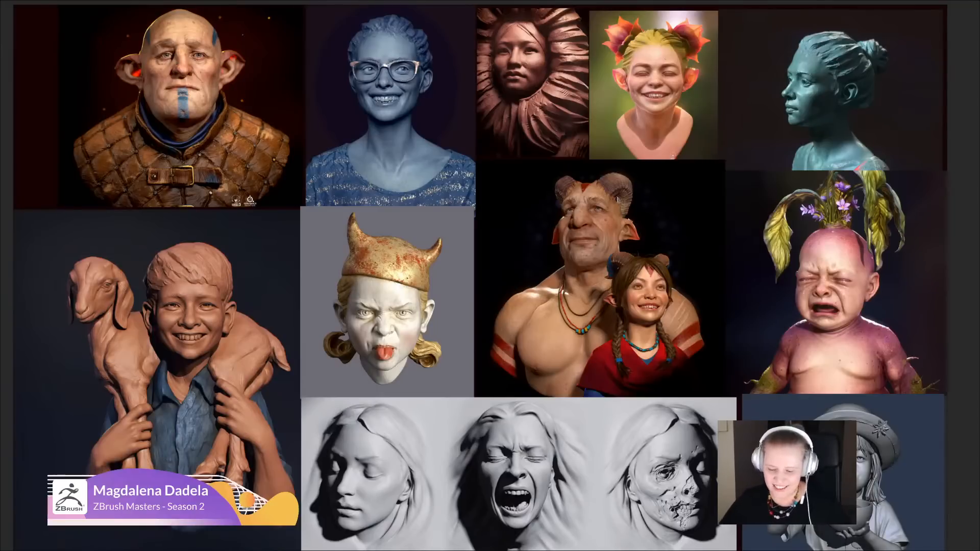
key("ctrl+f")
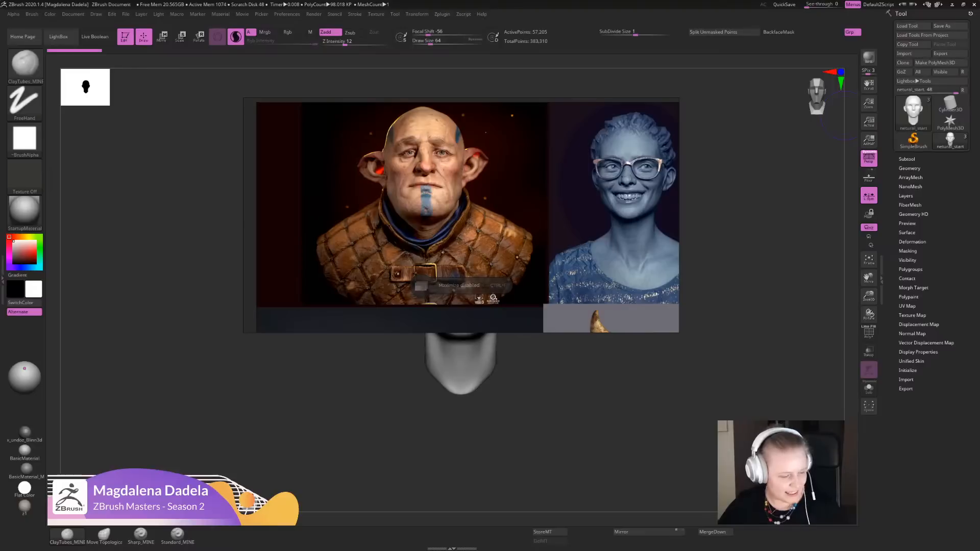
key("ctrl+f")
key("ctrl+f")
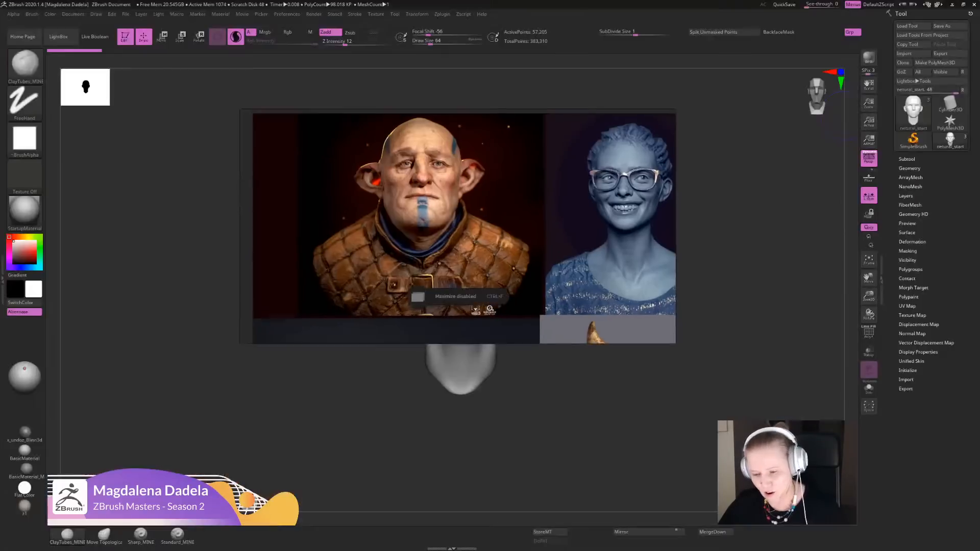
key("ctrl+f")
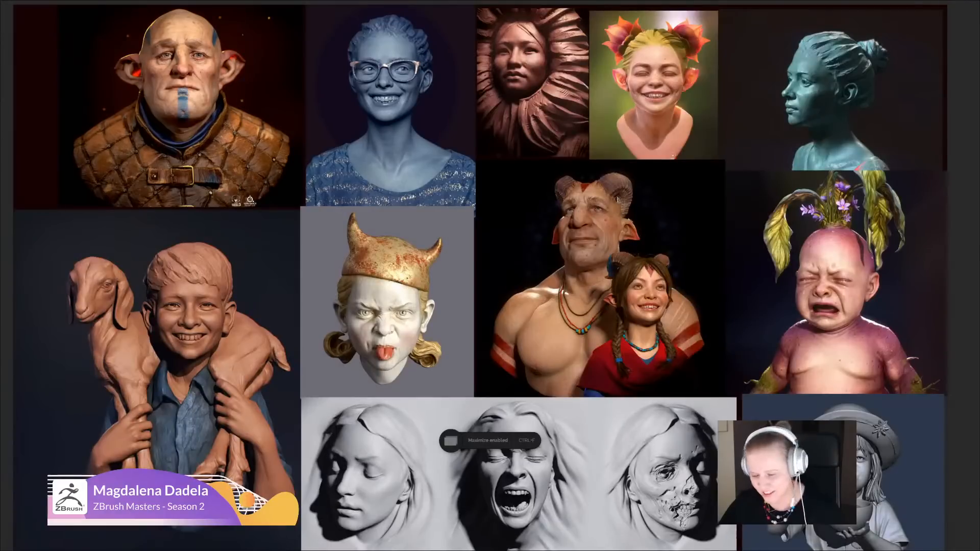
- Look over the character sculpt portfolio and the neighbouring Vasily Surikov and Anthony van Dyck paintings on the reference board
middle_click_drag(617, 199, 612, 206)
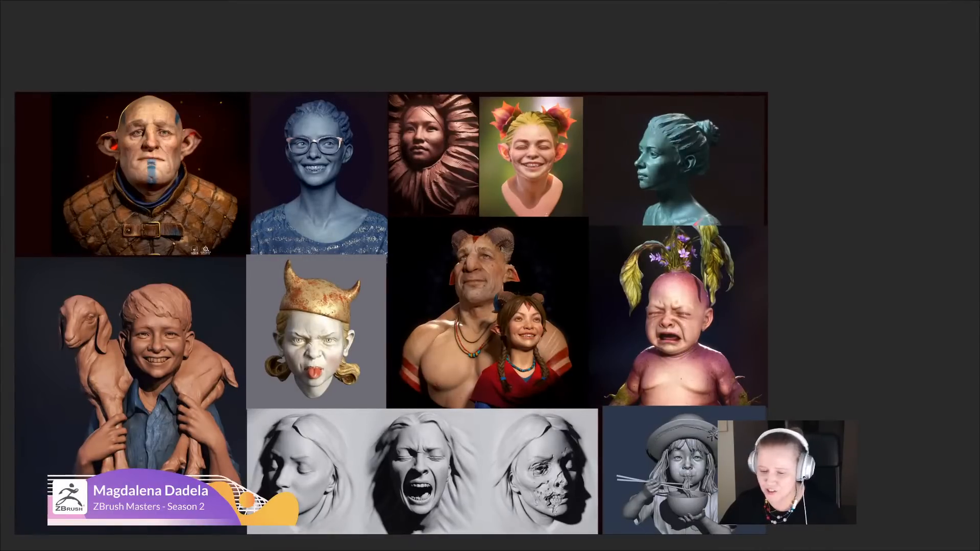
mouse_move(805, 166)
middle_mouse_down()
mouse_move(563, 179)
mouse_move(407, 313)
mouse_move(175, 384)
middle_mouse_up()
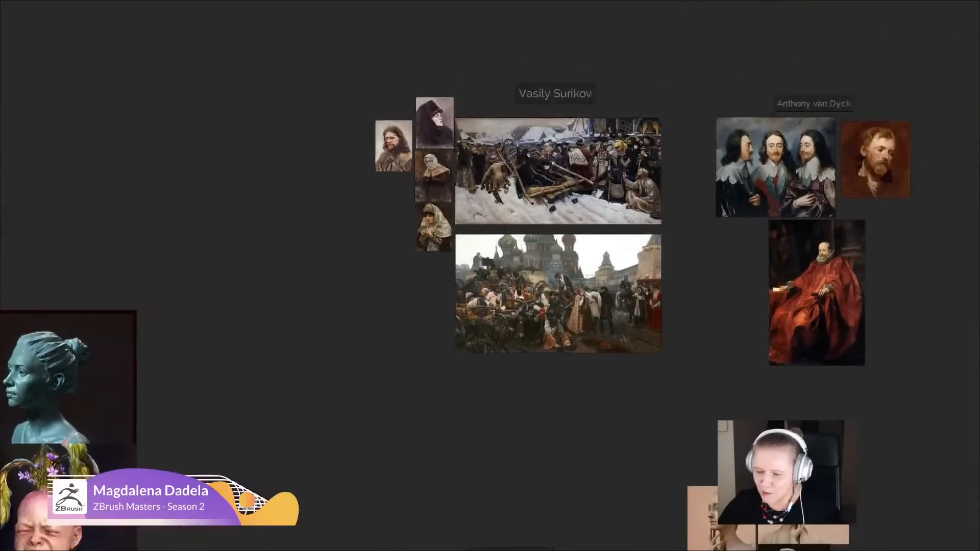
mouse_move(705, 172)
middle_mouse_down()
mouse_move(585, 166)
mouse_move(552, 176)
middle_mouse_up()
scroll(552, 176, "up", 2)
scroll(529, 121, "up", 4)
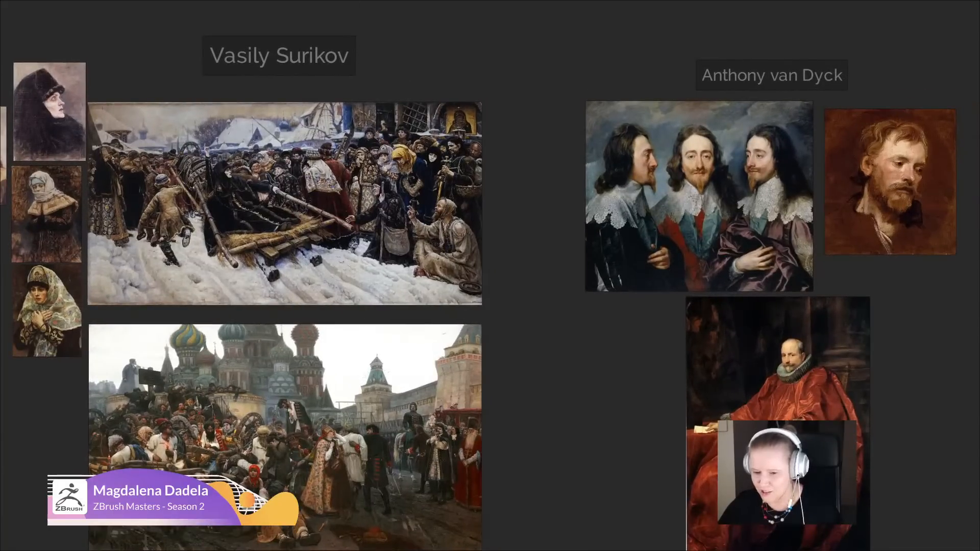
middle_click_drag(529, 121, 543, 97)
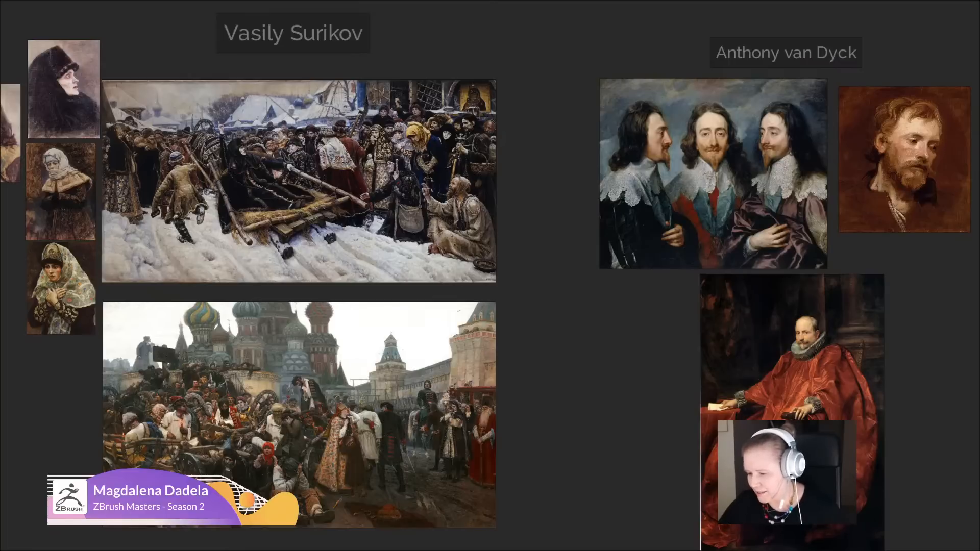
left_click(714, 174)
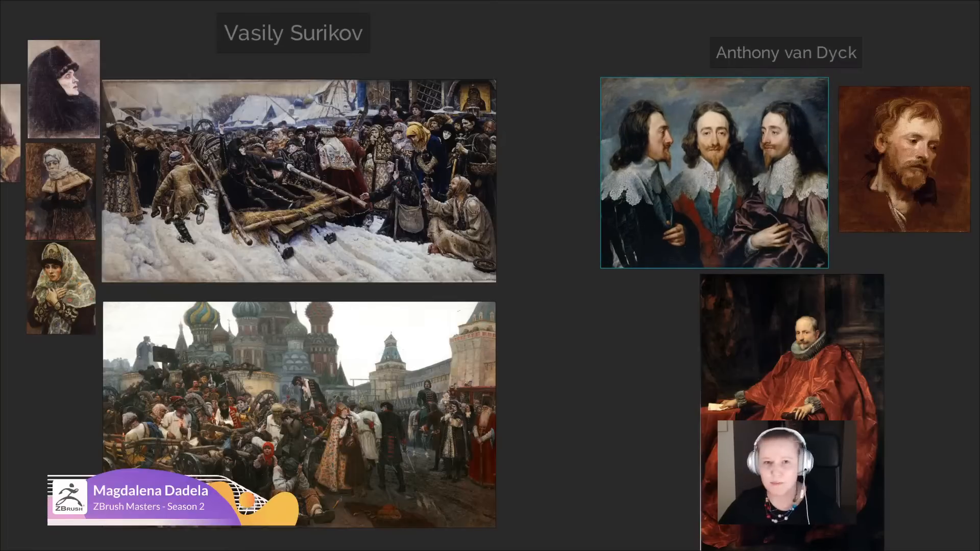
- Examine the faces and costumes of the crowd on the right side of Surikov's snowy sledge painting
middle_click_drag(713, 174, 947, 199)
scroll(639, 210, "up", 2)
middle_click_drag(639, 210, 631, 237)
scroll(772, 144, "up", 3)
middle_click_drag(542, 218, 740, 188)
scroll(740, 188, "up", 2)
scroll(800, 231, "up", 3)
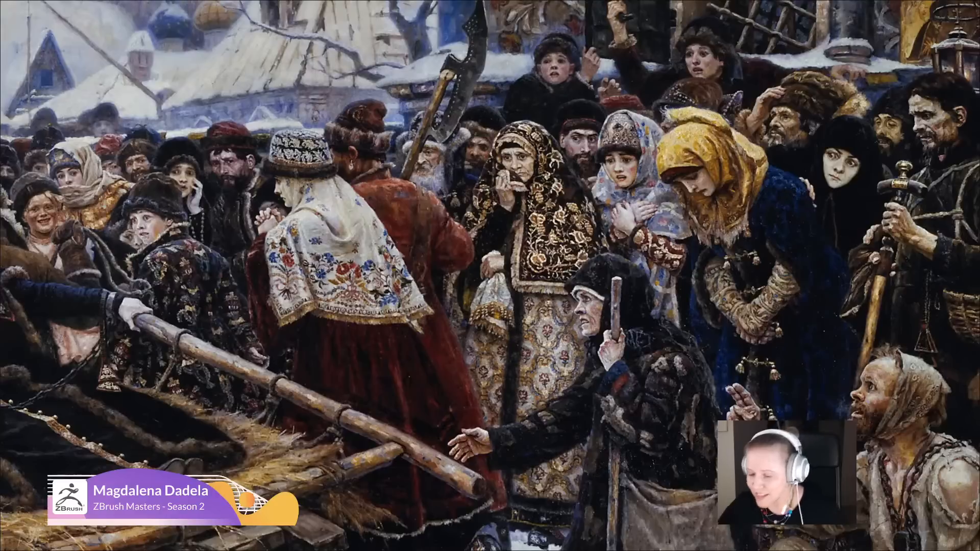
- Examine the black-robed woman in the sledge and the expressions of the onlookers on the left of Surikov's snow scene
mouse_move(489, 265)
middle_mouse_down()
mouse_move(479, 309)
mouse_move(758, 254)
middle_mouse_up()
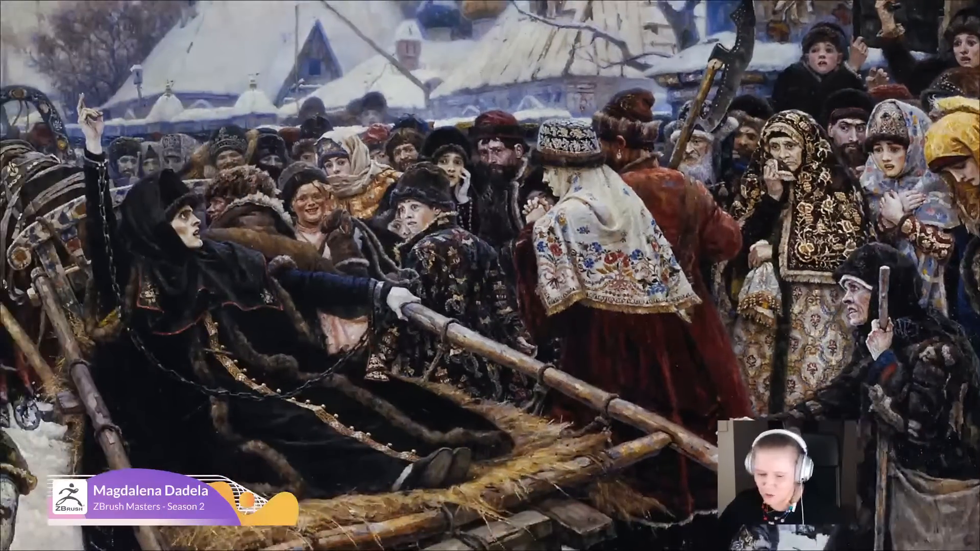
middle_click_drag(272, 213, 539, 263)
scroll(539, 263, "up", 2)
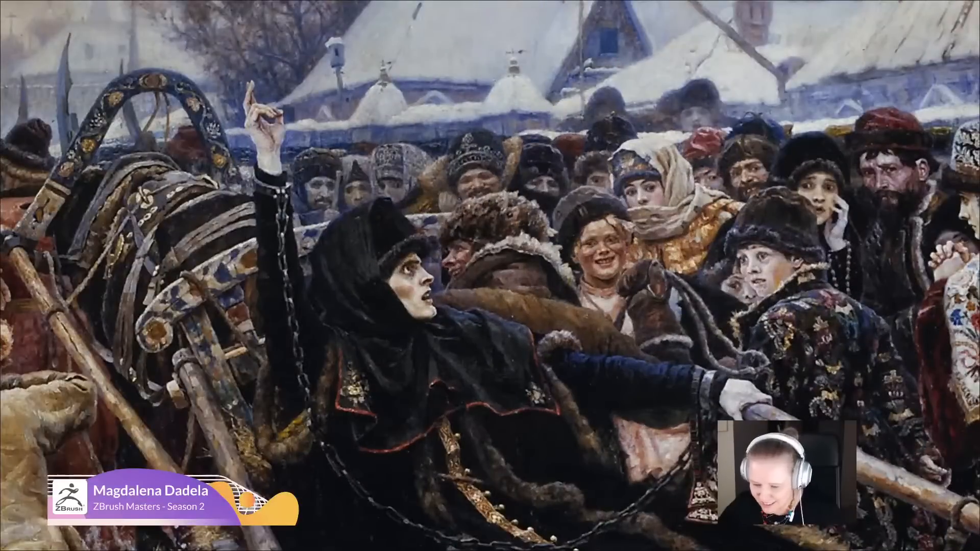
mouse_move(229, 306)
middle_mouse_down()
mouse_move(198, 294)
mouse_move(390, 220)
mouse_move(448, 237)
mouse_move(867, 203)
mouse_move(873, 256)
middle_mouse_up()
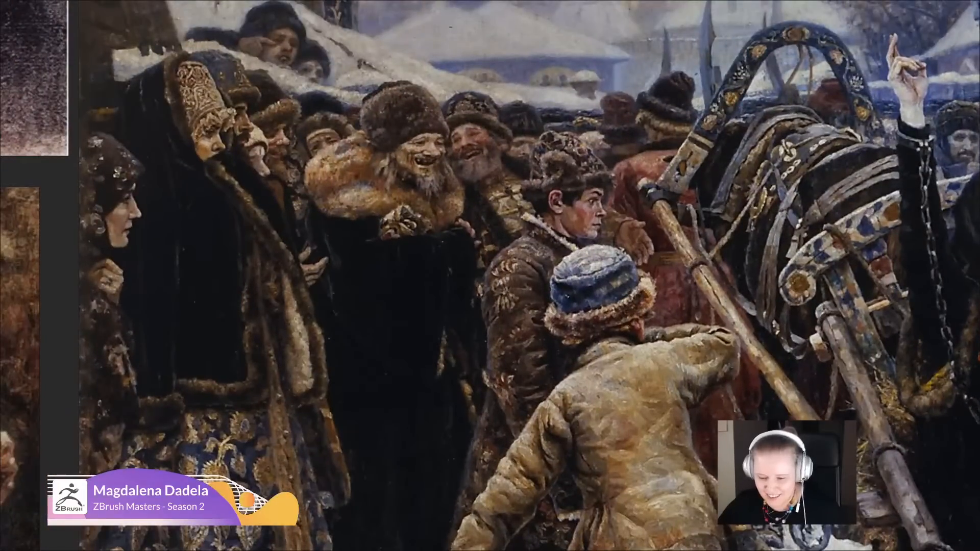
middle_click_drag(439, 245, 539, 330)
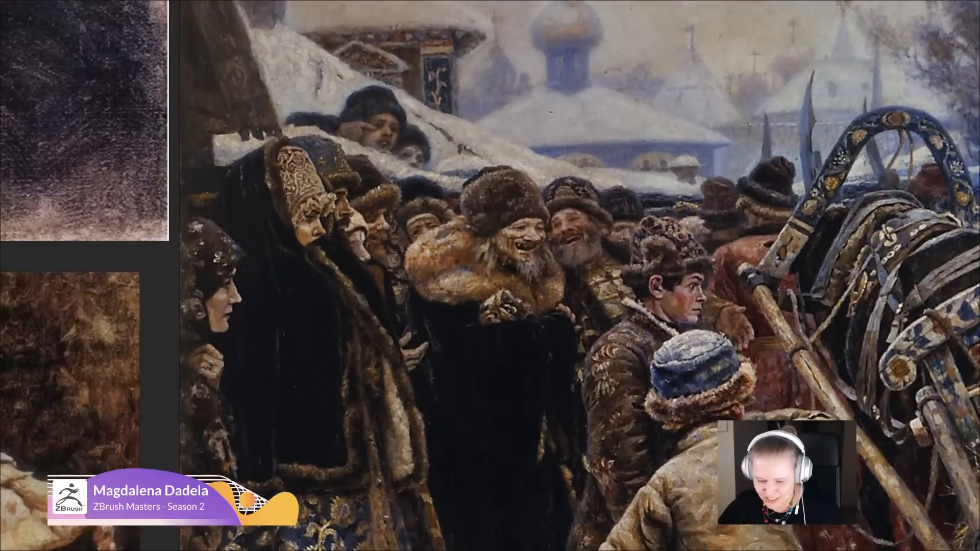
middle_click_drag(551, 489, 643, 246)
scroll(691, 310, "down", 4)
middle_click_drag(691, 309, 198, 291)
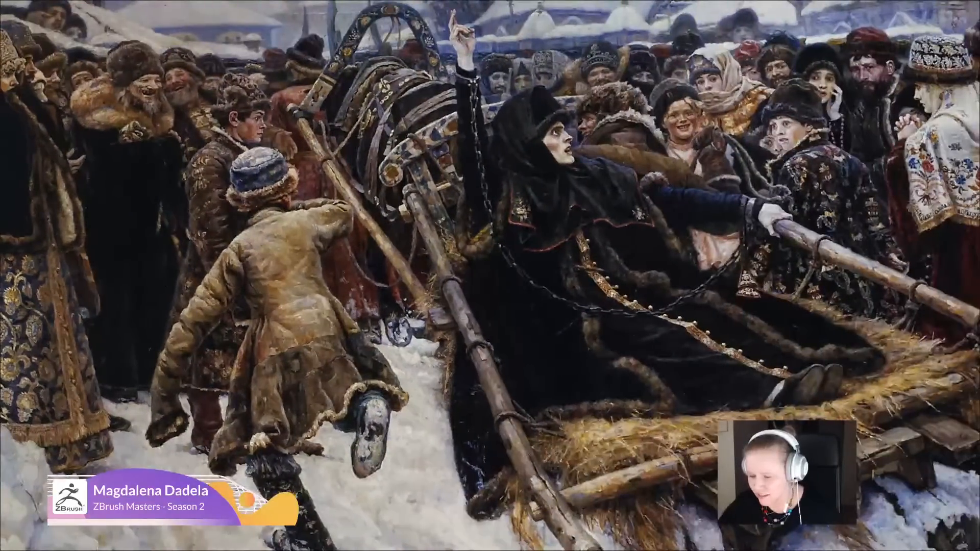
- Examine the seated, bearded and grieving figures in Surikov's painting of the crowd before the cathedral
middle_click_drag(490, 434, 489, 110)
middle_click_drag(490, 495, 503, 58)
middle_click_drag(490, 449, 512, 106)
mouse_move(332, 348)
middle_mouse_down()
mouse_move(352, 279)
mouse_move(368, 322)
mouse_move(207, 99)
mouse_move(138, 120)
middle_mouse_up()
scroll(352, 280, "up", 2)
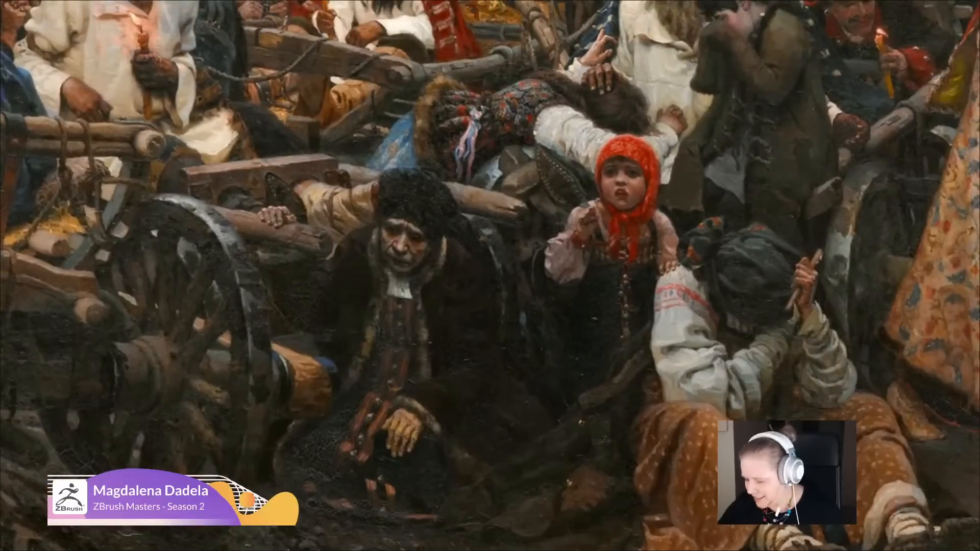
mouse_move(365, 30)
middle_mouse_down()
mouse_move(365, 208)
mouse_move(463, 326)
middle_mouse_up()
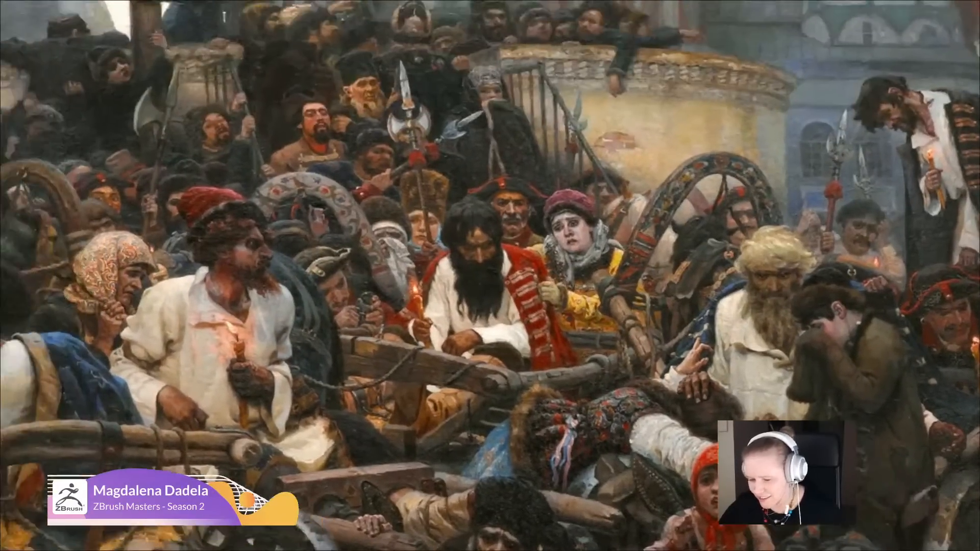
scroll(463, 255, "up", 4)
scroll(459, 183, "down", 2)
middle_click_drag(459, 204, 663, 180)
mouse_move(459, 276)
middle_mouse_down()
mouse_move(570, 193)
mouse_move(359, 316)
middle_mouse_up()
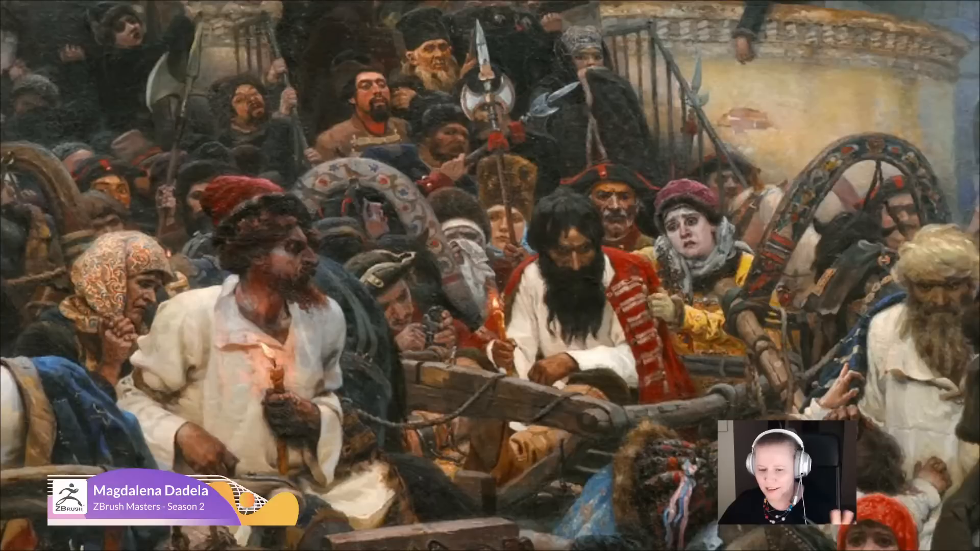
scroll(592, 280, "down", 2)
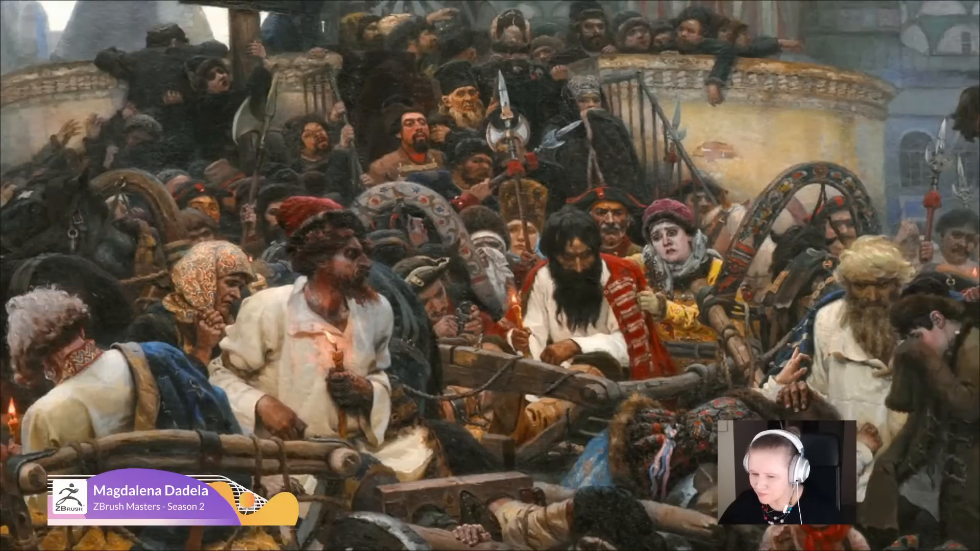
- Survey the sculpture references by Alfred Gilbert, Pietro Canonica and Jean-Baptiste Carpeaux on the board
mouse_move(647, 444)
middle_mouse_down()
mouse_move(644, 380)
mouse_move(581, 188)
mouse_move(546, 146)
middle_mouse_up()
scroll(644, 380, "down", 4)
scroll(572, 308, "down", 6)
mouse_move(571, 308)
middle_mouse_down()
mouse_move(509, 247)
mouse_move(371, 148)
middle_mouse_up()
scroll(549, 418, "down", 6)
mouse_move(548, 419)
middle_mouse_down()
mouse_move(551, 335)
mouse_move(386, 244)
mouse_move(386, 90)
middle_mouse_up()
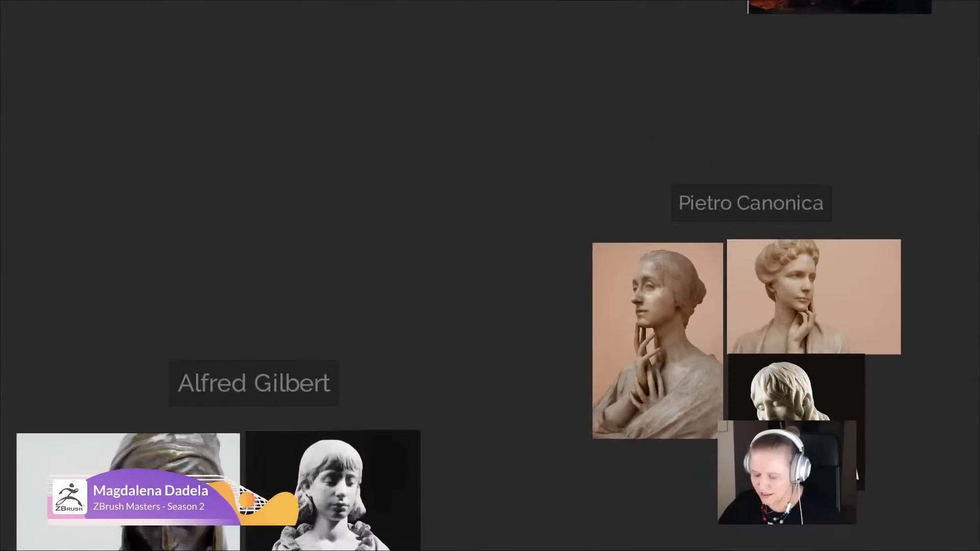
middle_click_drag(459, 434, 511, 182)
scroll(722, 337, "down", 2)
middle_click_drag(725, 346, 611, 390)
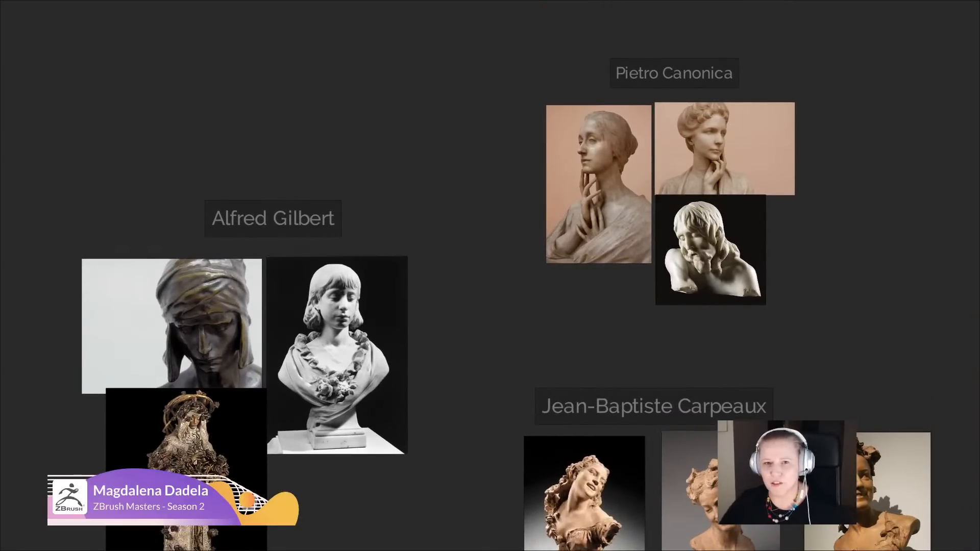
- Examine the faces and hand poses of Pietro Canonica's three sculpted busts up close
middle_click_drag(735, 89, 724, 126)
scroll(723, 126, "up", 4)
middle_click_drag(503, 327, 504, 293)
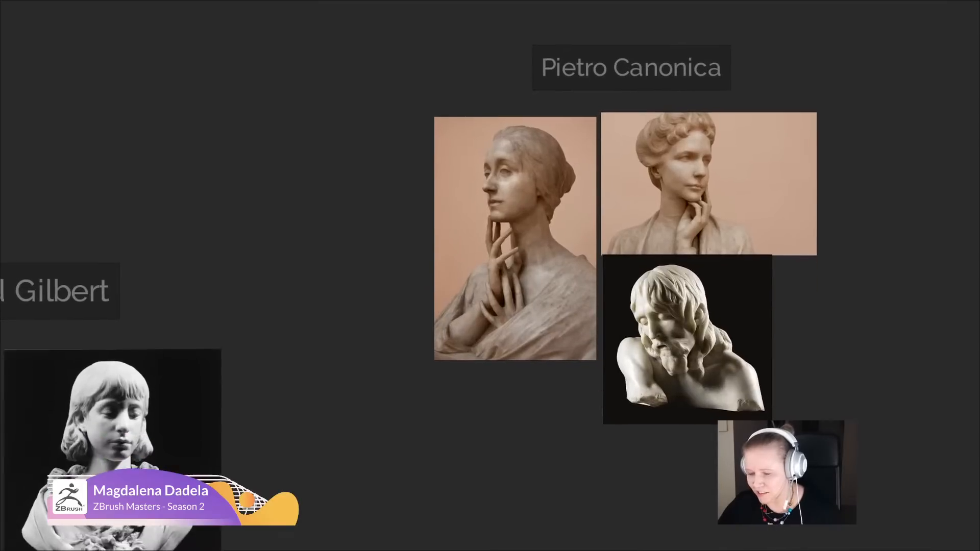
scroll(504, 293, "up", 2)
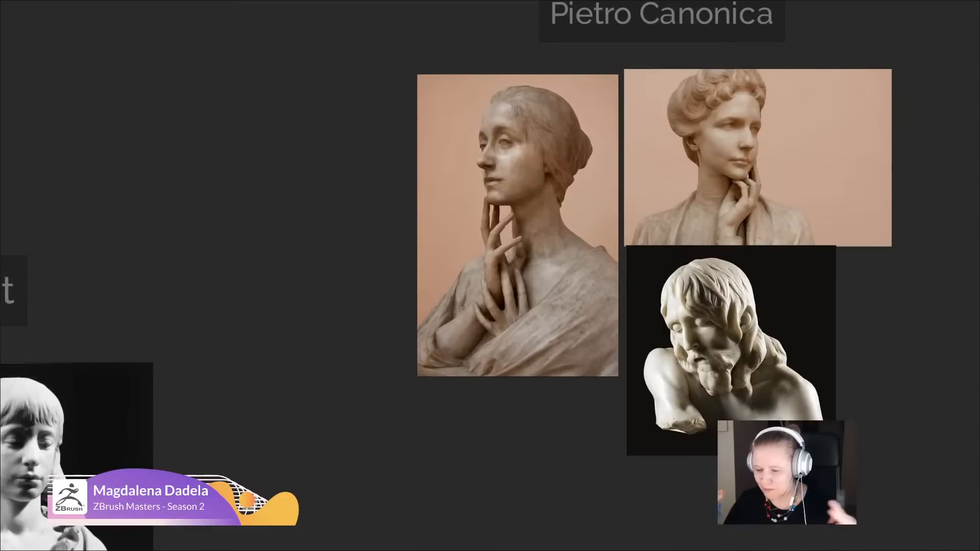
middle_click_drag(504, 294, 503, 350)
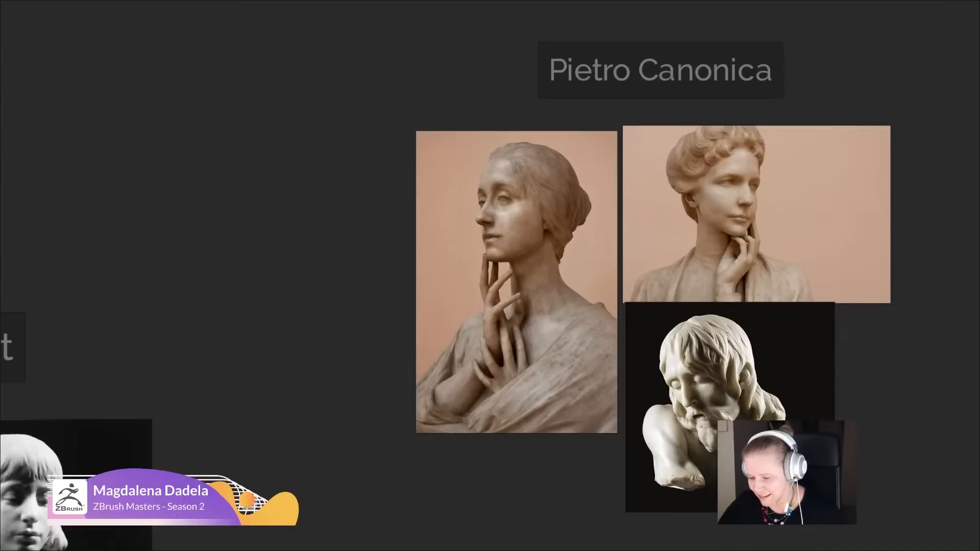
middle_click_drag(524, 398, 400, 461)
scroll(537, 362, "up", 1)
scroll(537, 362, "up", 1)
scroll(512, 398, "down", 1)
scroll(408, 432, "up", 1)
scroll(408, 431, "down", 1)
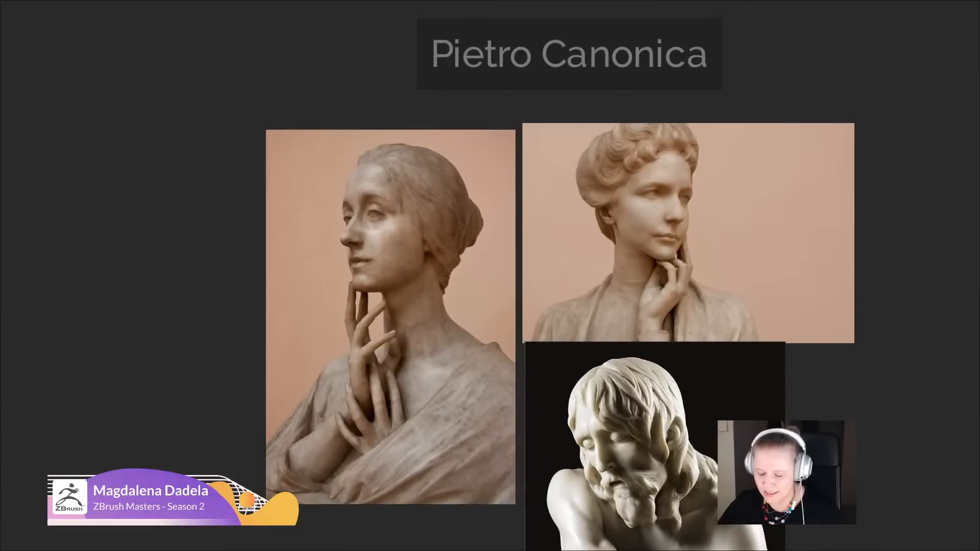
scroll(444, 421, "down", 1)
middle_click_drag(444, 422, 449, 404)
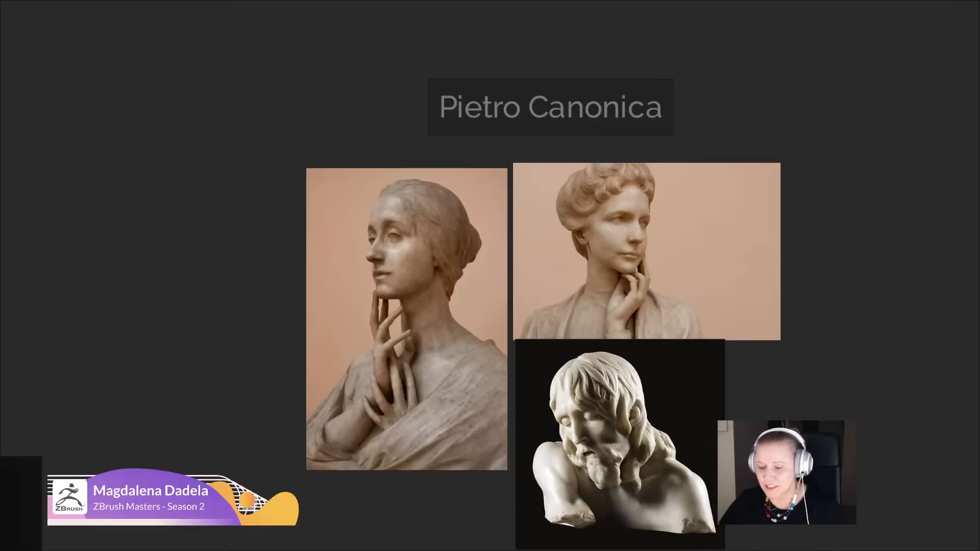
middle_click_drag(380, 457, 408, 375)
scroll(406, 376, "down", 1)
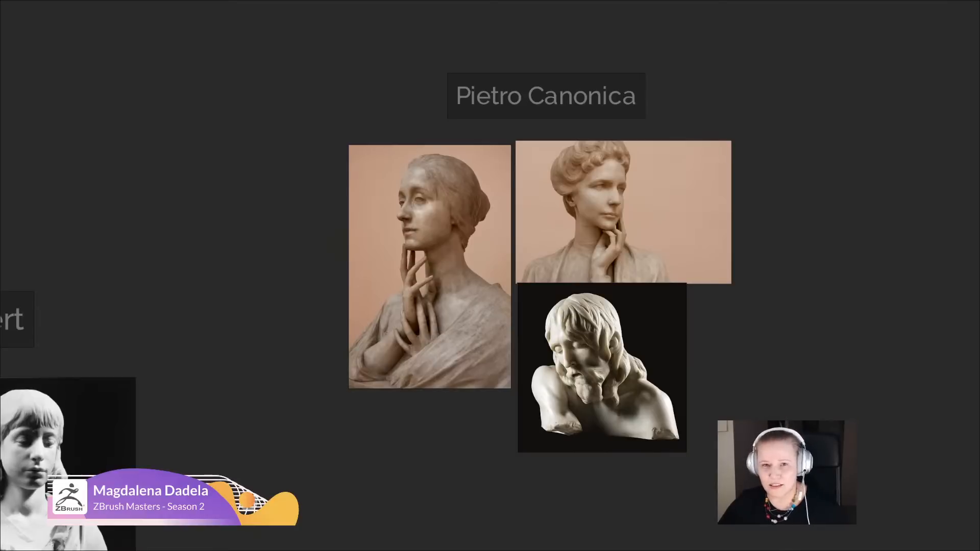
- Examine Alfred Gilbert's turbaned head, girl's bust and flower-covered statue
middle_click_drag(490, 275, 856, 196)
middle_click_drag(483, 525, 571, 331)
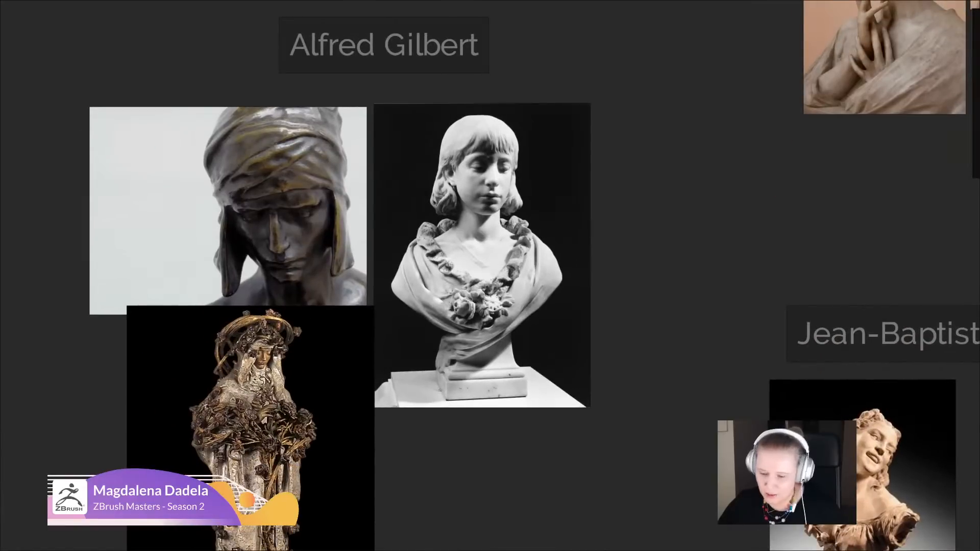
scroll(572, 330, "down", 2)
middle_click_drag(519, 395, 545, 314)
scroll(546, 313, "up", 2)
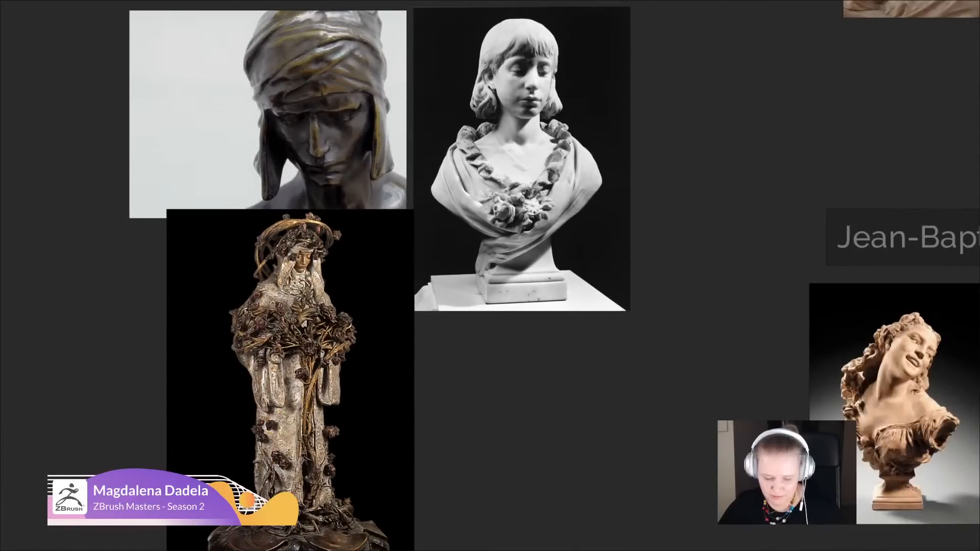
middle_click_drag(546, 313, 539, 335)
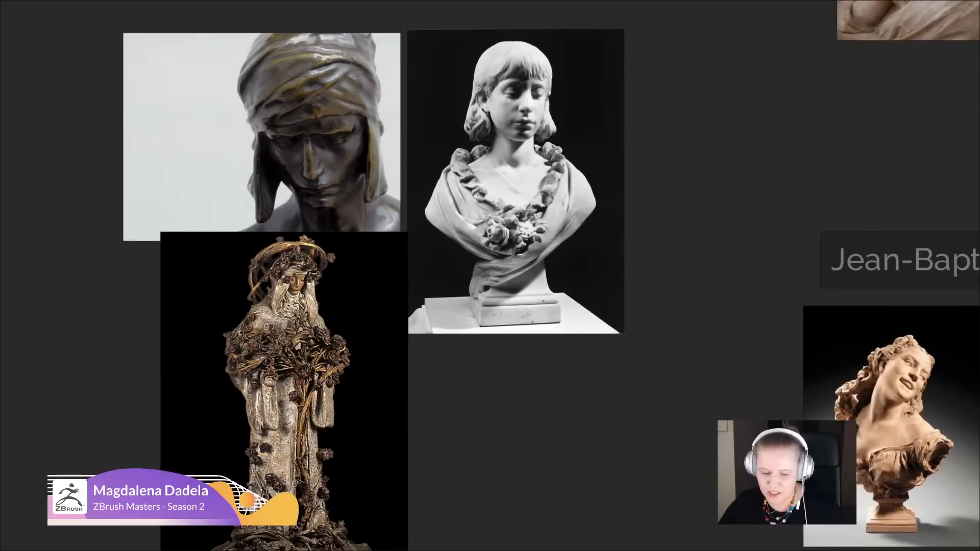
- Examine Jean-Baptiste Carpeaux's three smiling busts beside the other sculptors' works
middle_click_drag(757, 308, 295, 262)
scroll(742, 319, "down", 2)
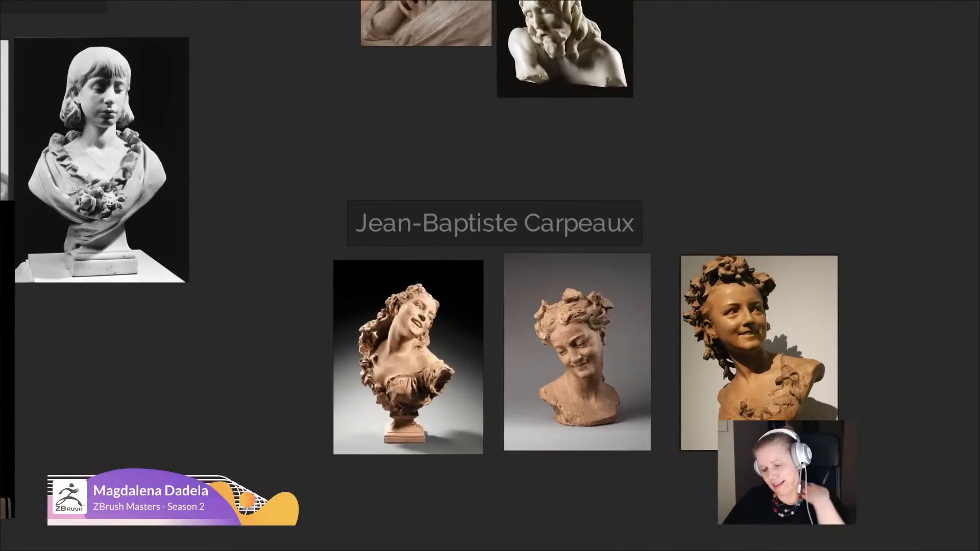
middle_click_drag(296, 262, 451, 347)
scroll(348, 148, "down", 2)
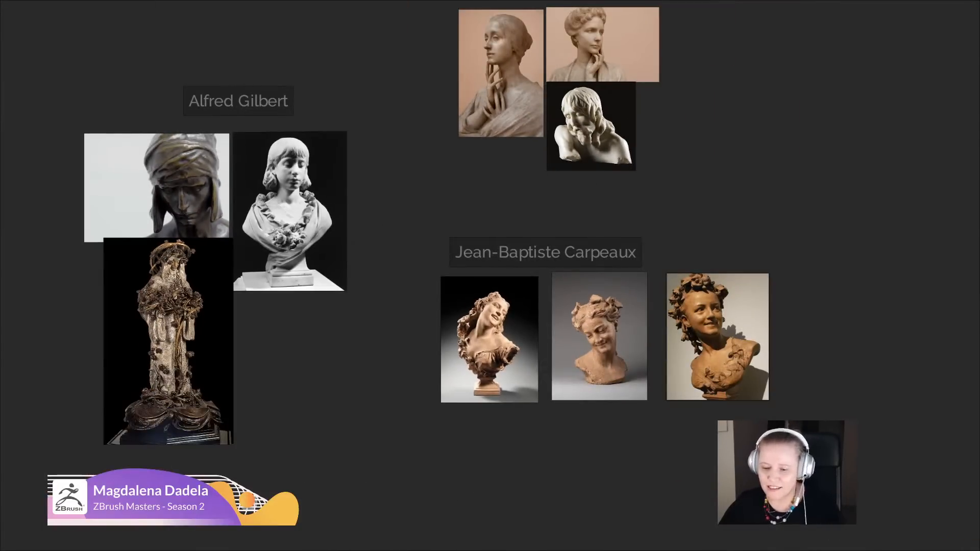
- Restore the maximized reference board to a small window and move it off the ZBrush canvas
key("ctrl+f")
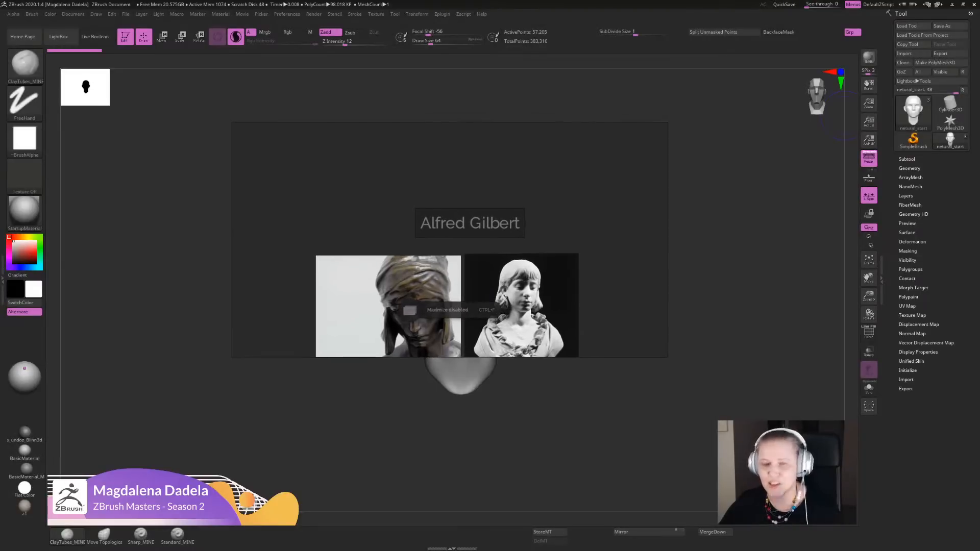
right_click_drag(449, 240, 979, 240)
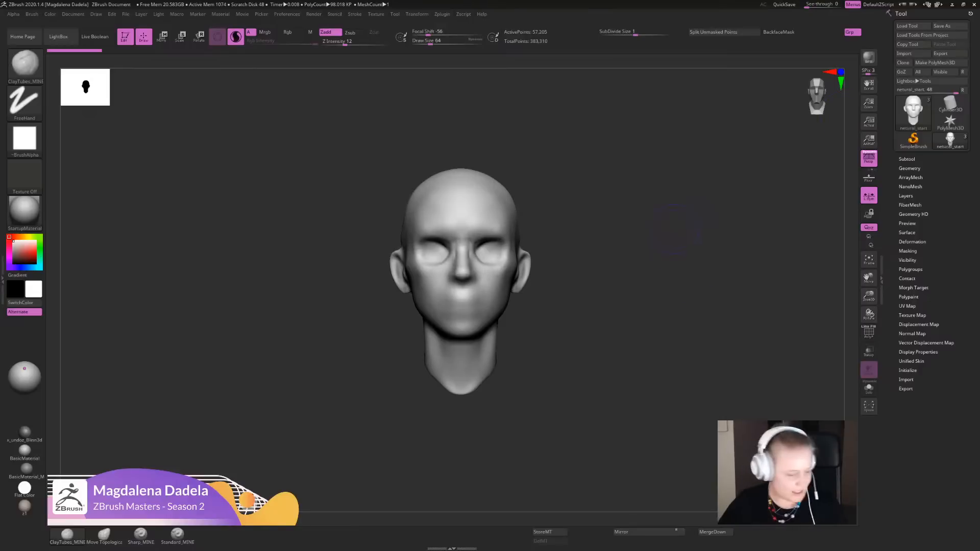
- Frame the base head larger in the canvas and expand its Subtool list
left_click_drag(619, 410, 672, 363, "alt")
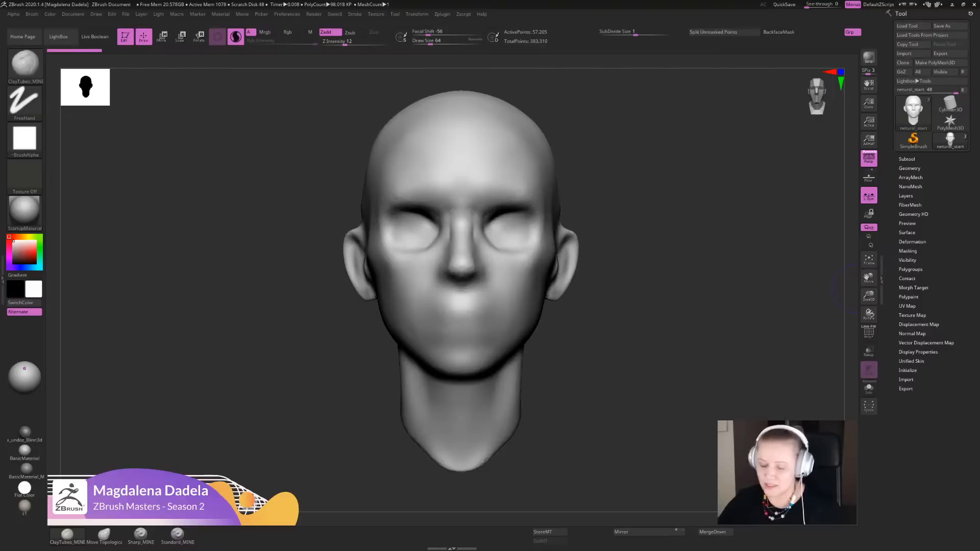
left_click_drag(693, 472, 689, 437, "alt")
left_click(907, 159)
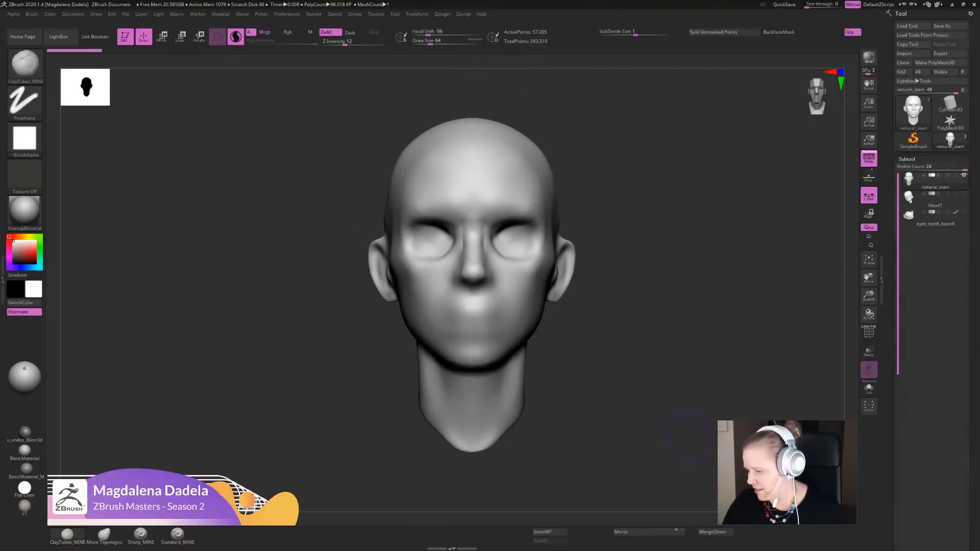
- Make the Head1 subtool active and isolate it with Solo mode
left_click_drag(738, 312, 735, 308, "alt")
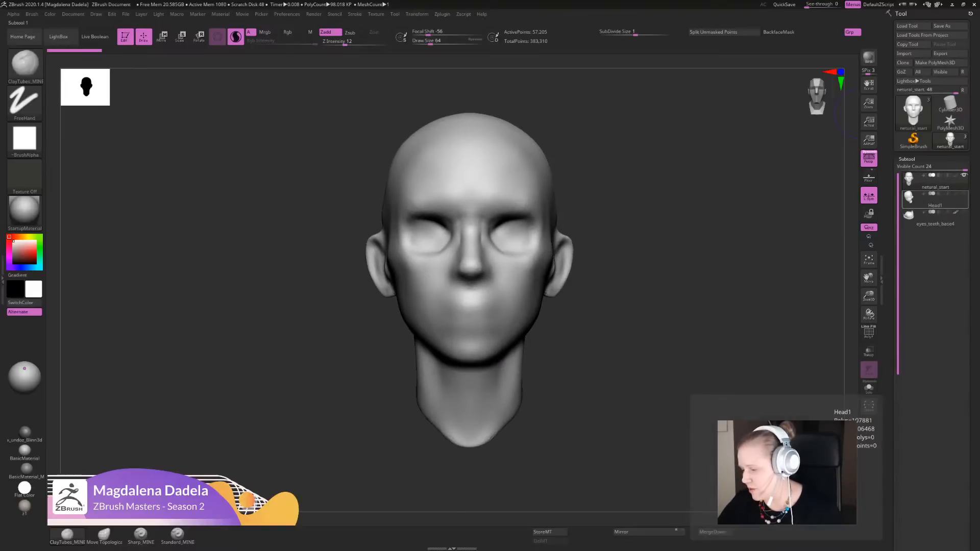
left_click(935, 201)
left_click(868, 387)
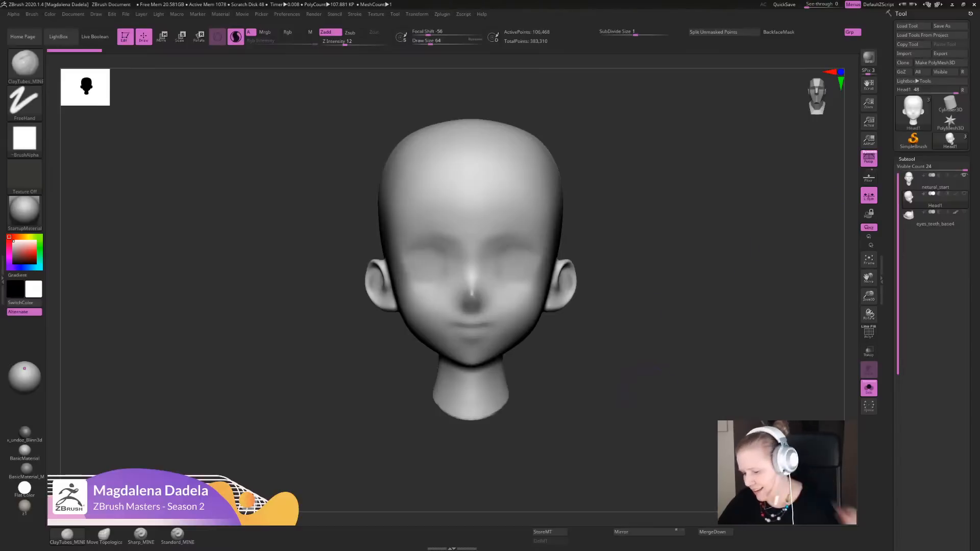
mouse_move(732, 325)
left_mouse_down()
mouse_move(712, 330)
mouse_move(741, 332)
mouse_move(714, 347)
left_mouse_up()
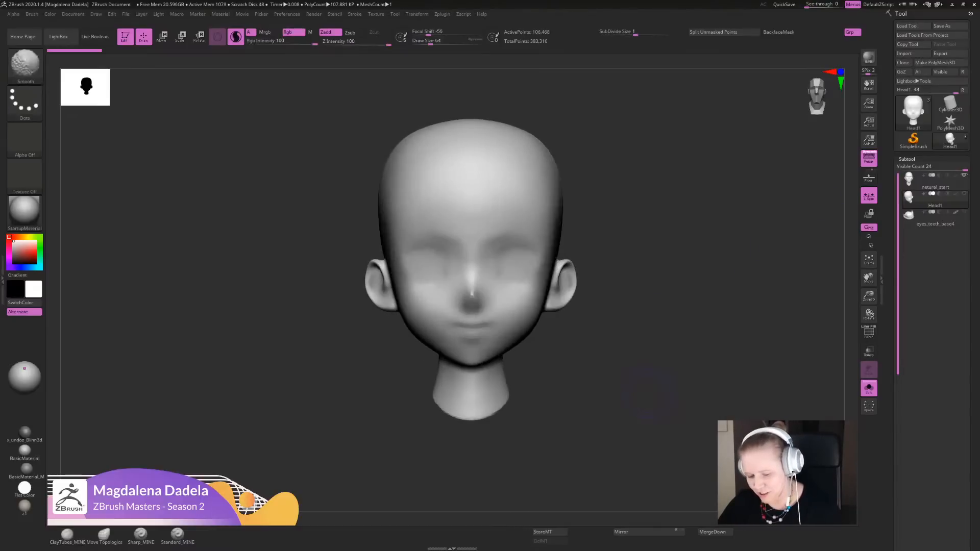
mouse_move(934, 180)
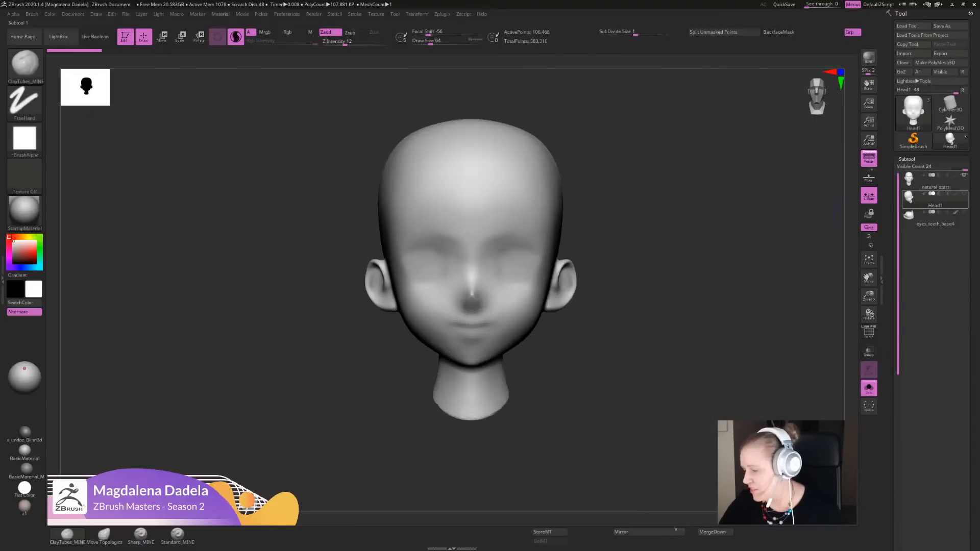
- Compare the adult base head with Head1 and leave the adult base head as the active subtool
left_click(934, 181)
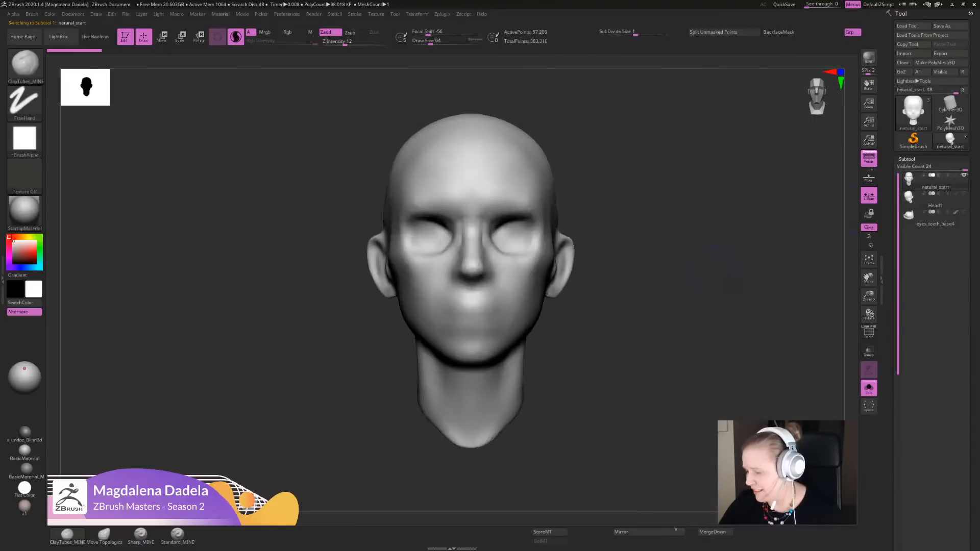
left_click(934, 199)
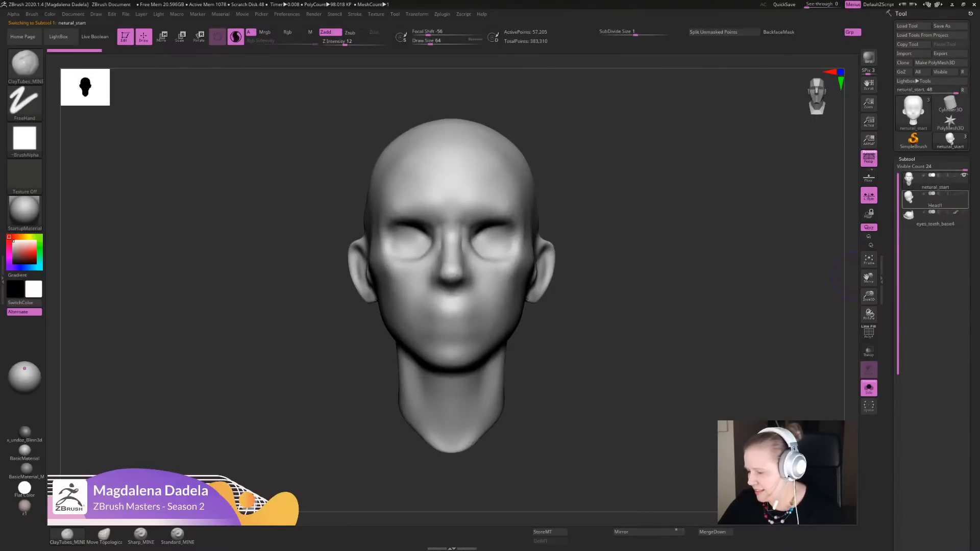
left_click_drag(851, 455, 765, 331, "alt")
left_click(933, 180)
mouse_move(670, 281)
left_mouse_down("alt")
mouse_move(665, 266)
mouse_move(666, 293)
left_mouse_up("alt")
left_click_drag(635, 237, 626, 270, "alt")
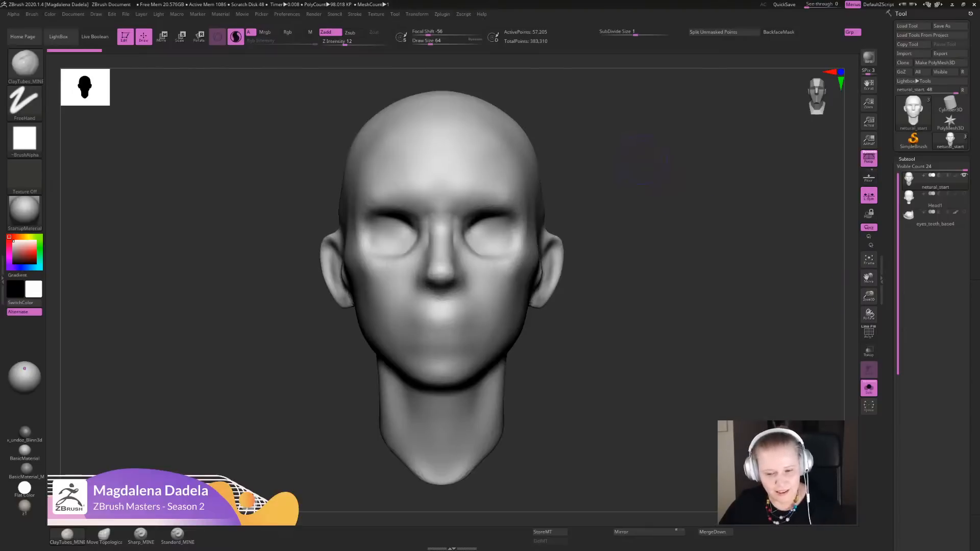
left_click_drag(643, 160, 644, 221, "alt")
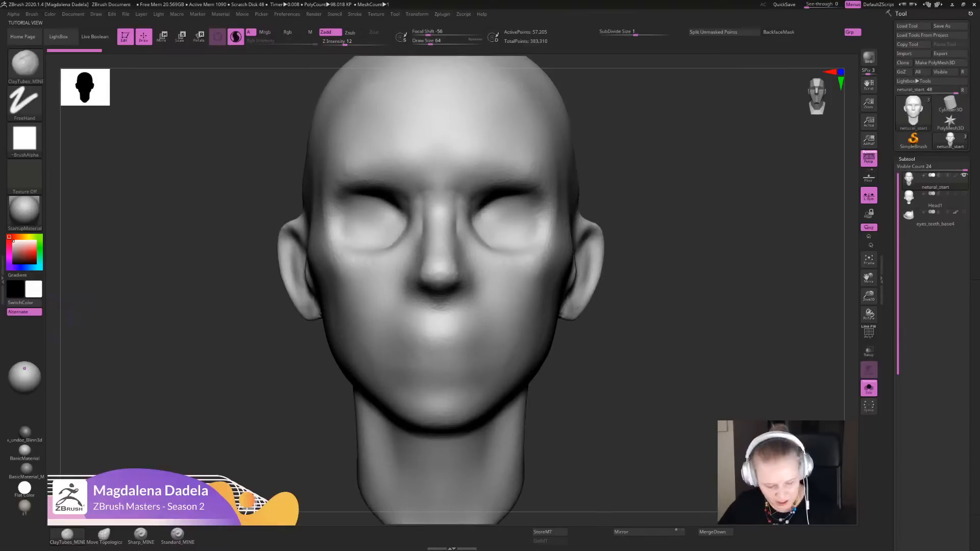
left_click_drag(794, 229, 692, 351, "alt")
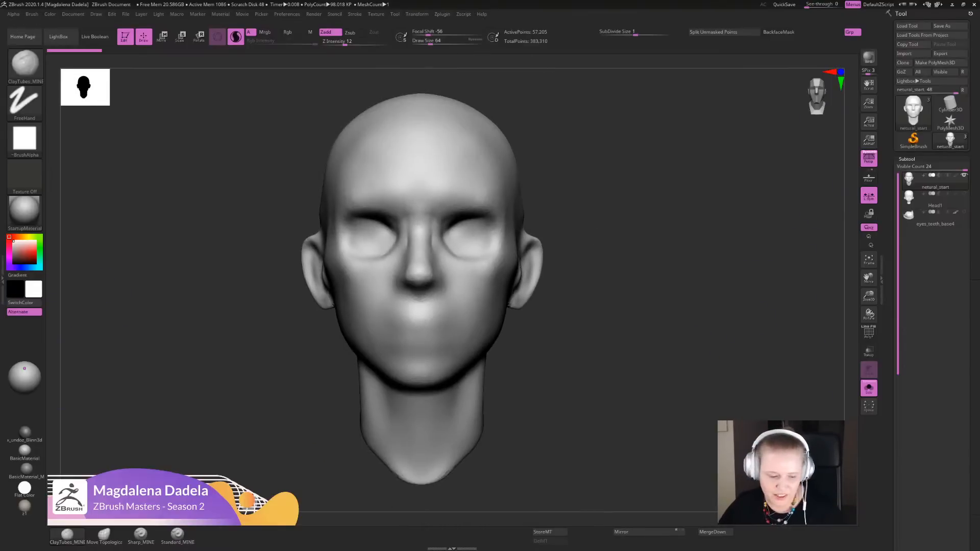
- Switch the head's material to BasicMaterial and test the light behind the head before returning it to the front
left_click_drag(24, 371, 25, 370)
left_click(25, 365)
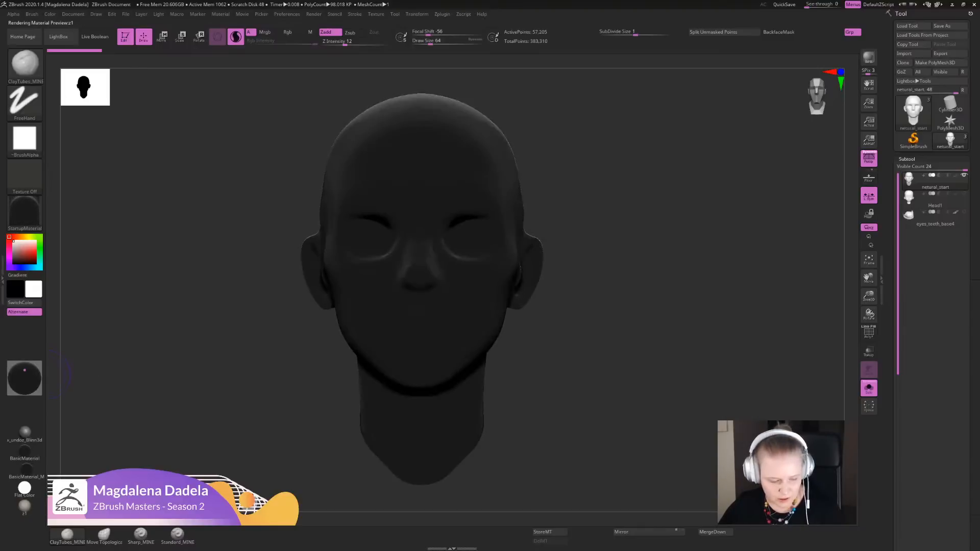
left_click(25, 370)
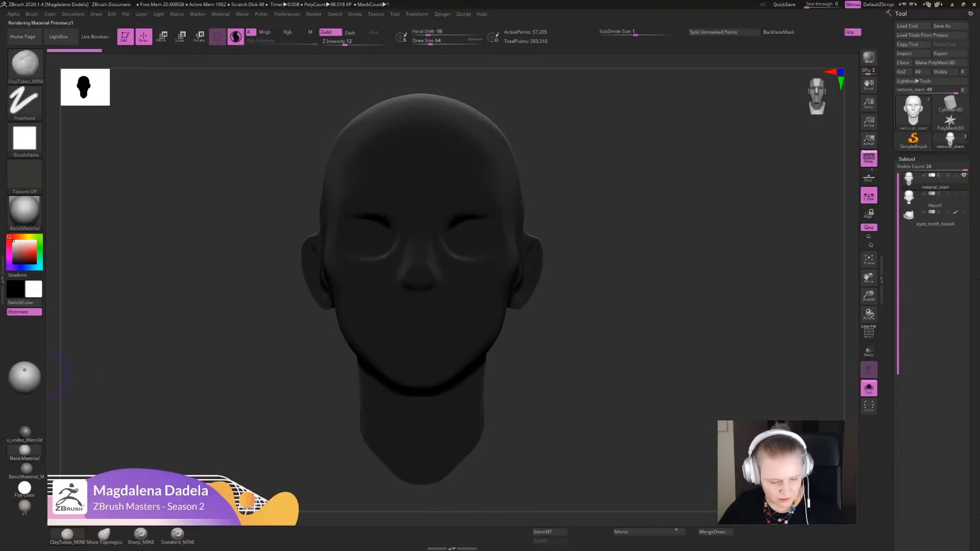
left_click_drag(24, 369, 25, 367)
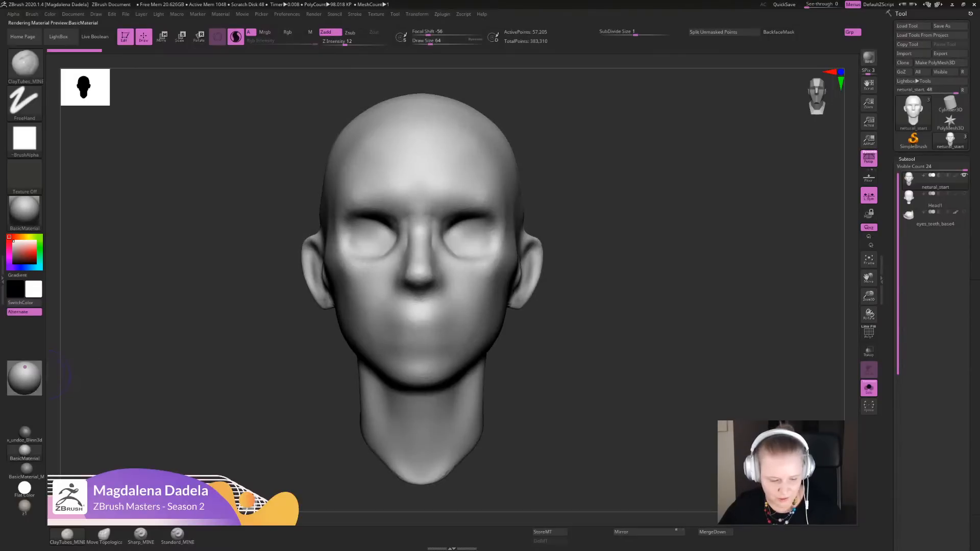
- Apply BasicMaterial_MINE to the head and adjust the lower part of its specular curve in the material modifiers
left_click_drag(238, 428, 237, 387, "alt")
left_click(67, 534)
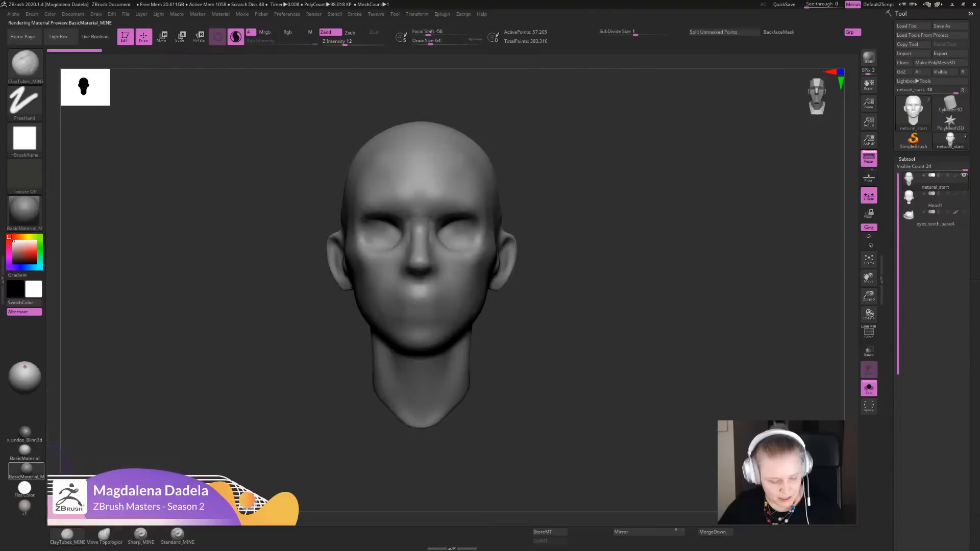
left_click_drag(245, 265, 259, 306, "alt")
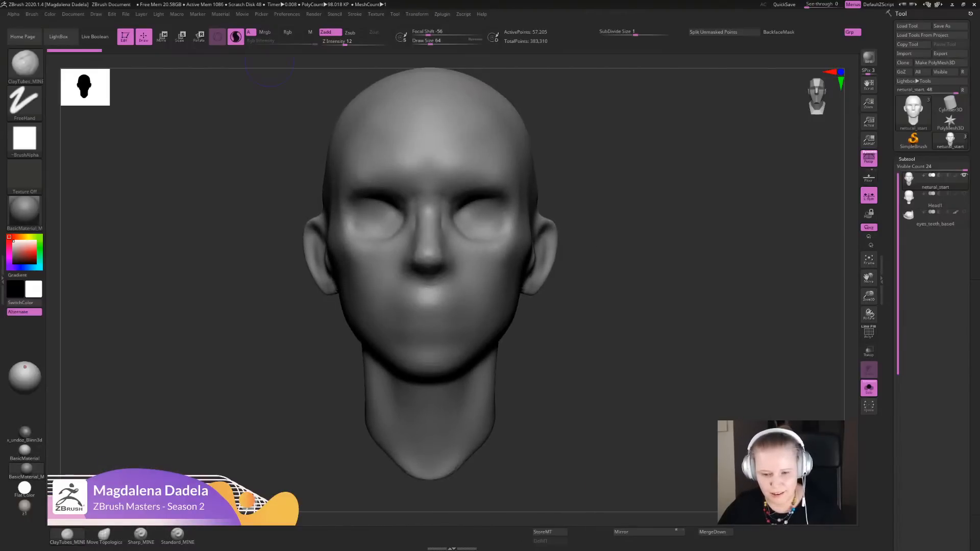
left_click(221, 14)
left_click(237, 233)
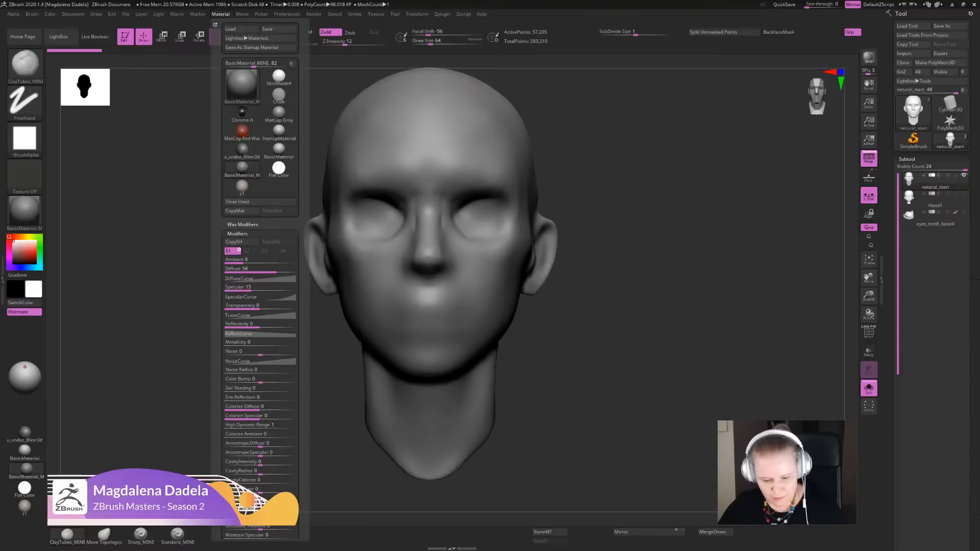
left_click(250, 297)
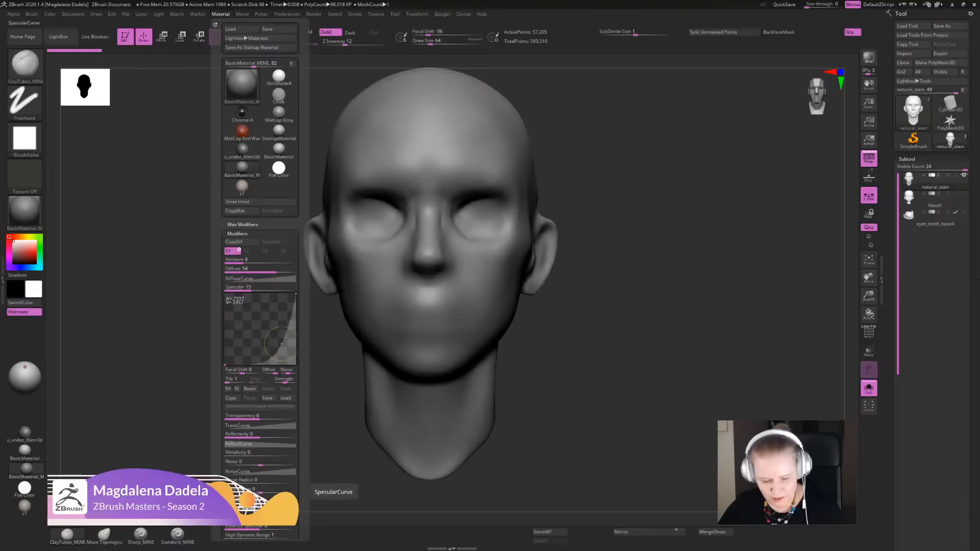
left_click_drag(281, 344, 282, 347)
left_click(281, 343)
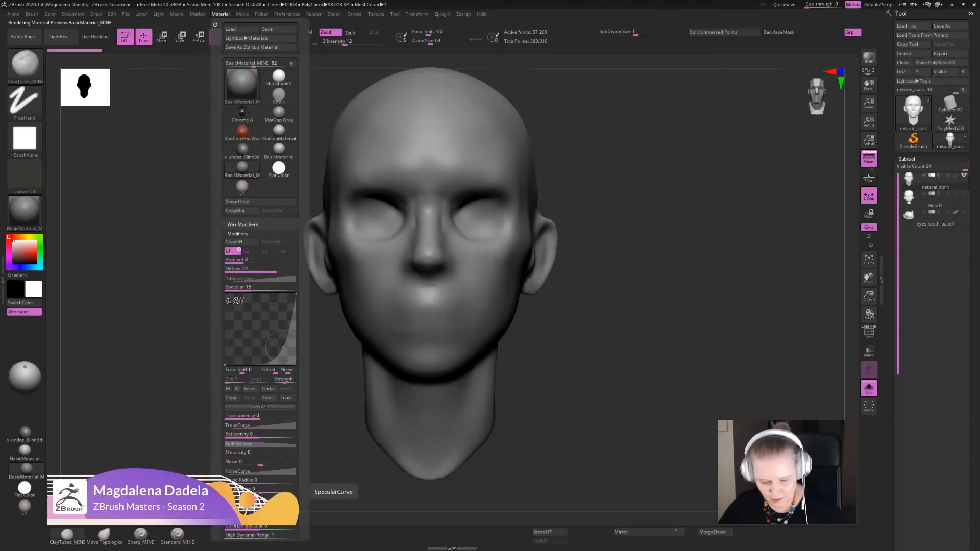
mouse_move(612, 306)
left_mouse_down()
mouse_move(628, 306)
mouse_move(615, 323)
left_mouse_up()
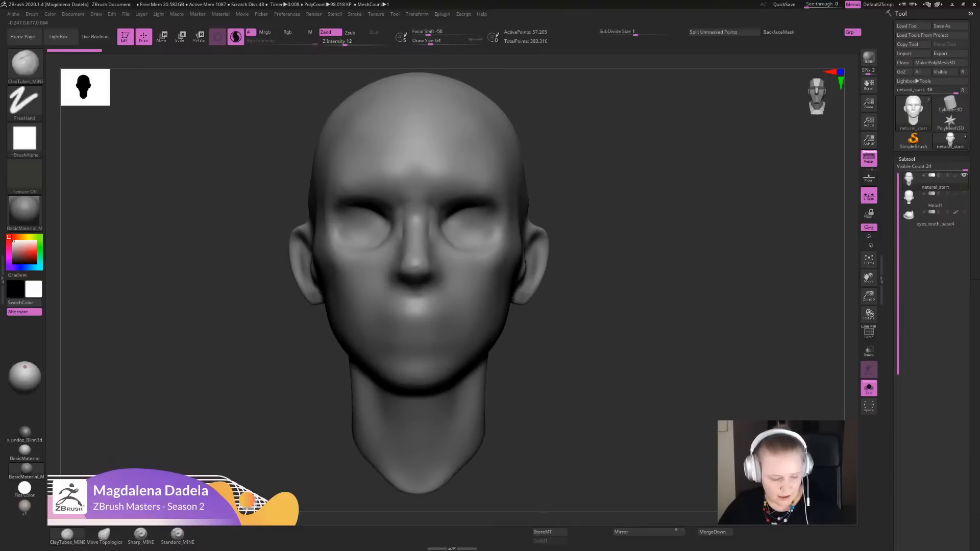
- Apply the beige z1 material to the base head
mouse_move(24, 489)
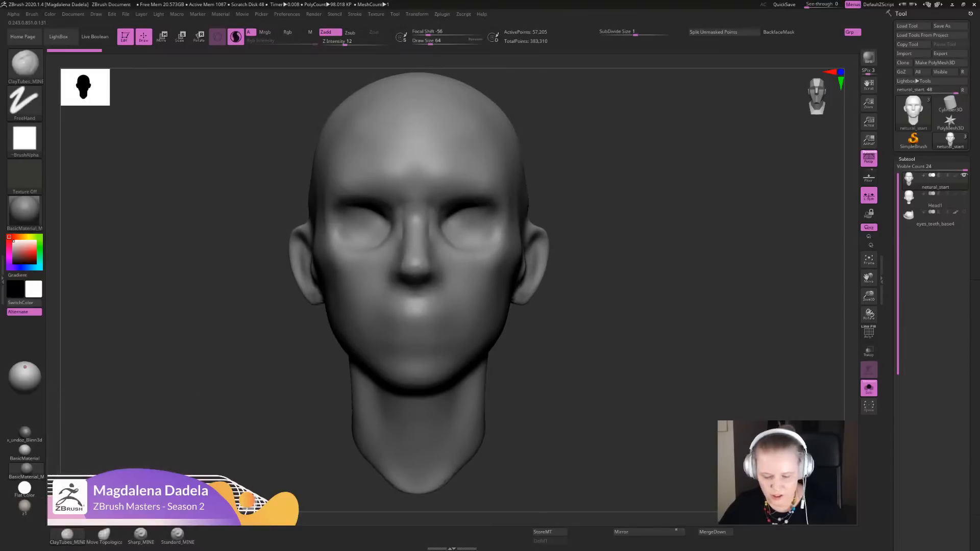
left_click_drag(663, 470, 691, 438, "alt")
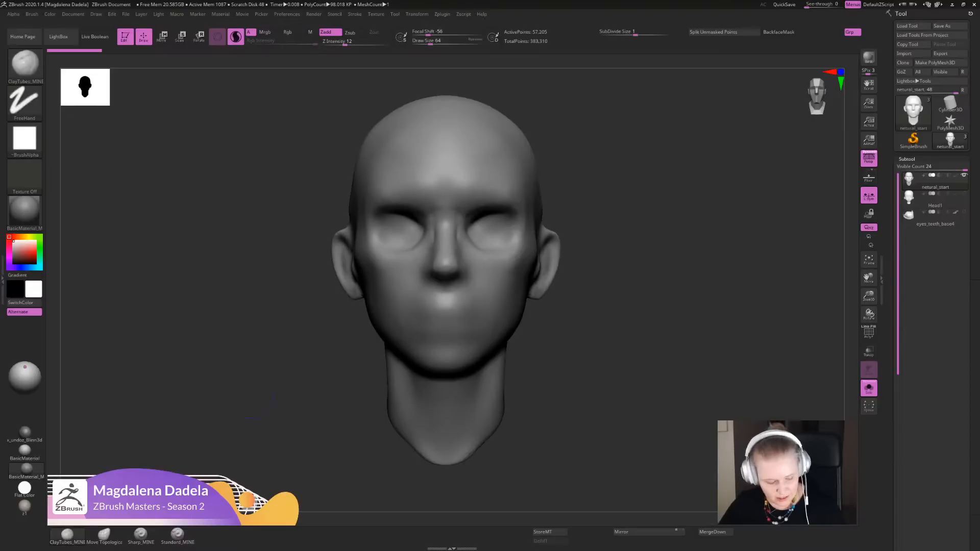
left_click(24, 507)
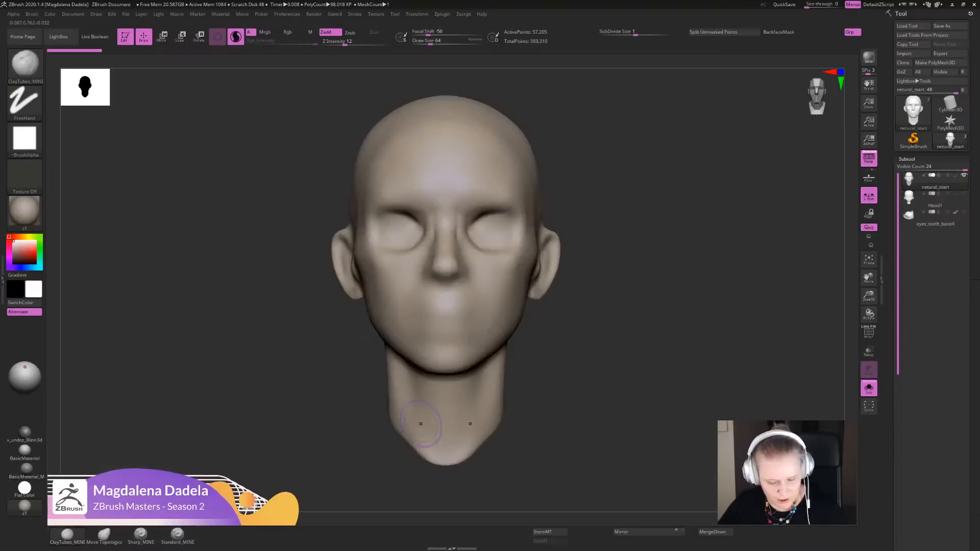
right_click_drag(576, 403, 576, 383, "ctrl")
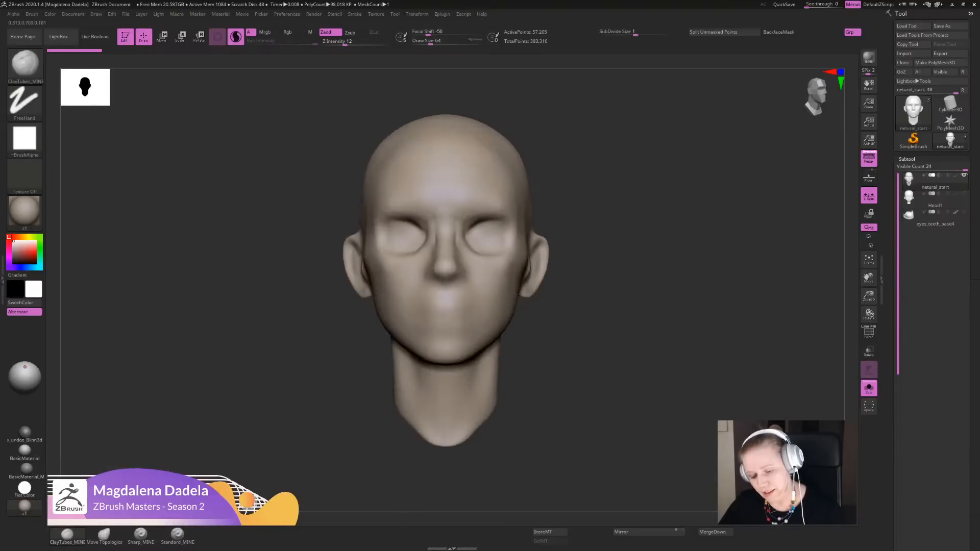
- Browse the full material library and preview the reddish z7 material on the head
left_click(220, 14)
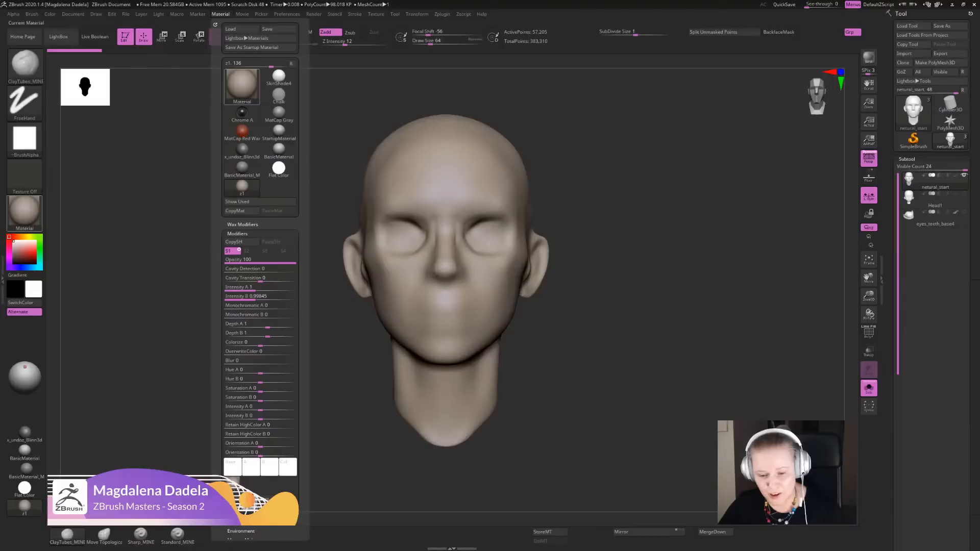
left_click(242, 87)
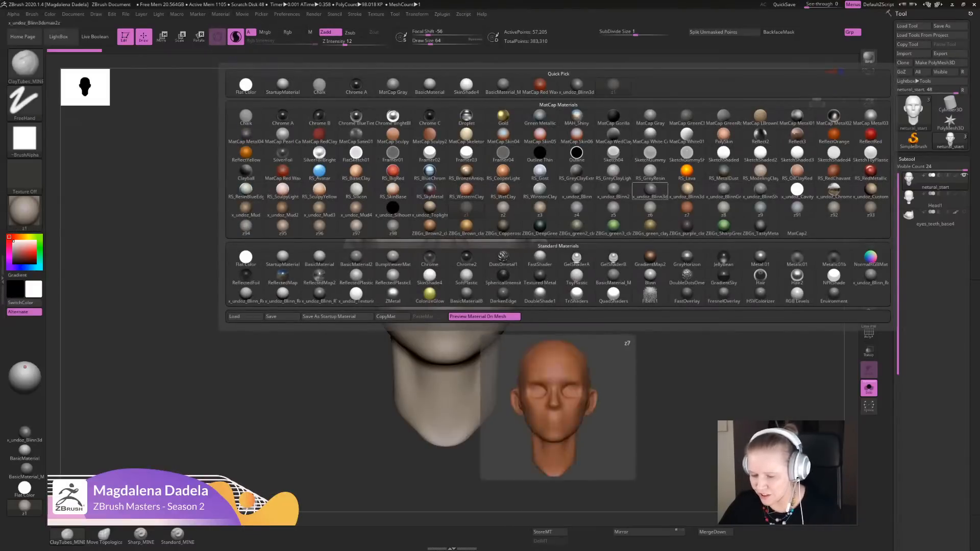
mouse_move(24, 507)
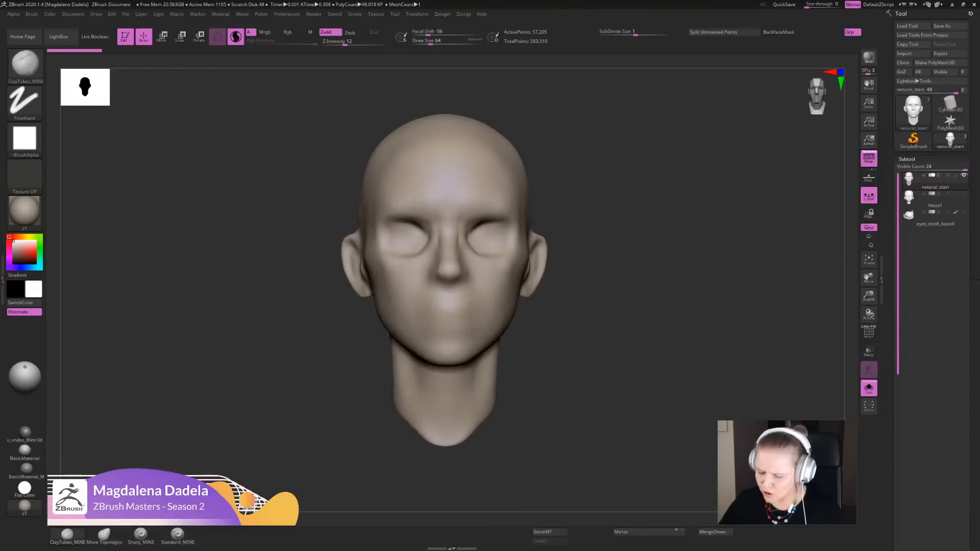
key("shift")
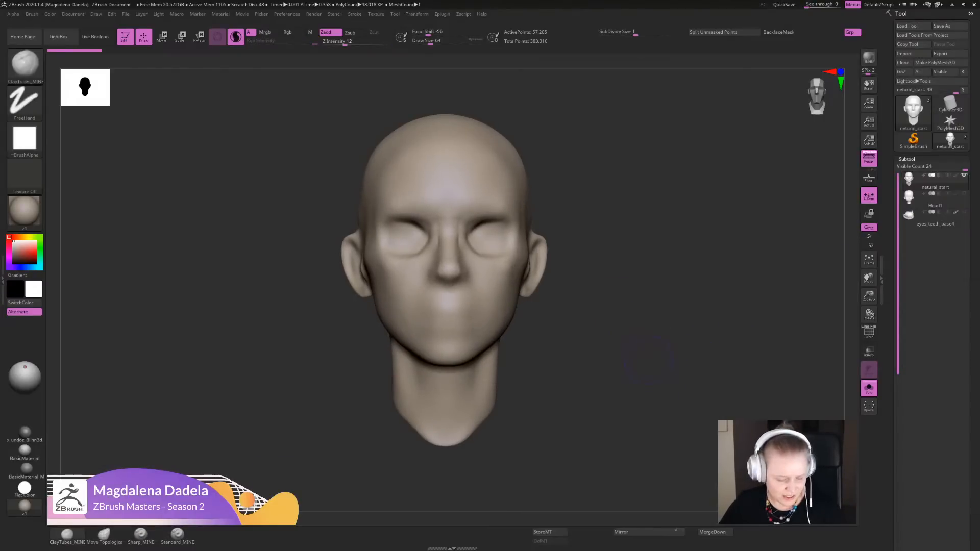
- Look over the custom quick-access brushes, including ClayTubes_MINE and Standard_MINE, beside the framed base head
mouse_move(648, 360)
left_mouse_down()
mouse_move(639, 332)
mouse_move(646, 341)
left_mouse_up()
left_click_drag(931, 278, 931, 238)
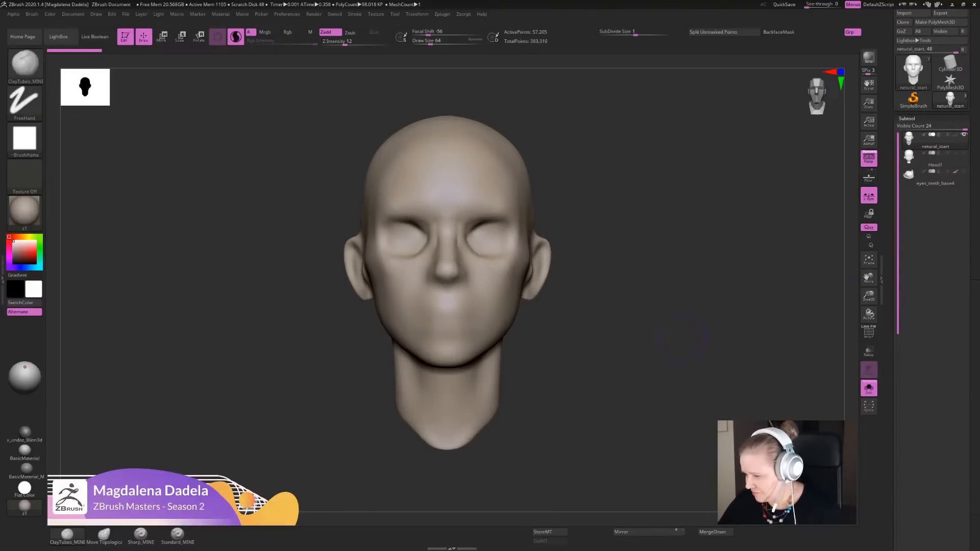
mouse_move(673, 343)
left_mouse_down("alt")
mouse_move(683, 306)
mouse_move(686, 322)
left_mouse_up("alt")
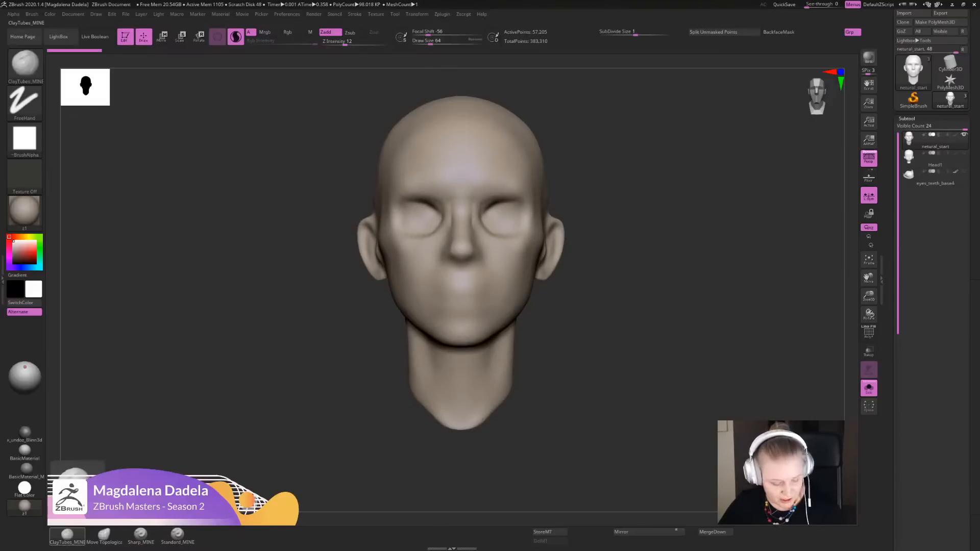
left_click_drag(284, 416, 291, 439, "alt")
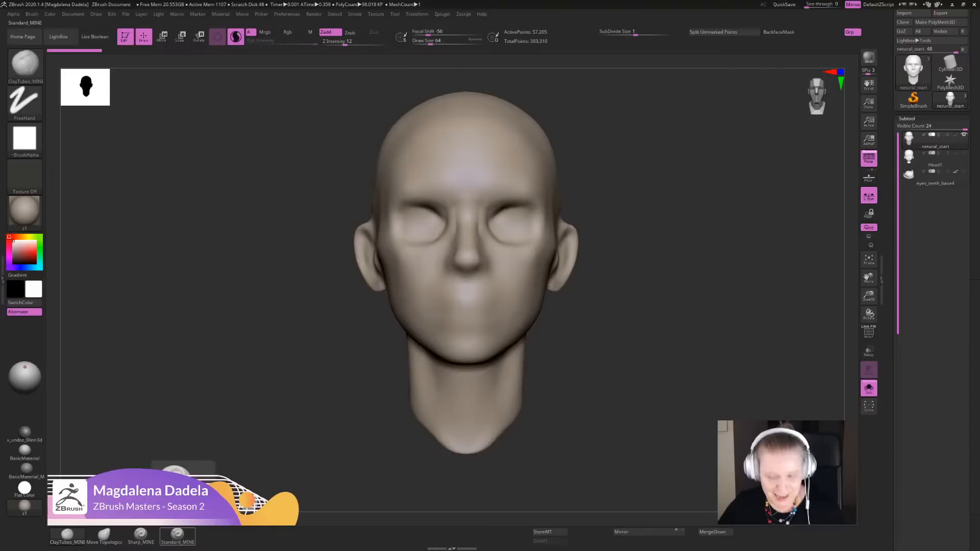
left_click_drag(304, 340, 304, 444, "alt")
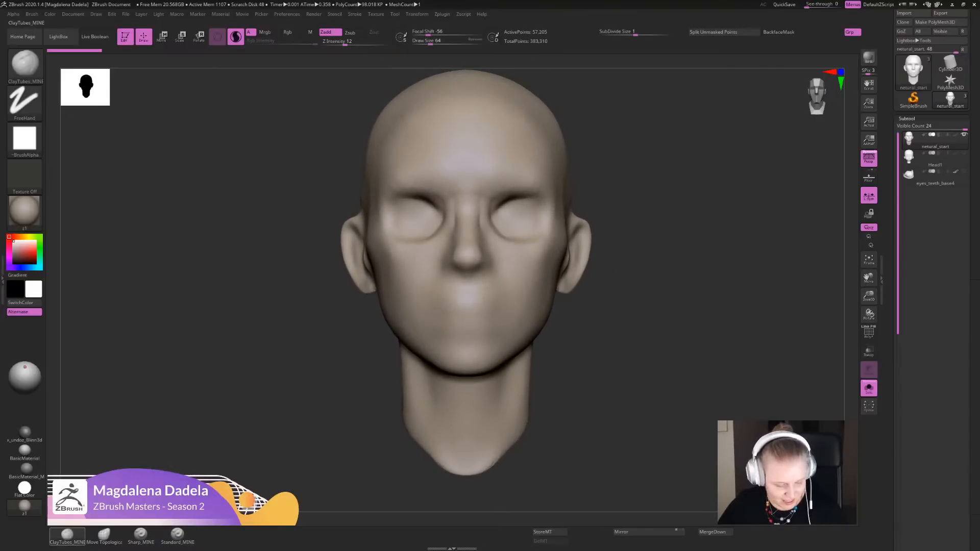
key("b")
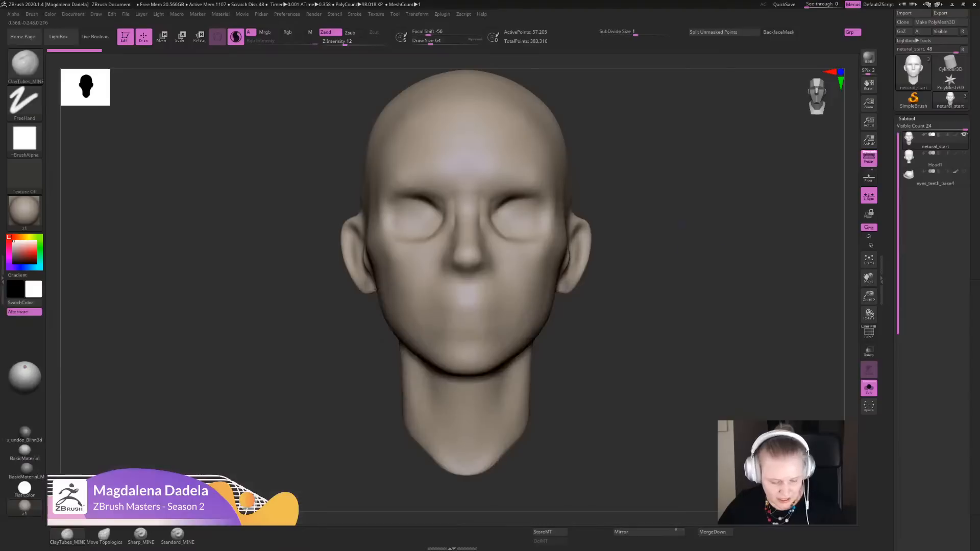
left_click_drag(296, 352, 284, 392, "alt")
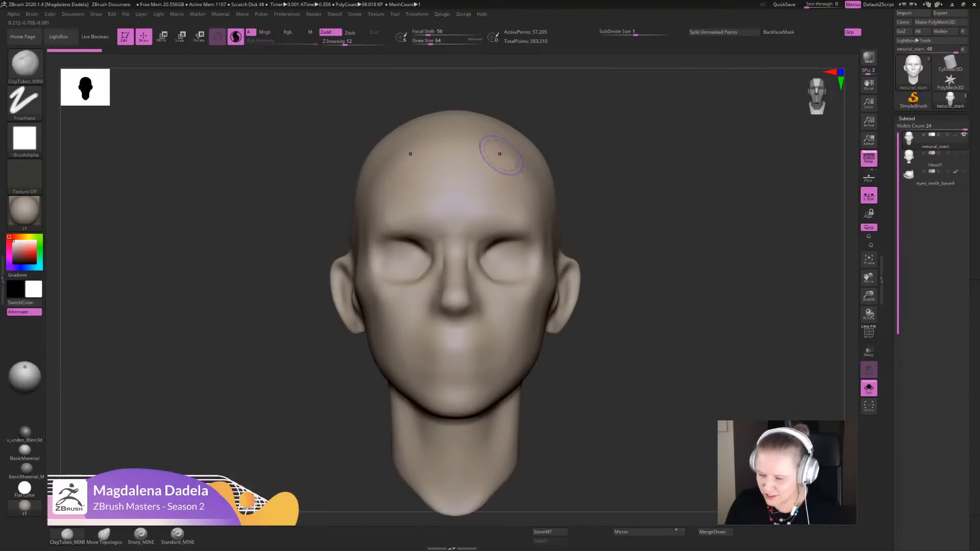
- Try a ClayTubes_MINE stroke along the brow and undo it
mouse_move(646, 279)
left_mouse_down("alt")
mouse_move(658, 340)
mouse_move(654, 291)
mouse_move(644, 321)
mouse_move(654, 326)
left_mouse_up("alt")
mouse_move(503, 236)
left_mouse_down()
mouse_move(521, 204)
mouse_move(530, 228)
left_mouse_up()
key("ctrl+z")
key("ctrl+z")
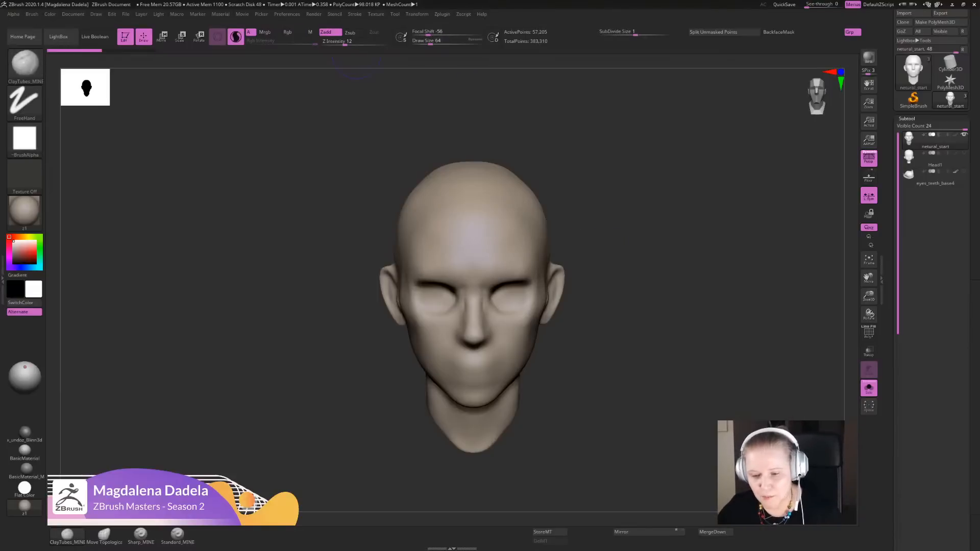
- Inspect the FreeHand stroke settings and their modifiers for the ClayTubes_MINE brush
left_click(354, 14)
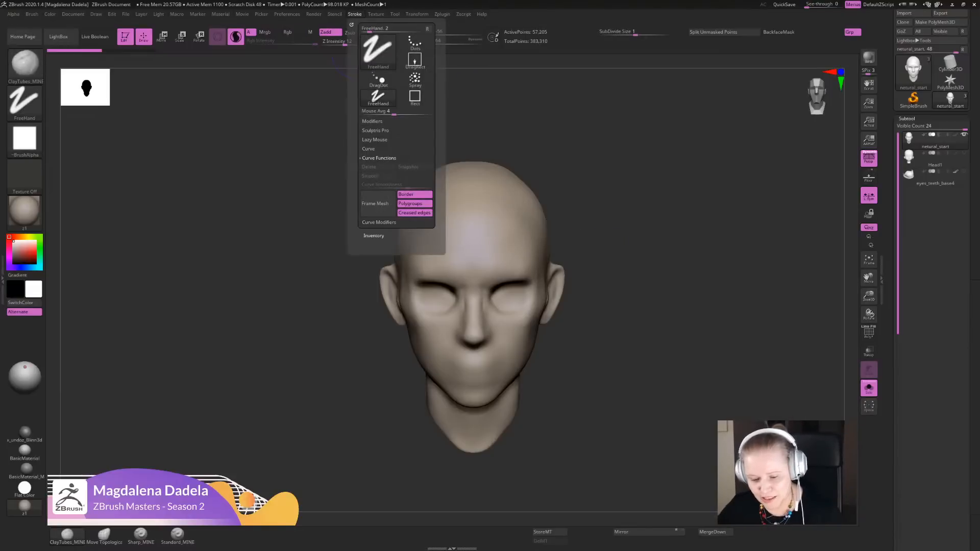
left_click(372, 121)
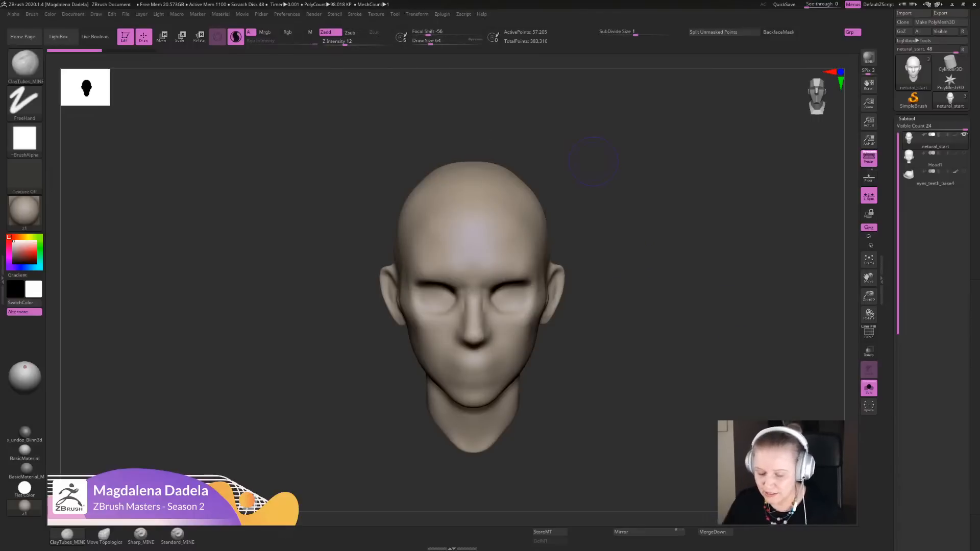
- Try several ClayTubes_MINE strokes running from the upper forehead down toward the brow, and undo them all
left_click_drag(510, 192, 499, 245)
key("ctrl+z")
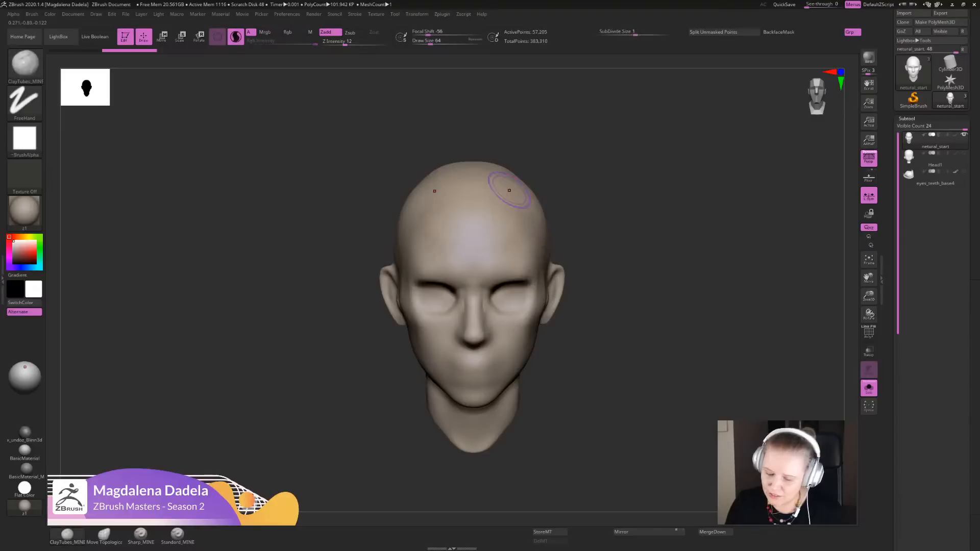
left_click_drag(506, 188, 482, 250)
key("ctrl+z")
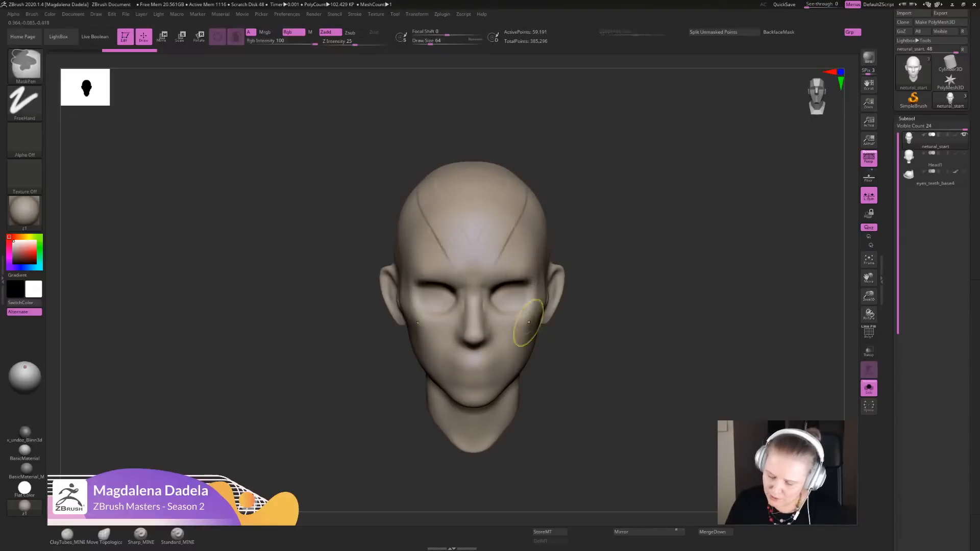
key("ctrl+z")
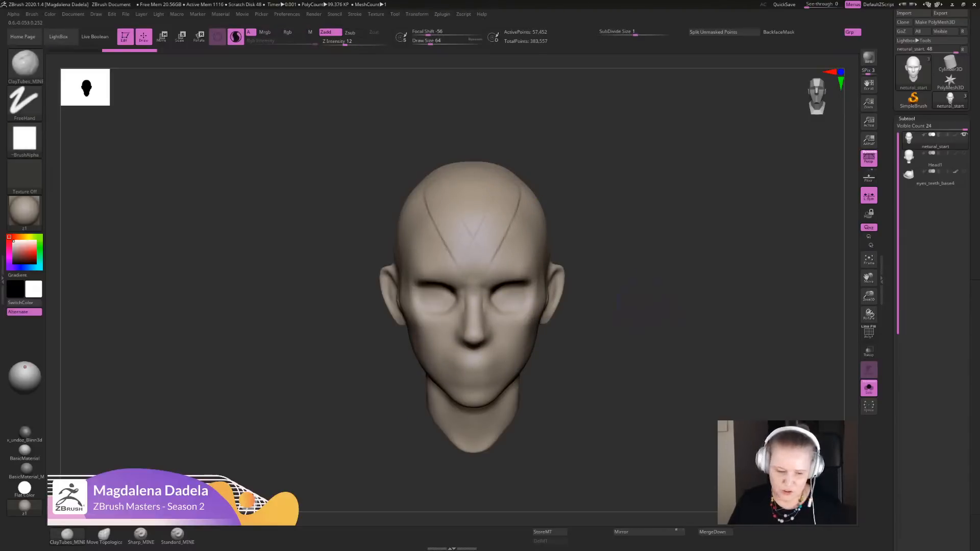
key("ctrl+z")
key("ctrl+z")
key("ctrl+z")
key("ctrl+z")
key("ctrl+z")
key("ctrl+z")
key("ctrl+z")
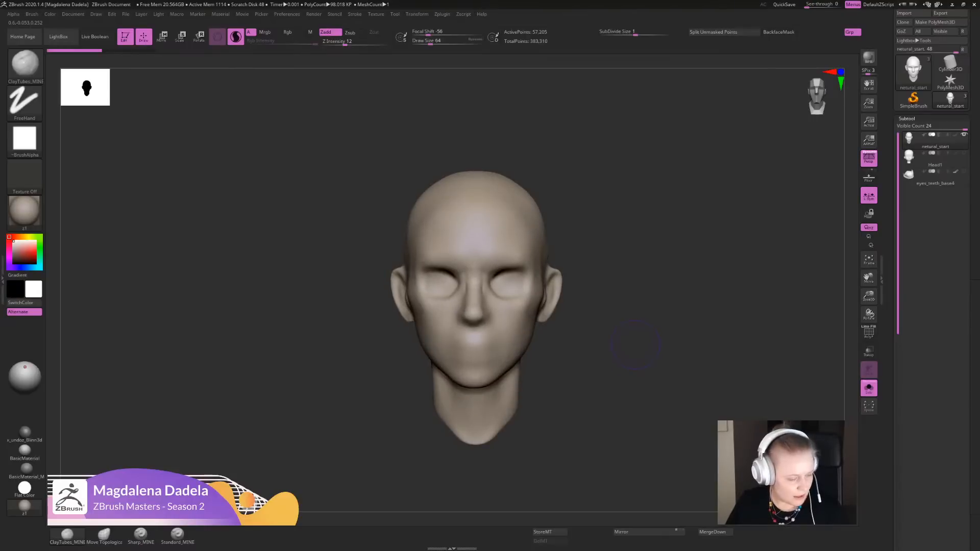
key("c")
key("b")
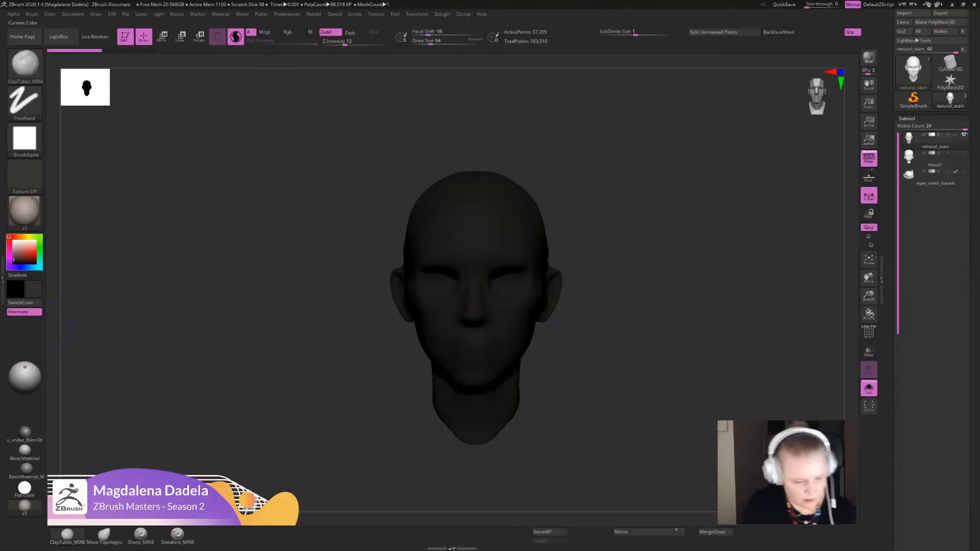
left_click(13, 241)
key("c")
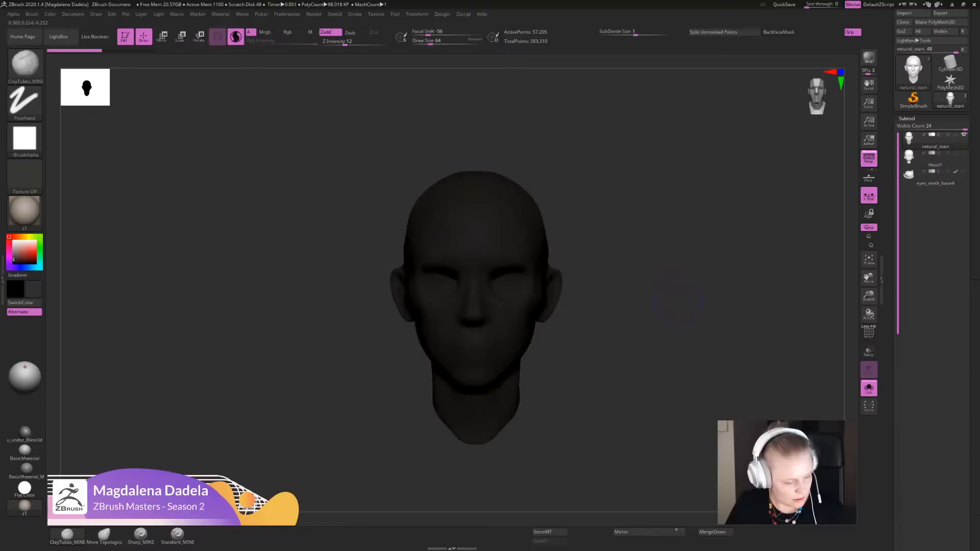
key("m")
left_click_drag(557, 367, 577, 379, "shift")
key("v")
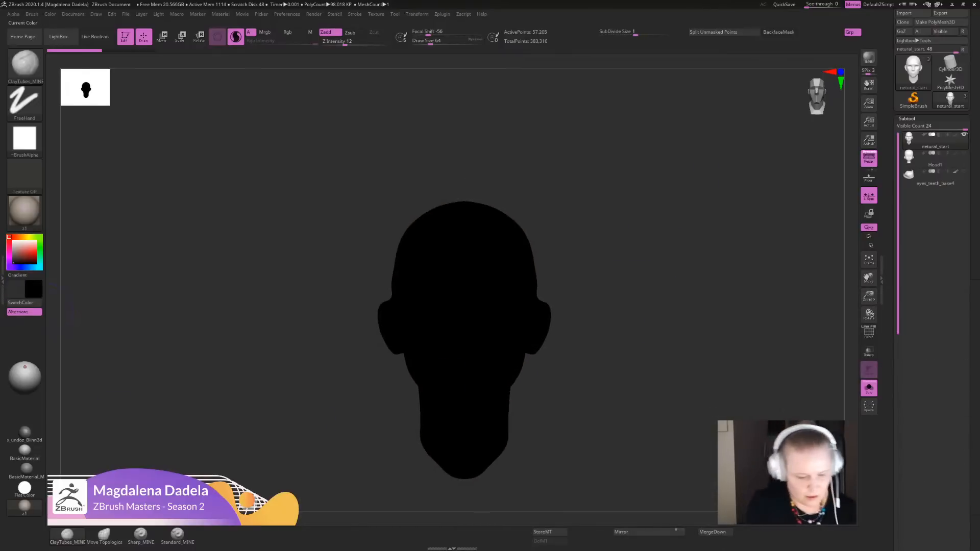
left_click(13, 241)
left_click_drag(577, 312, 661, 316, "alt")
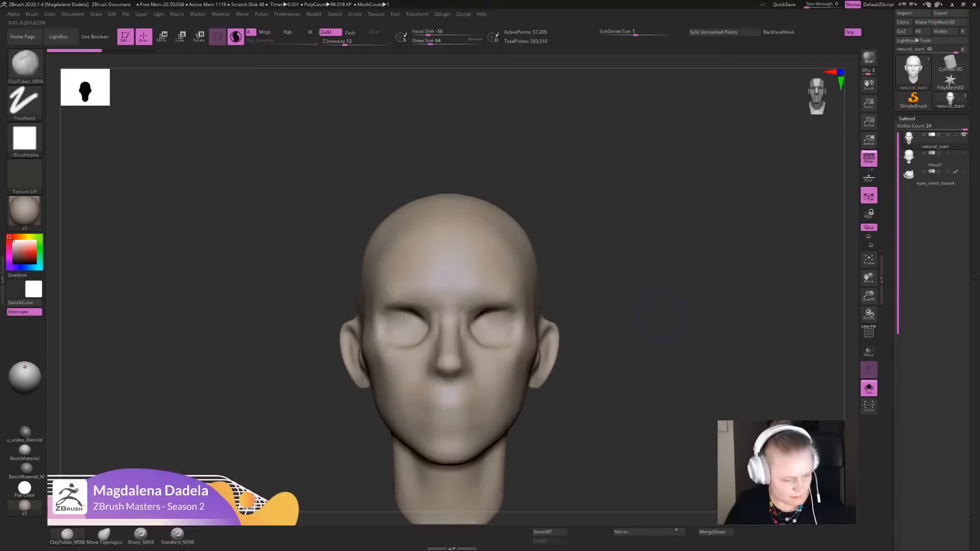
key("v")
key("b")
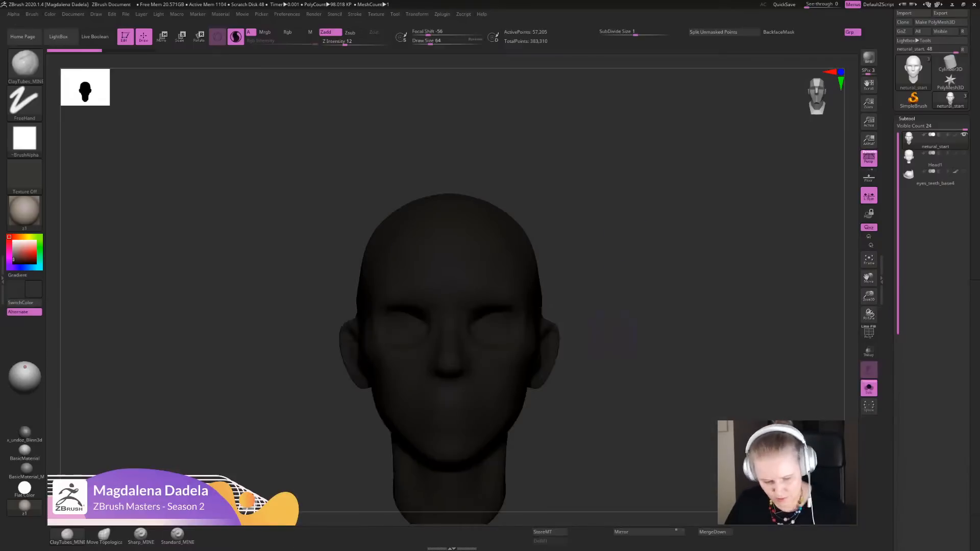
key("v")
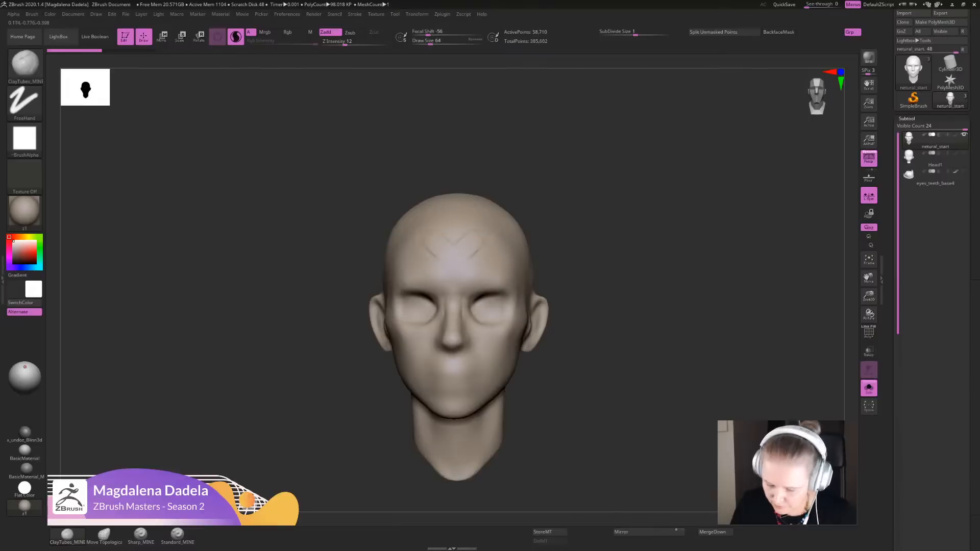
left_click_drag(410, 271, 431, 240)
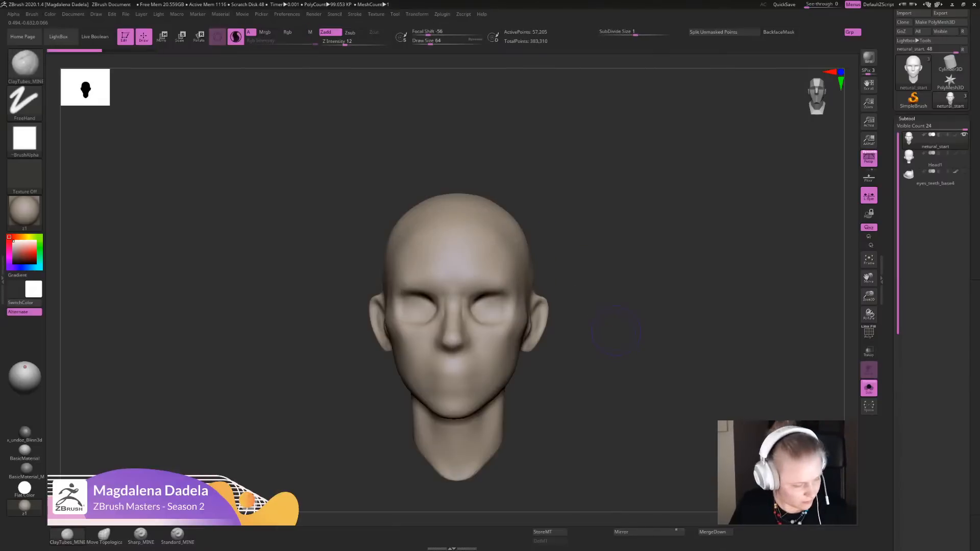
- Switch to the ClayBuildup brush to compare it with ClayTubes_MINE
key("b")
left_click(633, 330)
key("b")
key("c")
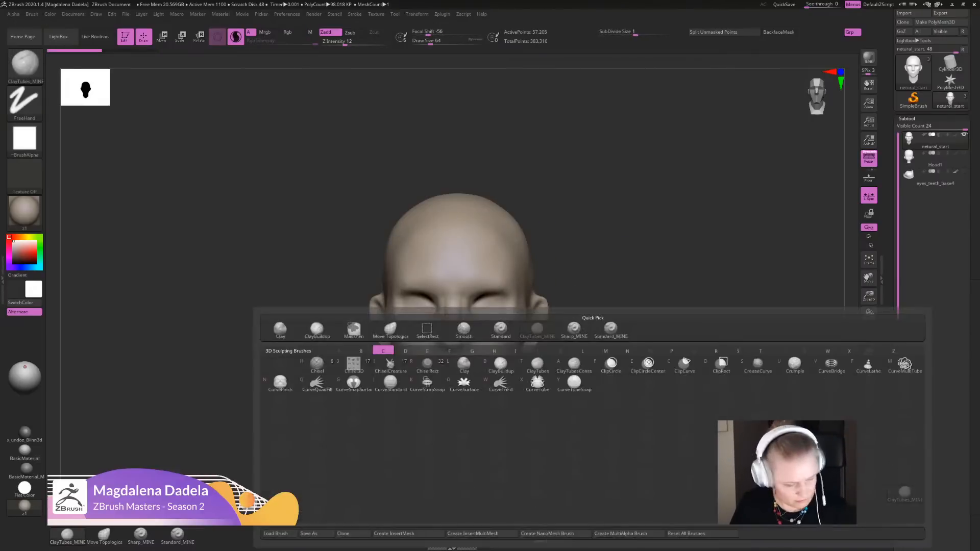
key("b")
- Try broad vertical ClayBuildup strokes down the forehead and undo them all
left_click_drag(474, 223, 497, 258)
mouse_move(582, 266)
left_mouse_down()
mouse_move(599, 326)
mouse_move(579, 326)
left_mouse_up()
key("ctrl+z")
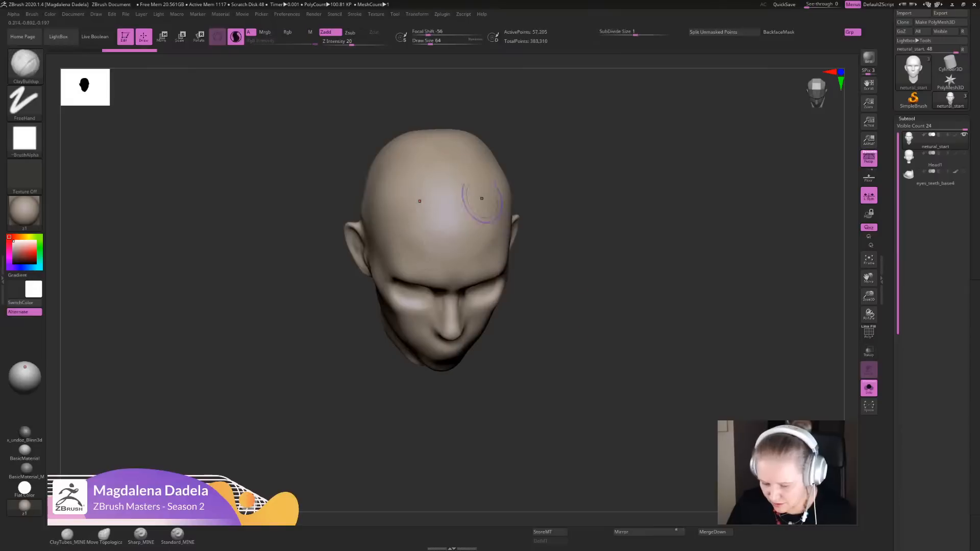
left_click_drag(464, 173, 471, 258)
mouse_move(605, 303)
left_mouse_down()
mouse_move(609, 255)
mouse_move(609, 327)
left_mouse_up()
left_click_drag(494, 225, 510, 367)
left_click_drag(602, 367, 603, 331, "alt")
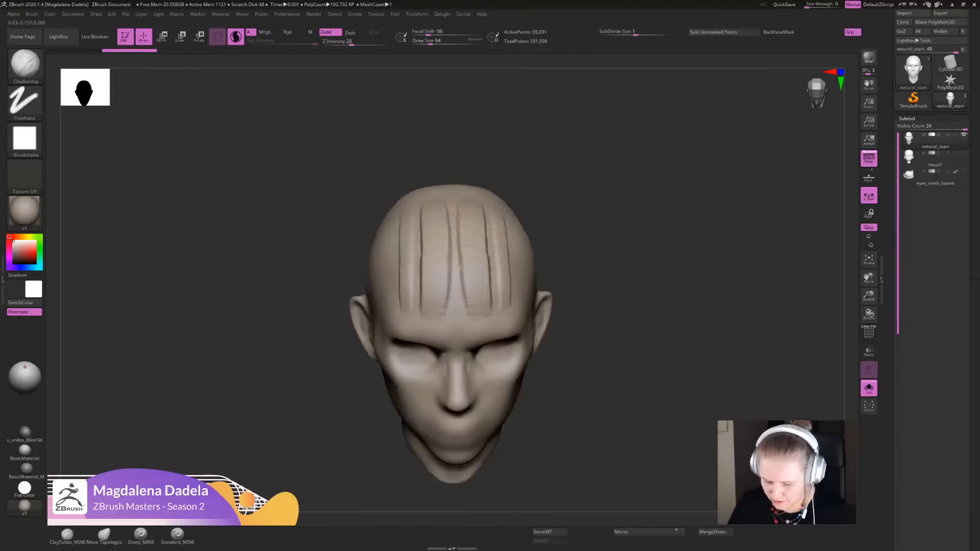
key("ctrl+z")
key("ctrl+z")
key("ctrl+z")
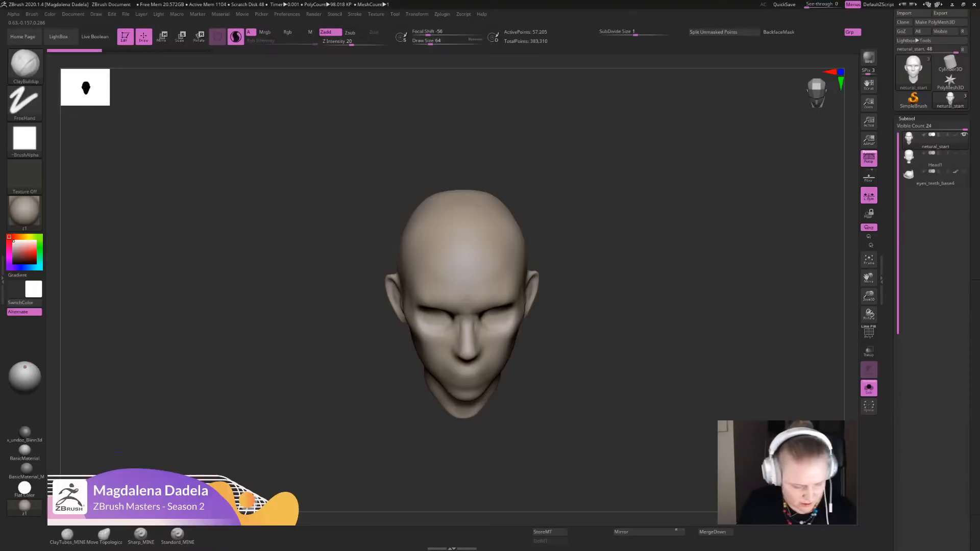
- Return to the ClayTubes_MINE brush, try strokes down the forehead and undo them
left_click(67, 534)
left_click_drag(491, 225, 485, 287)
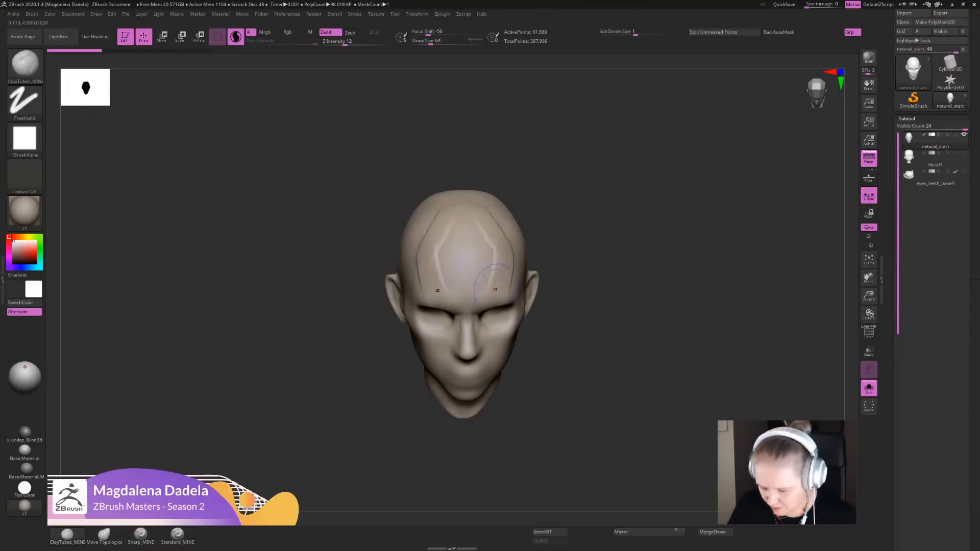
key("ctrl+z")
left_click_drag(635, 298, 635, 352, "alt")
left_click_drag(642, 368, 647, 306, "shift")
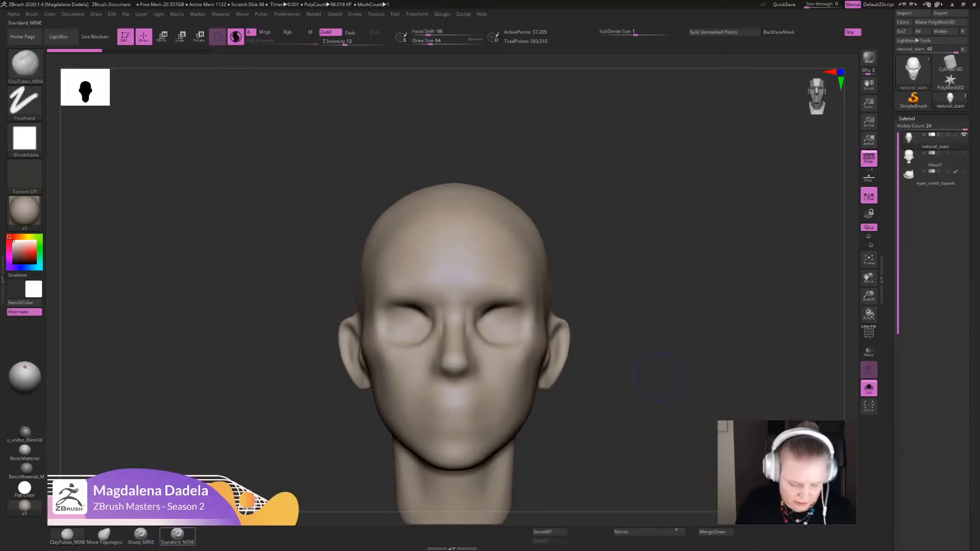
- Switch to the Sharp_MINE brush and set its Z Intensity to 27
left_click(140, 534)
left_click_drag(666, 268, 678, 280, "alt")
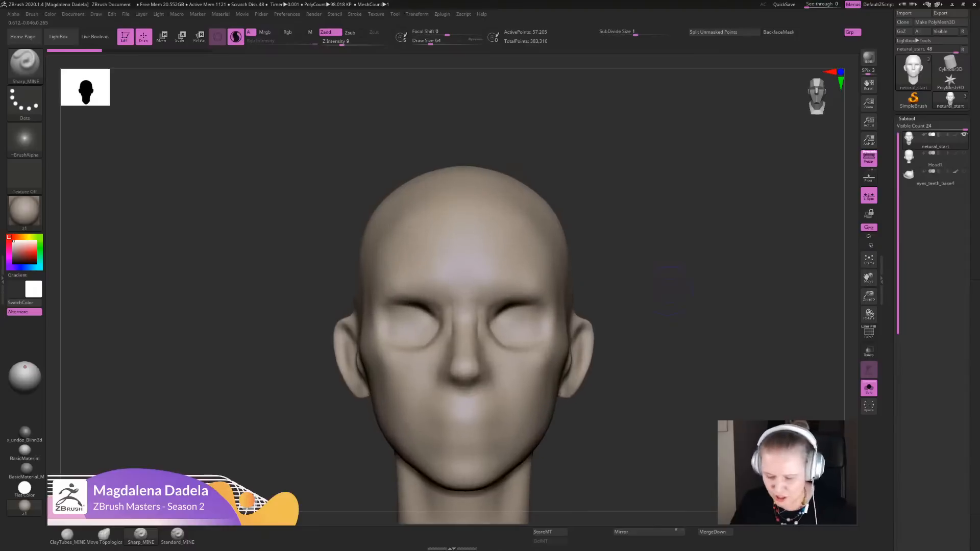
left_click_drag(664, 156, 659, 219, "alt")
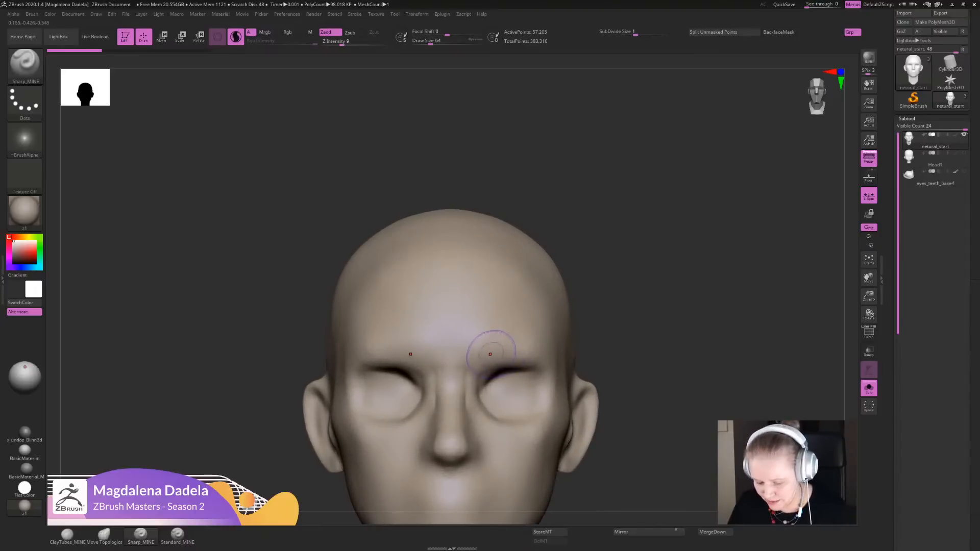
left_click_drag(609, 315, 628, 347, "alt")
left_click(356, 42)
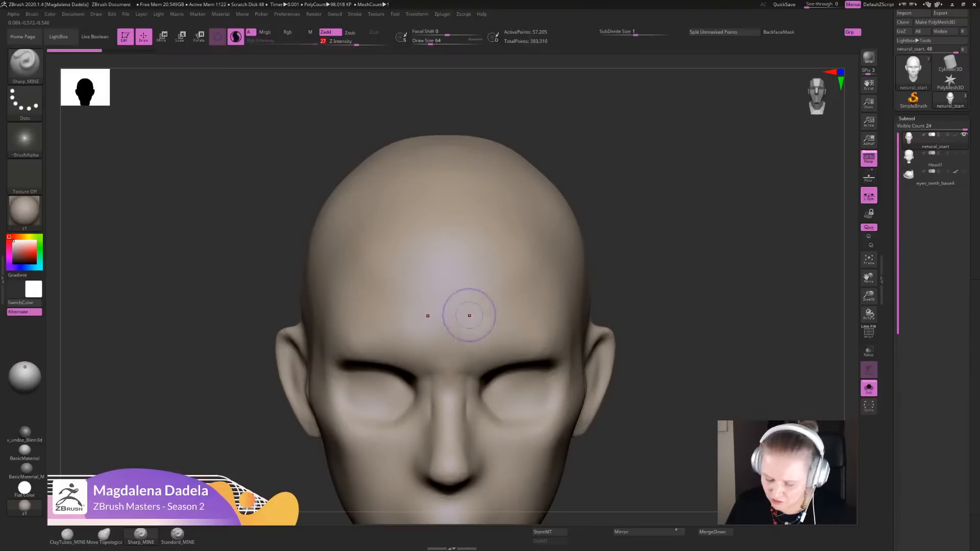
- Try Sharp_MINE wrinkle strokes angling across the lower forehead toward the nose bridge, and undo them
mouse_move(460, 322)
left_mouse_down()
mouse_move(521, 308)
mouse_move(449, 323)
left_mouse_up()
key("ctrl+z")
left_click_drag(535, 311, 449, 347)
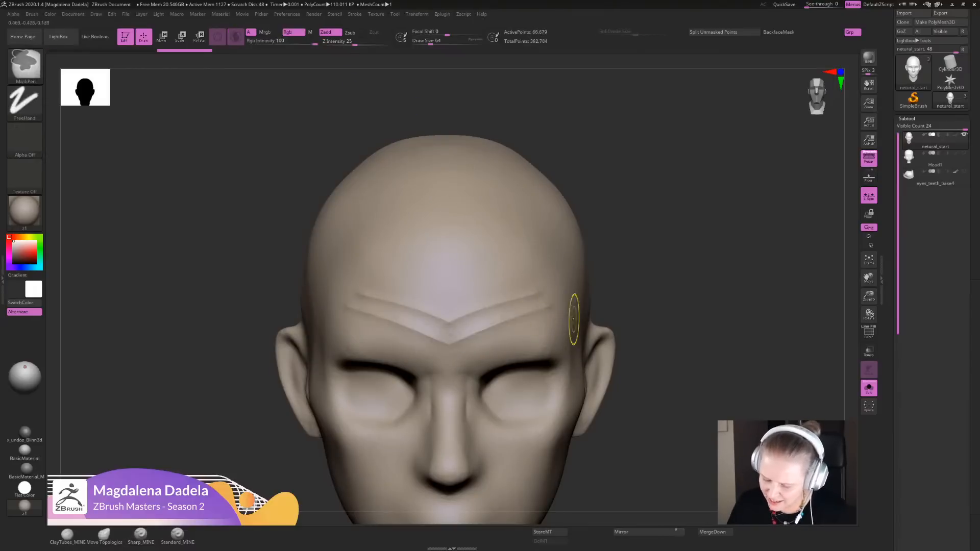
key("ctrl+z")
left_click_drag(681, 353, 673, 312, "alt")
key("ctrl+z")
key("ctrl+z")
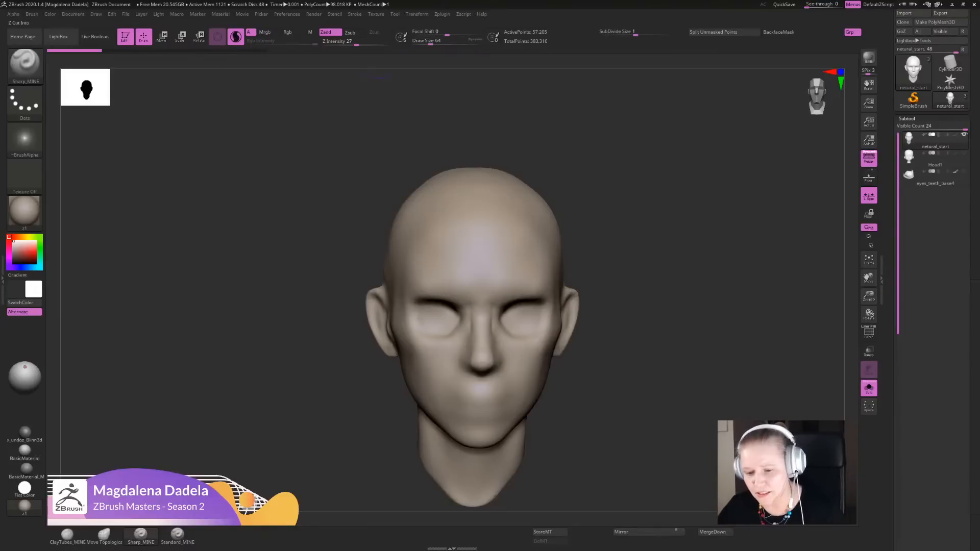
- Inspect the Dots stroke modifiers for Sharp_MINE, and try a stroke down the forehead before undoing it
left_click(355, 14)
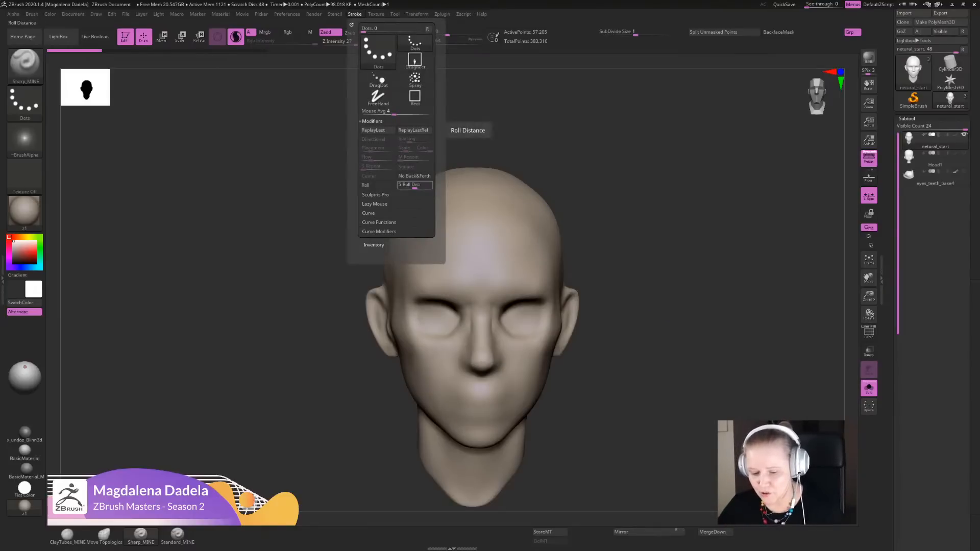
mouse_move(511, 183)
left_mouse_down()
mouse_move(482, 289)
mouse_move(519, 199)
mouse_move(480, 292)
left_mouse_up()
key("ctrl+z")
key("ctrl+z")
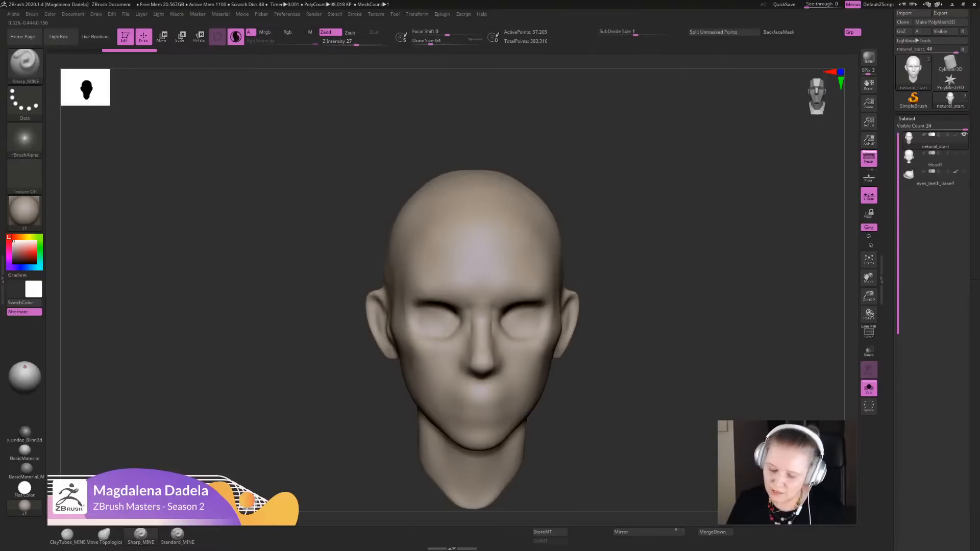
- Try Sharp_MINE strokes starting at the inner eye corner and undo them
mouse_move(617, 311)
left_mouse_down("alt")
mouse_move(638, 392)
mouse_move(643, 336)
left_mouse_up("alt")
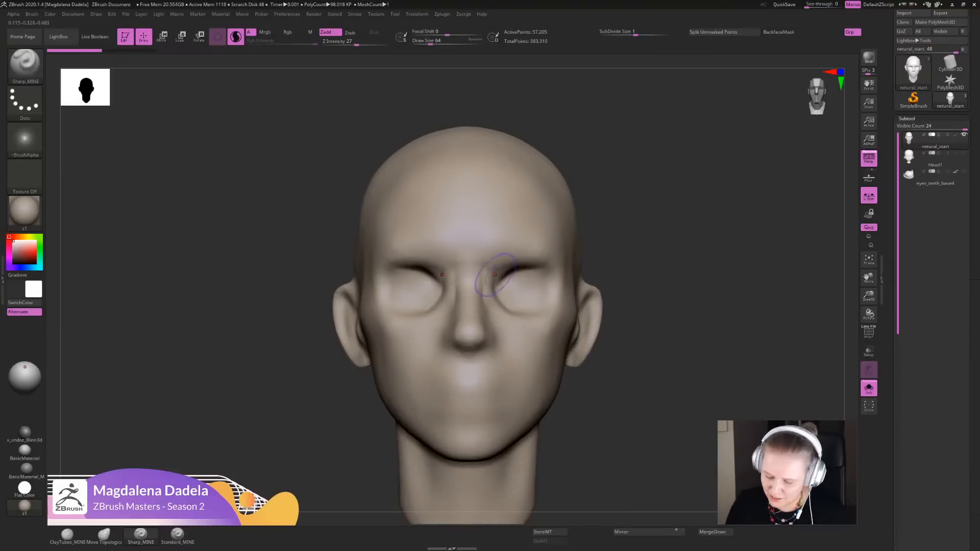
mouse_move(496, 275)
left_mouse_down()
mouse_move(503, 310)
mouse_move(582, 319)
left_mouse_up()
key("ctrl+z")
key("ctrl+z")
key("ctrl+z")
key("ctrl+z")
key("ctrl+z")
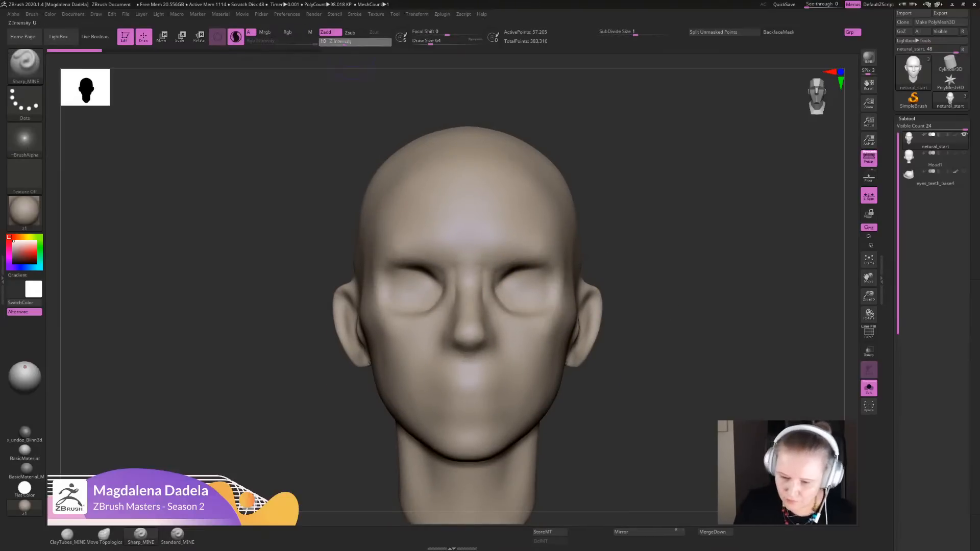
- Set the Sharp_MINE Z Intensity to 13, try strokes along the inner brows and undo them
left_click(346, 43)
key("ctrl+z")
key("ctrl+z")
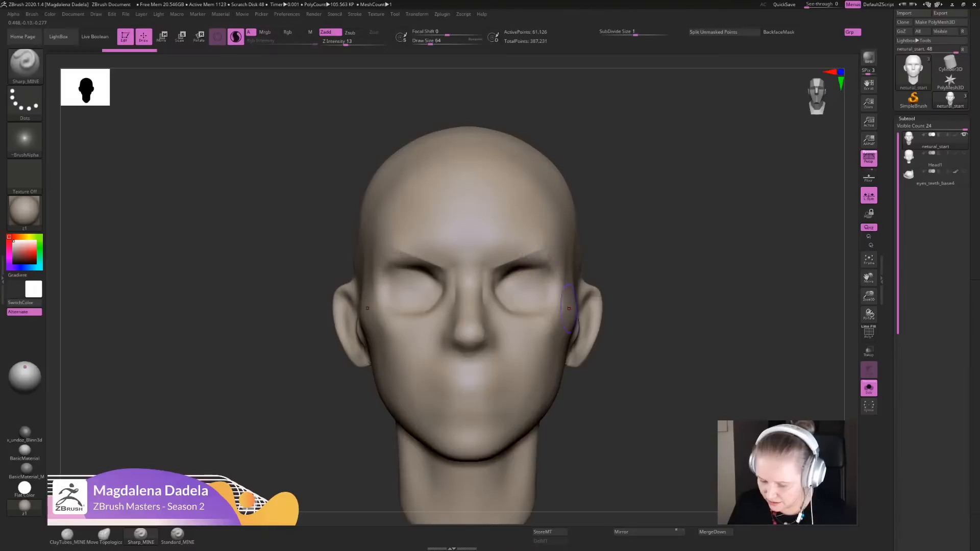
key("ctrl+z")
key("ctrl+z")
key("ctrl+z")
key("ctrl+z")
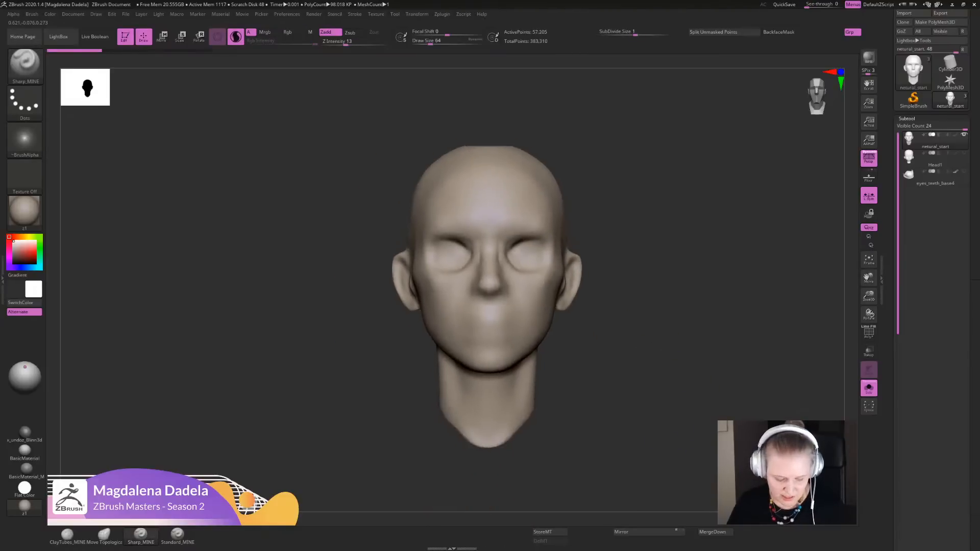
- Switch to the Move Topological brush and try small adjustments around the ears
left_click(104, 535)
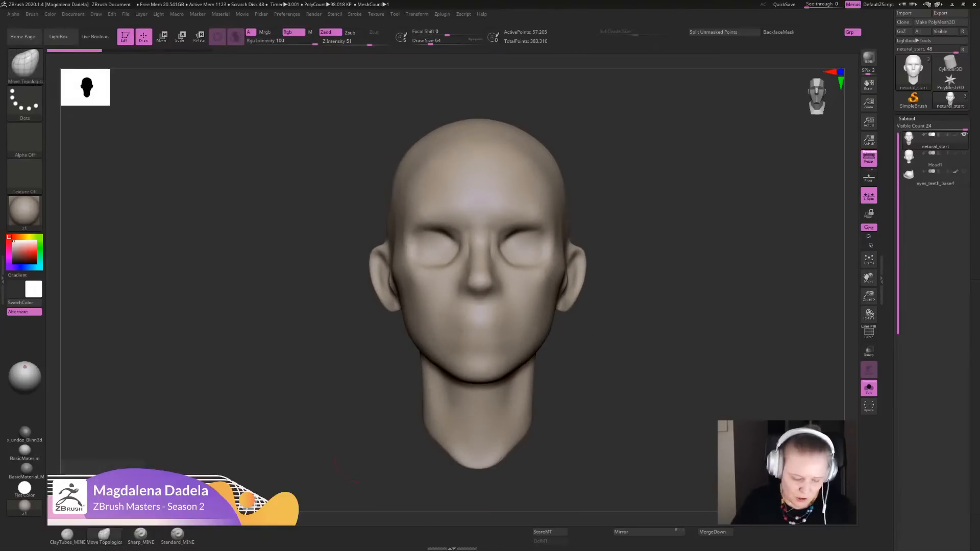
left_click_drag(605, 330, 598, 289, "alt")
key("ctrl+shift+z")
key("ctrl+shift+z")
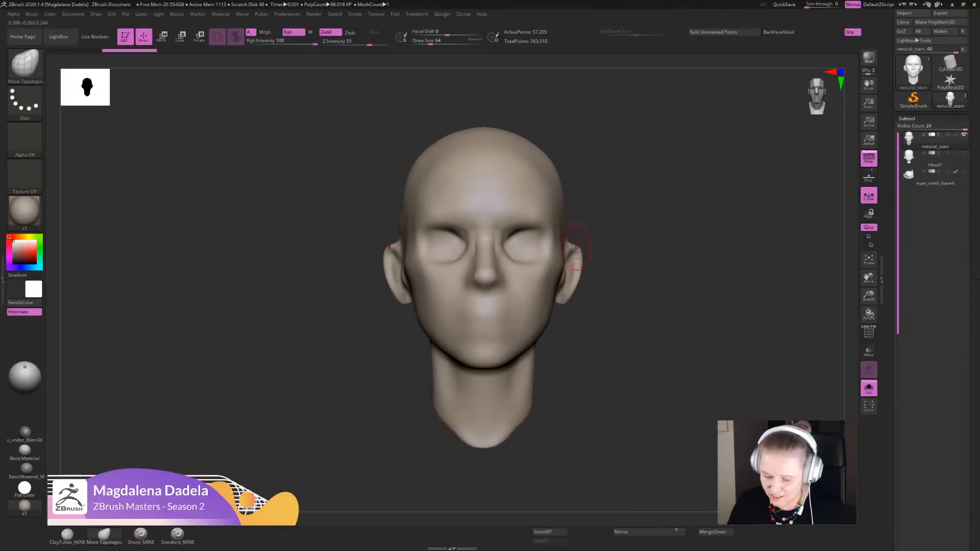
key("ctrl+shift+z")
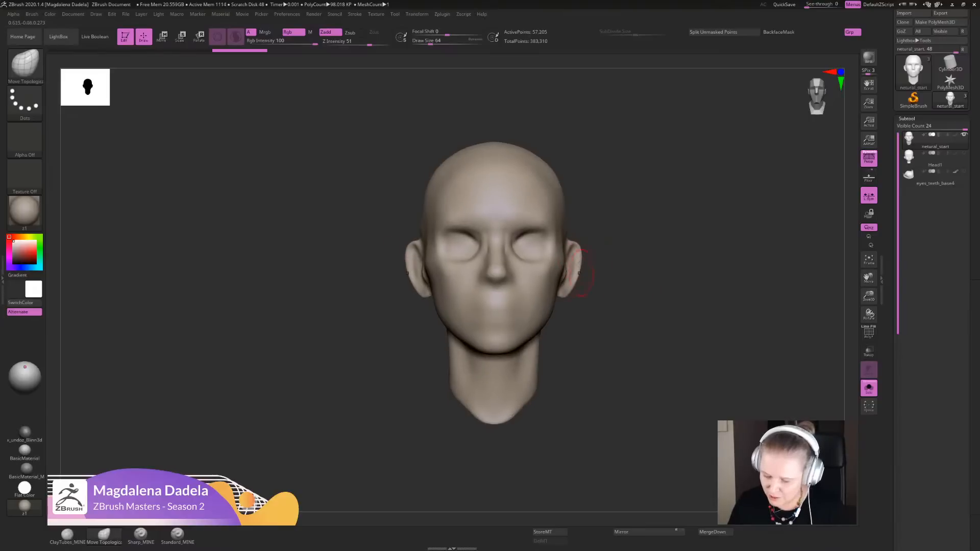
key("ctrl+shift+z")
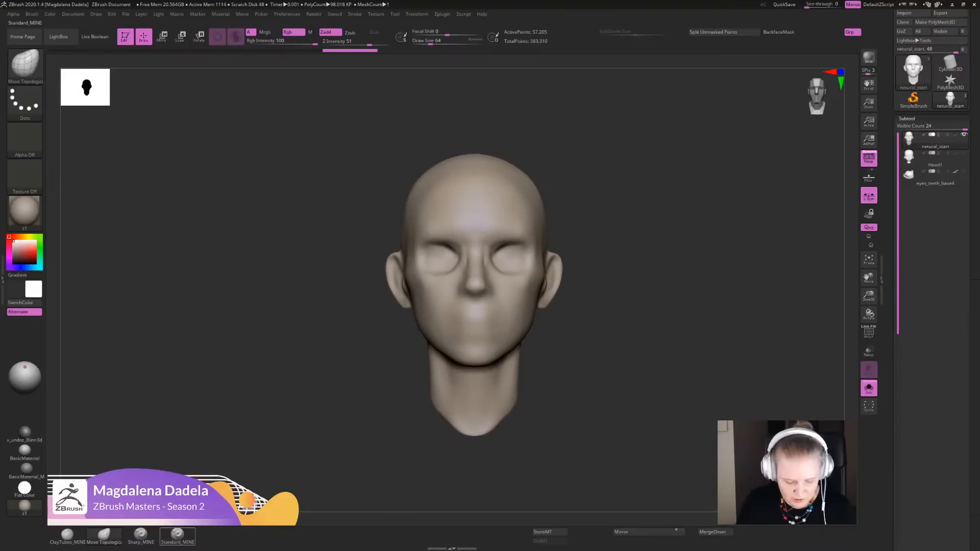
- Switch to the Standard_MINE brush, try a diagonal stroke across the cheek toward the mouth and undo it
left_click(177, 535)
left_click_drag(602, 316, 597, 388, "alt")
left_click_drag(525, 277, 473, 337)
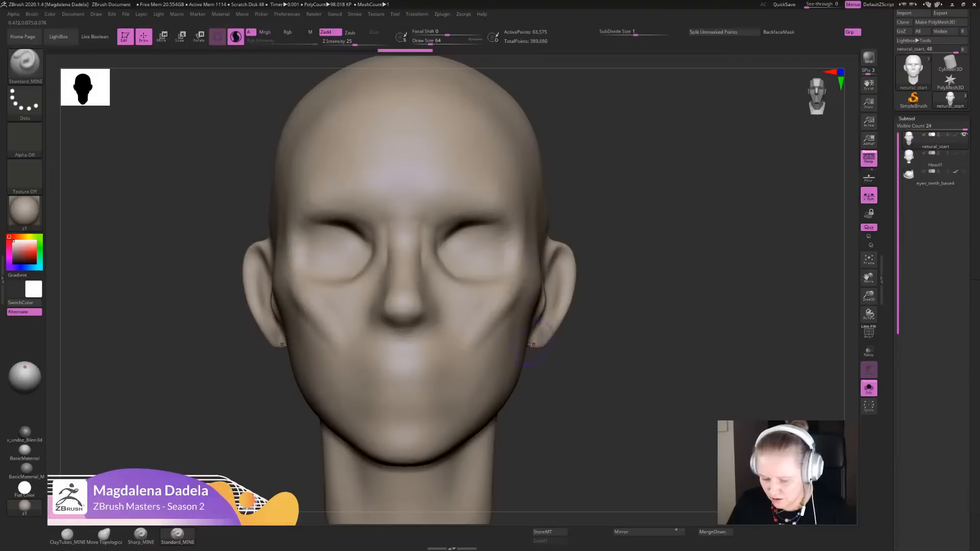
key("ctrl+z")
key("ctrl+z")
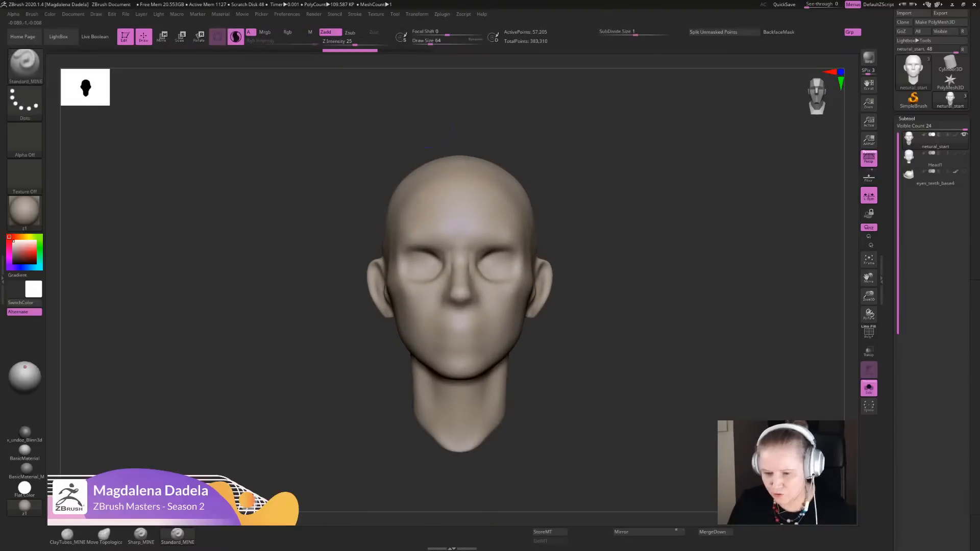
- Review the Lazy Mouse stroke settings of the Standard_MINE brush, including LazyStep and LazyRadius
left_click(354, 14)
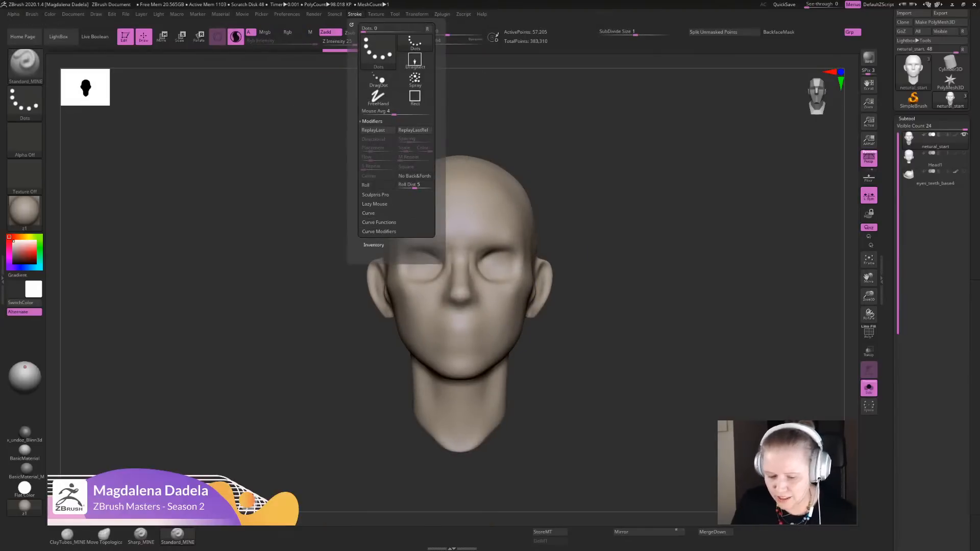
left_click(375, 204)
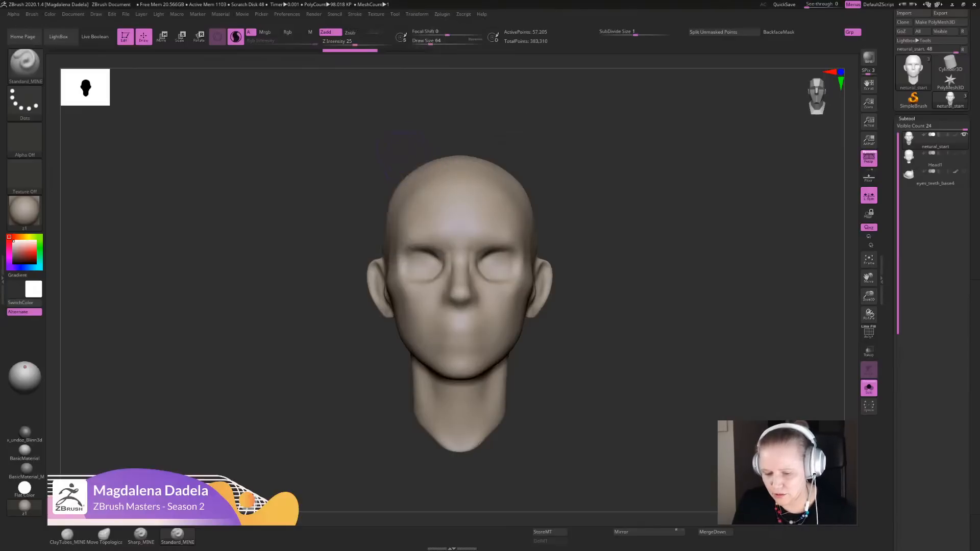
mouse_move(355, 14)
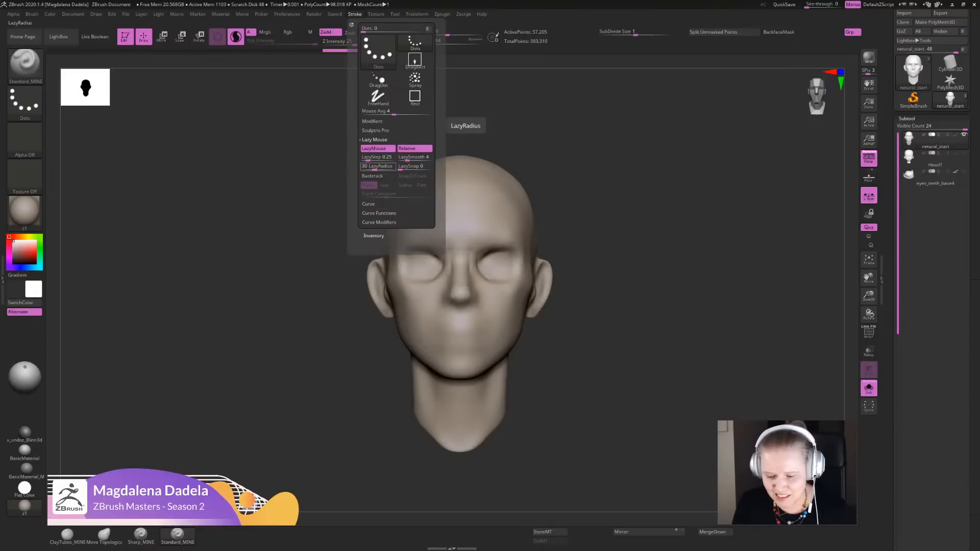
left_click(481, 209)
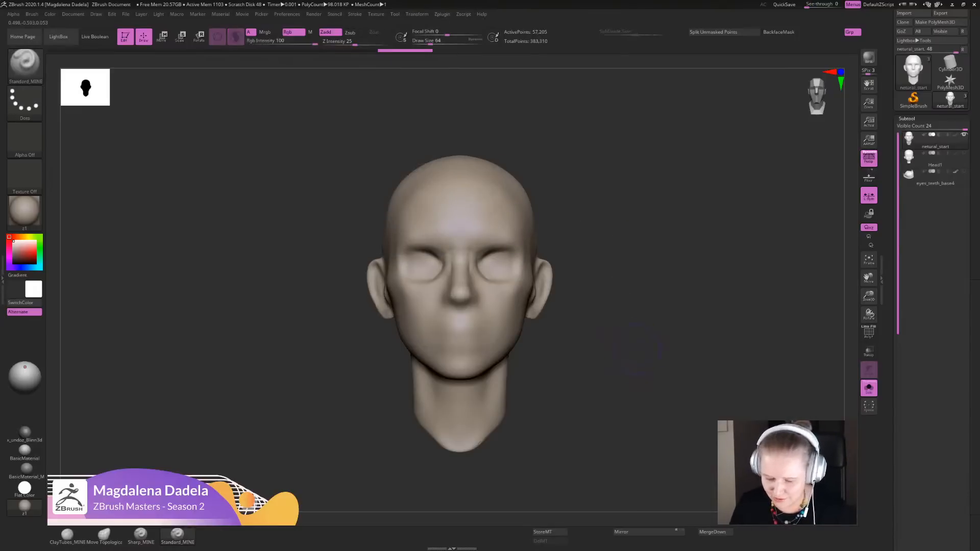
key("ctrl+z")
key("ctrl+z")
- Show the polygon wireframe on the head to inspect its mesh density, and hide it again
left_click_drag(643, 359, 647, 405, "alt")
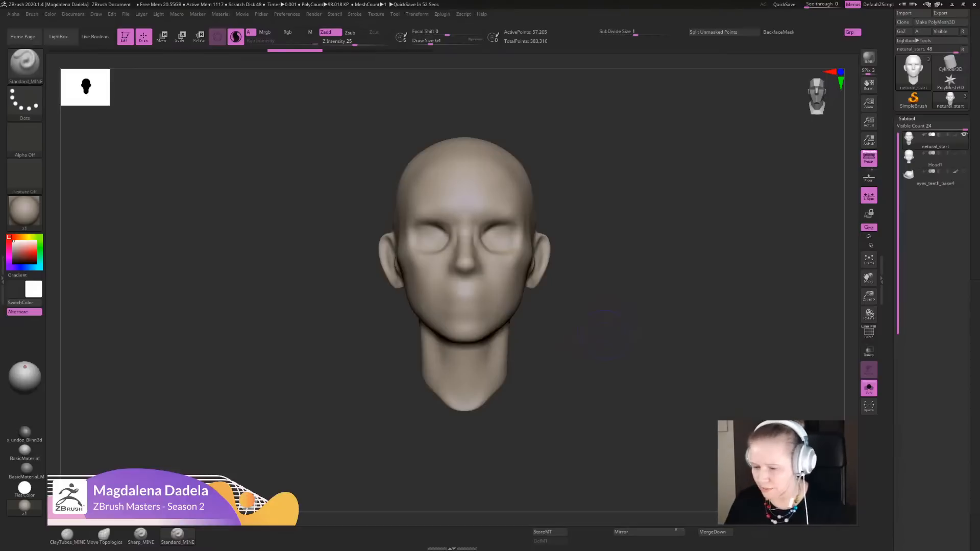
left_click_drag(607, 336, 605, 359, "alt")
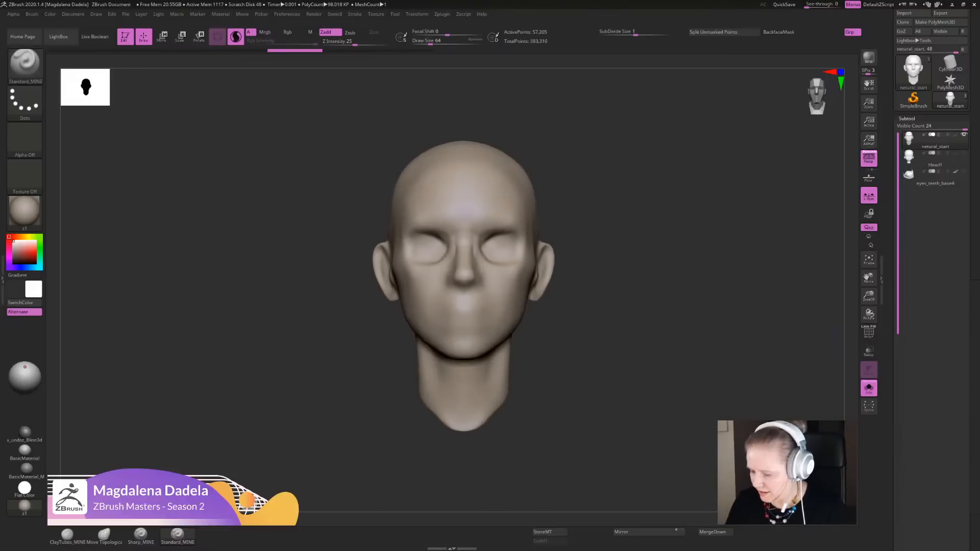
left_click(868, 332)
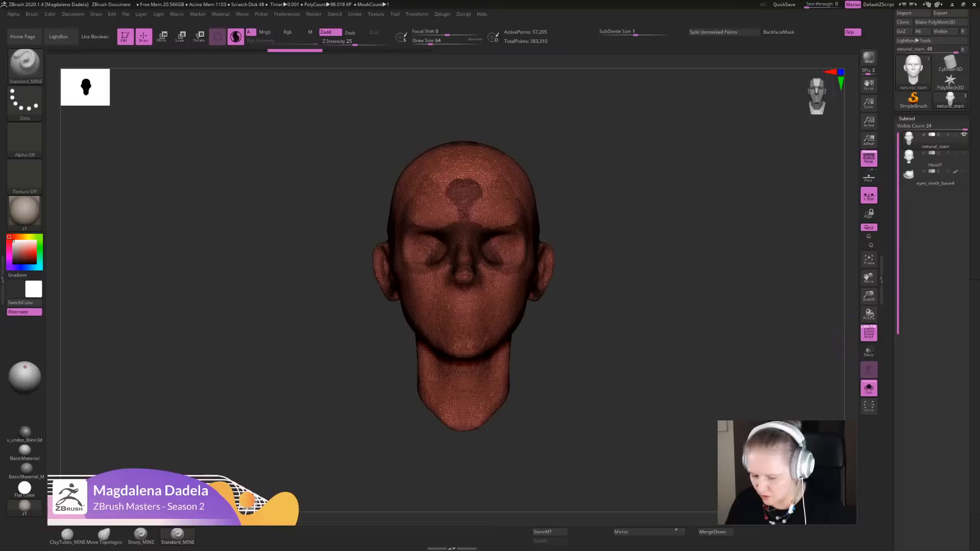
left_click(868, 333)
left_click_drag(890, 438, 890, 314)
mouse_move(607, 357)
left_mouse_down("alt")
mouse_move(614, 338)
mouse_move(647, 405)
left_mouse_up("alt")
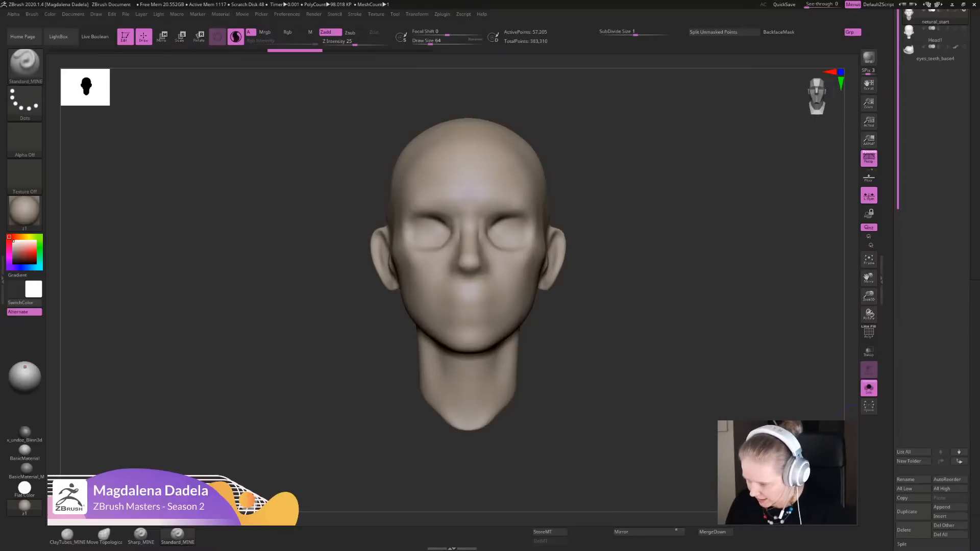
left_click_drag(890, 326, 890, 402)
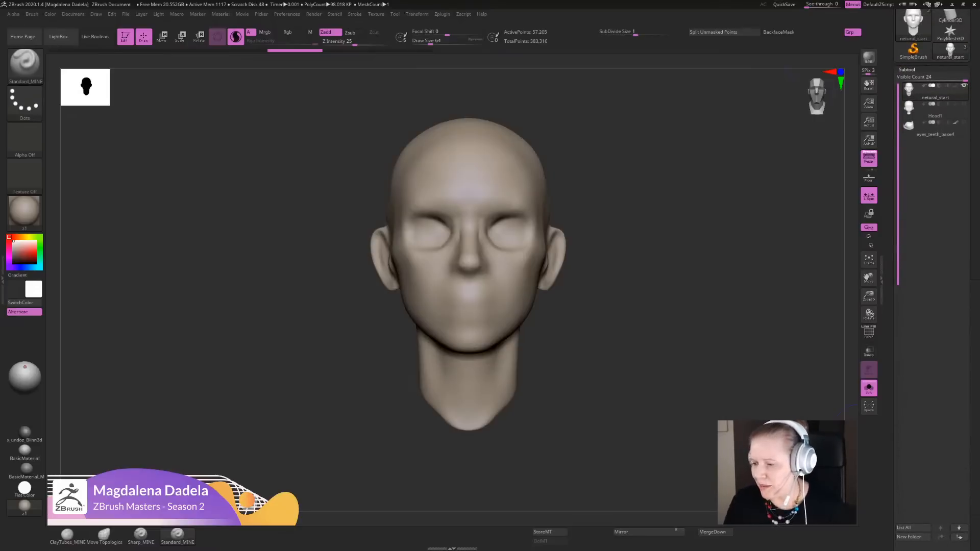
mouse_move(685, 351)
left_mouse_down("alt")
mouse_move(660, 380)
mouse_move(654, 260)
left_mouse_up("alt")
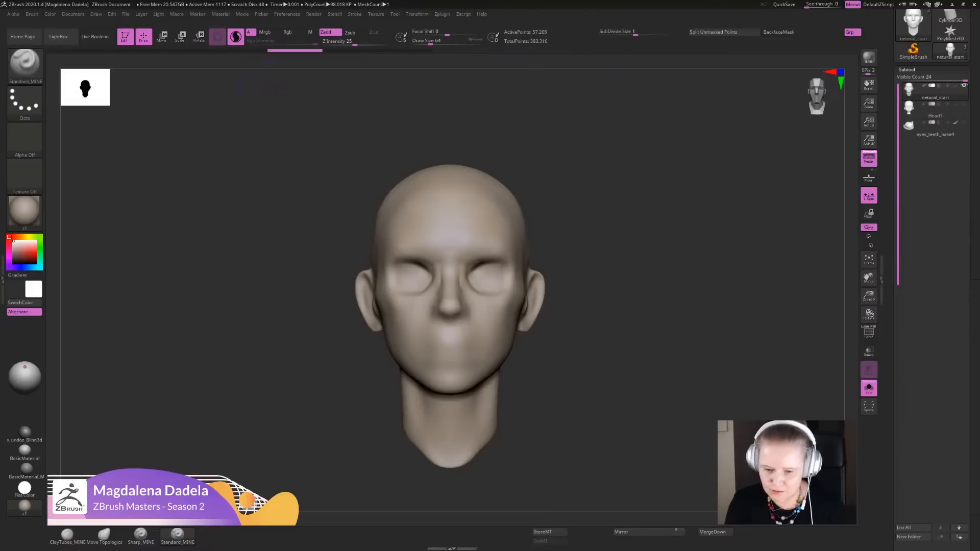
left_click_drag(686, 245, 694, 263, "alt")
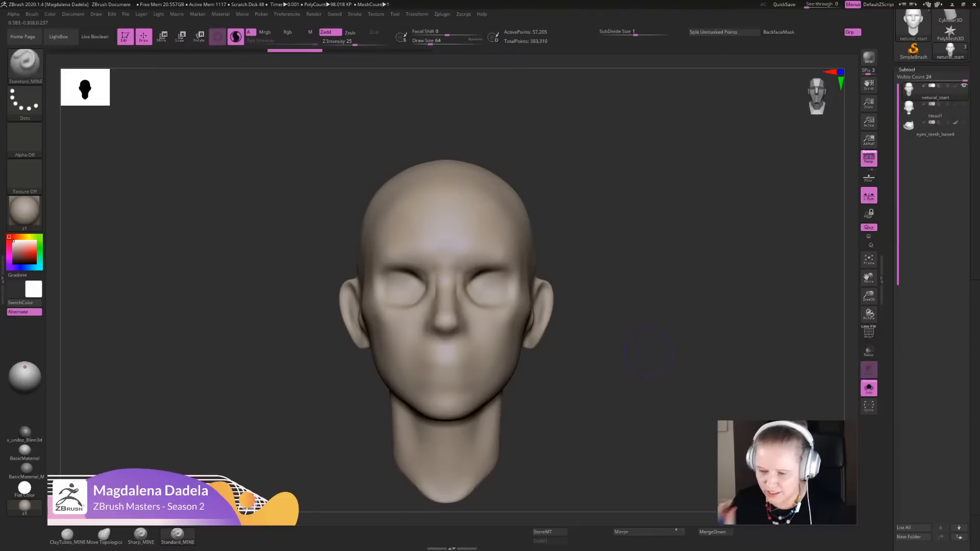
mouse_move(648, 352)
left_mouse_down("alt")
mouse_move(644, 380)
mouse_move(676, 351)
left_mouse_up("alt")
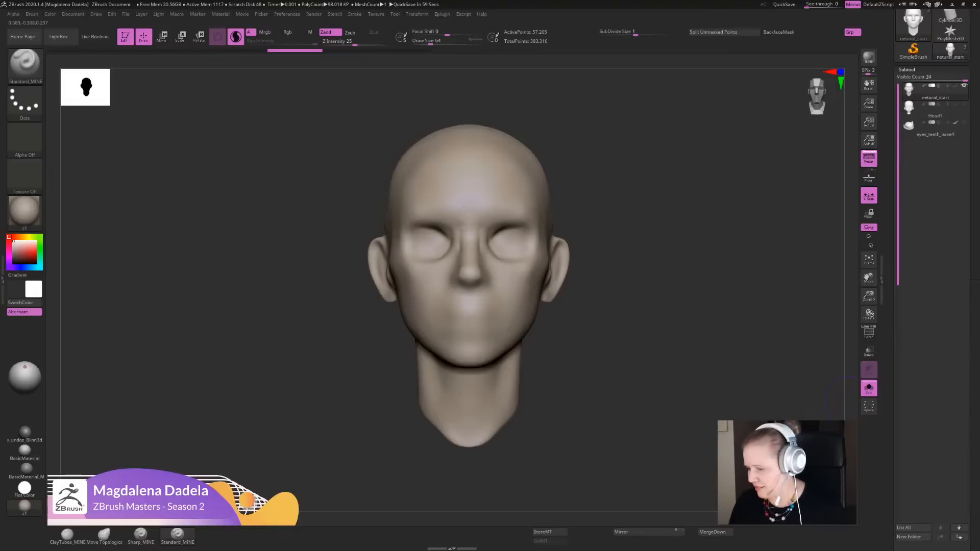
left_click_drag(973, 537, 973, 104)
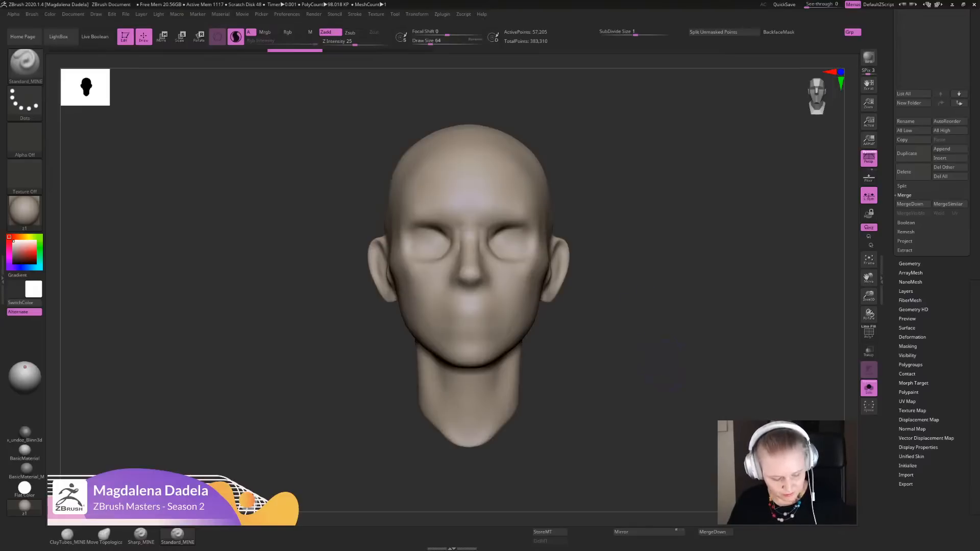
mouse_move(669, 408)
left_mouse_down("alt")
mouse_move(642, 375)
mouse_move(652, 409)
left_mouse_up("alt")
mouse_move(889, 357)
left_mouse_down()
mouse_move(889, 346)
mouse_move(889, 370)
left_mouse_up()
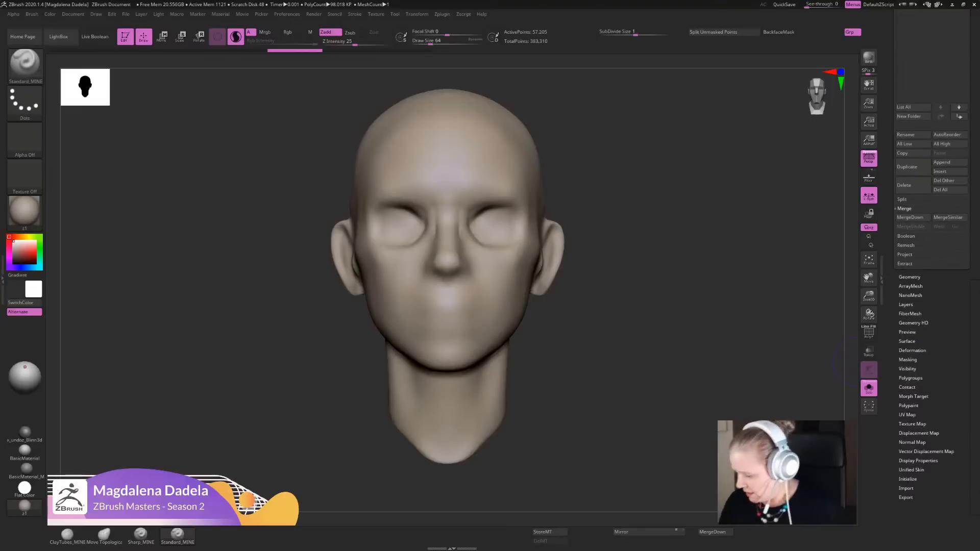
left_click_drag(736, 337, 736, 348, "alt")
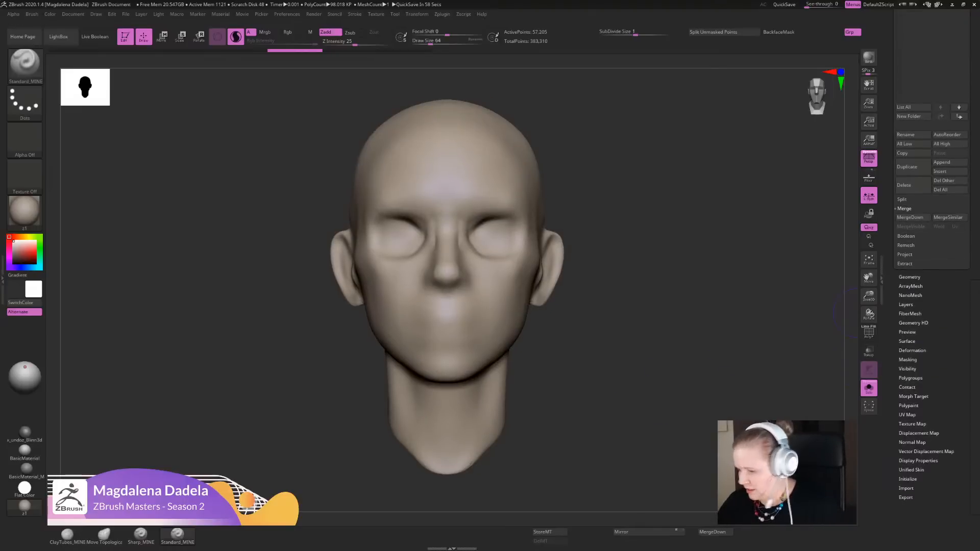
mouse_move(682, 365)
left_mouse_down("alt")
mouse_move(670, 354)
mouse_move(672, 366)
mouse_move(646, 312)
mouse_move(645, 349)
mouse_move(644, 336)
left_mouse_up("alt")
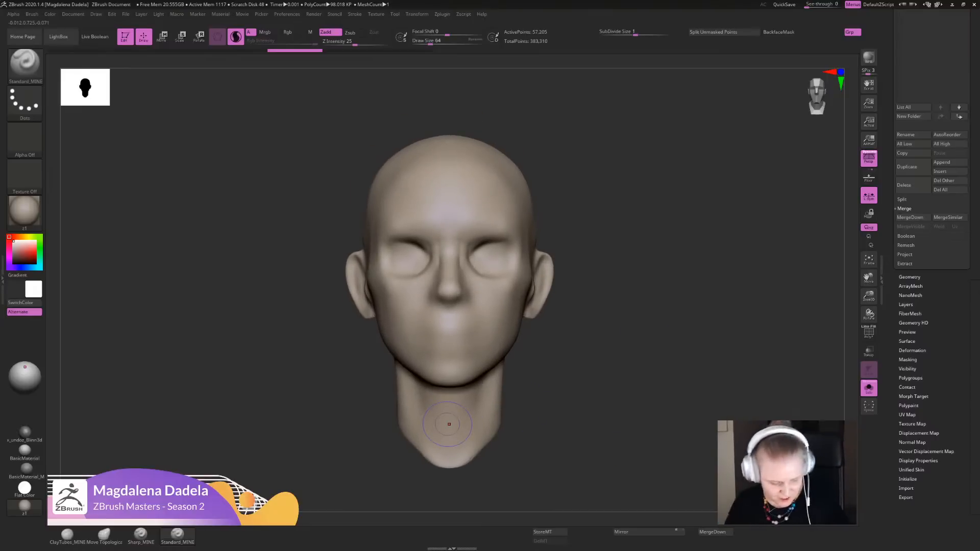
- Switch to the ClayTubes_MINE brush and build up the cheekbones below the outer eyes toward the ears
left_click(66, 535)
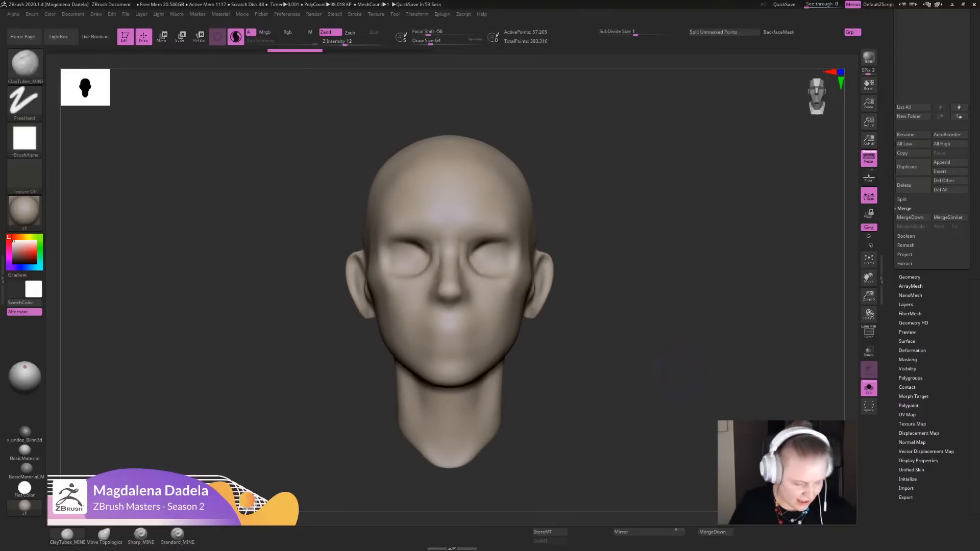
left_click_drag(679, 372, 696, 382, "alt")
mouse_move(634, 397)
left_mouse_down("alt")
mouse_move(645, 369)
mouse_move(616, 378)
left_mouse_up("alt")
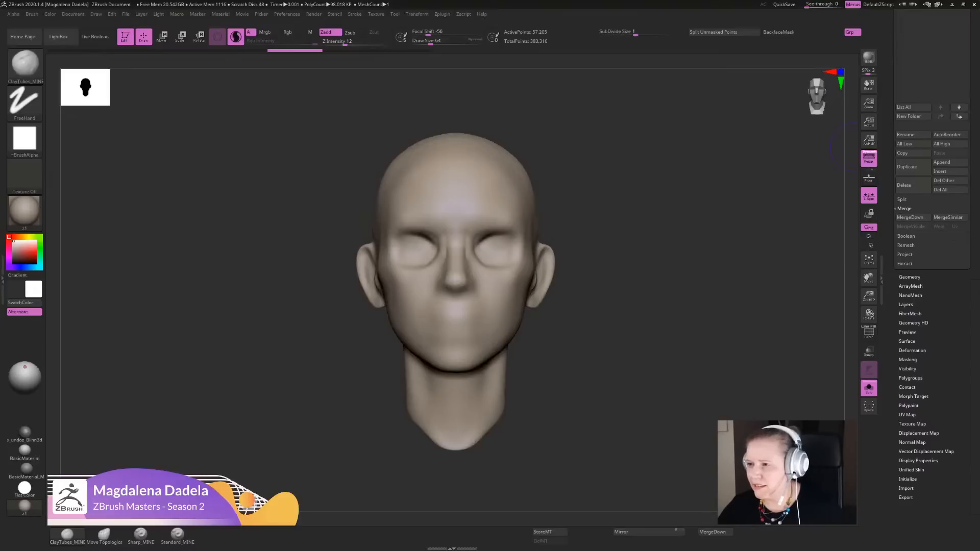
mouse_move(607, 331)
left_mouse_down()
mouse_move(668, 343)
mouse_move(620, 339)
left_mouse_up()
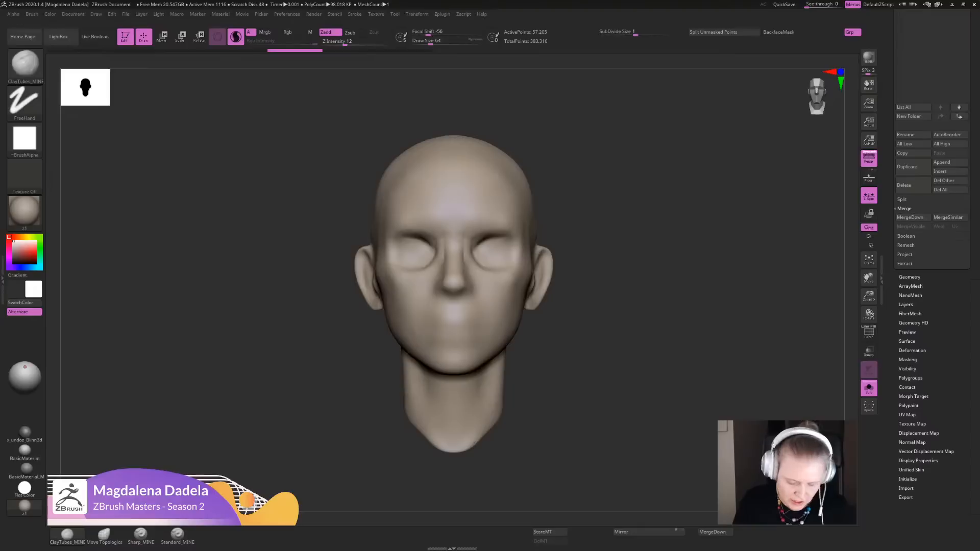
mouse_move(612, 296)
left_mouse_down("alt")
mouse_move(633, 345)
mouse_move(622, 375)
left_mouse_up("alt")
mouse_move(511, 280)
left_mouse_down()
mouse_move(501, 290)
mouse_move(553, 302)
left_mouse_up()
left_click_drag(652, 270, 653, 332)
mouse_move(562, 298)
left_mouse_down()
mouse_move(544, 282)
mouse_move(511, 303)
left_mouse_up()
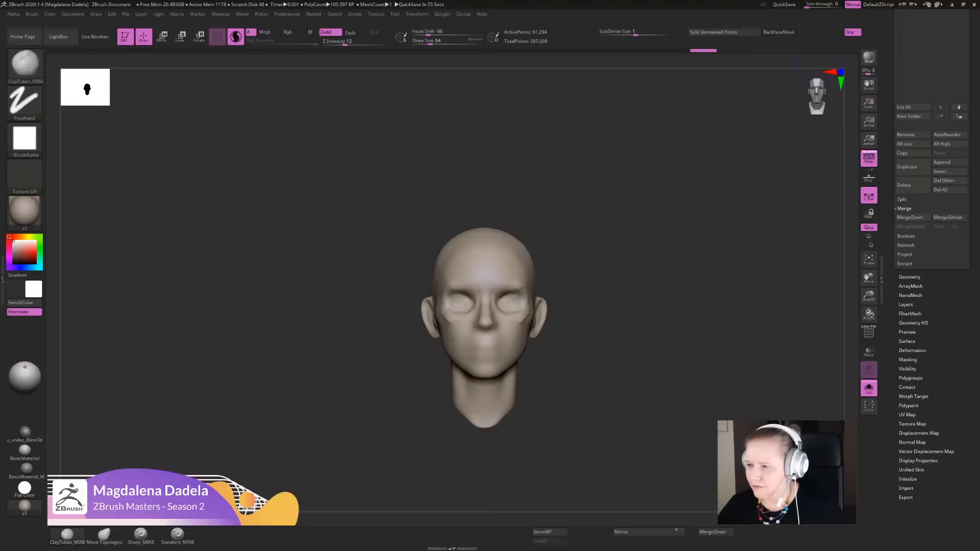
- Smooth the new cheekbone strokes into the surrounding face surface
left_click_drag(593, 357, 592, 408, "alt")
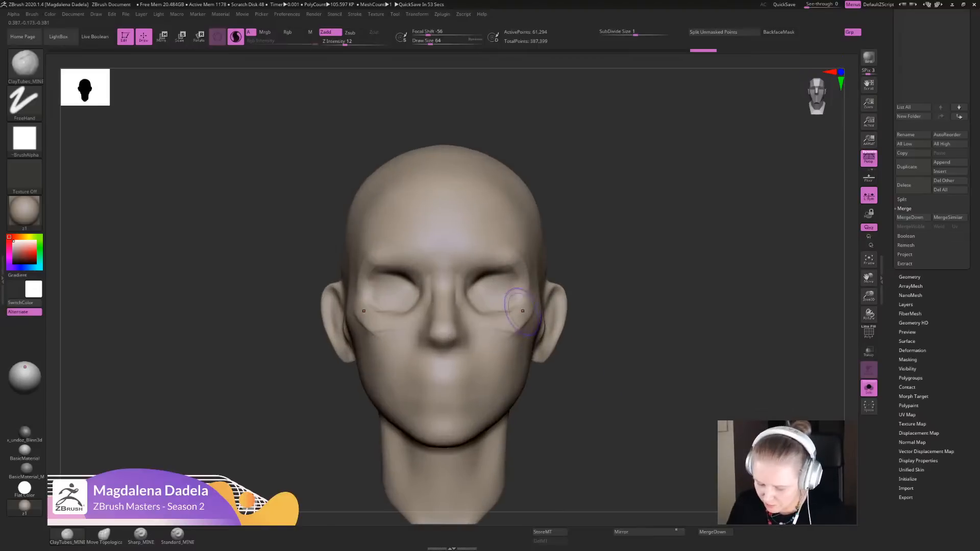
left_click_drag(521, 311, 522, 326)
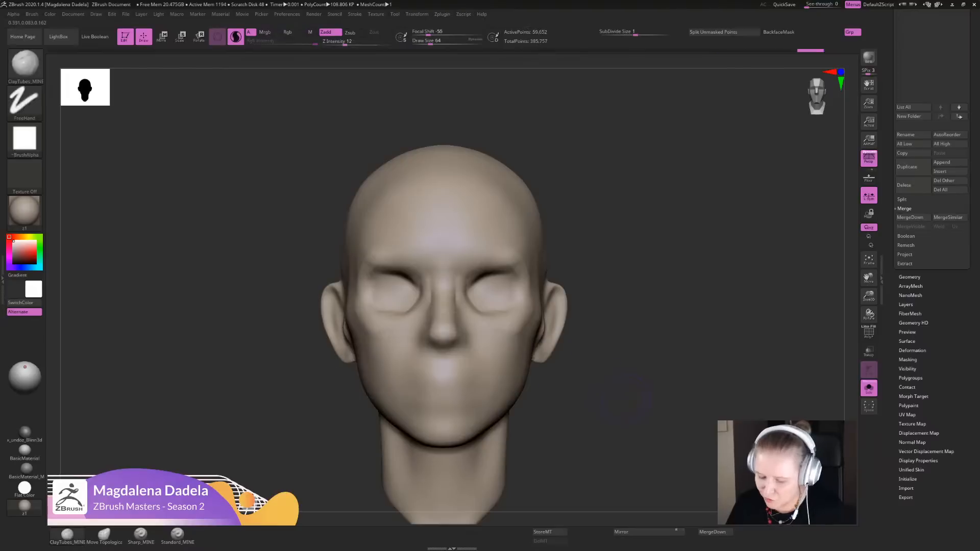
mouse_move(635, 398)
left_mouse_down("alt")
mouse_move(643, 352)
mouse_move(645, 375)
left_mouse_up("alt")
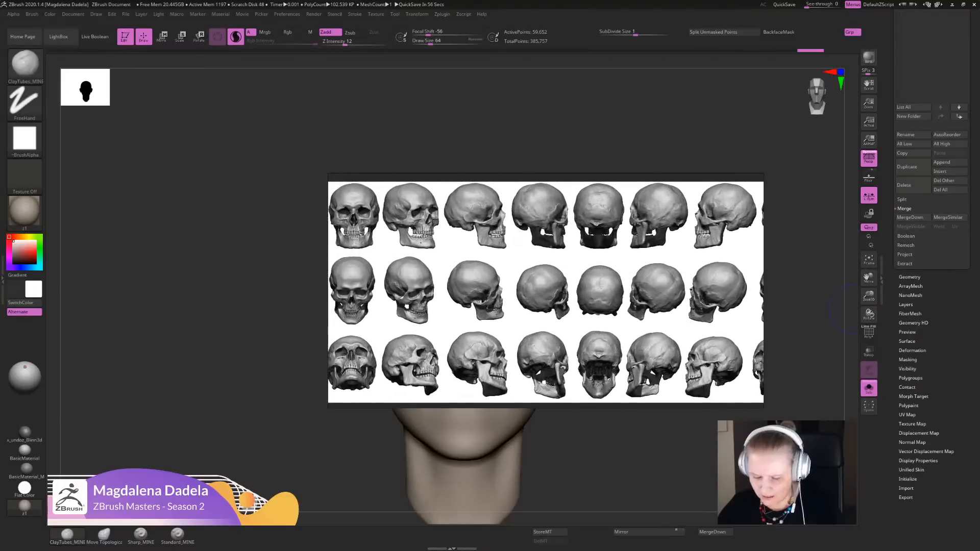
- Maximize the reference board, examine the skull renders in its SKULL section, and move the restored board away from the model
key("ctrl+f")
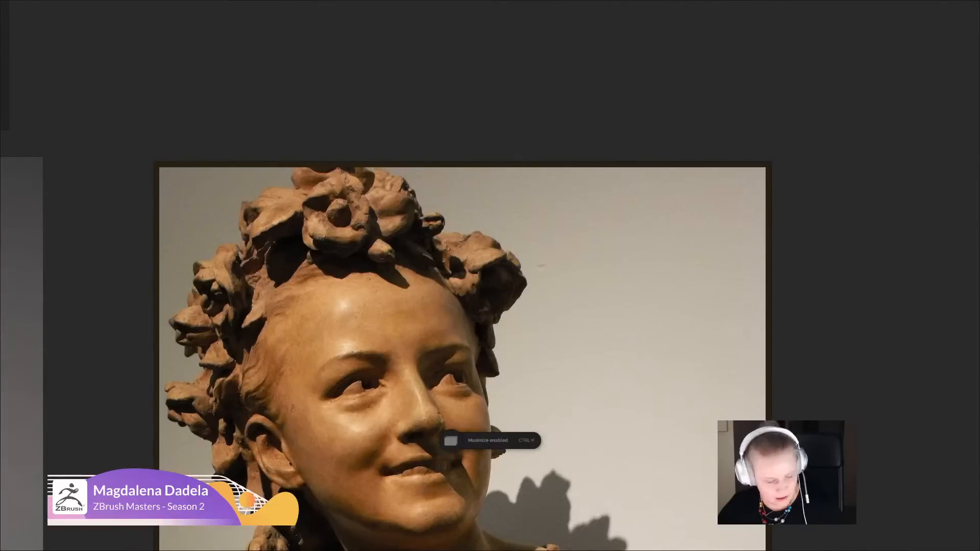
middle_click_drag(849, 387, 416, 317)
scroll(417, 317, "down", 5)
middle_click_drag(816, 388, 102, 230)
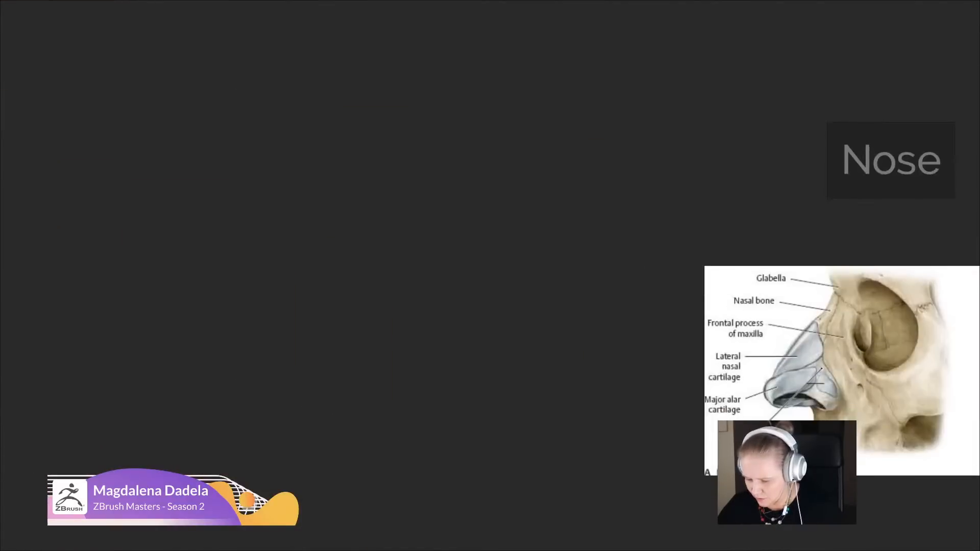
middle_click_drag(868, 266, 196, 233)
middle_click_drag(359, 235, 468, 534)
scroll(445, 373, "down", 4)
scroll(445, 331, "down", 1)
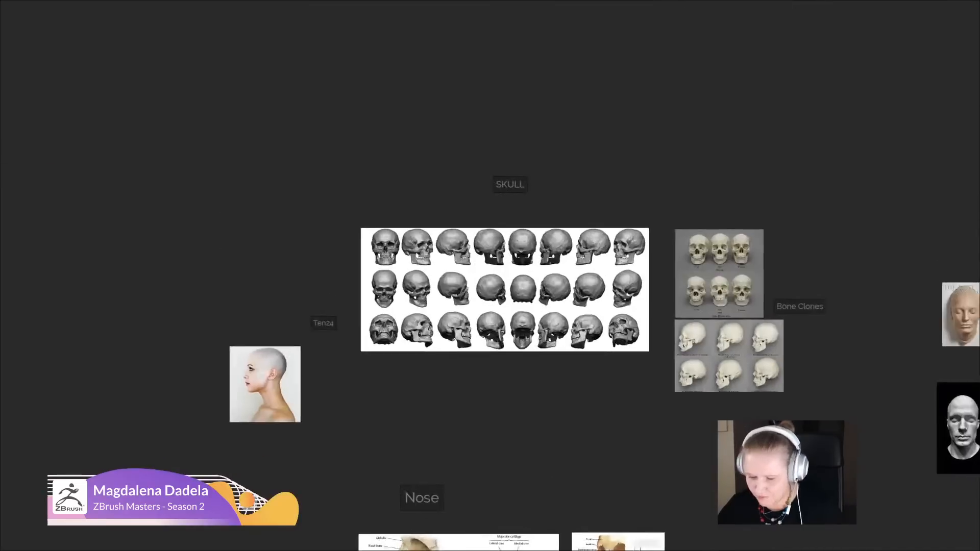
scroll(490, 301, "up", 3)
middle_click_drag(510, 270, 468, 290)
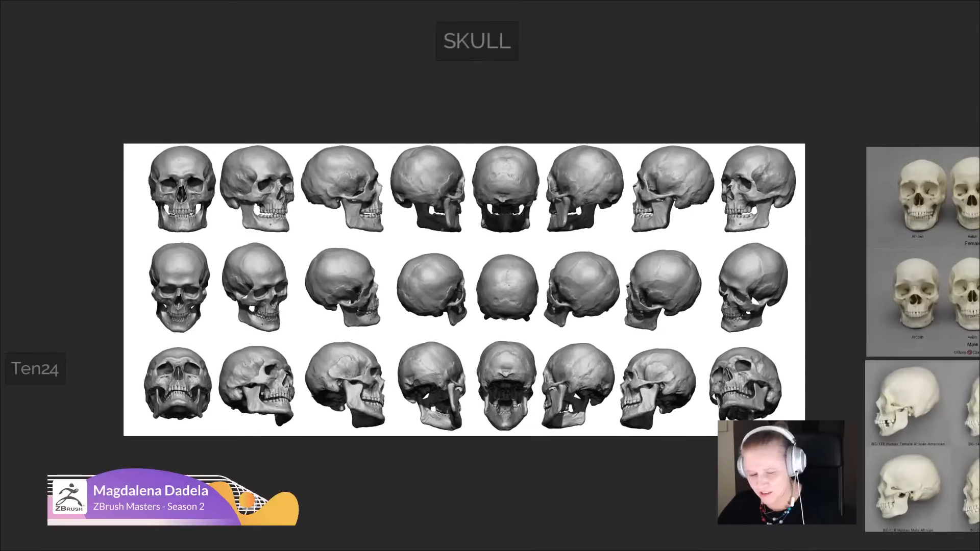
scroll(487, 337, "up", 2)
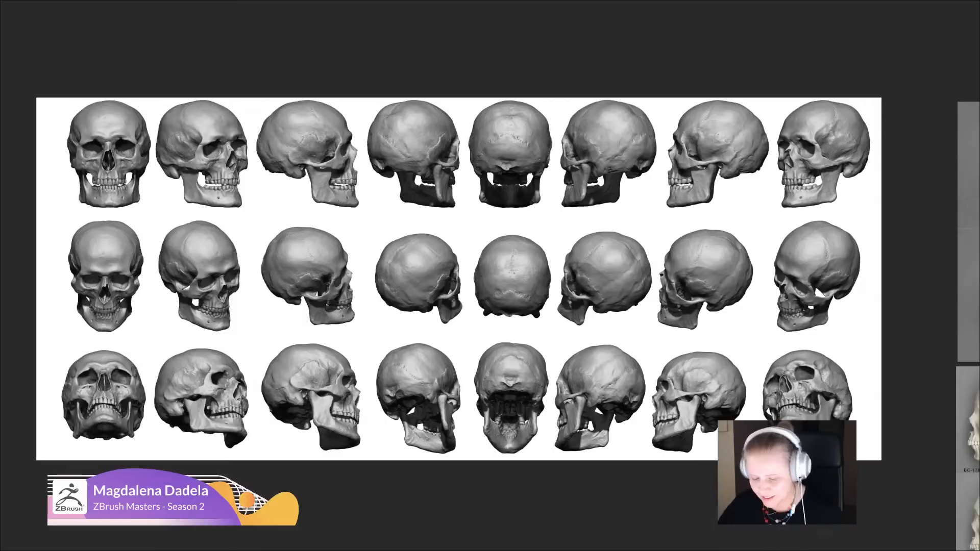
key("ctrl+f")
right_click_drag(546, 306, 979, 87)
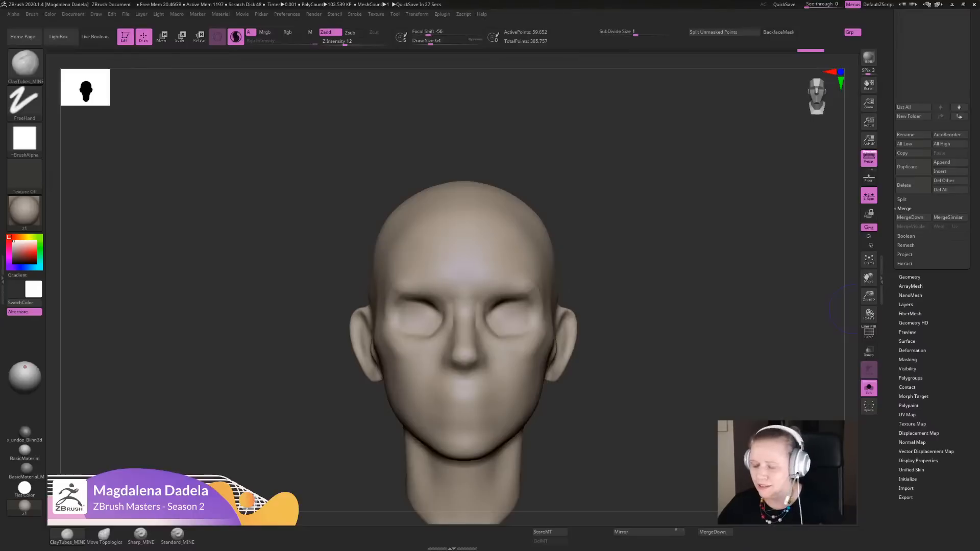
- Build up the outer brow ridges with ClayTubes_MINE from a raised view and smooth the brow and temple areas
mouse_move(610, 410)
left_mouse_down()
mouse_move(621, 418)
mouse_move(606, 410)
left_mouse_up()
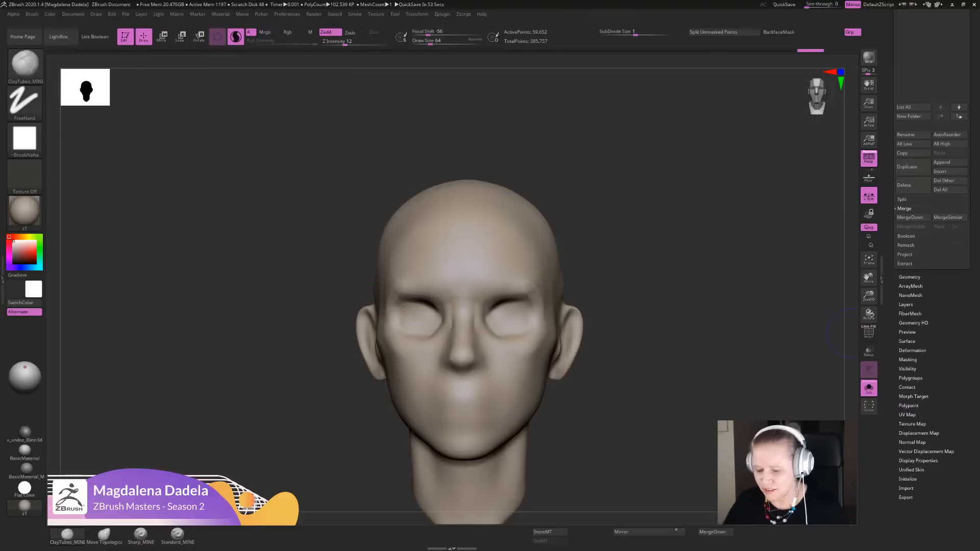
mouse_move(714, 357)
left_mouse_down()
mouse_move(658, 377)
mouse_move(681, 391)
mouse_move(692, 500)
left_mouse_up()
mouse_move(578, 311)
left_mouse_down()
mouse_move(569, 315)
mouse_move(571, 303)
left_mouse_up()
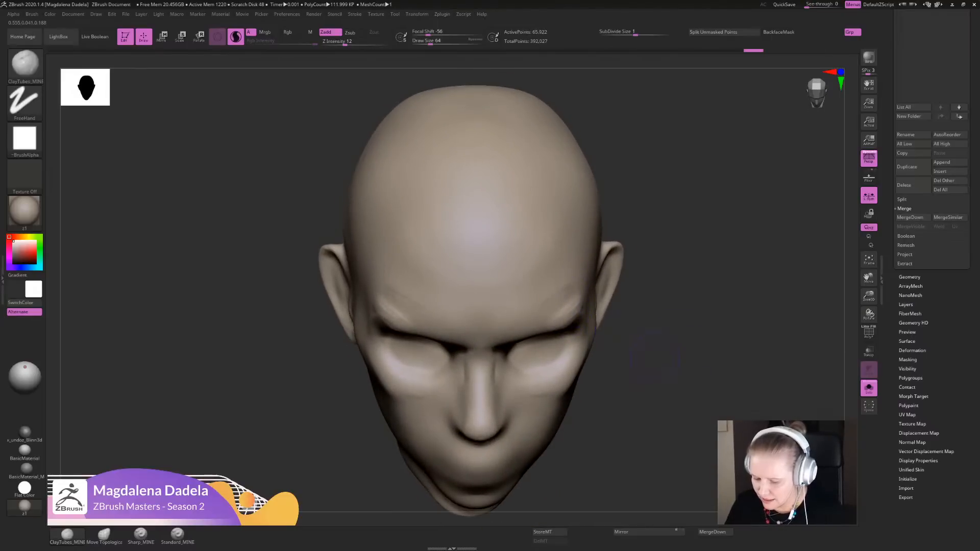
key("shift")
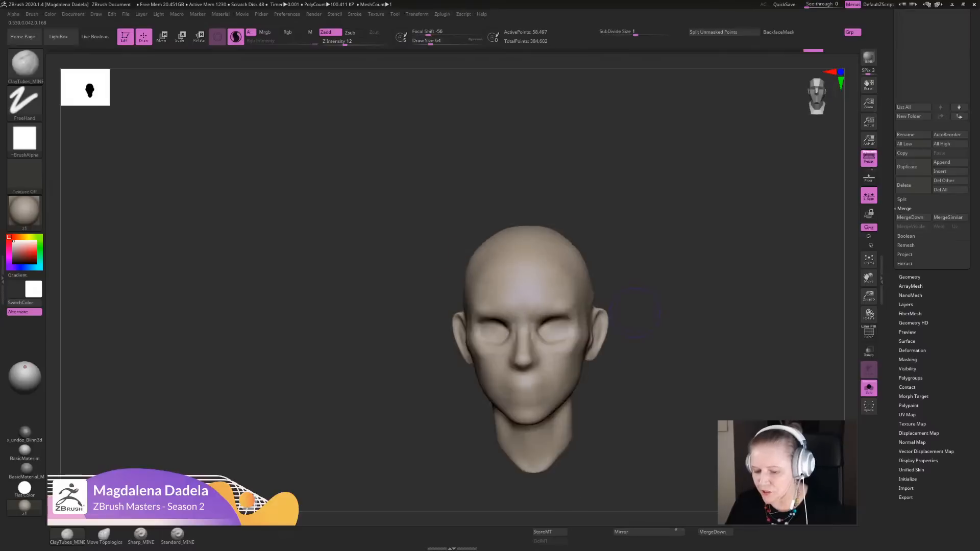
mouse_move(648, 301)
left_mouse_down("alt")
mouse_move(644, 326)
mouse_move(645, 271)
mouse_move(638, 296)
left_mouse_up("alt")
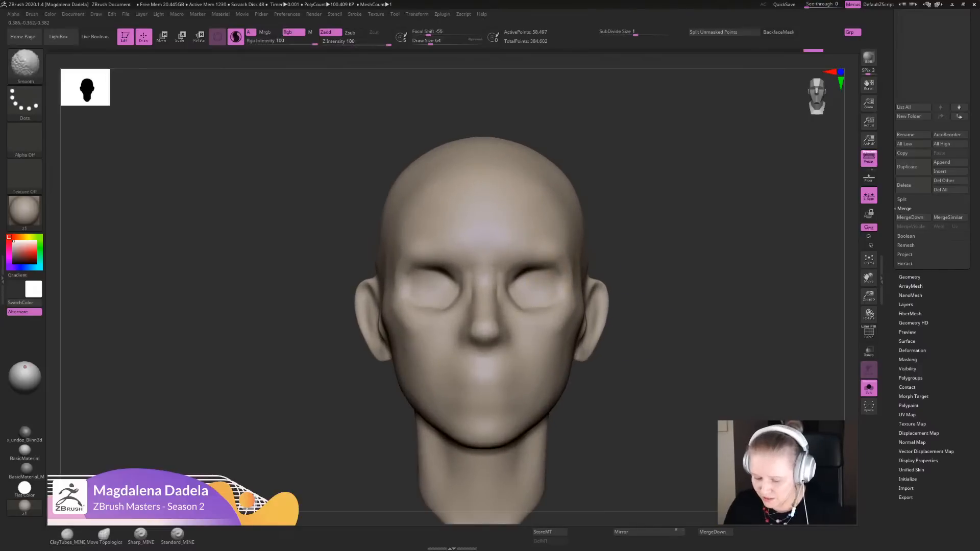
left_click_drag(592, 273, 588, 315, "shift")
- Change the head's material to BasicMaterial
left_click_drag(644, 327, 627, 281, "alt")
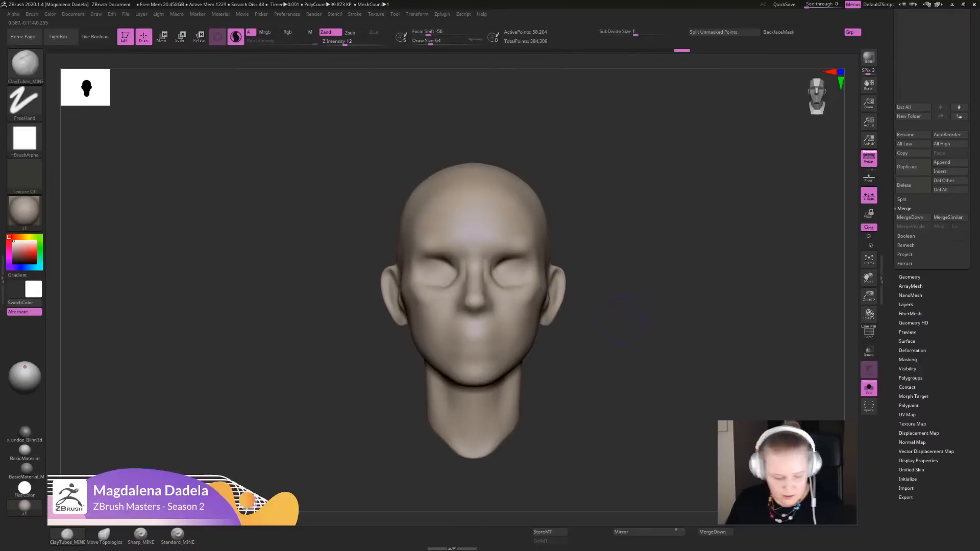
left_click(25, 449)
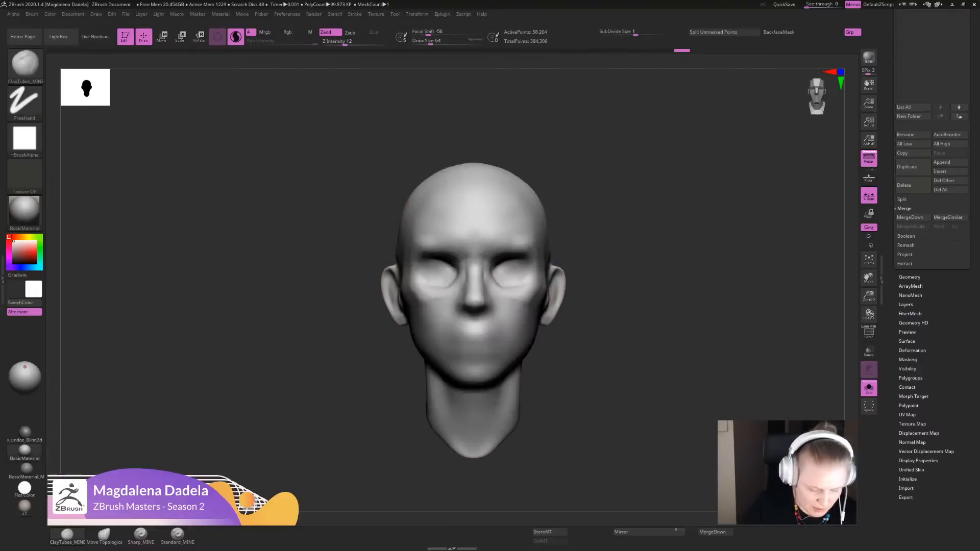
- Refine the lower eye sockets and the nose bridge with ClayTubes_MINE strokes, checking the face at closer and farther distances
mouse_move(648, 245)
left_mouse_down("alt")
mouse_move(664, 324)
mouse_move(645, 312)
mouse_move(656, 298)
mouse_move(646, 289)
mouse_move(658, 300)
mouse_move(651, 319)
left_mouse_up("alt")
mouse_move(535, 250)
left_mouse_down()
mouse_move(537, 290)
mouse_move(518, 289)
left_mouse_up()
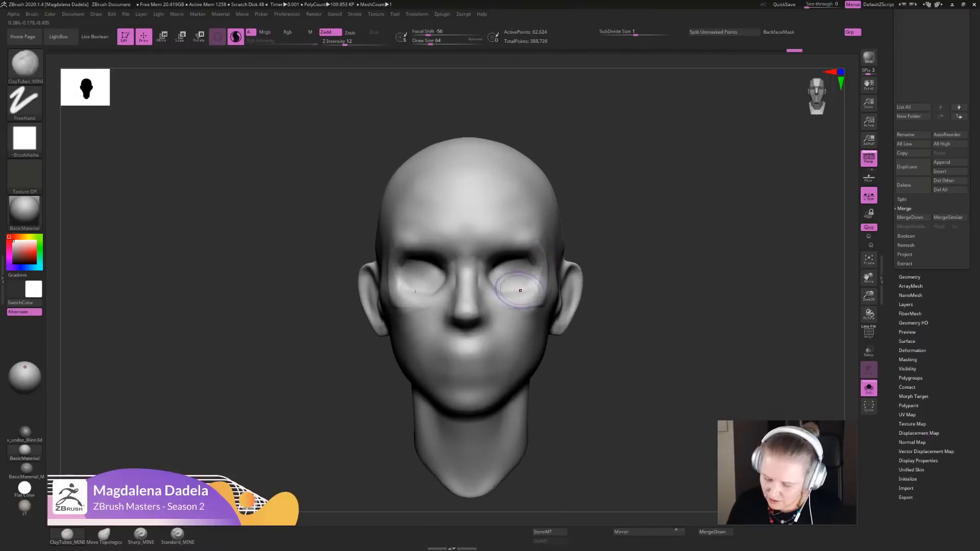
left_click_drag(594, 306, 597, 343)
mouse_move(461, 259)
left_mouse_down()
mouse_move(482, 298)
mouse_move(475, 255)
left_mouse_up()
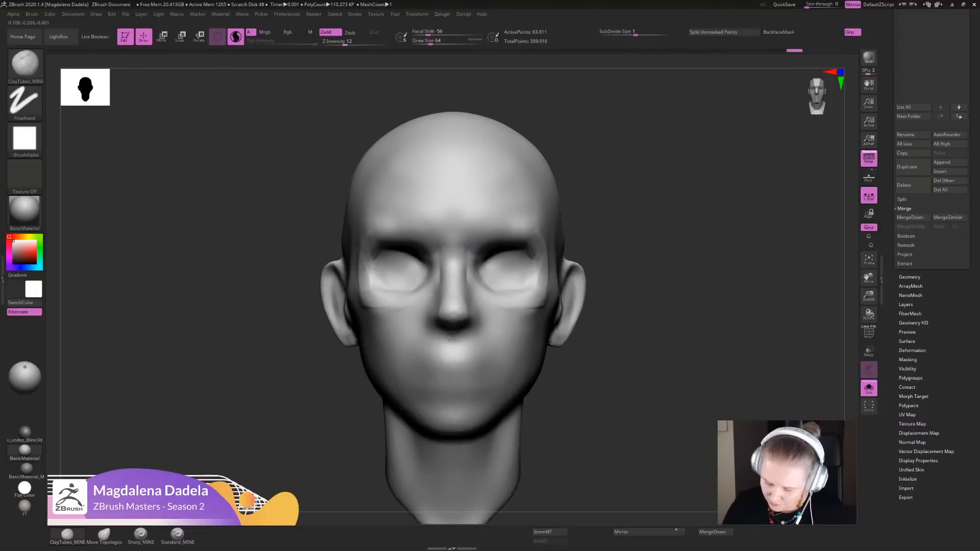
left_click_drag(504, 306, 486, 271)
left_click_drag(619, 353, 627, 305, "alt")
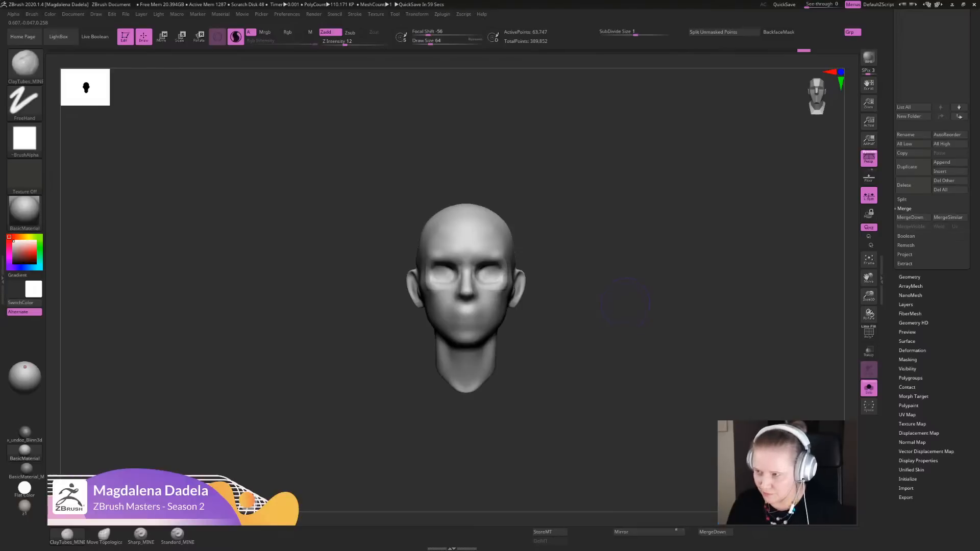
left_click_drag(625, 302, 649, 292, "alt")
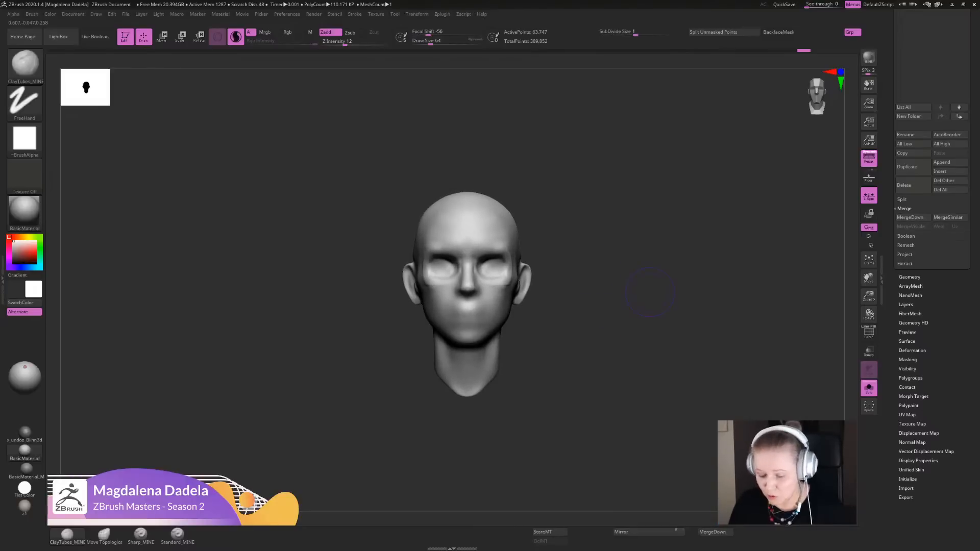
- Try building up the outer brow ridges with ClayTubes_MINE from a raised view, and undo the last three strokes
mouse_move(597, 235)
left_mouse_down("alt")
mouse_move(608, 211)
mouse_move(595, 302)
left_mouse_up("alt")
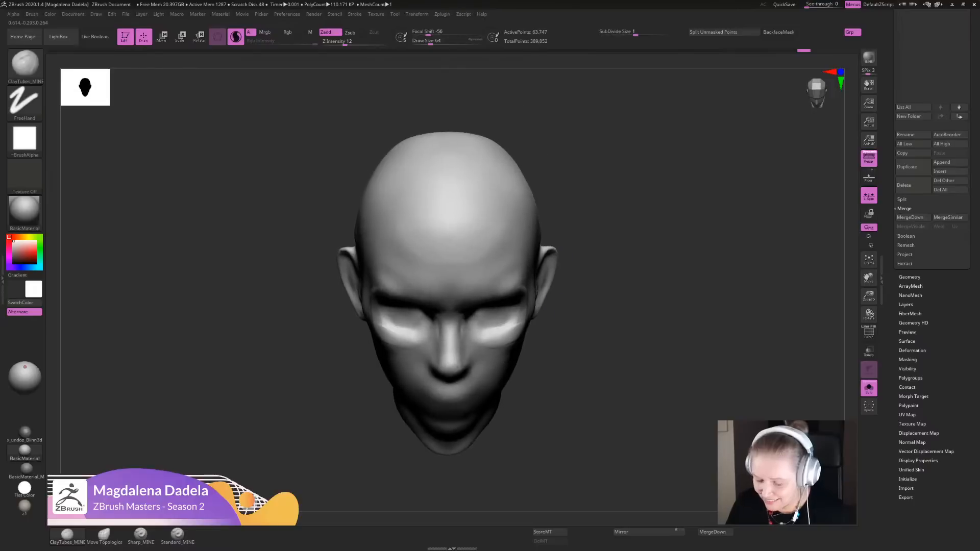
left_click_drag(516, 281, 518, 277)
mouse_move(575, 324)
left_mouse_down()
mouse_move(581, 261)
mouse_move(575, 319)
left_mouse_up()
left_click_drag(514, 284, 512, 285)
mouse_move(577, 316)
left_mouse_down()
mouse_move(546, 280)
mouse_move(569, 294)
left_mouse_up()
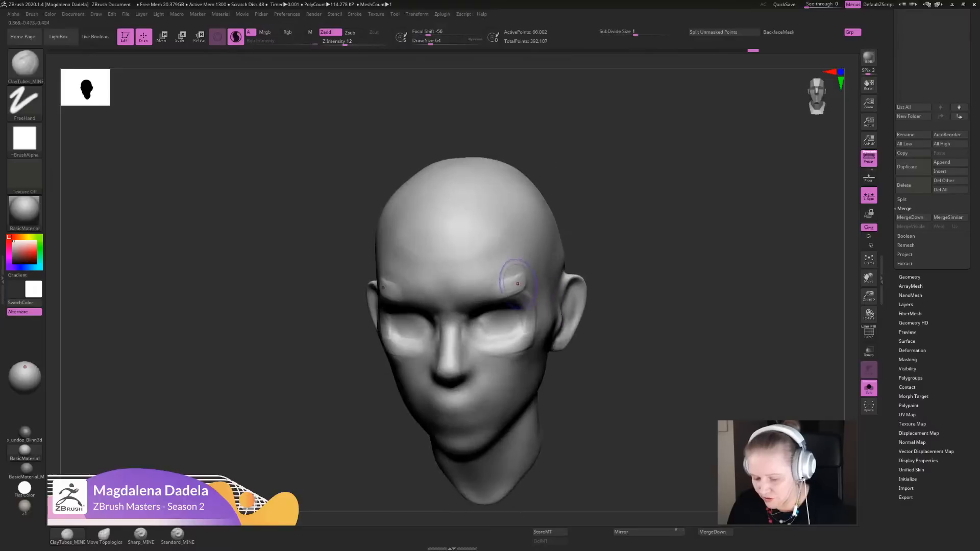
mouse_move(508, 283)
left_mouse_down("shift")
mouse_move(521, 279)
mouse_move(499, 280)
left_mouse_up("shift")
mouse_move(635, 291)
left_mouse_down("shift")
mouse_move(658, 265)
mouse_move(638, 301)
left_mouse_up("shift")
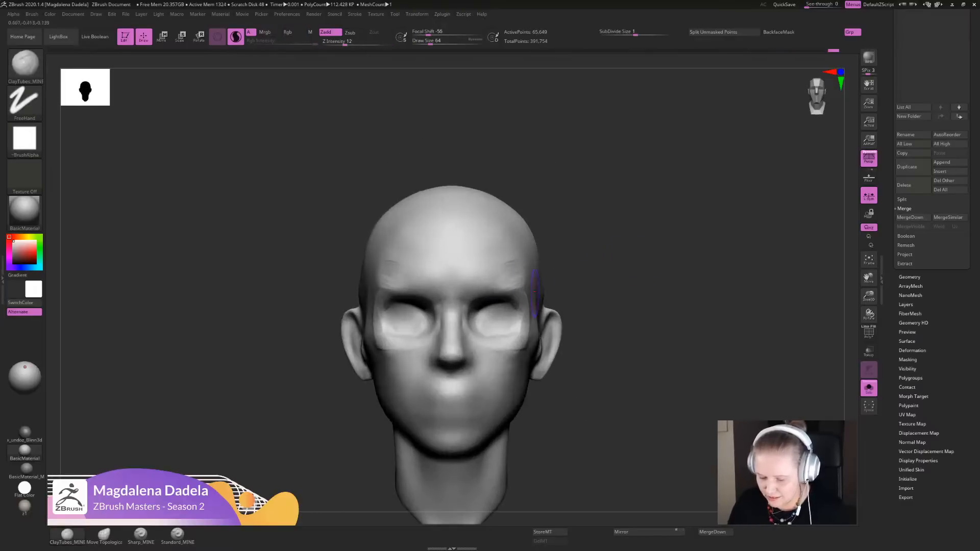
key("ctrl+z")
key("ctrl+z")
key("ctrl+z")
key("ctrl+z")
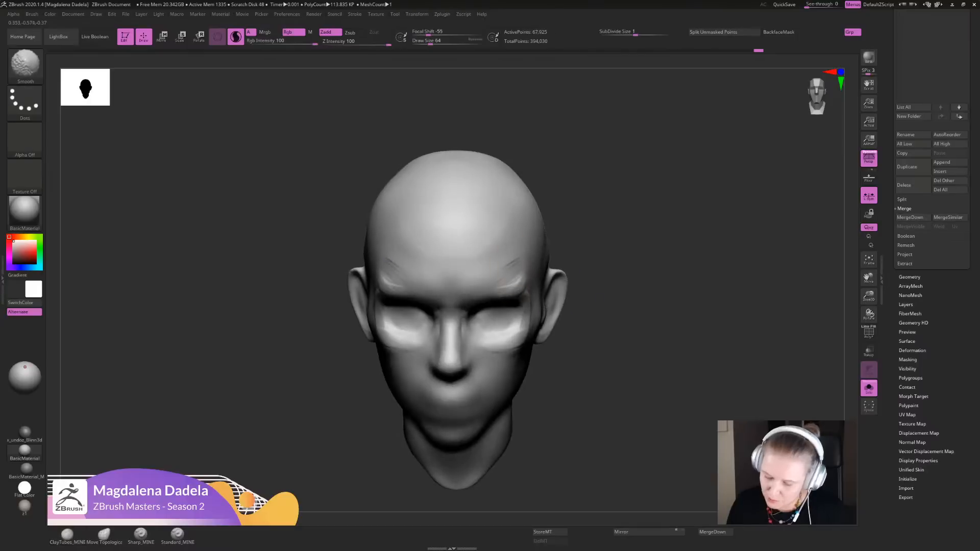
- Try reshaping and smoothing the outer brow ends toward the temples, and undo the last three changes
left_click_drag(513, 280, 516, 278)
left_click_drag(635, 306, 647, 276)
mouse_move(648, 275)
left_mouse_down("alt")
mouse_move(658, 245)
mouse_move(627, 307)
left_mouse_up("alt")
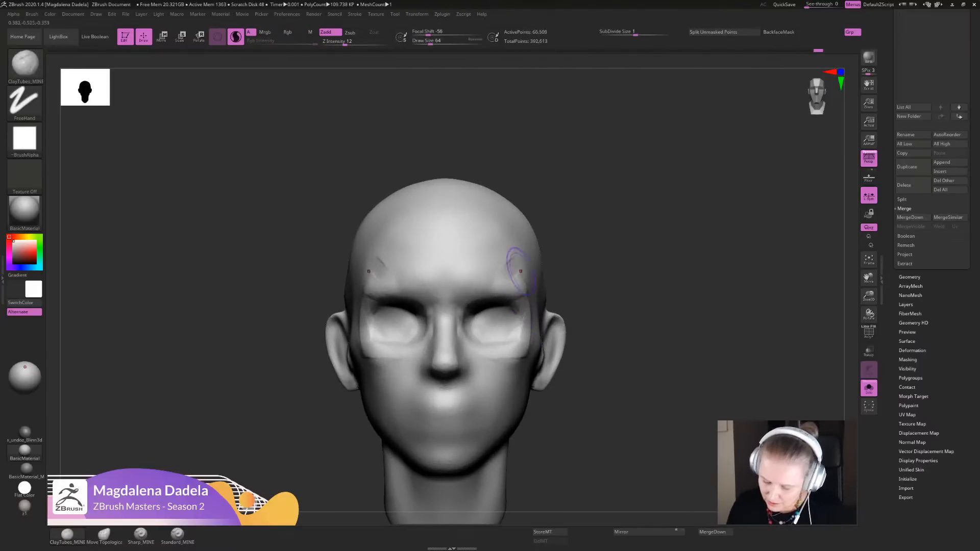
key("ctrl+z")
key("ctrl+z")
key("ctrl+z")
key("ctrl+z")
key("ctrl+z")
key("ctrl+z")
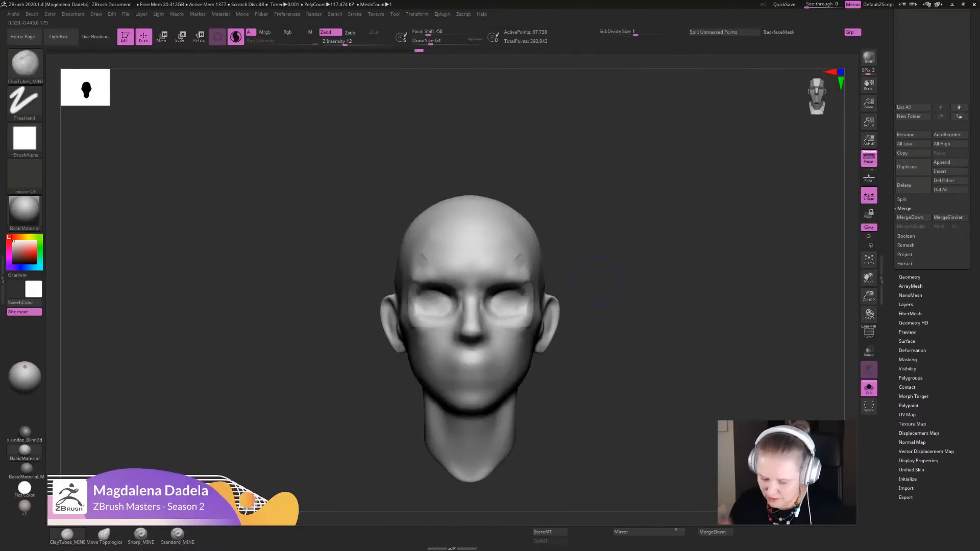
- Build up the rounded forms on both sides of the forehead with ClayTubes_MINE, working from raised and front views
mouse_move(598, 281)
left_mouse_down("alt")
mouse_move(574, 319)
mouse_move(620, 265)
mouse_move(568, 271)
left_mouse_up("alt")
left_click_drag(627, 288, 647, 344, "alt")
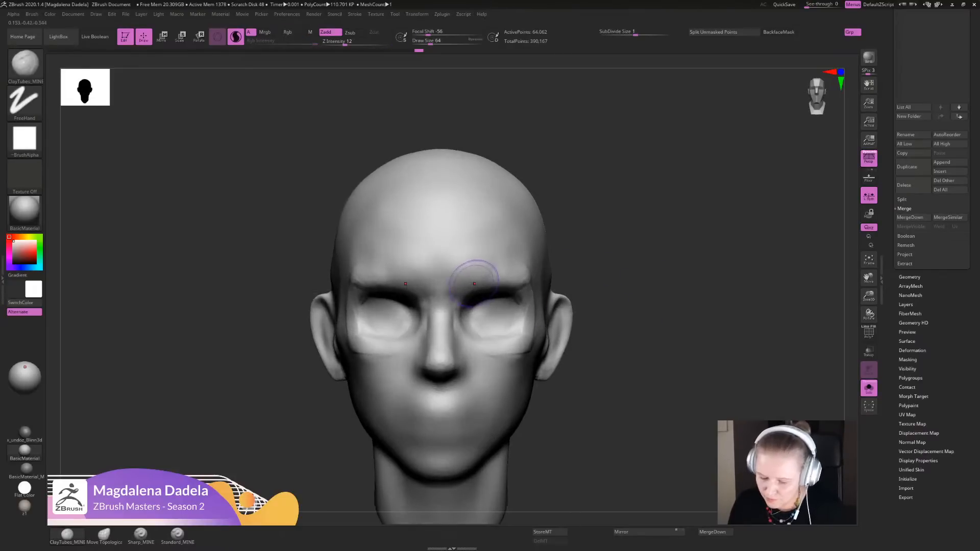
left_click_drag(602, 321, 615, 286, "alt")
left_click_drag(594, 255, 587, 298)
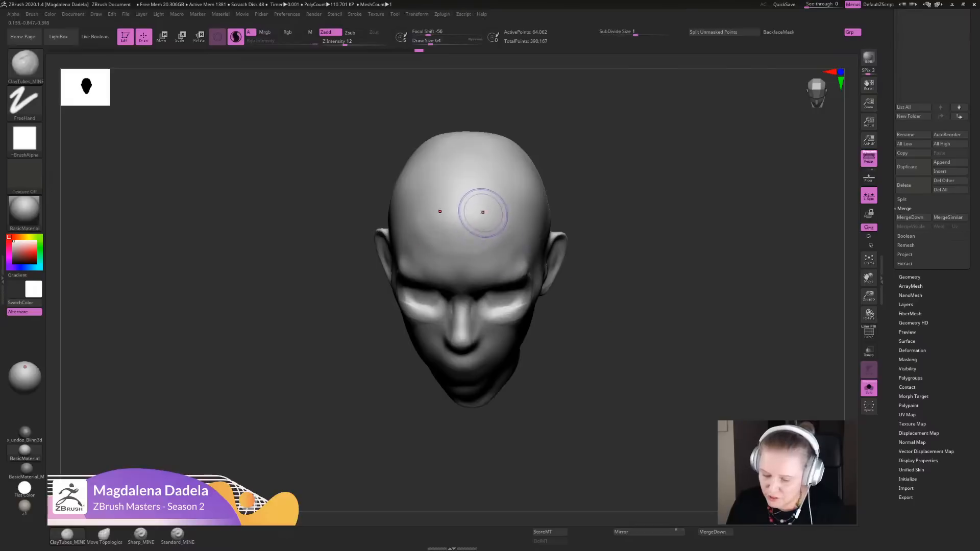
mouse_move(482, 212)
left_mouse_down()
mouse_move(502, 242)
mouse_move(496, 235)
left_mouse_up()
left_click_drag(605, 341, 605, 312, "alt")
mouse_move(605, 313)
left_mouse_down()
mouse_move(607, 270)
mouse_move(604, 293)
left_mouse_up()
mouse_move(489, 226)
left_mouse_down("shift")
mouse_move(501, 222)
mouse_move(495, 236)
left_mouse_up("shift")
left_click_drag(565, 250, 562, 286, "alt")
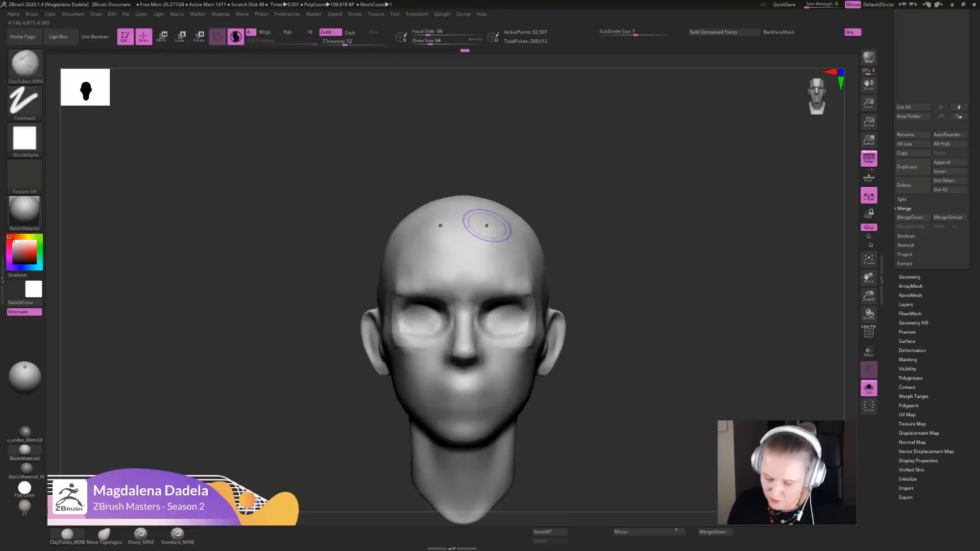
mouse_move(493, 252)
left_mouse_down()
mouse_move(502, 236)
mouse_move(489, 243)
left_mouse_up()
left_click_drag(602, 285, 598, 309, "alt")
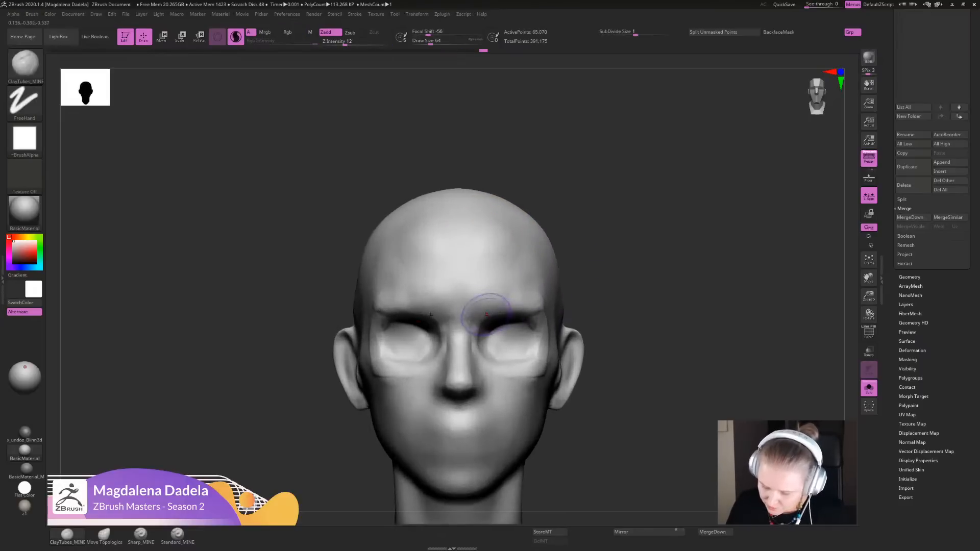
- Add ClayTubes_MINE strokes to the inner brows above the nose bridge, and undo the last two changes
left_click_drag(472, 298, 475, 303)
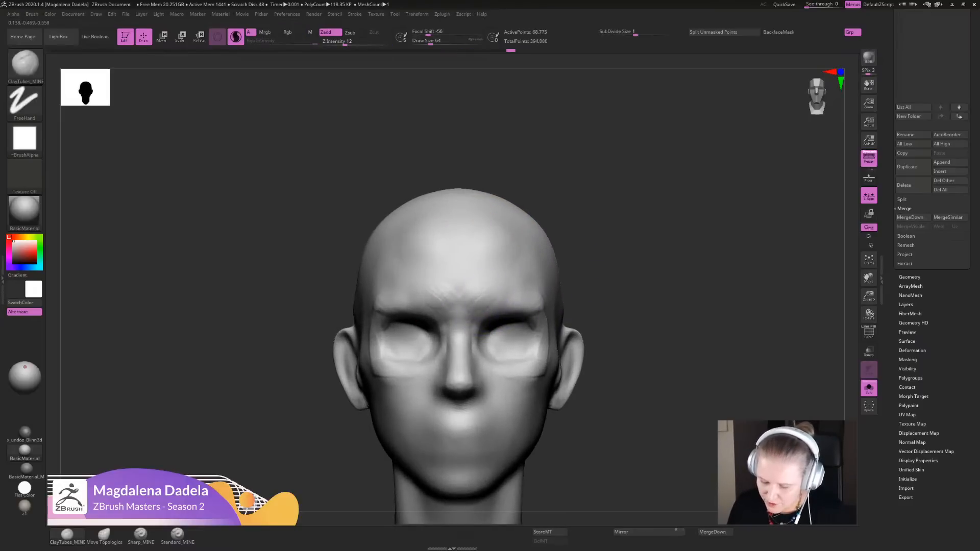
left_click_drag(625, 300, 624, 276, "alt")
mouse_move(497, 298)
left_mouse_down()
mouse_move(479, 291)
mouse_move(491, 296)
left_mouse_up()
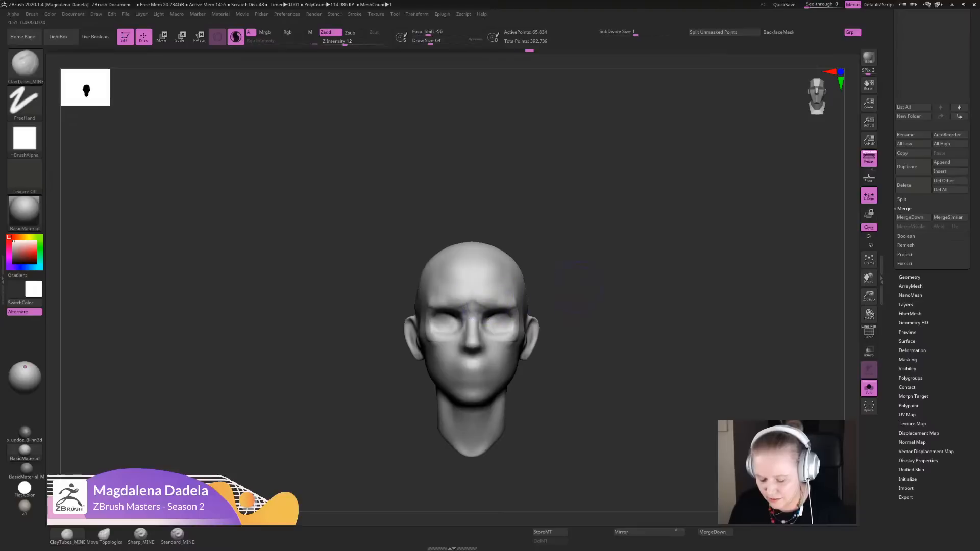
left_click_drag(566, 295, 562, 309, "alt")
mouse_move(462, 292)
left_mouse_down("shift")
mouse_move(478, 286)
mouse_move(482, 296)
mouse_move(488, 283)
mouse_move(480, 289)
left_mouse_up("shift")
mouse_move(567, 292)
left_mouse_down()
mouse_move(566, 307)
mouse_move(567, 296)
left_mouse_up()
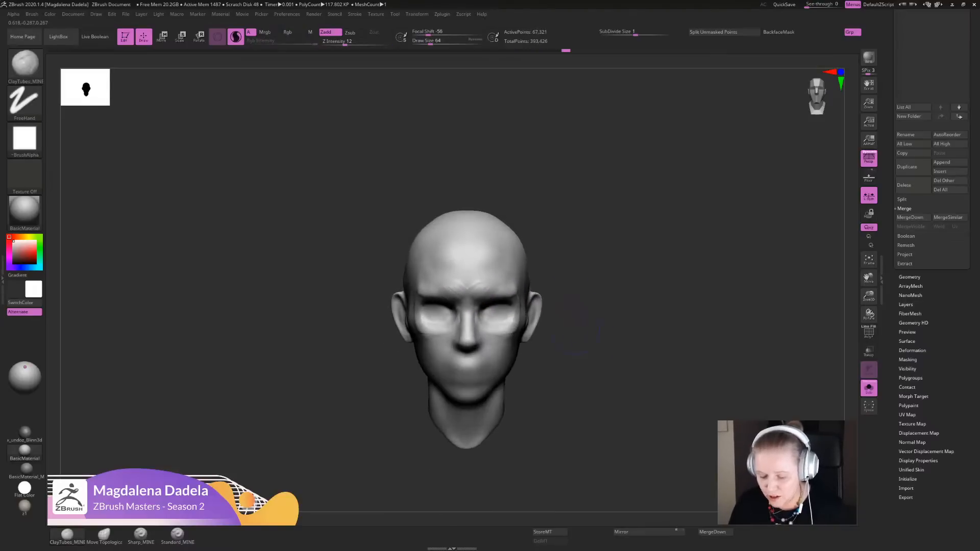
mouse_move(477, 285)
left_mouse_down()
mouse_move(489, 298)
mouse_move(474, 287)
left_mouse_up()
mouse_move(556, 321)
left_mouse_down("alt")
mouse_move(556, 301)
mouse_move(564, 327)
left_mouse_up("alt")
key("ctrl+z")
key("ctrl+z")
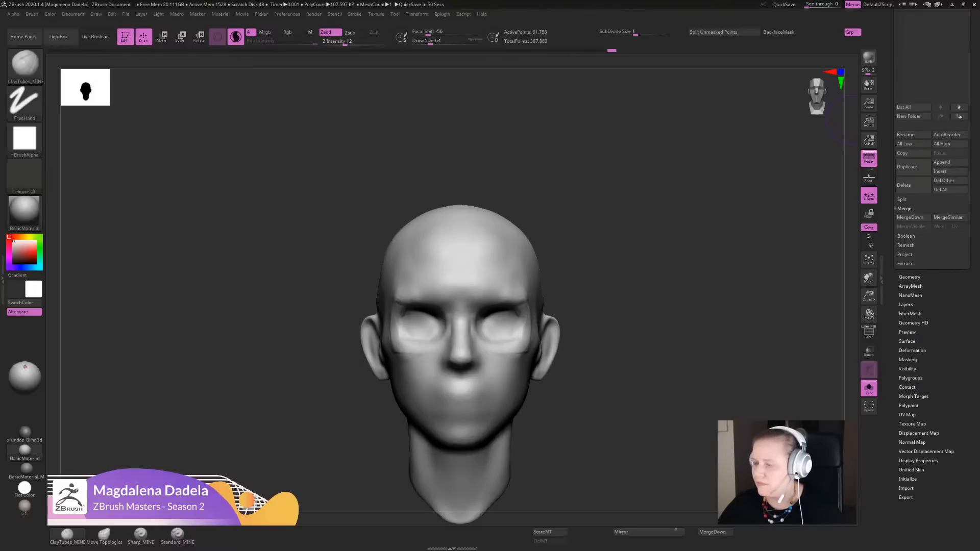
- Bring the reference board over the model and maximize it on the LIFECASTS section
right_click_drag(515, 421, 443, 243)
middle_click_drag(510, 245, 423, 245)
middle_click_drag(576, 255, 379, 241)
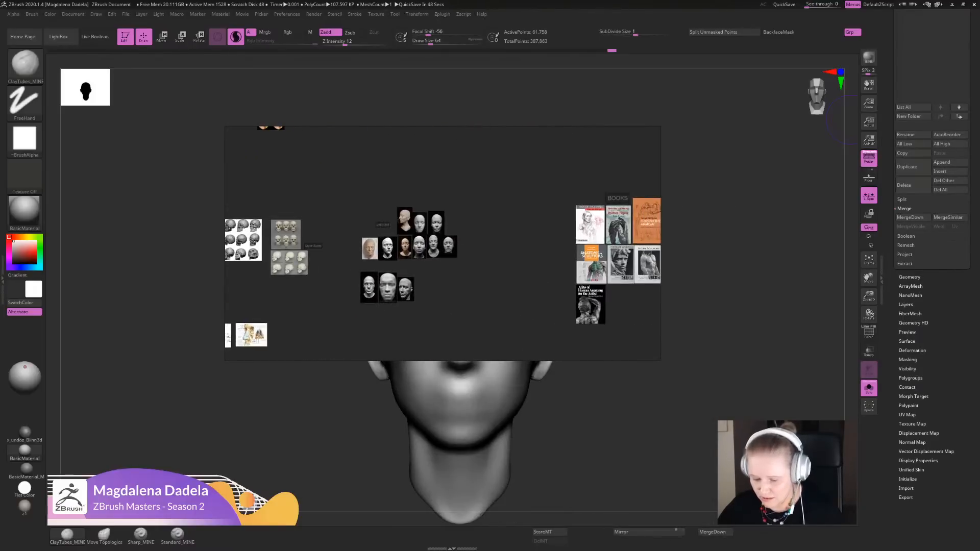
scroll(378, 240, "up", 6)
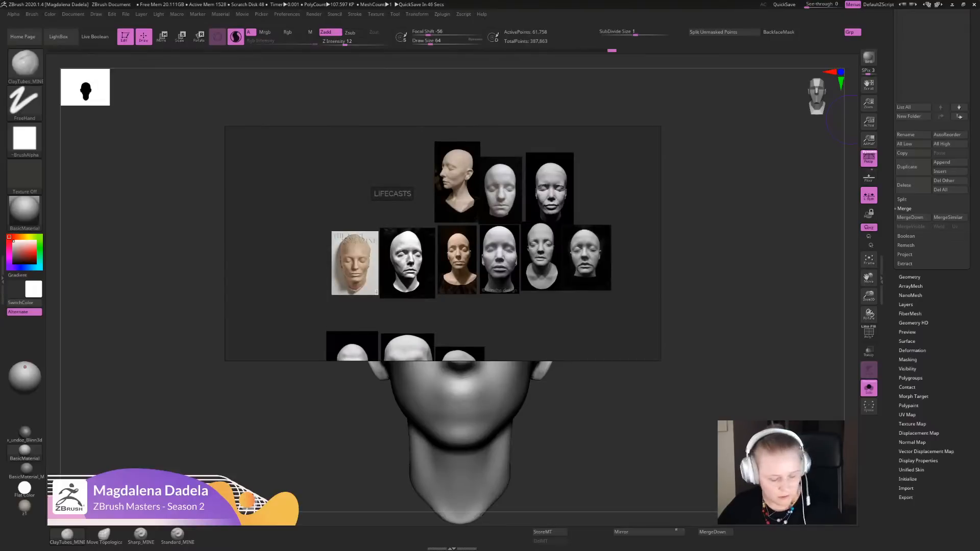
key("ctrl+f")
middle_click_drag(284, 127, 573, 255)
scroll(573, 255, "up", 4)
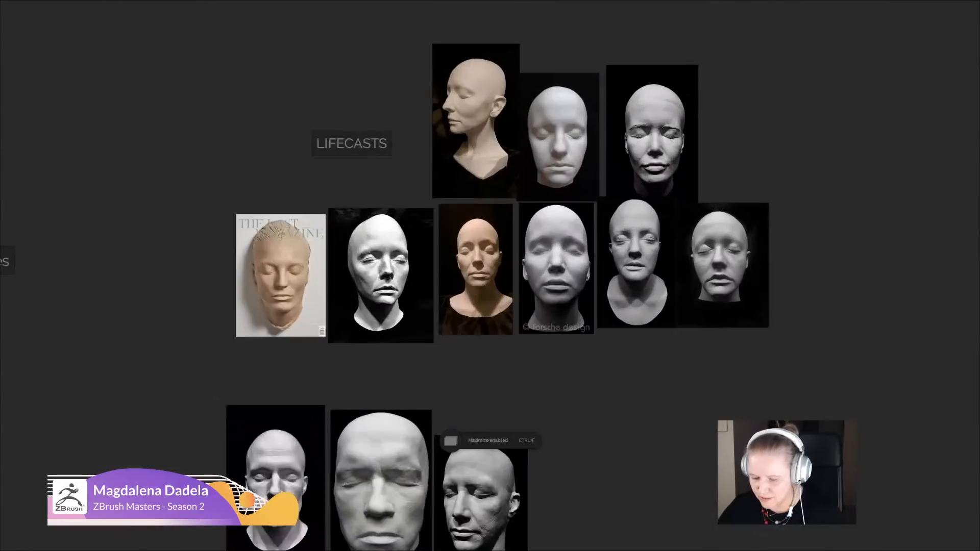
- Examine the foreheads and brows of the female and male lifecasts, restore the board, and move it off the model
scroll(587, 239, "up", 2)
middle_click_drag(539, 195, 463, 370)
scroll(516, 235, "up", 2)
scroll(483, 290, "up", 4)
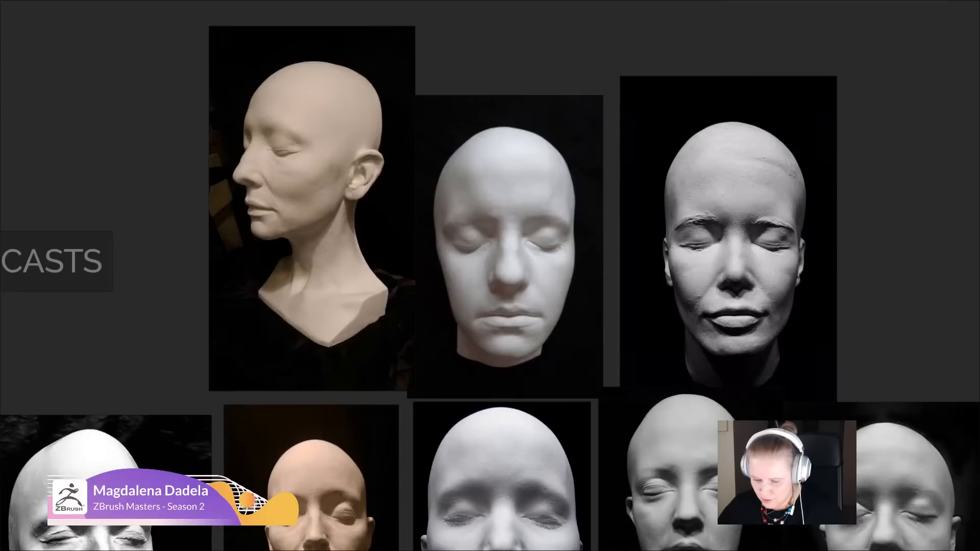
middle_click_drag(463, 369, 578, 201)
scroll(467, 337, "down", 2)
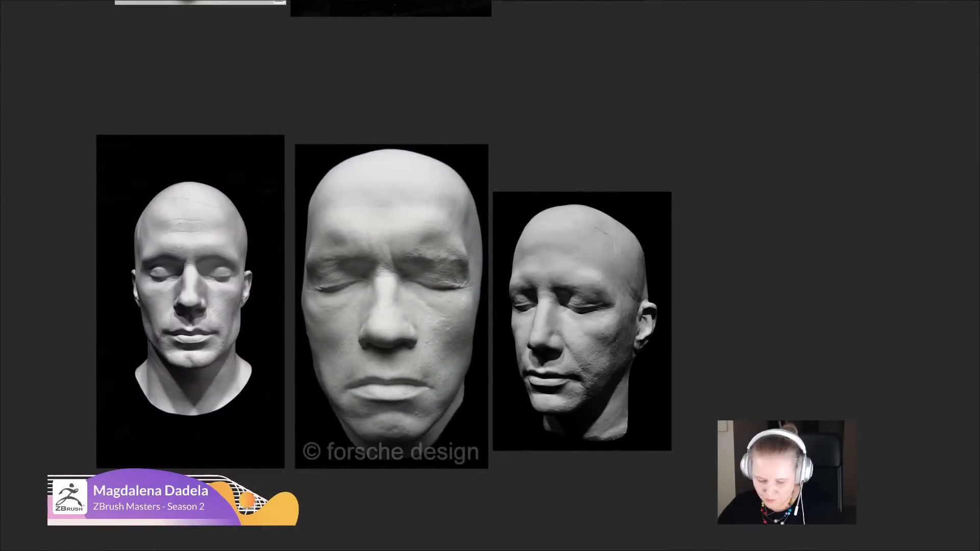
key("ctrl+f")
right_click_drag(459, 316, 970, 120)
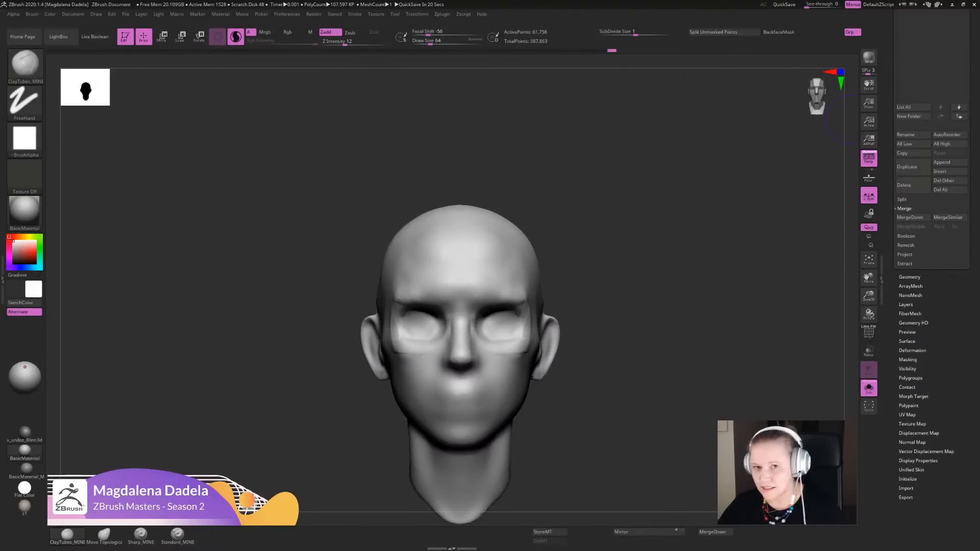
- Lay diagonal ClayTubes_MINE strokes across both eye areas, running from under the inner brows toward the cheeks
mouse_move(631, 384)
left_mouse_down("alt")
mouse_move(647, 386)
mouse_move(649, 304)
left_mouse_up("alt")
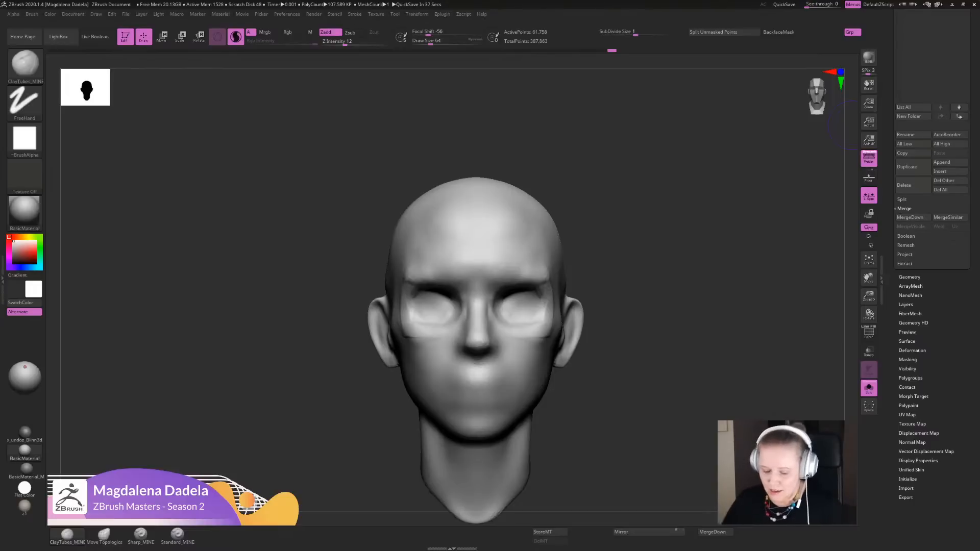
left_click_drag(669, 352, 670, 332, "alt")
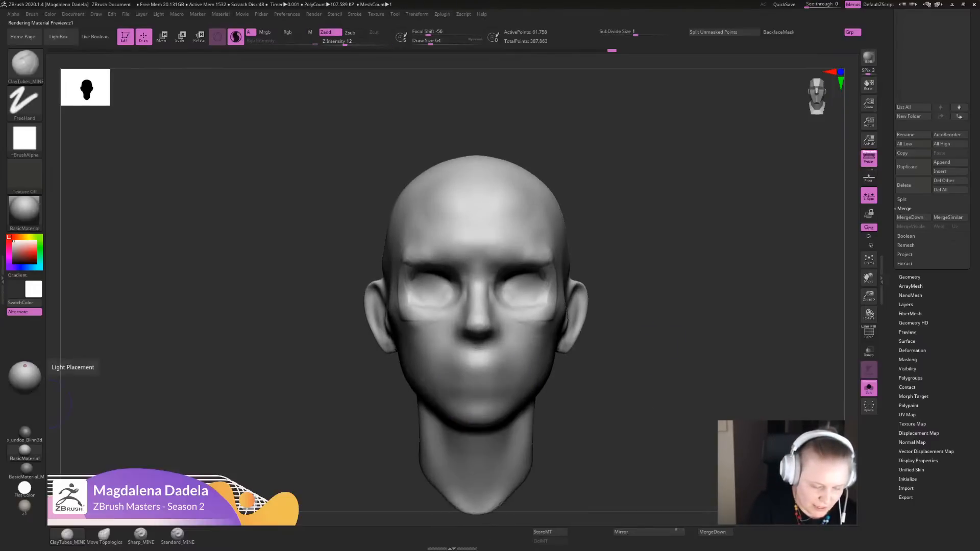
mouse_move(615, 352)
left_mouse_down("alt")
mouse_move(595, 338)
mouse_move(598, 373)
left_mouse_up("alt")
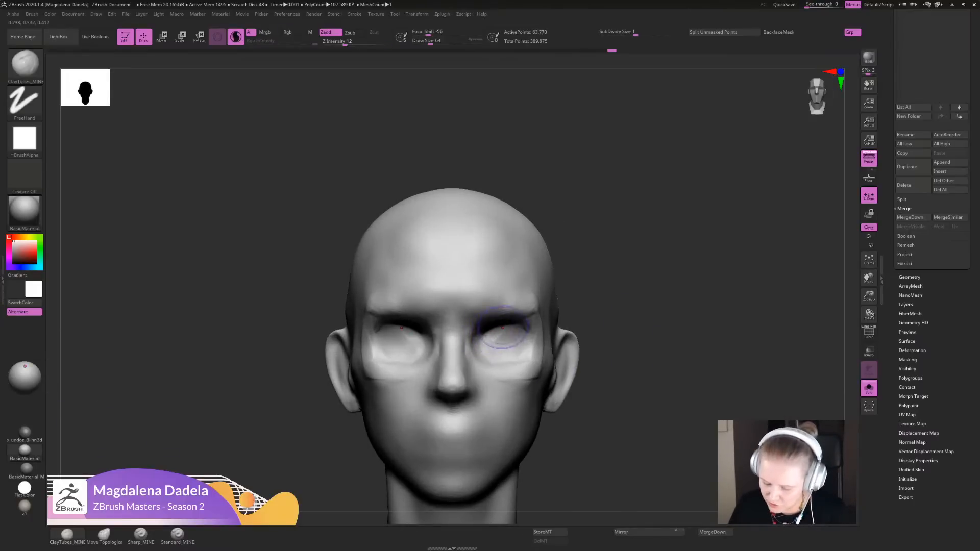
mouse_move(507, 335)
left_mouse_down()
mouse_move(487, 350)
mouse_move(498, 334)
mouse_move(479, 334)
mouse_move(486, 322)
mouse_move(475, 333)
mouse_move(481, 359)
mouse_move(525, 368)
mouse_move(480, 336)
mouse_move(485, 319)
mouse_move(505, 333)
mouse_move(485, 334)
mouse_move(496, 331)
left_mouse_up()
left_click_drag(603, 336, 605, 286, "alt")
mouse_move(605, 286)
left_mouse_down()
mouse_move(635, 286)
mouse_move(620, 286)
left_mouse_up()
left_click_drag(620, 286, 618, 352, "alt")
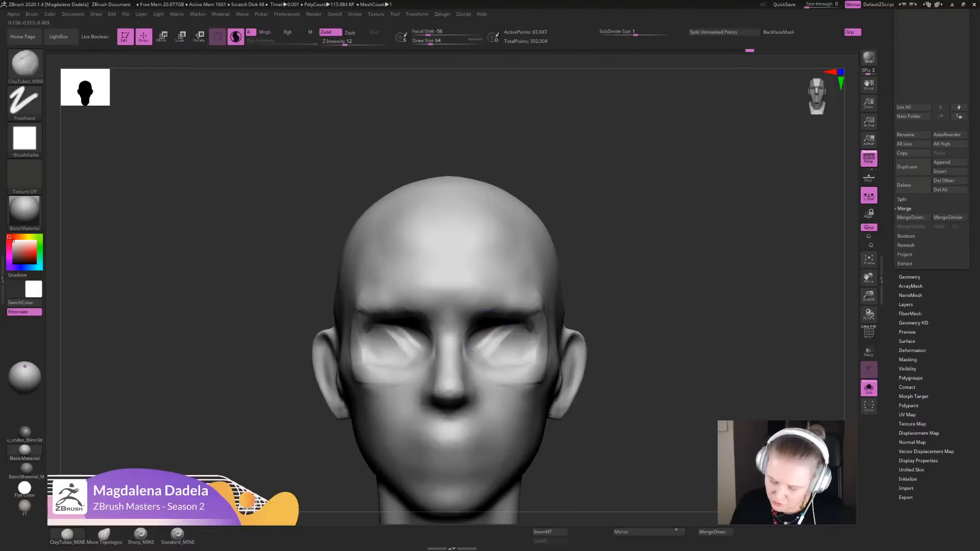
mouse_move(488, 331)
left_mouse_down()
mouse_move(473, 338)
mouse_move(485, 350)
mouse_move(476, 349)
left_mouse_up()
- Place the reference board beside the head and examine the closed eyelids and brows of the front-facing lifecasts up close
right_click_drag(977, 307, 326, 274)
middle_click_drag(488, 355, 332, 291)
scroll(332, 291, "up", 4)
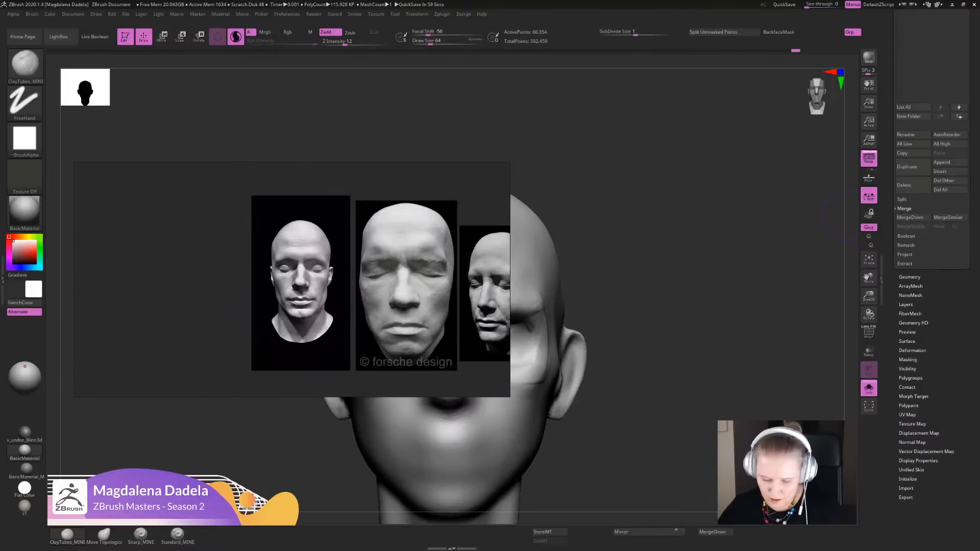
middle_click_drag(367, 176, 221, 413)
scroll(365, 292, "up", 3)
middle_click_drag(365, 292, 120, 313)
scroll(267, 299, "up", 1)
scroll(383, 280, "up", 2)
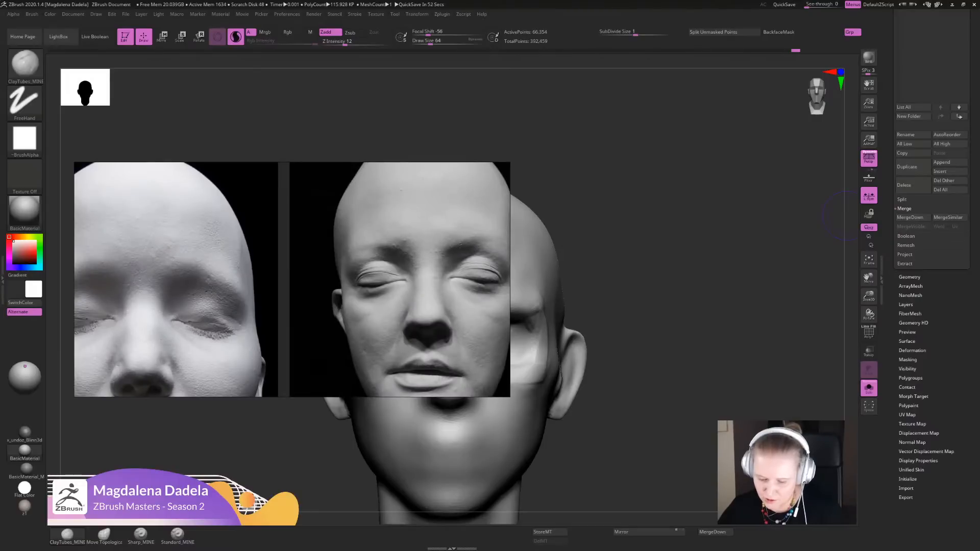
scroll(409, 252, "down", 2)
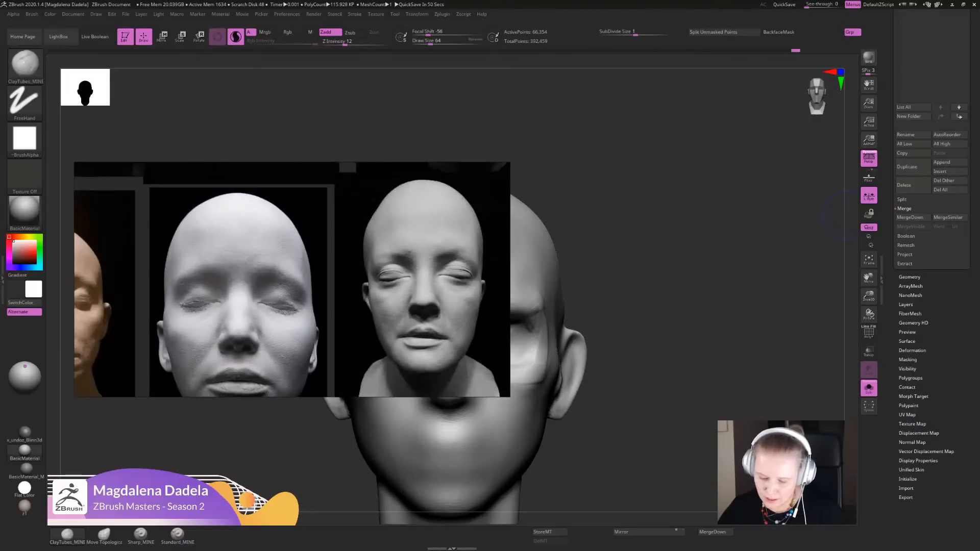
- Compare the eye areas across the rows of female lifecasts, and move the reference board off the model
middle_click_drag(408, 214, 376, 302)
scroll(388, 253, "down", 1)
scroll(372, 260, "down", 2)
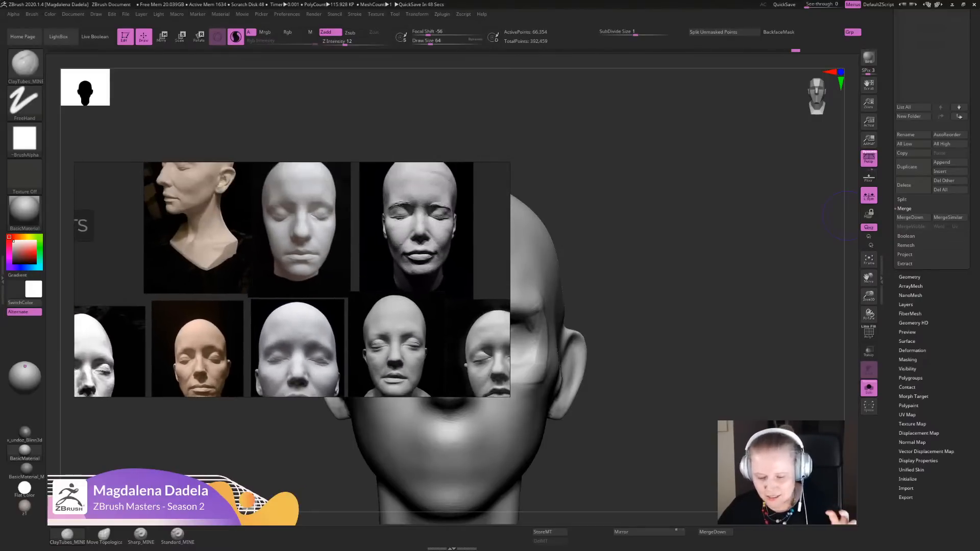
right_click_drag(376, 302, 368, 275)
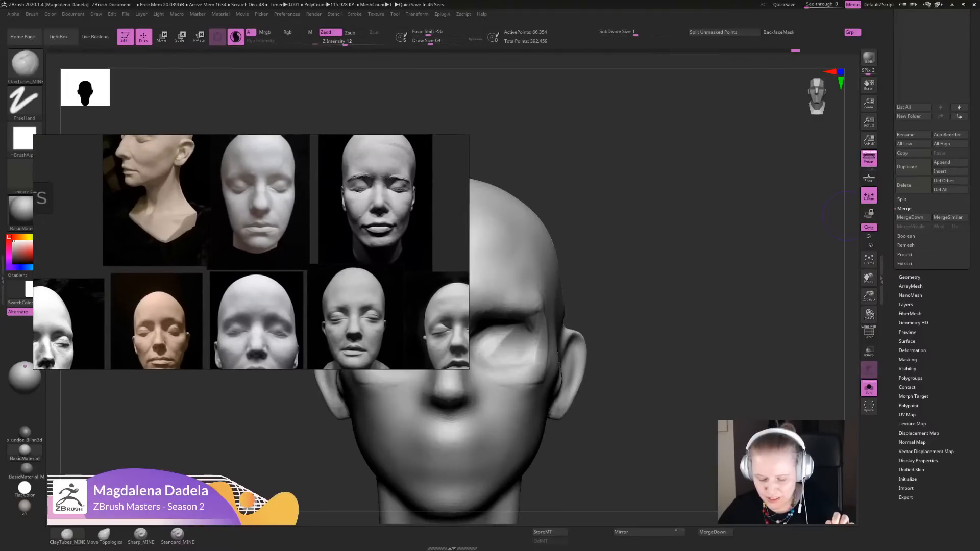
scroll(377, 276, "down", 2)
middle_click_drag(400, 301, 375, 273)
scroll(375, 273, "up", 3)
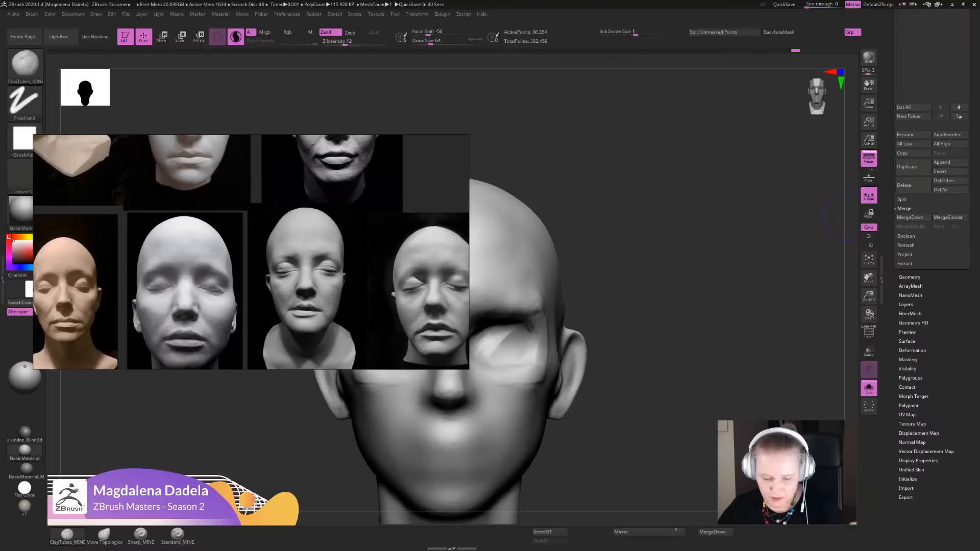
right_click_drag(375, 273, 979, 214)
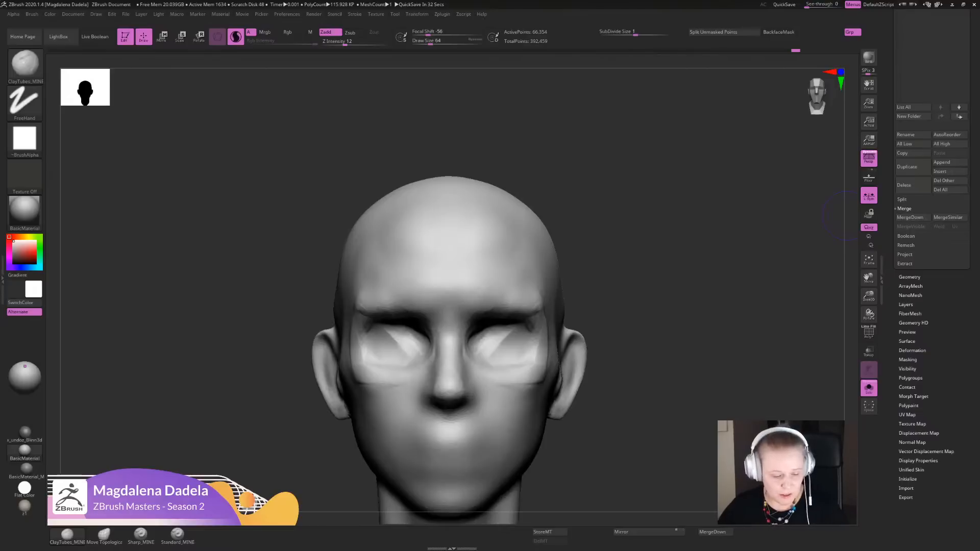
- Smooth the hard outer and lower edges of the eye-area clay strokes into the temples and cheeks
left_click_drag(680, 417, 684, 360, "alt")
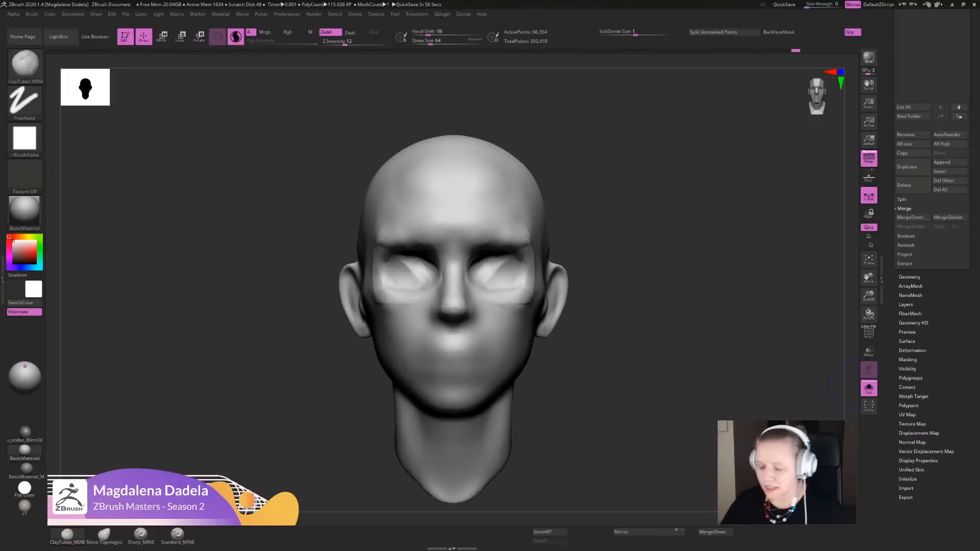
left_click_drag(602, 329, 601, 367, "alt")
left_click_drag(530, 317, 537, 315, "shift")
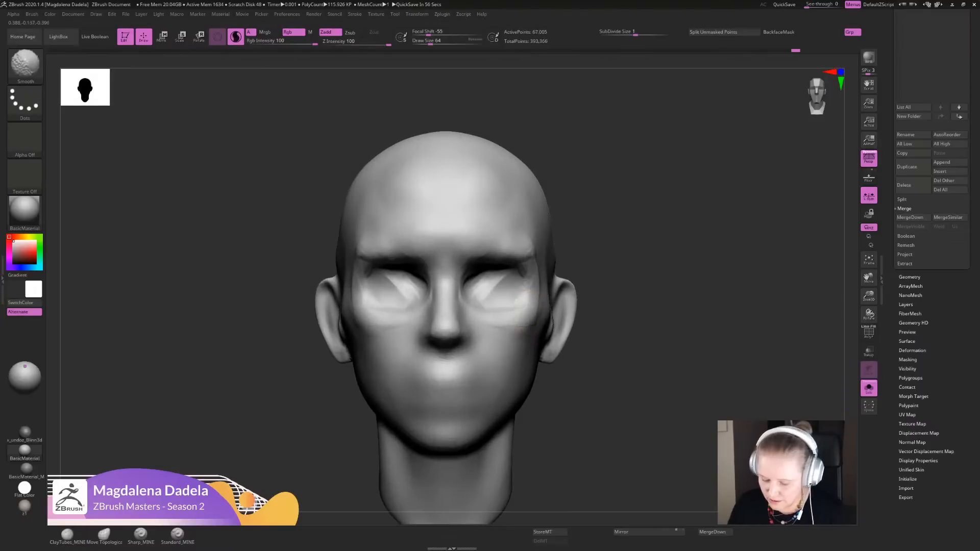
mouse_move(584, 388)
left_mouse_down("alt")
mouse_move(566, 311)
mouse_move(541, 357)
left_mouse_up("alt")
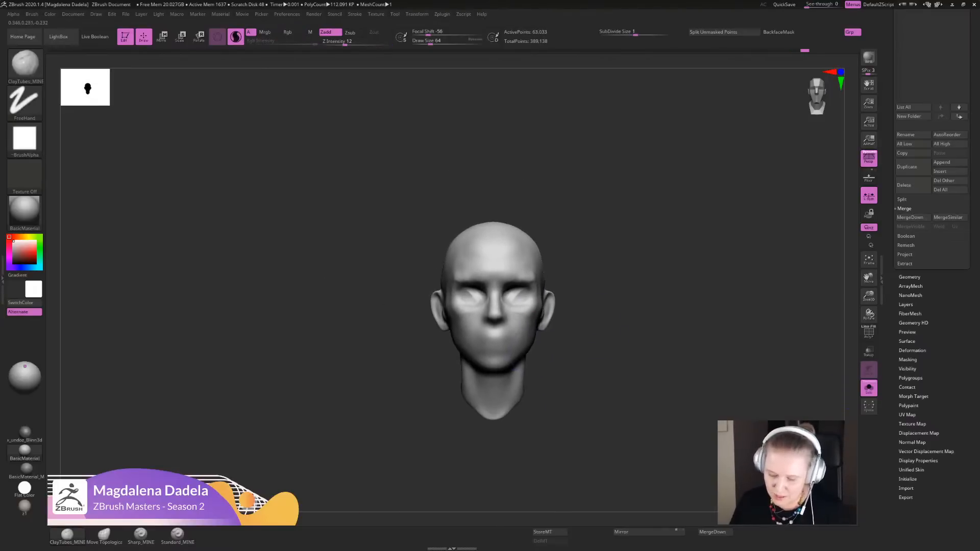
mouse_move(592, 322)
left_mouse_down("alt")
mouse_move(606, 369)
mouse_move(622, 357)
mouse_move(624, 393)
left_mouse_up("alt")
mouse_move(481, 253)
left_mouse_down()
mouse_move(466, 267)
mouse_move(468, 224)
mouse_move(496, 276)
left_mouse_up()
left_click_drag(574, 393, 548, 316, "alt")
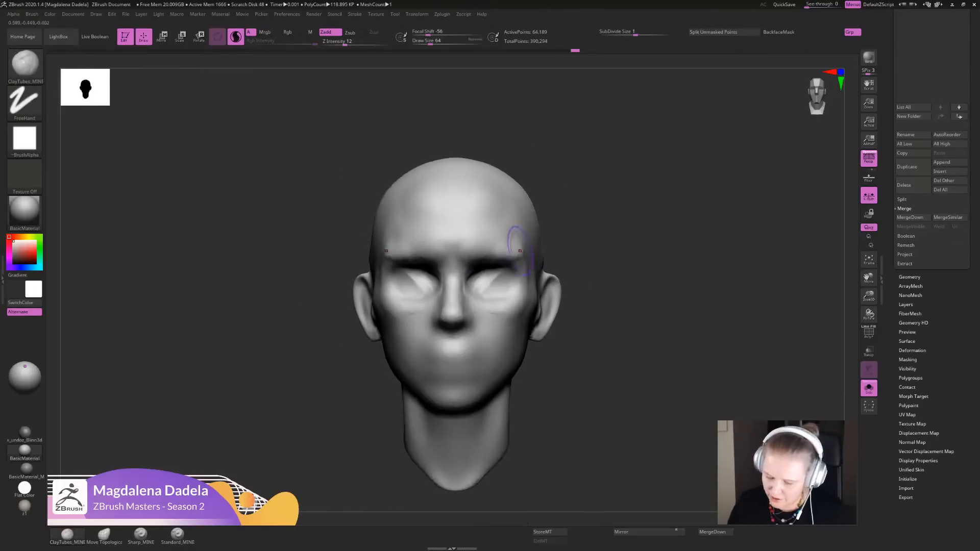
- Shape the outer ends of the brows and the outer eye corners with ClayTubes_MINE strokes
mouse_move(592, 209)
left_mouse_down()
mouse_move(612, 341)
mouse_move(631, 364)
left_mouse_up()
left_click_drag(525, 284, 520, 274)
left_click_drag(631, 364, 608, 311, "alt")
left_click_drag(607, 311, 596, 258)
left_click_drag(533, 278, 520, 296, "shift")
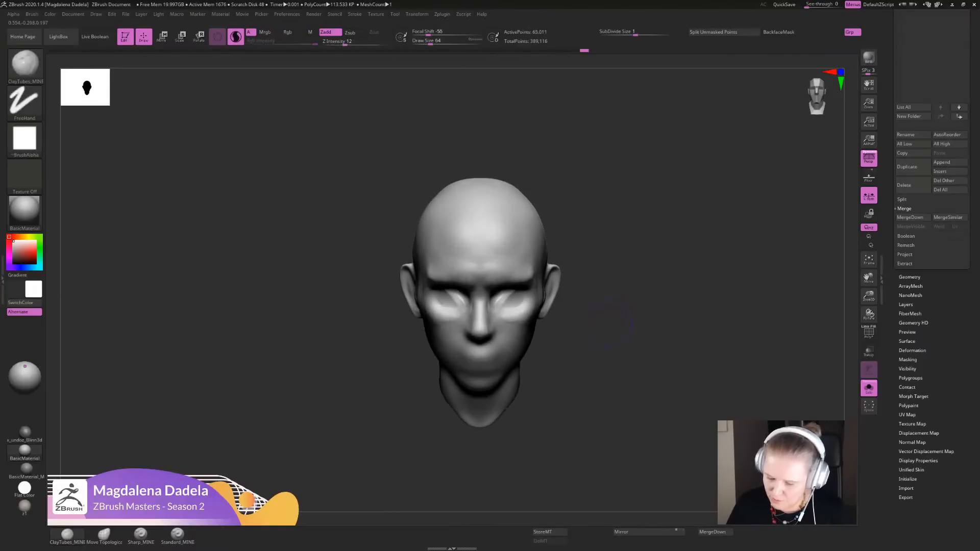
- Build up both cheekbones just below the outer eye corners with short diagonal ClayTubes_MINE strokes
left_click_drag(605, 268, 597, 304, "alt")
mouse_move(597, 303)
left_mouse_down()
mouse_move(614, 312)
mouse_move(615, 363)
left_mouse_up()
left_click_drag(503, 306, 525, 322, "shift")
mouse_move(612, 342)
left_mouse_down("alt")
mouse_move(605, 316)
mouse_move(554, 311)
mouse_move(595, 319)
mouse_move(563, 340)
left_mouse_up("alt")
mouse_move(519, 292)
left_mouse_down()
mouse_move(505, 314)
mouse_move(515, 313)
left_mouse_up()
left_click_drag(529, 307, 514, 326)
left_click_drag(610, 327, 595, 347, "alt")
left_click_drag(530, 309, 517, 332)
left_click_drag(594, 352, 590, 323, "alt")
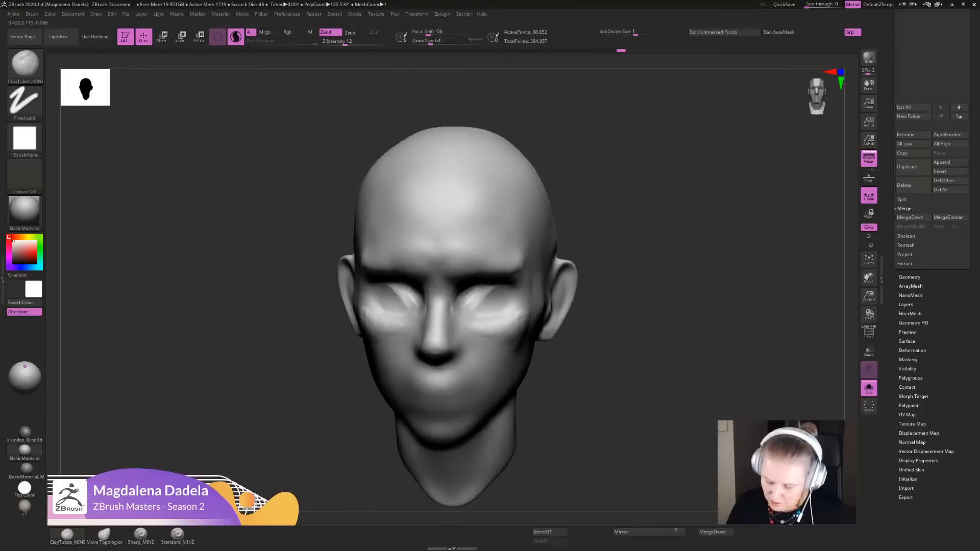
- Refine the outer contour of the cheekbones with small strokes, checking the face from above
left_click_drag(477, 327, 487, 312)
left_click_drag(515, 360, 511, 364)
left_click_drag(587, 342, 581, 393)
left_click_drag(518, 320, 512, 321)
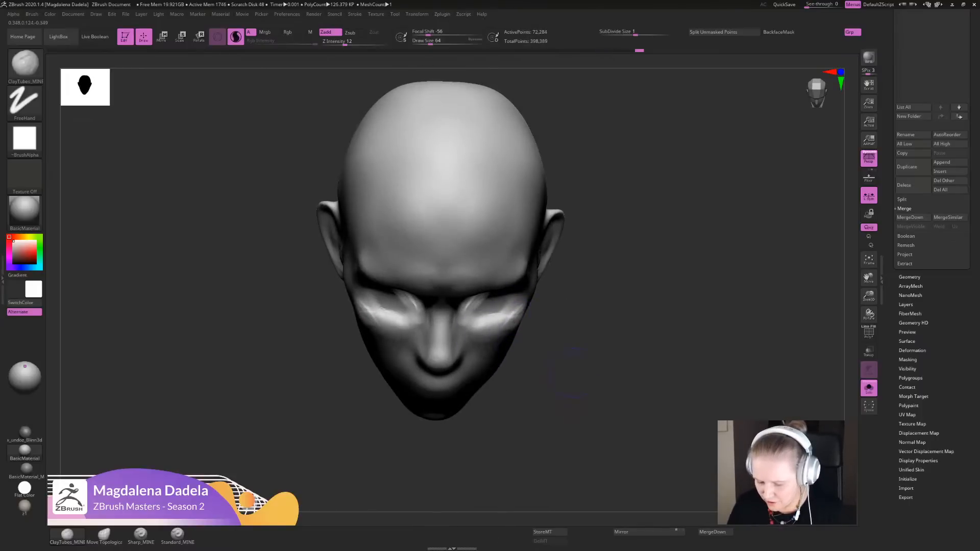
left_click_drag(592, 363, 581, 331, "alt")
left_click_drag(577, 378, 566, 352, "shift")
left_click_drag(518, 317, 515, 317, "shift")
- Lay ClayTubes_MINE strokes along the underside of the cheekbones toward the ears and blend them into the cheeks
left_click_drag(581, 342, 574, 380, "alt")
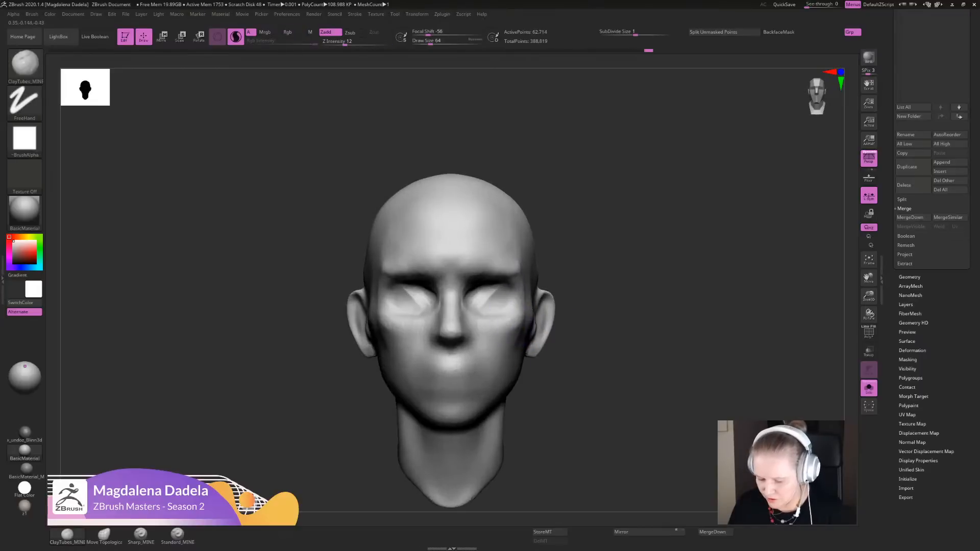
left_click_drag(529, 310, 521, 322)
left_click_drag(592, 362, 587, 321, "alt")
mouse_move(623, 331)
left_mouse_down()
mouse_move(564, 327)
mouse_move(593, 347)
mouse_move(596, 390)
left_mouse_up()
mouse_move(529, 321)
left_mouse_down()
mouse_move(520, 353)
mouse_move(507, 266)
mouse_move(515, 339)
left_mouse_up()
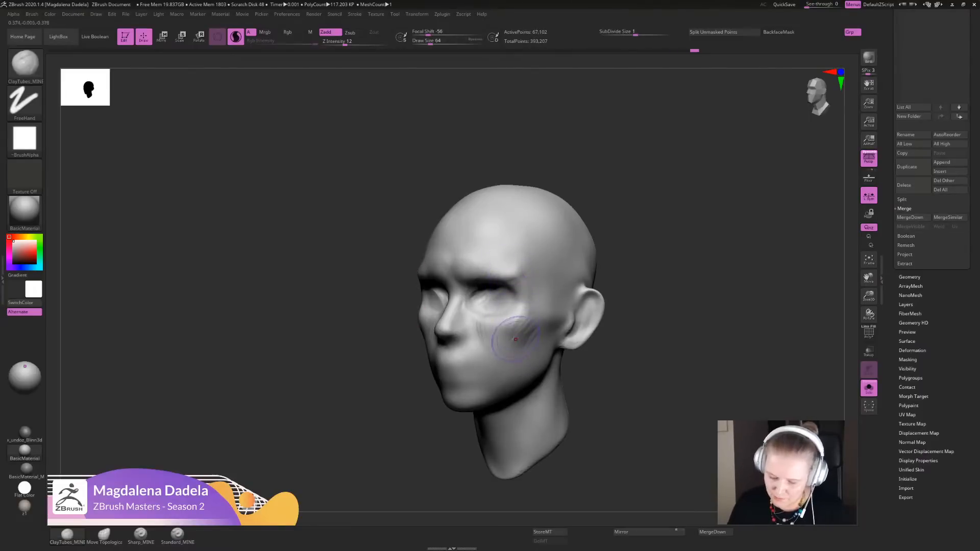
left_click_drag(500, 262, 512, 329)
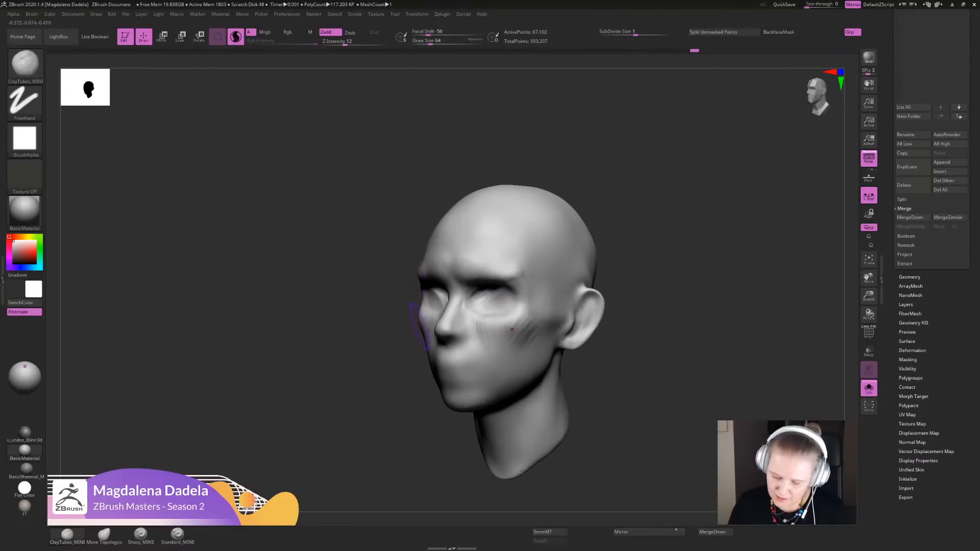
mouse_move(619, 375)
left_mouse_down("alt")
mouse_move(608, 359)
mouse_move(630, 359)
left_mouse_up("alt")
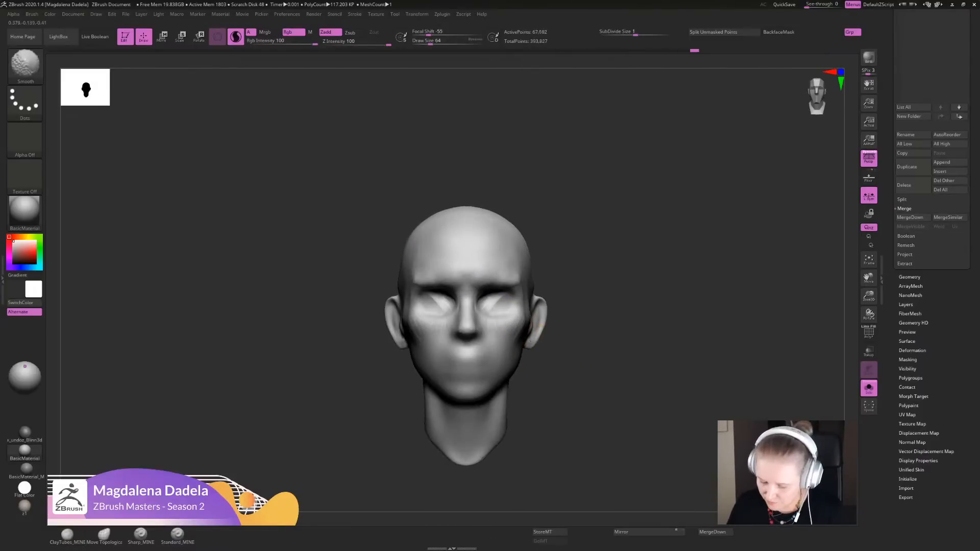
- Smooth and cut back the outer ends of the brow ridge where they meet the temples
left_click_drag(516, 274, 512, 265)
left_click_drag(604, 316, 607, 357, "alt")
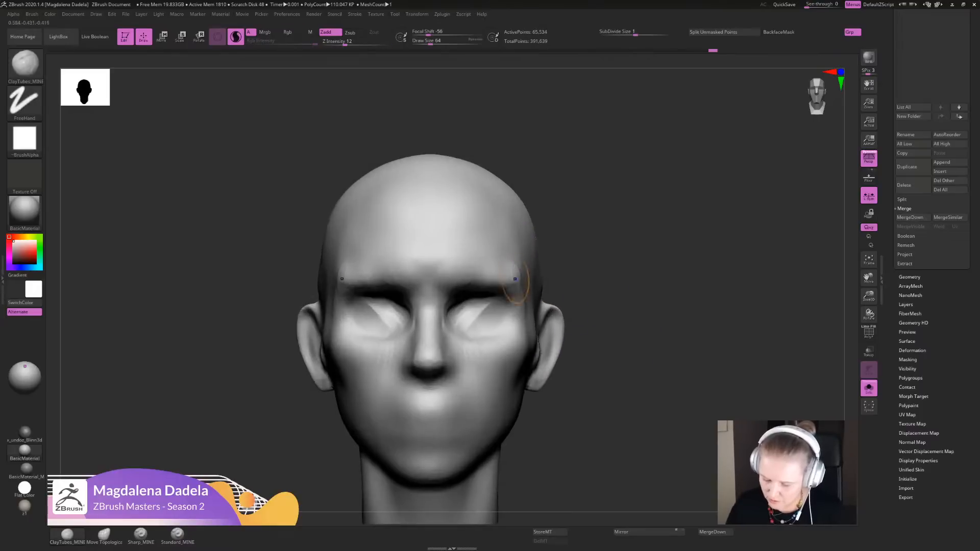
left_click_drag(515, 279, 512, 271, "shift")
mouse_move(607, 357)
left_mouse_down("alt")
mouse_move(606, 316)
mouse_move(561, 329)
mouse_move(571, 339)
mouse_move(633, 332)
left_mouse_up("alt")
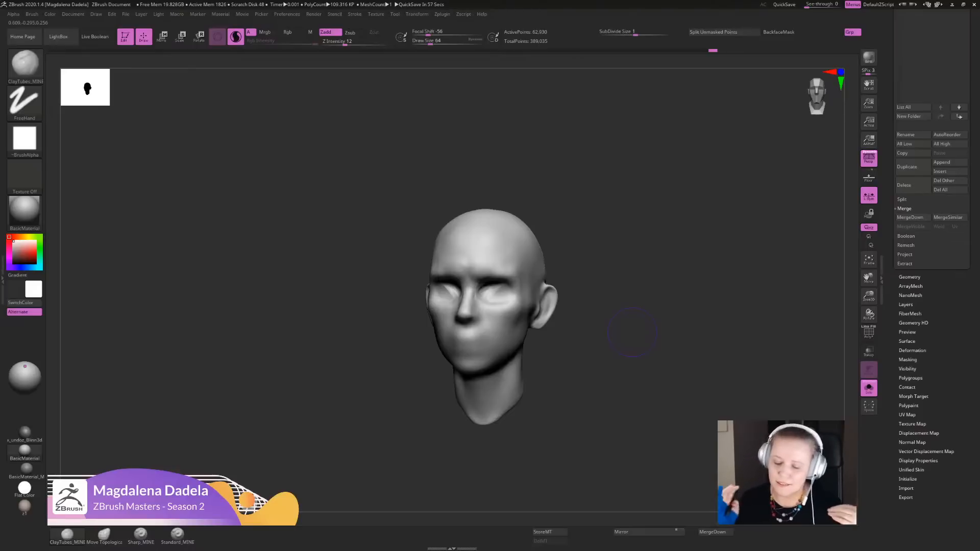
- Try a ClayTubes_MINE stroke across the outer brow in profile, and undo it
left_click_drag(632, 332, 579, 347)
left_click_drag(661, 316, 628, 314)
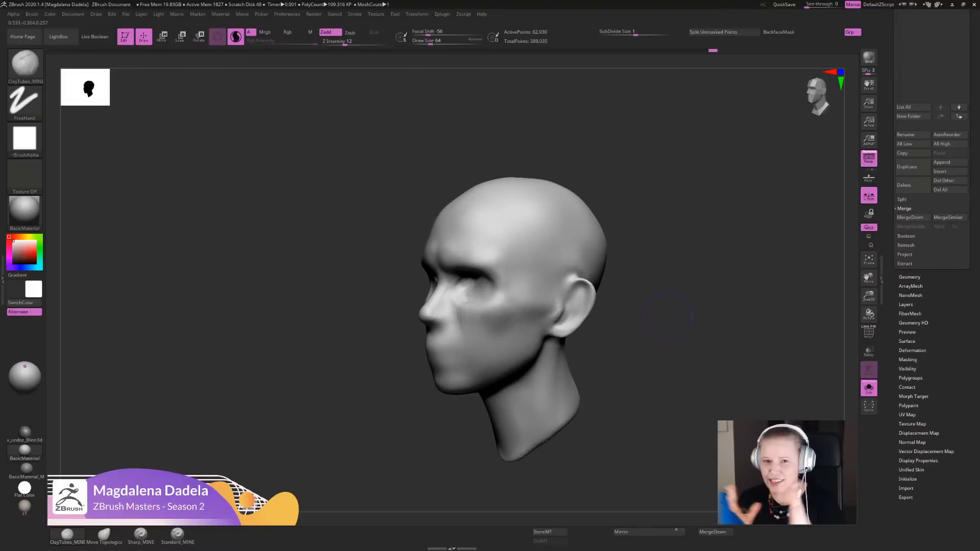
mouse_move(649, 368)
left_mouse_down("shift")
mouse_move(702, 367)
mouse_move(627, 329)
mouse_move(646, 358)
mouse_move(636, 375)
left_mouse_up("shift")
mouse_move(607, 352)
left_mouse_down()
mouse_move(681, 348)
mouse_move(629, 345)
mouse_move(566, 360)
left_mouse_up()
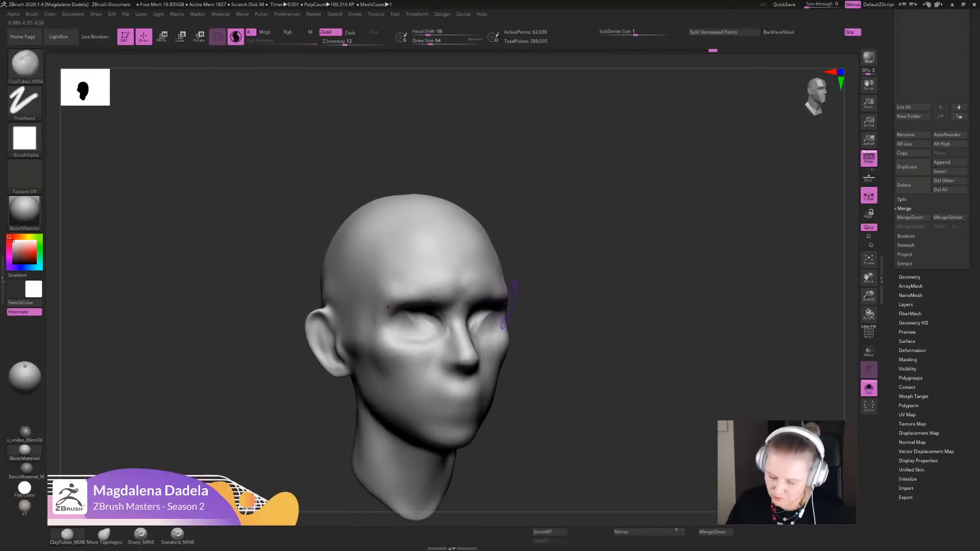
left_click_drag(628, 352, 531, 327)
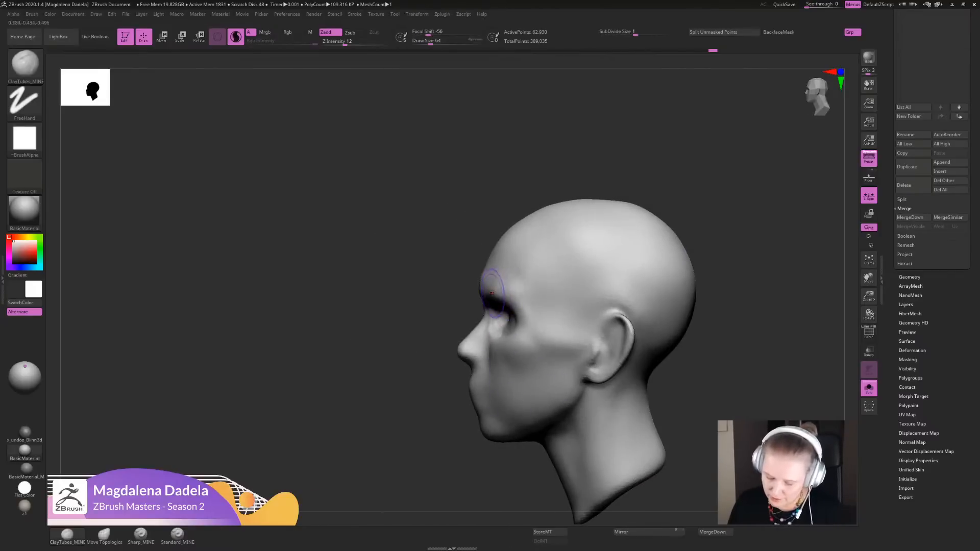
left_click_drag(492, 293, 525, 291, "alt")
left_click_drag(650, 366, 658, 326, "alt")
mouse_move(663, 337)
left_mouse_down("ctrl")
mouse_move(650, 365)
mouse_move(714, 357)
left_mouse_up("ctrl")
key("ctrl+z")
- Build up the cheekbone below the eye, extend it as a ridge back to the ear, and smooth the transition
mouse_move(630, 296)
left_mouse_down("alt")
mouse_move(625, 337)
mouse_move(638, 301)
mouse_move(546, 329)
mouse_move(686, 347)
mouse_move(664, 377)
mouse_move(573, 355)
mouse_move(539, 334)
left_mouse_up("alt")
mouse_move(647, 367)
left_mouse_down("alt")
mouse_move(634, 345)
mouse_move(625, 383)
mouse_move(612, 382)
mouse_move(636, 347)
mouse_move(556, 334)
left_mouse_up("alt")
left_click_drag(451, 331, 571, 325)
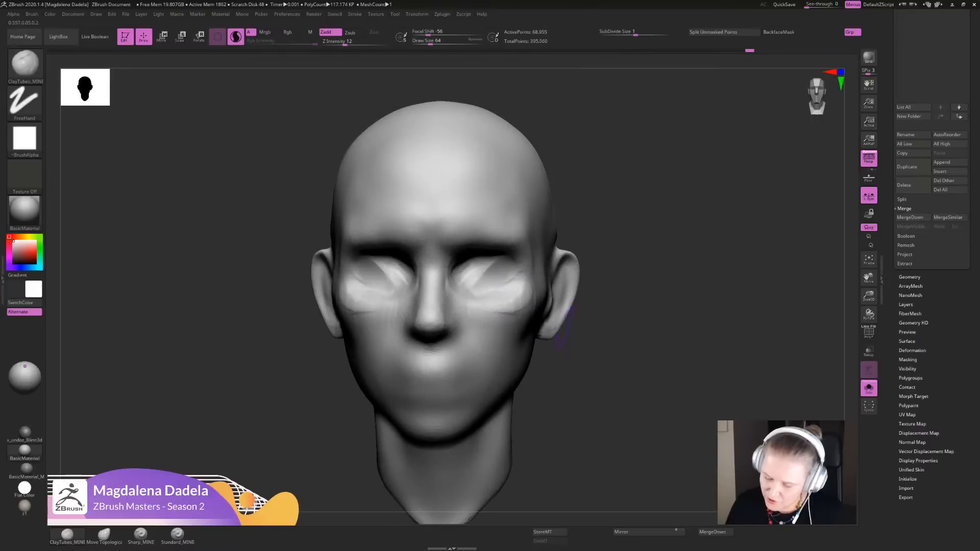
mouse_move(617, 364)
left_mouse_down("alt")
mouse_move(617, 307)
mouse_move(541, 357)
mouse_move(439, 357)
mouse_move(371, 333)
mouse_move(371, 383)
left_mouse_up("alt")
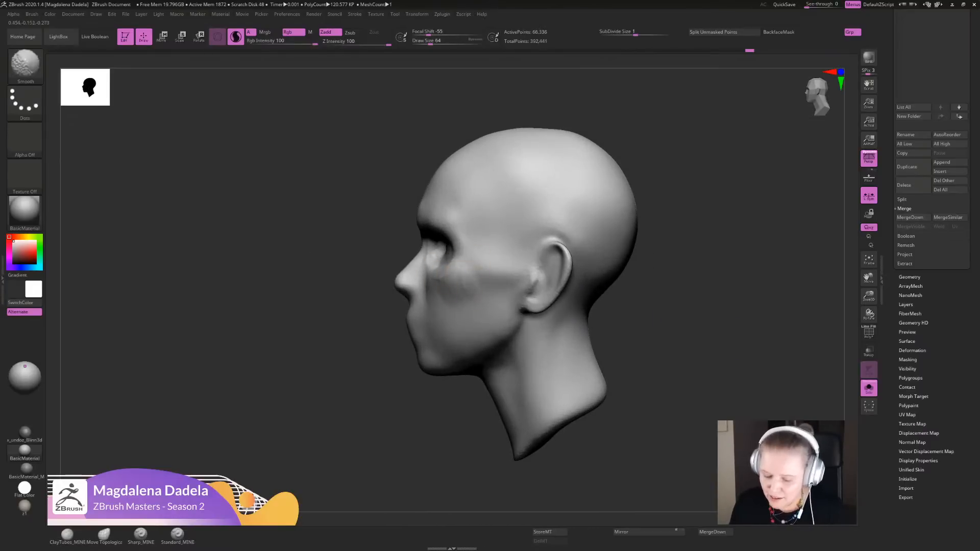
left_click_drag(463, 268, 479, 280, "shift")
mouse_move(638, 352)
left_mouse_down("alt")
mouse_move(635, 324)
mouse_move(636, 337)
left_mouse_up("alt")
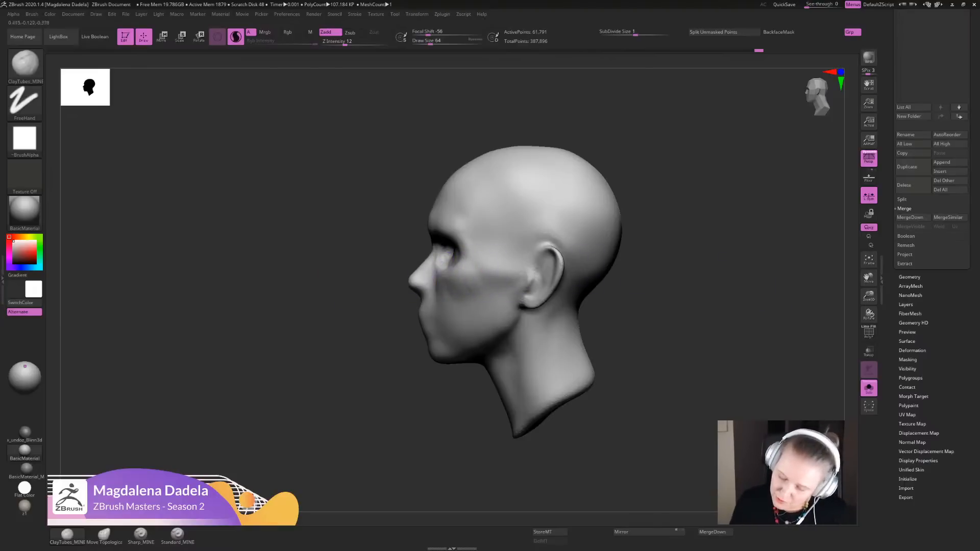
left_click_drag(647, 255, 645, 312, "alt")
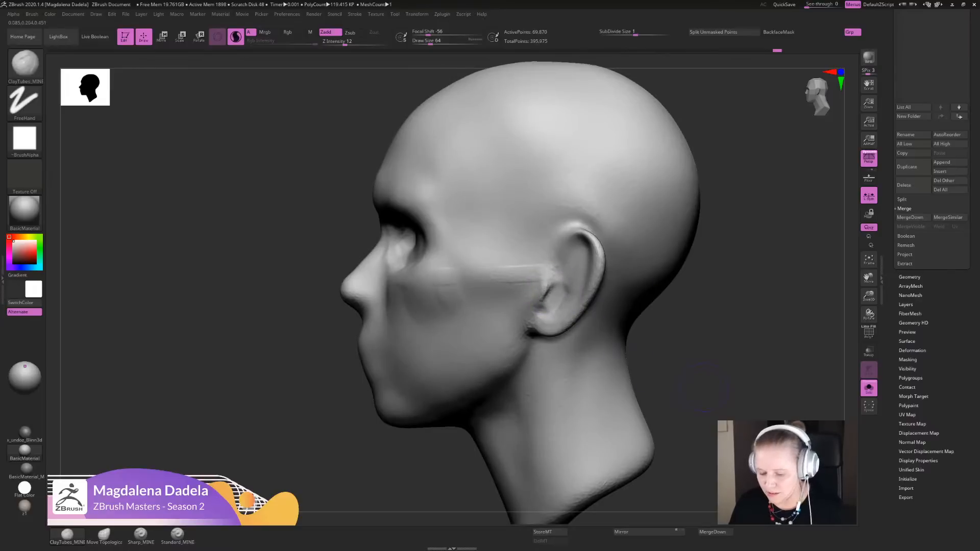
left_click_drag(706, 388, 680, 356, "alt")
- Sharpen the ridge between the cheekbone and the ear with Sharp_MINE, and undo the last stroke
left_click(140, 535)
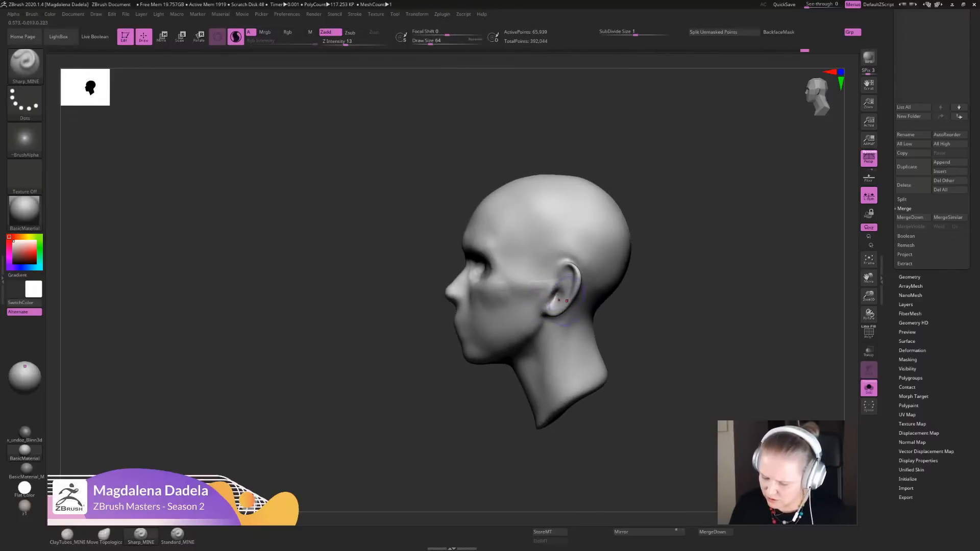
mouse_move(563, 300)
left_mouse_down("alt")
mouse_move(544, 322)
mouse_move(511, 282)
left_mouse_up("alt")
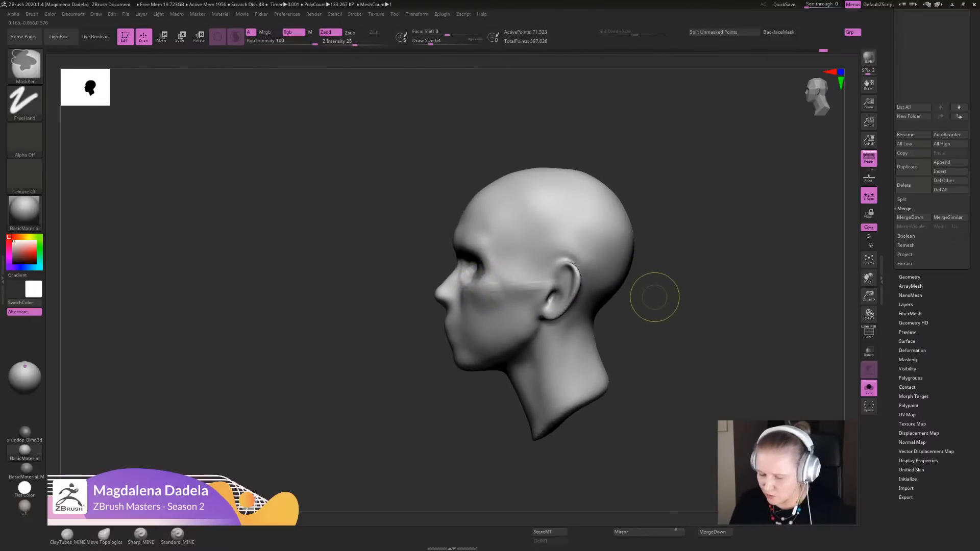
key("ctrl+z")
- Examine the base of the skull from the side and behind, undoing and redoing the last change
left_click_drag(602, 306, 593, 274, "alt")
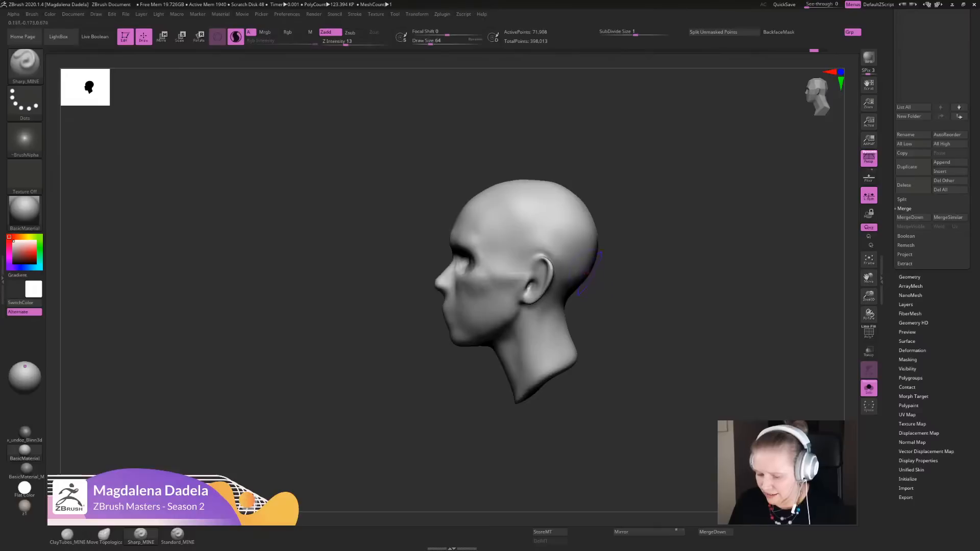
left_click_drag(707, 304, 612, 297)
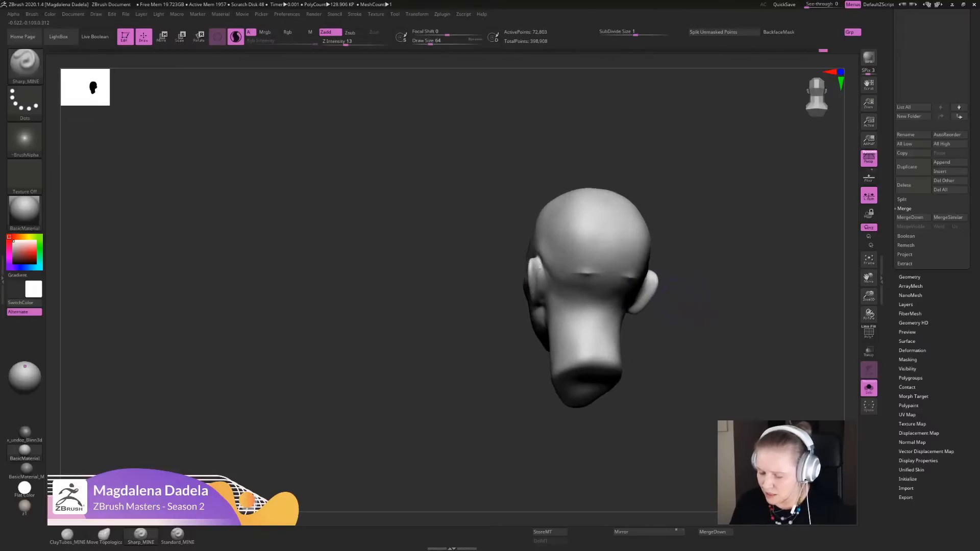
key("ctrl+z")
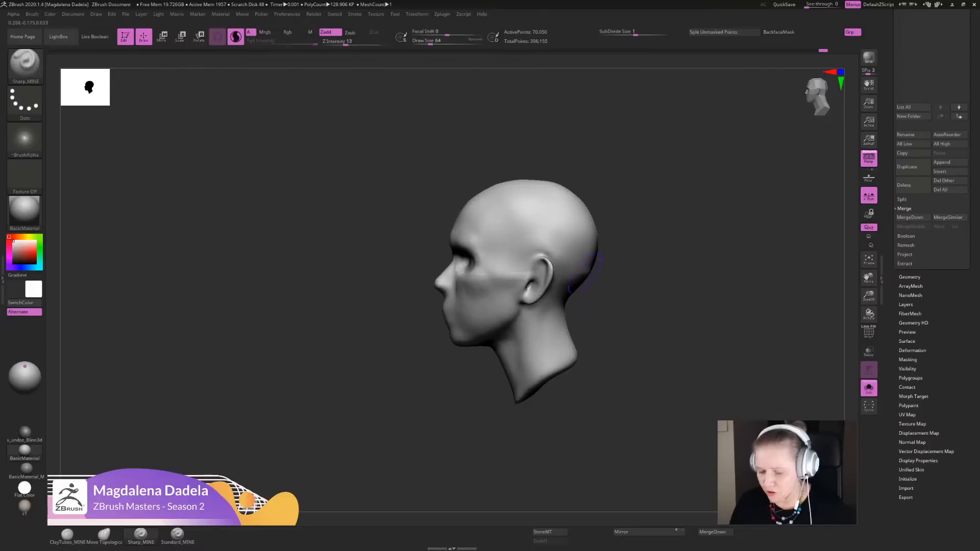
key("ctrl+shift+z")
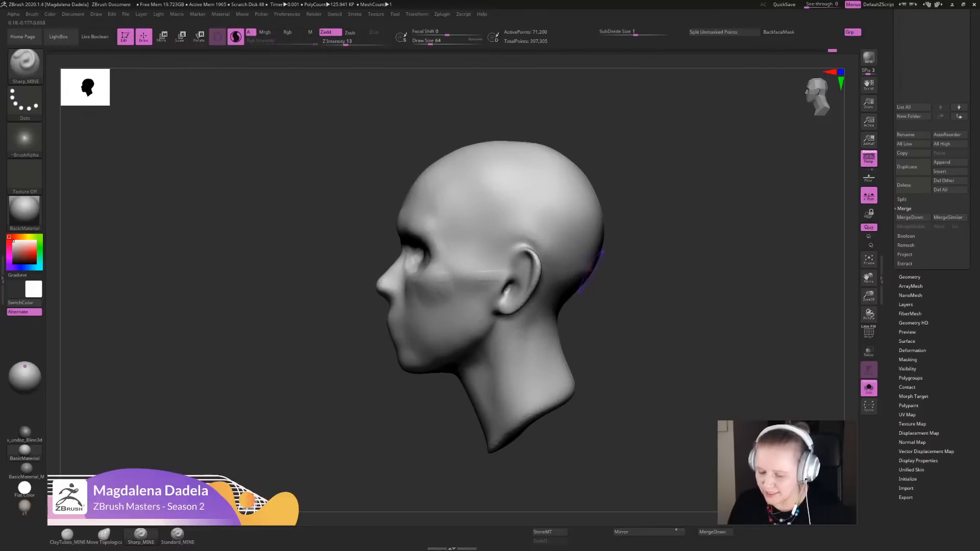
- Refine the forms around the ear and along the side of the cheek with Sharp_MINE strokes
left_click_drag(666, 373, 688, 327, "alt")
left_click_drag(673, 326, 682, 371, "alt")
left_click_drag(601, 311, 589, 322)
left_click_drag(684, 368, 663, 337)
mouse_move(684, 336)
left_mouse_down("ctrl")
mouse_move(706, 362)
mouse_move(603, 317)
left_mouse_up("ctrl")
left_click_drag(526, 297, 525, 356, "shift")
mouse_move(620, 367)
left_mouse_down("alt")
mouse_move(620, 347)
mouse_move(579, 380)
left_mouse_up("alt")
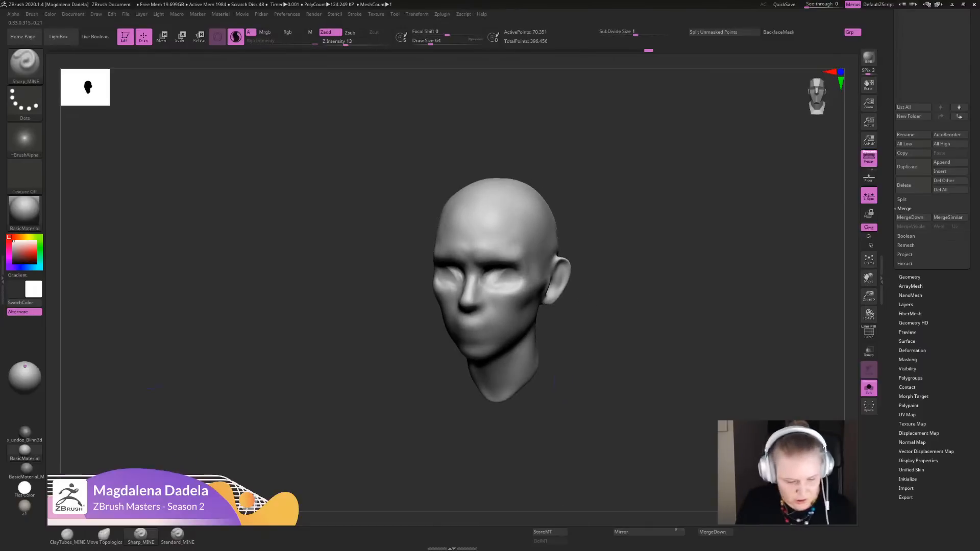
- Lay diagonal ClayTubes_MINE strokes on the side of the skull above the ear and smooth them into the surface
left_click_drag(250, 412, 234, 467, "alt")
left_click(67, 535)
mouse_move(581, 358)
left_mouse_down("shift")
mouse_move(610, 359)
mouse_move(627, 313)
mouse_move(596, 327)
mouse_move(595, 306)
mouse_move(591, 334)
left_mouse_up("shift")
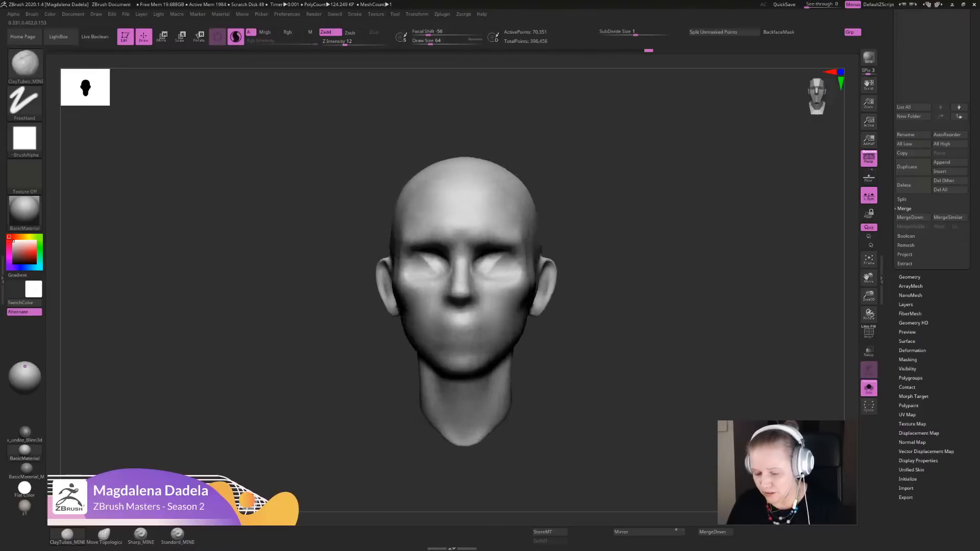
left_click_drag(669, 329, 625, 344)
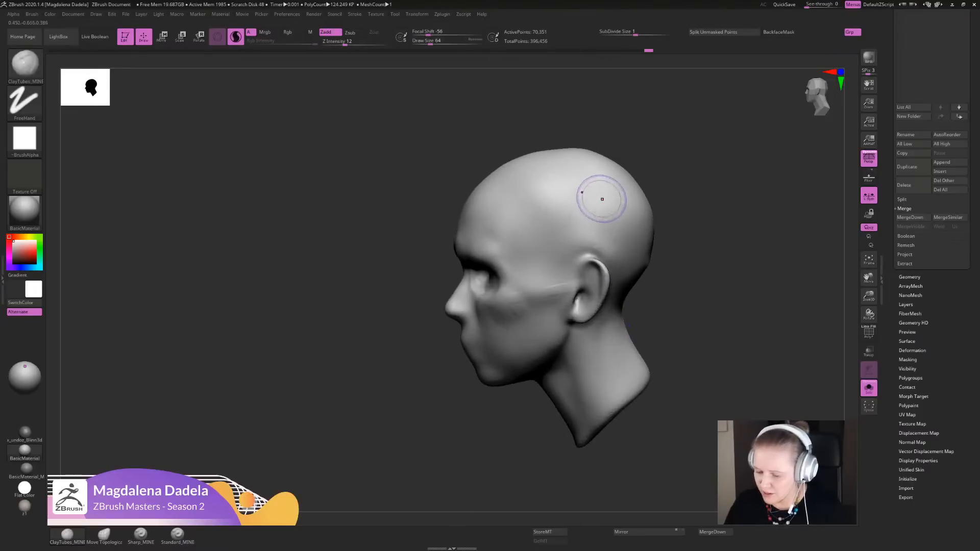
mouse_move(602, 199)
left_mouse_down()
mouse_move(579, 217)
mouse_move(601, 228)
left_mouse_up()
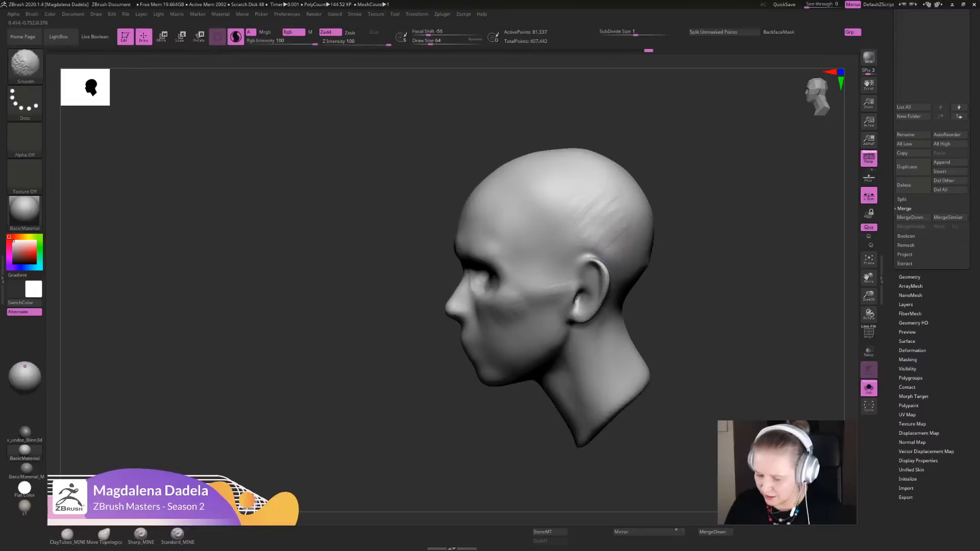
left_click_drag(676, 311, 608, 366, "alt")
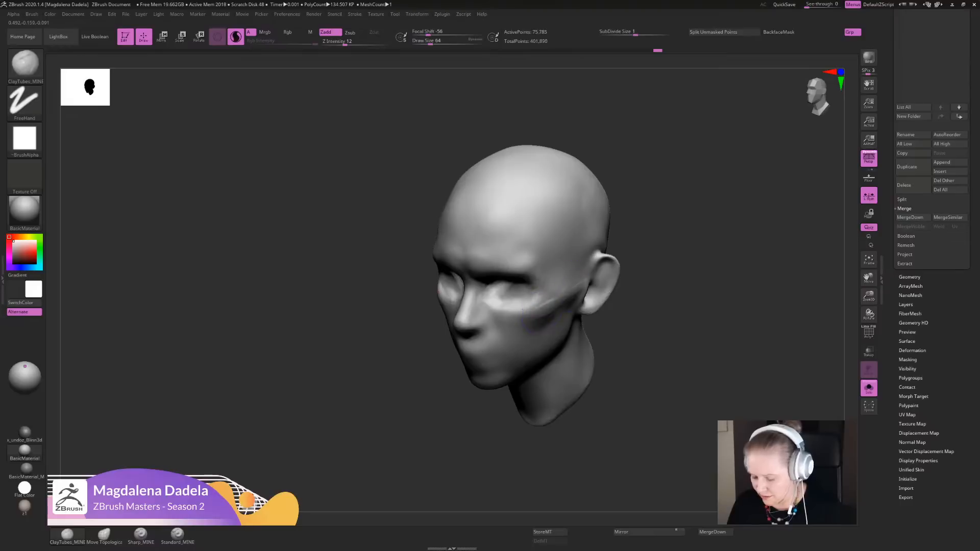
- Carve the hollow beneath the cheekbone in front of the ear and soften it toward the jaw
key("shift")
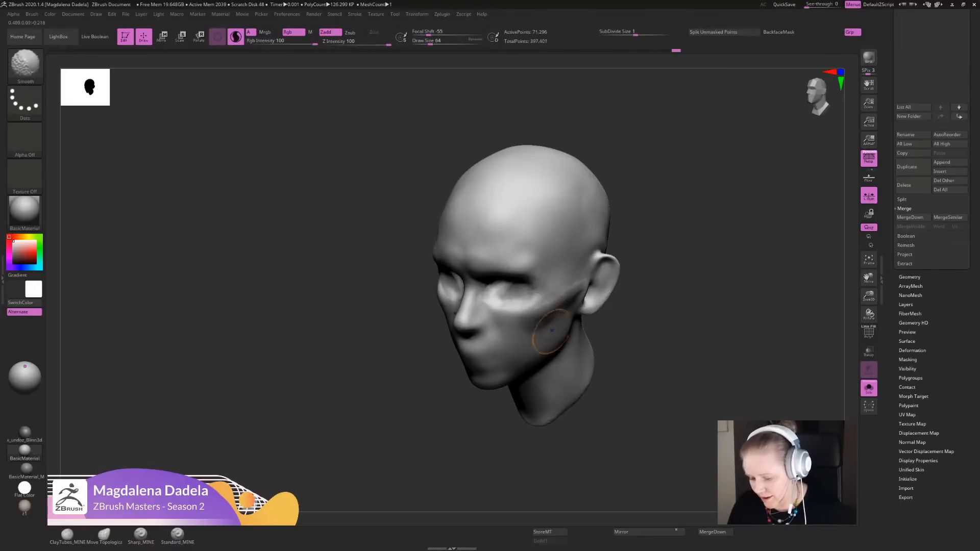
mouse_move(630, 352)
left_mouse_down()
mouse_move(663, 339)
mouse_move(664, 375)
mouse_move(630, 373)
mouse_move(657, 326)
left_mouse_up()
mouse_move(678, 337)
left_mouse_down()
mouse_move(648, 341)
mouse_move(630, 363)
mouse_move(657, 312)
mouse_move(656, 328)
mouse_move(699, 328)
mouse_move(663, 382)
mouse_move(640, 357)
left_mouse_up()
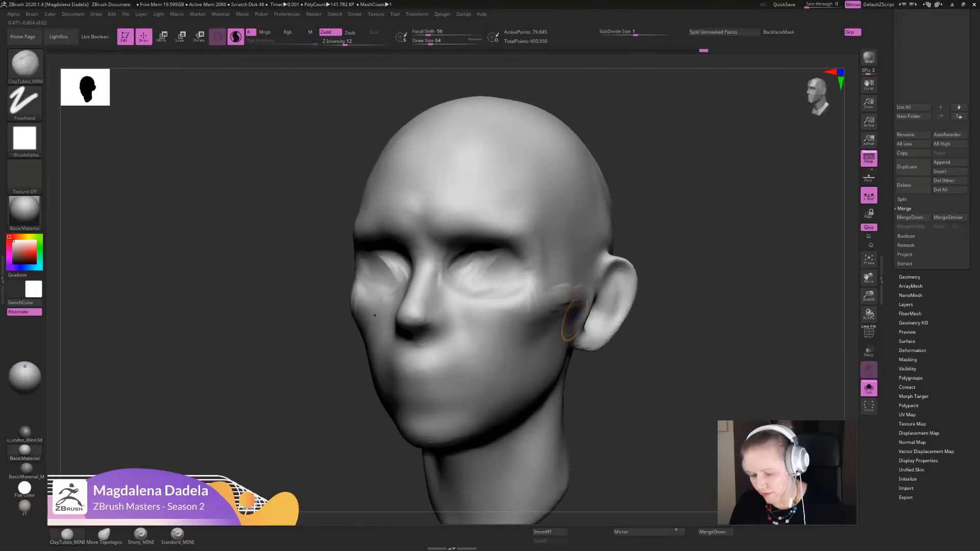
left_click_drag(573, 323, 584, 335, "shift")
mouse_move(658, 357)
left_mouse_down("alt")
mouse_move(657, 306)
mouse_move(686, 335)
mouse_move(659, 326)
left_mouse_up("alt")
left_click_drag(615, 354, 609, 377, "alt")
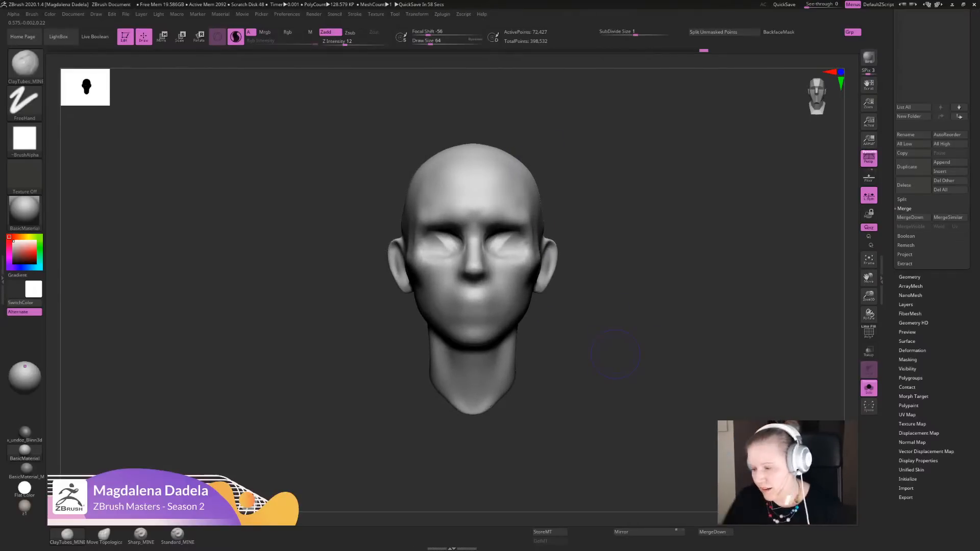
- Bring the list of the head's subtools into view
left_click_drag(750, 365, 719, 429, "alt")
left_click_drag(973, 127, 974, 449)
left_click_drag(719, 429, 731, 398, "alt")
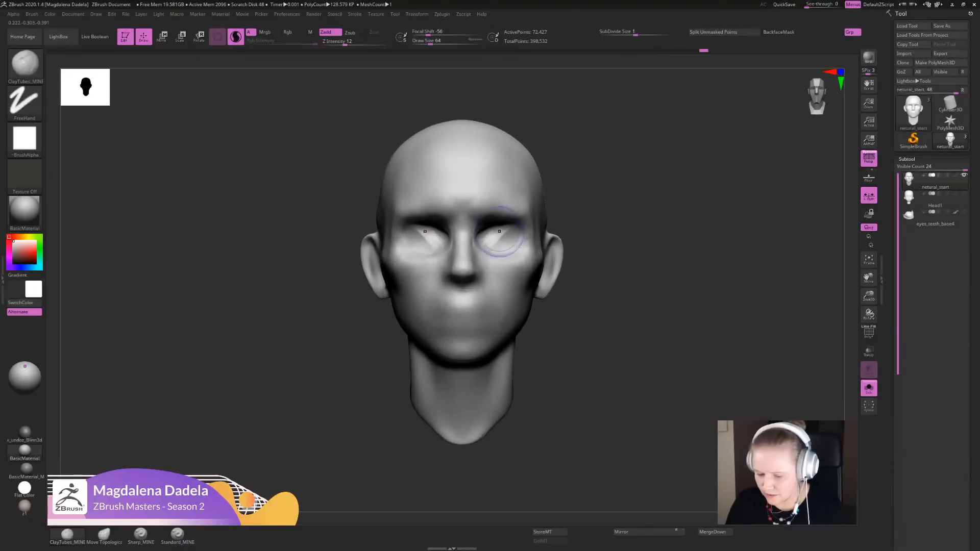
- Append a Sphere3D as a new subtool of the head and select it for editing
left_click_drag(496, 246, 507, 237)
left_click_drag(803, 403, 817, 366, "alt")
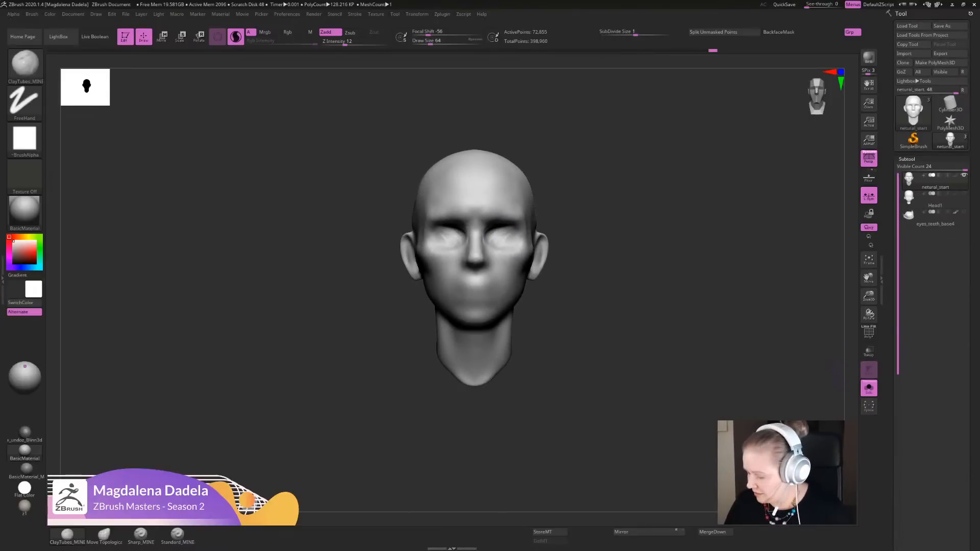
left_click_drag(973, 387, 972, 200)
left_click_drag(837, 327, 821, 335, "alt")
left_click_drag(973, 240, 973, 103)
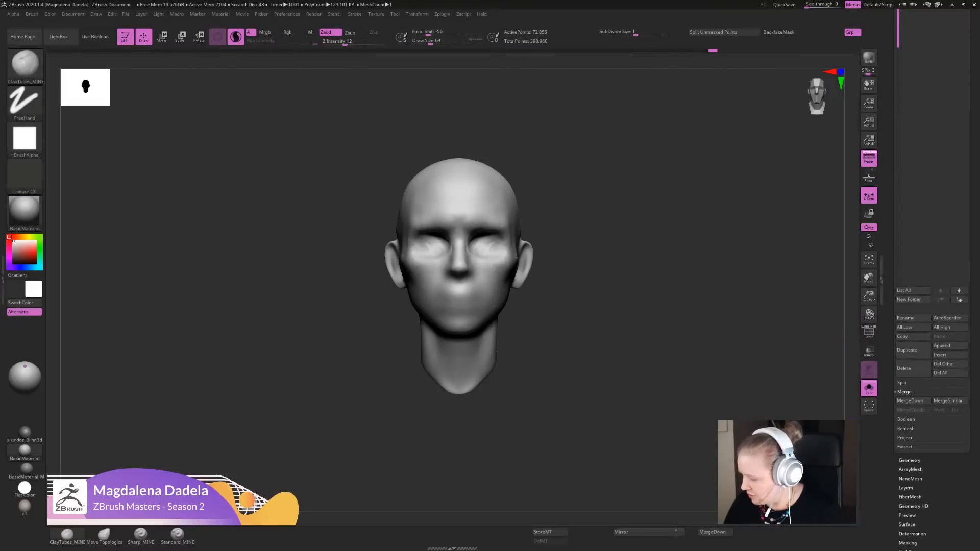
left_click(949, 348)
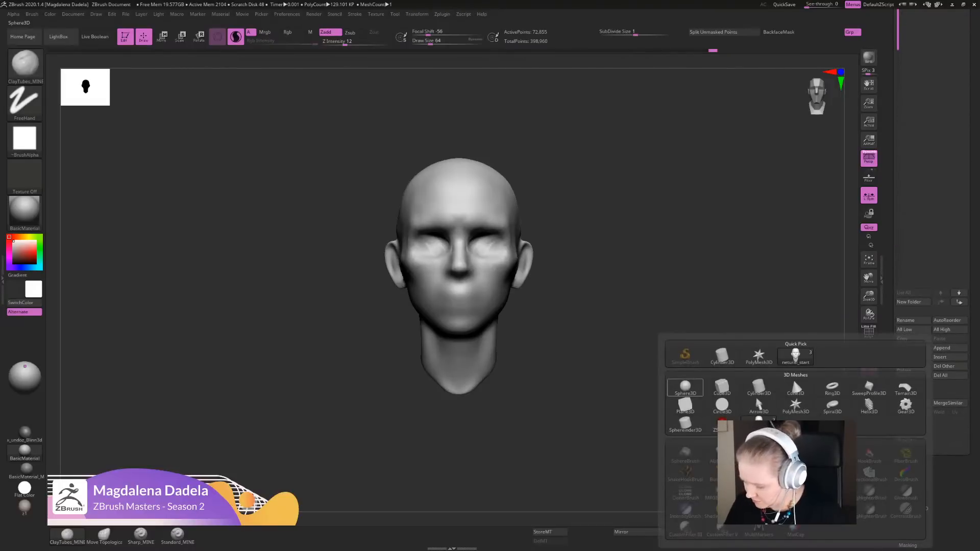
left_click(685, 388)
left_click_drag(973, 215, 973, 509)
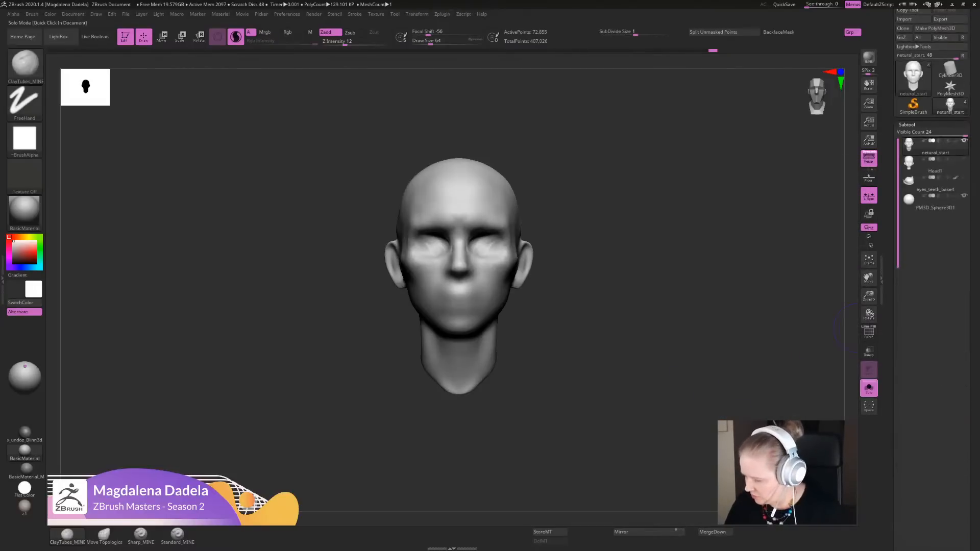
left_click(868, 388)
left_click(934, 202)
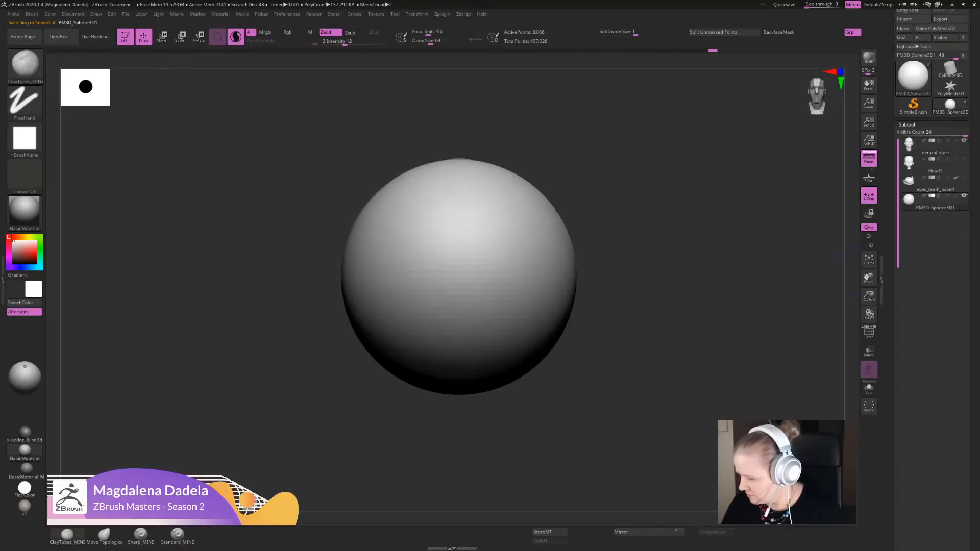
- Rotate the sphere so its pole faces the front, checking the orientation against the polygon wireframe
left_click_drag(674, 400, 687, 368, "alt")
key("w")
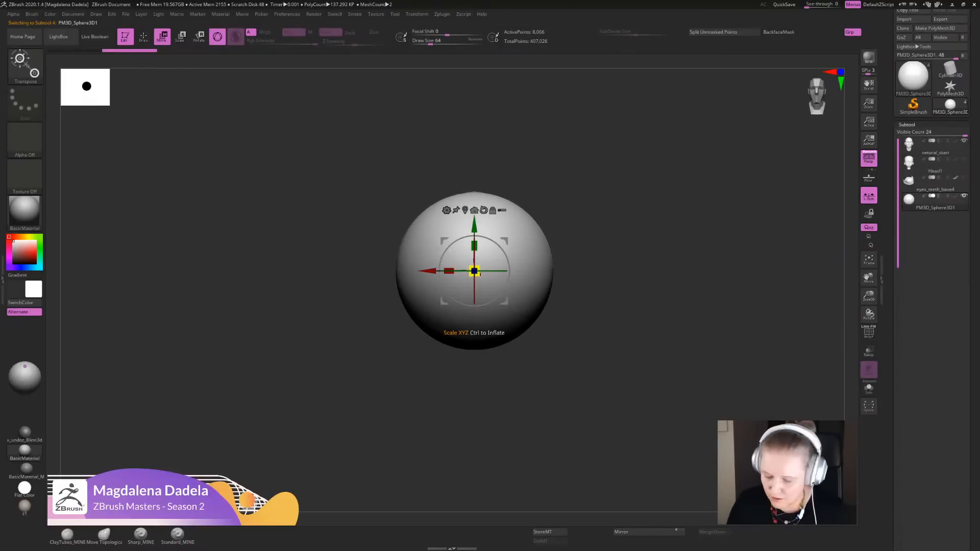
left_click_drag(475, 254, 478, 309)
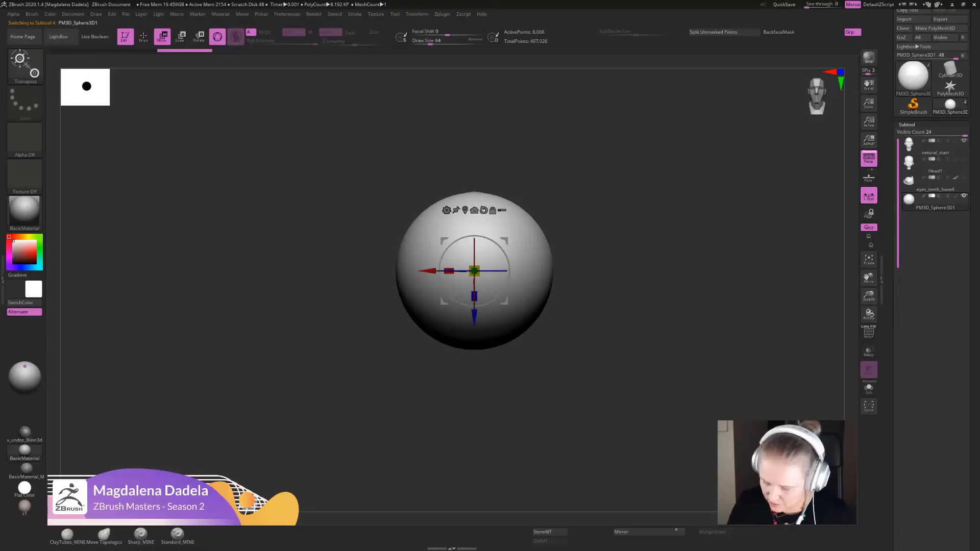
key("shift+f")
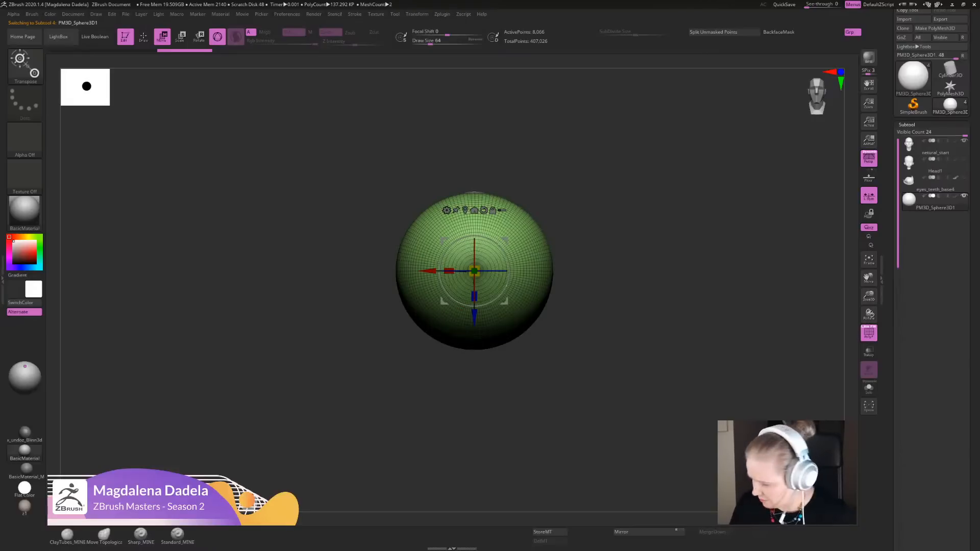
key("shift+f")
- Scale the sphere down towards eyeball size and move it out beside the head at temple height
left_click_drag(613, 306, 551, 341, "alt")
left_click_drag(612, 342, 606, 320, "alt")
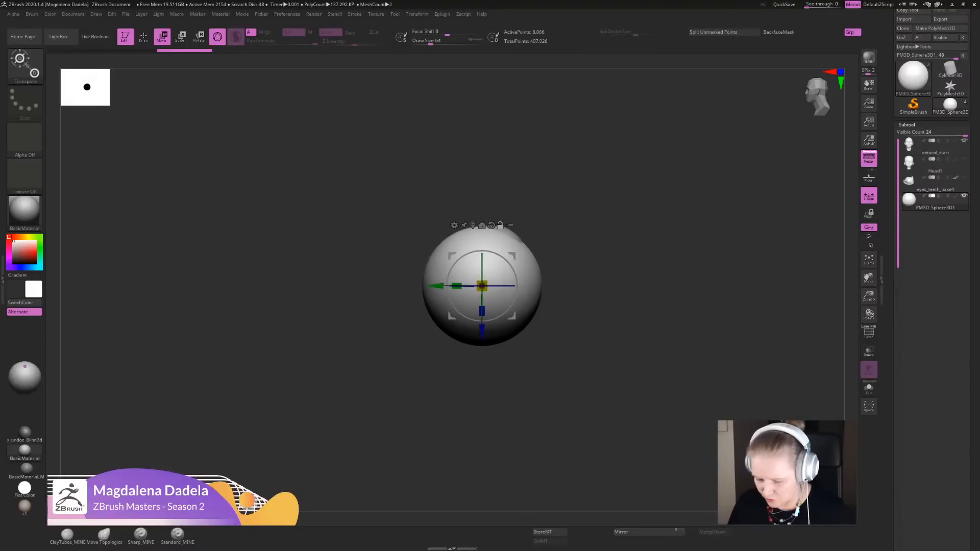
left_click_drag(482, 285, 434, 289)
left_click_drag(582, 326, 658, 326, "shift")
right_click_drag(485, 240, 487, 291, "ctrl")
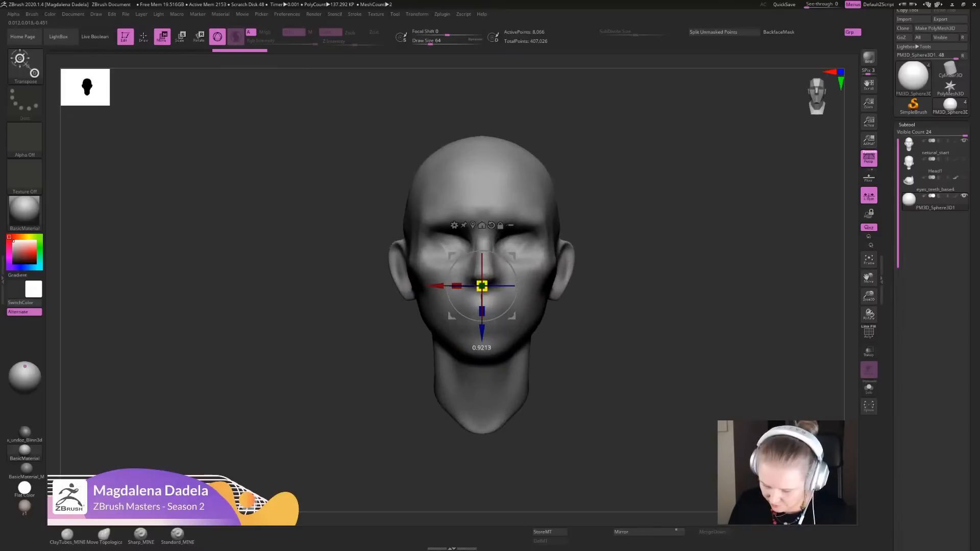
left_click_drag(482, 286, 562, 230)
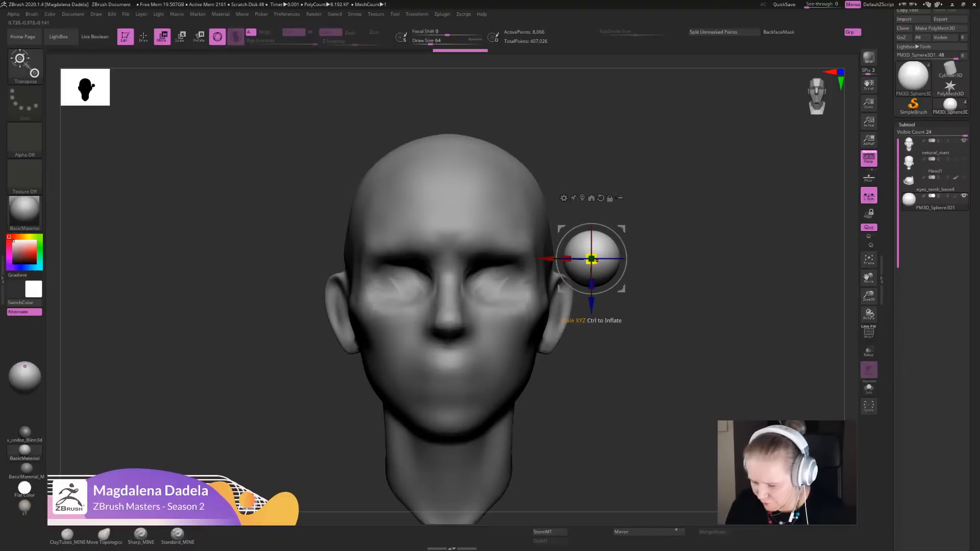
- Fine-tune the sphere's size against the head and move it forward to the front of the face
left_click_drag(590, 258, 584, 262)
right_click_drag(605, 285, 605, 267, "ctrl")
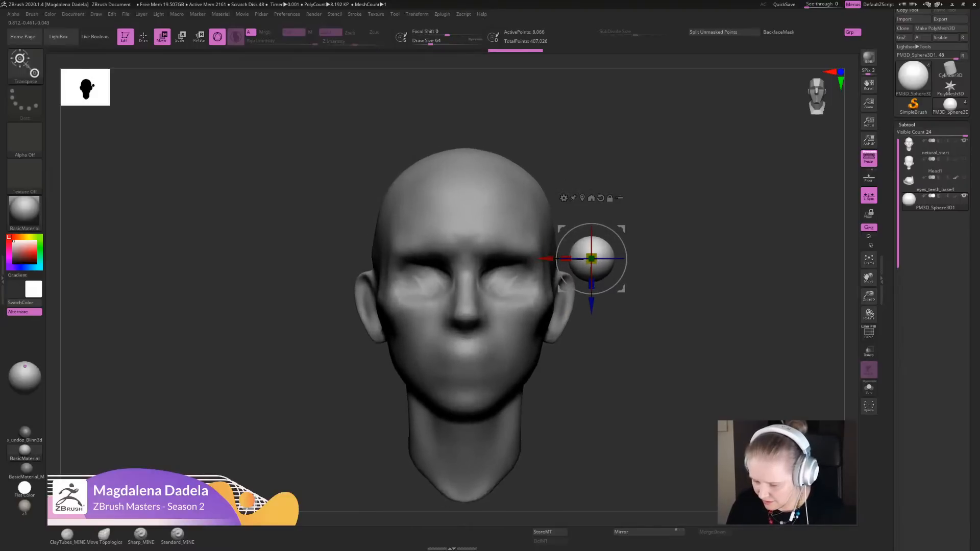
left_click_drag(591, 259, 594, 262)
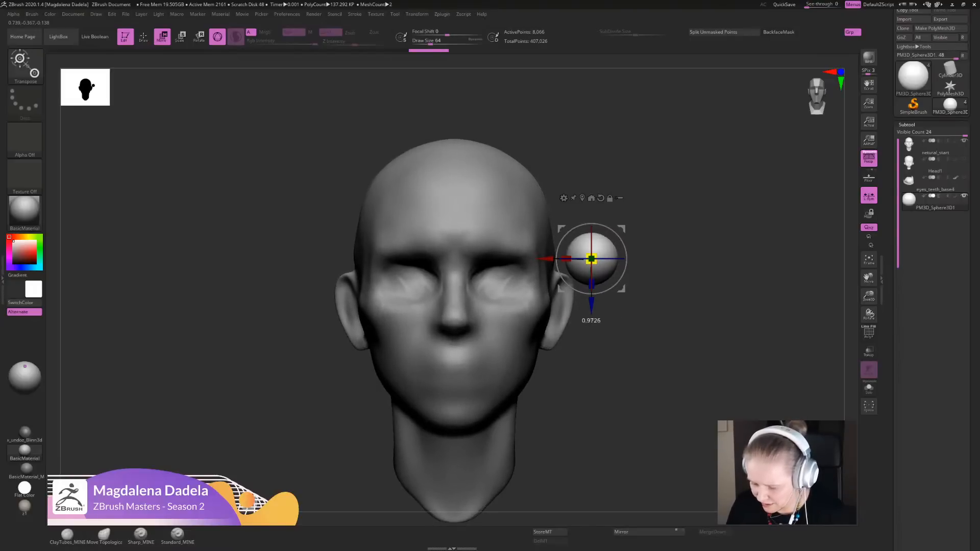
left_click_drag(591, 259, 590, 259)
left_click_drag(622, 229, 617, 204)
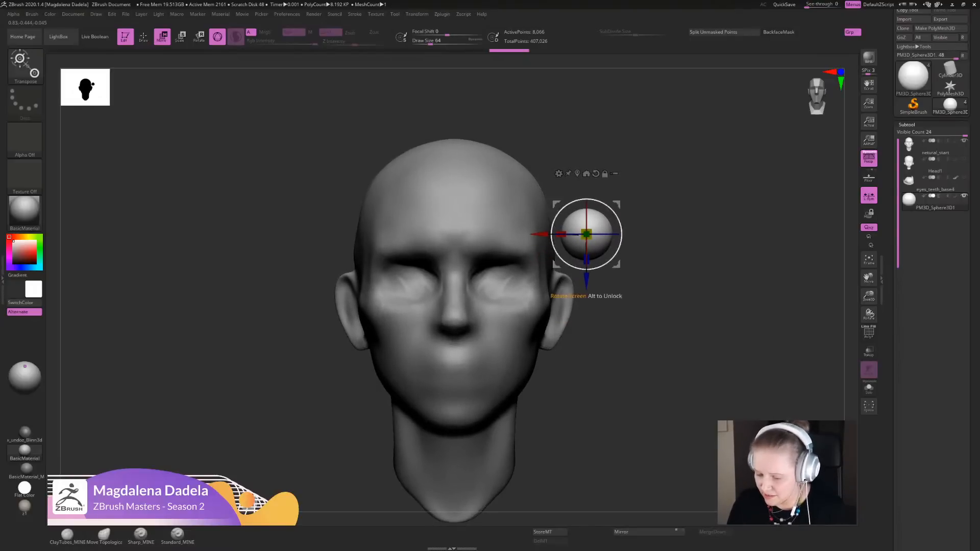
left_click_drag(658, 306, 541, 306)
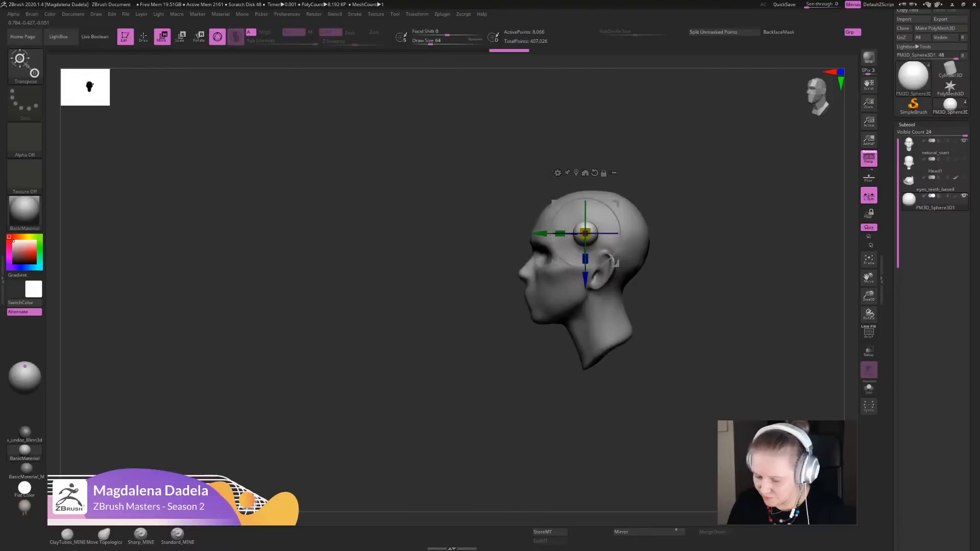
left_click_drag(539, 234, 482, 233)
- Duplicate the sphere into a touching row of six across the brow and scale the row to the head's width
mouse_move(434, 204)
left_mouse_down("shift")
mouse_move(515, 204)
mouse_move(545, 235)
mouse_move(546, 276)
mouse_move(561, 292)
mouse_move(535, 291)
mouse_move(512, 262)
mouse_move(384, 262)
left_mouse_up("shift")
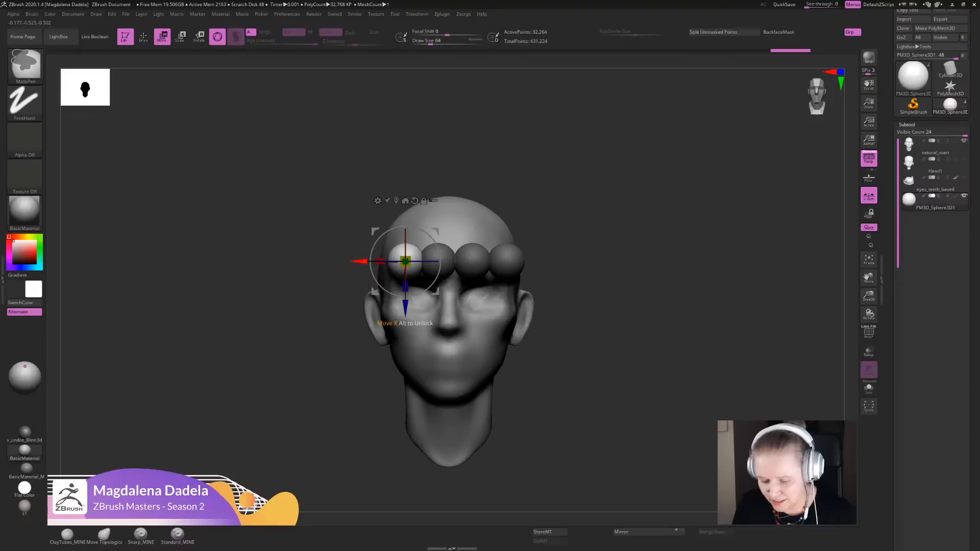
left_click_drag(380, 261, 307, 261, "ctrl")
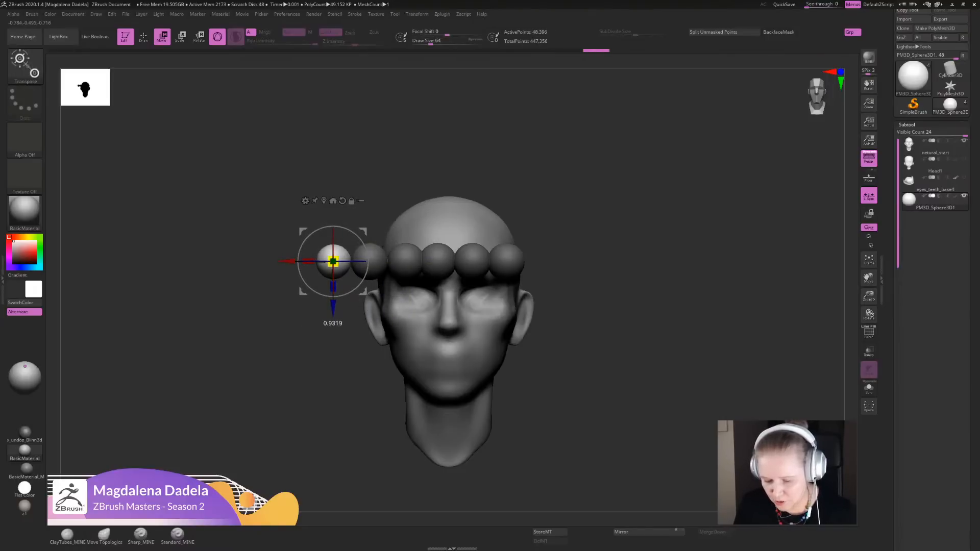
left_click_drag(556, 275, 572, 294, "ctrl")
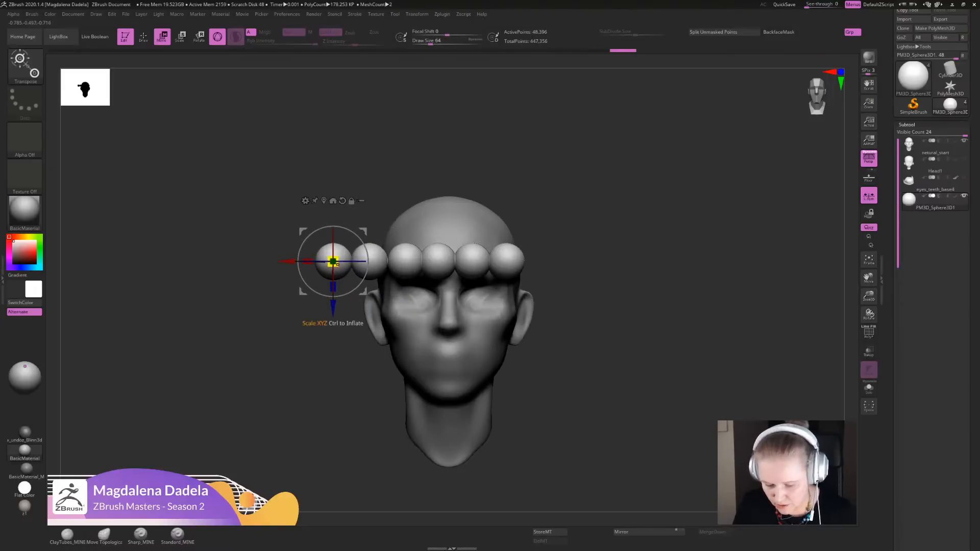
left_click_drag(333, 261, 385, 261)
right_click_drag(385, 261, 385, 251, "ctrl")
left_click_drag(391, 264, 419, 290)
right_click_drag(419, 290, 419, 304, "ctrl")
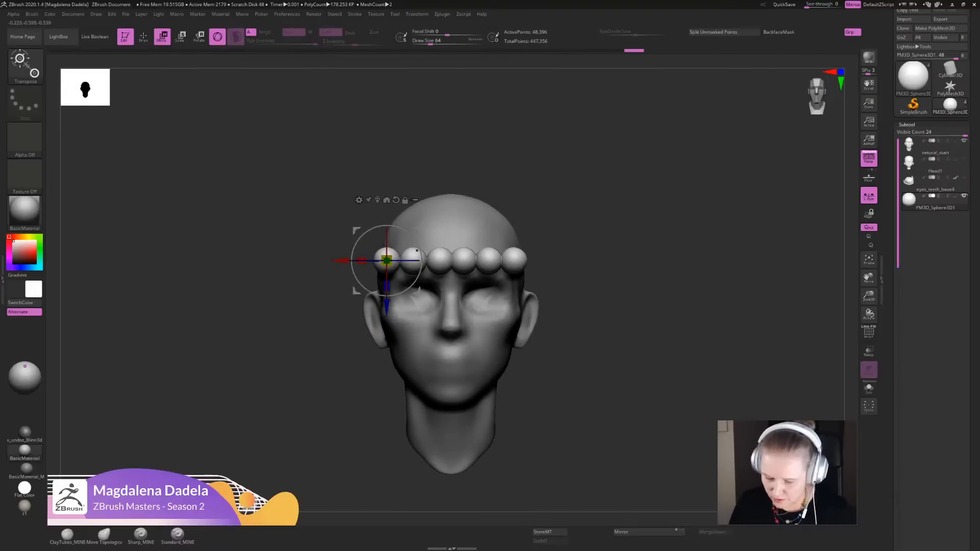
- Move the row so its end sphere sits over the eye socket and split that unmasked sphere into its own subtool
left_click_drag(418, 291, 515, 333)
right_click_drag(515, 333, 510, 331, "alt")
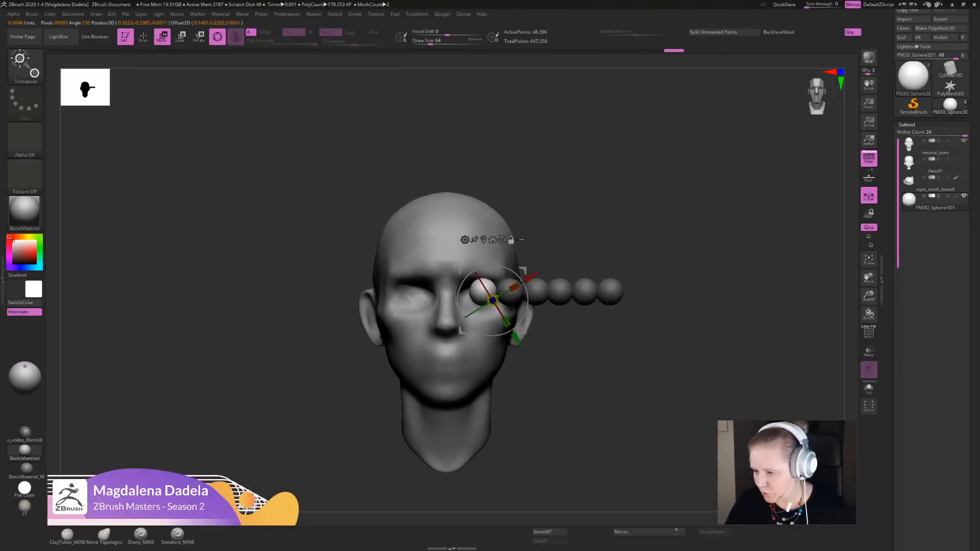
left_click(723, 32)
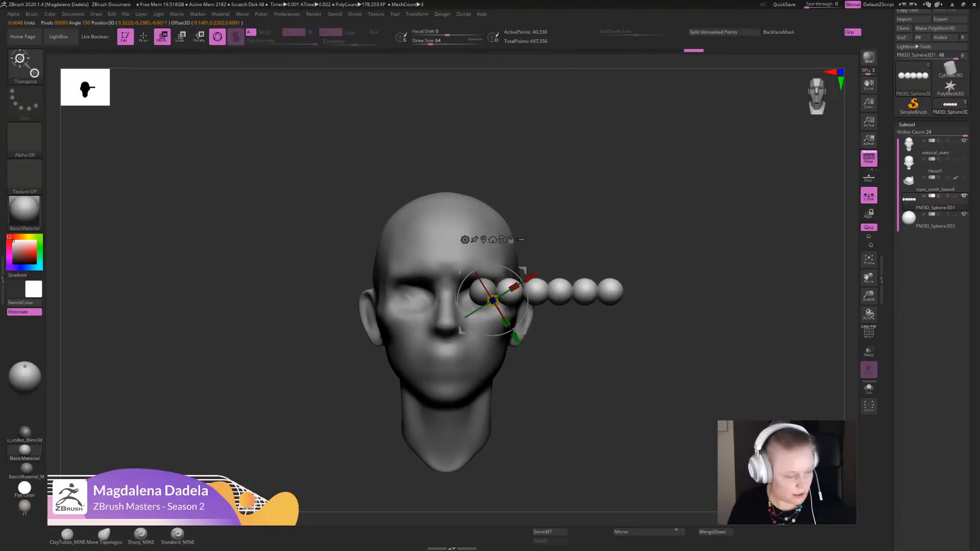
- Delete the subtool holding the row of leftover measuring spheres, keeping only the eyeball sphere
key("q")
mouse_move(804, 271)
right_mouse_down("ctrl")
mouse_move(804, 316)
mouse_move(787, 314)
right_mouse_up("ctrl")
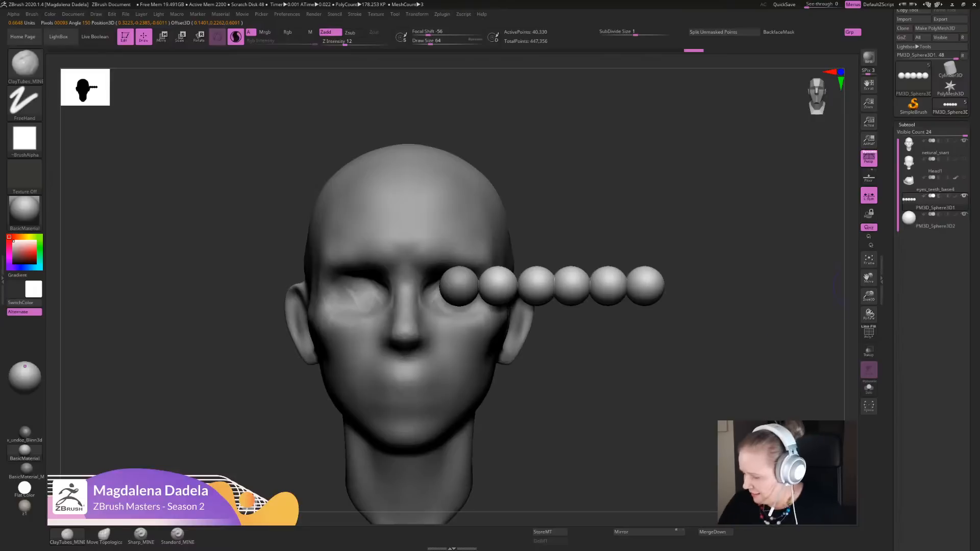
left_click_drag(973, 326, 974, 175)
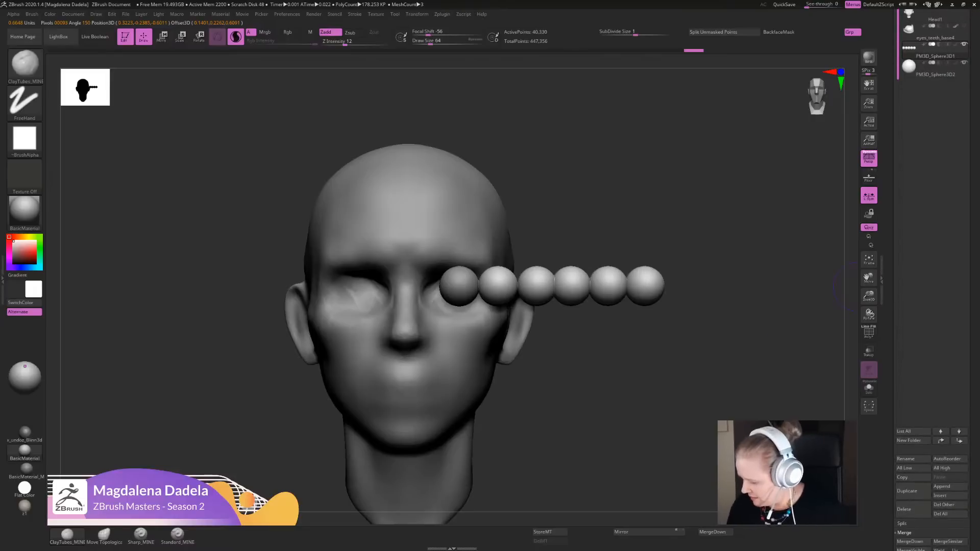
left_click_drag(973, 490, 973, 395)
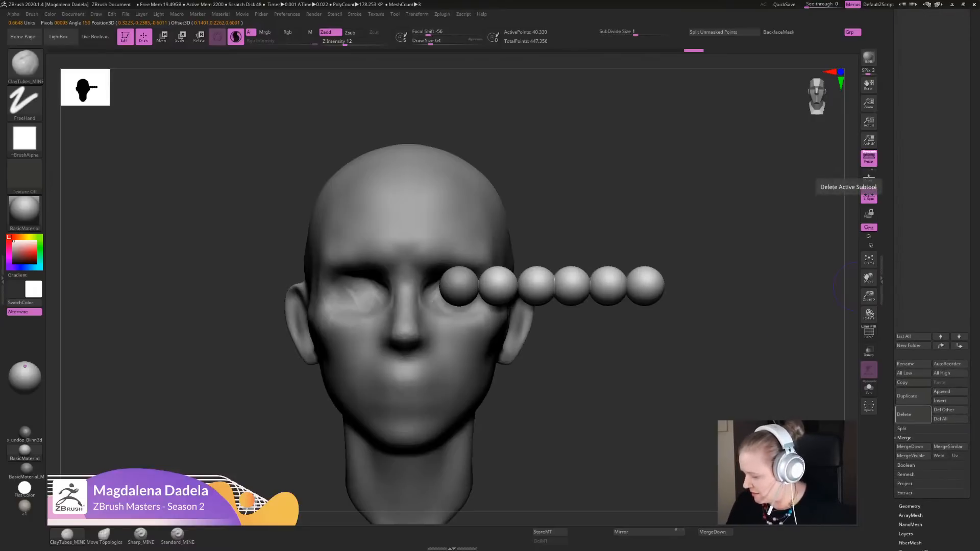
left_click(912, 415)
key("Return")
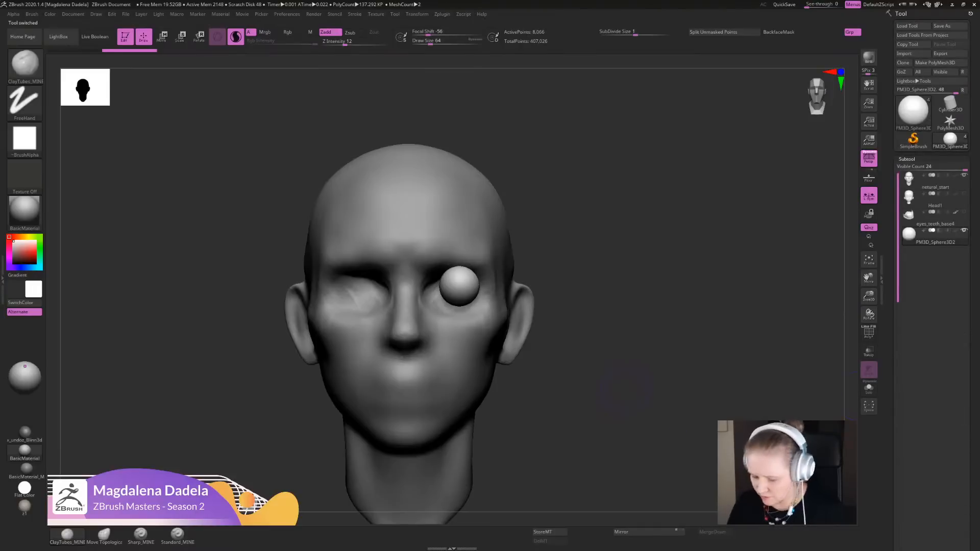
- Isolate the eyeball sphere and mask all of it except a circular iris area around the front pole
key("f")
left_click(868, 387)
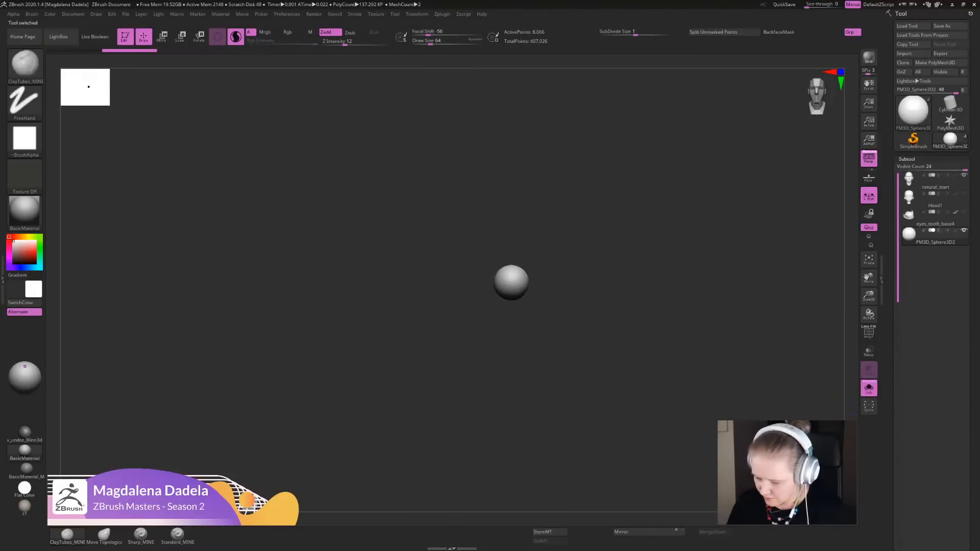
key("f")
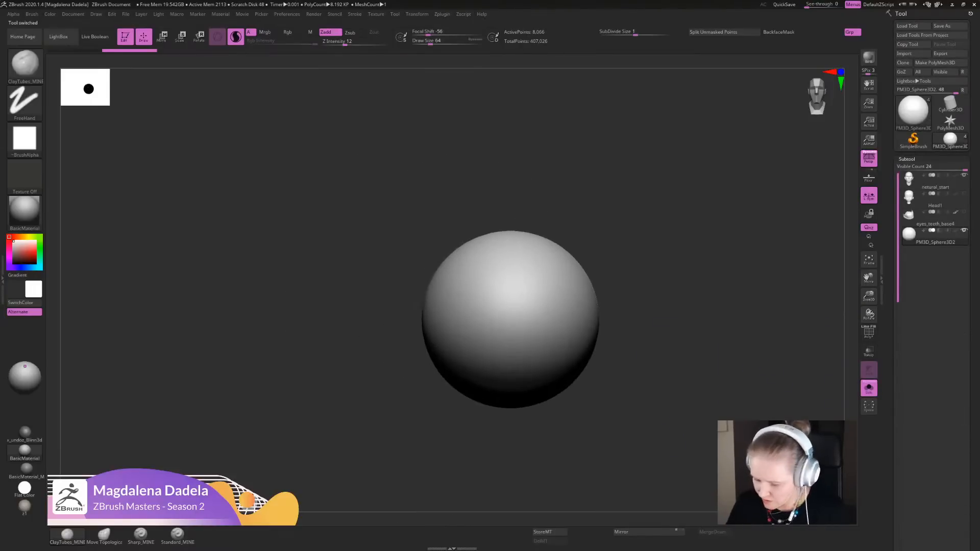
left_click(496, 311, "ctrl")
mouse_move(496, 312)
left_mouse_down("ctrl")
mouse_move(512, 315)
mouse_move(495, 328)
left_mouse_up("ctrl")
left_click_drag(633, 332, 632, 286, "alt")
left_click_drag(659, 377, 567, 405)
left_click(567, 406, "ctrl")
left_click_drag(510, 370, 576, 393, "alt")
- Center the transform gizmo on the eyeball's unmasked front disc and reset its orientation to the world axes
key("w")
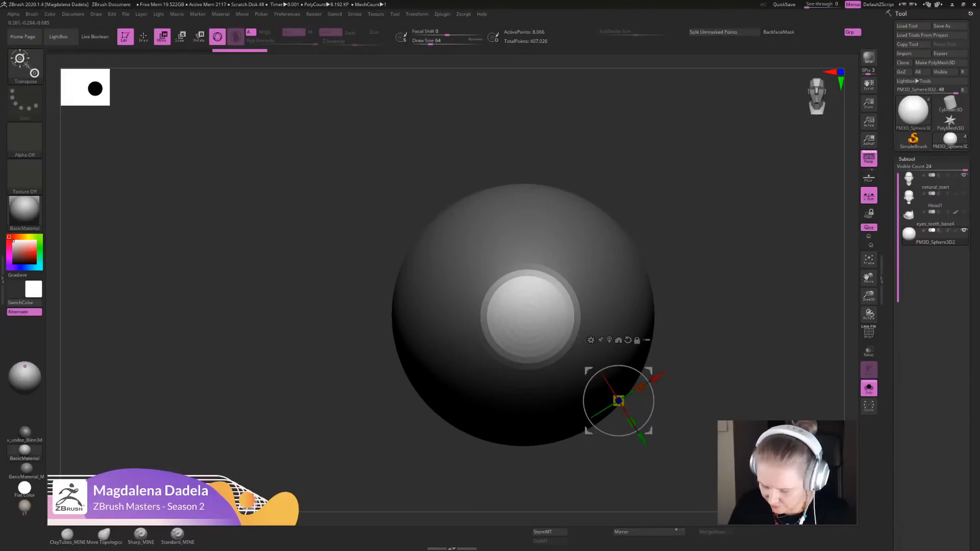
left_click(527, 317, "alt")
left_click_drag(644, 382, 639, 321, "alt")
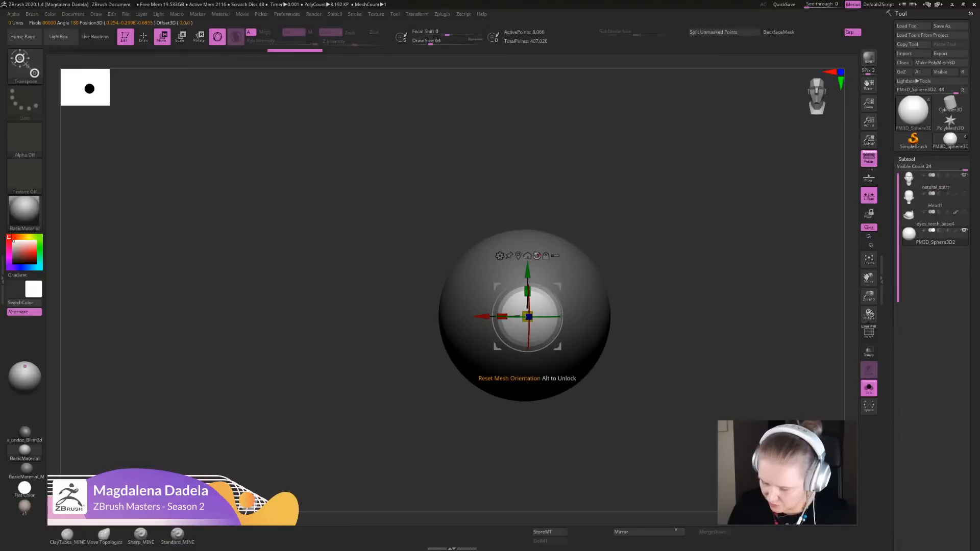
left_click(537, 256)
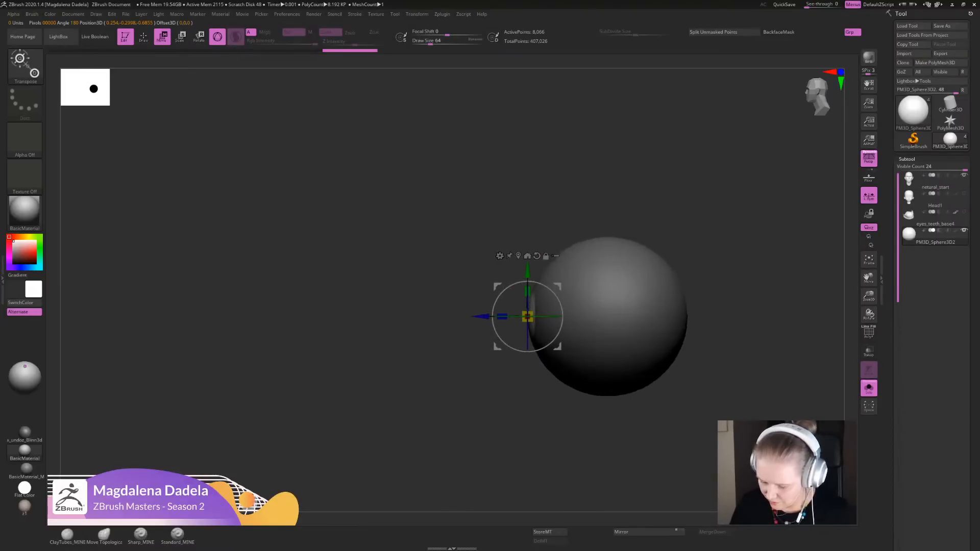
left_click_drag(449, 387, 554, 398, "shift")
left_click_drag(633, 357, 633, 411, "alt")
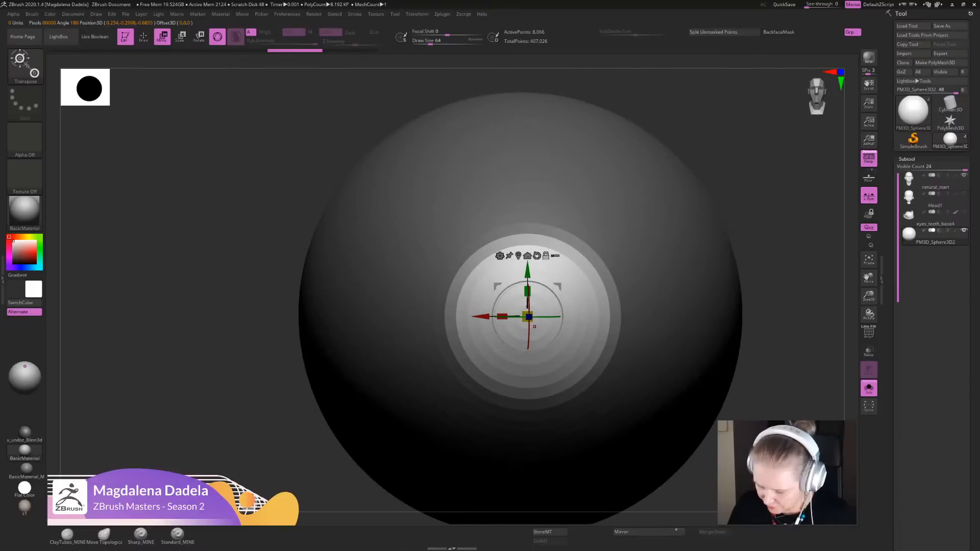
left_click(534, 326)
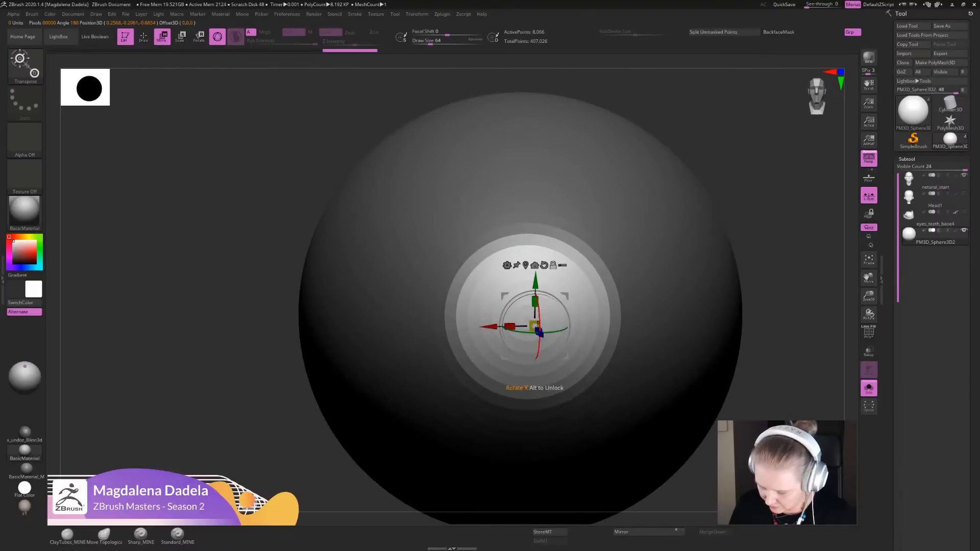
left_click(526, 316)
- Pull the unmasked disc slightly forward from the eyeball's front to raise the cornea
left_click_drag(398, 357, 357, 403, "shift")
left_click_drag(481, 315, 470, 315)
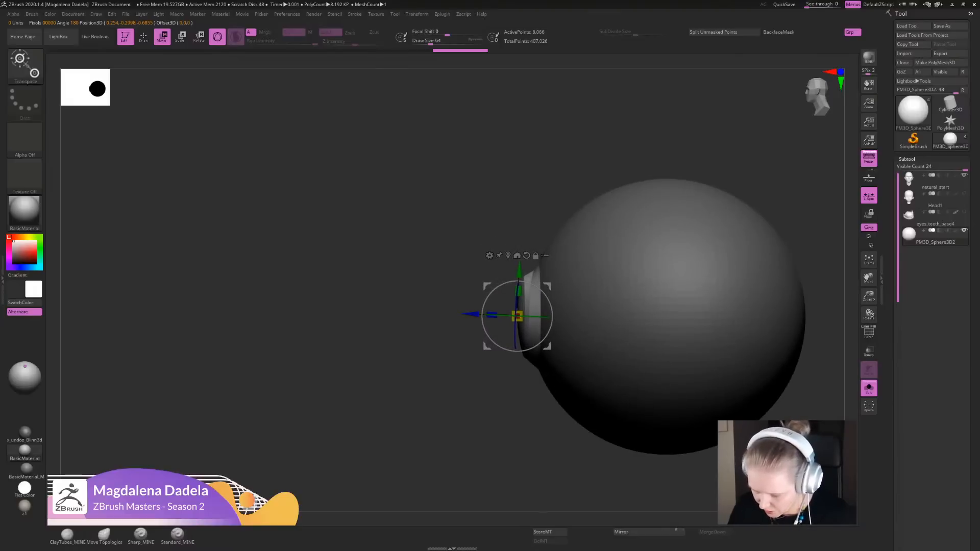
mouse_move(357, 403)
left_mouse_down("alt")
mouse_move(357, 357)
mouse_move(439, 357)
left_mouse_up("alt")
- Smooth the raised disc into a rounded cornea dome and show the head around the eyeball again
key("q")
left_click_drag(408, 409, 409, 429, "alt")
key("shift")
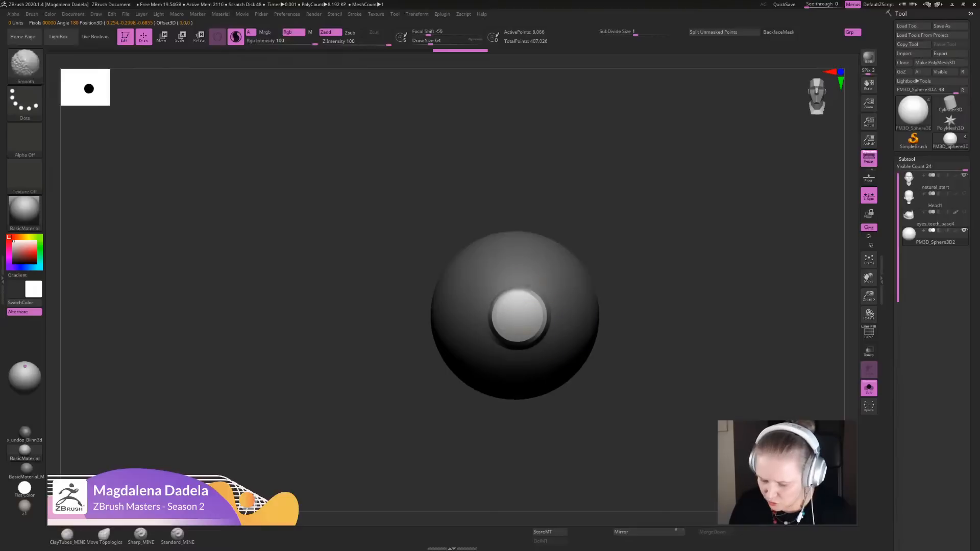
mouse_move(714, 332)
left_mouse_down("alt")
mouse_move(715, 388)
mouse_move(706, 335)
left_mouse_up("alt")
left_click(868, 388)
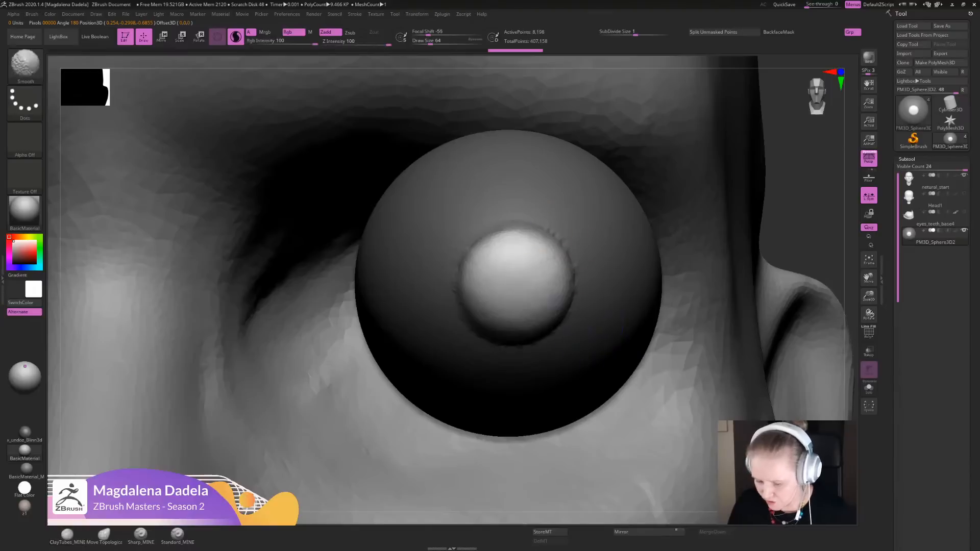
- Move the eyeball closer to the nose and set it back into the eye socket
key("f")
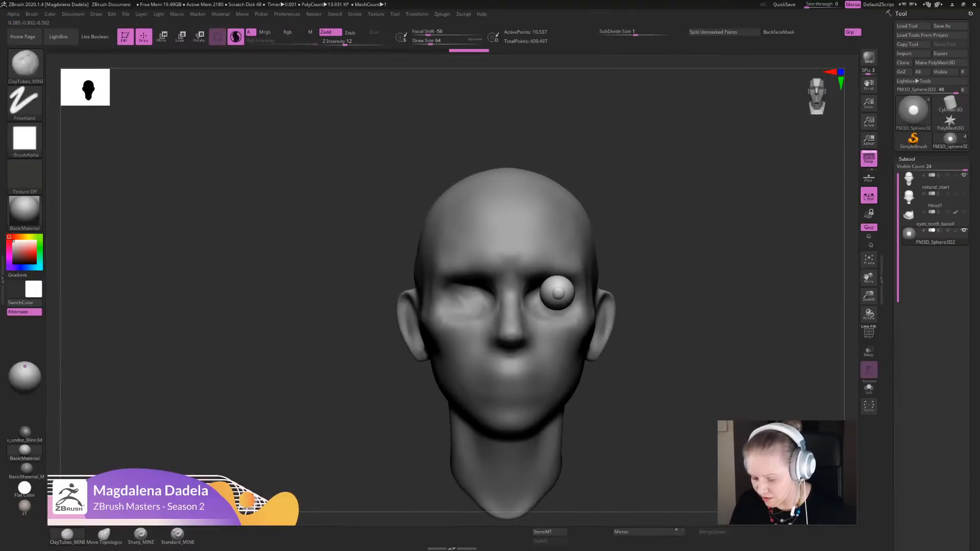
left_click_drag(699, 332, 649, 307, "alt")
key("e")
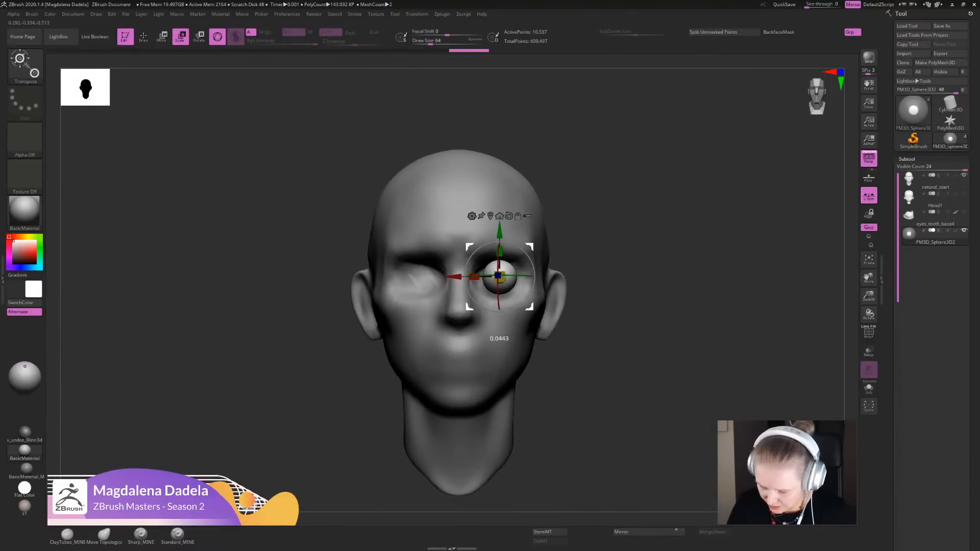
left_click_drag(664, 352, 566, 352, "shift")
left_click_drag(452, 275, 458, 275)
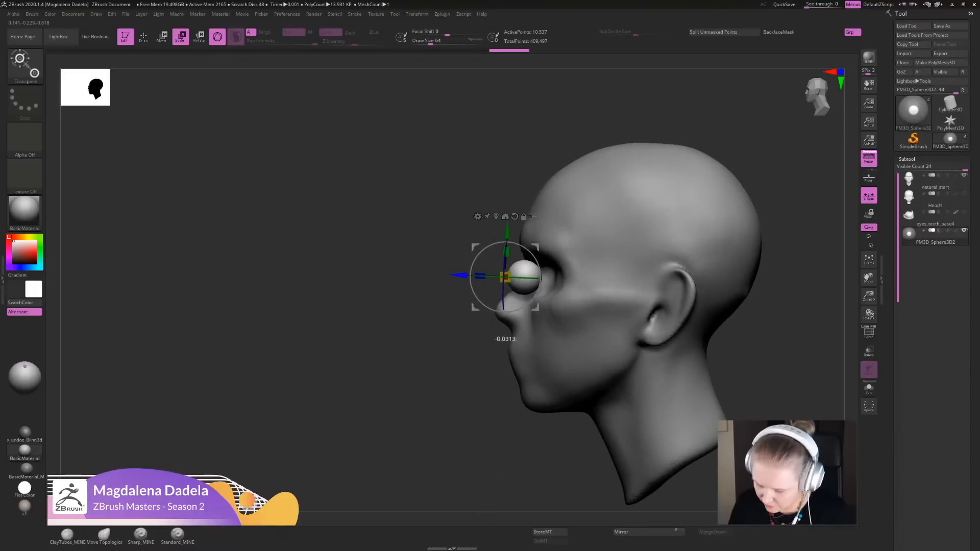
key("q")
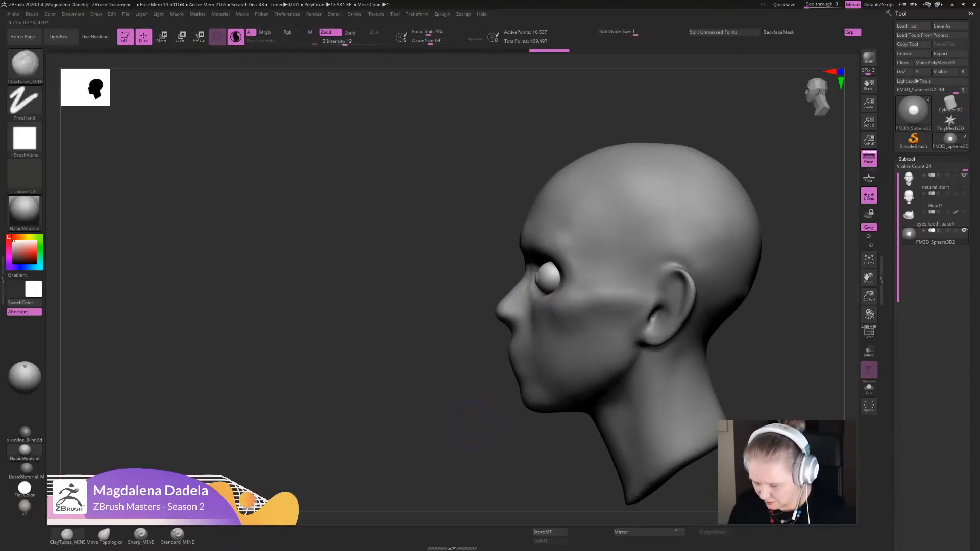
left_click_drag(449, 352, 457, 433)
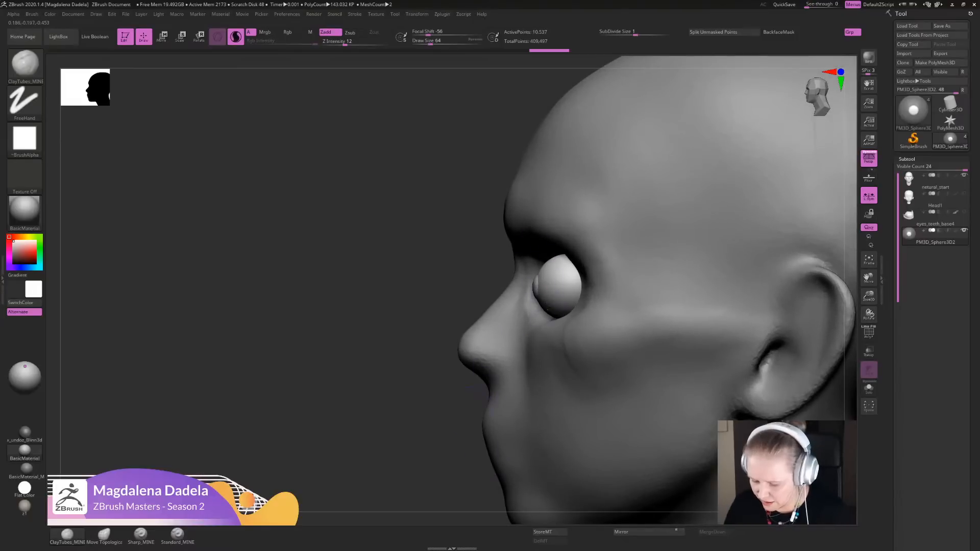
- Refine the eyeball's placement inside the socket from the side and front of the head
right_click_drag(547, 309, 513, 287, "alt")
key("w")
left_click_drag(532, 240, 528, 233)
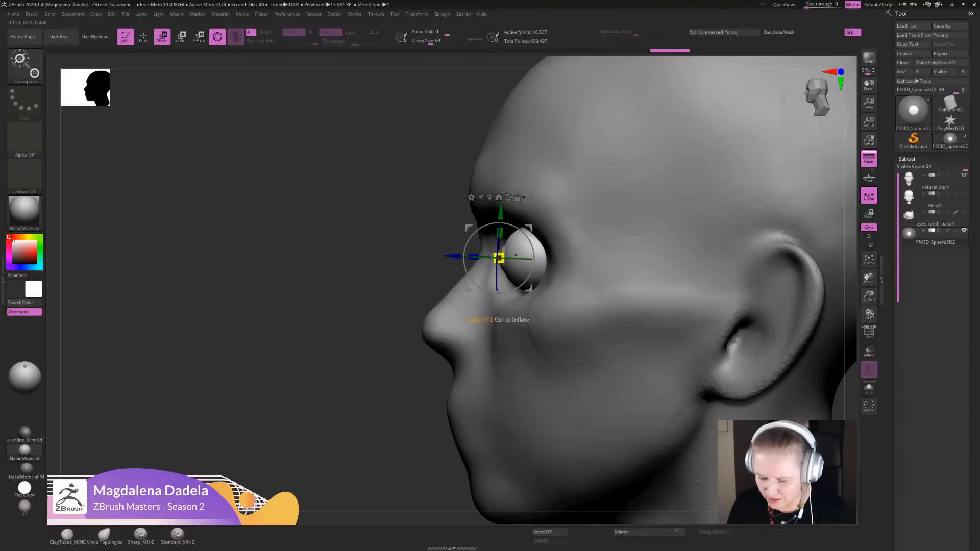
right_click_drag(515, 268, 532, 298, "ctrl")
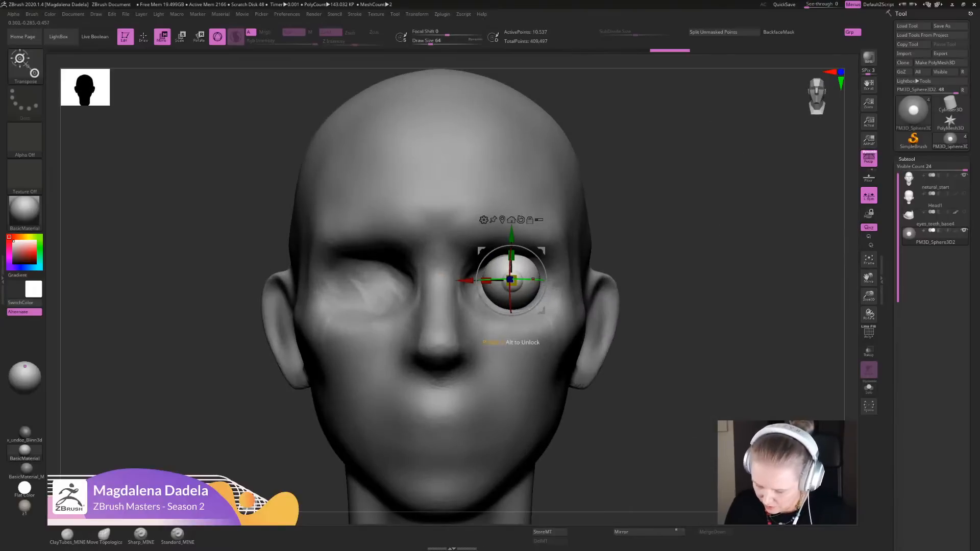
left_click_drag(531, 280, 534, 265)
right_click_drag(521, 267, 526, 217, "alt")
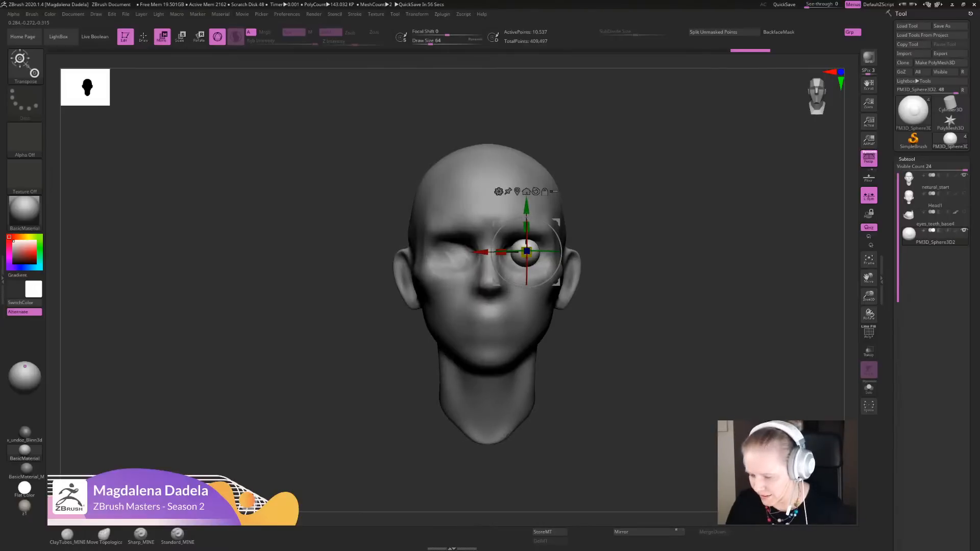
right_click_drag(526, 218, 535, 247, "ctrl")
key("q")
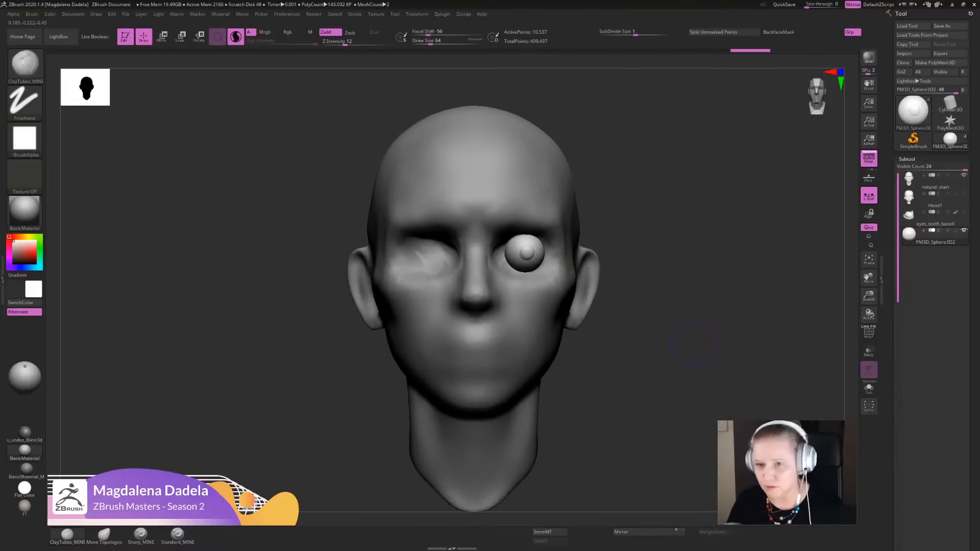
- Make a slight final adjustment to the single eyeball's fit against the face, seen from the front
right_click_drag(694, 341, 697, 367, "ctrl")
key("e")
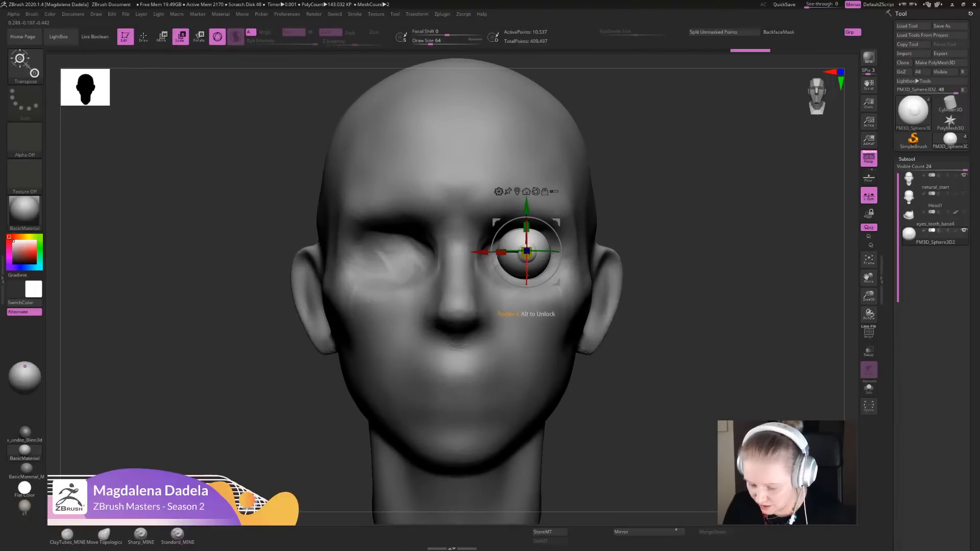
left_click_drag(527, 275, 526, 277)
key("q")
right_click_drag(697, 368, 695, 337, "ctrl")
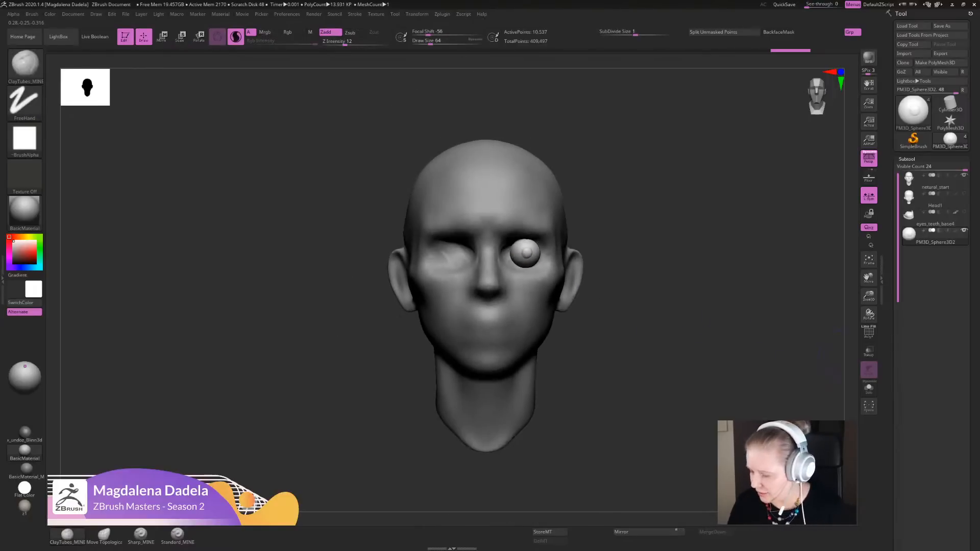
- Duplicate the eyeball subtool and mirror the copy into the opposite eye socket
mouse_move(932, 337)
left_mouse_down()
mouse_move(890, 122)
mouse_move(890, 197)
left_mouse_up()
left_click(907, 208)
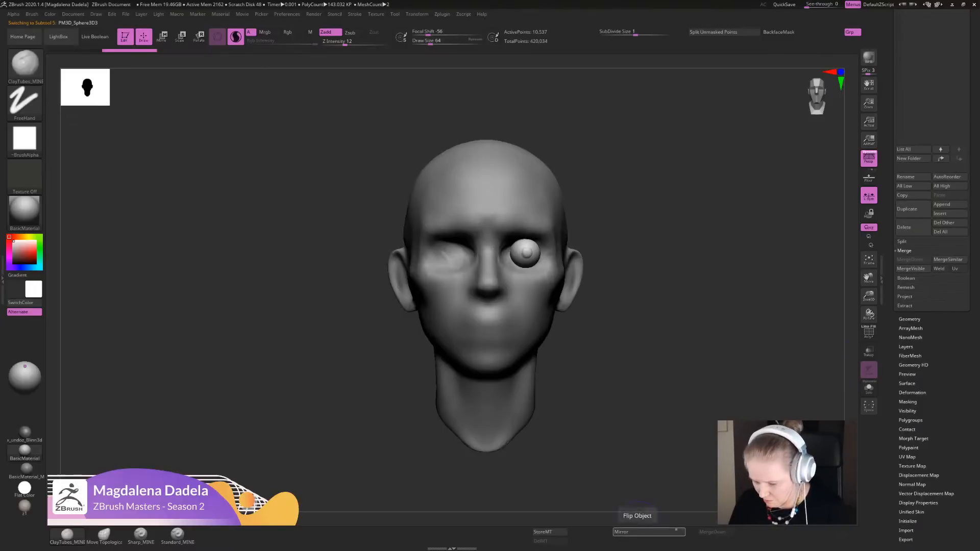
left_click(644, 532)
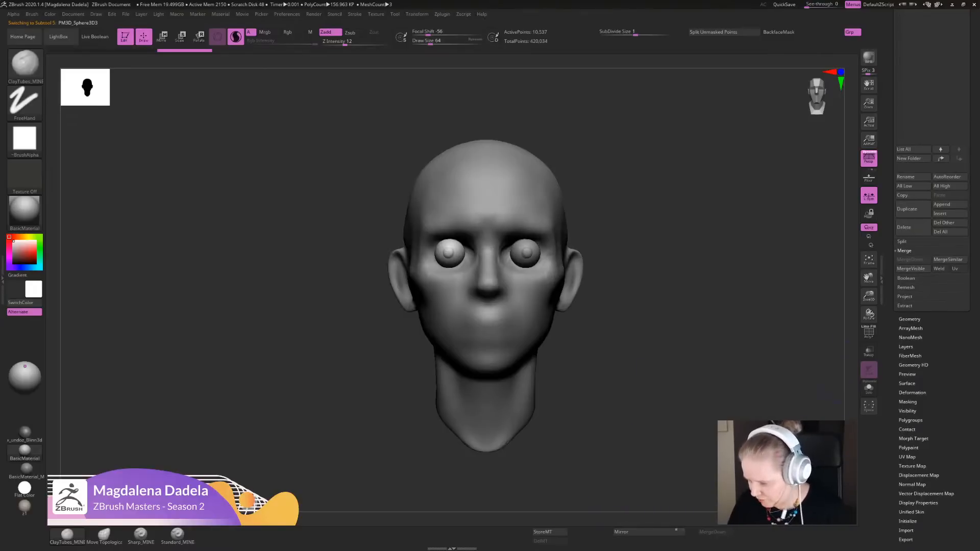
- Merge the original eyeball down with its mirrored copy so both eyes form one subtool
left_click_drag(890, 169, 890, 111)
left_click(934, 207)
left_click(909, 389)
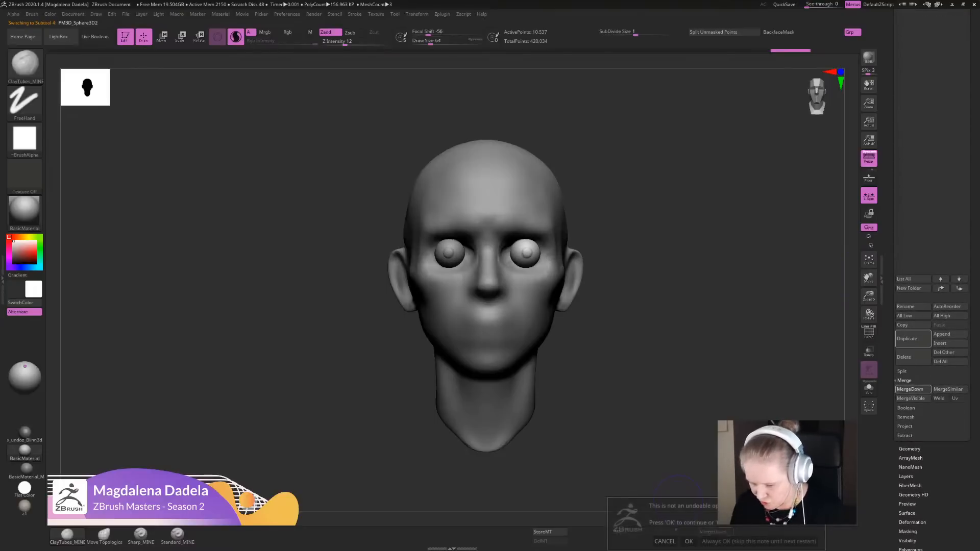
left_click(688, 541)
left_click_drag(653, 326, 645, 353, "alt")
left_click_drag(890, 245, 891, 530)
mouse_move(653, 327)
left_mouse_down("alt")
mouse_move(657, 317)
mouse_move(660, 341)
left_mouse_up("alt")
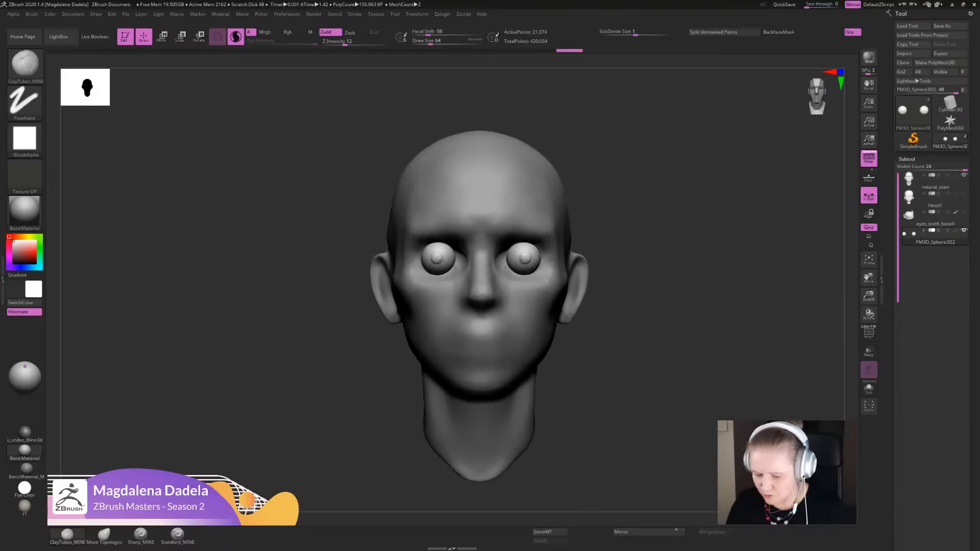
- Reorder the merged eyeballs directly beneath natural_start in the subtool list and select the head
left_click_drag(890, 439, 891, 197)
left_click(940, 383)
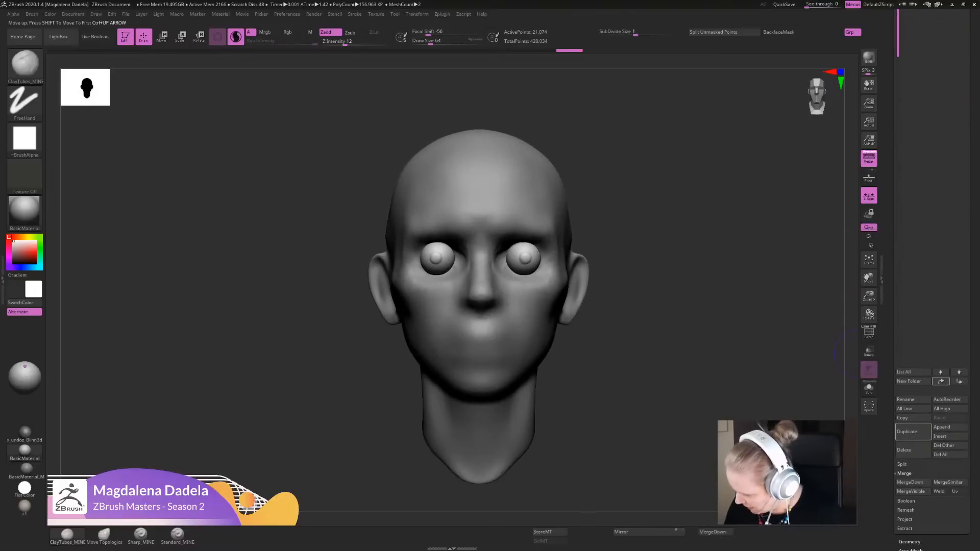
left_click(941, 384)
left_click_drag(891, 410, 891, 538)
left_click_drag(892, 353, 891, 378)
left_click(931, 94)
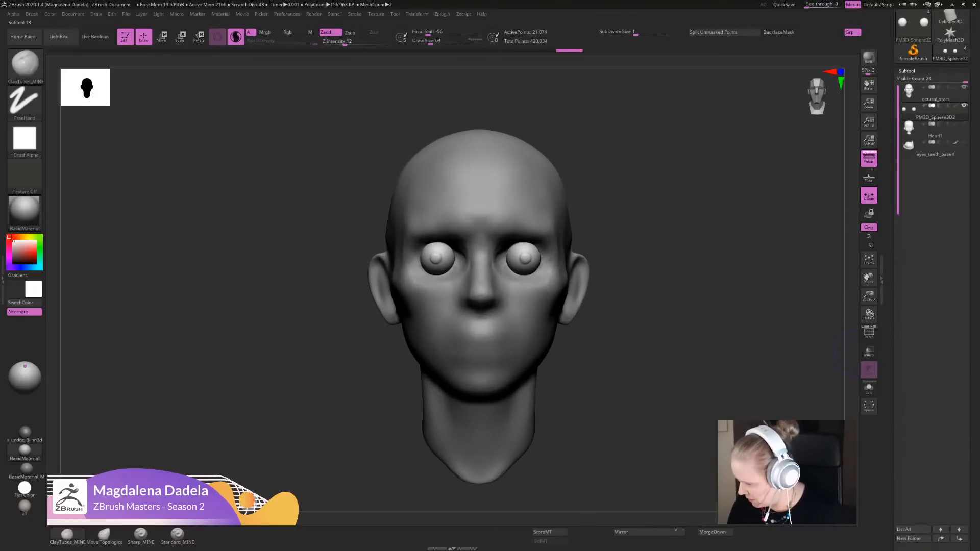
left_click_drag(705, 388, 690, 352, "alt")
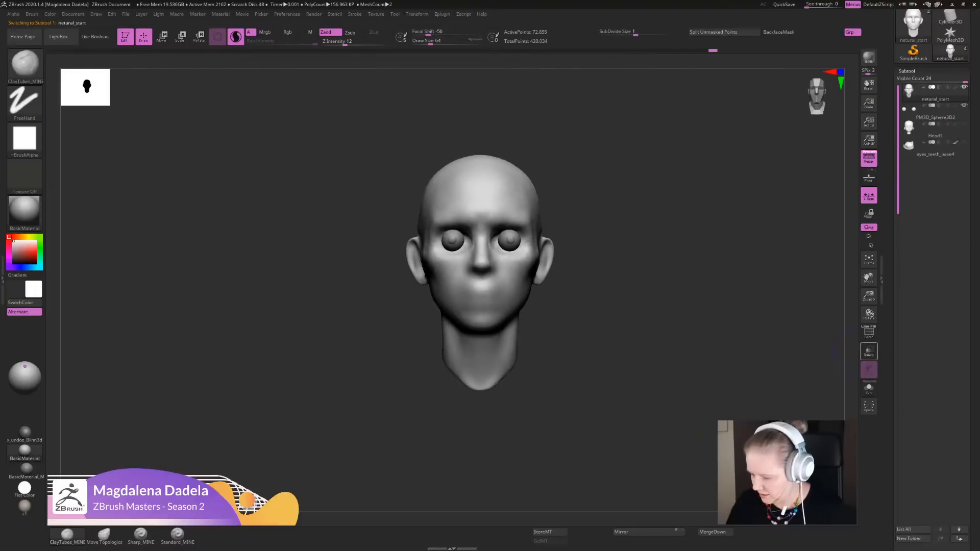
left_click_drag(891, 327, 891, 307)
left_click_drag(691, 352, 690, 390, "alt")
- Reset the gizmo orientation on the eyeballs subtool and nudge both eyes slightly back into the head
left_click(933, 93)
key("w")
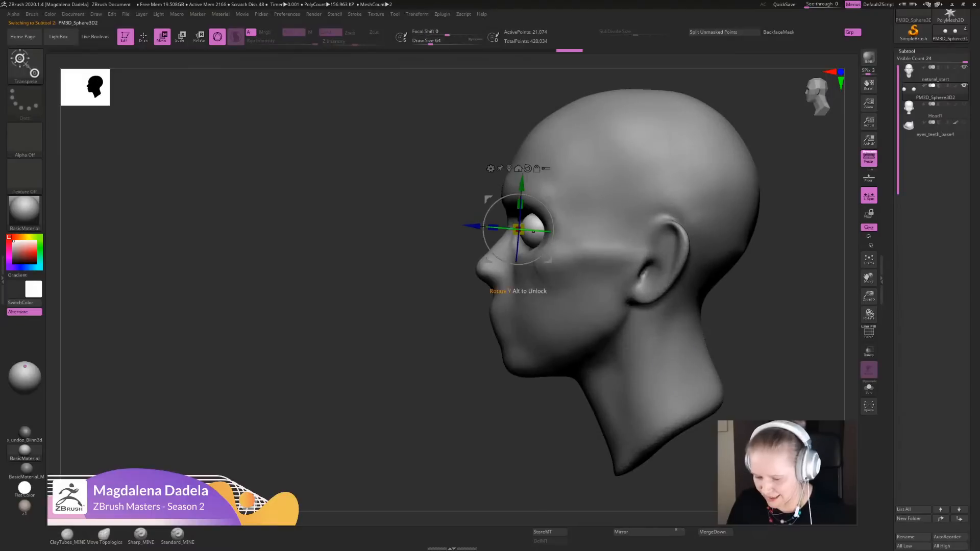
left_click_drag(710, 429, 712, 447, "alt")
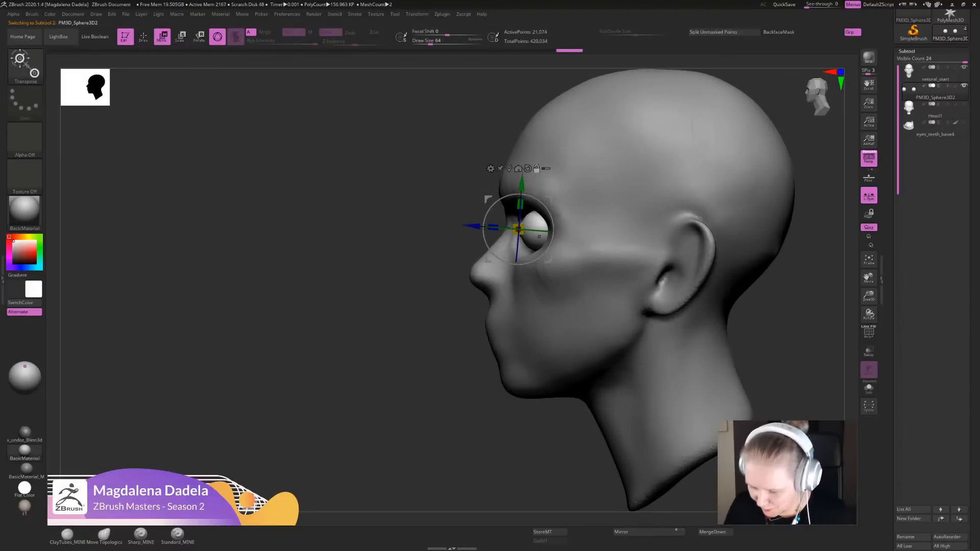
left_click(527, 169, "alt")
left_click_drag(473, 229, 473, 230)
left_click_drag(760, 378, 758, 347, "alt")
left_click_drag(689, 352, 740, 352, "shift")
key("q")
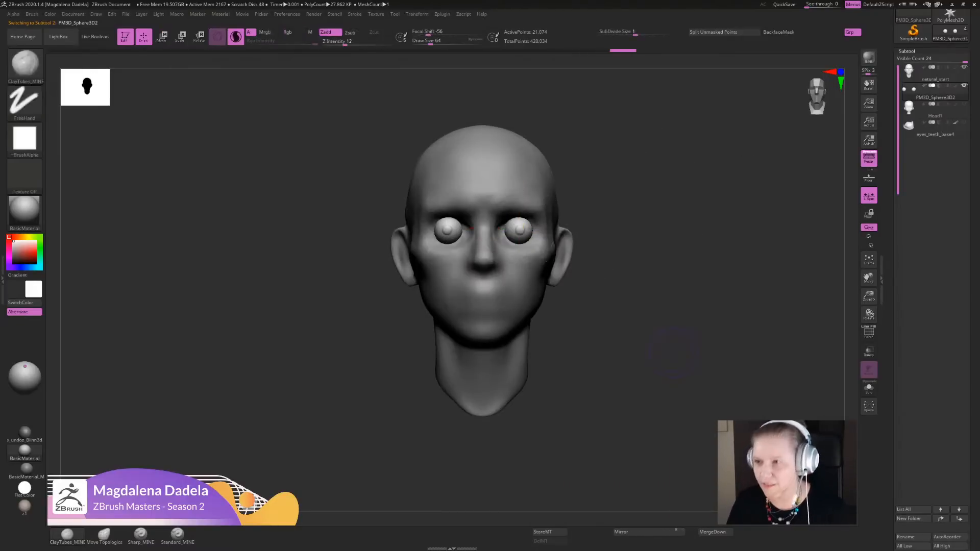
- Move the two eyeballs symmetrically a little closer together across the face
left_click_drag(673, 353, 669, 410, "alt")
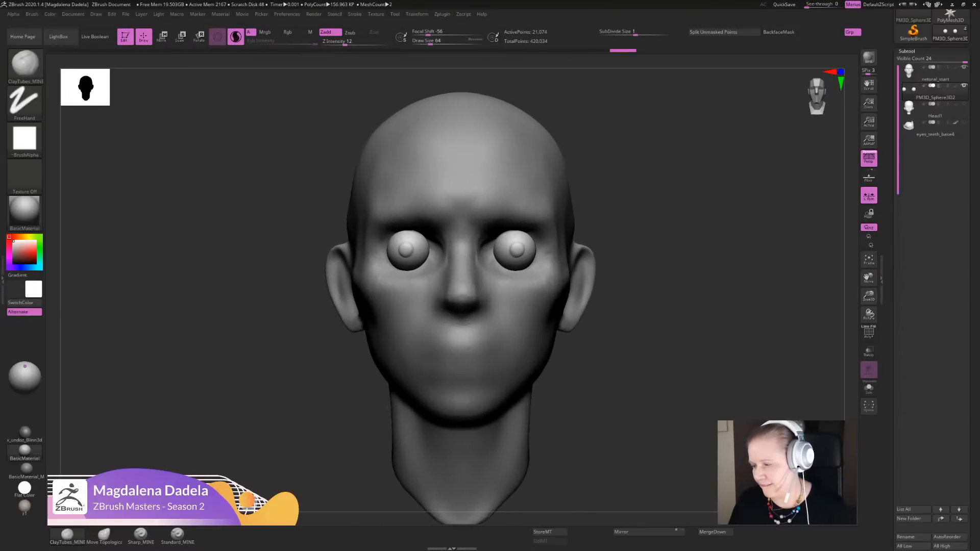
left_click_drag(666, 427, 664, 418, "alt")
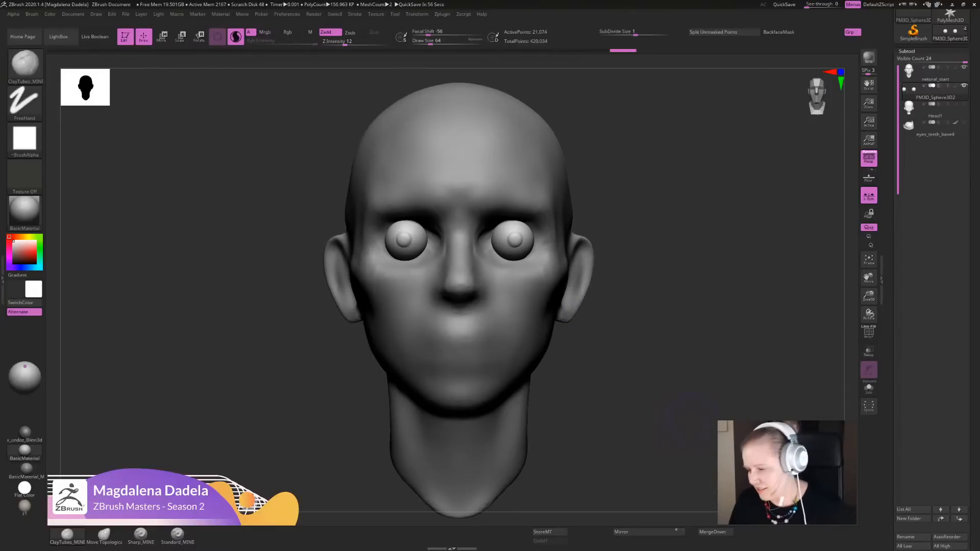
left_click_drag(690, 418, 691, 403, "alt")
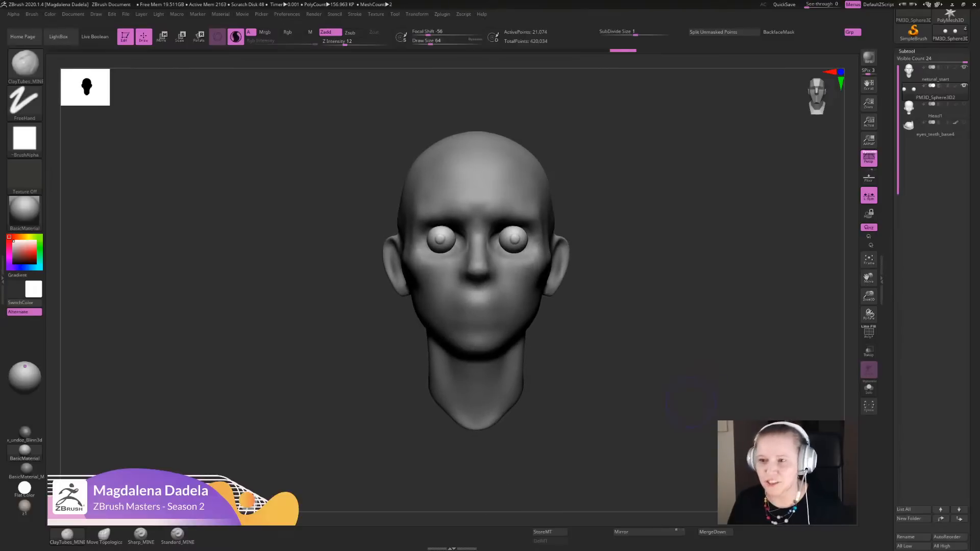
left_click_drag(667, 414, 671, 410, "alt")
key("w")
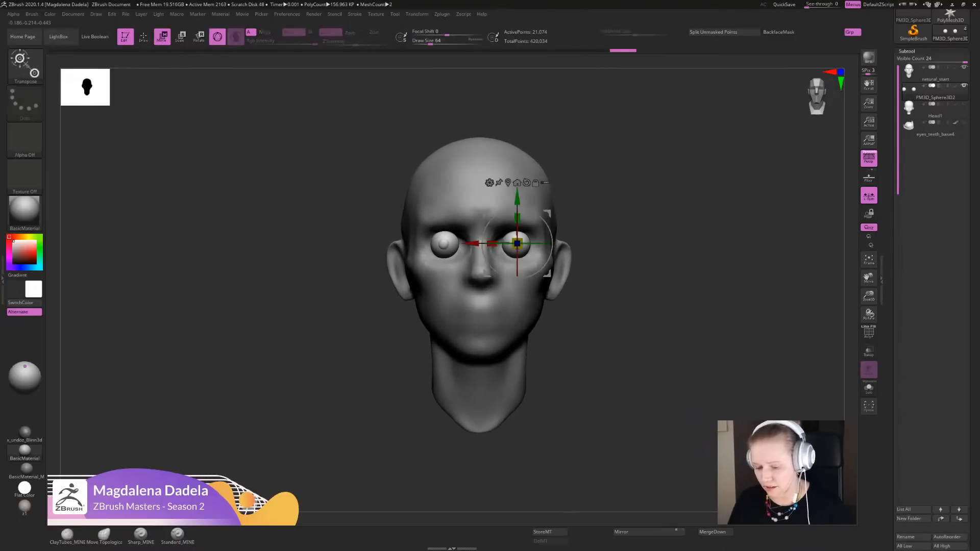
left_click_drag(471, 243, 453, 244)
right_click_drag(452, 245, 452, 301, "ctrl")
key("q")
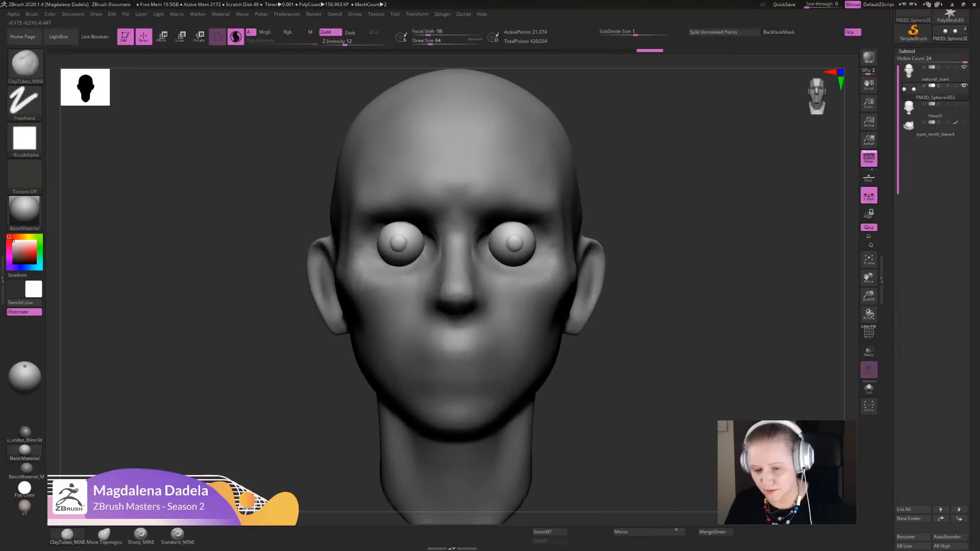
right_click_drag(658, 357, 657, 324, "ctrl")
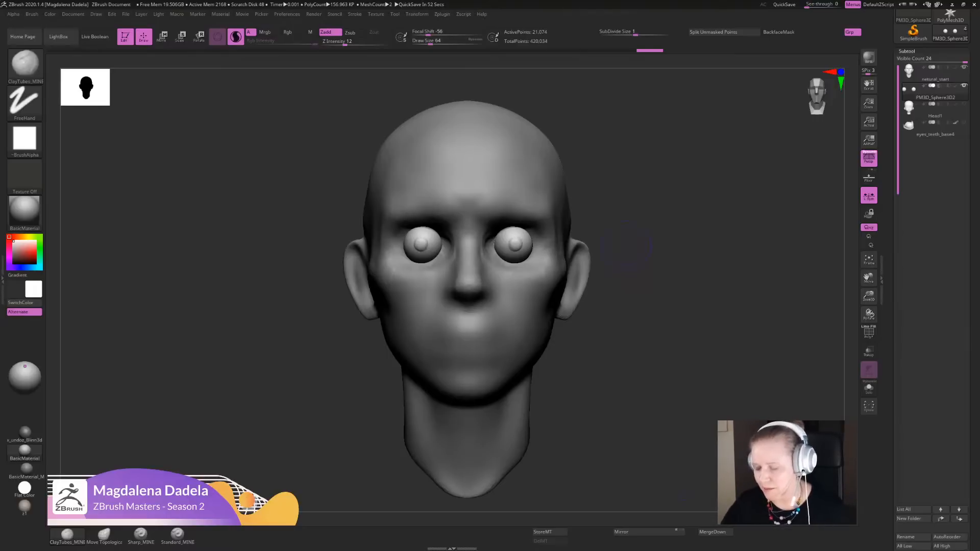
left_click_drag(934, 334, 934, 345)
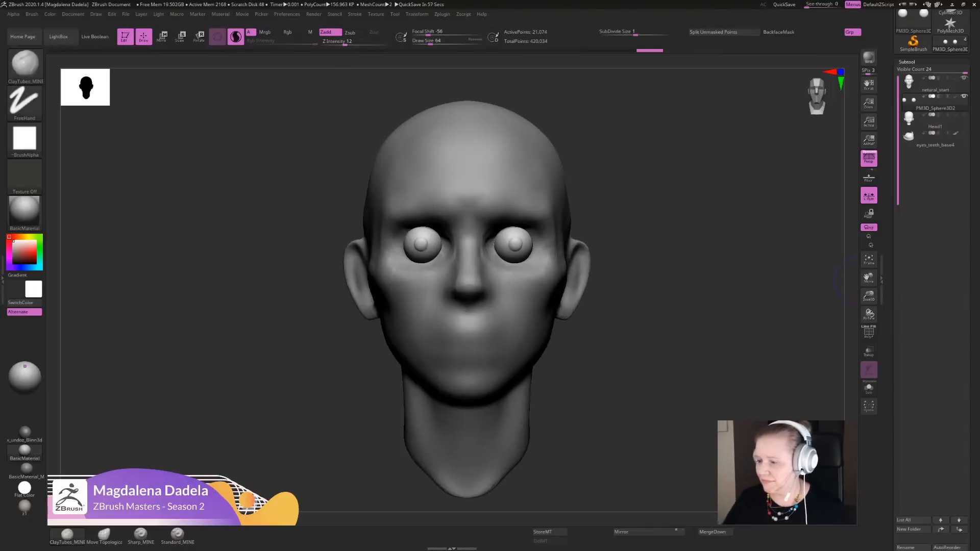
left_click_drag(789, 395, 686, 388)
left_click_drag(757, 357, 753, 364, "alt")
left_click_drag(973, 370, 973, 392)
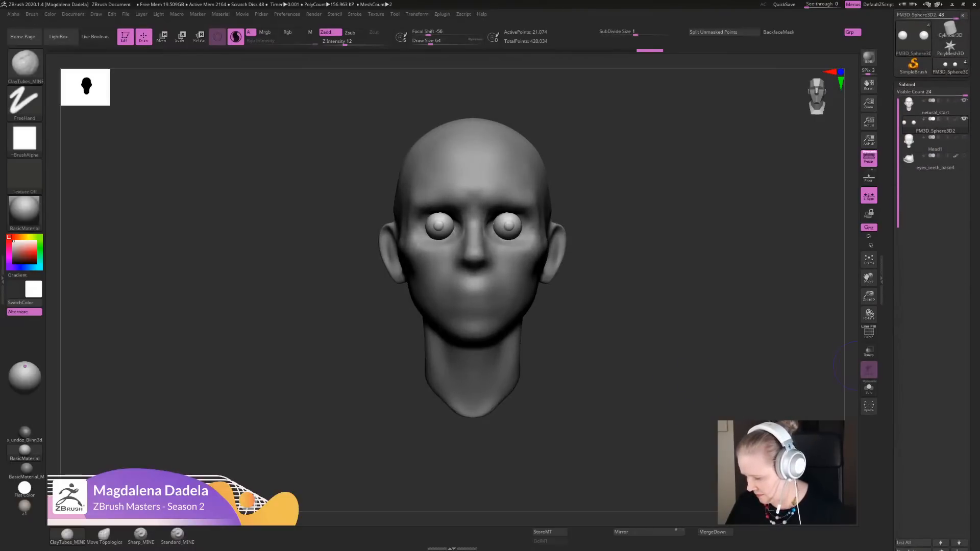
left_click_drag(973, 392, 973, 439)
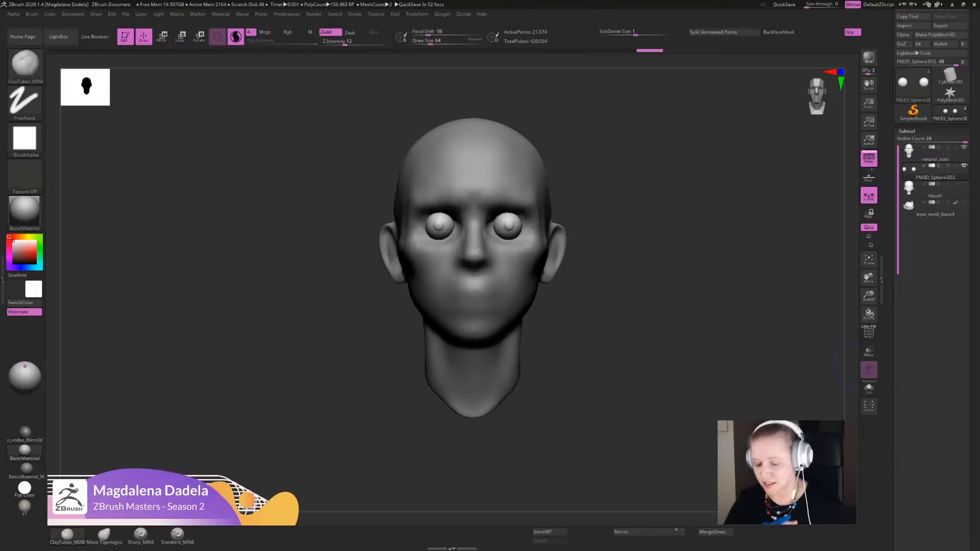
left_click_drag(934, 378, 933, 273)
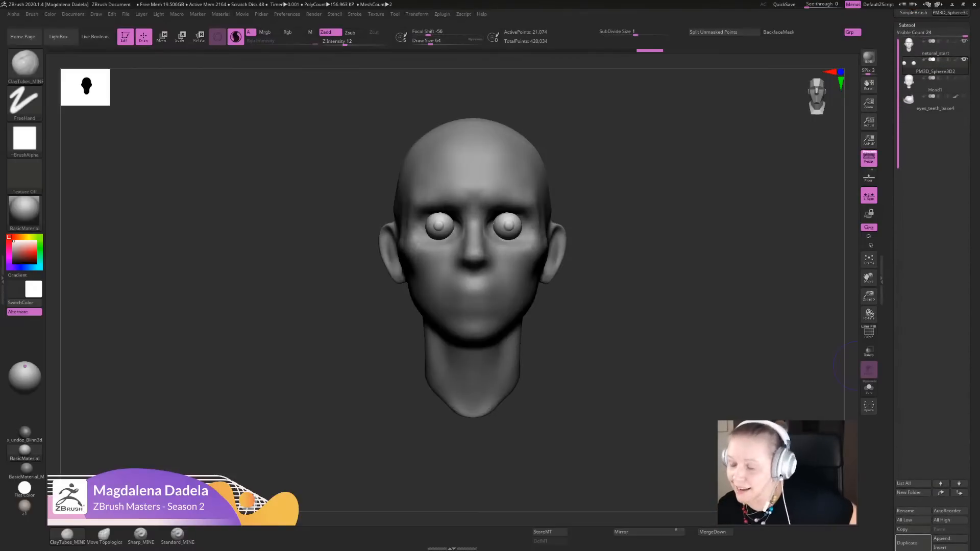
mouse_move(934, 306)
left_mouse_down()
mouse_move(934, 440)
mouse_move(934, 320)
left_mouse_up()
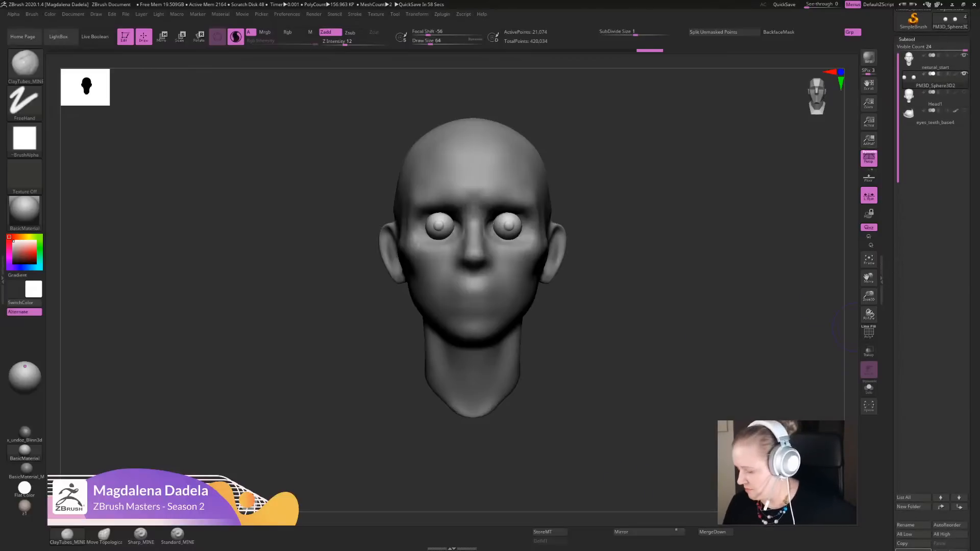
left_click_drag(933, 306, 933, 264)
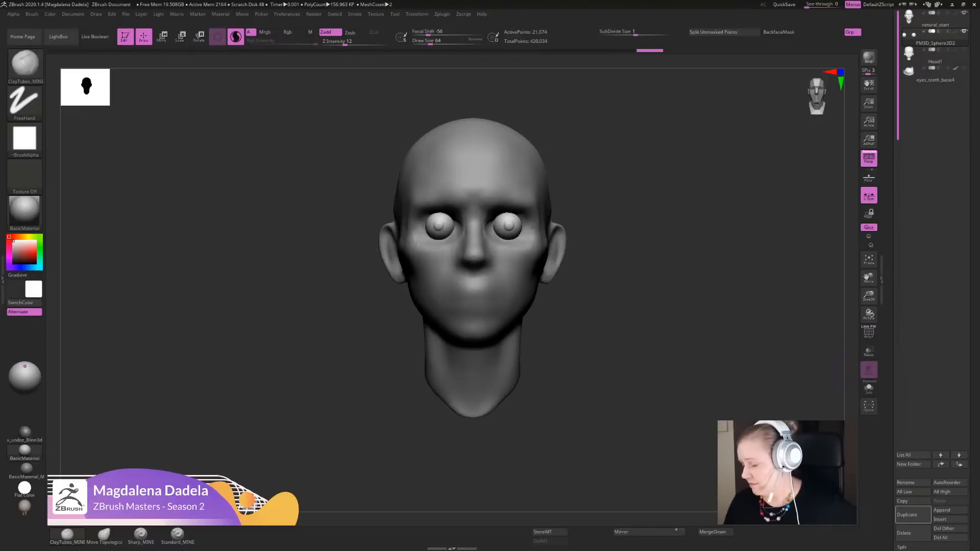
- Make the natural_start head the active subtool
left_click_drag(933, 301, 934, 434)
left_click(495, 357, "alt")
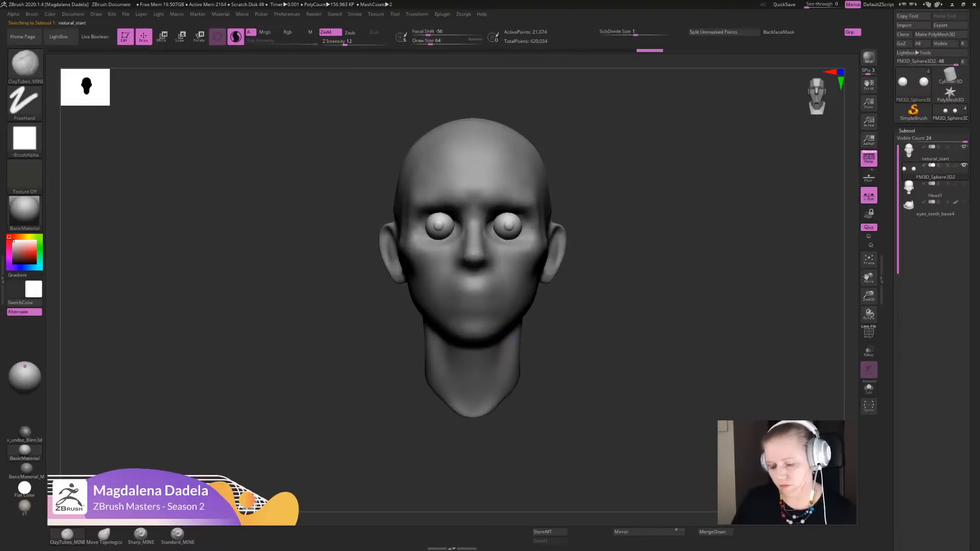
left_click_drag(644, 352, 647, 356)
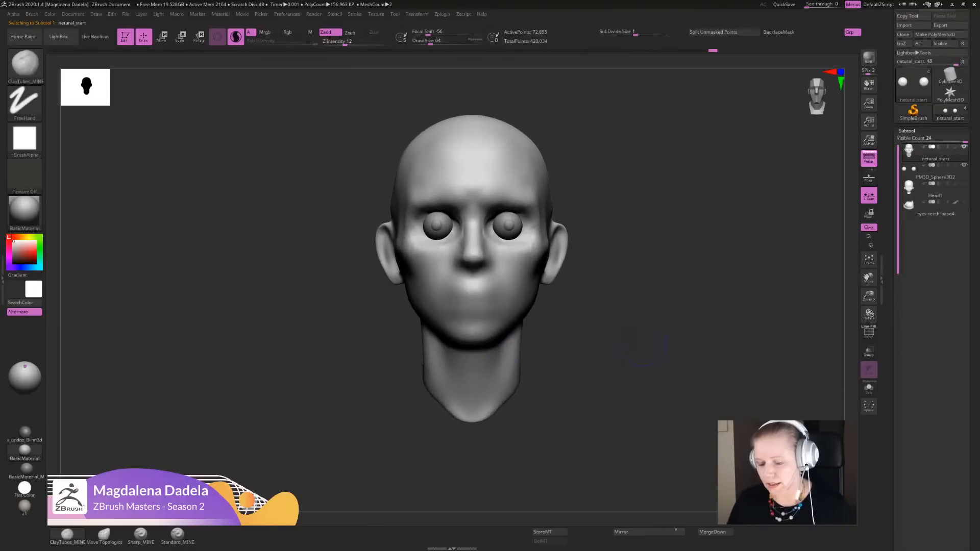
- Examine the size and spacing of the eyeballs on the head from the front, both close up and at a distance
left_click_drag(642, 347, 641, 339)
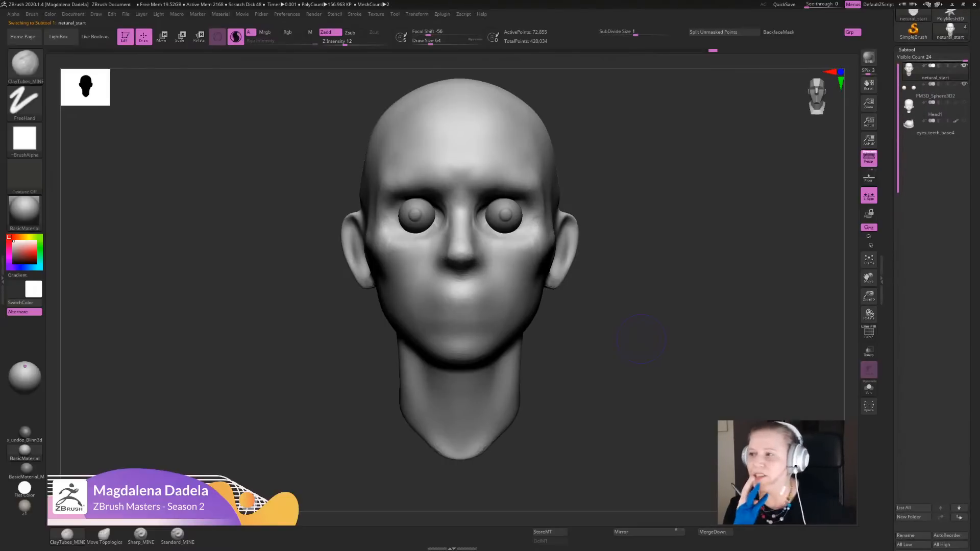
mouse_move(640, 339)
left_mouse_down("alt")
mouse_move(634, 358)
mouse_move(633, 297)
mouse_move(633, 324)
left_mouse_up("alt")
left_click_drag(633, 324, 632, 366, "alt")
left_click_drag(602, 337, 605, 327, "alt")
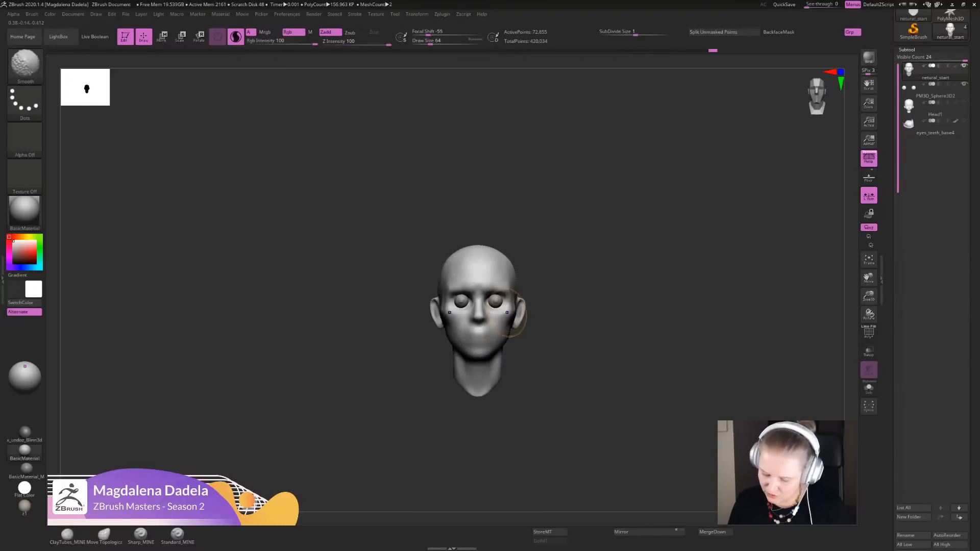
left_click_drag(507, 312, 513, 294, "shift")
left_click_drag(571, 347, 571, 355, "alt")
mouse_move(605, 332)
left_mouse_down("ctrl")
mouse_move(622, 306)
mouse_move(608, 337)
mouse_move(631, 319)
left_mouse_up("ctrl")
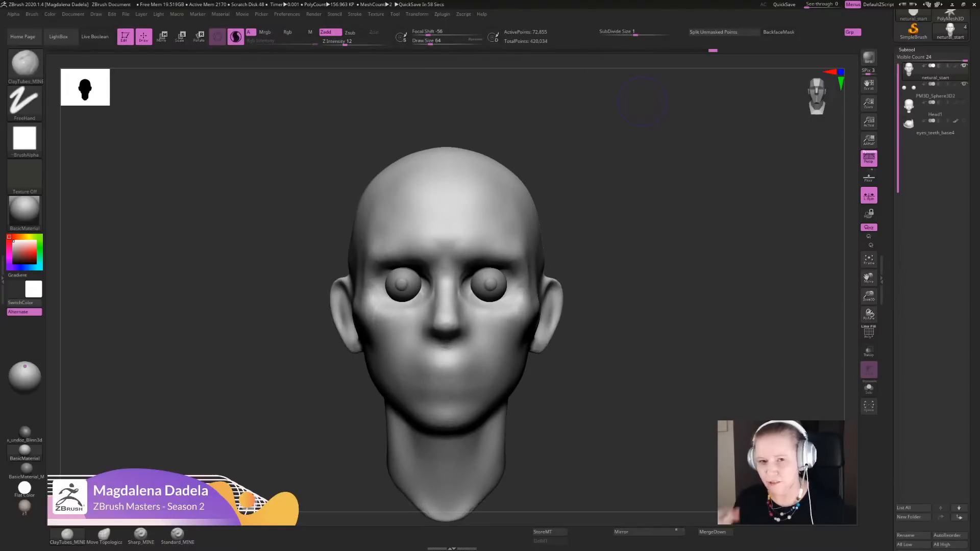
left_click_drag(658, 298, 657, 293, "alt")
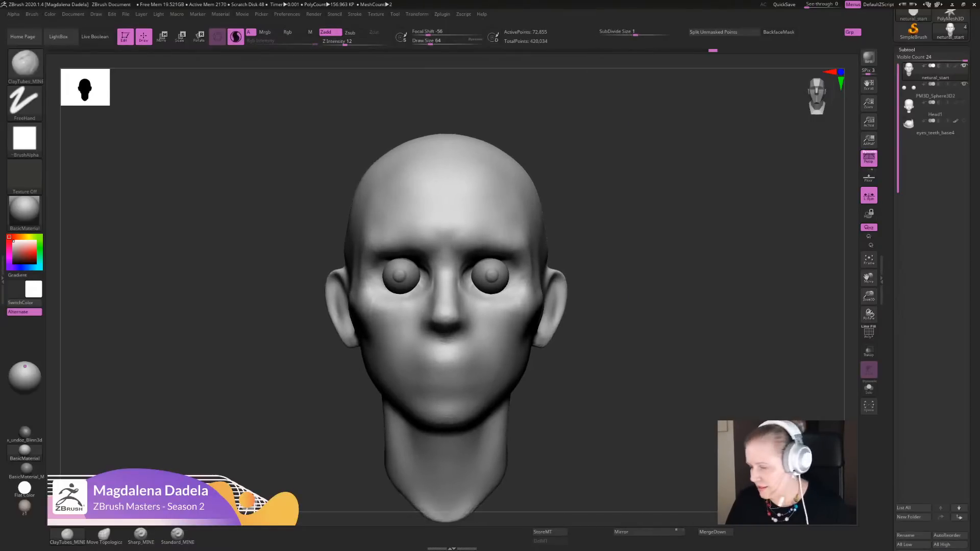
mouse_move(972, 408)
left_mouse_down()
mouse_move(972, 237)
mouse_move(972, 396)
left_mouse_up()
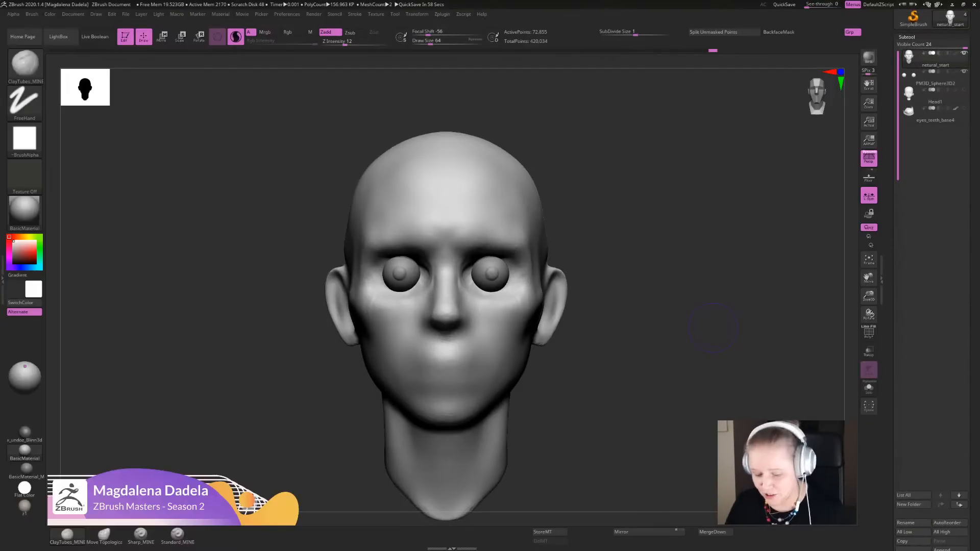
left_click_drag(609, 392, 626, 356, "alt")
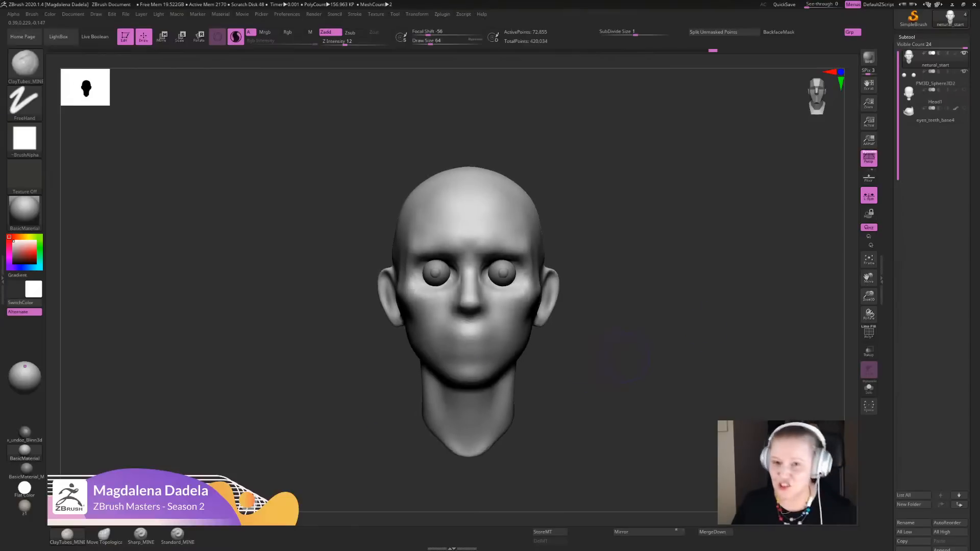
- Select the eyeballs subtool and, in profile, nudge both eyes very slightly back into the head
left_click(934, 78)
left_click_drag(659, 317, 536, 323)
left_click_drag(602, 347, 593, 390, "alt")
key("w")
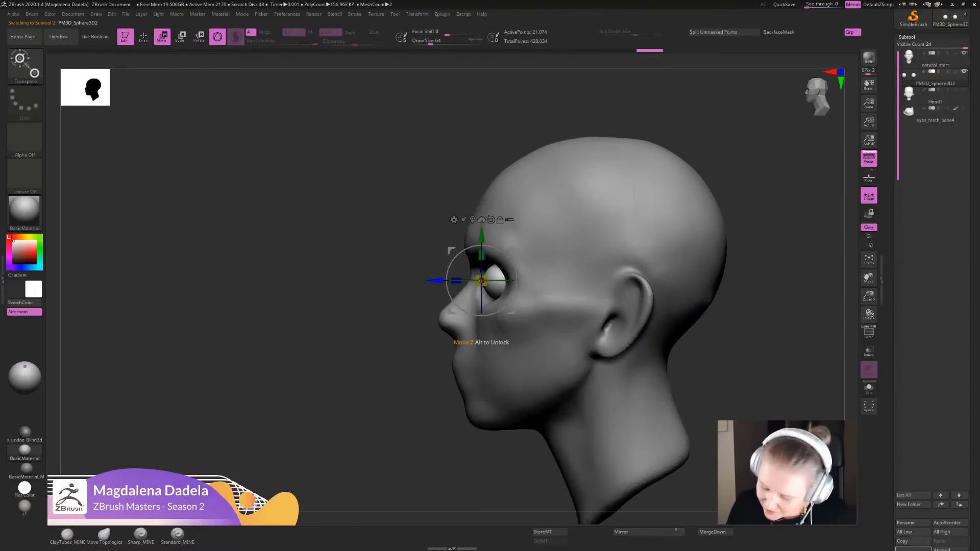
left_click_drag(436, 280, 437, 280)
key("q")
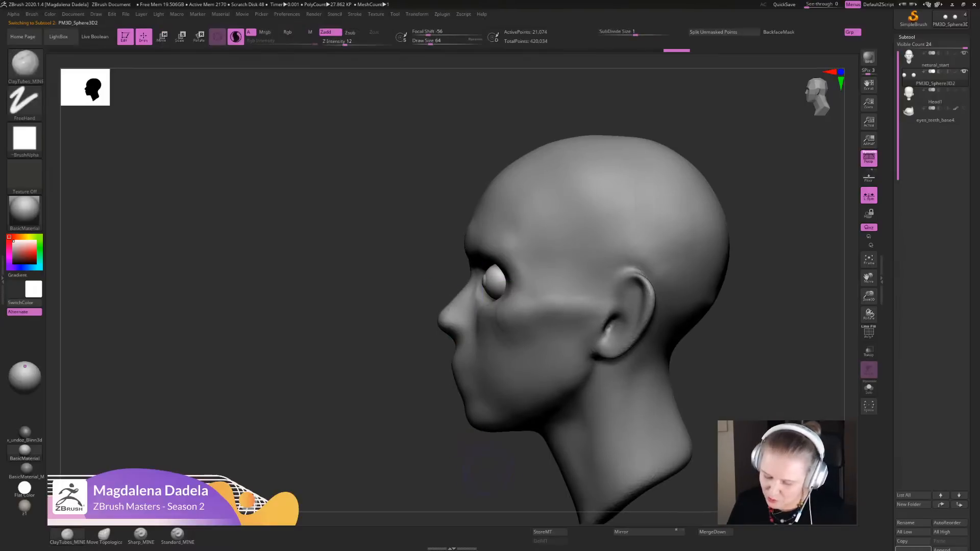
mouse_move(488, 502)
left_mouse_down("alt")
mouse_move(486, 472)
mouse_move(633, 340)
left_mouse_up("alt")
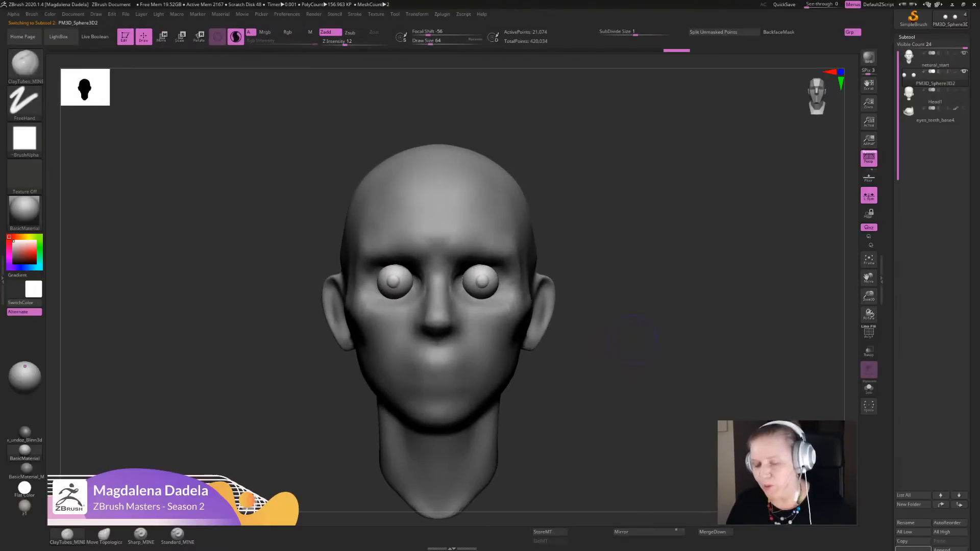
left_click_drag(642, 444, 655, 427, "alt")
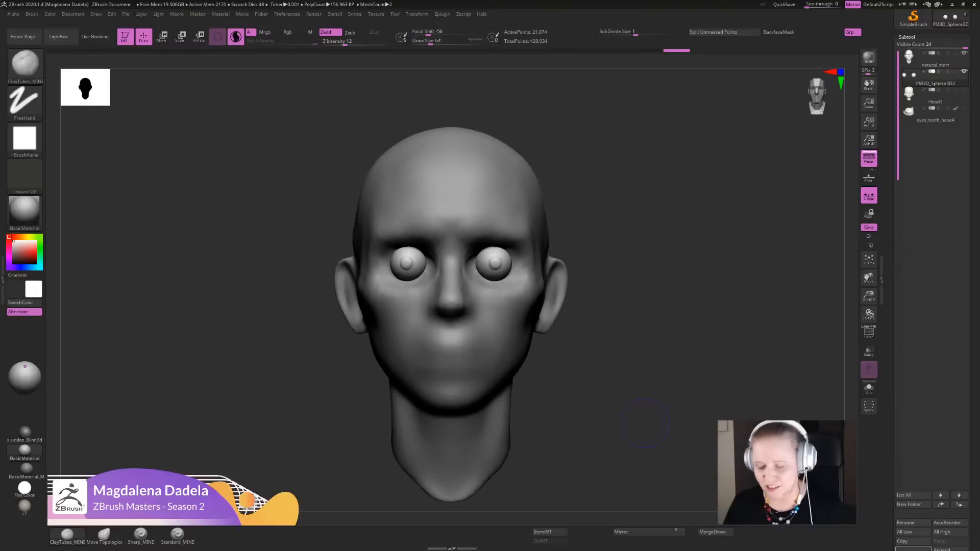
- Reactivate the natural_start head subtool and review the whole face from the front
left_click_drag(935, 153, 934, 158)
left_click(934, 63)
left_click_drag(620, 408, 623, 397, "alt")
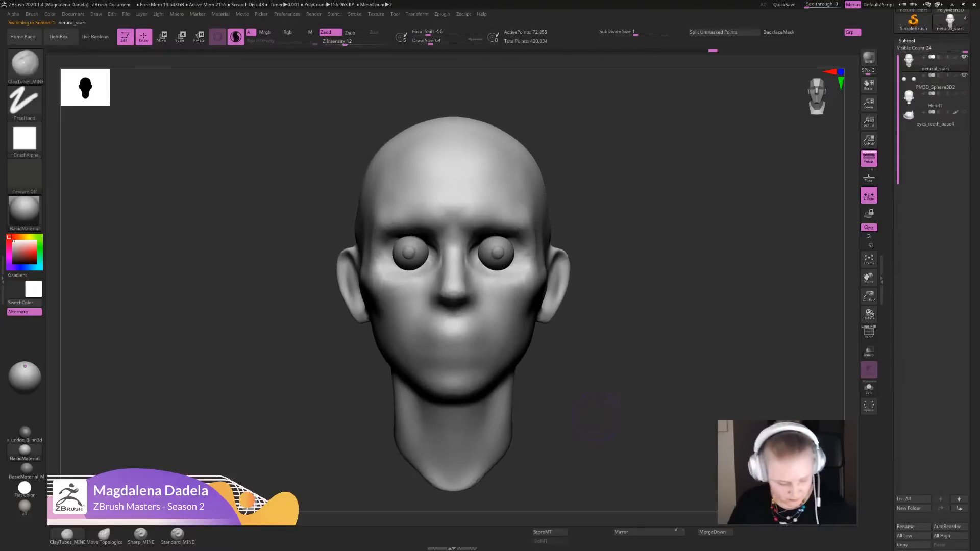
left_click_drag(644, 299, 620, 305, "alt")
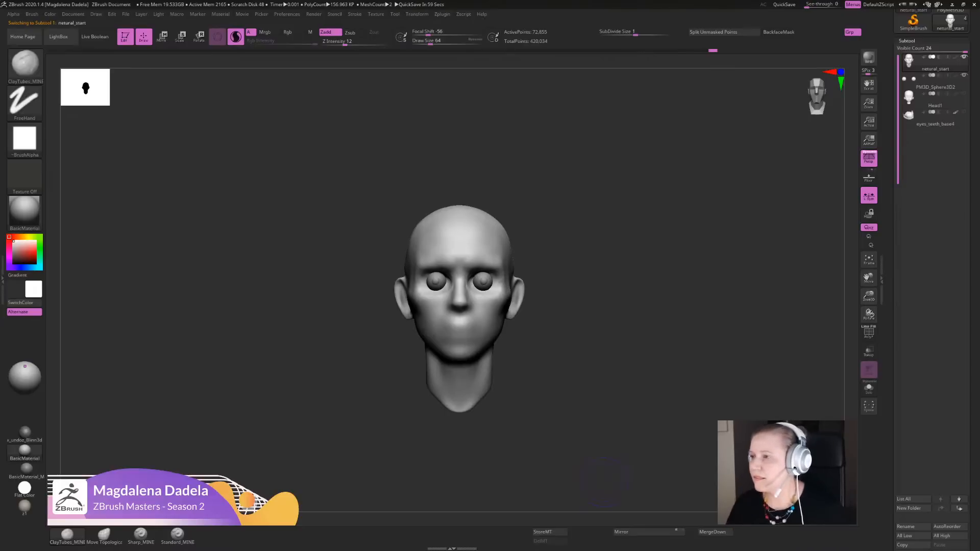
left_click_drag(623, 409, 638, 465, "alt")
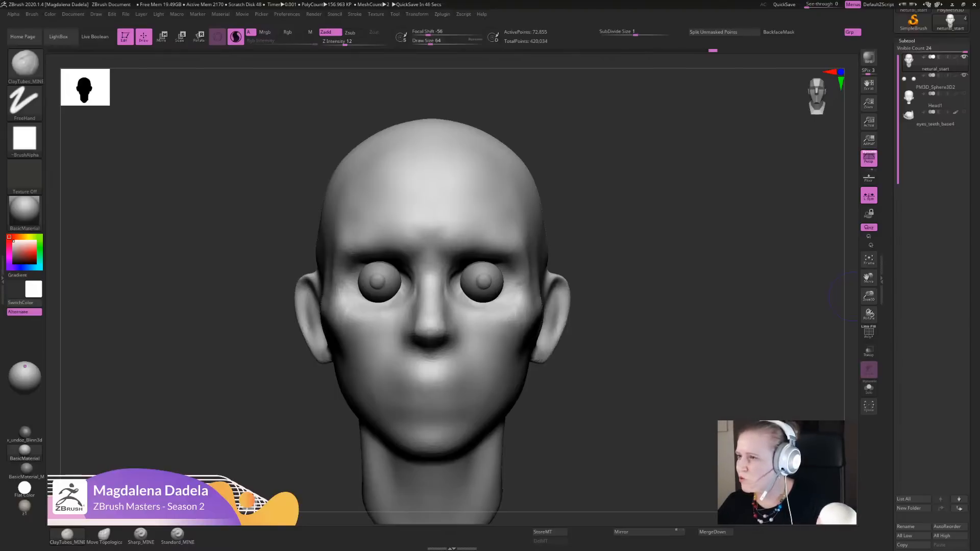
- Bring the skull reference board over the viewport and enlarge its window
right_click_drag(979, 271, 372, 225)
scroll(372, 225, "up", 5)
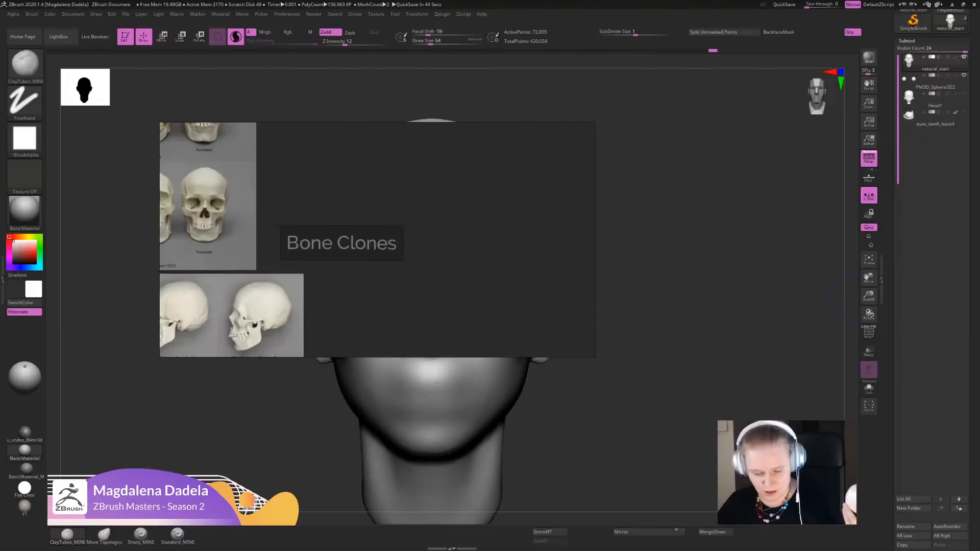
middle_click_drag(372, 225, 579, 261)
left_click_drag(594, 356, 898, 529)
- Examine the eye sockets on the front-view female and male skulls of the Bone Clones comparison sheet
middle_click_drag(510, 286, 621, 347)
scroll(514, 357, "up", 1)
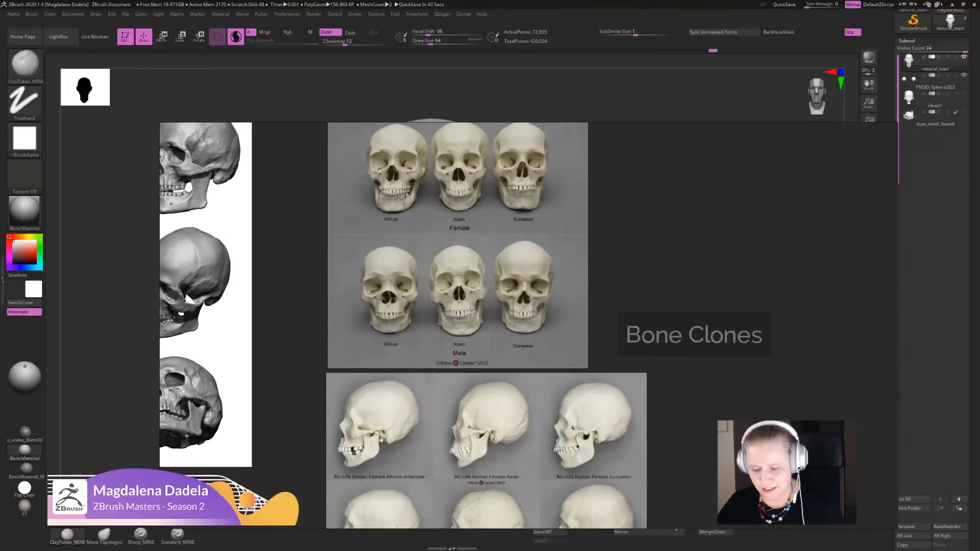
middle_click_drag(513, 357, 517, 361)
scroll(385, 199, "up", 2)
middle_click_drag(385, 200, 373, 230)
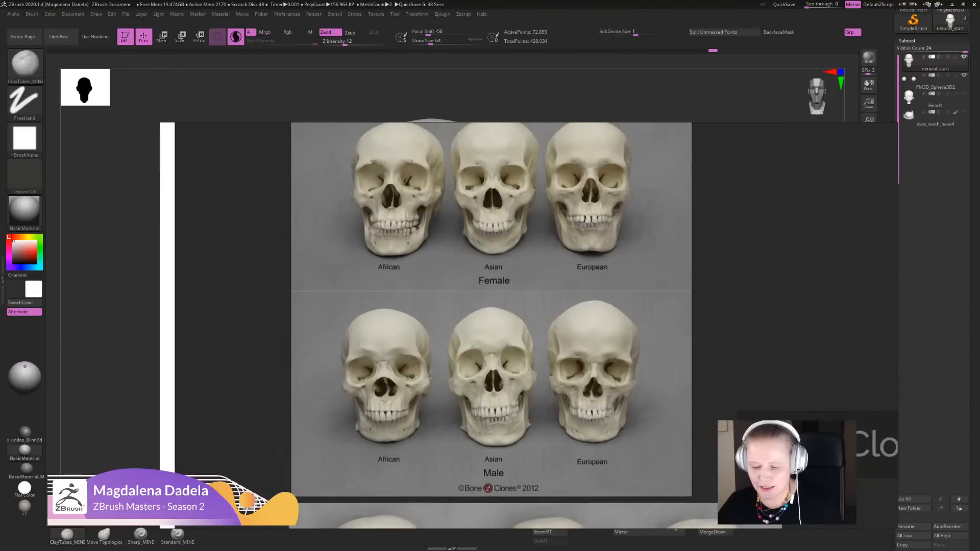
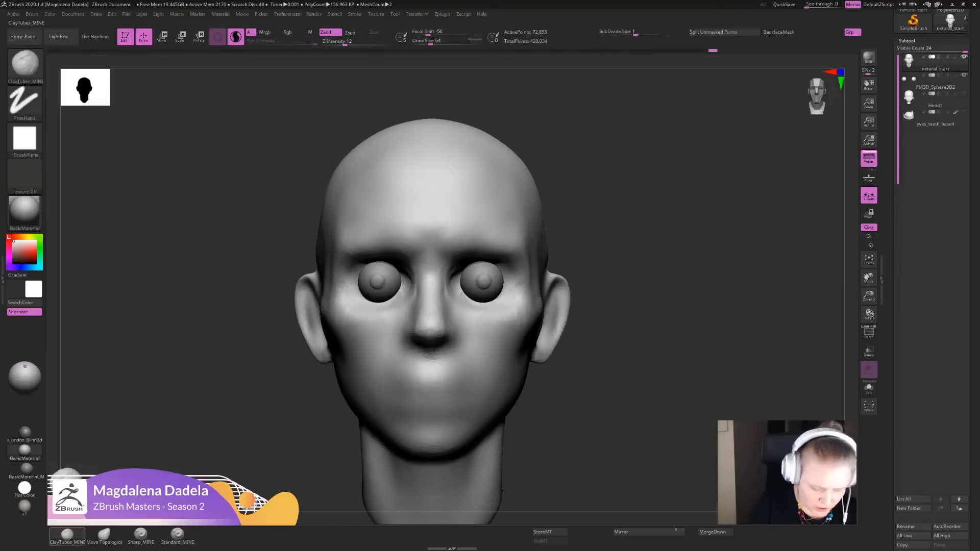
- Build up clay over both eyeballs with ClayTubes_MINE, covering them with rounded closed-lid volumes inside the sockets
left_click_drag(638, 276, 645, 327, "alt")
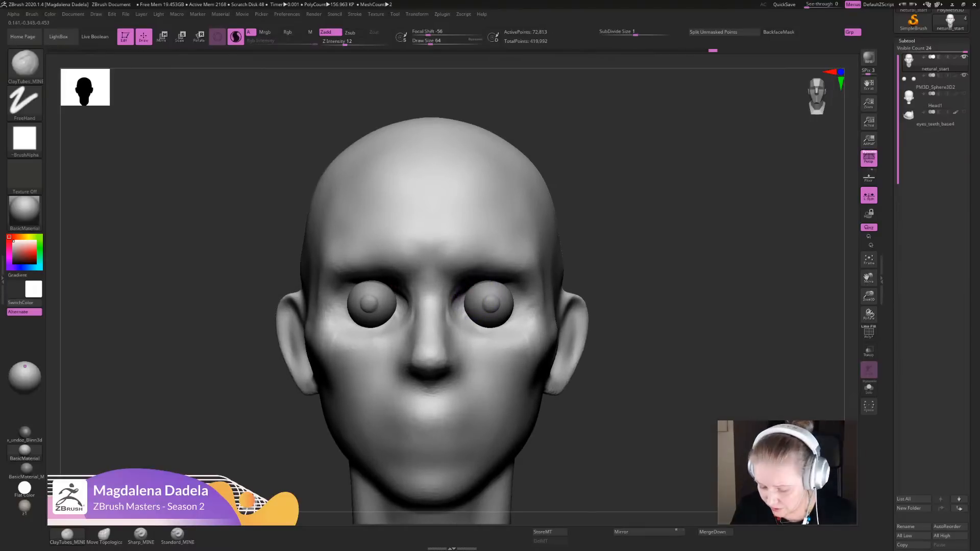
left_click_drag(464, 297, 478, 287)
left_click_drag(592, 326, 582, 305, "alt")
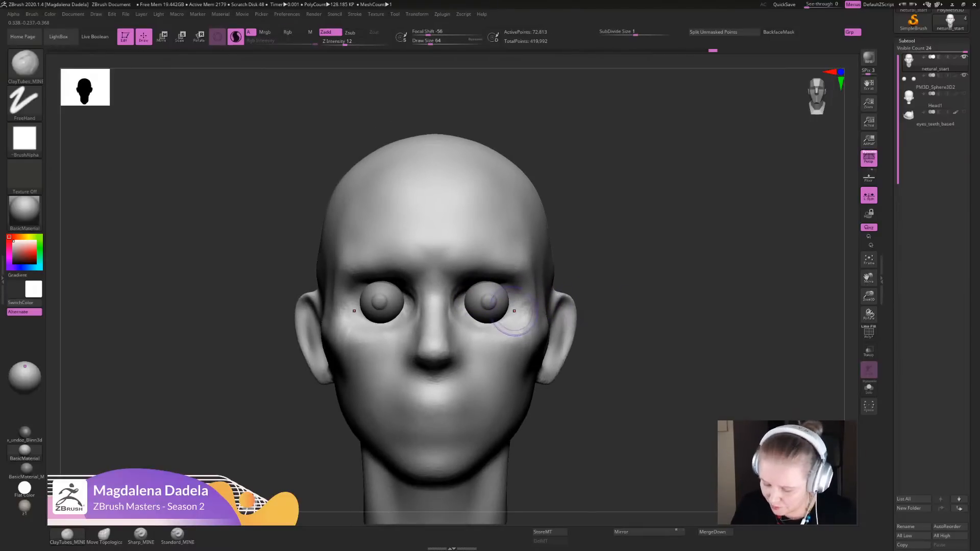
mouse_move(521, 310)
left_mouse_down("alt")
mouse_move(491, 284)
mouse_move(463, 315)
mouse_move(502, 288)
mouse_move(465, 308)
mouse_move(500, 312)
mouse_move(496, 294)
mouse_move(481, 314)
left_mouse_up("alt")
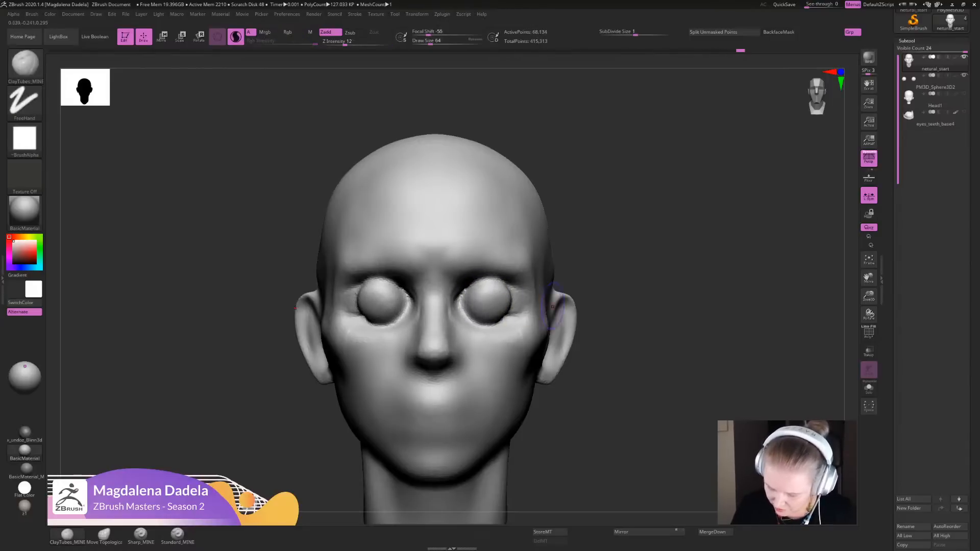
left_click_drag(602, 319, 602, 255, "alt")
left_click_drag(483, 289, 472, 294, "shift")
left_click_drag(602, 265, 602, 336, "alt")
mouse_move(503, 285)
left_mouse_down("shift")
mouse_move(521, 296)
mouse_move(515, 312)
mouse_move(510, 288)
mouse_move(472, 307)
mouse_move(499, 309)
left_mouse_up("shift")
mouse_move(501, 300)
left_mouse_down("shift")
mouse_move(482, 284)
mouse_move(469, 301)
mouse_move(494, 282)
left_mouse_up("shift")
mouse_move(582, 340)
left_mouse_down("alt")
mouse_move(582, 276)
mouse_move(582, 334)
left_mouse_up("alt")
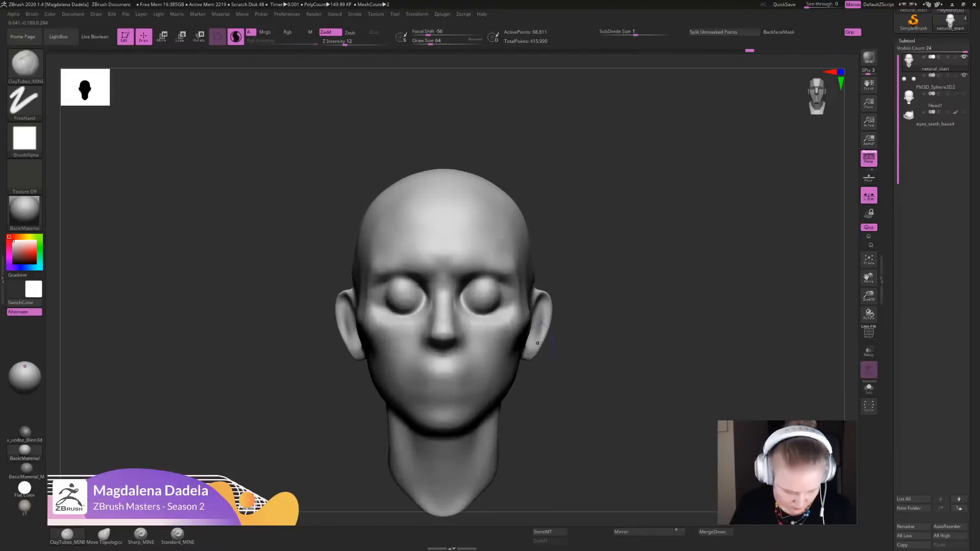
- Carve the initial eyelid slit across both clay-covered eyeballs with Sharp_MINE and mark the upper lids
left_click(141, 535)
left_click_drag(602, 301, 610, 381, "alt")
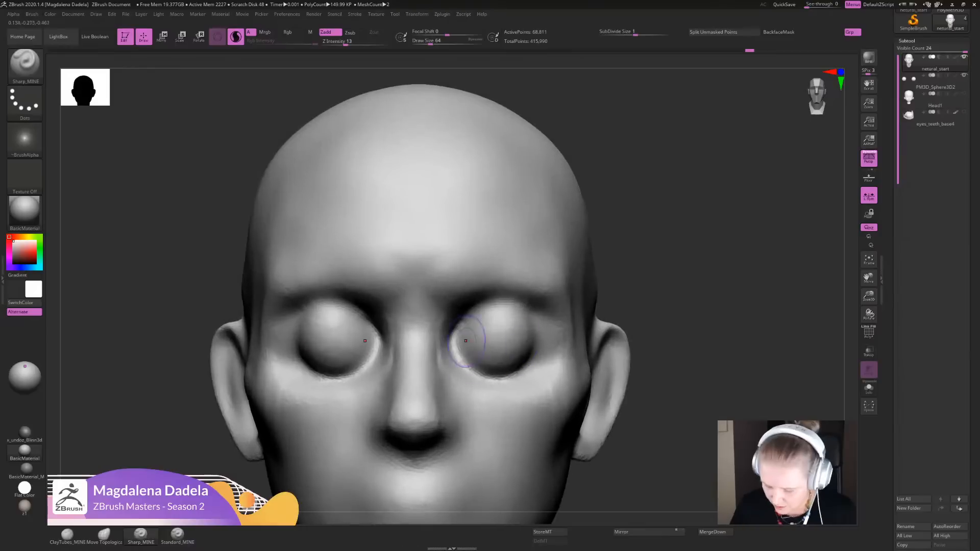
mouse_move(463, 342)
left_mouse_down()
mouse_move(504, 324)
mouse_move(485, 334)
mouse_move(529, 336)
mouse_move(482, 327)
mouse_move(461, 344)
left_mouse_up()
mouse_move(531, 332)
left_mouse_down()
mouse_move(490, 325)
mouse_move(524, 347)
mouse_move(528, 337)
mouse_move(500, 352)
mouse_move(466, 348)
mouse_move(493, 327)
mouse_move(533, 333)
left_mouse_up()
left_click_drag(532, 331, 465, 340)
left_click_drag(512, 300, 481, 308)
- Deepen the slits into open eye shapes with distinct upper and lower lid edges, exposing the front of both eyeballs
mouse_move(648, 327)
left_mouse_down("alt")
mouse_move(644, 261)
mouse_move(624, 252)
mouse_move(627, 326)
left_mouse_up("alt")
mouse_move(470, 346)
left_mouse_down()
mouse_move(502, 355)
mouse_move(479, 349)
mouse_move(518, 354)
mouse_move(528, 345)
left_mouse_up()
mouse_move(529, 344)
left_mouse_down()
mouse_move(520, 355)
mouse_move(469, 349)
left_mouse_up()
mouse_move(678, 320)
left_mouse_down("alt")
mouse_move(675, 255)
mouse_move(673, 326)
left_mouse_up("alt")
left_click_drag(674, 326, 587, 326)
mouse_move(490, 334)
left_mouse_down()
mouse_move(538, 343)
mouse_move(476, 340)
left_mouse_up()
left_click_drag(638, 352, 633, 275, "alt")
mouse_move(592, 286)
left_mouse_down()
mouse_move(645, 293)
mouse_move(637, 388)
left_mouse_up()
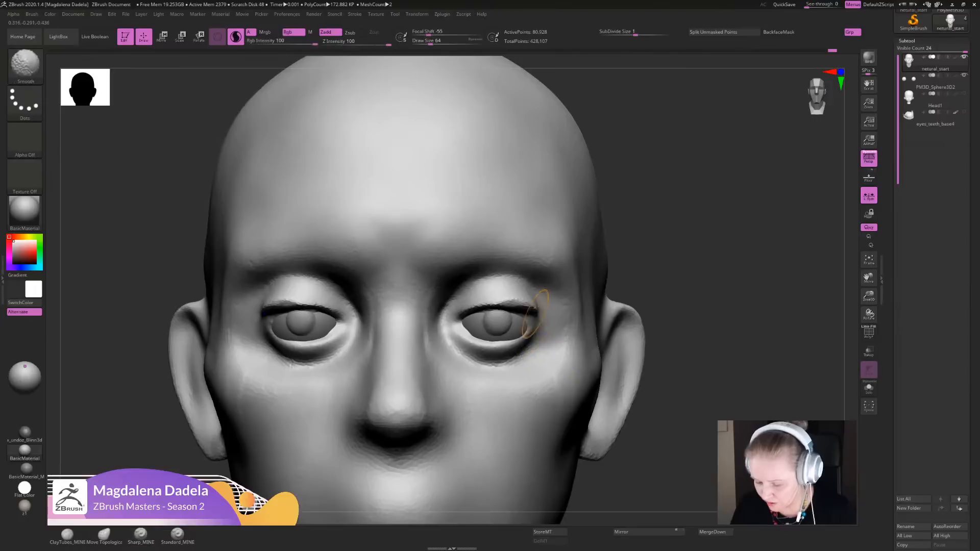
- Smooth the upper lids and sharpen their folds, lower lid edges and inner corners on both eyes
mouse_move(536, 307)
left_mouse_down()
mouse_move(471, 305)
mouse_move(457, 325)
mouse_move(491, 304)
mouse_move(528, 305)
mouse_move(472, 309)
mouse_move(514, 304)
mouse_move(470, 285)
mouse_move(502, 282)
mouse_move(457, 296)
left_mouse_up()
mouse_move(525, 284)
left_mouse_down()
mouse_move(457, 301)
mouse_move(515, 278)
mouse_move(462, 291)
left_mouse_up()
mouse_move(679, 316)
left_mouse_down("alt")
mouse_move(632, 230)
mouse_move(658, 327)
mouse_move(655, 298)
left_mouse_up("alt")
mouse_move(516, 330)
left_mouse_down()
mouse_move(530, 313)
mouse_move(507, 326)
mouse_move(480, 317)
mouse_move(477, 329)
left_mouse_up()
mouse_move(646, 352)
left_mouse_down("alt")
mouse_move(619, 291)
mouse_move(610, 352)
left_mouse_up("alt")
left_click_drag(466, 321, 475, 325)
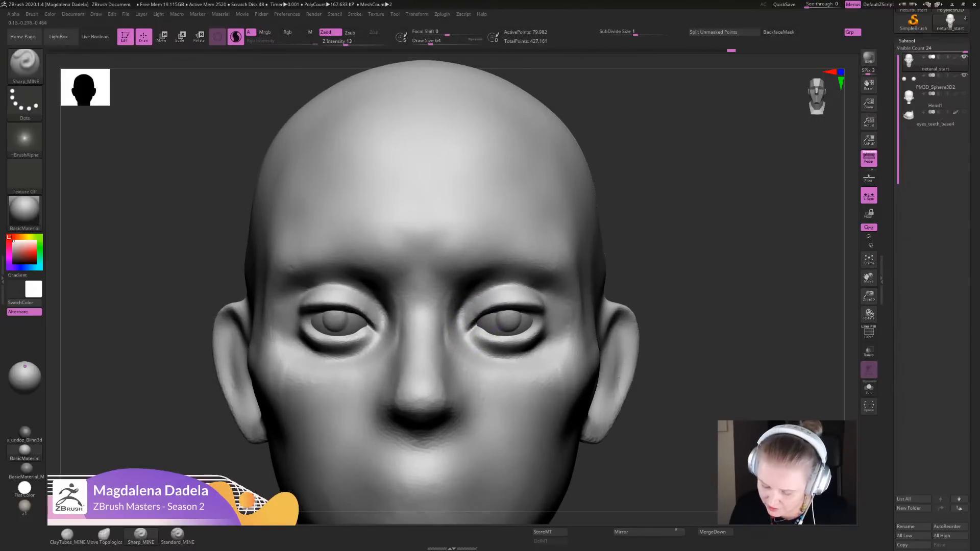
key("shift")
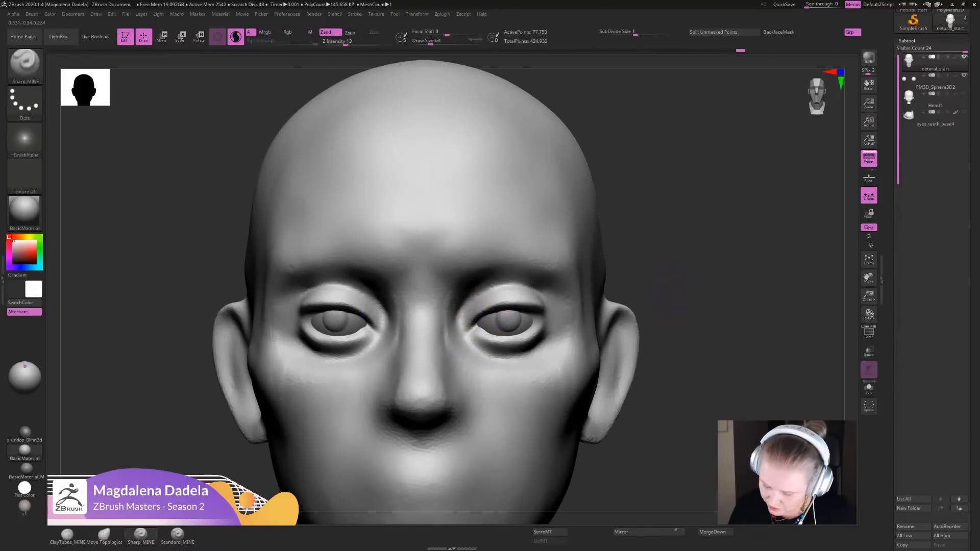
- Check the eyelid curvature around the eyeballs from below, from the front and in profile, touching up the lids
left_click_drag(661, 288, 666, 177)
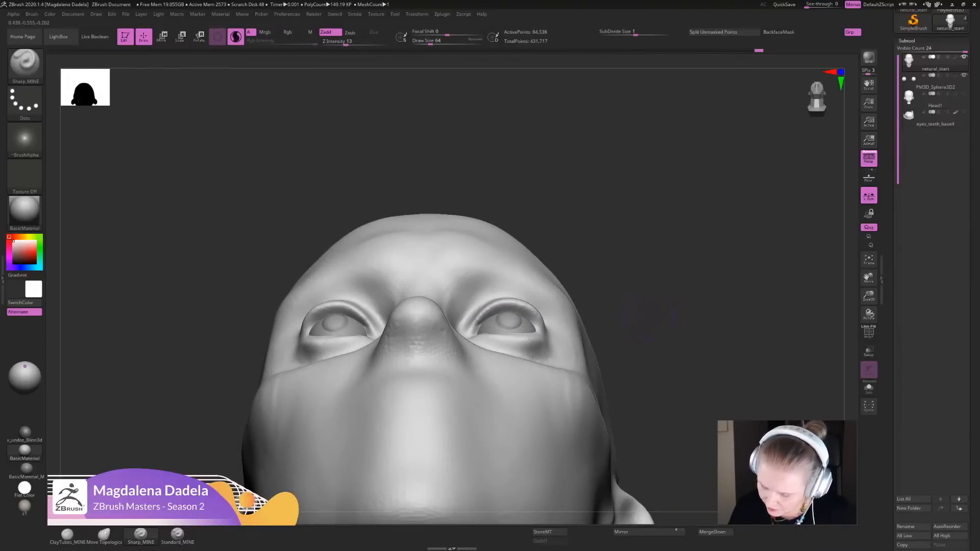
left_click_drag(649, 316, 650, 416)
left_click_drag(651, 357, 642, 377, "alt")
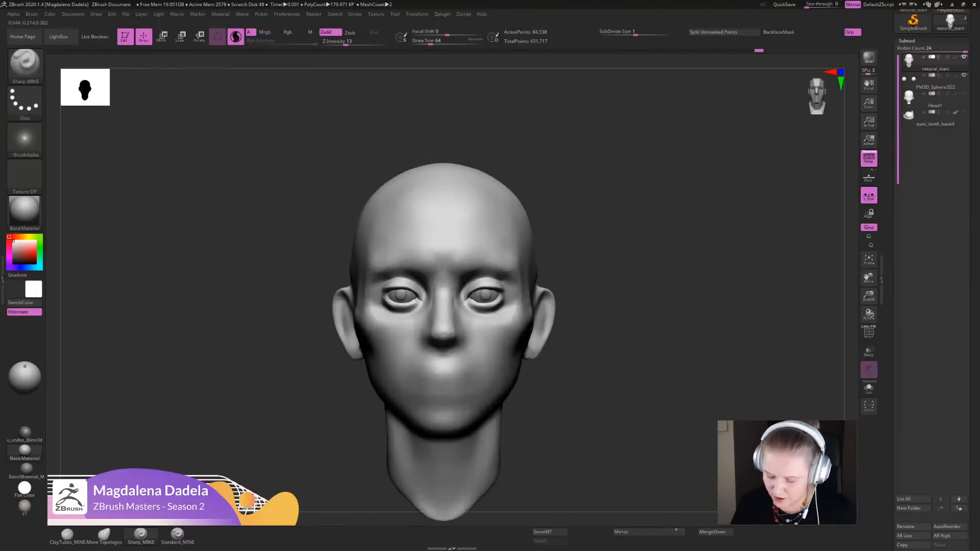
left_click_drag(561, 345, 401, 370)
mouse_move(401, 408)
left_mouse_down("alt")
mouse_move(390, 456)
mouse_move(408, 459)
left_mouse_up("alt")
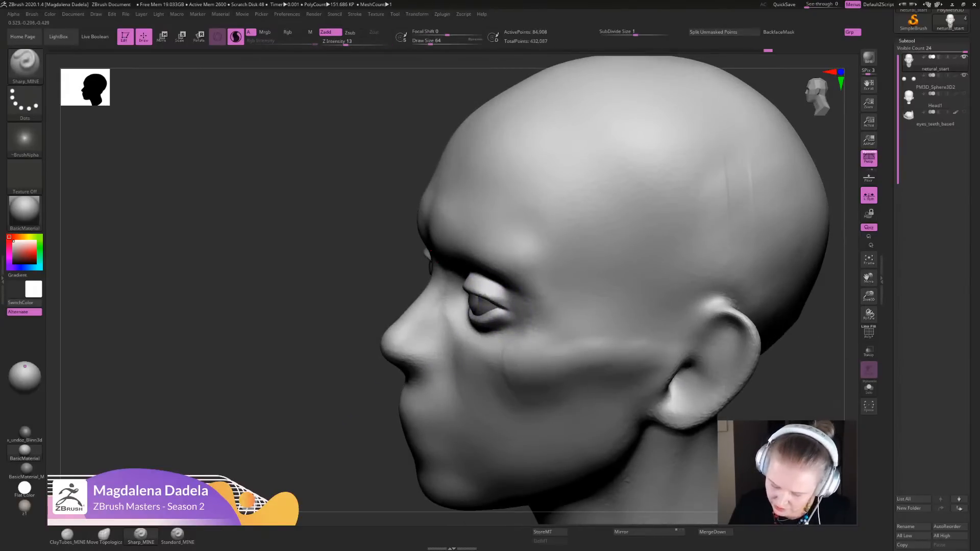
left_click_drag(804, 370, 789, 301, "alt")
left_click_drag(663, 307, 770, 306)
mouse_move(628, 276)
left_mouse_down("alt")
mouse_move(622, 288)
mouse_move(673, 307)
mouse_move(671, 229)
left_mouse_up("alt")
- Reshape the eyelids around the eyeballs with the Move Topological brush from below and in profile, smoothing the upper lid
left_click(104, 534)
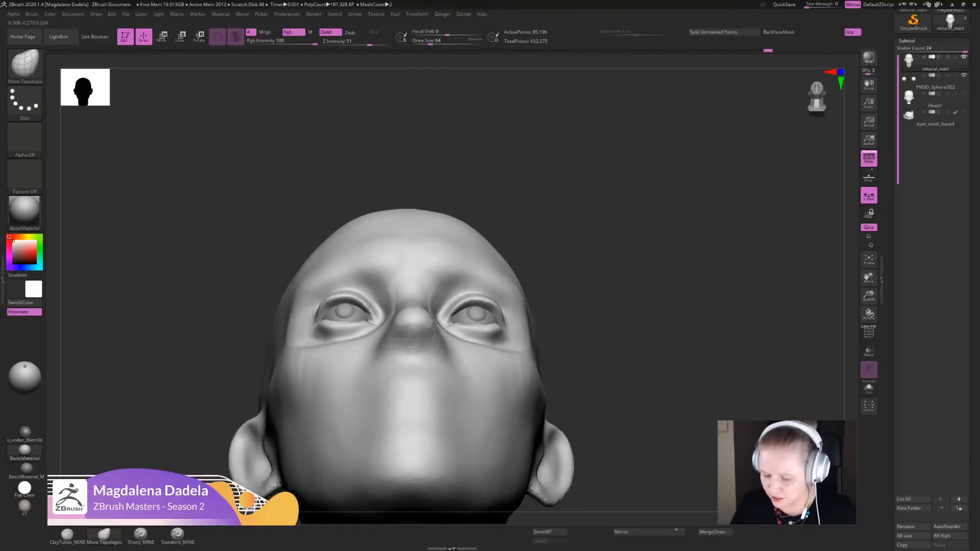
left_click_drag(663, 276, 658, 291, "alt")
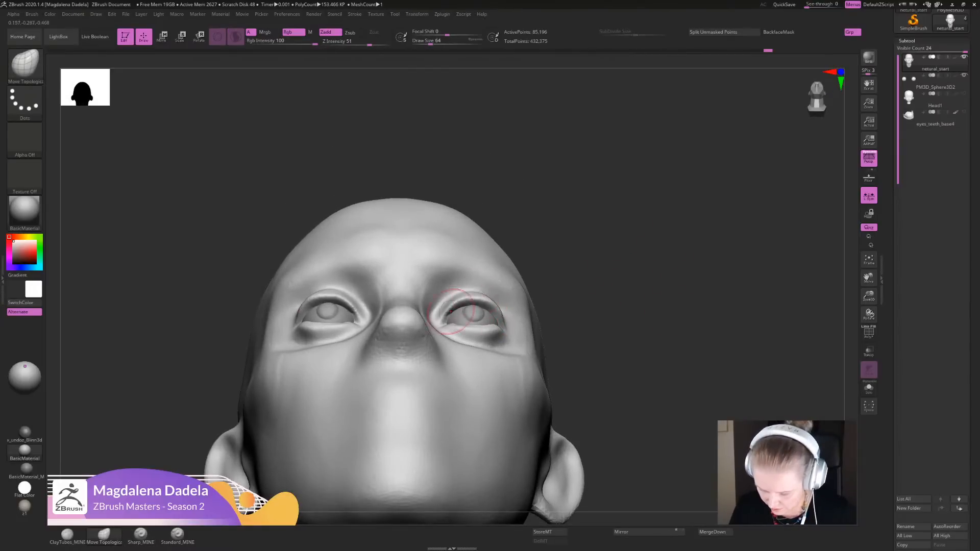
mouse_move(638, 326)
left_mouse_down("alt")
mouse_move(633, 260)
mouse_move(641, 327)
left_mouse_up("alt")
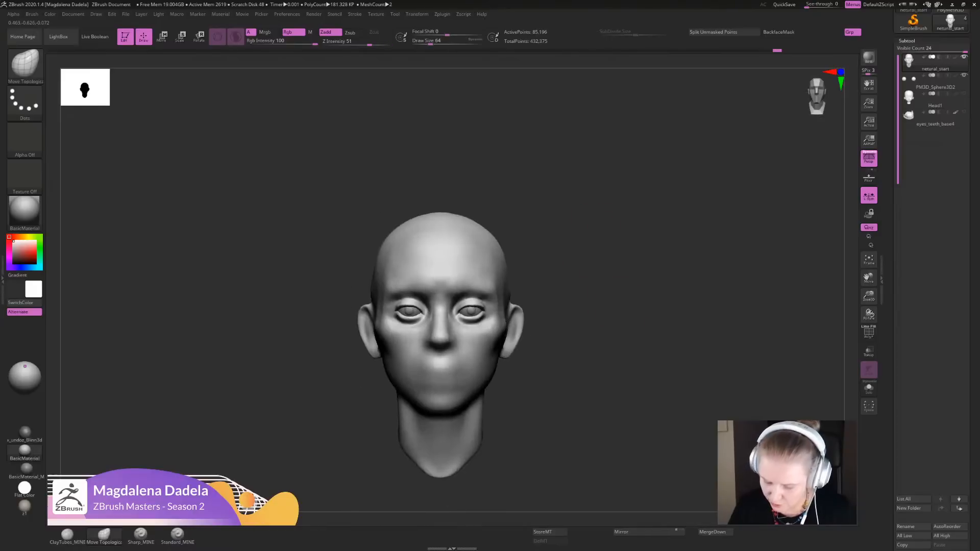
left_click_drag(725, 316, 627, 317)
left_click_drag(628, 316, 714, 337, "alt")
left_click_drag(459, 250, 464, 308, "alt")
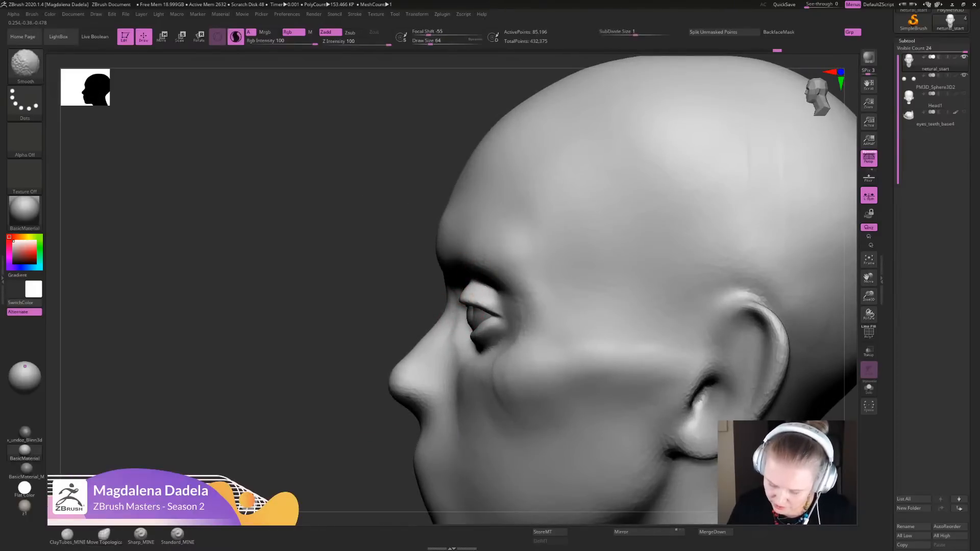
left_click_drag(467, 281, 446, 328, "shift")
left_click_drag(357, 331, 352, 235, "alt")
left_click_drag(352, 245, 469, 250, "shift")
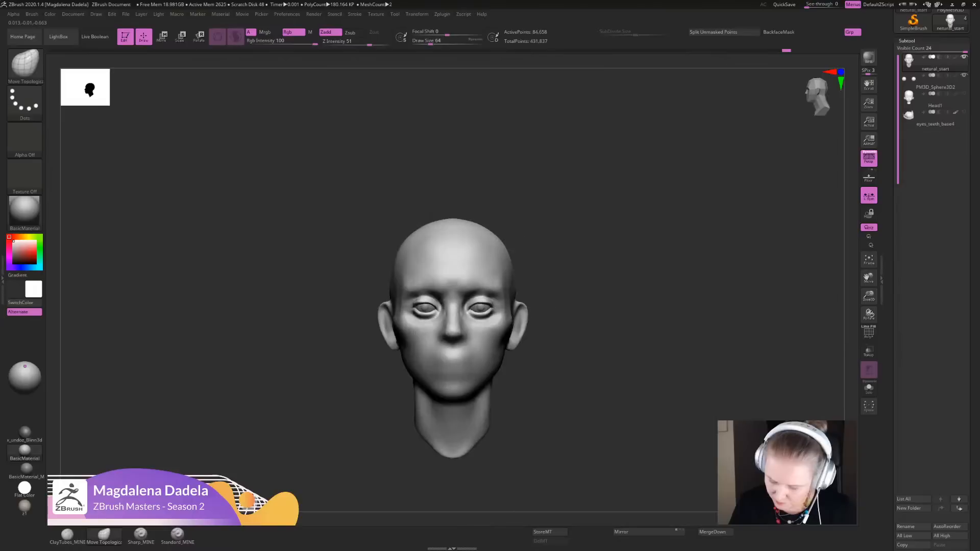
- Adjust the outline of the eye openings and their outer corners from the front with the Move Topological brush
mouse_move(642, 306)
left_mouse_down("alt")
mouse_move(665, 315)
mouse_move(653, 400)
left_mouse_up("alt")
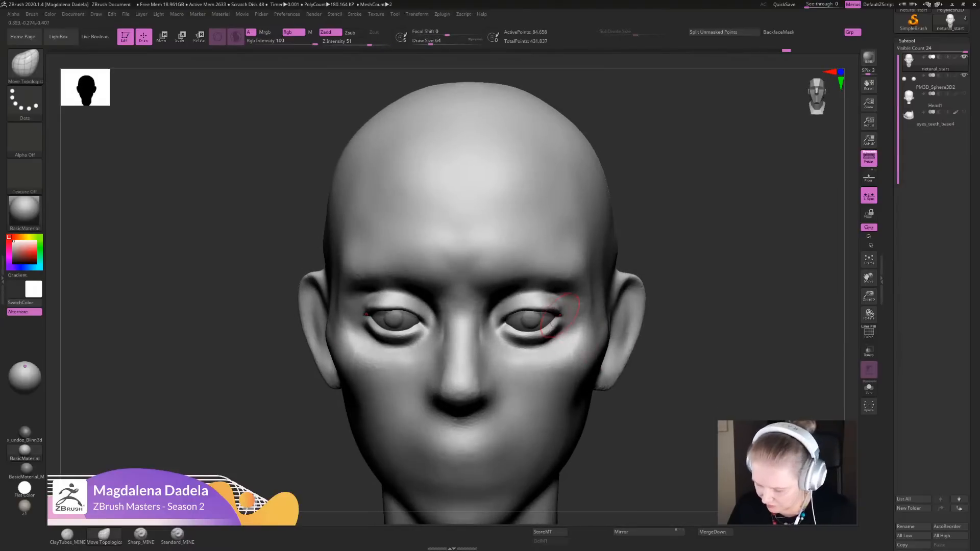
left_click_drag(557, 322, 538, 305)
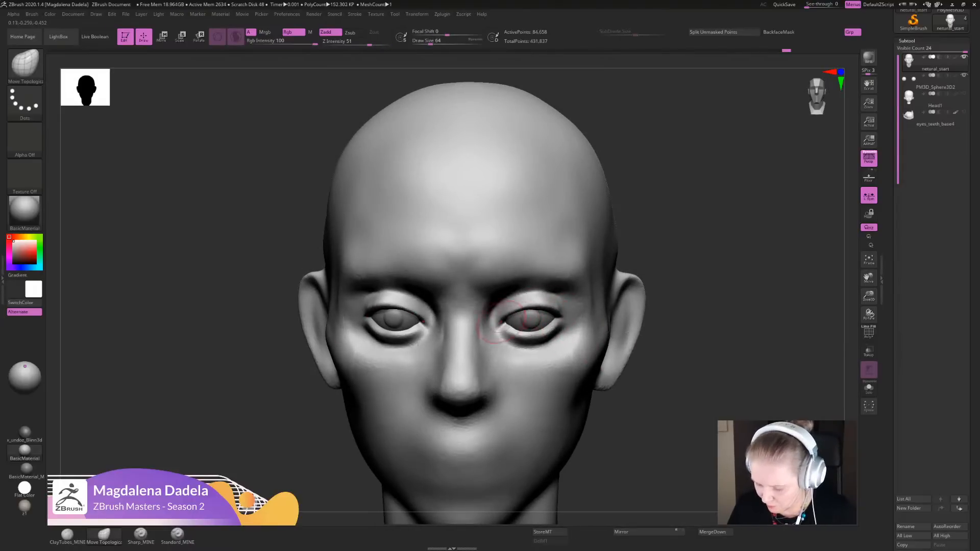
mouse_move(682, 332)
left_mouse_down("alt")
mouse_move(676, 271)
mouse_move(679, 342)
left_mouse_up("alt")
- Define the lid edges and outer eye corners with Sharp_MINE from the front and in three-quarter view
left_click(140, 534)
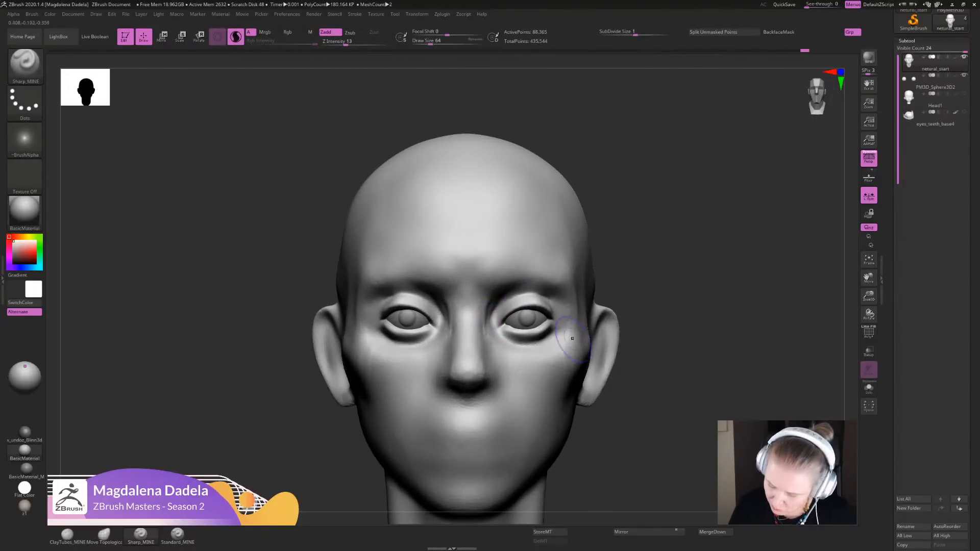
mouse_move(676, 332)
left_mouse_down("alt")
mouse_move(678, 313)
mouse_move(682, 372)
left_mouse_up("alt")
mouse_move(681, 373)
left_mouse_down()
mouse_move(591, 357)
mouse_move(607, 355)
mouse_move(583, 342)
left_mouse_up()
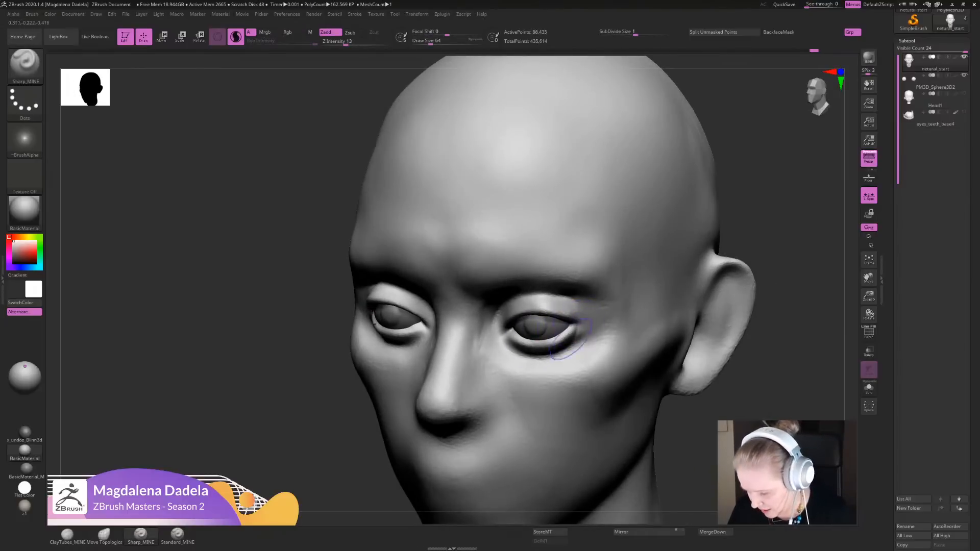
left_click_drag(781, 346, 765, 266, "alt")
left_click_drag(715, 285, 771, 296, "shift")
left_click_drag(714, 347, 674, 286, "alt")
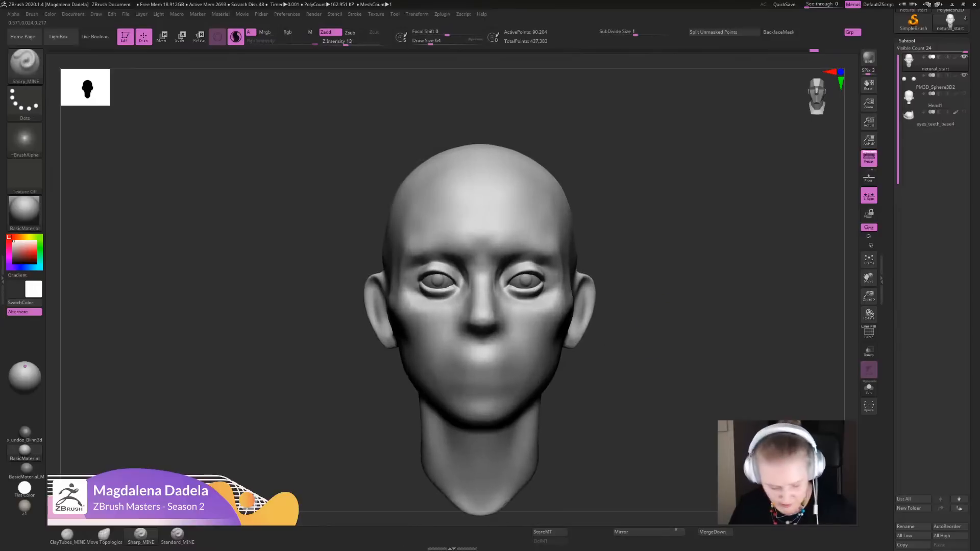
- Add volume beneath the lower eyelids toward the inner corners with ClayTubes_MINE
left_click(67, 534)
left_click_drag(704, 316, 658, 390, "alt")
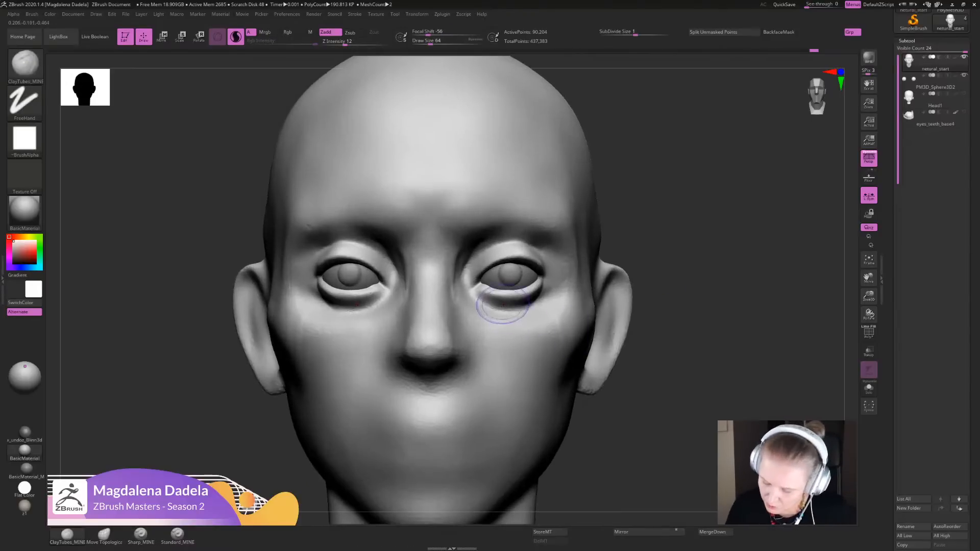
mouse_move(500, 308)
left_mouse_down()
mouse_move(536, 305)
mouse_move(547, 287)
mouse_move(542, 298)
mouse_move(498, 305)
mouse_move(470, 295)
left_mouse_up()
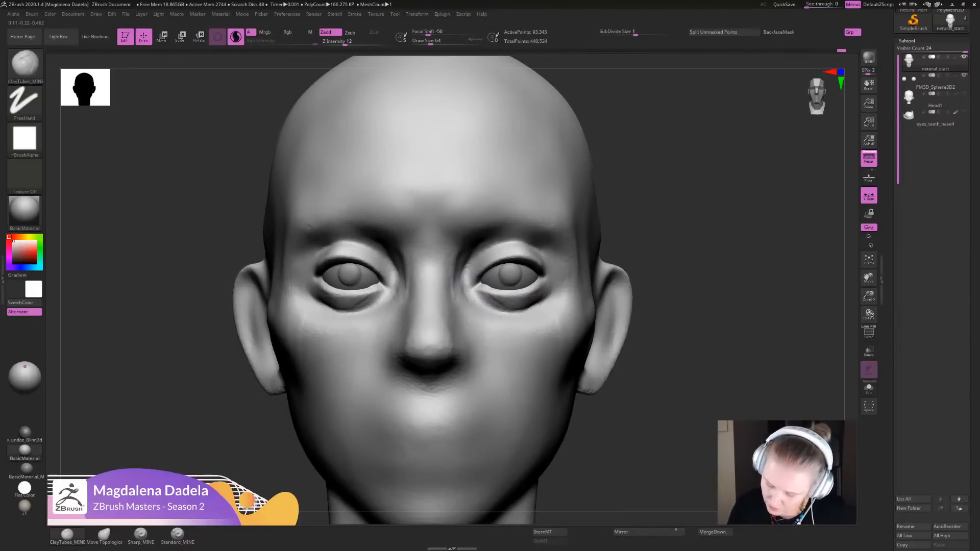
left_click_drag(684, 336, 678, 258, "alt")
- Sharpen the lower lid rims, outer eye corners and upper lid folds with Sharp_MINE
left_click(141, 535)
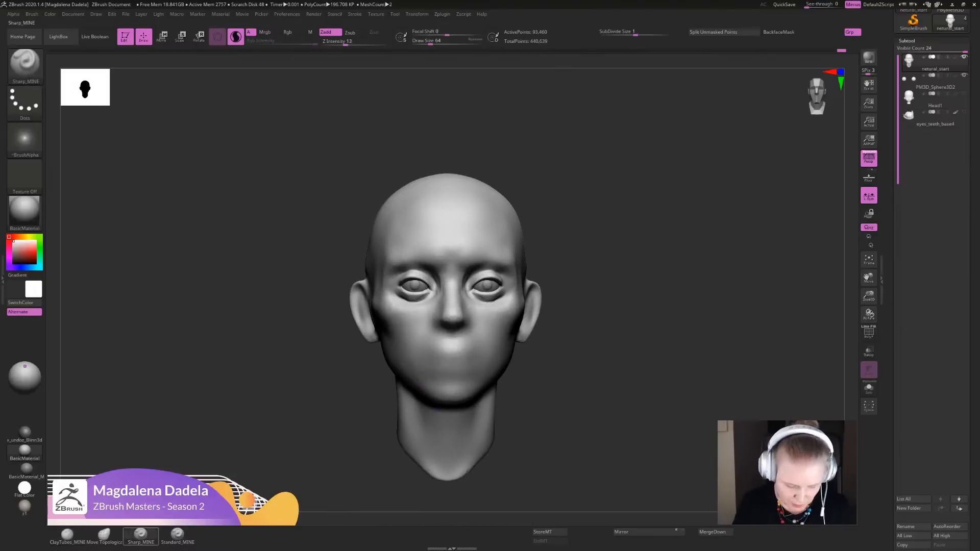
mouse_move(676, 202)
left_mouse_down("alt")
mouse_move(692, 210)
mouse_move(700, 302)
mouse_move(687, 301)
left_mouse_up("alt")
mouse_move(476, 279)
left_mouse_down()
mouse_move(487, 264)
mouse_move(473, 288)
mouse_move(485, 275)
mouse_move(482, 295)
left_mouse_up()
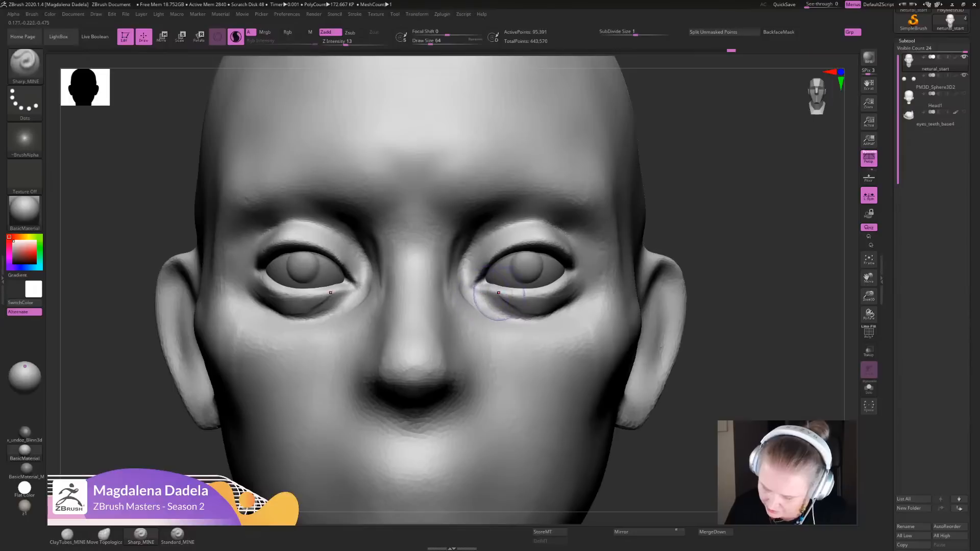
left_click_drag(573, 265, 577, 275)
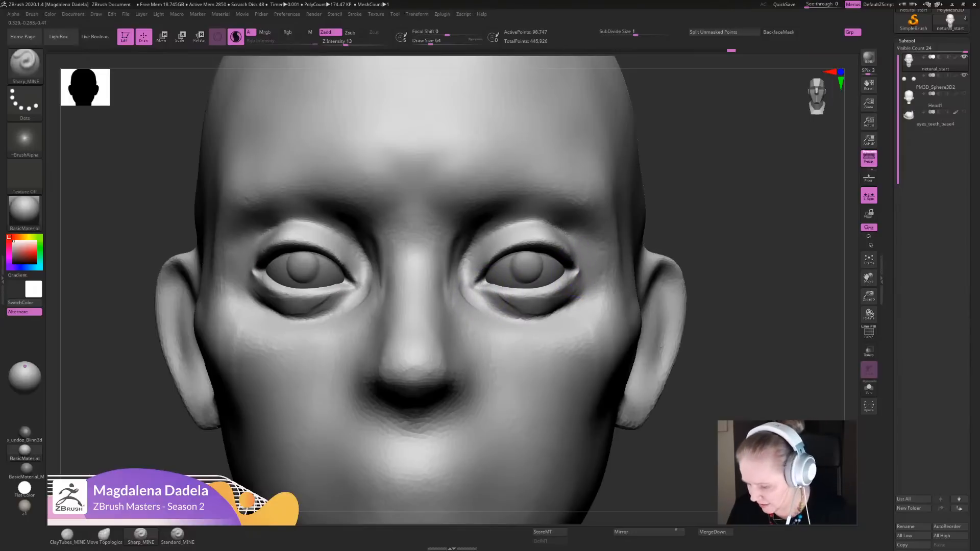
mouse_move(796, 337)
left_mouse_down()
mouse_move(719, 352)
mouse_move(755, 356)
mouse_move(735, 327)
mouse_move(735, 377)
mouse_move(732, 276)
left_mouse_up()
left_click_drag(526, 224, 557, 246)
left_click_drag(221, 217, 223, 229, "shift")
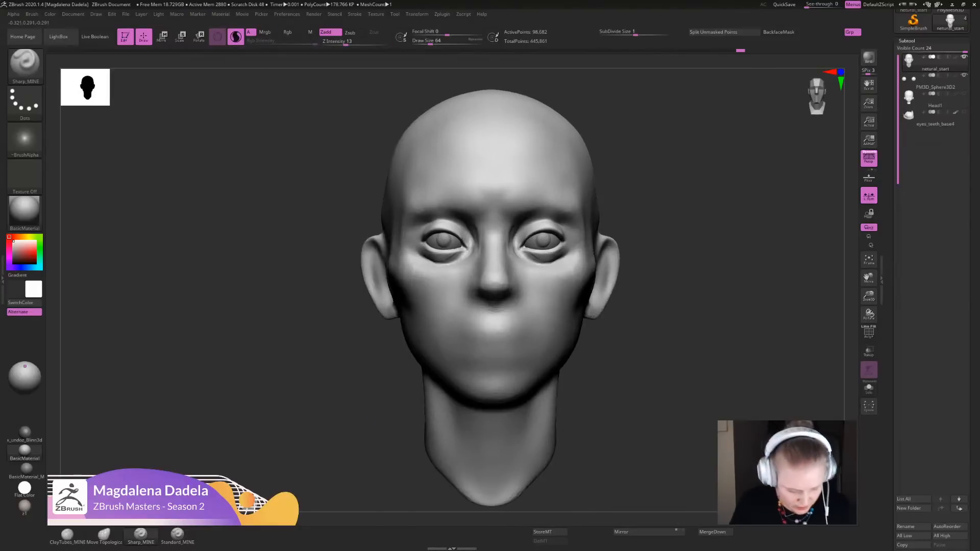
- Adjust the upper eyelid arch with the Move Topological brush and smooth the upper lid edge up close
mouse_move(663, 229)
left_mouse_down("alt")
mouse_move(619, 311)
mouse_move(617, 342)
left_mouse_up("alt")
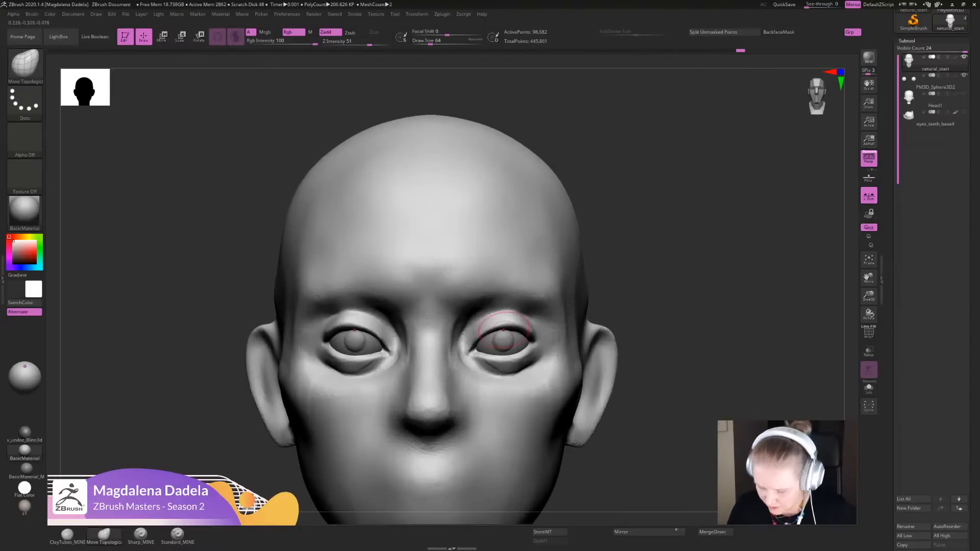
mouse_move(501, 328)
left_mouse_down()
mouse_move(488, 328)
mouse_move(511, 329)
mouse_move(494, 321)
left_mouse_up()
mouse_move(658, 265)
left_mouse_down("alt")
mouse_move(636, 291)
mouse_move(633, 332)
left_mouse_up("alt")
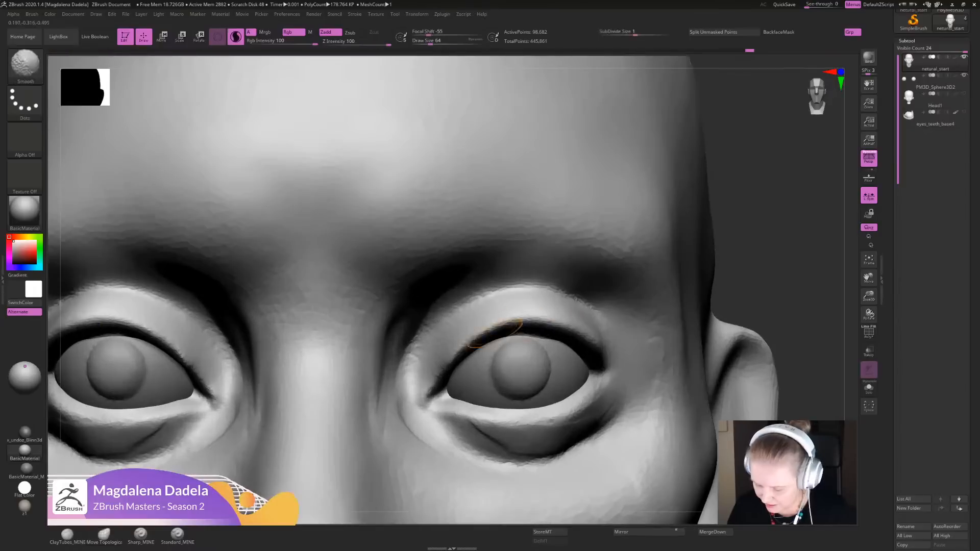
mouse_move(550, 343)
left_mouse_down("shift")
mouse_move(528, 337)
mouse_move(539, 334)
left_mouse_up("shift")
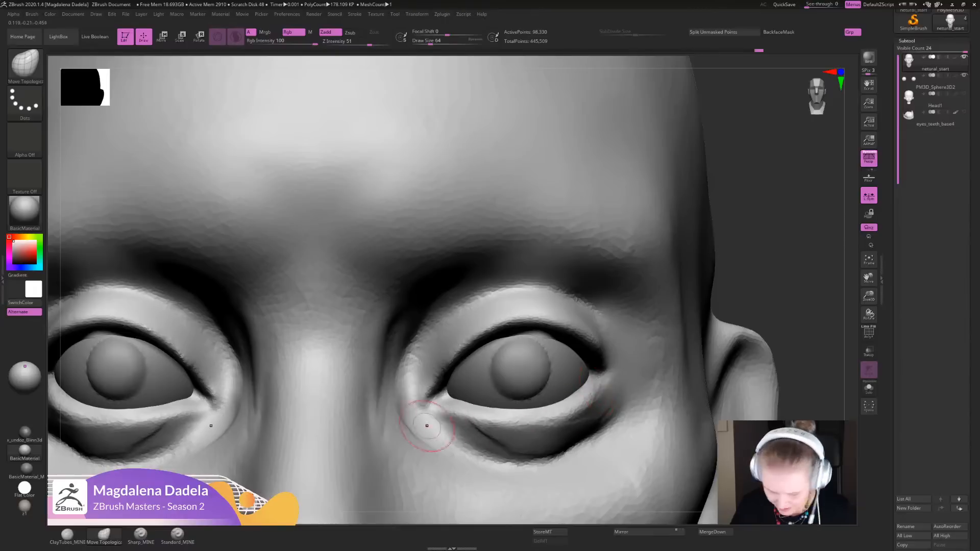
- Define the lower lid rim from outer to inner corner with Sharp_MINE and soften it
left_click(140, 535)
mouse_move(587, 394)
left_mouse_down()
mouse_move(556, 421)
mouse_move(484, 426)
mouse_move(429, 408)
left_mouse_up()
left_click_drag(607, 393, 554, 415, "shift")
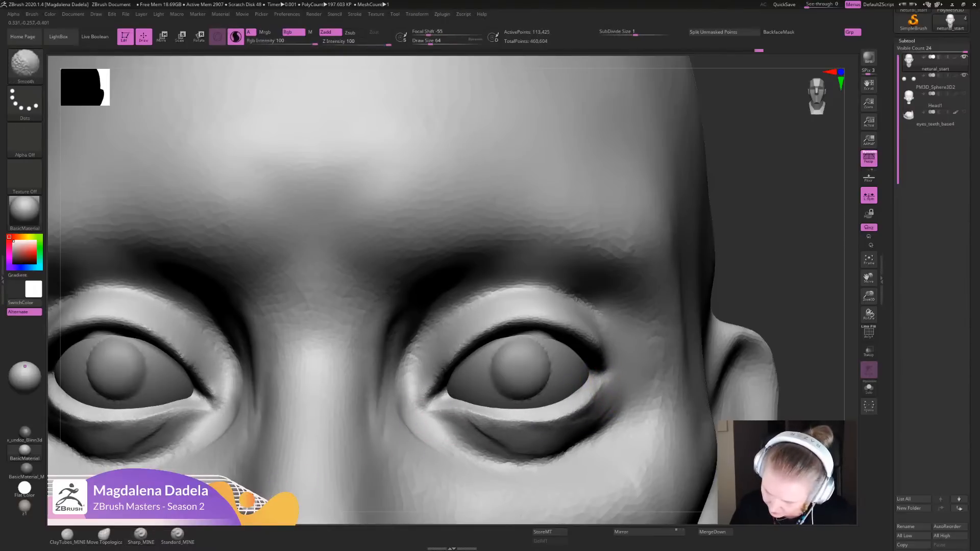
mouse_move(612, 387)
right_mouse_down("ctrl")
mouse_move(610, 306)
mouse_move(522, 278)
mouse_move(602, 204)
mouse_move(619, 206)
right_mouse_up("ctrl")
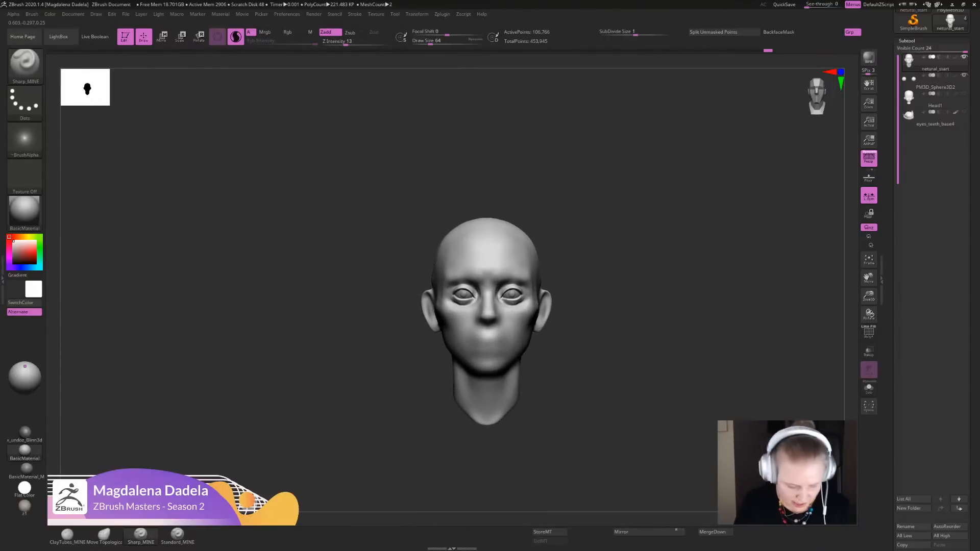
- Refine the upper lids and eye corners with the Move Topological brush from the front and in profile
left_click(104, 534)
right_click_drag(520, 296, 547, 308, "ctrl")
left_click_drag(509, 284, 509, 288)
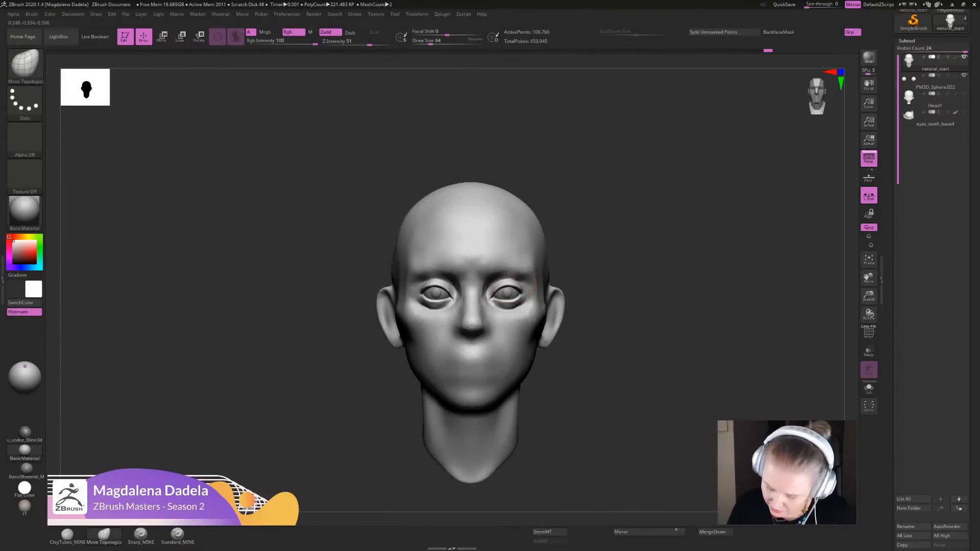
right_click_drag(521, 306, 337, 306)
right_click_drag(475, 256, 508, 290, "ctrl")
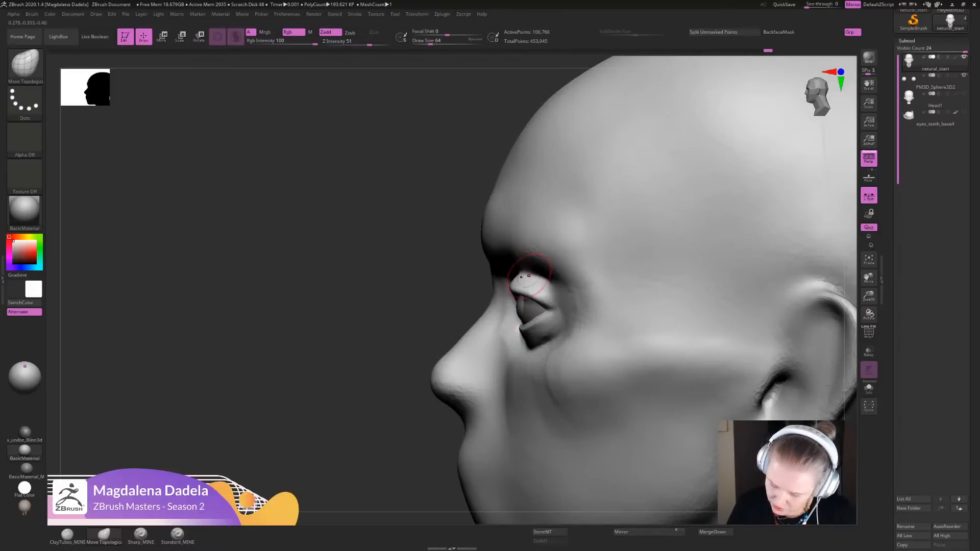
left_click_drag(532, 282, 516, 287, "shift")
right_click_drag(382, 468, 368, 409, "ctrl")
right_click_drag(368, 408, 480, 410, "shift")
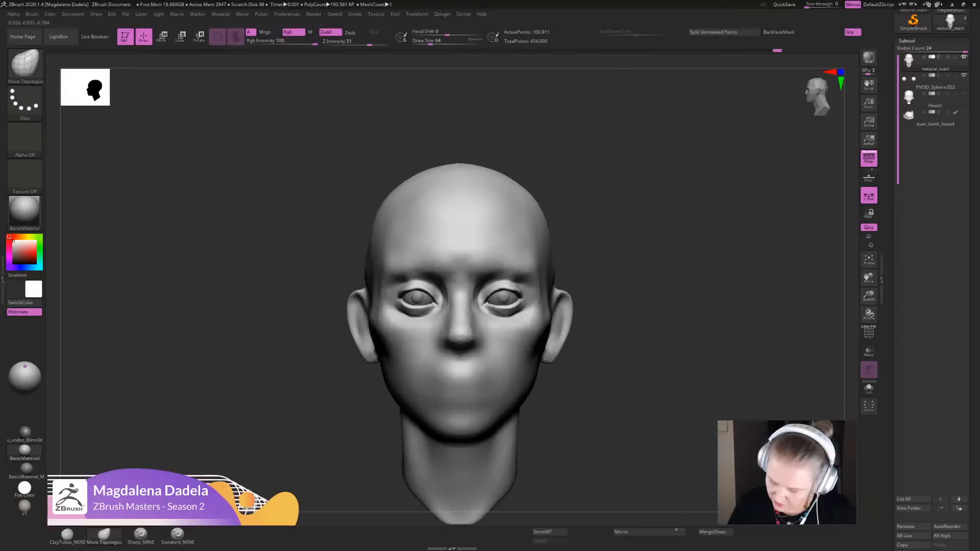
- Adjust the upper and lower eyelid curves with the Move Topological brush, checking them from above and from the front
right_click_drag(480, 326, 498, 357, "ctrl")
right_click_drag(500, 285, 524, 368)
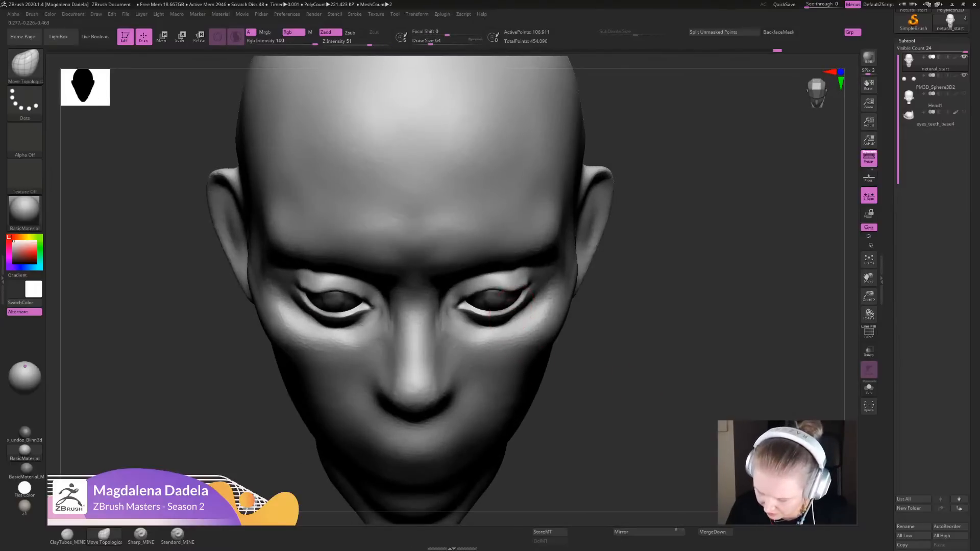
right_click_drag(627, 435, 615, 383, "ctrl")
right_click_drag(615, 383, 604, 327)
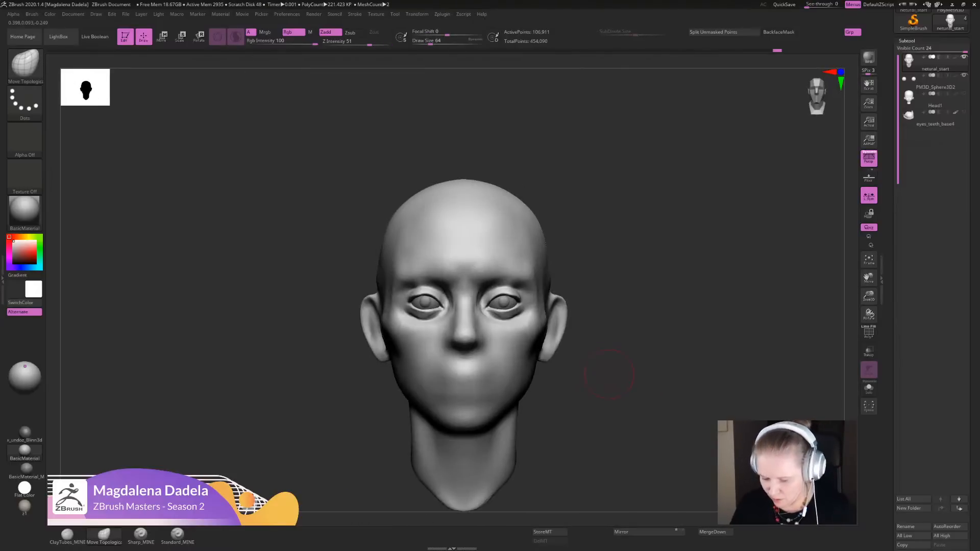
right_click_drag(605, 372, 625, 454, "ctrl")
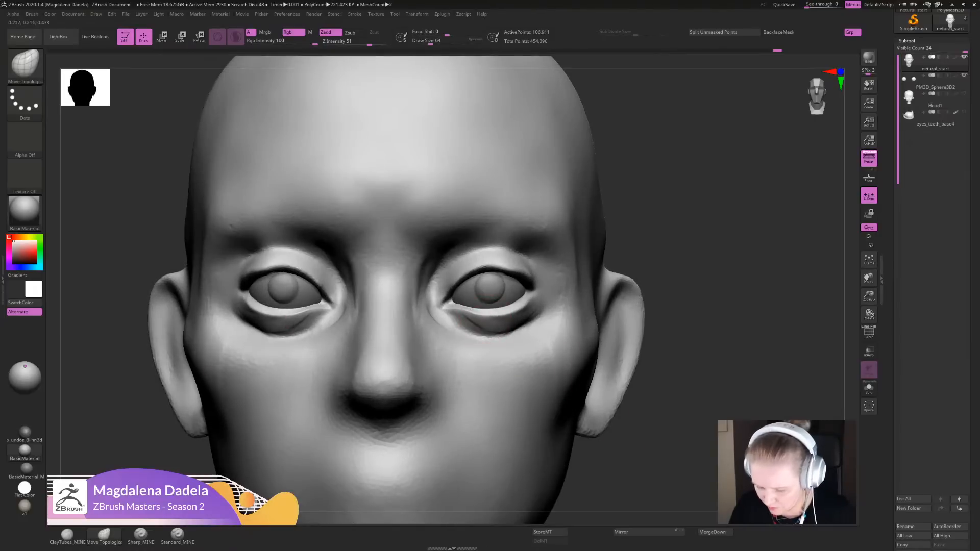
mouse_move(502, 317)
left_mouse_down("shift")
mouse_move(479, 316)
mouse_move(515, 314)
mouse_move(480, 343)
mouse_move(497, 338)
left_mouse_up("shift")
mouse_move(627, 327)
right_mouse_down("ctrl")
mouse_move(628, 225)
mouse_move(627, 322)
right_mouse_up("ctrl")
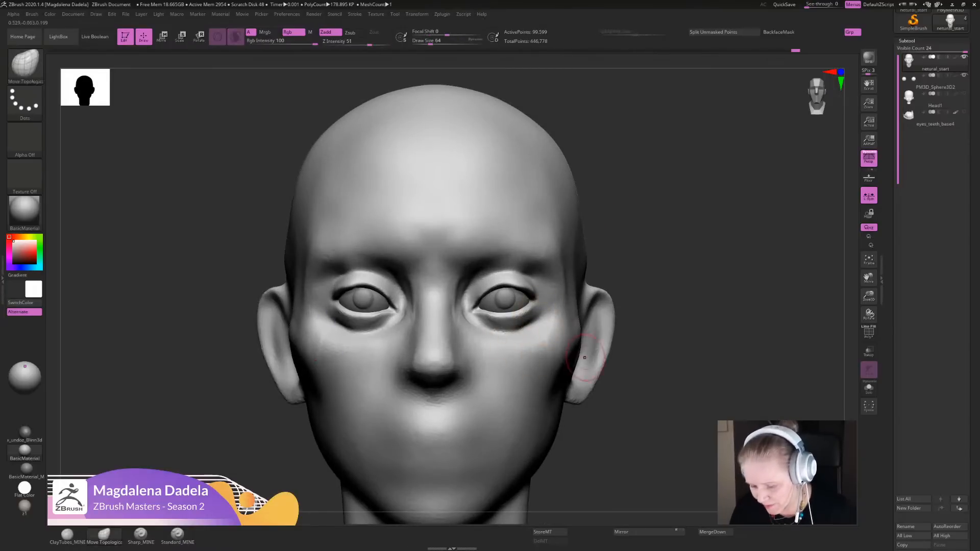
- Reshape the lower lid edges and inner eye corners with the Move Topological brush
right_click_drag(666, 356, 664, 261, "ctrl")
left_click_drag(510, 343, 514, 329, "shift")
right_click_drag(631, 456, 630, 510, "ctrl")
left_click_drag(493, 341, 498, 344)
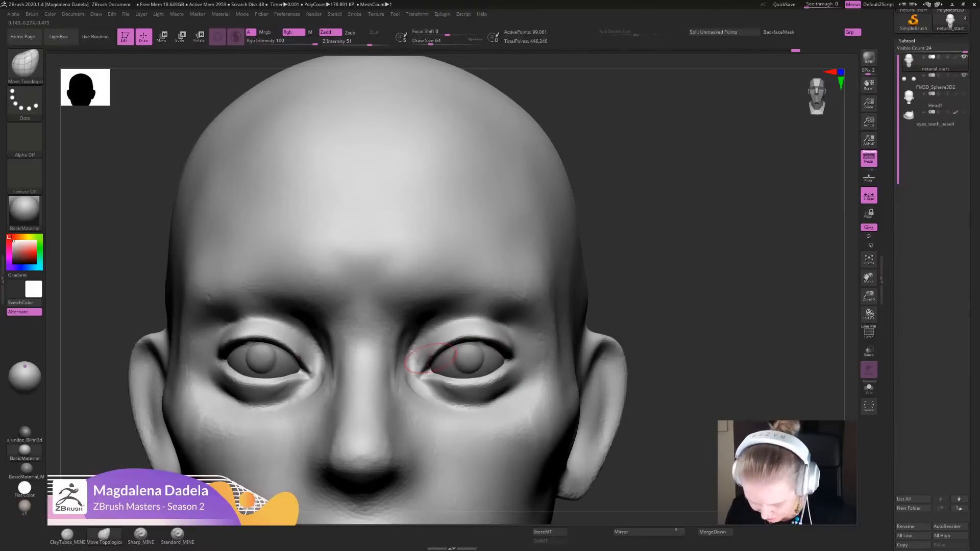
left_click_drag(430, 358, 441, 355)
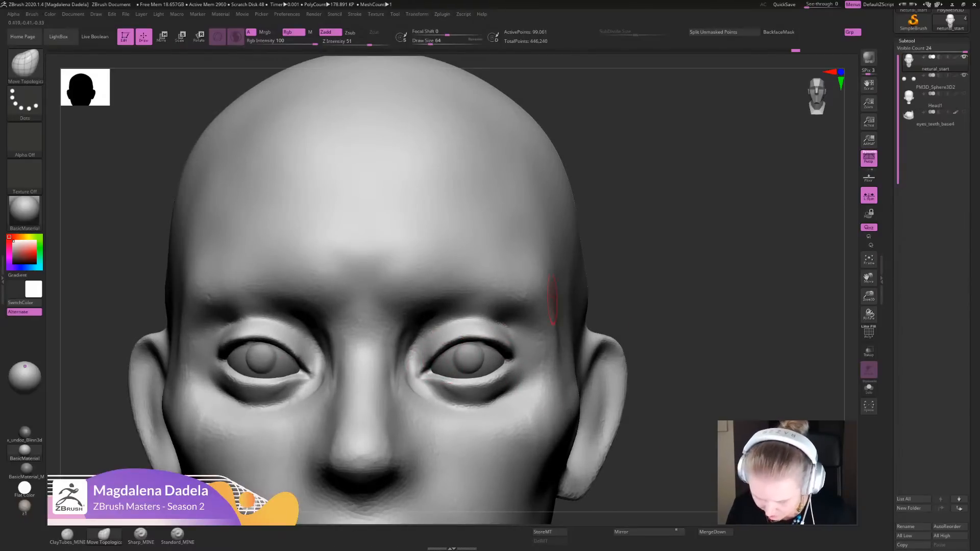
right_click_drag(557, 306, 557, 373, "ctrl")
mouse_move(430, 357)
left_mouse_down()
mouse_move(440, 350)
mouse_move(432, 356)
left_mouse_up()
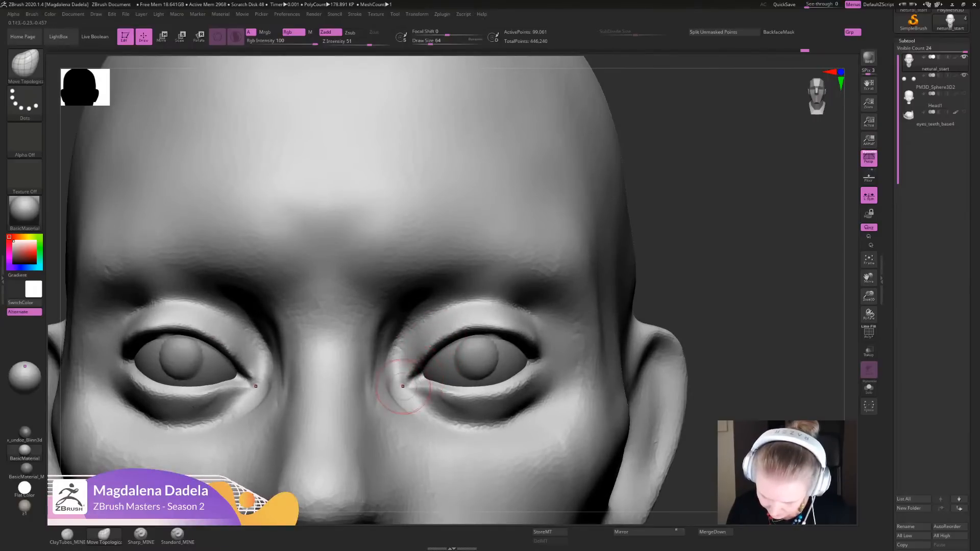
left_click_drag(403, 386, 406, 382)
- Adjust the upper lids and outer eye corners with the Move Topological brush from the front and in profile
mouse_move(655, 332)
right_mouse_down("ctrl")
mouse_move(633, 278)
mouse_move(722, 202)
mouse_move(709, 258)
right_mouse_up("ctrl")
mouse_move(528, 286)
left_mouse_down()
mouse_move(495, 306)
mouse_move(483, 257)
mouse_move(502, 268)
mouse_move(494, 278)
left_mouse_up()
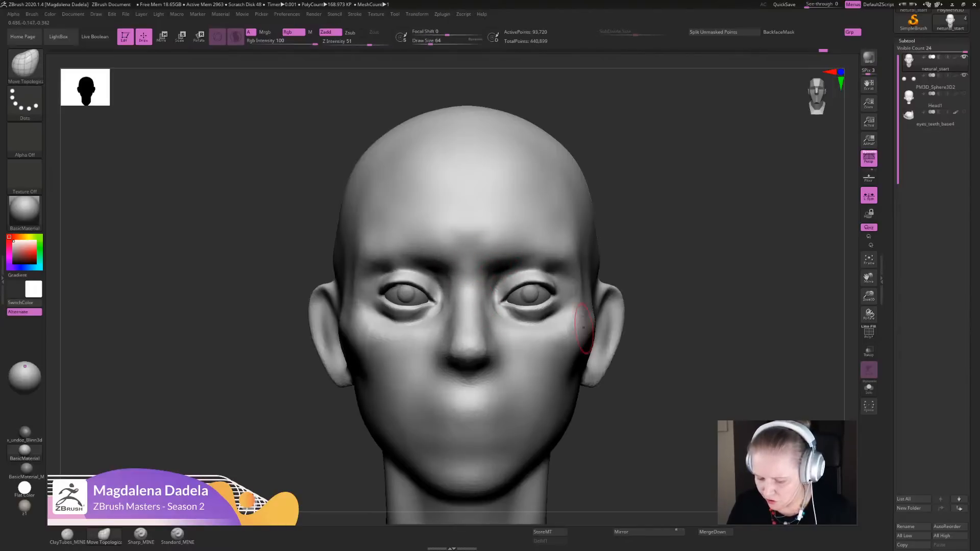
mouse_move(693, 365)
left_mouse_down("alt")
mouse_move(694, 330)
mouse_move(695, 348)
mouse_move(588, 277)
mouse_move(564, 274)
mouse_move(562, 263)
left_mouse_up("alt")
key("shift")
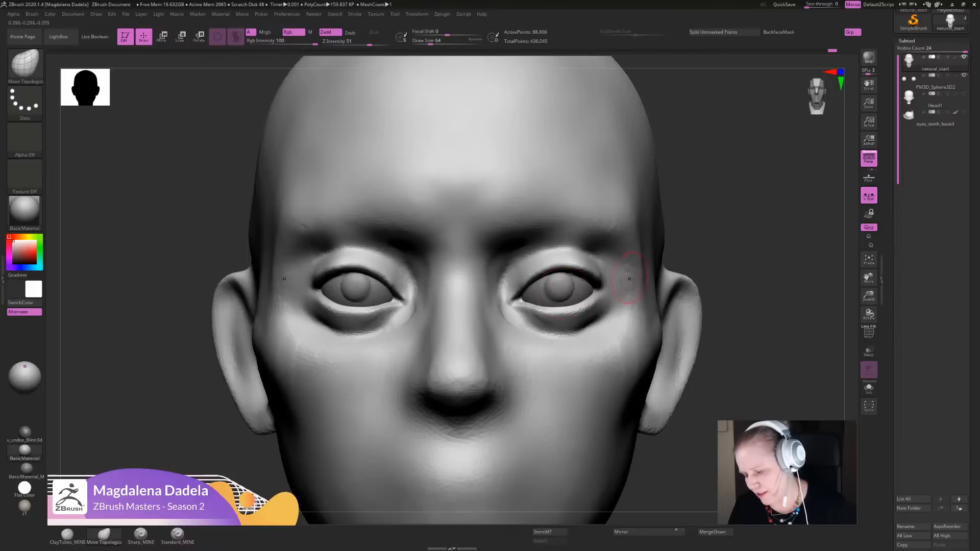
mouse_move(771, 310)
left_mouse_down("alt")
mouse_move(740, 301)
mouse_move(715, 250)
left_mouse_up("alt")
mouse_move(673, 286)
left_mouse_down()
mouse_move(656, 287)
mouse_move(659, 326)
mouse_move(576, 291)
left_mouse_up()
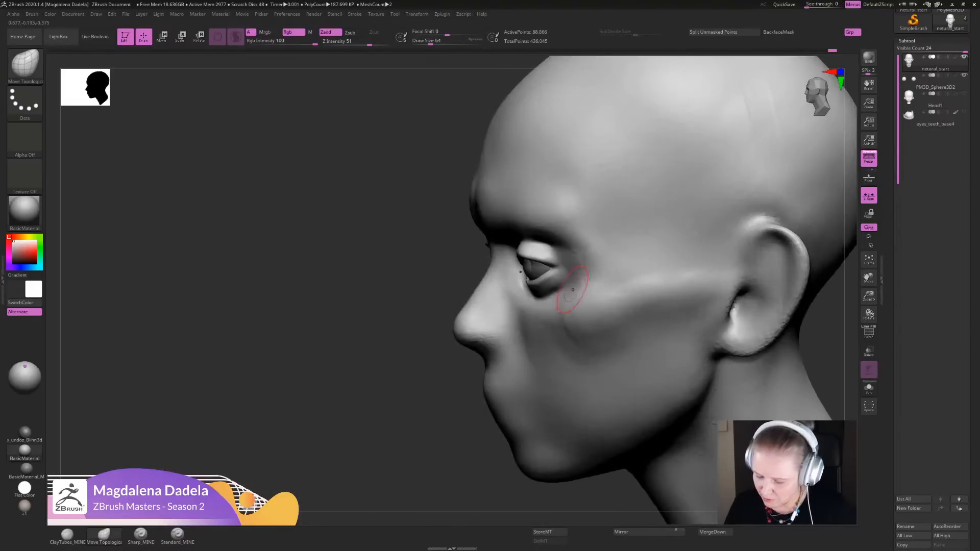
left_click_drag(426, 446, 415, 446, "shift")
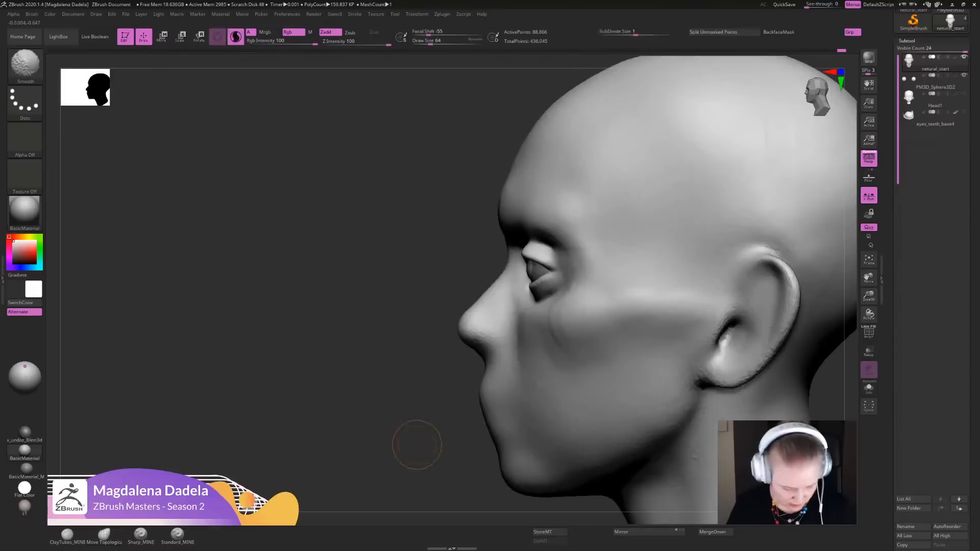
- Extend the upper lid crease past the outer eye corner with Sharp_MINE in profile and smooth the upper lid
left_click(140, 535)
left_click_drag(332, 409, 347, 449, "alt")
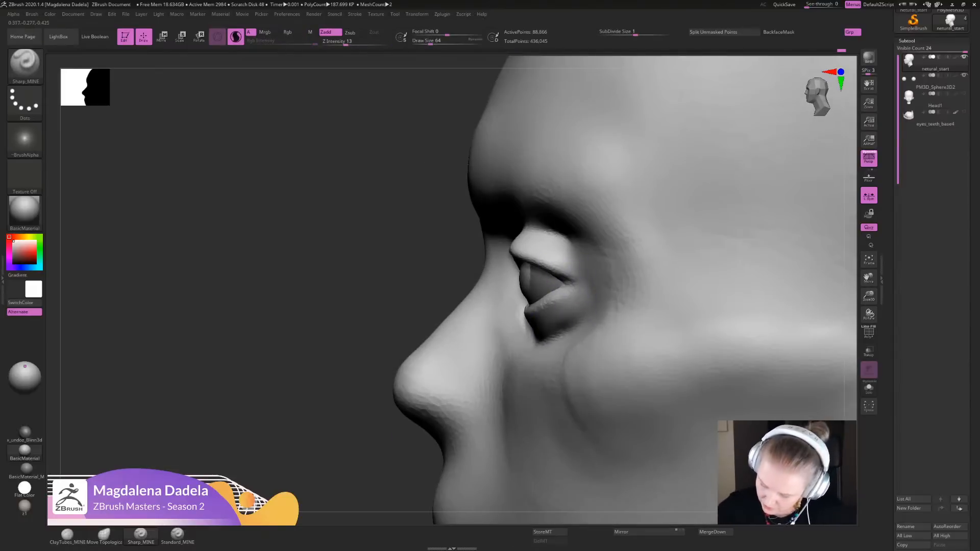
left_click_drag(553, 270, 594, 297)
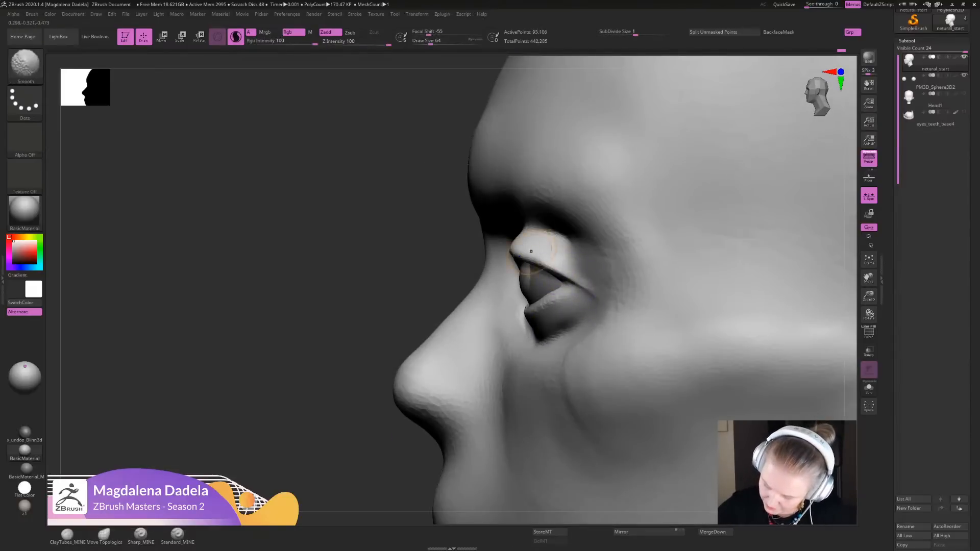
left_click_drag(550, 250, 567, 245, "shift")
left_click_drag(352, 367, 336, 301, "alt")
left_click_drag(347, 327, 492, 341)
mouse_move(643, 307)
left_mouse_down("alt")
mouse_move(622, 362)
mouse_move(630, 434)
left_mouse_up("alt")
mouse_move(679, 352)
left_mouse_down()
mouse_move(658, 289)
mouse_move(660, 219)
left_mouse_up()
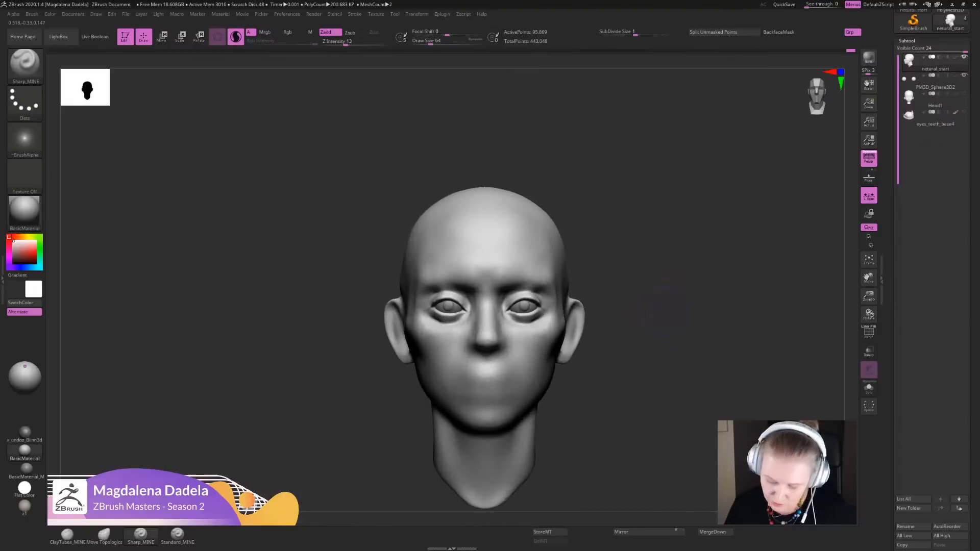
- Define the inner brow ridges with Sharp_MINE strokes that give the face a frown
left_click_drag(660, 306, 657, 271, "alt")
left_click_drag(657, 238, 666, 253, "alt")
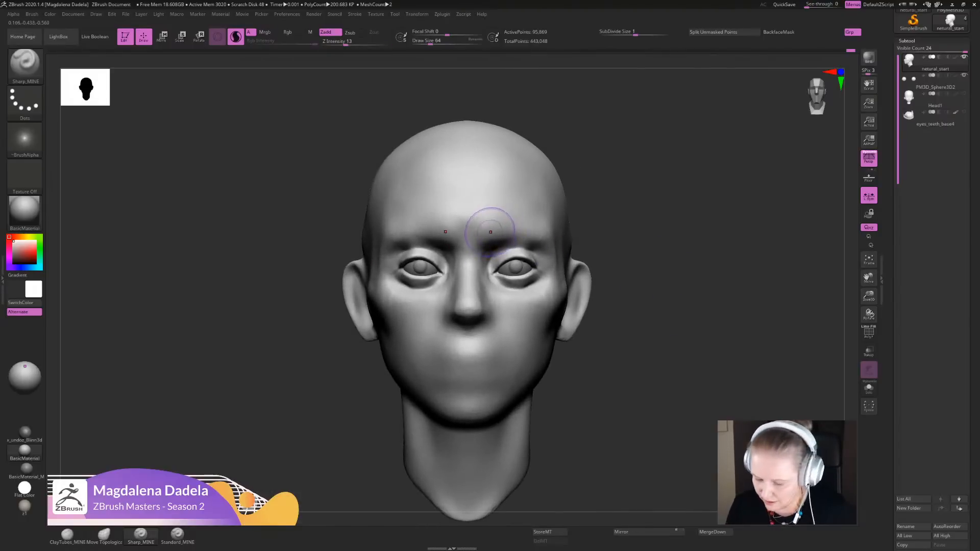
mouse_move(510, 227)
left_mouse_down()
mouse_move(507, 219)
mouse_move(491, 234)
mouse_move(499, 237)
left_mouse_up()
left_click_drag(634, 227, 637, 243, "alt")
left_click_drag(503, 236, 499, 245, "shift")
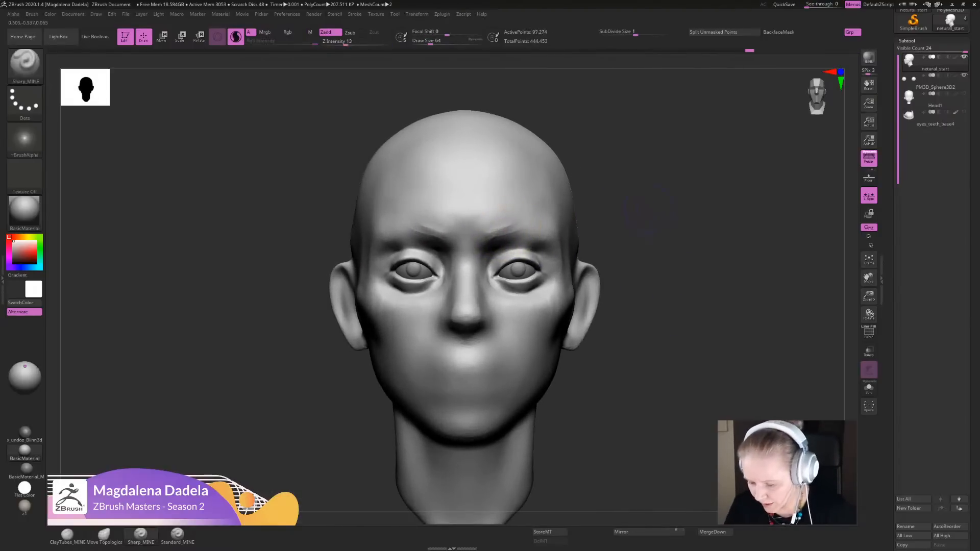
left_click_drag(645, 214, 627, 258)
mouse_move(552, 213)
left_mouse_down()
mouse_move(530, 204)
mouse_move(547, 218)
left_mouse_up()
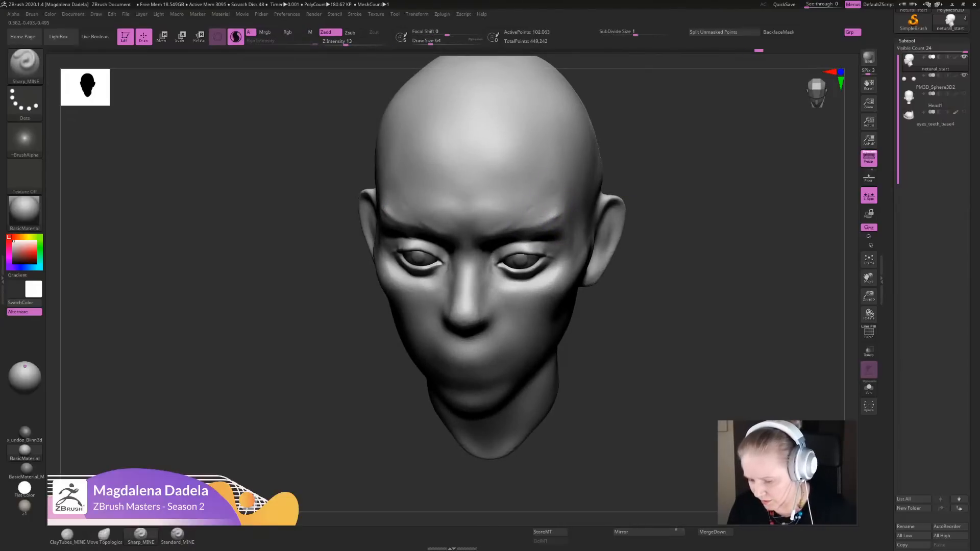
- Mark the outer ends of the brow ridges with Sharp_MINE
left_click_drag(640, 255, 606, 271, "alt")
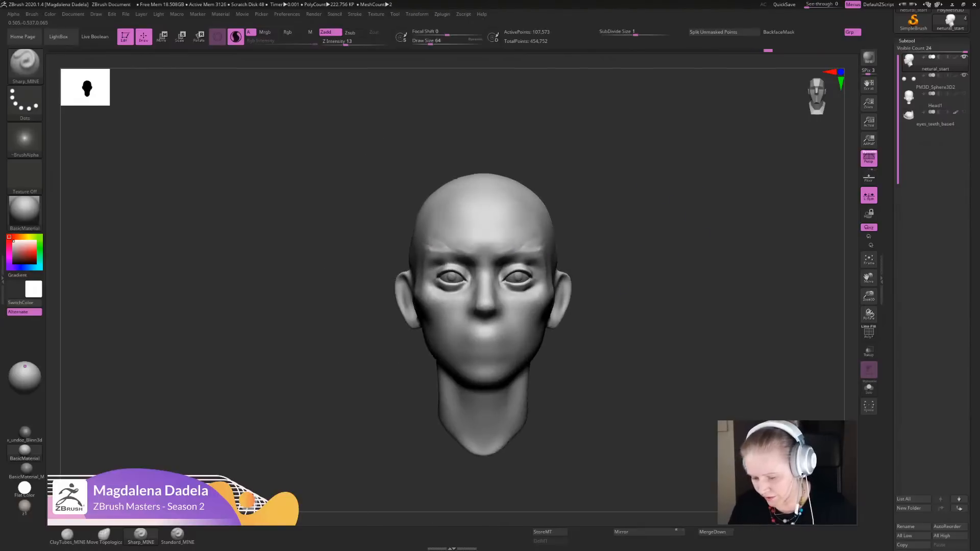
left_click_drag(663, 232, 658, 271, "alt")
left_click_drag(542, 240, 534, 246, "shift")
right_click_drag(533, 237, 534, 244, "alt")
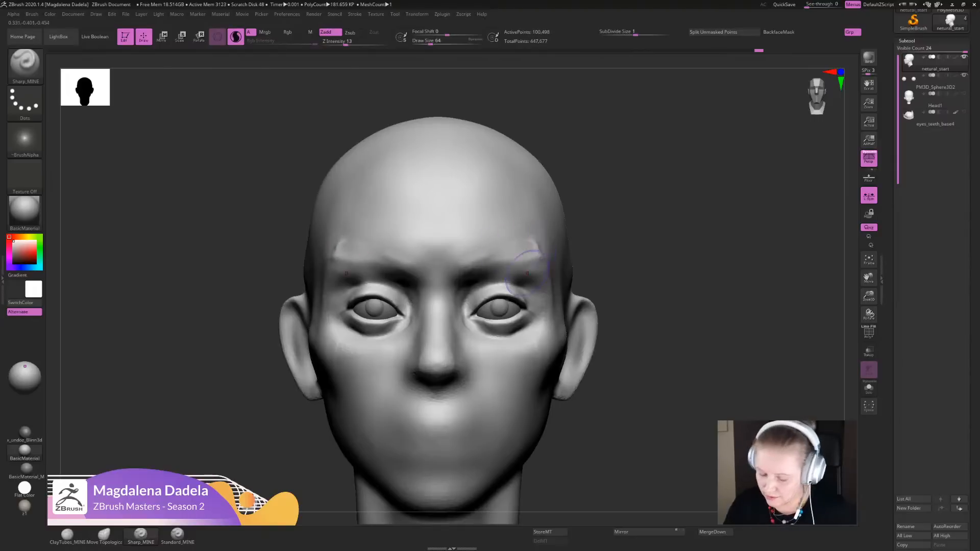
- Build up the eyebrow ridges from inner to outer end with ClayTubes_MINE, smoothing the outer ends
left_click(67, 534)
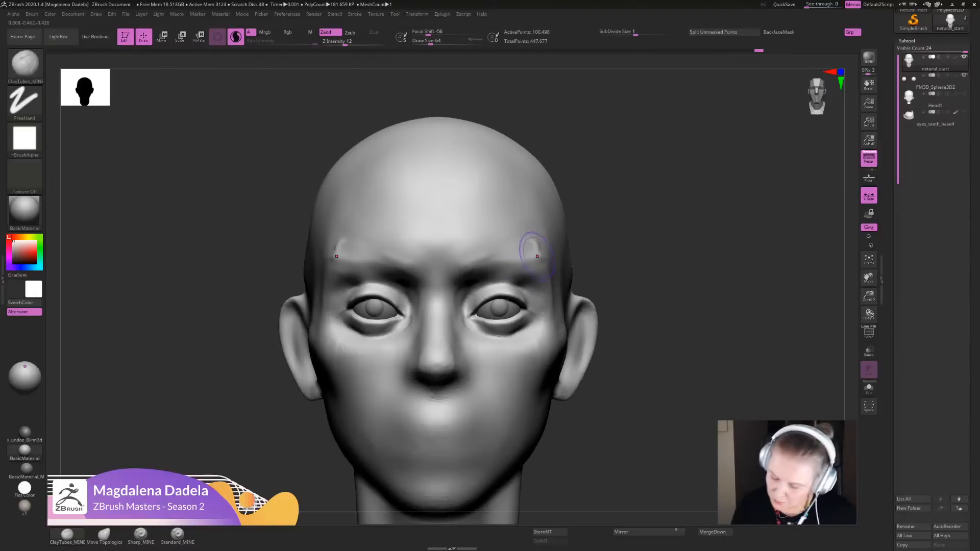
right_click_drag(539, 246, 535, 273, "ctrl")
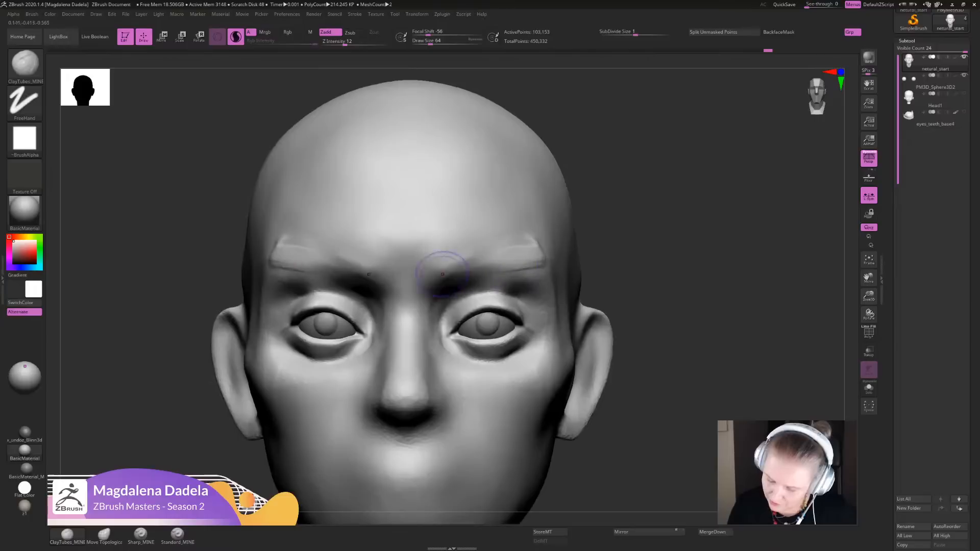
left_click_drag(441, 268, 510, 253)
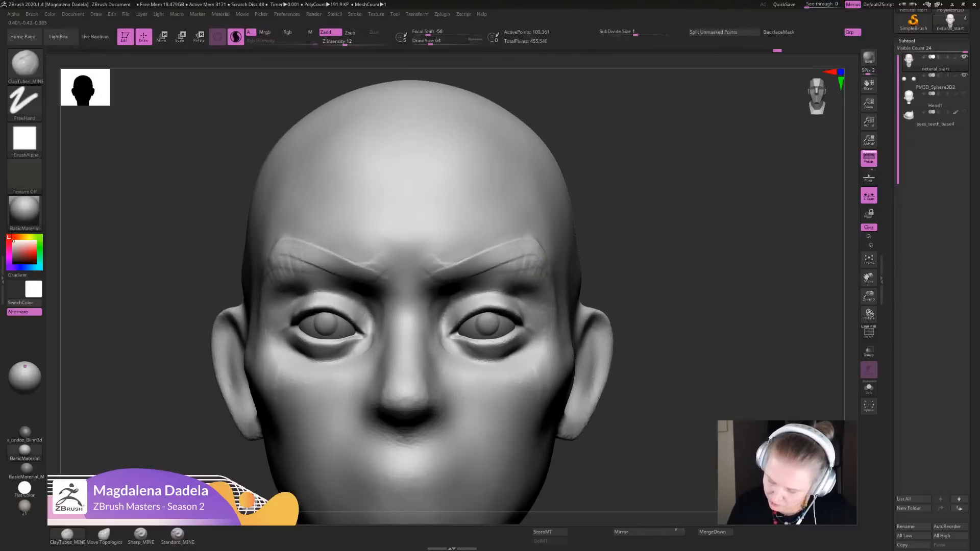
key("shift")
left_click_drag(527, 257, 536, 262, "shift")
mouse_move(541, 266)
right_mouse_down("ctrl")
mouse_move(541, 199)
mouse_move(534, 247)
right_mouse_up("ctrl")
key("shift")
left_click_drag(450, 269, 472, 259, "alt")
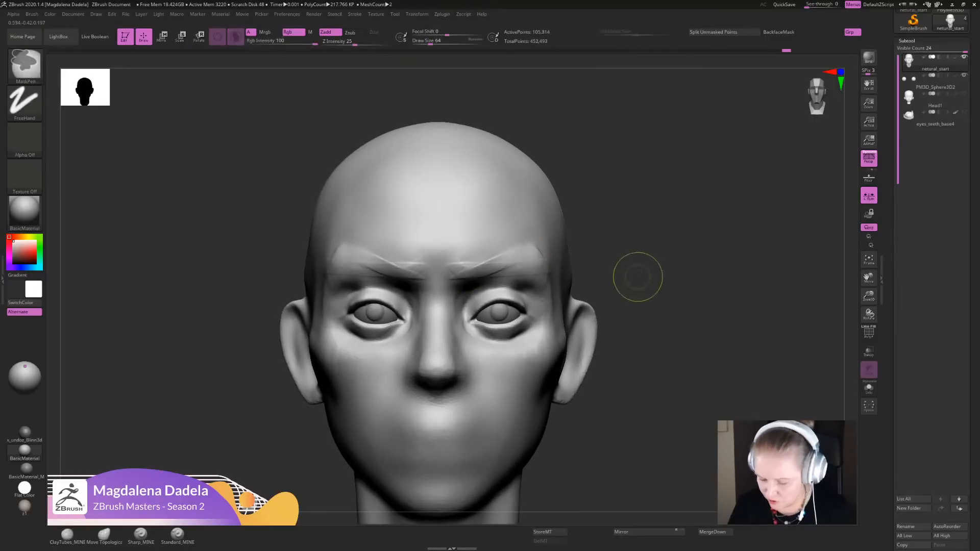
- Undo the last brow stroke and smooth the brow ridges into the forehead
key("ctrl+z")
key("shift")
right_click_drag(526, 240, 485, 293, "ctrl")
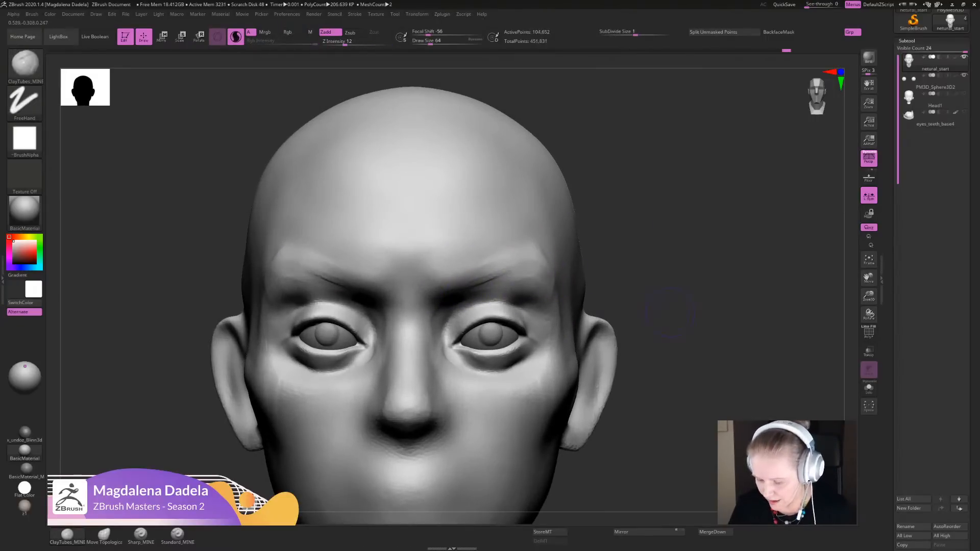
- Build the fleshy fold between the brows and upper lids out to the outer eye corners with ClayTubes_MINE
right_click_drag(669, 312, 505, 308, "ctrl")
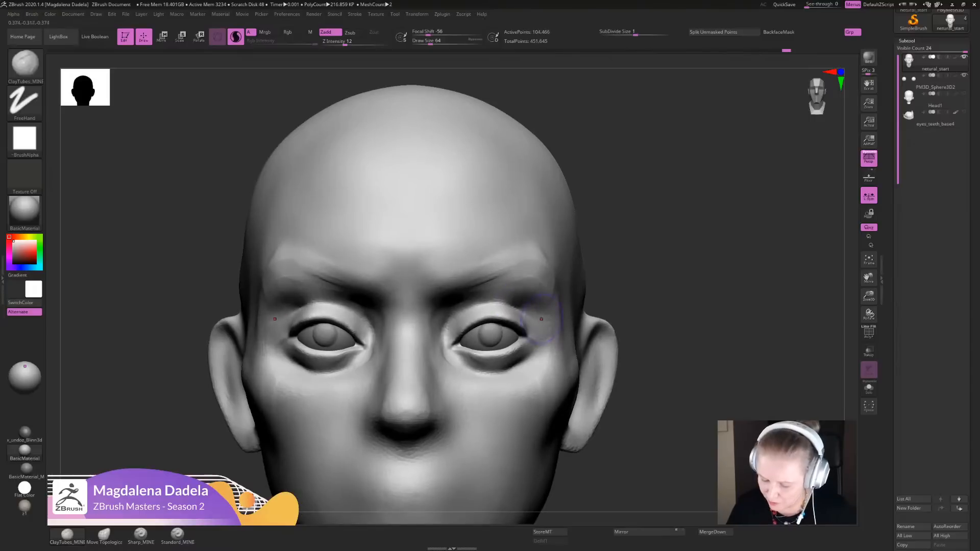
mouse_move(542, 317)
left_mouse_down()
mouse_move(495, 293)
mouse_move(518, 298)
left_mouse_up()
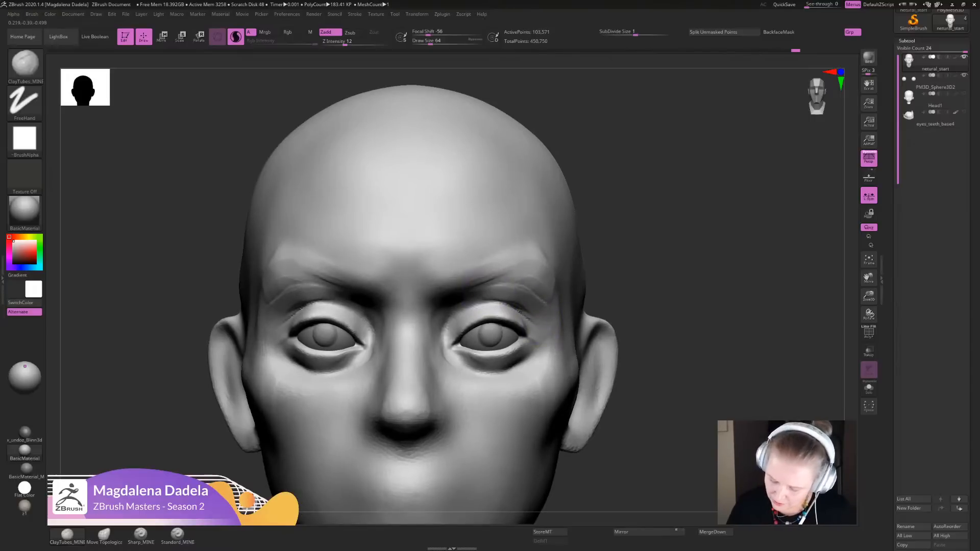
right_click_drag(636, 300, 608, 331, "ctrl")
mouse_move(483, 301)
left_mouse_down()
mouse_move(488, 289)
mouse_move(513, 295)
mouse_move(518, 278)
mouse_move(540, 312)
left_mouse_up()
mouse_move(540, 283)
left_mouse_down()
mouse_move(553, 314)
mouse_move(540, 331)
mouse_move(482, 284)
mouse_move(545, 303)
mouse_move(562, 325)
left_mouse_up()
mouse_move(530, 273)
left_mouse_down()
mouse_move(504, 272)
mouse_move(547, 300)
mouse_move(505, 286)
left_mouse_up()
mouse_move(620, 293)
right_mouse_down("ctrl")
mouse_move(606, 225)
mouse_move(607, 286)
right_mouse_up("ctrl")
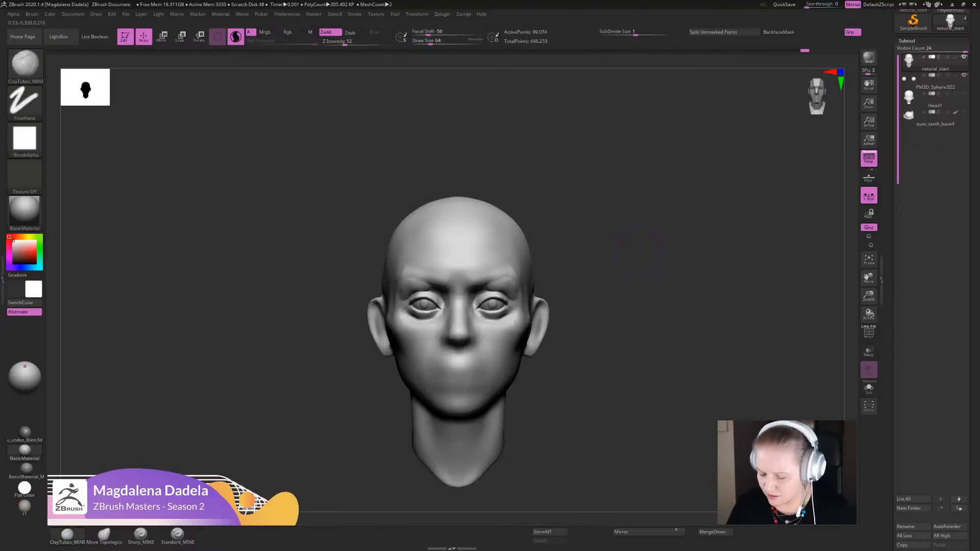
- Add volume under the outer brows with ClayTubes_MINE and smooth the folds above the upper lids
mouse_move(639, 250)
right_mouse_down("alt")
mouse_move(649, 207)
mouse_move(634, 301)
right_mouse_up("alt")
left_click_drag(526, 267, 556, 292)
left_click_drag(522, 231, 590, 295)
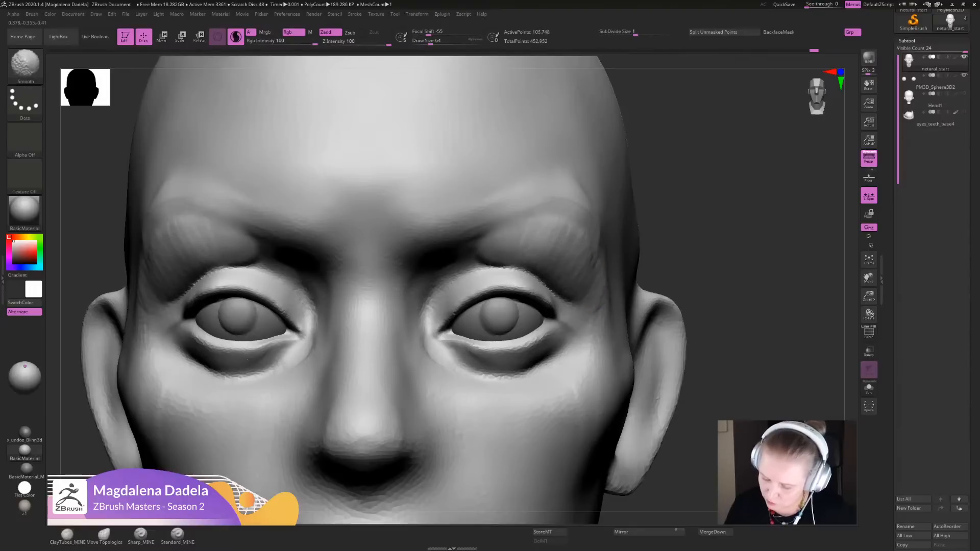
left_click_drag(568, 261, 467, 260, "shift")
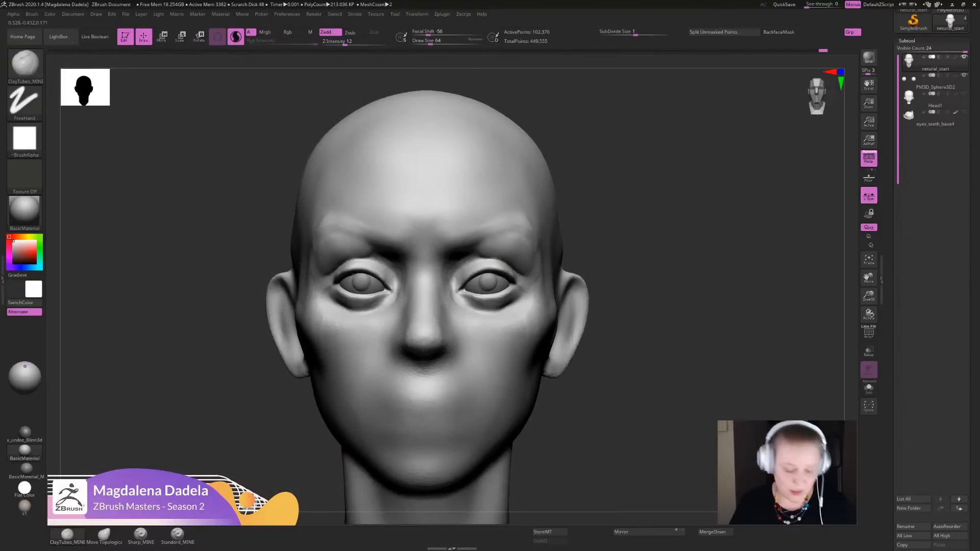
- Refine the outer brow area and the creases above the upper lids with Standard_MINE
left_click(140, 533)
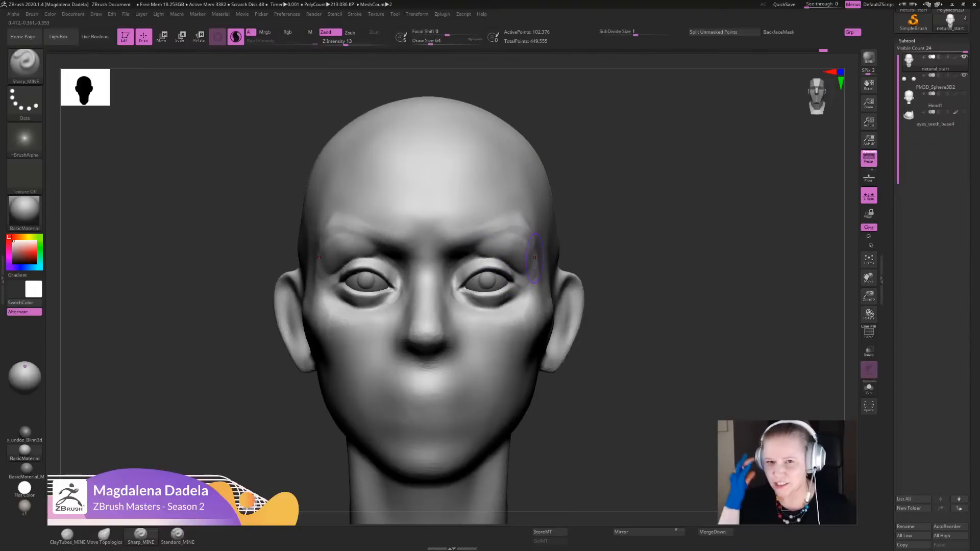
left_click(103, 534)
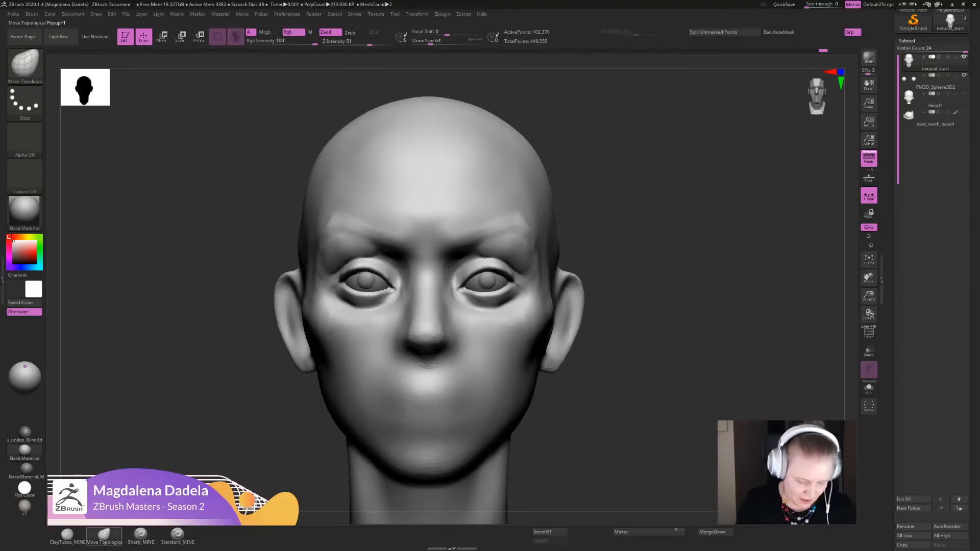
left_click(177, 535)
mouse_move(493, 203)
right_mouse_down("ctrl")
mouse_move(525, 338)
mouse_move(558, 361)
right_mouse_up("ctrl")
mouse_move(558, 360)
left_mouse_down()
mouse_move(518, 313)
mouse_move(413, 331)
left_mouse_up()
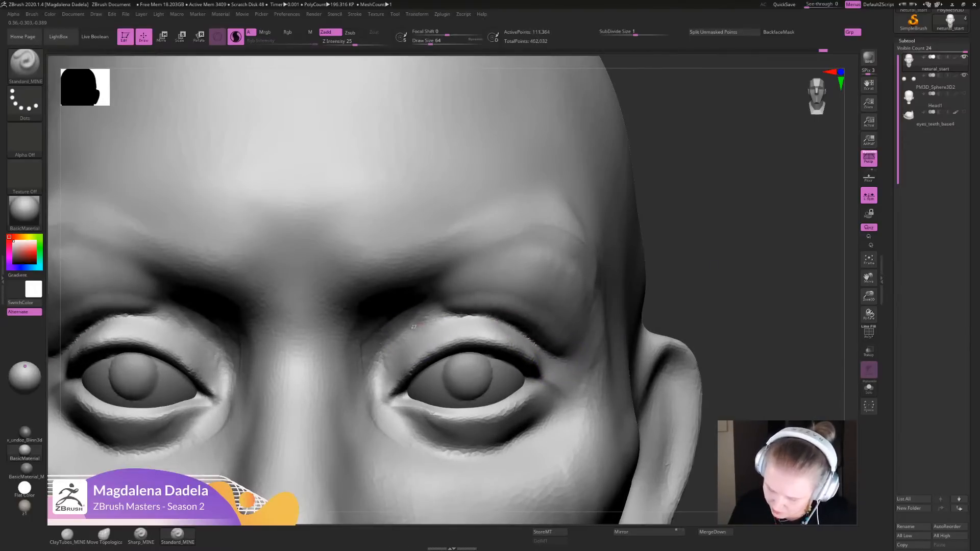
left_click_drag(558, 335, 490, 316, "shift")
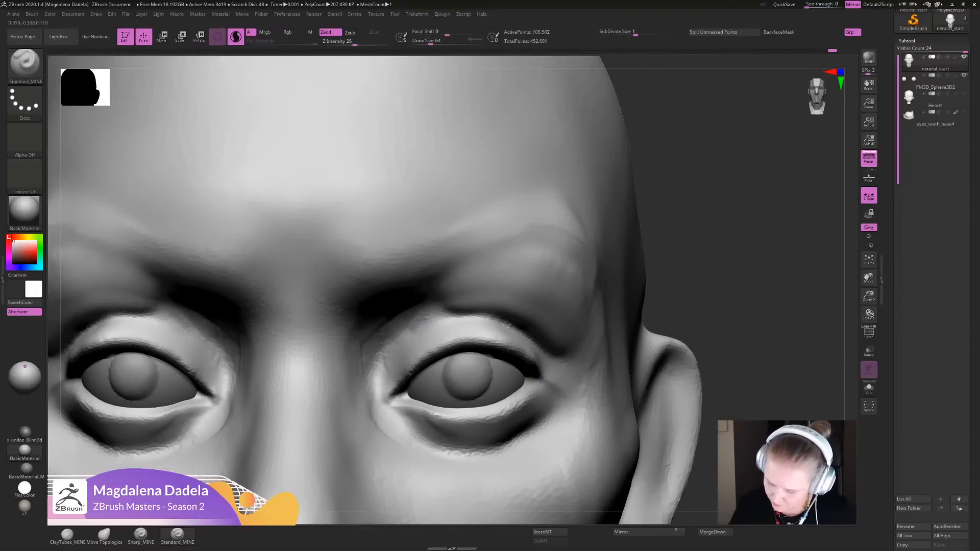
key("f")
- Add more volume along the brow ridges and above the inner eye corners with ClayTubes_MINE
left_click(68, 535)
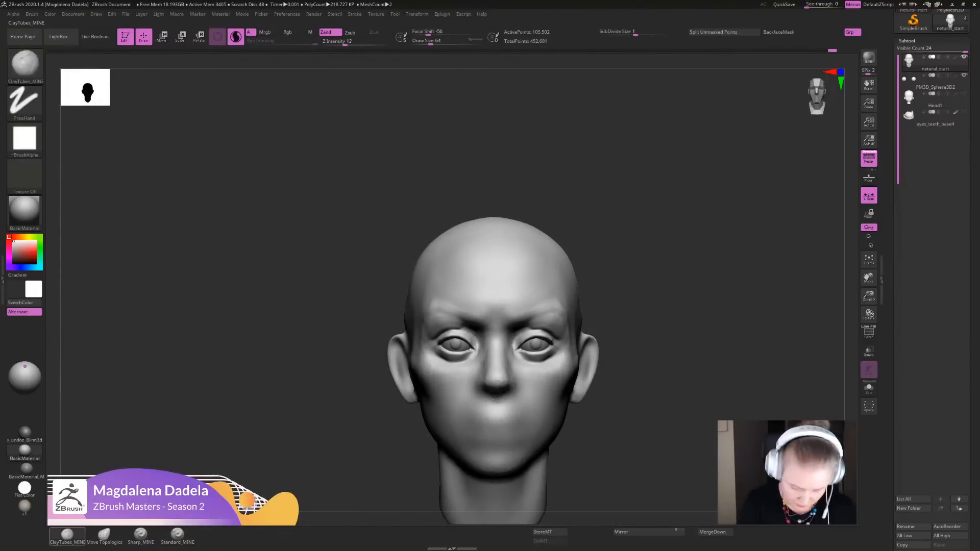
right_click_drag(552, 335, 535, 360, "ctrl")
left_click_drag(462, 295, 563, 302)
mouse_move(480, 317)
left_mouse_down("shift")
mouse_move(494, 300)
mouse_move(489, 292)
mouse_move(504, 287)
left_mouse_up("shift")
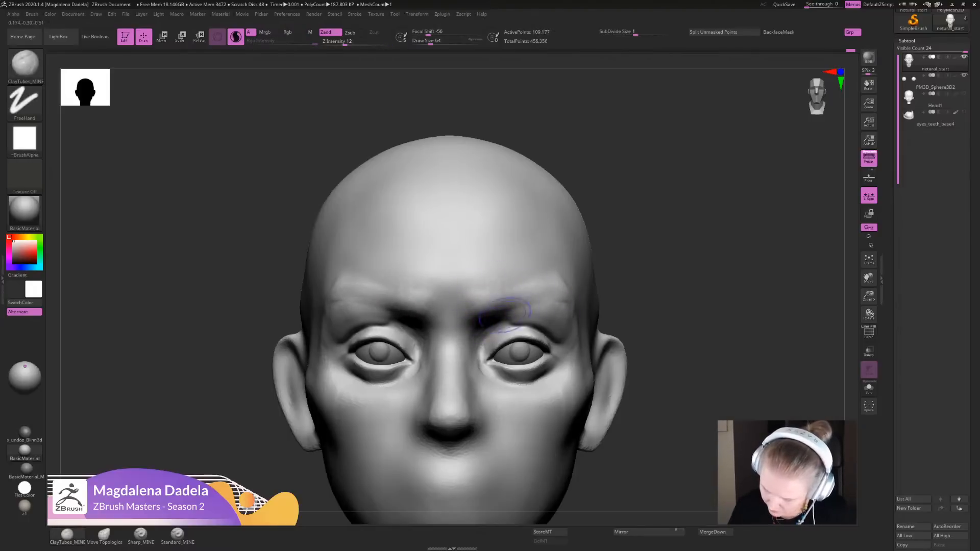
- Build up the inner brow area and the fold above the upper lids with ClayTubes_MINE
mouse_move(511, 309)
right_mouse_down()
mouse_move(502, 256)
mouse_move(507, 288)
right_mouse_up()
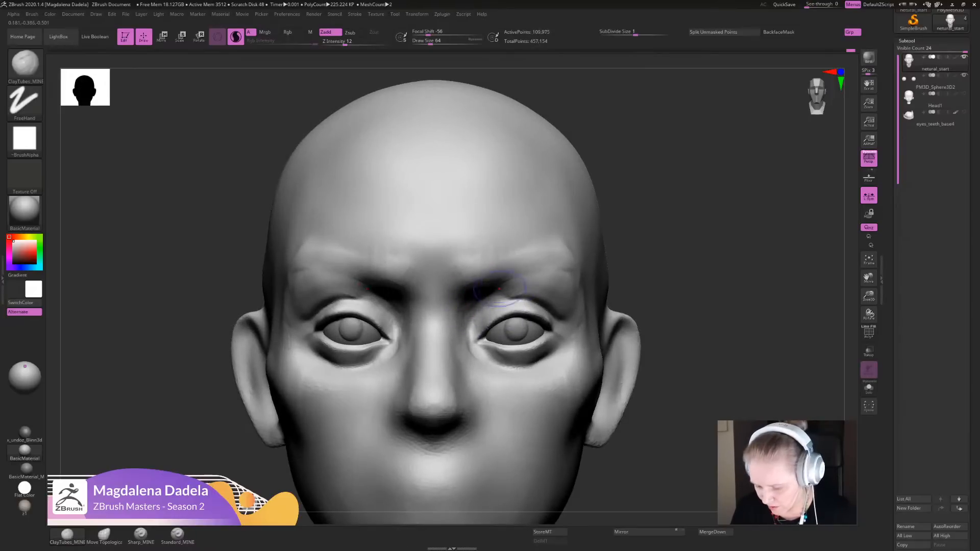
left_click_drag(499, 288, 504, 292)
right_click_drag(501, 290, 501, 243, "ctrl")
right_click_drag(646, 280, 627, 241, "alt")
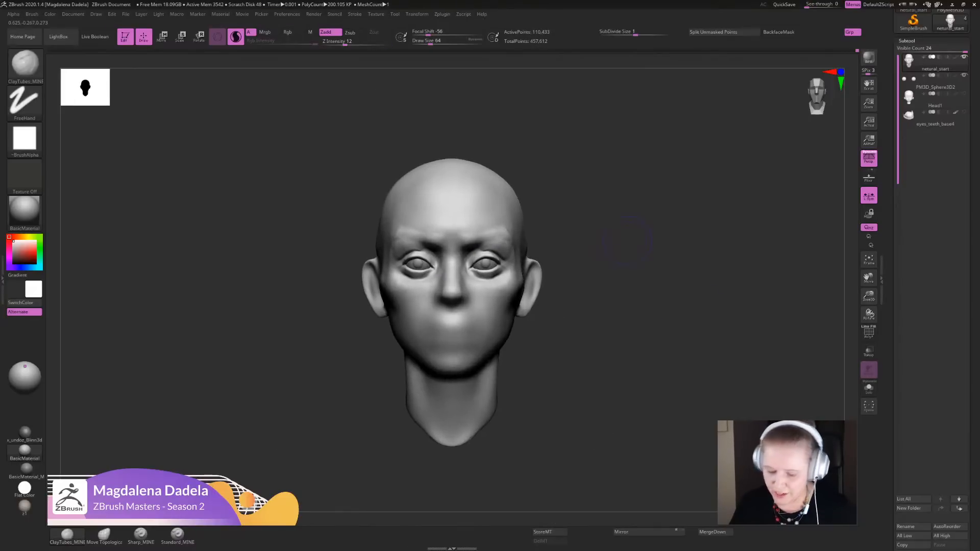
right_click_drag(660, 287, 644, 334, "ctrl")
left_click_drag(518, 249, 482, 258)
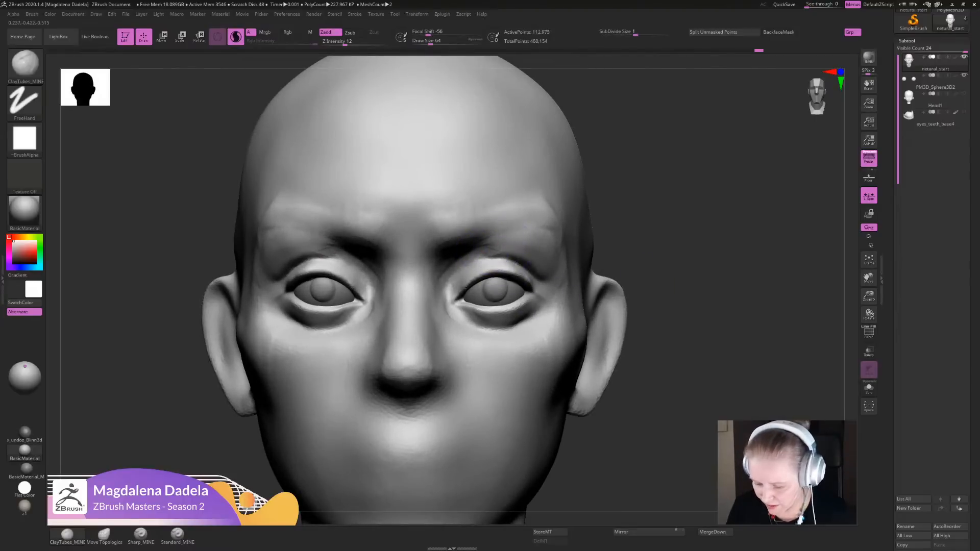
- Add volume from the outer brow ends down toward the temples with ClayTubes_MINE
left_click_drag(551, 237, 559, 284)
mouse_move(658, 327)
right_mouse_down("ctrl")
mouse_move(659, 275)
mouse_move(577, 263)
right_mouse_up("ctrl")
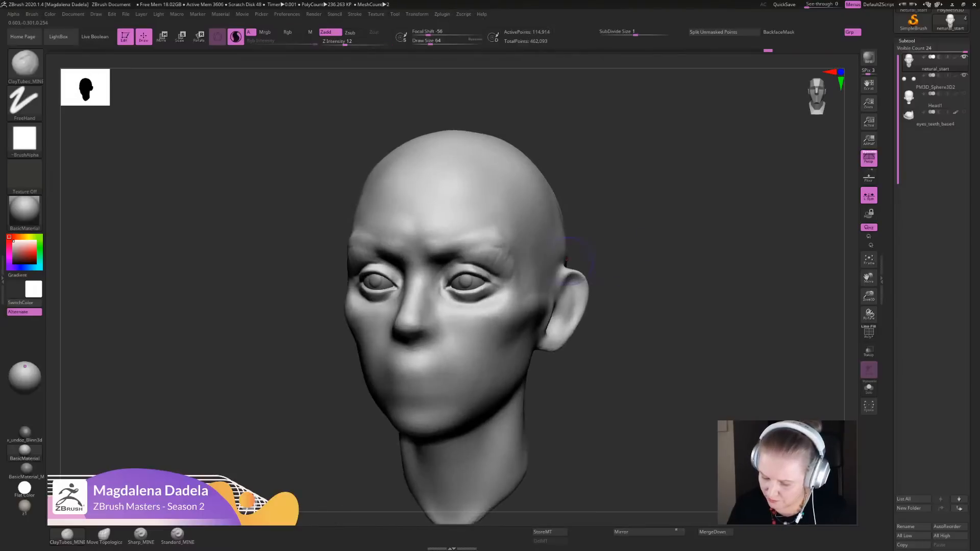
left_click_drag(517, 276, 515, 295)
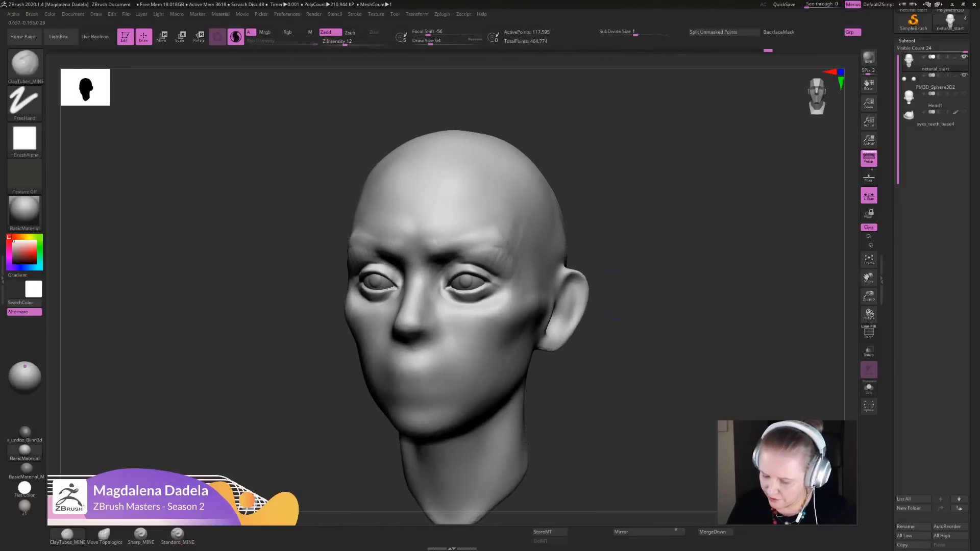
right_click_drag(612, 294, 668, 294, "shift")
right_click_drag(668, 295, 637, 294, "ctrl")
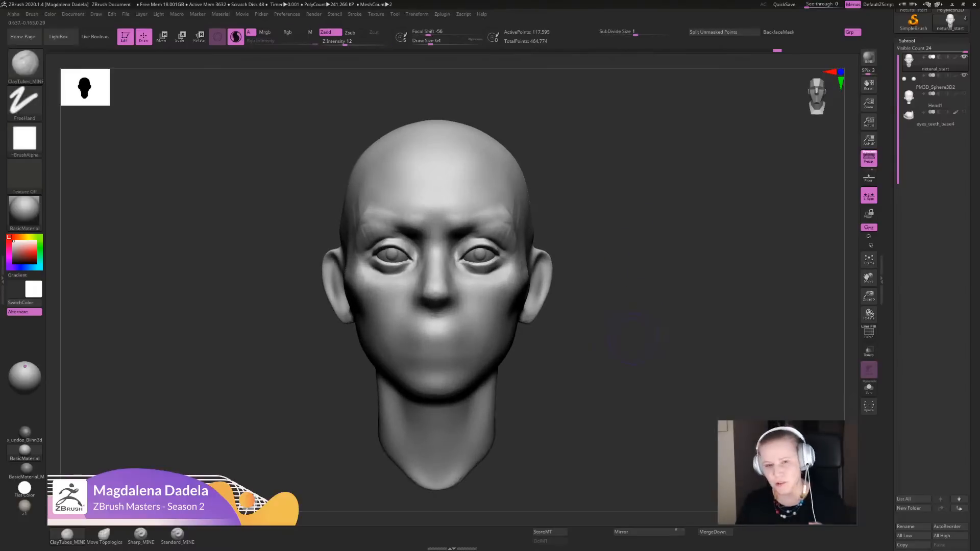
- Carve a horizontal mouth line with short vertical marks at its corners using Sharp_MINE at Z Intensity 10
left_click(140, 534)
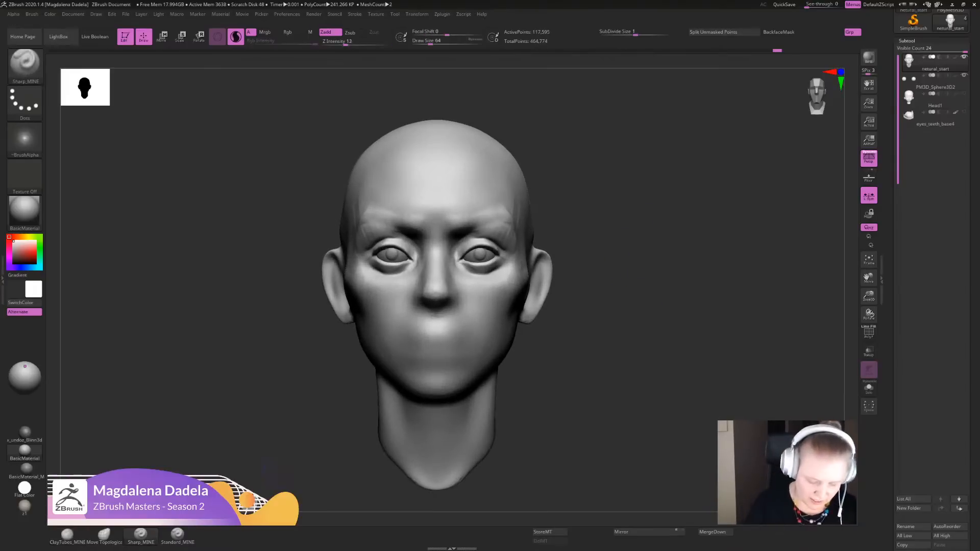
mouse_move(615, 330)
right_mouse_down("alt")
mouse_move(638, 310)
mouse_move(635, 332)
mouse_move(606, 320)
mouse_move(602, 332)
right_mouse_up("alt")
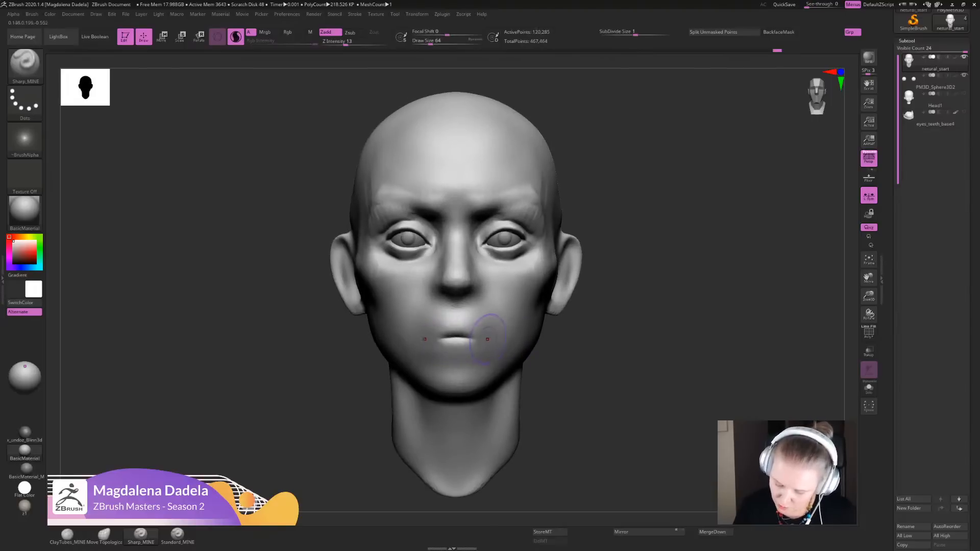
left_click(344, 43)
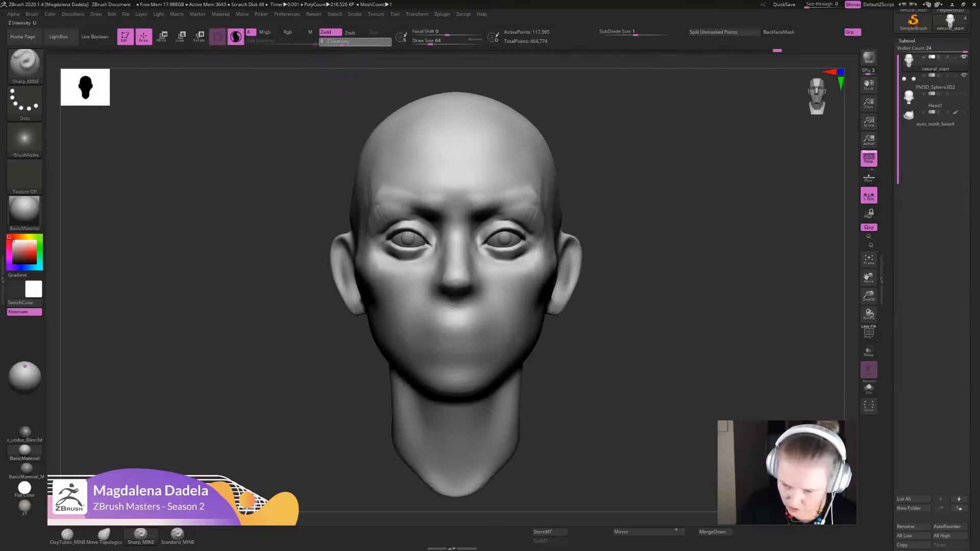
right_click_drag(458, 330, 456, 341, "ctrl")
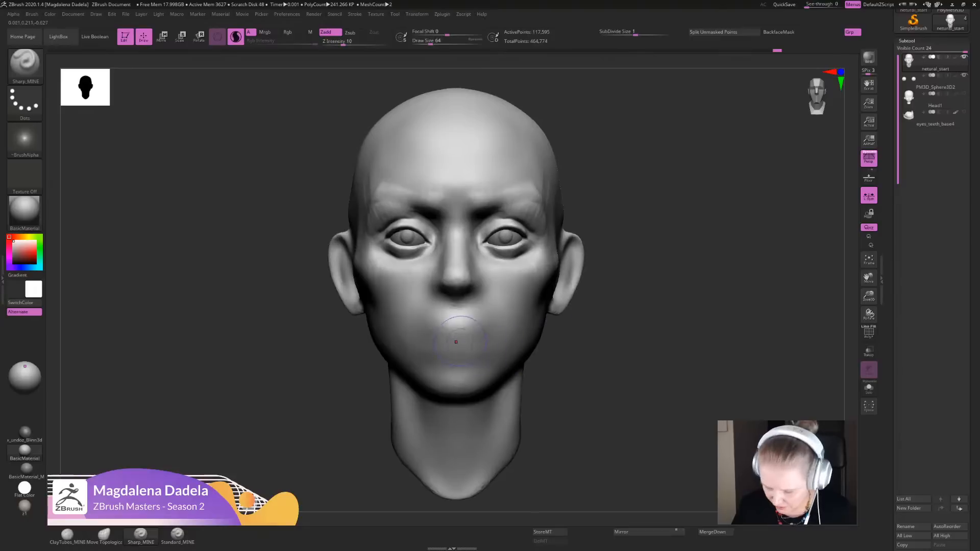
left_click_drag(457, 340, 498, 331)
left_click_drag(569, 395, 566, 341, "alt")
right_click_drag(552, 259, 552, 265, "ctrl")
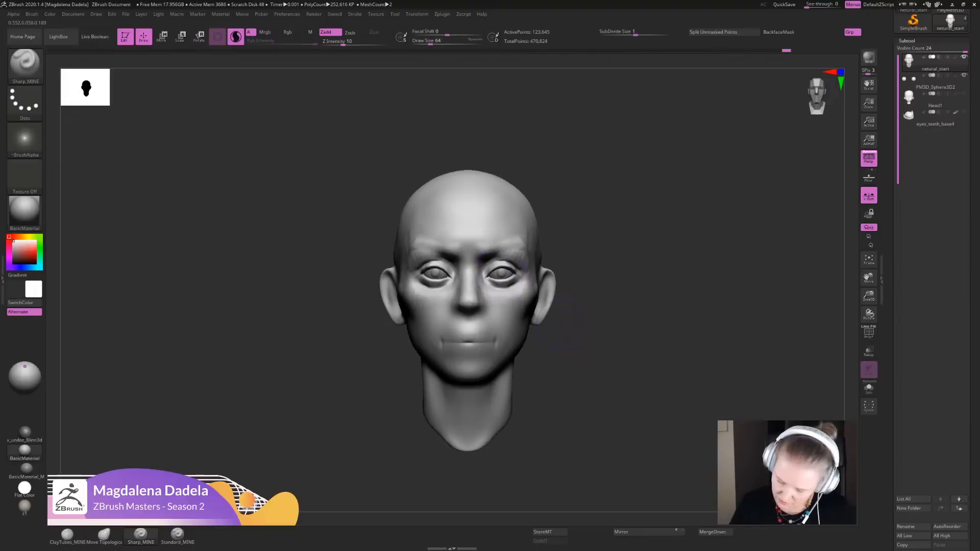
right_click_drag(571, 334, 569, 380, "ctrl")
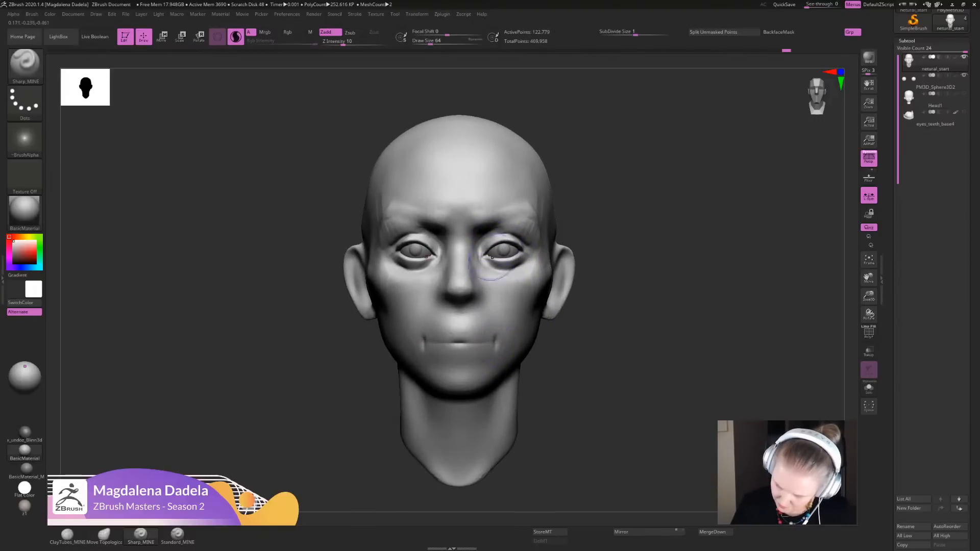
- Select the eyeball subtool PM3D_Sphere3D2, touch up the cornea bulges with ClayTubes_MINE, and check the eyeballs in isolation
right_click_drag(594, 240, 583, 464, "ctrl")
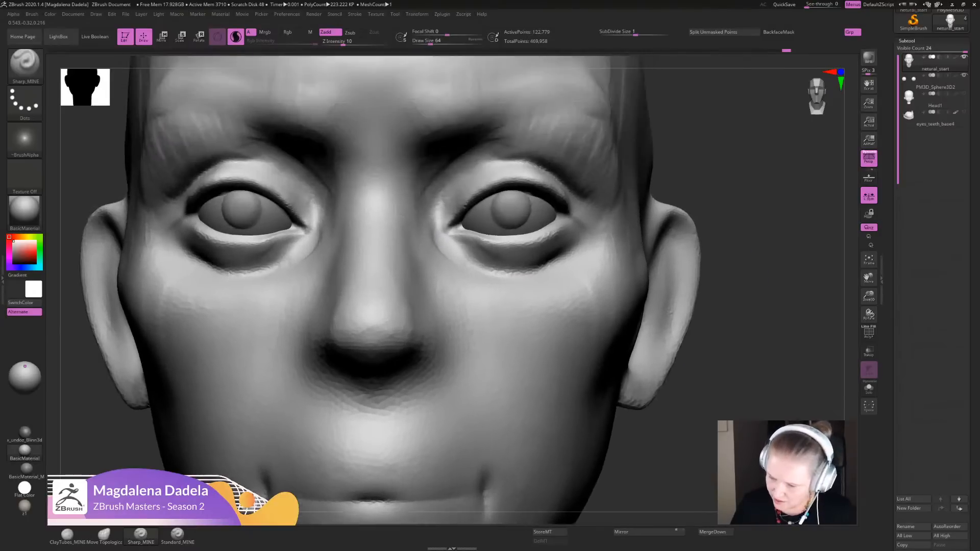
right_click_drag(602, 204, 610, 267, "alt")
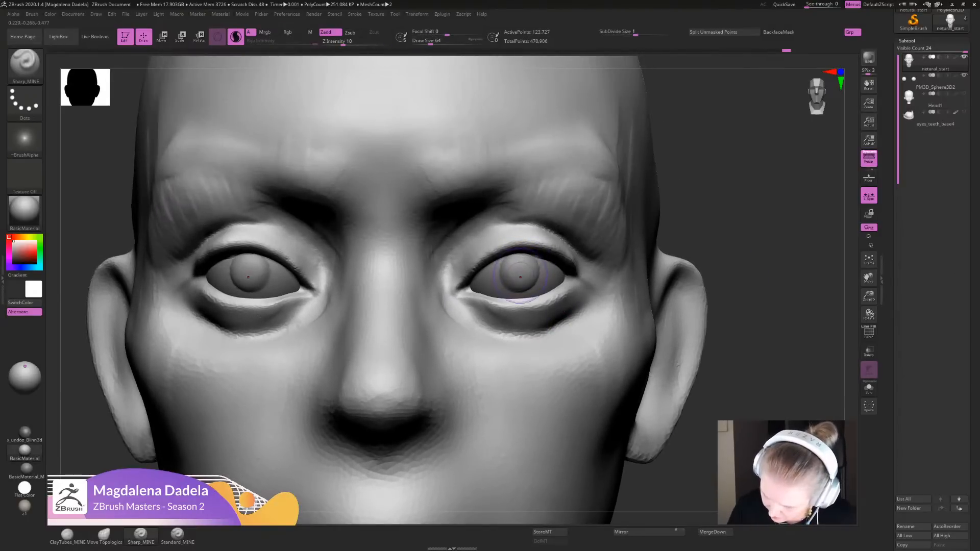
left_click(520, 276, "alt")
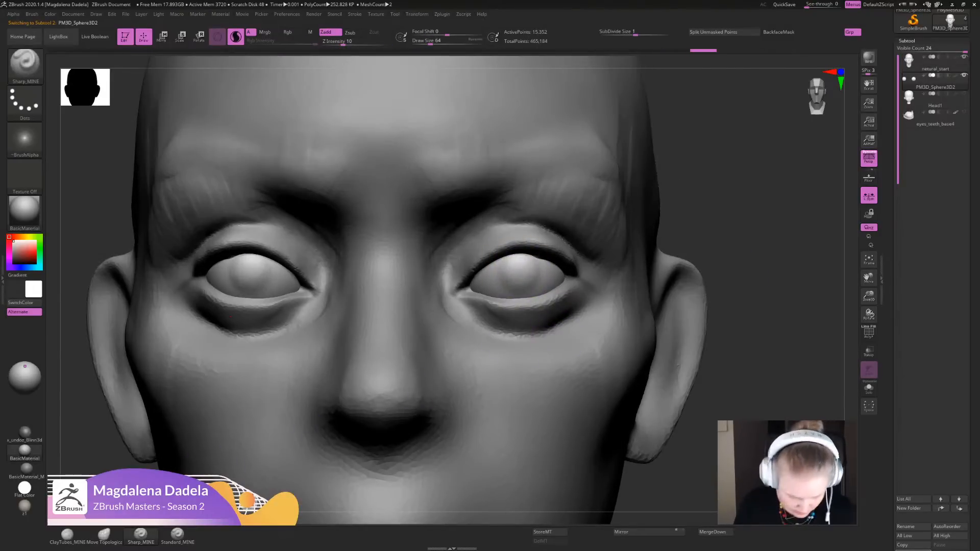
left_click(69, 536)
mouse_move(522, 279)
left_mouse_down()
mouse_move(516, 287)
mouse_move(578, 274)
mouse_move(521, 282)
left_mouse_up()
left_click(868, 388)
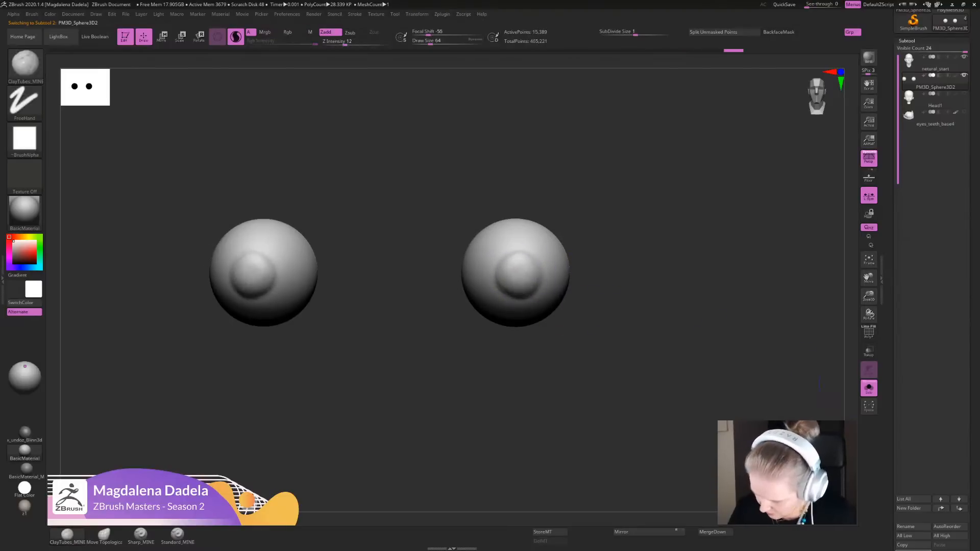
left_click(869, 387)
key("f")
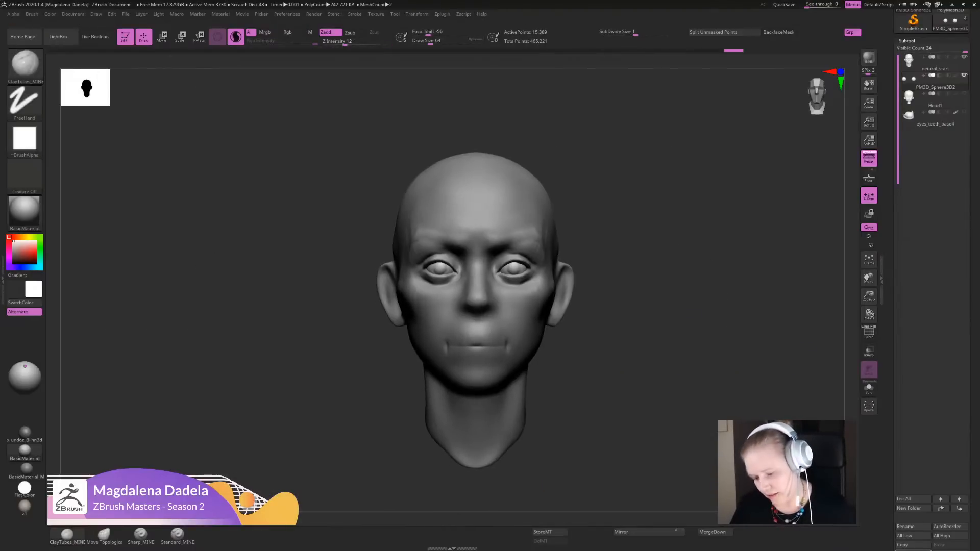
- Switch back to the head subtool and deepen the mouth line with Sharp_MINE, smoothing around it
mouse_move(638, 357)
left_mouse_down("alt")
mouse_move(636, 333)
mouse_move(619, 352)
left_mouse_up("alt")
left_click(140, 535)
left_click(501, 362, "alt")
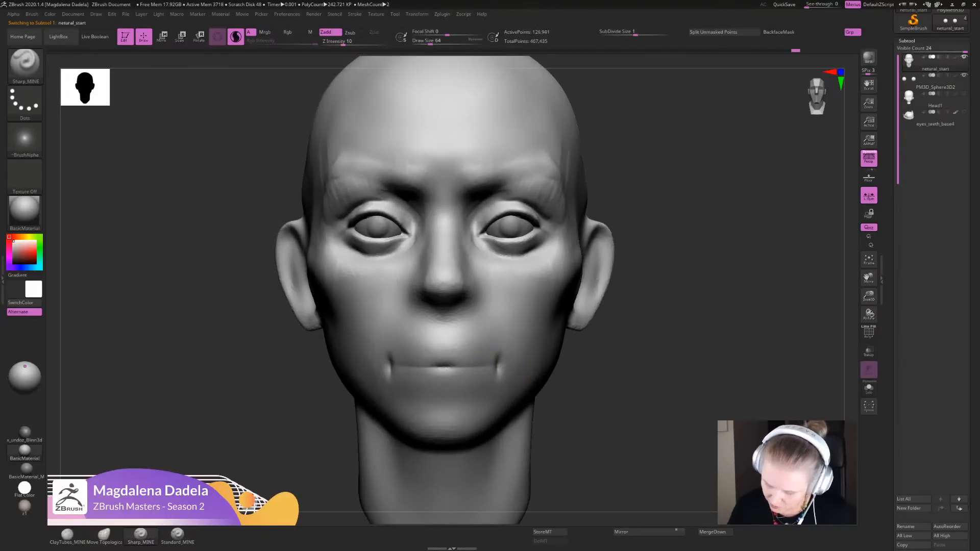
mouse_move(601, 426)
left_mouse_down("alt")
mouse_move(598, 375)
mouse_move(599, 418)
left_mouse_up("alt")
left_click_drag(452, 366, 482, 367)
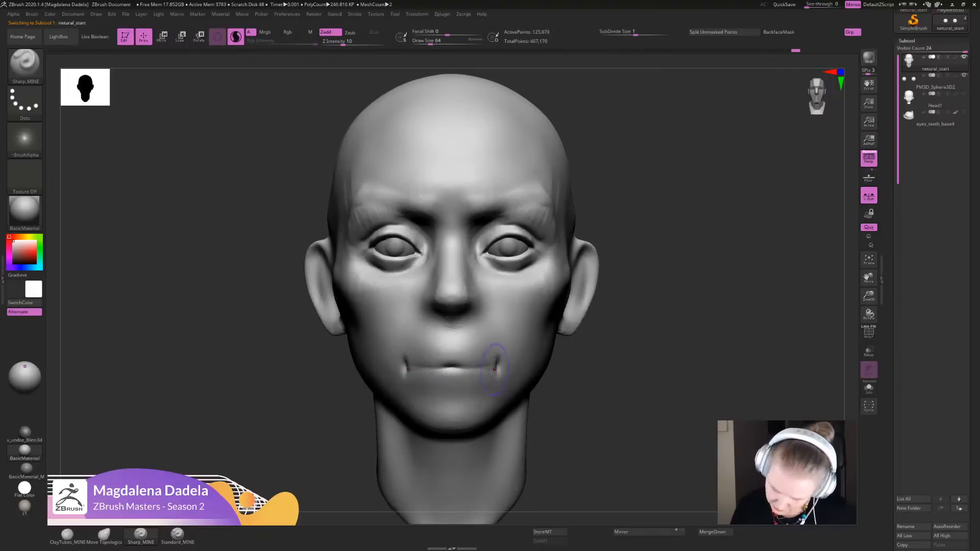
key("shift")
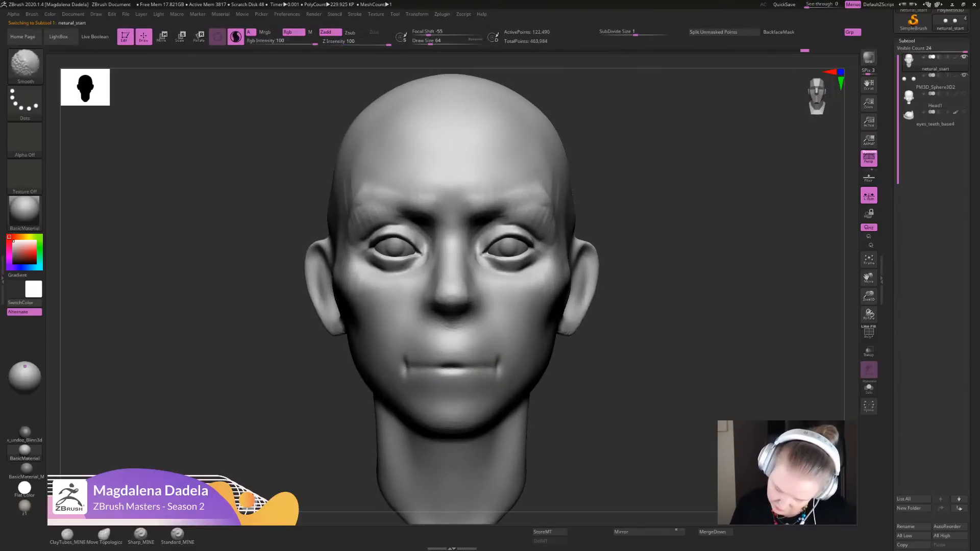
left_click_drag(603, 418, 620, 414)
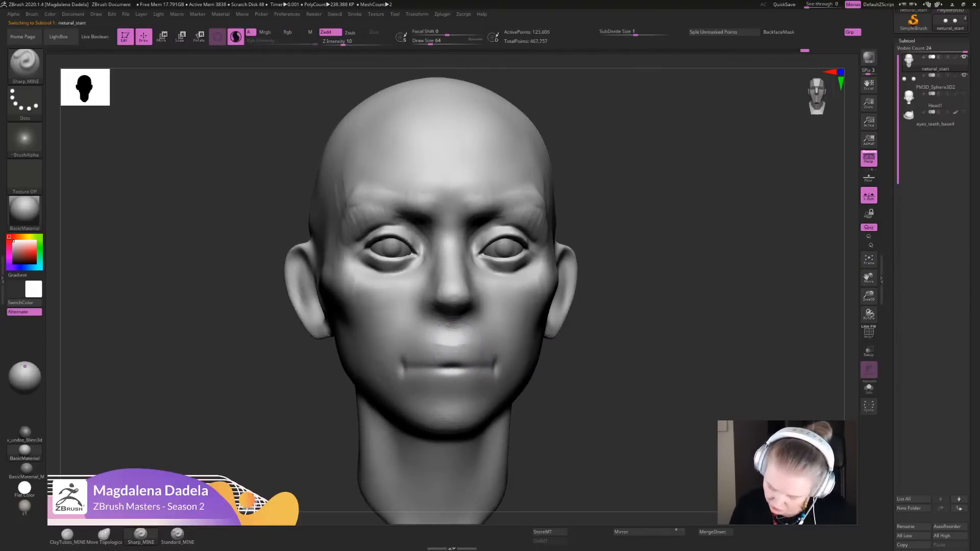
- Draw the upper lip's contour from the center to the mouth corners with Sharp_MINE, redoing the unsatisfactory stroke
left_click_drag(452, 346, 488, 359)
left_click_drag(610, 378, 592, 379)
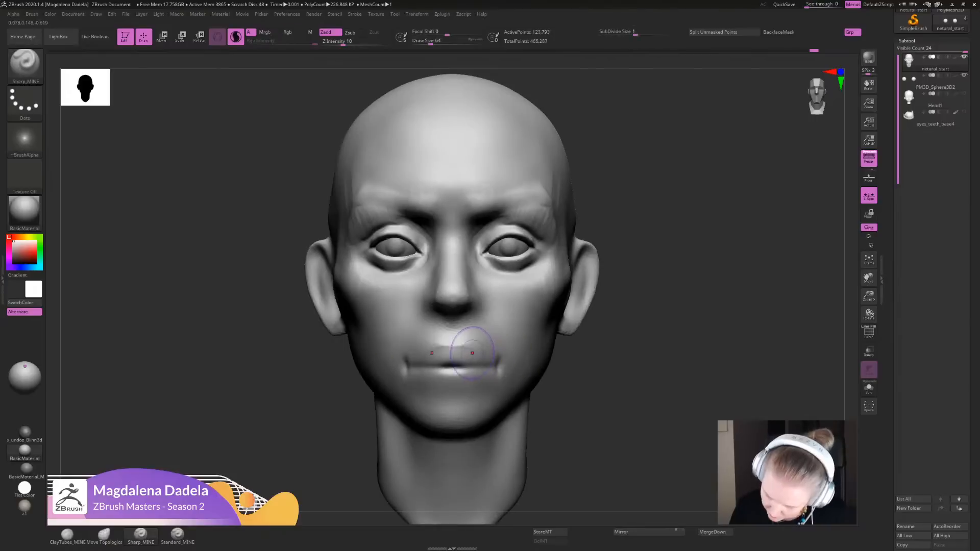
mouse_move(460, 343)
left_mouse_down()
mouse_move(489, 344)
mouse_move(462, 342)
mouse_move(495, 367)
mouse_move(484, 355)
left_mouse_up()
key("ctrl+z")
mouse_move(482, 334)
right_mouse_down("ctrl")
mouse_move(485, 353)
mouse_move(607, 356)
right_mouse_up("ctrl")
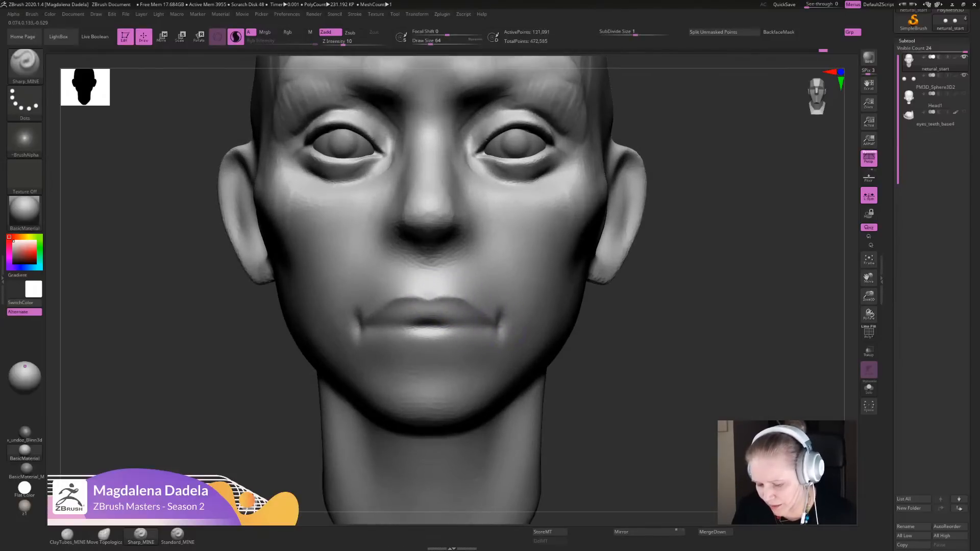
key("shift")
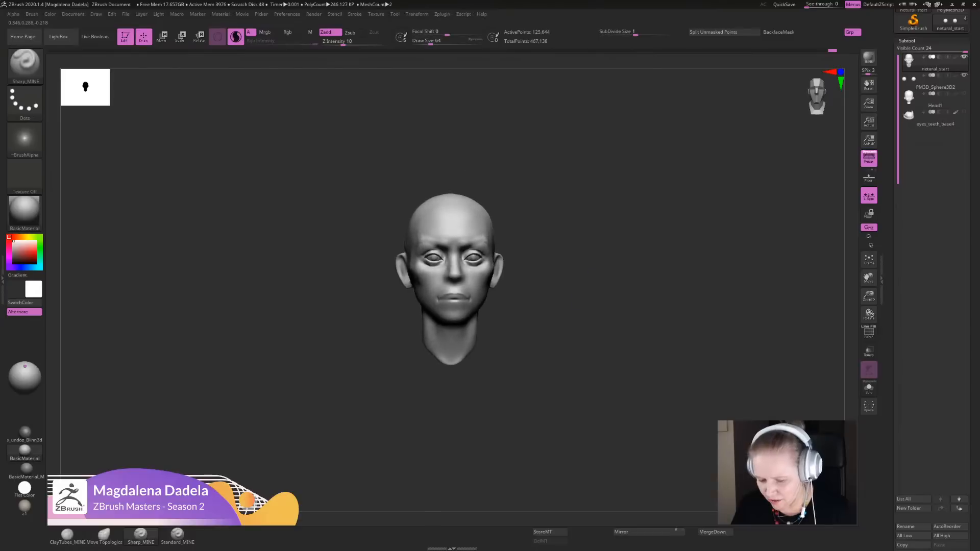
- Add volume to the cheeks below the eyes and around the inner eye corners with ClayTubes_MINE
left_click_drag(581, 245, 589, 326, "alt")
left_click_drag(590, 327, 593, 355)
left_click_drag(491, 260, 505, 259)
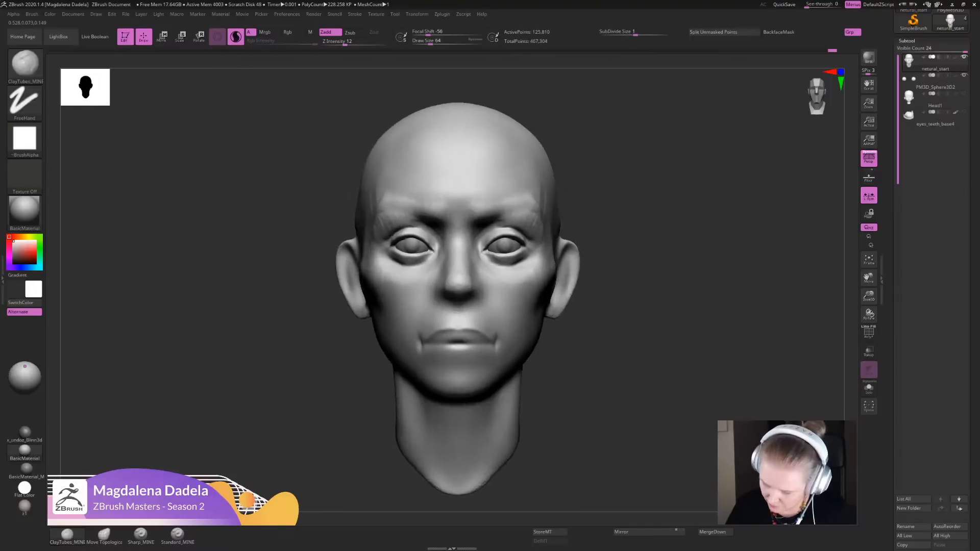
left_click_drag(482, 248, 485, 252)
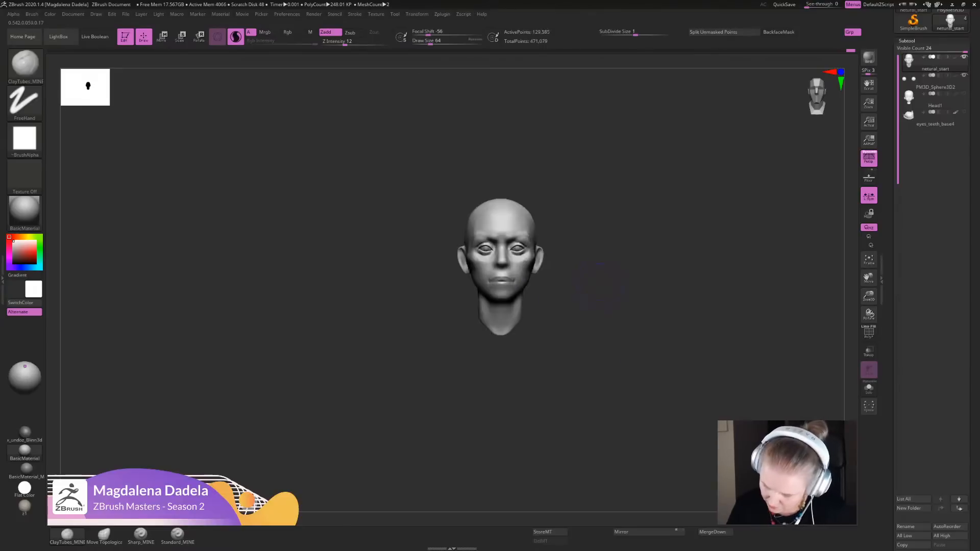
key("f")
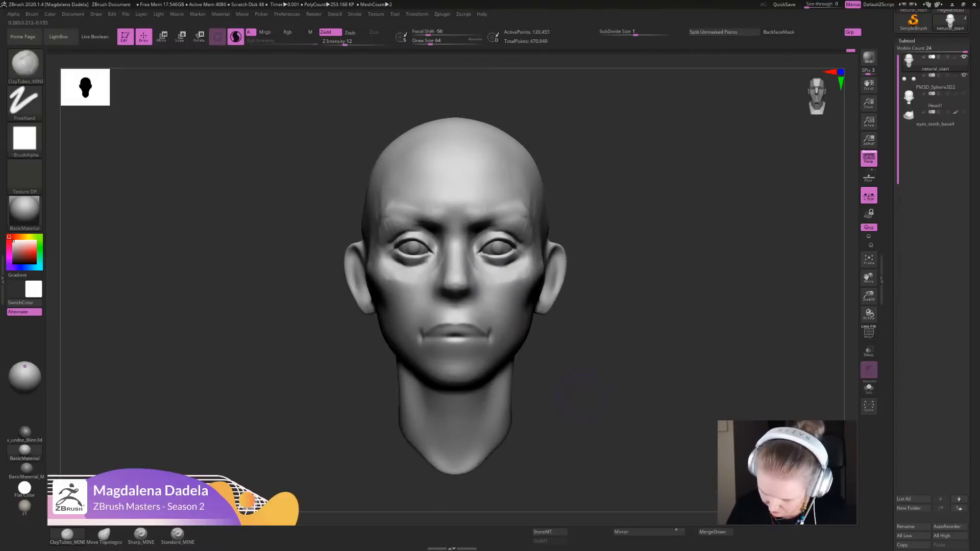
- Deepen the parting line between the lips and sharpen the mouth corners with Sharp_MINE
mouse_move(581, 396)
left_mouse_down("alt")
mouse_move(586, 365)
mouse_move(587, 403)
left_mouse_up("alt")
left_click(141, 535)
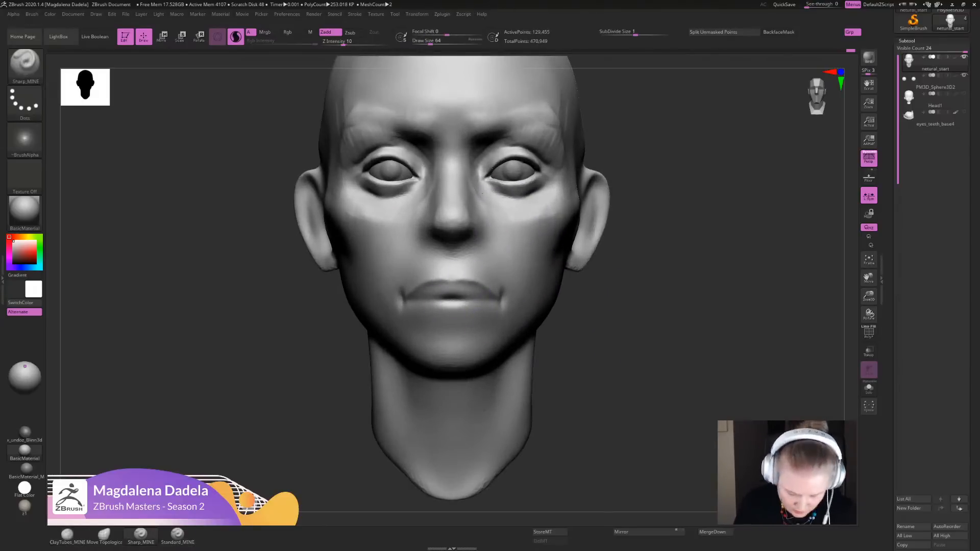
left_click_drag(587, 365, 587, 418, "alt")
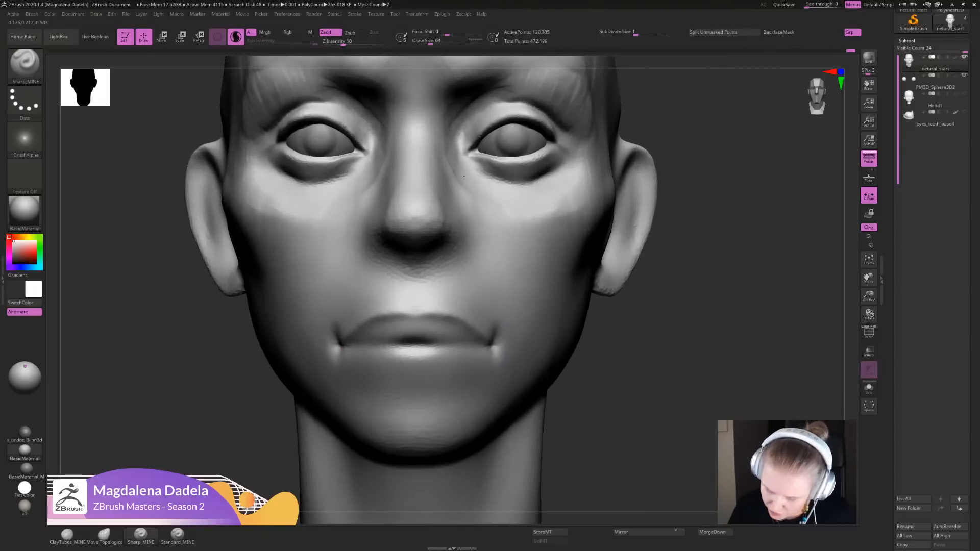
left_click_drag(491, 346, 416, 348)
left_click_drag(488, 347, 440, 346)
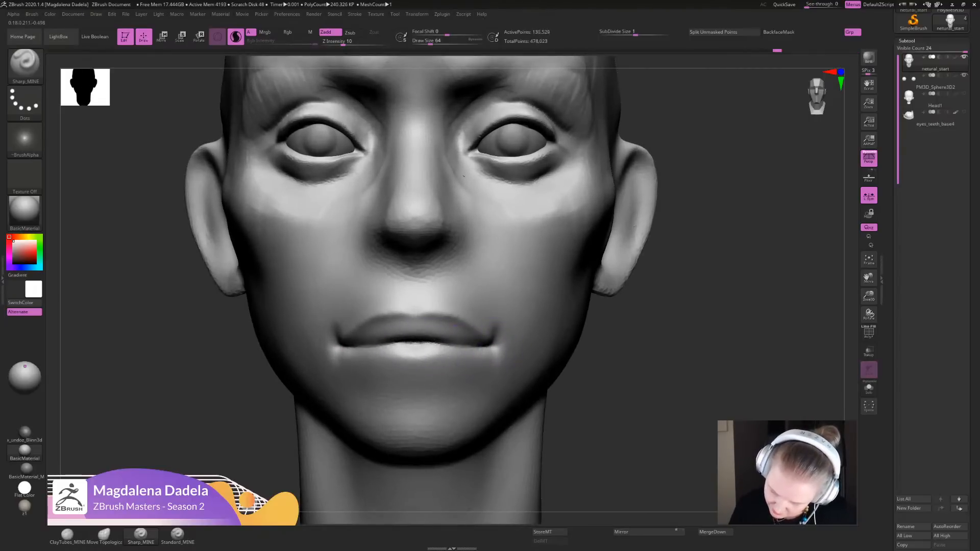
left_click_drag(504, 340, 491, 351)
mouse_move(464, 176)
right_mouse_down("ctrl")
mouse_move(444, 122)
mouse_move(417, 243)
mouse_move(423, 258)
right_mouse_up("ctrl")
key("f")
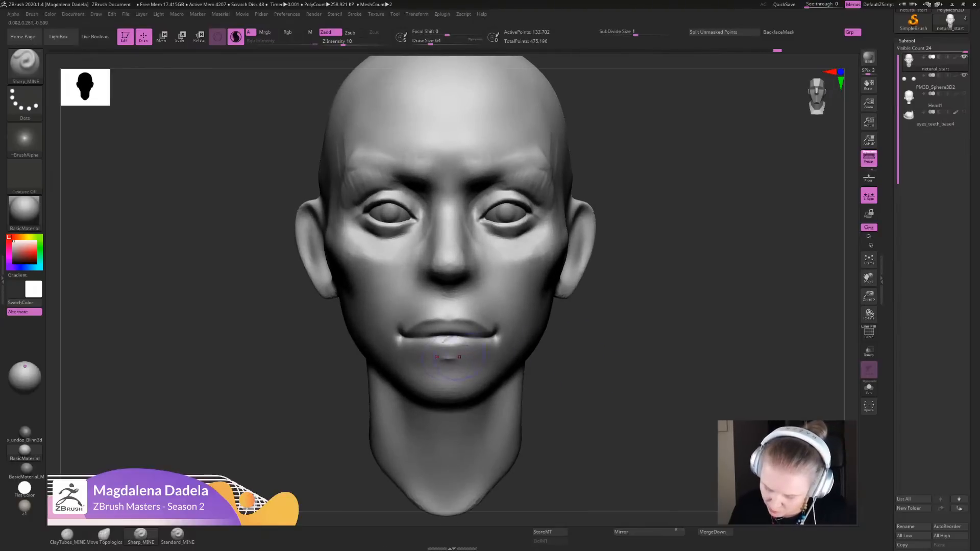
- Carve the lower lip's contour from the center up to the mouth corners with Sharp_MINE
mouse_move(479, 351)
left_mouse_down("shift")
mouse_move(459, 356)
mouse_move(495, 333)
left_mouse_up("shift")
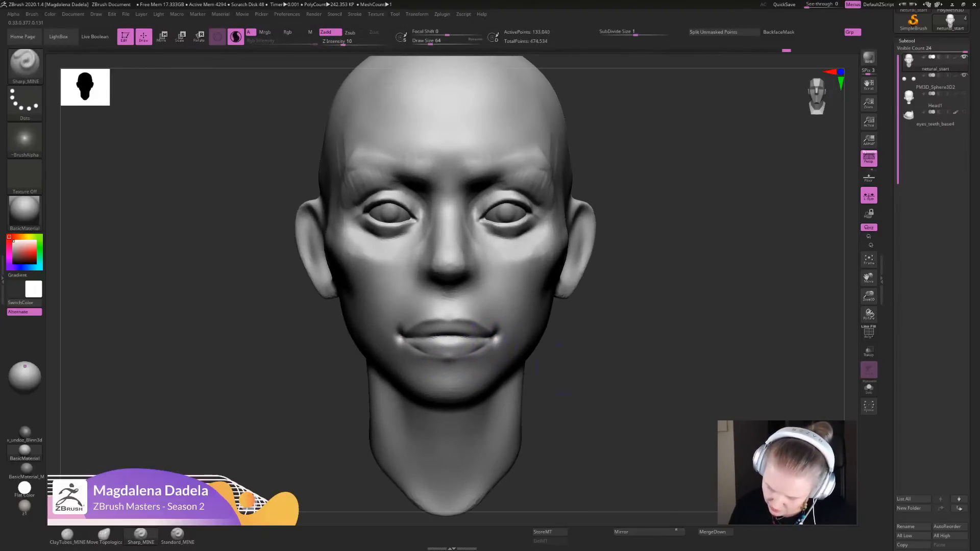
mouse_move(561, 369)
right_mouse_down("ctrl")
mouse_move(554, 295)
mouse_move(564, 291)
right_mouse_up("ctrl")
mouse_move(564, 291)
right_mouse_down("ctrl")
mouse_move(559, 369)
mouse_move(568, 366)
mouse_move(558, 449)
right_mouse_up("ctrl")
left_click_drag(495, 340, 451, 368, "shift")
- Deepen the crease under the lower lip with Sharp_MINE and smooth the lip surface beside it
mouse_move(602, 378)
right_mouse_down("ctrl")
mouse_move(597, 270)
mouse_move(595, 337)
right_mouse_up("ctrl")
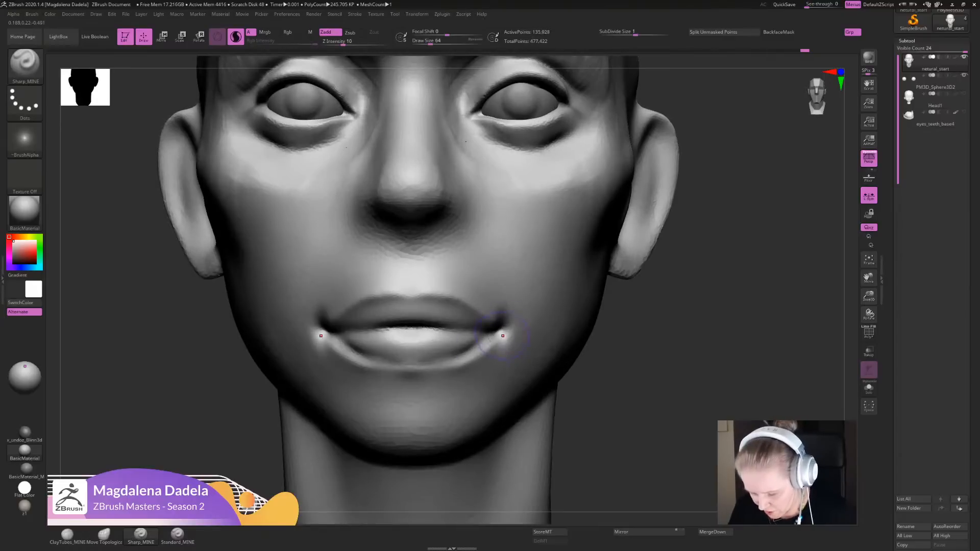
mouse_move(500, 337)
left_mouse_down()
mouse_move(443, 371)
mouse_move(414, 370)
left_mouse_up()
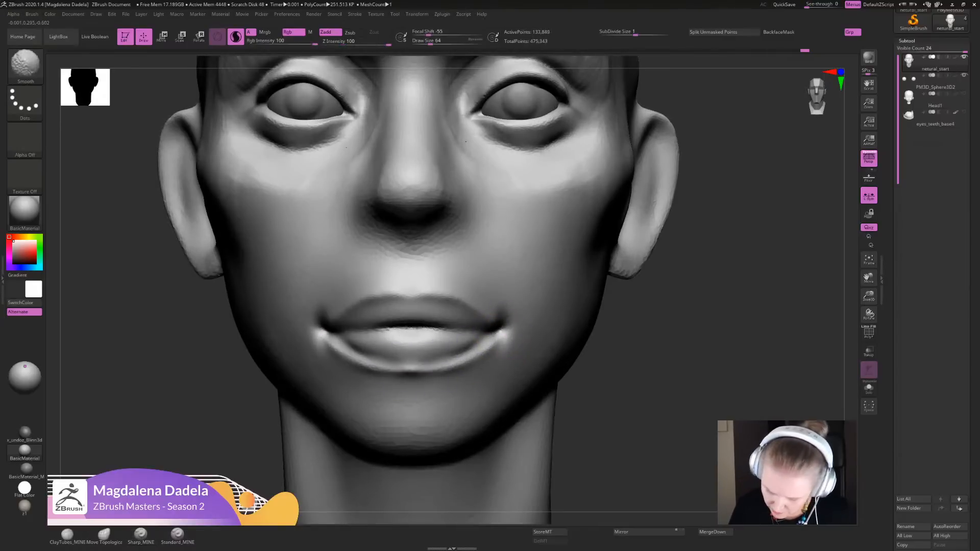
left_click_drag(489, 336, 472, 352, "shift")
right_click_drag(607, 357, 617, 318, "ctrl")
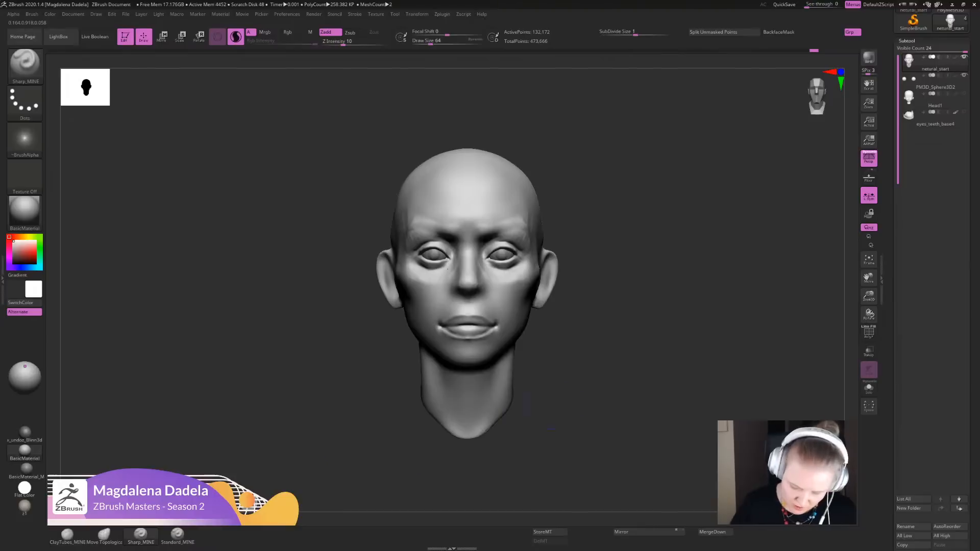
- Build up the skin around the mouth corners and the sides of the lips with ClayTubes_MINE
left_click(67, 535)
right_click_drag(632, 285, 633, 326, "ctrl")
right_click_drag(633, 327, 516, 317)
mouse_move(501, 310)
left_mouse_down()
mouse_move(522, 328)
mouse_move(502, 297)
mouse_move(516, 312)
left_mouse_up()
left_click_drag(727, 380, 715, 316, "alt")
left_click_drag(607, 352, 673, 349, "shift")
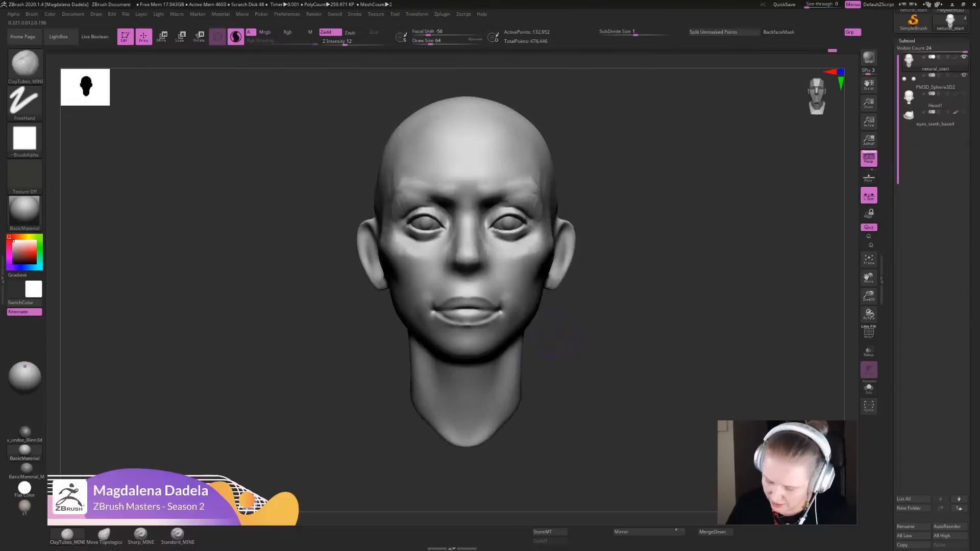
mouse_move(587, 340)
left_mouse_down("alt")
mouse_move(570, 407)
mouse_move(485, 289)
mouse_move(501, 298)
mouse_move(492, 307)
mouse_move(495, 295)
left_mouse_up("alt")
left_click_drag(493, 306, 496, 297, "shift")
- Fill the cheek area just outside the mouth corner with ClayTubes_MINE and smooth it
mouse_move(663, 398)
left_mouse_down("alt")
mouse_move(647, 352)
mouse_move(698, 354)
mouse_move(699, 378)
left_mouse_up("alt")
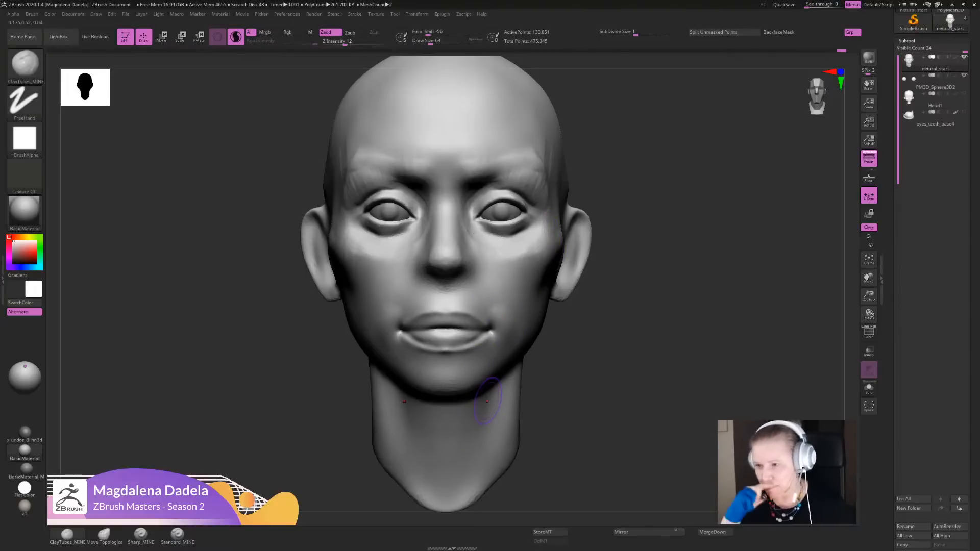
mouse_move(592, 354)
left_mouse_down("alt")
mouse_move(648, 390)
mouse_move(596, 381)
mouse_move(592, 361)
mouse_move(600, 403)
mouse_move(516, 398)
left_mouse_up("alt")
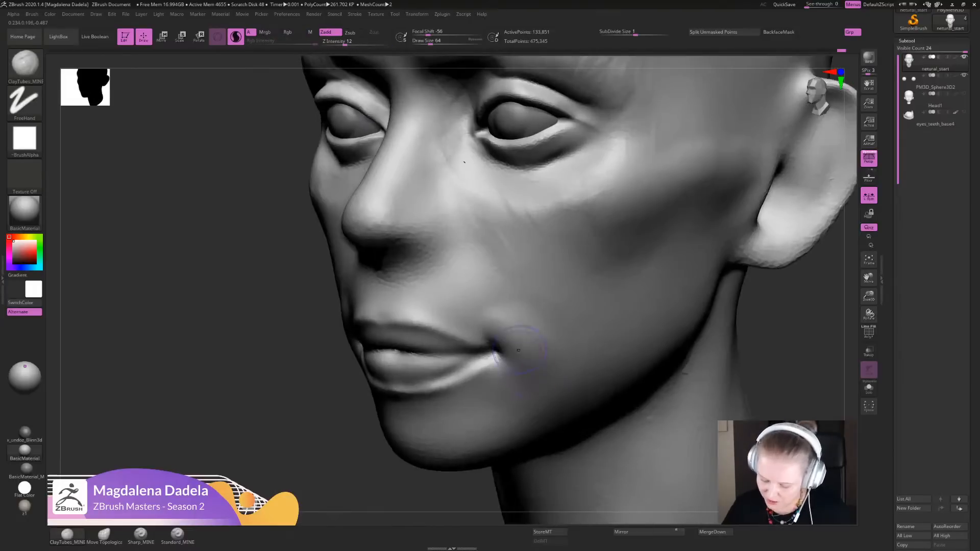
mouse_move(509, 336)
left_mouse_down()
mouse_move(499, 341)
mouse_move(505, 327)
mouse_move(520, 334)
left_mouse_up()
key("shift")
left_click_drag(776, 367, 693, 347, "alt")
- Switch to the reference image board and examine the facial planes and mouths of the female life casts up close
mouse_move(949, 22)
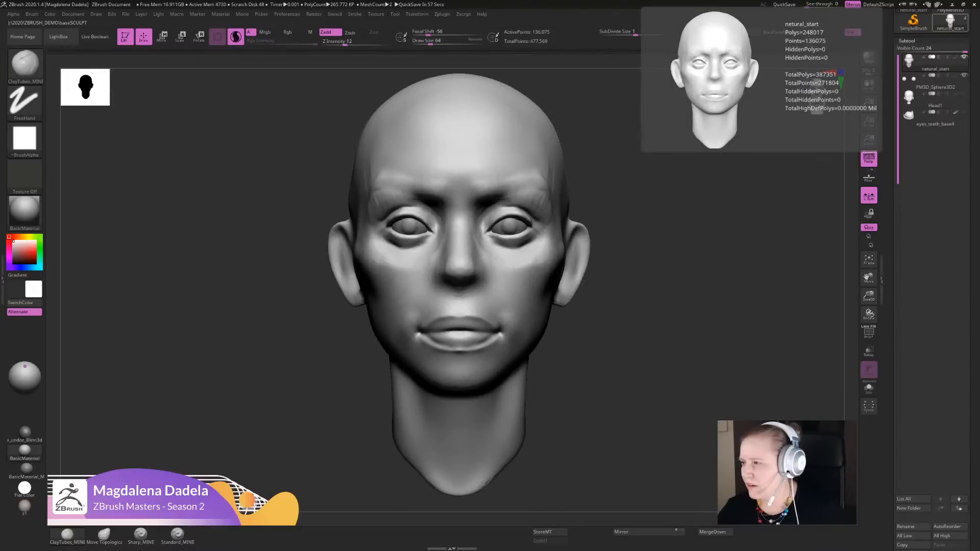
key("alt+Tab")
middle_click_drag(586, 398, 523, 287)
scroll(524, 288, "up", 8)
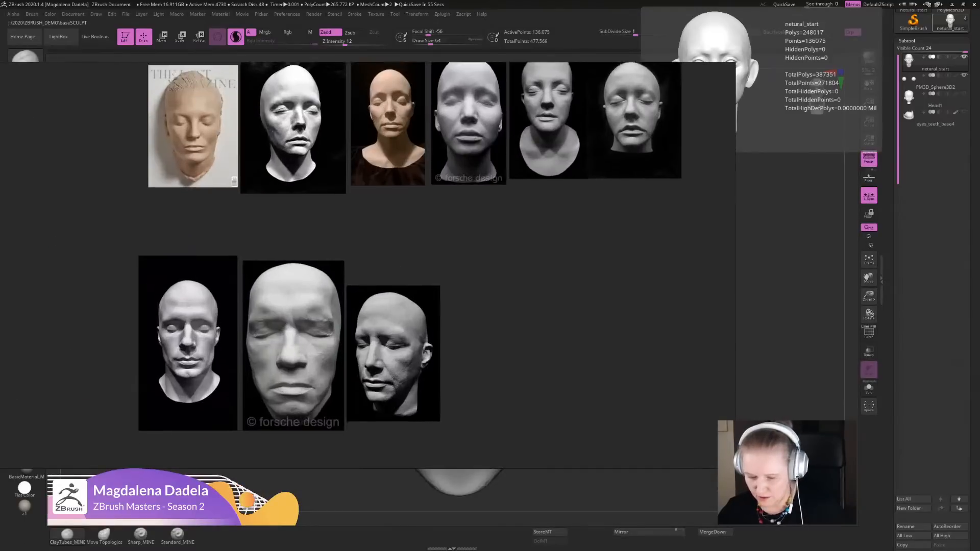
middle_click_drag(382, 174, 503, 376)
scroll(502, 376, "up", 4)
middle_click_drag(358, 348, 417, 335)
scroll(410, 329, "up", 5)
middle_click_drag(536, 255, 178, 347)
middle_click_drag(500, 306, 253, 294)
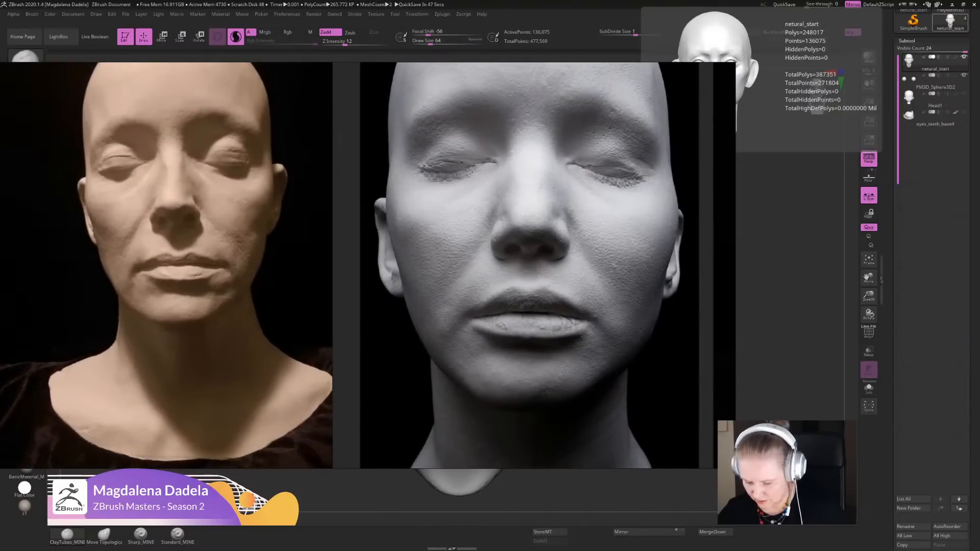
- Compare the lip shapes, mouth corners and eyelids across the middle row of life casts on the reference board
scroll(362, 286, "down", 2)
scroll(285, 373, "down", 4)
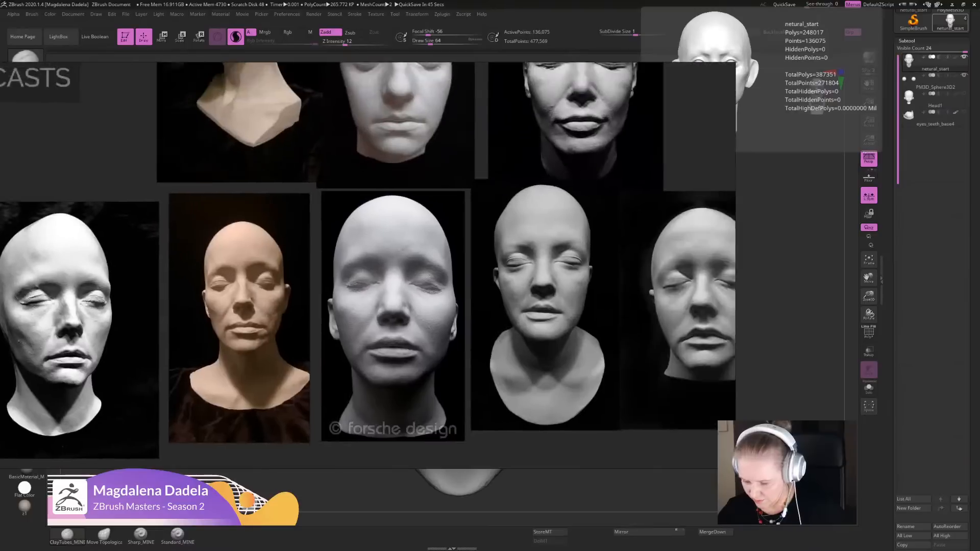
middle_click_drag(285, 373, 152, 381)
scroll(554, 444, "up", 3)
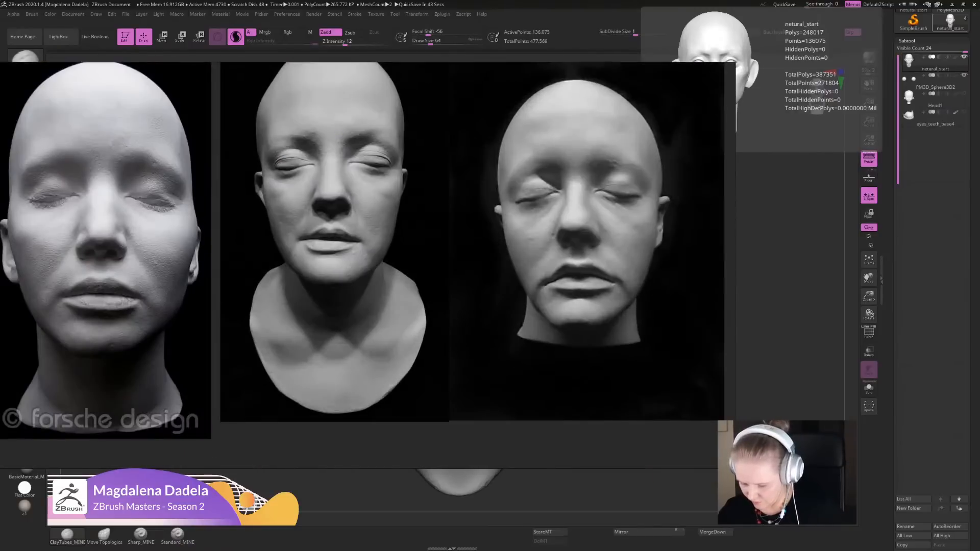
scroll(582, 183, "up", 2)
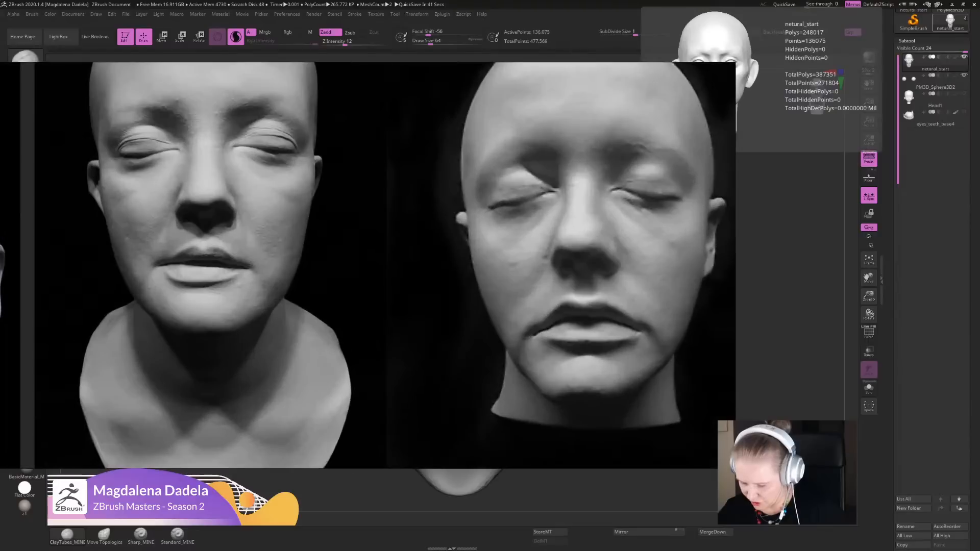
middle_click_drag(581, 204, 579, 212)
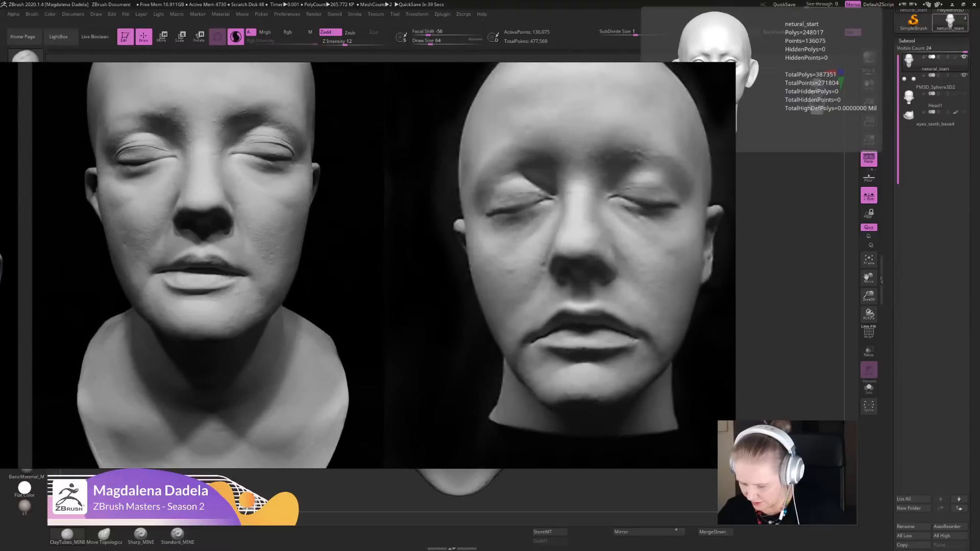
scroll(530, 357, "down", 3)
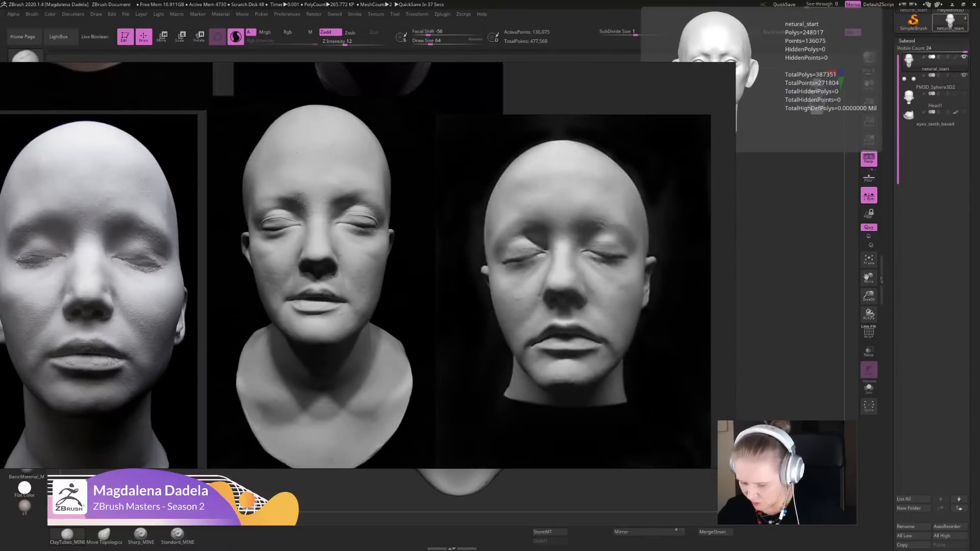
middle_click_drag(306, 265, 571, 274)
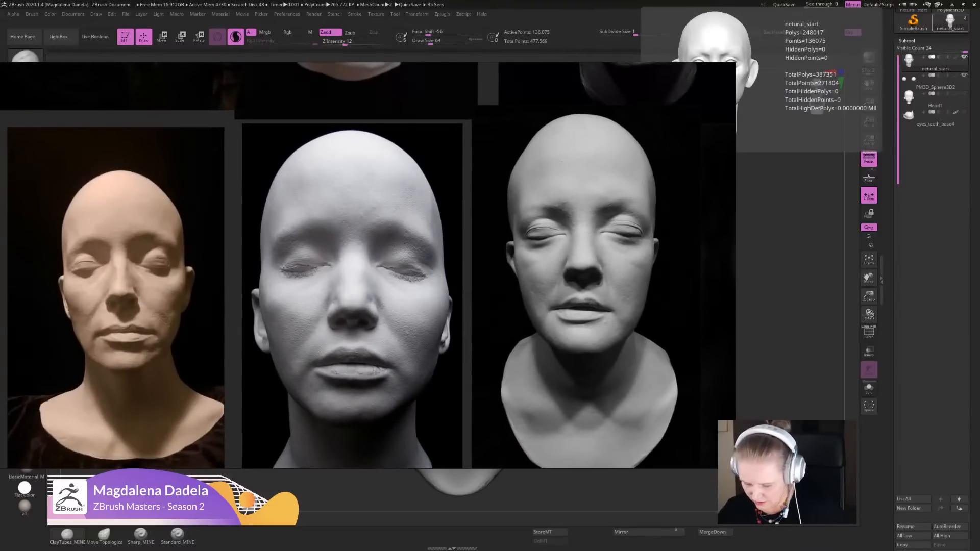
middle_click_drag(191, 379, 306, 324)
scroll(306, 324, "down", 4)
middle_click_drag(224, 271, 345, 271)
scroll(344, 271, "up", 8)
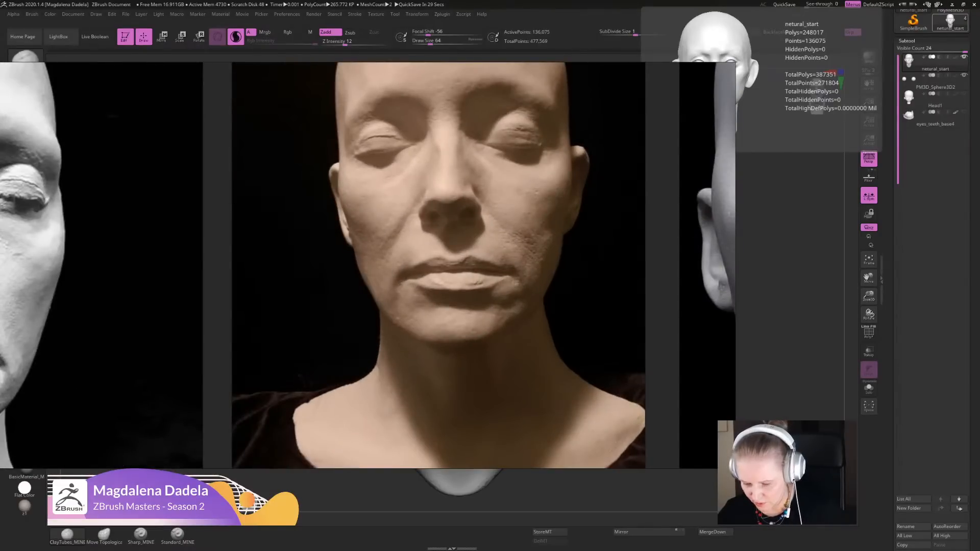
- Survey the life cast, skull and nose references on the board and move the board off the sculpting canvas
scroll(441, 337, "down", 6)
middle_click_drag(424, 312, 391, 434)
scroll(392, 424, "down", 3)
right_click_drag(505, 364, 483, 317)
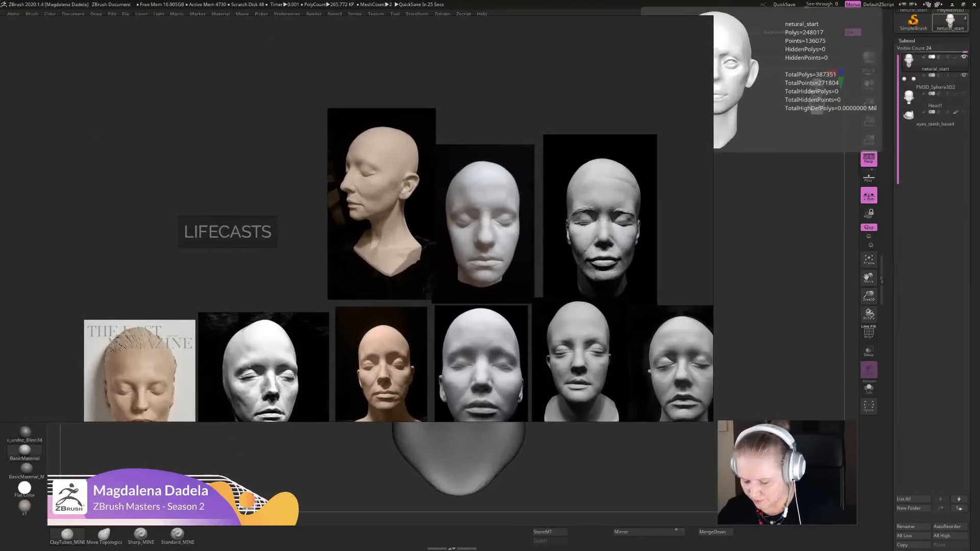
scroll(484, 316, "down", 4)
middle_click_drag(526, 352, 545, 240)
scroll(545, 241, "down", 1)
scroll(544, 242, "up", 2)
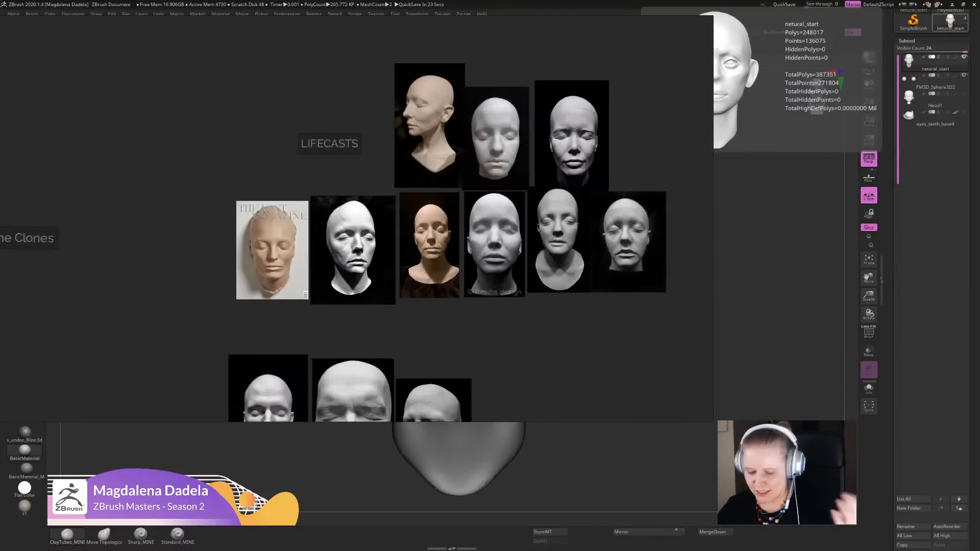
scroll(530, 300, "down", 7)
middle_click_drag(554, 336, 530, 292)
scroll(530, 292, "up", 3)
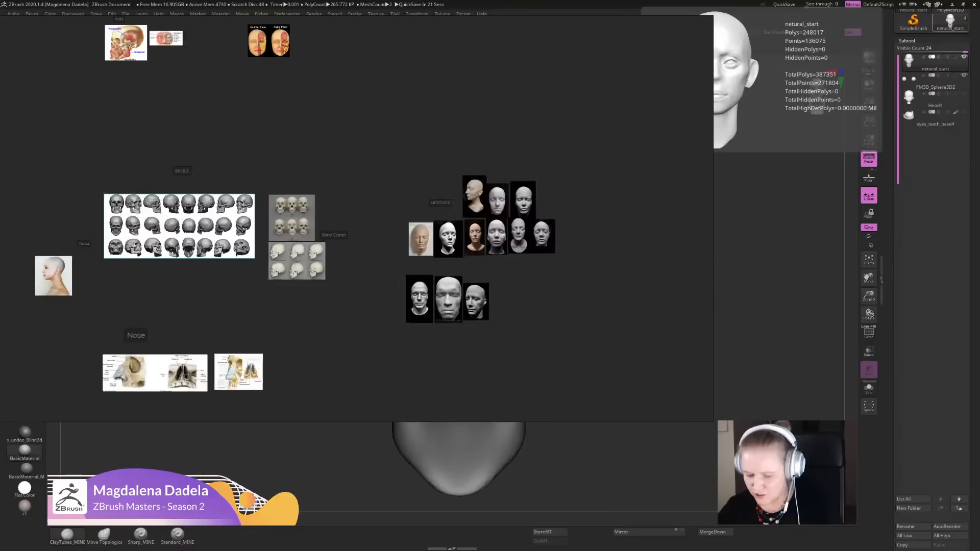
middle_click_drag(525, 255, 528, 265)
scroll(528, 265, "up", 2)
scroll(538, 285, "down", 3)
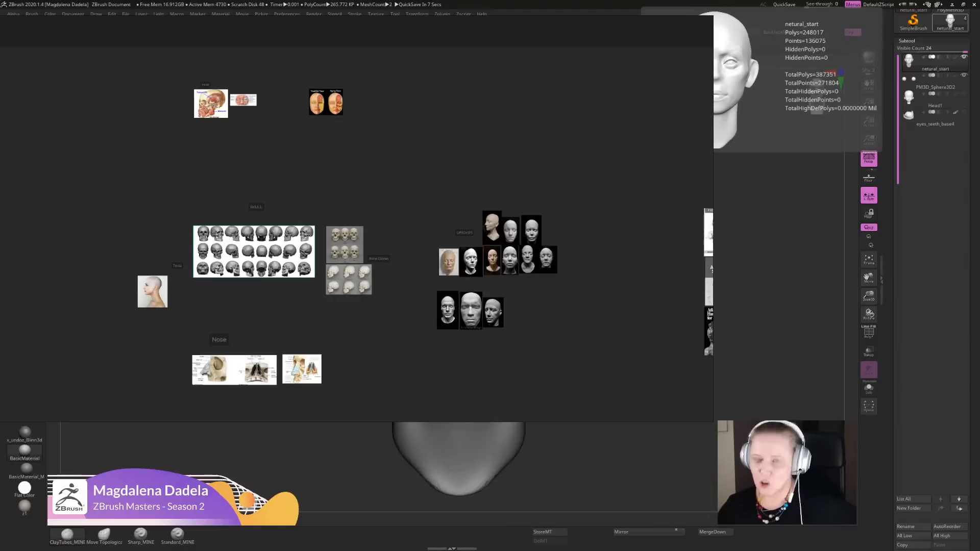
right_click_drag(388, 204, 385, 204)
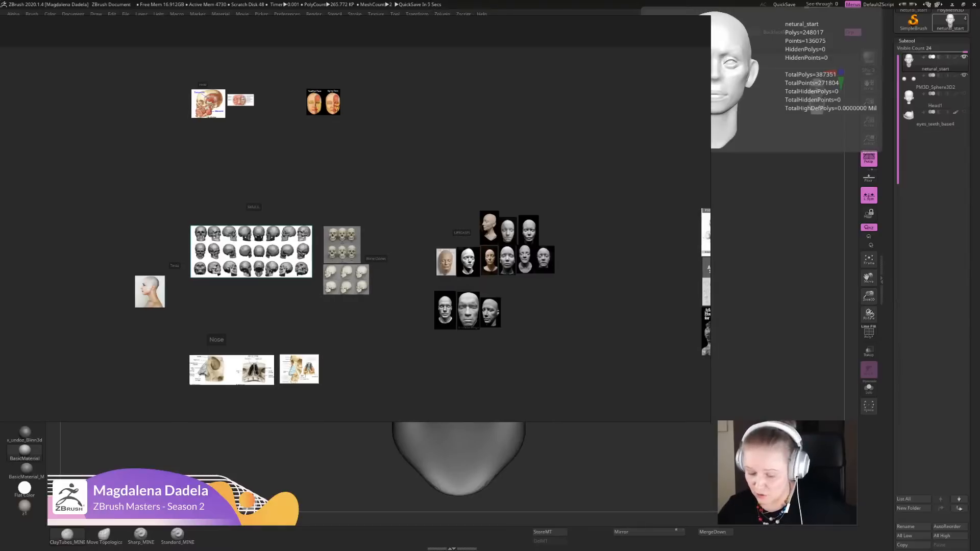
scroll(573, 250, "up", 4)
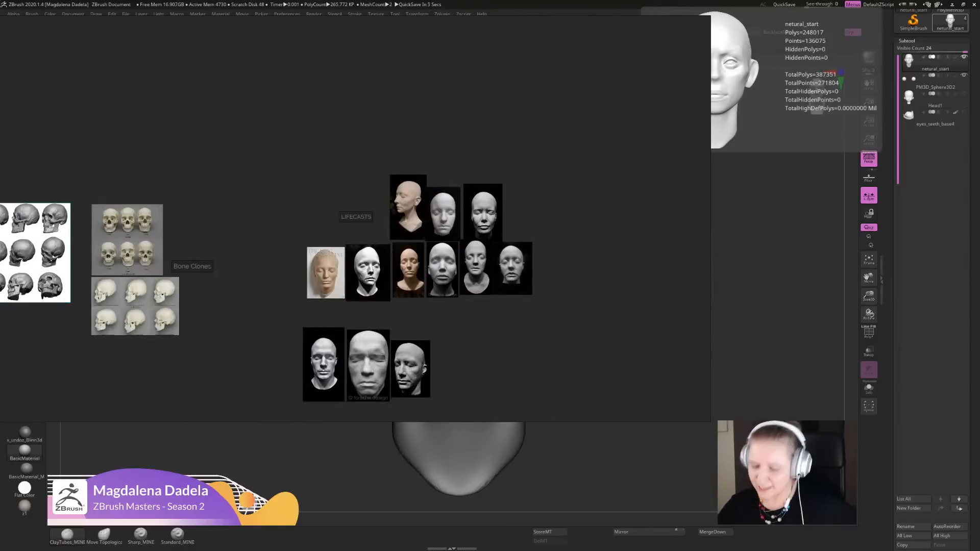
right_click_drag(561, 255, 606, 228)
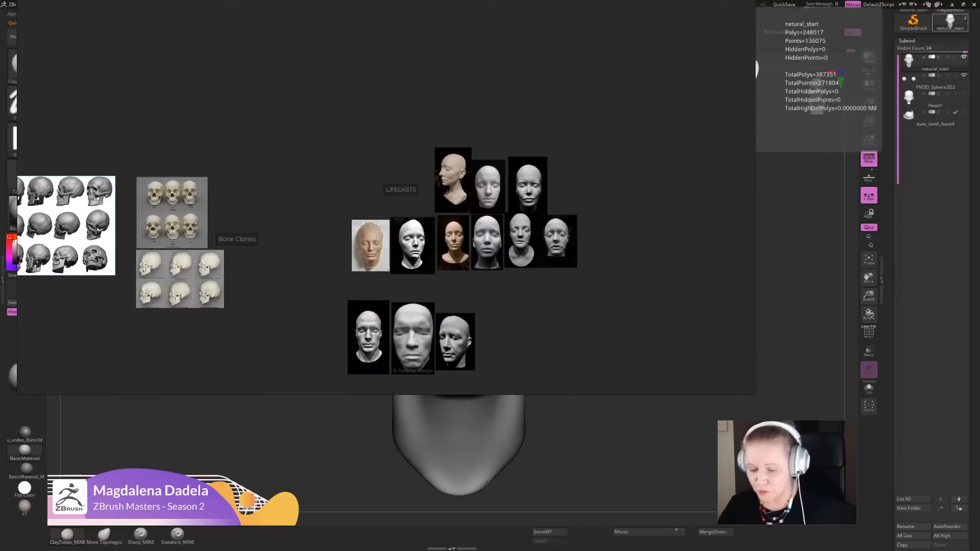
mouse_move(460, 239)
right_mouse_down()
mouse_move(521, 245)
mouse_move(514, 259)
mouse_move(979, 194)
mouse_move(979, 215)
right_mouse_up()
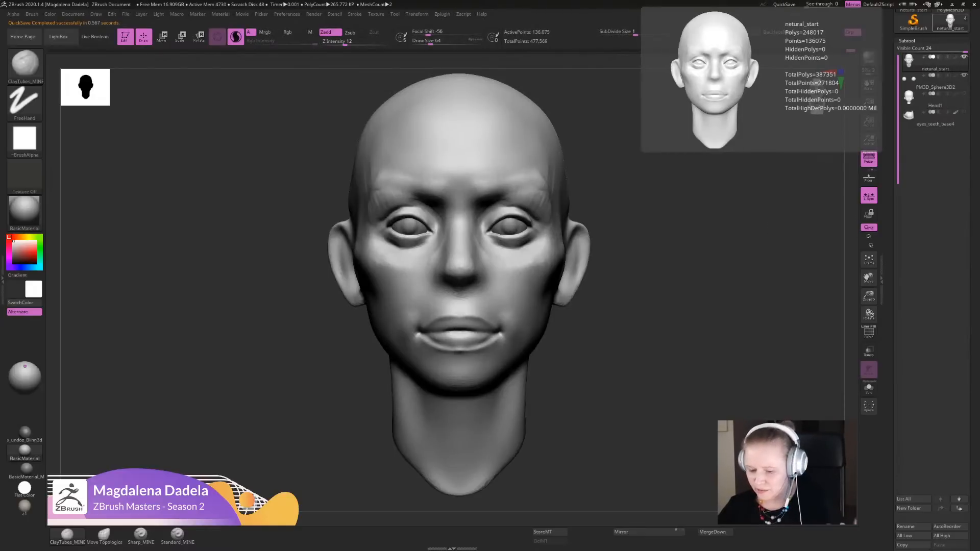
- Touch up the surface around the inner eye corners and beside the nose with ClayTubes_MINE
mouse_move(451, 236)
right_mouse_down()
mouse_move(469, 237)
mouse_move(417, 245)
right_mouse_up()
right_click_drag(418, 245, 430, 278, "alt")
right_click_drag(429, 278, 467, 288, "ctrl")
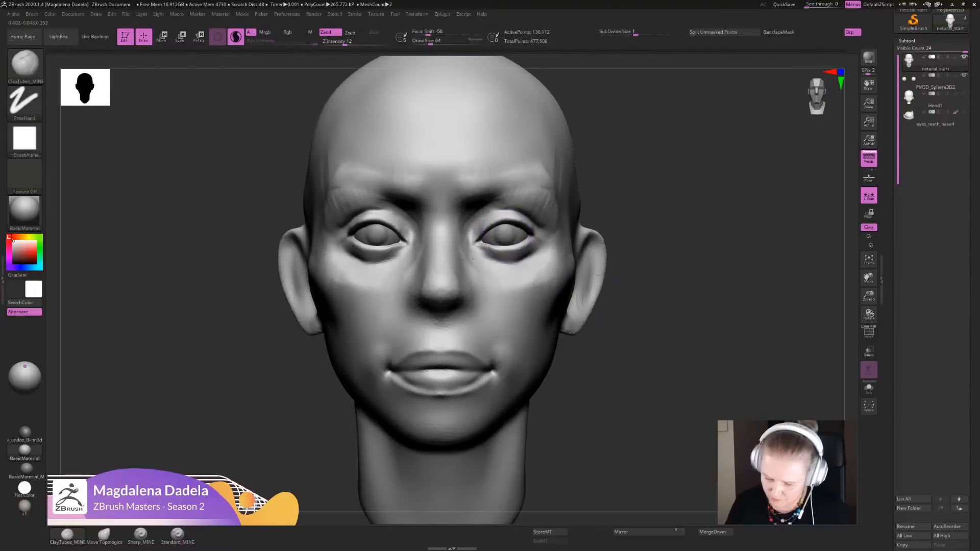
- Check the eyeball subtool PM3D_Sphere3D2 with the Move gizmo and return to drawing on the head subtool
right_click_drag(506, 238, 514, 273, "alt")
key("w")
left_click(514, 272, "alt")
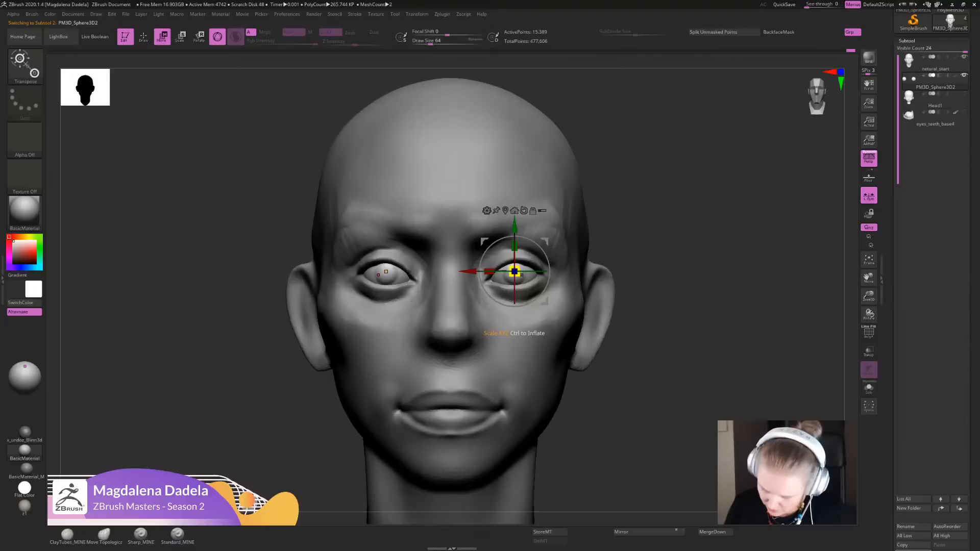
key("q")
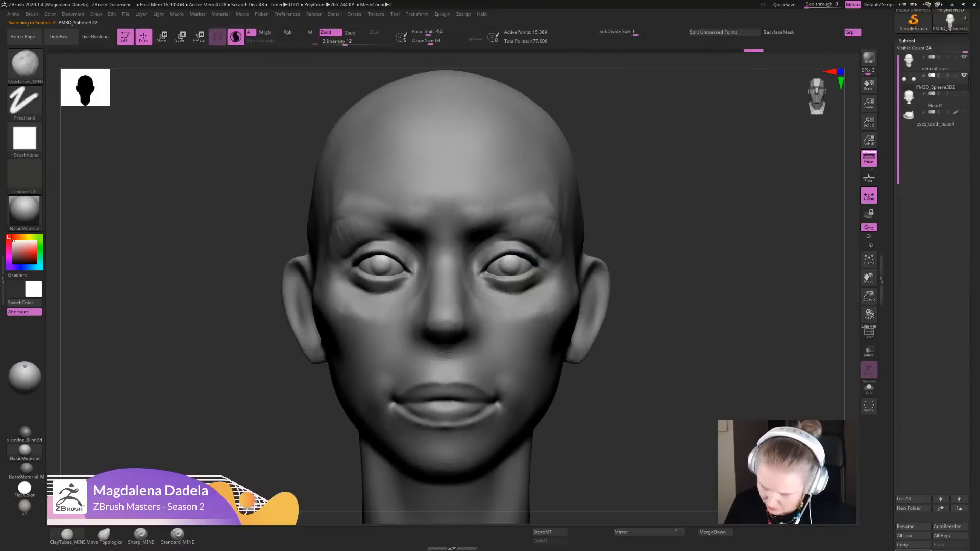
right_click_drag(510, 290, 493, 255, "ctrl")
left_click(535, 290, "alt")
- Add volume beside and below the mouth corner with ClayTubes_MINE from a three-quarter view
right_click_drag(535, 292, 573, 357)
right_click_drag(574, 358, 522, 390)
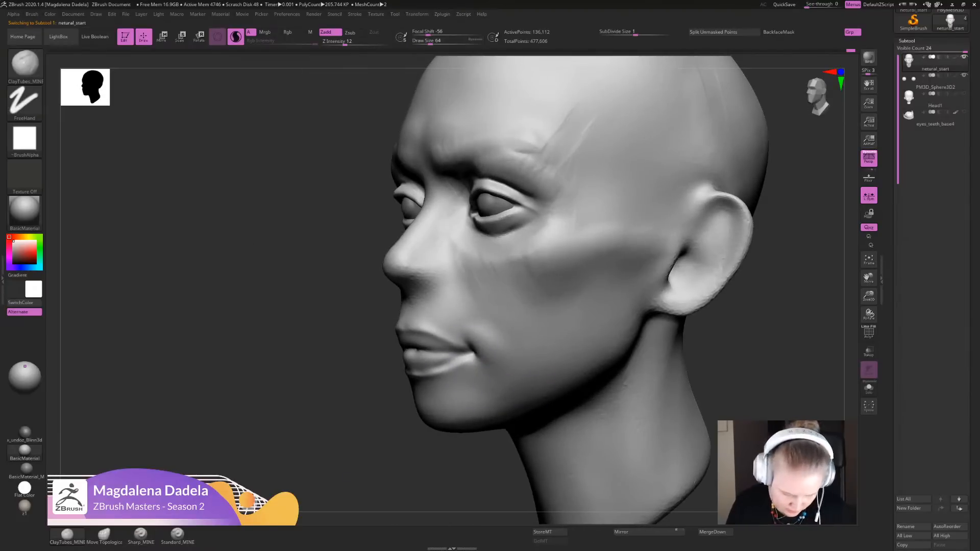
right_click_drag(460, 352, 464, 385, "ctrl")
left_click_drag(464, 389, 454, 382)
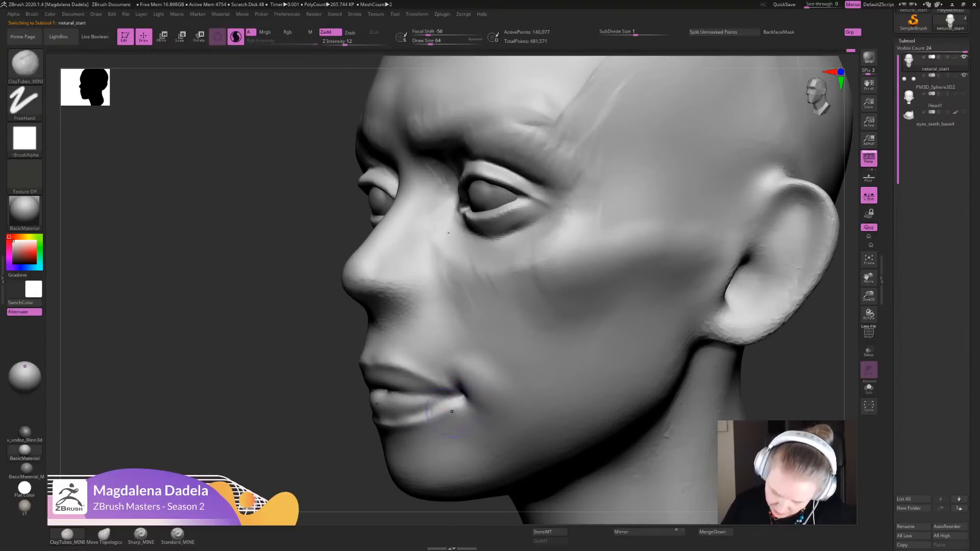
- Strengthen the outer end of the lower lip up to the mouth corner with Standard_MINE
left_click(177, 534)
right_click_drag(418, 408, 467, 405)
left_click_drag(465, 403, 452, 396)
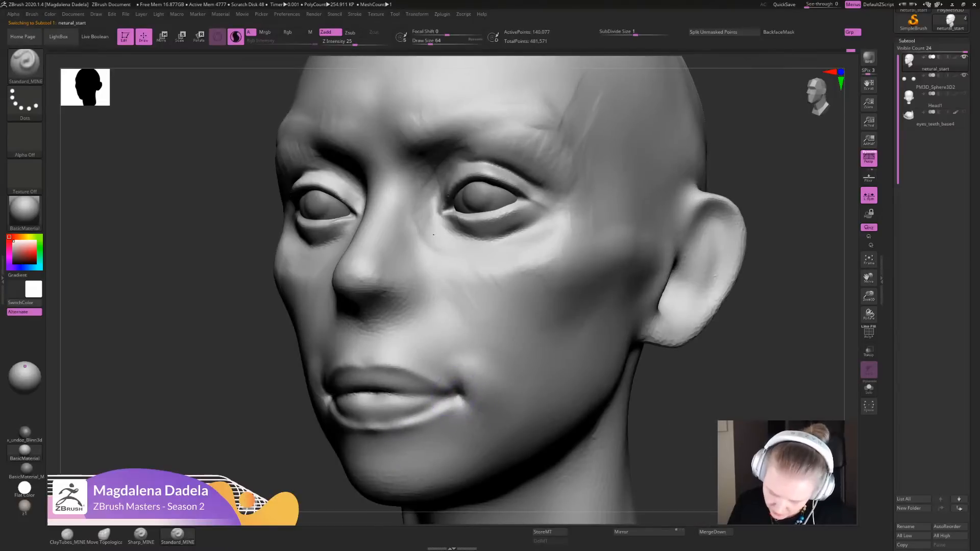
- Deepen the parting line between the lips from the center to the mouth corners with Sharp_MINE
left_click(141, 534)
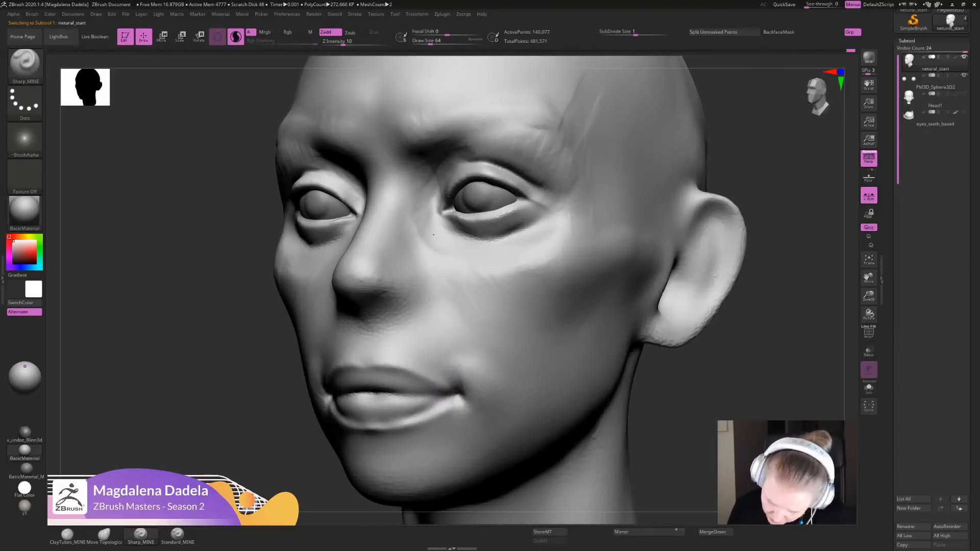
left_click_drag(450, 393, 403, 395)
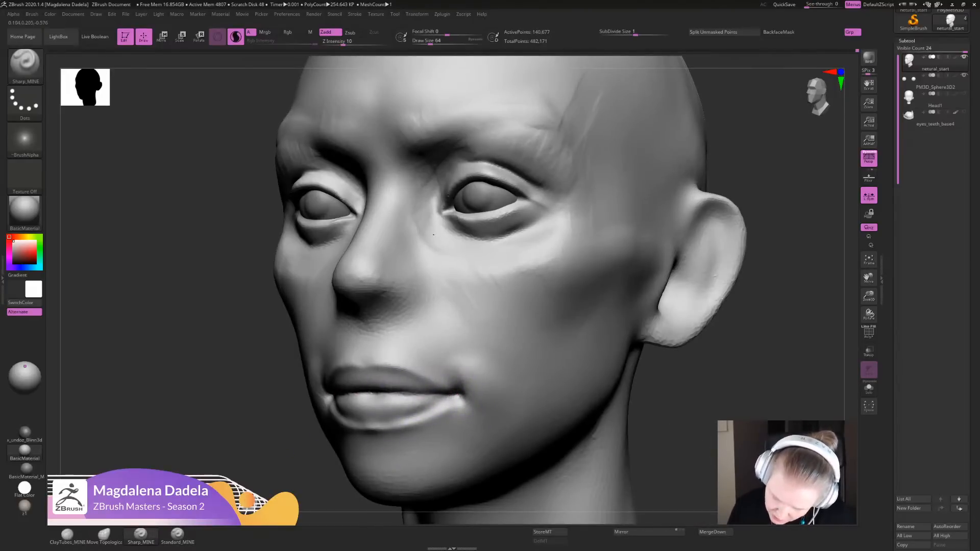
left_click_drag(714, 420, 714, 306, "alt")
left_click_drag(637, 347, 699, 309, "alt")
mouse_move(612, 306)
left_mouse_down("alt")
mouse_move(525, 378)
mouse_move(481, 347)
mouse_move(450, 353)
mouse_move(458, 349)
left_mouse_up("alt")
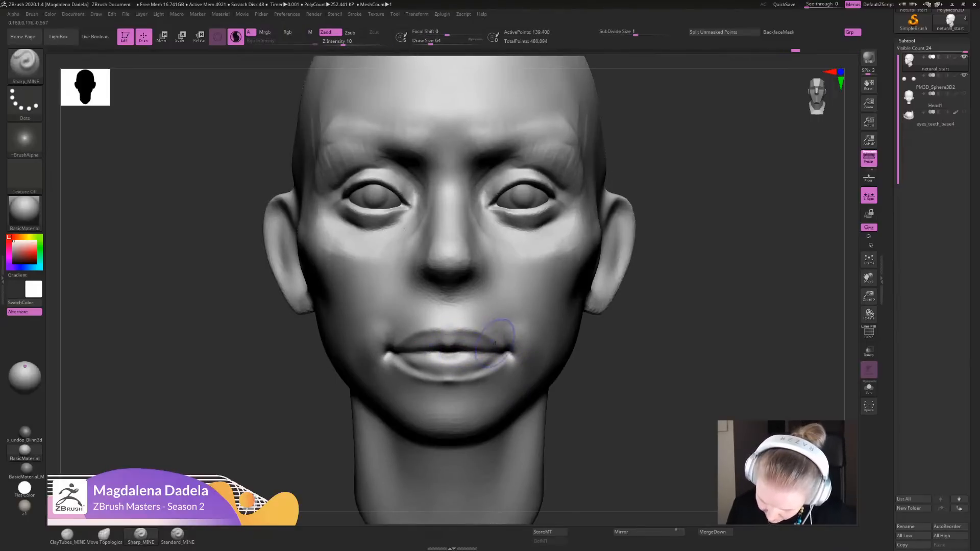
right_click_drag(568, 341, 539, 343, "ctrl")
left_click_drag(471, 349, 482, 351, "shift")
mouse_move(494, 352)
right_mouse_down("ctrl")
mouse_move(494, 335)
mouse_move(495, 357)
right_mouse_up("ctrl")
- Reshape the mouth corners, the center of the lips and the area under the nose with Move Topological
left_click(66, 534)
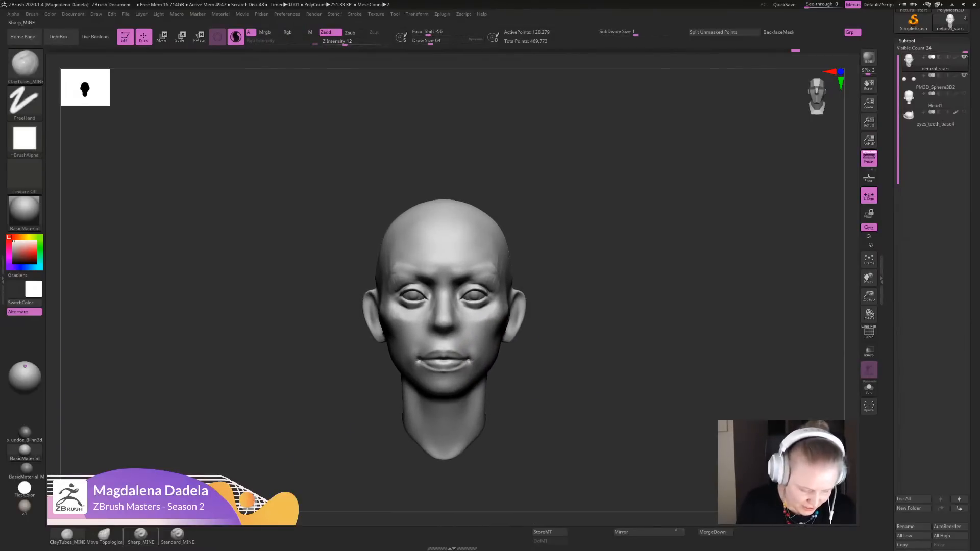
left_click(103, 533)
right_click_drag(557, 378, 553, 369, "ctrl")
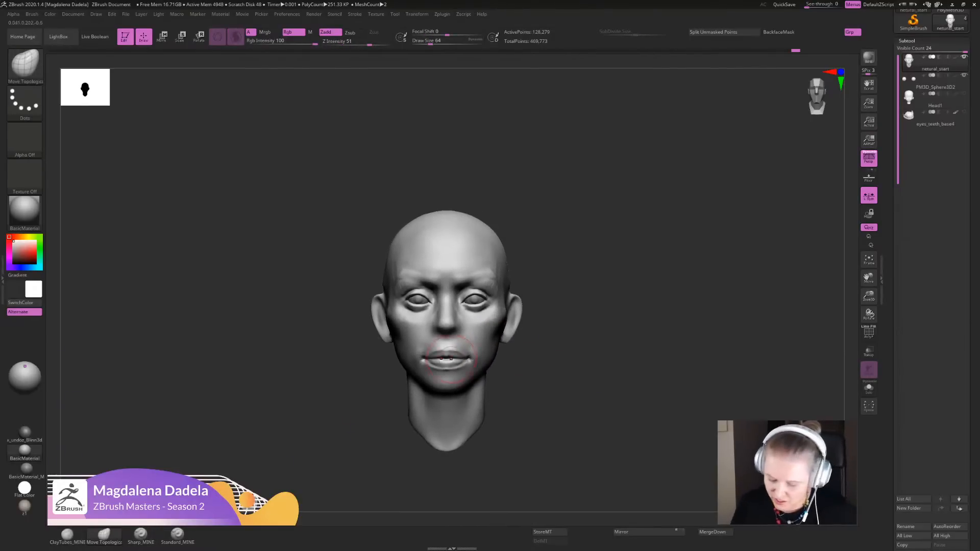
left_click_drag(468, 356, 470, 357)
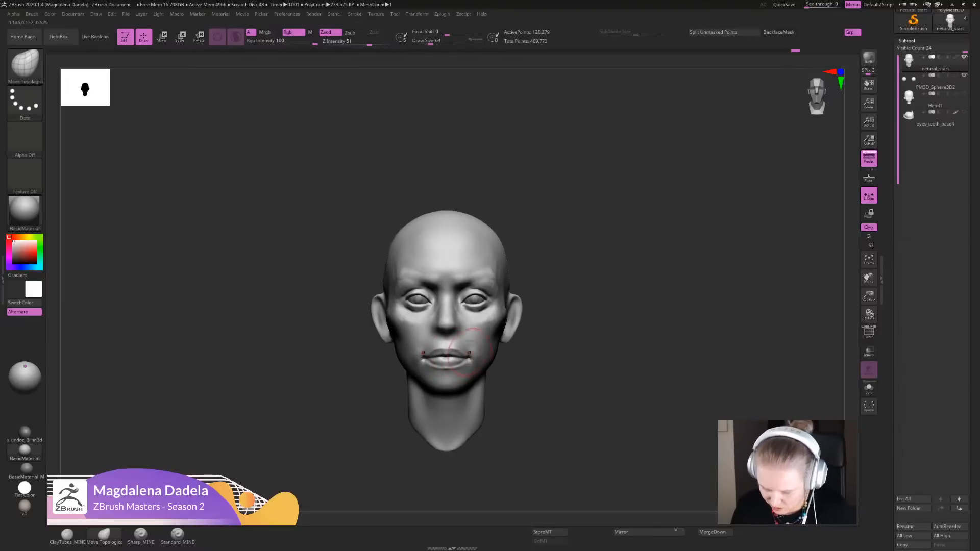
left_click_drag(457, 321, 454, 333)
right_click_drag(454, 334, 453, 370, "ctrl")
left_click_drag(446, 365, 455, 336)
- Adjust the shape of the eyes and the inner brow area with Move Topological
mouse_move(596, 373)
right_mouse_down("ctrl")
mouse_move(574, 321)
mouse_move(553, 395)
right_mouse_up("ctrl")
left_click_drag(458, 293, 462, 300)
right_click_drag(463, 301, 470, 290, "ctrl")
left_click_drag(489, 297, 477, 284)
right_click_drag(479, 286, 477, 219)
right_click_drag(477, 220, 491, 375)
mouse_move(482, 287)
left_mouse_down()
mouse_move(484, 272)
mouse_move(504, 275)
left_mouse_up()
right_click_drag(507, 278, 575, 299, "ctrl")
- Refine the lip outline and pull the mouth corners slightly down and inward with Move Topological
right_click_drag(530, 189, 459, 308, "ctrl")
mouse_move(452, 401)
right_mouse_down("alt")
mouse_move(453, 362)
mouse_move(480, 306)
right_mouse_up("alt")
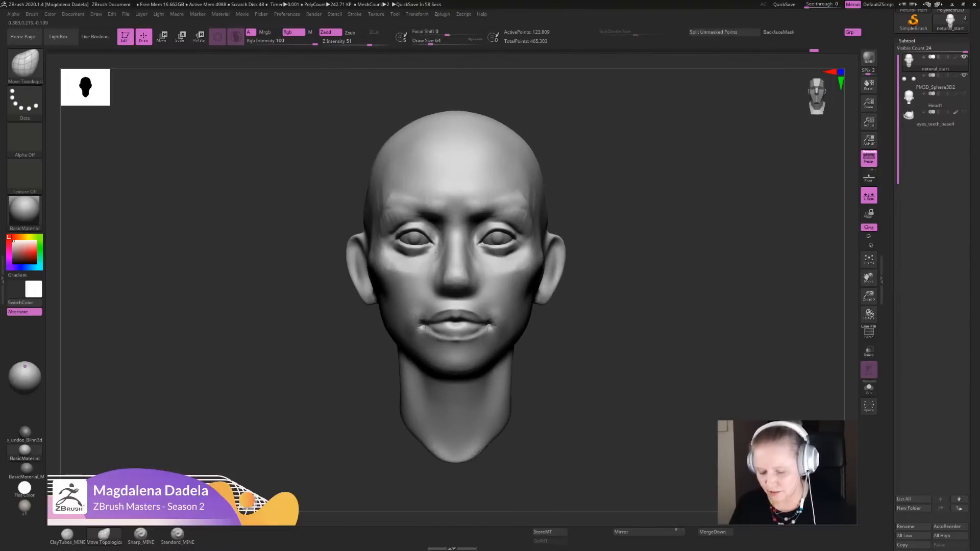
right_click_drag(510, 230, 489, 360, "ctrl")
left_click_drag(484, 384, 477, 391, "shift")
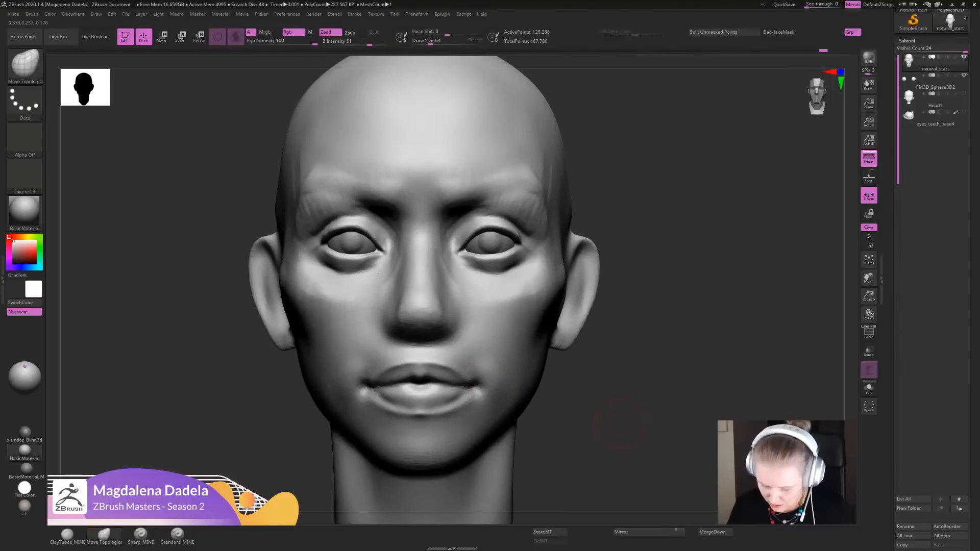
- Adjust the area between the nose and the upper lip with Move Topological
right_click_drag(618, 424, 571, 347, "ctrl")
right_click_drag(438, 337, 446, 423, "ctrl")
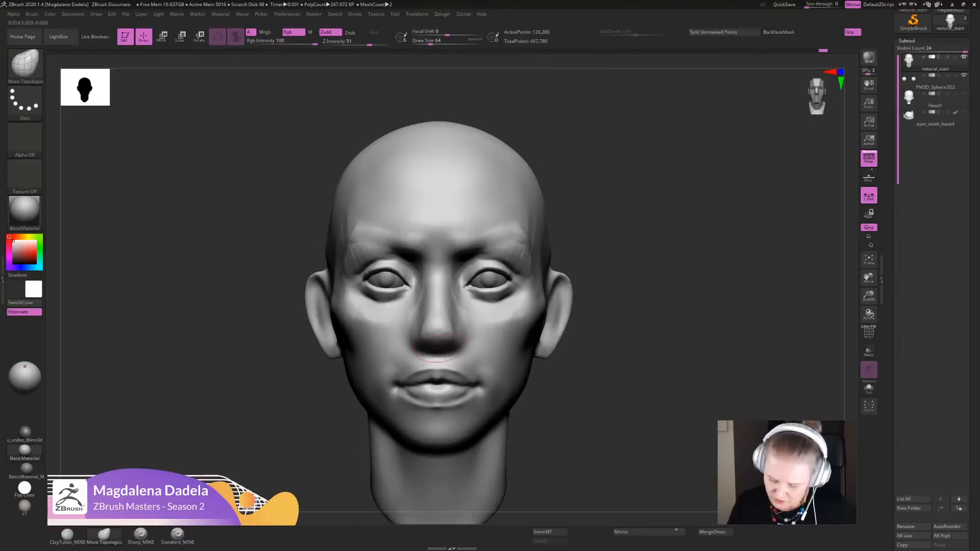
right_click_drag(579, 416, 521, 331, "ctrl")
right_click_drag(490, 380, 496, 406, "alt")
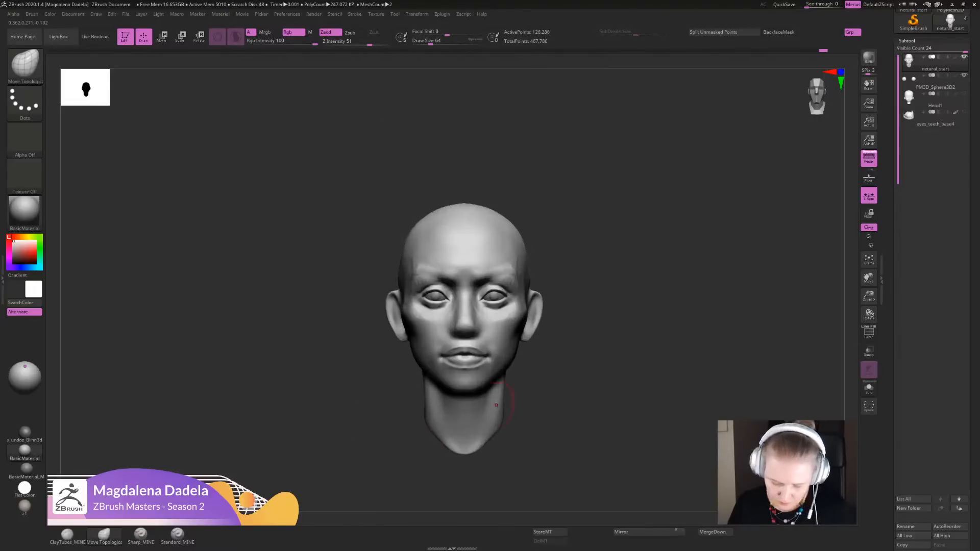
- Build up the skin around the mouth corners and below the lower lip with ClayTubes_MINE
left_click(67, 535)
right_click_drag(492, 360, 485, 413, "ctrl")
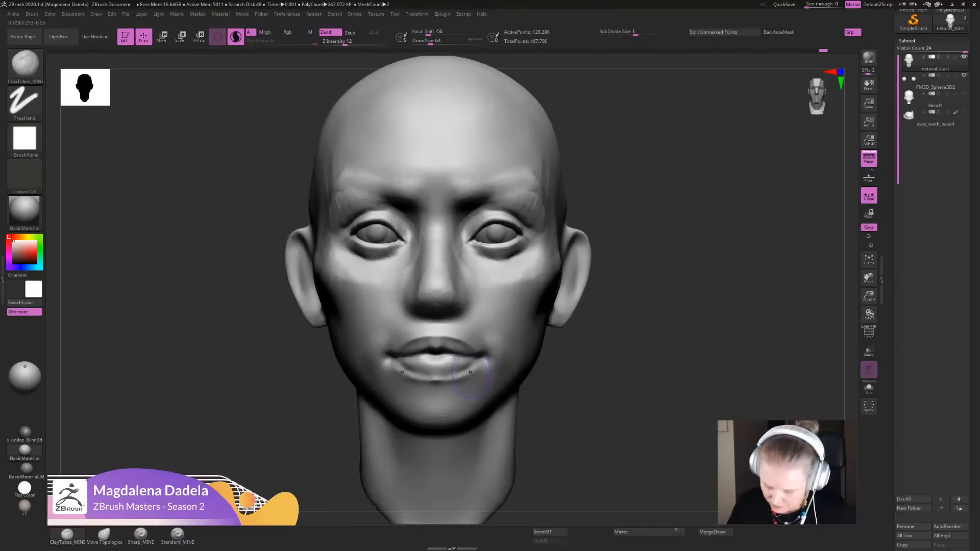
right_click_drag(614, 359, 602, 429, "ctrl")
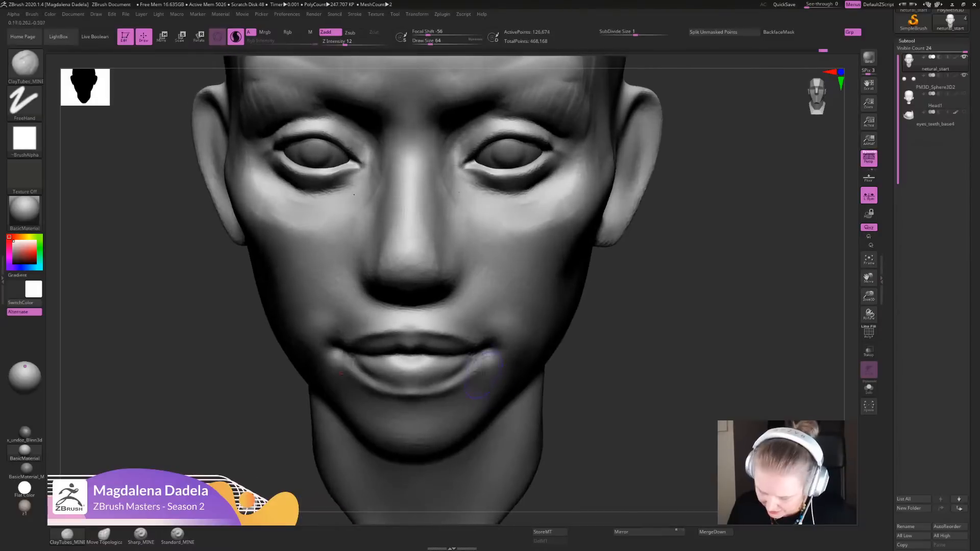
left_click_drag(480, 359, 442, 383)
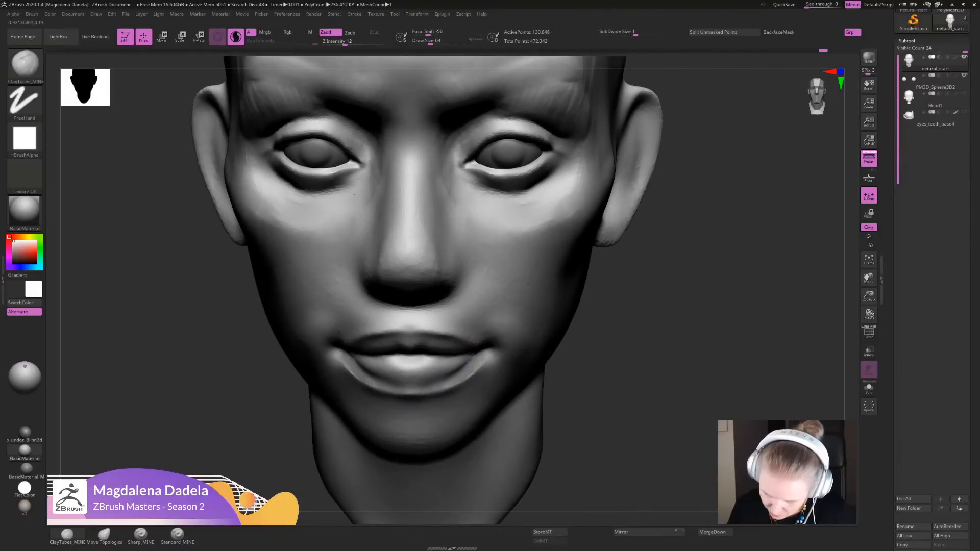
mouse_move(556, 465)
right_mouse_down()
mouse_move(521, 372)
mouse_move(543, 370)
right_mouse_up()
left_click_drag(407, 411, 429, 414, "alt")
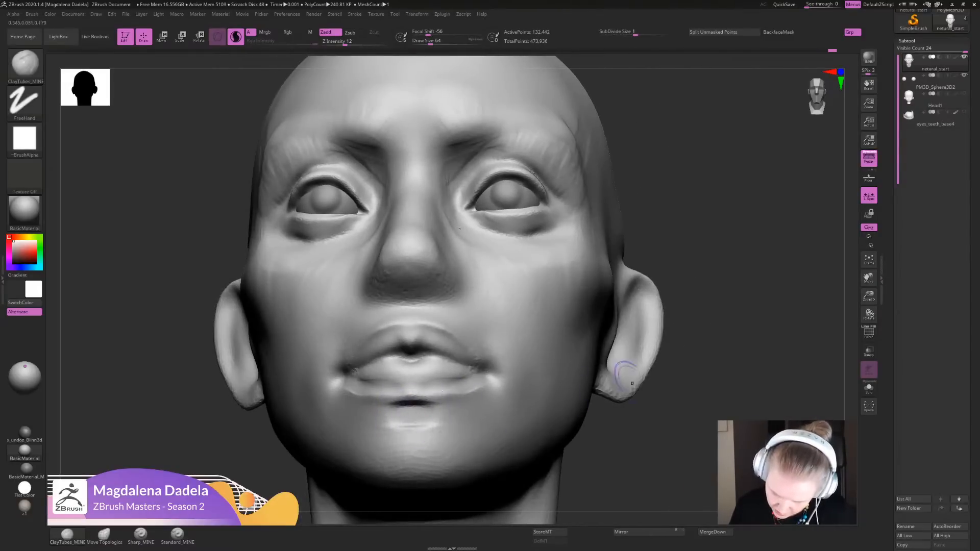
mouse_move(632, 384)
right_mouse_down("ctrl")
mouse_move(627, 316)
mouse_move(623, 372)
mouse_move(620, 311)
mouse_move(619, 375)
mouse_move(590, 340)
right_mouse_up("ctrl")
- Carve the crease beneath the lower lip with Sharp_MINE and smooth the transition into the chin
left_click(140, 534)
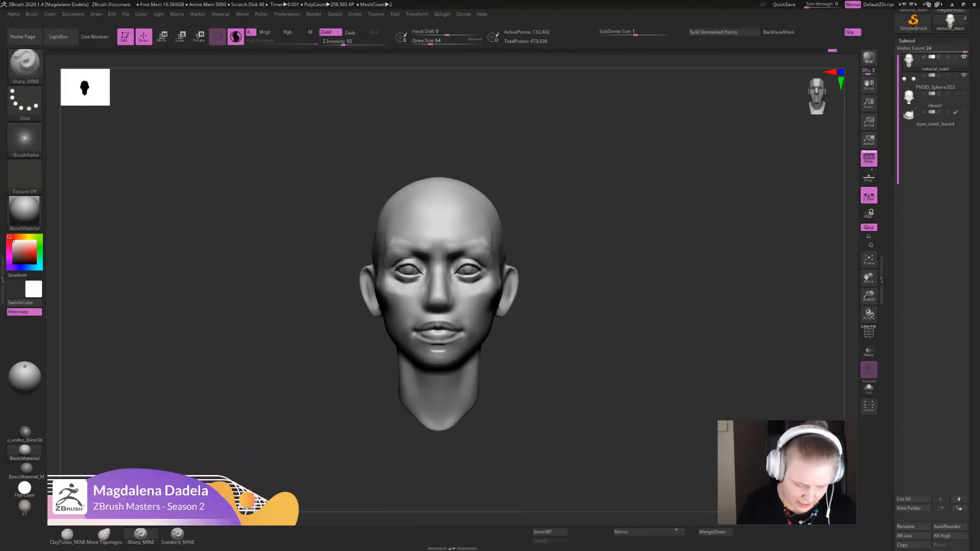
right_click_drag(592, 301, 591, 386, "ctrl")
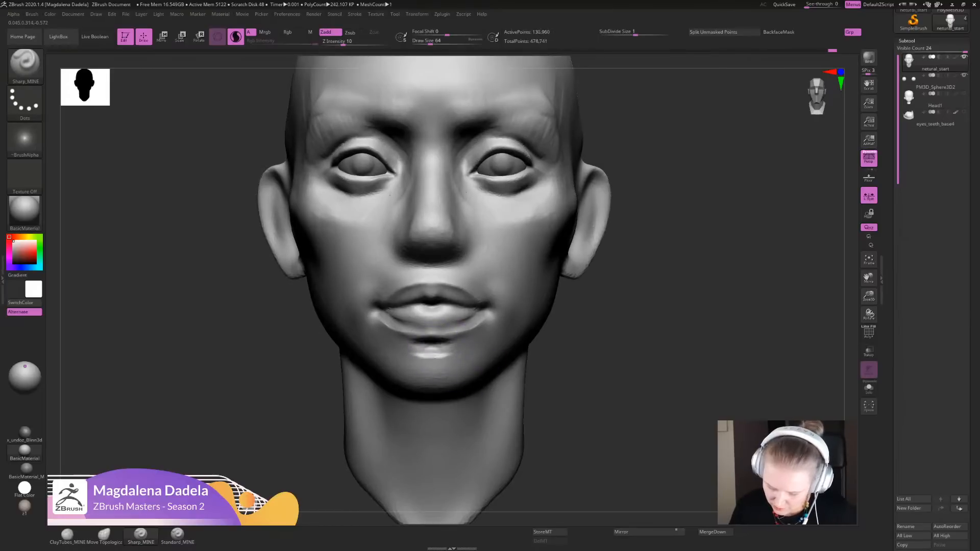
mouse_move(451, 340)
left_mouse_down()
mouse_move(486, 318)
mouse_move(439, 331)
mouse_move(449, 345)
mouse_move(485, 321)
left_mouse_up()
left_click_drag(483, 322, 478, 325, "shift")
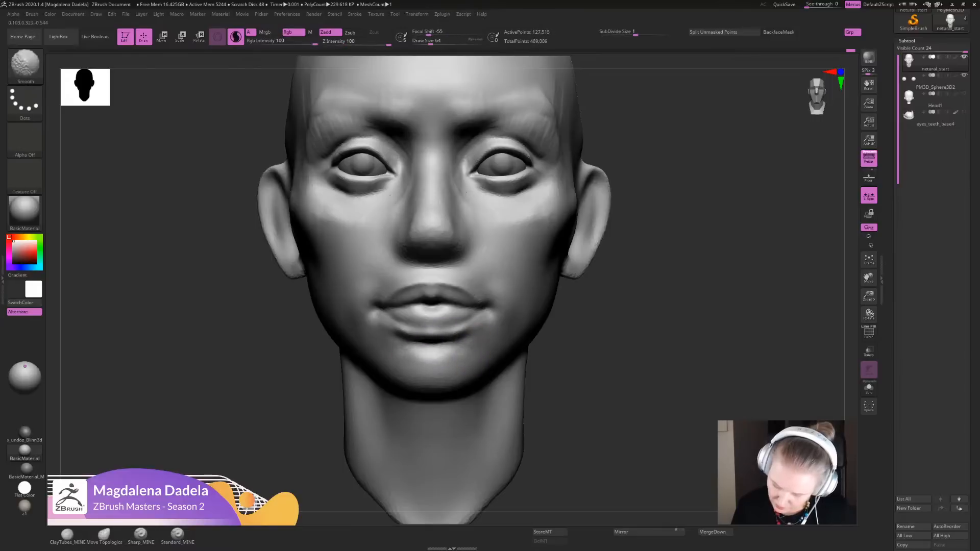
mouse_move(627, 398)
left_mouse_down("alt")
mouse_move(630, 311)
mouse_move(633, 365)
left_mouse_up("alt")
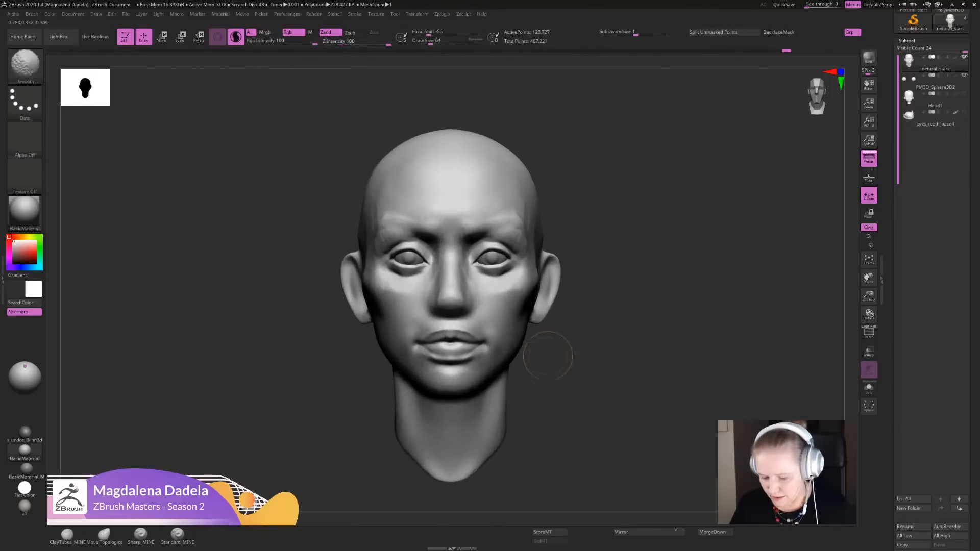
left_click_drag(494, 371, 481, 355, "shift")
left_click_drag(607, 357, 608, 382, "alt")
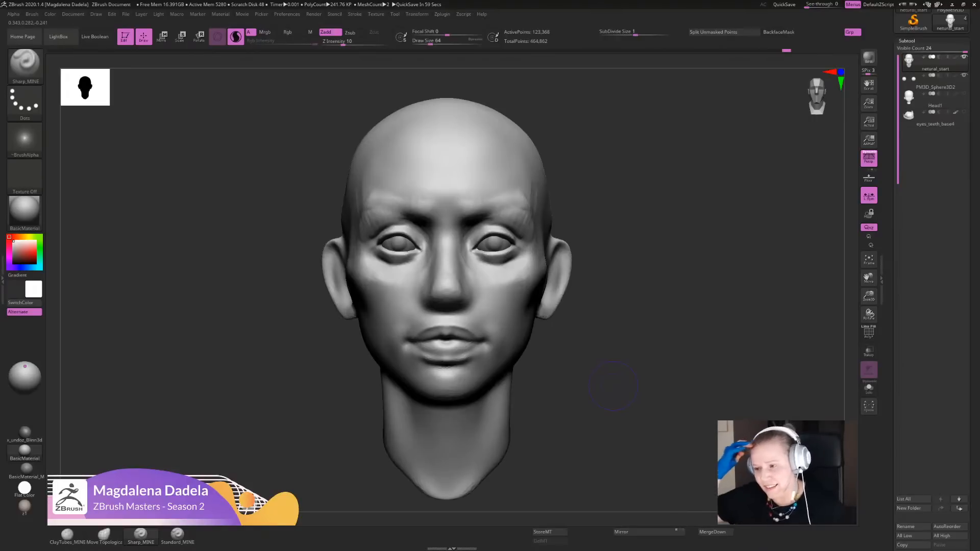
- Add light volume to the cheeks below the eyes with ClayTubes_MINE
left_click(68, 535)
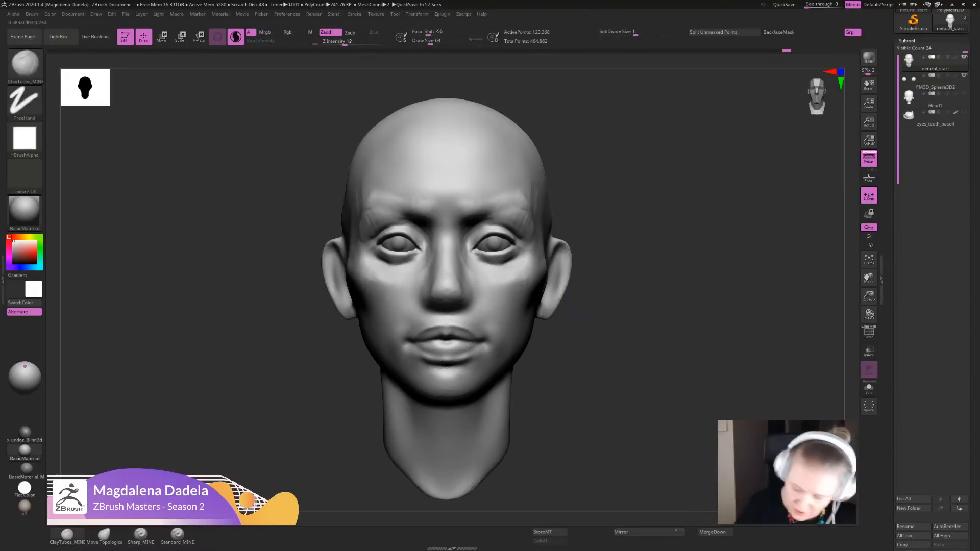
left_click_drag(255, 307, 248, 377, "alt")
left_click_drag(255, 326, 219, 322)
mouse_move(466, 280)
left_mouse_down()
mouse_move(511, 283)
mouse_move(502, 288)
mouse_move(516, 303)
mouse_move(544, 285)
mouse_move(521, 278)
left_mouse_up()
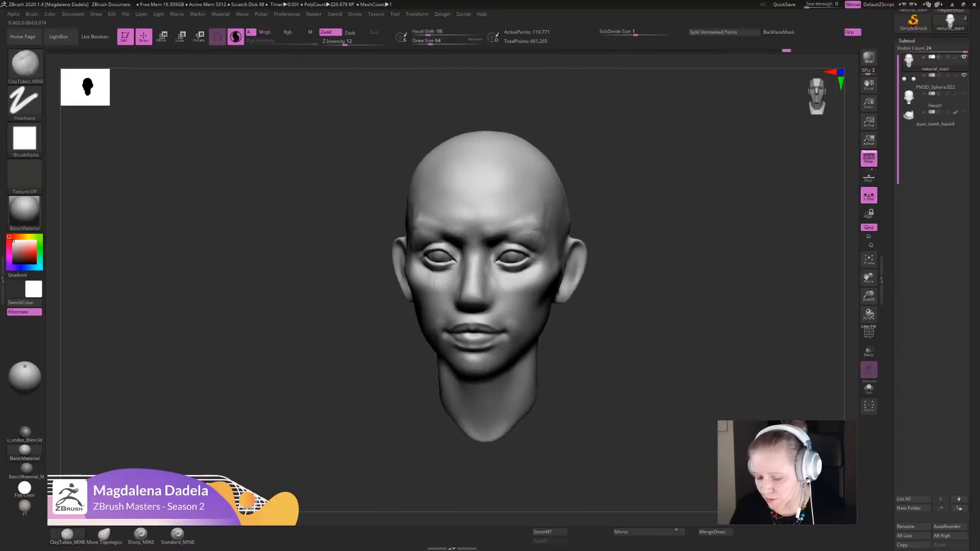
mouse_move(510, 286)
left_mouse_down("shift")
mouse_move(518, 293)
mouse_move(532, 284)
left_mouse_up("shift")
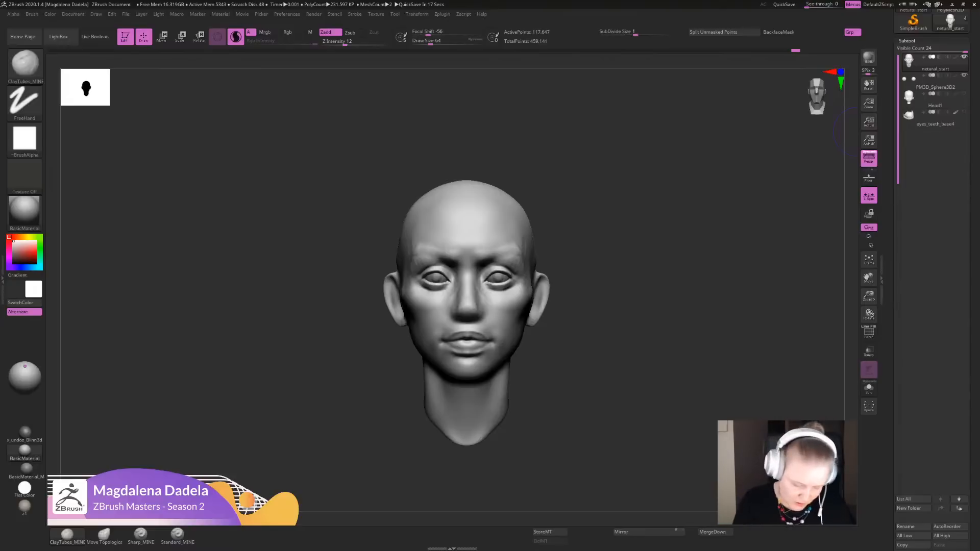
- Build diagonal ClayTubes_MINE strokes from beside the nose across the cheeks and smooth them into the face
mouse_move(655, 317)
left_mouse_down()
mouse_move(655, 375)
mouse_move(651, 322)
mouse_move(661, 335)
mouse_move(622, 421)
left_mouse_up()
left_click_drag(452, 314, 439, 288)
left_click_drag(590, 396, 582, 359, "alt")
mouse_move(470, 339)
left_mouse_down()
mouse_move(460, 312)
mouse_move(481, 346)
left_mouse_up()
mouse_move(573, 404)
left_mouse_down("alt")
mouse_move(574, 337)
mouse_move(579, 375)
mouse_move(571, 376)
left_mouse_up("alt")
mouse_move(465, 305)
left_mouse_down()
mouse_move(462, 318)
mouse_move(480, 324)
mouse_move(474, 336)
mouse_move(466, 327)
mouse_move(477, 306)
mouse_move(477, 337)
left_mouse_up()
mouse_move(573, 398)
left_mouse_down("alt")
mouse_move(574, 329)
mouse_move(577, 403)
left_mouse_up("alt")
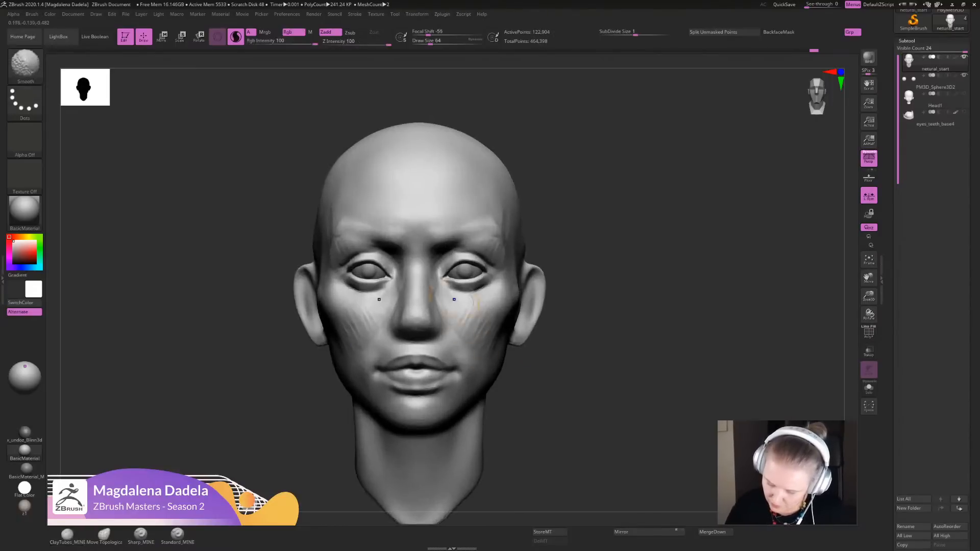
left_click_drag(476, 326, 504, 345, "shift")
right_click_drag(574, 357, 574, 368, "ctrl")
- Define the creases running from the inner eye corners across the upper cheeks with Sharp_MINE, then soften them
left_click(141, 535)
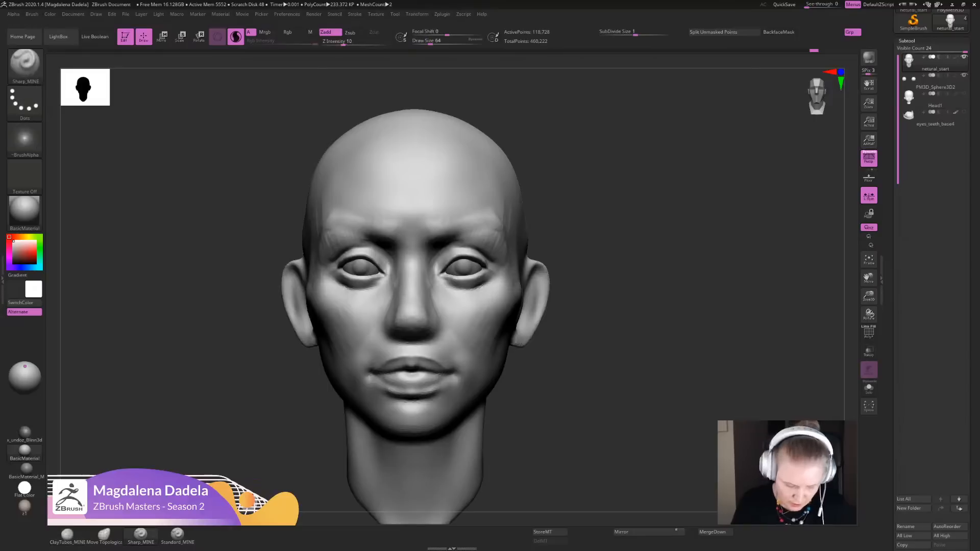
left_click_drag(574, 327, 579, 365, "alt")
left_click_drag(612, 327, 585, 342)
mouse_move(432, 275)
left_mouse_down()
mouse_move(422, 271)
mouse_move(453, 293)
left_mouse_up()
left_click_drag(594, 313, 621, 282)
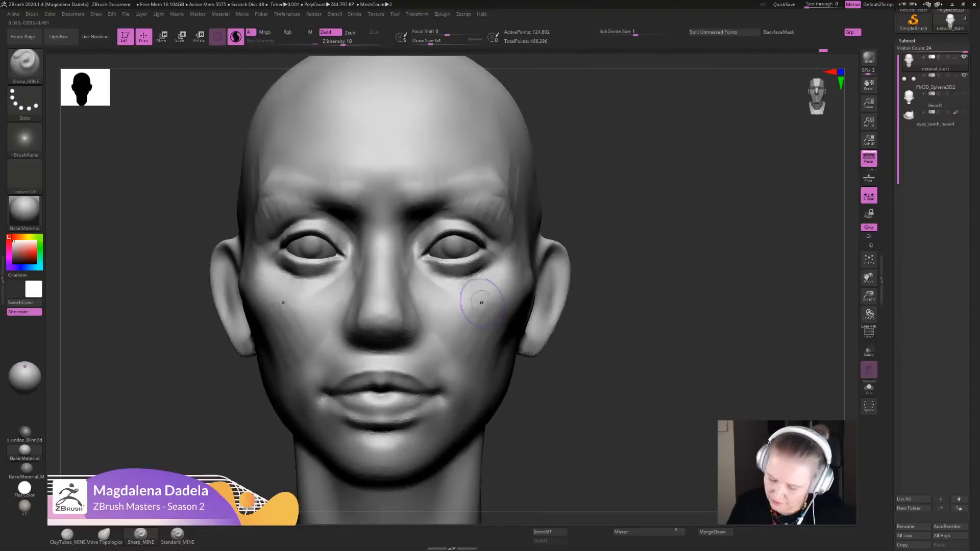
left_click_drag(520, 292, 507, 320, "shift")
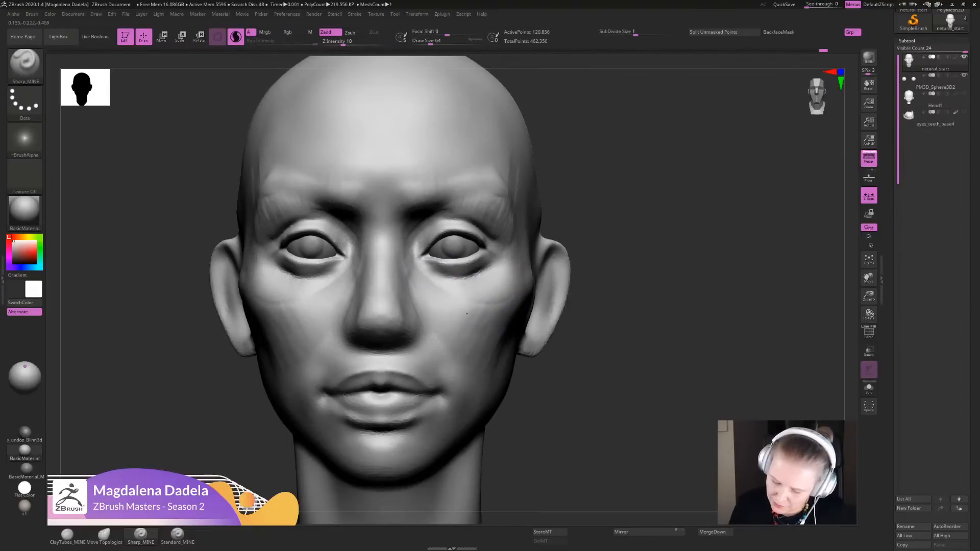
mouse_move(432, 272)
left_mouse_down()
mouse_move(483, 262)
mouse_move(514, 318)
left_mouse_up()
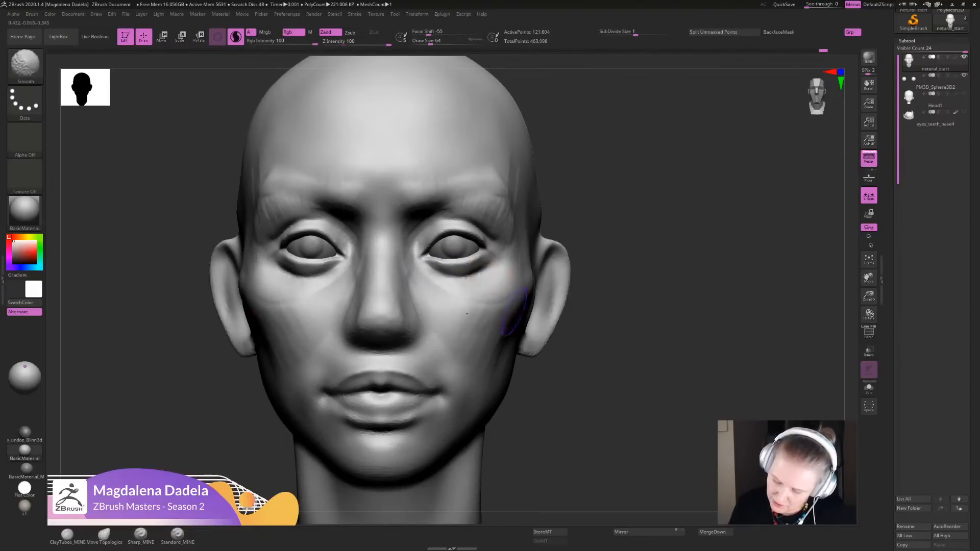
- Refine the lower eyelids, outer eye corners and upper cheeks with ClayTubes_MINE
left_click(67, 535)
mouse_move(612, 306)
left_mouse_down("alt")
mouse_move(636, 338)
mouse_move(644, 393)
left_mouse_up("alt")
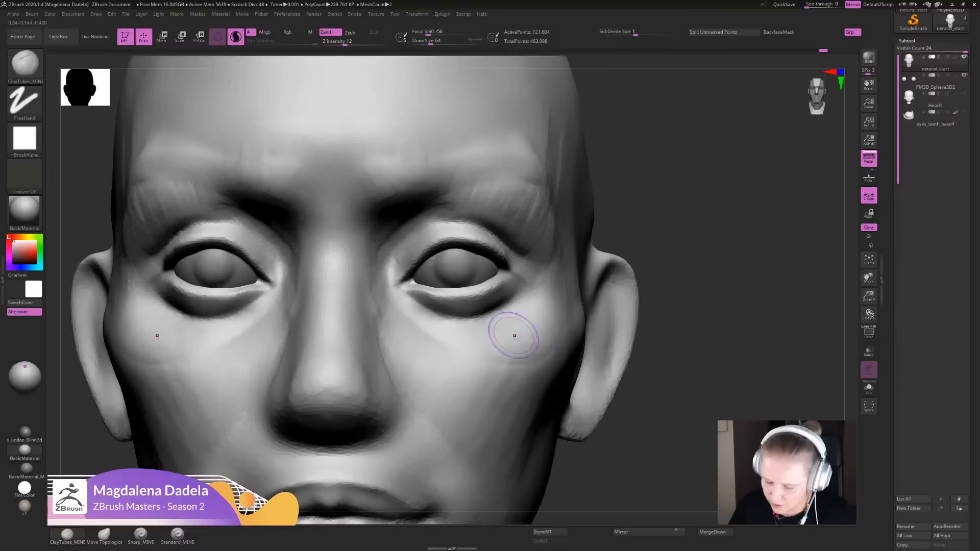
mouse_move(458, 303)
left_mouse_down()
mouse_move(478, 304)
mouse_move(445, 310)
mouse_move(474, 308)
left_mouse_up()
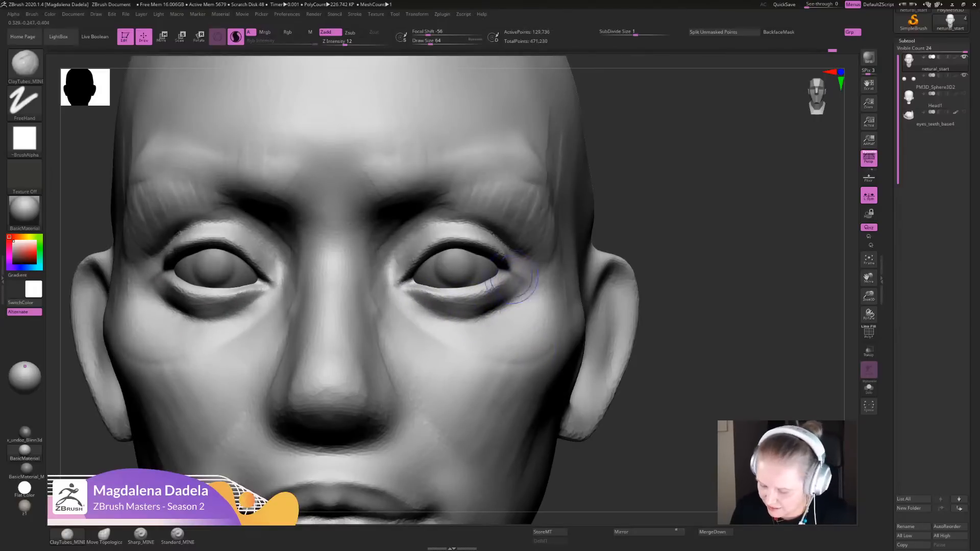
mouse_move(509, 279)
left_mouse_down()
mouse_move(510, 291)
mouse_move(520, 284)
mouse_move(517, 299)
mouse_move(513, 291)
left_mouse_up()
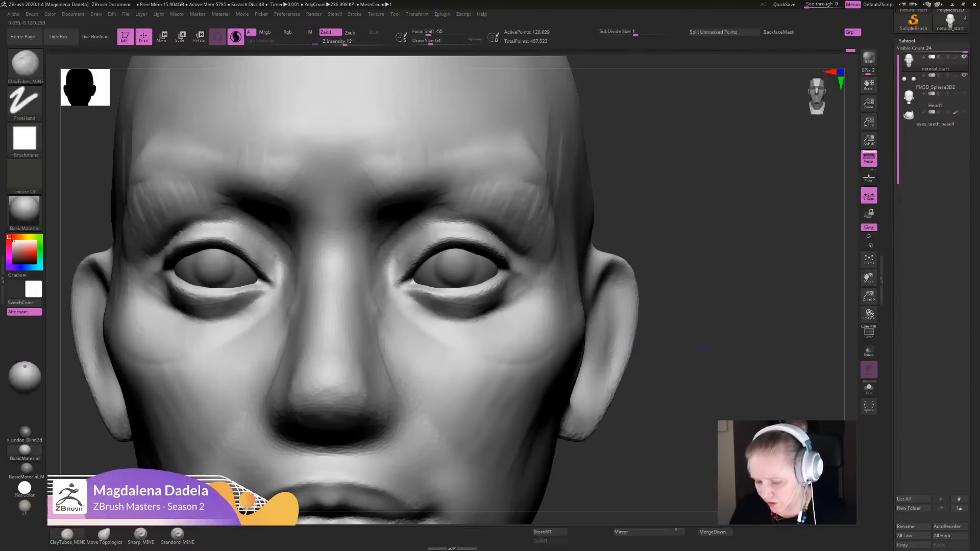
right_click_drag(520, 287, 539, 242, "ctrl")
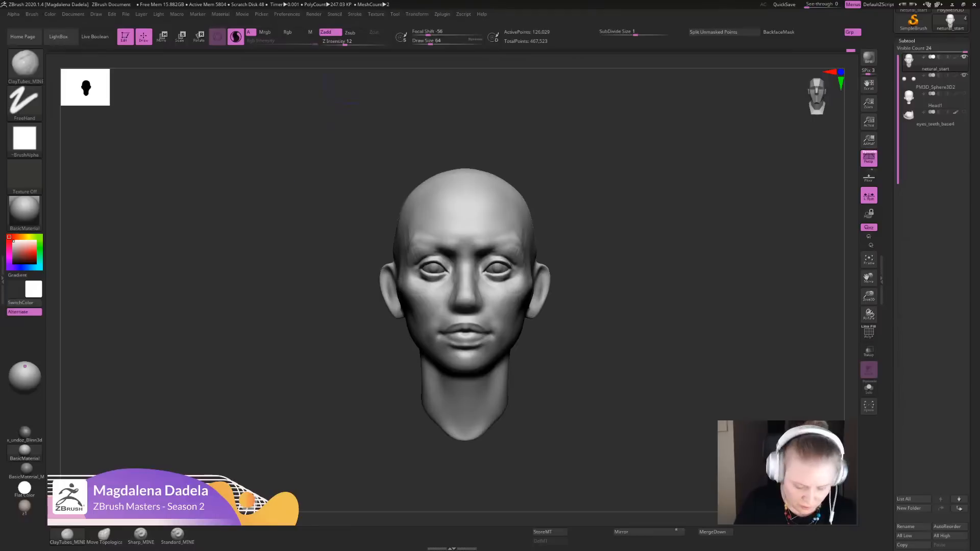
- Lower the ClayTubes_MINE Z Intensity to 7 and build up the inner brows and brow ridge
left_click_drag(346, 43, 340, 42)
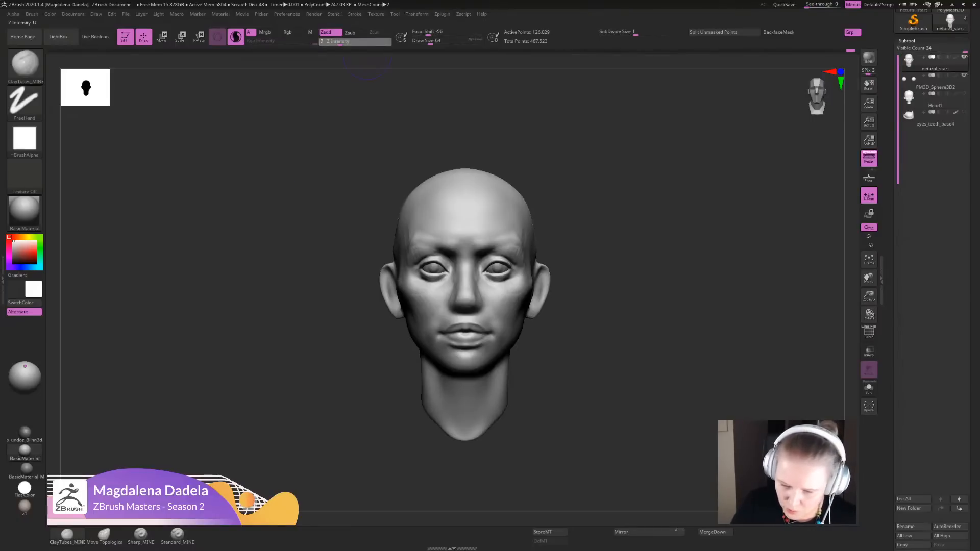
right_click_drag(512, 278, 522, 352, "alt")
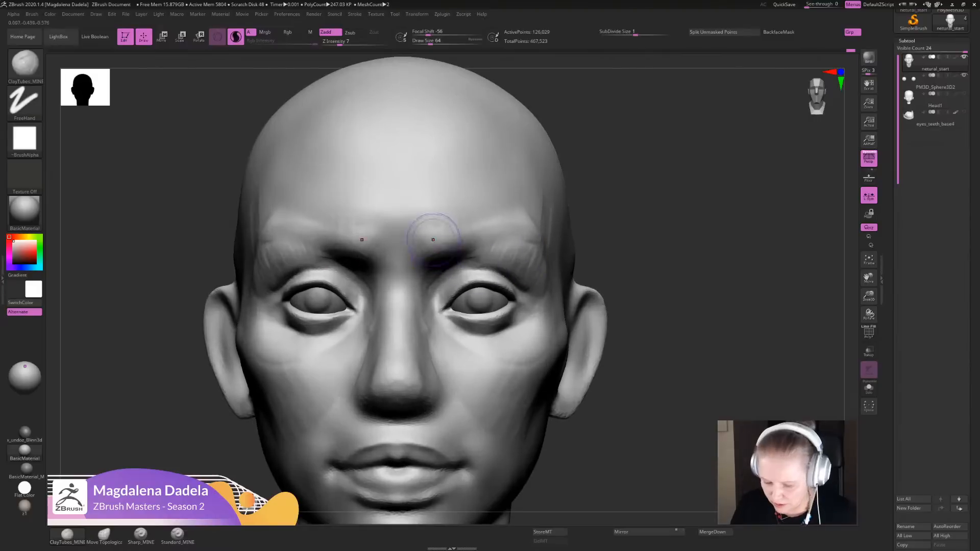
mouse_move(436, 230)
left_mouse_down()
mouse_move(427, 243)
mouse_move(447, 251)
mouse_move(445, 222)
left_mouse_up()
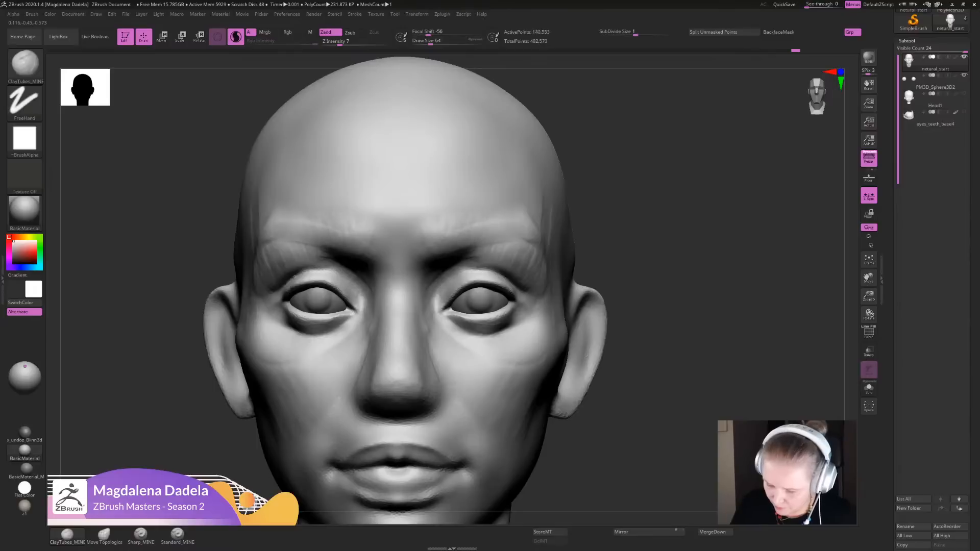
mouse_move(494, 242)
left_mouse_down()
mouse_move(541, 254)
mouse_move(533, 308)
left_mouse_up()
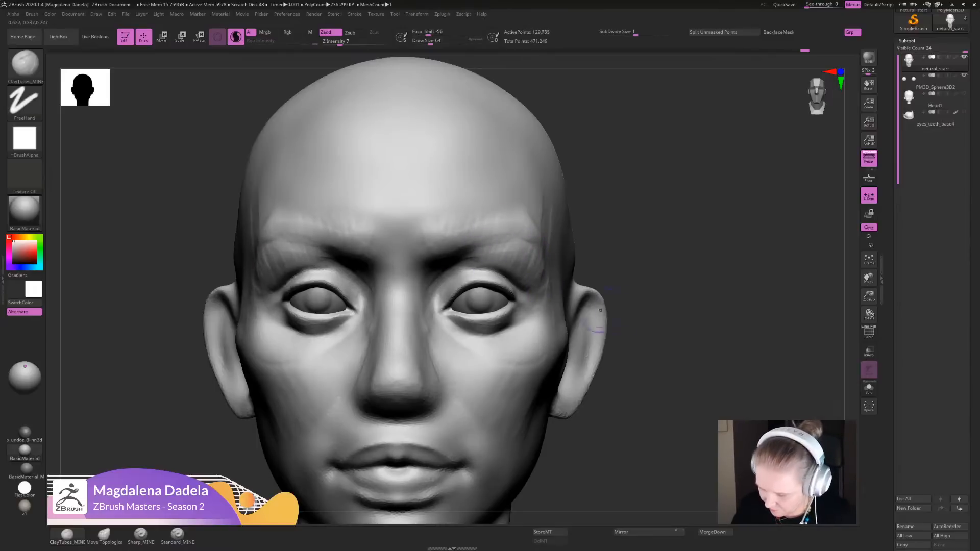
- Blend the outer eye sockets into the temples and upper cheeks with light ClayTubes_MINE strokes
mouse_move(700, 322)
left_mouse_down("alt")
mouse_move(700, 265)
mouse_move(701, 321)
mouse_move(689, 357)
left_mouse_up("alt")
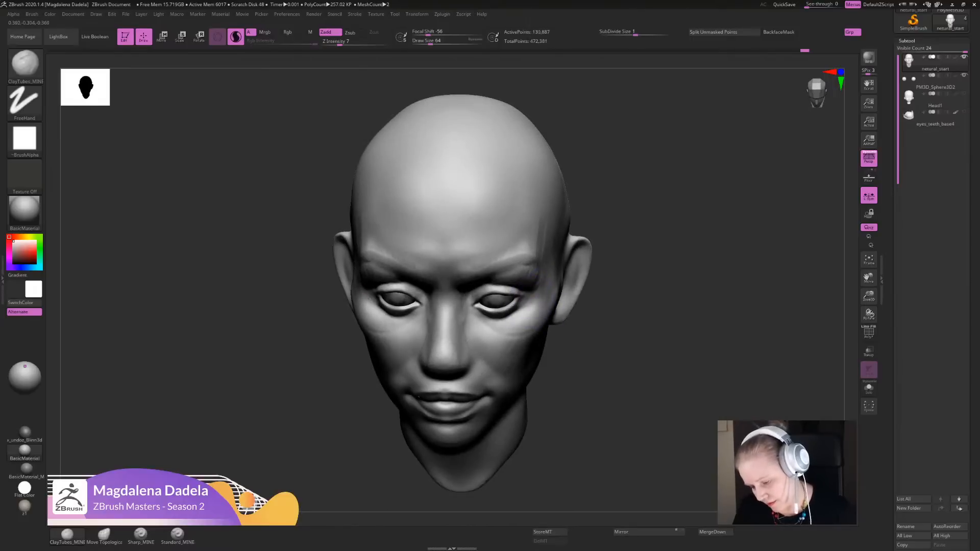
left_click_drag(590, 333, 592, 286, "shift")
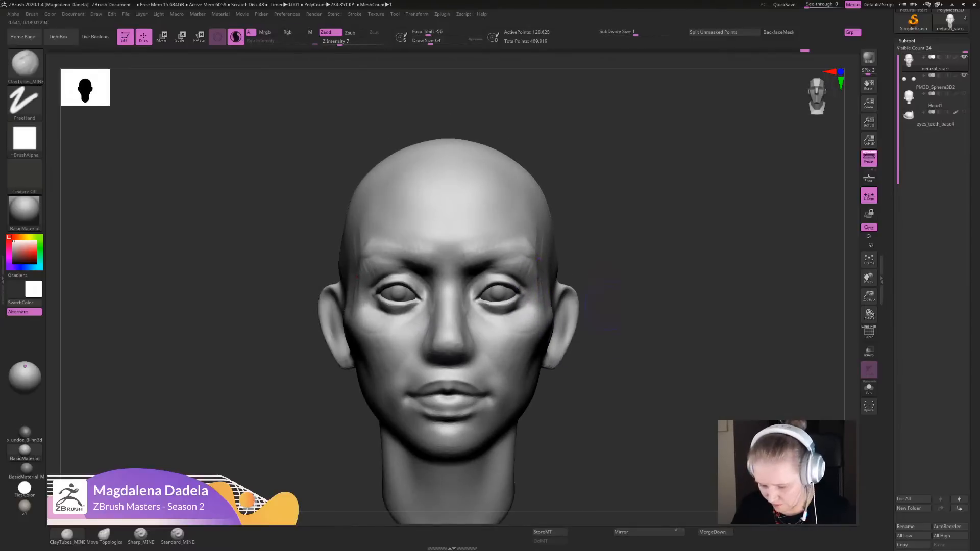
mouse_move(602, 307)
left_mouse_down()
mouse_move(539, 266)
mouse_move(546, 308)
left_mouse_up()
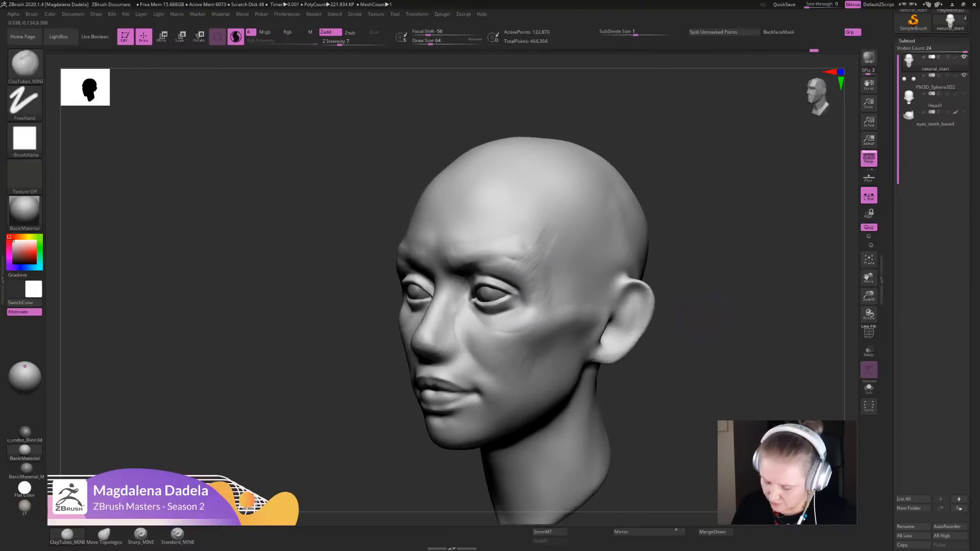
left_click_drag(703, 318, 684, 245, "alt")
left_click_drag(684, 266, 663, 332, "shift")
left_click_drag(643, 296, 628, 329)
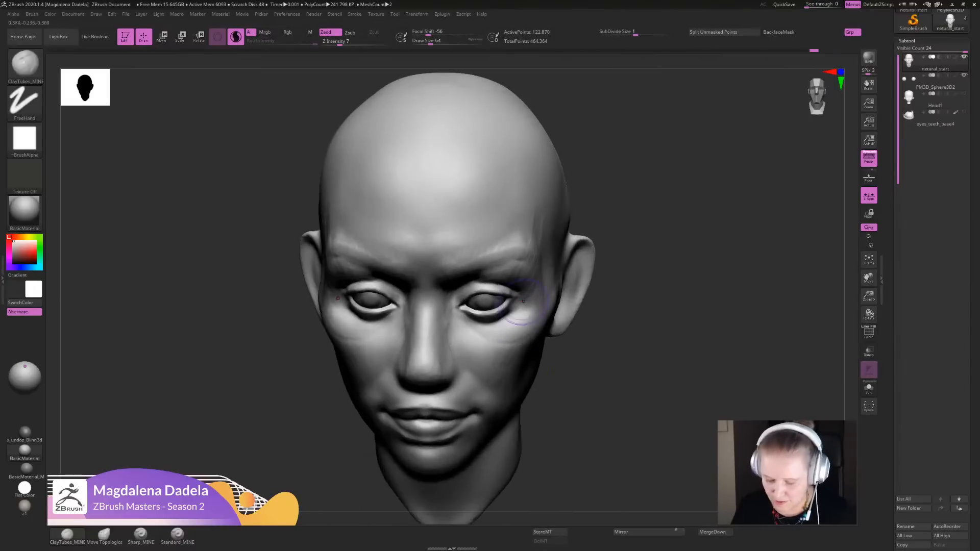
left_click_drag(536, 293, 501, 329)
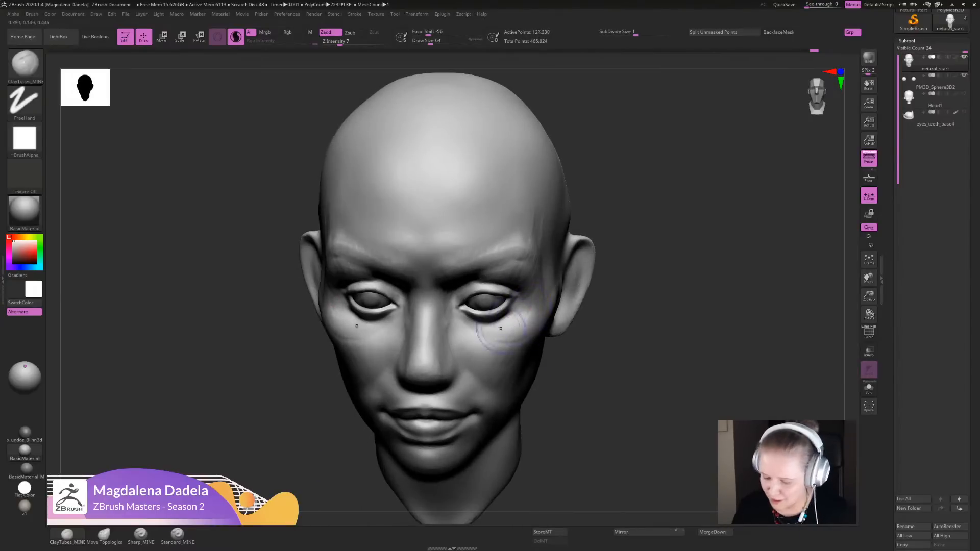
left_click_drag(618, 352, 614, 291, "alt")
mouse_move(615, 291)
left_mouse_down("shift")
mouse_move(638, 294)
mouse_move(616, 271)
mouse_move(615, 327)
left_mouse_up("shift")
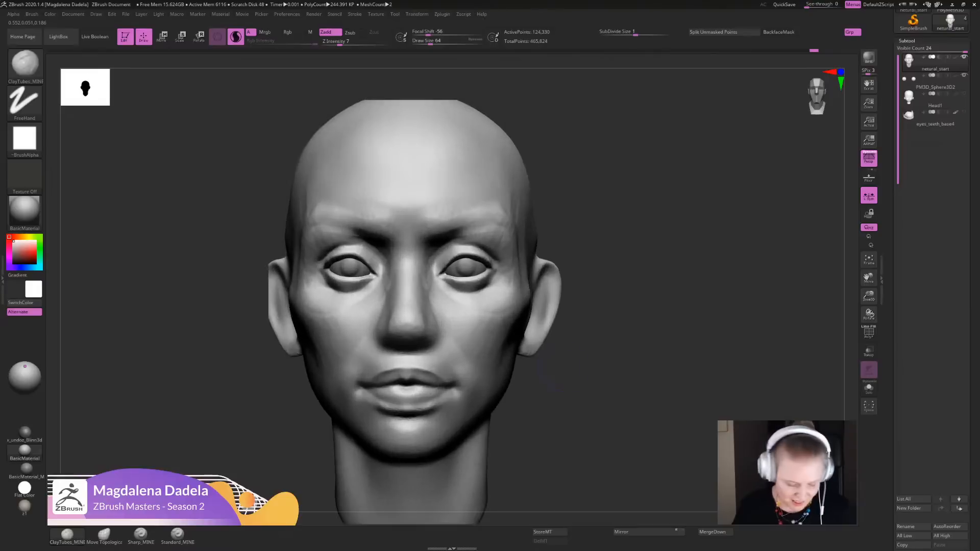
- Carve the crease above the upper eyelids with Sharp_MINE
left_click(140, 536)
mouse_move(672, 247)
left_mouse_down("alt")
mouse_move(688, 252)
mouse_move(700, 293)
mouse_move(671, 326)
left_mouse_up("alt")
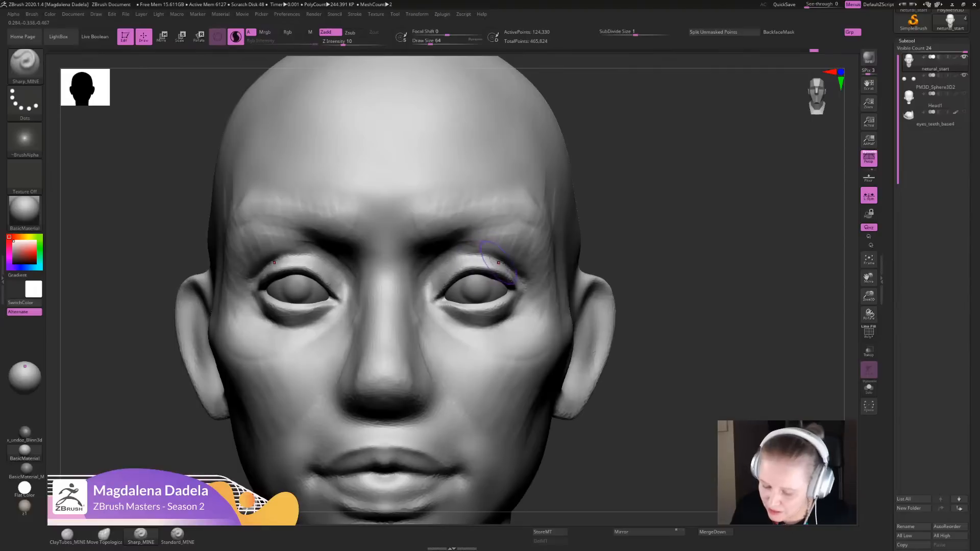
mouse_move(502, 264)
left_mouse_down()
mouse_move(475, 260)
mouse_move(488, 254)
mouse_move(449, 283)
mouse_move(470, 267)
left_mouse_up()
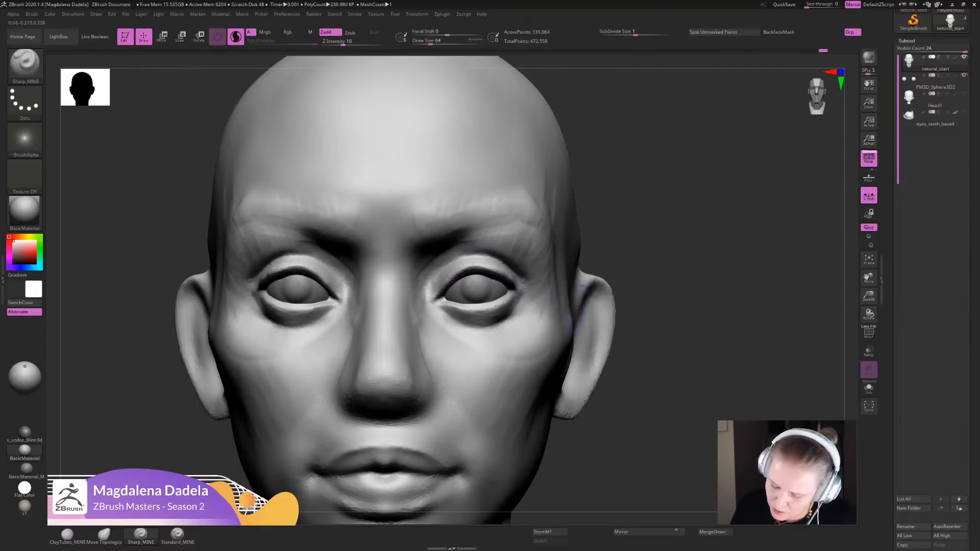
- Sharpen the upper eyelid crease toward the inner eye corners with Sharp_MINE and check the whole face
mouse_move(678, 327)
left_mouse_down("alt")
mouse_move(681, 278)
mouse_move(684, 388)
left_mouse_up("alt")
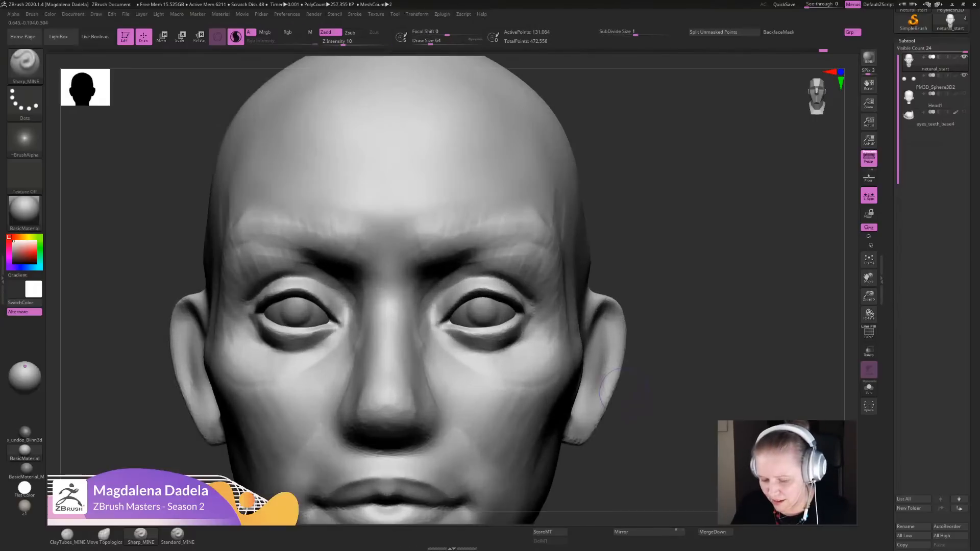
left_click_drag(478, 276, 437, 308)
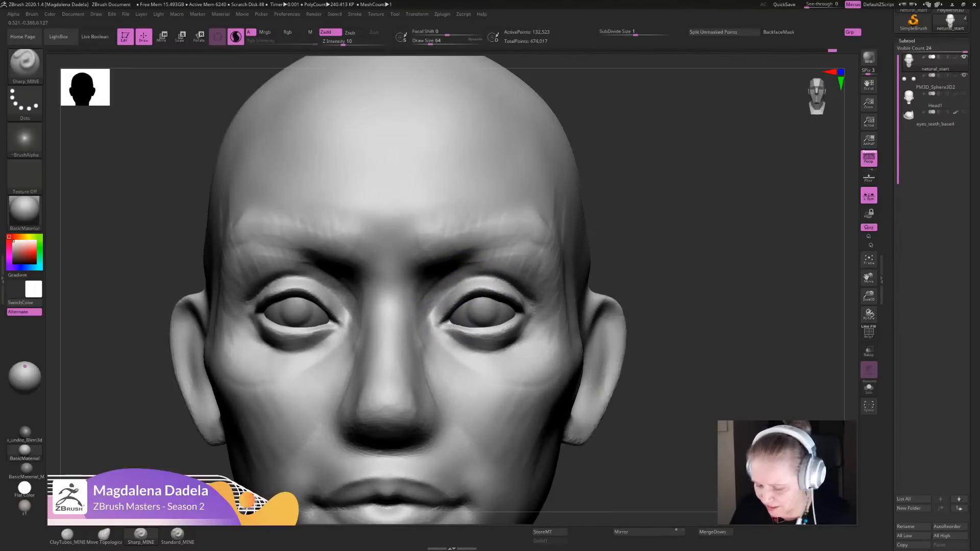
left_click_drag(595, 306, 591, 219, "alt")
mouse_move(596, 275)
left_mouse_down("alt")
mouse_move(619, 225)
mouse_move(615, 263)
left_mouse_up("alt")
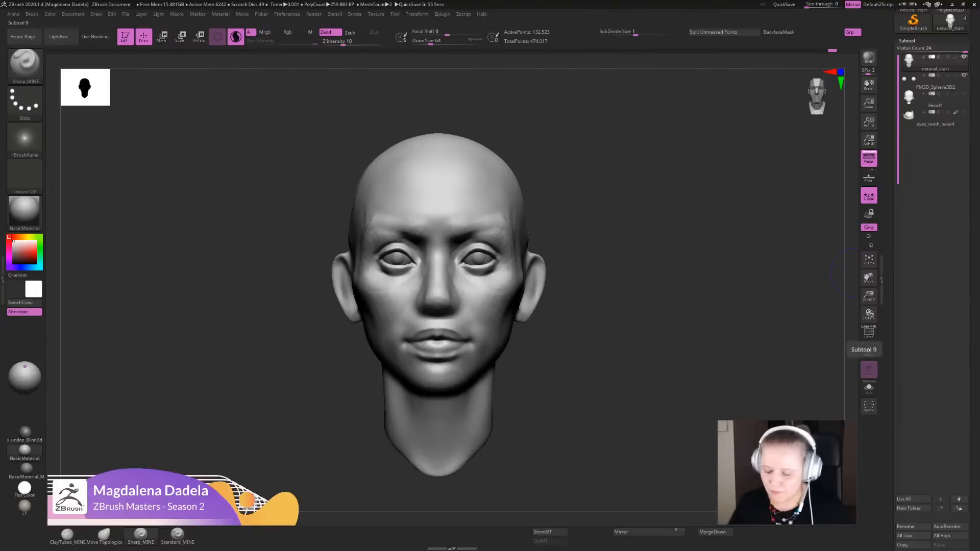
- Define the inner eye corners and the crease beneath the lower eyelids with Sharp_MINE
left_click_drag(638, 275, 642, 390, "alt")
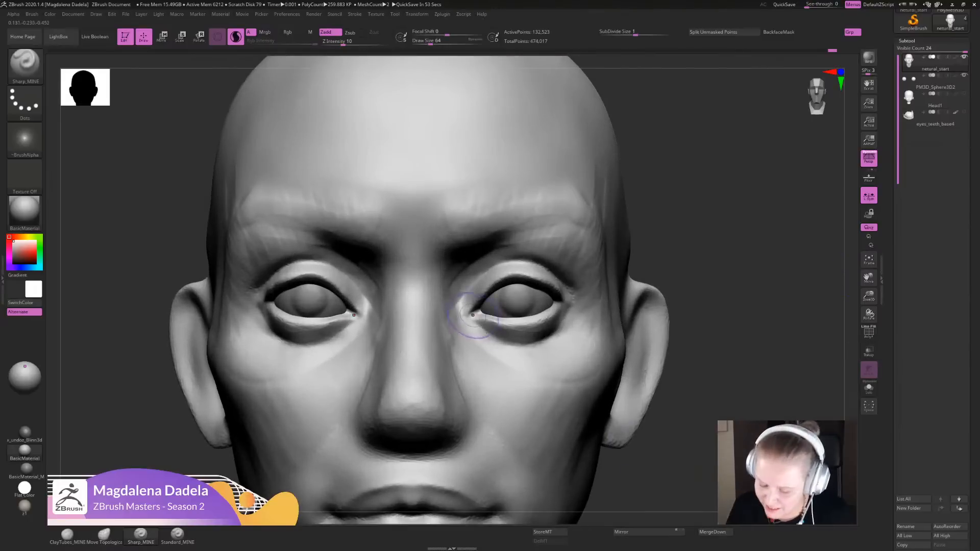
left_click_drag(473, 315, 477, 318)
left_click_drag(644, 286, 645, 346, "alt")
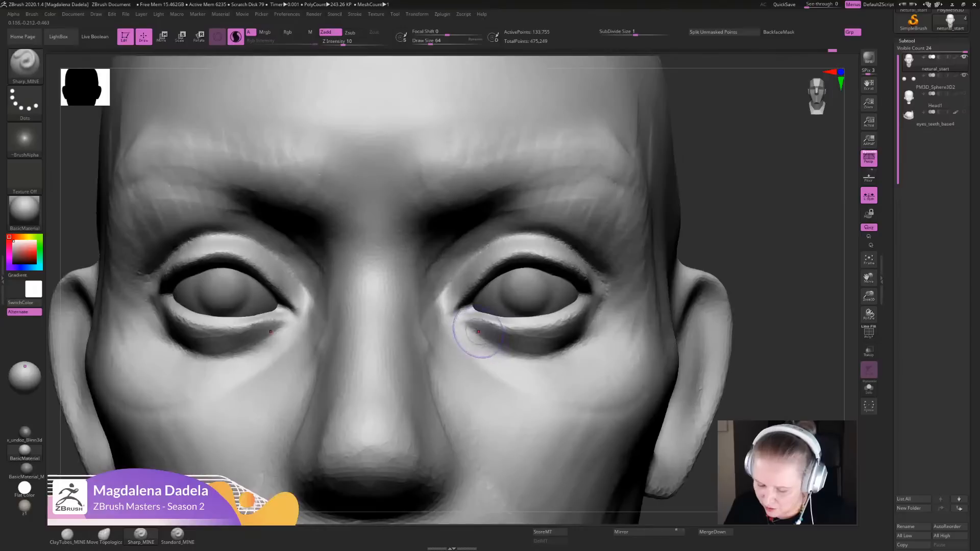
mouse_move(470, 323)
left_mouse_down()
mouse_move(528, 328)
mouse_move(578, 314)
mouse_move(604, 287)
left_mouse_up()
mouse_move(554, 351)
left_mouse_down()
mouse_move(480, 335)
mouse_move(554, 352)
left_mouse_up()
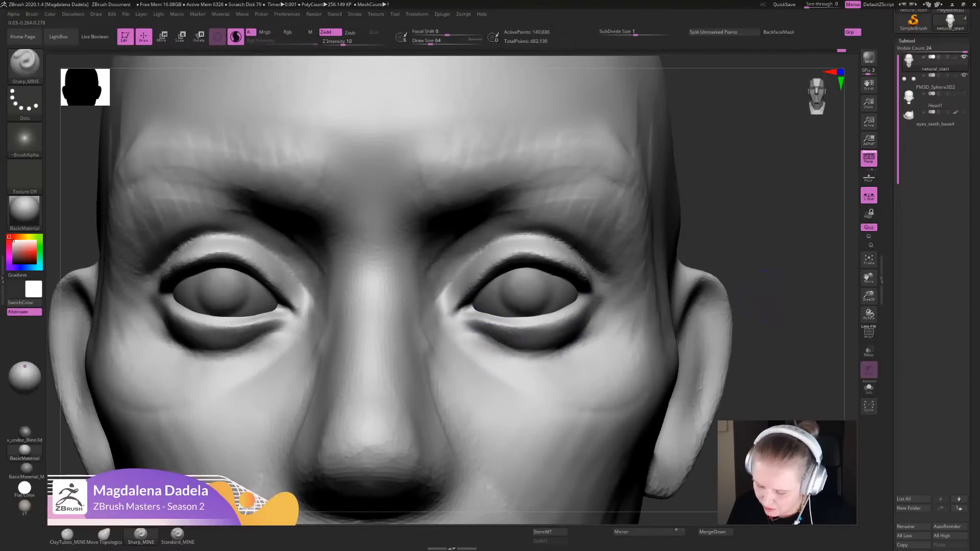
key("f")
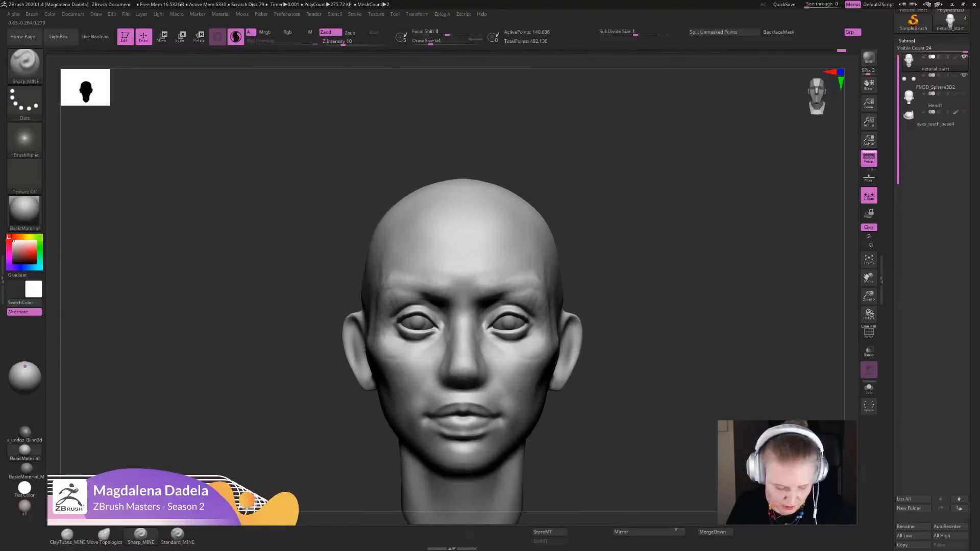
- Soften the inner eye sockets and the area beside the nose with ClayTubes_MINE, undoing the last unwanted stroke
key("1")
right_click_drag(498, 398, 476, 444, "ctrl")
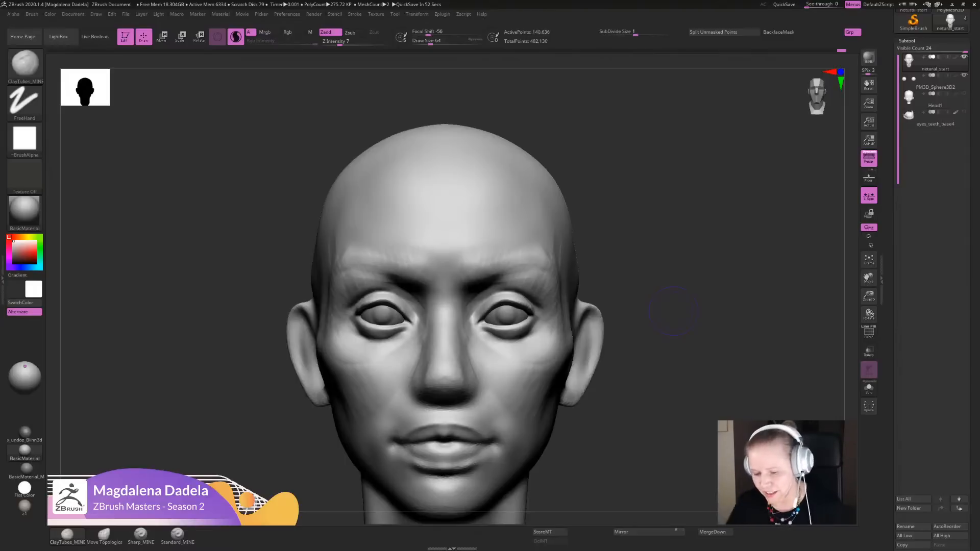
right_click_drag(541, 286, 540, 266, "ctrl")
left_click_drag(468, 262, 477, 251)
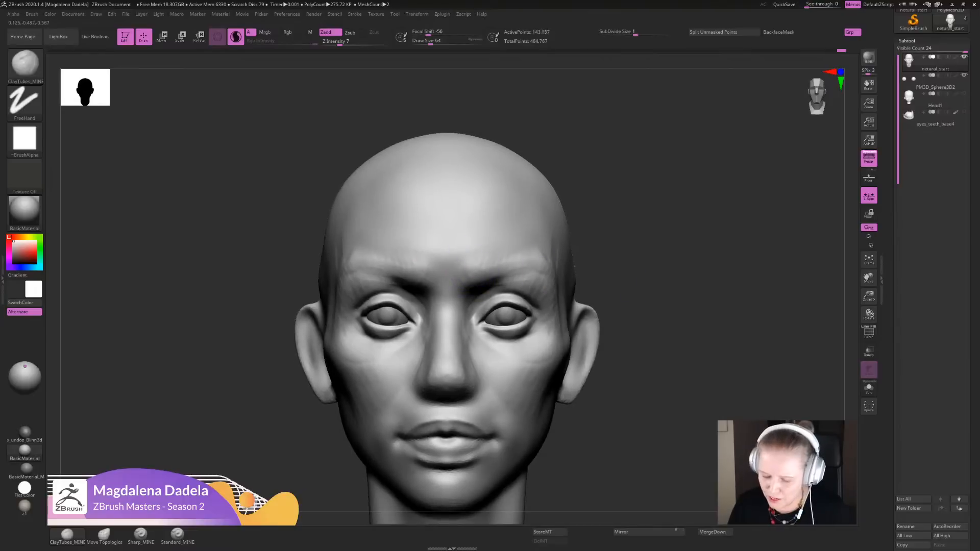
left_click_drag(486, 284, 475, 286)
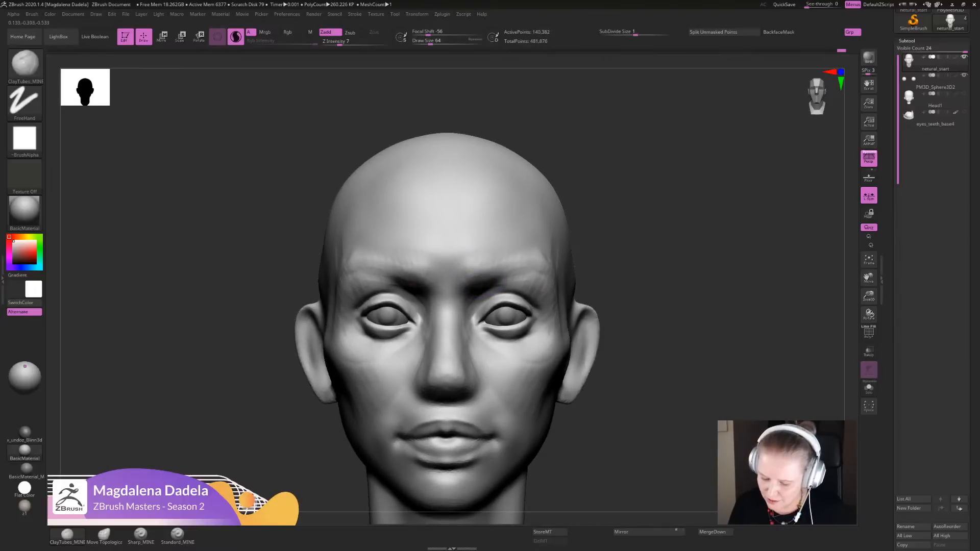
mouse_move(472, 321)
left_mouse_down()
mouse_move(461, 305)
mouse_move(475, 305)
mouse_move(468, 352)
left_mouse_up()
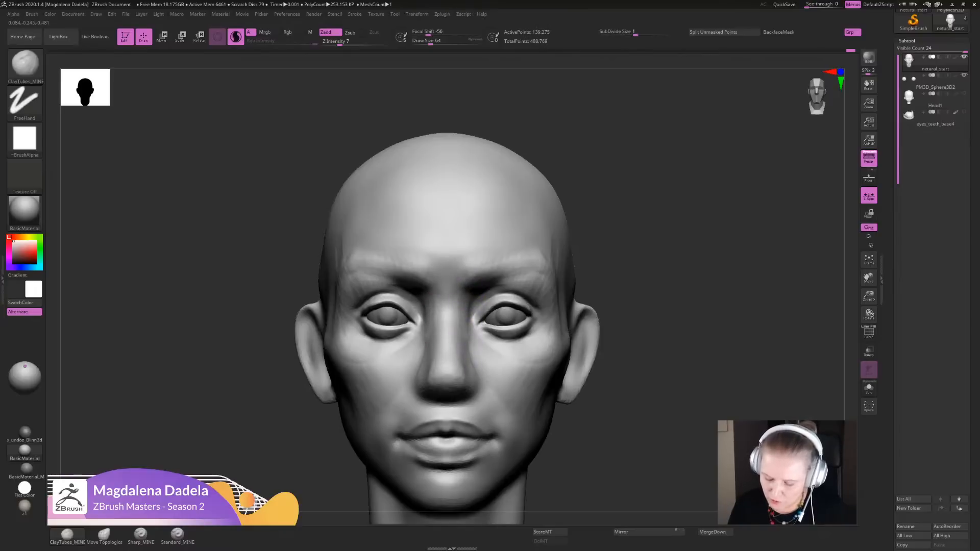
mouse_move(566, 342)
right_mouse_down("ctrl")
mouse_move(559, 286)
mouse_move(565, 348)
right_mouse_up("ctrl")
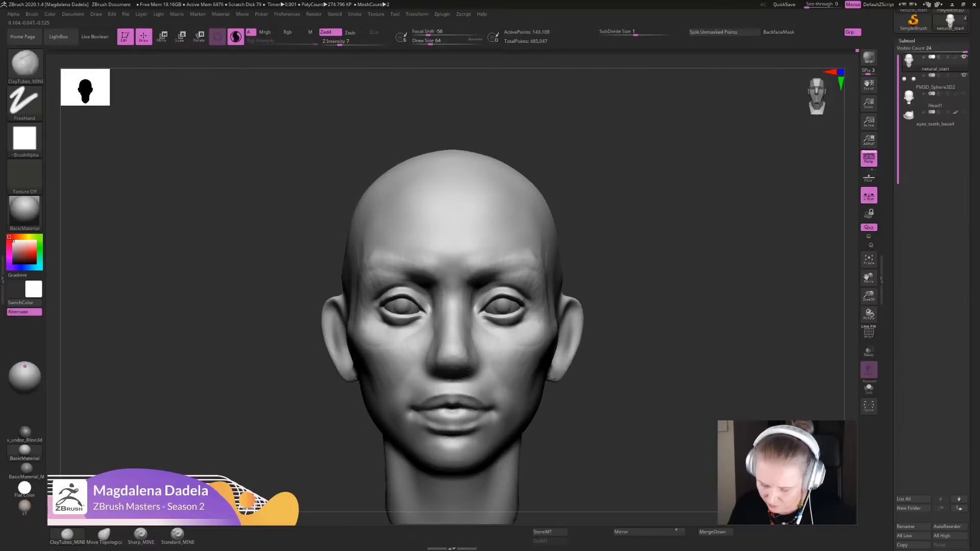
key("ctrl+z")
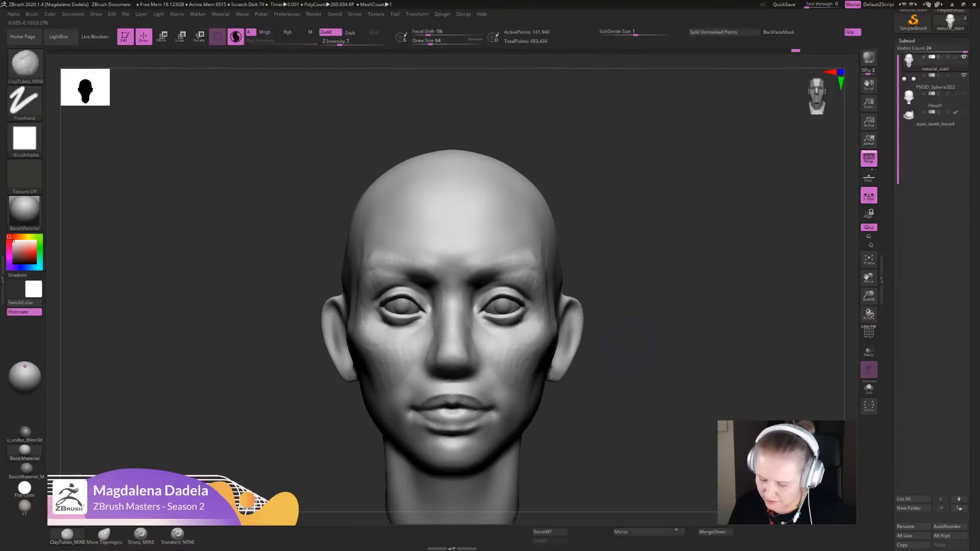
- Refine the upper eyelids and fill out the under-eye area and upper cheeks with ClayTubes_MINE
left_click_drag(645, 326, 637, 429, "alt")
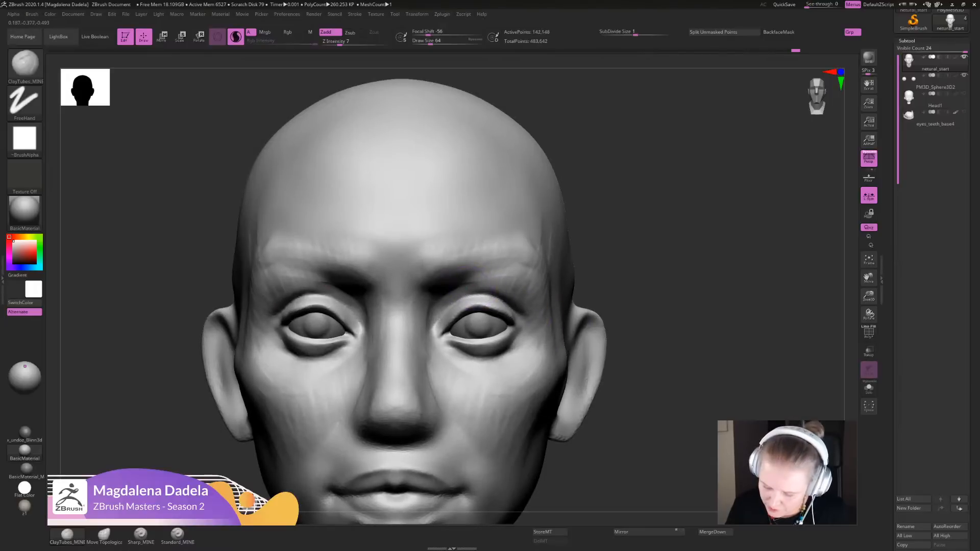
mouse_move(479, 287)
left_mouse_down()
mouse_move(515, 280)
mouse_move(531, 311)
left_mouse_up()
left_click_drag(640, 311, 627, 230, "alt")
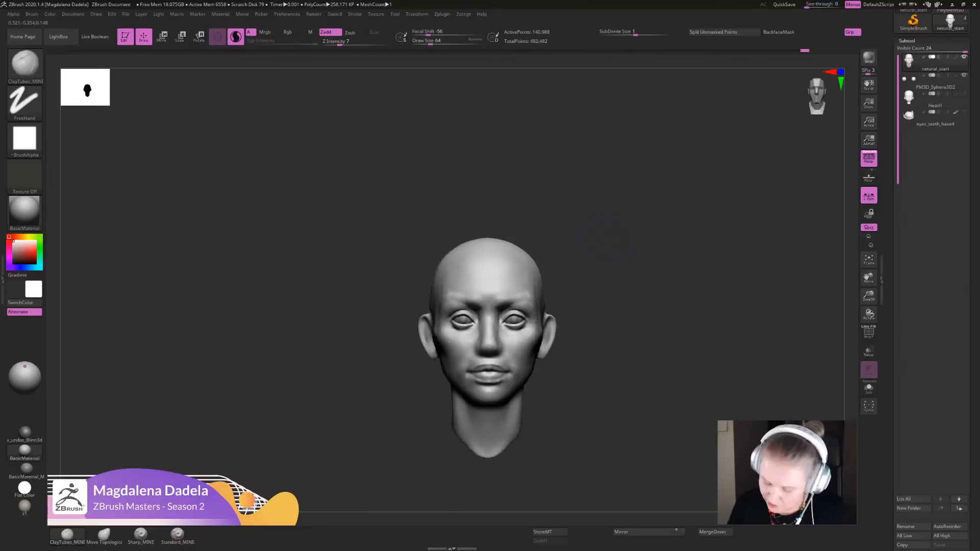
left_click_drag(587, 258, 589, 301, "alt")
mouse_move(612, 301)
left_mouse_down()
mouse_move(607, 357)
mouse_move(600, 352)
mouse_move(592, 372)
left_mouse_up()
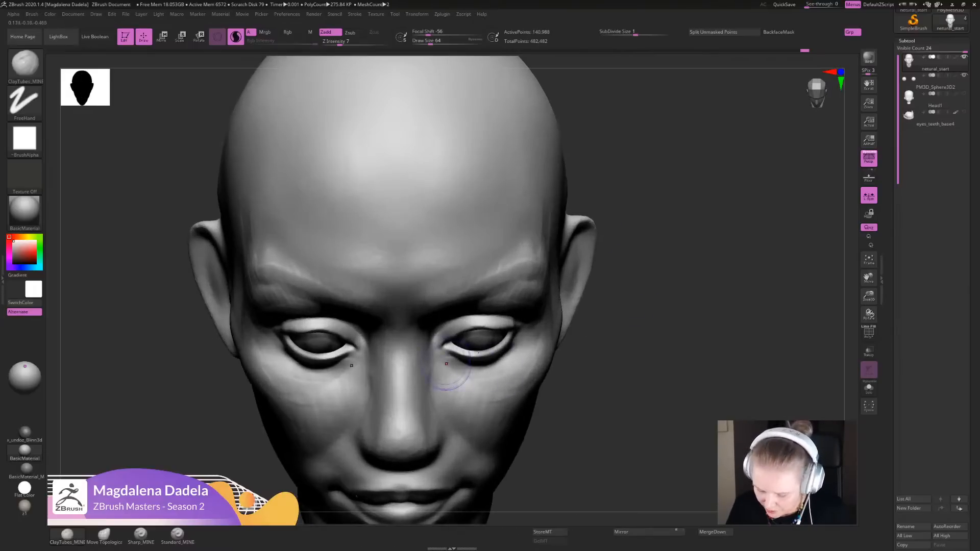
left_click_drag(443, 384, 534, 353)
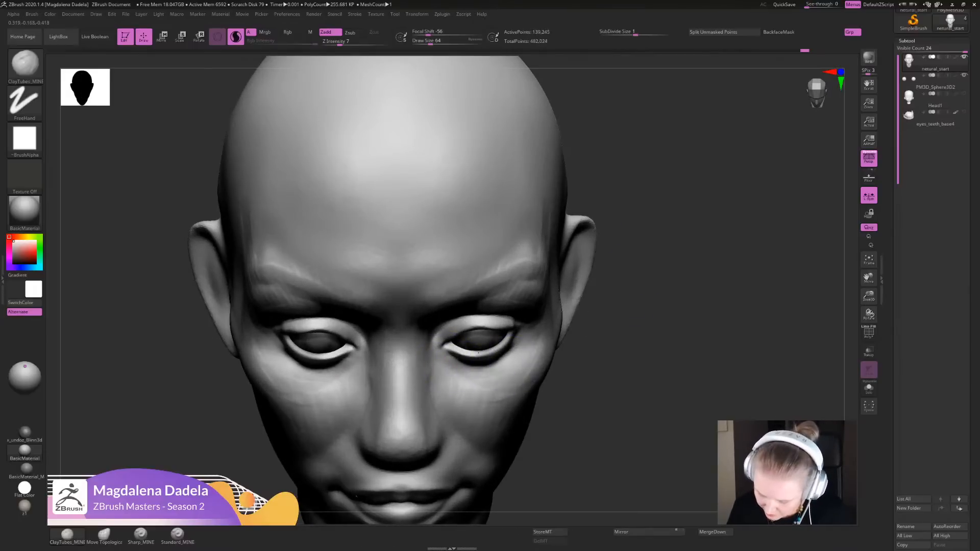
mouse_move(465, 377)
left_mouse_down()
mouse_move(525, 359)
mouse_move(488, 365)
mouse_move(515, 356)
left_mouse_up()
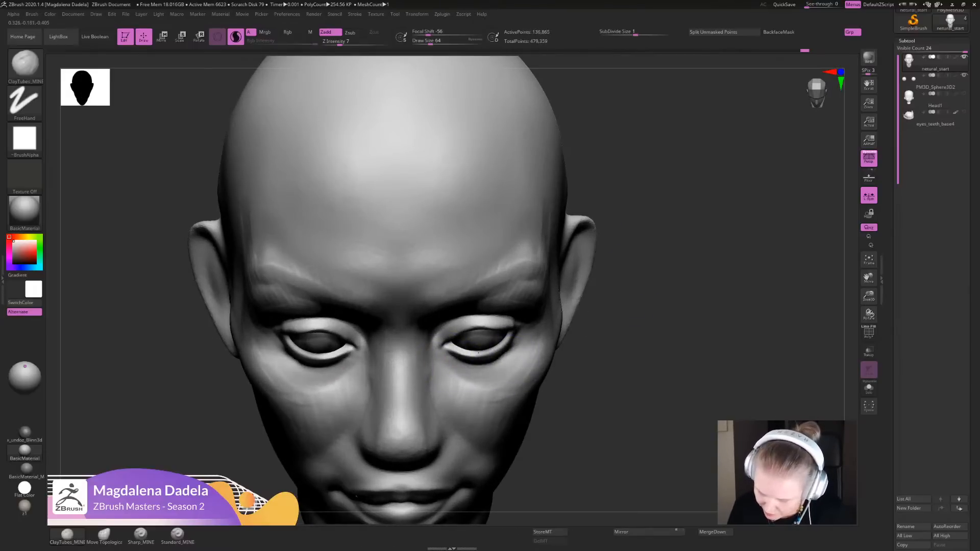
mouse_move(608, 362)
left_mouse_down("alt")
mouse_move(592, 280)
mouse_move(572, 357)
left_mouse_up("alt")
- Carve a subtle crease under the eye bags from the inner corners outward with Sharp_MINE
left_click(140, 535)
mouse_move(452, 326)
left_mouse_down()
mouse_move(492, 351)
mouse_move(479, 345)
mouse_move(526, 327)
left_mouse_up()
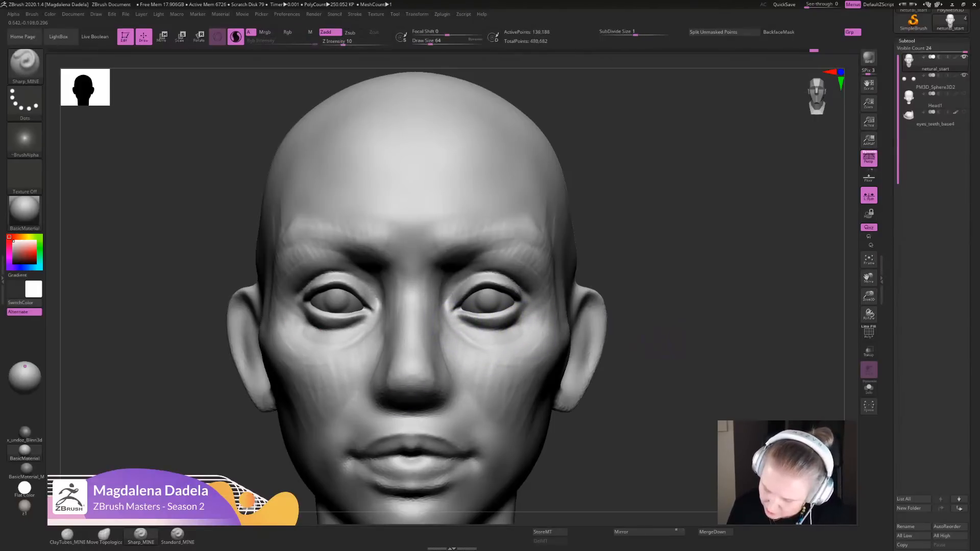
mouse_move(653, 339)
left_mouse_down("alt")
mouse_move(643, 241)
mouse_move(638, 311)
left_mouse_up("alt")
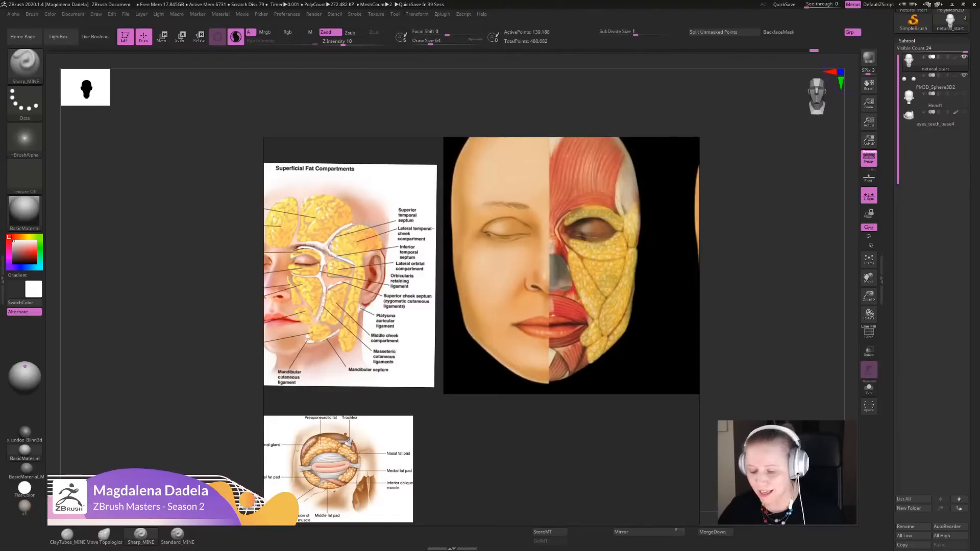
- Examine the facial fat compartment references, comparing the youthful and aging faces around the eyes and cheeks
right_click_drag(552, 353, 554, 307)
scroll(553, 306, "down", 5)
middle_click_drag(553, 306, 467, 292)
scroll(634, 229, "up", 7)
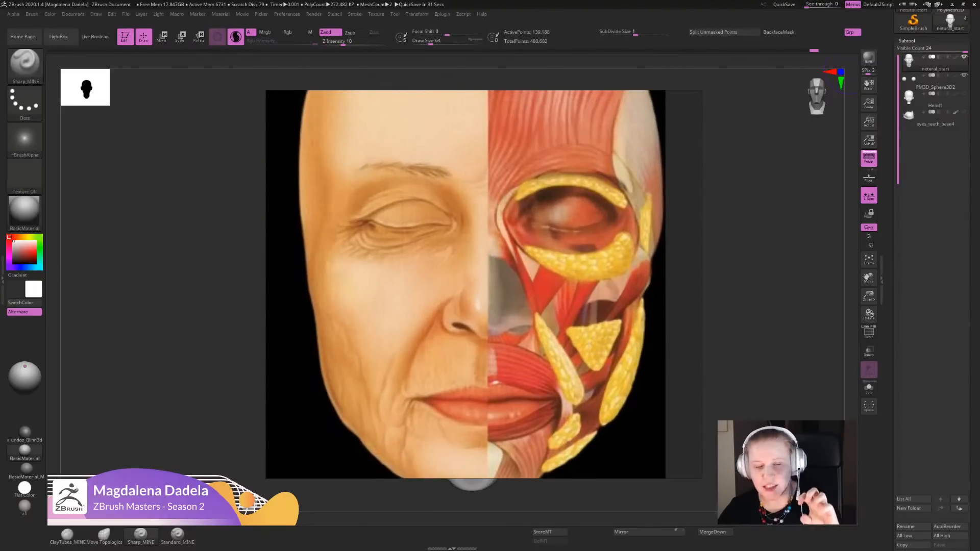
scroll(483, 284, "down", 5)
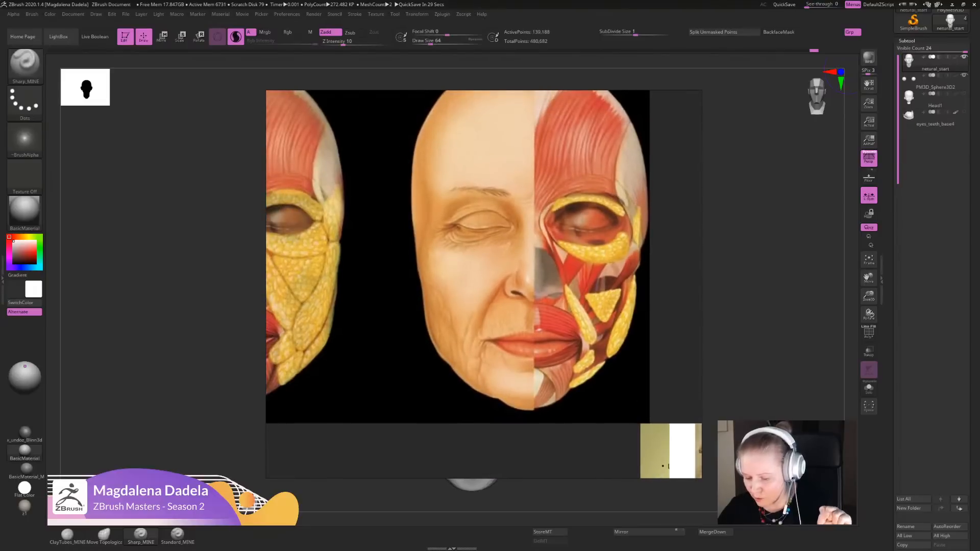
middle_click_drag(483, 284, 486, 282)
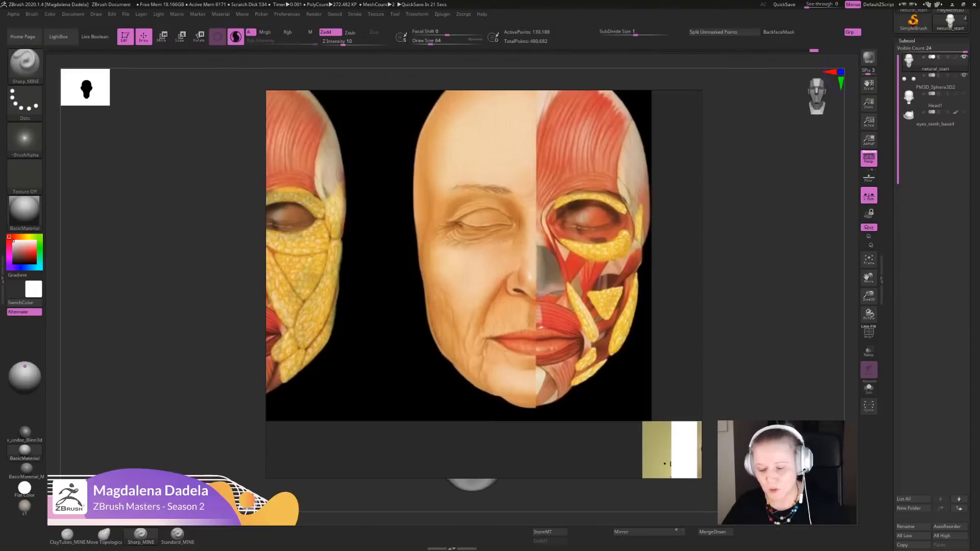
scroll(483, 284, "down", 5)
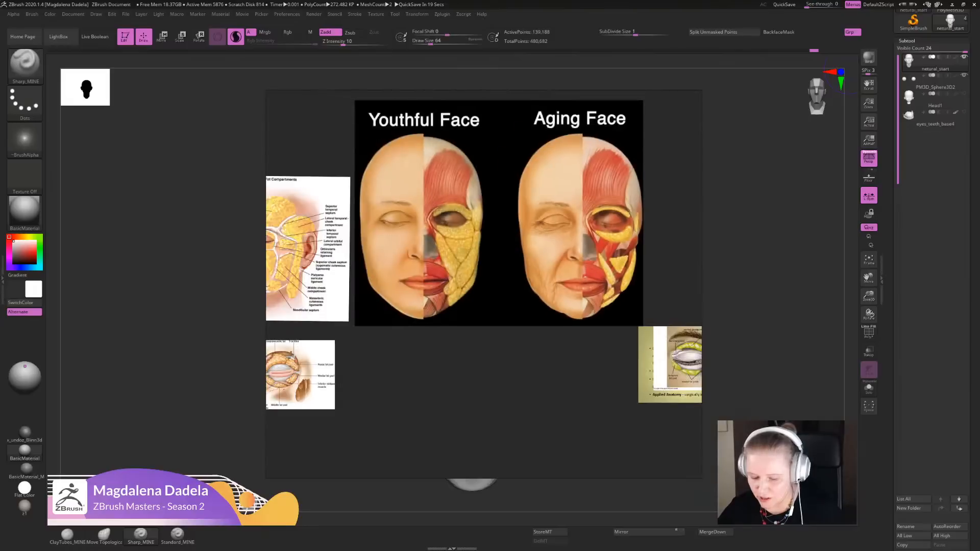
scroll(594, 247, "down", 2)
middle_click_drag(594, 247, 423, 264)
middle_click_drag(650, 387, 557, 262)
scroll(558, 262, "down", 7)
middle_click_drag(398, 265, 636, 218)
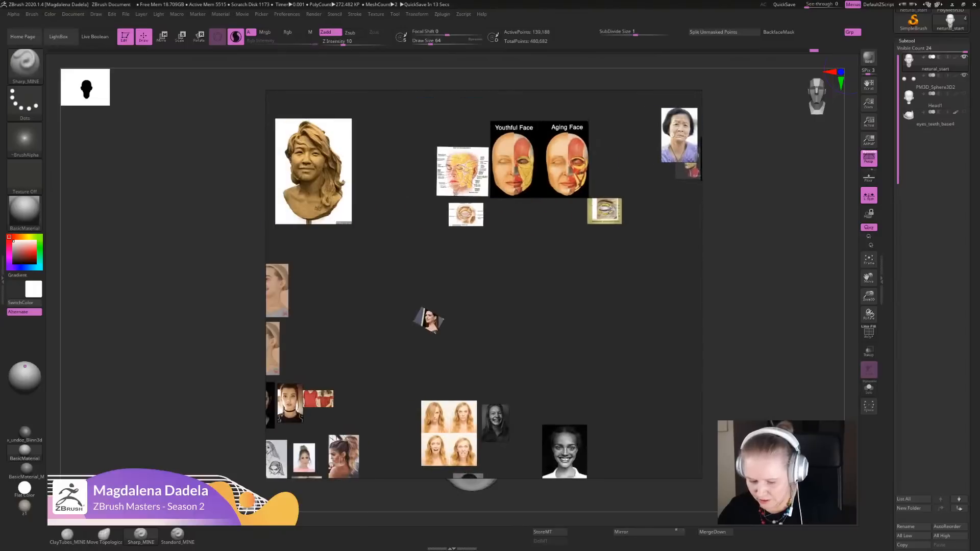
mouse_move(636, 218)
right_mouse_down()
mouse_move(644, 335)
mouse_move(923, 244)
mouse_move(979, 245)
right_mouse_up()
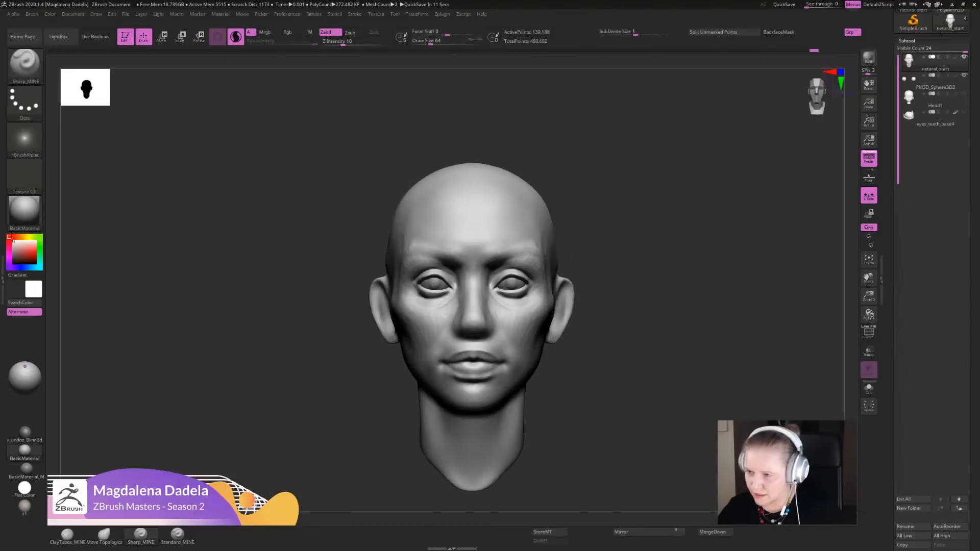
- Bring in the anatomy reference board and study the eyelid, cheek and mouth forms on the lifecast photos
right_click_drag(979, 299, 396, 284)
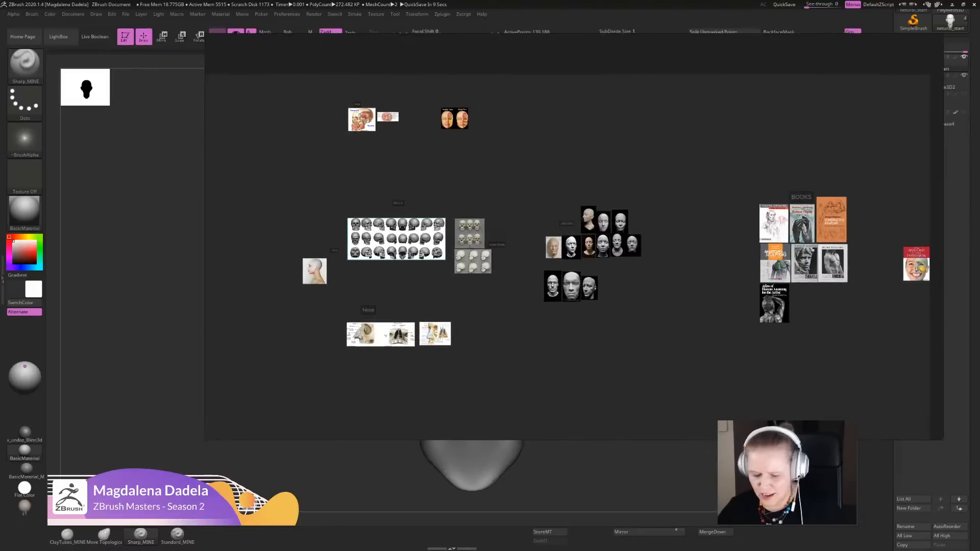
scroll(396, 284, "up", 5)
middle_click_drag(663, 255, 306, 351)
scroll(357, 306, "up", 10)
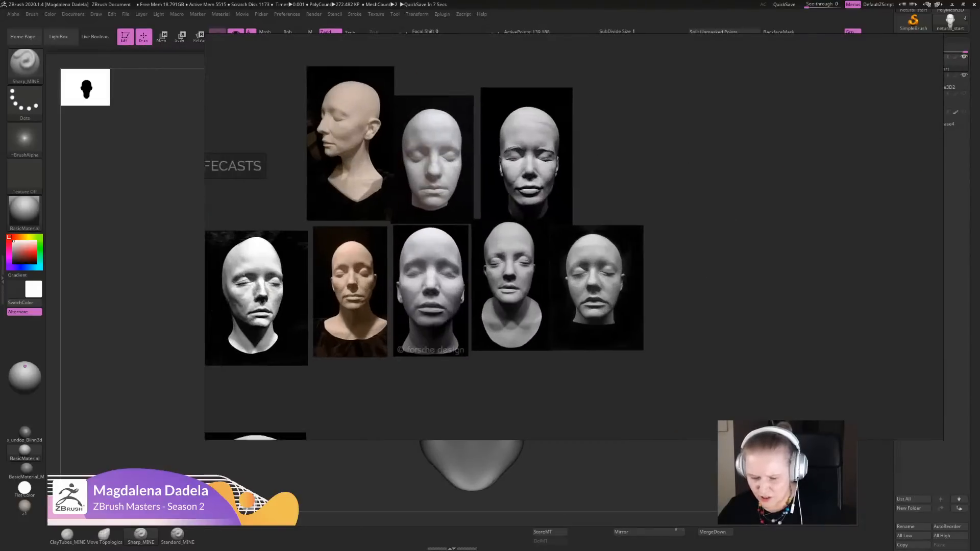
scroll(564, 231, "up", 3)
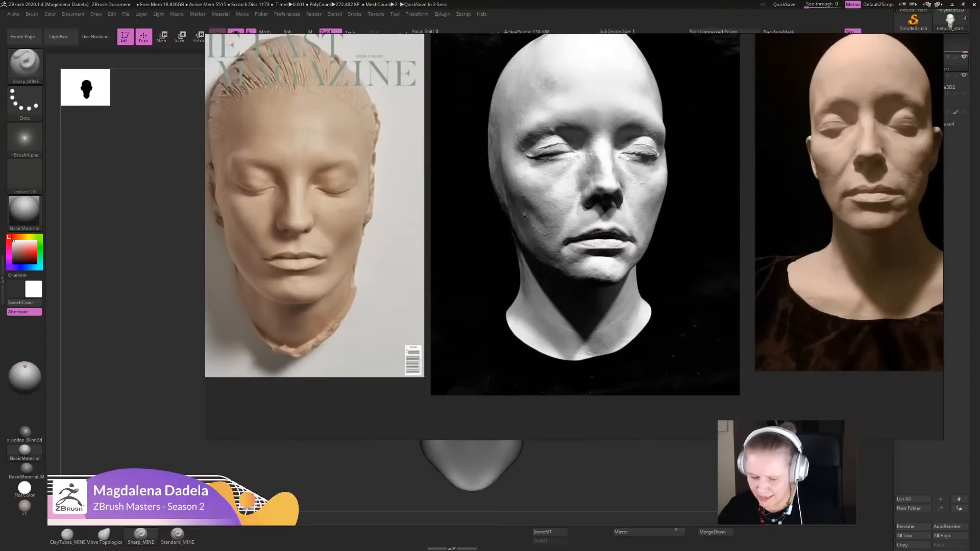
middle_click_drag(564, 231, 273, 264)
scroll(574, 235, "up", 4)
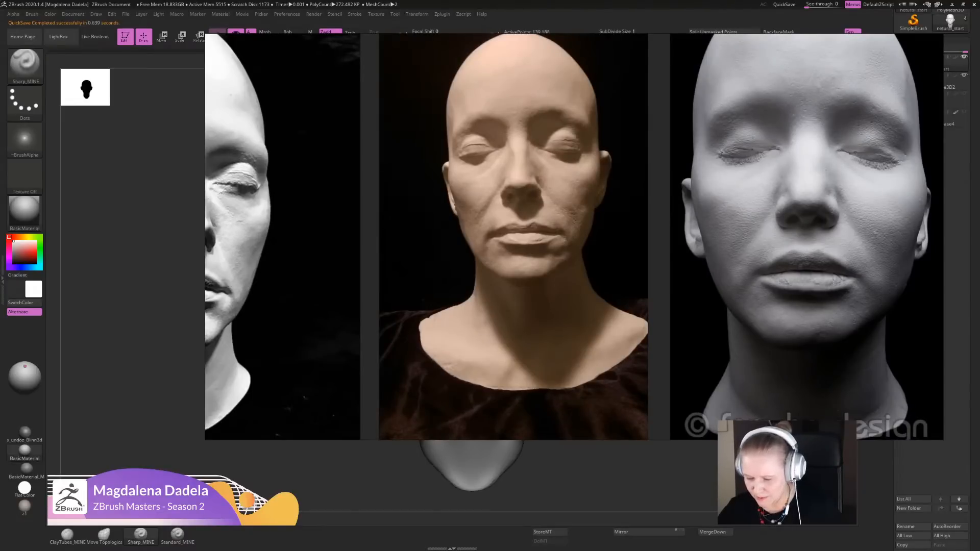
middle_click_drag(547, 214, 541, 280)
scroll(492, 235, "down", 3)
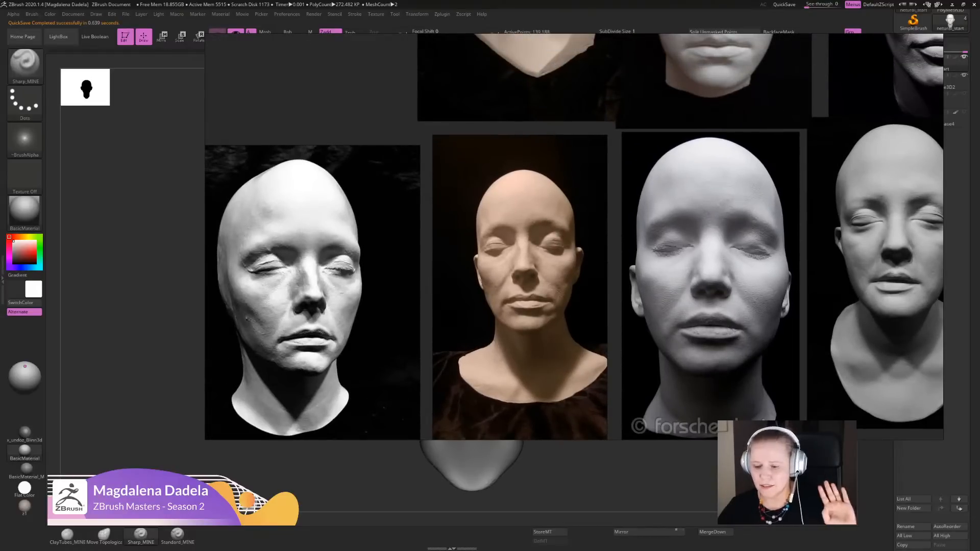
right_click_drag(541, 280, 565, 278)
scroll(567, 265, "down", 3)
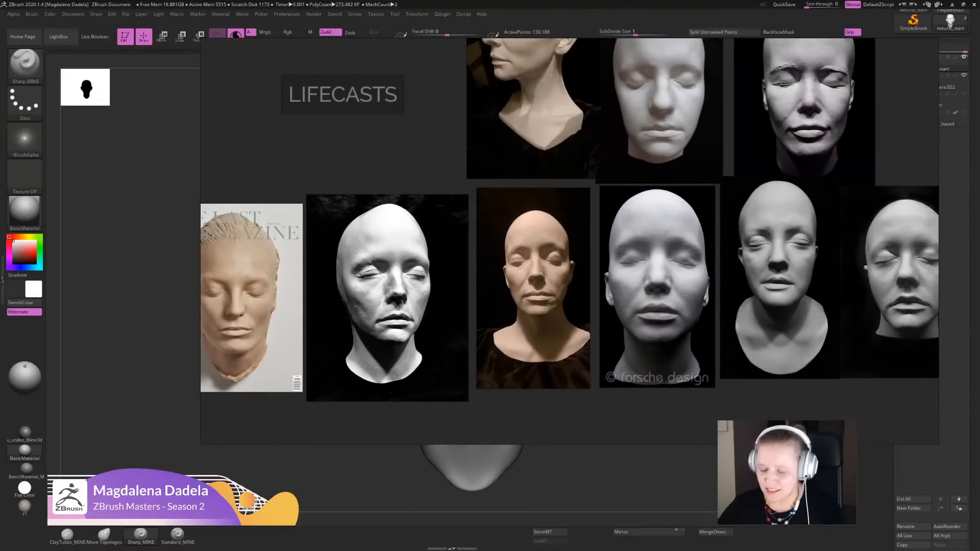
- Reposition the reference board and compare the facial planes across the frontal lifecasts in the lower row
right_click_drag(565, 278, 549, 312)
scroll(621, 230, "down", 2)
middle_click_drag(620, 231, 570, 288)
scroll(641, 255, "up", 2)
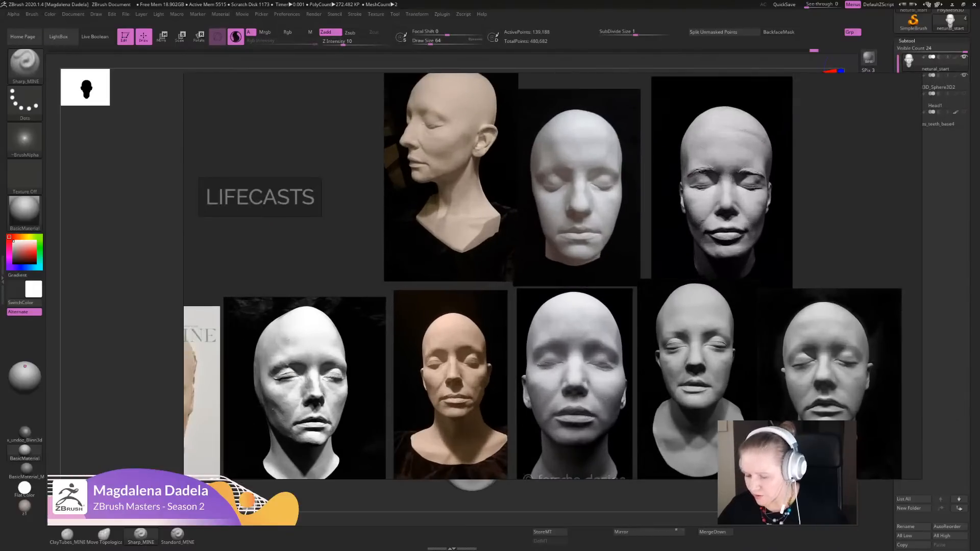
middle_click_drag(642, 255, 622, 218)
mouse_move(621, 218)
right_mouse_down()
mouse_move(646, 222)
mouse_move(625, 200)
right_mouse_up()
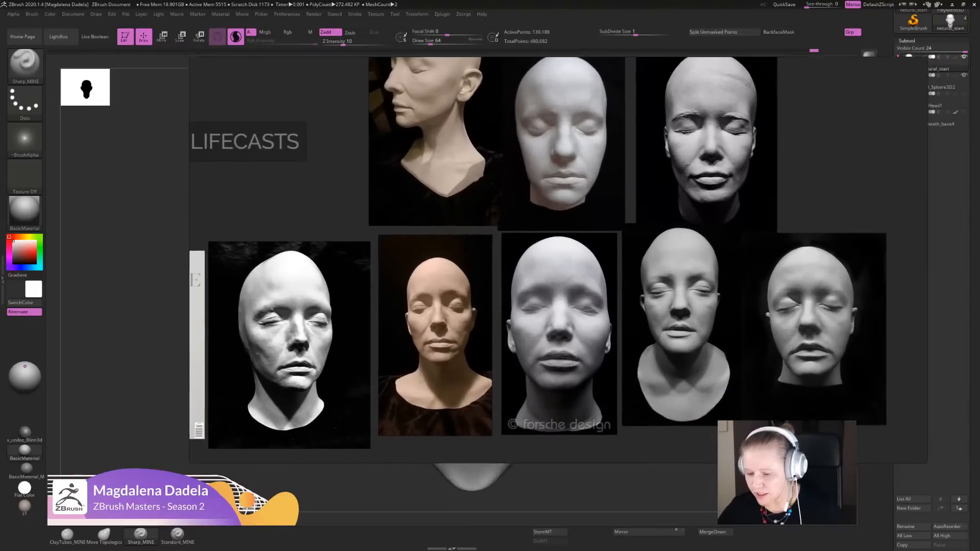
scroll(529, 192, "up", 4)
middle_click_drag(530, 192, 510, 144)
middle_click_drag(602, 406, 606, 331)
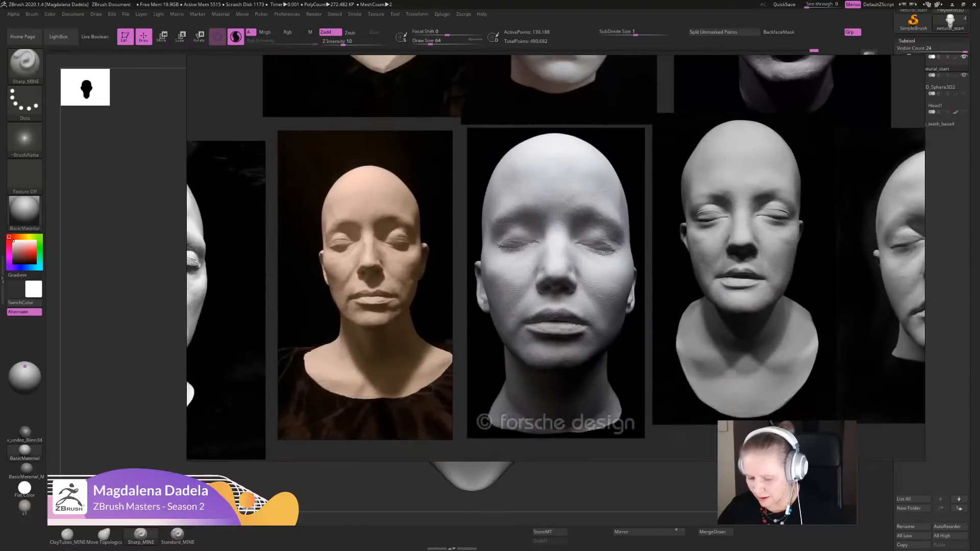
- Examine the eyelids, cheeks and mouth corners on the frontal lifecasts up close, and move the reference board off the model
scroll(606, 332, "up", 2)
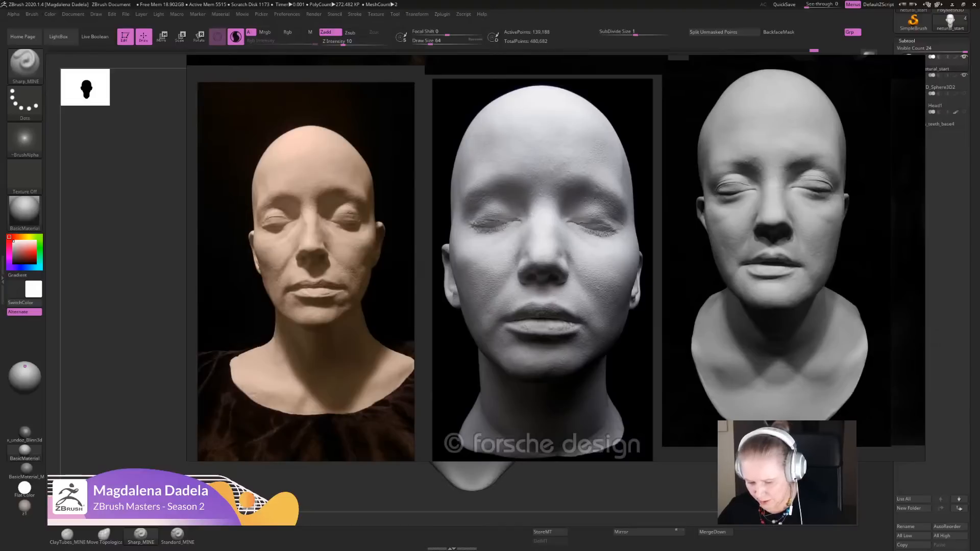
middle_click_drag(581, 248, 564, 269)
scroll(564, 269, "up", 4)
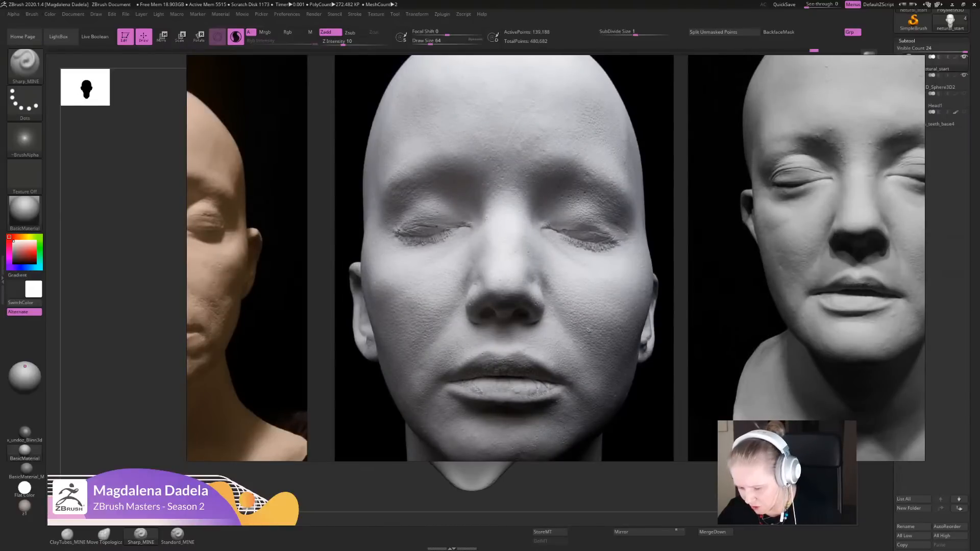
middle_click_drag(363, 324, 495, 301)
scroll(495, 301, "down", 2)
middle_click_drag(326, 299, 529, 292)
scroll(529, 292, "up", 4)
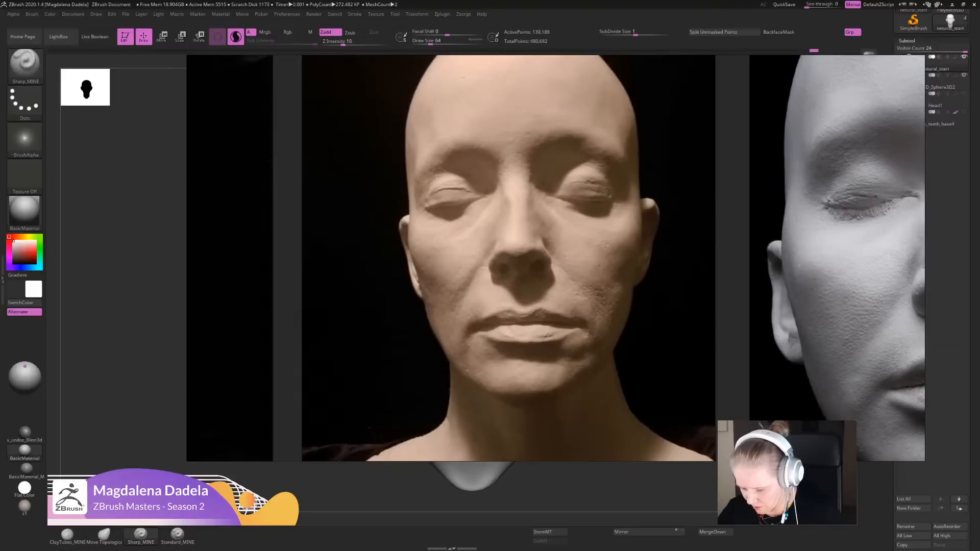
scroll(574, 301, "down", 6)
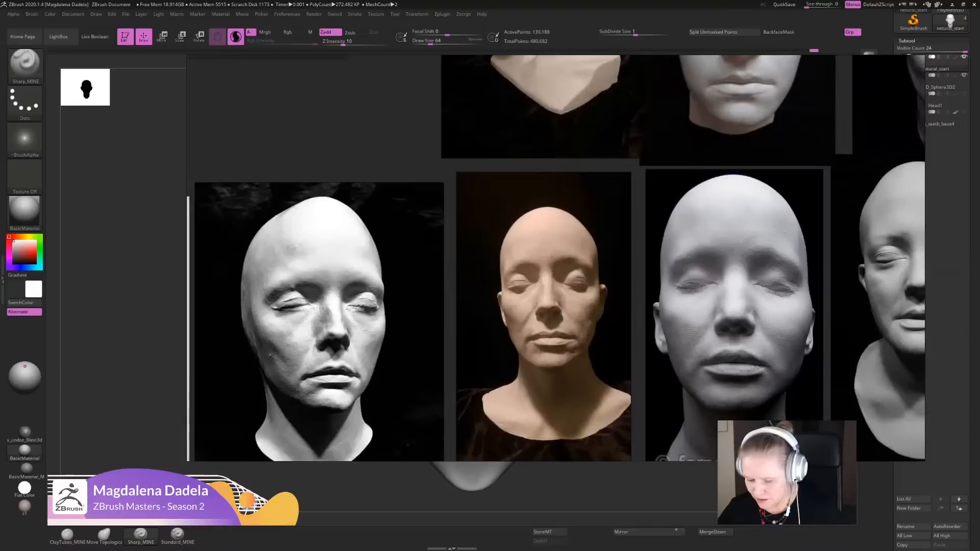
middle_click_drag(560, 380, 581, 287)
scroll(514, 262, "down", 4)
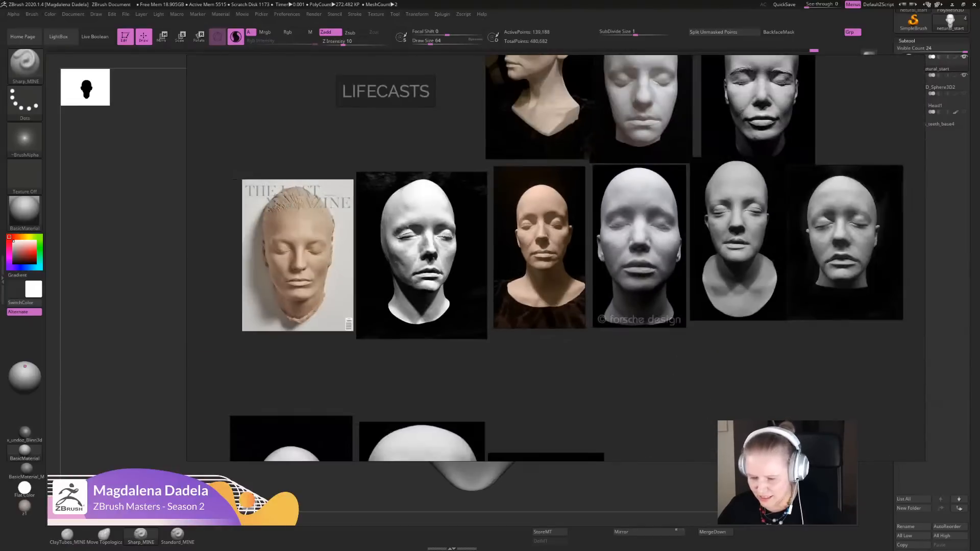
mouse_move(513, 263)
right_mouse_down()
mouse_move(482, 305)
mouse_move(493, 284)
mouse_move(979, 159)
right_mouse_up()
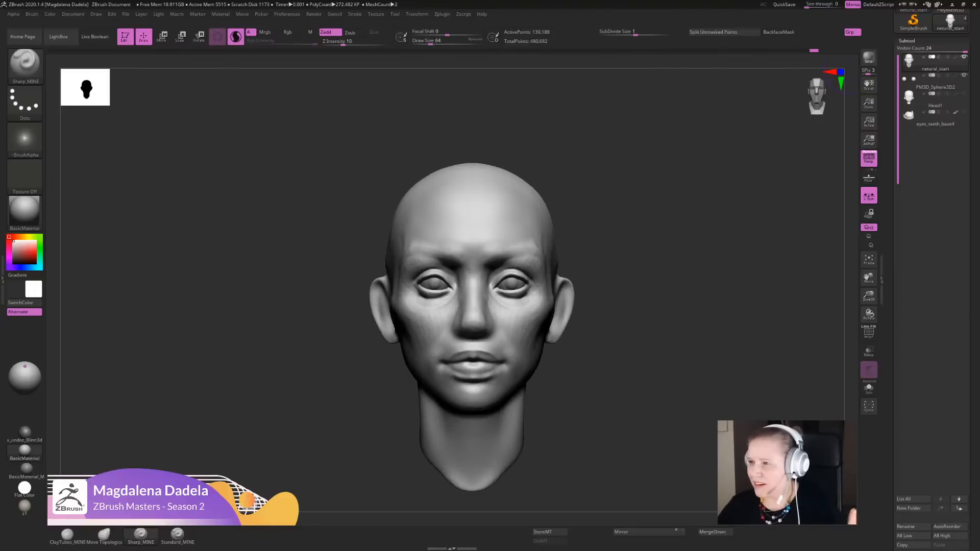
- Refine the mouth corners symmetrically with Sharp_MINE, using short strokes running down and outward from the lips
mouse_move(605, 399)
left_mouse_down("alt")
mouse_move(620, 380)
mouse_move(618, 442)
left_mouse_up("alt")
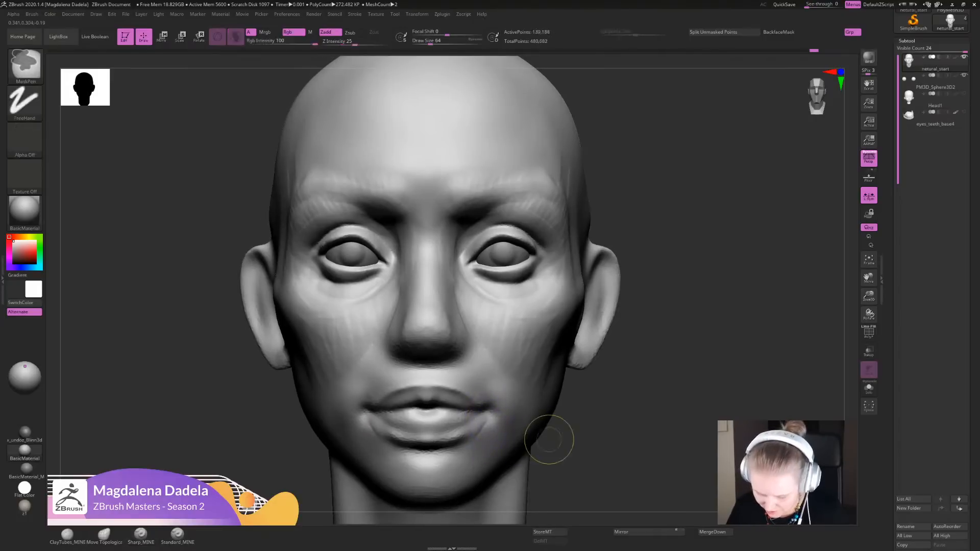
right_click_drag(546, 442, 547, 463, "ctrl")
left_click_drag(488, 402, 505, 415)
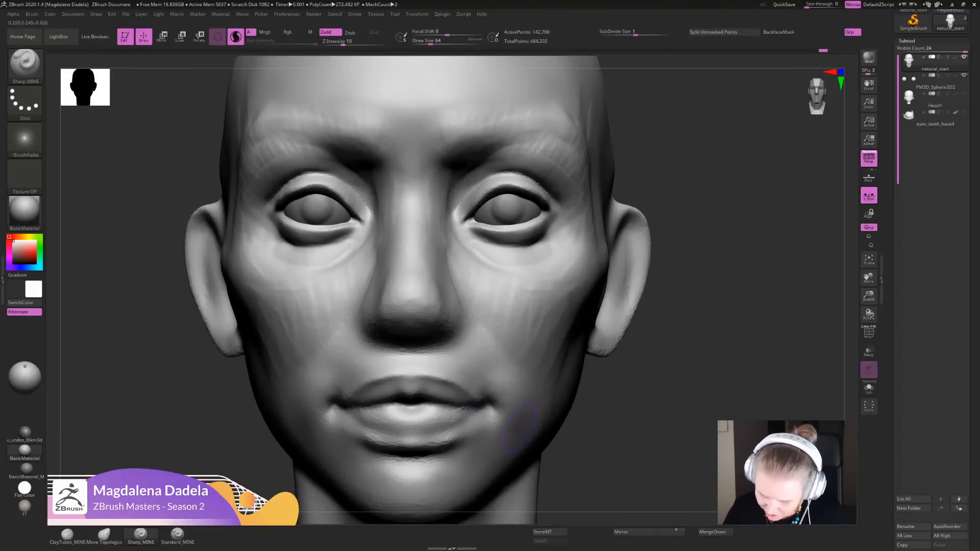
right_click_drag(602, 417, 515, 428)
mouse_move(476, 391)
left_mouse_down()
mouse_move(497, 407)
mouse_move(482, 408)
left_mouse_up()
right_click_drag(568, 267, 567, 204, "ctrl")
mouse_move(567, 204)
right_mouse_down()
mouse_move(668, 214)
mouse_move(670, 293)
right_mouse_up()
right_click_drag(669, 293, 655, 329)
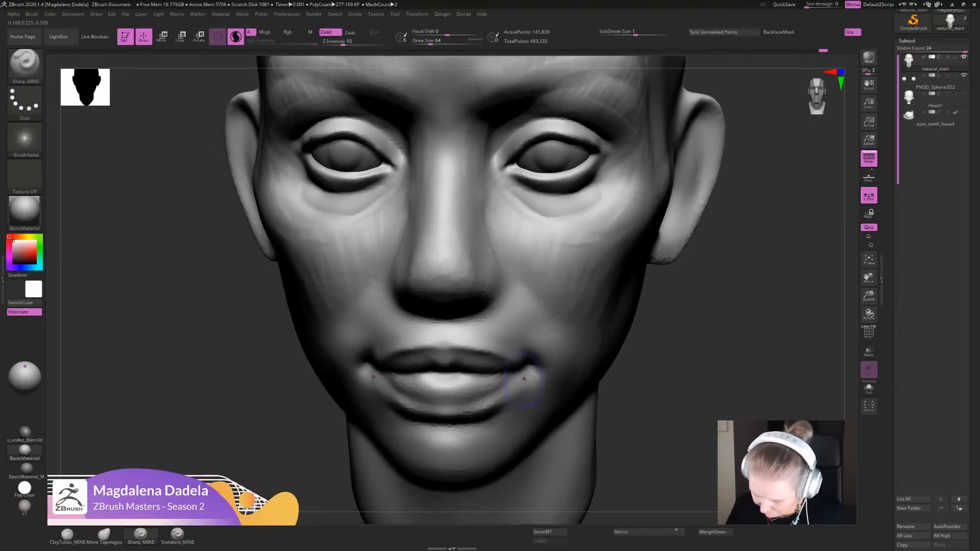
mouse_move(525, 376)
left_mouse_down()
mouse_move(492, 406)
mouse_move(530, 364)
mouse_move(558, 395)
left_mouse_up()
mouse_move(658, 388)
right_mouse_down("ctrl")
mouse_move(663, 321)
mouse_move(681, 330)
right_mouse_up("ctrl")
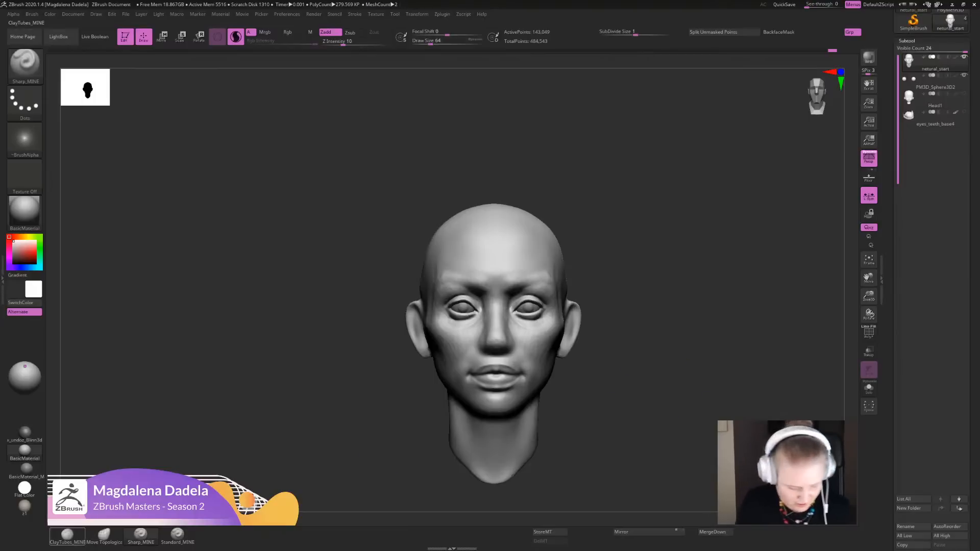
- Switch to the ClayTubes_MINE brush with the whole head in view
left_click(67, 535)
left_click_drag(606, 348, 623, 364, "alt")
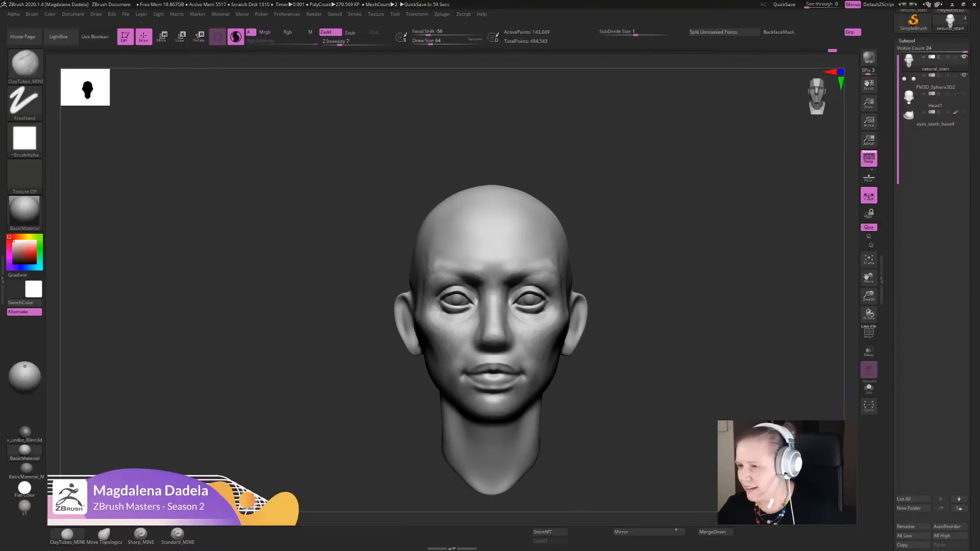
- Bring in the reference board and look through the anatomy and sculpting titles in its Books section
right_click_drag(979, 231, 495, 275)
scroll(495, 274, "up", 4)
scroll(446, 413, "up", 3)
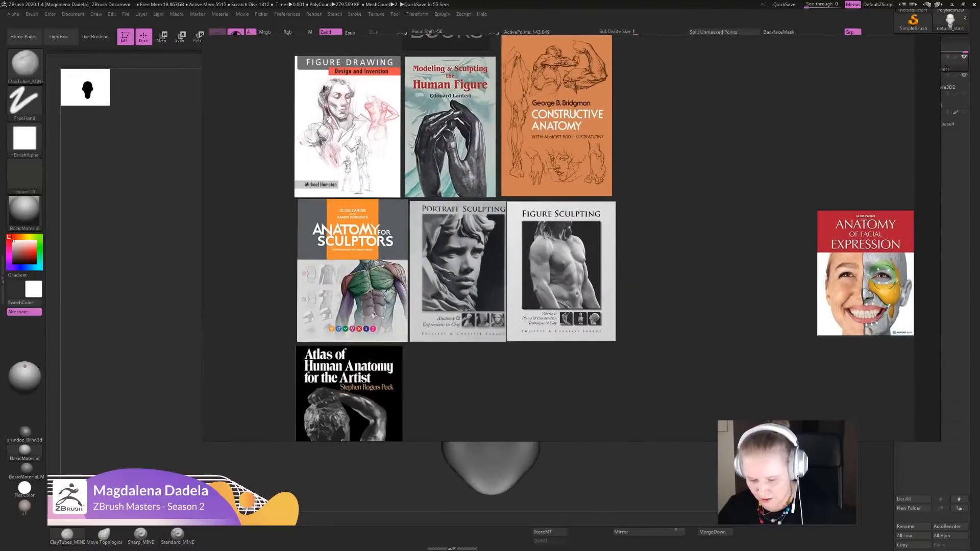
middle_click_drag(357, 229, 420, 267)
scroll(407, 205, "up", 1)
scroll(406, 206, "down", 1)
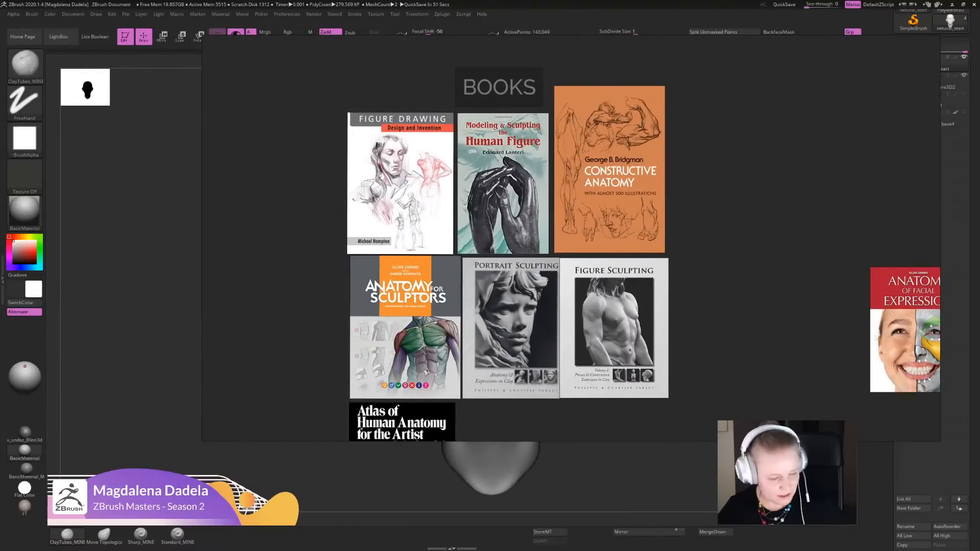
- Maximize the reference board and enlarge the book covers for a closer look
key("ctrl+f")
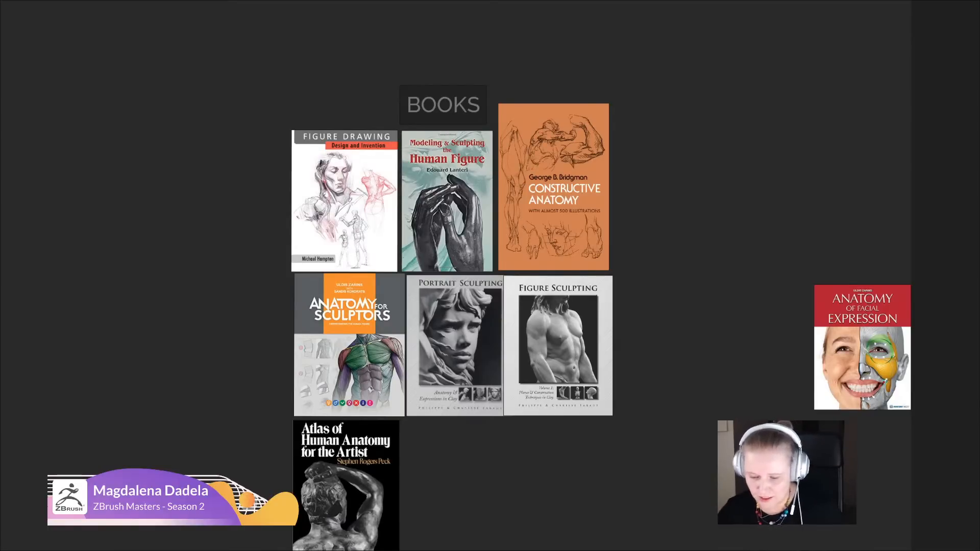
key("ctrl+f")
key("ctrl+f")
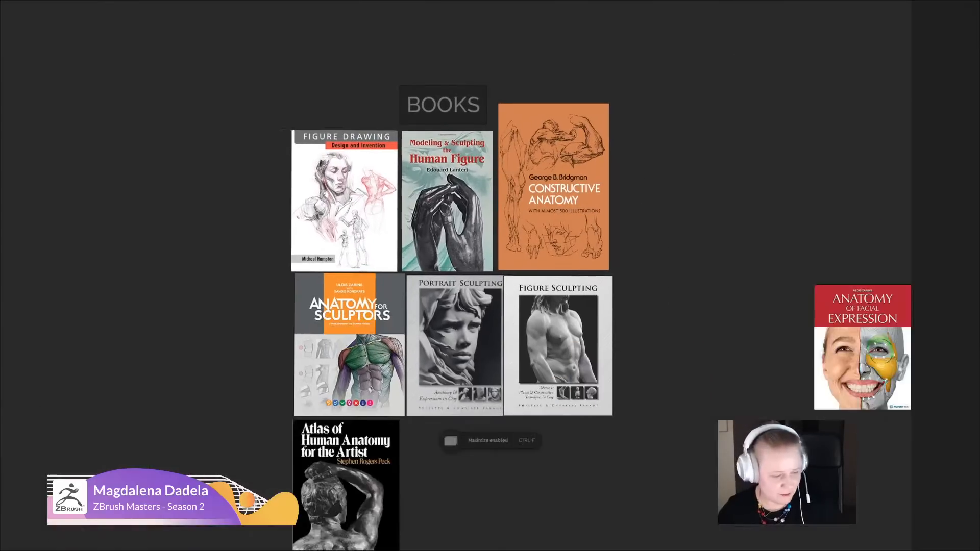
mouse_move(556, 237)
middle_mouse_down()
mouse_move(562, 193)
mouse_move(571, 242)
middle_mouse_up()
scroll(561, 193, "up", 2)
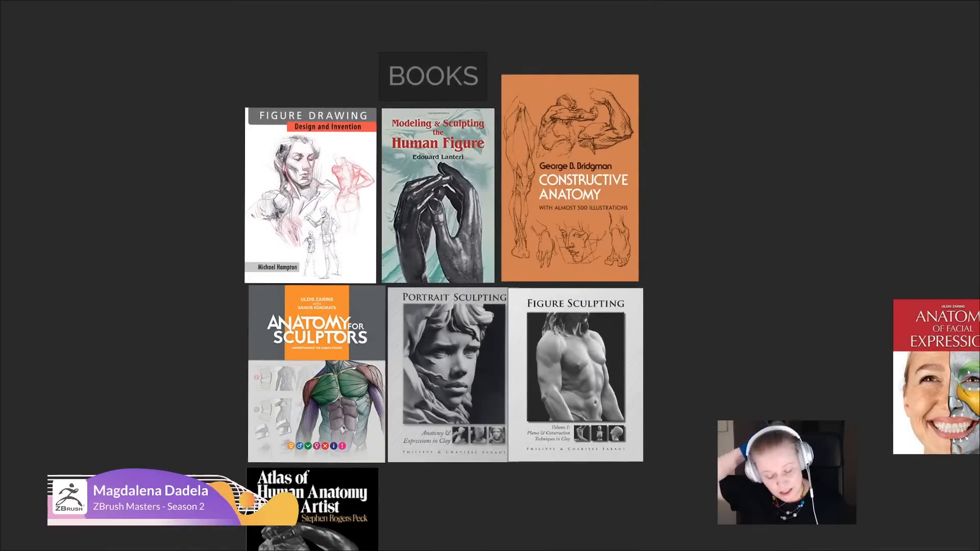
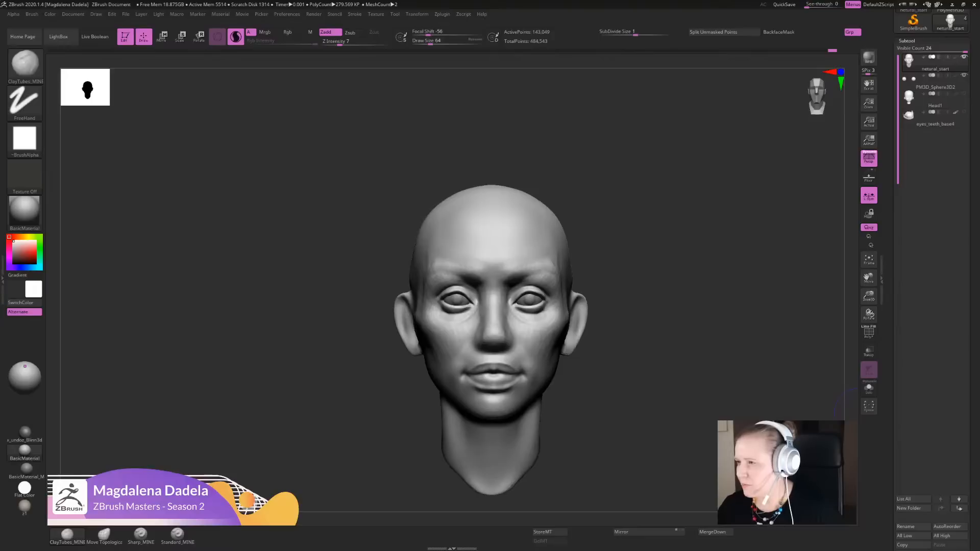
- Switch to the Move Topological brush and nudge the lips and mouth corners symmetrically, working from above and below
left_click_drag(634, 384, 613, 377, "alt")
left_click(105, 534)
left_click_drag(640, 326, 644, 419)
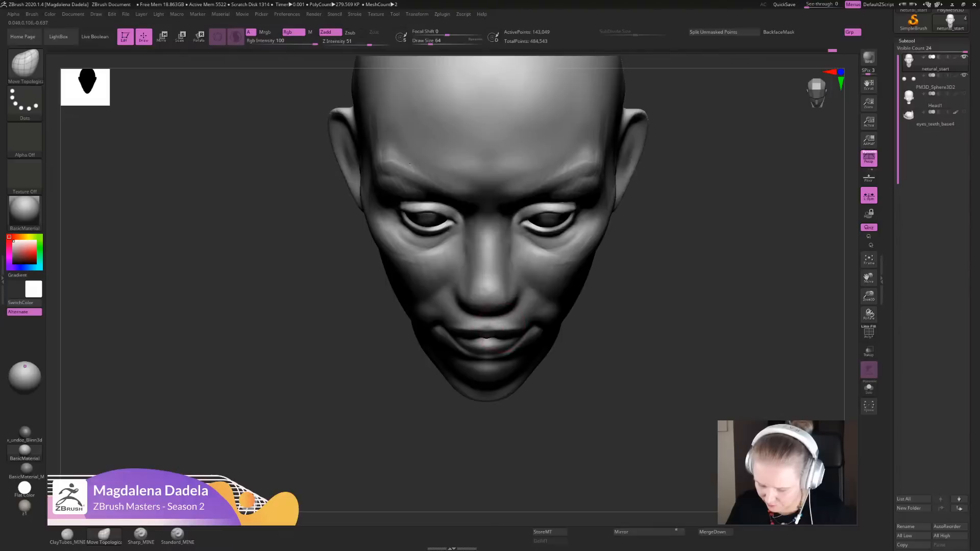
left_click_drag(500, 332, 500, 325)
left_click_drag(604, 390, 601, 194, "alt")
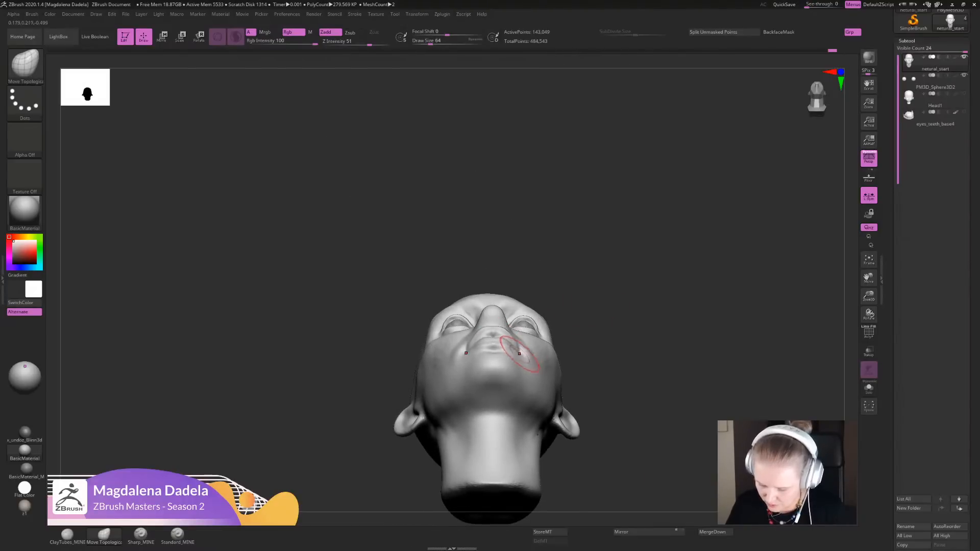
left_click_drag(519, 353, 522, 352)
- Reshape the outer cheeks and the hollows below the cheekbones symmetrically with the Move Topological brush
left_click_drag(615, 347, 609, 395)
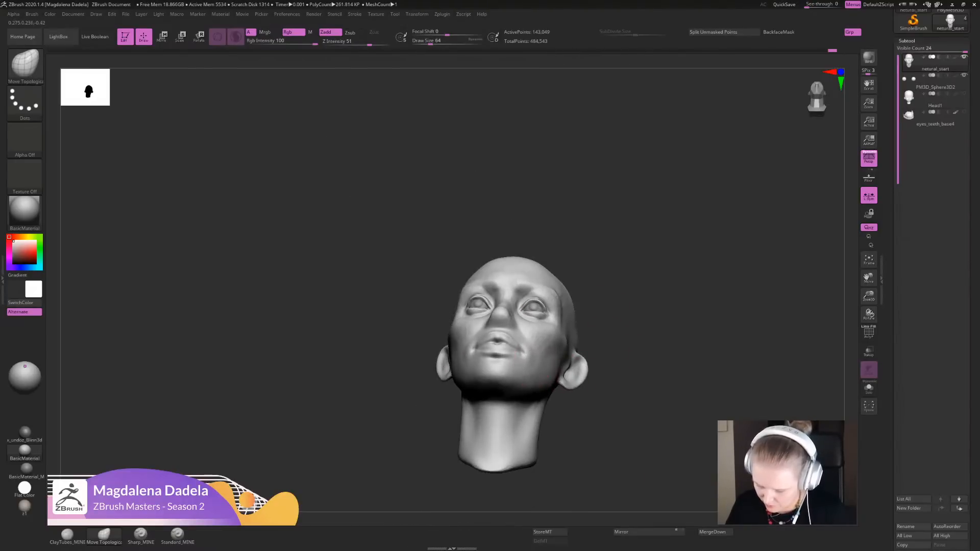
left_click_drag(605, 357, 593, 439)
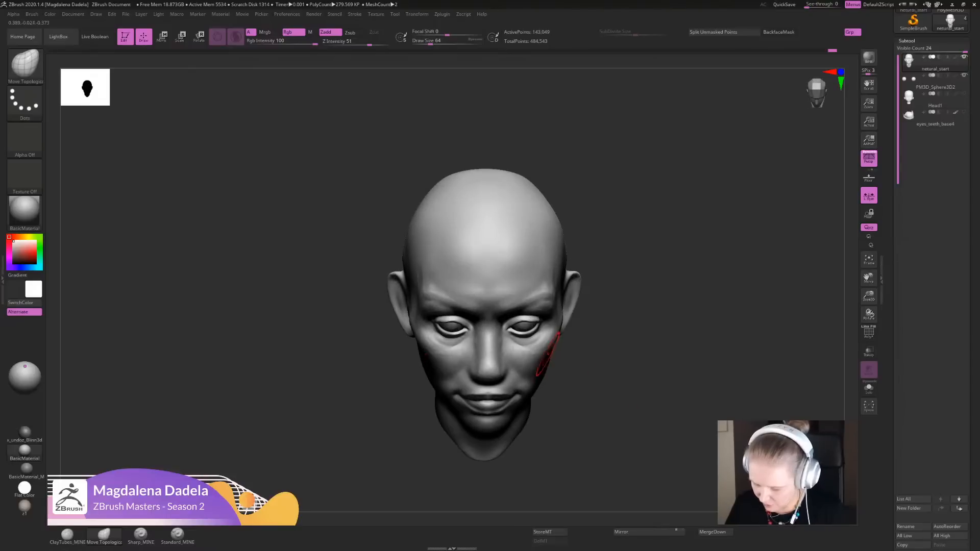
left_click_drag(550, 356, 550, 348)
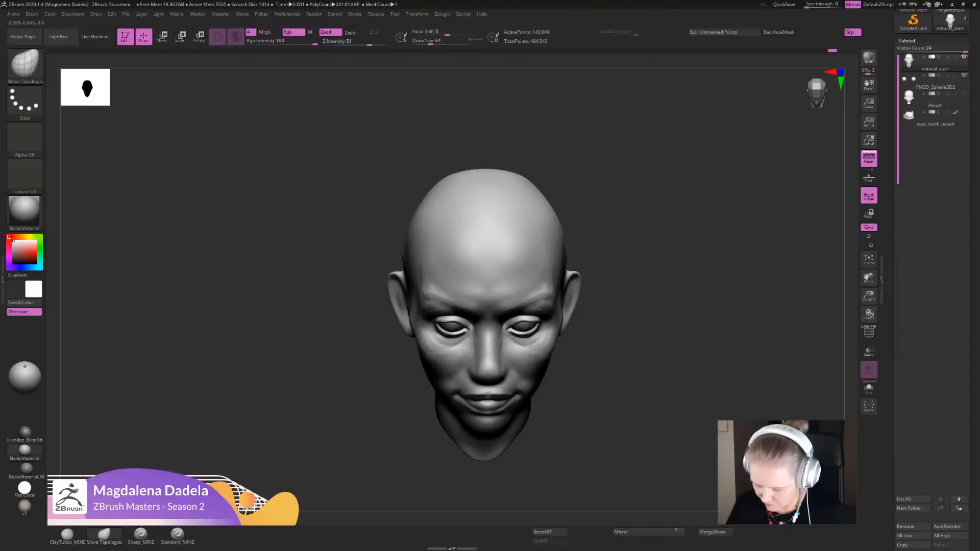
mouse_move(587, 391)
left_mouse_down("alt")
mouse_move(587, 333)
mouse_move(582, 381)
left_mouse_up("alt")
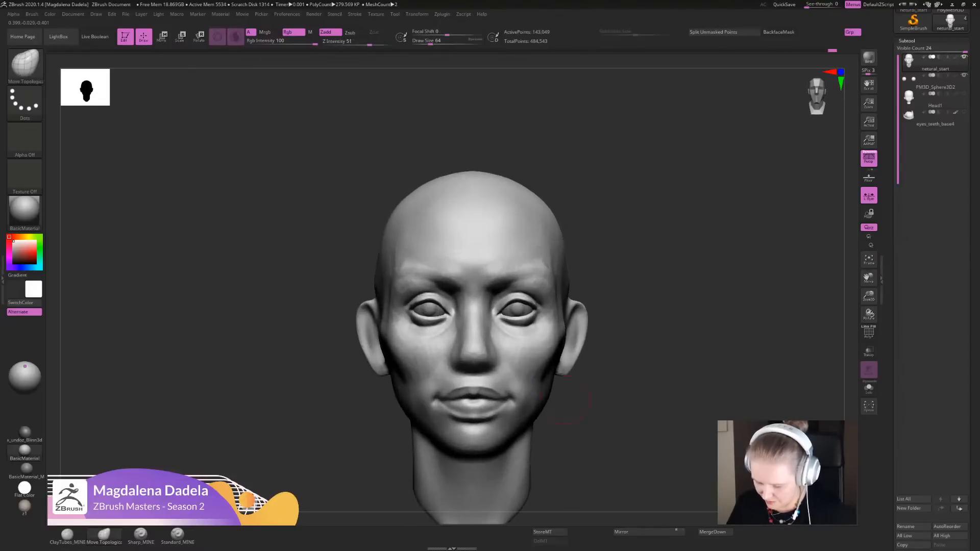
mouse_move(543, 352)
left_mouse_down("shift")
mouse_move(535, 379)
mouse_move(514, 359)
mouse_move(518, 373)
left_mouse_up("shift")
mouse_move(591, 419)
left_mouse_down("alt")
mouse_move(603, 392)
mouse_move(598, 424)
left_mouse_up("alt")
- Refine the upper lip, define the philtrum with Sharp_MINE, and smooth the area around the mouth corners
mouse_move(523, 381)
left_mouse_down()
mouse_move(515, 388)
mouse_move(518, 370)
mouse_move(473, 378)
left_mouse_up()
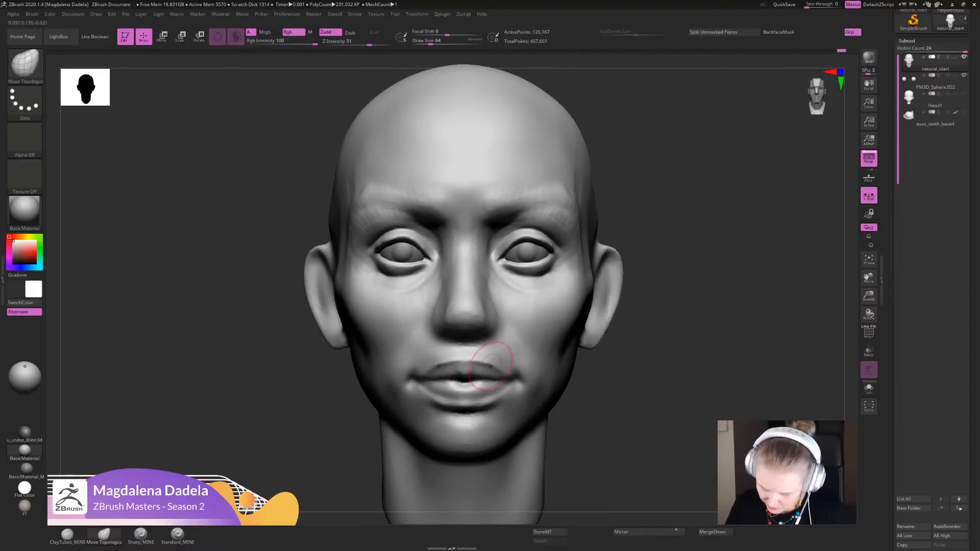
left_click(140, 535)
left_click_drag(577, 416, 572, 449, "alt")
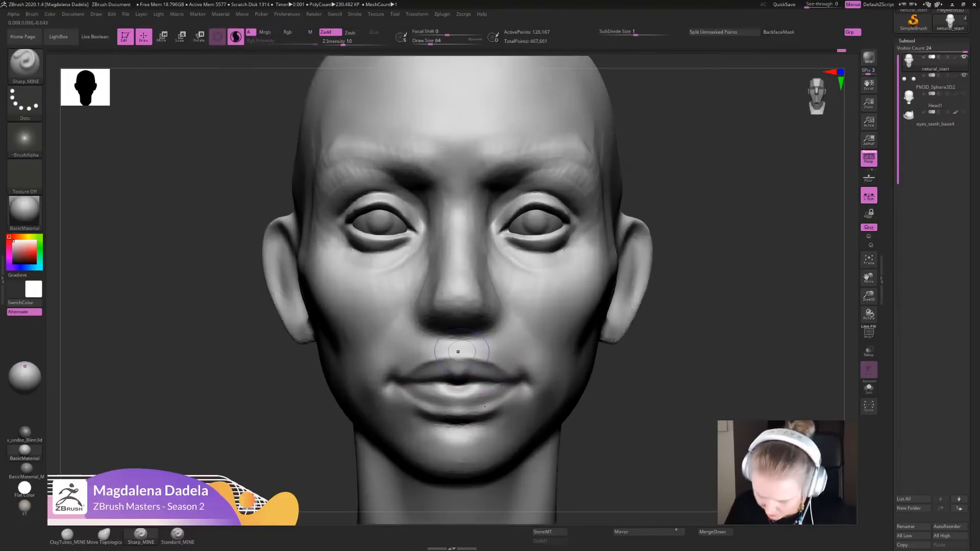
mouse_move(463, 347)
left_mouse_down()
mouse_move(467, 360)
mouse_move(467, 338)
left_mouse_up()
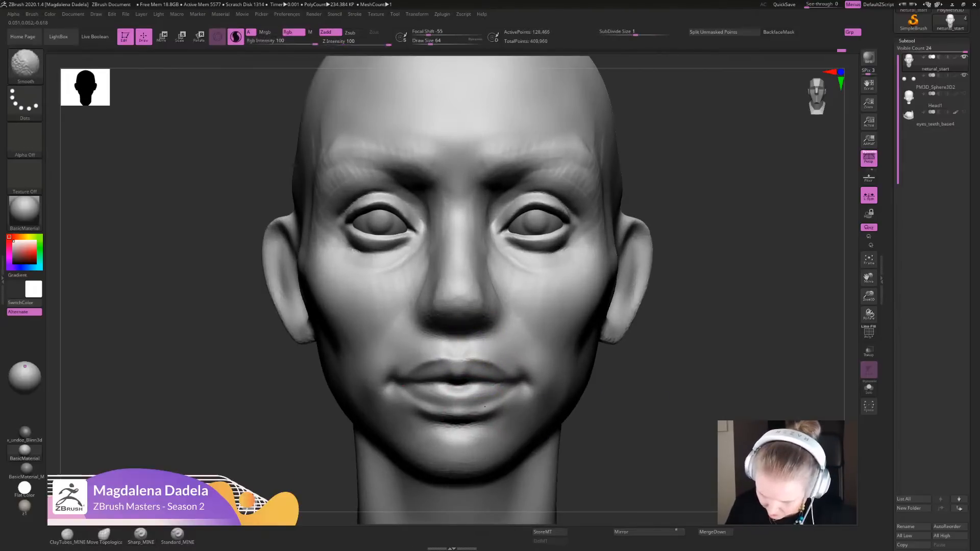
mouse_move(602, 439)
left_mouse_down("alt")
mouse_move(600, 377)
mouse_move(601, 433)
left_mouse_up("alt")
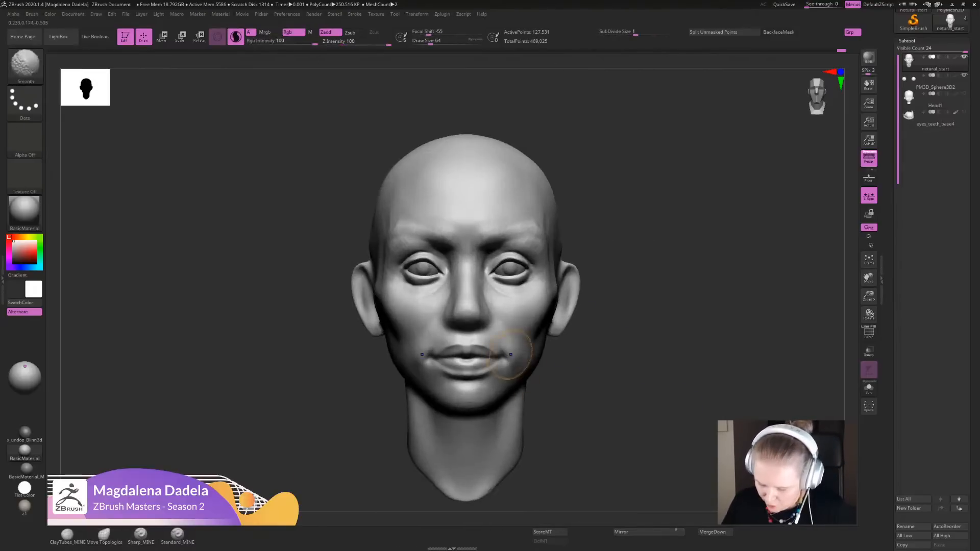
left_click_drag(506, 357, 527, 376, "shift")
- Reshape the inner brow and nose bridge with the Move Topological brush and smooth the sides of the nose
left_click(104, 535)
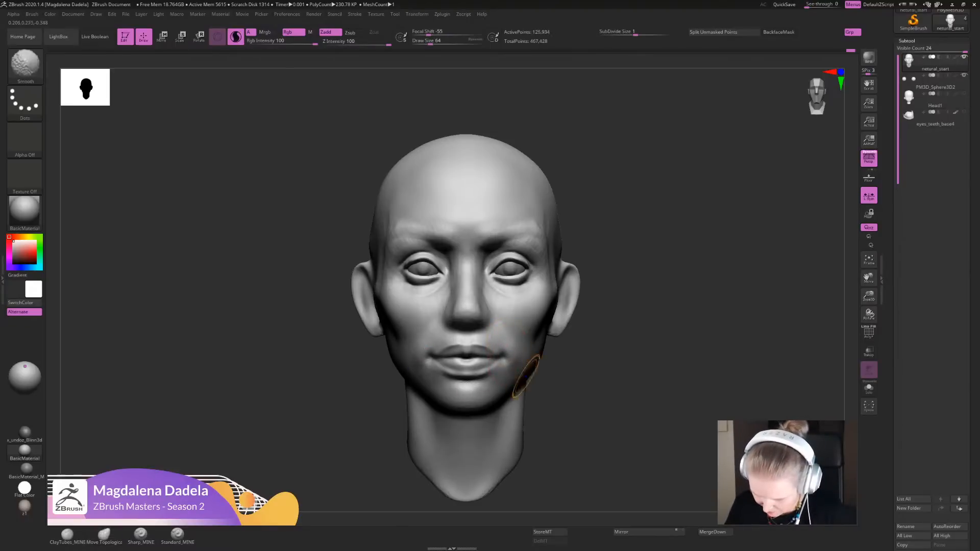
mouse_move(600, 424)
left_mouse_down("alt")
mouse_move(601, 378)
mouse_move(601, 423)
left_mouse_up("alt")
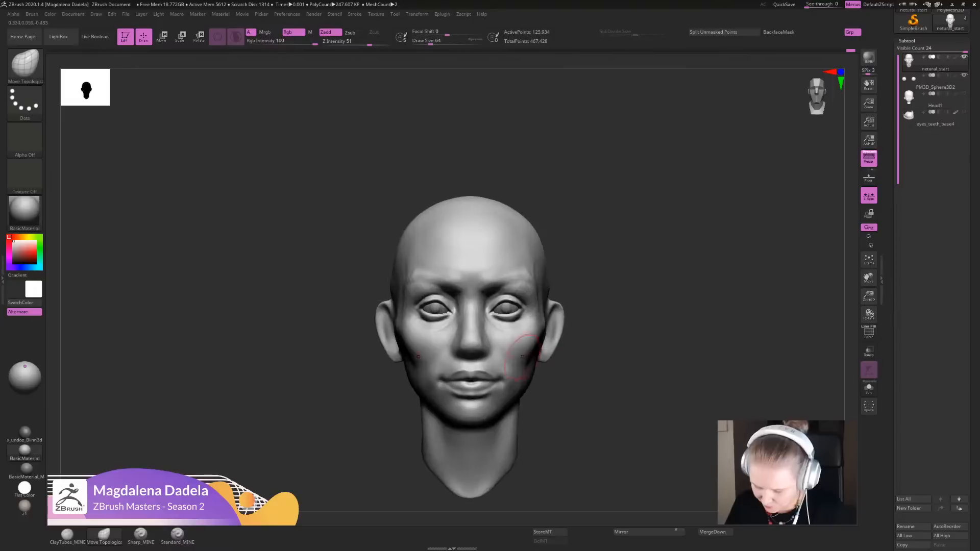
left_click_drag(601, 383, 601, 421, "alt")
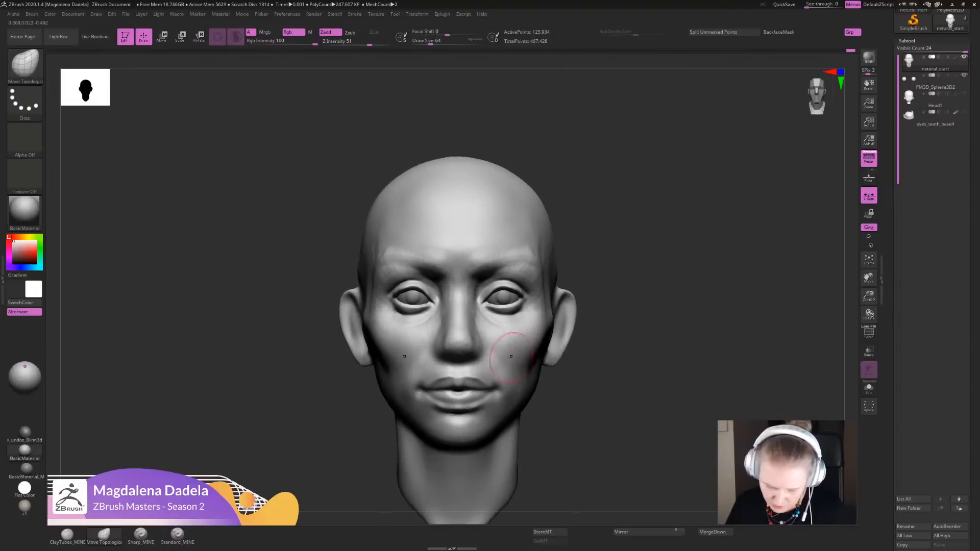
mouse_move(601, 378)
left_mouse_down("alt")
mouse_move(630, 426)
mouse_move(628, 464)
left_mouse_up("alt")
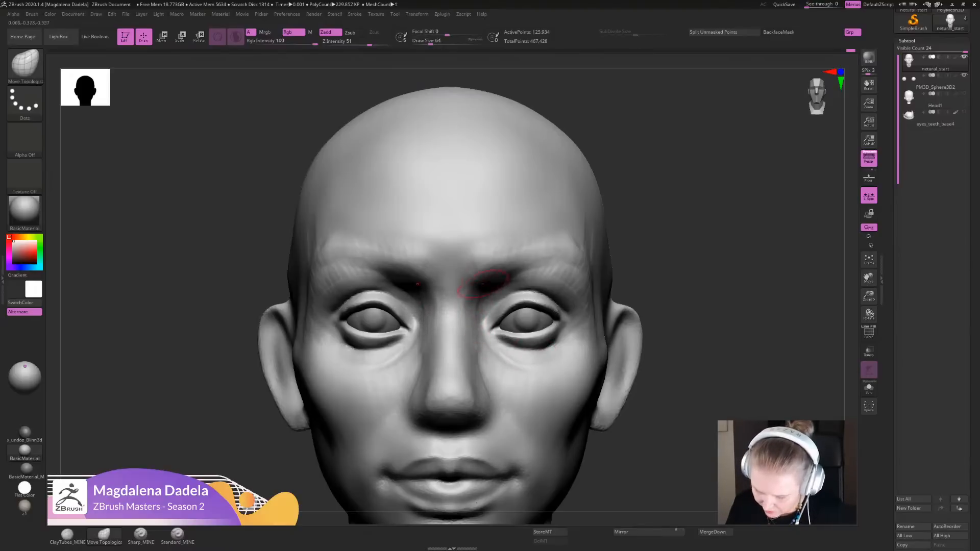
left_click_drag(488, 253, 469, 330, "shift")
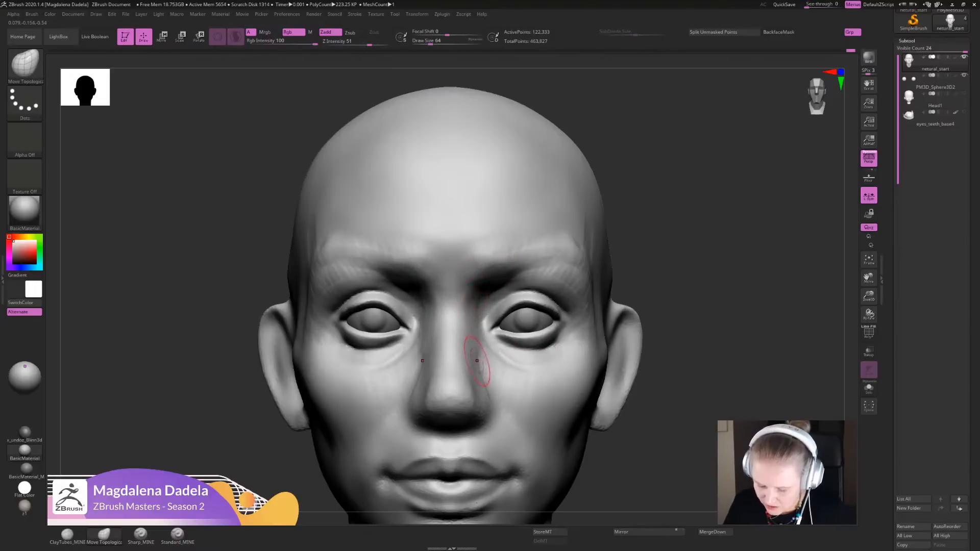
left_click_drag(470, 379, 474, 395, "shift")
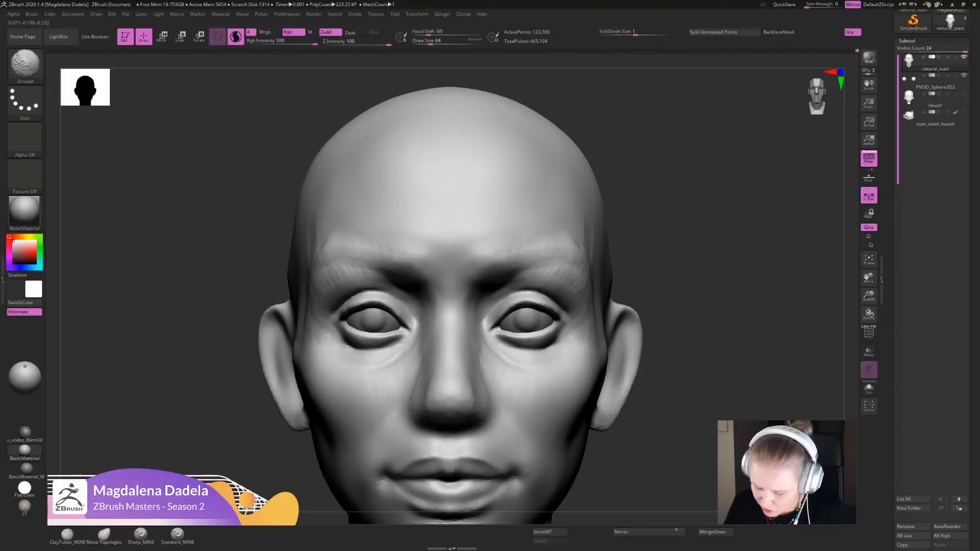
- Try to build up the sides of the nose bridge beside the inner eye corners with ClayTubes_MINE
mouse_move(668, 378)
left_mouse_down("alt")
mouse_move(677, 285)
mouse_move(669, 378)
left_mouse_up("alt")
left_click(68, 534)
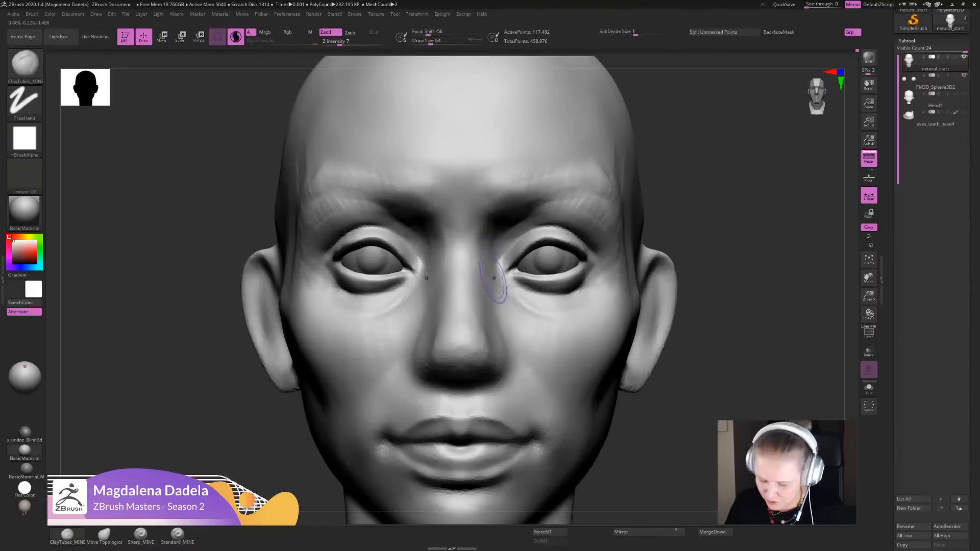
mouse_move(499, 286)
left_mouse_down()
mouse_move(497, 327)
mouse_move(488, 257)
left_mouse_up()
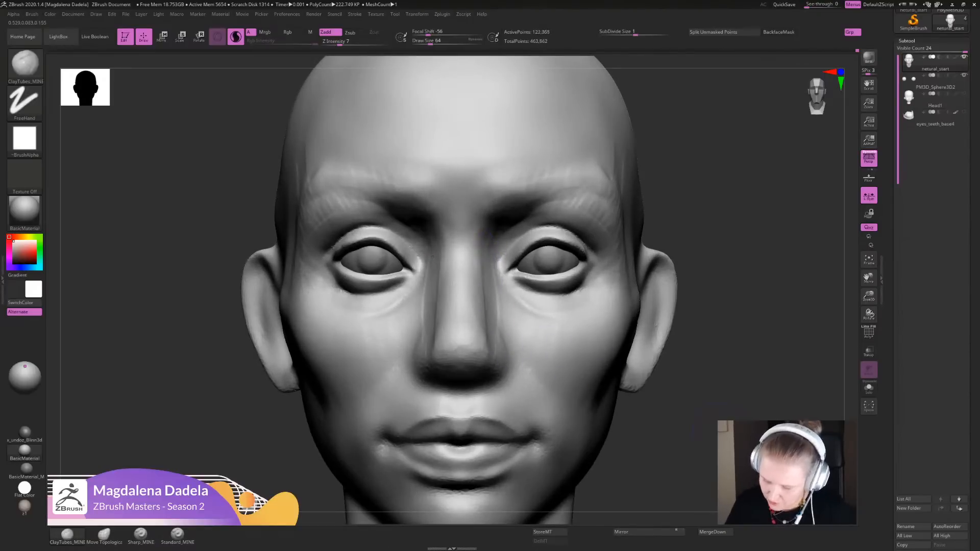
left_click_drag(697, 388, 699, 328, "alt")
key("ctrl+z")
key("ctrl+z")
key("ctrl+z")
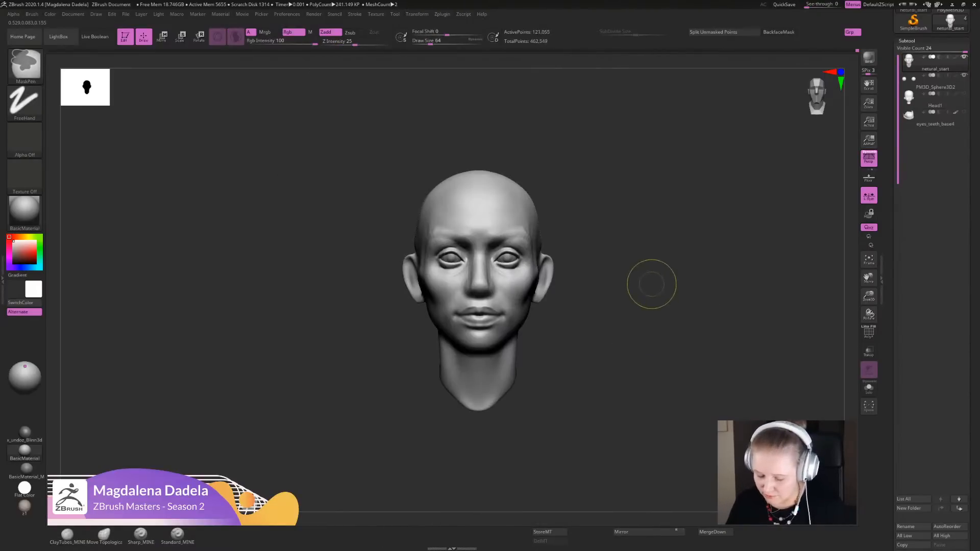
- Build up the side planes of the nose from bridge to nostrils with ClayTubes_MINE and smooth them
left_click_drag(654, 283, 654, 357, "alt")
mouse_move(486, 280)
left_mouse_down()
mouse_move(511, 324)
mouse_move(490, 295)
mouse_move(498, 306)
left_mouse_up()
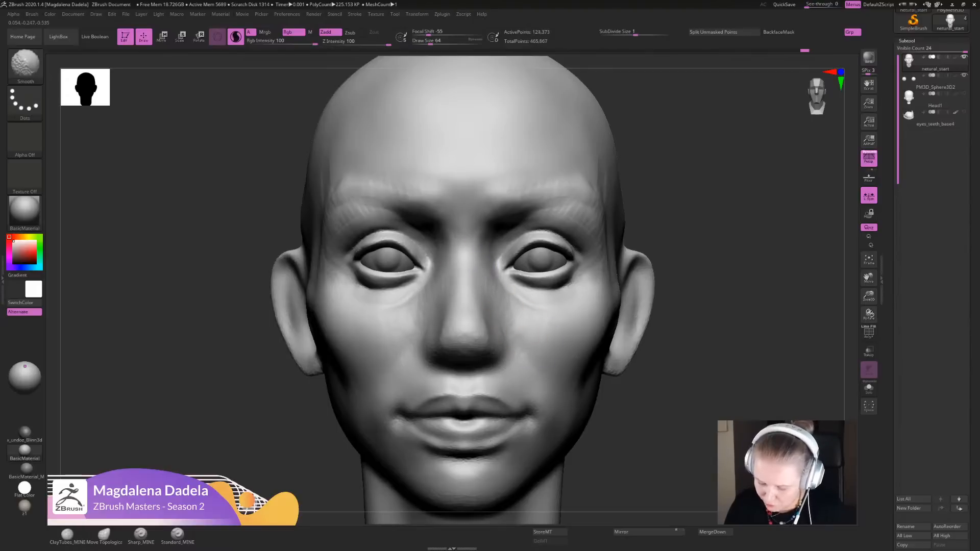
mouse_move(712, 367)
left_mouse_down("alt")
mouse_move(709, 301)
mouse_move(715, 398)
left_mouse_up("alt")
mouse_move(714, 398)
left_mouse_down()
mouse_move(651, 410)
mouse_move(687, 420)
left_mouse_up()
left_click_drag(496, 318, 496, 339)
mouse_move(714, 387)
left_mouse_down("alt")
mouse_move(704, 311)
mouse_move(766, 314)
mouse_move(732, 383)
left_mouse_up("alt")
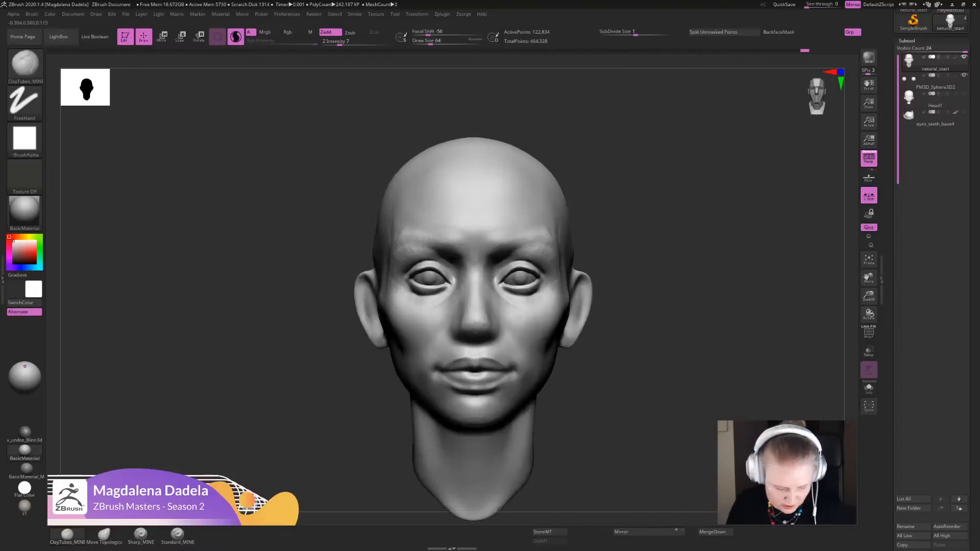
- Define the nostril wings and the creases running from them into the cheeks with Sharp_MINE, smoothing the transitions
left_click(105, 534)
left_click(142, 535)
mouse_move(651, 328)
left_mouse_down("alt")
mouse_move(656, 380)
mouse_move(617, 370)
left_mouse_up("alt")
mouse_move(488, 308)
left_mouse_down()
mouse_move(497, 325)
mouse_move(485, 347)
left_mouse_up()
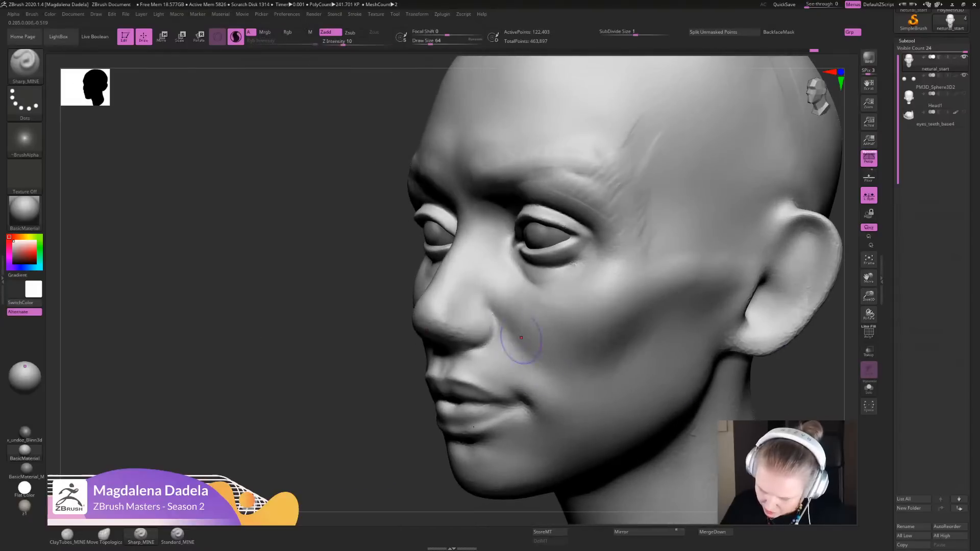
mouse_move(521, 338)
left_mouse_down()
mouse_move(533, 356)
mouse_move(494, 309)
left_mouse_up()
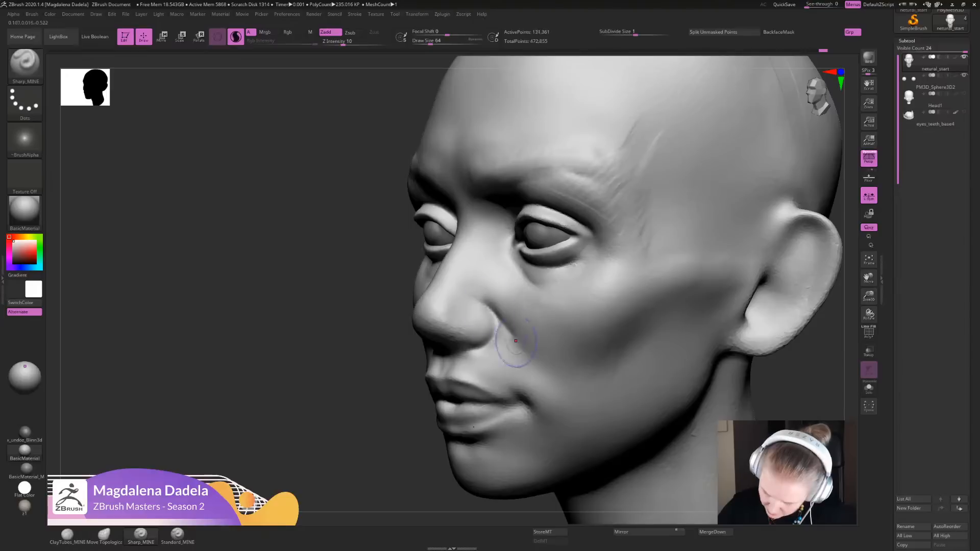
left_click_drag(506, 315, 497, 314)
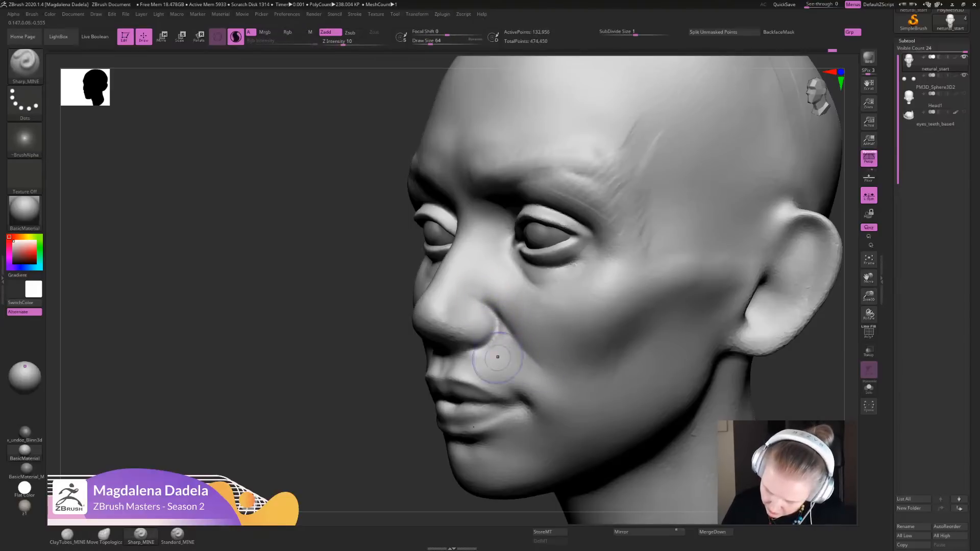
mouse_move(497, 357)
right_mouse_down("alt")
mouse_move(483, 322)
mouse_move(531, 382)
mouse_move(533, 451)
right_mouse_up("alt")
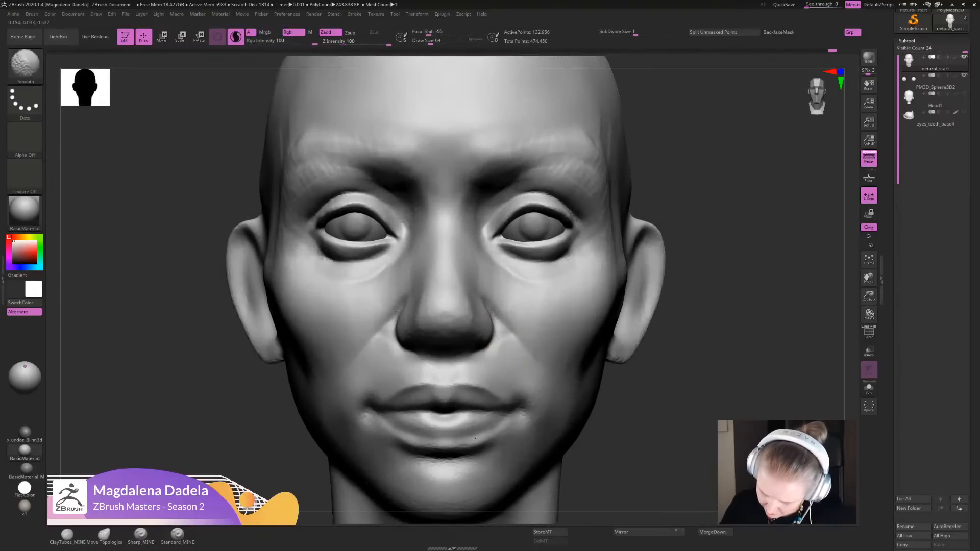
left_click_drag(475, 292, 484, 317, "shift")
mouse_move(490, 393)
right_mouse_down("alt")
mouse_move(502, 337)
mouse_move(564, 325)
mouse_move(566, 383)
right_mouse_up("alt")
mouse_move(565, 459)
right_mouse_down()
mouse_move(567, 396)
mouse_move(503, 369)
mouse_move(504, 326)
right_mouse_up()
- Adjust the cheeks beside the nose and mouth with the Move Topological brush, checking their contour from below
left_click(104, 535)
right_click_drag(554, 377, 549, 405, "alt")
left_click_drag(520, 302, 501, 299)
mouse_move(511, 350)
right_mouse_down("alt")
mouse_move(612, 212)
mouse_move(610, 164)
right_mouse_up("alt")
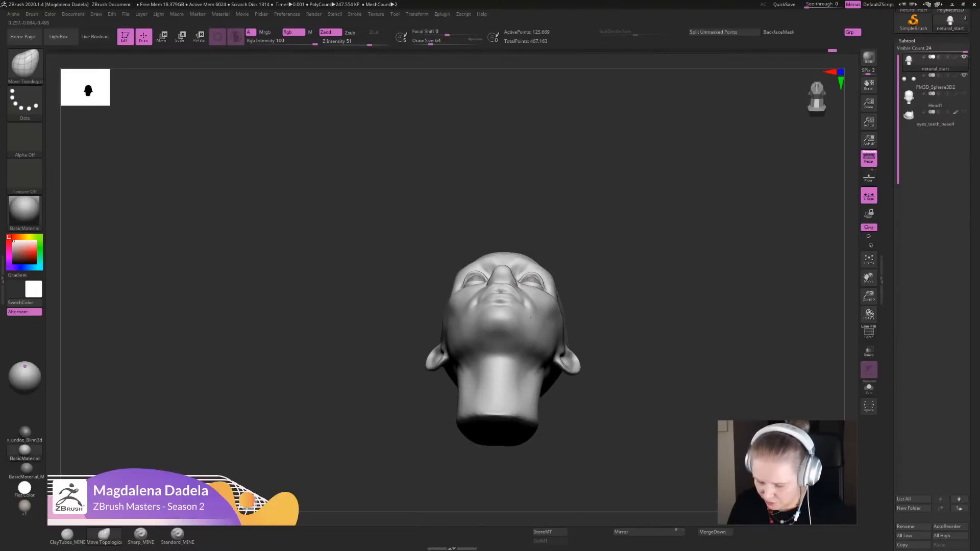
right_click_drag(530, 317, 535, 375, "alt")
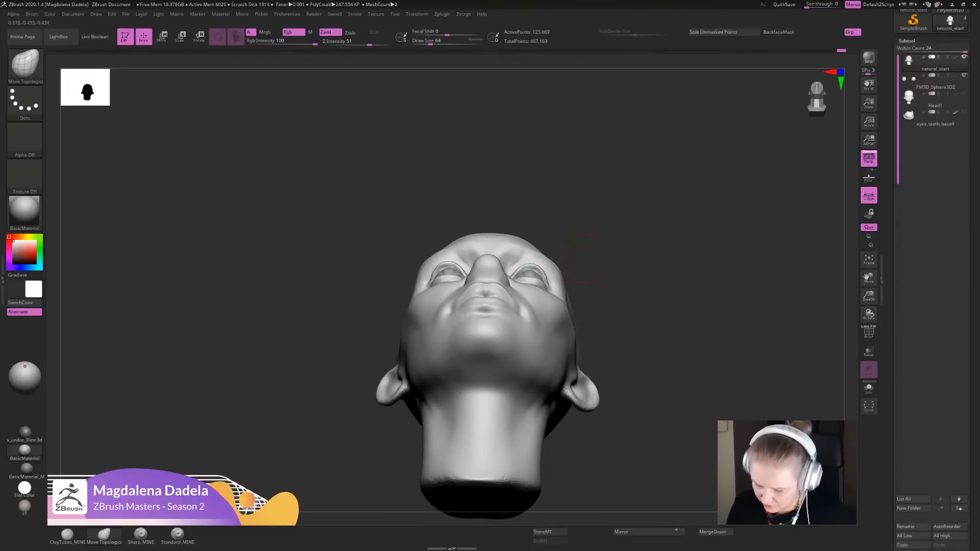
right_click_drag(584, 257, 567, 296, "alt")
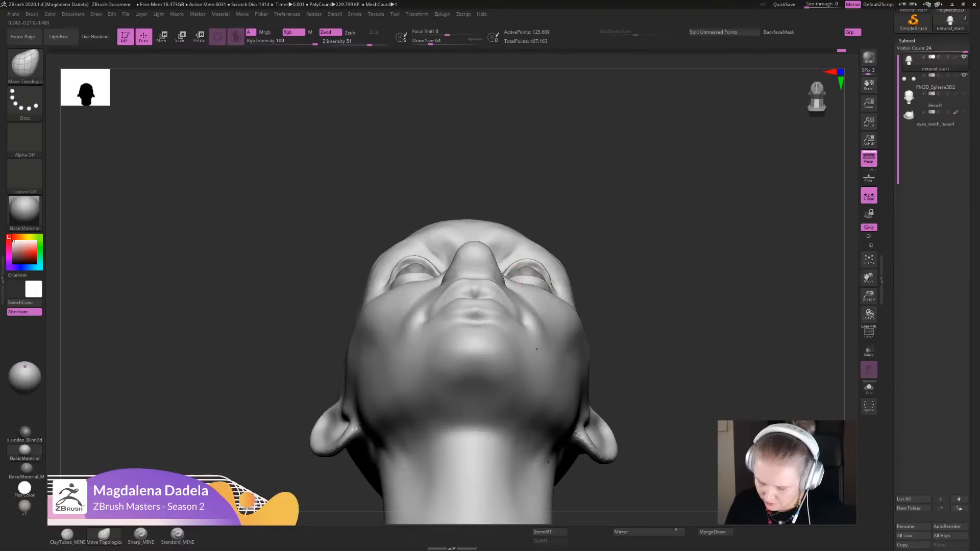
right_click_drag(556, 263, 581, 232, "alt")
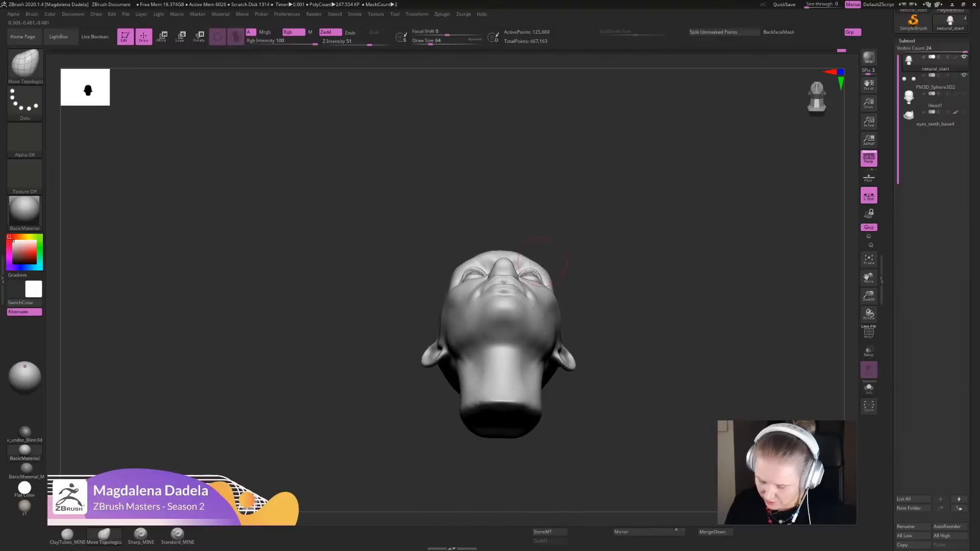
right_click_drag(539, 265, 552, 293, "alt")
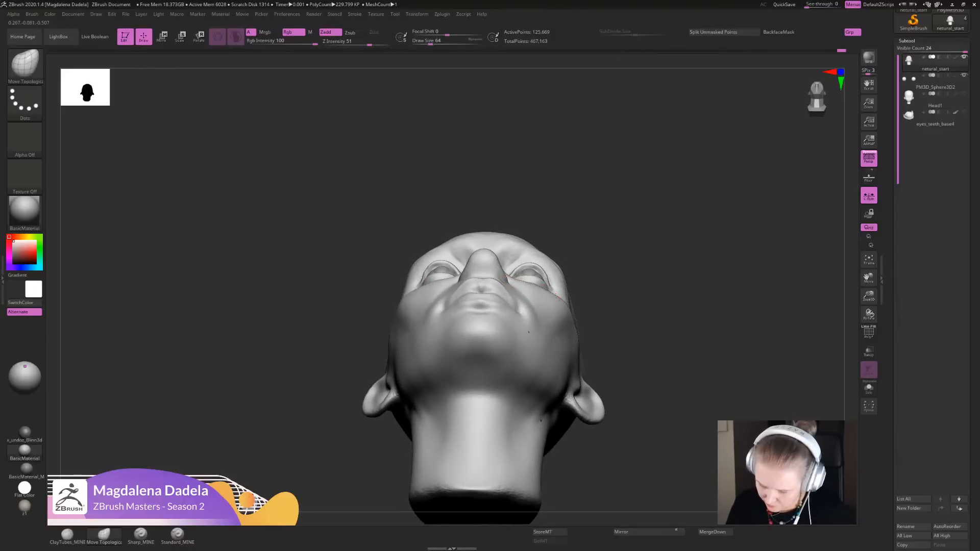
- Refine the fullness of the cheeks around the nose and mouth while comparing the face from above and below
right_click_drag(614, 282, 587, 380)
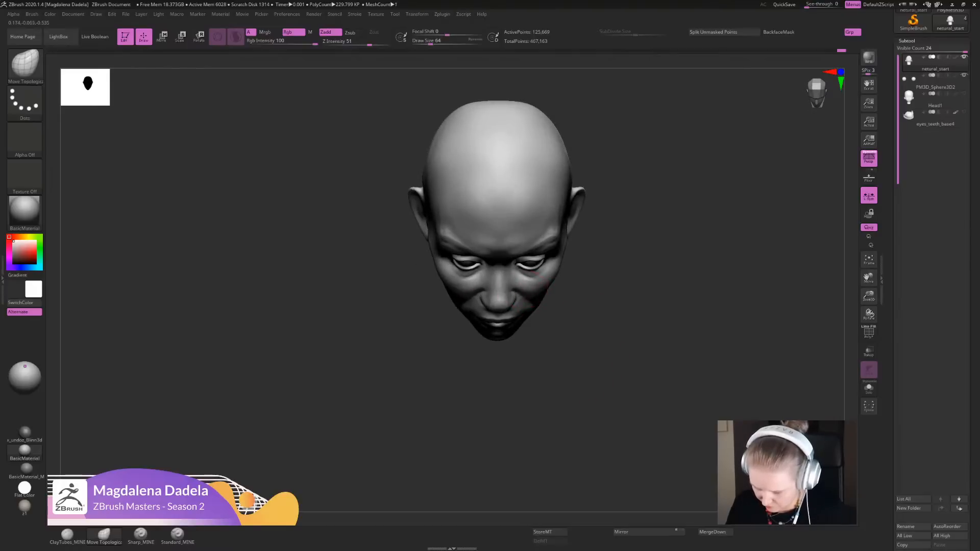
right_click_drag(525, 300, 507, 327, "alt")
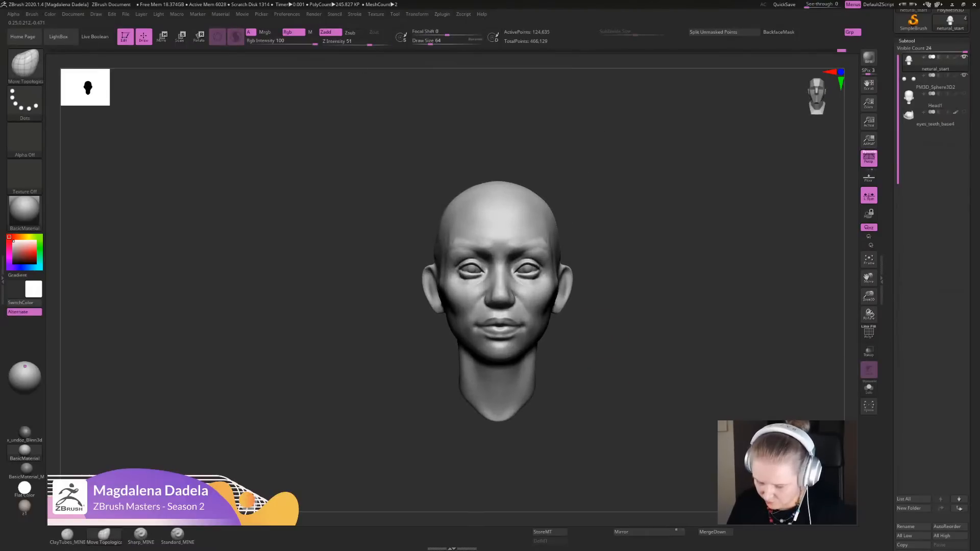
right_click_drag(498, 301, 497, 377, "alt")
right_click_drag(498, 378, 494, 270)
right_click_drag(541, 352, 552, 416, "ctrl")
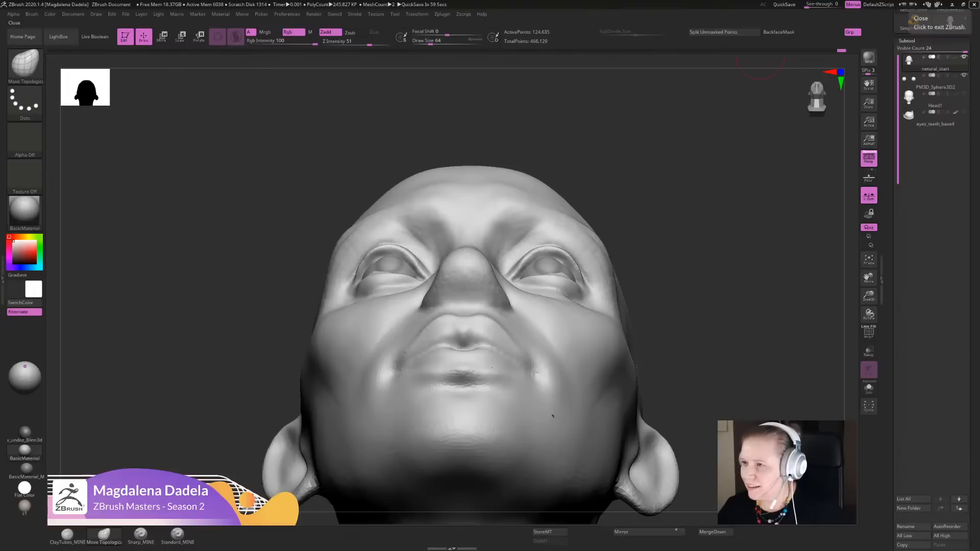
- Bring in the reference board and examine its Skull section, including the Ten24 renders and Bone Clones photos
right_click_drag(979, 306, 373, 268)
scroll(373, 268, "up", 7)
middle_click_drag(373, 269, 571, 330)
scroll(403, 292, "up", 8)
middle_click_drag(280, 222, 258, 248)
scroll(555, 303, "up", 5)
scroll(555, 303, "down", 4)
scroll(722, 84, "down", 6)
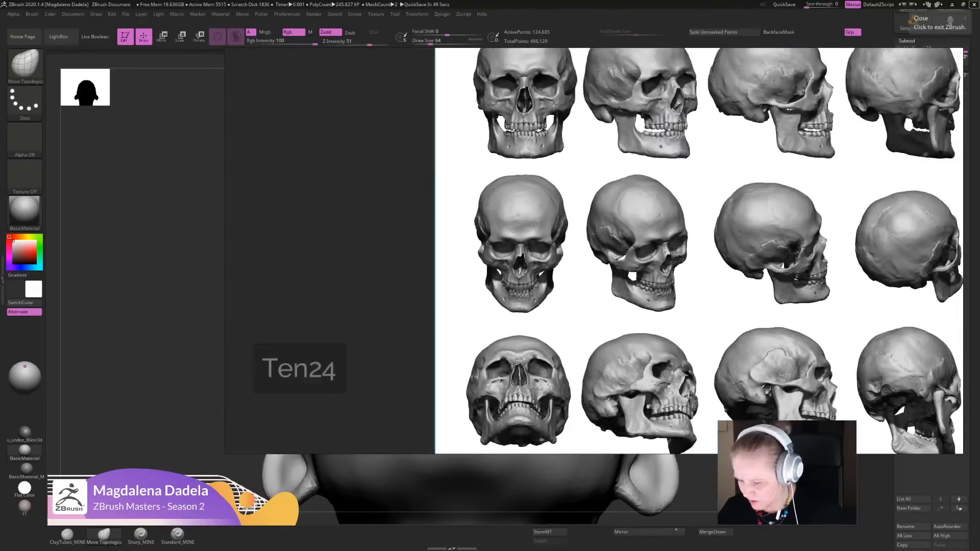
middle_click_drag(722, 84, 278, 99)
scroll(620, 296, "down", 6)
middle_click_drag(620, 296, 313, 273)
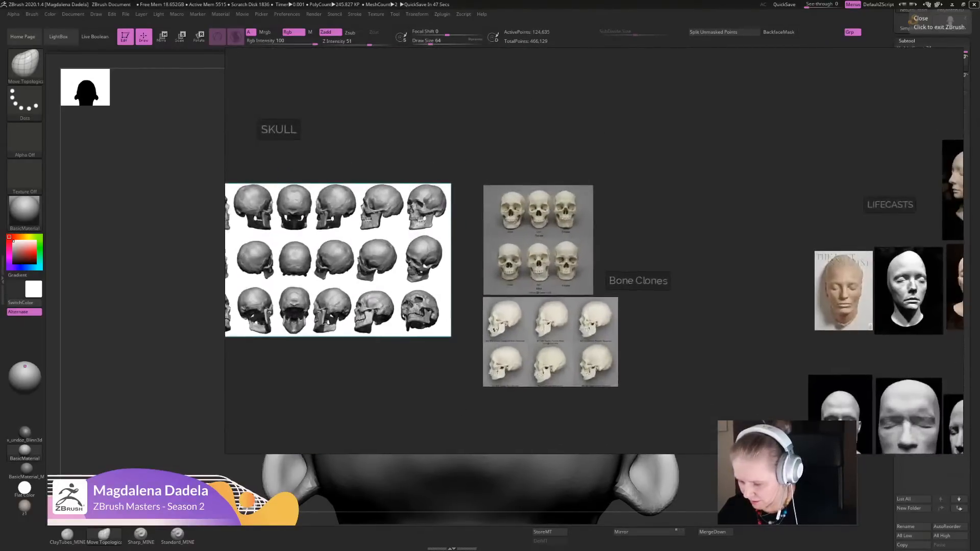
- Examine the Bone Clones front-view skull photos up close, comparing the nasal openings of the male skulls
scroll(479, 278, "up", 10)
middle_click_drag(479, 278, 321, 329)
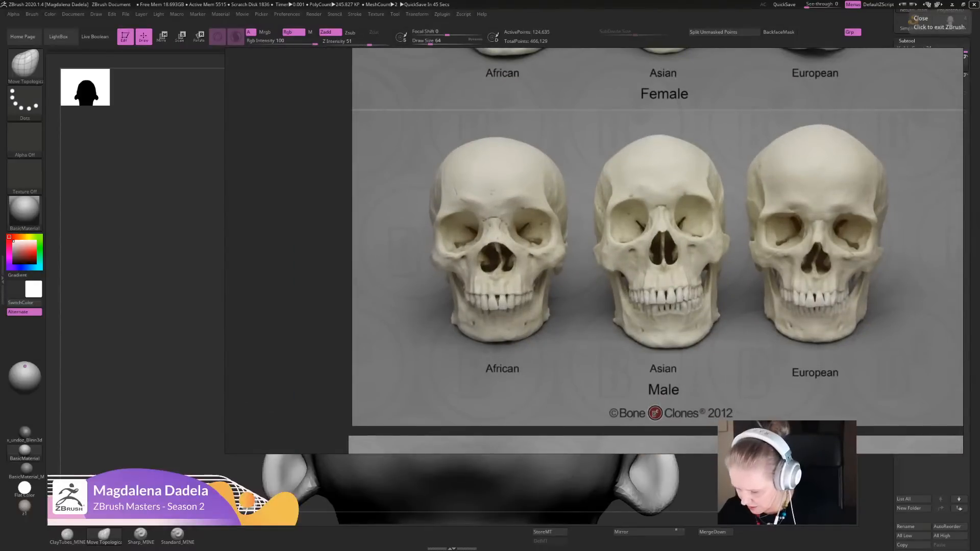
right_click_drag(565, 319, 623, 278)
scroll(623, 278, "down", 6)
scroll(608, 285, "down", 8)
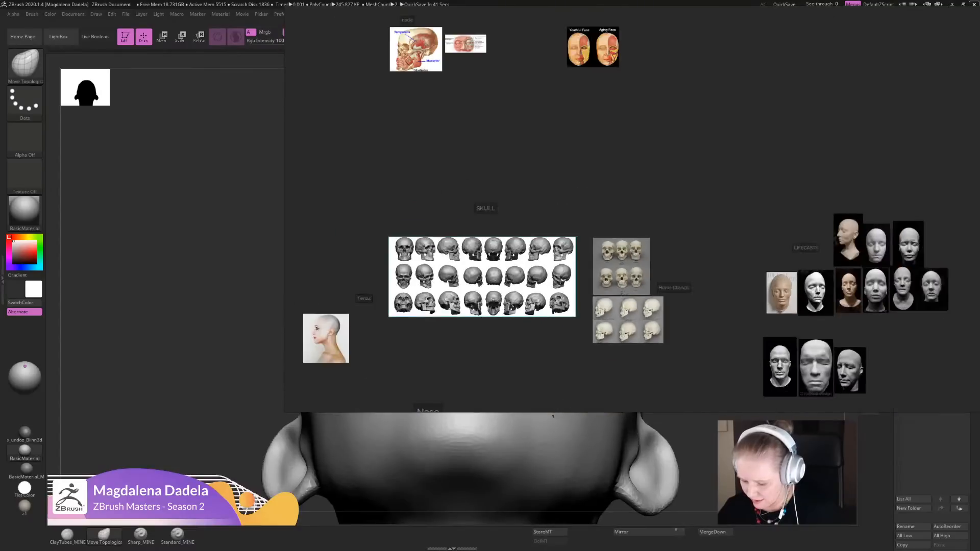
- Study the Nose section's cartilage diagrams, including the lateral and inferior views, and return to the sculpt
middle_click_drag(608, 285, 693, 91)
scroll(561, 272, "up", 4)
scroll(563, 291, "up", 8)
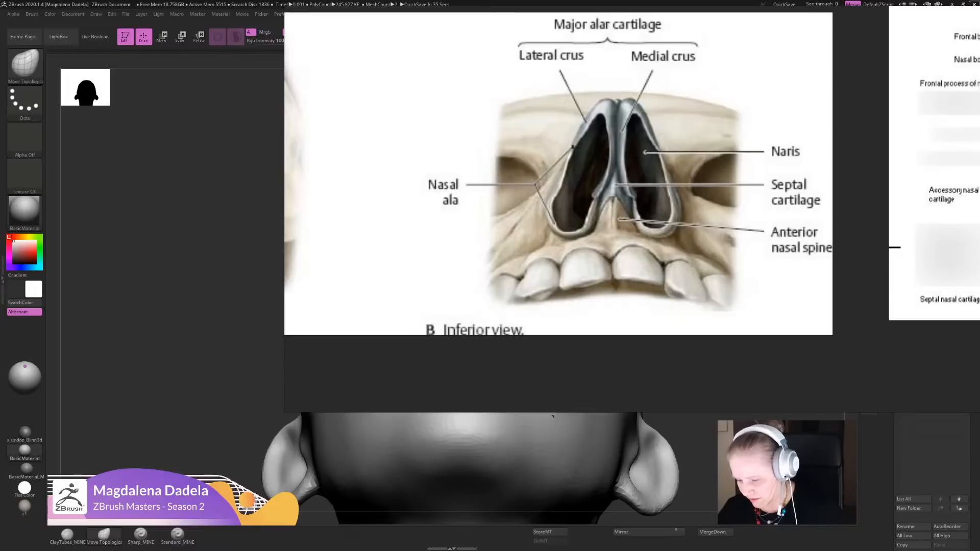
scroll(605, 236, "down", 6)
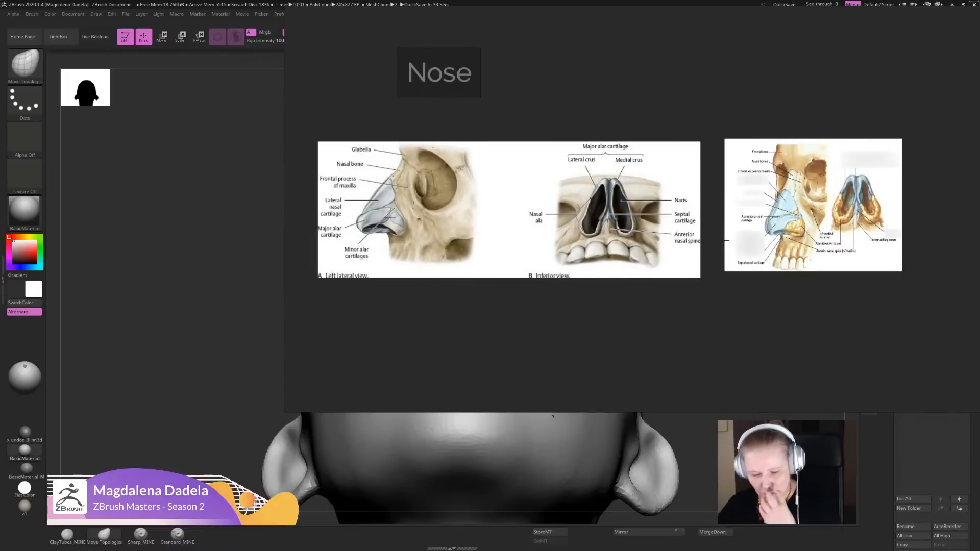
middle_click_drag(604, 236, 602, 243)
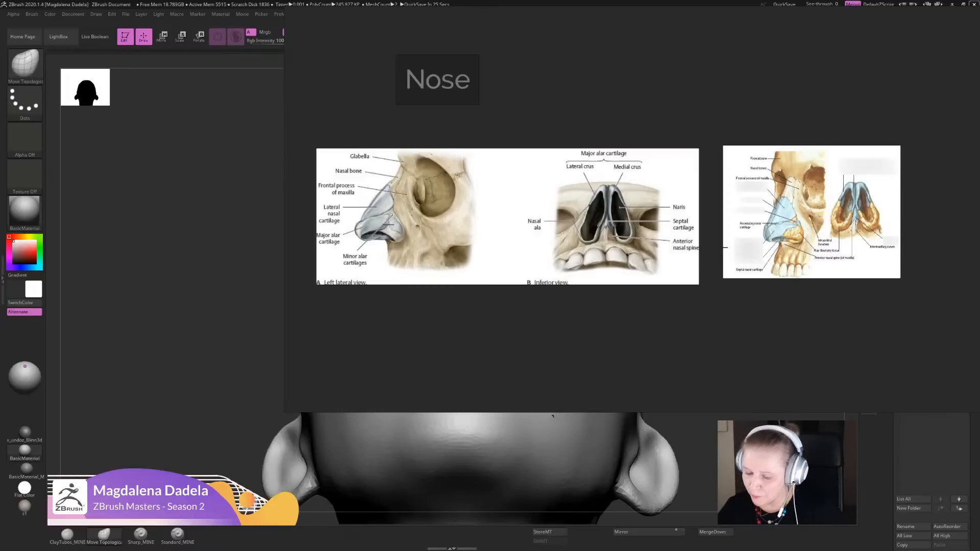
right_click_drag(604, 236, 977, 235)
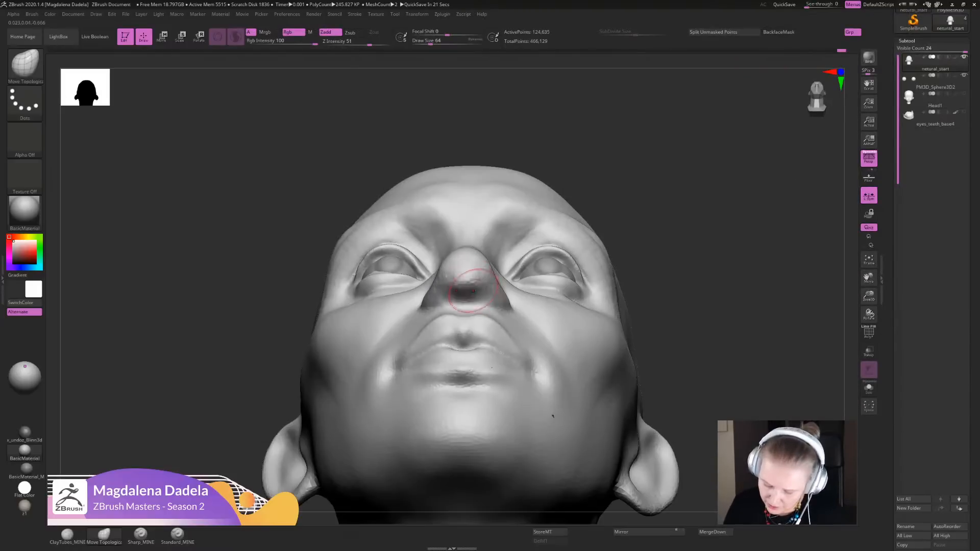
- Carve the two nostril openings into the underside of the nose with the Sharp_MINE brush
key("ctrl")
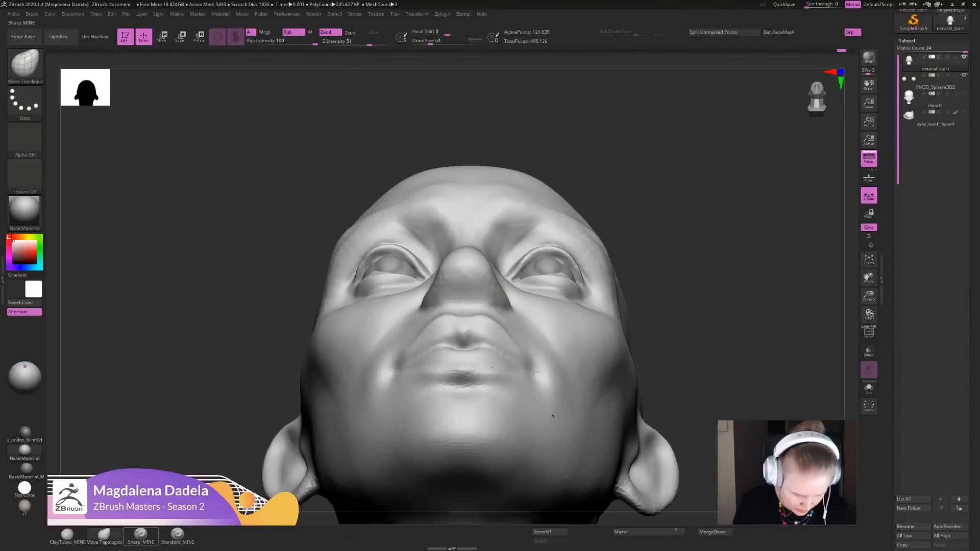
left_click(140, 534)
left_click_drag(477, 278, 484, 306)
key("ctrl+z")
mouse_move(550, 290)
right_mouse_down("ctrl")
mouse_move(566, 216)
mouse_move(550, 291)
right_mouse_up("ctrl")
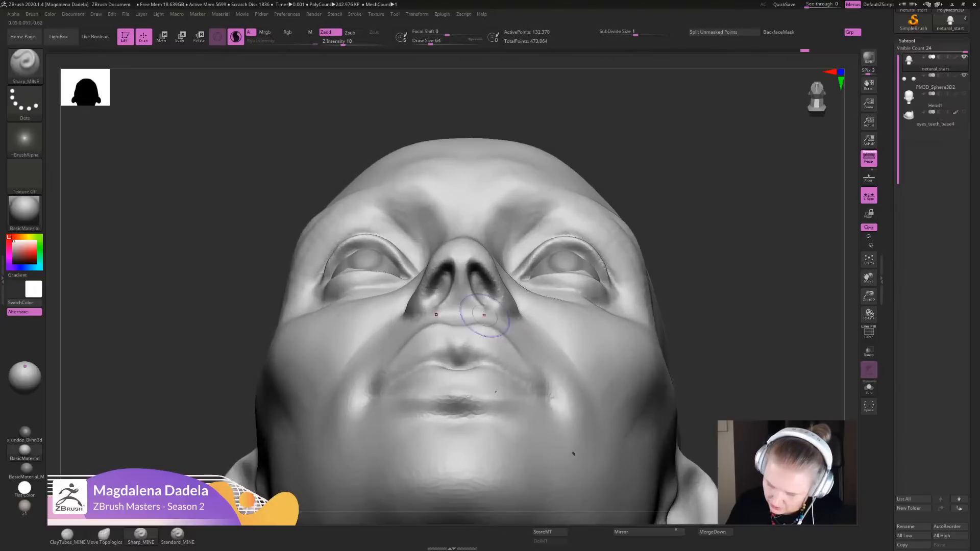
mouse_move(483, 315)
left_mouse_down()
mouse_move(463, 320)
mouse_move(473, 320)
left_mouse_up()
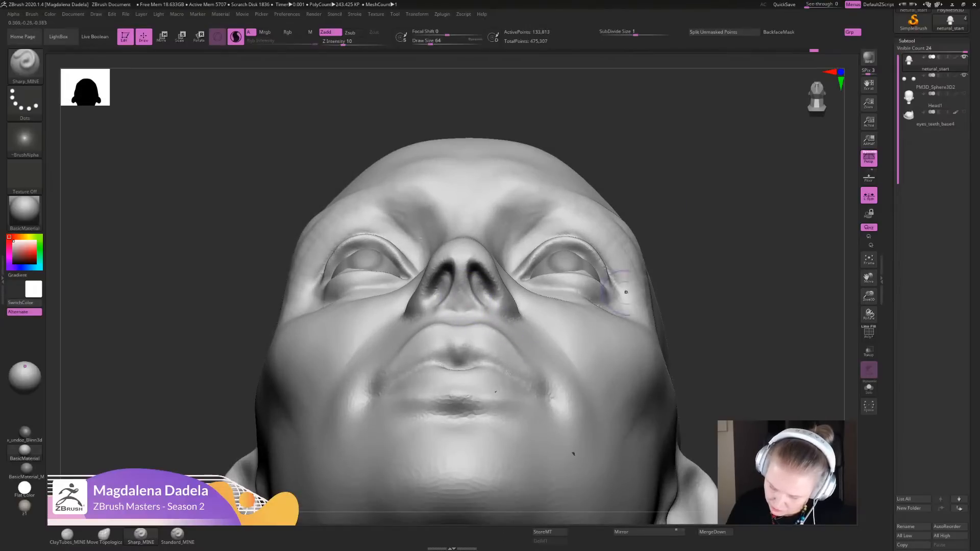
- Reshape the nose tip and nostril wings from the front with the Move Topological brush
mouse_move(625, 292)
right_mouse_down("ctrl")
mouse_move(641, 214)
mouse_move(628, 286)
mouse_move(636, 359)
right_mouse_up("ctrl")
left_click(68, 535)
right_click_drag(607, 306, 602, 311, "alt")
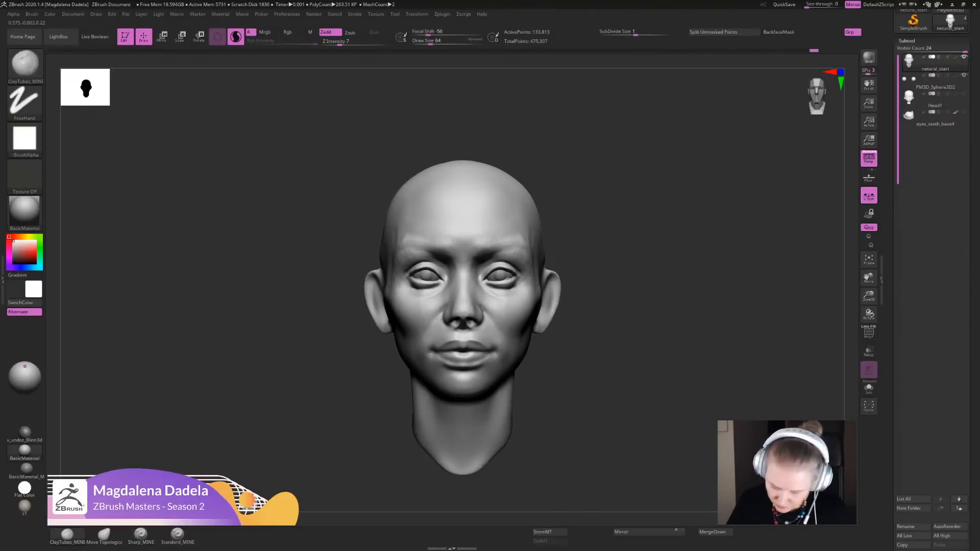
left_click(104, 534)
right_click_drag(464, 285, 464, 312, "ctrl")
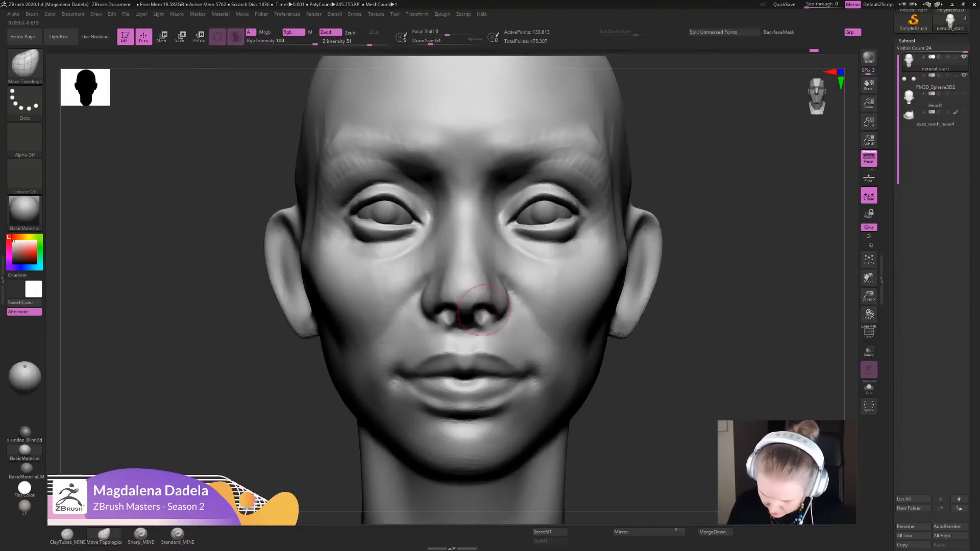
right_click_drag(484, 265, 482, 296, "ctrl")
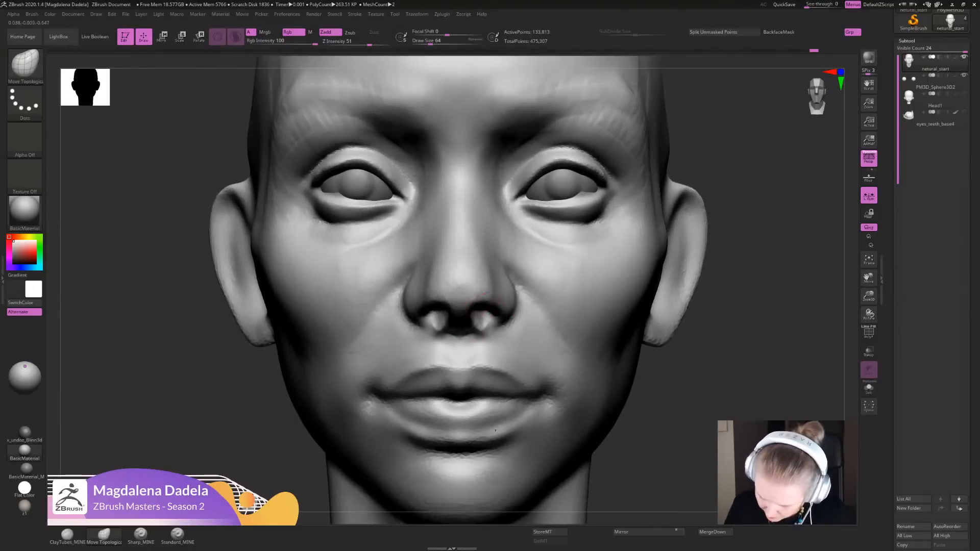
left_click_drag(493, 305, 484, 300)
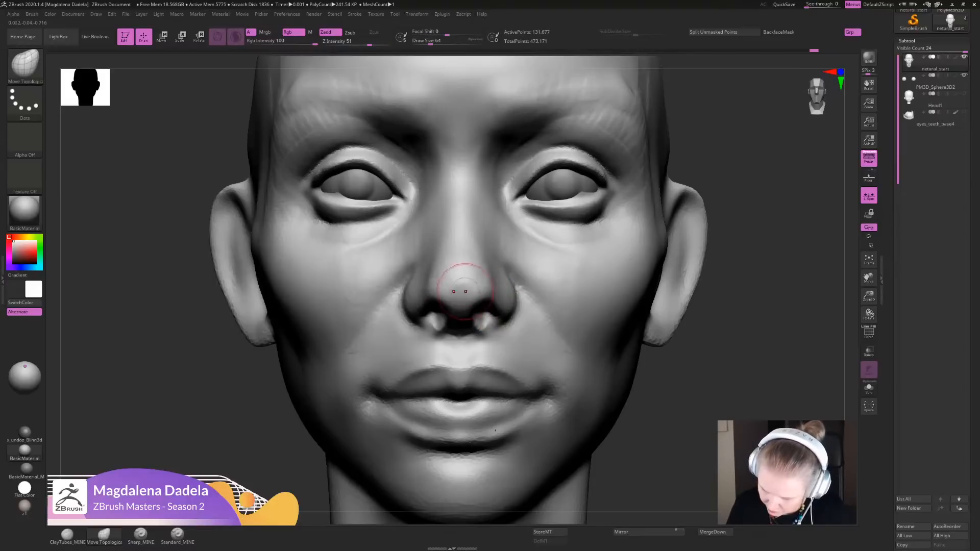
key("shift")
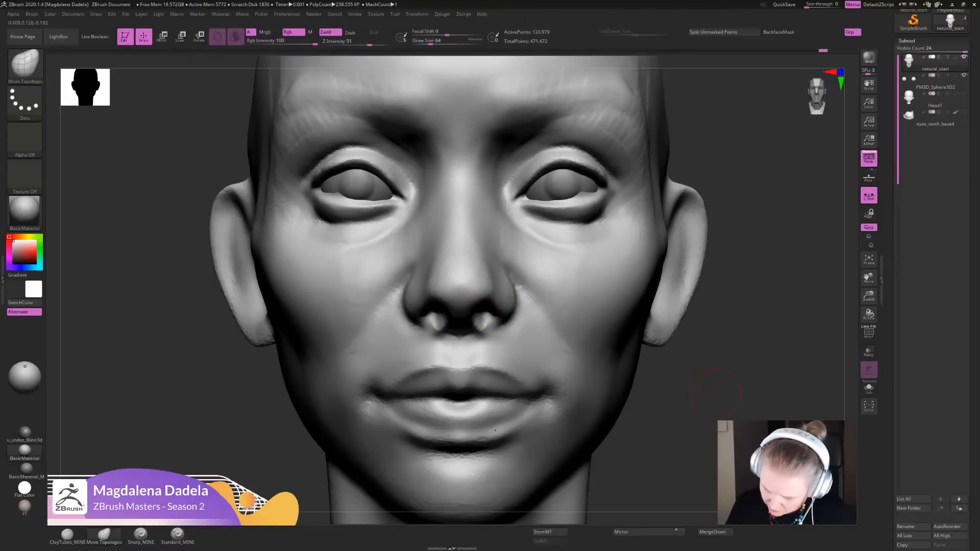
- Build up the nose underside between nostrils and upper lip with ClayTubes_MINE in a close three-quarter view
key("f")
mouse_move(602, 403)
left_mouse_down()
mouse_move(643, 398)
mouse_move(476, 378)
mouse_move(471, 462)
left_mouse_up()
mouse_move(449, 339)
left_mouse_down()
mouse_move(515, 329)
mouse_move(485, 304)
left_mouse_up()
left_click_drag(438, 434, 426, 362, "alt")
left_click(67, 535)
left_click_drag(278, 405, 301, 469, "alt")
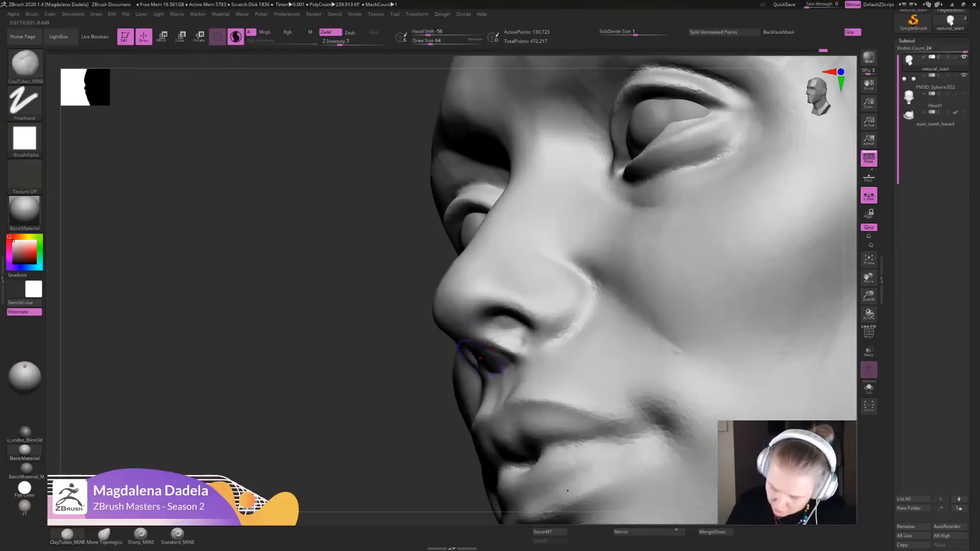
mouse_move(487, 306)
left_mouse_down()
mouse_move(520, 311)
mouse_move(470, 280)
mouse_move(460, 284)
left_mouse_up()
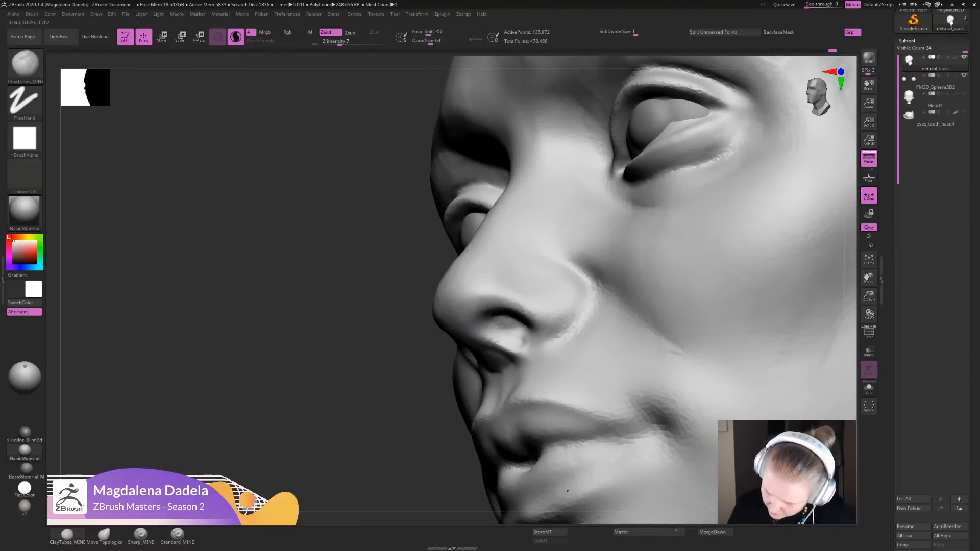
- Refine the nostril openings and their lower rims from the front with ClayTubes_MINE
left_click_drag(403, 416, 367, 306, "alt")
mouse_move(255, 317)
left_mouse_down("shift")
mouse_move(316, 316)
mouse_move(253, 328)
mouse_move(271, 352)
mouse_move(276, 408)
left_mouse_up("shift")
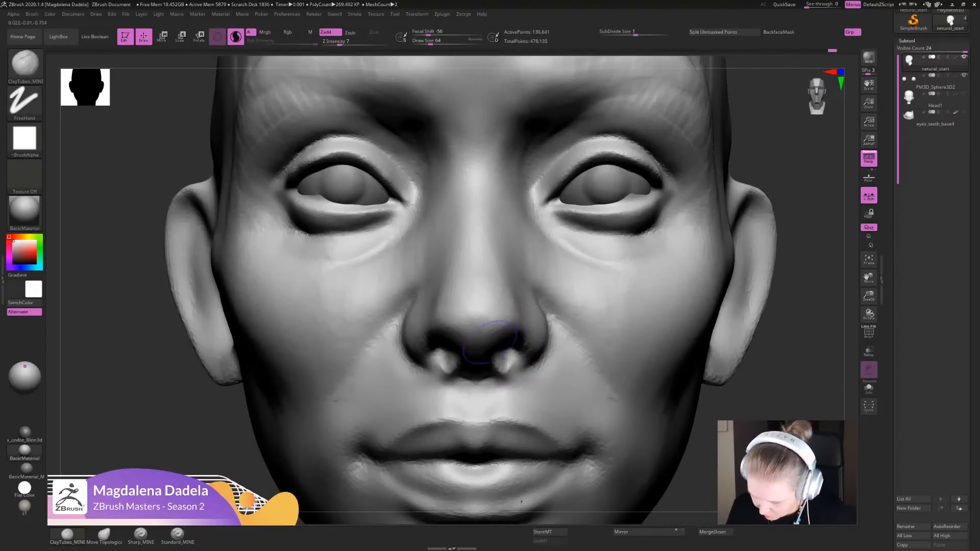
mouse_move(522, 332)
left_mouse_down()
mouse_move(485, 330)
mouse_move(510, 336)
mouse_move(511, 351)
left_mouse_up()
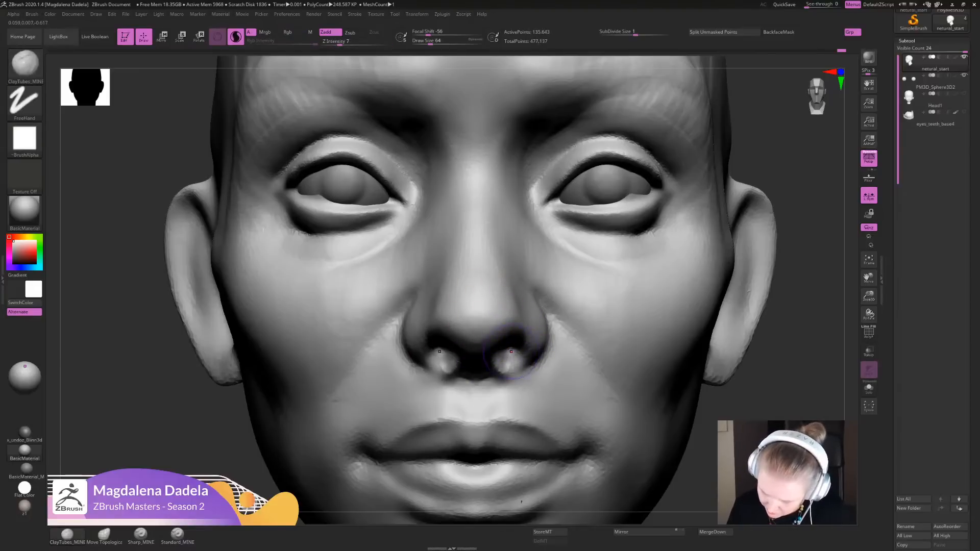
- Adjust the nostril rims and wings with Move Topological, checking the nose from three-quarter and front views
mouse_move(521, 502)
right_mouse_down("ctrl")
mouse_move(543, 362)
mouse_move(556, 429)
mouse_move(591, 474)
mouse_move(587, 497)
mouse_move(476, 505)
right_mouse_up("ctrl")
left_click(104, 535)
left_click_drag(492, 348, 497, 342)
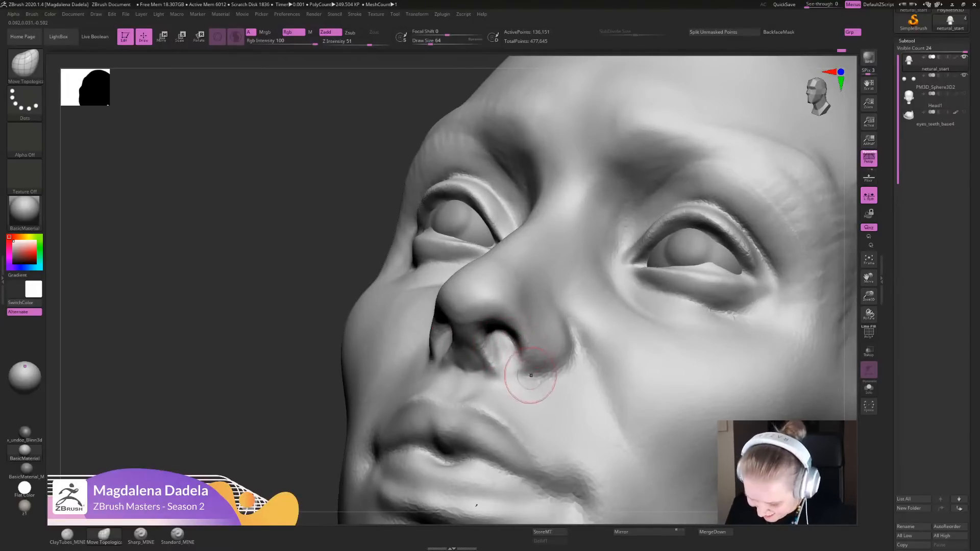
mouse_move(510, 498)
right_mouse_down("ctrl")
mouse_move(493, 416)
mouse_move(563, 423)
mouse_move(538, 428)
mouse_move(535, 459)
right_mouse_up("ctrl")
right_click_drag(535, 460, 513, 464)
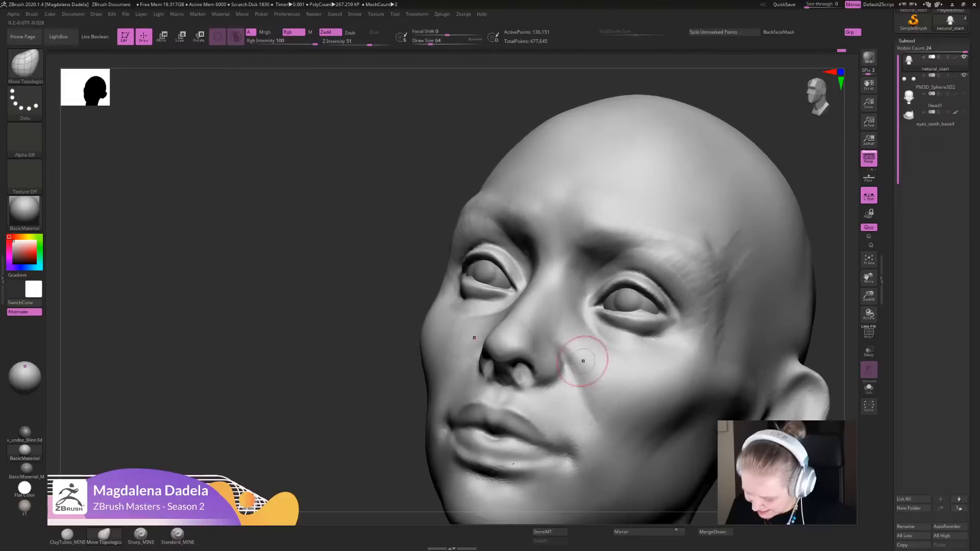
mouse_move(565, 364)
left_mouse_down()
mouse_move(540, 383)
mouse_move(550, 376)
left_mouse_up()
mouse_move(551, 378)
right_mouse_down("ctrl")
mouse_move(569, 204)
mouse_move(604, 204)
mouse_move(586, 326)
right_mouse_up("ctrl")
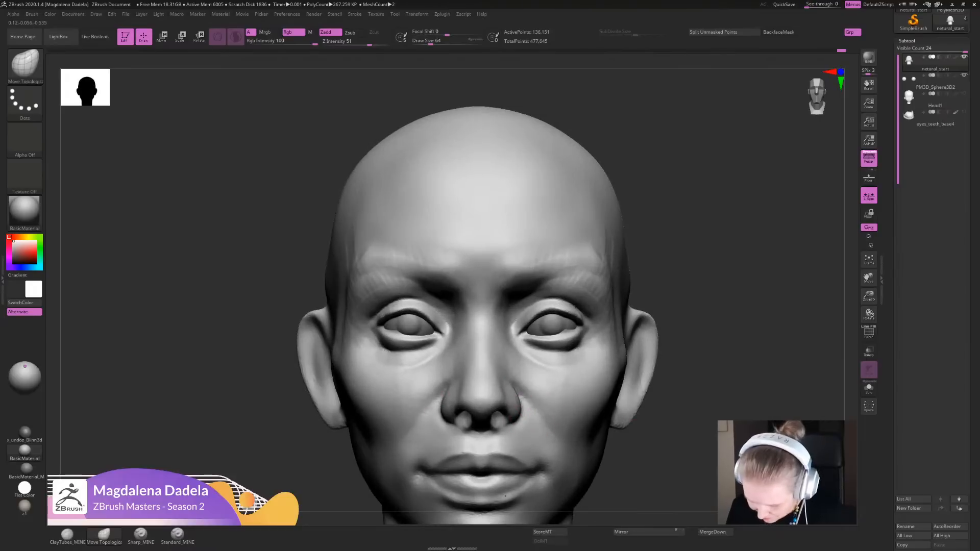
left_click_drag(503, 428, 501, 417)
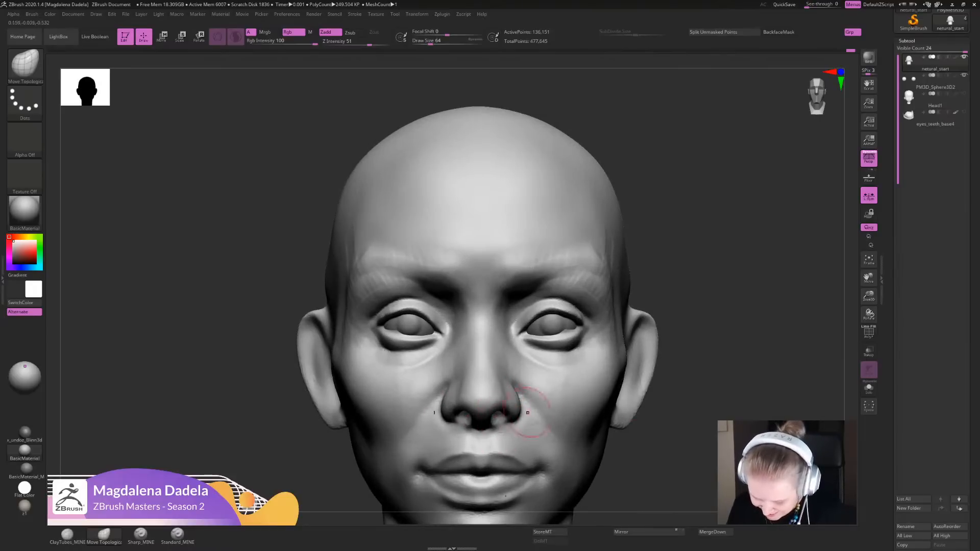
- Deepen and sharpen the nostril cavities from below with the Sharp_MINE brush
mouse_move(681, 395)
left_mouse_down()
mouse_move(682, 265)
mouse_move(684, 289)
left_mouse_up()
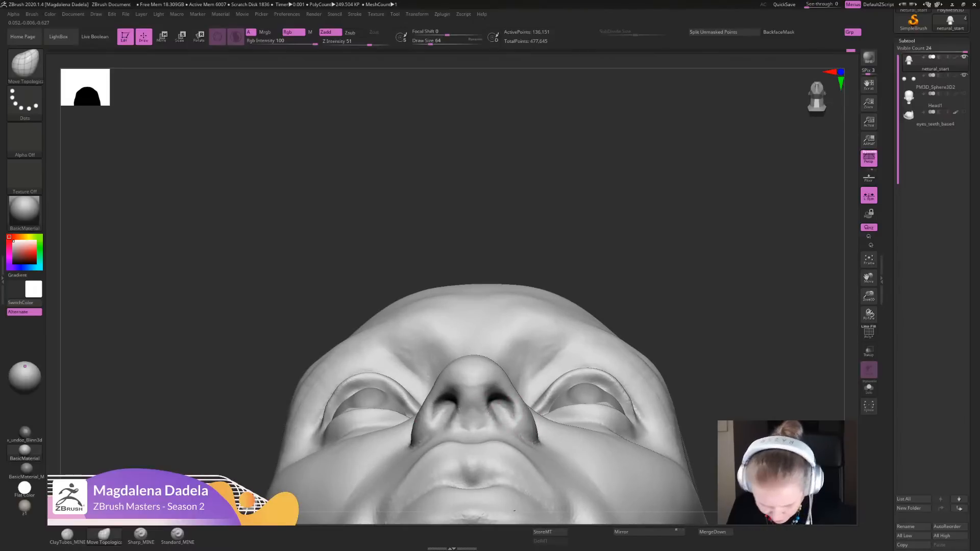
left_click(140, 534)
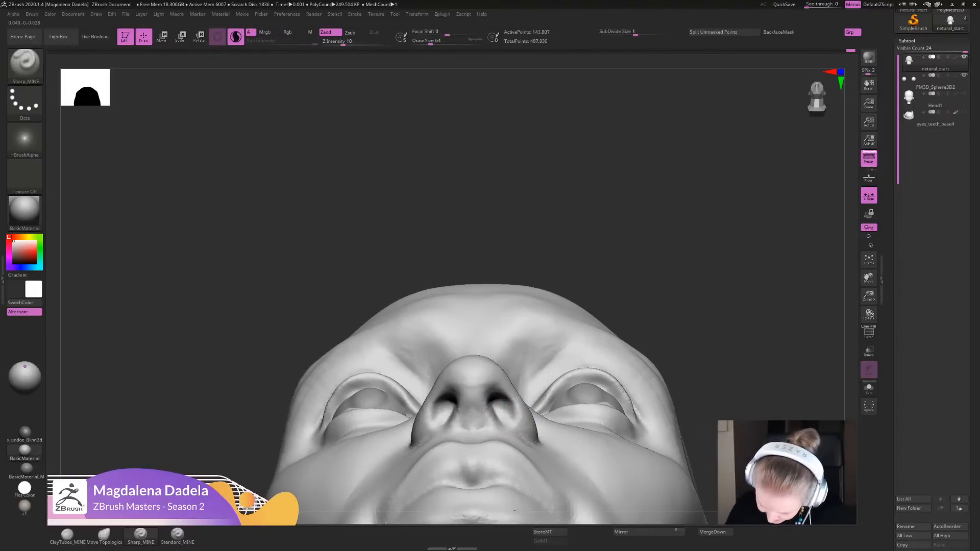
mouse_move(503, 400)
left_mouse_down()
mouse_move(493, 397)
mouse_move(503, 391)
mouse_move(511, 417)
mouse_move(504, 401)
left_mouse_up()
key("shift")
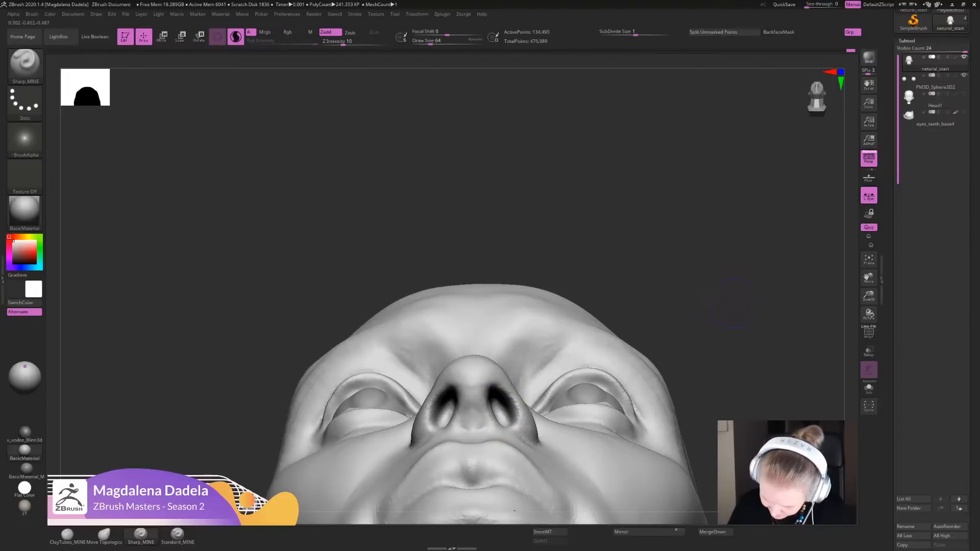
- Smooth the nostril wing and its transition into the cheek and upper lip from the side
left_click_drag(734, 302, 725, 255, "alt")
left_click_drag(678, 286, 673, 403)
left_click_drag(714, 347, 602, 351)
mouse_move(525, 366)
left_mouse_down()
mouse_move(526, 398)
mouse_move(510, 360)
mouse_move(501, 365)
mouse_move(514, 403)
left_mouse_up()
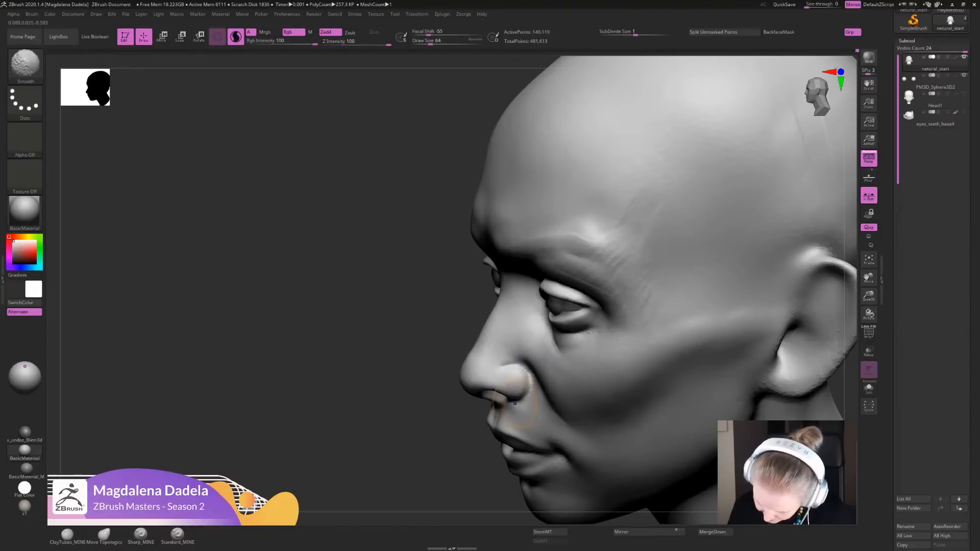
right_click_drag(528, 382, 515, 352, "ctrl")
right_click_drag(510, 398, 559, 443)
- Adjust the width and outline of the nostril wings and the sides of the nose with Move Topological
left_click(104, 535)
right_click_drag(503, 348, 501, 381, "ctrl")
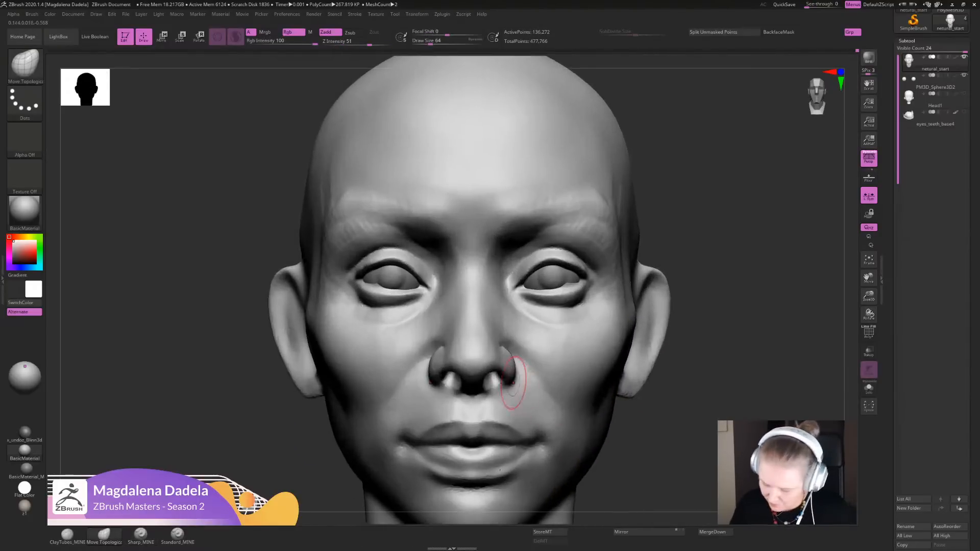
left_click_drag(502, 381, 500, 378)
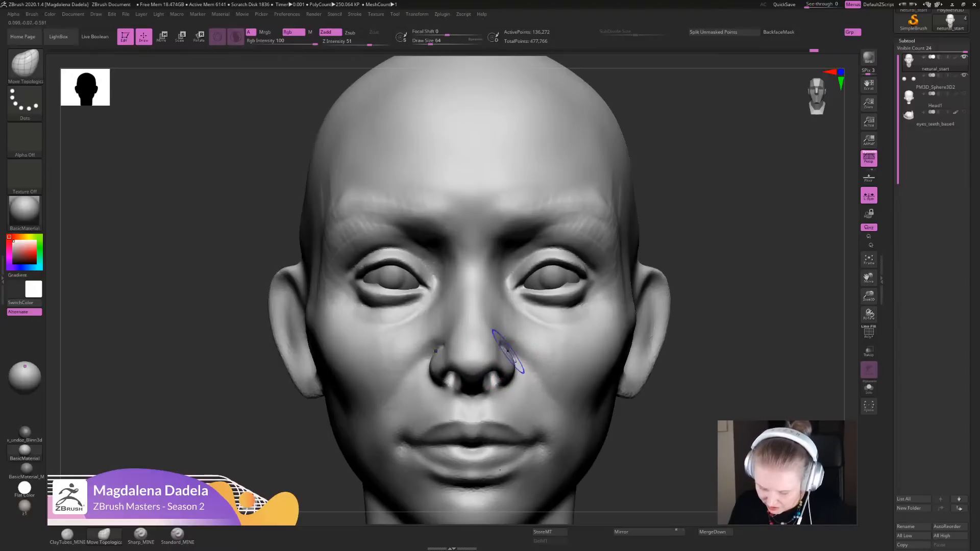
mouse_move(709, 275)
left_mouse_down("ctrl")
mouse_move(735, 306)
mouse_move(714, 209)
left_mouse_up("ctrl")
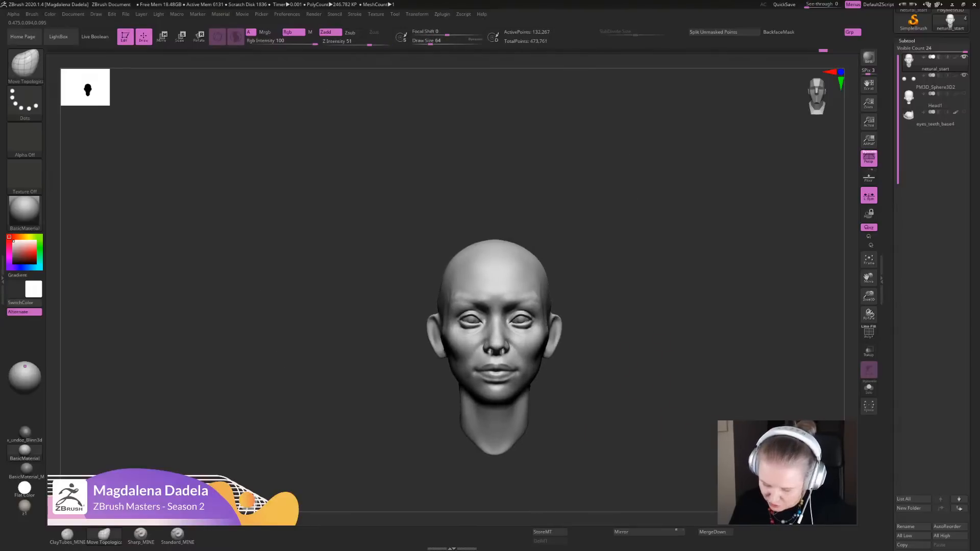
key("f")
left_click_drag(515, 326, 505, 327)
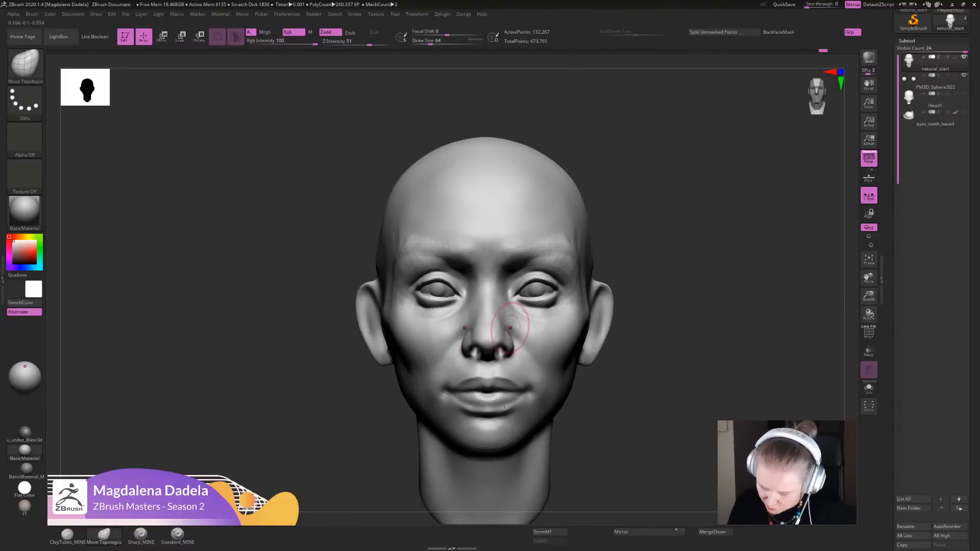
- Refine the nose profile at the nostril wing, bridge and tip with Move Topological, smoothing the tip
mouse_move(658, 347)
left_mouse_down("ctrl")
mouse_move(684, 378)
mouse_move(663, 306)
left_mouse_up("ctrl")
left_click_drag(663, 306, 572, 388)
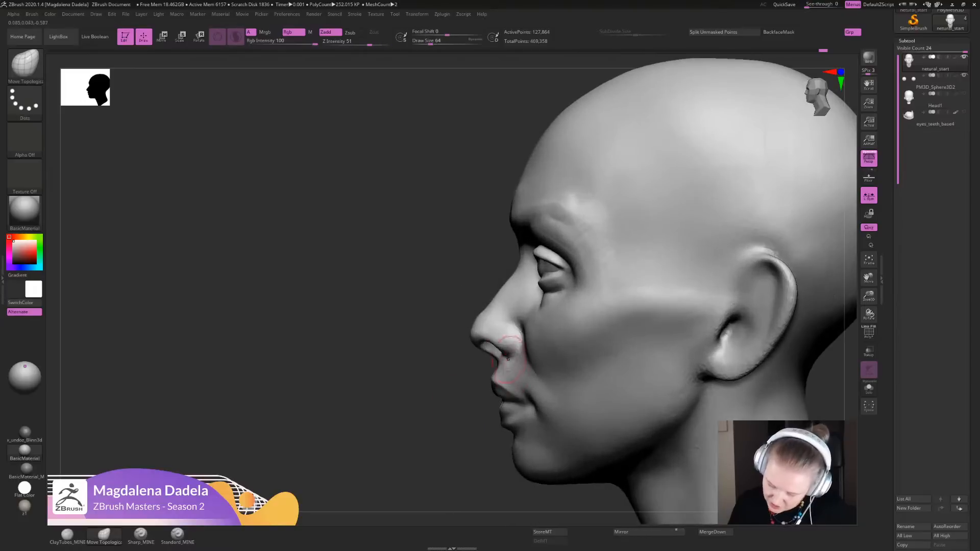
left_click_drag(448, 400, 450, 440, "alt")
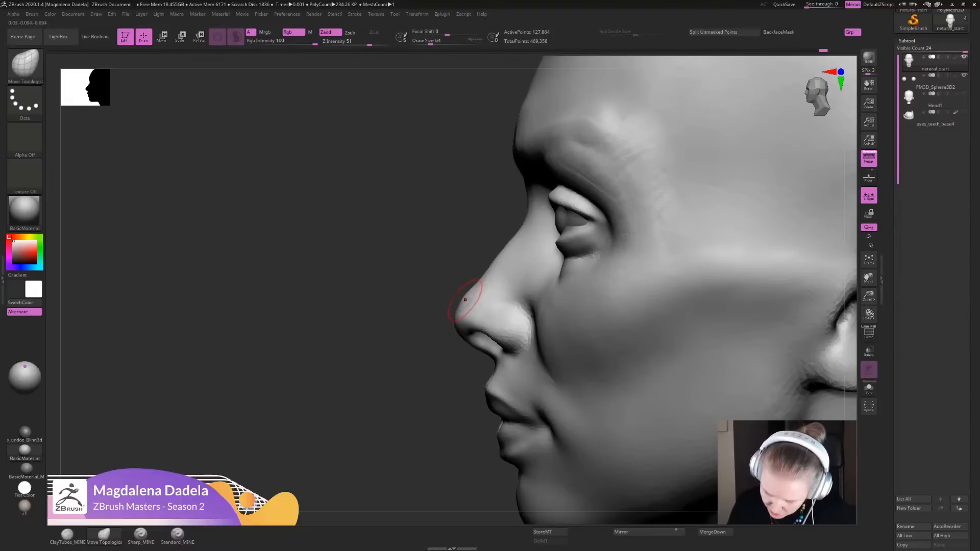
left_click_drag(478, 289, 475, 284)
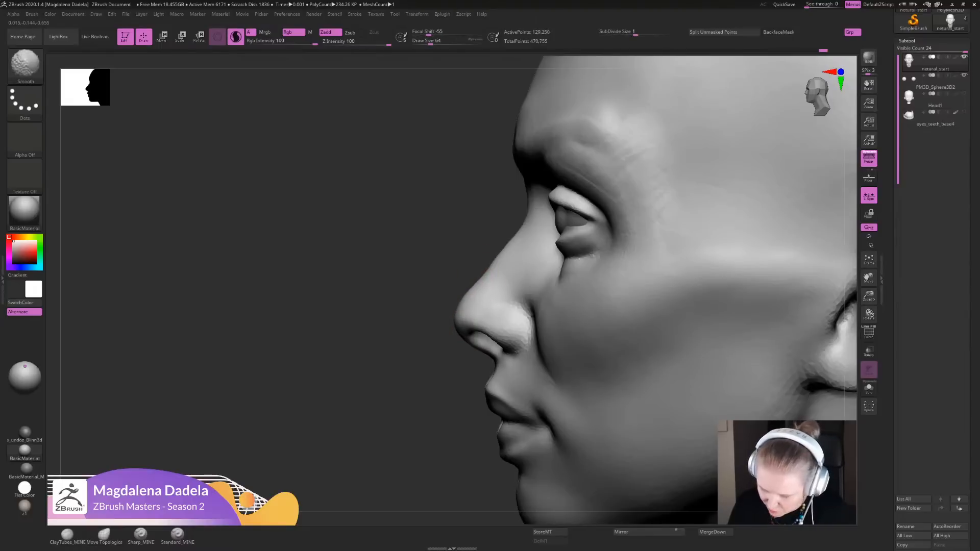
left_click_drag(428, 387, 420, 301, "alt")
left_click_drag(419, 301, 490, 303)
- Fine-tune the outer contour of the nostril wings from the front with the Move Topological brush
left_click_drag(663, 307, 663, 388, "alt")
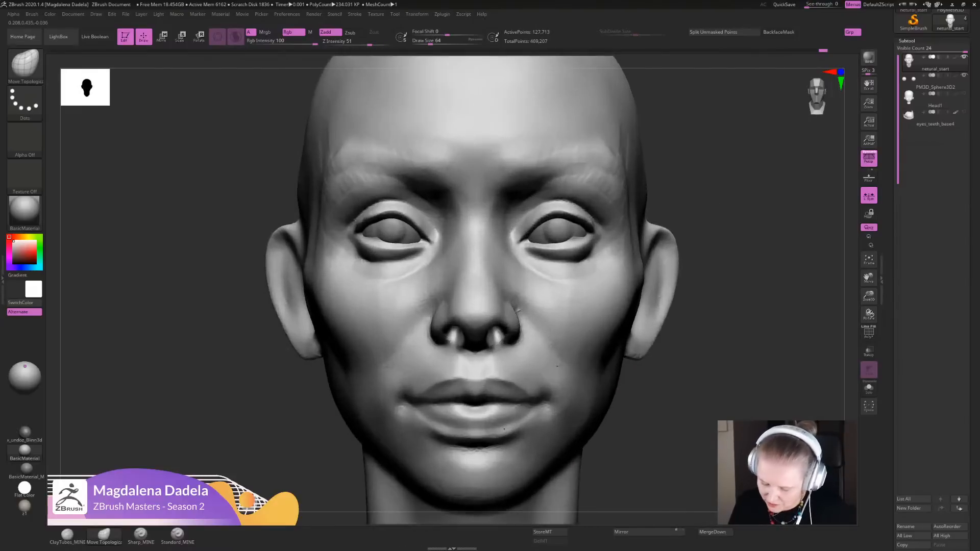
left_click_drag(556, 366, 558, 390, "alt")
left_click_drag(525, 329, 520, 324)
left_click_drag(531, 358, 526, 353)
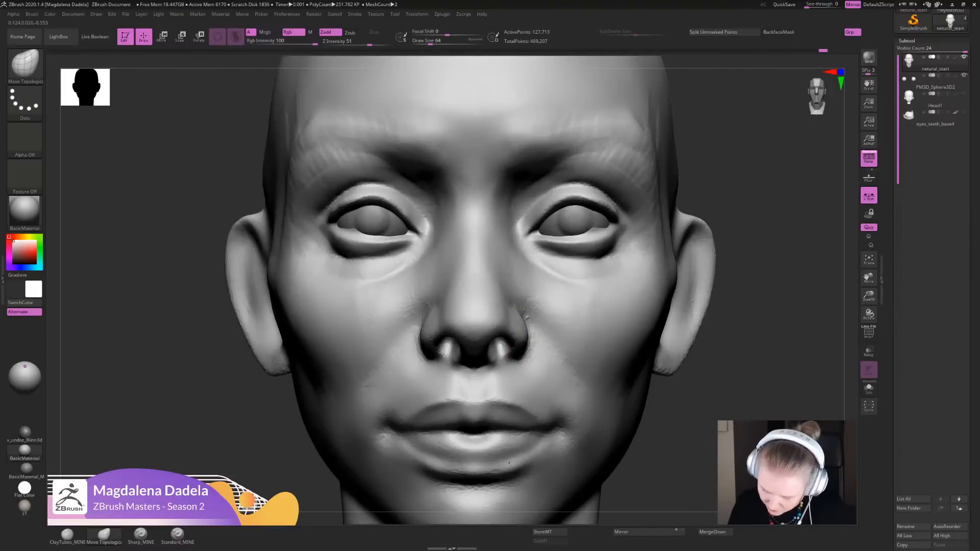
- Adjust the nostril wing's outer edge with Move Topological, and define the crease between wing and cheek with Sharp_MINE, smoothing it
left_click_drag(528, 320, 531, 341, "shift")
mouse_move(706, 391)
left_mouse_down("alt")
mouse_move(680, 337)
mouse_move(675, 387)
left_mouse_up("alt")
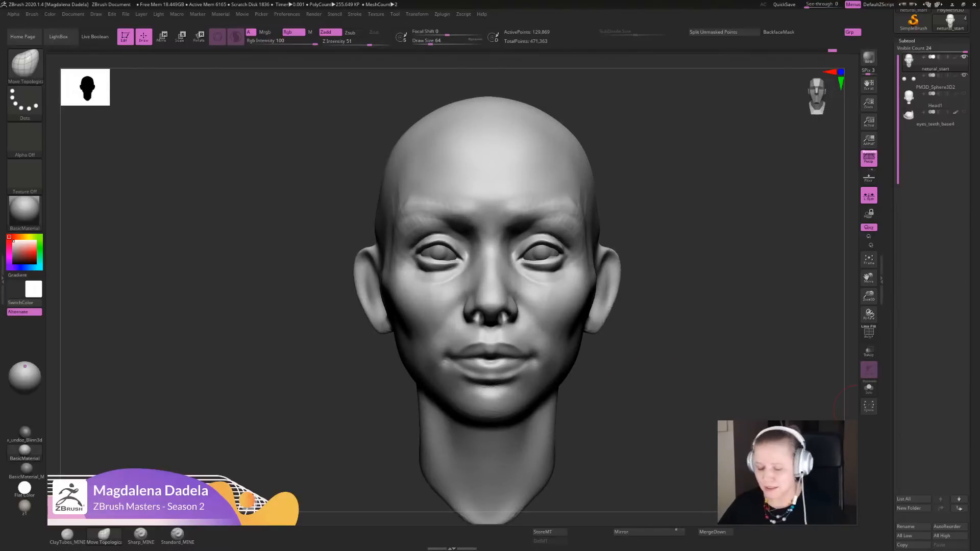
left_click(140, 534)
left_click_drag(245, 378, 245, 448, "alt")
left_click_drag(245, 449, 148, 442)
left_click_drag(528, 312, 542, 334, "alt")
left_click_drag(513, 298, 564, 364, "alt")
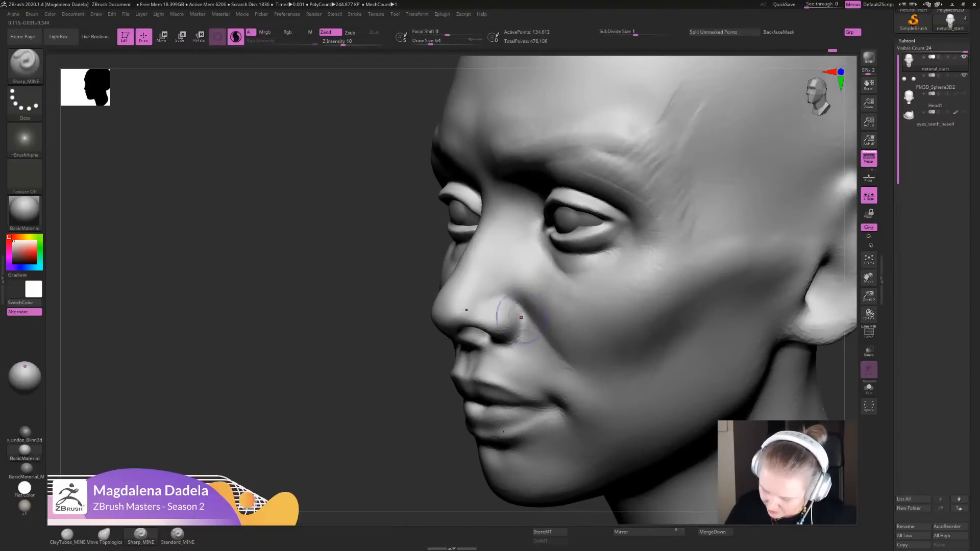
left_click_drag(522, 307, 521, 328, "alt")
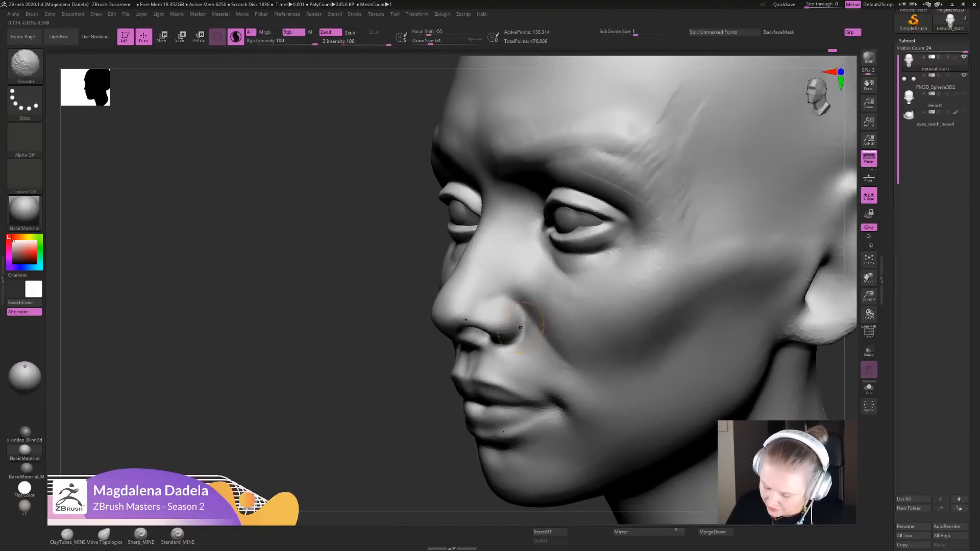
- Refine the nostril rim with the Sharp_MINE brush and check the nose from the front and slightly below
left_click_drag(438, 464, 398, 372, "alt")
left_click_drag(327, 409, 388, 408, "shift")
mouse_move(306, 398)
left_mouse_down("alt")
mouse_move(327, 470)
mouse_move(329, 439)
left_mouse_up("alt")
left_click_drag(498, 333, 508, 341)
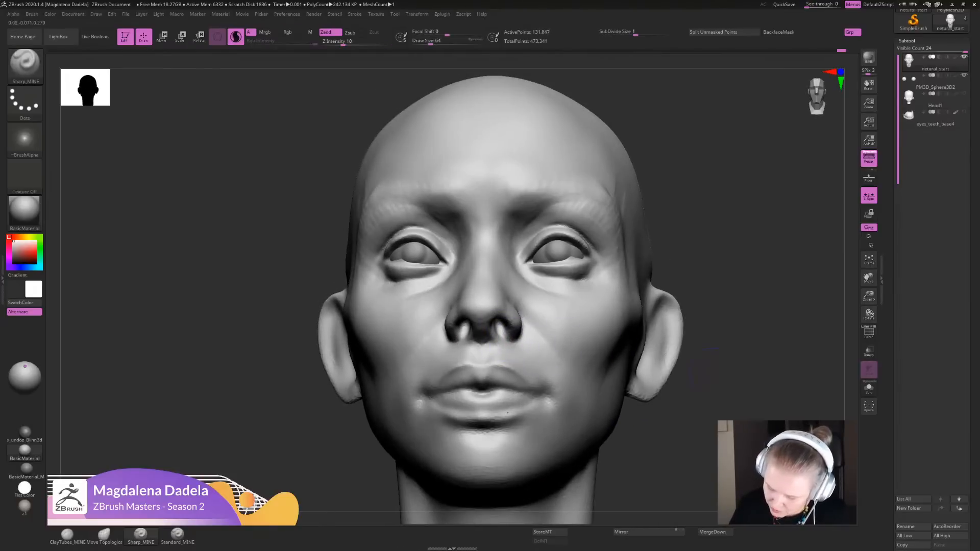
mouse_move(695, 398)
left_mouse_down("alt")
mouse_move(687, 340)
mouse_move(686, 354)
left_mouse_up("alt")
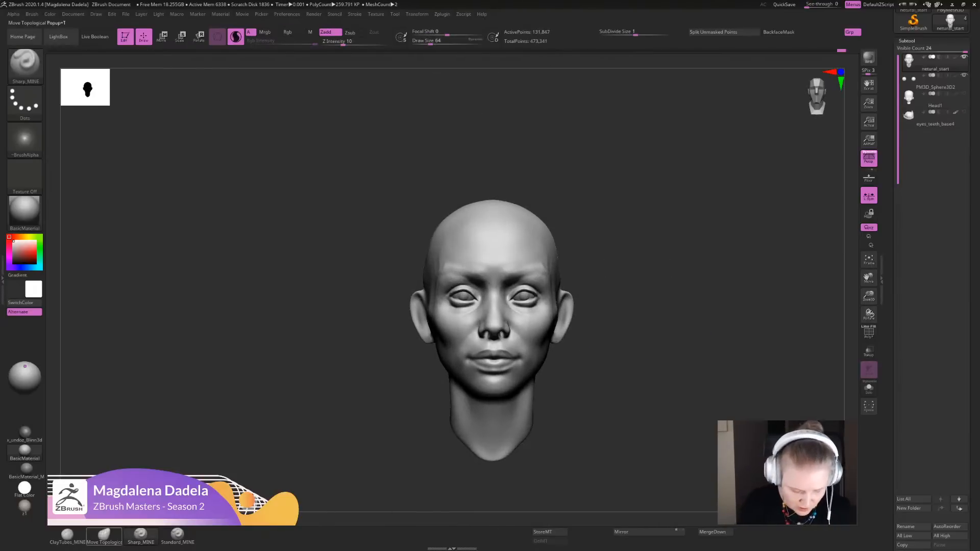
- Reshape the nostril wings and the cheek area between nose and mouth from the front with Move Topological
left_click(104, 535)
left_click_drag(390, 375, 400, 431, "alt")
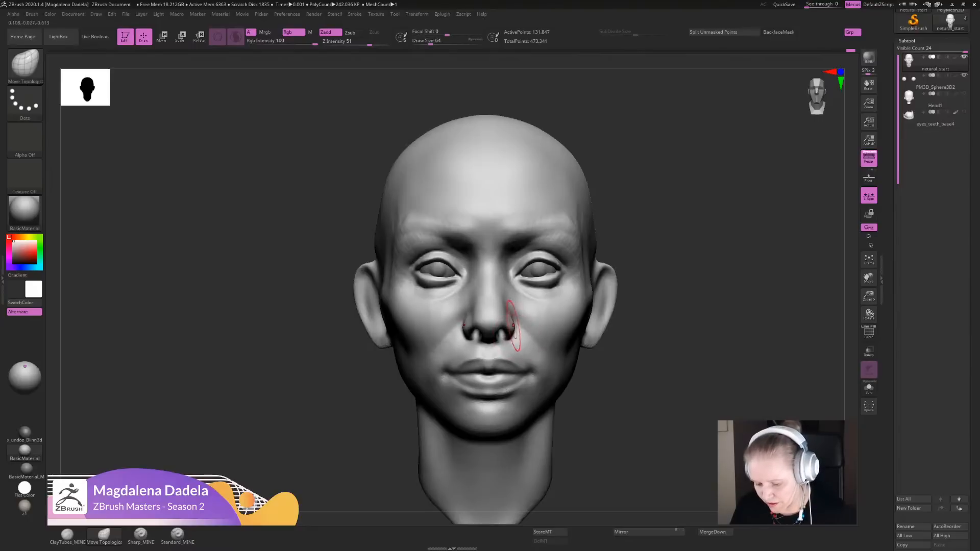
mouse_move(632, 377)
left_mouse_down("alt")
mouse_move(623, 290)
mouse_move(621, 338)
mouse_move(541, 324)
mouse_move(519, 332)
mouse_move(526, 347)
left_mouse_up("alt")
mouse_move(619, 352)
left_mouse_down("alt")
mouse_move(616, 301)
mouse_move(612, 365)
left_mouse_up("alt")
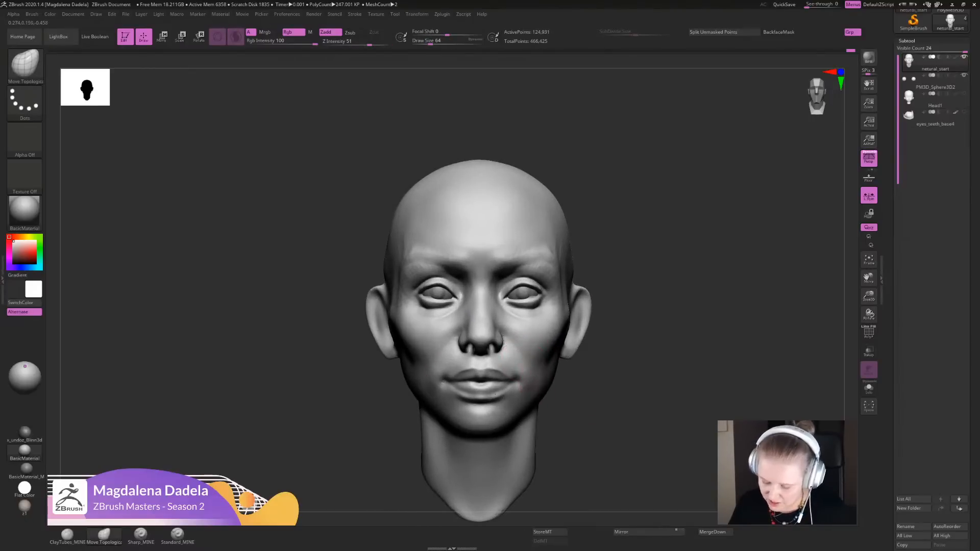
left_click_drag(505, 352, 511, 366, "shift")
- Reposition the corners of the mouth with Move Topological and smooth their transition into the cheeks
left_click_drag(615, 352, 615, 408, "alt")
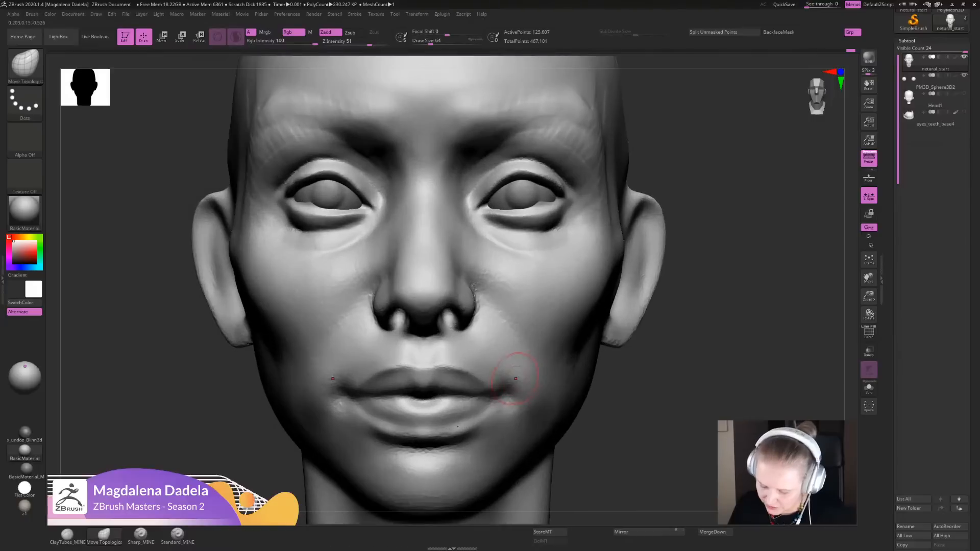
mouse_move(516, 383)
left_mouse_down()
mouse_move(521, 397)
mouse_move(508, 372)
left_mouse_up()
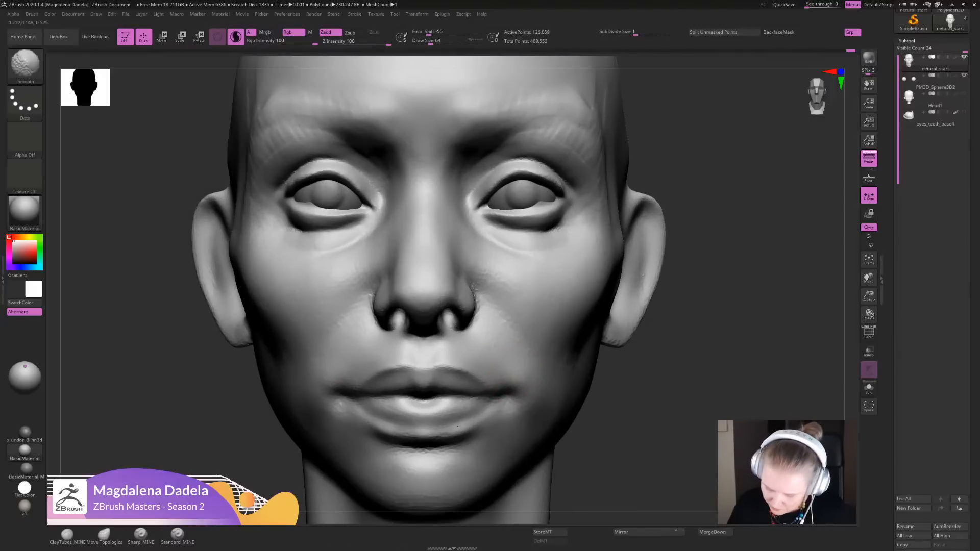
mouse_move(615, 428)
left_mouse_down("alt")
mouse_move(610, 352)
mouse_move(607, 415)
left_mouse_up("alt")
left_click_drag(517, 384, 513, 367)
left_click_drag(612, 413, 603, 315, "alt")
- Touch up the head with the Sharp_MINE brush in Solo mode and return to Move Topological with all subtools visible
left_click(868, 388)
left_click_drag(627, 377, 618, 418, "alt")
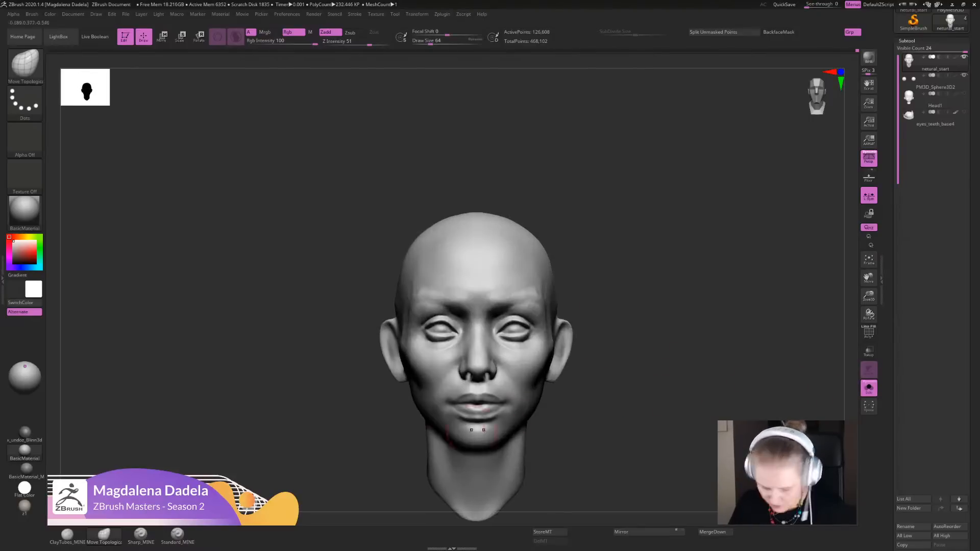
left_click(141, 534)
left_click_drag(608, 301, 610, 426, "alt")
mouse_move(499, 199)
left_mouse_down()
mouse_move(561, 191)
mouse_move(497, 182)
mouse_move(556, 190)
mouse_move(546, 185)
left_mouse_up()
mouse_move(740, 377)
left_mouse_down("alt")
mouse_move(743, 306)
mouse_move(723, 374)
left_mouse_up("alt")
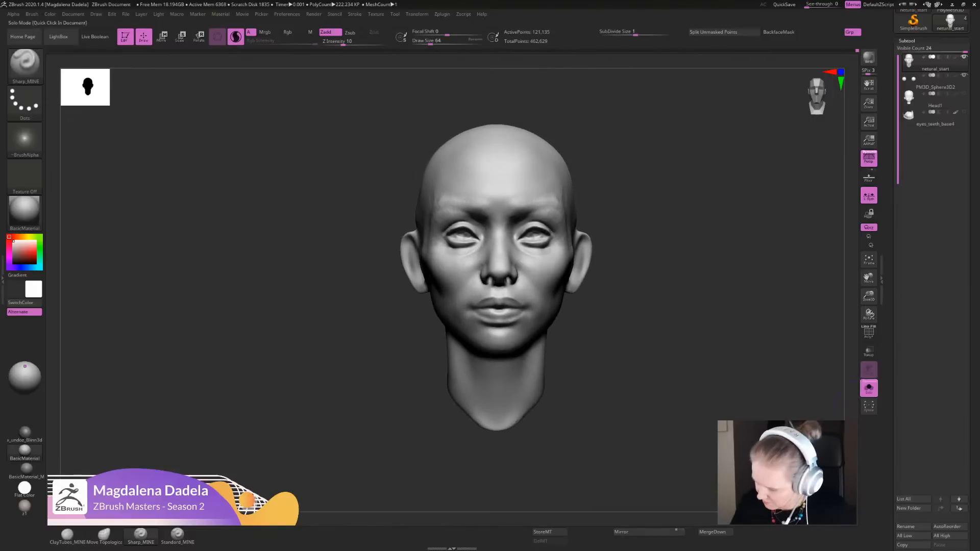
left_click(868, 390)
left_click_drag(658, 393, 626, 412, "alt")
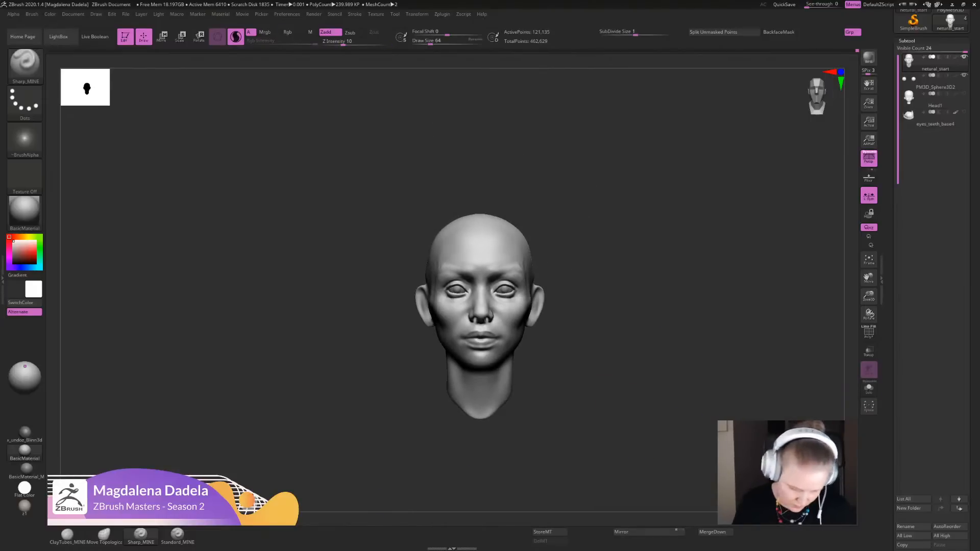
left_click(104, 534)
left_click_drag(632, 331, 607, 429, "alt")
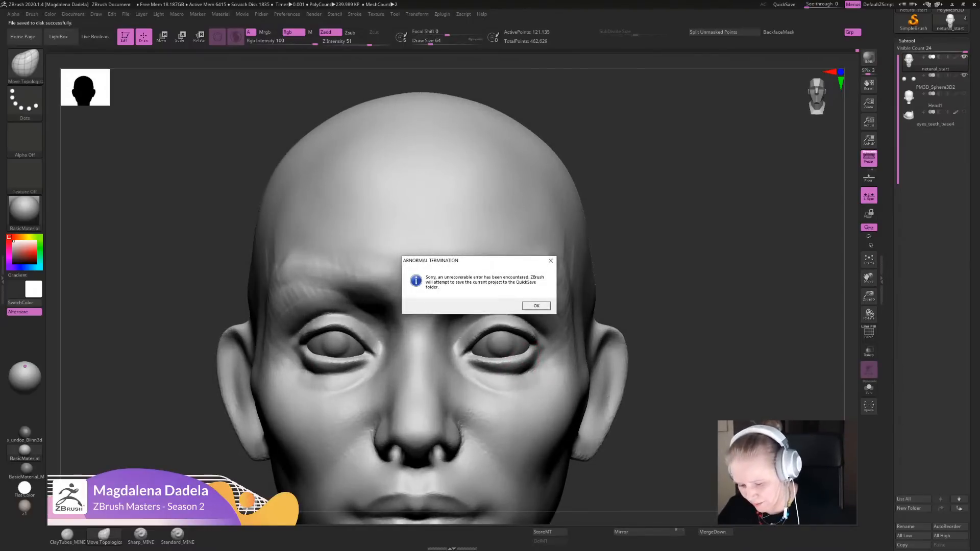
- Acknowledge the crash notices, reopen Recovered_Tool.ZTL from the QuickSave files and place the head on the canvas in Edit mode
key("Return")
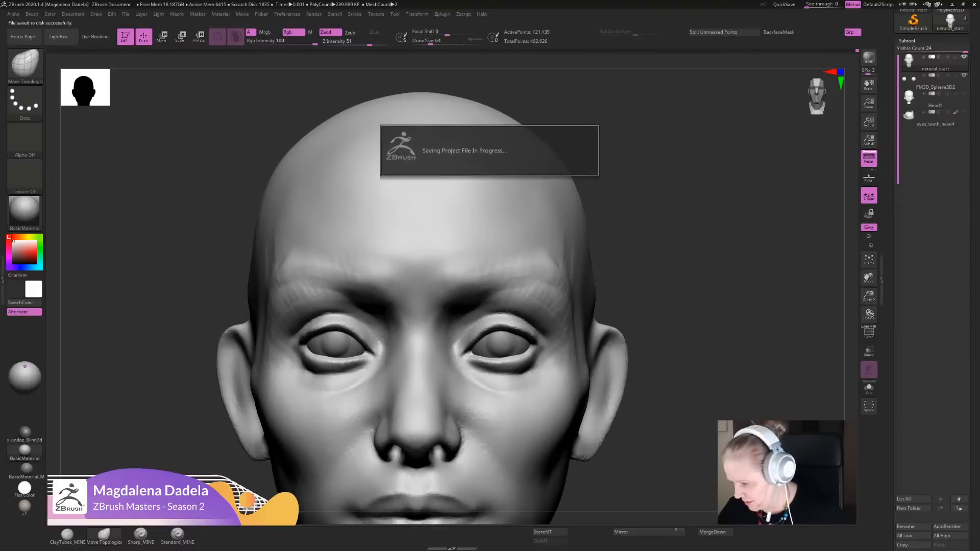
key("Return")
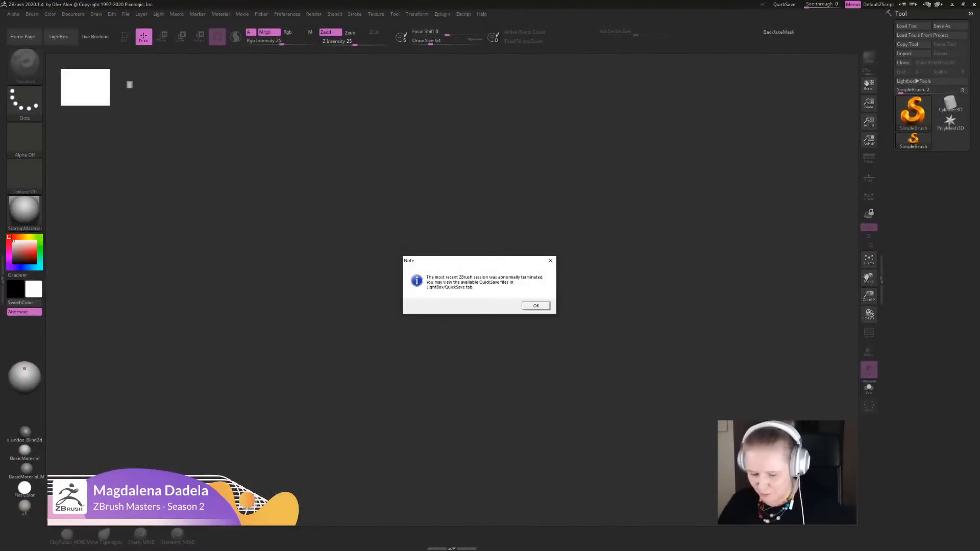
left_click(535, 306)
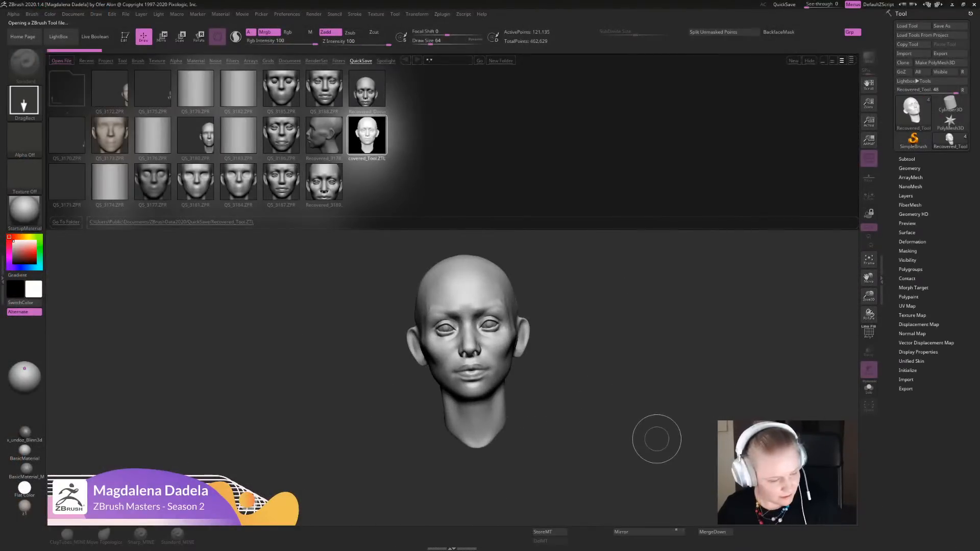
left_click_drag(657, 438, 645, 437)
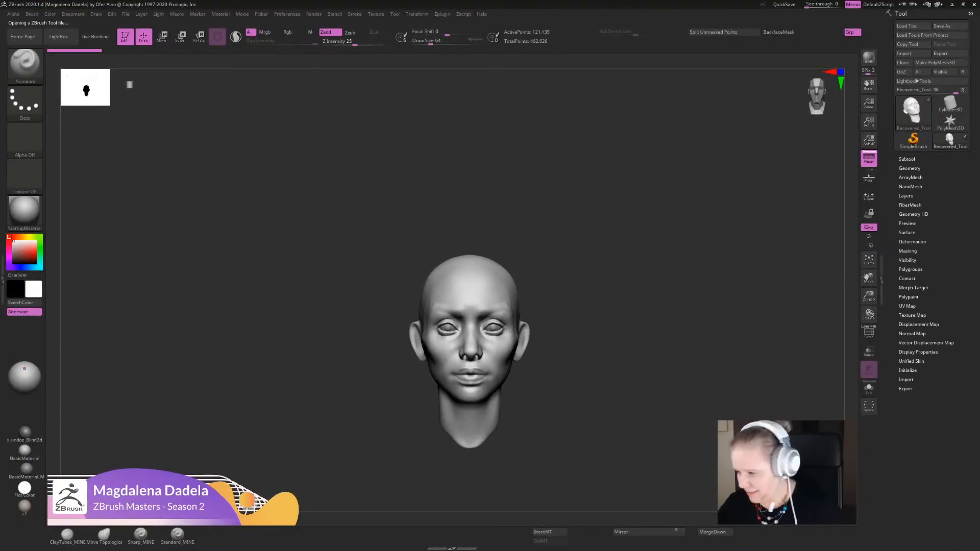
left_click(942, 25)
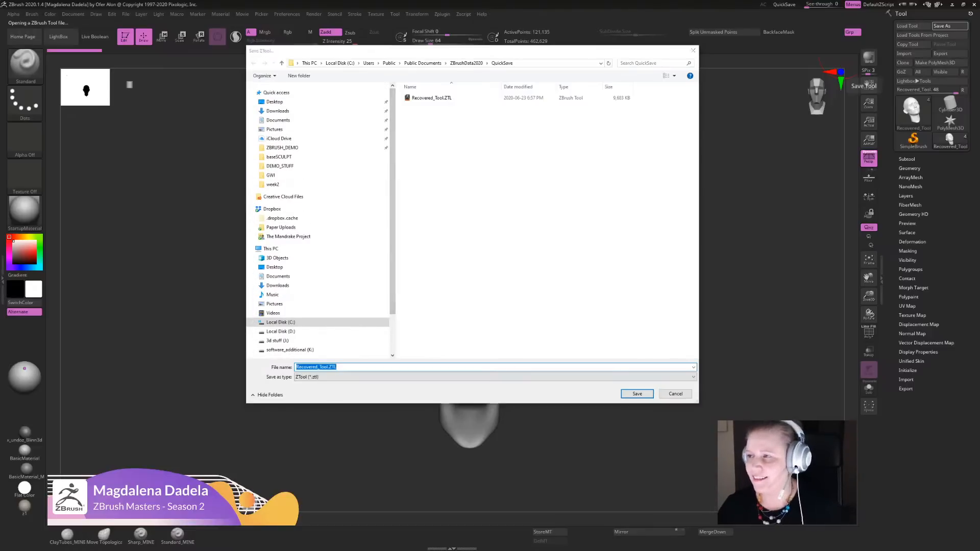
mouse_move(393, 217)
left_mouse_down()
mouse_move(392, 230)
mouse_move(392, 200)
left_mouse_up()
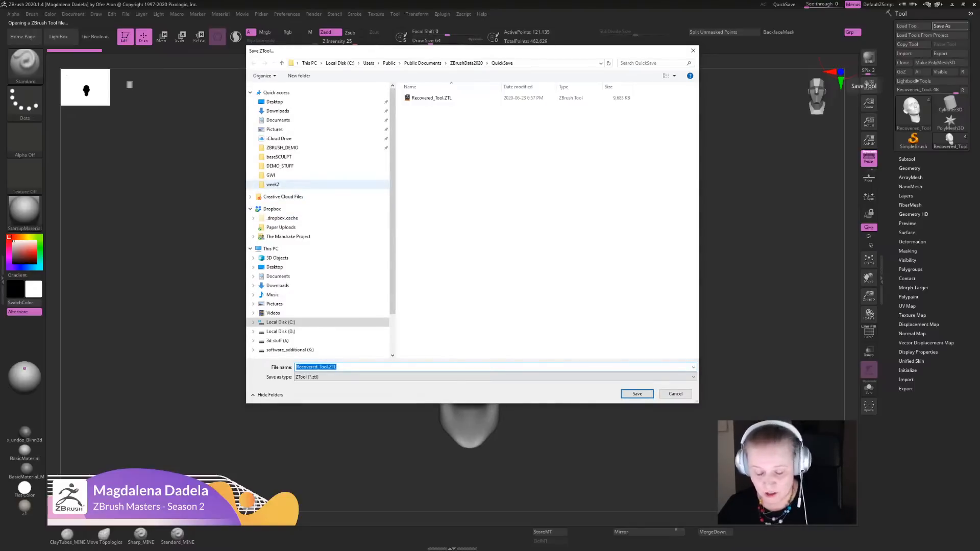
left_click_drag(480, 51, 481, 83)
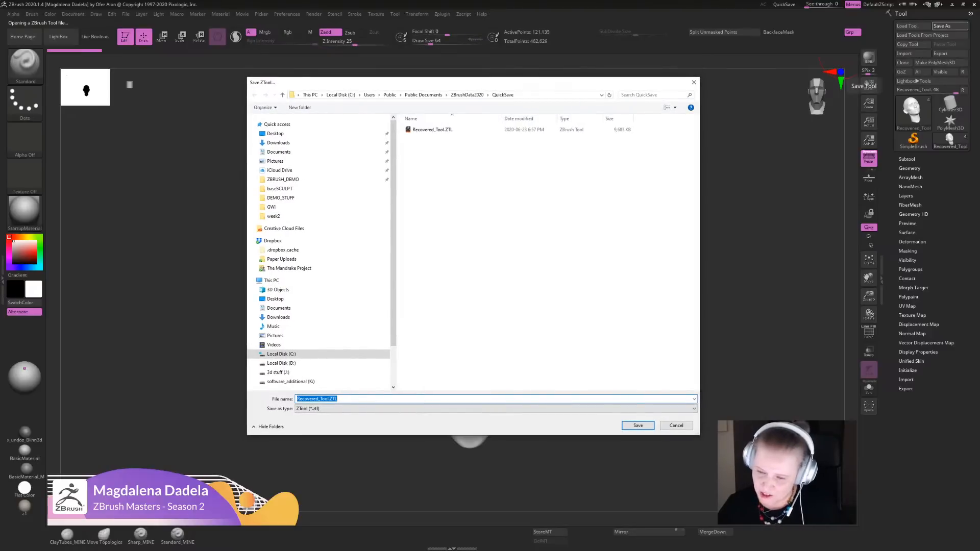
scroll(319, 250, "down", 1)
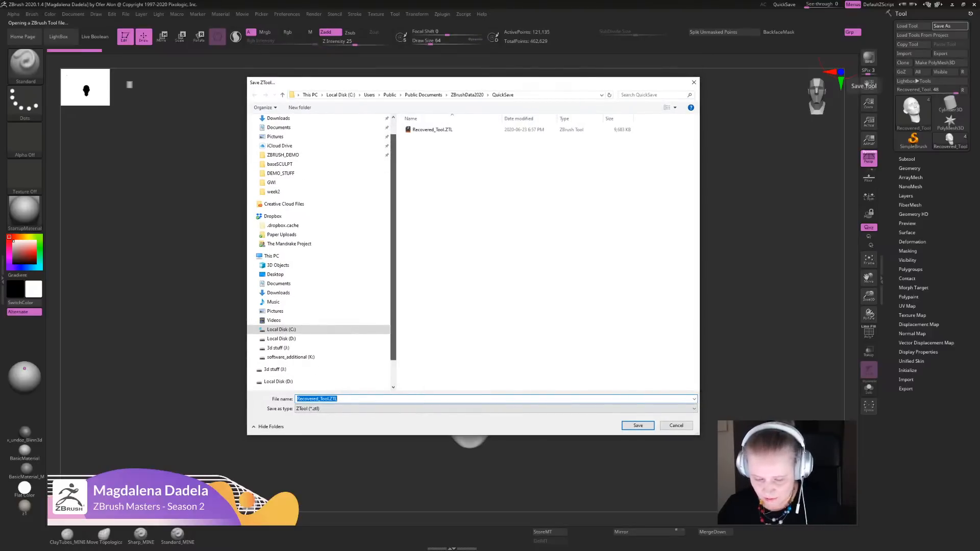
left_click(676, 425)
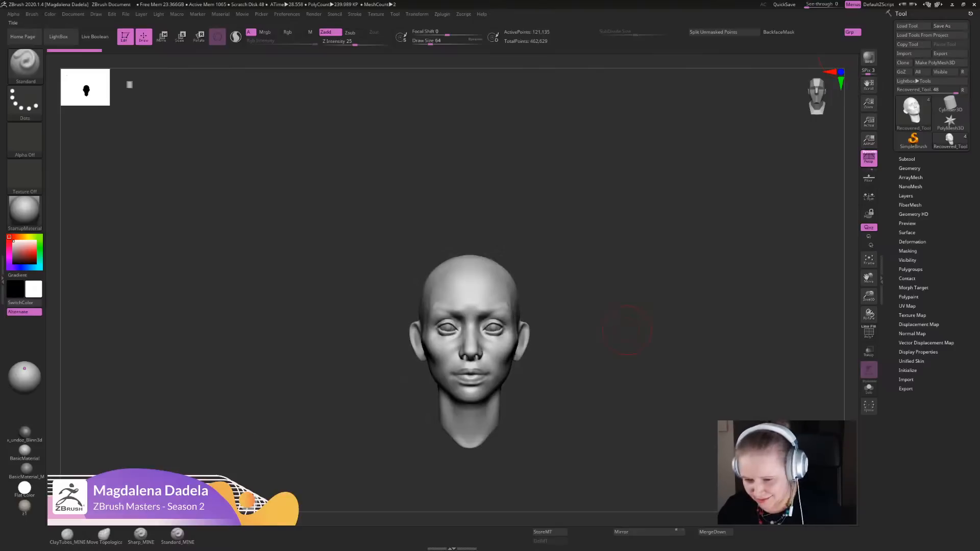
left_click(442, 14)
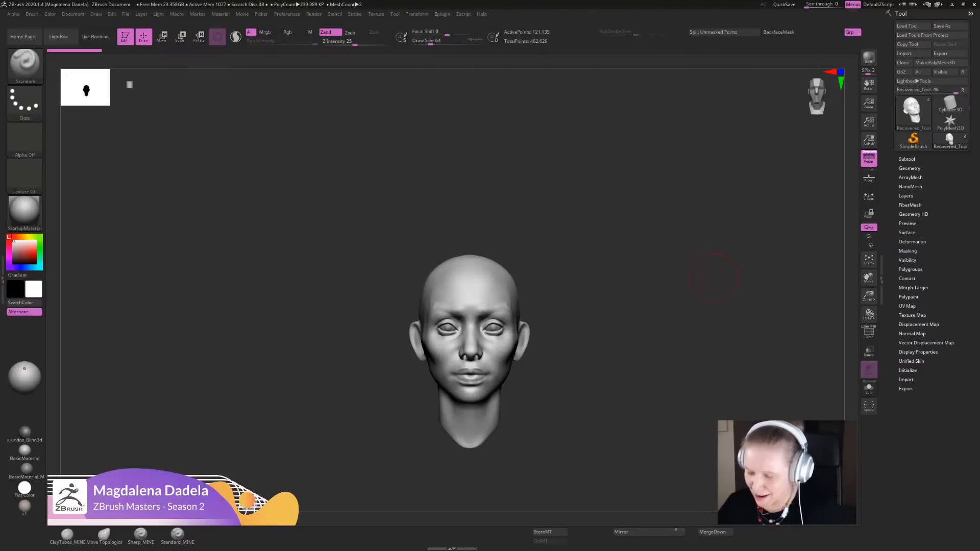
left_click_drag(588, 345, 580, 363, "alt")
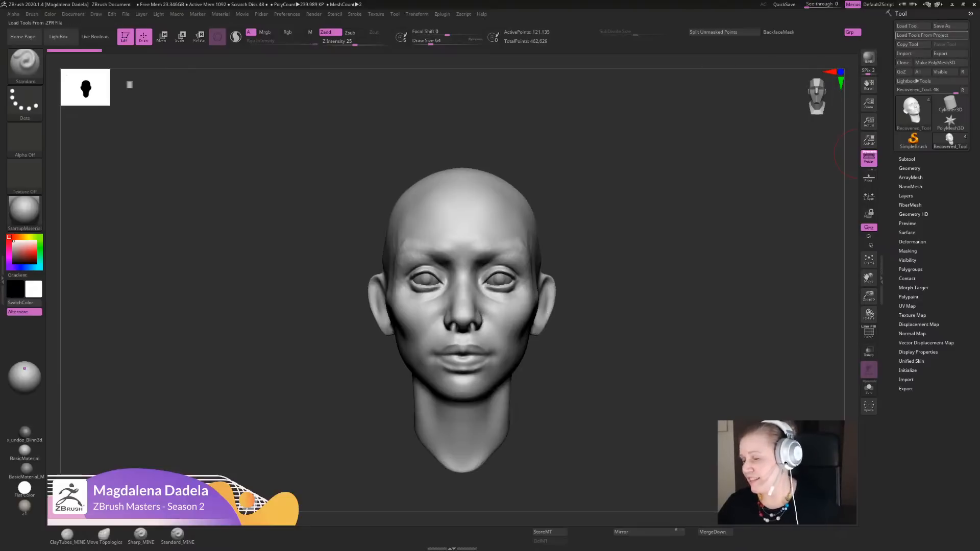
- Save the recovered head as a ZTool in the DEMO_STUFF folder inside ZBRUSH_DEMO
left_click(941, 26)
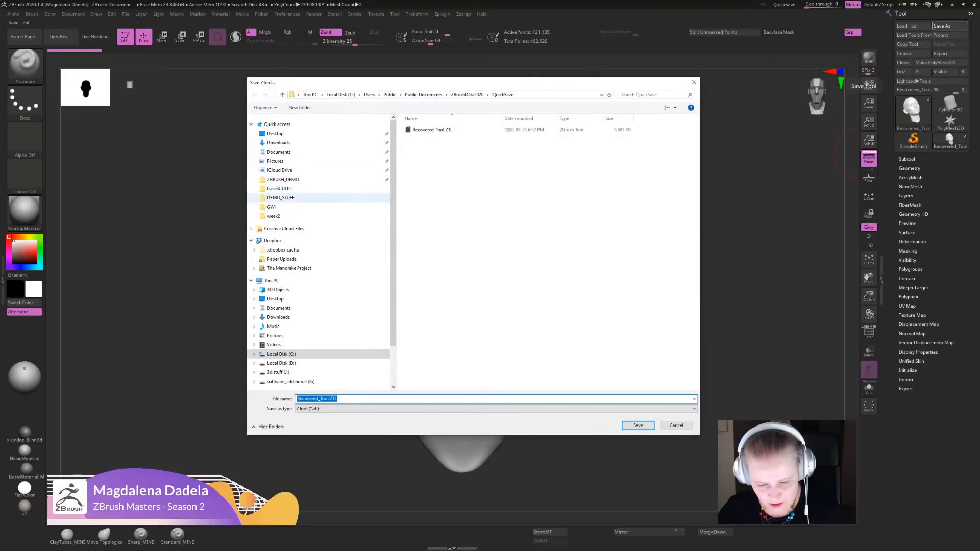
left_click(282, 179)
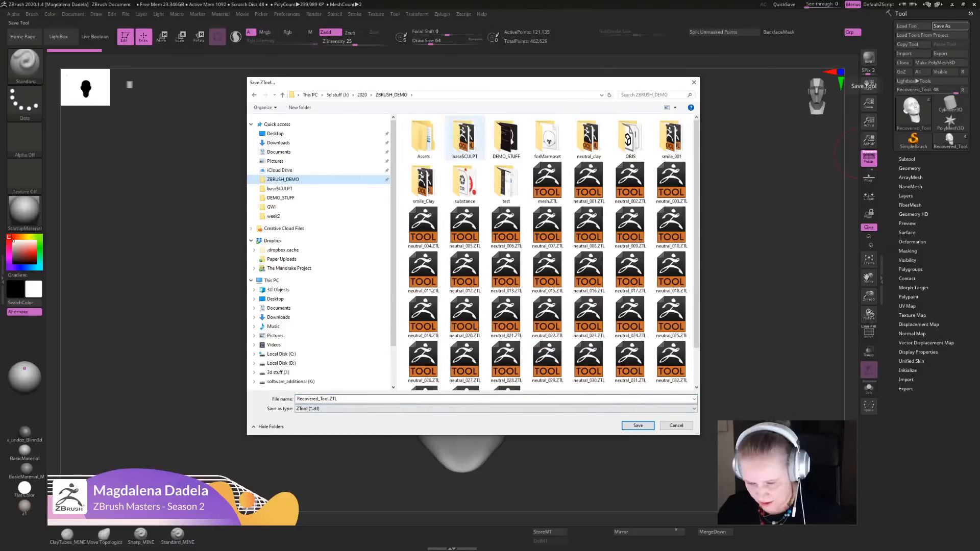
double_click(506, 137)
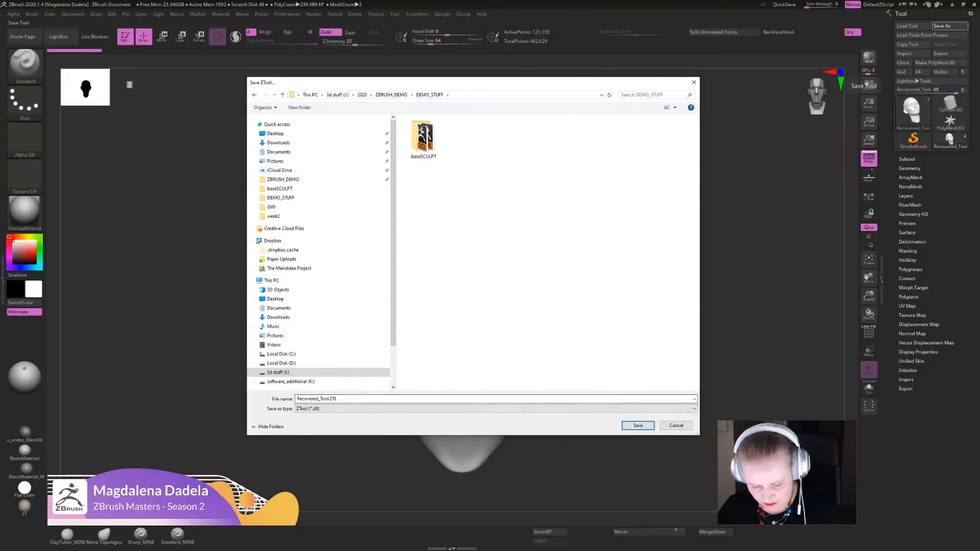
left_click(638, 425)
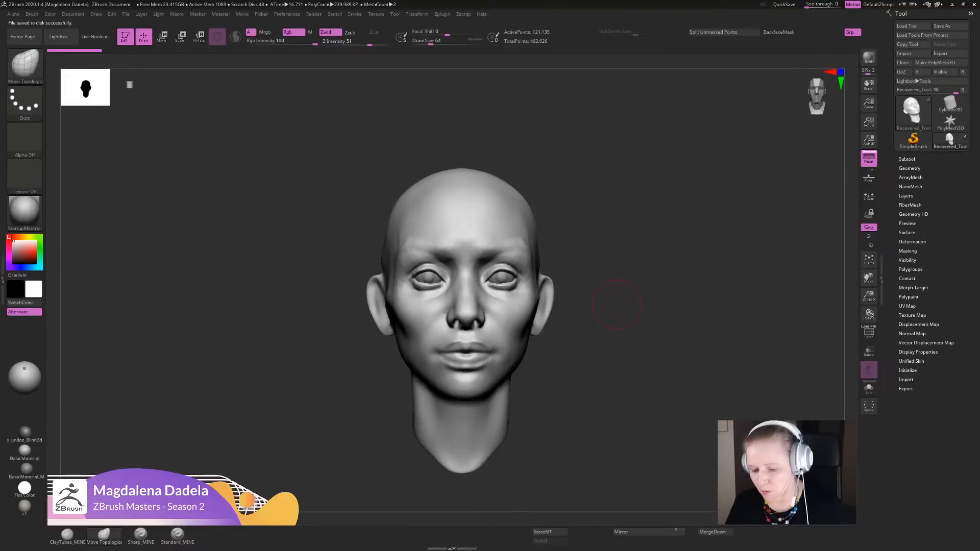
- Adjust the lower eyelids and inner eye corners of the head with Move Topological, smoothing the lids, and activate Sculptris Pro mode
left_click_drag(617, 305, 635, 414)
left_click_drag(547, 295, 548, 299)
mouse_move(639, 309)
left_mouse_down("alt")
mouse_move(626, 255)
mouse_move(616, 256)
mouse_move(613, 301)
left_mouse_up("alt")
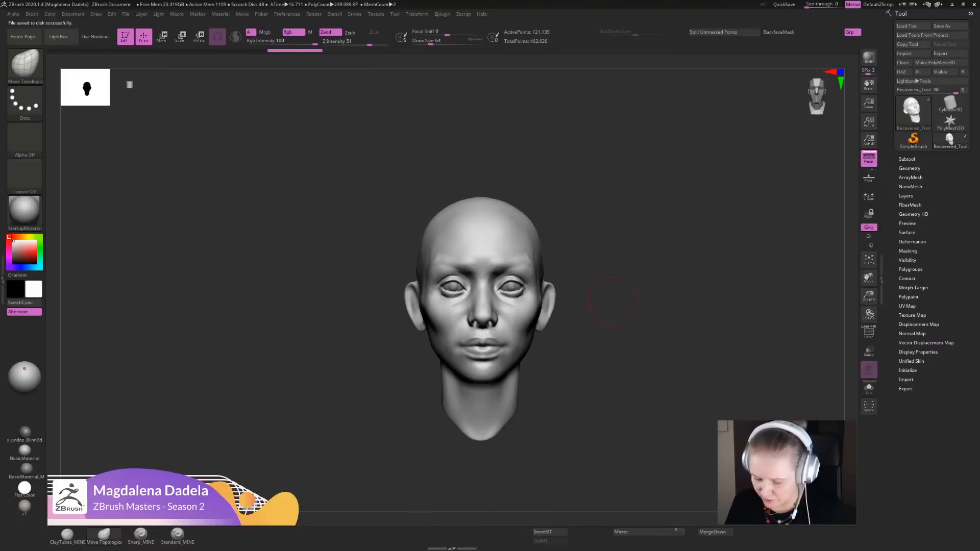
left_click(510, 282, "alt")
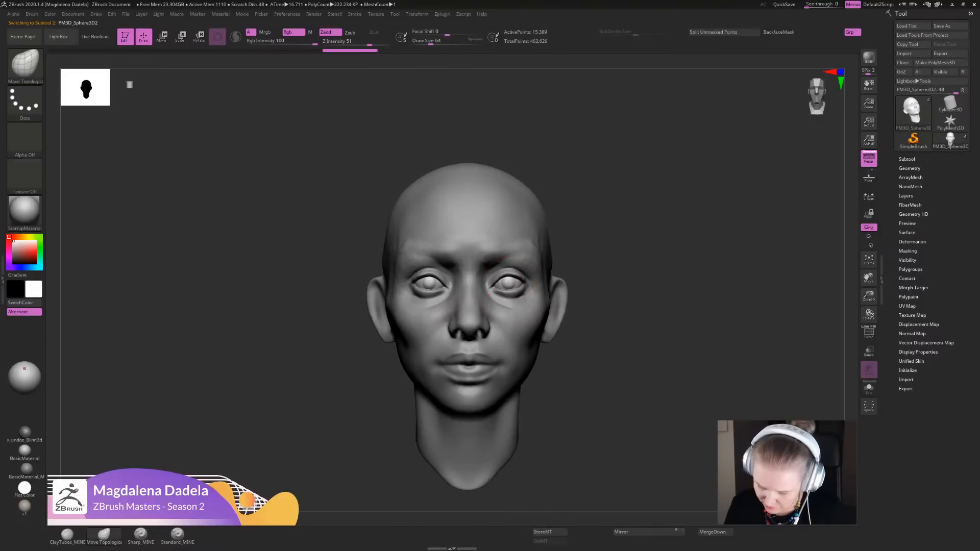
left_click(512, 300, "alt")
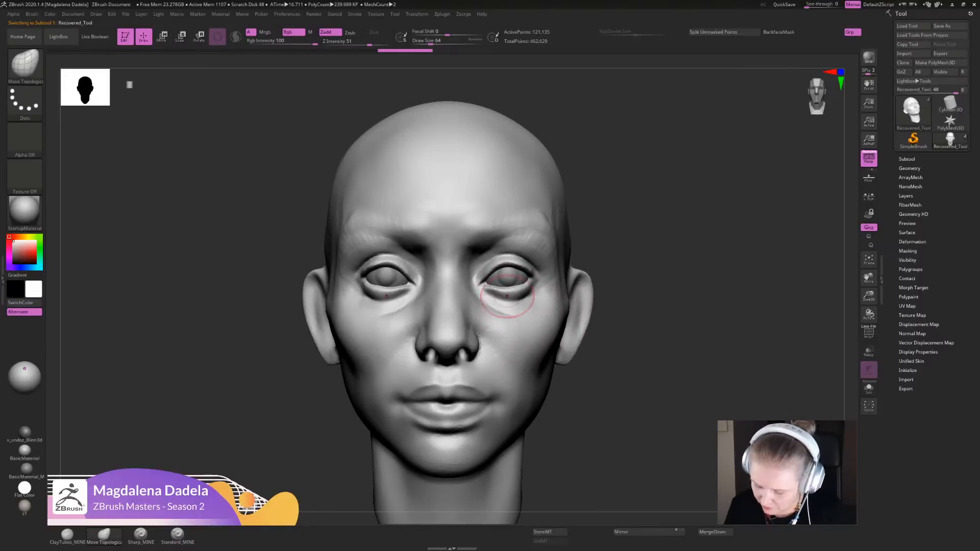
left_click_drag(503, 292, 503, 288)
right_click_drag(503, 287, 490, 298, "ctrl")
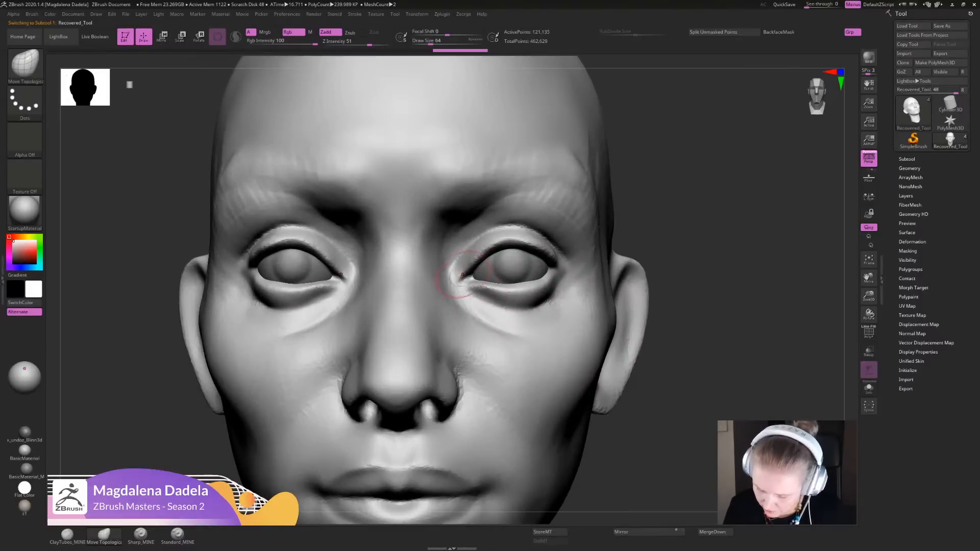
left_click_drag(463, 274, 532, 242)
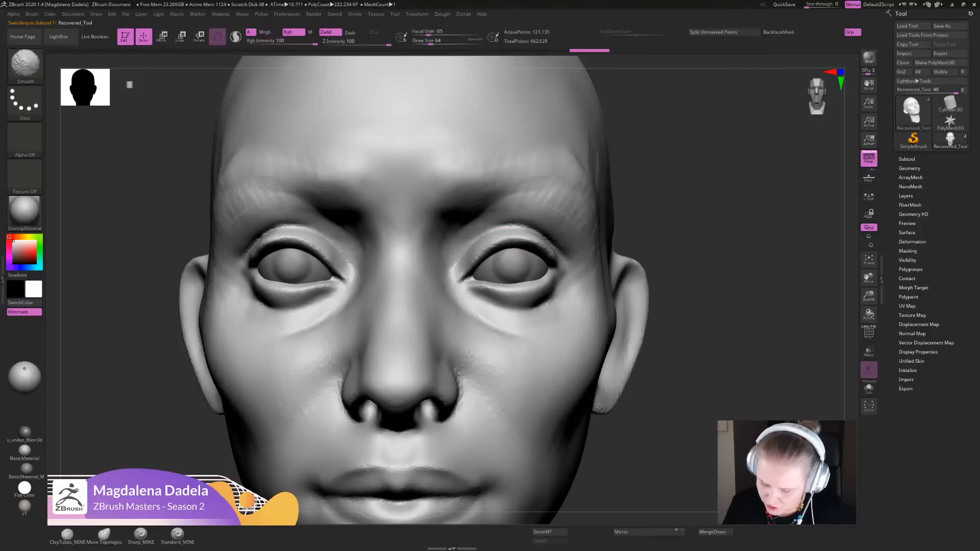
mouse_move(474, 264)
left_mouse_down("shift")
mouse_move(539, 246)
mouse_move(544, 253)
mouse_move(501, 248)
mouse_move(481, 258)
mouse_move(490, 252)
left_mouse_up("shift")
key("shift")
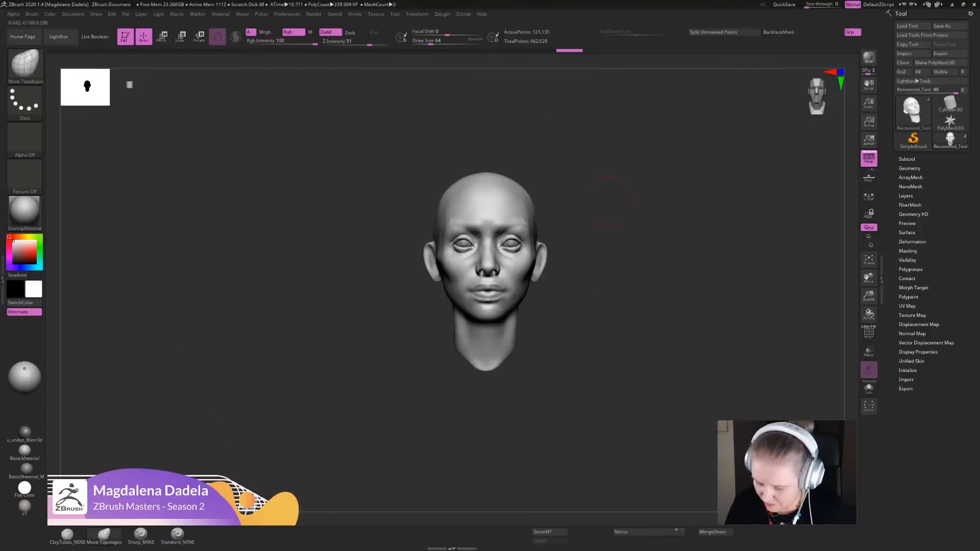
key("shift")
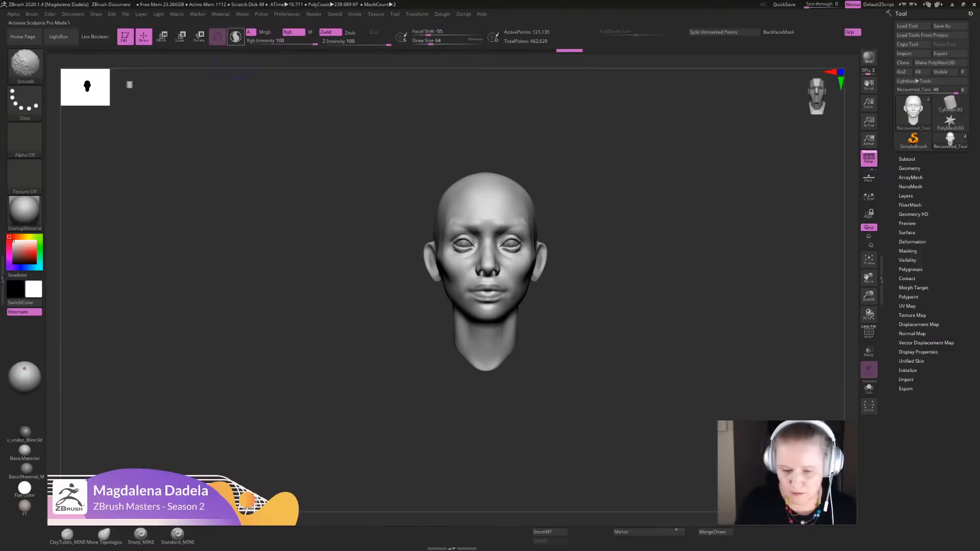
- Smooth the head's surface with Sculptris Pro mode active
left_click(236, 36)
right_click_drag(580, 197, 515, 245, "ctrl")
key("shift")
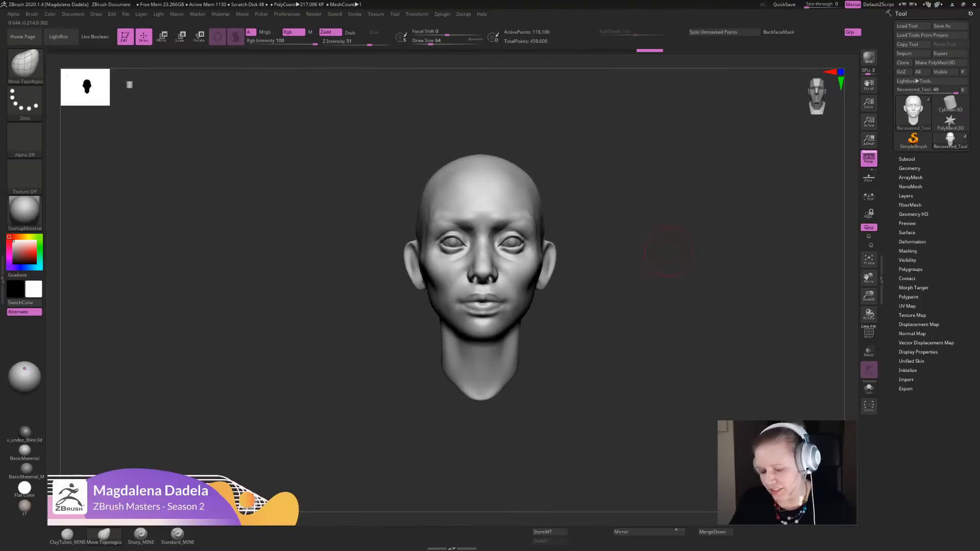
- Reshape the wings of the nose with Move Topological, working from the front and in profile
left_click(140, 535)
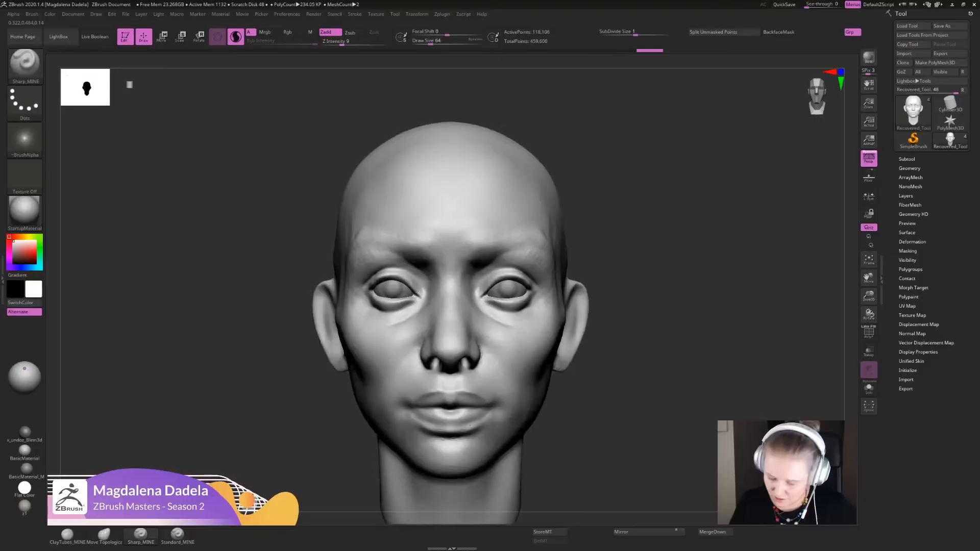
key("b")
key("m")
key("t")
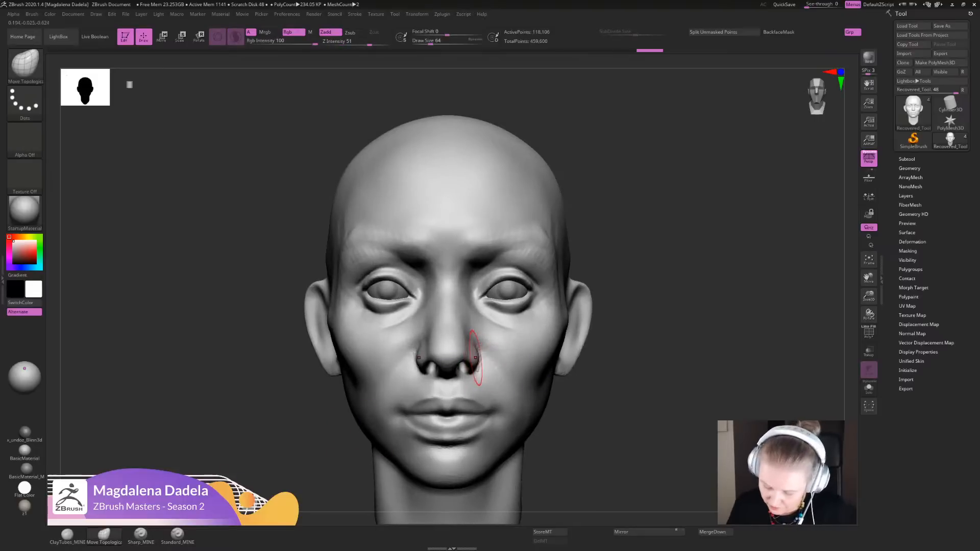
left_click_drag(475, 357, 467, 362)
mouse_move(469, 361)
right_mouse_down("ctrl")
mouse_move(467, 311)
mouse_move(378, 332)
right_mouse_up("ctrl")
right_click_drag(459, 317, 453, 361, "ctrl")
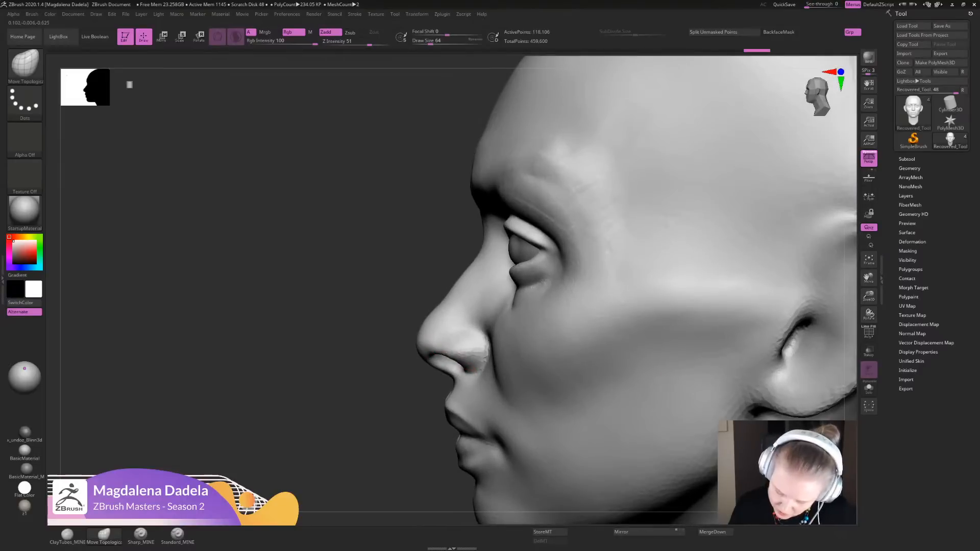
left_click_drag(451, 352, 444, 361)
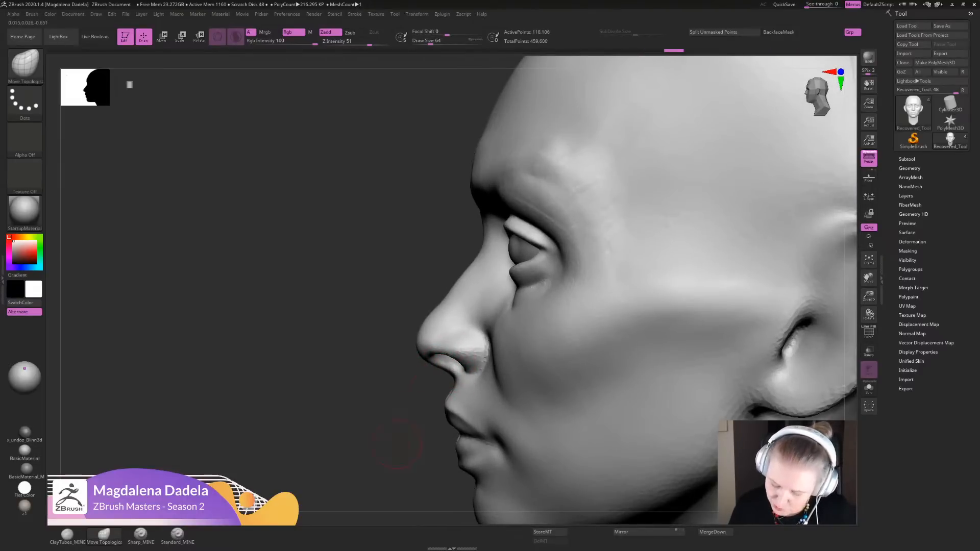
- Nudge the nostril edges and upper lip from the front with Move Topological and smooth the outer cheeks
right_click_drag(398, 445, 401, 375, "ctrl")
right_click_drag(401, 375, 513, 394)
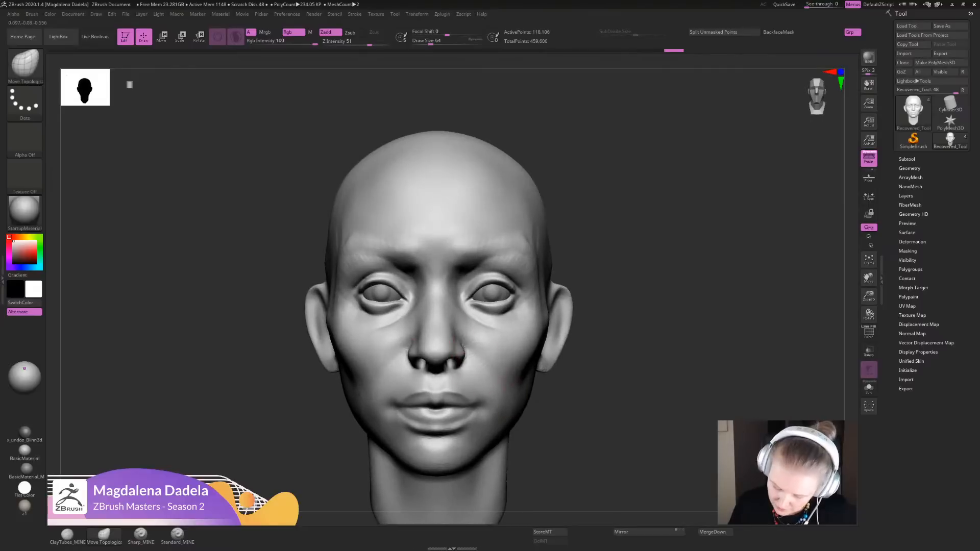
left_click_drag(460, 356, 463, 360)
left_click_drag(440, 398, 443, 393)
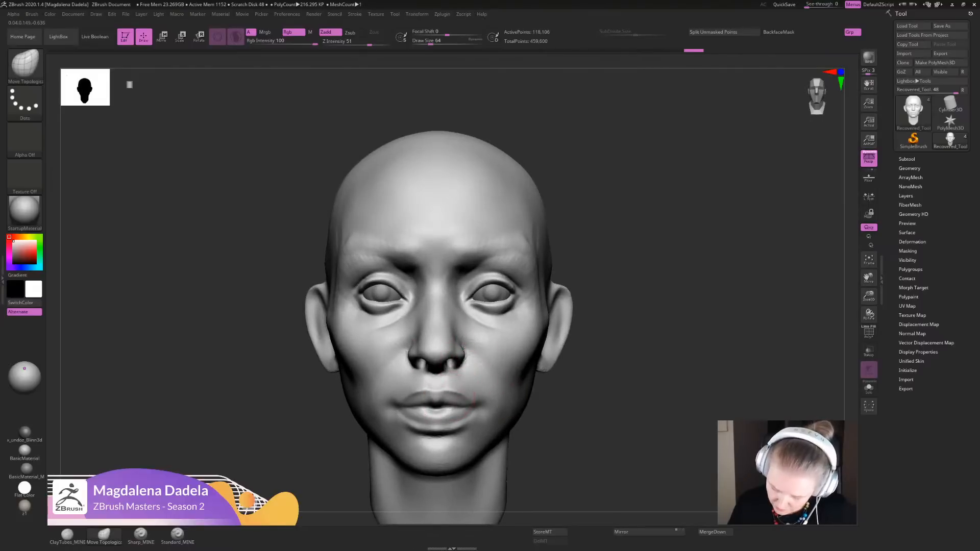
mouse_move(446, 393)
right_mouse_down("ctrl")
mouse_move(449, 340)
mouse_move(473, 378)
right_mouse_up("ctrl")
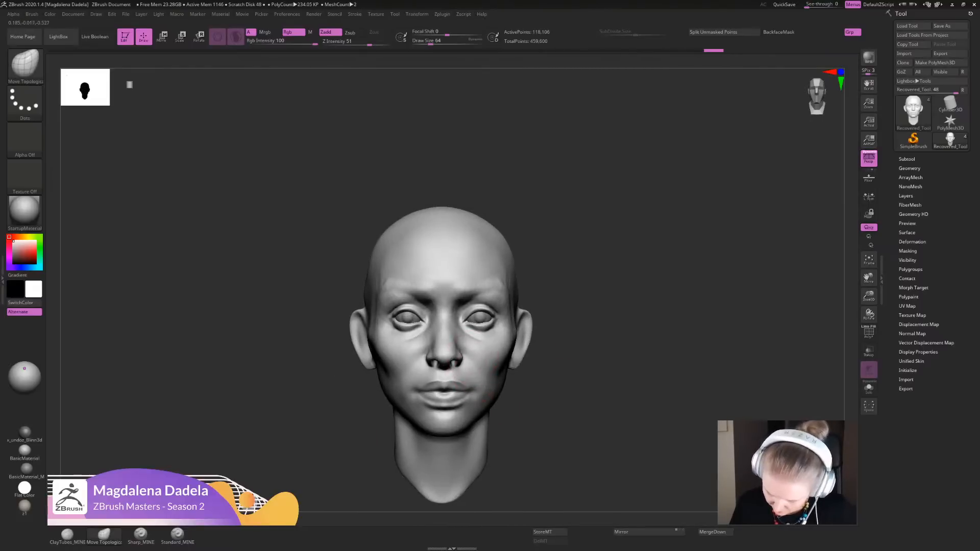
key("shift")
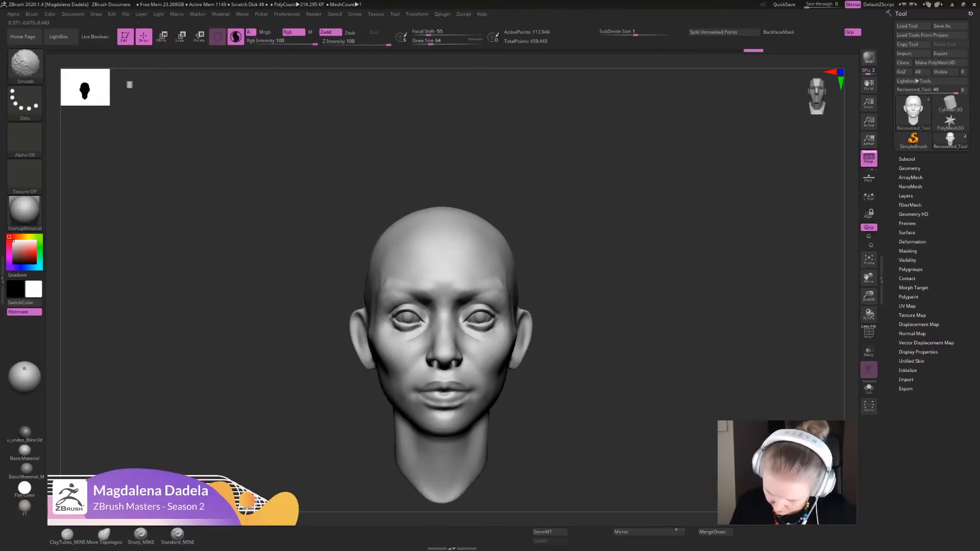
left_click_drag(493, 369, 498, 364)
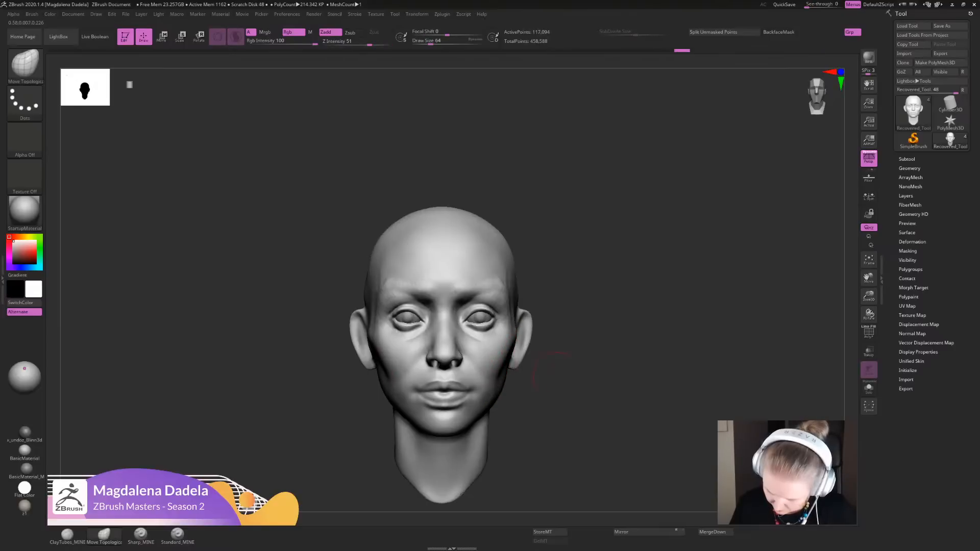
right_click_drag(561, 381, 566, 327, "ctrl")
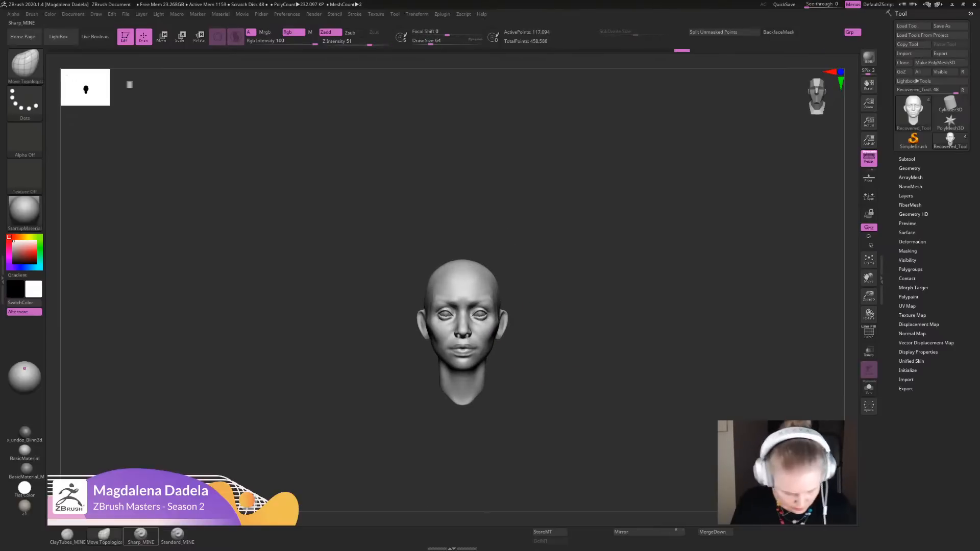
- Touch up the eye area, sides of the face and temples with the Sharp_MINE brush and smooth the surface
left_click(141, 536)
right_click_drag(648, 317, 653, 368, "ctrl")
mouse_move(653, 367)
right_mouse_down()
mouse_move(624, 364)
mouse_move(623, 412)
mouse_move(636, 415)
right_mouse_up()
mouse_move(433, 321)
left_mouse_down()
mouse_move(407, 302)
mouse_move(411, 291)
mouse_move(477, 326)
mouse_move(486, 320)
mouse_move(481, 300)
mouse_move(470, 307)
left_mouse_up()
mouse_move(620, 347)
right_mouse_down()
mouse_move(631, 343)
mouse_move(628, 281)
right_mouse_up()
mouse_move(629, 280)
right_mouse_down("shift")
mouse_move(635, 275)
mouse_move(631, 331)
right_mouse_up("shift")
left_click_drag(512, 323, 502, 306, "shift")
right_click_drag(612, 384, 596, 334, "alt")
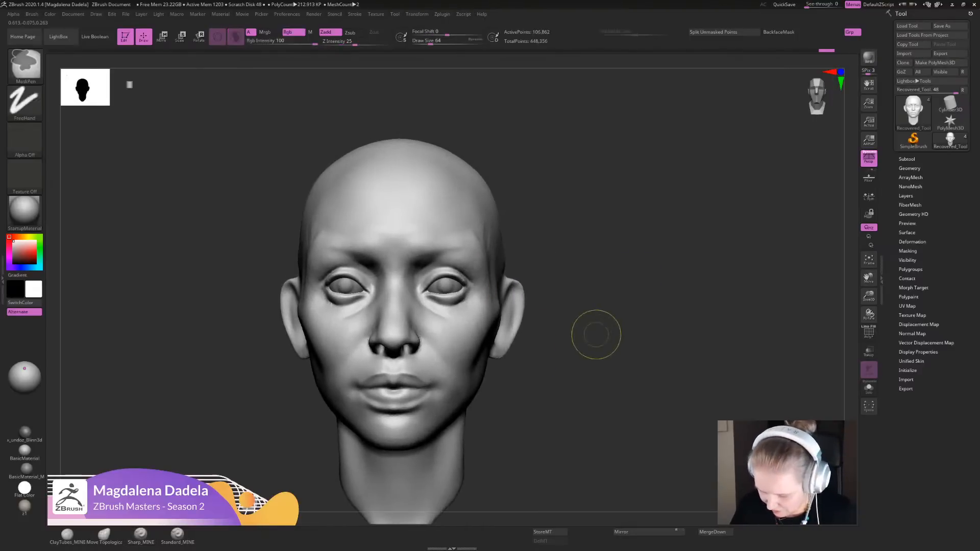
left_click_drag(486, 250, 492, 279, "shift")
right_click_drag(607, 337, 596, 252, "ctrl")
- Try pulling the ears closer to the head with Move Topological, comparing the versions through undo and redo
left_click(104, 535)
right_click_drag(554, 328, 592, 372, "alt")
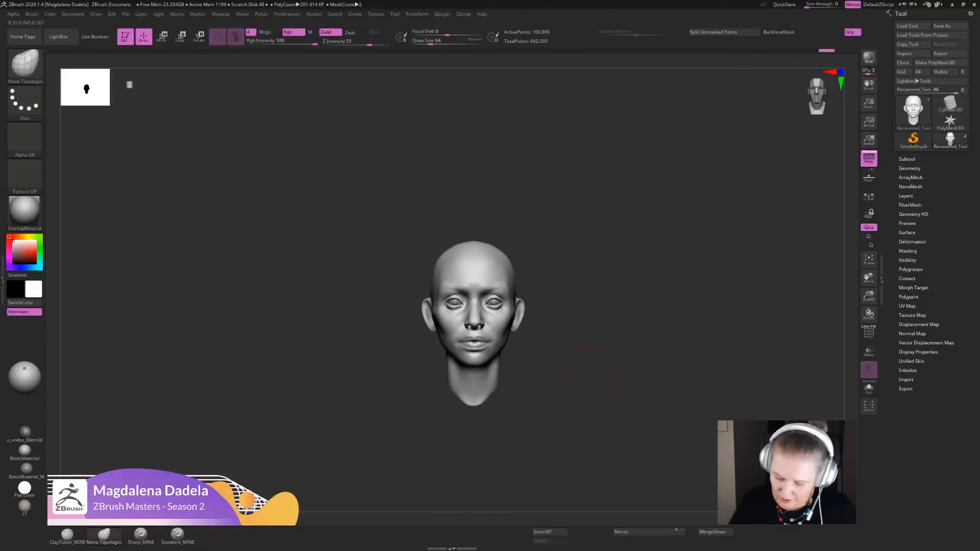
right_click_drag(519, 316, 474, 315, "alt")
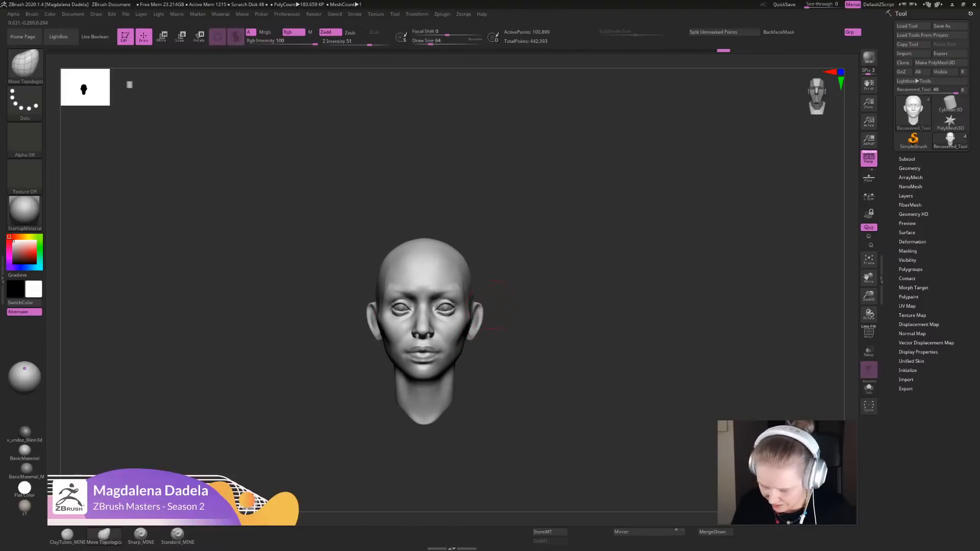
right_click_drag(500, 305, 474, 339, "ctrl")
mouse_move(515, 373)
right_mouse_down("ctrl")
mouse_move(481, 341)
mouse_move(493, 319)
right_mouse_up("ctrl")
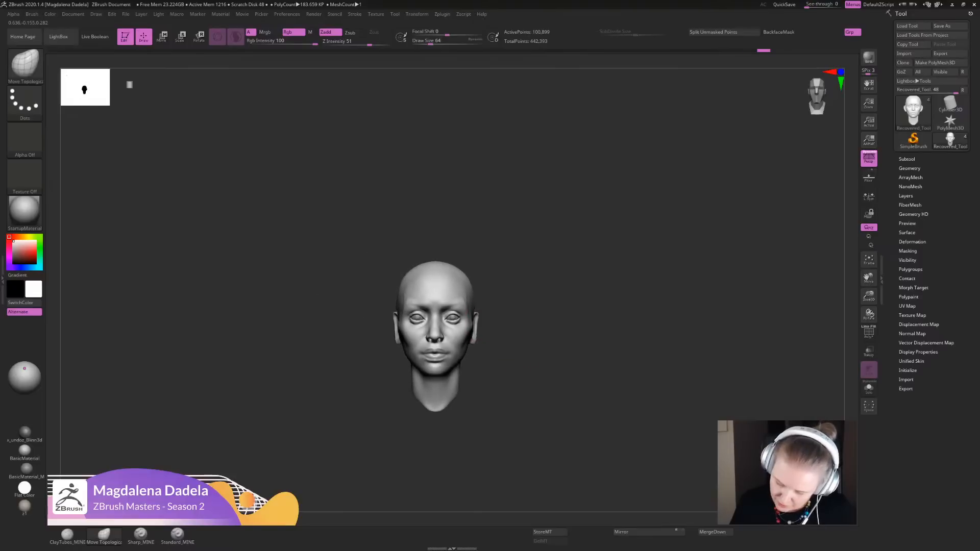
key("ctrl+shift+z")
mouse_move(482, 325)
right_mouse_down("ctrl")
mouse_move(490, 343)
mouse_move(518, 334)
mouse_move(490, 331)
right_mouse_up("ctrl")
key("ctrl+z")
key("ctrl+shift+z")
right_click_drag(553, 335, 557, 349, "ctrl")
left_click_drag(491, 312, 494, 311)
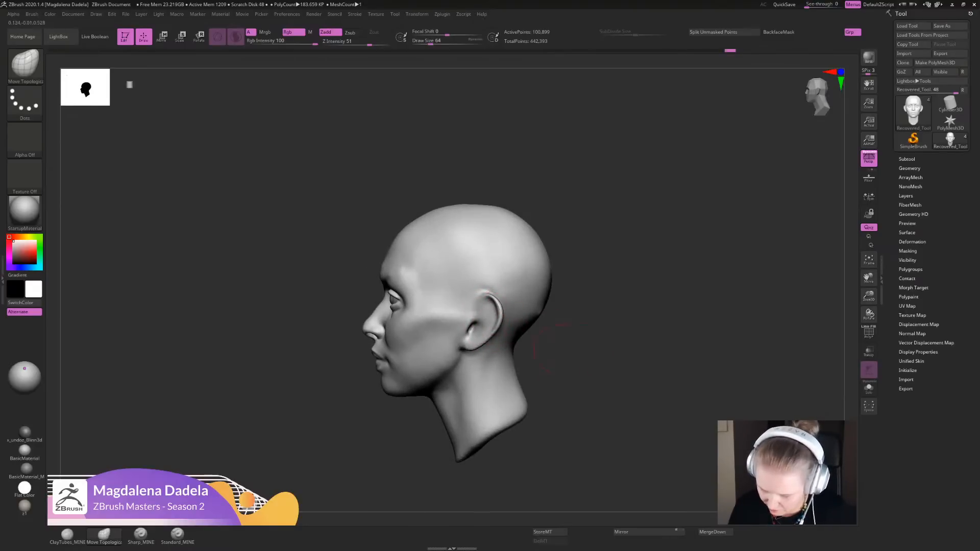
- Adjust the contours of the cheeks and sides of the face with Move Topological
right_click_drag(557, 349, 520, 313, "ctrl")
right_click_drag(521, 314, 531, 352)
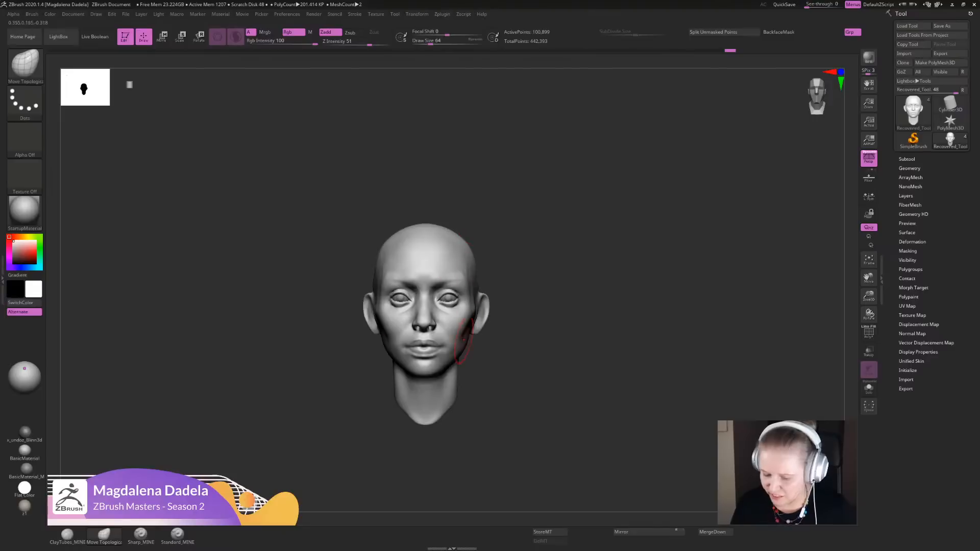
mouse_move(491, 325)
right_mouse_down("alt")
mouse_move(521, 344)
mouse_move(524, 395)
right_mouse_up("alt")
mouse_move(419, 305)
right_mouse_down("alt")
mouse_move(478, 306)
mouse_move(479, 319)
right_mouse_up("alt")
mouse_move(477, 312)
left_mouse_down()
mouse_move(438, 339)
mouse_move(467, 332)
left_mouse_up()
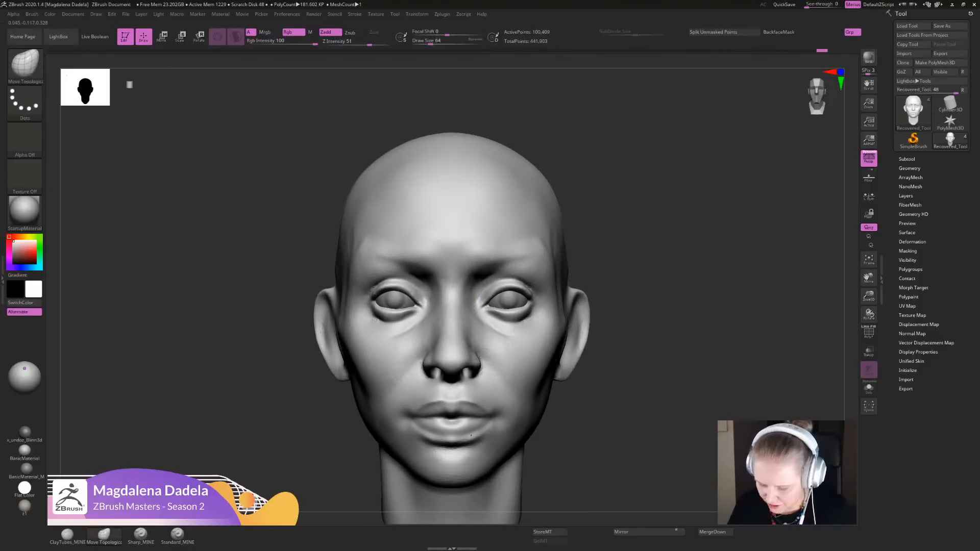
mouse_move(625, 372)
right_mouse_down("ctrl")
mouse_move(628, 292)
mouse_move(608, 296)
right_mouse_up("ctrl")
right_click_drag(608, 296, 591, 343, "ctrl")
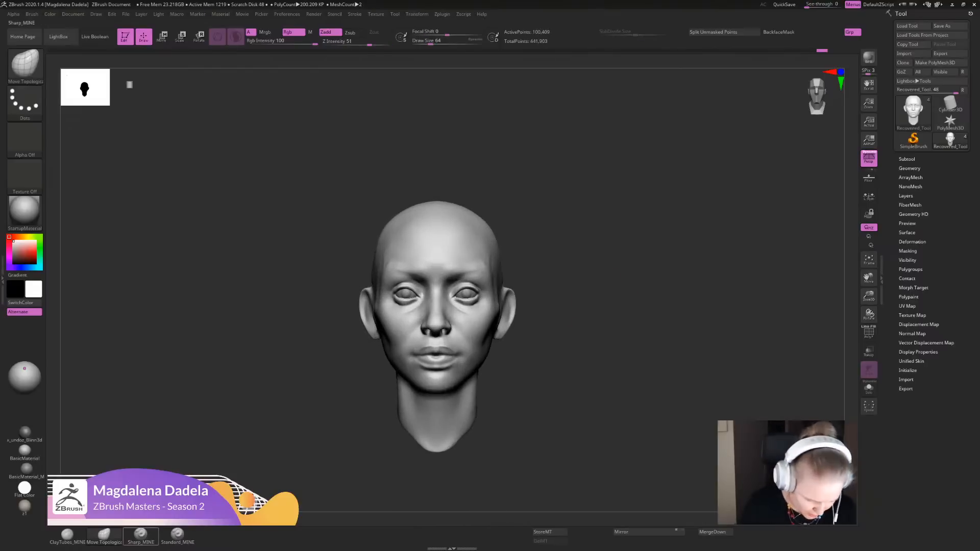
- Define the ear's front edge and opening from the side with the Sharp_MINE brush
left_click(141, 535)
right_click_drag(842, 265, 825, 304, "alt")
right_click_drag(825, 303, 842, 352, "ctrl")
right_click_drag(842, 352, 654, 324)
mouse_move(554, 305)
left_mouse_down()
mouse_move(546, 324)
mouse_move(563, 304)
mouse_move(554, 305)
mouse_move(580, 329)
mouse_move(574, 340)
left_mouse_up()
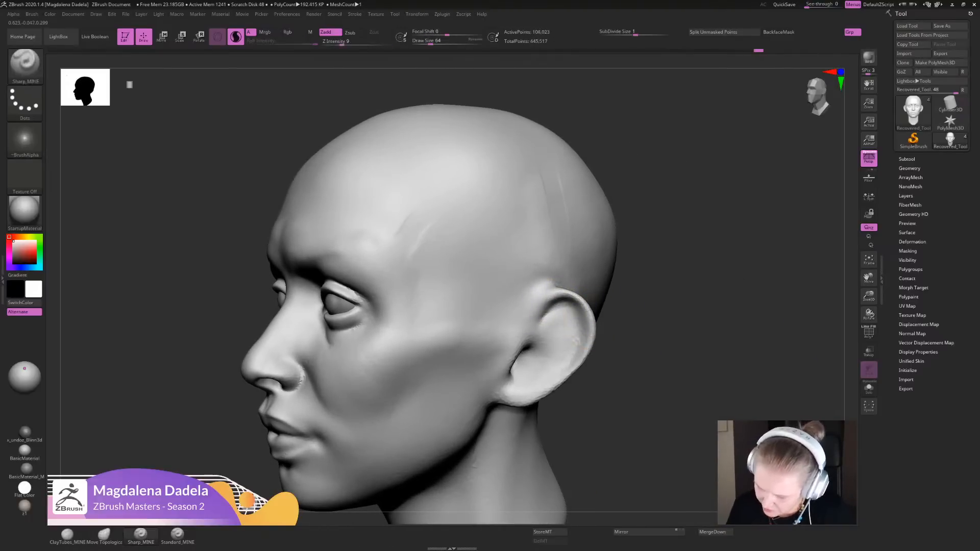
mouse_move(574, 341)
right_mouse_down("alt")
mouse_move(507, 334)
mouse_move(502, 286)
right_mouse_up("alt")
right_click_drag(503, 286, 475, 301)
right_click_drag(475, 301, 509, 385, "ctrl")
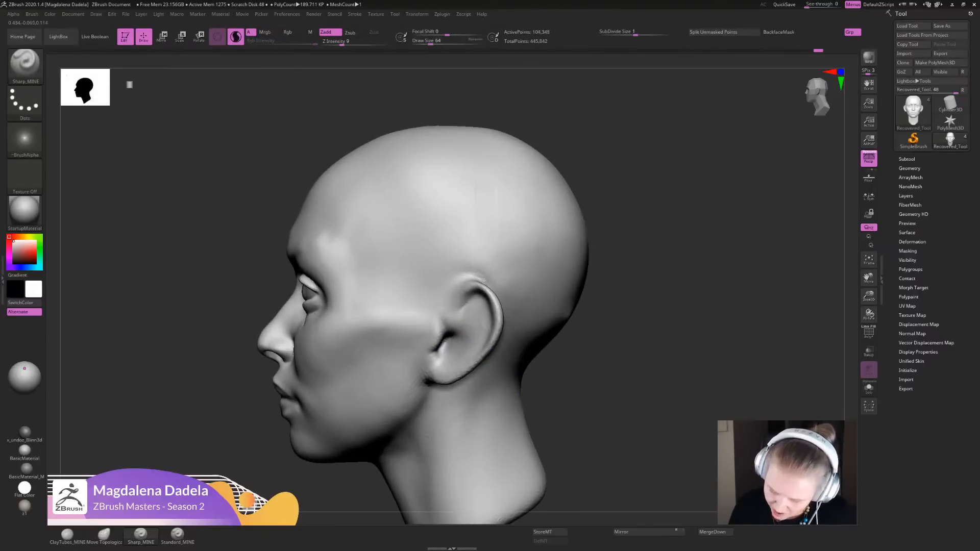
mouse_move(440, 328)
left_mouse_down()
mouse_move(435, 352)
mouse_move(446, 327)
left_mouse_up()
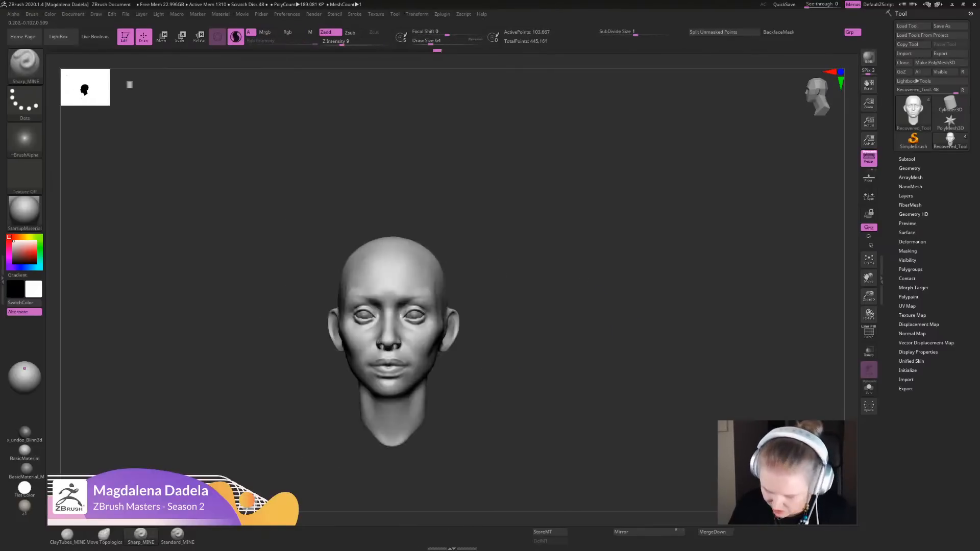
- Carve the ear's inner hollow and the fold behind its rim in three-quarter view with Sharp_MINE
mouse_move(638, 255)
right_mouse_down()
mouse_move(577, 258)
mouse_move(627, 266)
mouse_move(610, 266)
right_mouse_up()
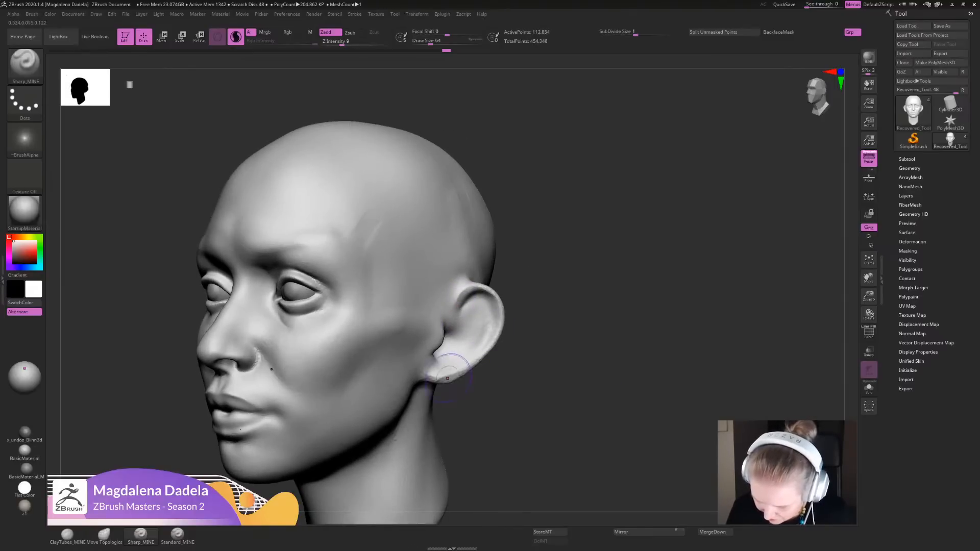
left_click_drag(476, 312, 493, 312)
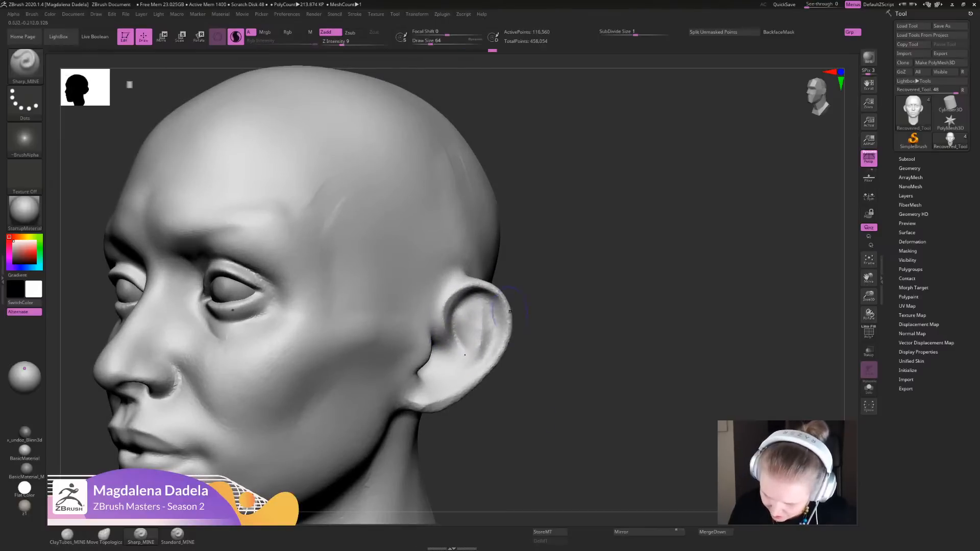
left_click_drag(463, 353, 468, 306, "alt")
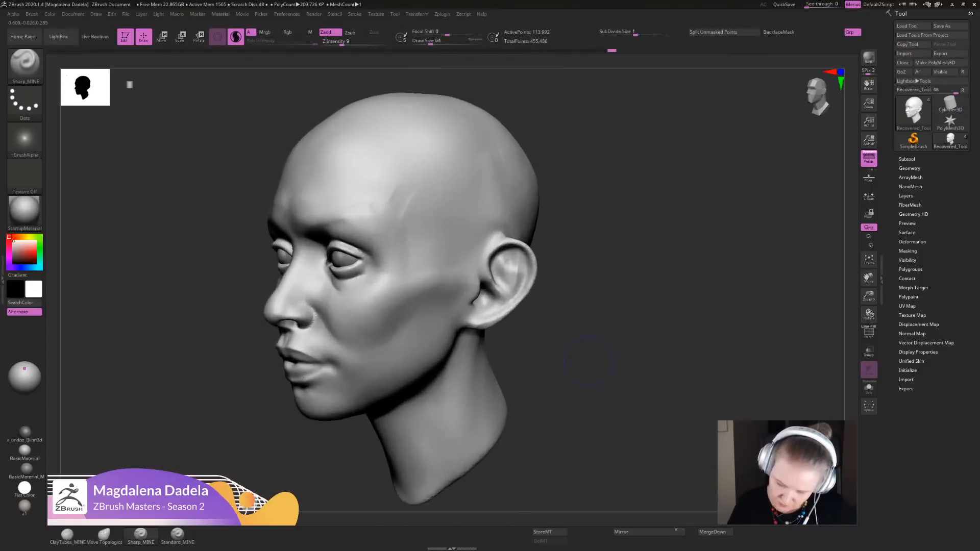
- Thicken the ear's outer rim with the Inflat brush and smooth the rim and inner ear
key("b")
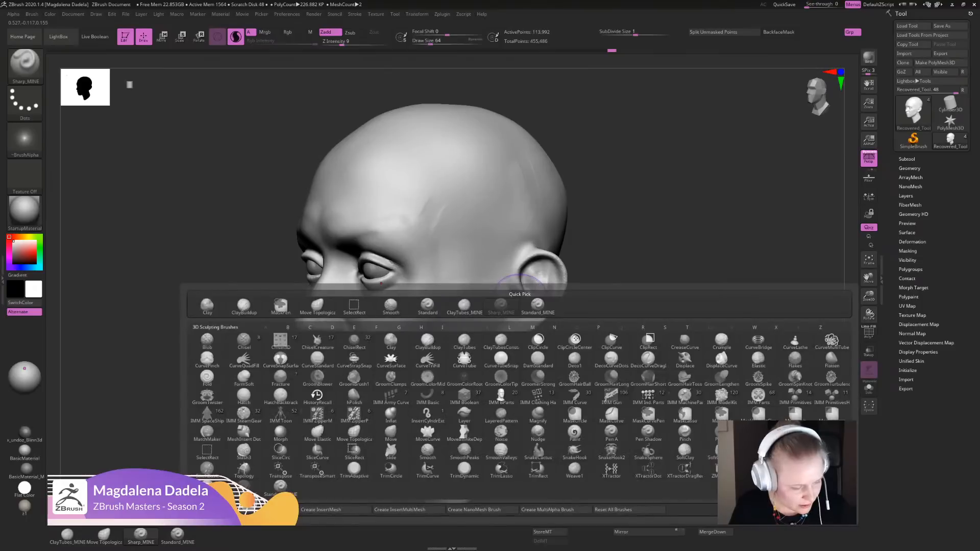
key("i")
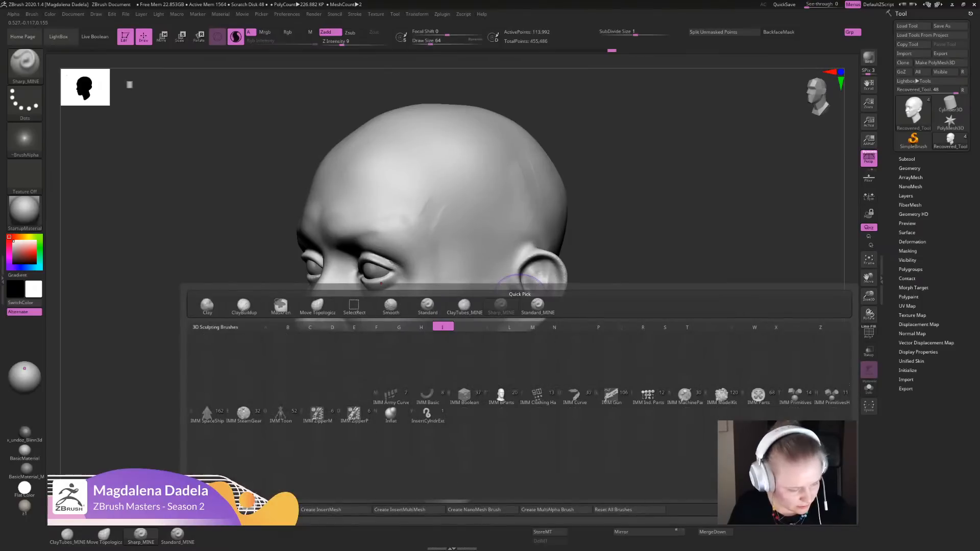
key("n")
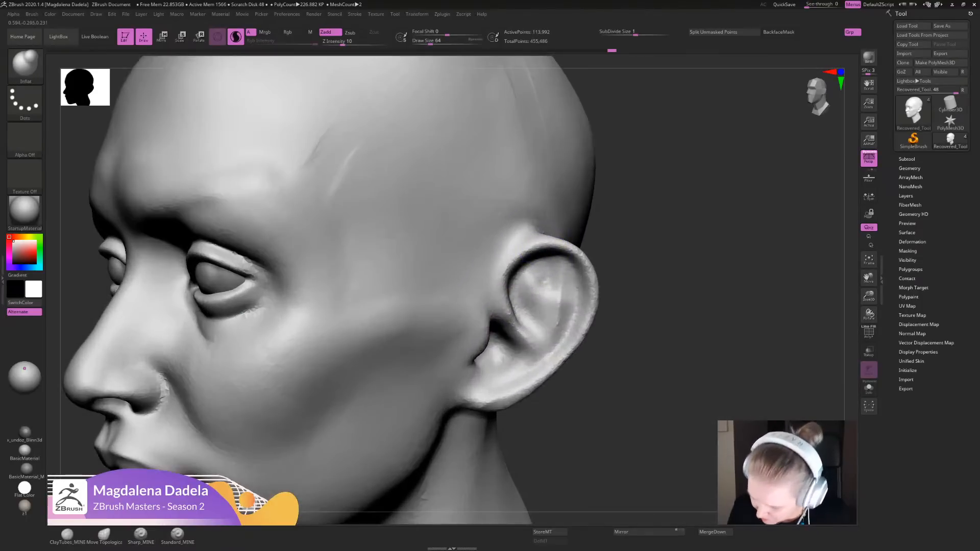
mouse_move(533, 251)
left_mouse_down()
mouse_move(502, 283)
mouse_move(559, 242)
mouse_move(593, 283)
left_mouse_up()
left_click_drag(566, 324, 556, 383)
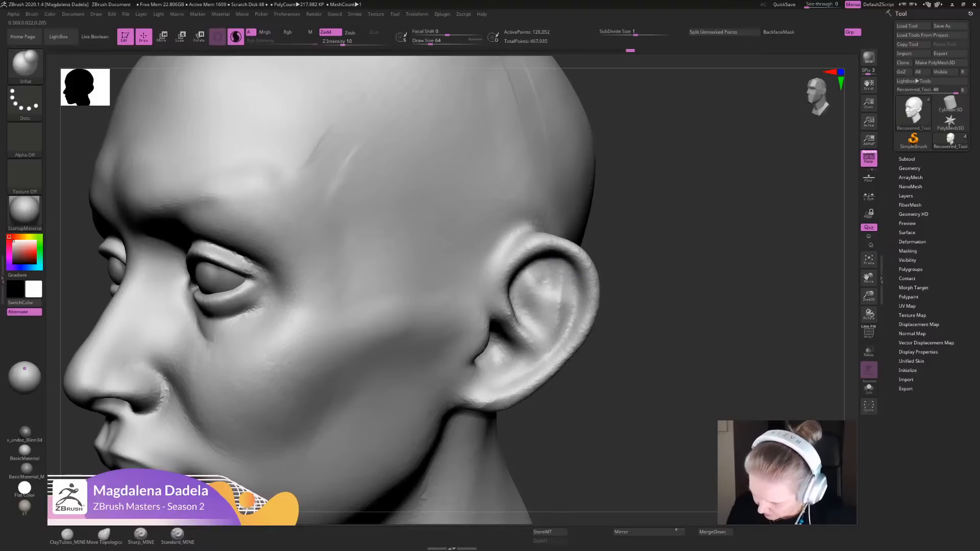
key("shift")
left_click_drag(544, 280, 562, 310, "shift")
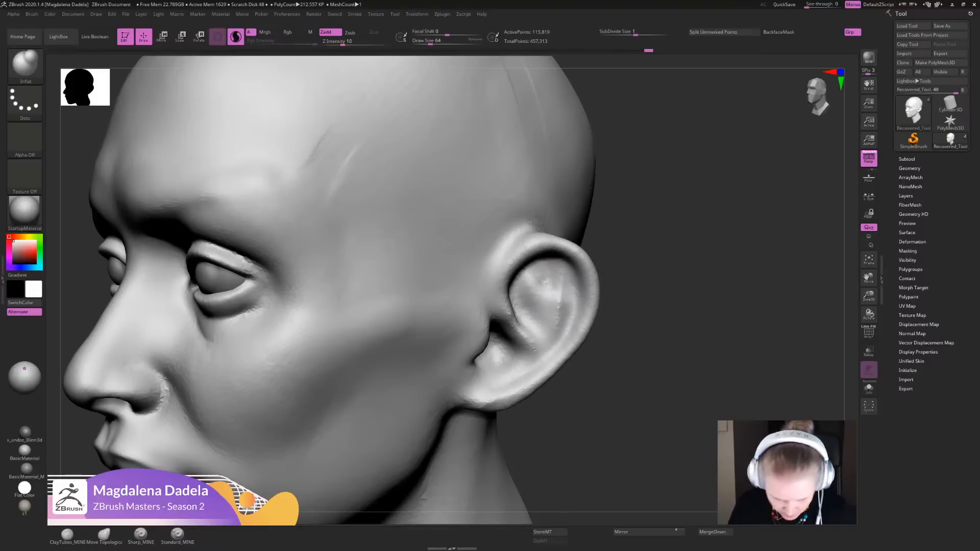
- Shape the groove and ridge inside the ear rim with the Standard_MINE brush and smooth the lower rim
left_click(177, 535)
mouse_move(539, 252)
left_mouse_down()
mouse_move(570, 265)
mouse_move(574, 322)
mouse_move(582, 312)
left_mouse_up()
mouse_move(567, 278)
left_mouse_down("alt")
mouse_move(562, 337)
mouse_move(568, 304)
mouse_move(586, 291)
mouse_move(561, 349)
left_mouse_up("alt")
left_click_drag(586, 303, 553, 358, "alt")
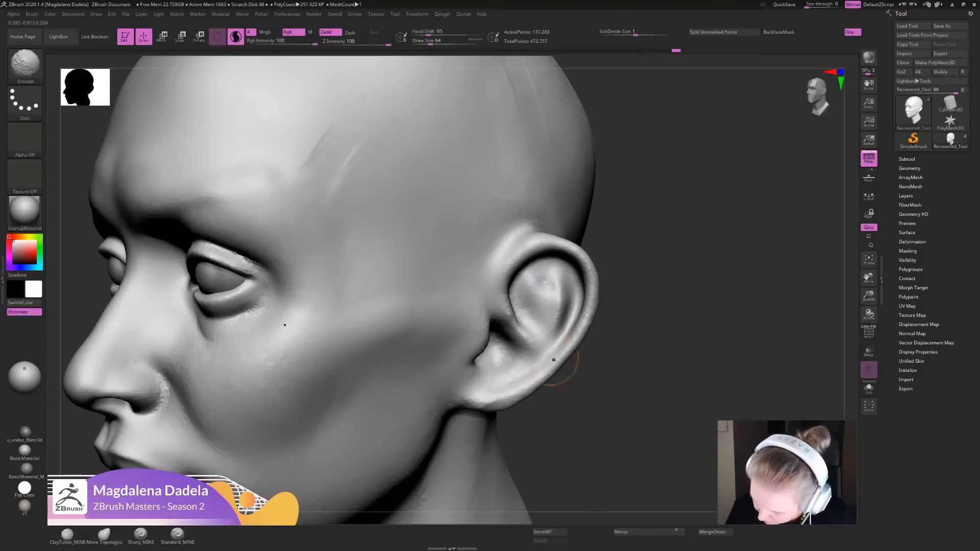
mouse_move(660, 352)
left_mouse_down("alt")
mouse_move(659, 225)
mouse_move(734, 230)
mouse_move(714, 362)
mouse_move(696, 339)
left_mouse_up("alt")
- Reshape the upper part of the ears from the front with Move Topological
left_click(67, 535)
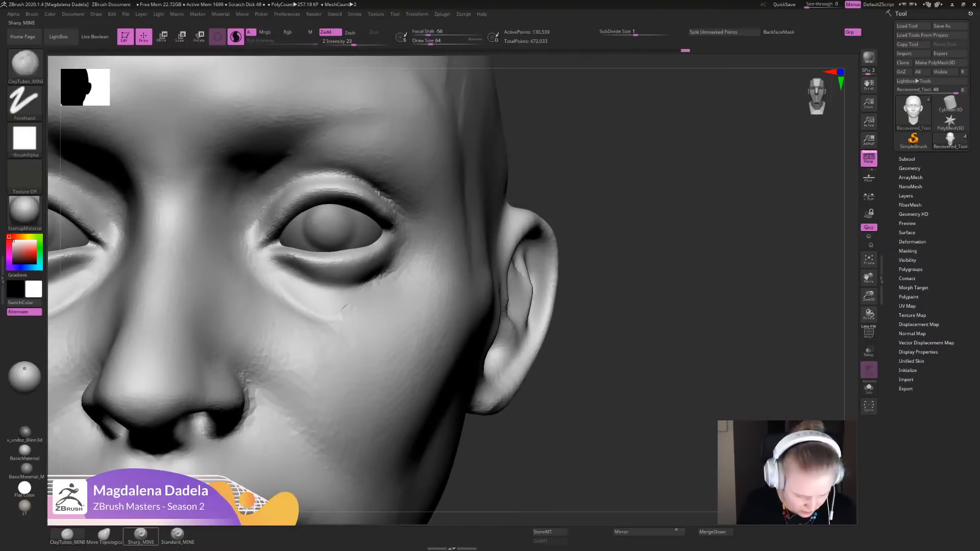
left_click(104, 535)
key("f")
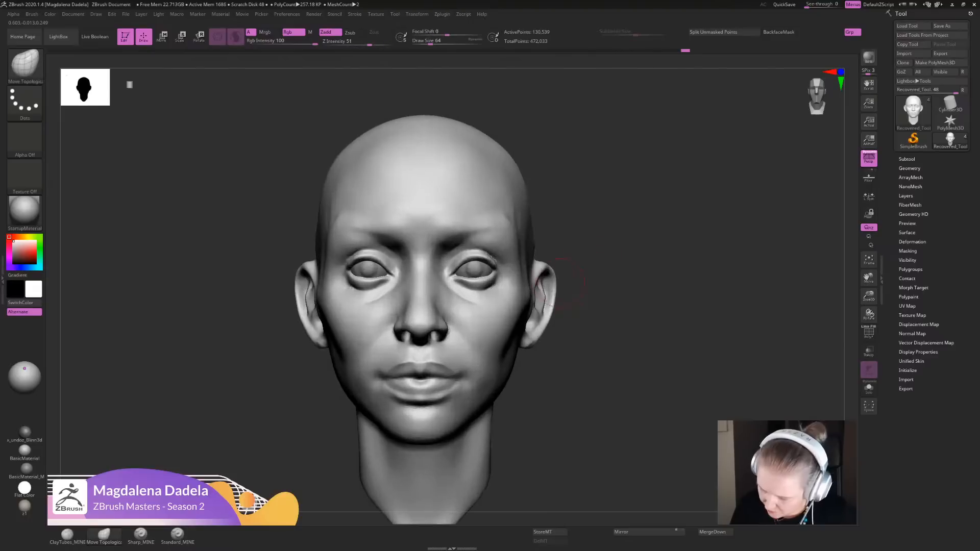
left_click_drag(551, 272, 546, 260)
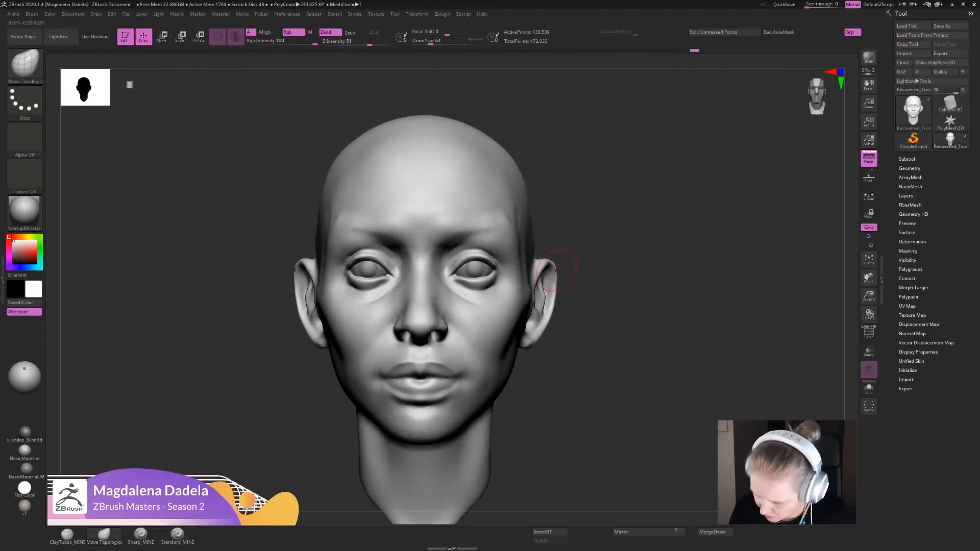
left_click_drag(576, 306, 580, 334, "alt")
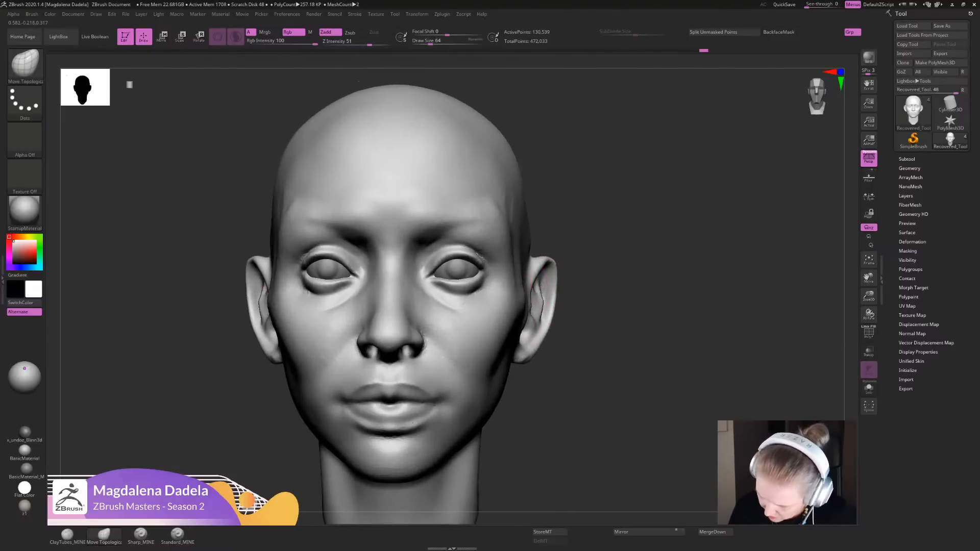
mouse_move(544, 289)
left_mouse_down()
mouse_move(541, 308)
mouse_move(553, 298)
mouse_move(554, 267)
mouse_move(544, 265)
mouse_move(554, 278)
left_mouse_up()
mouse_move(564, 283)
right_mouse_down("ctrl")
mouse_move(562, 241)
mouse_move(558, 273)
right_mouse_up("ctrl")
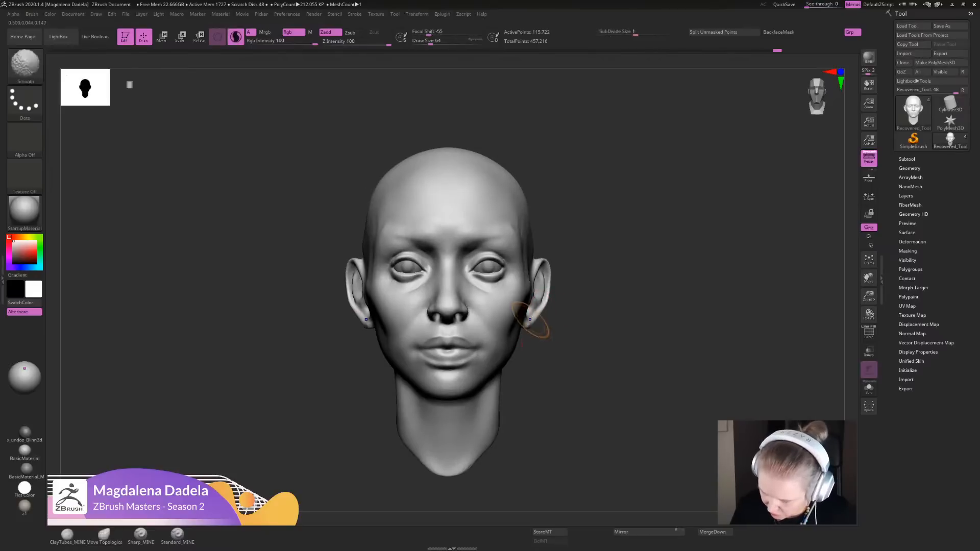
- Smooth the lower ears at the lobes and reshape the ear's outline with Move Topological in three-quarter view
left_click_drag(537, 329, 531, 317, "shift")
mouse_move(537, 325)
right_mouse_down("ctrl")
mouse_move(536, 291)
mouse_move(536, 316)
mouse_move(515, 309)
right_mouse_up("ctrl")
mouse_move(515, 309)
left_mouse_down("shift")
mouse_move(525, 301)
mouse_move(531, 312)
left_mouse_up("shift")
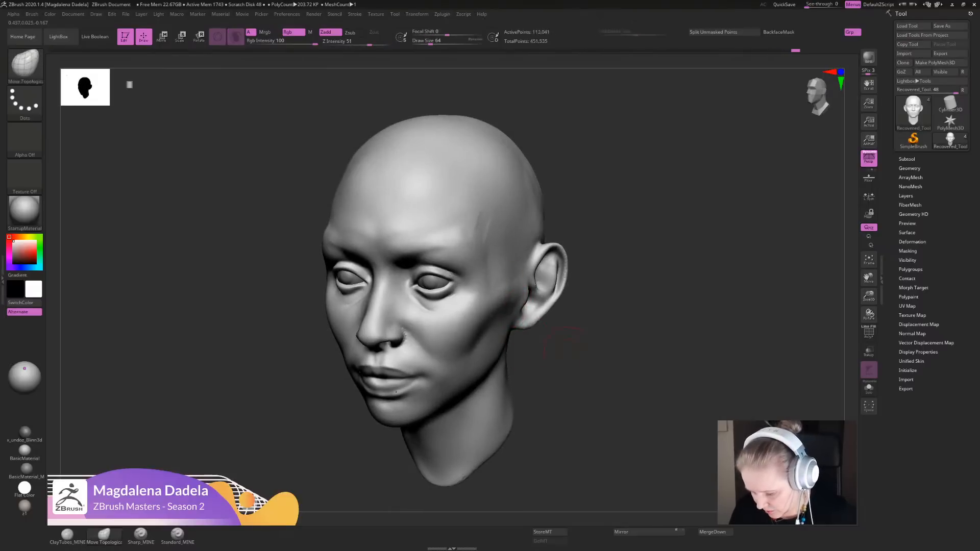
right_click_drag(567, 322, 542, 316)
mouse_move(543, 317)
right_mouse_down("ctrl")
mouse_move(542, 288)
mouse_move(542, 310)
right_mouse_up("ctrl")
left_click_drag(510, 298, 535, 296)
mouse_move(541, 294)
right_mouse_down("ctrl")
mouse_move(542, 321)
mouse_move(571, 350)
right_mouse_up("ctrl")
left_click_drag(576, 318, 566, 307)
- Adjust how far the ears stand out from the head with Move Topological, working from the front and above
mouse_move(545, 355)
right_mouse_down()
mouse_move(541, 312)
mouse_move(648, 318)
right_mouse_up()
left_click_drag(587, 301, 589, 316, "shift")
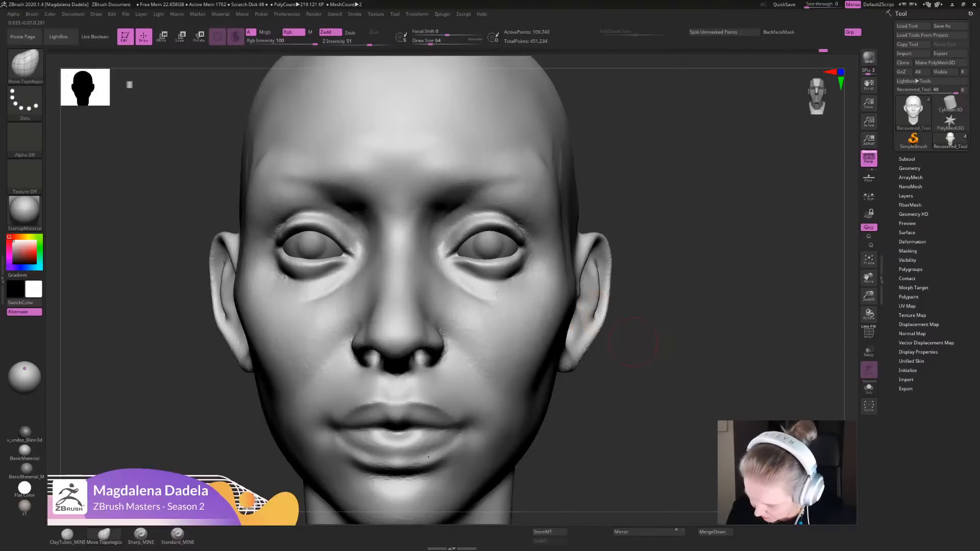
right_click_drag(653, 342, 597, 314)
mouse_move(585, 325)
left_mouse_down()
mouse_move(583, 301)
mouse_move(606, 302)
left_mouse_up()
key("shift")
mouse_move(608, 302)
right_mouse_down("shift")
mouse_move(644, 319)
mouse_move(628, 308)
mouse_move(606, 332)
mouse_move(584, 321)
right_mouse_up("shift")
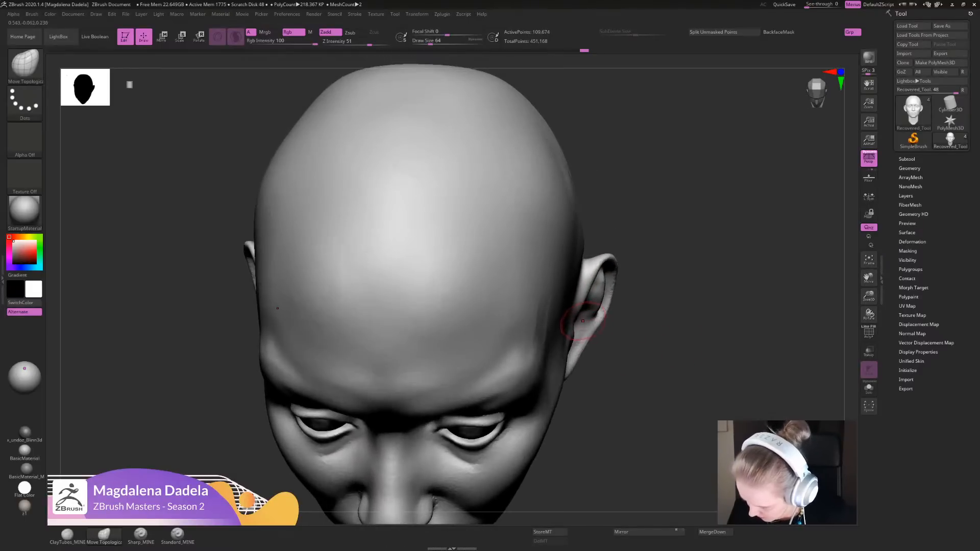
left_click_drag(586, 328, 588, 322)
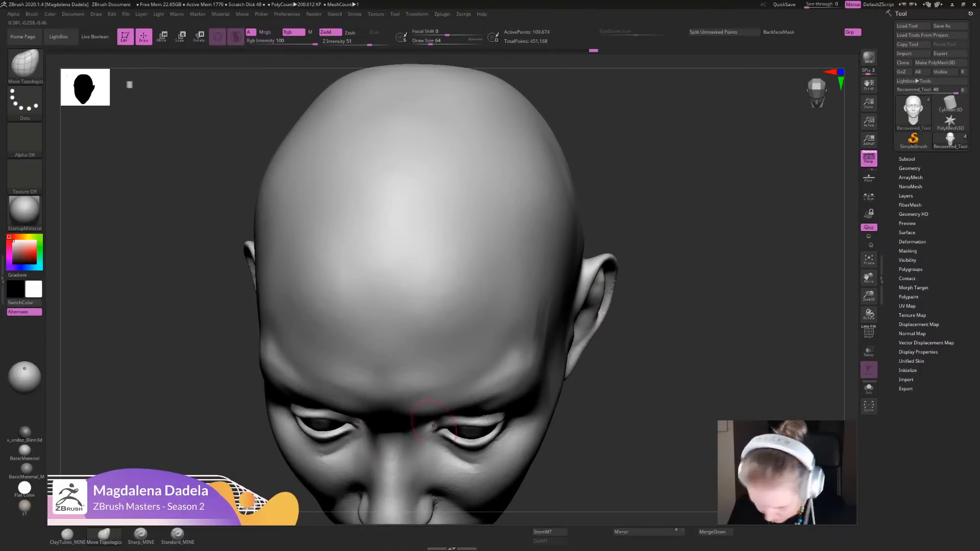
- Carve the inner ear and the groove along the rear rim with the Sharp_MINE brush
left_click(140, 535)
right_click_drag(631, 323, 614, 332, "ctrl")
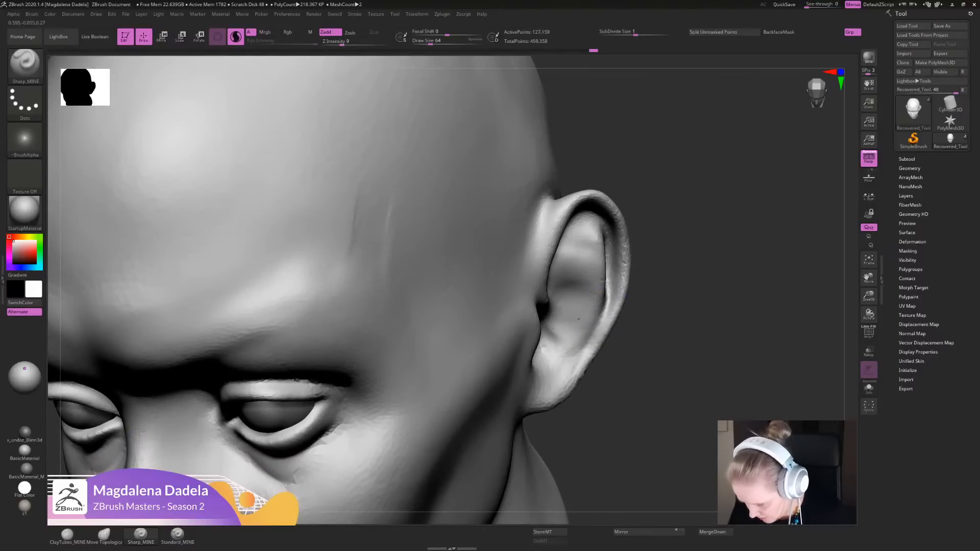
right_click_drag(614, 331, 611, 298, "ctrl")
right_click_drag(611, 299, 561, 292)
right_click_drag(561, 292, 570, 327, "ctrl")
left_click_drag(594, 321, 596, 334, "shift")
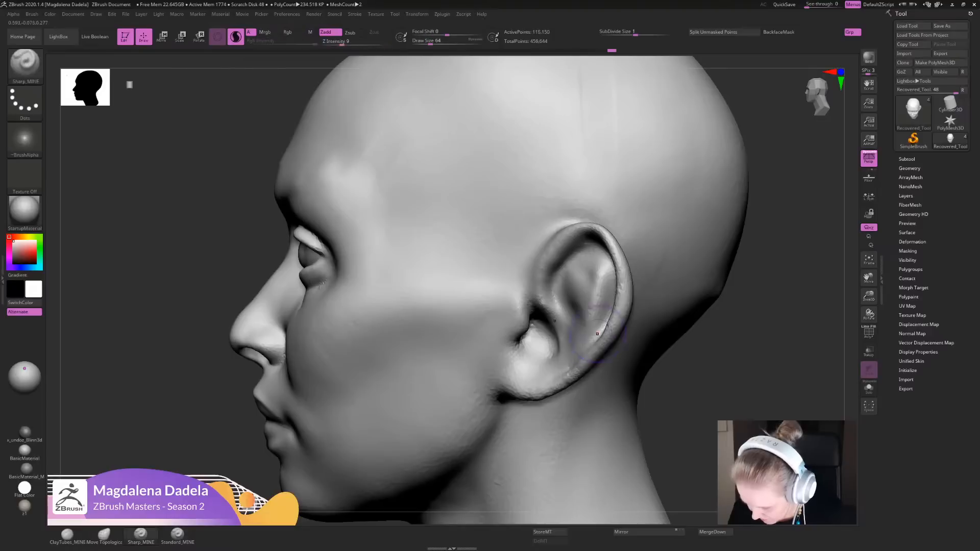
- Deepen the groove beneath the ear's upper rim in side view with Sharp_MINE
left_click_drag(605, 261, 611, 301)
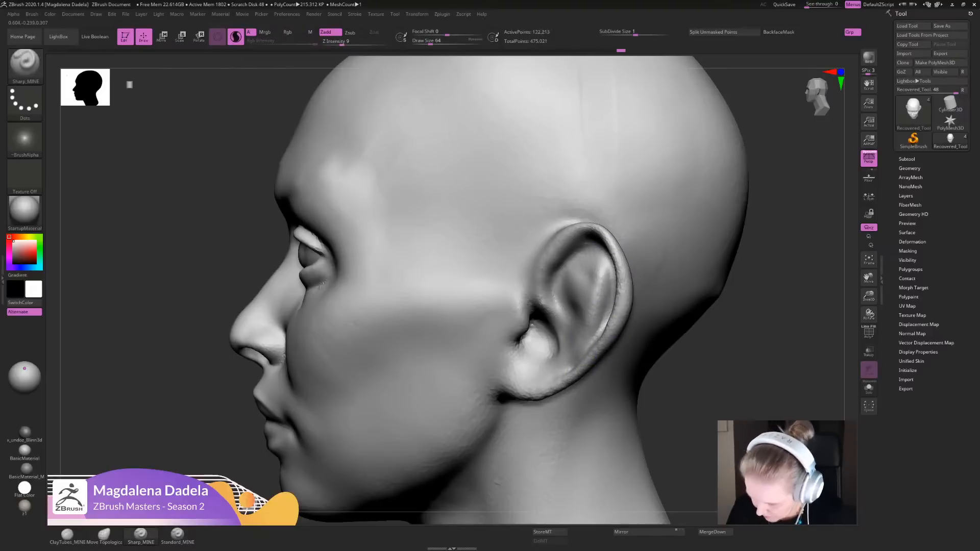
mouse_move(595, 239)
left_mouse_down()
mouse_move(611, 263)
mouse_move(550, 263)
left_mouse_up()
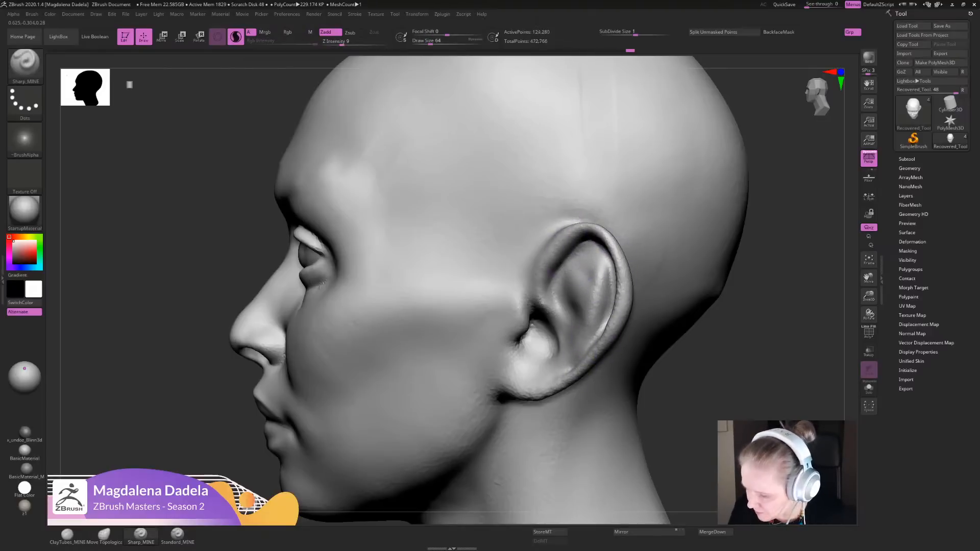
mouse_move(608, 239)
left_mouse_down()
mouse_move(561, 243)
mouse_move(589, 247)
left_mouse_up()
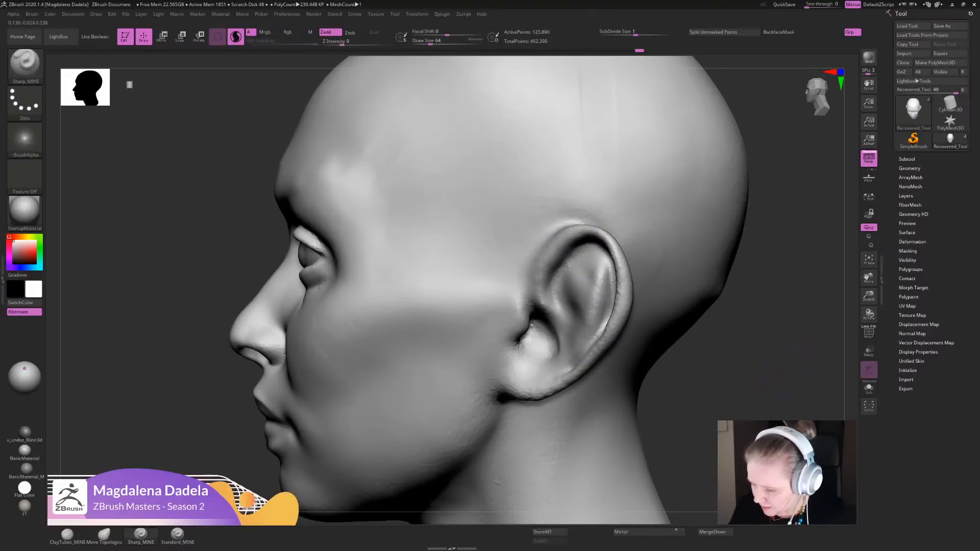
right_click_drag(587, 265, 566, 219, "ctrl")
- Refine the front of the ear where the rim meets the head with Sharp_MINE, and undo the last stroke
mouse_move(510, 276)
right_mouse_down()
mouse_move(587, 275)
mouse_move(487, 312)
mouse_move(475, 357)
right_mouse_up()
right_click_drag(474, 357, 248, 438)
mouse_move(512, 297)
left_mouse_down()
mouse_move(526, 276)
mouse_move(547, 270)
left_mouse_up()
mouse_move(643, 286)
left_mouse_down()
mouse_move(569, 286)
mouse_move(663, 296)
mouse_move(663, 322)
left_mouse_up()
left_click_drag(488, 326, 487, 288)
key("ctrl+z")
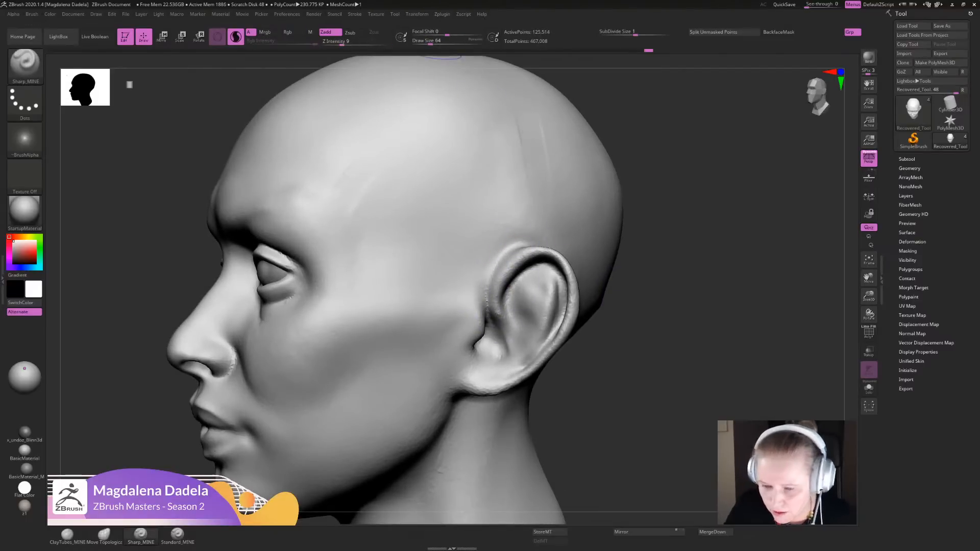
- Show the Sculptris Pro stroke settings and touch up the upper inner ear with Sharp_MINE
left_click(354, 14)
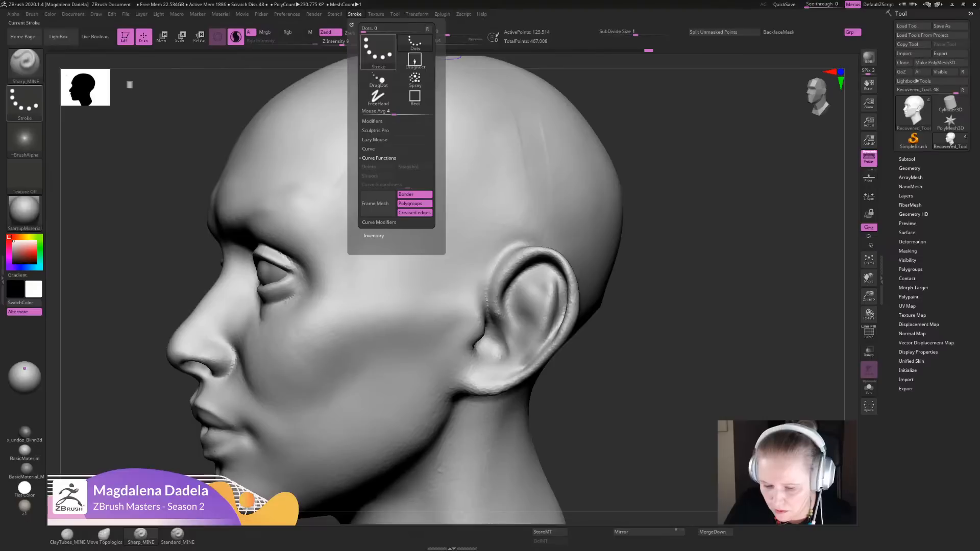
left_click(375, 130)
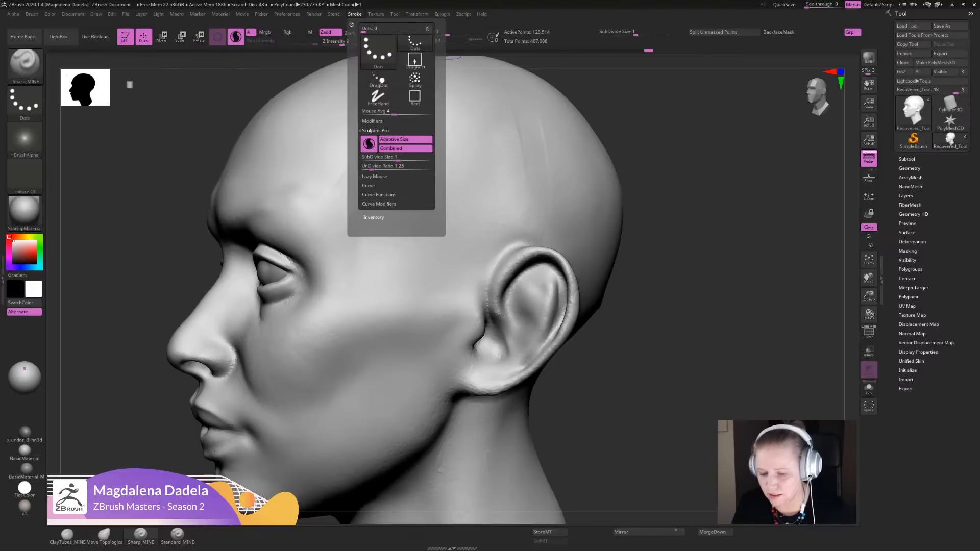
left_click_drag(673, 402, 671, 383, "alt")
mouse_move(514, 283)
left_mouse_down()
mouse_move(527, 317)
mouse_move(516, 316)
mouse_move(516, 327)
mouse_move(528, 286)
mouse_move(540, 293)
left_mouse_up()
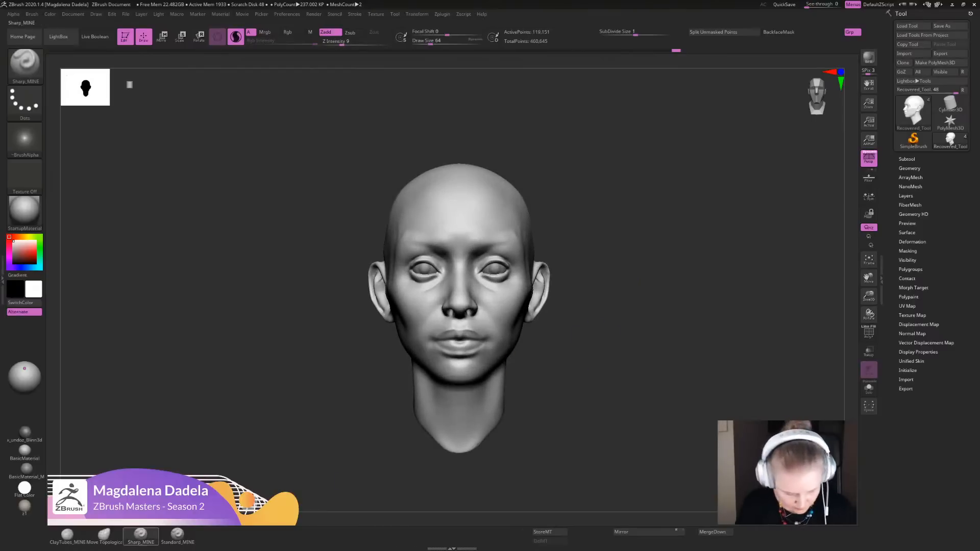
- Reshape the ear's outer edge and lobe from the front with Move Topological
left_click(105, 535)
right_click_drag(557, 268, 557, 311, "ctrl")
left_click_drag(557, 313, 541, 332)
right_click_drag(538, 321, 535, 353, "ctrl")
mouse_move(534, 353)
left_mouse_down()
mouse_move(517, 362)
mouse_move(523, 356)
left_mouse_up()
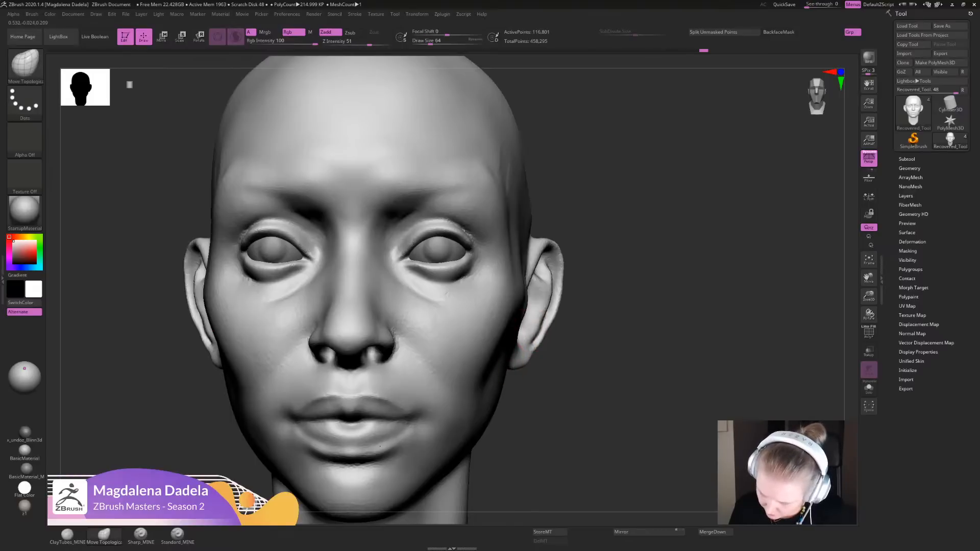
mouse_move(540, 310)
left_mouse_down()
mouse_move(549, 289)
mouse_move(539, 337)
mouse_move(577, 300)
left_mouse_up()
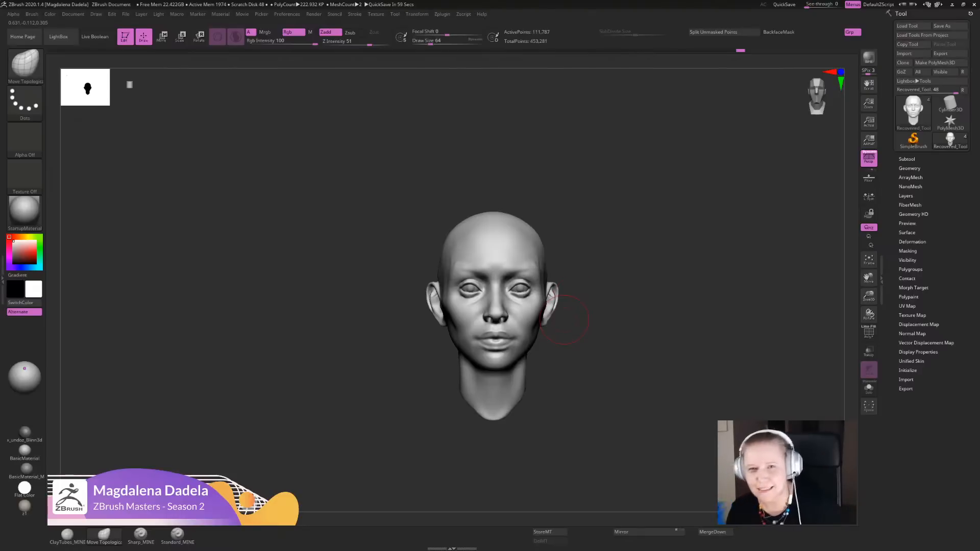
- Carve the fold in the ear's upper inner hollow with the Sharp_MINE brush
left_click_drag(563, 319, 540, 390, "alt")
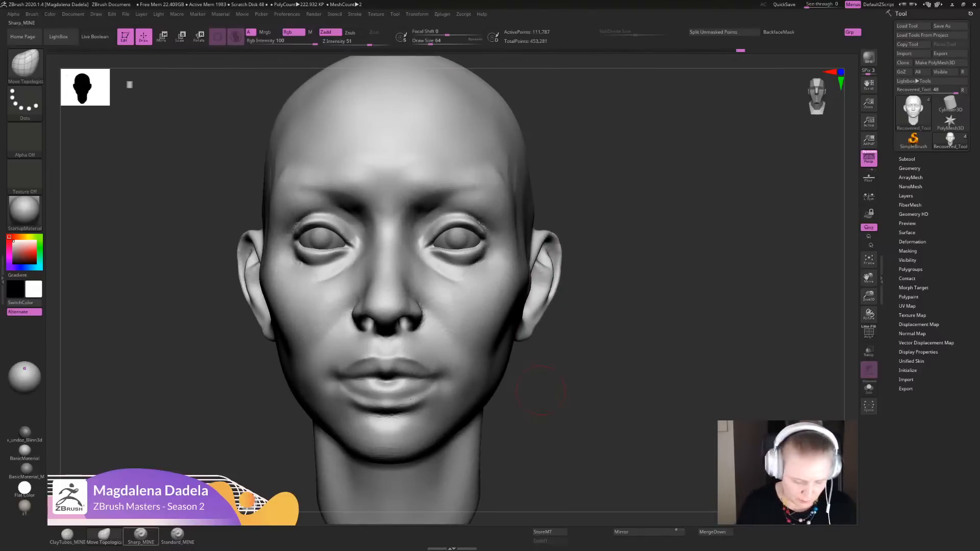
left_click(141, 536)
left_click_drag(630, 268, 620, 388, "alt")
left_click_drag(620, 388, 562, 332)
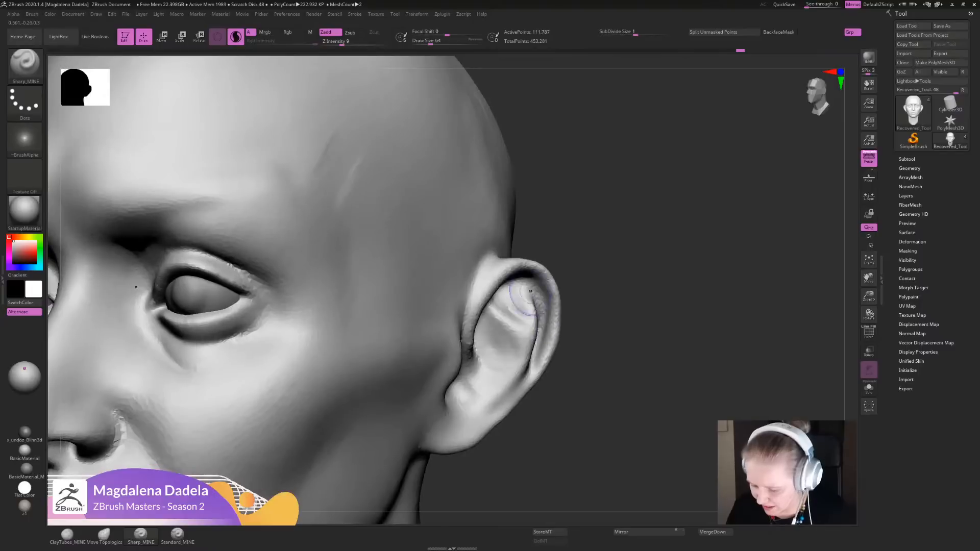
left_click_drag(530, 291, 533, 322)
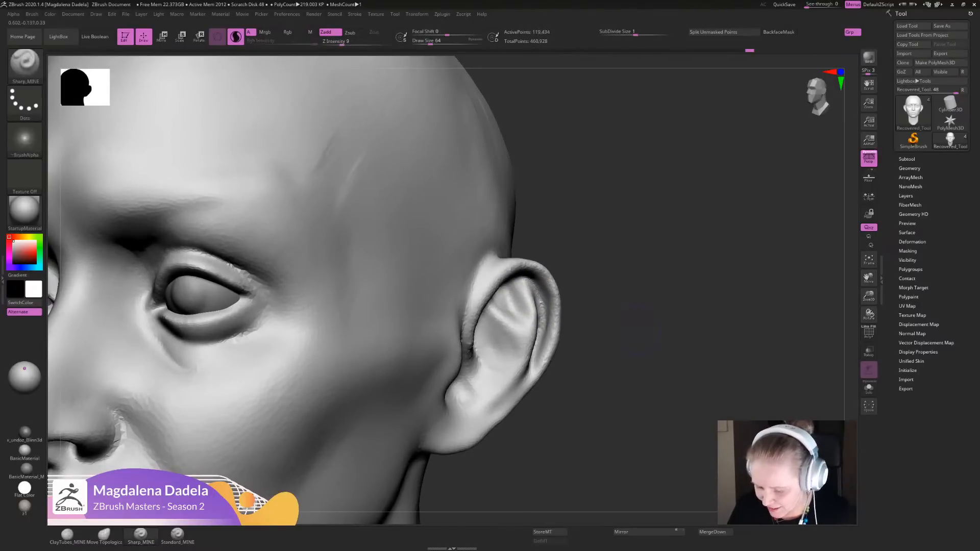
key("f")
mouse_move(592, 301)
left_mouse_down()
mouse_move(633, 271)
mouse_move(615, 248)
mouse_move(619, 262)
left_mouse_up()
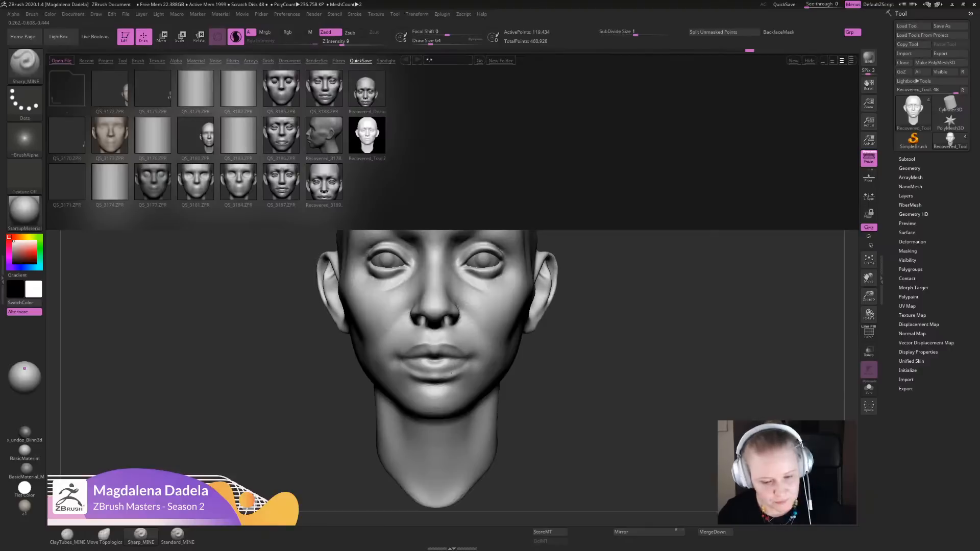
- Load the RAKE_wet brush from the PABLO_CLAY brush folder, try it on the head and undo the stroke
left_click(138, 60)
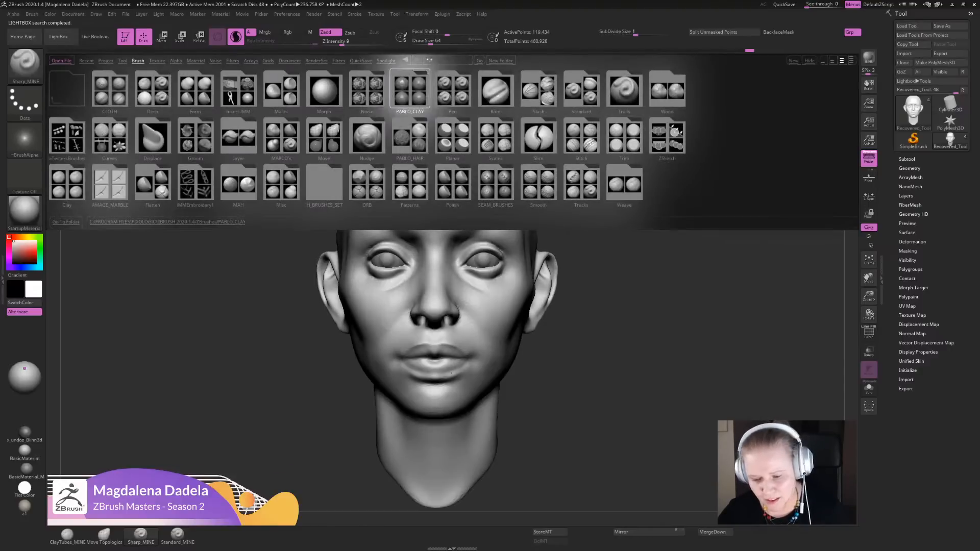
double_click(410, 89)
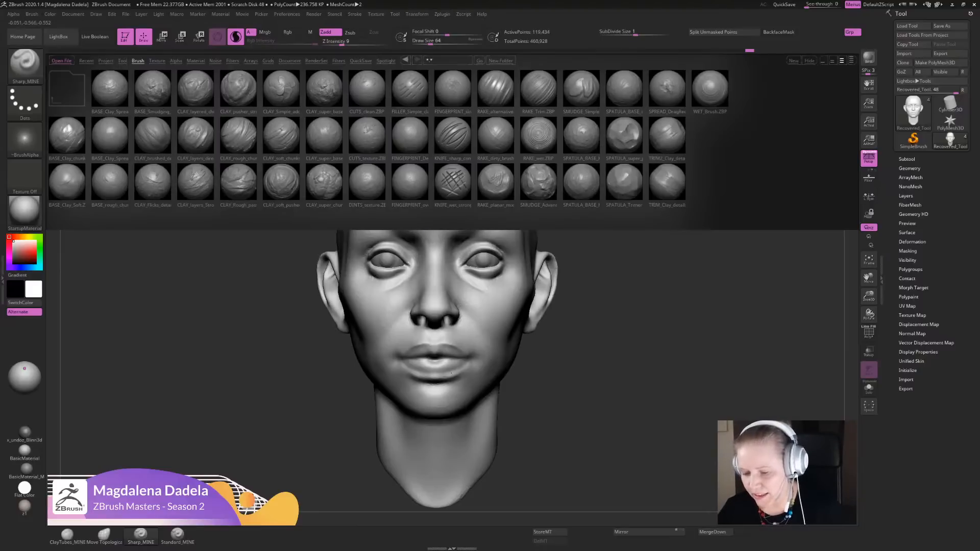
left_click(538, 135)
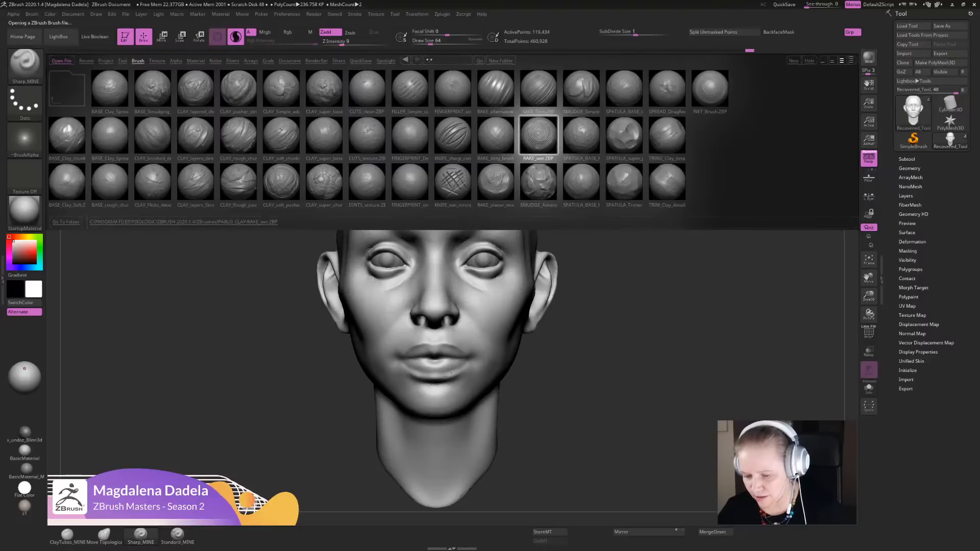
left_click_drag(510, 280, 494, 340)
key("ctrl+z")
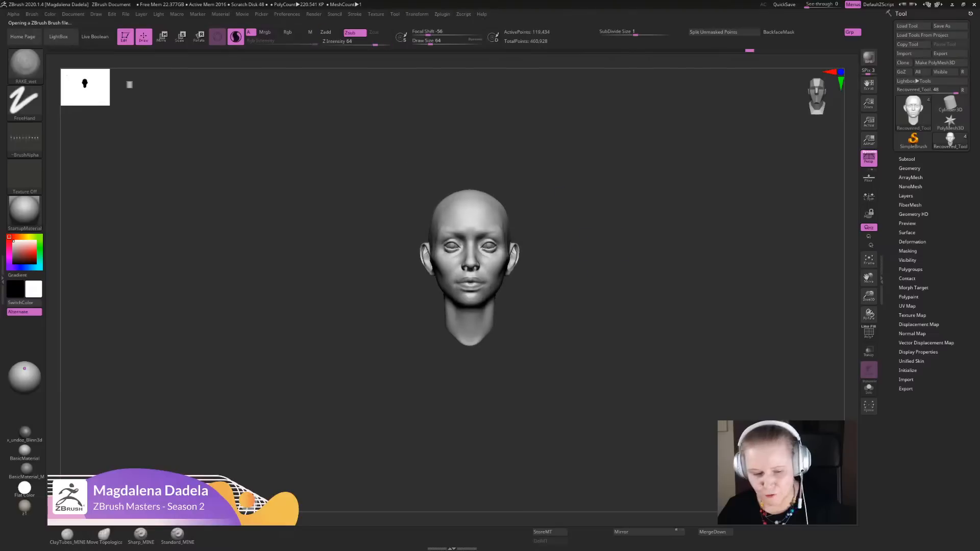
- Load the CLAY_layers_Strong brush, try it on the forehead and undo the strokes
key("comma")
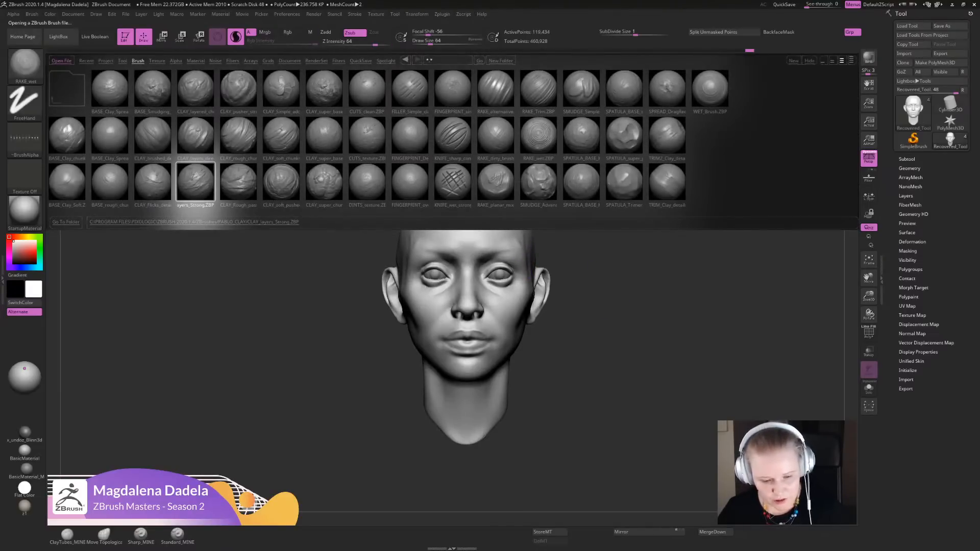
double_click(196, 182)
left_click_drag(488, 202, 492, 205)
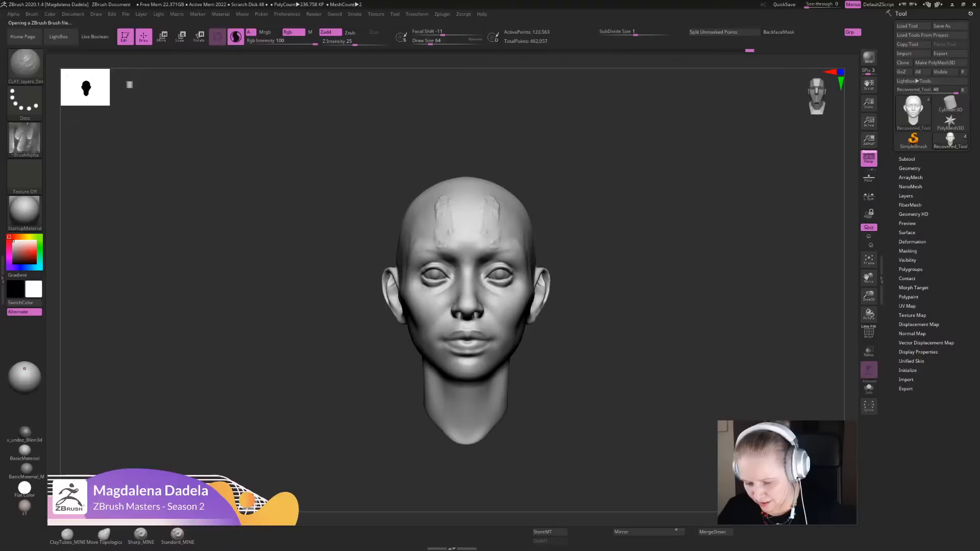
left_click_drag(492, 240, 494, 217)
key("ctrl+z")
key("ctrl+z")
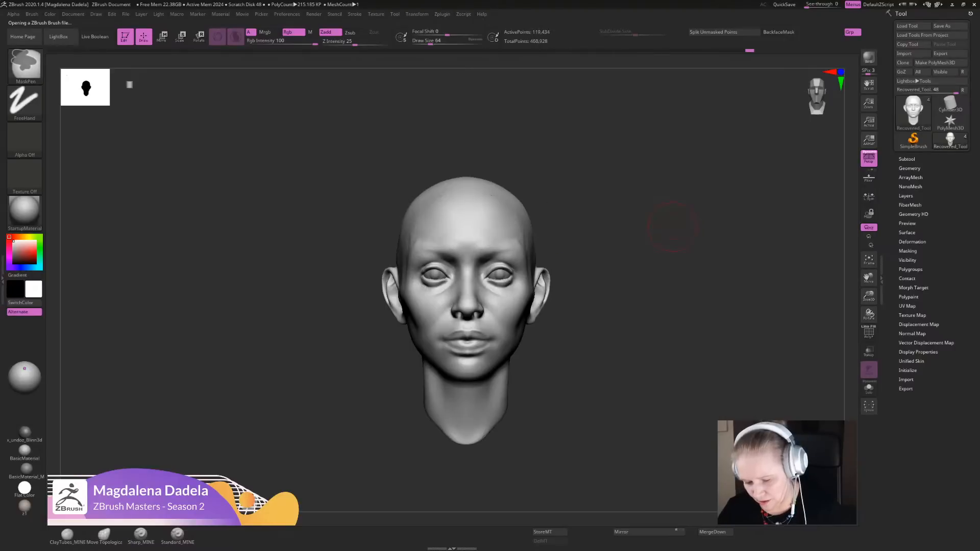
- Show the head's DynaMesh settings
key("d")
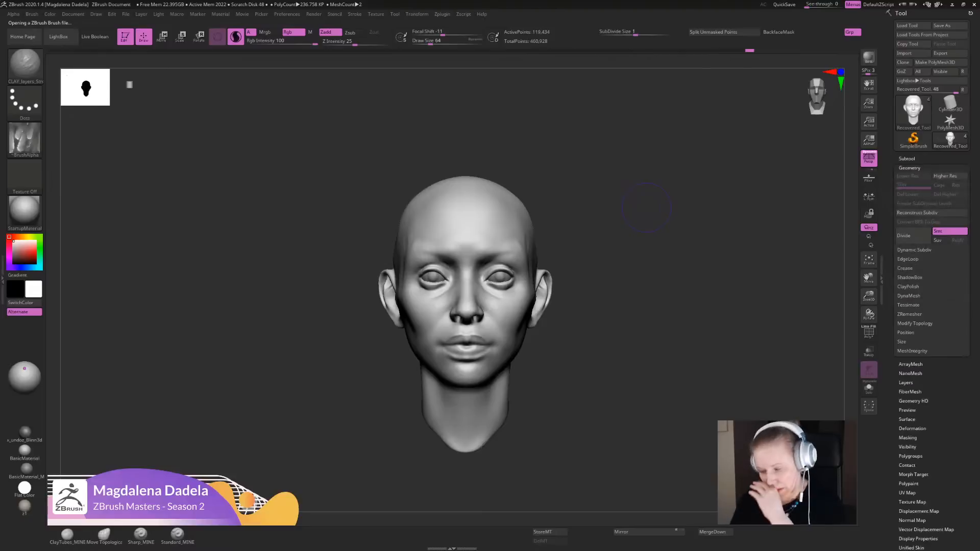
left_click(909, 296)
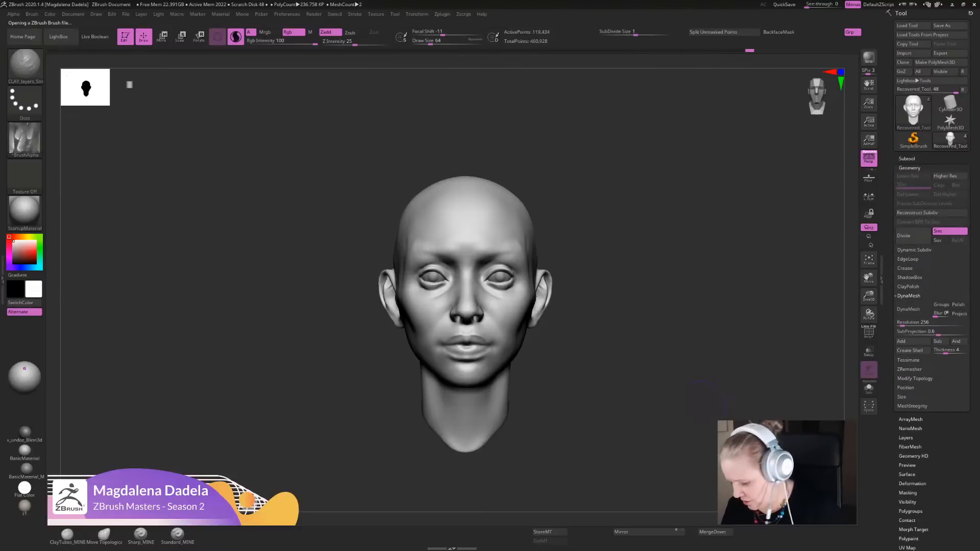
- Set the Standard_MINE brush to Z Intensity 13 and sculpt the lower inner ear in three-quarter view
mouse_move(699, 408)
left_mouse_down()
mouse_move(528, 403)
mouse_move(517, 446)
left_mouse_up()
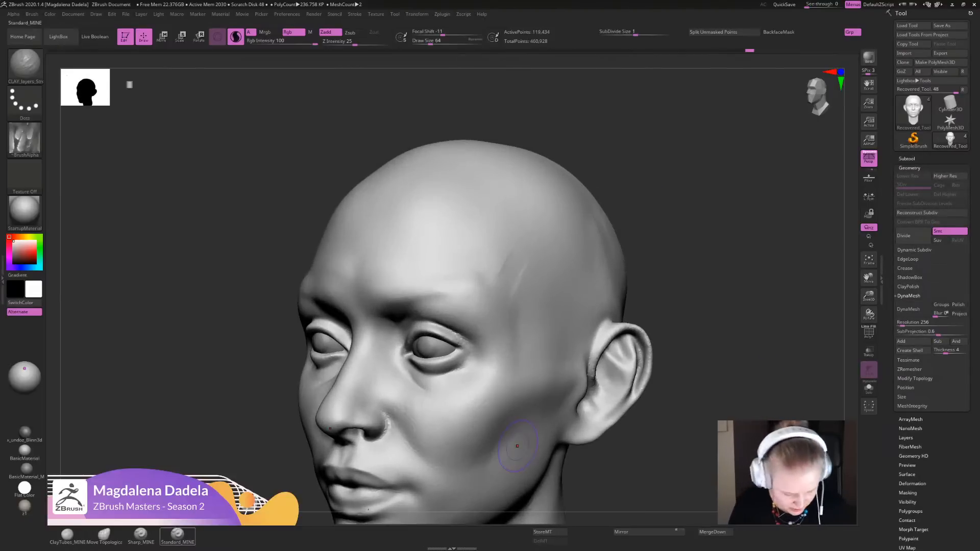
left_click(177, 534)
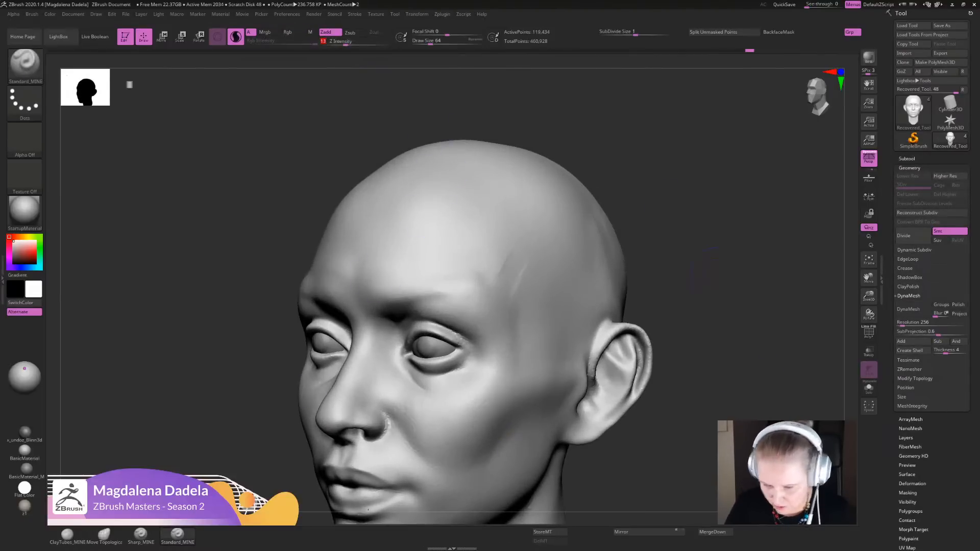
mouse_move(720, 280)
left_mouse_down("alt")
mouse_move(673, 225)
mouse_move(667, 265)
left_mouse_up("alt")
left_click_drag(641, 380, 631, 412)
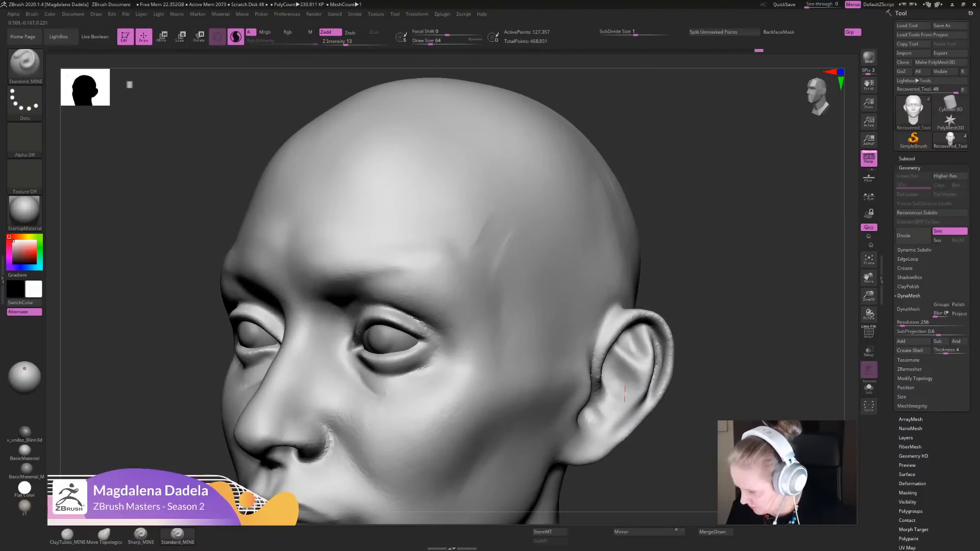
left_click_drag(724, 316, 721, 336, "alt")
- Turn on local symmetry and sculpt the ear's front inner rim with Standard_MINE
left_click(868, 196)
mouse_move(776, 276)
left_mouse_down("alt")
mouse_move(748, 238)
mouse_move(733, 288)
left_mouse_up("alt")
mouse_move(605, 334)
left_mouse_down()
mouse_move(595, 349)
mouse_move(592, 337)
mouse_move(614, 360)
left_mouse_up()
key("f")
left_click_drag(684, 309, 698, 310, "shift")
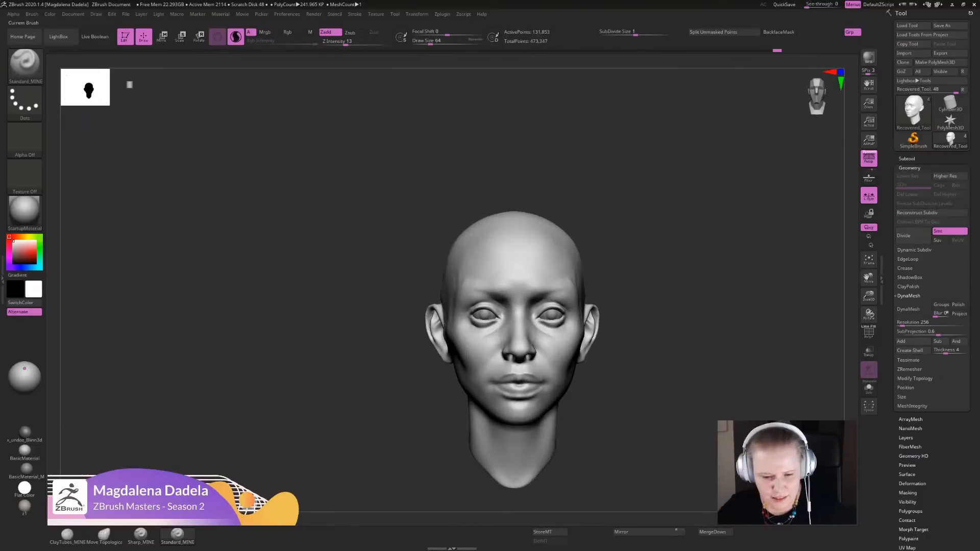
- Set the perspective camera's focal length to 85 mm and check the head from the front
left_click(96, 15)
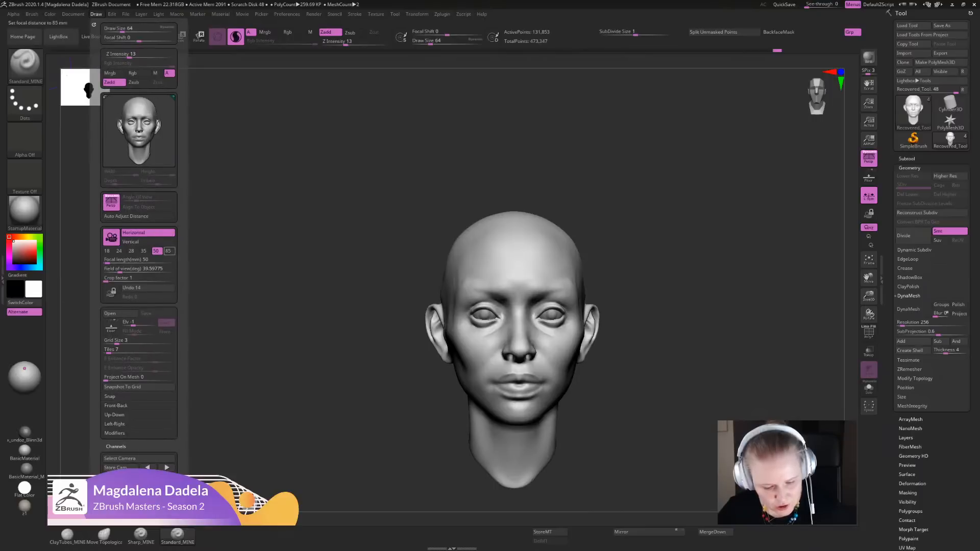
left_click(169, 251)
mouse_move(765, 331)
left_mouse_down("alt")
mouse_move(714, 306)
mouse_move(726, 306)
left_mouse_up("alt")
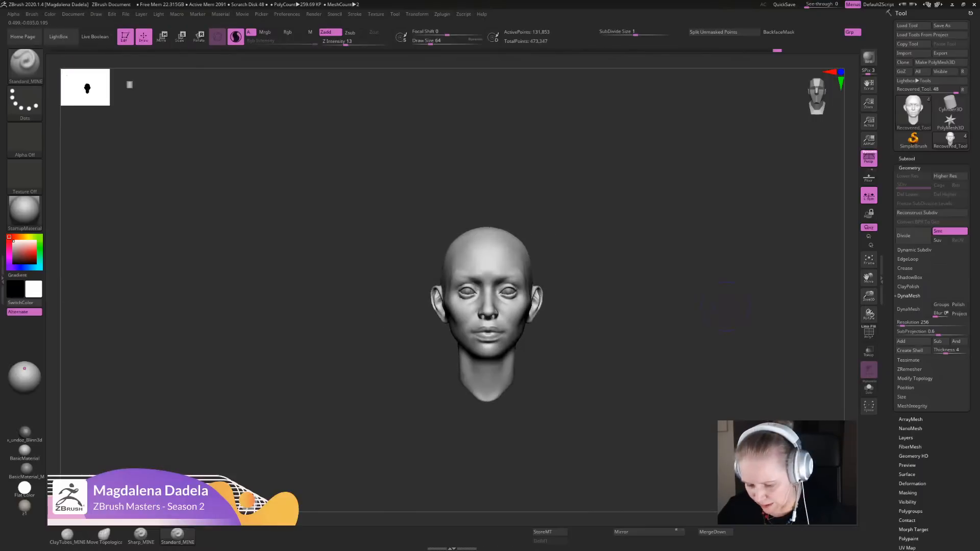
left_click_drag(648, 278, 656, 319, "alt")
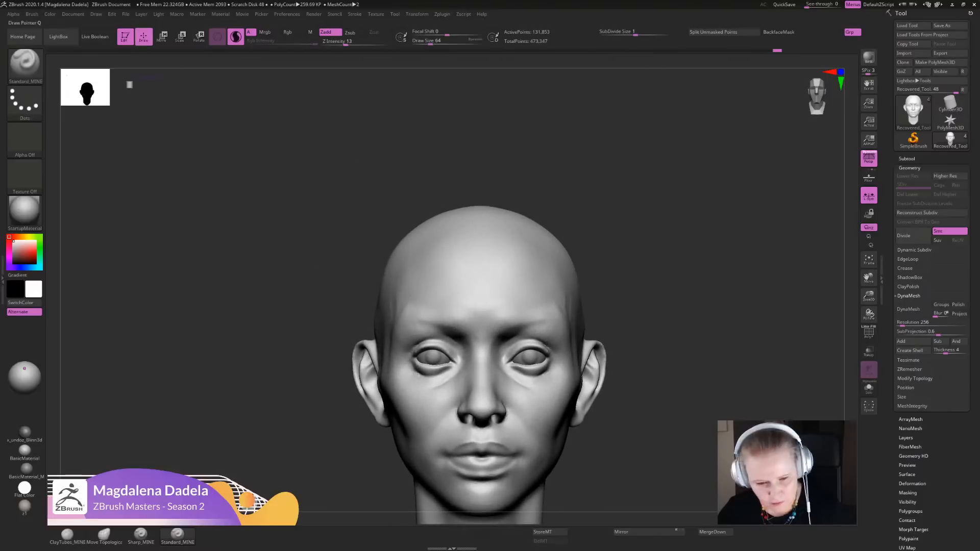
- Compare the whole head's front view at a 50 mm focal length and return the perspective camera to 85 mm
left_click(96, 14)
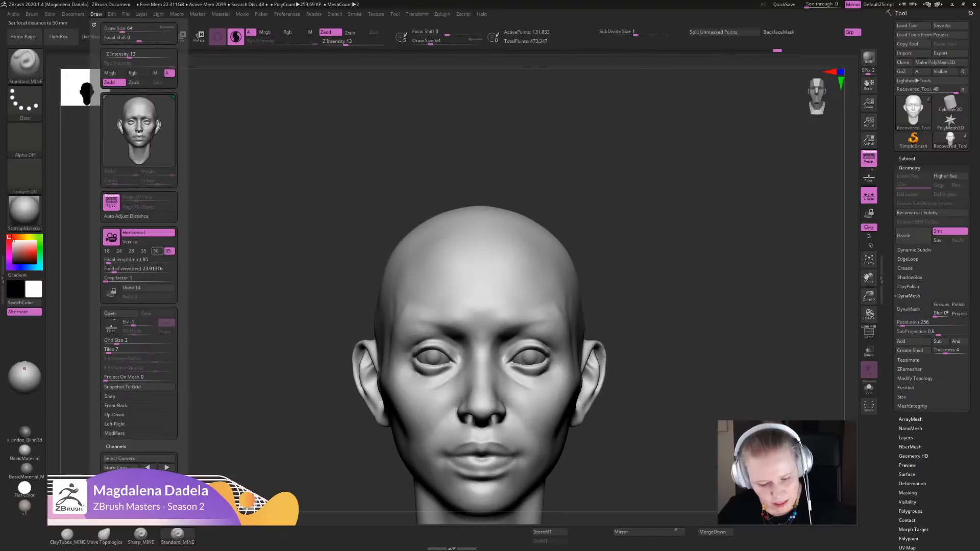
left_click(155, 251)
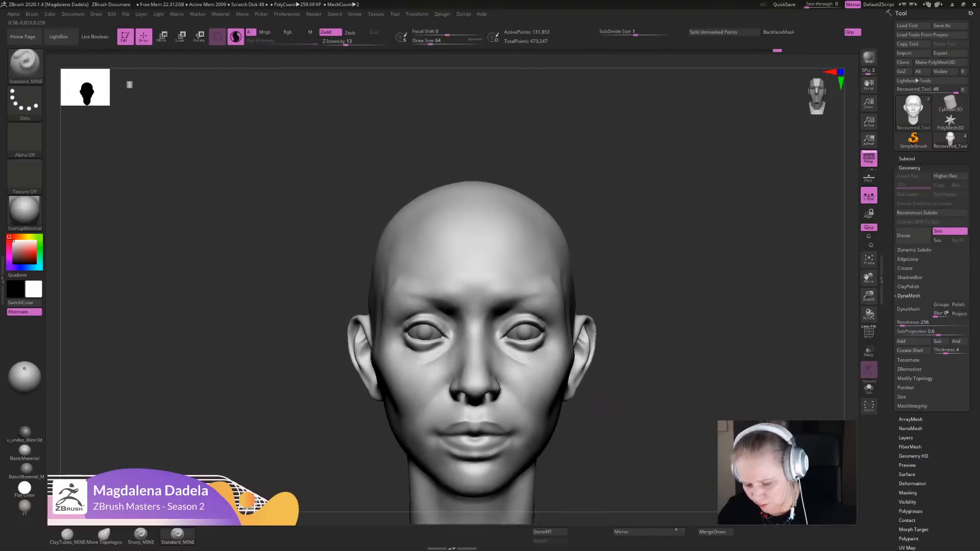
left_click_drag(622, 407, 559, 307, "alt")
key("f")
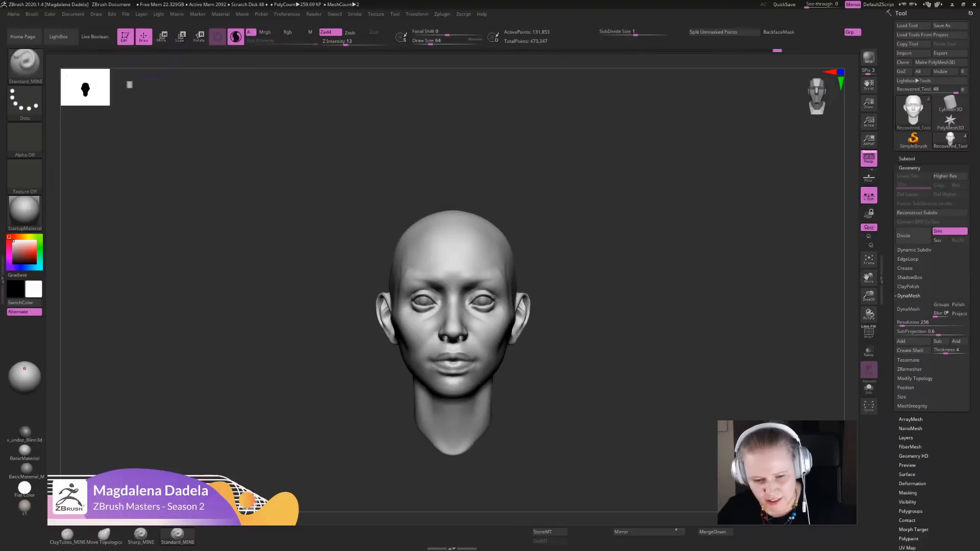
left_click(95, 14)
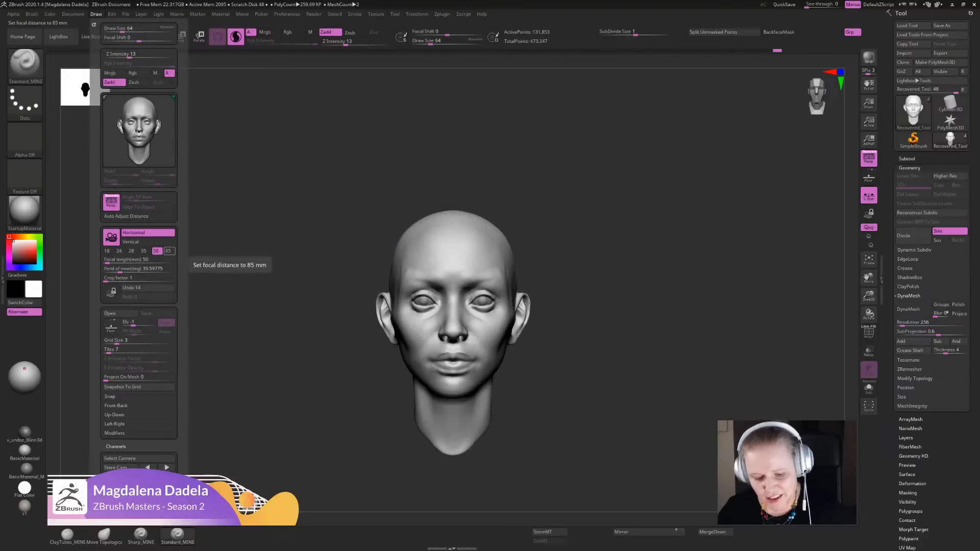
left_click(168, 251)
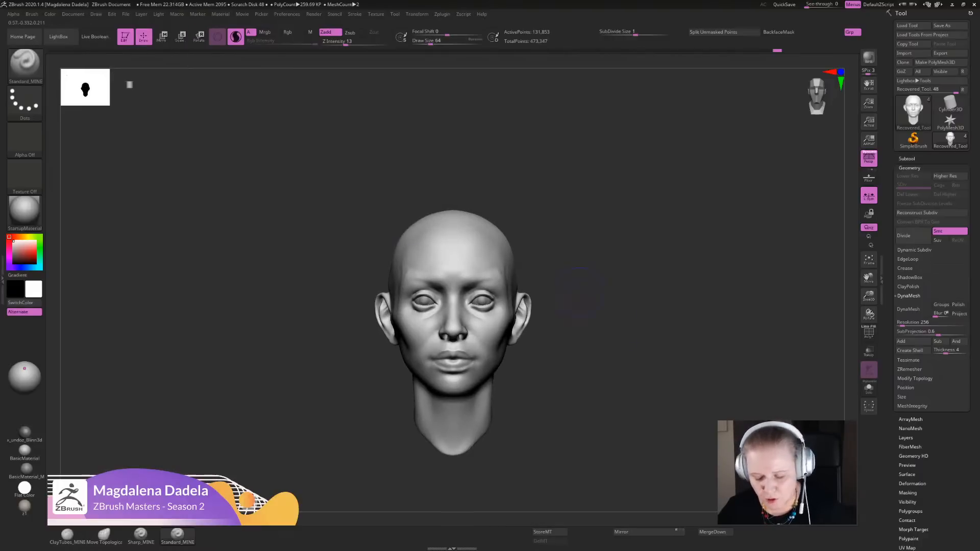
- Sculpt the brow ridge from its inner end out toward the temple with Standard_MINE at Draw Size 40
mouse_move(359, 286)
left_mouse_down("alt")
mouse_move(421, 408)
mouse_move(438, 418)
mouse_move(468, 302)
left_mouse_up("alt")
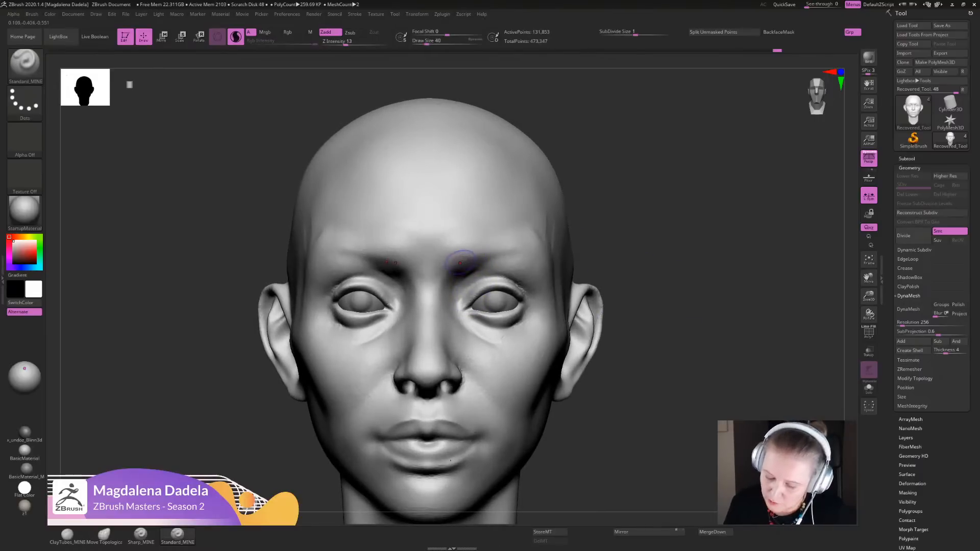
left_click_drag(450, 257, 525, 255)
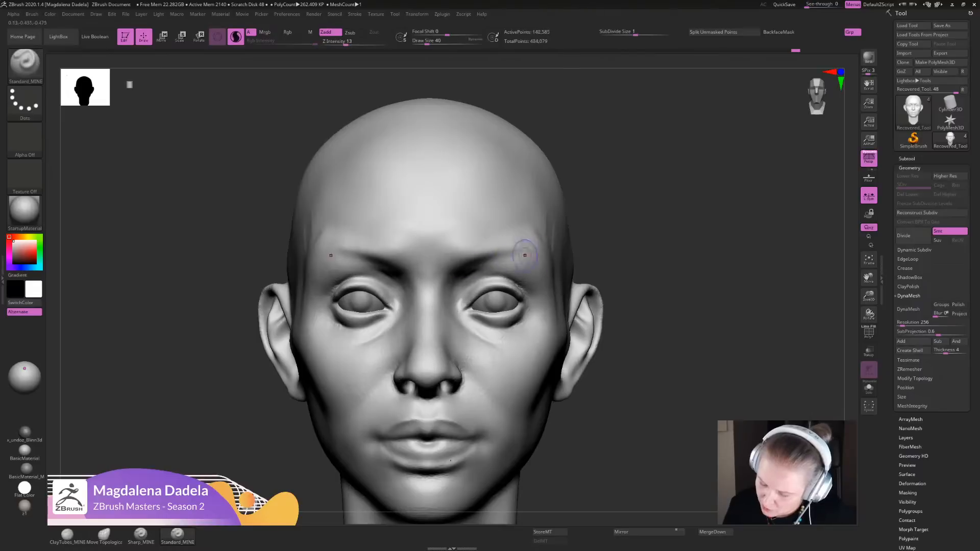
left_click_drag(704, 286, 589, 266)
mouse_move(524, 252)
left_mouse_down()
mouse_move(556, 259)
mouse_move(573, 282)
mouse_move(573, 317)
mouse_move(555, 270)
mouse_move(570, 302)
left_mouse_up()
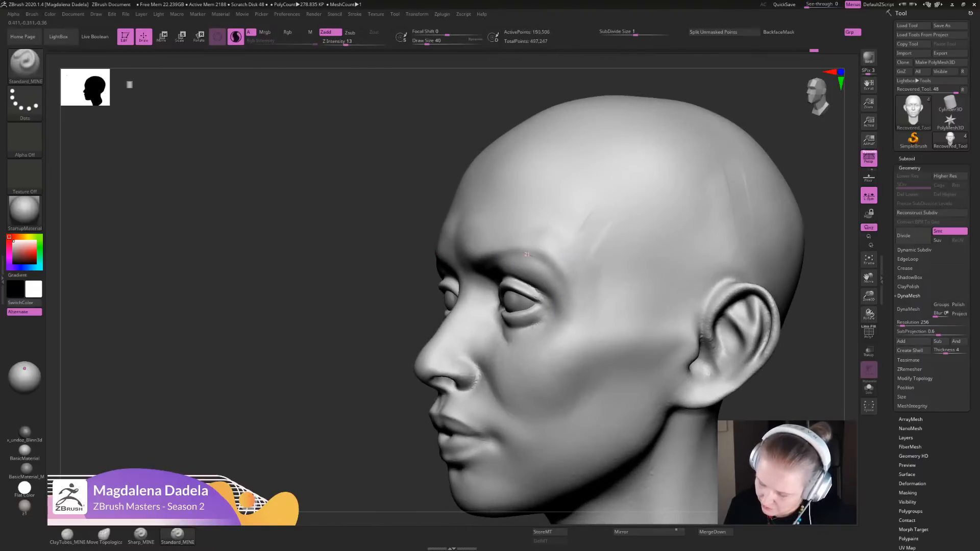
left_click_drag(316, 306, 316, 225, "alt")
left_click_drag(714, 286, 786, 286, "shift")
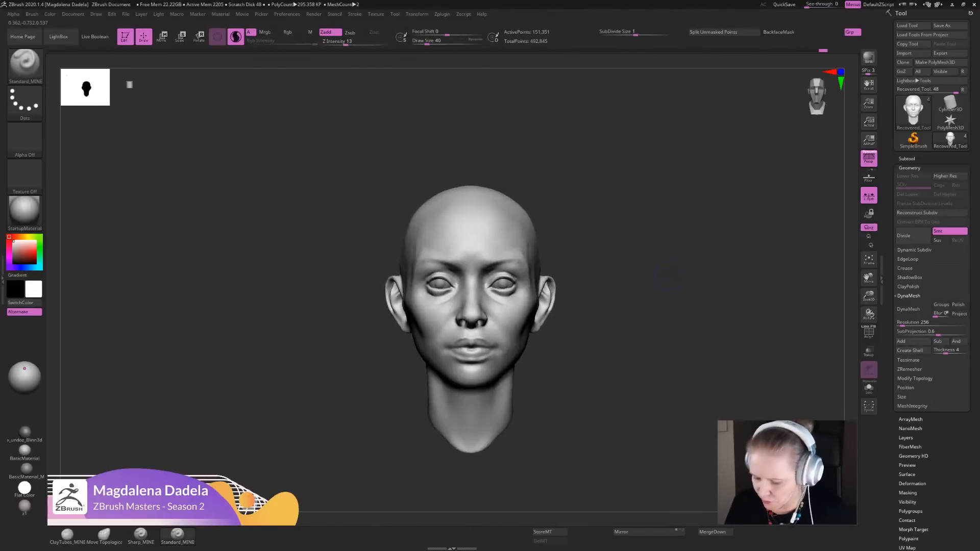
left_click_drag(663, 270, 664, 296, "alt")
- Show SubTool Master's options for exporting the visible subtools and close them without exporting
left_click(442, 14)
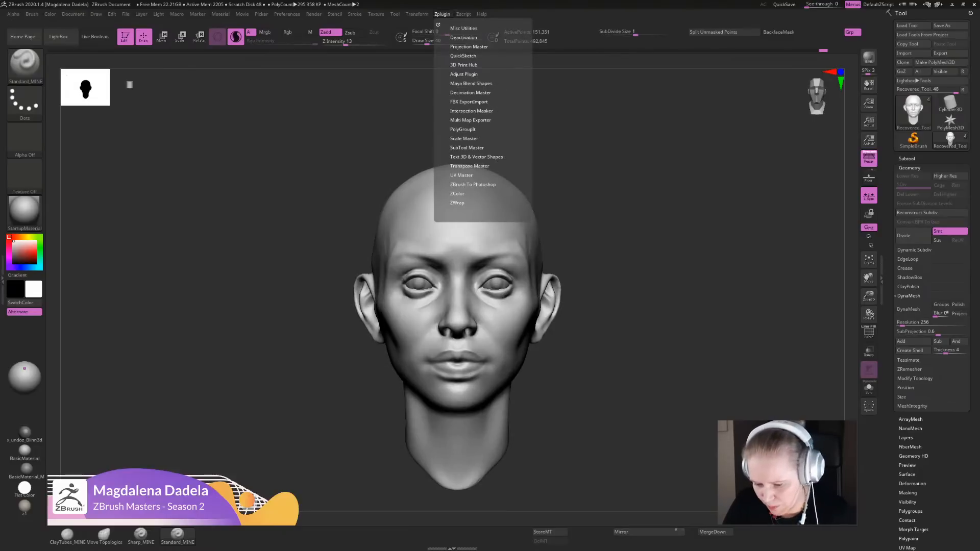
left_click(475, 157)
left_click(466, 147)
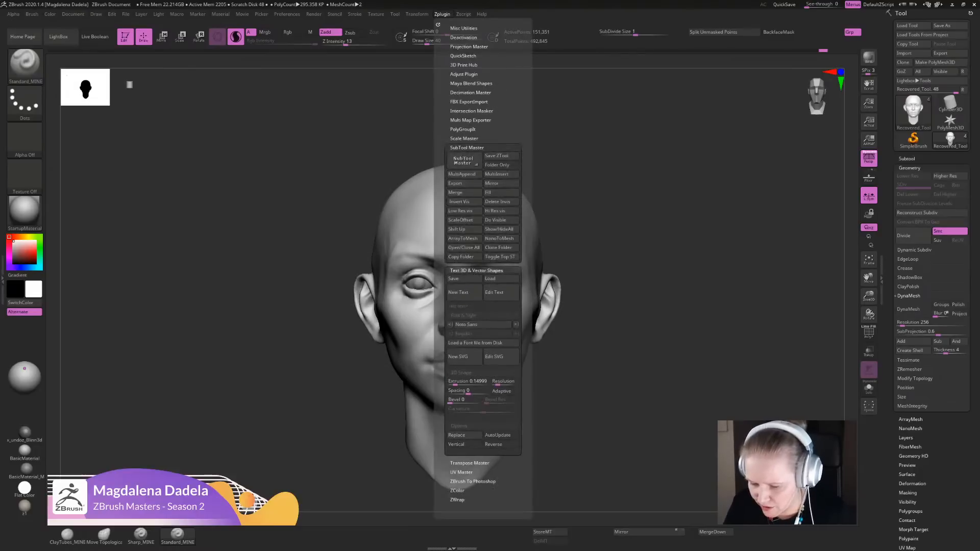
left_click(455, 183)
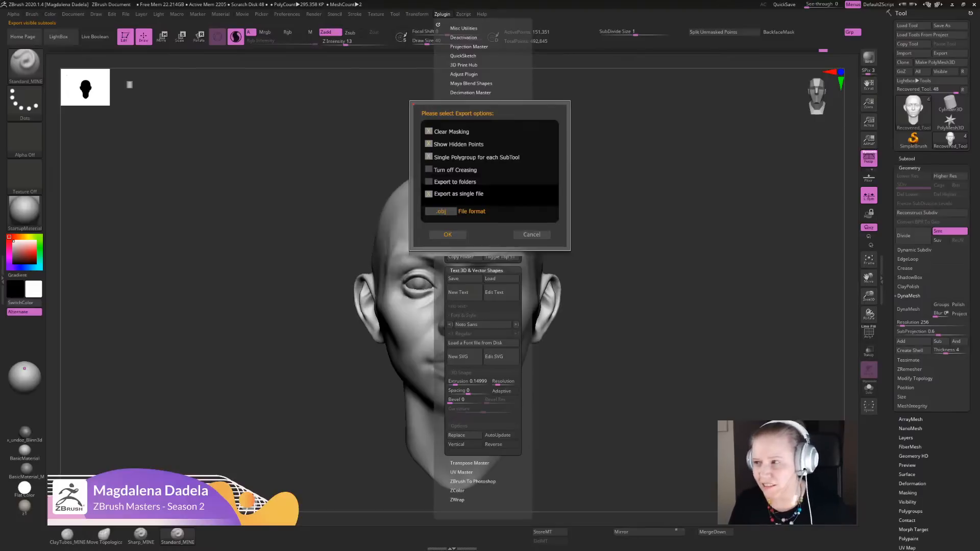
left_click(531, 235)
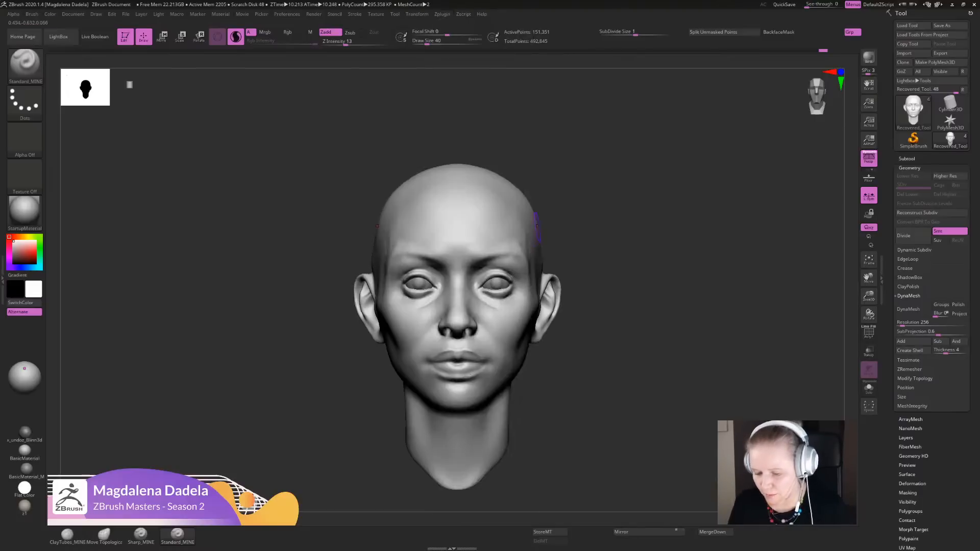
- Display the polyframe wireframe, inspect the face's mesh density, and hide the wireframe again
key("shift+f")
left_click_drag(655, 327, 675, 408, "alt")
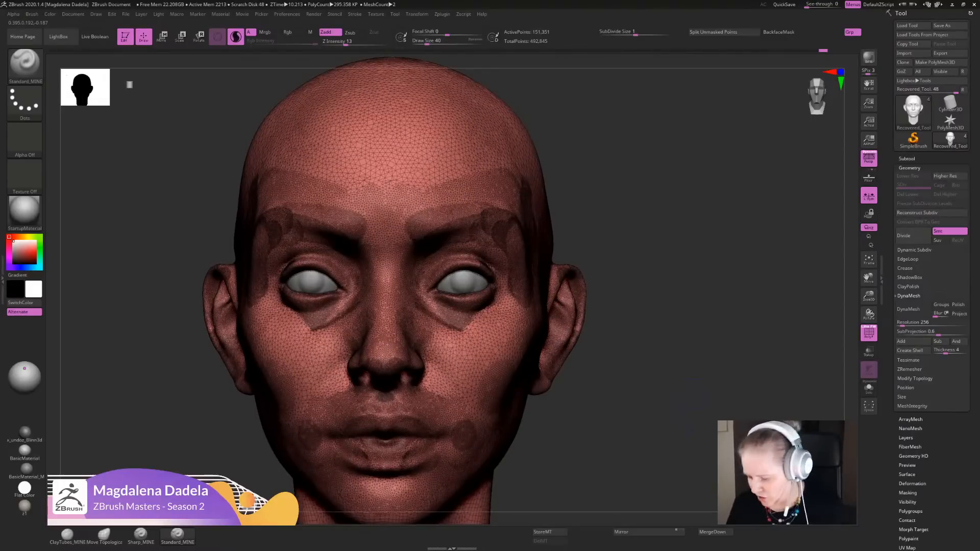
mouse_move(656, 435)
left_mouse_down("alt")
mouse_move(660, 391)
mouse_move(620, 404)
mouse_move(708, 398)
left_mouse_up("alt")
key("shift+f")
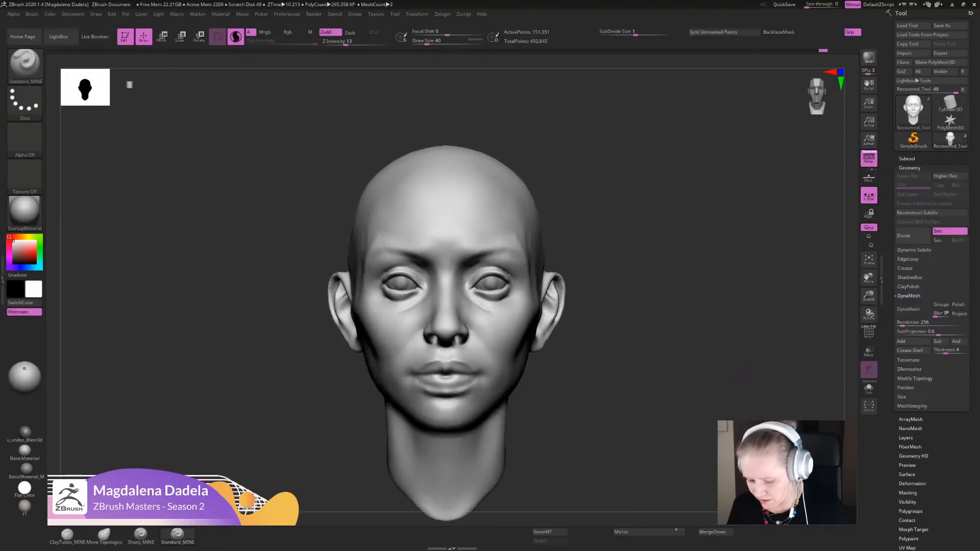
- Refine the lower eyelids and under-eye creases with the Sharp_MINE brush at Z Intensity 9
mouse_move(646, 369)
left_mouse_down("alt")
mouse_move(655, 352)
mouse_move(655, 380)
mouse_move(681, 375)
mouse_move(676, 397)
left_mouse_up("alt")
left_click(104, 535)
left_click_drag(400, 353, 413, 363)
left_click(140, 534)
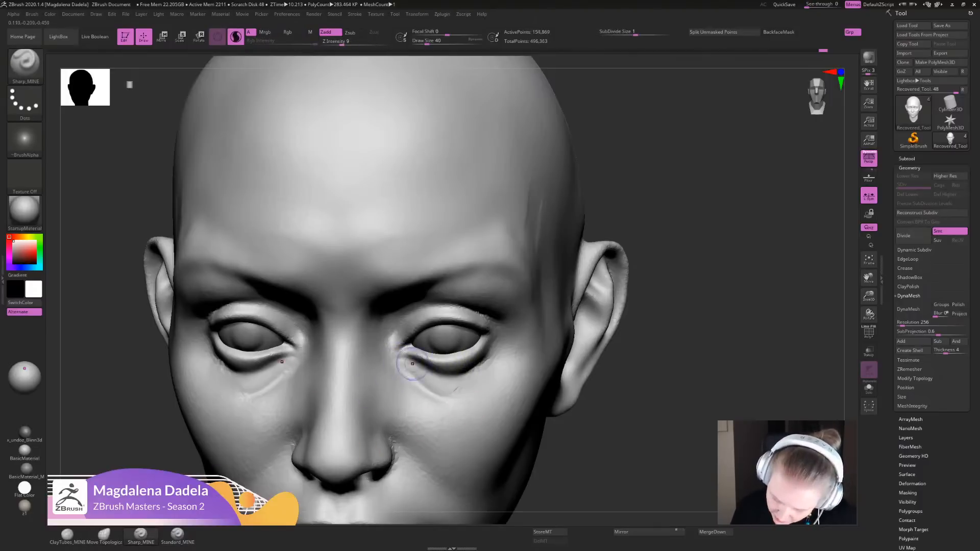
mouse_move(471, 356)
left_mouse_down()
mouse_move(426, 367)
mouse_move(490, 353)
left_mouse_up()
mouse_move(412, 362)
left_mouse_down()
mouse_move(450, 376)
mouse_move(471, 371)
mouse_move(463, 383)
left_mouse_up()
right_click_drag(459, 383, 439, 306, "alt")
right_click_drag(439, 306, 432, 459, "shift")
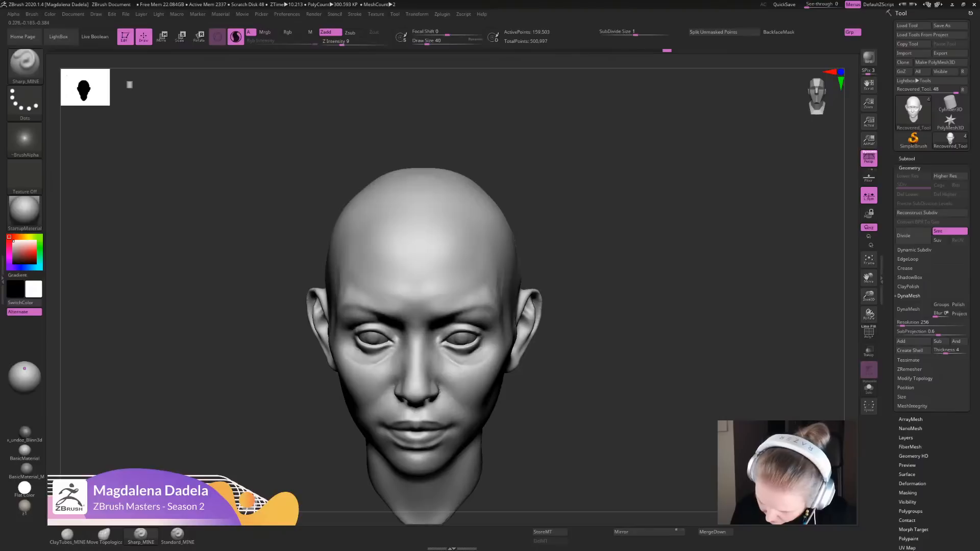
left_click_drag(463, 359, 488, 350)
mouse_move(488, 354)
right_mouse_down("alt")
mouse_move(482, 286)
mouse_move(490, 390)
right_mouse_up("alt")
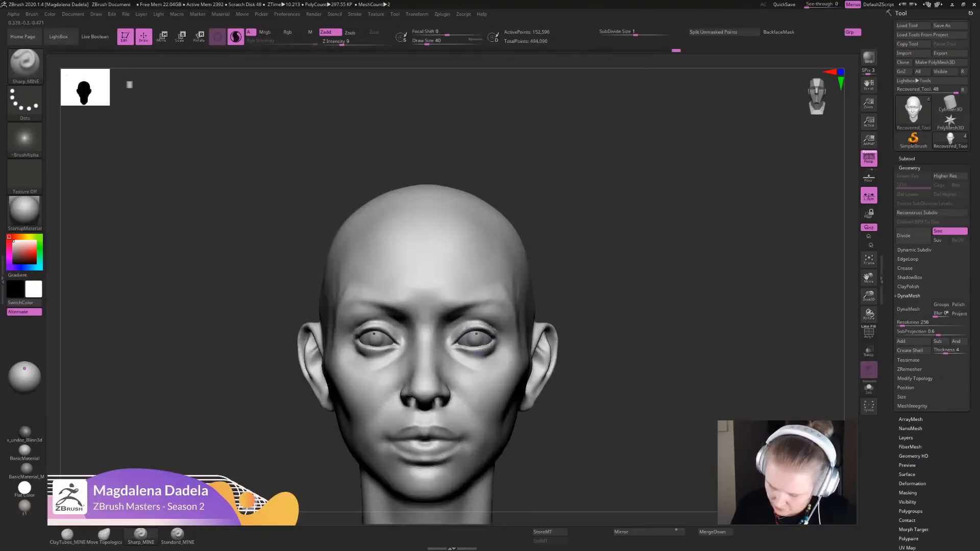
- Build up the brow and the temple beside the eye with ClayTubes_MINE, smoothing the transitions
mouse_move(451, 315)
left_mouse_down()
mouse_move(451, 296)
mouse_move(478, 294)
mouse_move(444, 300)
mouse_move(468, 292)
left_mouse_up()
left_click(68, 534)
left_click_drag(466, 292, 513, 301)
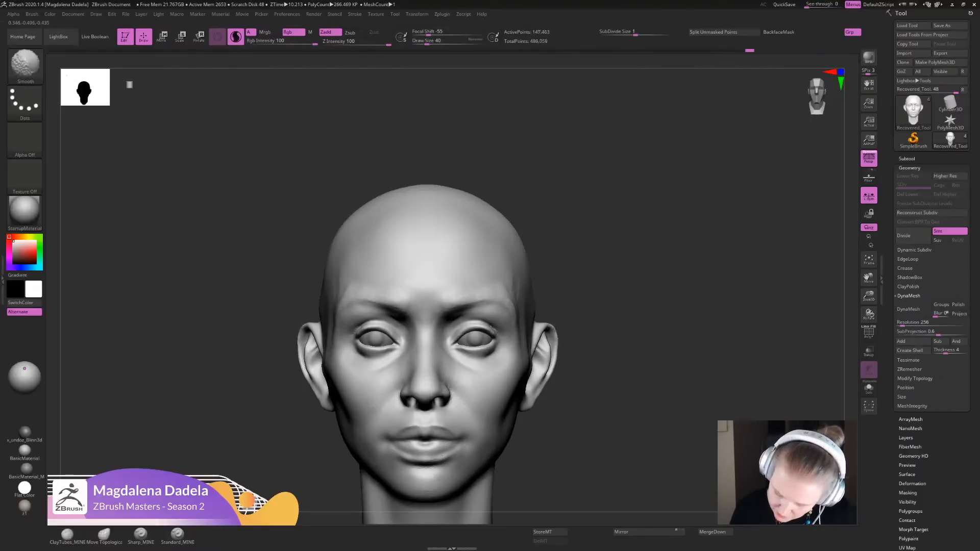
mouse_move(519, 343)
right_mouse_down("ctrl")
mouse_move(523, 298)
mouse_move(561, 329)
right_mouse_up("ctrl")
right_click_drag(562, 330, 522, 324)
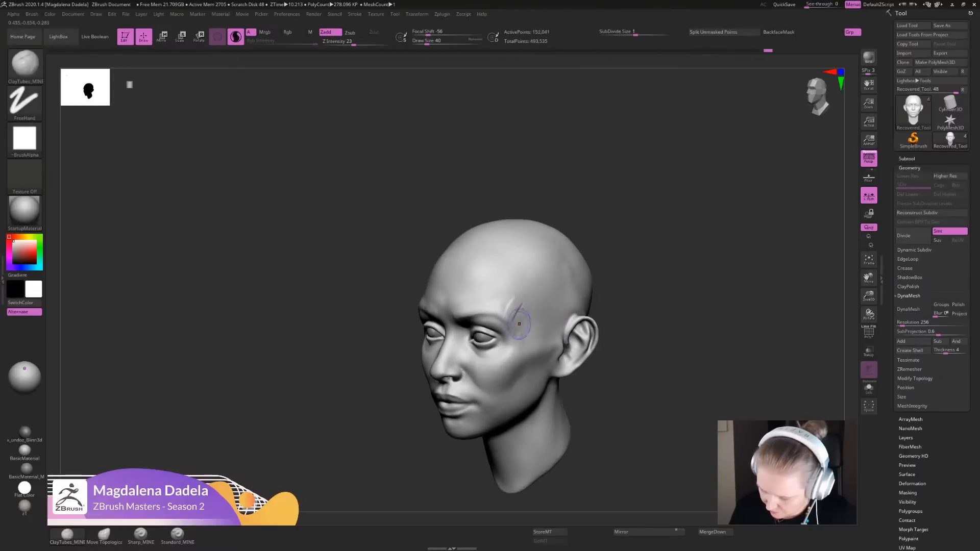
left_click_drag(520, 298, 510, 318)
mouse_move(513, 317)
right_mouse_down("ctrl")
mouse_move(513, 286)
mouse_move(556, 288)
mouse_move(551, 321)
right_mouse_up("ctrl")
left_click_drag(524, 276, 523, 296, "shift")
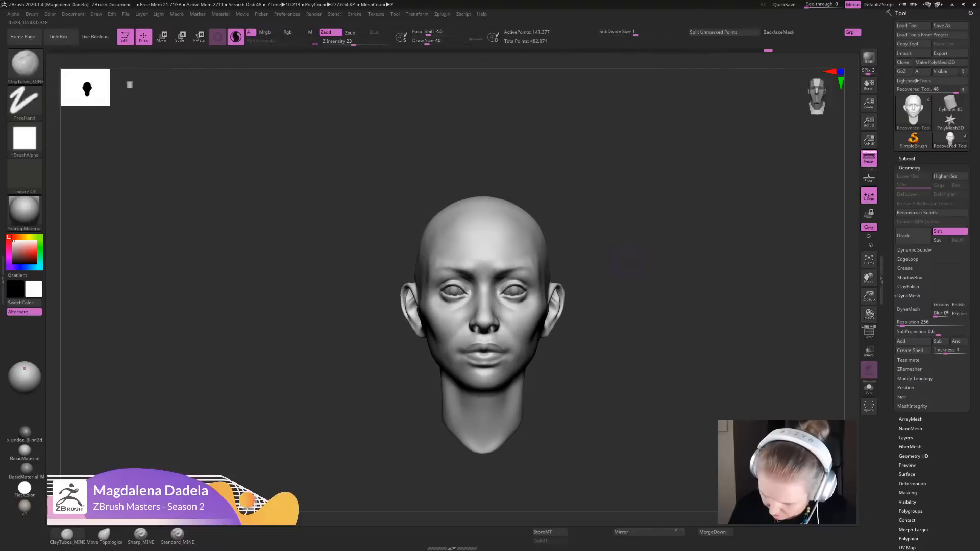
- Refine the forms around the inner brow and nose with ClayTubes_MINE and smooth the strokes
mouse_move(505, 326)
right_mouse_down("ctrl")
mouse_move(505, 357)
mouse_move(503, 276)
right_mouse_up("ctrl")
key("shift")
right_click_drag(502, 275, 493, 312, "ctrl")
left_click_drag(481, 317, 496, 349)
key("shift")
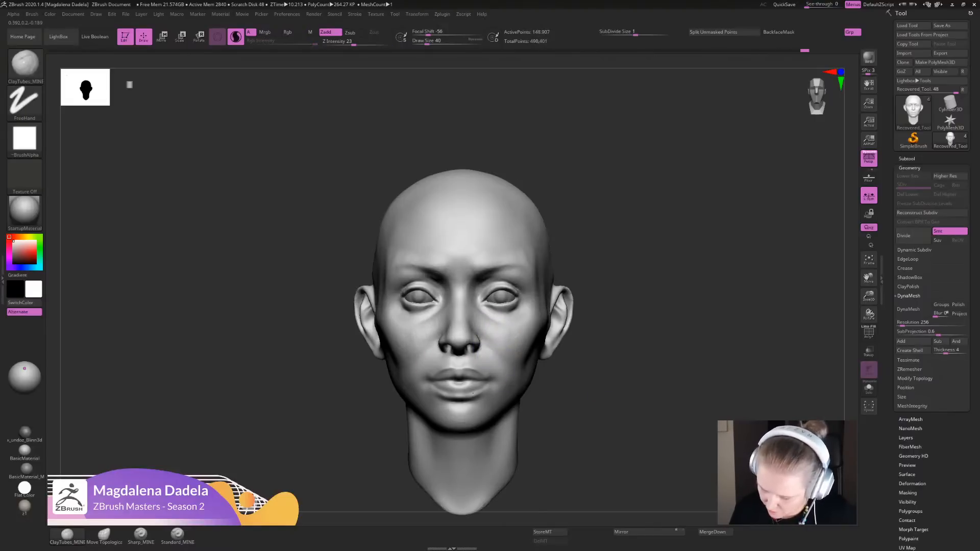
- Carve the corners of the mouth with Sharp_MINE, working in front and three-quarter views
mouse_move(613, 388)
left_mouse_down("alt")
mouse_move(609, 354)
mouse_move(610, 380)
mouse_move(632, 352)
mouse_move(624, 392)
left_mouse_up("alt")
left_click(140, 535)
mouse_move(508, 339)
left_mouse_down()
mouse_move(519, 340)
mouse_move(466, 345)
mouse_move(520, 345)
left_mouse_up()
left_click_drag(633, 382, 530, 382)
mouse_move(519, 340)
left_mouse_down()
mouse_move(502, 350)
mouse_move(510, 352)
left_mouse_up()
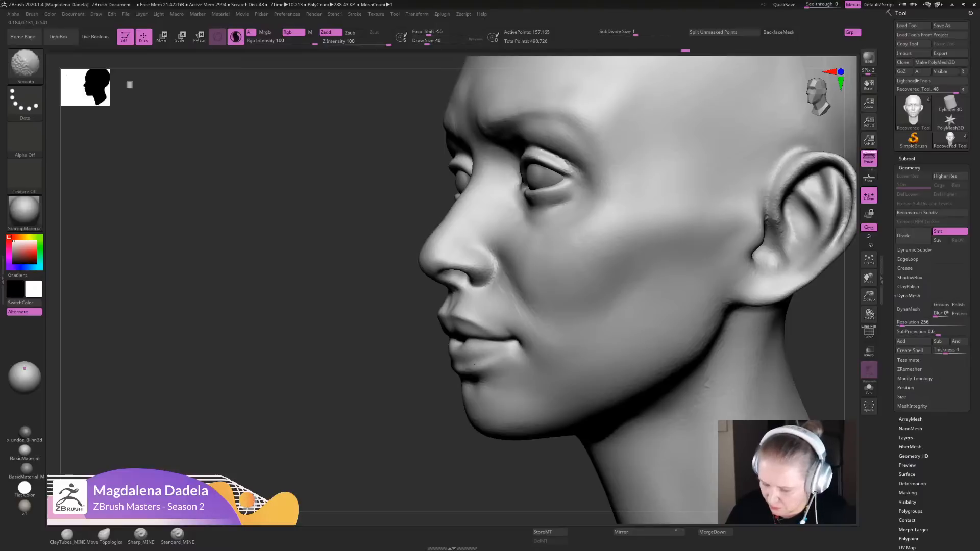
- Smooth the crease behind the nostril wing where it meets the cheek
left_click_drag(494, 257, 499, 279)
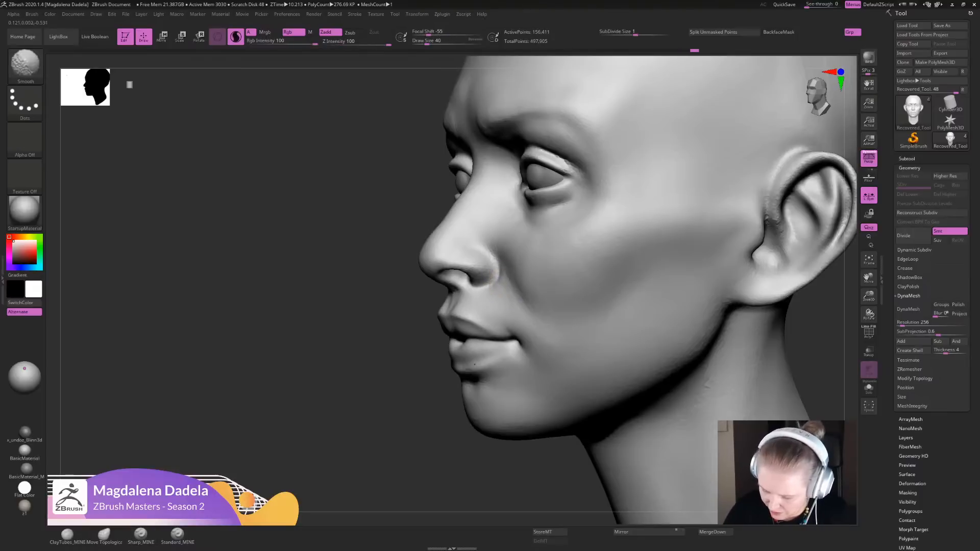
right_click_drag(497, 278, 496, 245, "ctrl")
right_click_drag(496, 245, 561, 255, "shift")
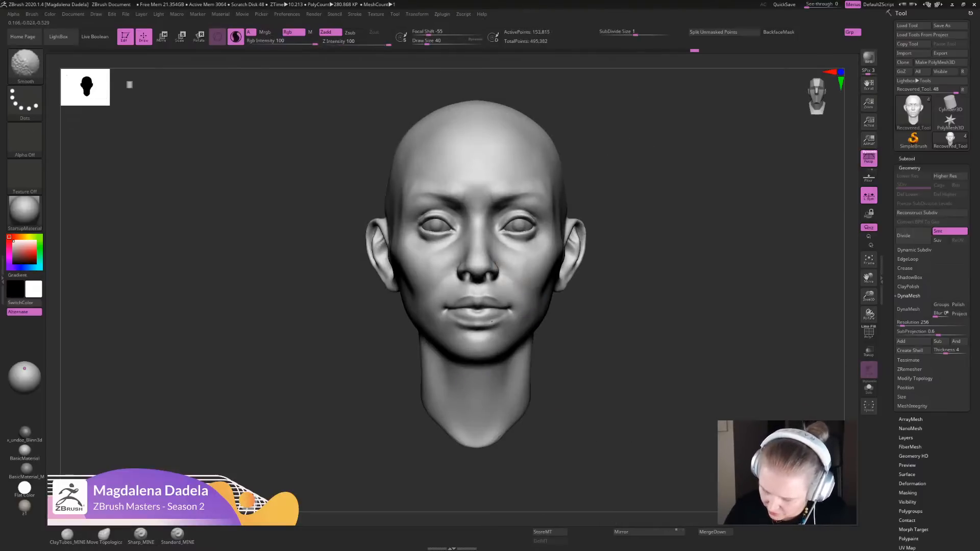
- Sculpt the philtrum under the nose and define the nostril bases with Sharp_MINE
mouse_move(492, 273)
right_mouse_down("ctrl")
mouse_move(489, 240)
mouse_move(466, 302)
right_mouse_up("ctrl")
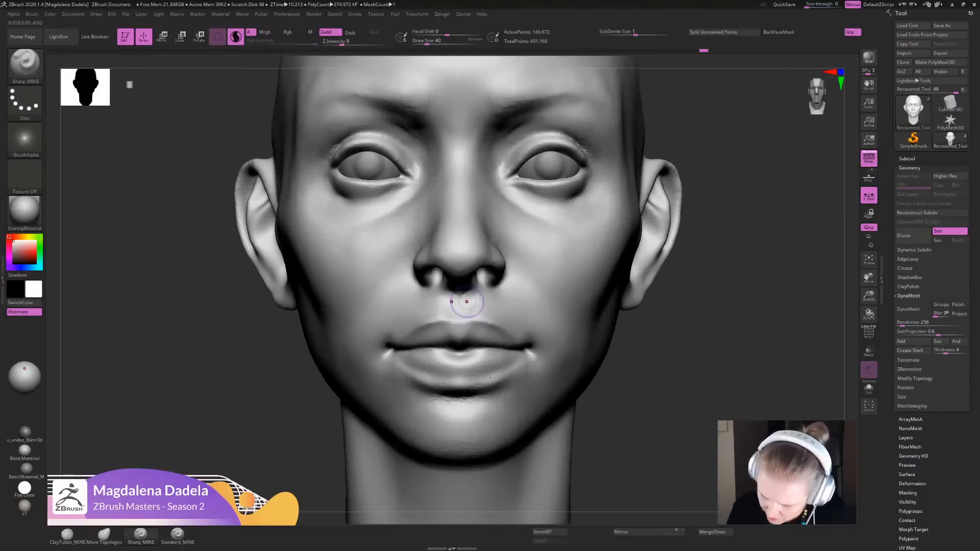
mouse_move(465, 299)
left_mouse_down()
mouse_move(465, 318)
mouse_move(457, 312)
left_mouse_up()
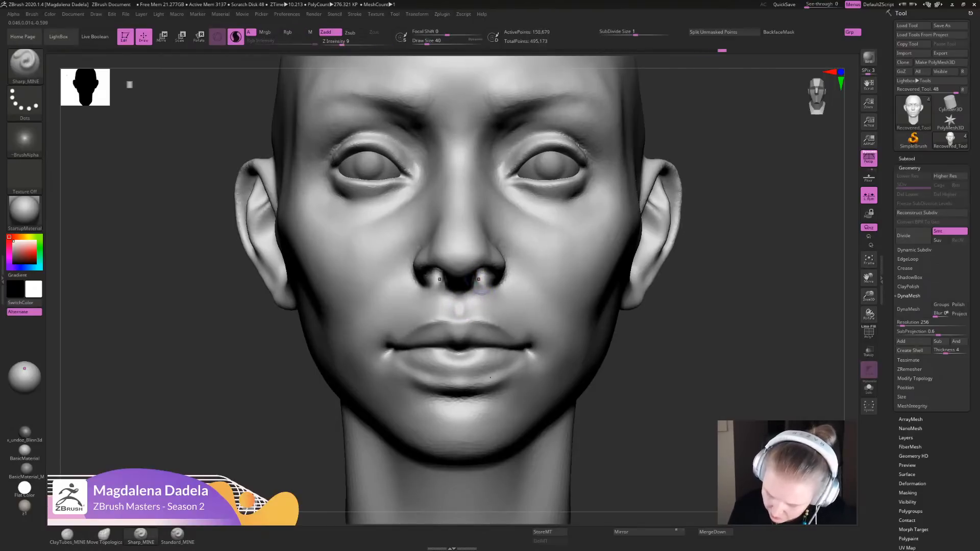
left_click_drag(478, 279, 482, 286, "shift")
mouse_move(655, 388)
left_mouse_down("alt")
mouse_move(654, 285)
mouse_move(665, 280)
left_mouse_up("alt")
mouse_move(481, 267)
left_mouse_down()
mouse_move(483, 277)
mouse_move(478, 271)
left_mouse_up()
- Refine the mouth corners along the ends of the lower lip with Sharp_MINE
left_click_drag(623, 284, 610, 225, "alt")
mouse_move(615, 244)
left_mouse_down("shift")
mouse_move(619, 280)
mouse_move(653, 298)
mouse_move(640, 317)
left_mouse_up("shift")
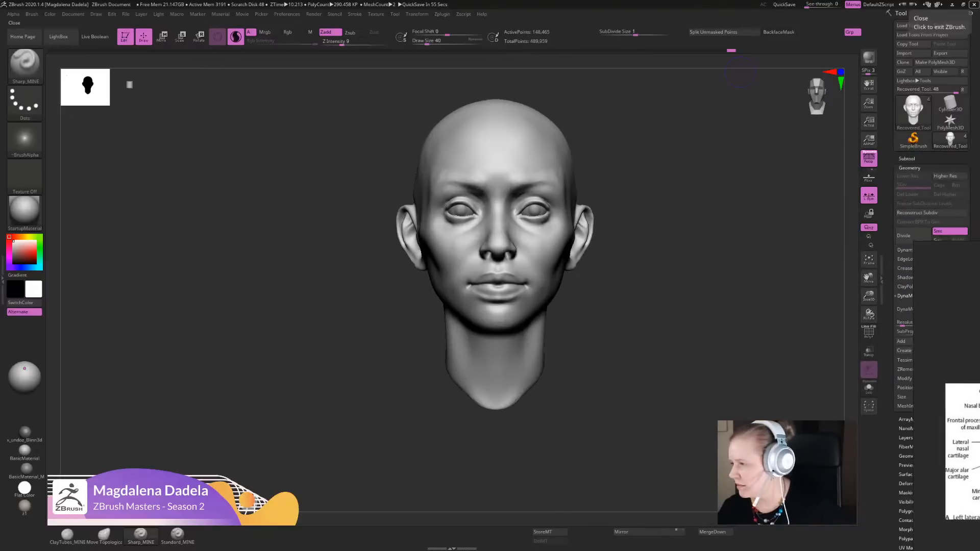
mouse_move(633, 286)
left_mouse_down("alt")
mouse_move(627, 352)
mouse_move(607, 339)
left_mouse_up("alt")
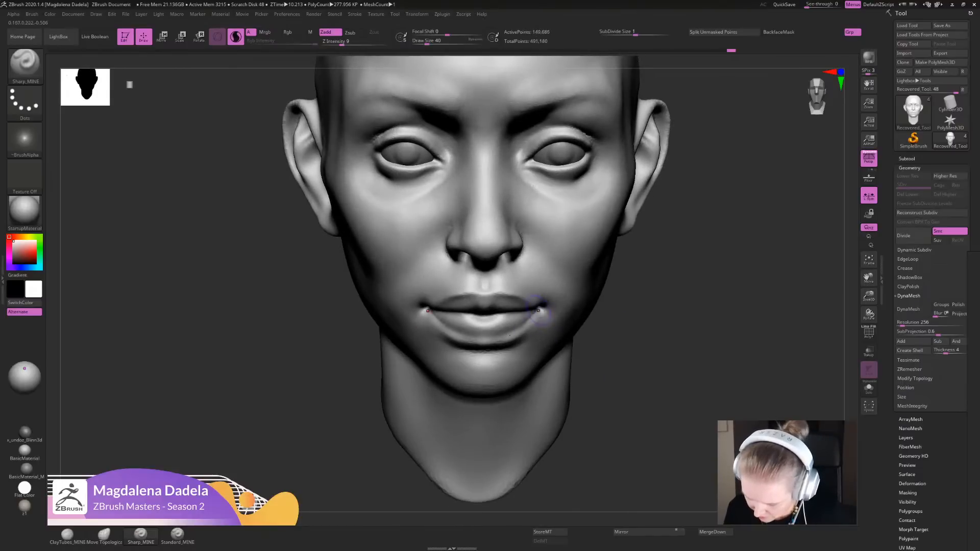
left_click_drag(537, 312, 521, 309, "shift")
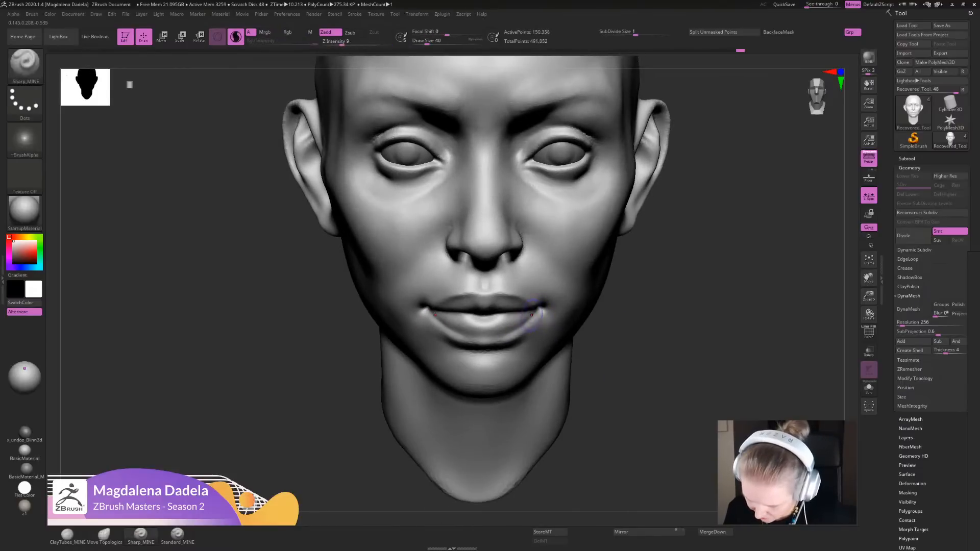
- Define the upper lip's border and cupid's bow with Sharp_MINE from several vertical angles and smooth the centre
mouse_move(660, 356)
left_mouse_down("alt")
mouse_move(653, 275)
mouse_move(648, 358)
mouse_move(647, 327)
left_mouse_up("alt")
mouse_move(486, 317)
left_mouse_down()
mouse_move(480, 311)
mouse_move(519, 325)
left_mouse_up()
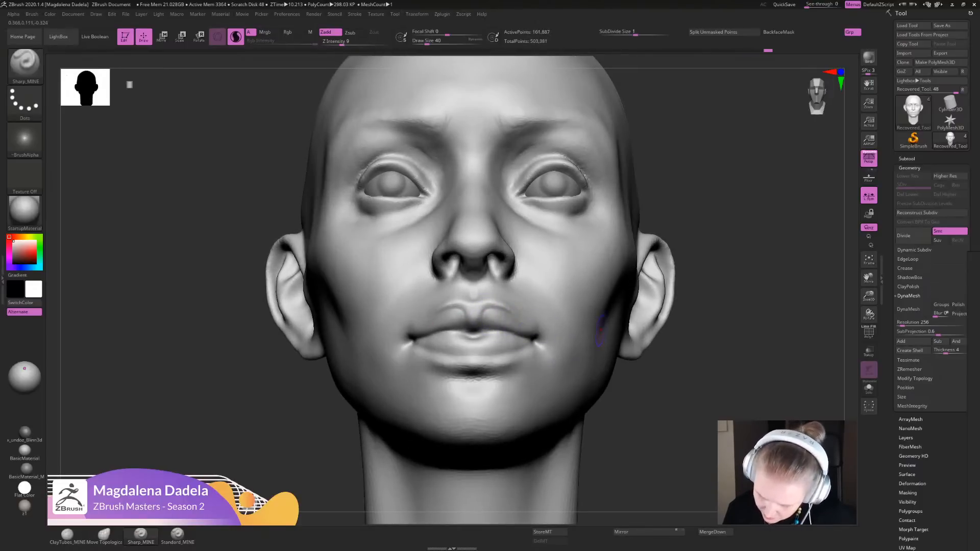
mouse_move(663, 357)
left_mouse_down("alt")
mouse_move(656, 286)
mouse_move(654, 322)
left_mouse_up("alt")
left_click_drag(654, 296, 652, 363, "alt")
left_click_drag(484, 314, 501, 314)
left_click_drag(648, 343, 646, 398)
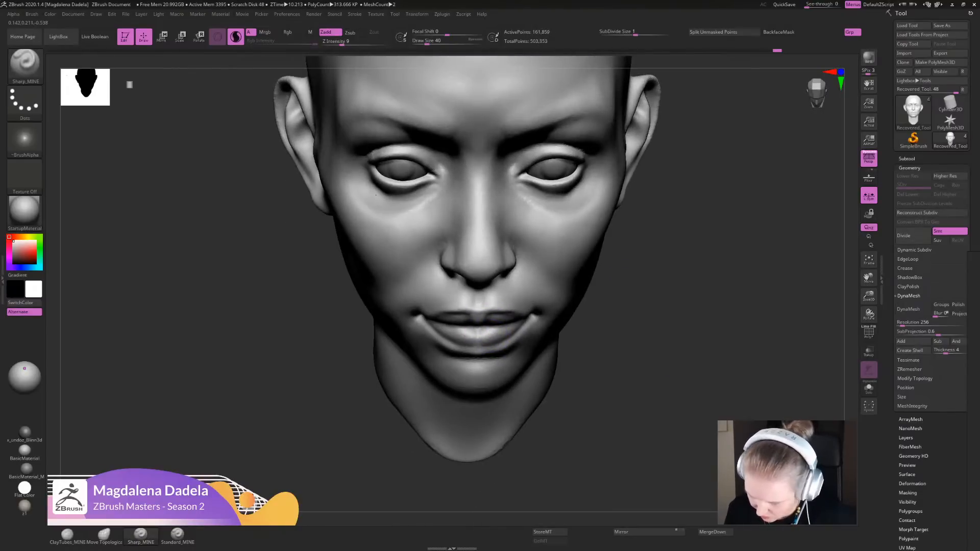
left_click_drag(676, 362, 674, 301, "alt")
mouse_move(675, 311)
left_mouse_down()
mouse_move(674, 270)
mouse_move(672, 357)
left_mouse_up()
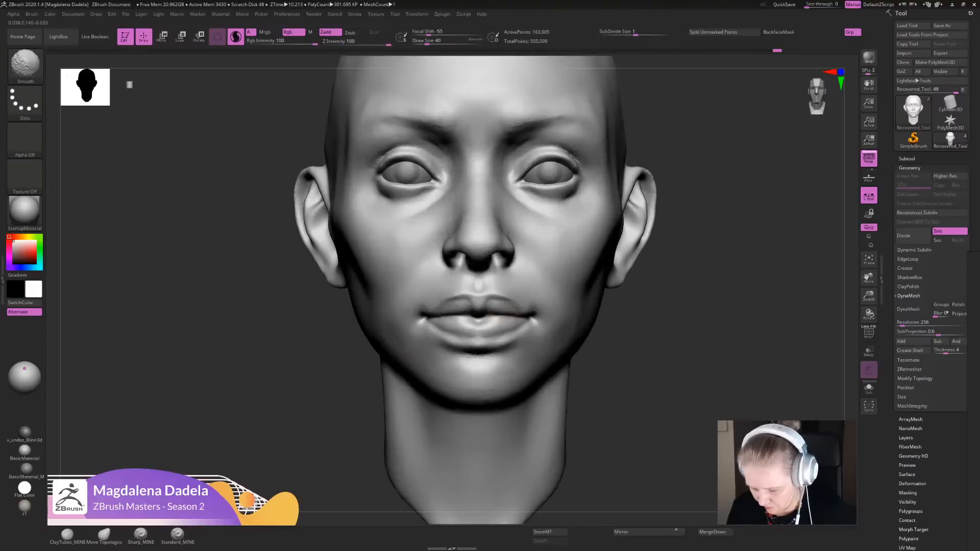
left_click_drag(484, 295, 490, 301, "shift")
- Sharpen the line between the lips near the mouth corner with Sharp_MINE from a side three-quarter view
left_click_drag(688, 344, 602, 341)
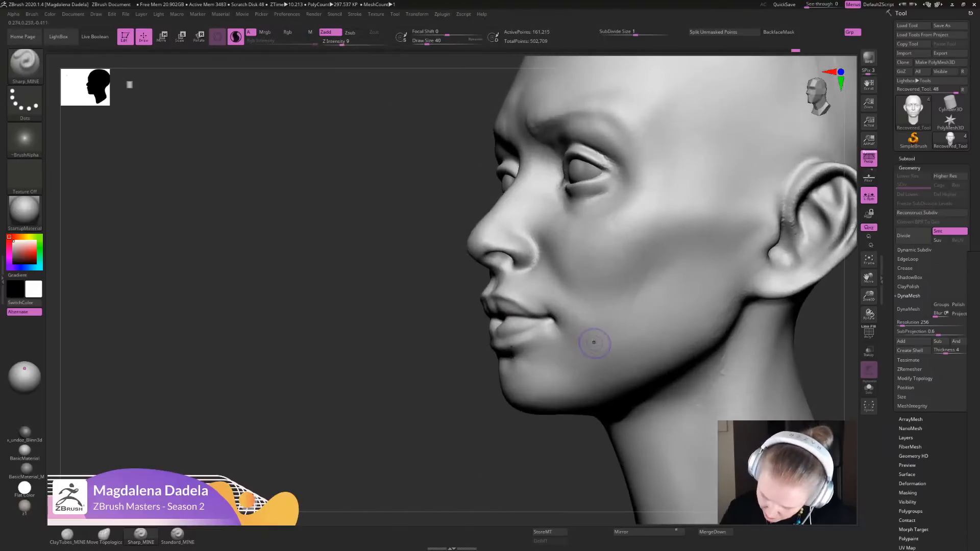
left_click_drag(526, 317, 505, 307)
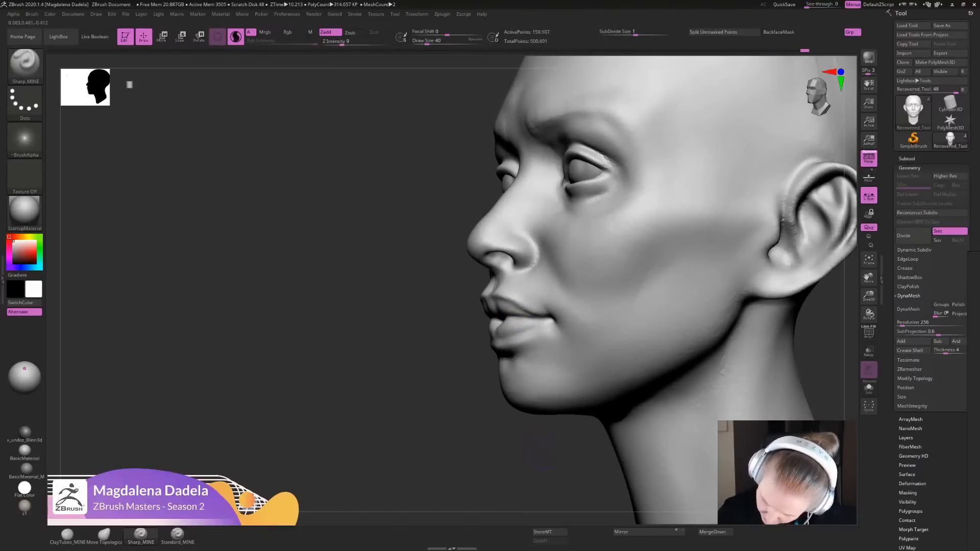
mouse_move(540, 452)
left_mouse_down()
mouse_move(630, 448)
mouse_move(597, 326)
mouse_move(571, 294)
mouse_move(602, 347)
mouse_move(576, 373)
left_mouse_up()
- Lower ClayTubes_MINE's Z Intensity to 6 and build up the areas below the mouth corners and lower lip
left_click(67, 535)
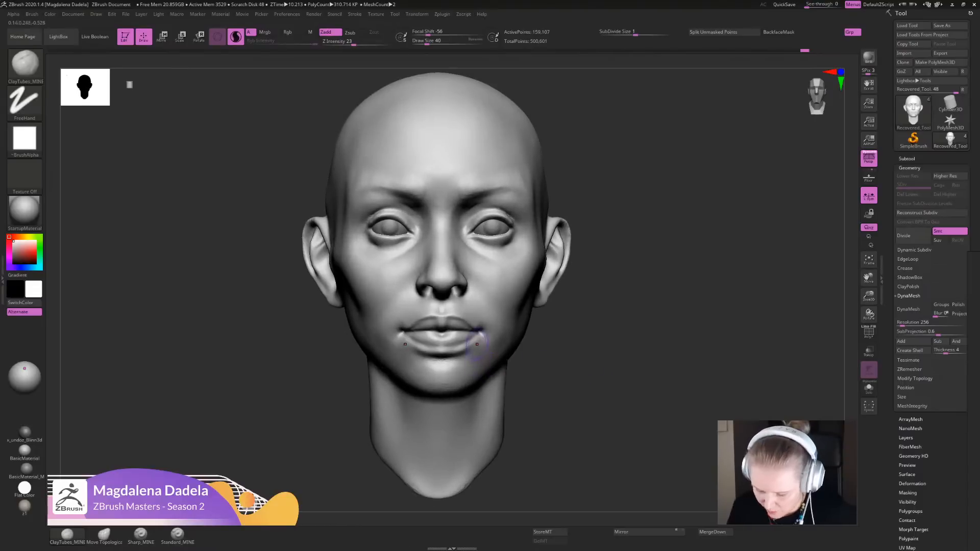
left_click_drag(602, 230, 630, 250, "ctrl")
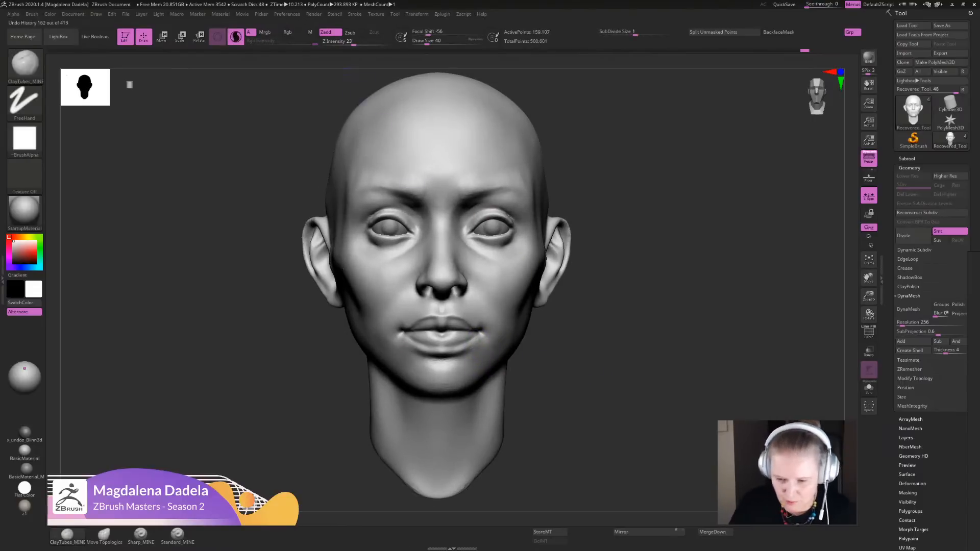
left_click(337, 44)
mouse_move(602, 301)
left_mouse_down("alt")
mouse_move(612, 276)
mouse_move(602, 314)
left_mouse_up("alt")
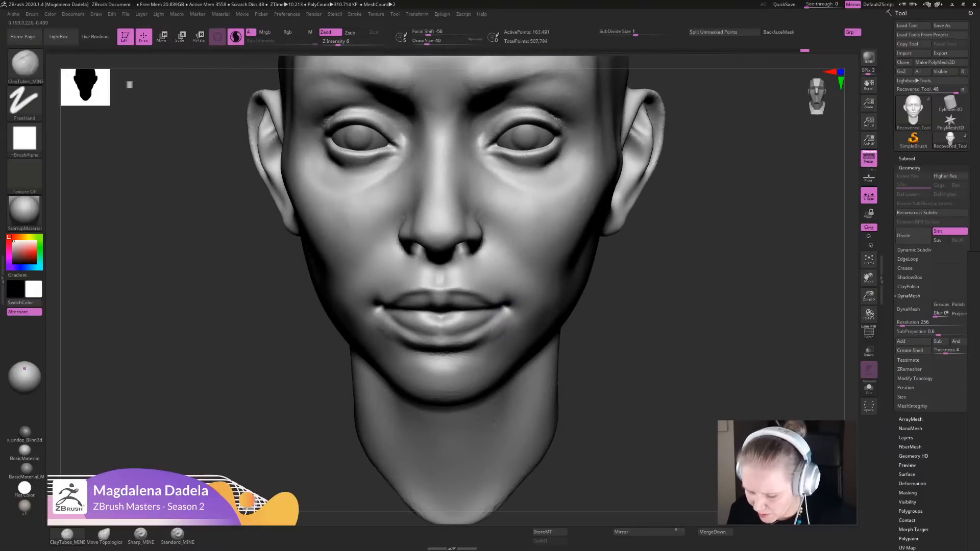
mouse_move(597, 352)
left_mouse_down("alt")
mouse_move(625, 300)
mouse_move(622, 281)
mouse_move(599, 347)
left_mouse_up("alt")
mouse_move(462, 345)
left_mouse_down()
mouse_move(483, 348)
mouse_move(469, 345)
mouse_move(480, 354)
mouse_move(463, 363)
mouse_move(480, 348)
mouse_move(460, 346)
mouse_move(473, 349)
left_mouse_up()
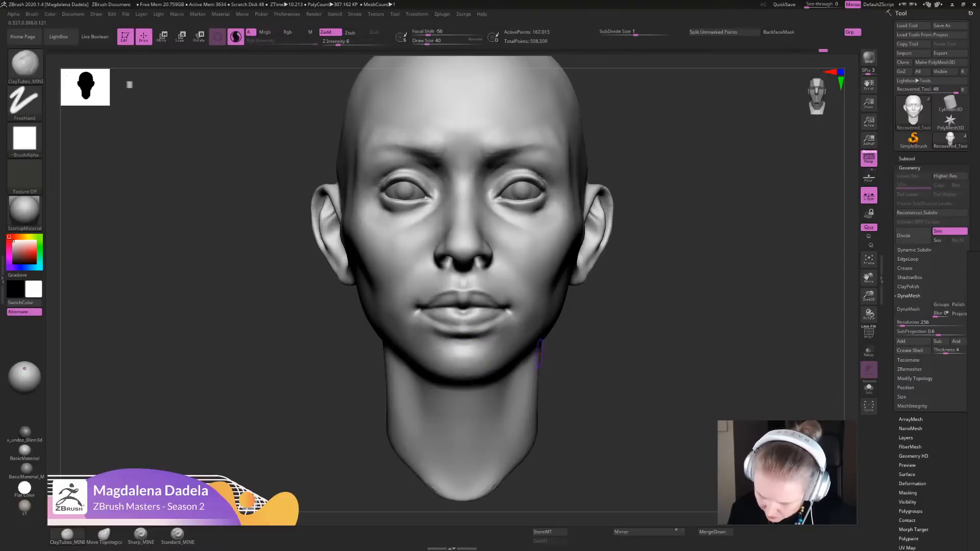
- Build the transition from the mouth corners down to the chin with light ClayTubes_MINE strokes
mouse_move(561, 343)
left_mouse_down("alt")
mouse_move(567, 303)
mouse_move(562, 337)
mouse_move(516, 337)
left_mouse_up("alt")
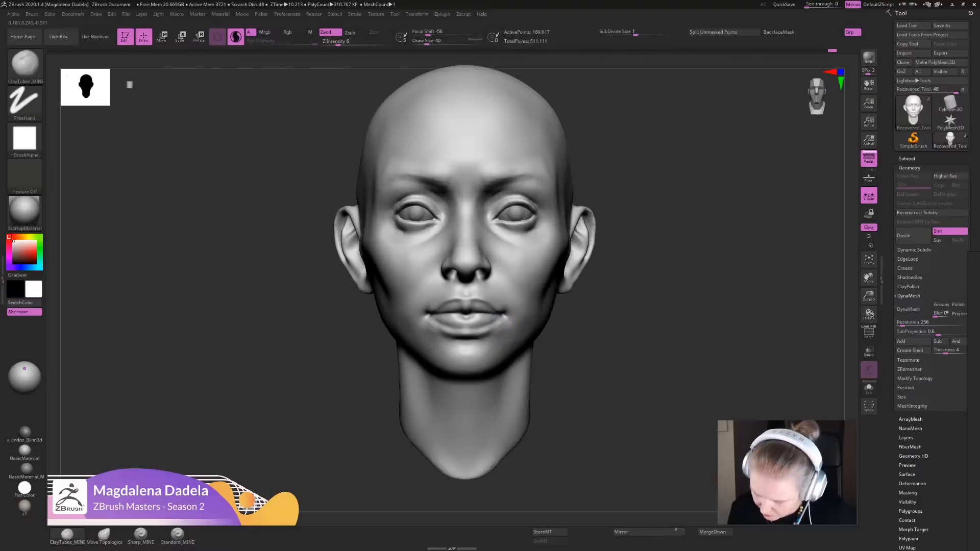
left_click_drag(571, 331, 556, 365, "alt")
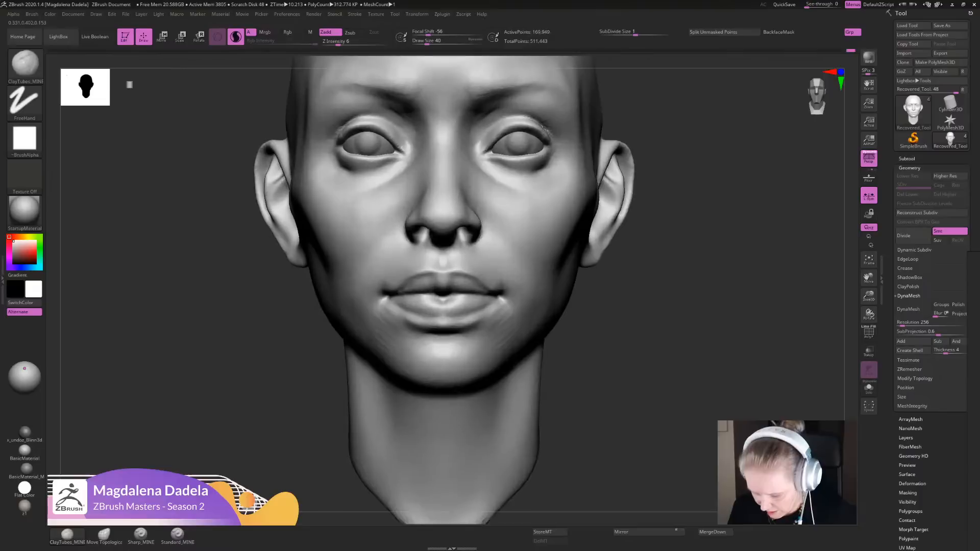
left_click_drag(474, 337, 461, 351)
mouse_move(496, 312)
left_mouse_down("shift")
mouse_move(508, 341)
mouse_move(516, 338)
left_mouse_up("shift")
mouse_move(558, 395)
left_mouse_down("alt")
mouse_move(551, 331)
mouse_move(546, 389)
left_mouse_up("alt")
left_click_drag(449, 331, 471, 332)
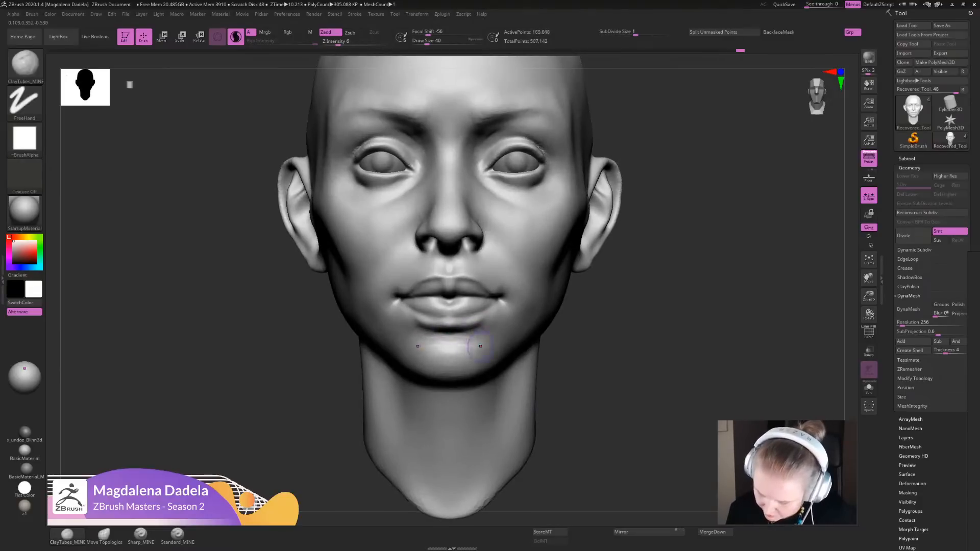
- Refine the sides of the chin just beneath the lower lip and smooth them into the surrounding surface
left_click_drag(479, 343, 490, 340, "shift")
mouse_move(558, 393)
left_mouse_down("alt")
mouse_move(541, 321)
mouse_move(549, 385)
left_mouse_up("alt")
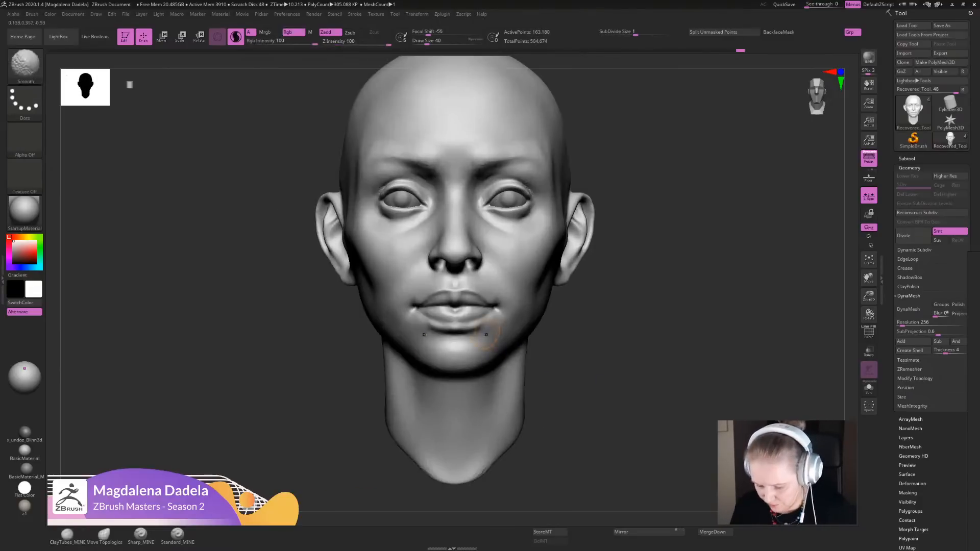
left_click_drag(477, 324, 487, 319, "shift")
mouse_move(554, 383)
left_mouse_down("alt")
mouse_move(544, 317)
mouse_move(553, 392)
left_mouse_up("alt")
- Soften and fill the mouth corners with ClayTubes_MINE from three-quarter and front views, smoothing the result
left_click_drag(648, 390, 582, 385)
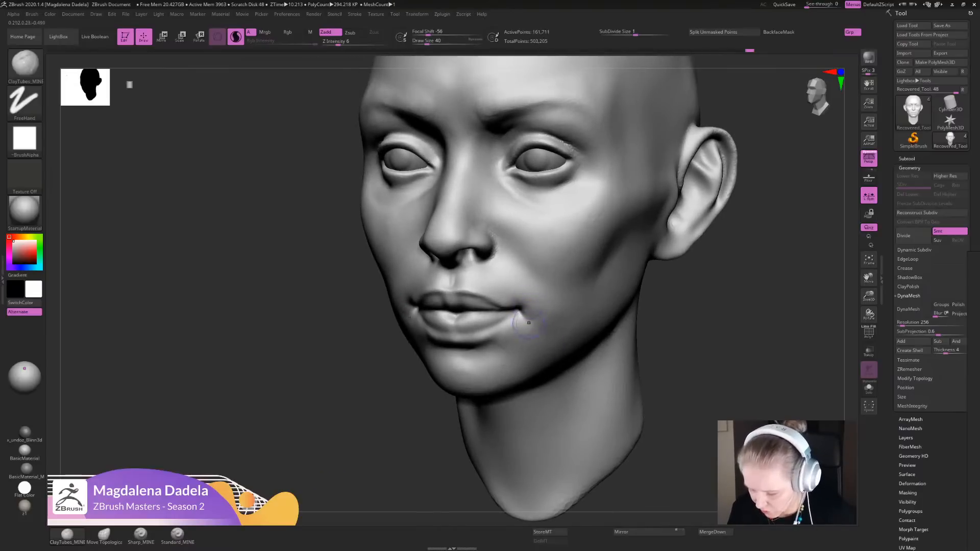
mouse_move(528, 322)
left_mouse_down("alt")
mouse_move(521, 300)
mouse_move(529, 318)
left_mouse_up("alt")
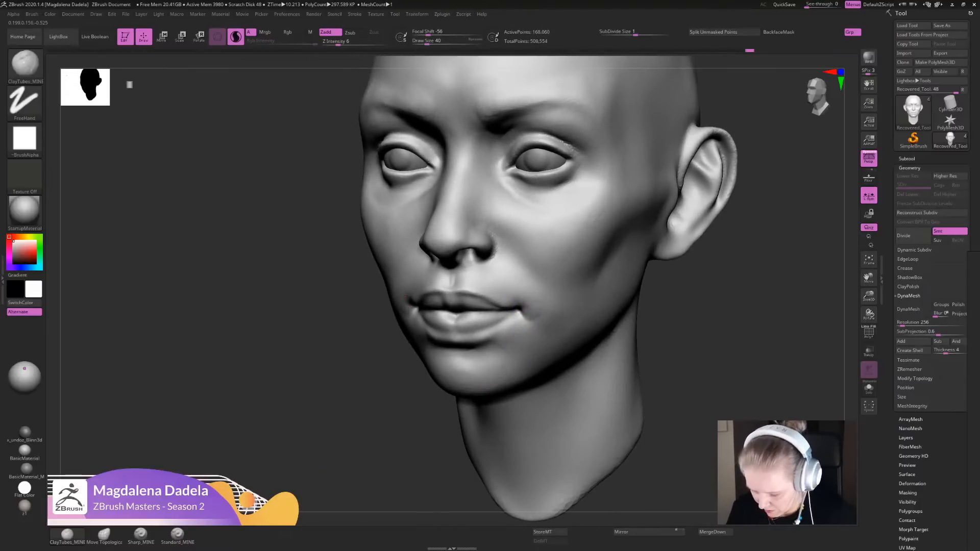
left_click_drag(686, 357, 683, 301, "alt")
mouse_move(650, 306)
left_mouse_down("shift")
mouse_move(685, 308)
mouse_move(685, 367)
left_mouse_up("shift")
left_click_drag(524, 305, 529, 318, "shift")
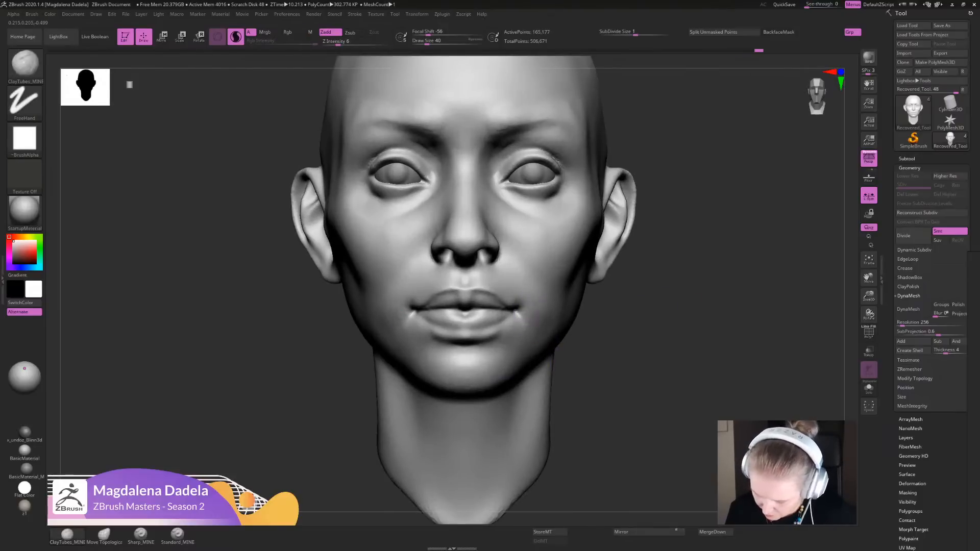
mouse_move(525, 313)
left_mouse_down("shift")
mouse_move(530, 322)
mouse_move(513, 334)
mouse_move(523, 327)
mouse_move(517, 313)
left_mouse_up("shift")
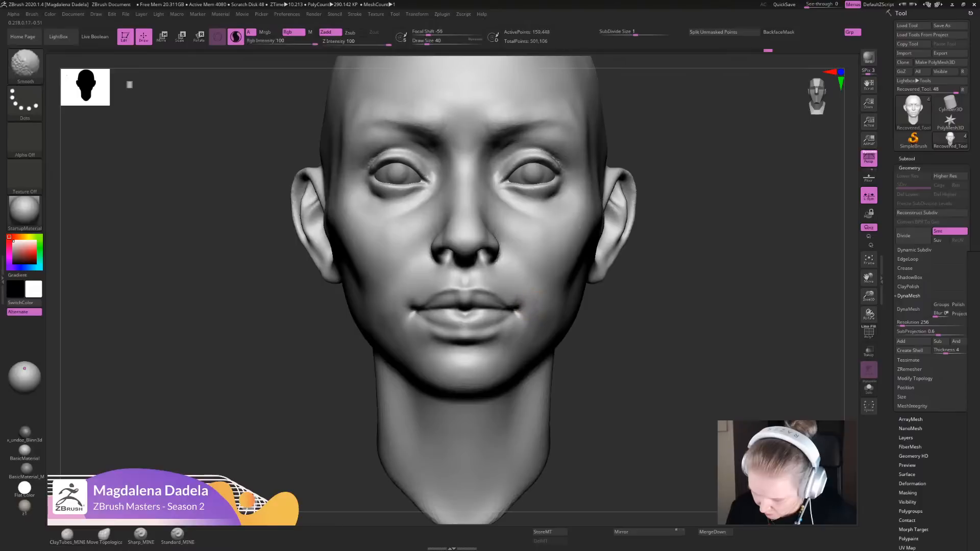
- Build up the inner cheeks beside the nose and below the eyes with ClayTubes_MINE
mouse_move(663, 358)
left_mouse_down("alt")
mouse_move(663, 304)
mouse_move(653, 384)
left_mouse_up("alt")
mouse_move(462, 257)
left_mouse_down()
mouse_move(484, 281)
mouse_move(475, 273)
left_mouse_up()
mouse_move(612, 365)
left_mouse_down("alt")
mouse_move(616, 312)
mouse_move(617, 341)
left_mouse_up("alt")
left_click_drag(499, 247, 487, 257, "shift")
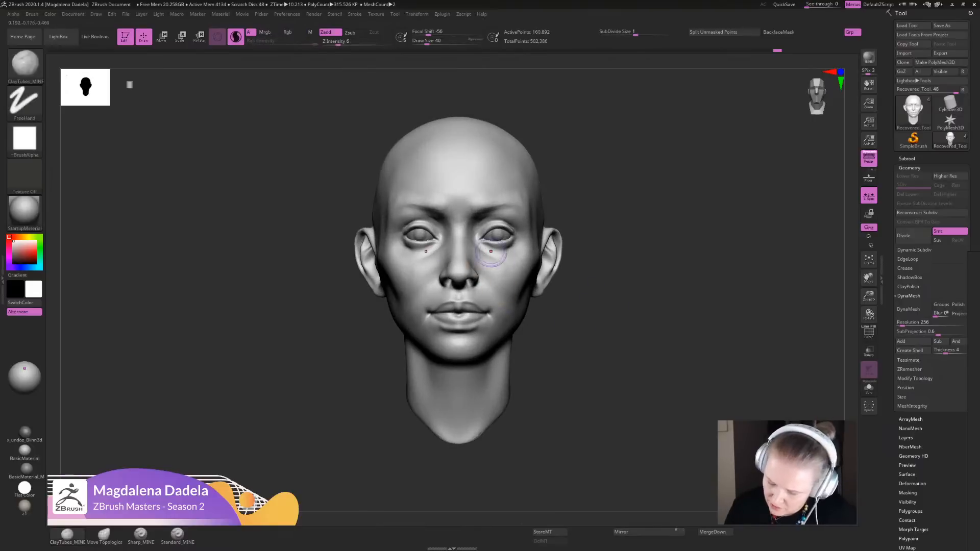
- Shape the cheekbones below the outer eyes with ClayTubes_MINE from the front
left_click_drag(616, 311, 612, 447, "alt")
left_click_drag(478, 340, 524, 334)
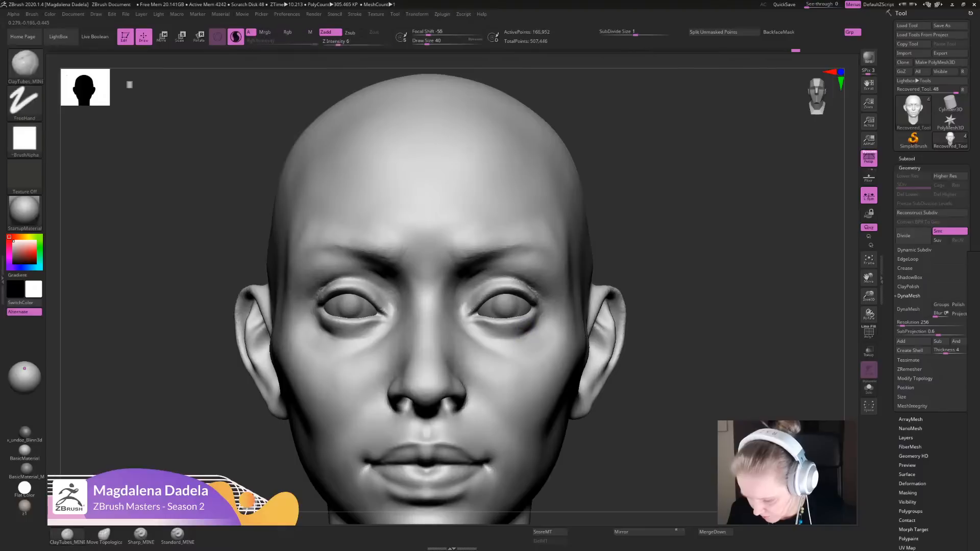
mouse_move(637, 409)
left_mouse_down("alt")
mouse_move(630, 314)
mouse_move(628, 326)
left_mouse_up("alt")
left_click_drag(506, 329, 536, 341)
left_click_drag(535, 317, 536, 339, "shift")
- Smooth the area where the ear meets the cheek and add volume to the ear's inner ridges with ClayTubes_MINE
mouse_move(633, 326)
left_mouse_down("alt")
mouse_move(634, 375)
mouse_move(542, 344)
left_mouse_up("alt")
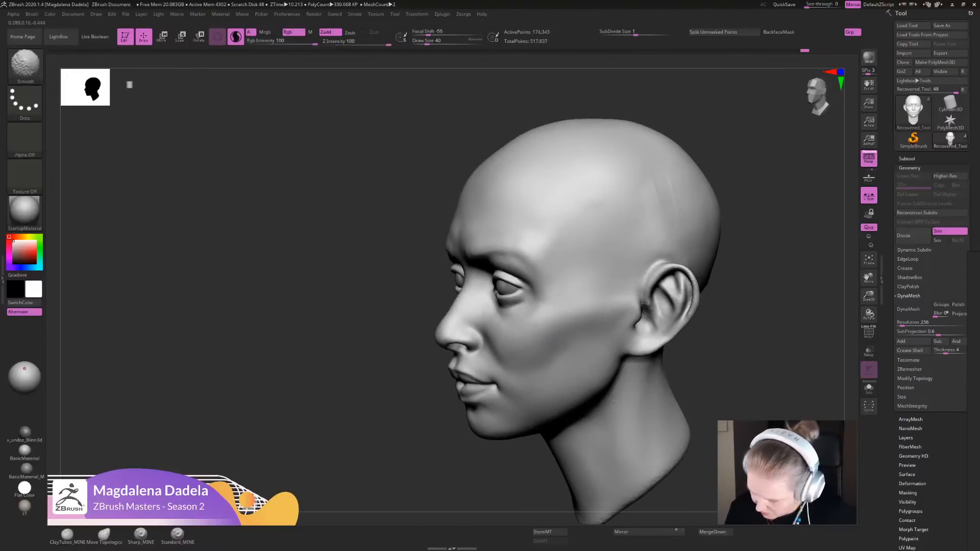
left_click_drag(630, 344, 636, 354, "shift")
right_click_drag(637, 326, 602, 326)
mouse_move(602, 327)
right_mouse_down("alt")
mouse_move(540, 365)
mouse_move(588, 351)
right_mouse_up("alt")
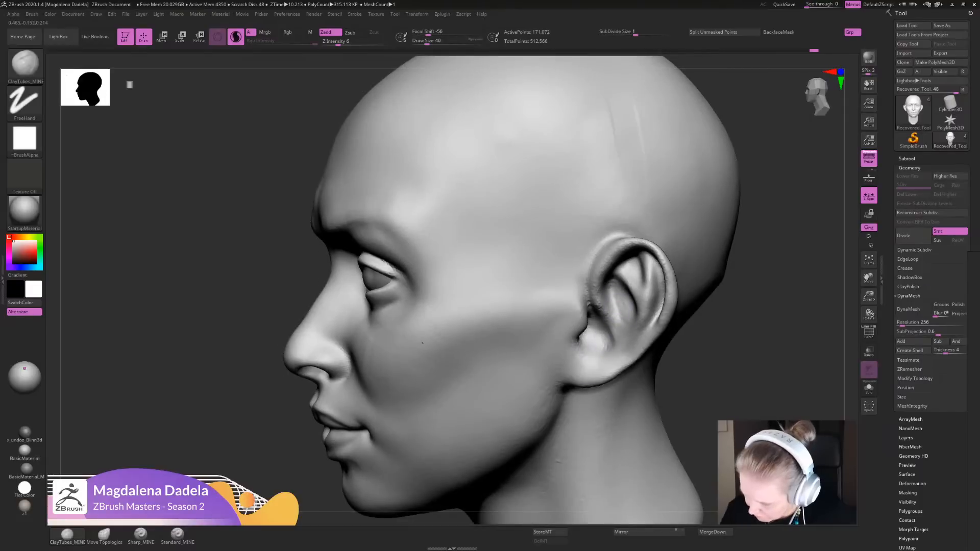
left_click_drag(616, 294, 619, 317)
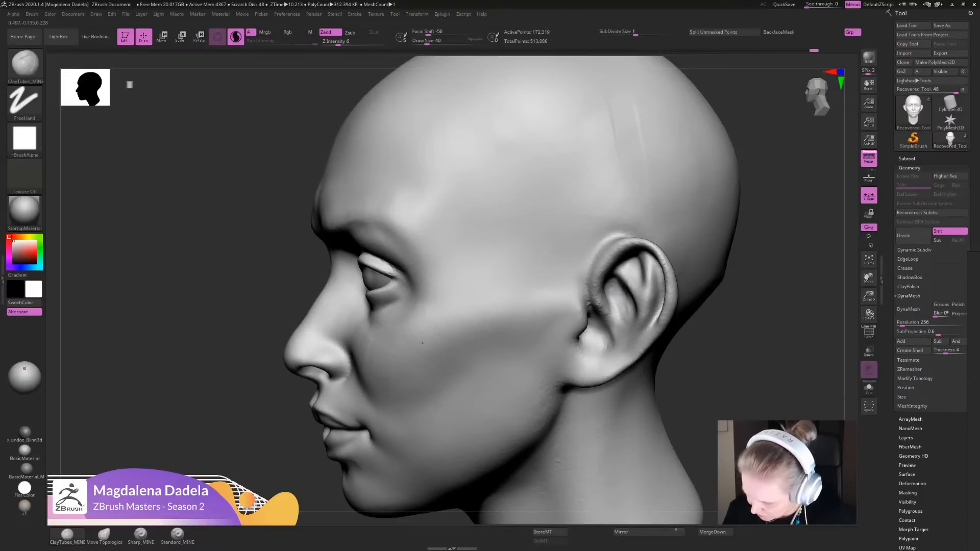
- Define the ear's inner folds, tragus and outer rim with Sharp_MINE from side and front views
left_click(141, 535)
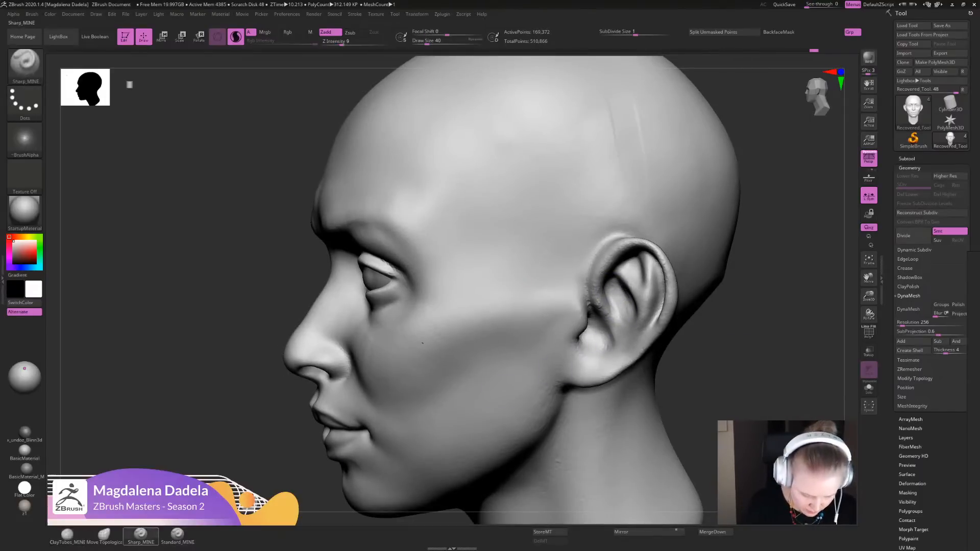
mouse_move(668, 326)
right_mouse_down("alt")
mouse_move(576, 382)
mouse_move(575, 369)
right_mouse_up("alt")
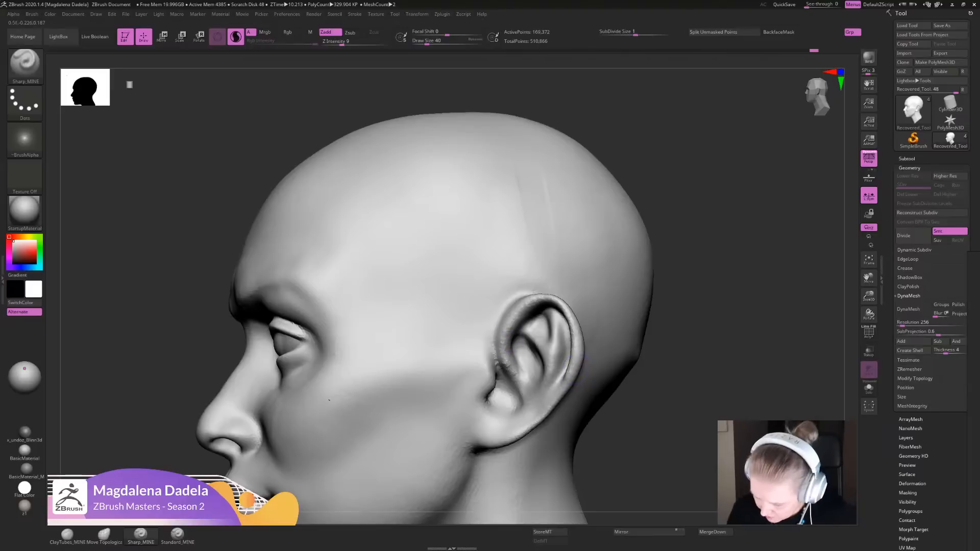
left_click_drag(513, 347, 528, 312)
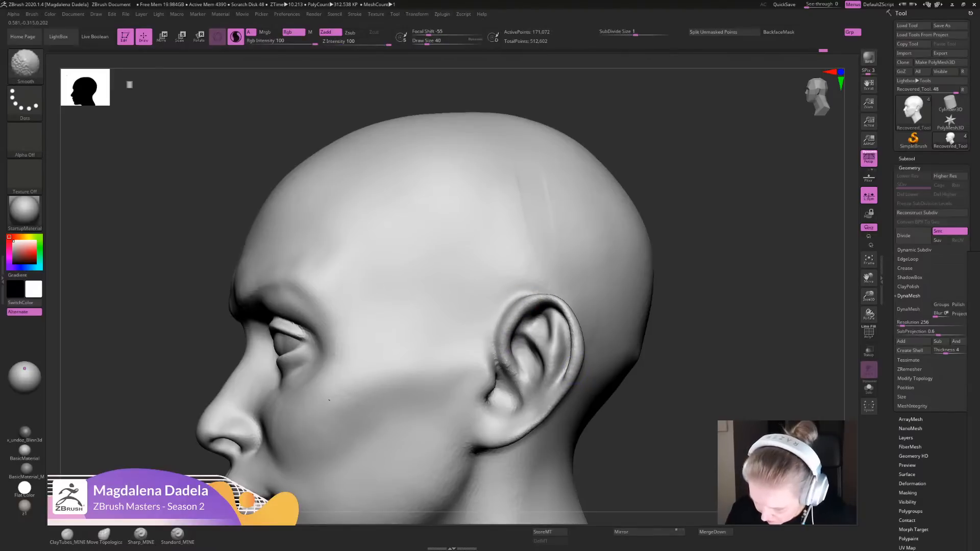
mouse_move(502, 366)
left_mouse_down("shift")
mouse_move(506, 396)
mouse_move(501, 386)
mouse_move(510, 388)
mouse_move(481, 414)
mouse_move(501, 400)
mouse_move(499, 409)
left_mouse_up("shift")
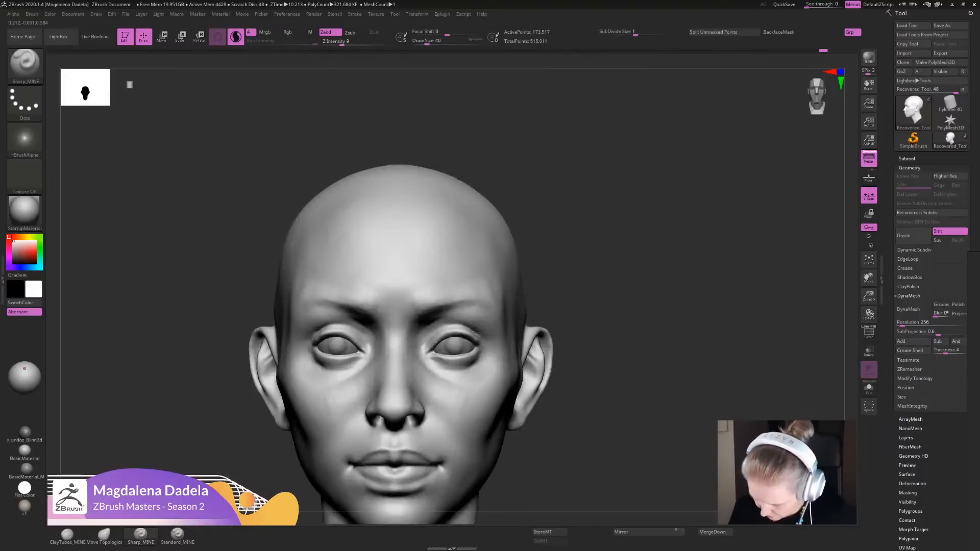
left_click_drag(533, 395, 533, 355)
mouse_move(534, 381)
left_mouse_down()
mouse_move(515, 402)
mouse_move(531, 355)
mouse_move(530, 408)
left_mouse_up()
mouse_move(597, 409)
left_mouse_down("alt")
mouse_move(592, 357)
mouse_move(591, 368)
left_mouse_up("alt")
left_click_drag(590, 334, 584, 351, "alt")
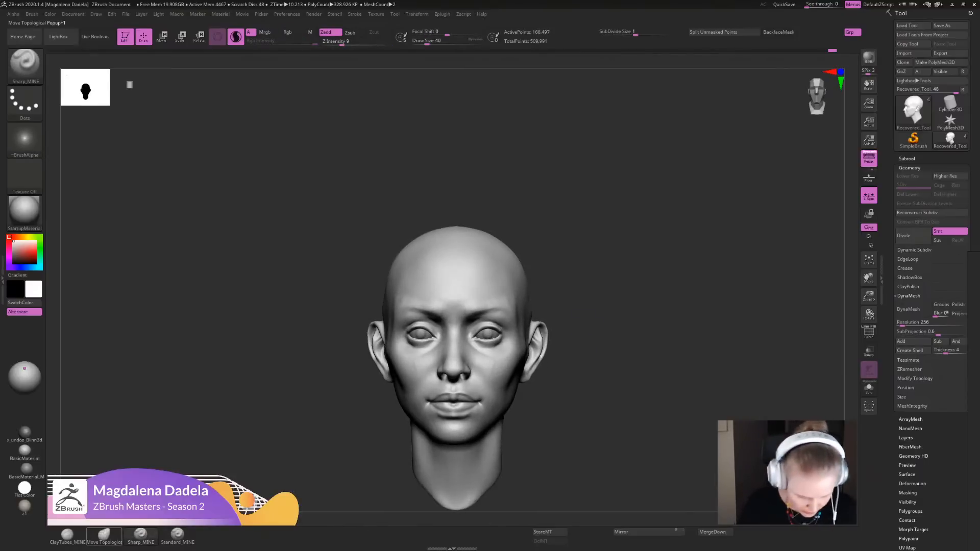
- Adjust the shape of the earlobes and lower ears with the Move Topological brush
left_click(104, 536)
mouse_move(571, 388)
left_mouse_down("alt")
mouse_move(577, 373)
mouse_move(570, 398)
left_mouse_up("alt")
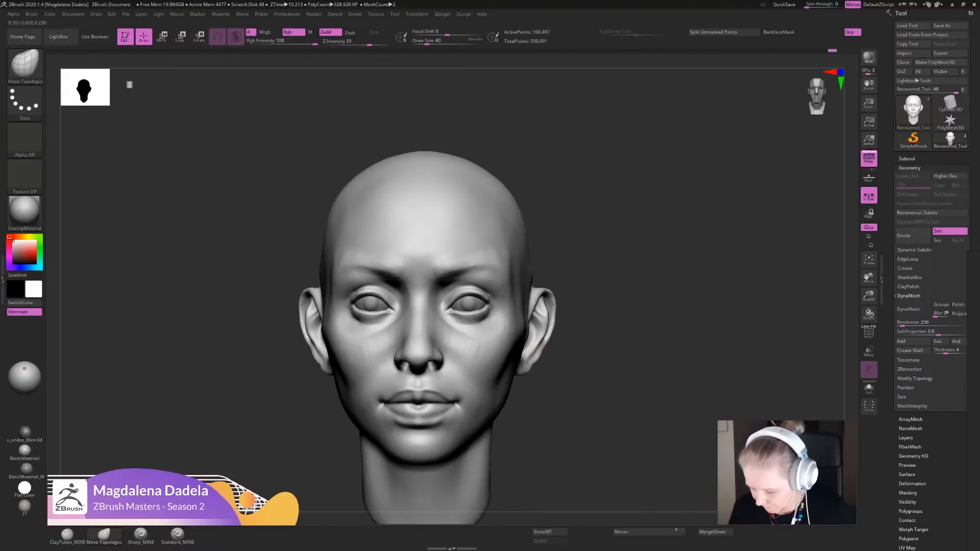
left_click_drag(527, 358, 532, 358)
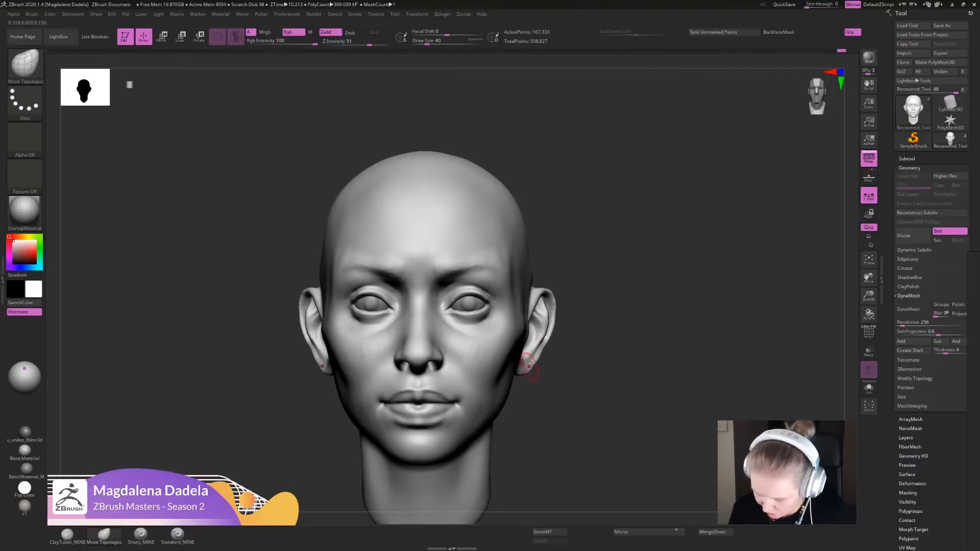
left_click_drag(532, 353, 587, 388, "shift")
mouse_move(628, 378)
left_mouse_down()
mouse_move(546, 378)
mouse_move(586, 342)
mouse_move(543, 359)
left_mouse_up()
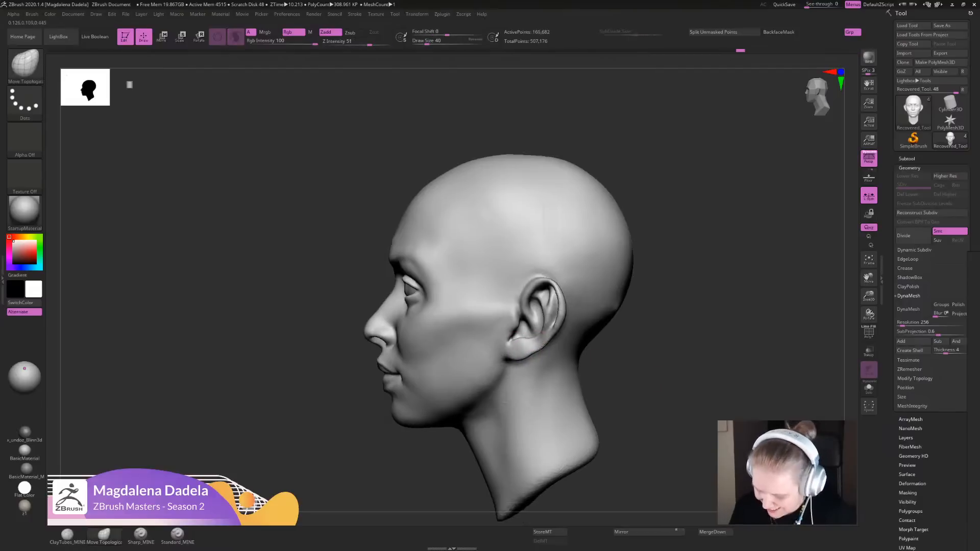
mouse_move(602, 367)
left_mouse_down("shift")
mouse_move(656, 367)
mouse_move(653, 414)
left_mouse_up("shift")
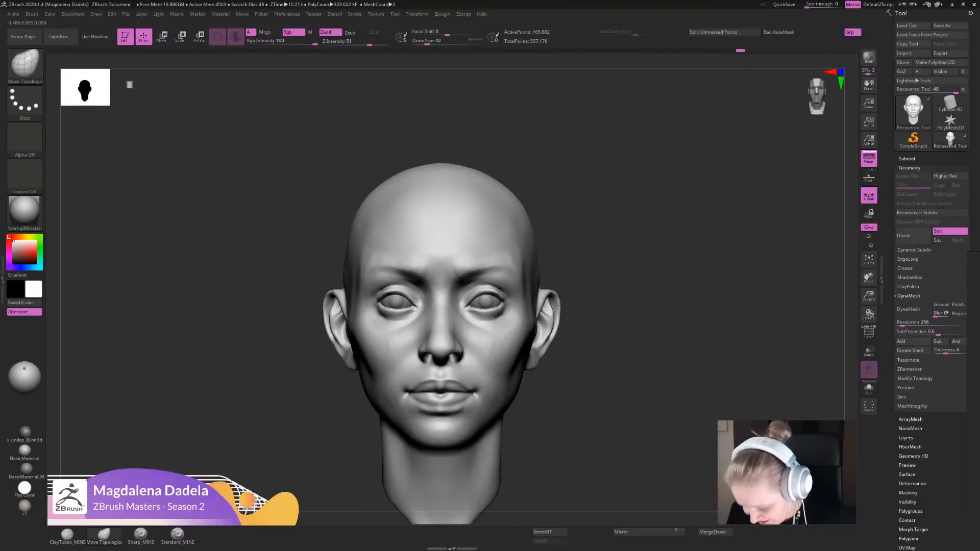
- Add volume to the ear's concha and inner ridge with Standard_MINE from a close three-quarter view
left_click_drag(589, 368, 554, 408, "alt")
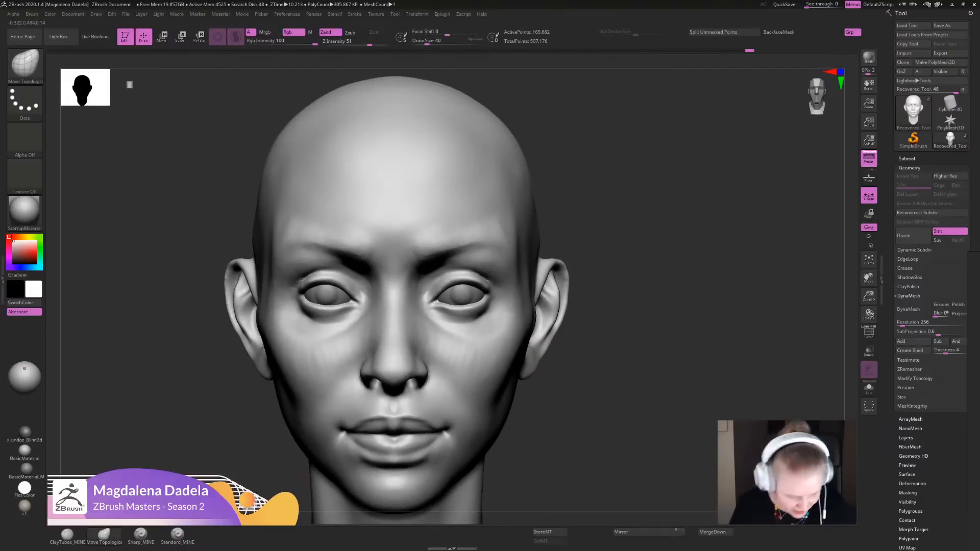
left_click(177, 536)
left_click_drag(636, 304, 576, 342, "alt")
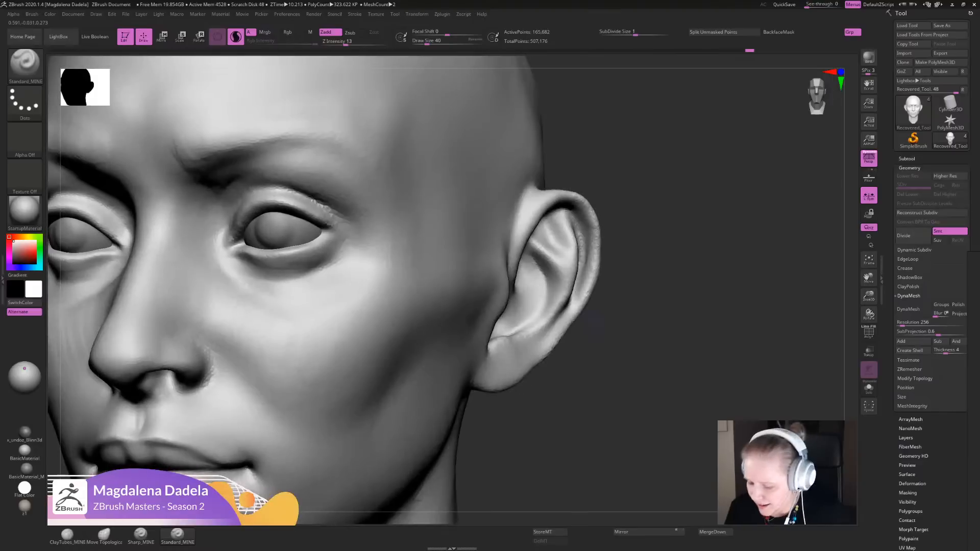
left_click_drag(556, 310, 534, 345)
left_click_drag(533, 308, 547, 261)
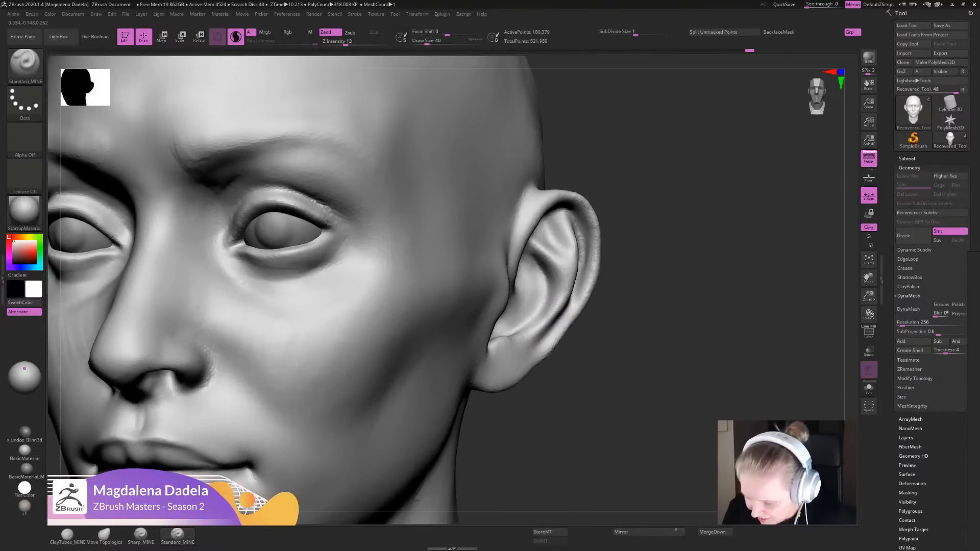
mouse_move(664, 338)
left_mouse_down("alt")
mouse_move(655, 291)
mouse_move(617, 291)
mouse_move(613, 322)
mouse_move(625, 306)
left_mouse_up("alt")
left_click_drag(625, 306, 625, 332, "alt")
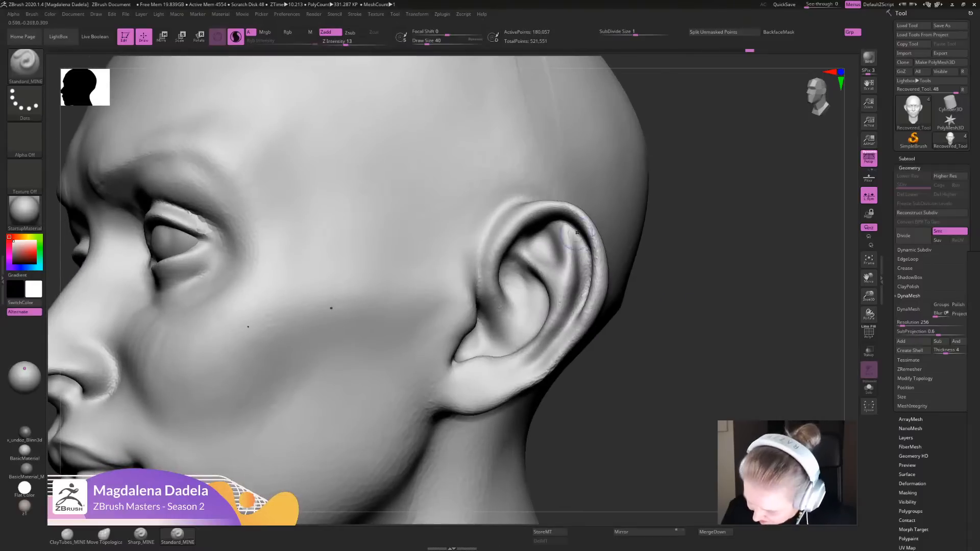
- Sculpt the ear's helix and lower rim down to the lobe with Standard_MINE and smooth the ear
mouse_move(584, 233)
left_mouse_down()
mouse_move(569, 333)
mouse_move(570, 321)
mouse_move(529, 360)
left_mouse_up()
left_click_drag(558, 321, 506, 381)
left_click_drag(686, 398, 686, 337, "alt")
left_click_drag(686, 337, 755, 337)
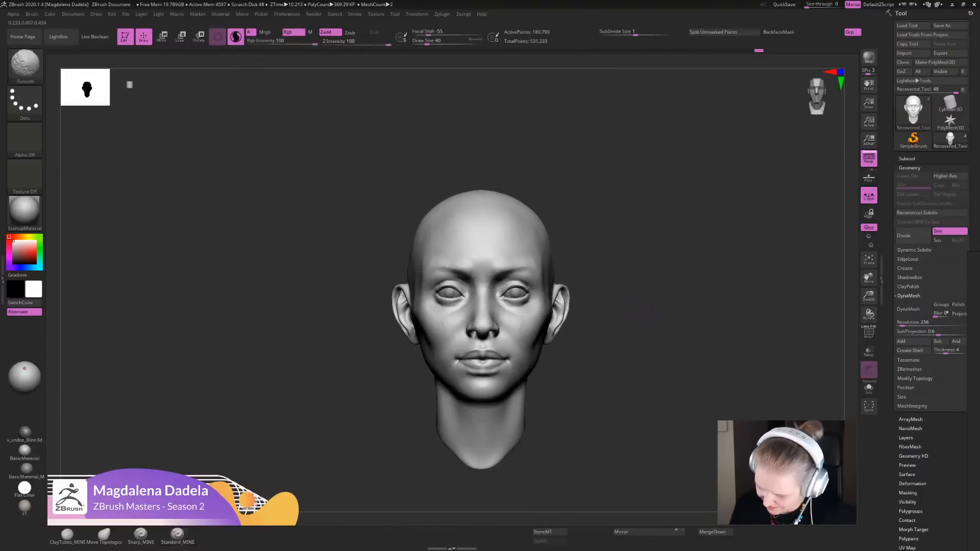
left_click_drag(663, 306, 647, 337, "alt")
mouse_move(587, 327)
left_mouse_down("alt")
mouse_move(585, 347)
mouse_move(558, 329)
left_mouse_up("alt")
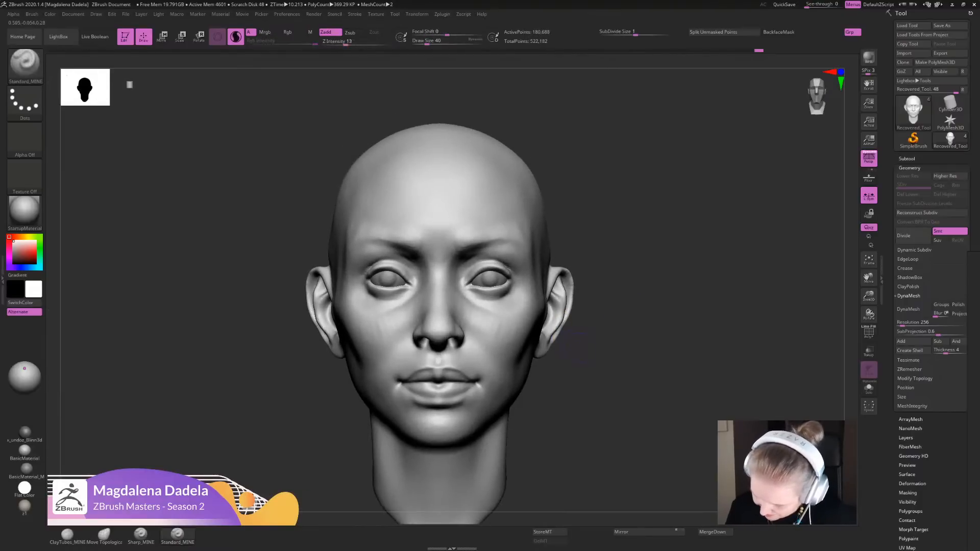
- Adjust the ears' outline with the Move Topological brush and refine their inner contours with Sharp_MINE from front and three-quarter views
left_click(104, 534)
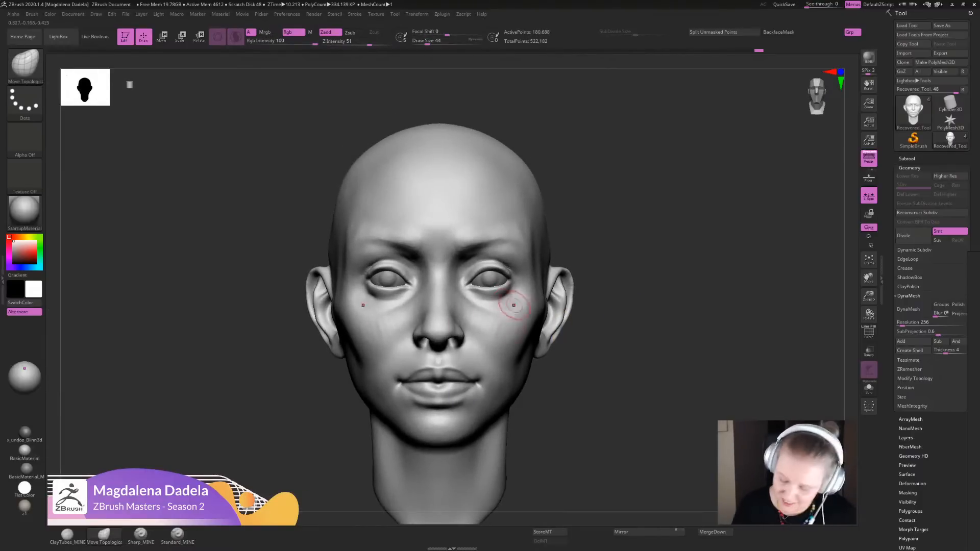
mouse_move(562, 309)
left_mouse_down()
mouse_move(604, 291)
mouse_move(567, 293)
mouse_move(565, 319)
mouse_move(601, 305)
mouse_move(605, 352)
mouse_move(605, 307)
left_mouse_up()
left_click(141, 535)
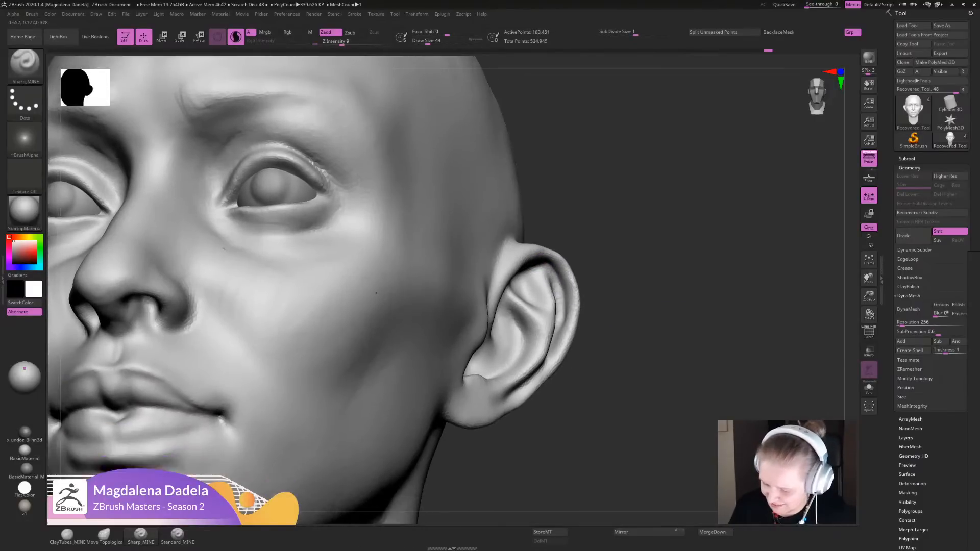
key("f")
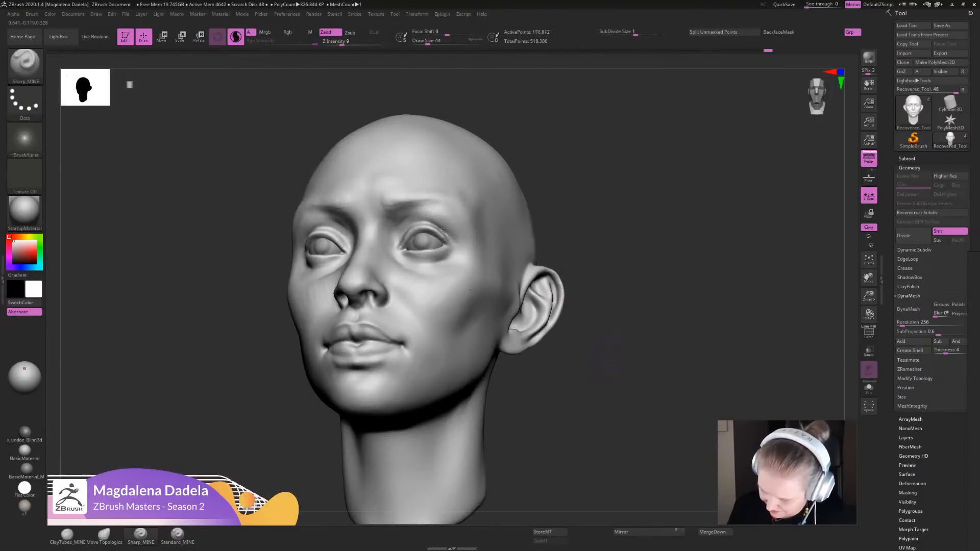
left_click_drag(595, 372, 658, 357)
mouse_move(658, 357)
left_mouse_down("alt")
mouse_move(656, 301)
mouse_move(644, 334)
mouse_move(581, 401)
left_mouse_up("alt")
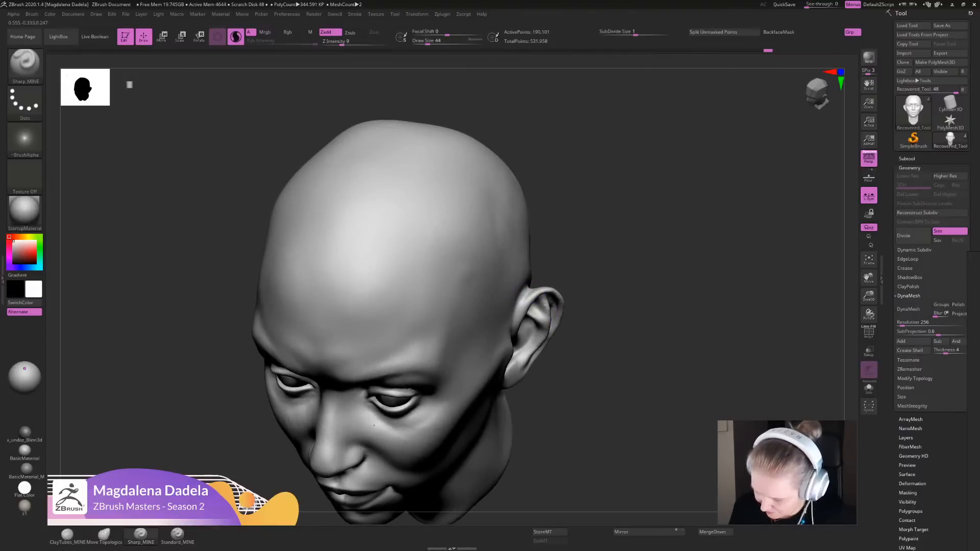
- Adjust the rear of the ears with the Move Topological brush and sharpen the form with Sharp_MINE
mouse_move(625, 332)
left_mouse_down("alt")
mouse_move(620, 270)
mouse_move(655, 242)
mouse_move(622, 331)
mouse_move(625, 245)
mouse_move(607, 321)
mouse_move(434, 321)
mouse_move(377, 347)
mouse_move(403, 367)
left_mouse_up("alt")
left_click(104, 535)
left_click_drag(357, 326, 388, 362, "ctrl")
left_click(141, 535)
mouse_move(357, 327)
left_mouse_down("alt")
mouse_move(382, 362)
mouse_move(416, 312)
mouse_move(326, 316)
left_mouse_up("alt")
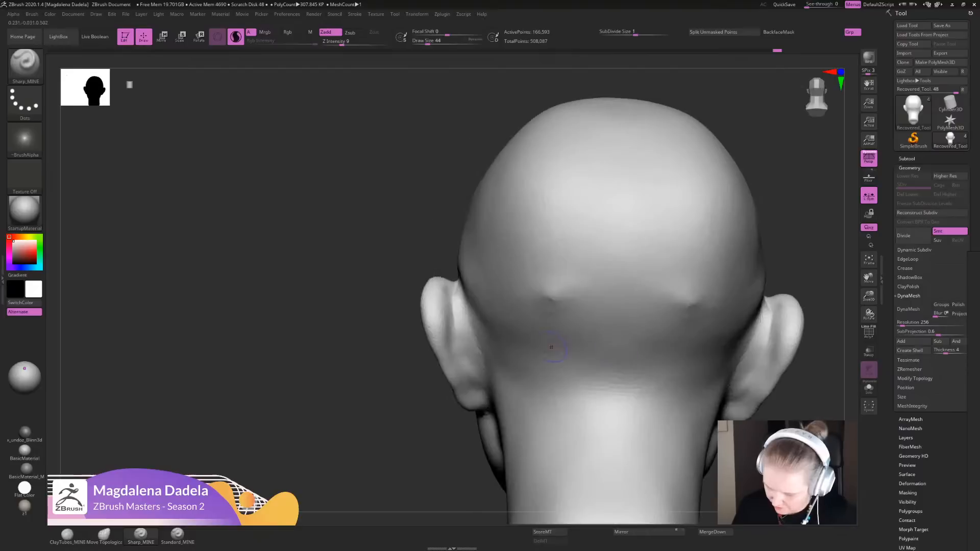
- Define the grooves and folds on the backs of the ears with Sharp_MINE from the rear view
left_click_drag(453, 293, 483, 379)
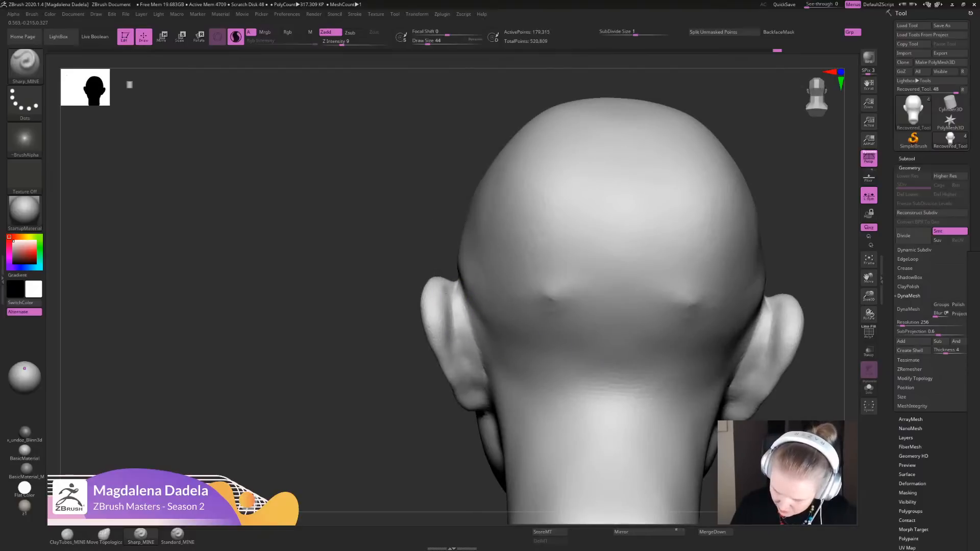
left_click_drag(449, 301, 449, 329)
left_click_drag(467, 370, 489, 403)
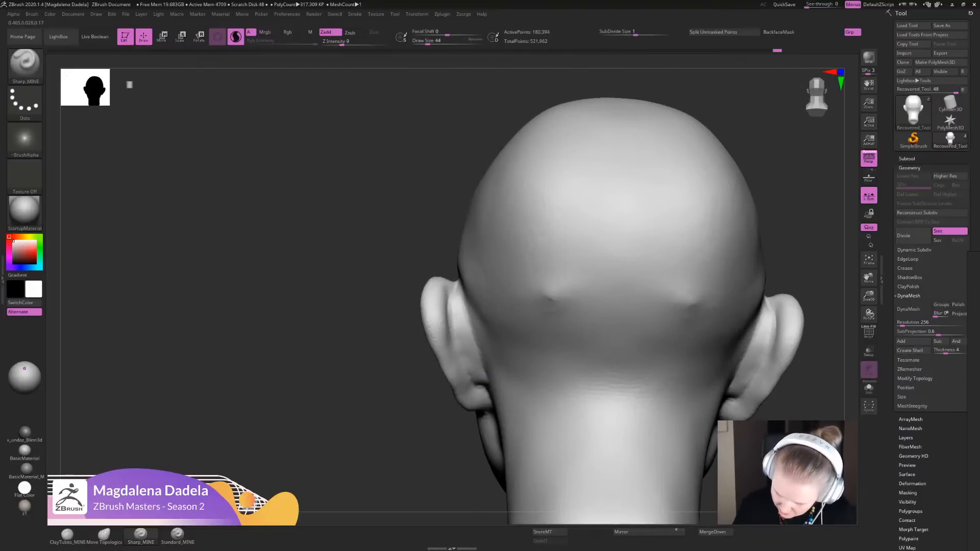
left_click_drag(388, 367, 388, 265, "alt")
mouse_move(633, 291)
left_mouse_down("alt")
mouse_move(526, 280)
mouse_move(537, 321)
left_mouse_up("alt")
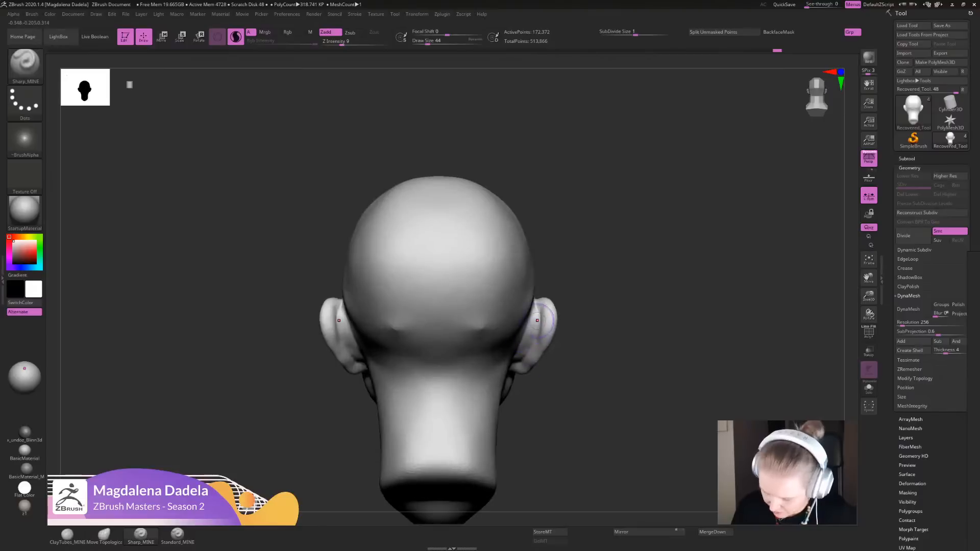
left_click_drag(535, 357, 549, 343, "shift")
left_click_drag(612, 377, 613, 291, "alt")
mouse_move(408, 327)
left_mouse_down()
mouse_move(664, 326)
mouse_move(550, 336)
left_mouse_up()
left_click_drag(550, 336, 551, 361, "alt")
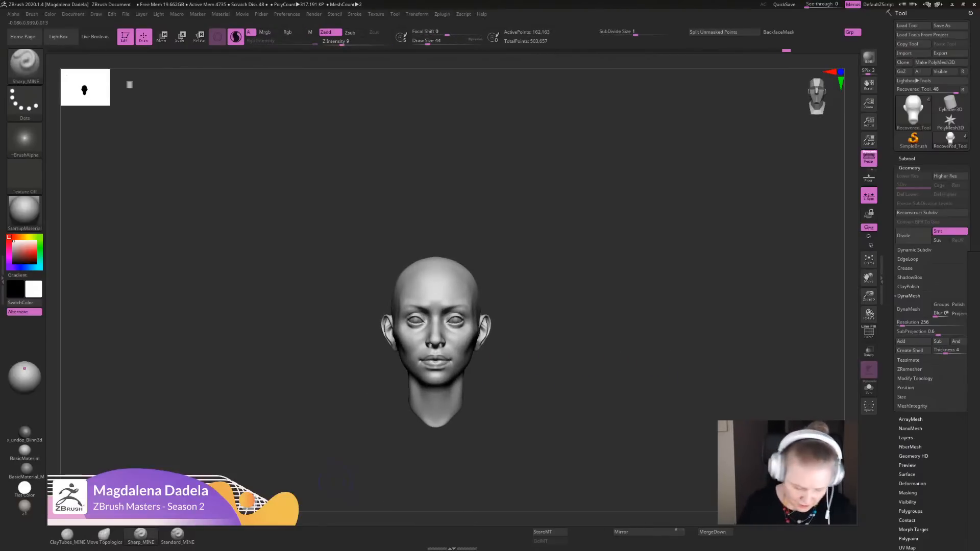
- Reshape the ears' outer silhouette with the Move Topological brush from front and three-quarter views
left_click(104, 535)
left_click_drag(526, 306, 574, 352, "alt")
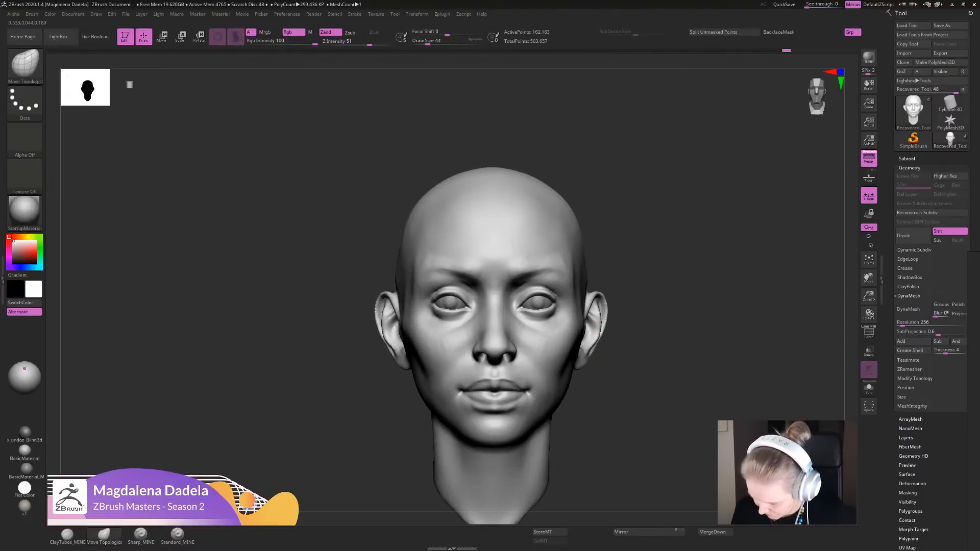
mouse_move(626, 368)
left_mouse_down("alt")
mouse_move(625, 378)
mouse_move(583, 353)
mouse_move(603, 367)
mouse_move(609, 326)
mouse_move(556, 328)
left_mouse_up("alt")
left_click_drag(592, 322, 590, 348, "alt")
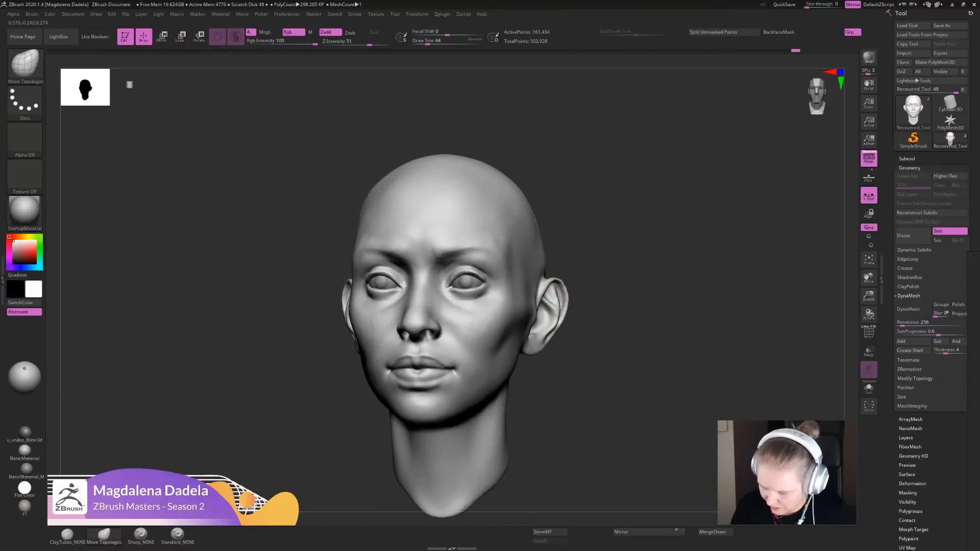
left_click_drag(597, 347, 597, 320, "alt")
left_click_drag(588, 316, 583, 357, "alt")
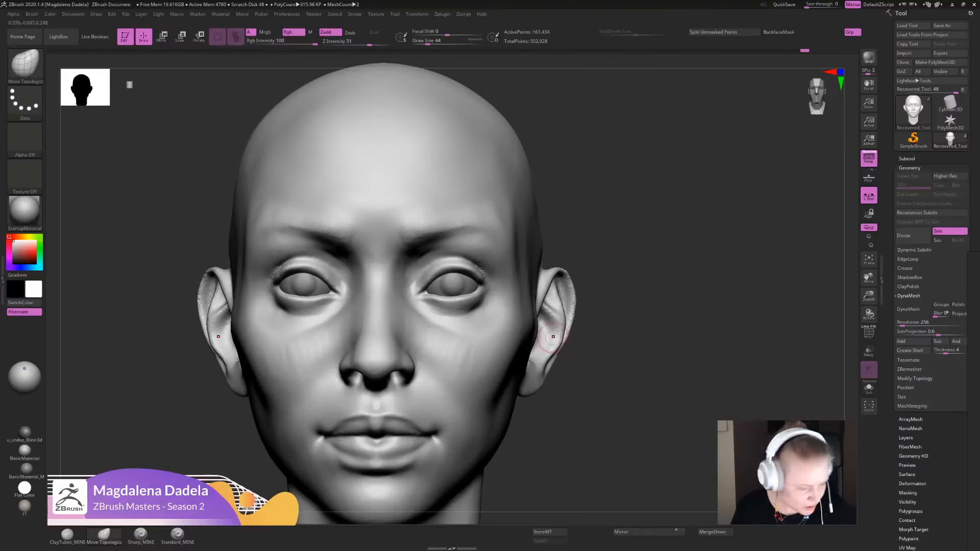
- Thicken the outer rims of the ears with the Inflat brush
key("b")
key("i")
key("n")
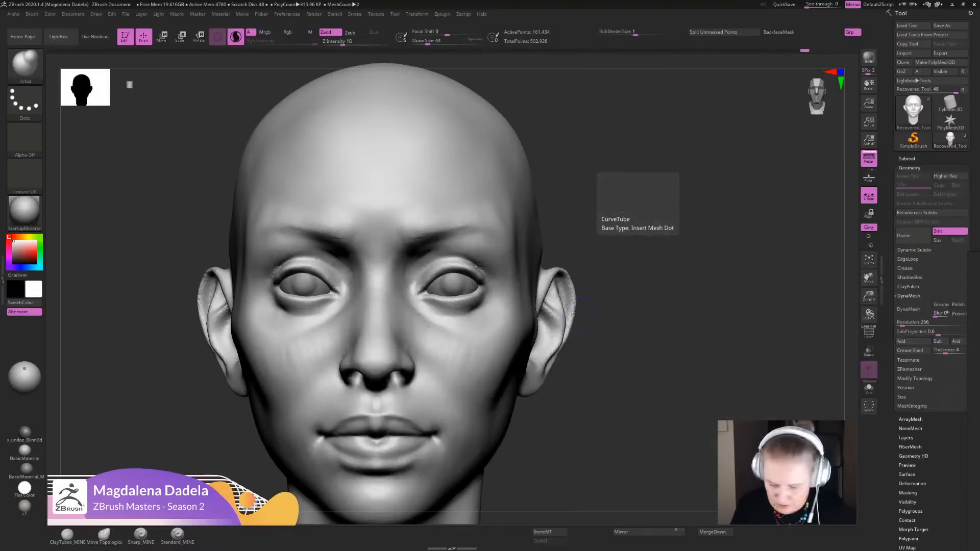
mouse_move(576, 313)
left_mouse_down()
mouse_move(556, 276)
mouse_move(579, 309)
mouse_move(607, 271)
left_mouse_up()
left_click_drag(592, 306, 635, 311)
left_click_drag(638, 335, 606, 310, "alt")
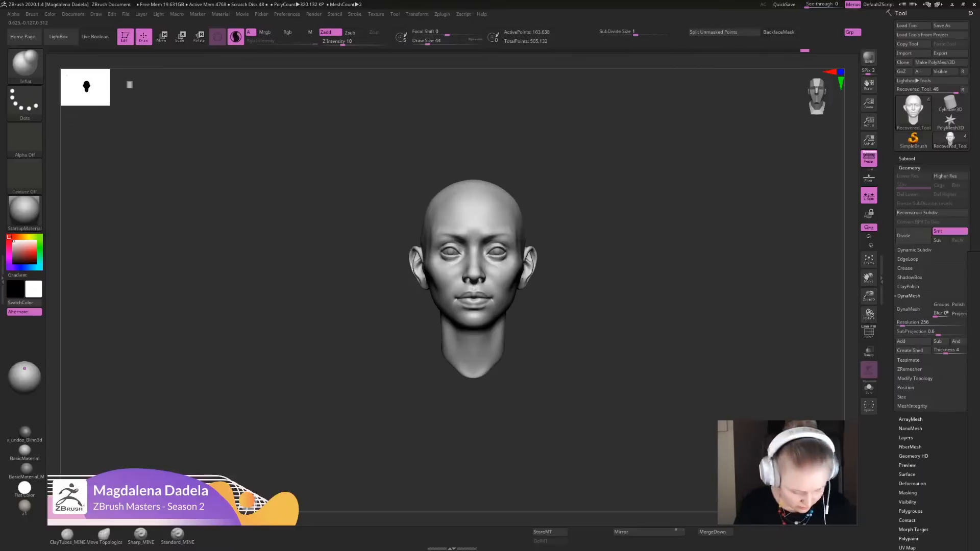
- Refine the ears' lower outer contour down to the lobes with the Move Topological brush and smooth it
left_click(104, 534)
left_click_drag(576, 326, 566, 362, "alt")
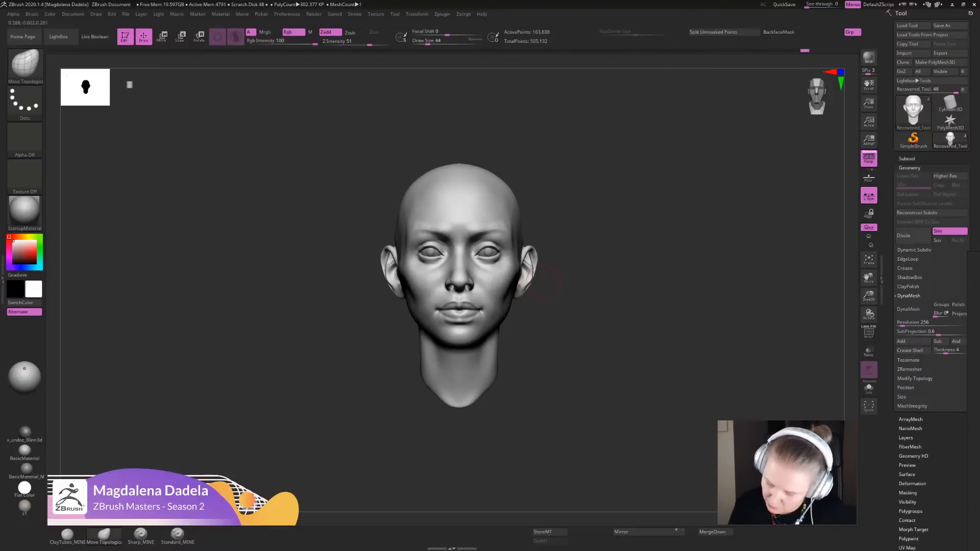
left_click_drag(584, 246, 533, 296, "alt")
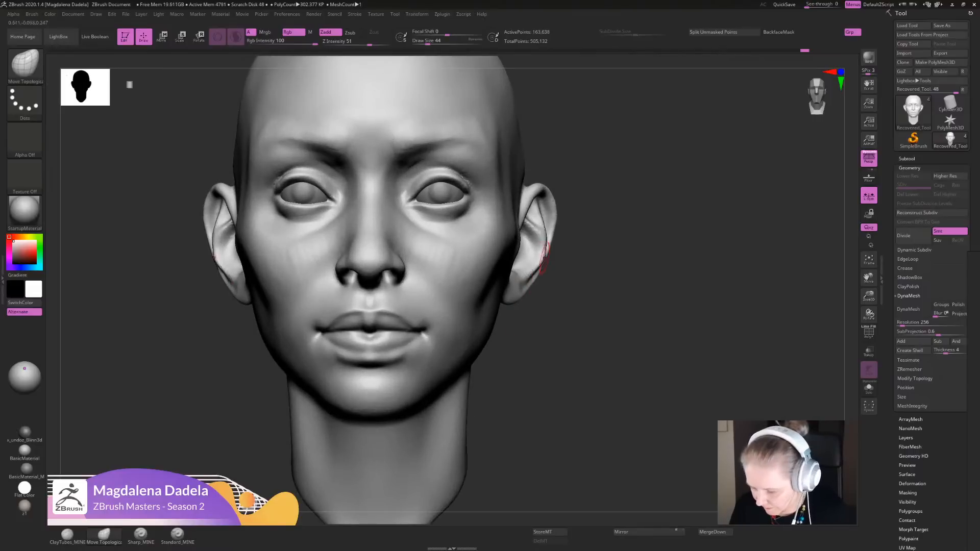
key("shift")
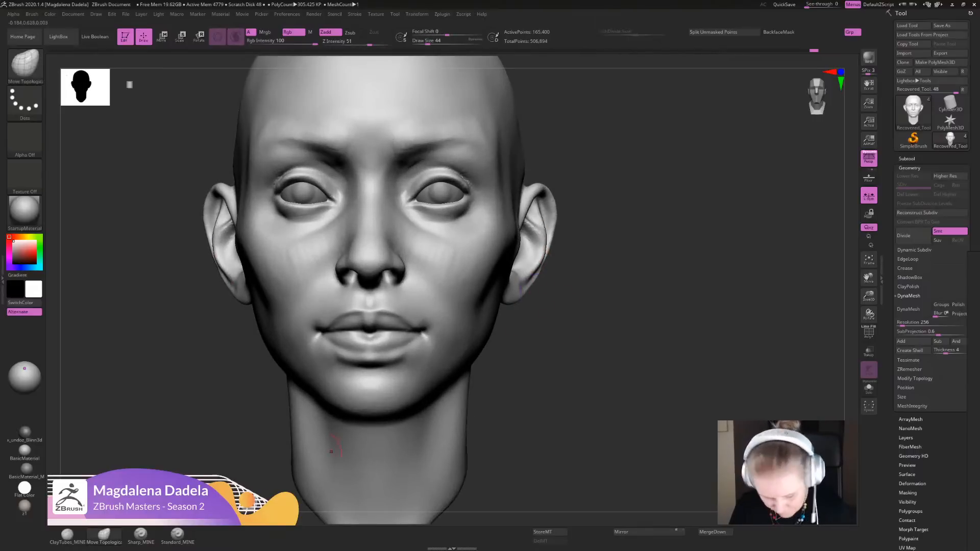
- Build up the inner cheeks beside the nose and beneath the eyes with ClayTubes_MINE
left_click(141, 535)
mouse_move(577, 285)
left_mouse_down("alt")
mouse_move(574, 341)
mouse_move(592, 369)
mouse_move(619, 362)
mouse_move(660, 318)
left_mouse_up("alt")
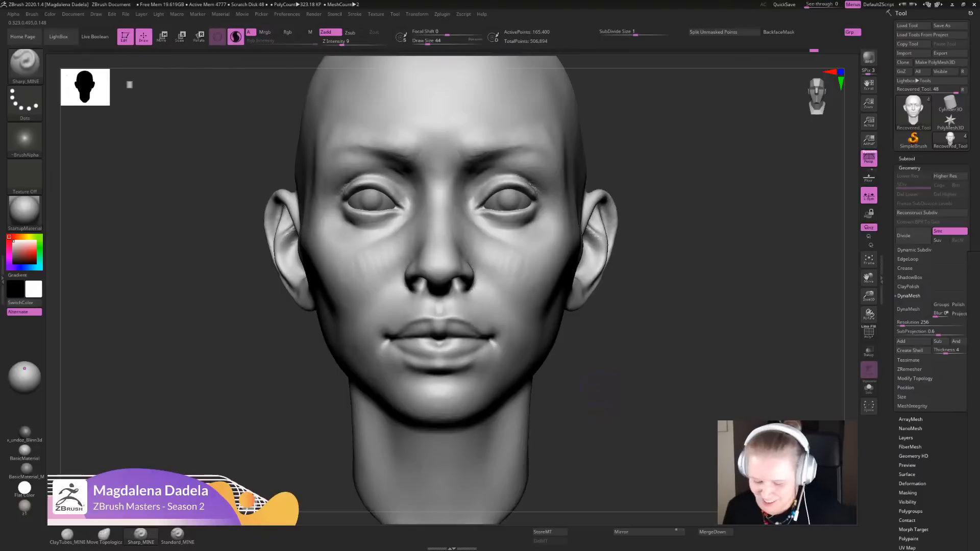
left_click_drag(619, 343, 644, 366, "alt")
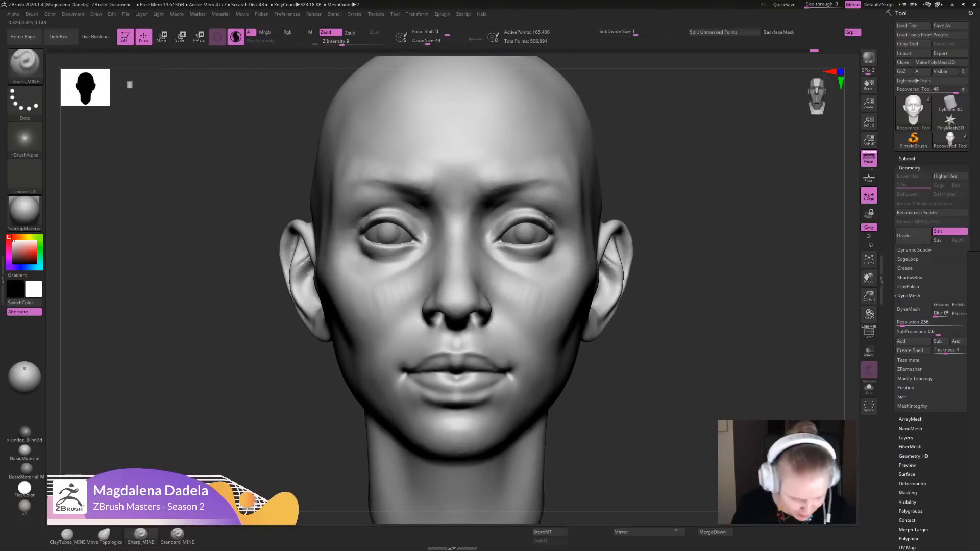
left_click(68, 536)
left_click_drag(679, 304, 643, 341, "alt")
left_click_drag(450, 249, 491, 252)
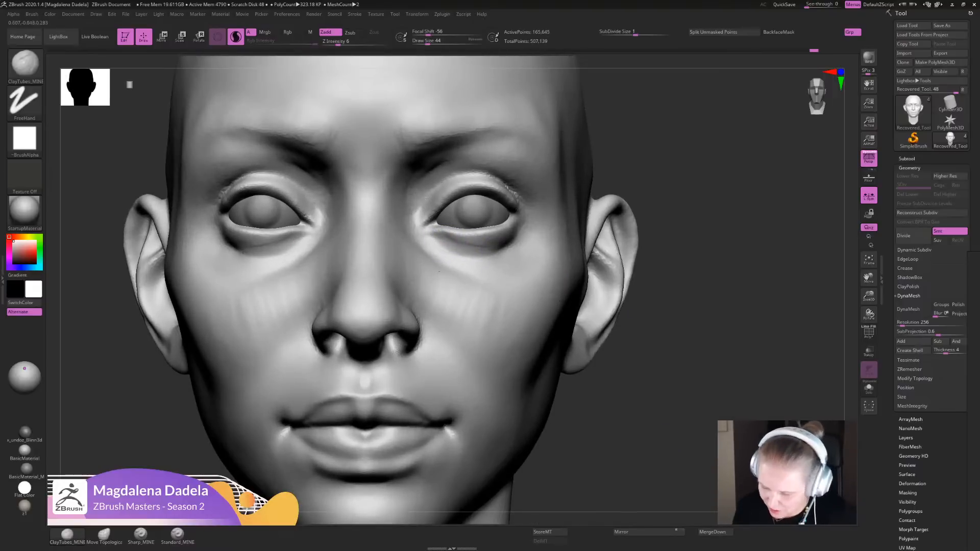
left_click_drag(650, 445, 741, 303, "alt")
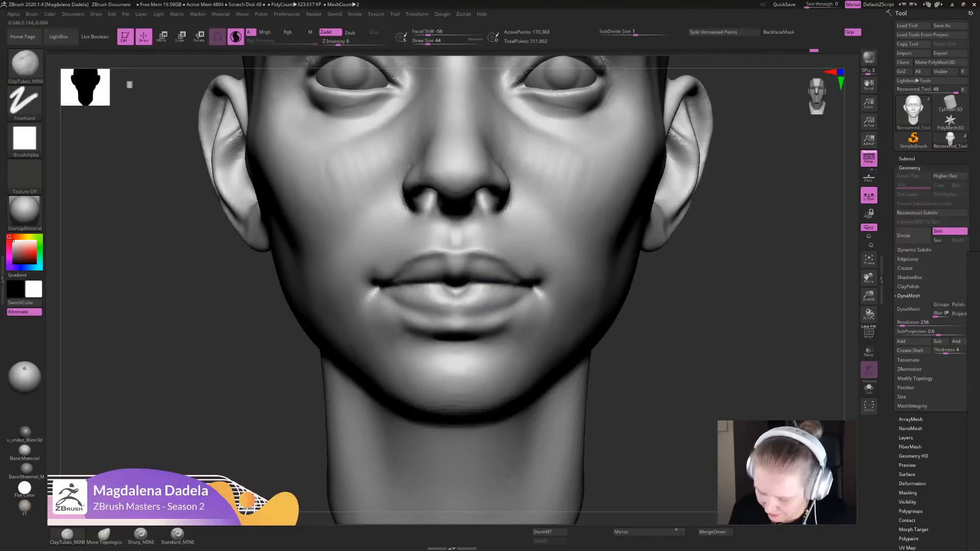
- Add volume to the centre of the lower lip and shape the upper lip with ClayTubes_MINE
left_click_drag(480, 309, 477, 308)
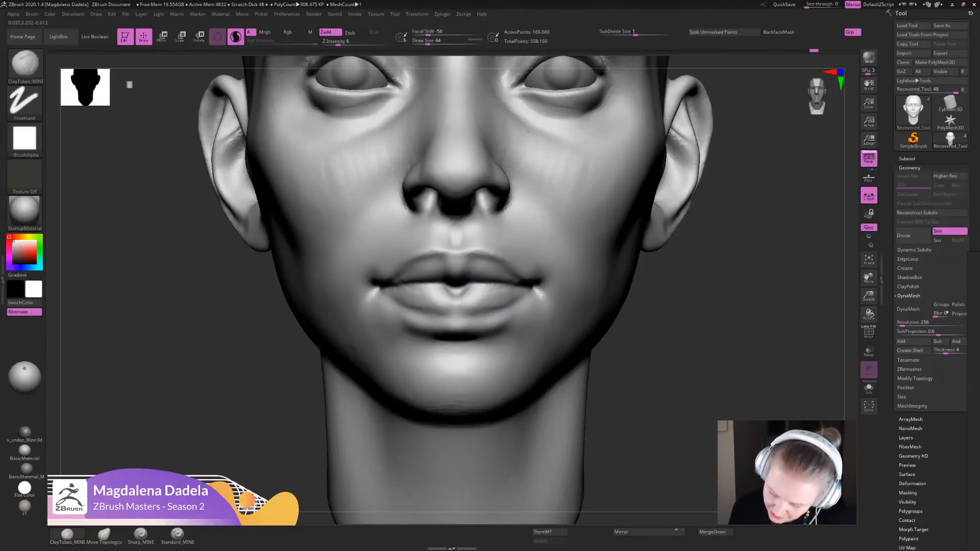
mouse_move(485, 298)
left_mouse_down()
mouse_move(496, 311)
mouse_move(468, 288)
mouse_move(479, 288)
left_mouse_up()
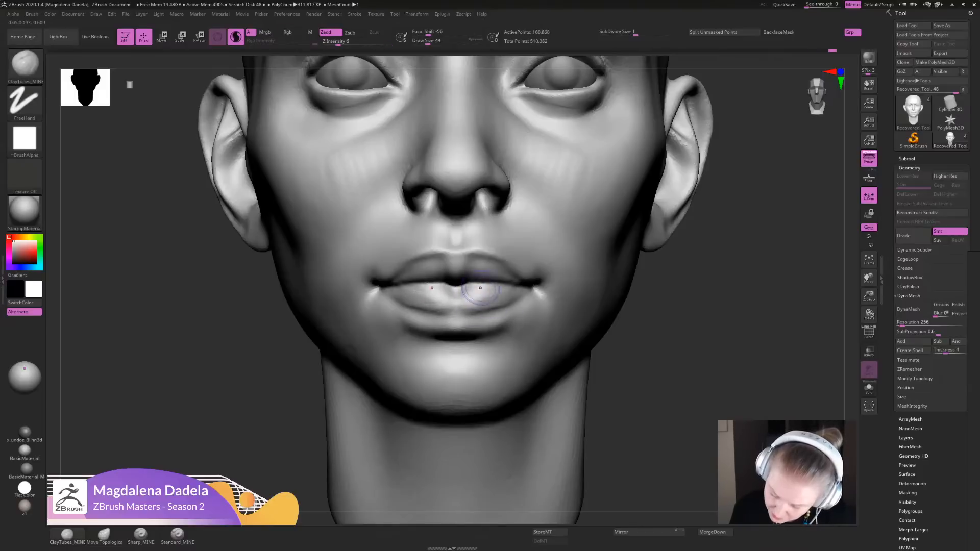
left_click_drag(644, 306, 686, 245, "alt")
mouse_move(663, 285)
left_mouse_down()
mouse_move(739, 285)
mouse_move(663, 286)
left_mouse_up()
left_click_drag(686, 255, 645, 340, "alt")
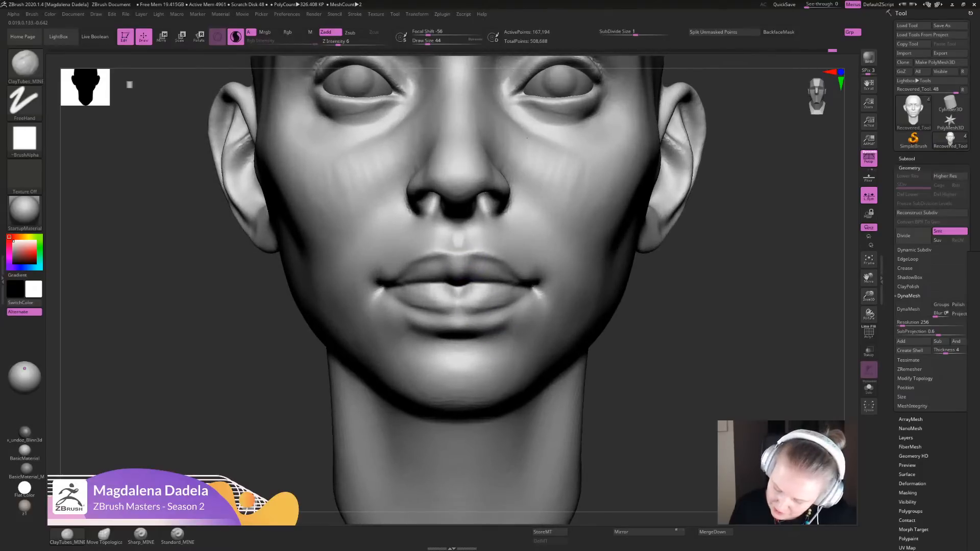
left_click_drag(458, 246, 502, 266)
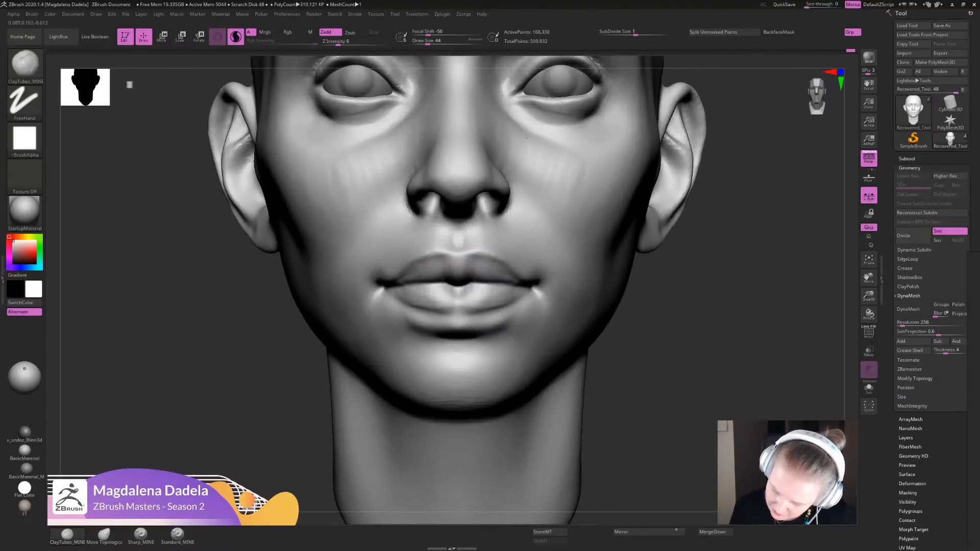
key("f")
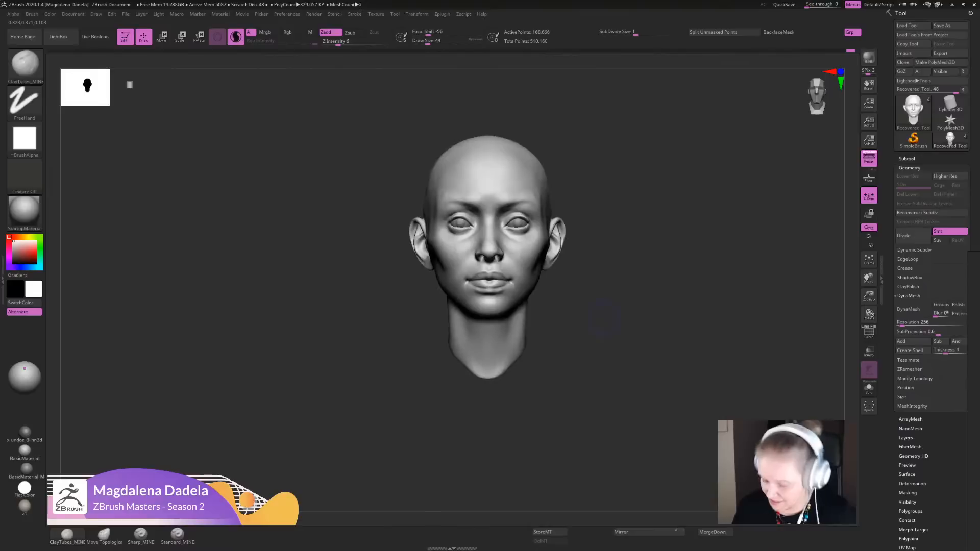
left_click_drag(607, 320, 633, 357, "alt")
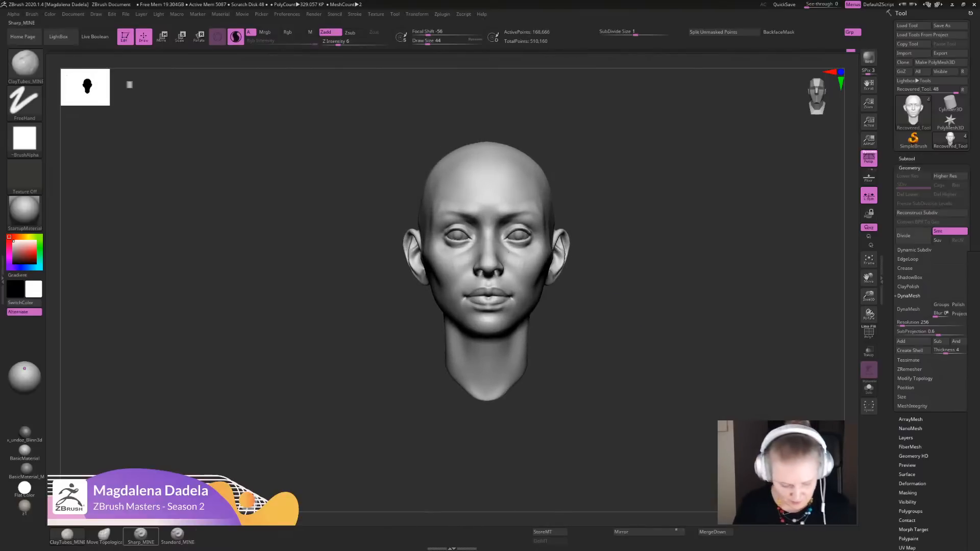
- Adjust the upper lip's contour and the lower lip's bottom edge with the Move Topological brush from front and profile views
left_click(104, 535)
left_click_drag(612, 311, 597, 350, "alt")
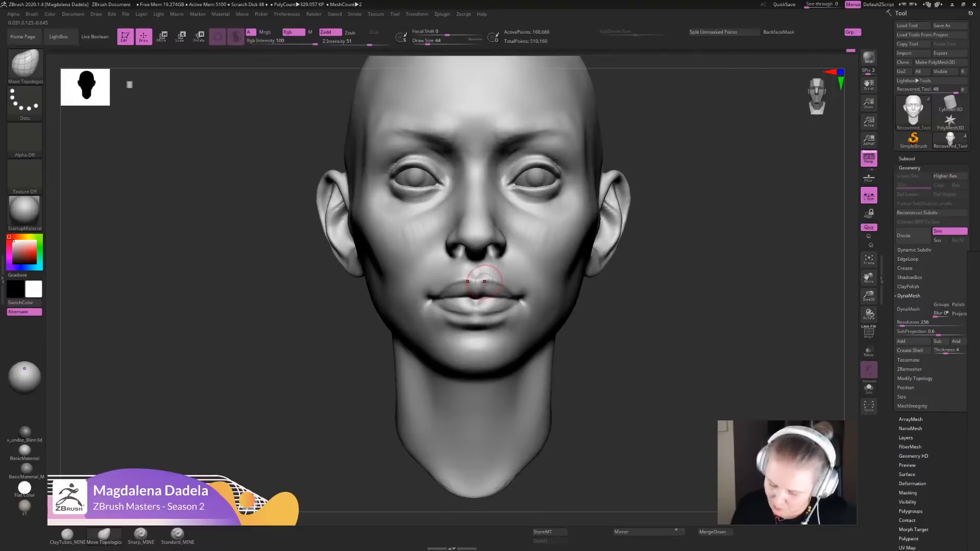
left_click_drag(648, 327, 490, 317)
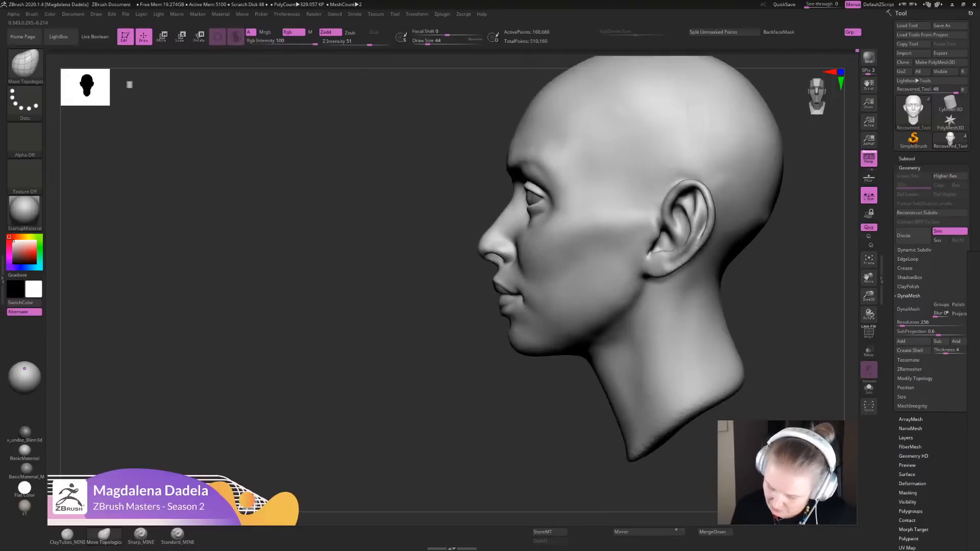
left_click_drag(424, 306, 438, 377, "alt")
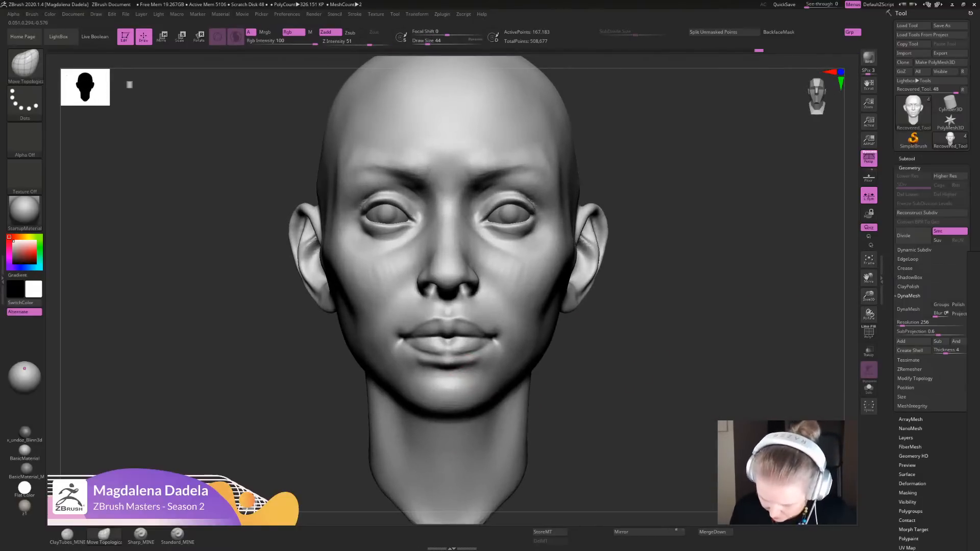
left_click_drag(472, 348, 453, 364)
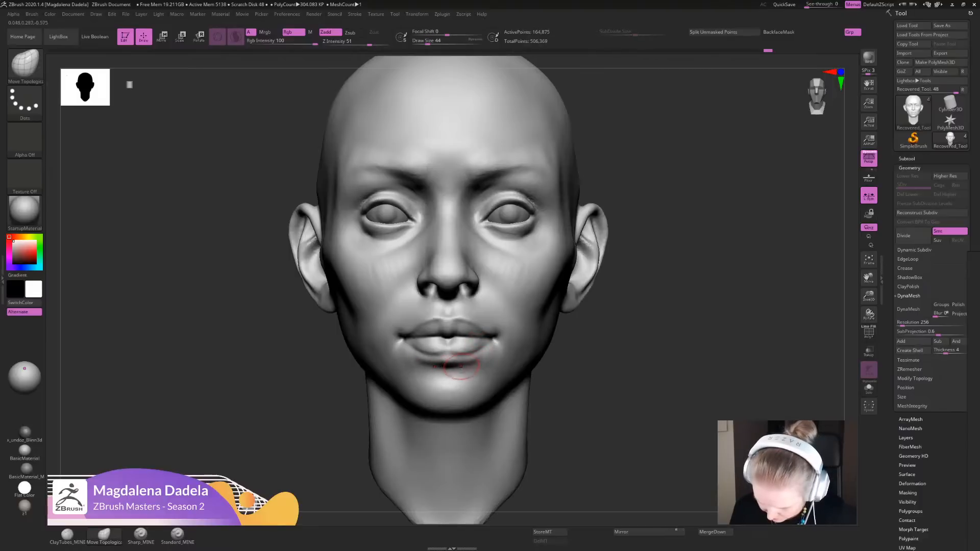
left_click_drag(461, 355, 471, 359, "shift")
right_click_drag(474, 361, 500, 358, "ctrl")
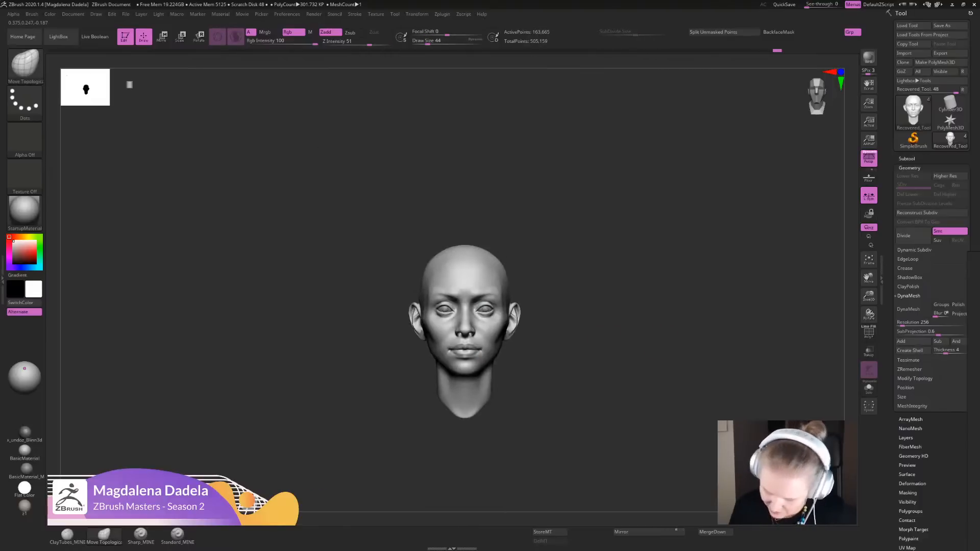
- Reshape the mouth corners and surrounding cheeks with the Move Topological brush from above and from the front
mouse_move(624, 315)
left_mouse_down("alt")
mouse_move(625, 286)
mouse_move(634, 347)
left_mouse_up("alt")
left_click_drag(505, 306, 511, 311, "shift")
mouse_move(511, 311)
right_mouse_down("ctrl")
mouse_move(474, 230)
mouse_move(393, 193)
mouse_move(386, 241)
right_mouse_up("ctrl")
left_click_drag(579, 352, 558, 385, "alt")
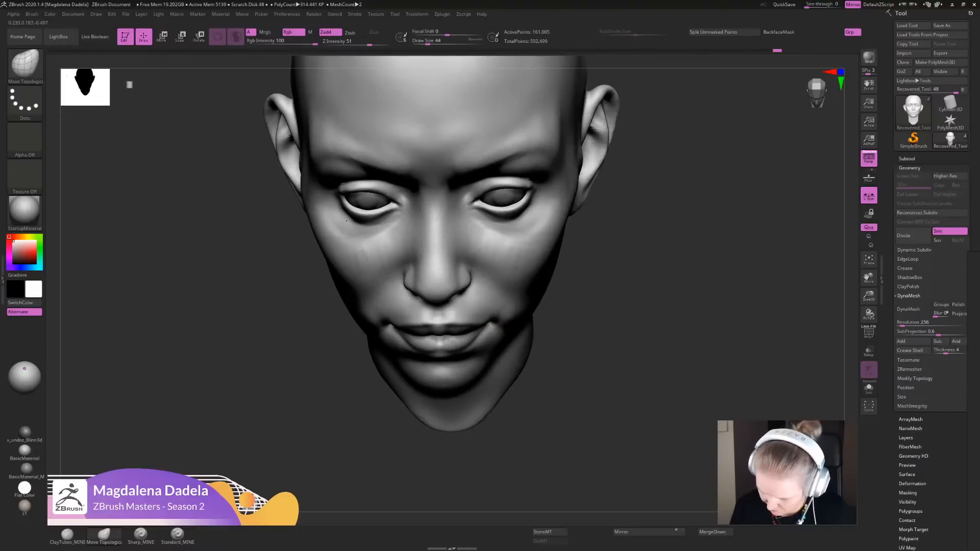
mouse_move(603, 337)
left_mouse_down("ctrl")
mouse_move(625, 365)
mouse_move(581, 326)
mouse_move(585, 281)
mouse_move(591, 361)
left_mouse_up("ctrl")
left_click_drag(497, 332, 504, 331, "shift")
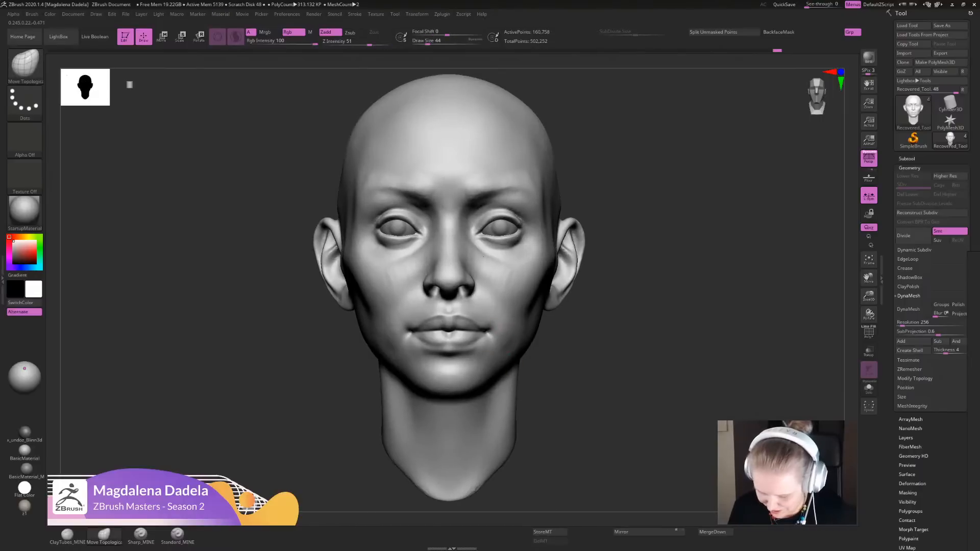
mouse_move(607, 347)
left_mouse_down("ctrl")
mouse_move(630, 375)
mouse_move(603, 318)
mouse_move(605, 337)
left_mouse_up("ctrl")
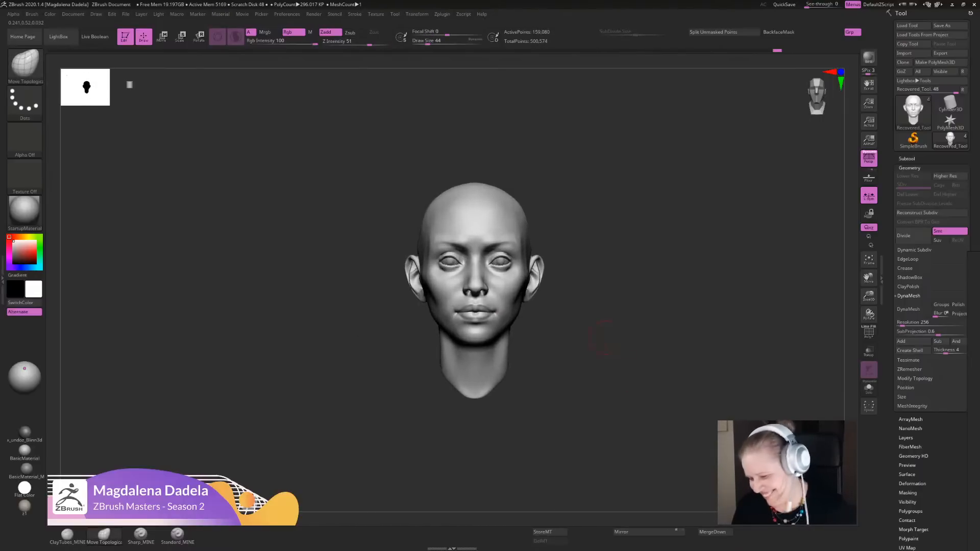
- Append a Cube3D mesh as a new subtool to the head
left_click(907, 159)
left_click_drag(632, 417, 633, 407, "alt")
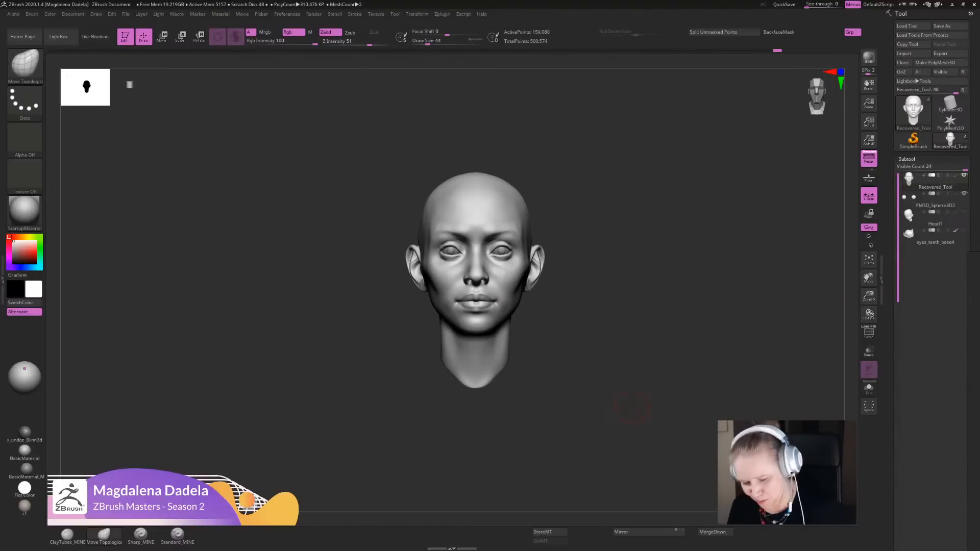
left_click_drag(804, 410, 863, 428, "alt")
scroll(949, 299, "down", 10)
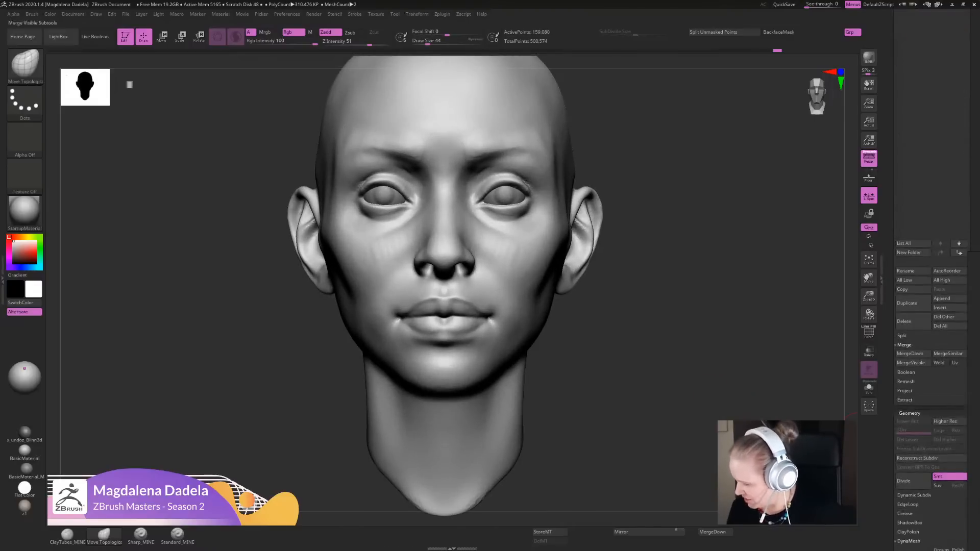
left_click(948, 298)
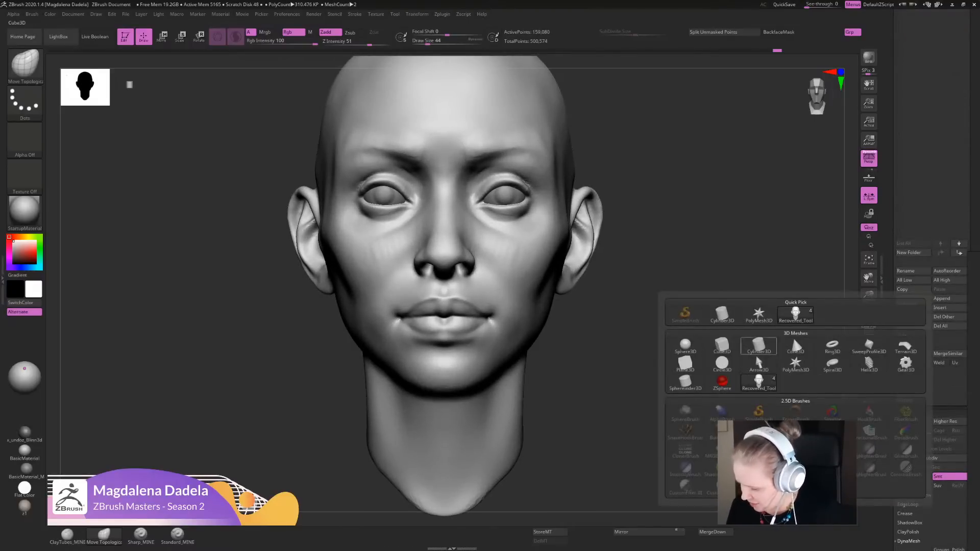
left_click(722, 345)
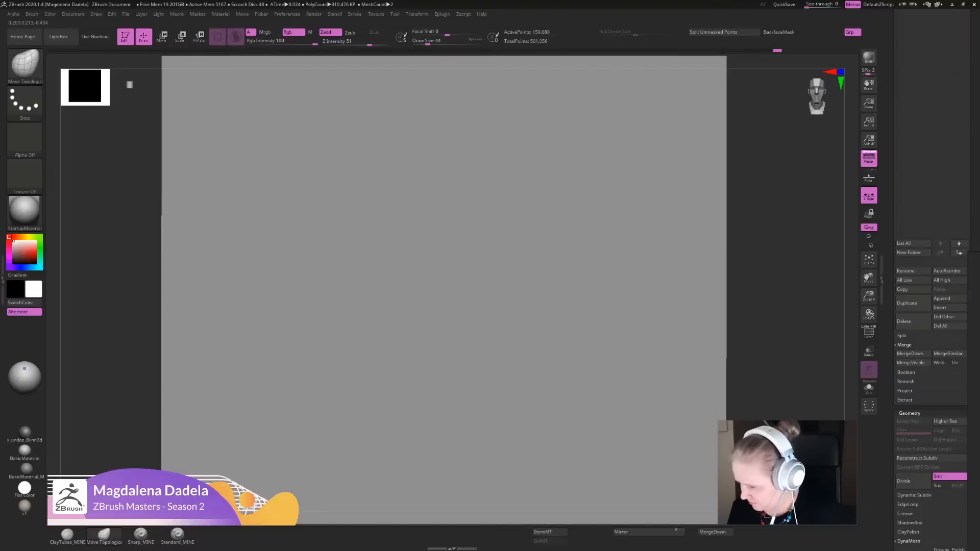
left_click_drag(765, 285, 803, 225, "alt")
left_click_drag(970, 178, 969, 510)
left_click_drag(807, 306, 747, 296, "alt")
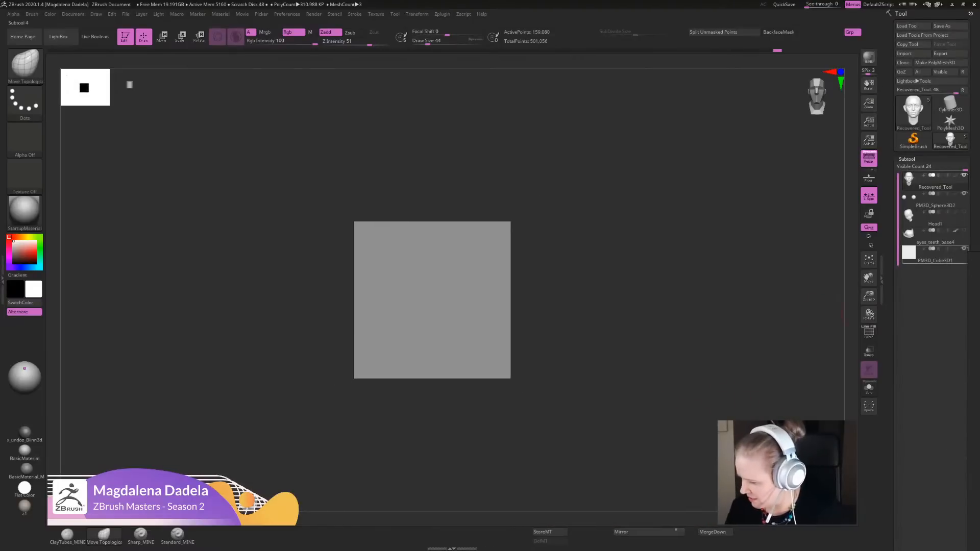
- Select the cube subtool, scale it down and raise it over the top of the skull
left_click(934, 254)
left_click_drag(634, 360, 651, 353, "alt")
key("e")
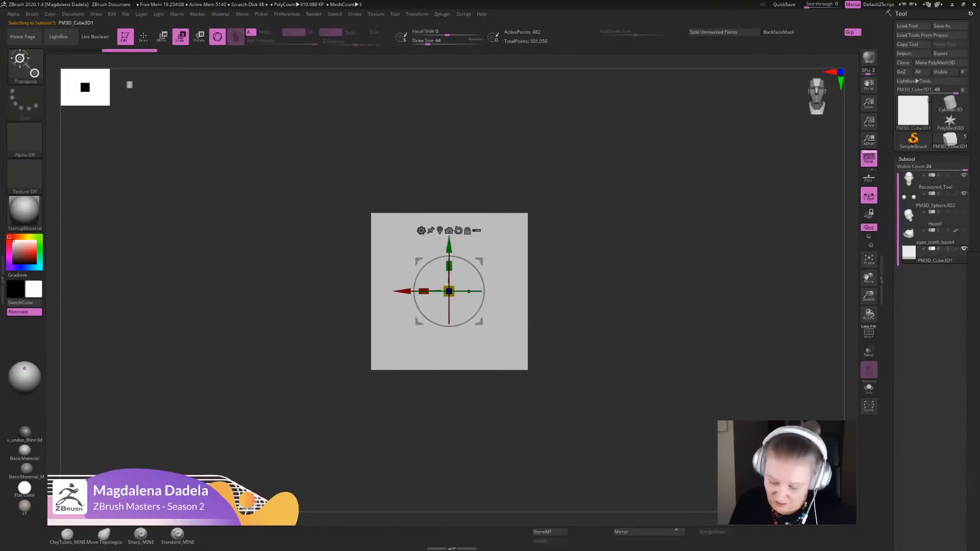
left_click_drag(449, 291, 435, 321)
left_click_drag(449, 246, 449, 170)
mouse_move(619, 263)
left_mouse_down("alt")
mouse_move(633, 311)
mouse_move(582, 309)
mouse_move(606, 329)
left_mouse_up("alt")
key("q")
key("w")
left_click_drag(488, 281, 507, 293)
left_click_drag(606, 329, 658, 311, "alt")
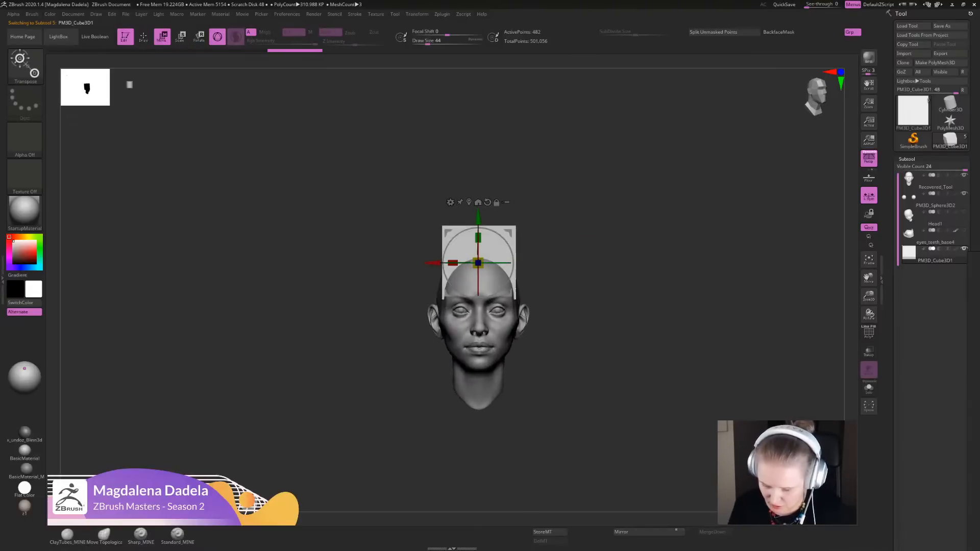
- Push the cube's sides and top inward toward the skull with the Move brush from the front
key("b")
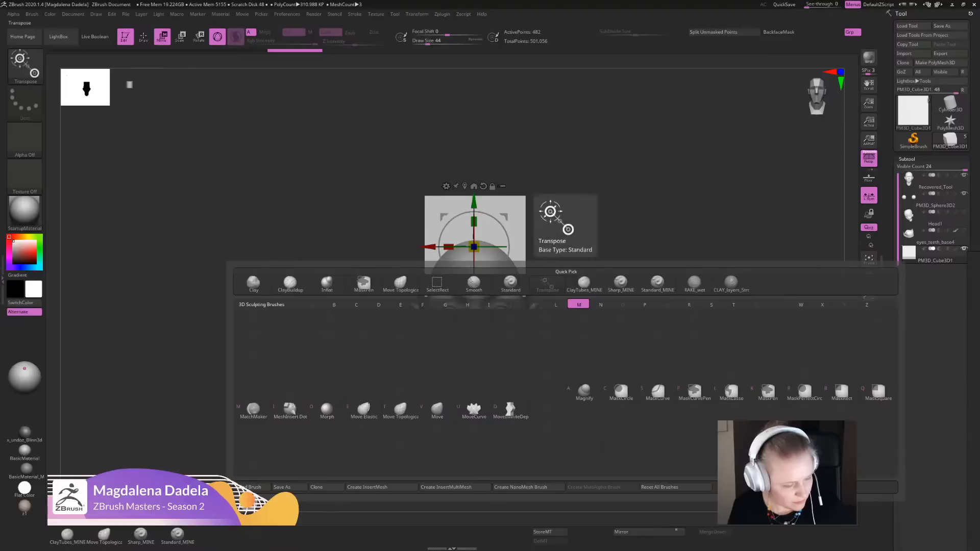
key("v")
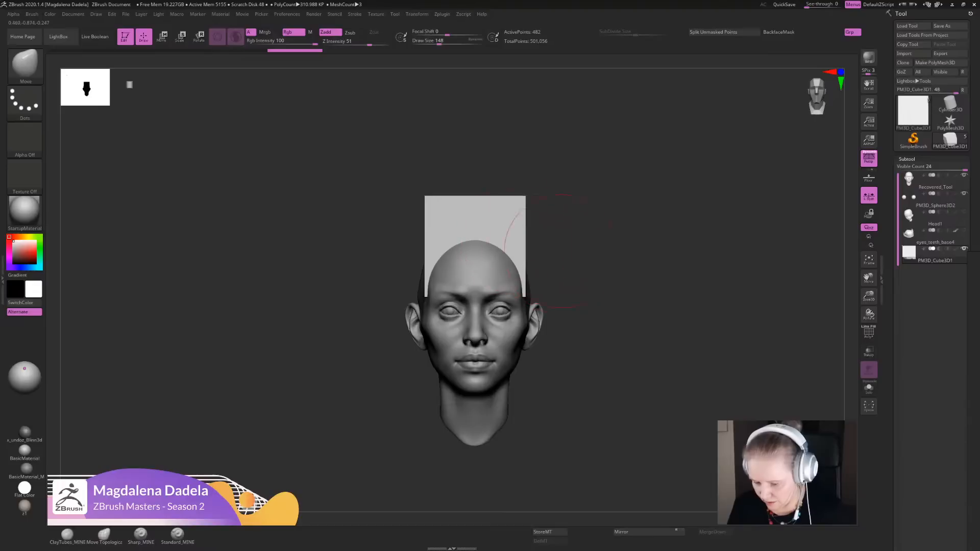
mouse_move(561, 250)
left_mouse_down("alt")
mouse_move(566, 286)
mouse_move(536, 250)
left_mouse_up("alt")
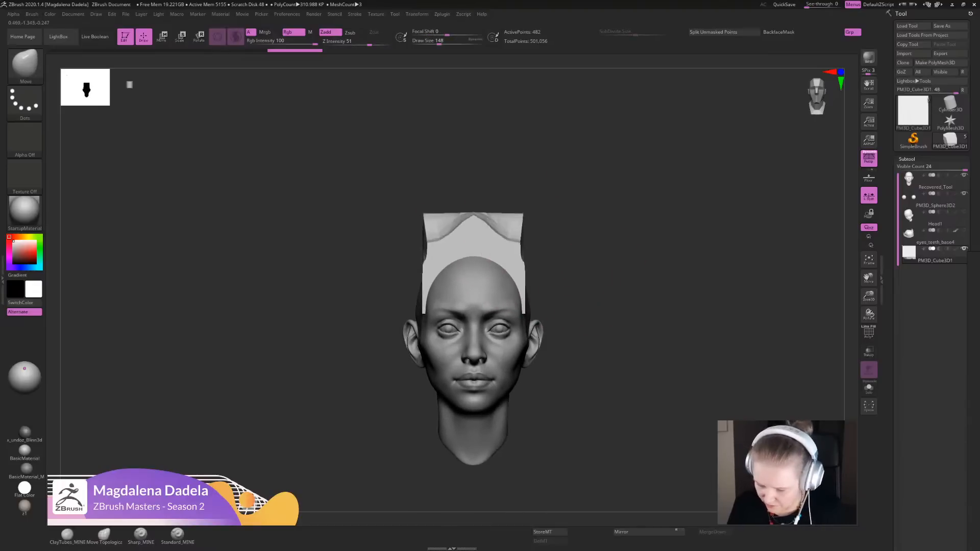
mouse_move(480, 218)
left_mouse_down()
mouse_move(481, 257)
mouse_move(480, 240)
left_mouse_up()
left_click_drag(573, 168, 567, 189, "alt")
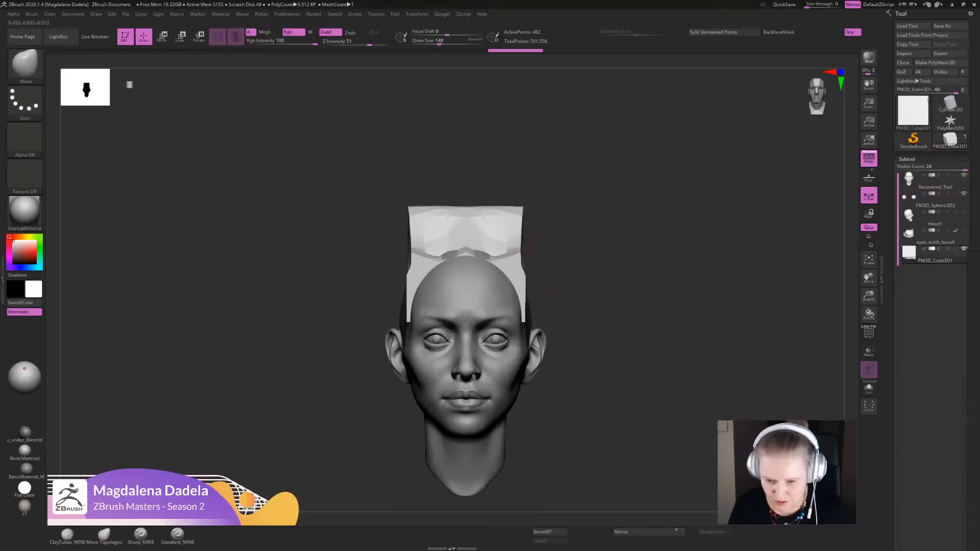
left_click_drag(505, 239, 492, 224, "shift")
left_click_drag(592, 290, 542, 332)
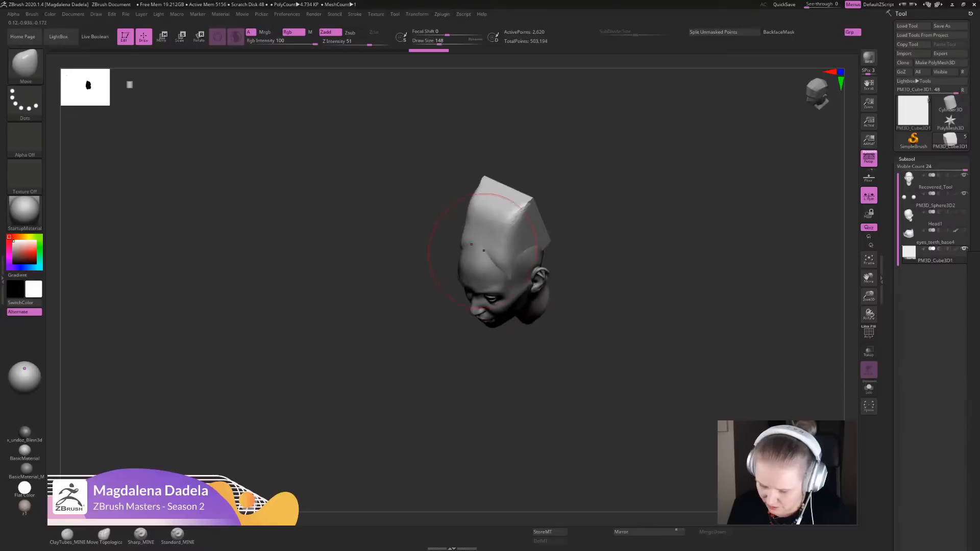
- Mould the block into a rounded hair cap that hugs the skull with the Move brush, working from several angles
left_click_drag(481, 241, 474, 258)
left_click_drag(602, 262, 604, 253)
left_click_drag(519, 198, 500, 230)
left_click_drag(607, 250, 595, 247)
left_click_drag(515, 225, 521, 224)
left_click_drag(597, 275, 641, 242)
left_click_drag(623, 245, 577, 327, "alt")
left_click_drag(496, 300, 502, 301)
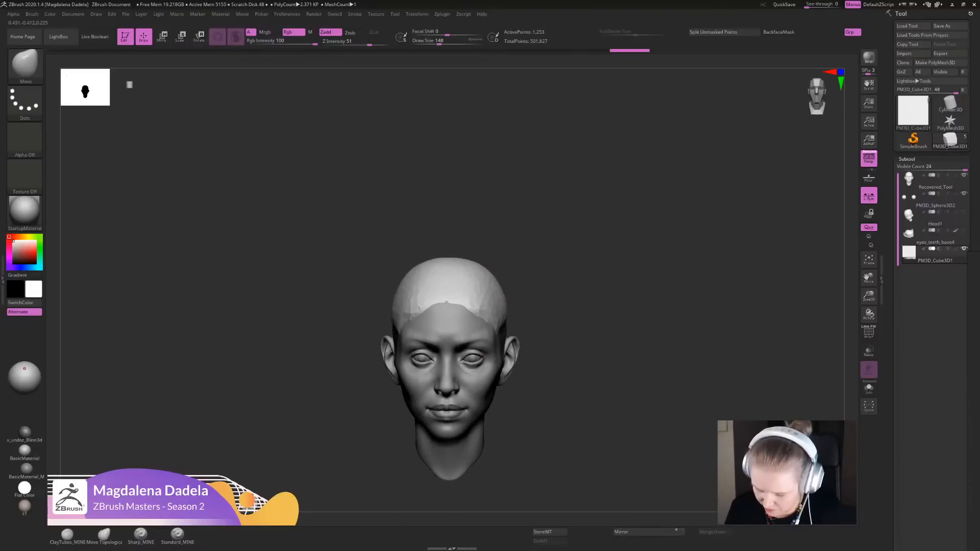
- Pull the hair cap's side edges down over the temples toward the ears with the Move brush
left_click_drag(564, 322, 516, 337)
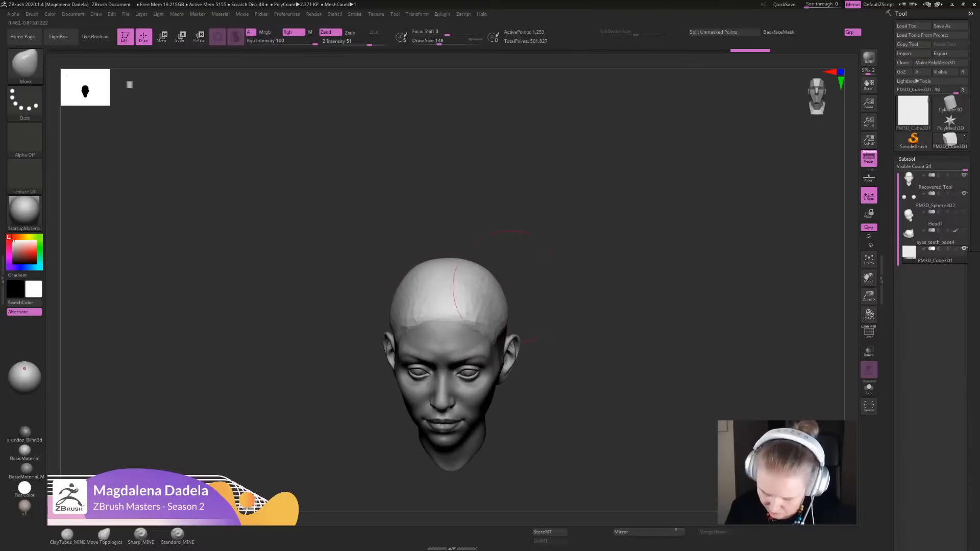
left_click_drag(510, 289, 578, 312)
left_click_drag(578, 313, 635, 306)
left_click_drag(531, 352, 512, 377)
left_click_drag(618, 367, 622, 337, "alt")
left_click_drag(622, 337, 572, 369)
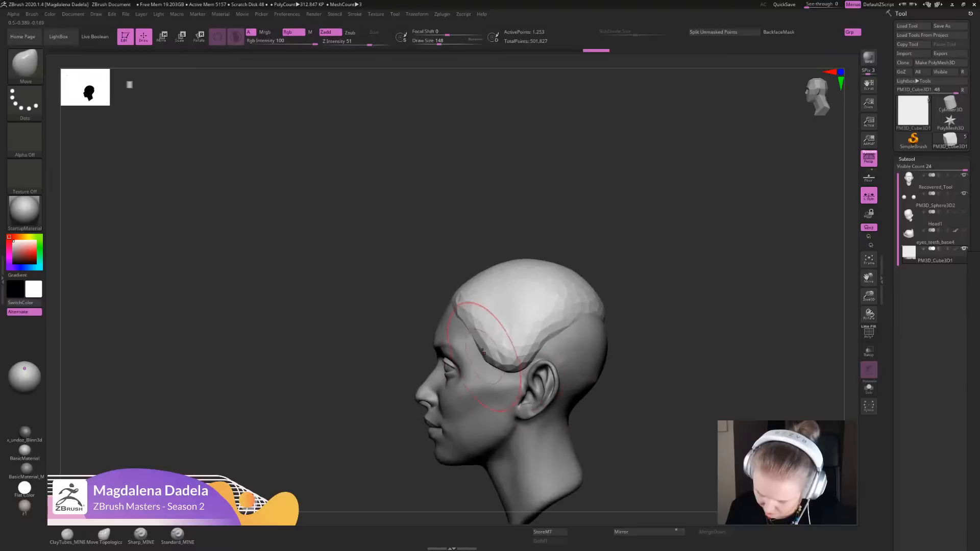
- Push the hairline back at the temple and draw the cap's rear edge down behind the ear
left_click_drag(483, 352, 501, 348)
mouse_move(560, 330)
left_mouse_down()
mouse_move(584, 354)
mouse_move(569, 379)
left_mouse_up()
mouse_move(596, 337)
left_mouse_down()
mouse_move(610, 346)
mouse_move(531, 307)
left_mouse_up()
mouse_move(620, 375)
left_mouse_down("alt")
mouse_move(592, 342)
mouse_move(535, 376)
mouse_move(537, 389)
left_mouse_up("alt")
mouse_move(610, 394)
left_mouse_down()
mouse_move(679, 403)
mouse_move(628, 431)
left_mouse_up()
- Refine the hair cap's outline around the ear, temple and nape with the Move brush from the sides
mouse_move(427, 348)
left_mouse_down()
mouse_move(423, 368)
mouse_move(410, 366)
left_mouse_up()
left_click_drag(596, 317, 595, 273, "alt")
left_click_drag(607, 286, 612, 352, "ctrl")
left_click_drag(409, 368, 417, 361)
mouse_move(600, 326)
left_mouse_down("alt")
mouse_move(591, 286)
mouse_move(668, 326)
left_mouse_up("alt")
left_click_drag(602, 327, 602, 370, "alt")
mouse_move(400, 352)
left_mouse_down()
mouse_move(397, 337)
mouse_move(363, 352)
left_mouse_up()
left_click_drag(413, 331, 422, 354)
left_click_drag(520, 307, 521, 352, "alt")
mouse_move(384, 360)
left_mouse_down()
mouse_move(375, 377)
mouse_move(404, 369)
mouse_move(390, 361)
left_mouse_up()
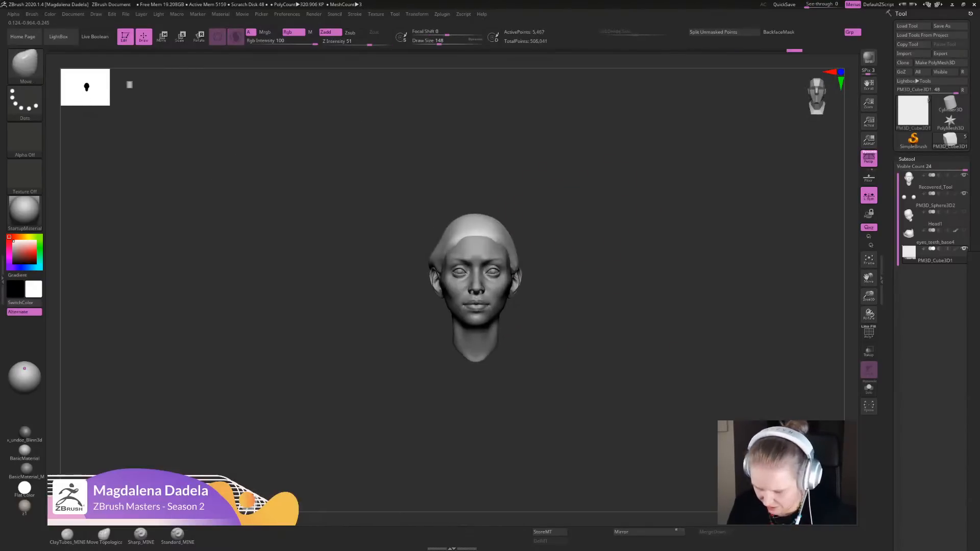
left_click_drag(582, 209, 582, 211, "alt")
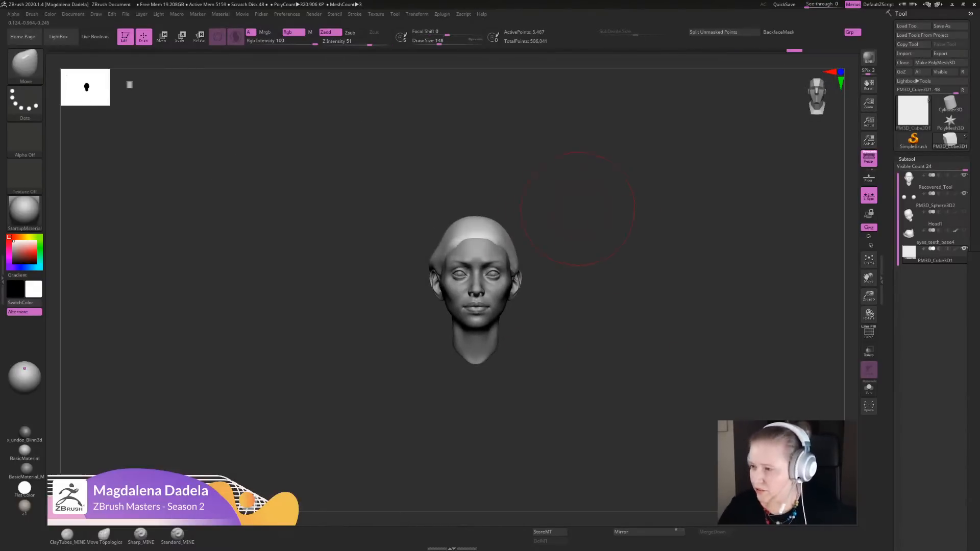
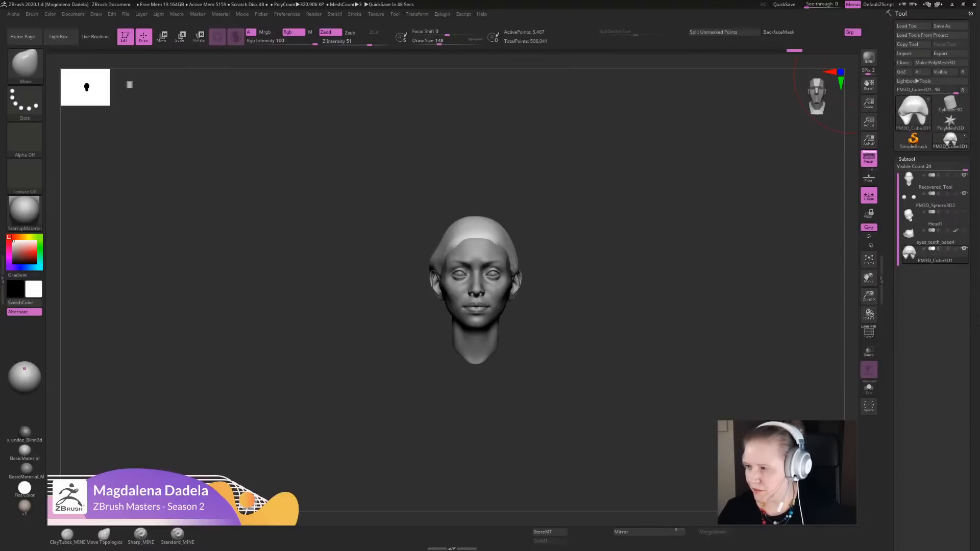
right_click_drag(587, 366, 586, 378, "ctrl")
left_click(104, 534)
right_click_drag(617, 227, 616, 265, "ctrl")
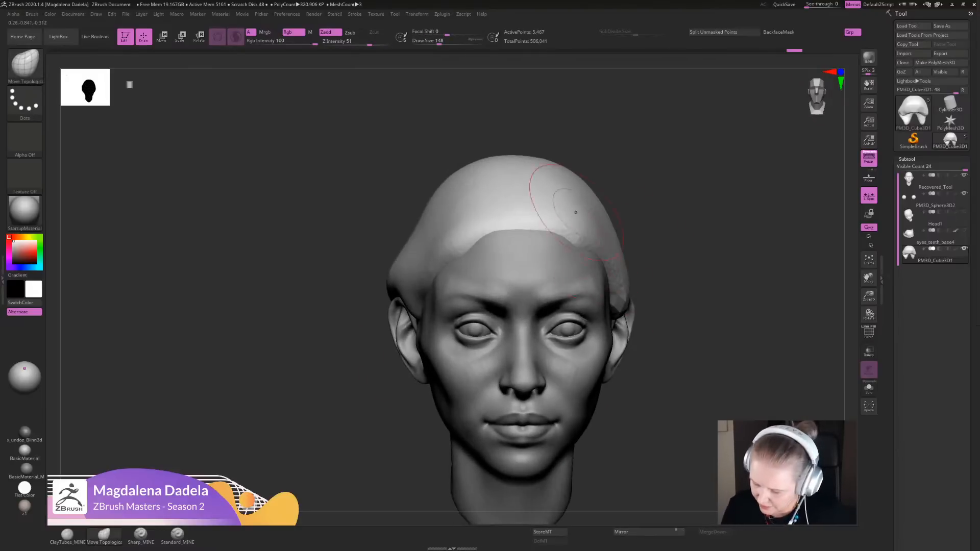
left_click_drag(575, 212, 573, 233)
key("ctrl+z")
key("ctrl+z")
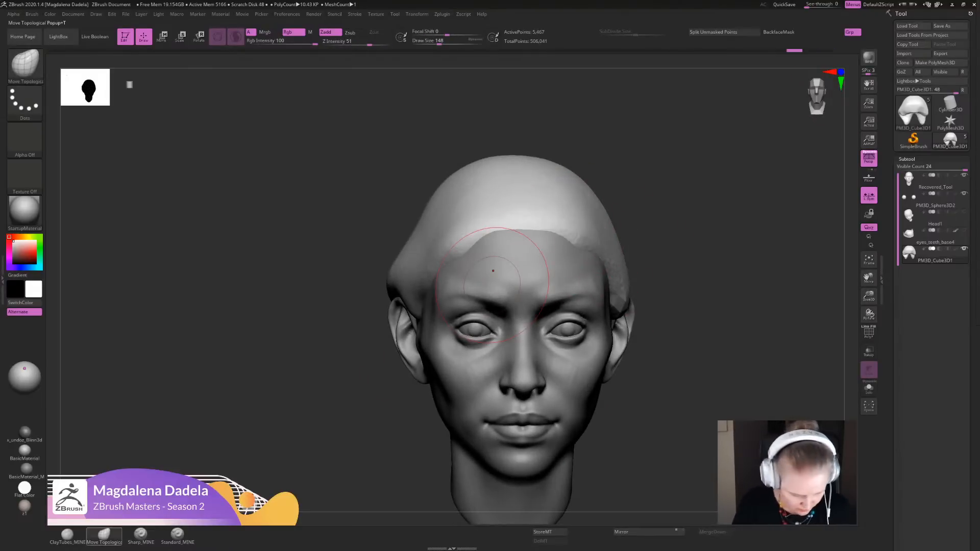
key("b")
key("m")
key("t")
- Sculpt a side parting into the front hairline of the hair mesh with the ClayTubes brush
key("b")
key("c")
key("t")
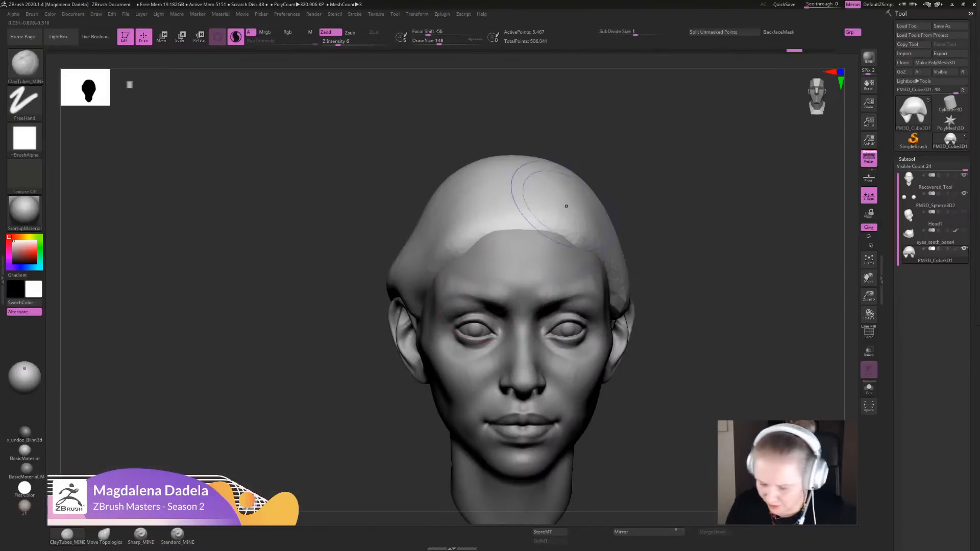
mouse_move(564, 205)
left_mouse_down("alt")
mouse_move(585, 236)
mouse_move(567, 218)
left_mouse_up("alt")
right_click_drag(712, 246, 709, 178, "ctrl")
left_click_drag(569, 197, 587, 217, "shift")
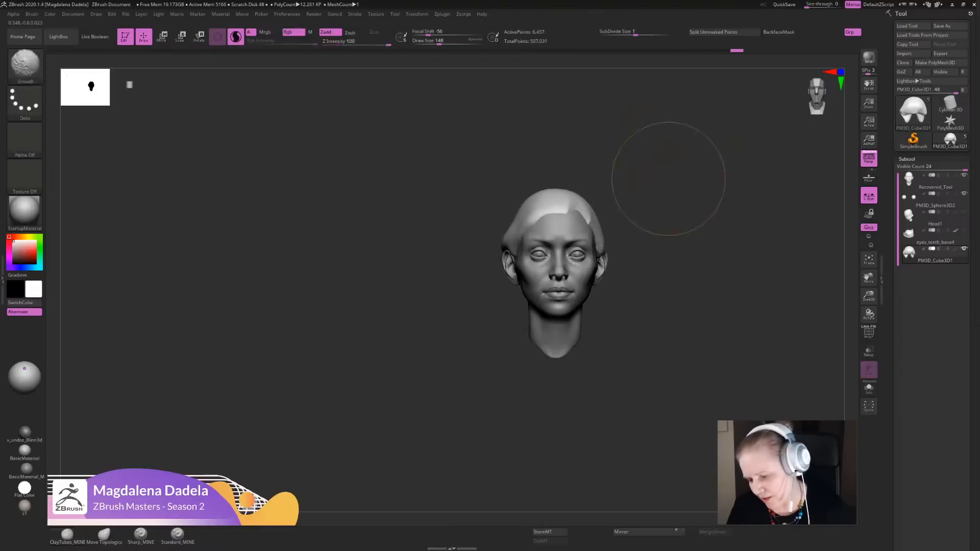
mouse_move(667, 177)
right_mouse_down("alt")
mouse_move(625, 179)
mouse_move(626, 209)
mouse_move(626, 198)
right_mouse_up("alt")
right_click_drag(627, 199, 618, 232, "ctrl")
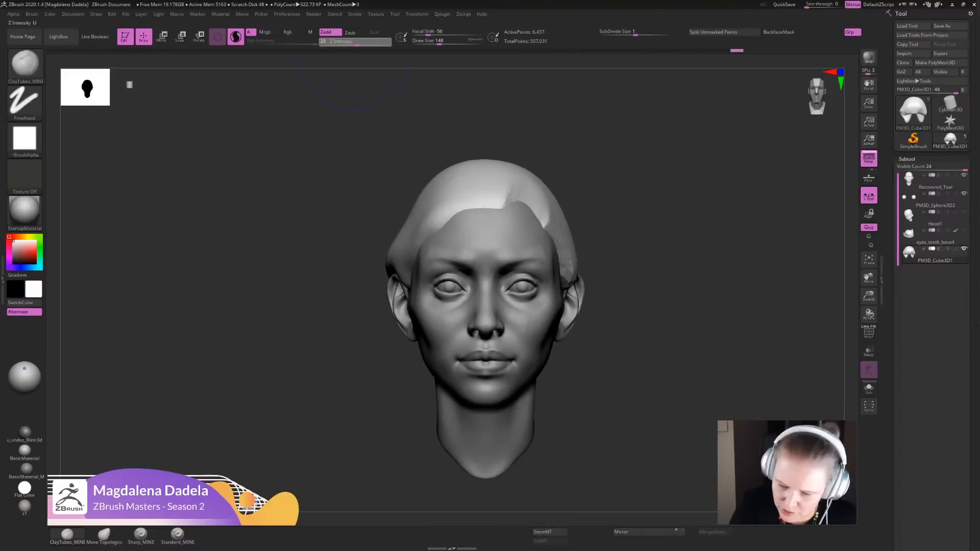
- Set the brush's Z Intensity to 30 and build up hair strands sweeping from the parting across the front and down the side
left_click_drag(354, 42, 354, 43)
right_click_drag(659, 178, 658, 212, "alt")
right_click_drag(657, 213, 648, 296, "ctrl")
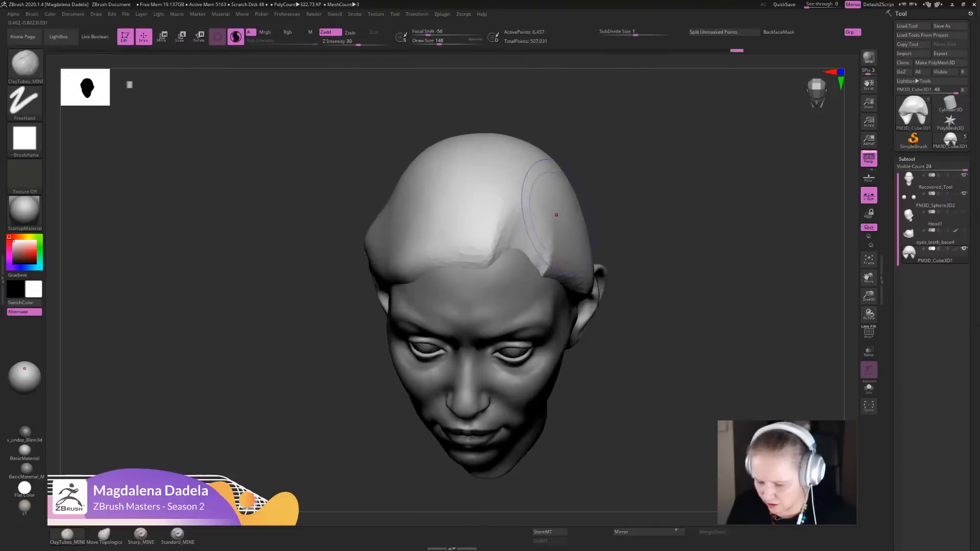
mouse_move(518, 164)
left_mouse_down()
mouse_move(462, 249)
mouse_move(434, 278)
mouse_move(403, 286)
left_mouse_up()
mouse_move(493, 150)
left_mouse_down()
mouse_move(390, 289)
mouse_move(370, 283)
left_mouse_up()
mouse_move(530, 201)
left_mouse_down()
mouse_move(539, 260)
mouse_move(566, 280)
left_mouse_up()
- Shape the hair strands running from the parting over the temple down to the front of the ear
right_click_drag(688, 240, 619, 197)
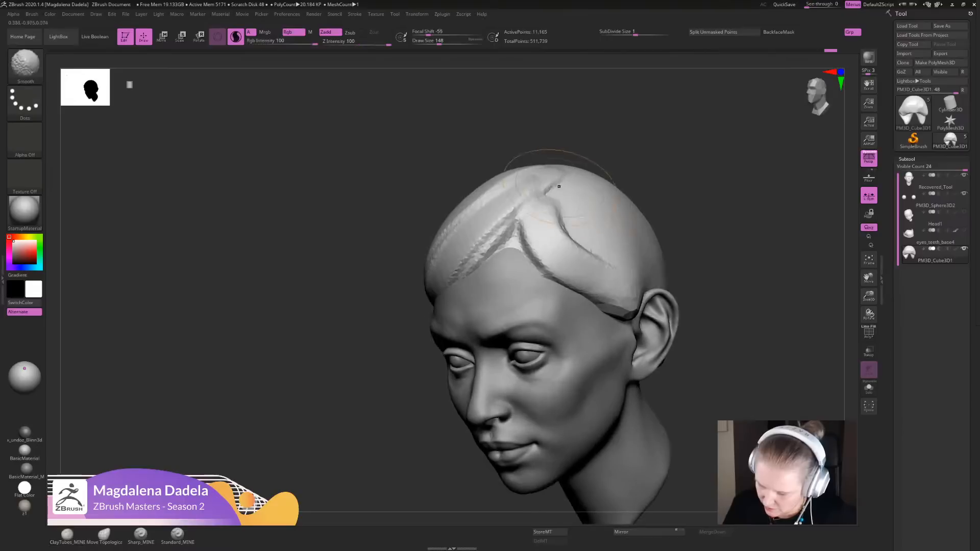
mouse_move(561, 209)
left_mouse_down("shift")
mouse_move(528, 245)
mouse_move(569, 270)
left_mouse_up("shift")
left_click_drag(527, 212, 615, 296)
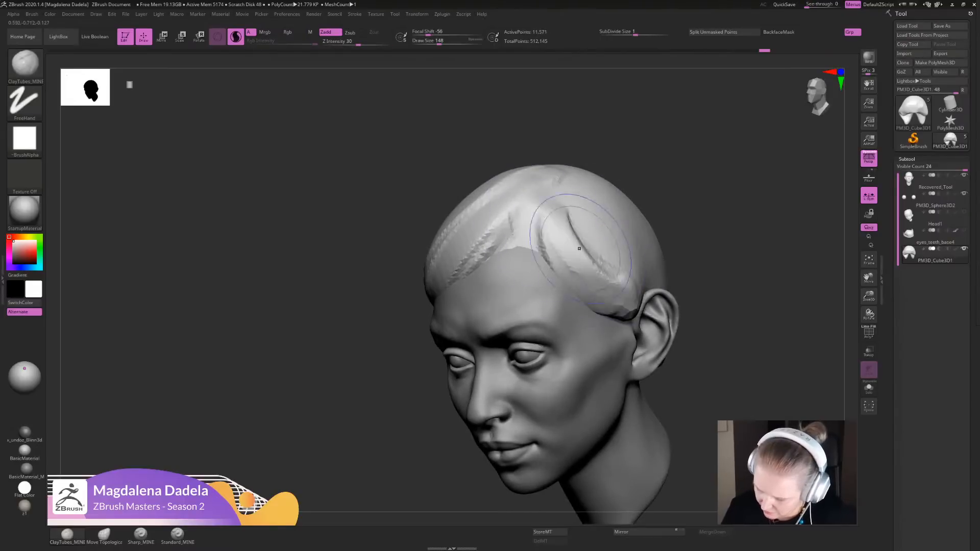
left_click_drag(580, 250, 625, 303)
left_click_drag(722, 351, 661, 347)
mouse_move(613, 237)
left_mouse_down()
mouse_move(653, 306)
mouse_move(638, 319)
mouse_move(646, 337)
left_mouse_up()
left_click_drag(644, 276, 648, 332)
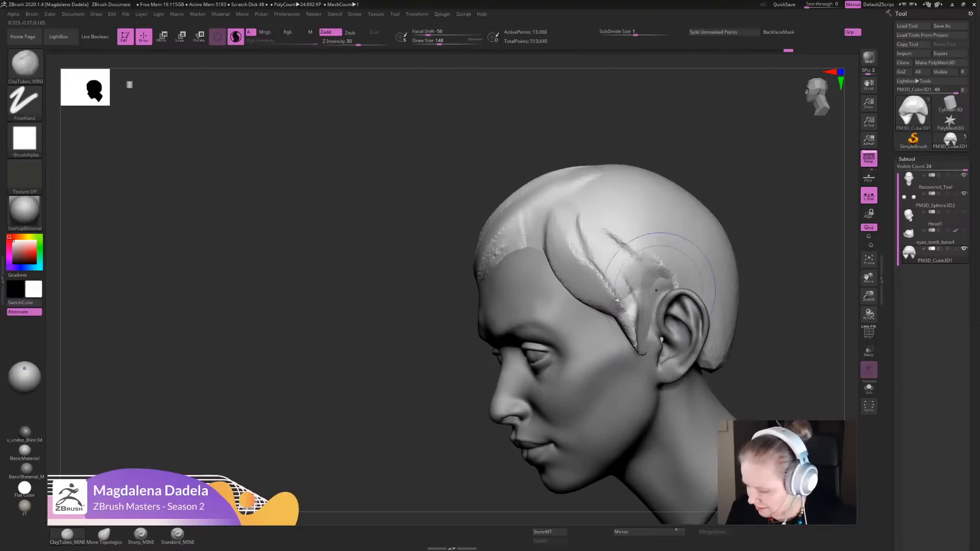
left_click_drag(617, 298, 634, 337, "shift")
left_click_drag(579, 225, 638, 342, "shift")
left_click_drag(644, 286, 633, 321, "alt")
- Build up curved hair strands on the side of the head, flowing from the crown toward the ear
mouse_move(765, 316)
left_mouse_down("alt")
mouse_move(755, 255)
mouse_move(806, 285)
left_mouse_up("alt")
left_click_drag(740, 255, 699, 306, "alt")
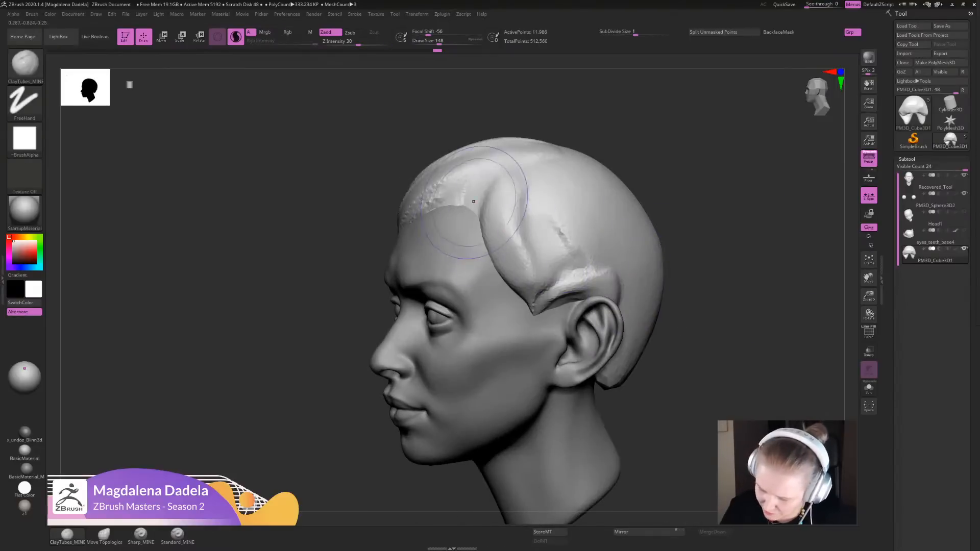
left_click_drag(499, 197, 537, 291)
left_click_drag(518, 169, 564, 288)
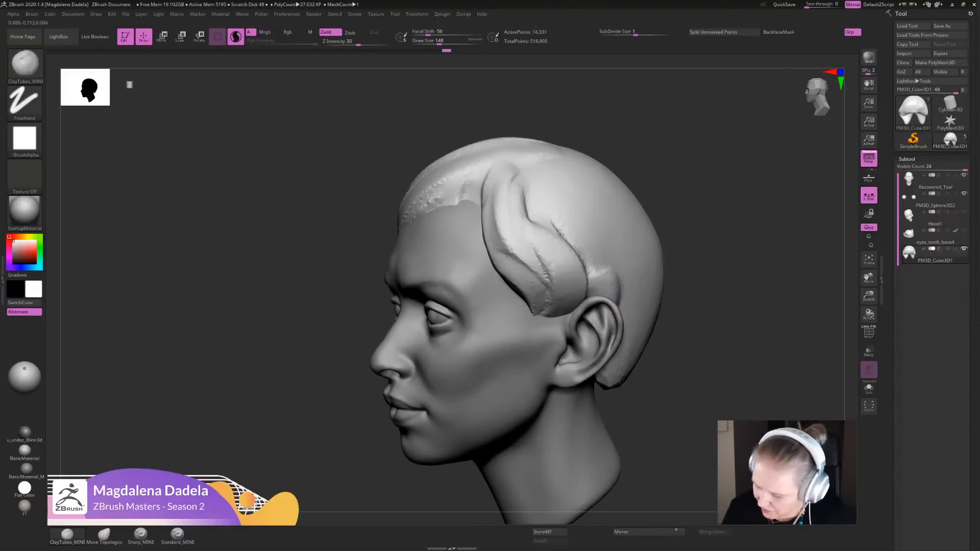
left_click_drag(520, 204, 559, 314)
left_click_drag(529, 169, 587, 278)
left_click_drag(564, 189, 601, 288)
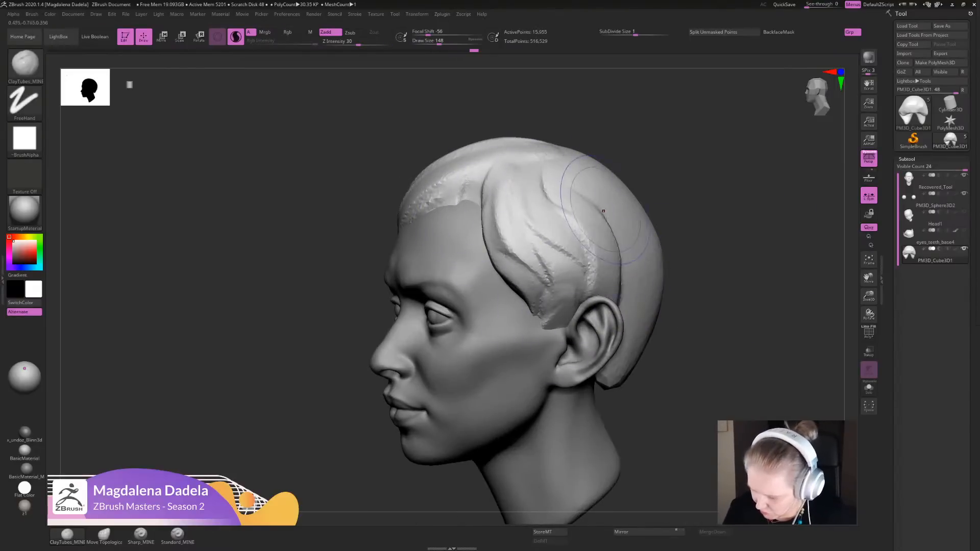
left_click_drag(579, 173, 619, 311)
- Reduce the brush's Draw Size to 68 and refine the strands beside the parting and along the swept fringe
left_click_drag(714, 306, 714, 234, "alt")
mouse_move(714, 235)
left_mouse_down("shift")
mouse_move(776, 235)
mouse_move(714, 271)
mouse_move(714, 327)
left_mouse_up("shift")
left_click_drag(714, 327, 644, 365)
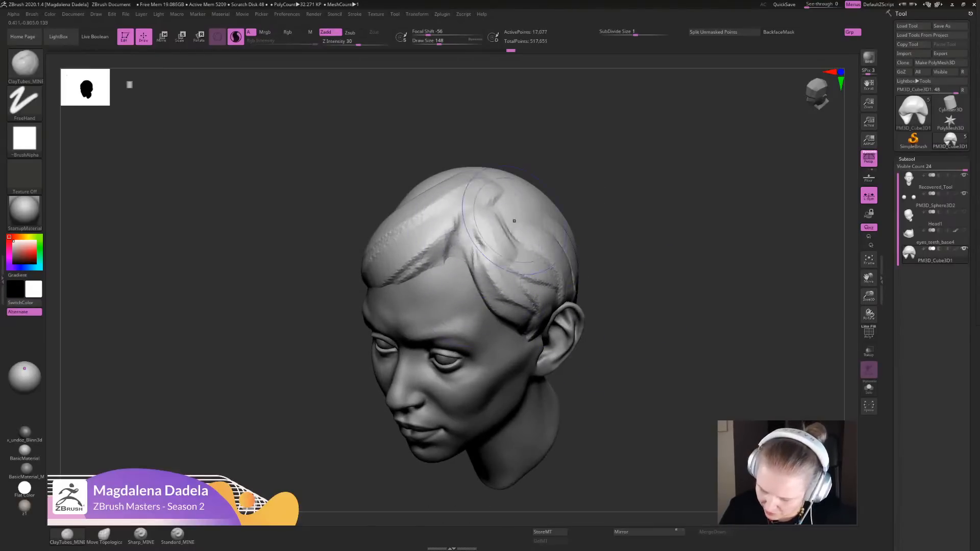
left_click_drag(648, 378, 726, 319, "alt")
left_click_drag(673, 224, 628, 292, "alt")
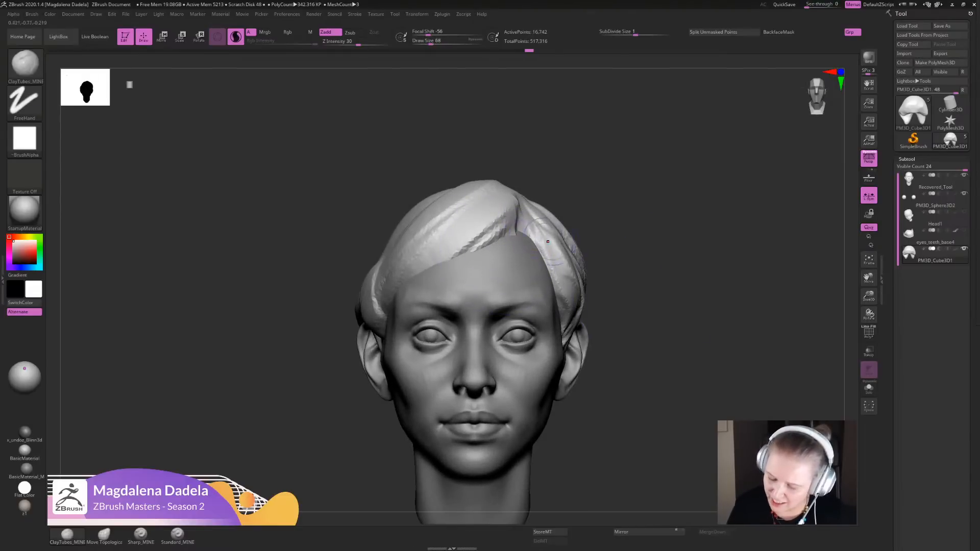
right_click_drag(520, 235, 577, 263)
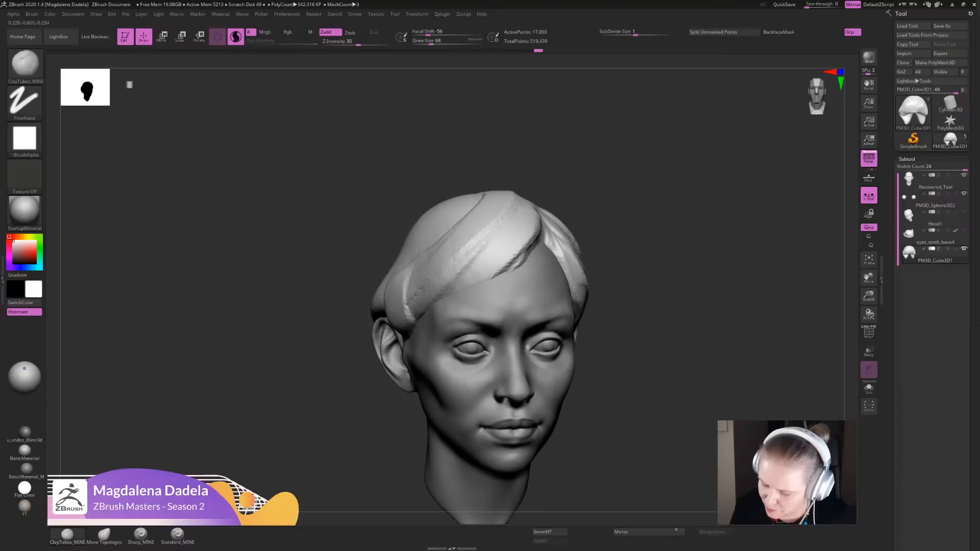
left_click_drag(505, 237, 411, 311)
right_click_drag(541, 245, 544, 262)
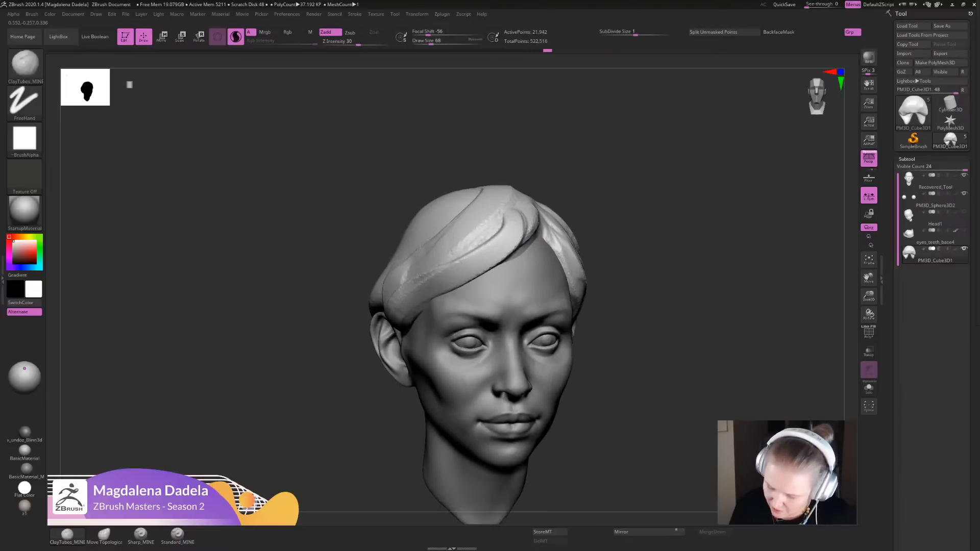
- Add finer strands to the top of the fringe and down the hair on the wider side of the parting
mouse_move(643, 301)
left_mouse_down("alt")
mouse_move(627, 219)
mouse_move(632, 266)
left_mouse_up("alt")
right_click_drag(541, 204, 541, 250)
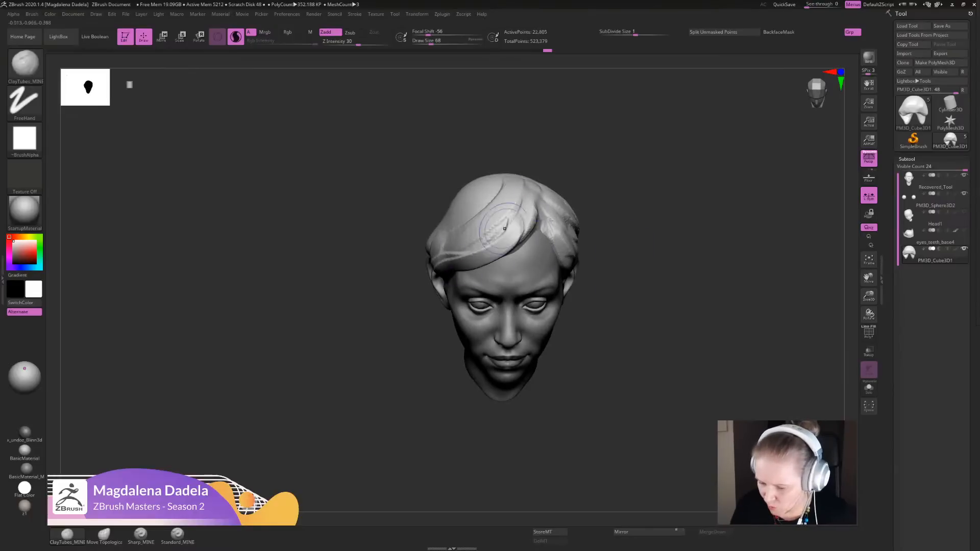
left_click_drag(641, 188, 645, 214, "alt")
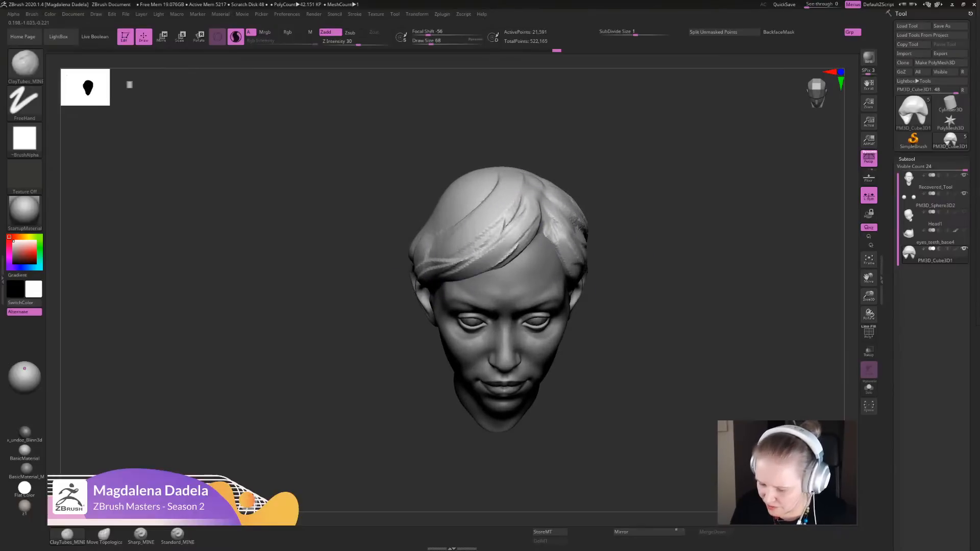
mouse_move(521, 219)
left_mouse_down("shift")
mouse_move(459, 256)
mouse_move(510, 235)
left_mouse_up("shift")
mouse_move(638, 265)
left_mouse_down("alt")
mouse_move(634, 186)
mouse_move(638, 261)
mouse_move(730, 286)
left_mouse_up("alt")
mouse_move(518, 247)
left_mouse_down()
mouse_move(494, 319)
mouse_move(443, 390)
left_mouse_up()
mouse_move(492, 292)
left_mouse_down()
mouse_move(437, 372)
mouse_move(449, 398)
left_mouse_up()
- Fill out the hair above the ear on the wider side of the parting
left_click_drag(638, 286, 635, 235, "alt")
left_click_drag(664, 306, 602, 290, "shift")
left_click_drag(632, 245, 636, 343, "alt")
mouse_move(452, 339)
left_mouse_down()
mouse_move(446, 364)
mouse_move(462, 368)
left_mouse_up()
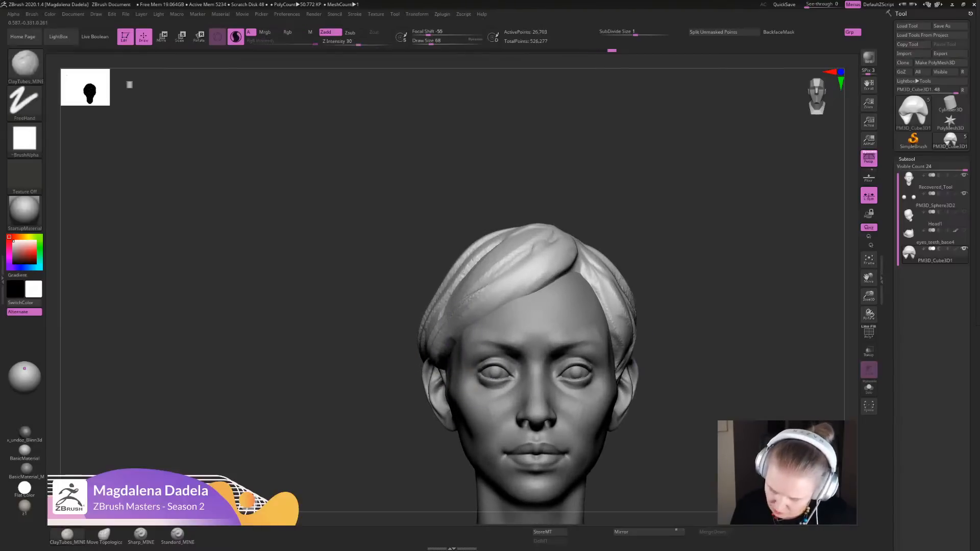
- Make the Recovered_Tool head subtool active and isolate it from the other subtools
left_click_drag(664, 317, 602, 276, "alt")
left_click_drag(663, 296, 612, 301)
mouse_move(632, 265)
left_mouse_down("alt")
mouse_move(635, 311)
mouse_move(625, 309)
mouse_move(622, 260)
left_mouse_up("alt")
left_click(490, 352, "alt")
left_click_drag(623, 286, 674, 288, "shift")
left_click_drag(638, 265, 617, 337, "alt")
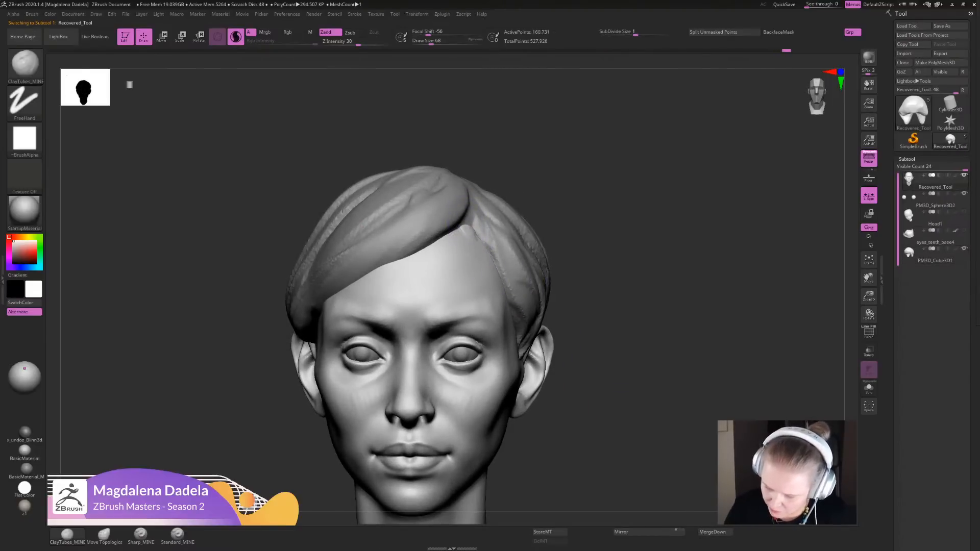
left_click_drag(696, 331, 620, 334)
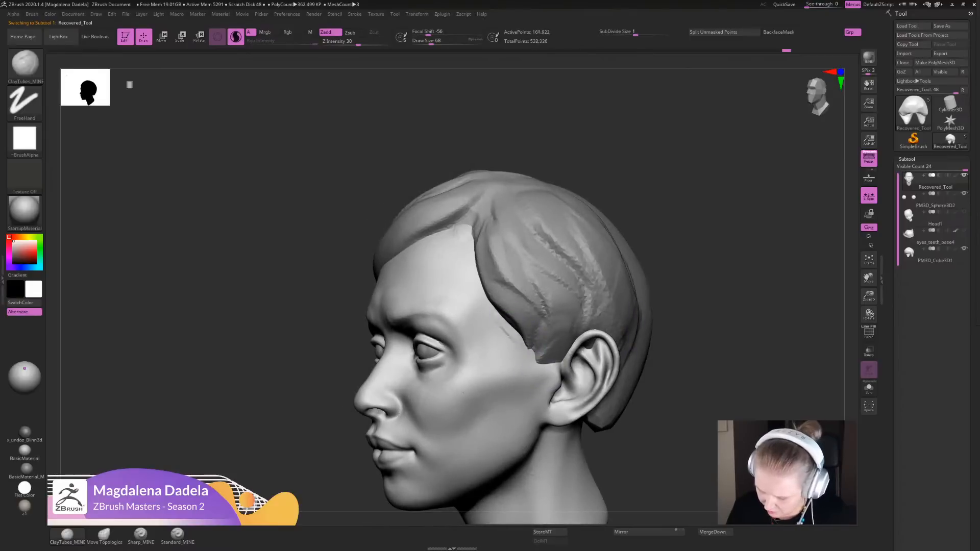
left_click(868, 388)
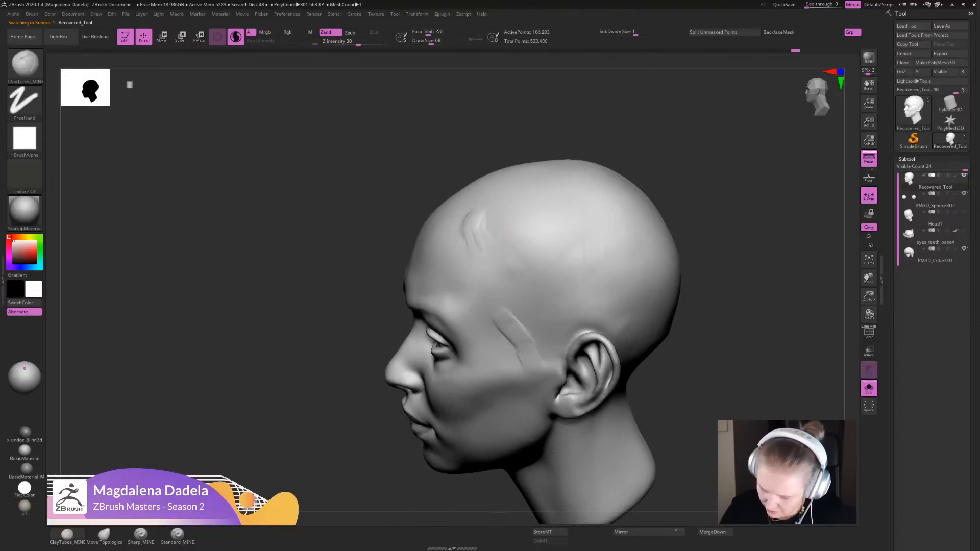
- Build up the head surface along the temple hairline with ClayTubes and smooth the ridges
left_click_drag(503, 287, 491, 255, "shift")
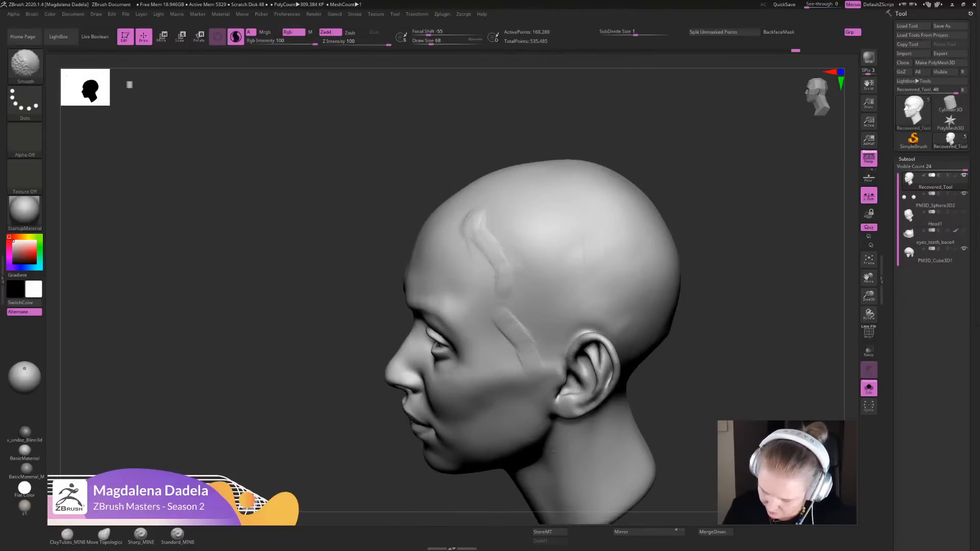
left_click_drag(502, 290, 510, 318)
left_click_drag(541, 362, 493, 309, "shift")
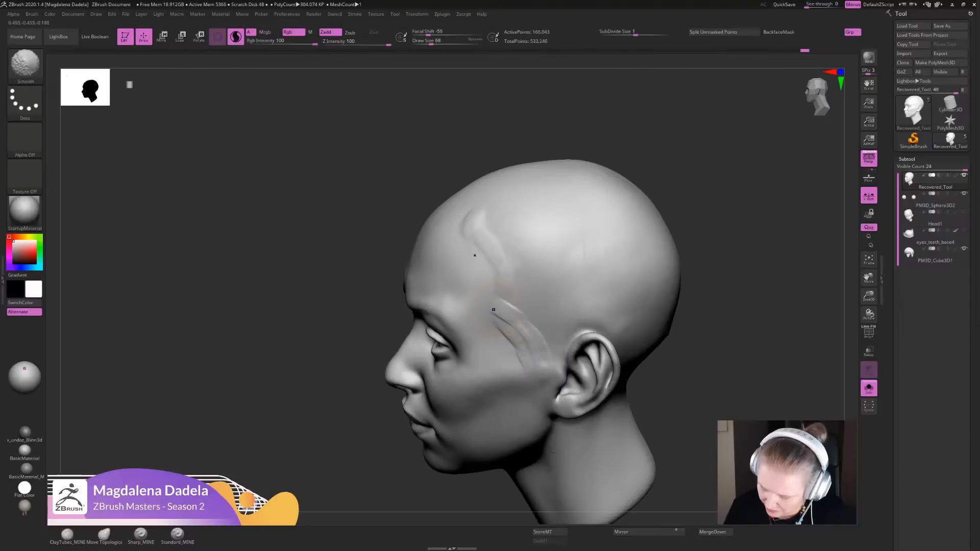
left_click_drag(533, 349, 501, 312, "shift")
left_click_drag(539, 354, 497, 311, "shift")
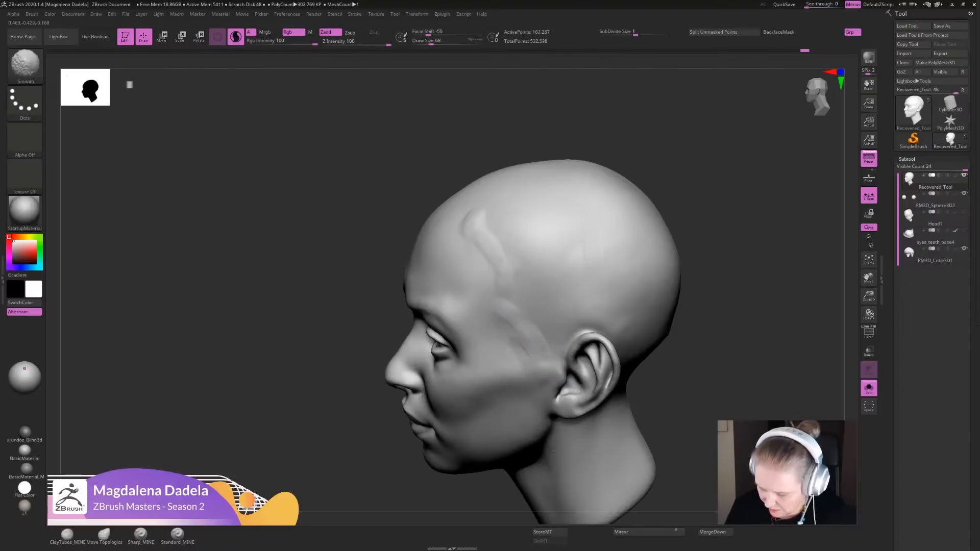
- Show all subtools again and make the hair subtool active
left_click_drag(714, 388, 710, 316, "alt")
left_click_drag(612, 347, 704, 350, "shift")
mouse_move(653, 327)
left_mouse_down("alt")
mouse_move(658, 355)
mouse_move(688, 337)
mouse_move(594, 331)
mouse_move(620, 365)
left_mouse_up("alt")
left_click(869, 389)
left_click(537, 275, "alt")
mouse_move(625, 255)
left_mouse_down()
mouse_move(653, 273)
mouse_move(653, 301)
left_mouse_up()
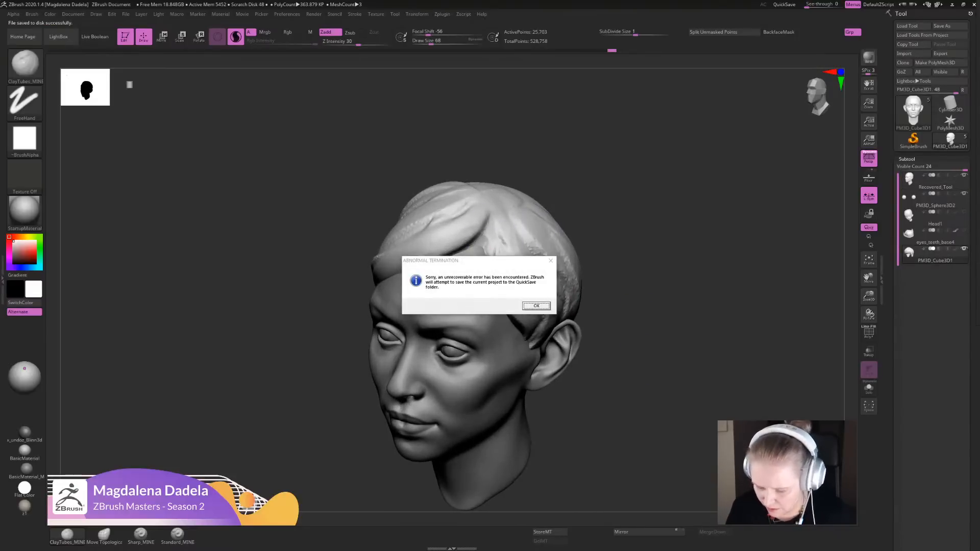
- Acknowledge the abnormal termination notices and open the recovered tool from the QuickSave files
key("Return")
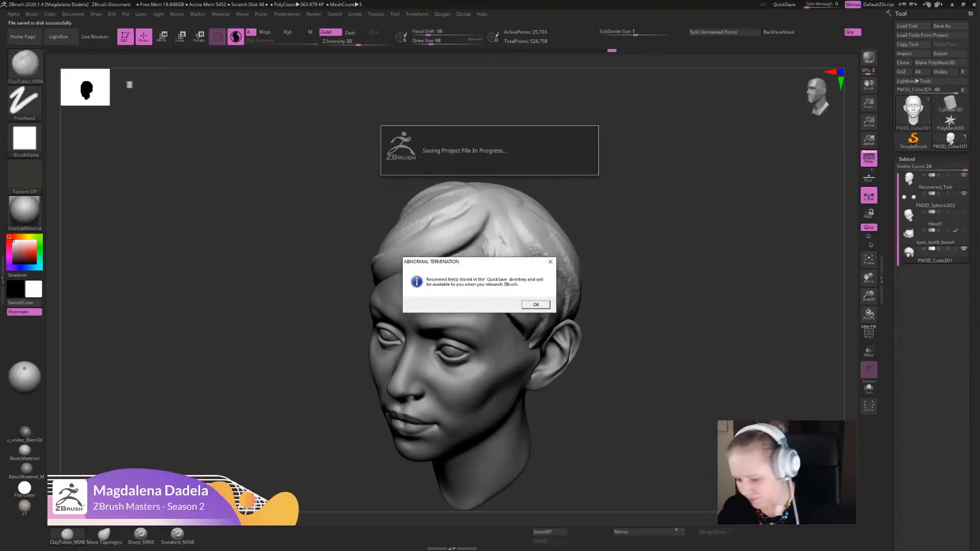
key("Return")
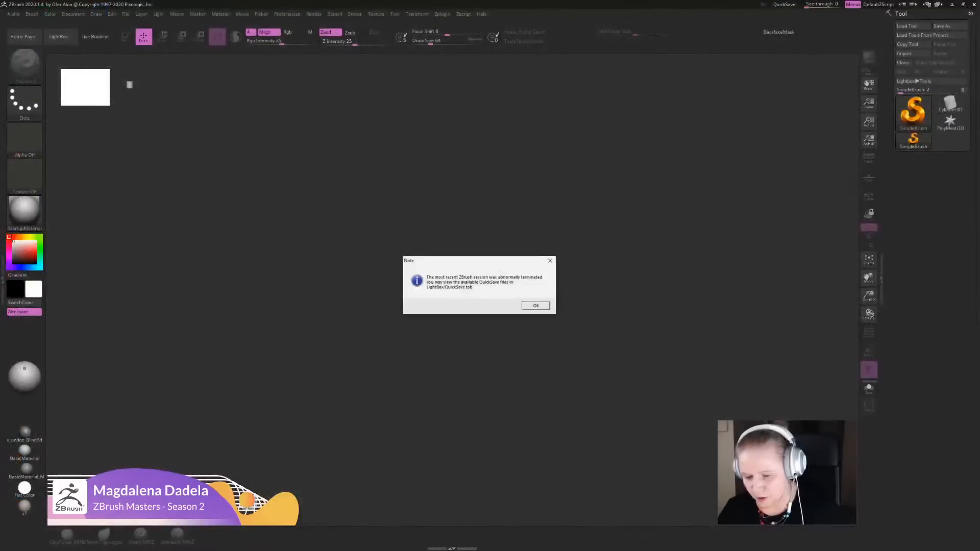
left_click(535, 306)
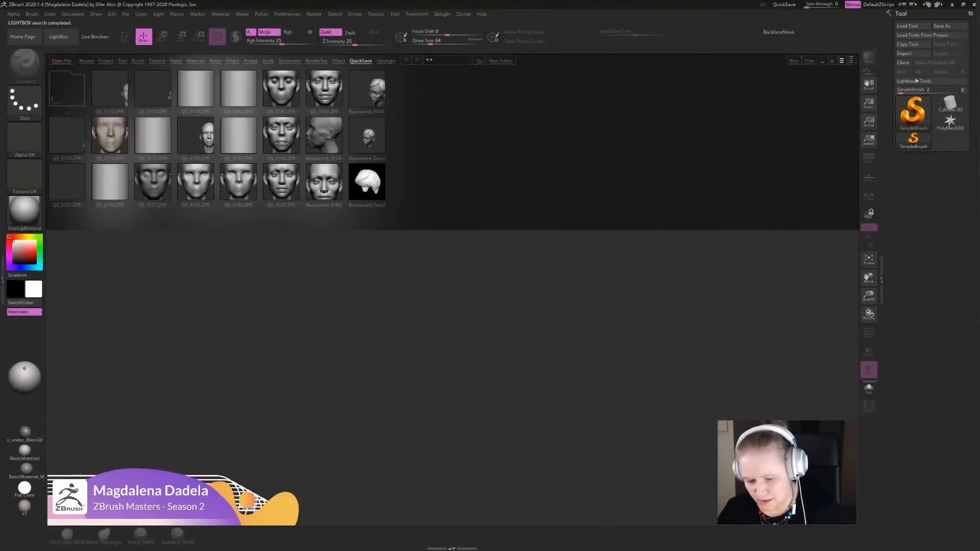
double_click(367, 182)
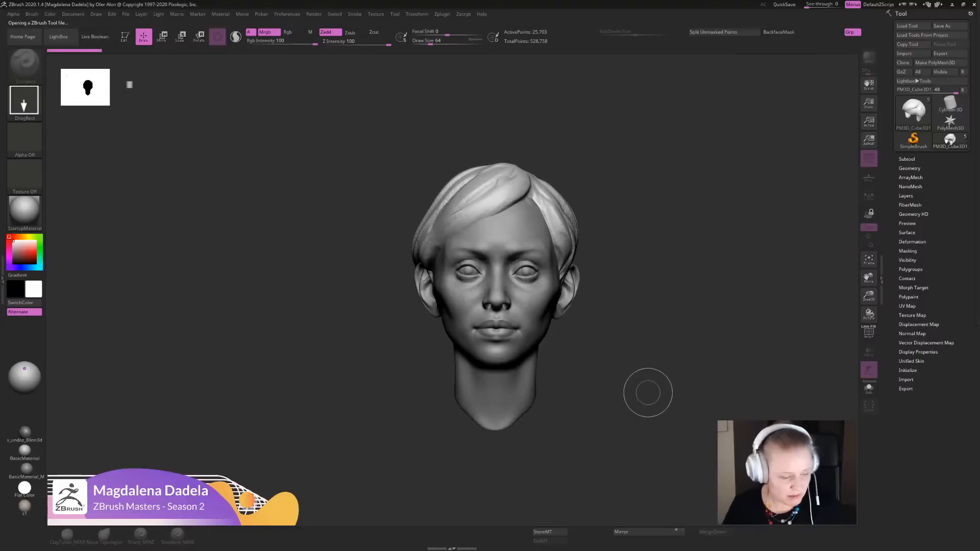
- Sculpt a strand down the side of the hair beside the parting with the ClayTubes brush
left_click_drag(629, 366, 564, 240)
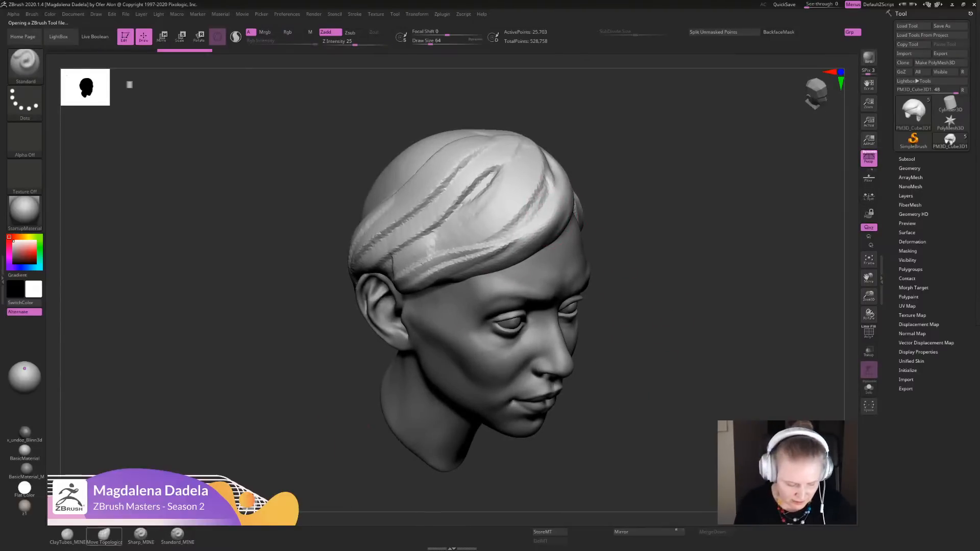
left_click(104, 533)
left_click(67, 535)
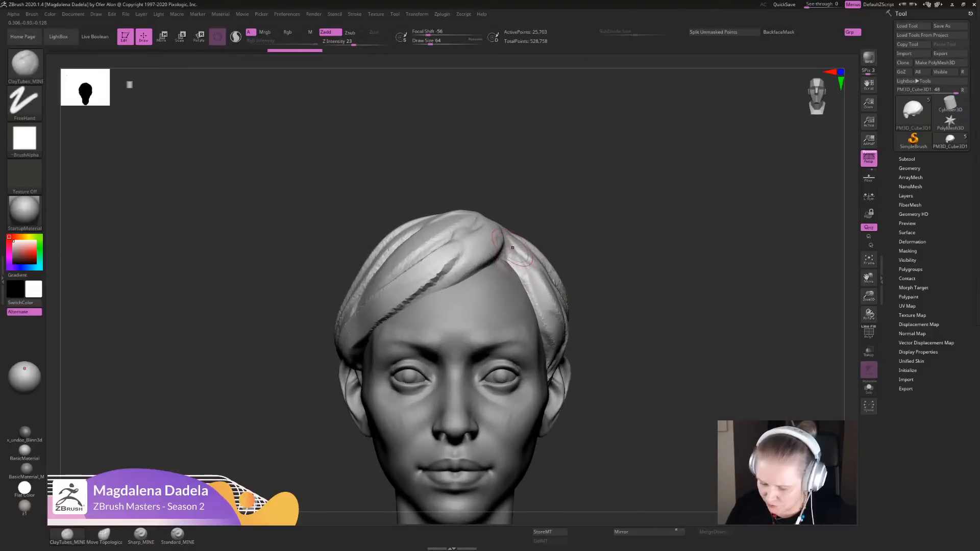
left_click_drag(512, 248, 549, 329)
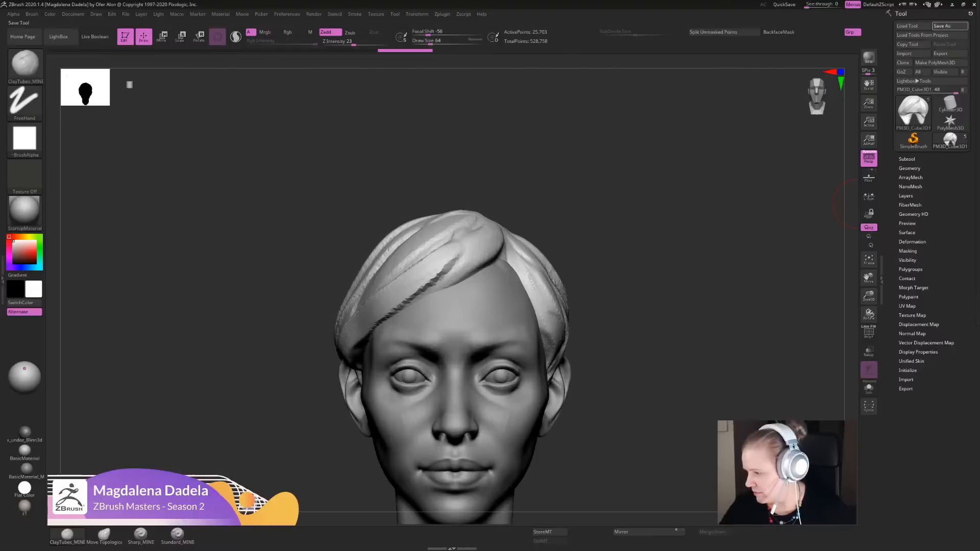
- Save the tool over the existing Recovered_Tool.ZTL in the DEMO_STUFF folder inside ZBRUSH_DEMO
left_click(949, 26)
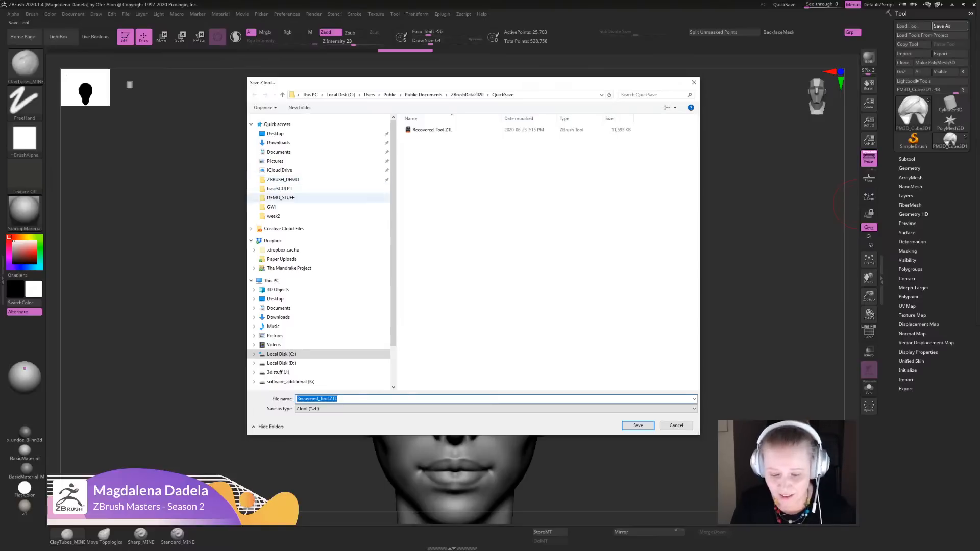
left_click(283, 179)
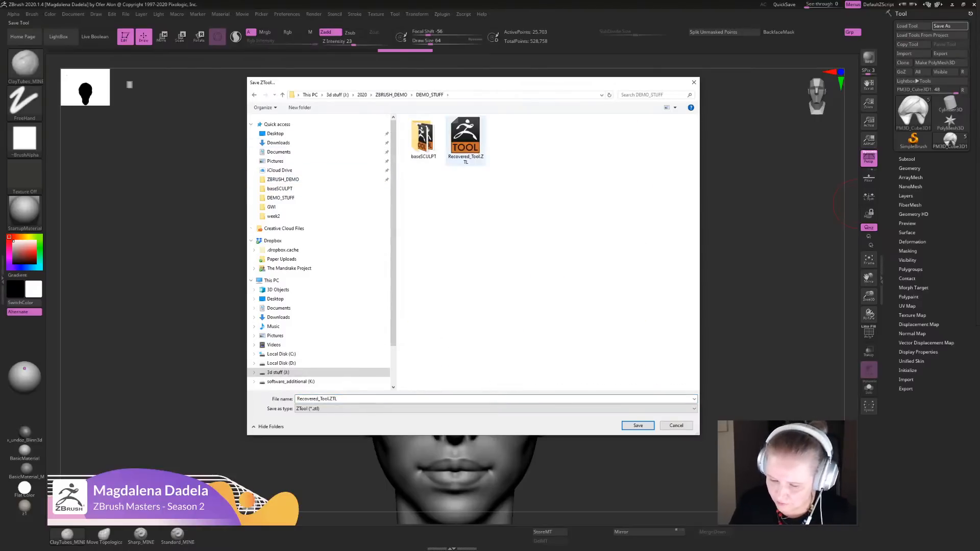
double_click(465, 141)
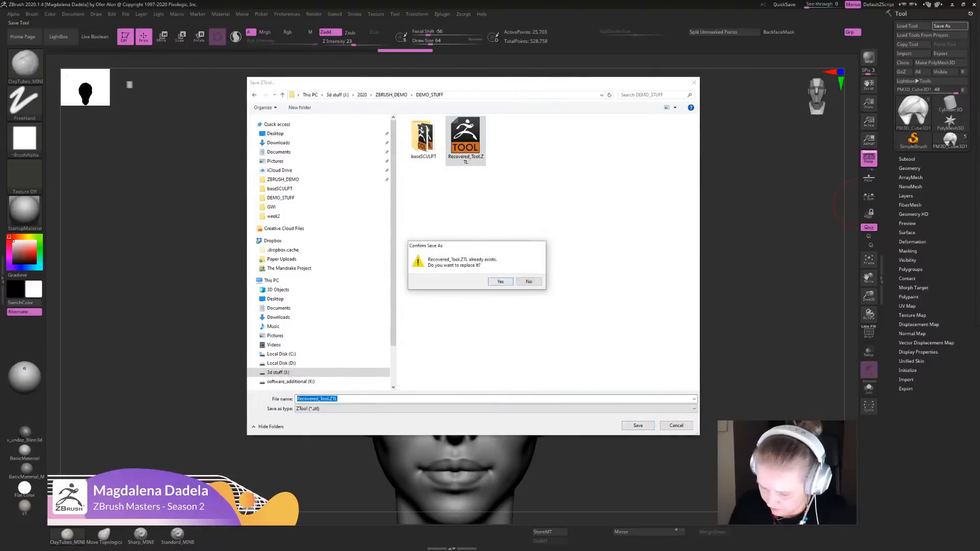
left_click(501, 281)
- Sculpt a ClayTubes strand from the parting down toward the temple and check the head from the front
left_click_drag(646, 373, 640, 342, "alt")
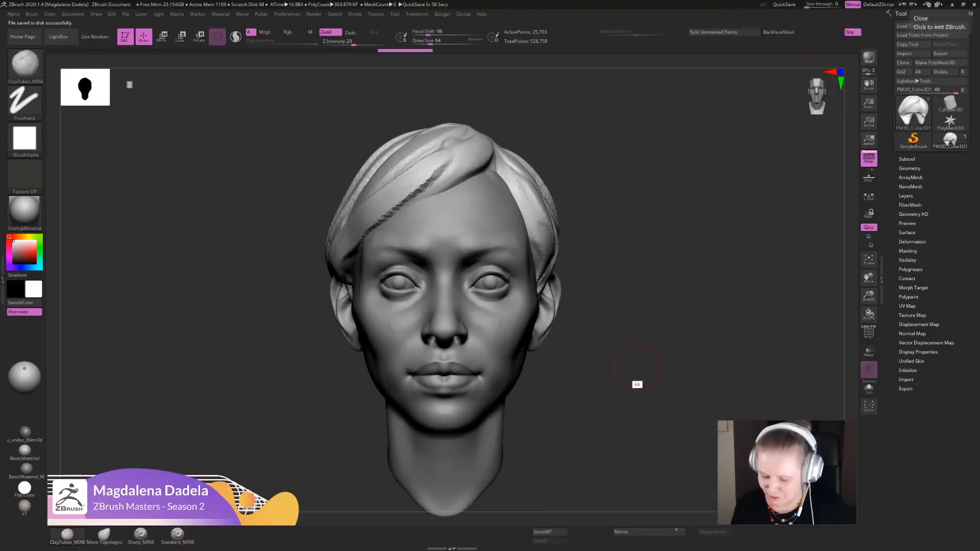
left_click_drag(638, 365, 638, 334)
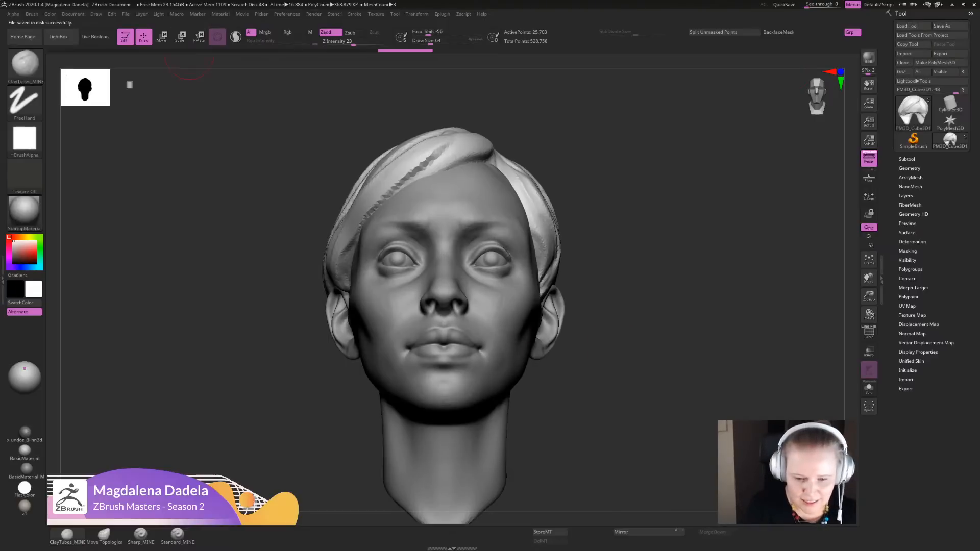
left_click(96, 15)
mouse_move(638, 365)
left_mouse_down()
mouse_move(645, 327)
mouse_move(644, 363)
mouse_move(586, 363)
left_mouse_up()
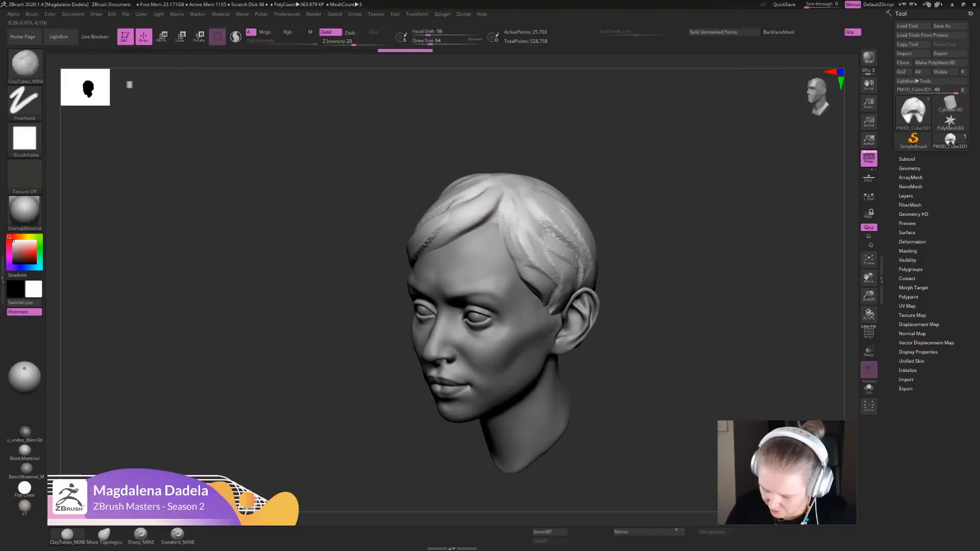
left_click_drag(504, 223, 556, 306)
left_click_drag(641, 353, 587, 353)
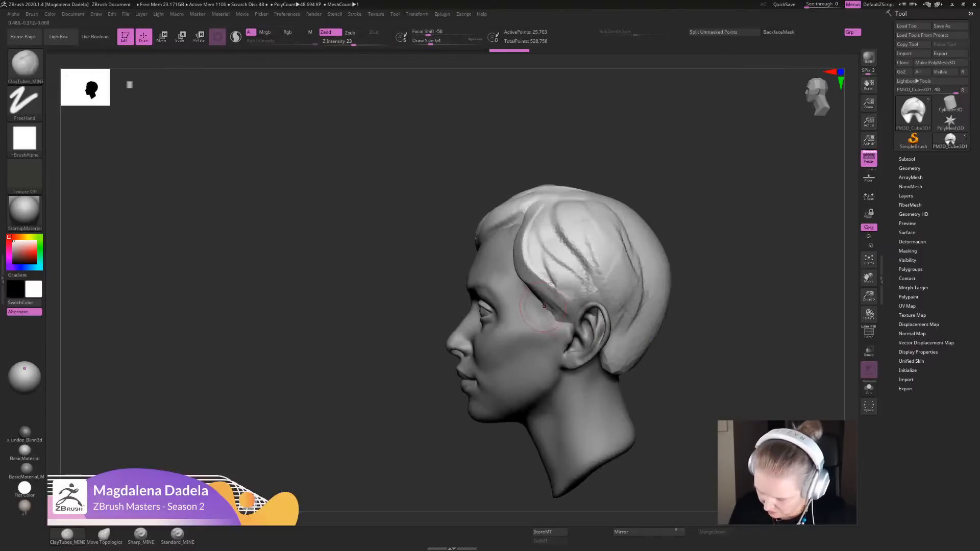
mouse_move(606, 331)
left_mouse_down()
mouse_move(592, 340)
mouse_move(597, 326)
left_mouse_up()
left_click_drag(644, 352, 689, 334, "alt")
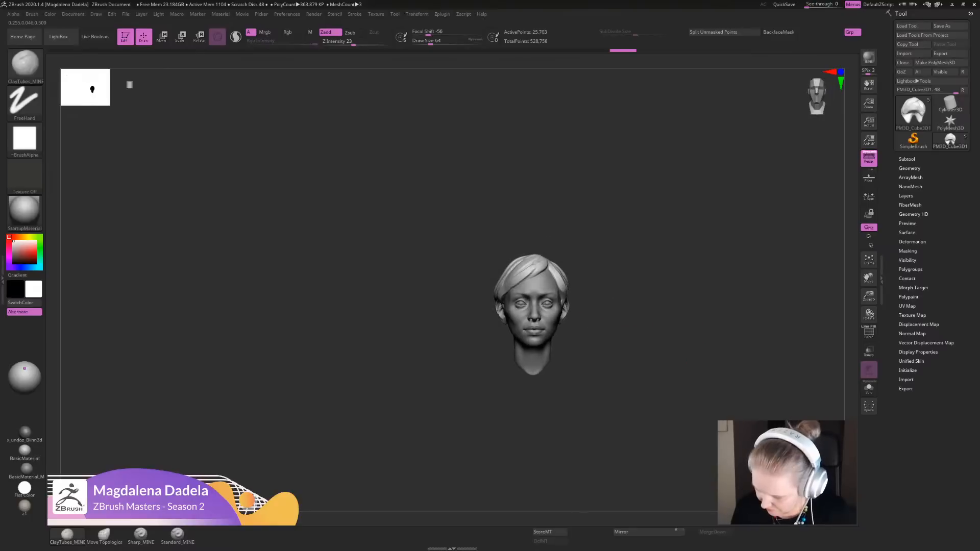
mouse_move(633, 311)
left_mouse_down("alt")
mouse_move(633, 339)
mouse_move(602, 357)
mouse_move(624, 377)
left_mouse_up("alt")
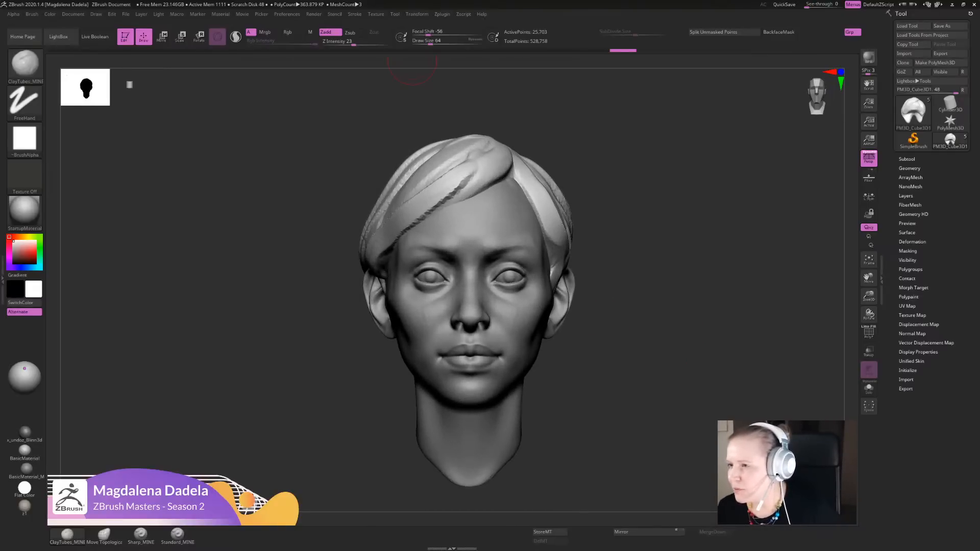
- Switch to the reference image board and add a text note reading "Antoine Houdon" in the empty area beside the face anatomy images
right_click_drag(979, 209, 333, 166)
scroll(333, 166, "up", 5)
middle_click_drag(333, 166, 398, 374)
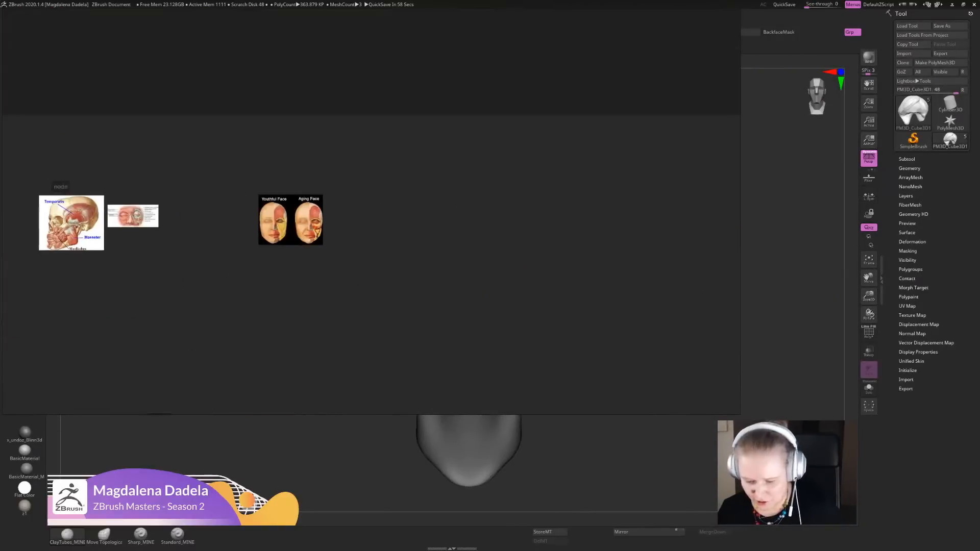
scroll(467, 204, "up", 4)
middle_click_drag(420, 284, 423, 188)
right_click(423, 189)
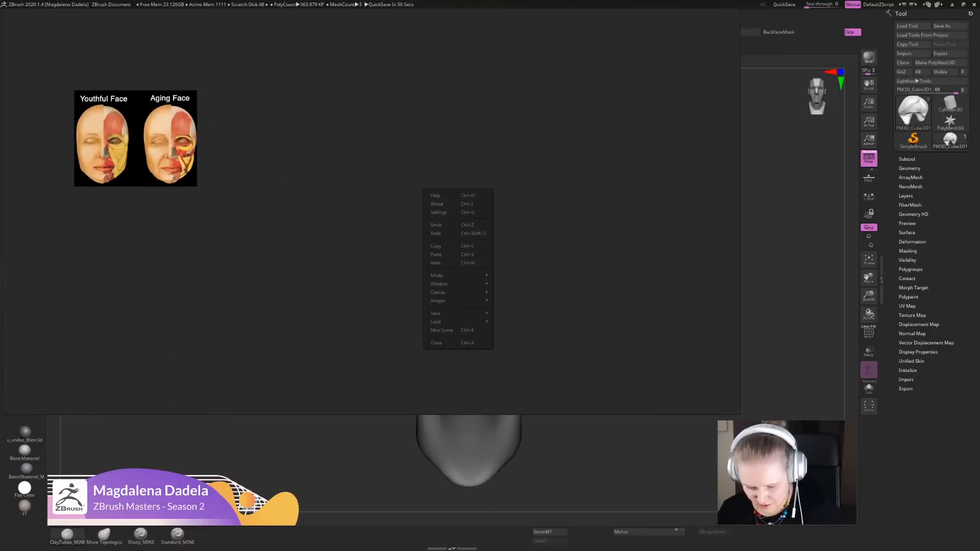
left_click(435, 263)
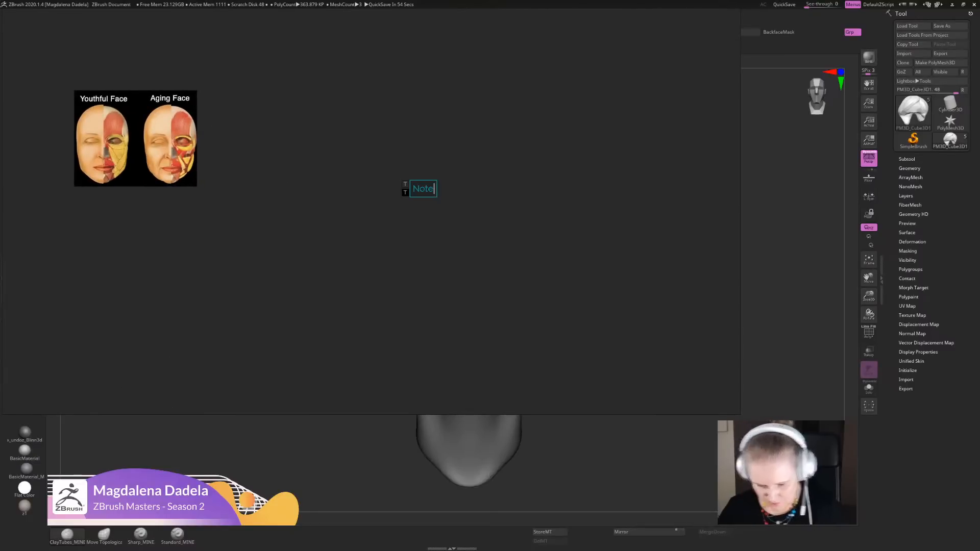
type("aN")
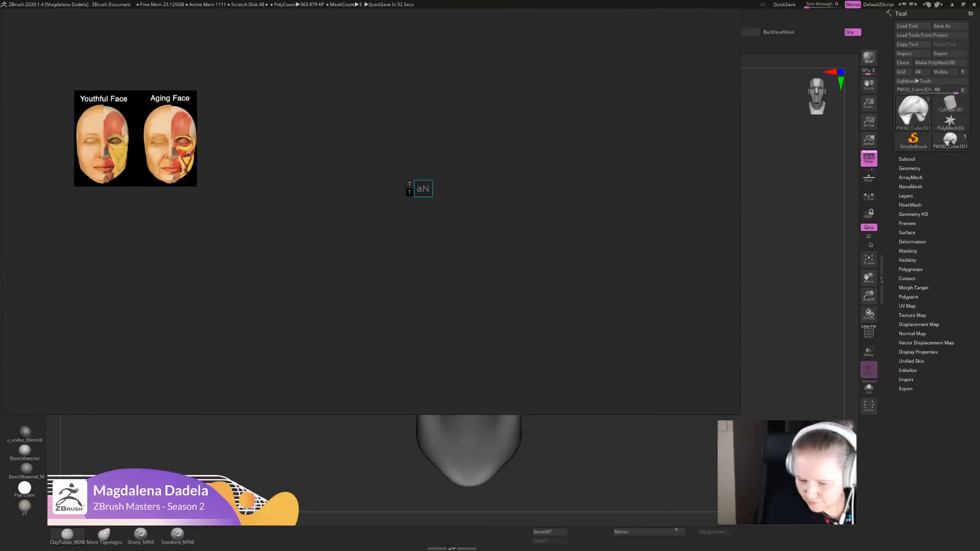
type("toi")
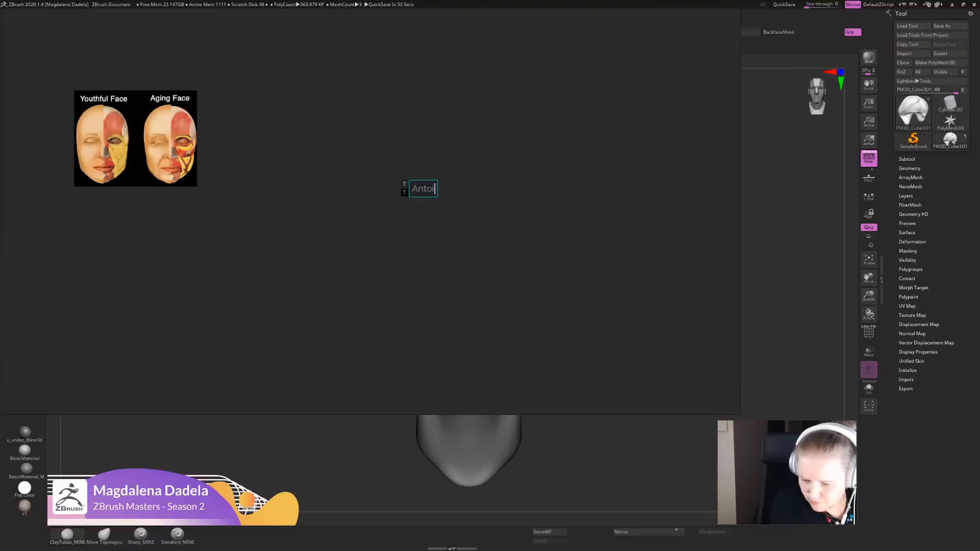
type("ne Houdon")
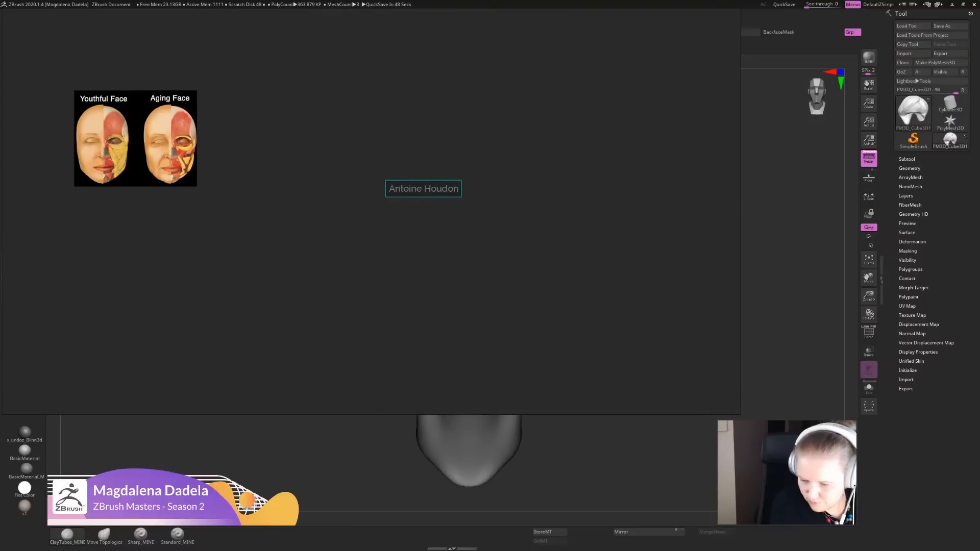
- Enlarge the view of the Antoine Houdon note until it is easily readable, and switch back to ZBrush
scroll(363, 214, "up", 3)
middle_click_drag(363, 214, 331, 358)
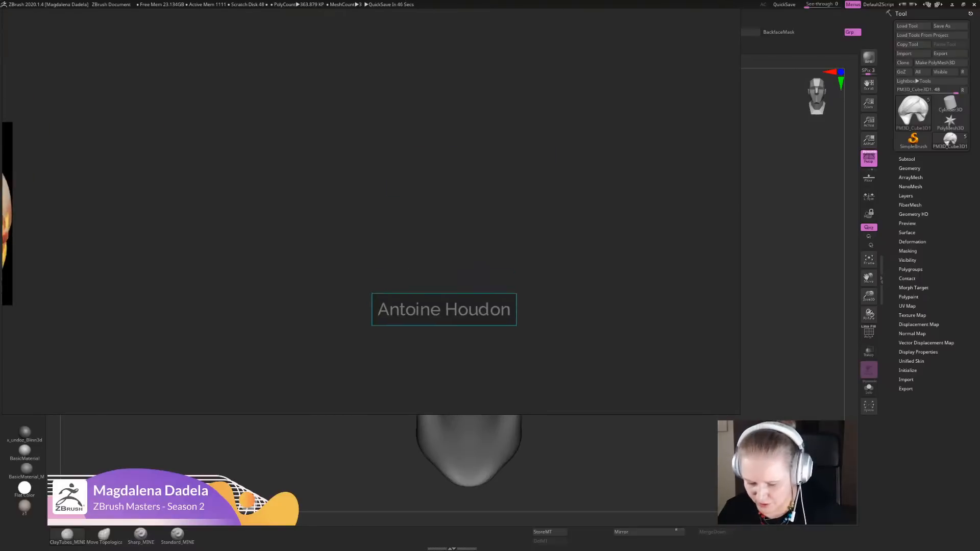
scroll(499, 324, "up", 4)
middle_click_drag(499, 324, 526, 289)
scroll(472, 332, "up", 1)
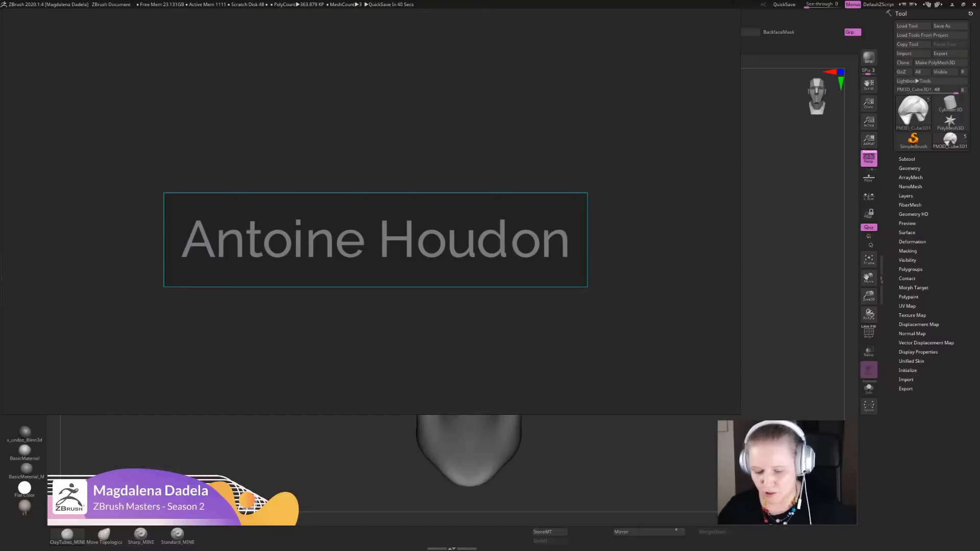
right_click_drag(434, 306, 979, 311)
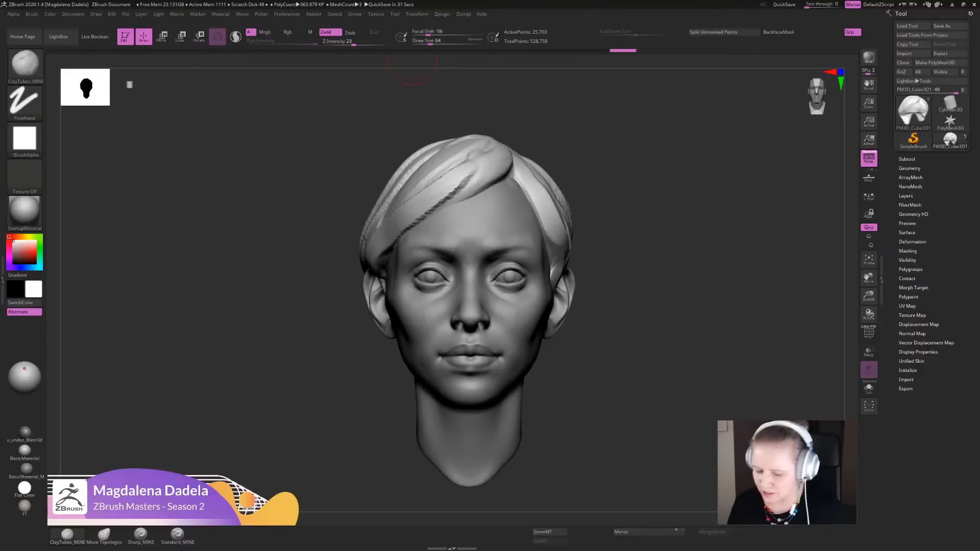
- Try to reshape the hair volume beside the parting with the Move Topological brush
left_click_drag(675, 363, 672, 347, "alt")
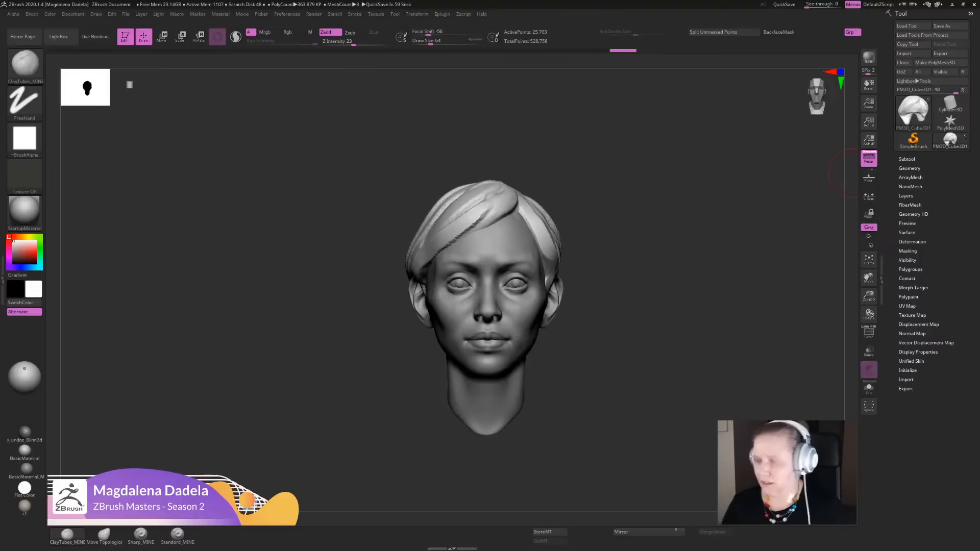
left_click(104, 536)
left_click_drag(633, 291, 625, 352, "alt")
left_click_drag(625, 352, 520, 340)
left_click_drag(422, 235, 412, 226)
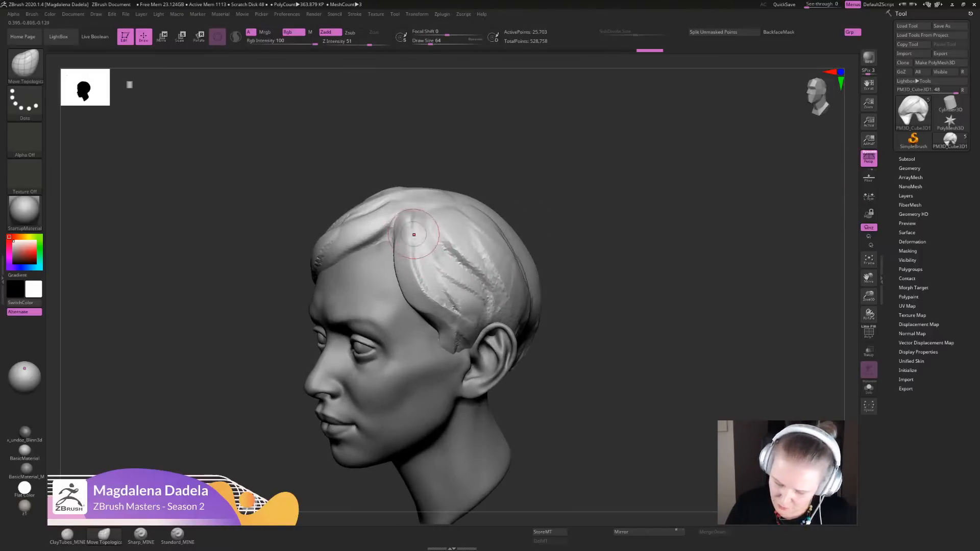
key("ctrl+z")
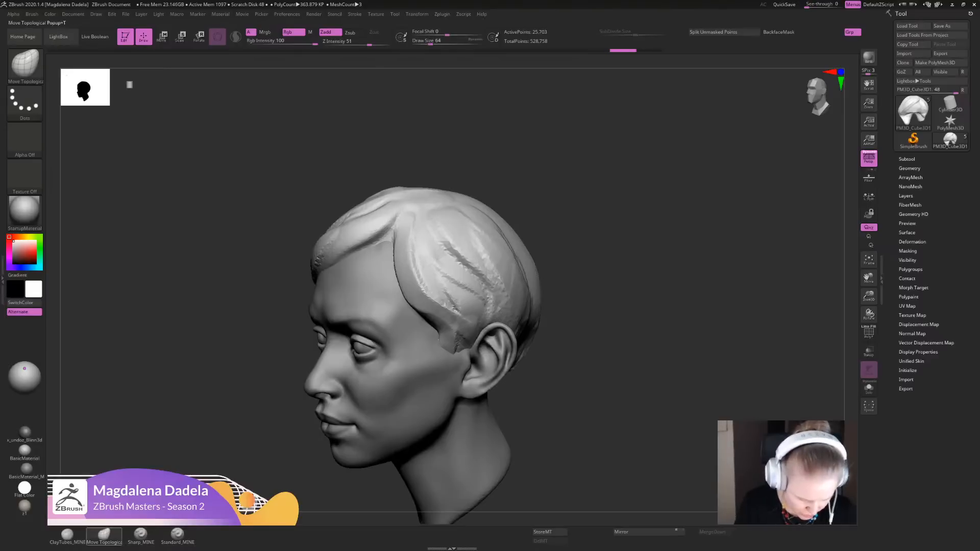
- Sculpt long ClayTubes strands from the parting down the side of the hair toward the ear
left_click(67, 534)
left_click_drag(414, 223, 428, 278)
mouse_move(402, 229)
left_mouse_down()
mouse_move(419, 296)
mouse_move(403, 270)
left_mouse_up()
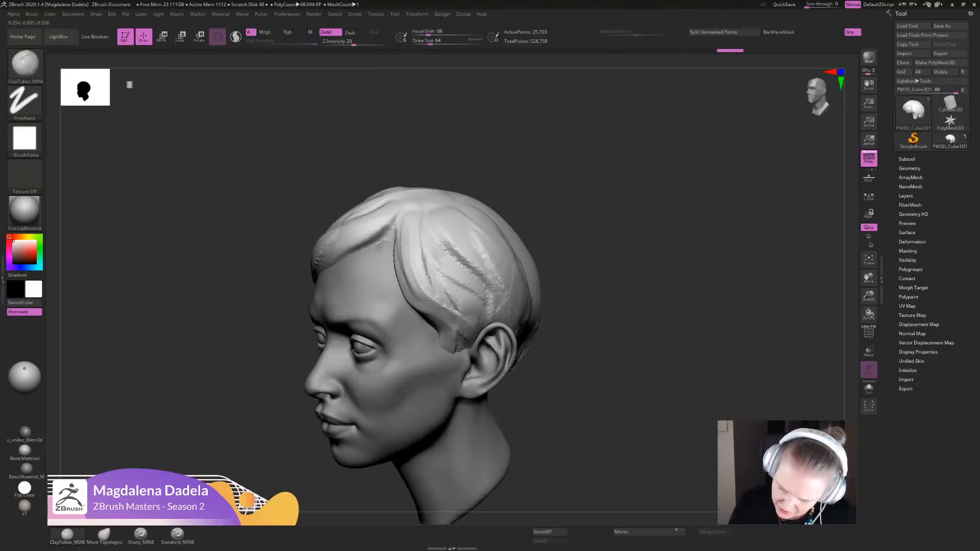
left_click_drag(424, 210, 457, 305)
left_click_drag(442, 242, 476, 324)
mouse_move(470, 244)
left_mouse_down()
mouse_move(486, 255)
mouse_move(518, 326)
left_mouse_up()
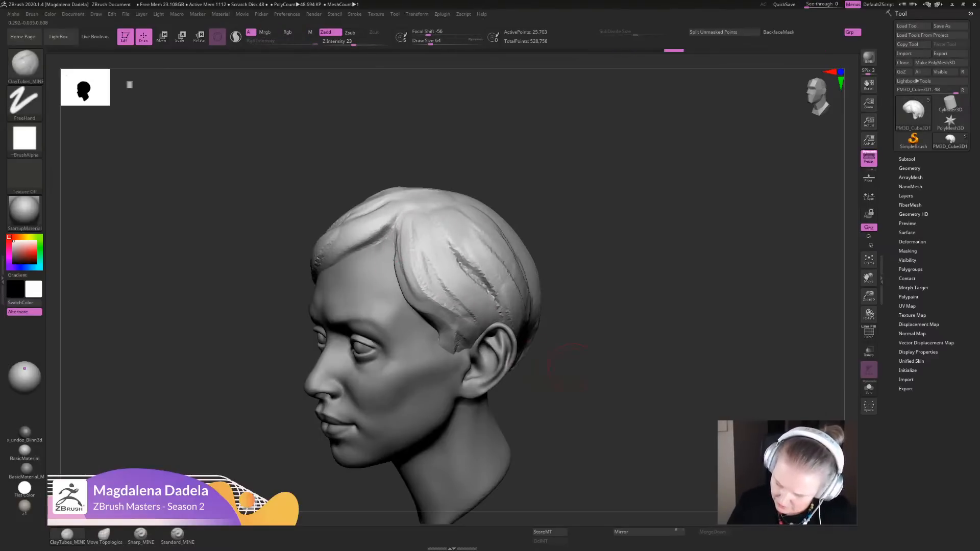
- Build up the hair above and behind the ear with ClayTubes strokes
left_click_drag(602, 327, 612, 266, "alt")
mouse_move(612, 265)
left_mouse_down()
mouse_move(567, 268)
mouse_move(537, 317)
left_mouse_up()
mouse_move(521, 259)
left_mouse_down()
mouse_move(542, 302)
mouse_move(522, 333)
left_mouse_up()
left_click_drag(592, 315, 596, 347, "alt")
left_click_drag(596, 347, 522, 342)
left_click_drag(538, 333, 513, 341)
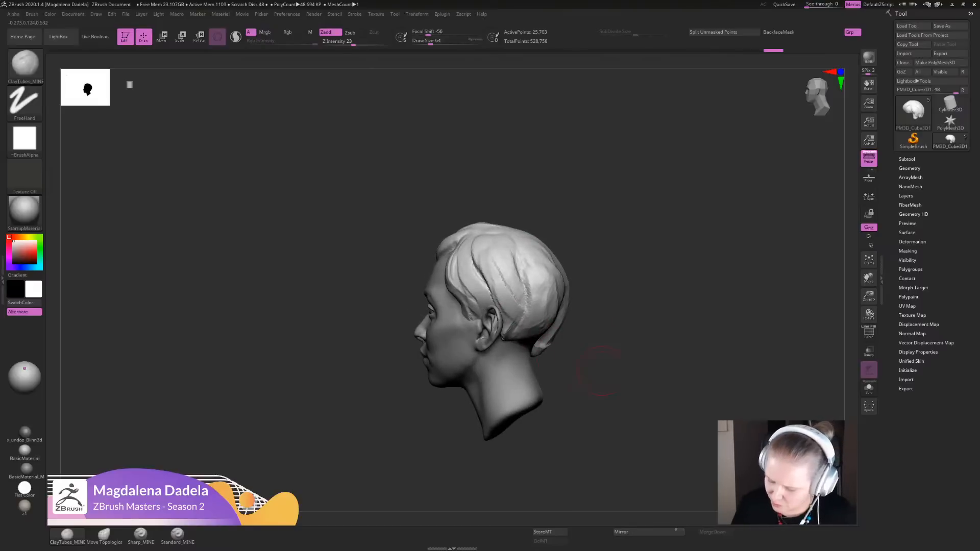
- Build up the lower back of the hair toward the nape with overlapping ClayTubes strokes
left_click_drag(600, 370, 604, 339, "alt")
left_click_drag(605, 339, 541, 338)
left_click_drag(535, 303, 560, 345)
mouse_move(547, 315)
left_mouse_down()
mouse_move(564, 347)
mouse_move(551, 345)
left_mouse_up()
mouse_move(554, 327)
left_mouse_down("shift")
mouse_move(565, 330)
mouse_move(542, 334)
left_mouse_up("shift")
left_click_drag(563, 309, 552, 351)
left_click_drag(534, 317, 554, 352)
mouse_move(526, 271)
left_mouse_down()
mouse_move(536, 342)
mouse_move(557, 309)
left_mouse_up()
mouse_move(532, 335)
left_mouse_down("shift")
mouse_move(545, 348)
mouse_move(542, 288)
left_mouse_up("shift")
- Enable Sculptris Pro and sculpt broad vertical strands down the back of the hair to the nape
left_click(235, 37)
right_click_drag(576, 280, 577, 303, "alt")
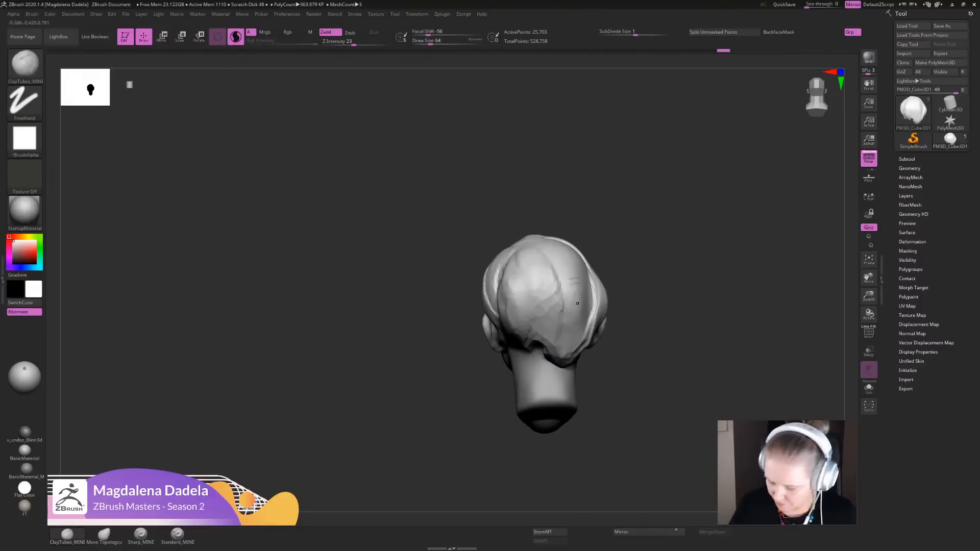
left_click_drag(530, 343, 544, 354, "shift")
left_click_drag(534, 264, 536, 338)
mouse_move(526, 265)
left_mouse_down()
mouse_move(517, 326)
mouse_move(554, 334)
mouse_move(561, 358)
left_mouse_up()
right_click_drag(566, 352, 567, 327, "ctrl")
right_click_drag(567, 327, 632, 326)
right_click_drag(632, 327, 631, 343, "ctrl")
mouse_move(578, 278)
left_mouse_down()
mouse_move(586, 317)
mouse_move(577, 351)
left_mouse_up()
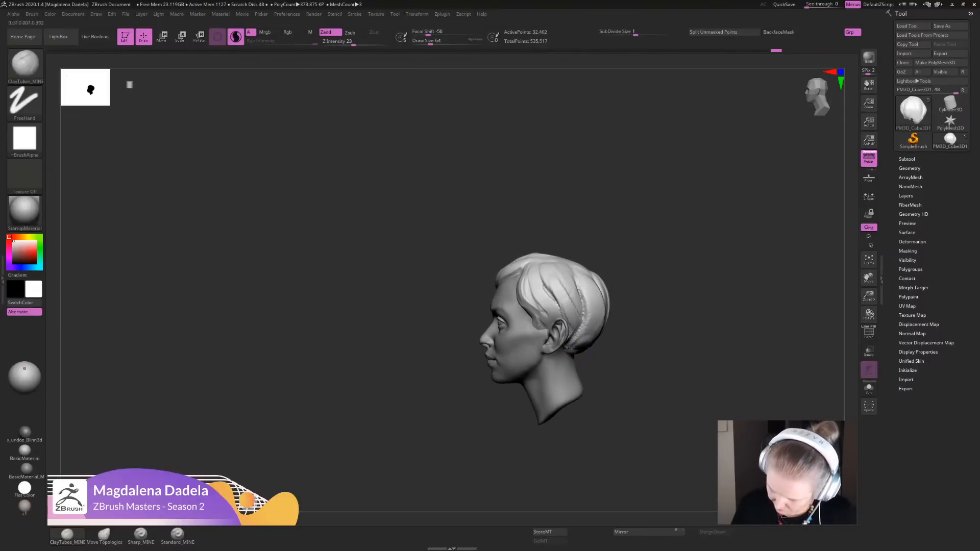
- Sculpt curved strands behind the ear from the crown down to the nape
mouse_move(570, 266)
left_mouse_down()
mouse_move(591, 340)
mouse_move(611, 297)
left_mouse_up()
left_click_drag(577, 351, 591, 359, "shift")
right_click_drag(591, 359, 590, 387, "ctrl")
mouse_move(573, 270)
left_mouse_down()
mouse_move(588, 369)
mouse_move(567, 383)
mouse_move(576, 361)
mouse_move(566, 388)
left_mouse_up()
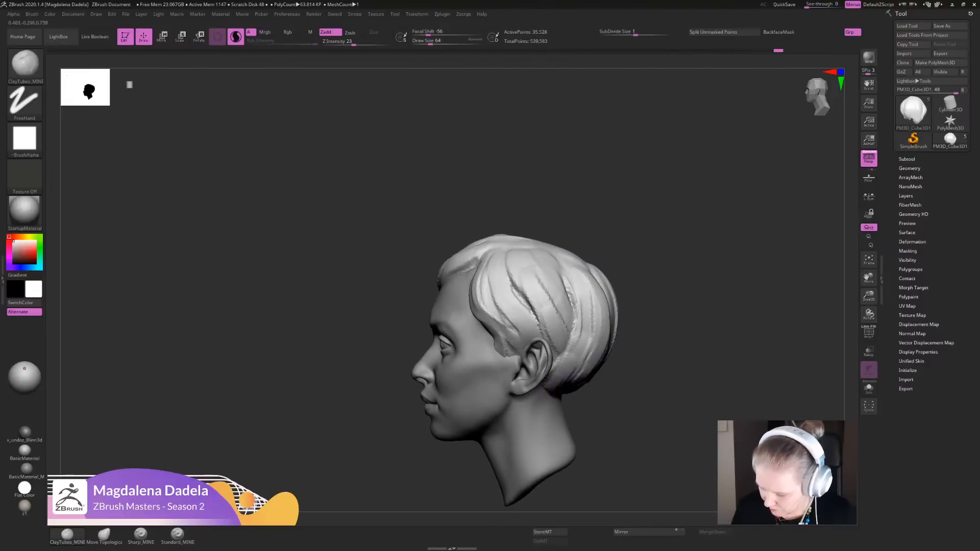
left_click_drag(590, 333, 572, 380)
left_click_drag(579, 273, 591, 335)
- Divide the hair mesh once to a second subdivision level, keeping smoothing on
right_click_drag(628, 327, 636, 291)
mouse_move(635, 291)
right_mouse_down()
mouse_move(686, 293)
mouse_move(607, 291)
right_mouse_up()
right_click_drag(607, 290, 608, 347, "ctrl")
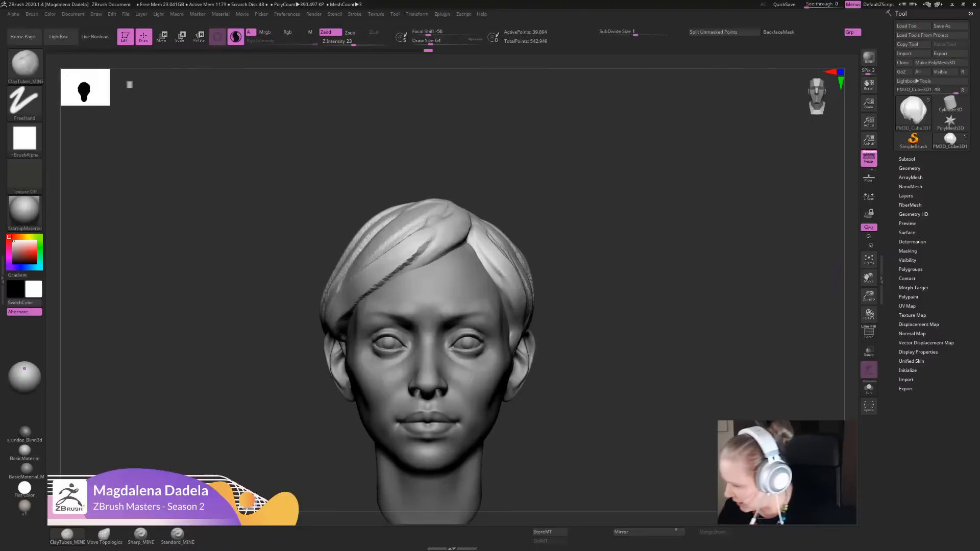
left_click(909, 168)
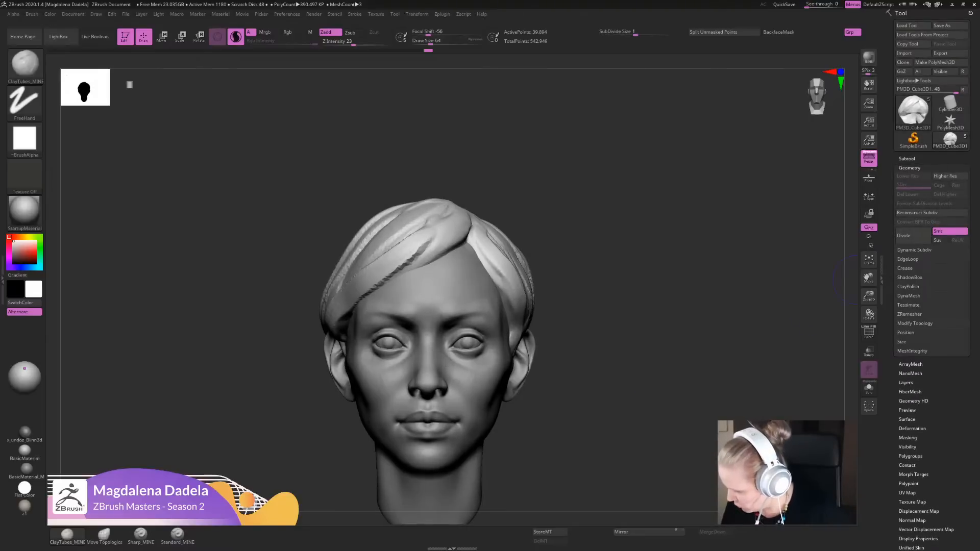
left_click(904, 235)
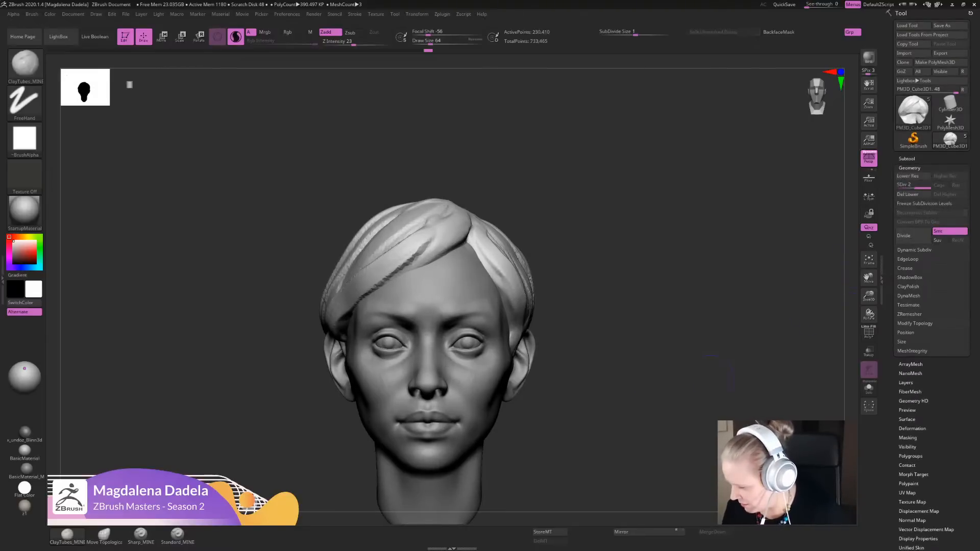
left_click_drag(609, 329, 606, 304, "alt")
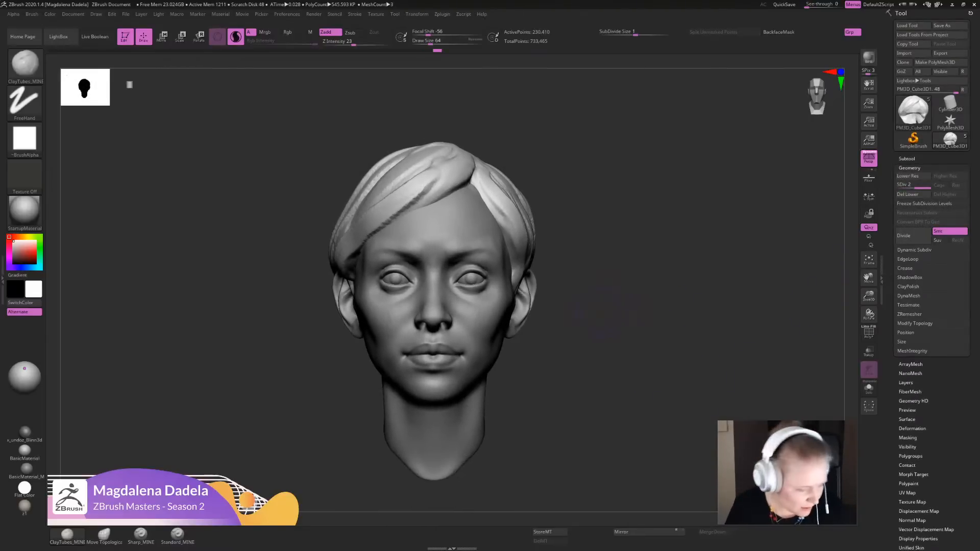
- Load the CLAY_layers brush from the PABLO_CLAY brush folder in LightBox
key("b")
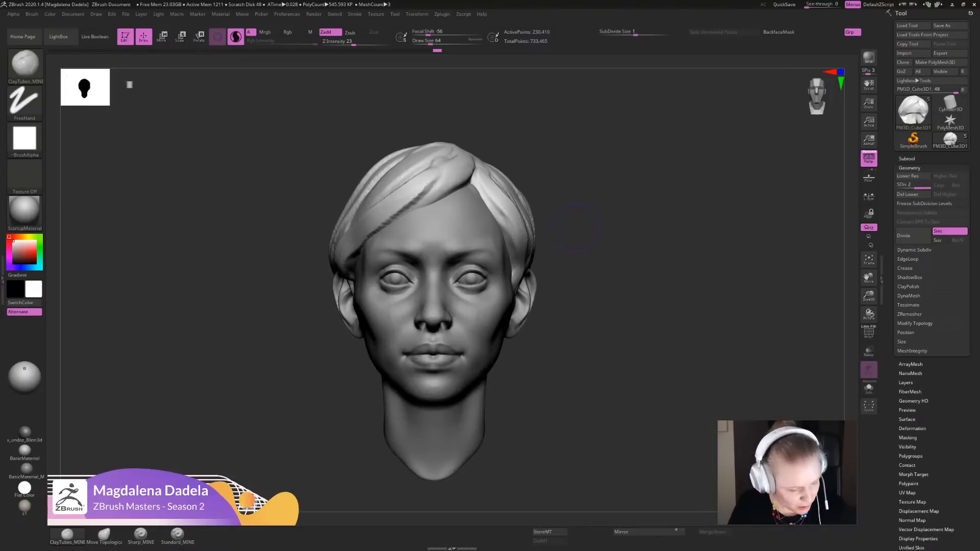
key("comma")
left_click(137, 60)
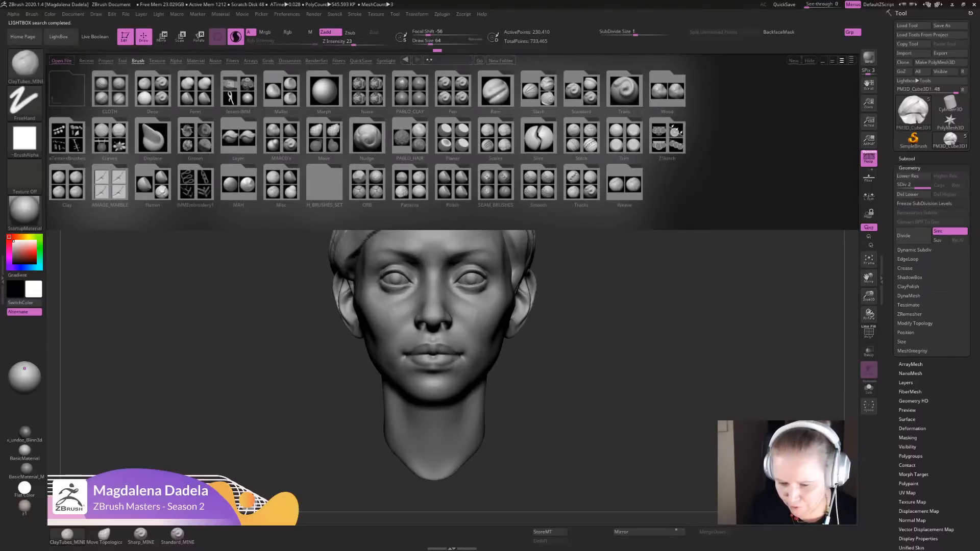
double_click(410, 89)
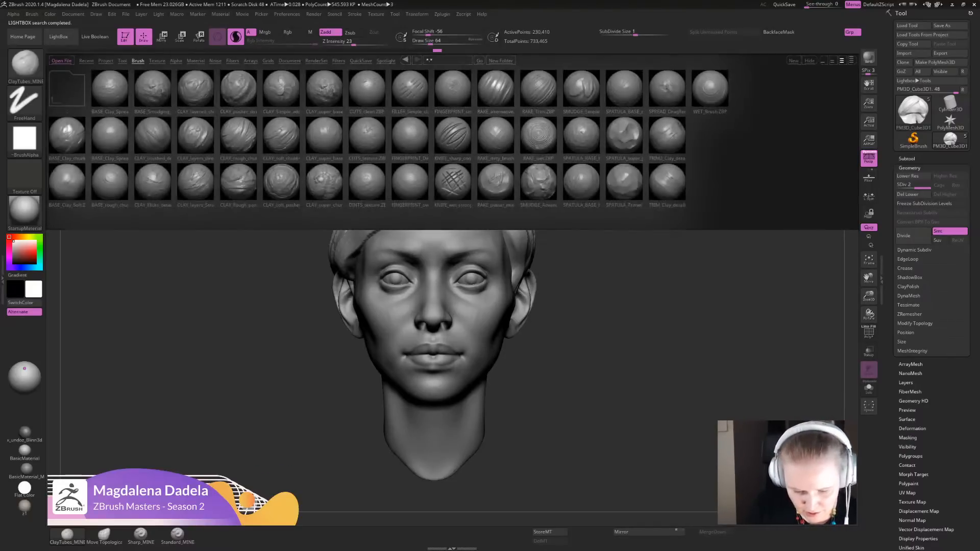
double_click(196, 181)
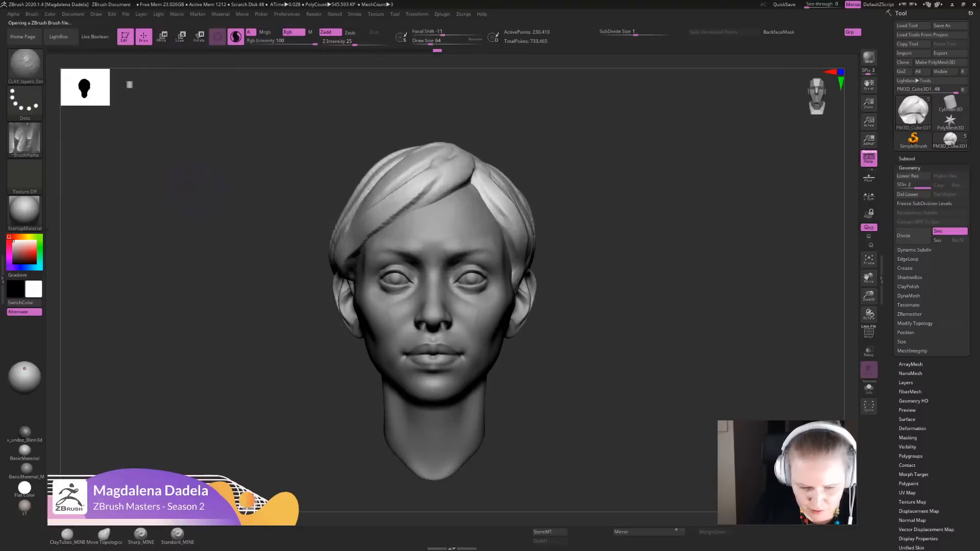
- Turn off Sculptris Pro and layer clay strands with the CLAY_layers brush from the parting down the hair's left side to the ear
mouse_move(24, 139)
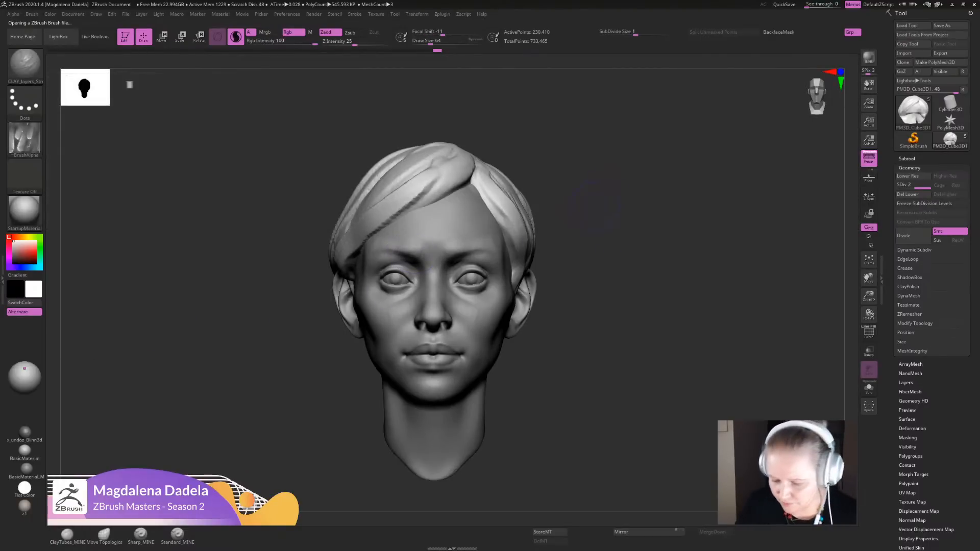
left_click_drag(612, 189, 572, 326, "alt")
mouse_move(623, 245)
left_mouse_down()
mouse_move(576, 268)
mouse_move(602, 223)
mouse_move(594, 240)
left_mouse_up()
left_click(235, 36)
mouse_move(438, 234)
left_mouse_down()
mouse_move(495, 331)
mouse_move(499, 380)
left_mouse_up()
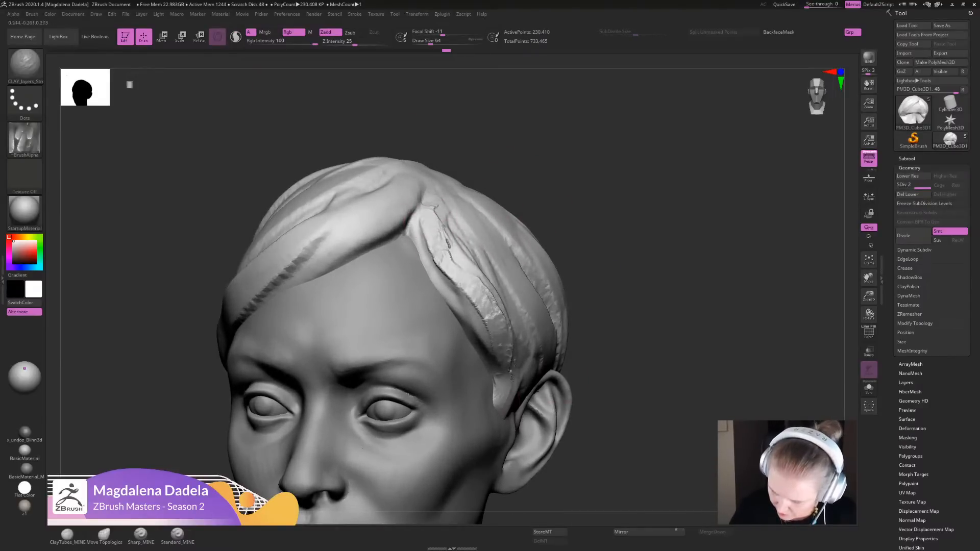
mouse_move(620, 403)
left_mouse_down("alt")
mouse_move(624, 357)
mouse_move(579, 395)
left_mouse_up("alt")
mouse_move(441, 196)
left_mouse_down()
mouse_move(480, 246)
mouse_move(469, 251)
mouse_move(533, 284)
left_mouse_up()
left_click_drag(604, 286, 566, 239)
right_click_drag(502, 206, 507, 215)
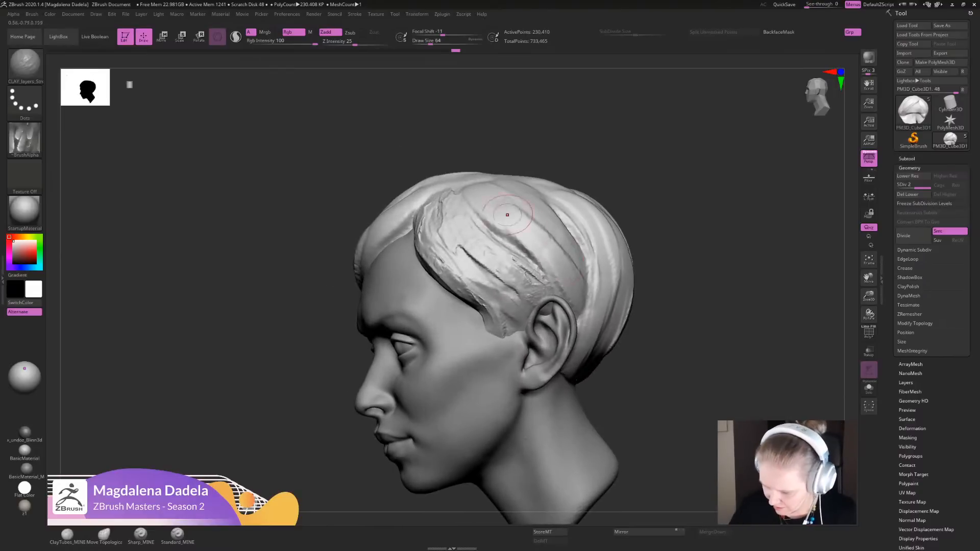
left_click_drag(500, 206, 562, 286)
right_click_drag(479, 229, 468, 218, "alt")
- Layer clay strokes along the lower edge of the swept fringe with the CLAY_layers brush
left_click_drag(612, 377, 614, 332, "alt")
left_click_drag(615, 331, 627, 372)
left_click_drag(442, 248, 385, 286)
left_click_drag(434, 247, 335, 308)
left_click_drag(291, 434, 295, 410, "alt")
left_click_drag(603, 306, 628, 262, "alt")
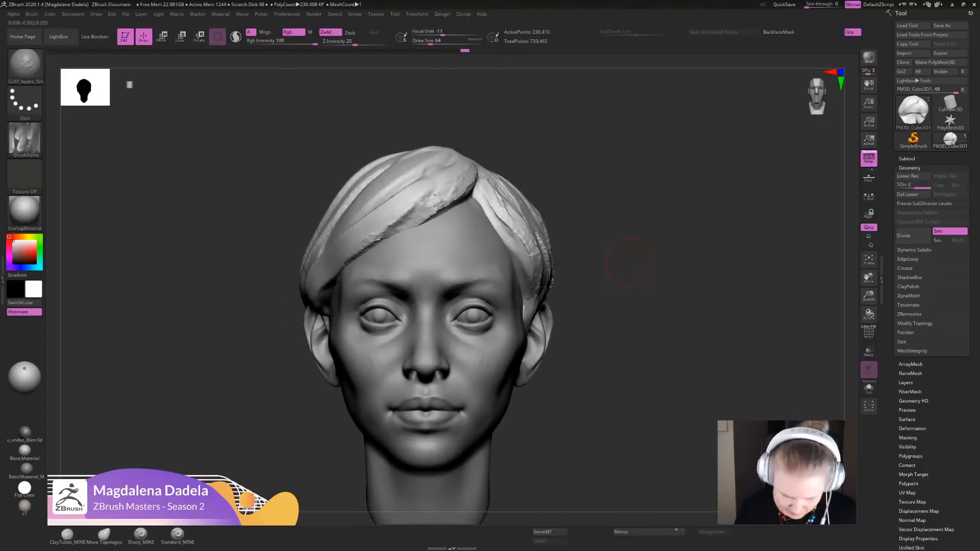
- Switch to the Sharp_MINE brush and carve the first strand grooves from the parting down the left side of the hair
left_click(141, 535)
left_click_drag(276, 408, 275, 365, "alt")
left_click_drag(276, 365, 207, 359)
left_click_drag(480, 166, 506, 213)
left_click_drag(636, 306, 635, 352, "alt")
left_click_drag(495, 197, 543, 247, "shift")
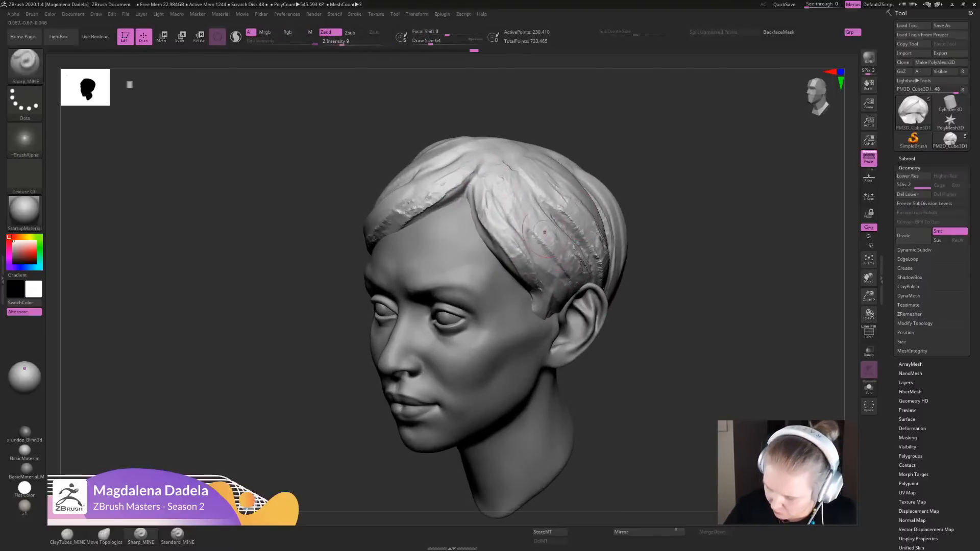
- Carve more long strand grooves through the left side hair between the parting and the ear
left_click_drag(680, 333, 680, 373, "alt")
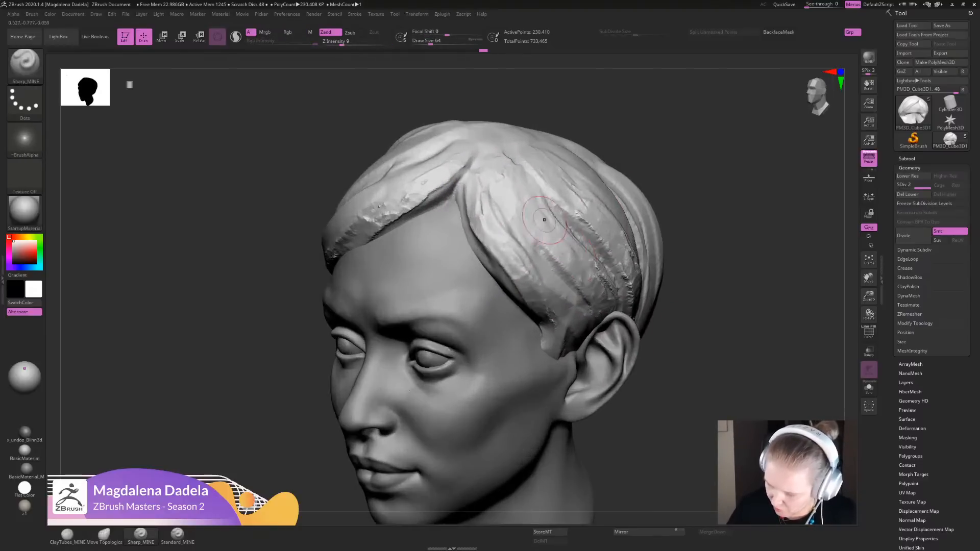
left_click_drag(545, 217, 568, 266)
left_click_drag(518, 169, 548, 258)
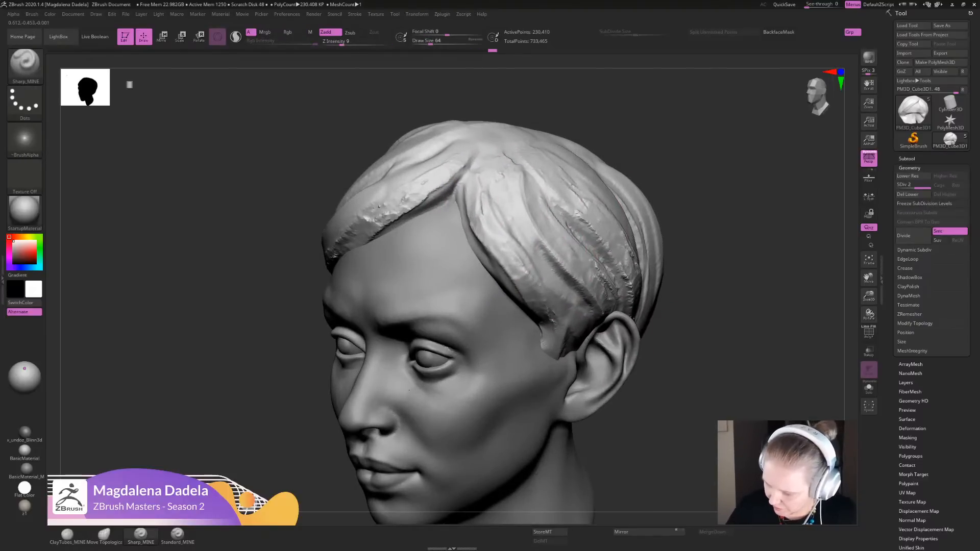
left_click_drag(521, 218, 566, 275)
left_click_drag(509, 181, 600, 312)
mouse_move(695, 340)
left_mouse_down("alt")
mouse_move(688, 286)
mouse_move(655, 278)
left_mouse_up("alt")
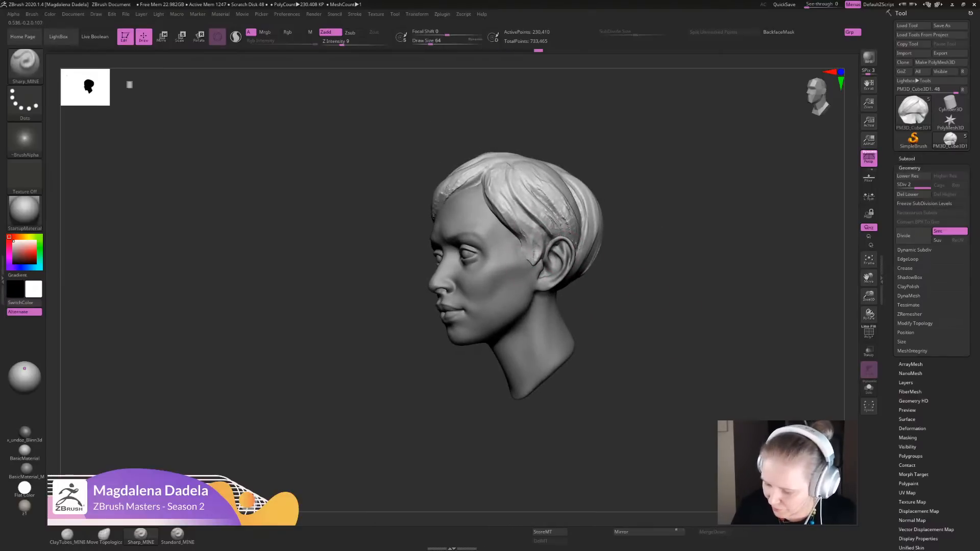
- Sharpen the strands along the front hairline beside the parting and down to the left temple
left_click_drag(545, 242, 535, 265)
mouse_move(625, 317)
left_mouse_down("alt")
mouse_move(621, 248)
mouse_move(673, 255)
left_mouse_up("alt")
mouse_move(633, 295)
left_mouse_down("alt")
mouse_move(625, 381)
mouse_move(506, 214)
left_mouse_up("alt")
left_click_drag(623, 265, 610, 214)
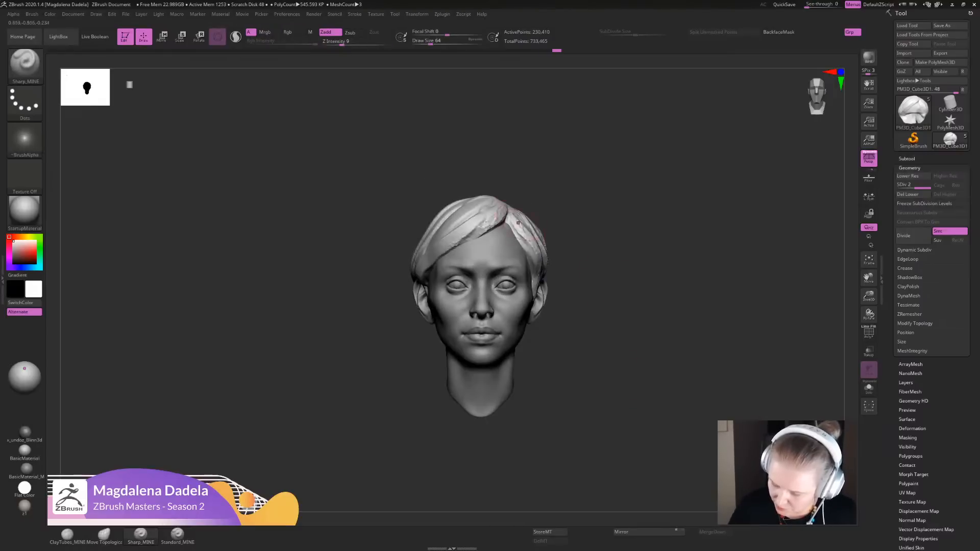
left_click_drag(512, 226, 536, 255)
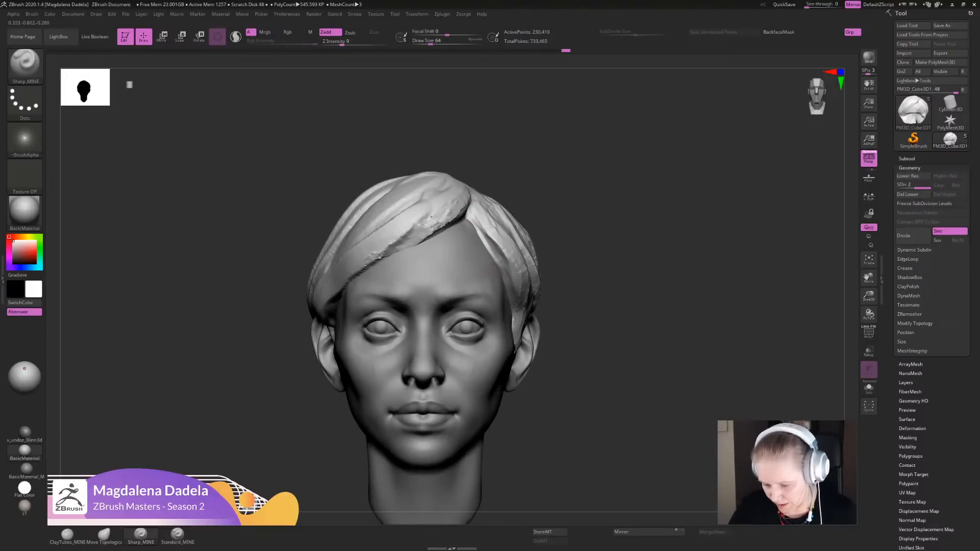
left_click_drag(471, 221, 513, 281)
mouse_move(470, 217)
left_mouse_down()
mouse_move(496, 247)
mouse_move(519, 310)
mouse_move(504, 276)
left_mouse_up()
left_click_drag(607, 296, 612, 224, "alt")
left_click_drag(633, 256, 571, 260)
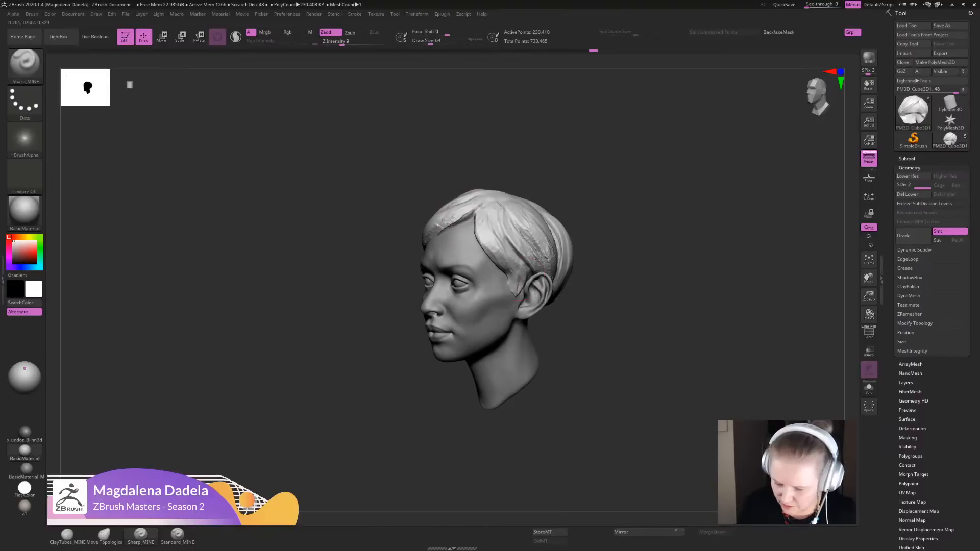
- Isolate the hair with Solo, adjust its front and temple shape with the Move Topological brush, and show the head again
left_click(104, 534)
left_click_drag(336, 327, 331, 278, "alt")
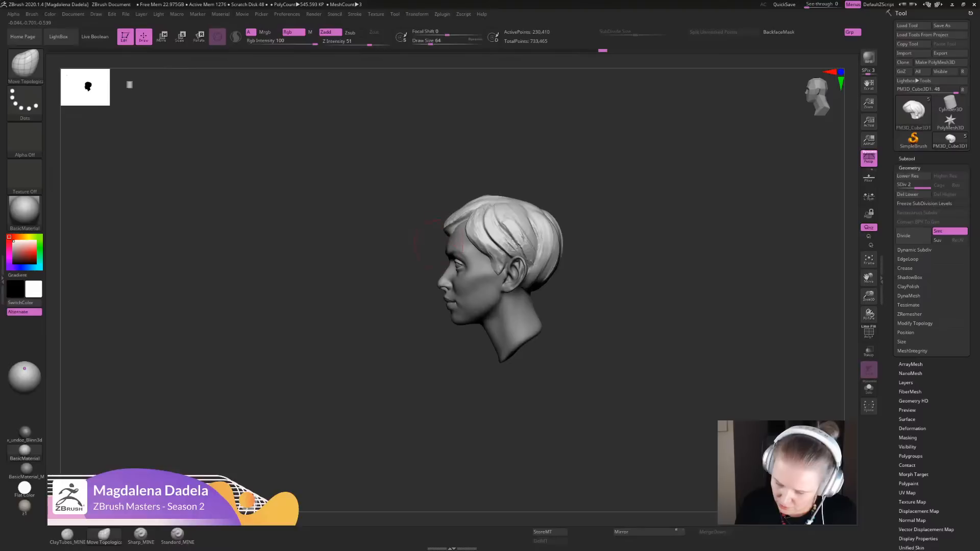
left_click(868, 388)
mouse_move(484, 266)
left_mouse_down("alt")
mouse_move(479, 317)
mouse_move(458, 292)
left_mouse_up("alt")
left_click_drag(408, 306, 412, 357, "alt")
mouse_move(454, 286)
left_mouse_down()
mouse_move(460, 292)
mouse_move(448, 275)
left_mouse_up()
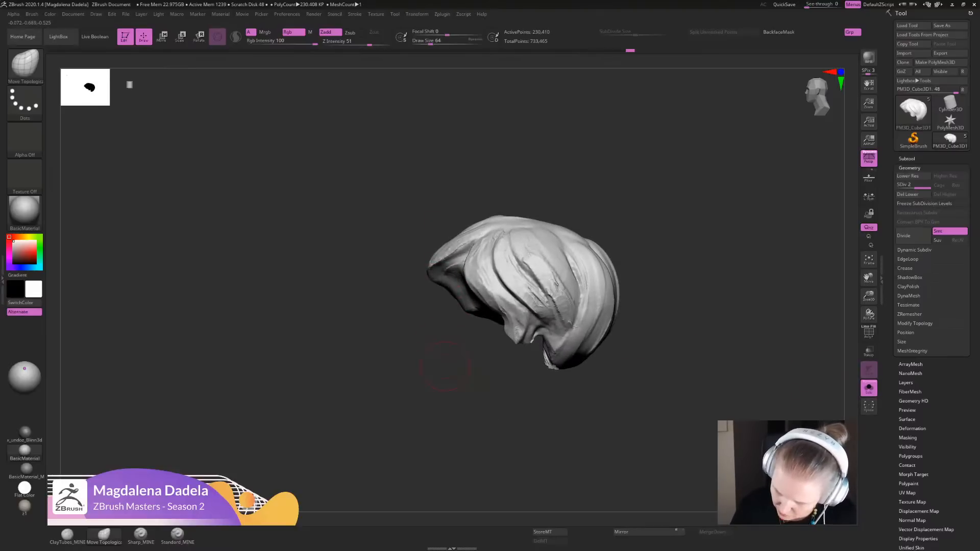
left_click_drag(445, 366, 479, 382, "shift")
left_click(868, 387)
- Smooth the rough lower edge of the swept fringe and nudge its contour near the parting into shape
mouse_move(416, 283)
left_mouse_down()
mouse_move(433, 281)
mouse_move(398, 289)
mouse_move(485, 262)
left_mouse_up()
left_click_drag(536, 290, 538, 339, "alt")
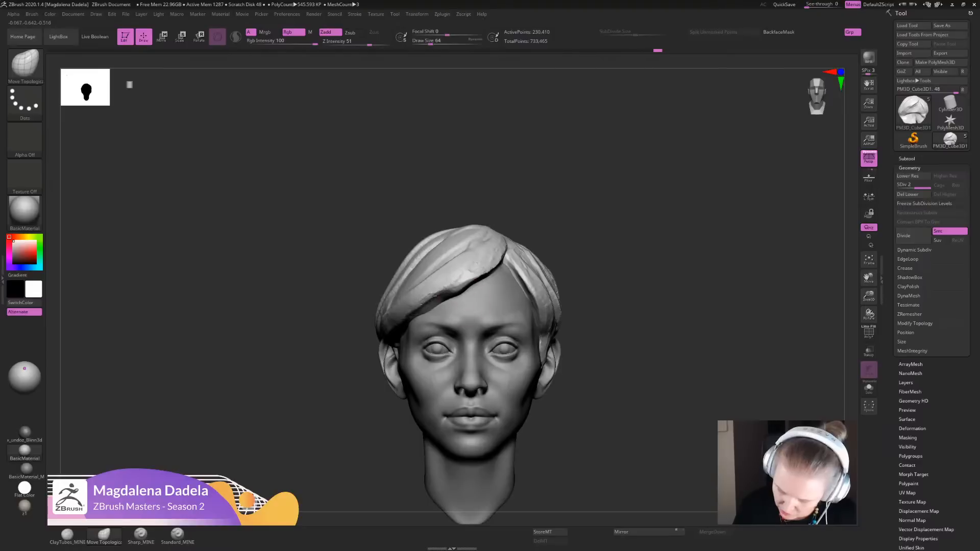
left_click_drag(435, 302, 432, 297)
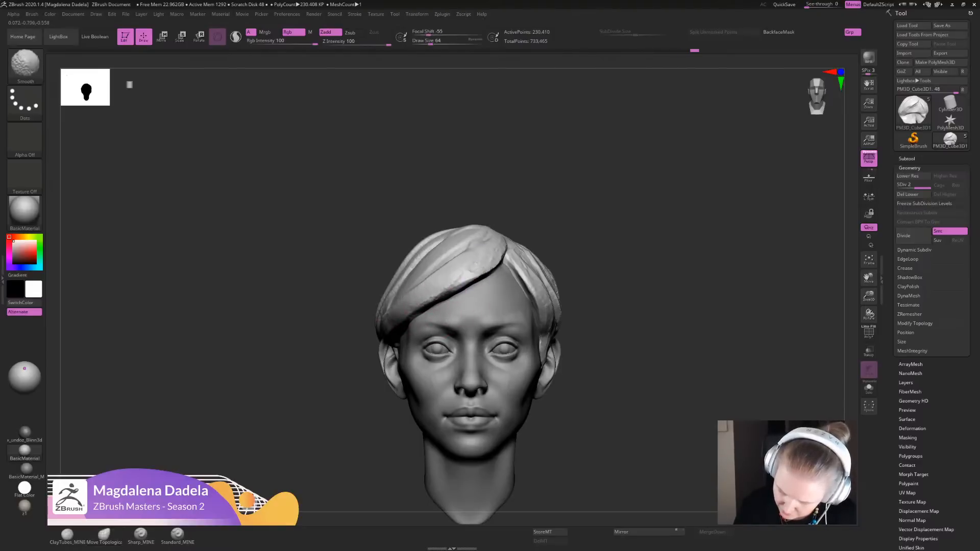
left_click_drag(481, 275, 494, 267, "shift")
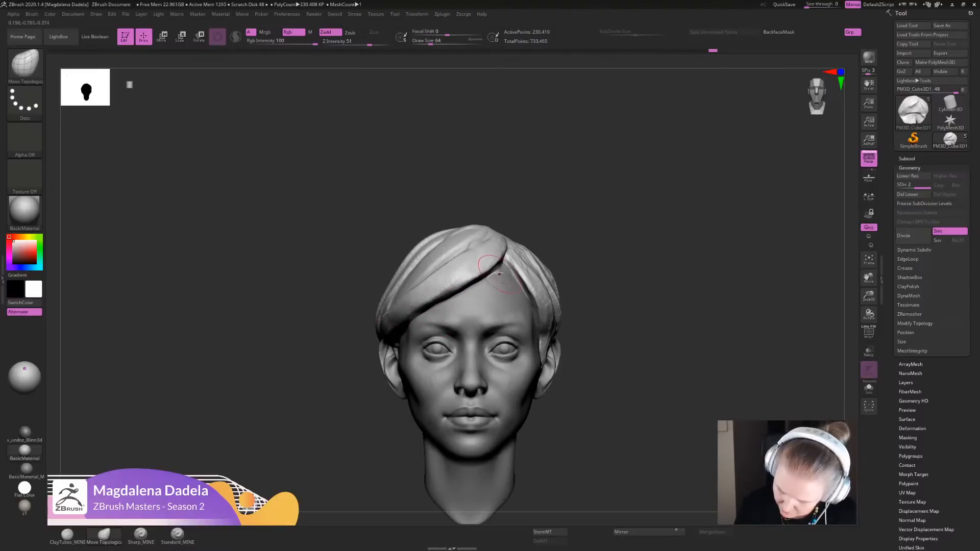
left_click_drag(503, 243, 506, 246)
mouse_move(546, 268)
left_mouse_down("alt")
mouse_move(580, 223)
mouse_move(523, 286)
left_mouse_up("alt")
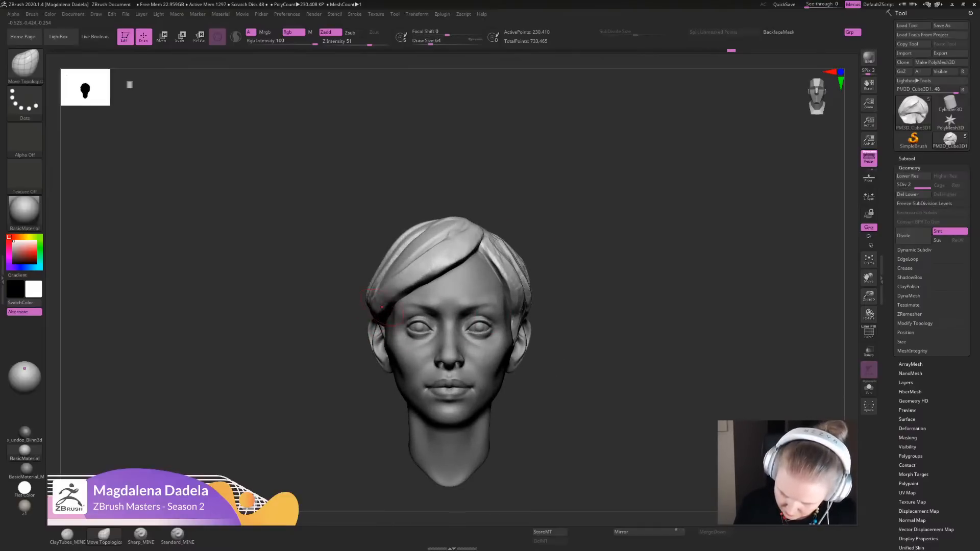
left_click_drag(441, 295, 439, 291)
- Select the ClayTubes_MINE brush and delete the hair mesh's lower subdivision level
mouse_move(544, 268)
left_mouse_down("alt")
mouse_move(555, 239)
mouse_move(569, 286)
mouse_move(531, 286)
mouse_move(364, 347)
left_mouse_up("alt")
left_click(67, 535)
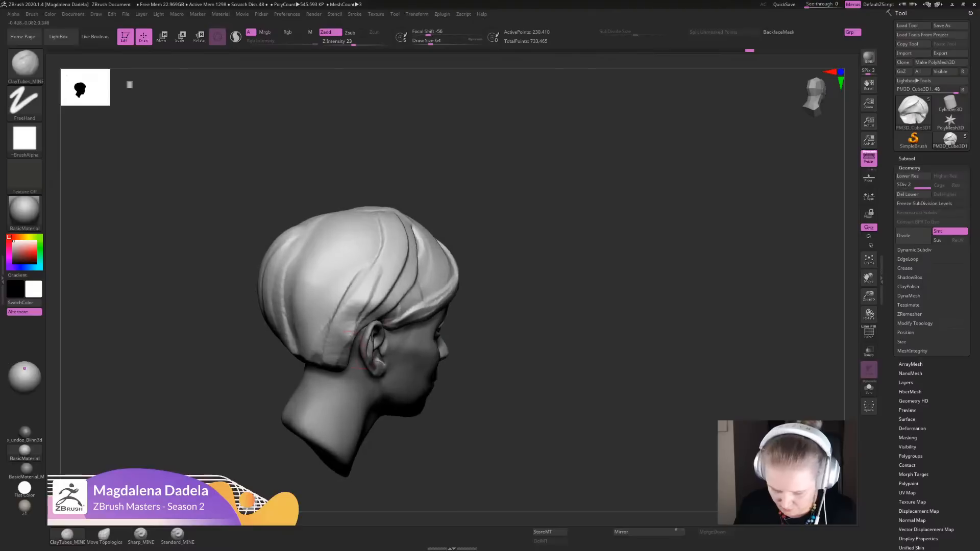
left_click(904, 186)
left_click(925, 186)
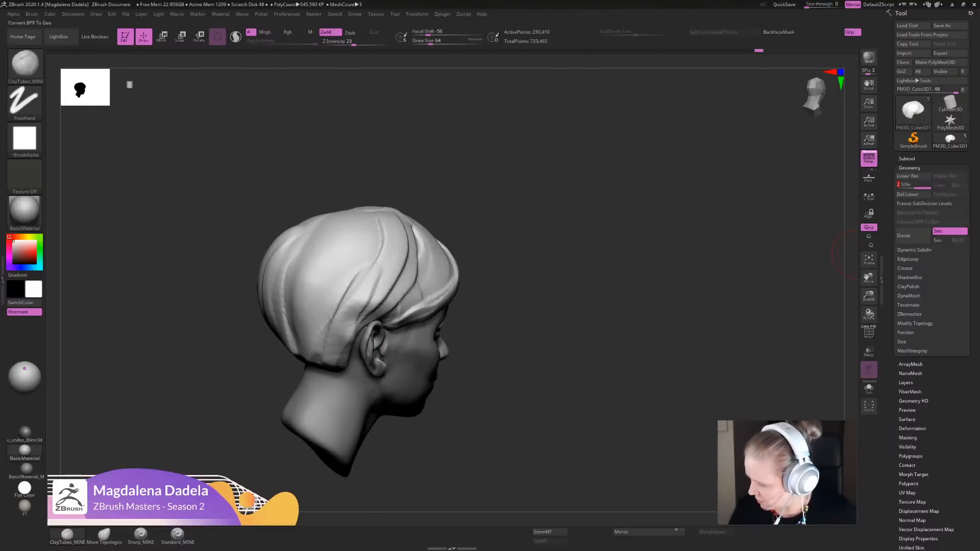
left_click(911, 195)
left_click_drag(674, 286, 576, 302)
key("shift+f")
mouse_move(648, 301)
left_mouse_down("shift")
mouse_move(597, 299)
mouse_move(601, 283)
mouse_move(603, 316)
mouse_move(567, 318)
left_mouse_up("shift")
key("shift+f")
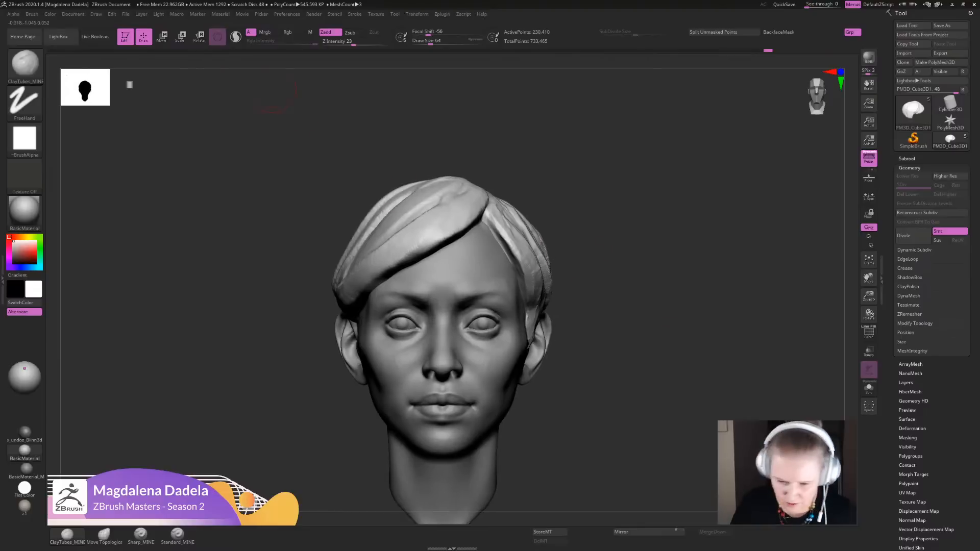
- Enable Sculptris Pro and build strands with ClayTubes from the fringe down to the right ear
left_click(236, 36)
mouse_move(638, 306)
left_mouse_down("alt")
mouse_move(620, 260)
mouse_move(699, 275)
left_mouse_up("alt")
mouse_move(633, 275)
left_mouse_down("alt")
mouse_move(659, 316)
mouse_move(664, 295)
left_mouse_up("alt")
mouse_move(516, 187)
left_mouse_down()
mouse_move(418, 278)
mouse_move(443, 268)
mouse_move(386, 277)
left_mouse_up()
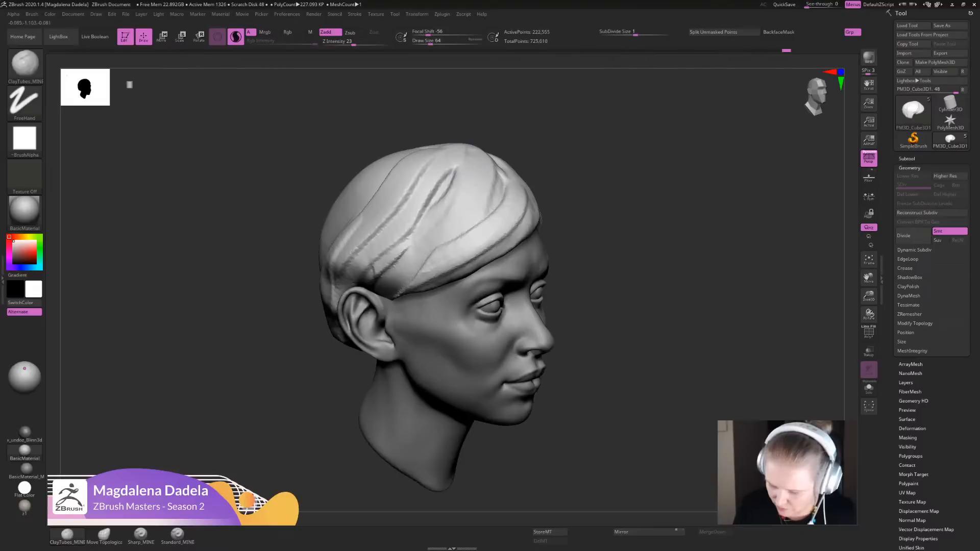
left_click_drag(453, 169, 373, 275)
left_click_drag(463, 154, 400, 300)
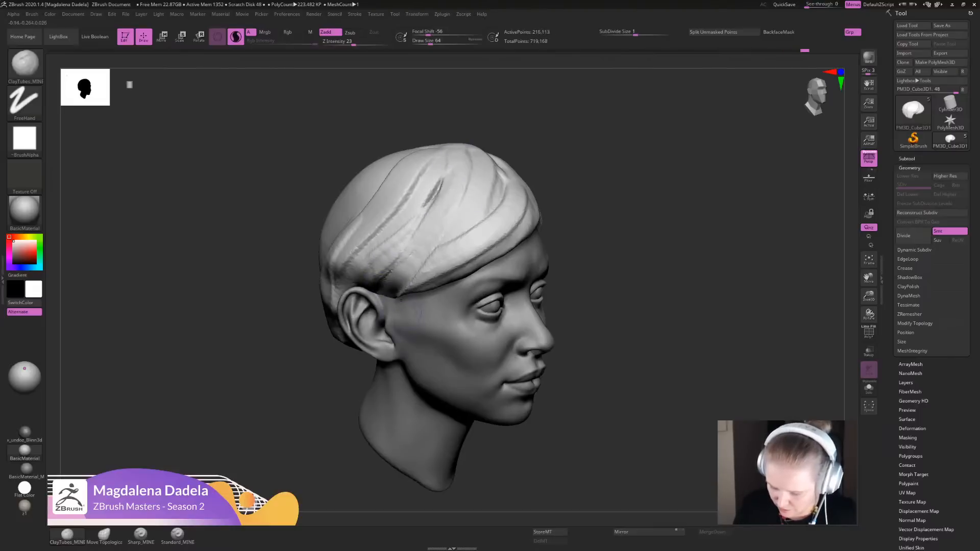
left_click_drag(632, 316, 619, 299, "alt")
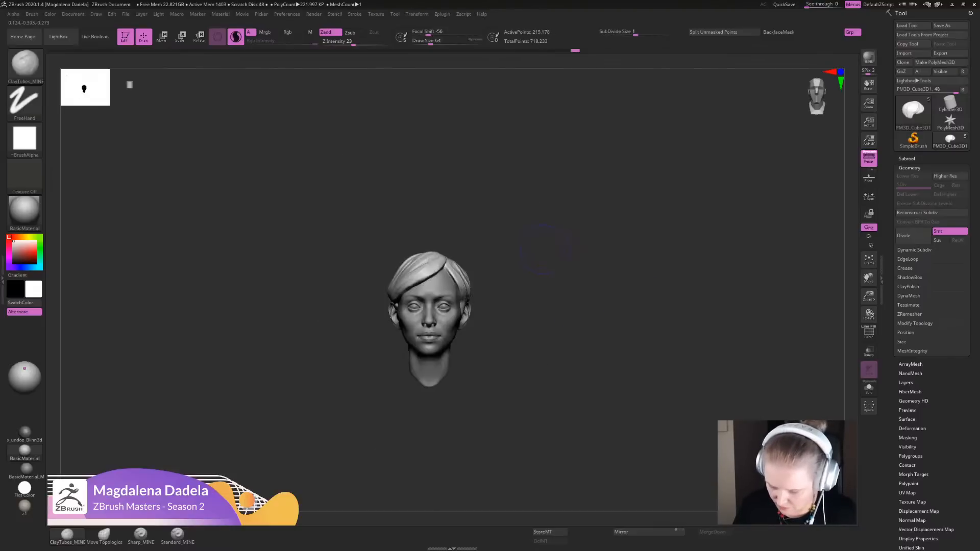
left_click_drag(602, 265, 602, 357, "alt")
left_click_drag(586, 306, 727, 306)
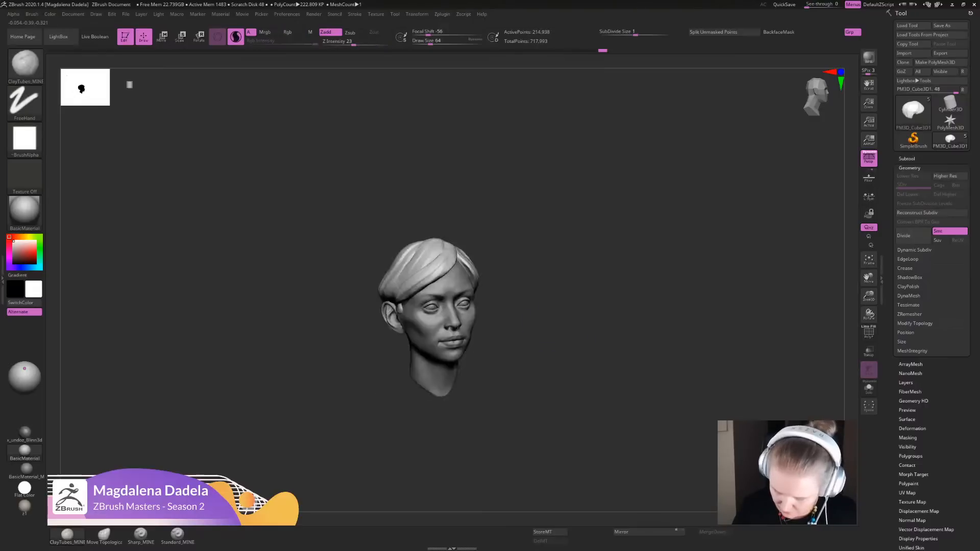
- Select the head subtool, switch on its polypaint display, and make the hair the active subtool again
key("f")
mouse_move(619, 337)
left_mouse_down("alt")
mouse_move(619, 295)
mouse_move(590, 285)
mouse_move(627, 339)
mouse_move(597, 385)
mouse_move(604, 408)
mouse_move(603, 328)
left_mouse_up("alt")
left_click(472, 376, "alt")
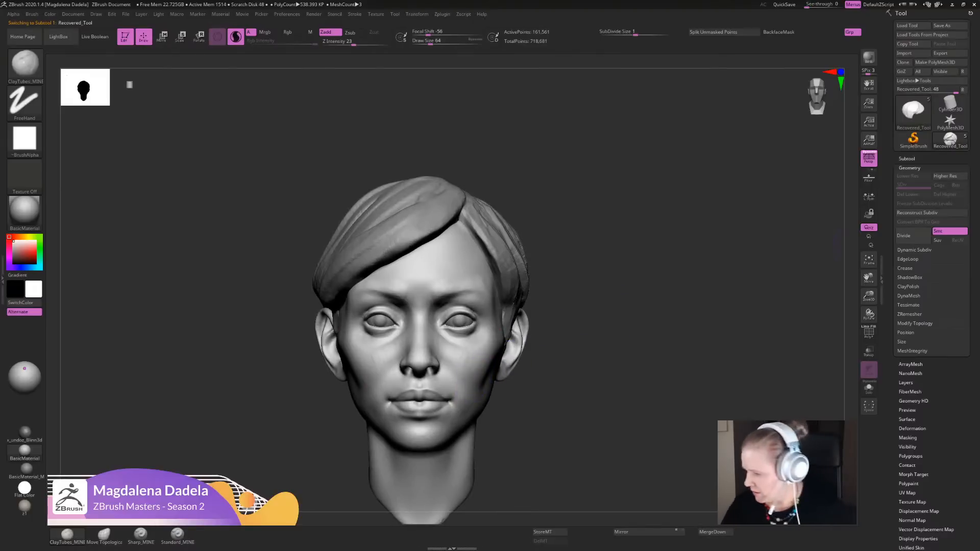
left_click(907, 158)
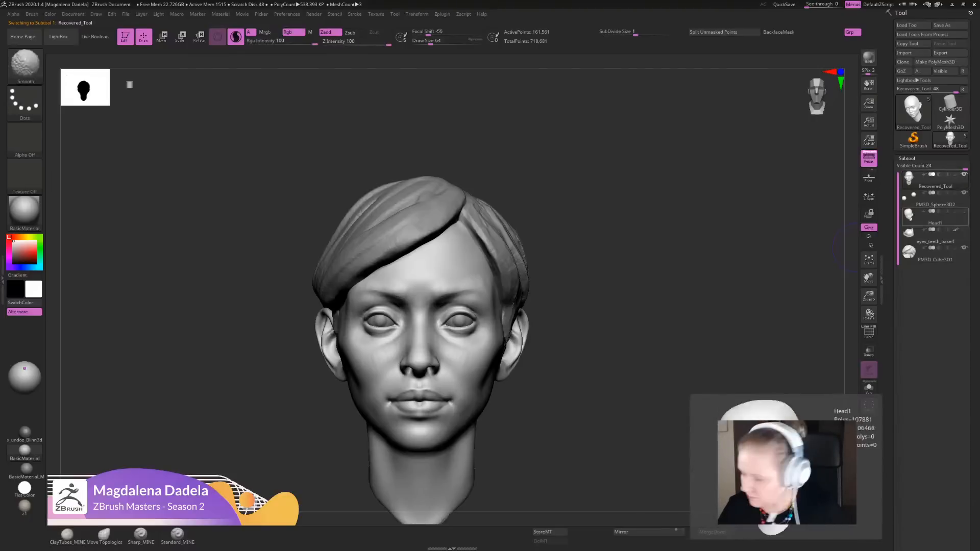
left_click(955, 174, "shift")
left_click_drag(742, 350, 749, 341, "alt")
mouse_move(620, 357)
left_mouse_down("alt")
mouse_move(620, 306)
mouse_move(615, 363)
left_mouse_up("alt")
left_click(505, 233, "alt")
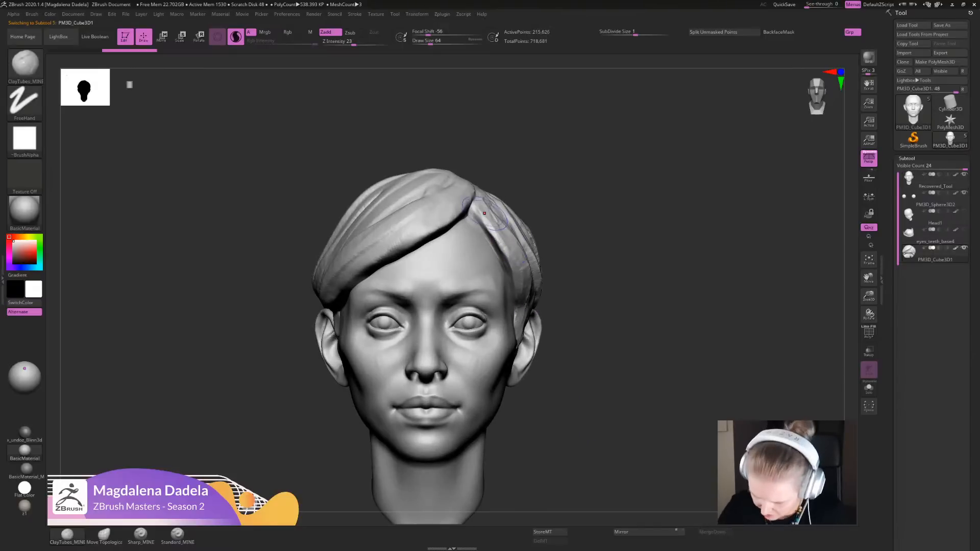
- Add ClayTubes strokes beside the parting and across the top of the fringe toward the right side
mouse_move(479, 204)
left_mouse_down()
mouse_move(516, 281)
mouse_move(477, 232)
left_mouse_up()
key("f")
left_click_drag(575, 302, 679, 413, "alt")
mouse_move(483, 217)
left_mouse_down()
mouse_move(483, 256)
mouse_move(434, 275)
left_mouse_up()
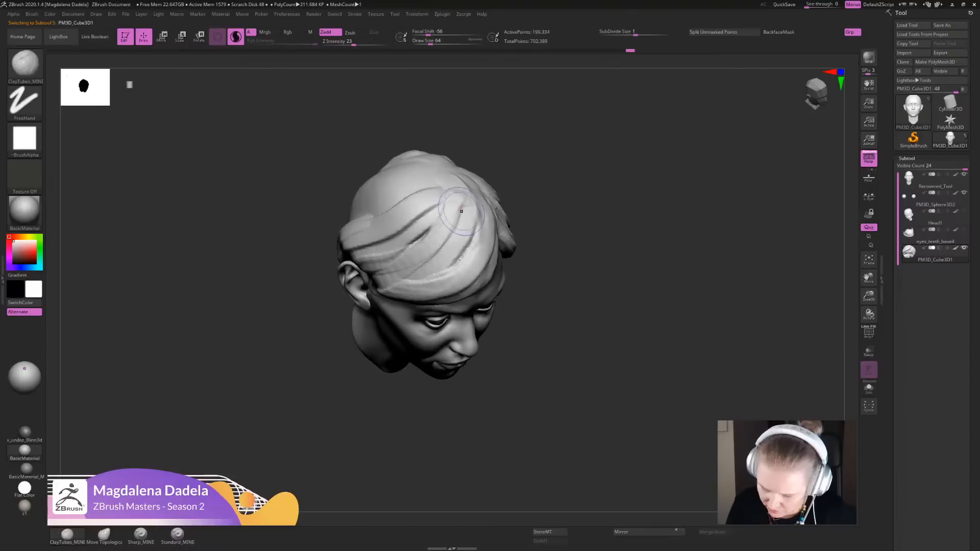
mouse_move(457, 207)
left_mouse_down()
mouse_move(447, 237)
mouse_move(399, 263)
mouse_move(382, 254)
left_mouse_up()
mouse_move(622, 316)
left_mouse_down("shift")
mouse_move(595, 259)
mouse_move(684, 294)
mouse_move(681, 316)
left_mouse_up("shift")
key("f")
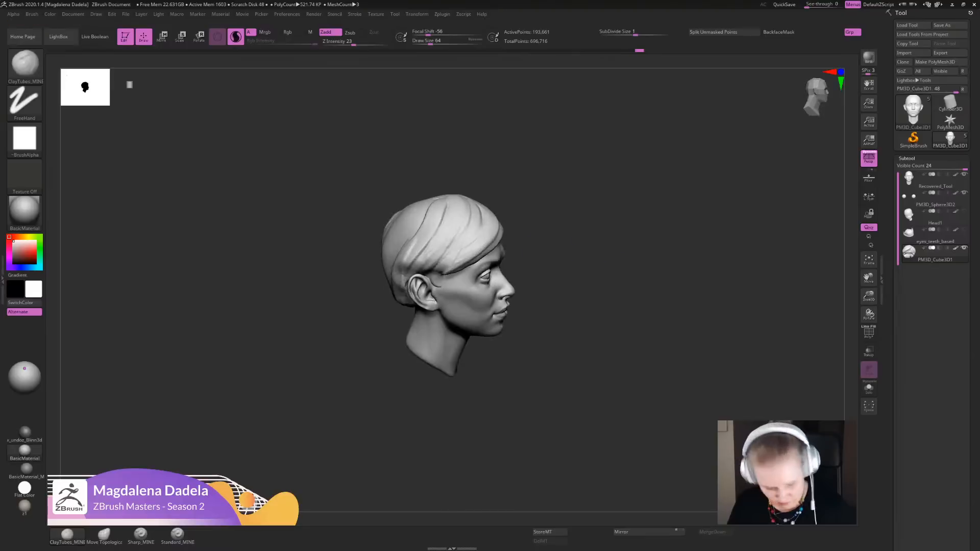
- Switch to the Sharp_MINE brush and carve deep curved grooves from the crown down to the hairline above the right ear
left_click(141, 536)
mouse_move(587, 327)
left_mouse_down("alt")
mouse_move(602, 388)
mouse_move(572, 419)
left_mouse_up("alt")
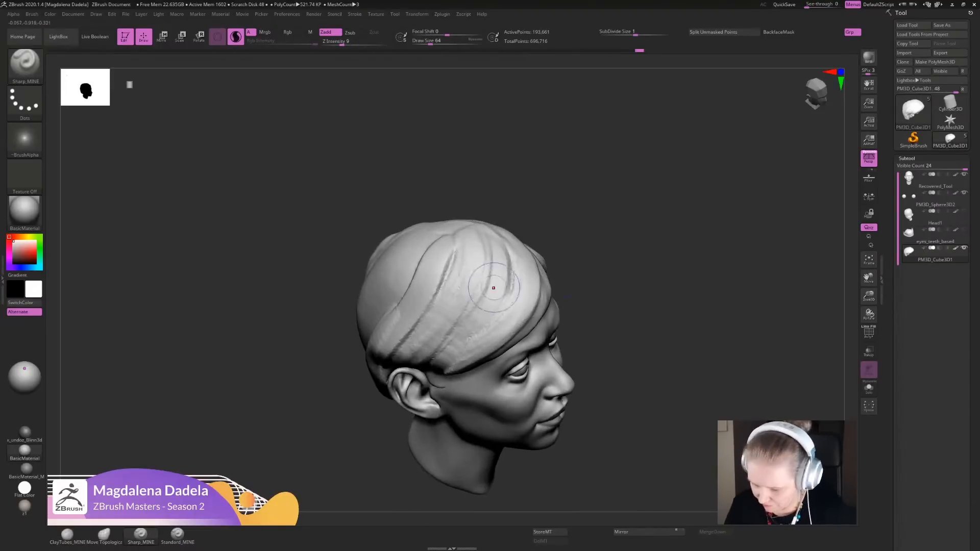
mouse_move(492, 258)
left_mouse_down()
mouse_move(478, 309)
mouse_move(443, 353)
left_mouse_up()
left_click_drag(482, 303, 434, 357)
mouse_move(492, 260)
left_mouse_down()
mouse_move(433, 357)
mouse_move(478, 308)
mouse_move(423, 363)
left_mouse_up()
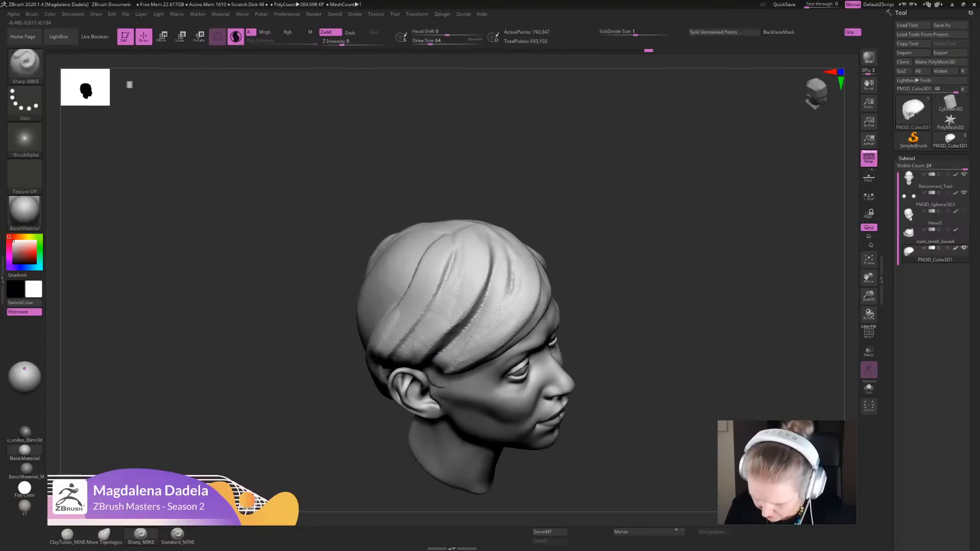
- Carve flowing strand grooves through the front of the fringe, sweeping from the parting toward the right temple
left_click_drag(612, 288, 612, 337, "shift")
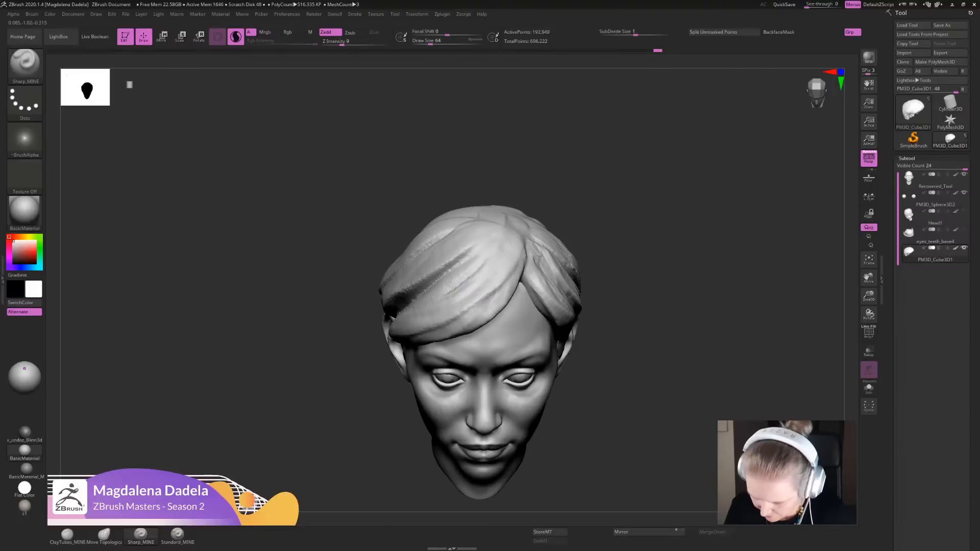
left_click_drag(504, 264, 454, 316)
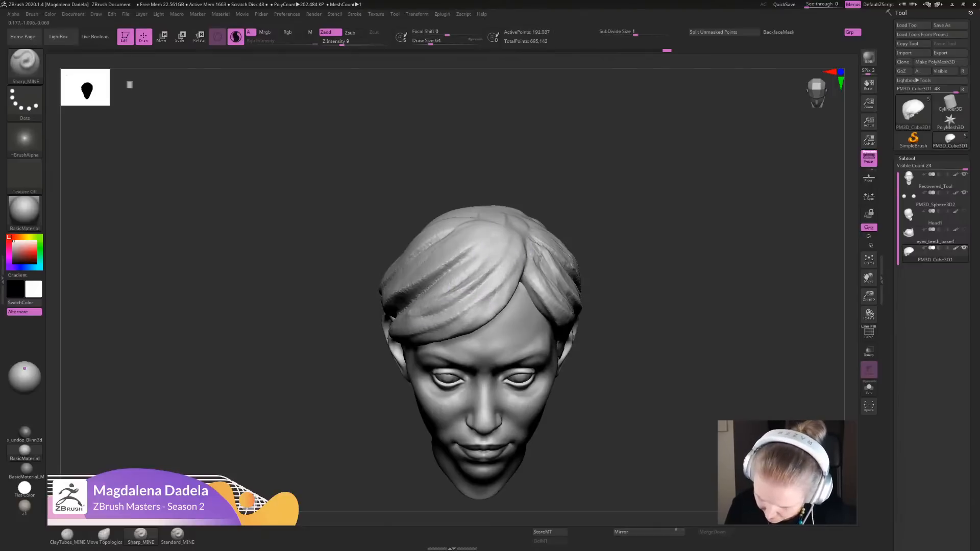
left_click_drag(450, 321, 519, 238)
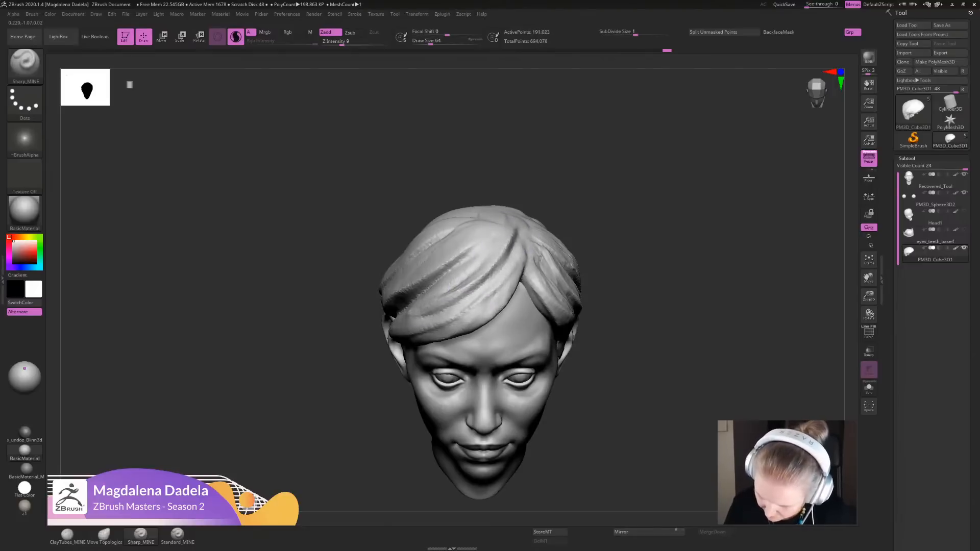
mouse_move(623, 306)
left_mouse_down("alt")
mouse_move(606, 286)
mouse_move(602, 225)
left_mouse_up("alt")
mouse_move(602, 285)
left_mouse_down("shift")
mouse_move(603, 255)
mouse_move(605, 326)
mouse_move(611, 307)
left_mouse_up("shift")
left_click_drag(484, 247, 412, 302)
left_click_drag(467, 260, 434, 288)
left_click_drag(496, 237, 438, 285)
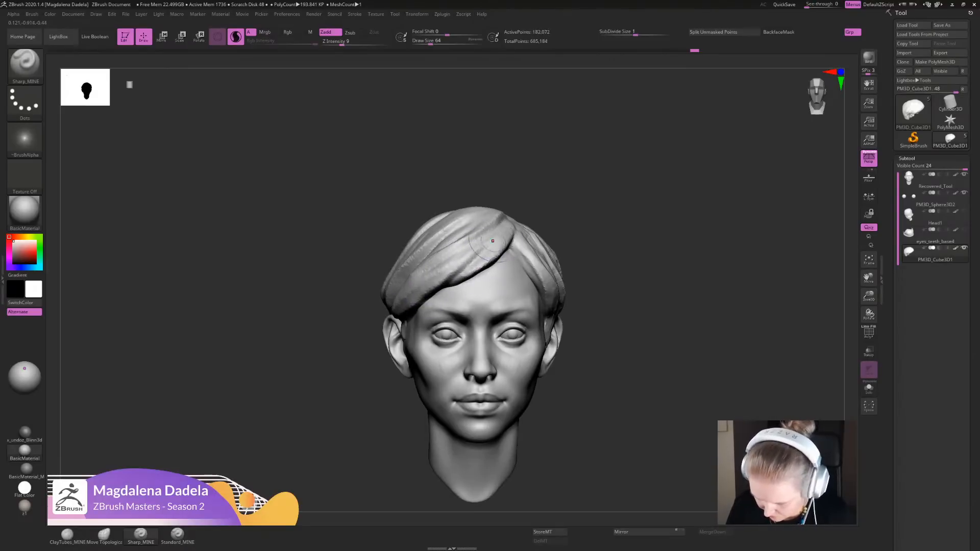
- Make the head the active subtool and carve the inner ends of both eyebrows with short symmetrical Sharp_MINE strokes
mouse_move(633, 258)
left_mouse_down("alt")
mouse_move(628, 204)
mouse_move(622, 266)
mouse_move(611, 246)
mouse_move(602, 306)
left_mouse_up("alt")
left_click(524, 287, "alt")
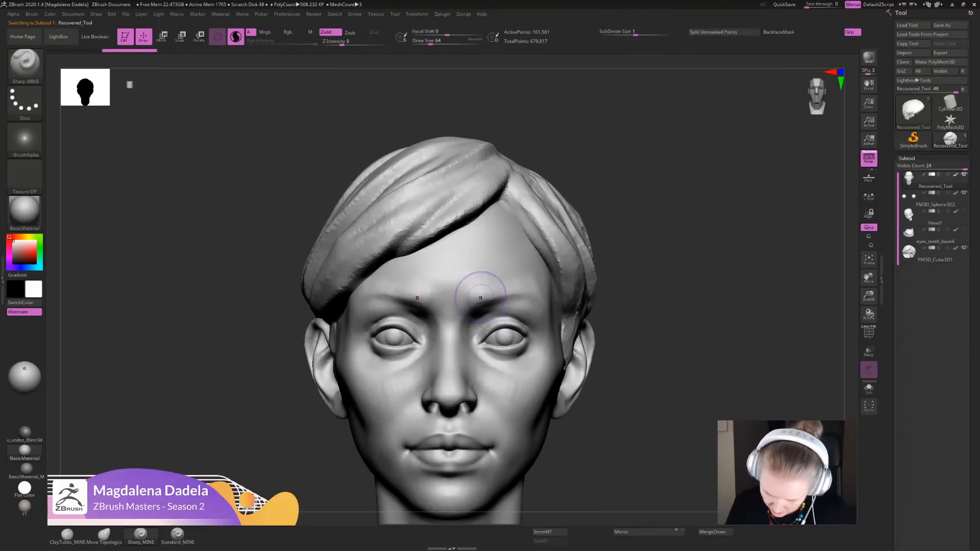
mouse_move(480, 298)
left_mouse_down()
mouse_move(471, 284)
mouse_move(473, 298)
mouse_move(523, 295)
left_mouse_up()
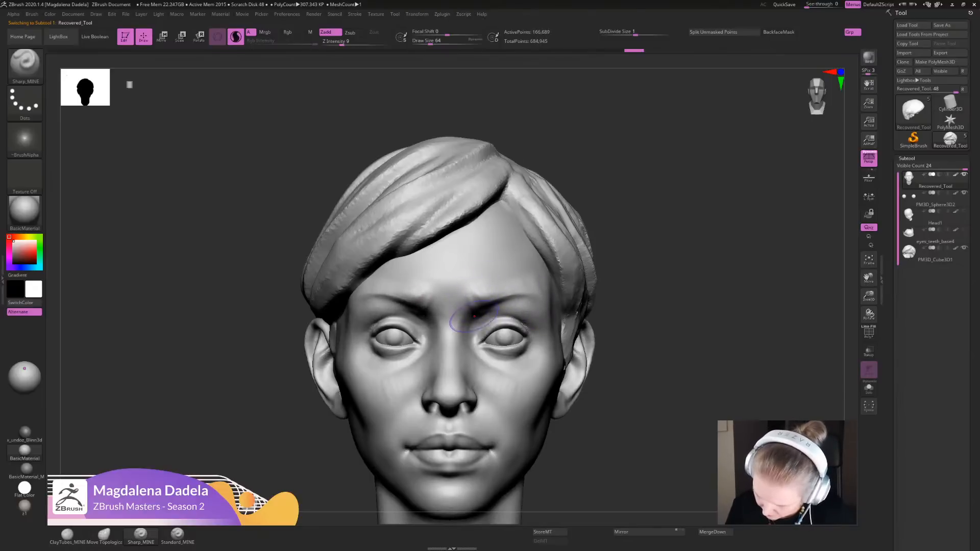
right_click_drag(474, 316, 502, 301, "ctrl")
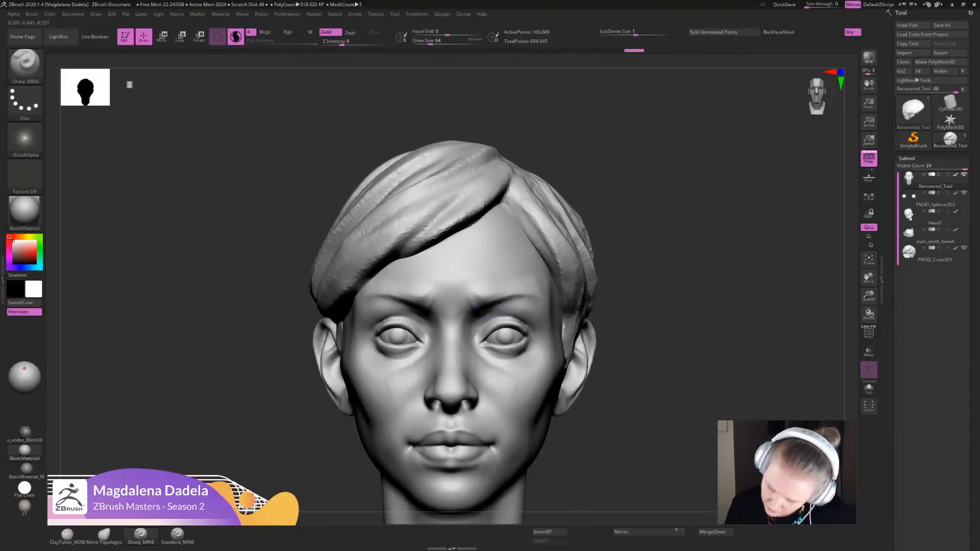
- Define the outer ends of the brows toward the temples with short Sharp_MINE strokes from three-quarter views
right_click_drag(607, 306, 541, 301)
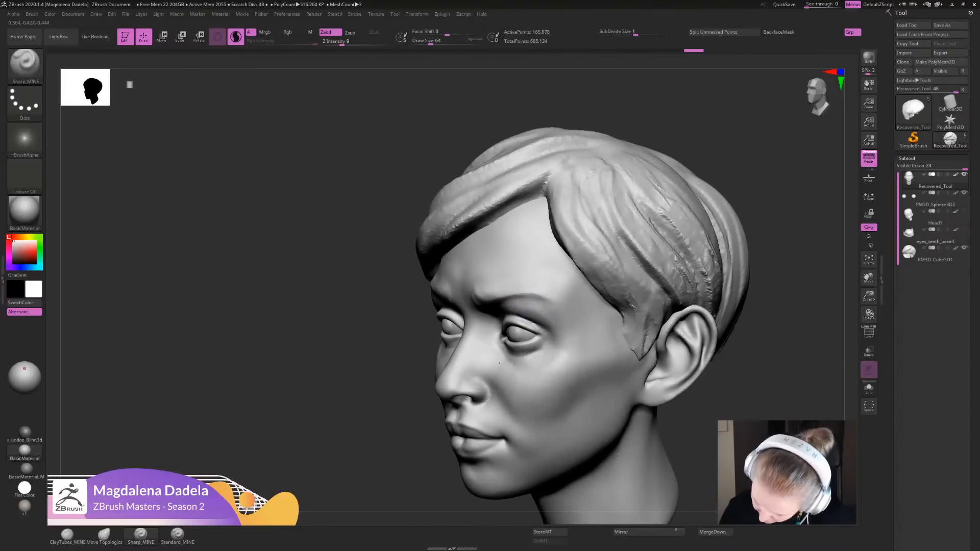
left_click_drag(535, 295, 556, 310)
mouse_move(541, 295)
left_mouse_down()
mouse_move(562, 306)
mouse_move(536, 293)
left_mouse_up()
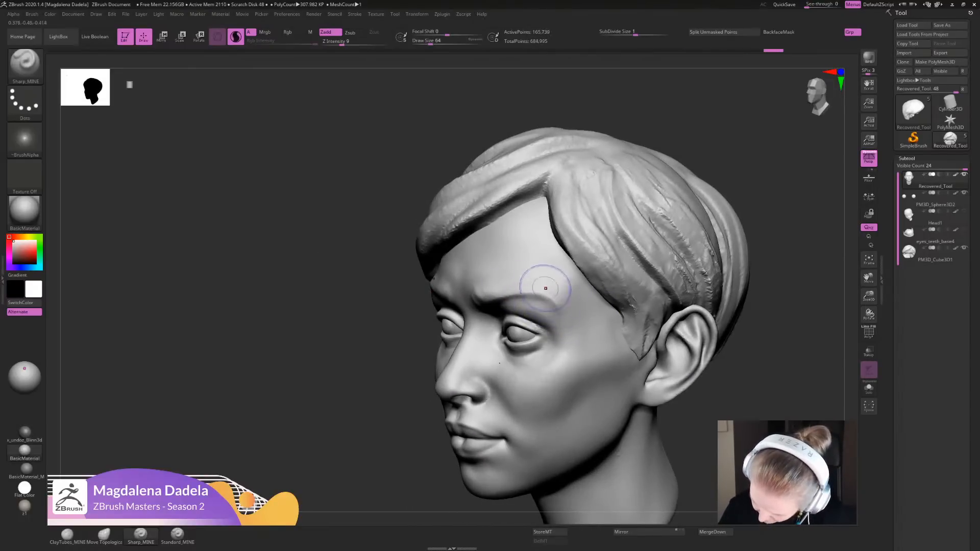
mouse_move(710, 375)
right_mouse_down("ctrl")
mouse_move(699, 329)
mouse_move(644, 341)
right_mouse_up("ctrl")
key("f")
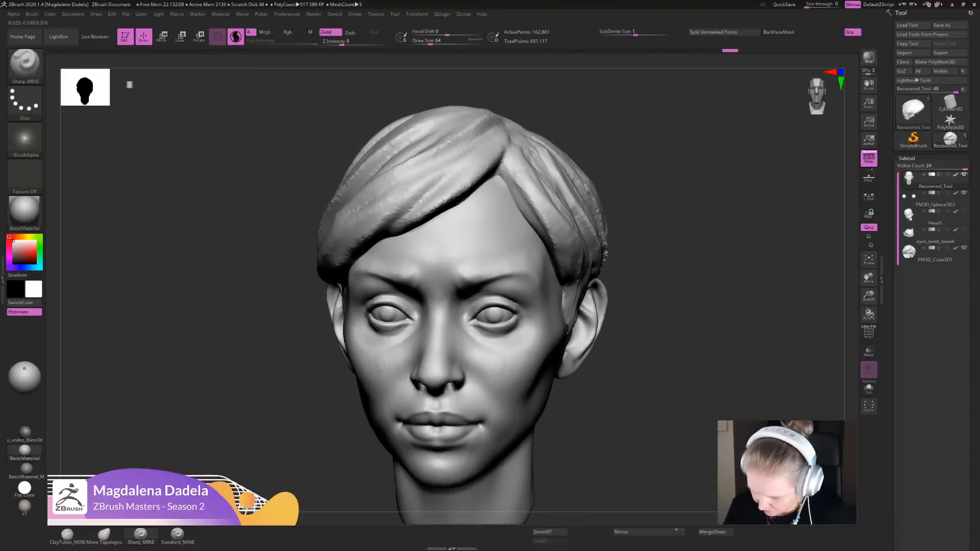
mouse_move(630, 306)
right_mouse_down()
mouse_move(541, 307)
mouse_move(552, 301)
right_mouse_up()
left_click_drag(557, 309, 547, 296, "shift")
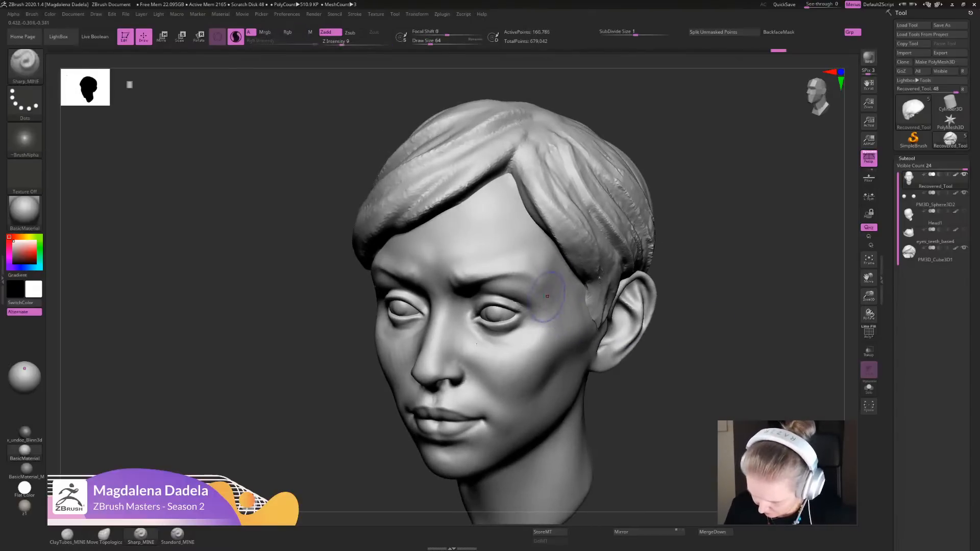
- Add a short Sharp_MINE stroke below the eyes on the upper cheeks
left_click_drag(476, 343, 483, 335, "shift")
right_click_drag(612, 357, 610, 245, "ctrl")
mouse_move(609, 285)
right_mouse_down()
mouse_move(679, 288)
mouse_move(661, 268)
mouse_move(663, 377)
right_mouse_up()
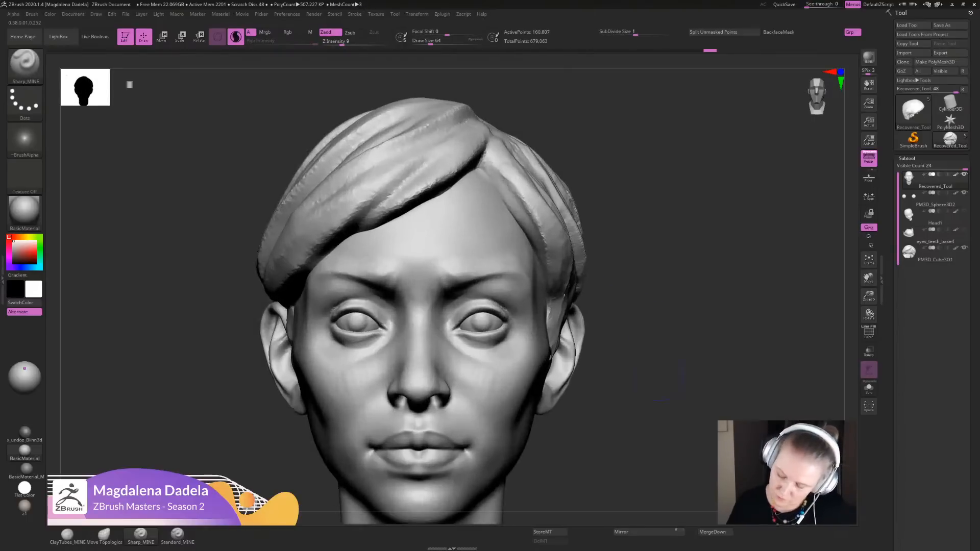
right_click_drag(658, 169, 552, 158)
right_click_drag(595, 320, 567, 324)
- Add another short stroke around the brow, undo the last two changes and redo one of them
mouse_move(486, 278)
left_mouse_down()
mouse_move(508, 287)
mouse_move(505, 270)
left_mouse_up()
right_click_drag(662, 328, 615, 313, "alt")
mouse_move(669, 314)
left_mouse_down()
mouse_move(637, 319)
mouse_move(640, 344)
mouse_move(619, 343)
mouse_move(645, 343)
mouse_move(639, 365)
left_mouse_up()
key("ctrl+z")
key("ctrl+z")
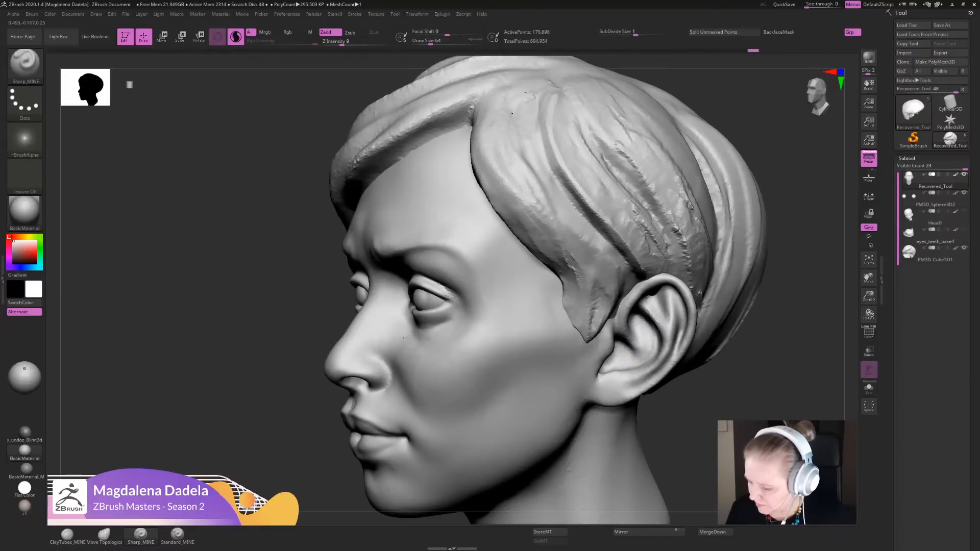
mouse_move(646, 329)
left_mouse_down()
mouse_move(643, 355)
mouse_move(646, 339)
mouse_move(667, 332)
left_mouse_up()
key("ctrl+shift+z")
- Refine the corners of the mouth with short Sharp_MINE strokes and check the whole head from the front
left_click_drag(718, 392, 640, 388, "alt")
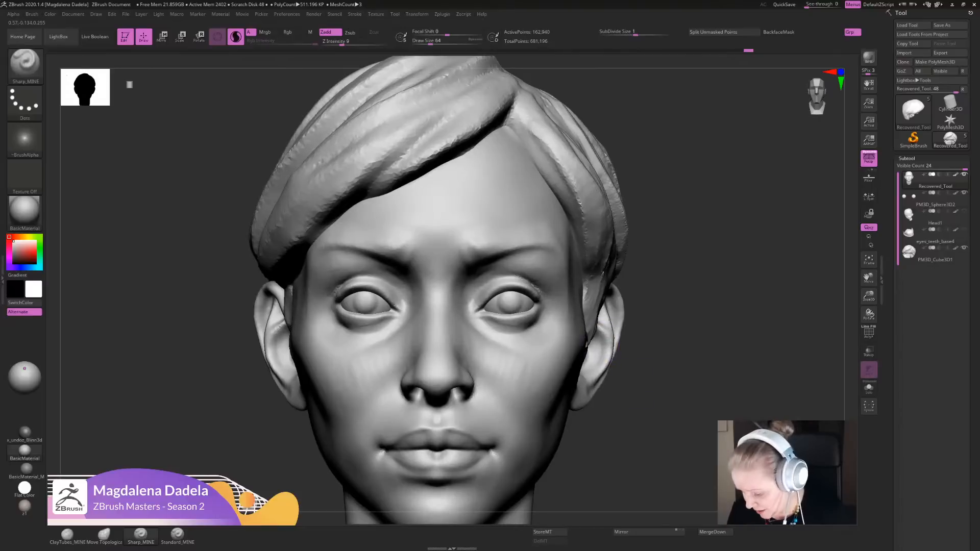
left_click_drag(613, 351, 608, 358, "shift")
mouse_move(663, 403)
left_mouse_down("alt")
mouse_move(679, 327)
mouse_move(664, 251)
mouse_move(651, 357)
left_mouse_up("alt")
left_click_drag(584, 293, 566, 298)
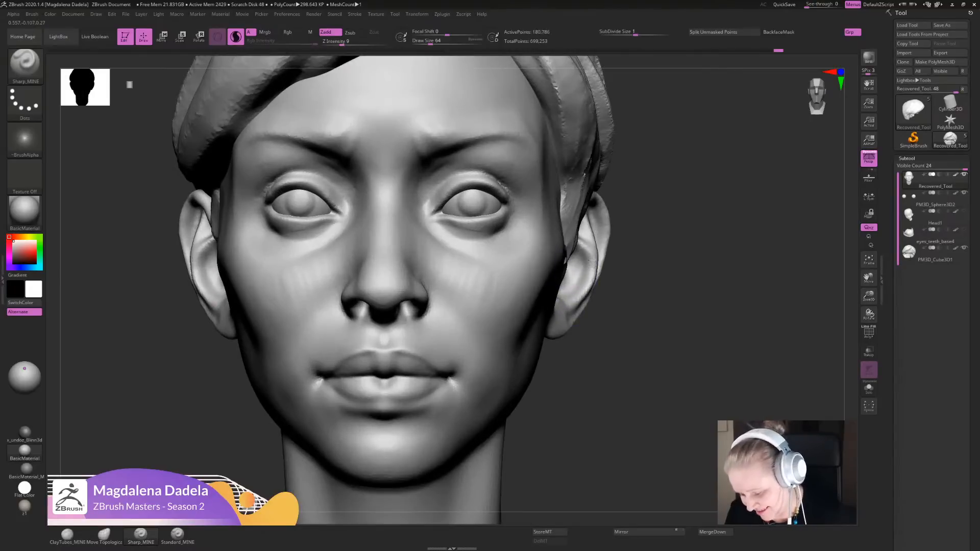
left_click_drag(644, 322, 578, 375, "alt")
mouse_move(270, 350)
left_mouse_down()
mouse_move(284, 366)
mouse_move(278, 354)
left_mouse_up()
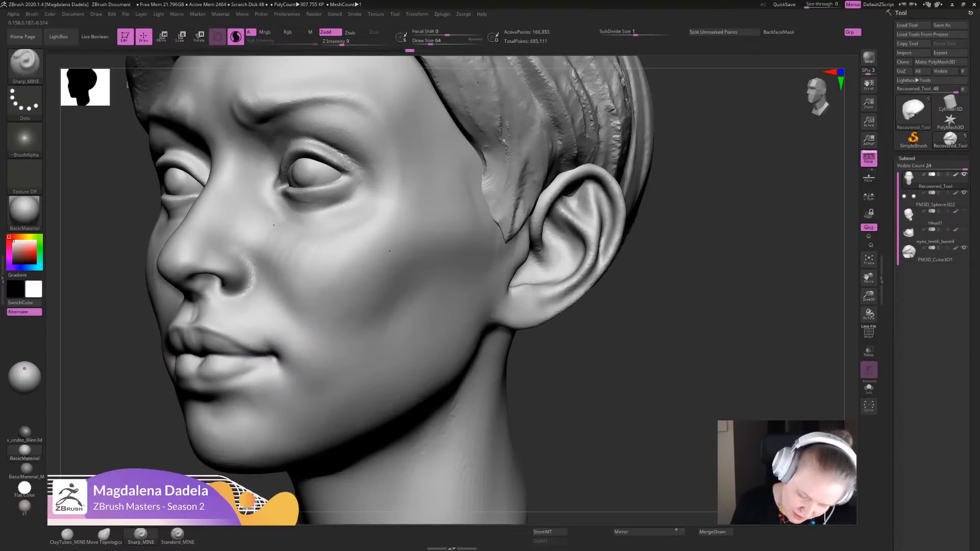
left_click_drag(637, 375, 668, 301, "alt")
mouse_move(500, 306)
left_mouse_down("alt")
mouse_move(728, 289)
mouse_move(731, 367)
mouse_move(719, 280)
left_mouse_up("alt")
mouse_move(463, 234)
left_mouse_down()
mouse_move(465, 245)
mouse_move(452, 242)
mouse_move(461, 235)
left_mouse_up()
left_click_drag(722, 357, 715, 281, "alt")
left_click_drag(714, 280, 715, 337, "shift")
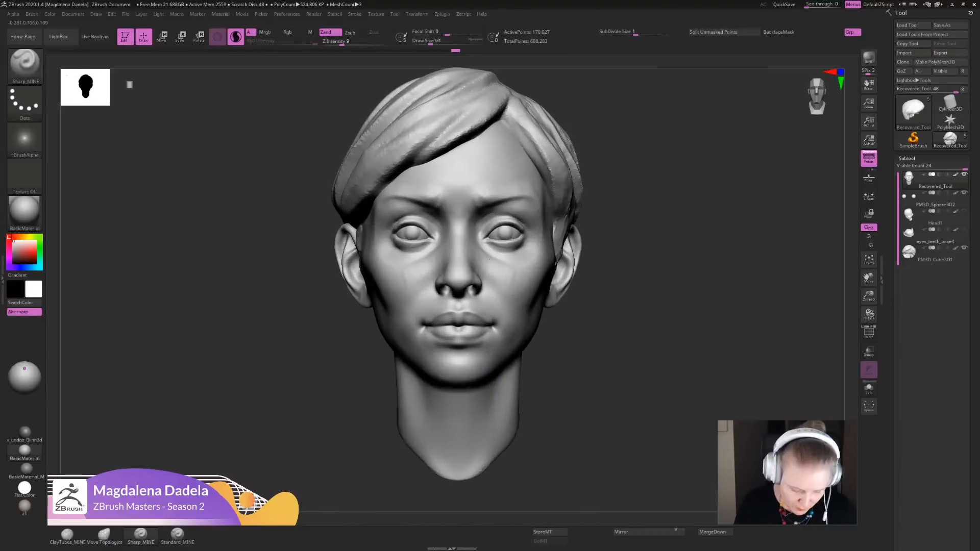
- Pull the nostril wings slightly inward with the Move Topological brush and smooth the base of the nose
left_click(104, 533)
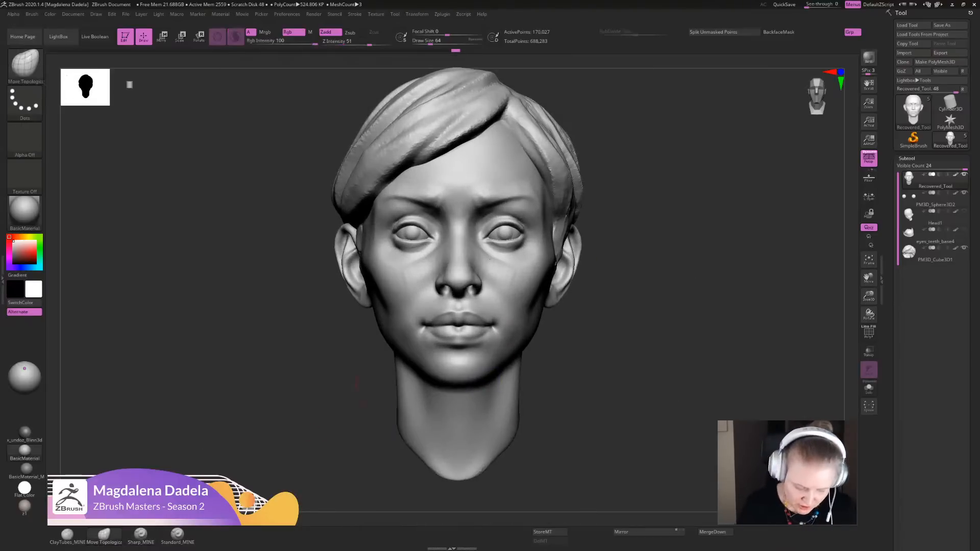
left_click_drag(356, 384, 365, 489, "alt")
left_click_drag(507, 320, 502, 318)
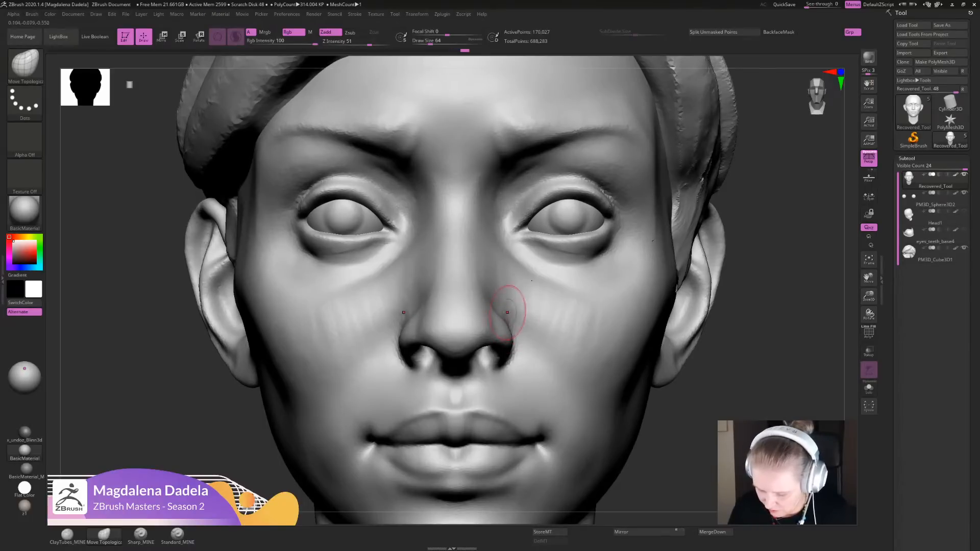
key("shift")
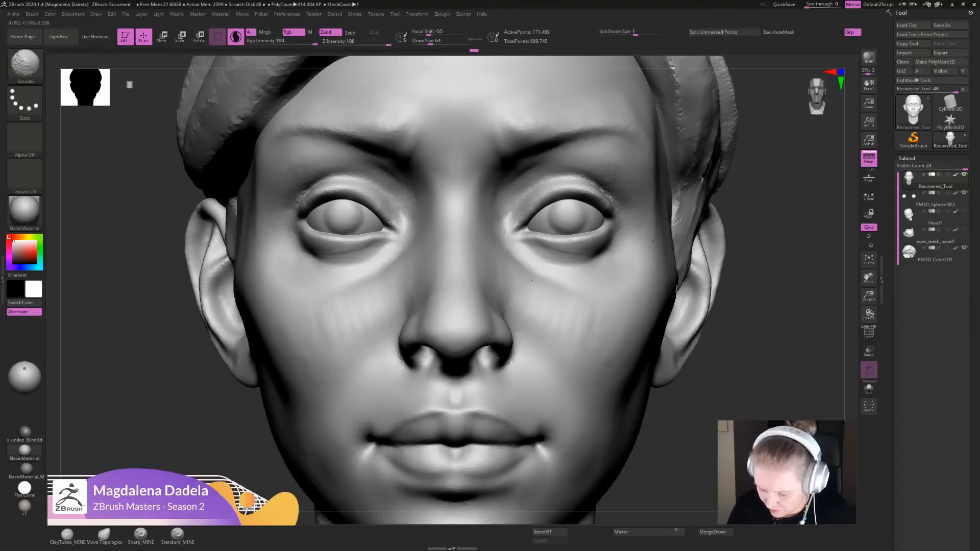
key("f")
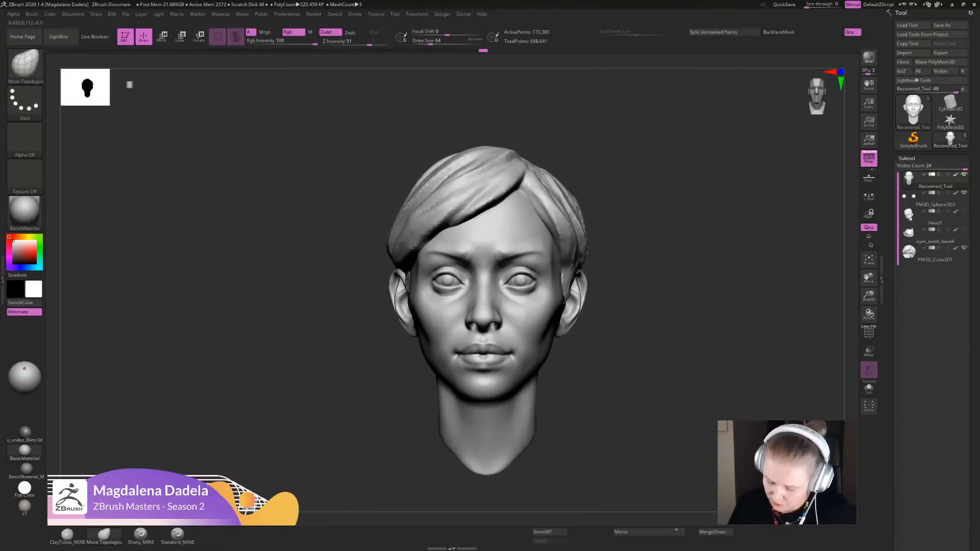
left_click_drag(644, 311, 632, 423, "alt")
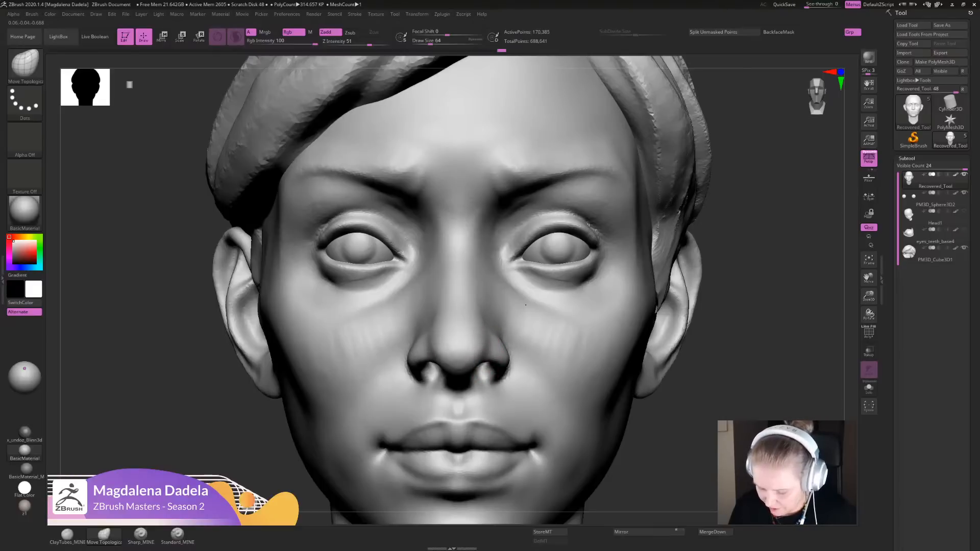
key("shift")
left_click_drag(504, 366, 492, 380)
- Smooth the cheeks beside the mouth and reshape the jawline and mid-cheek with the Move Topological brush
left_click_drag(691, 262, 686, 65, "alt")
left_click_drag(686, 273, 683, 380, "alt")
mouse_move(531, 397)
left_mouse_down("shift")
mouse_move(521, 395)
mouse_move(542, 398)
left_mouse_up("shift")
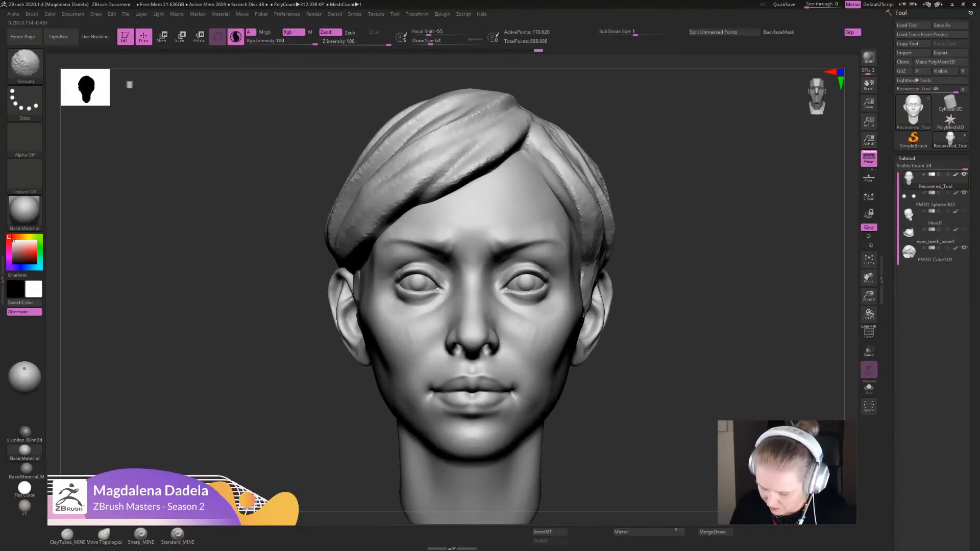
mouse_move(686, 336)
left_mouse_down("alt")
mouse_move(683, 219)
mouse_move(663, 216)
mouse_move(661, 278)
left_mouse_up("alt")
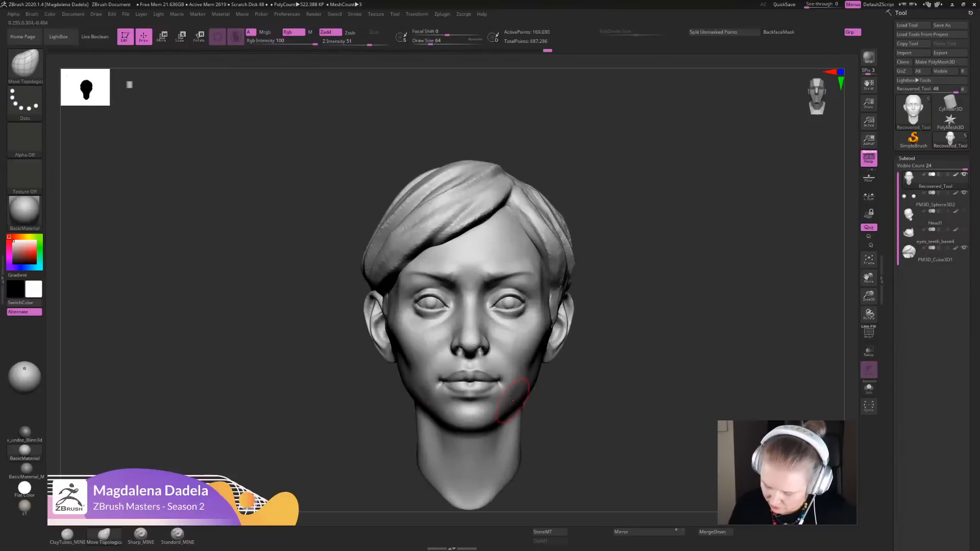
left_click_drag(520, 397, 526, 367, "shift")
mouse_move(633, 352)
left_mouse_down("alt")
mouse_move(647, 281)
mouse_move(644, 305)
left_mouse_up("alt")
mouse_move(645, 305)
left_mouse_down()
mouse_move(490, 309)
mouse_move(454, 368)
left_mouse_up()
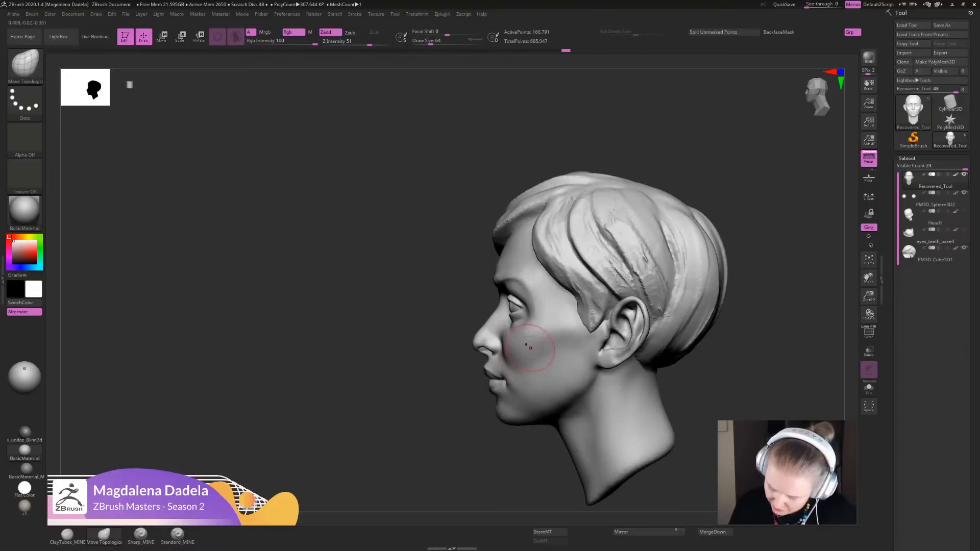
left_click_drag(536, 342, 529, 357, "shift")
left_click_drag(408, 316, 540, 311)
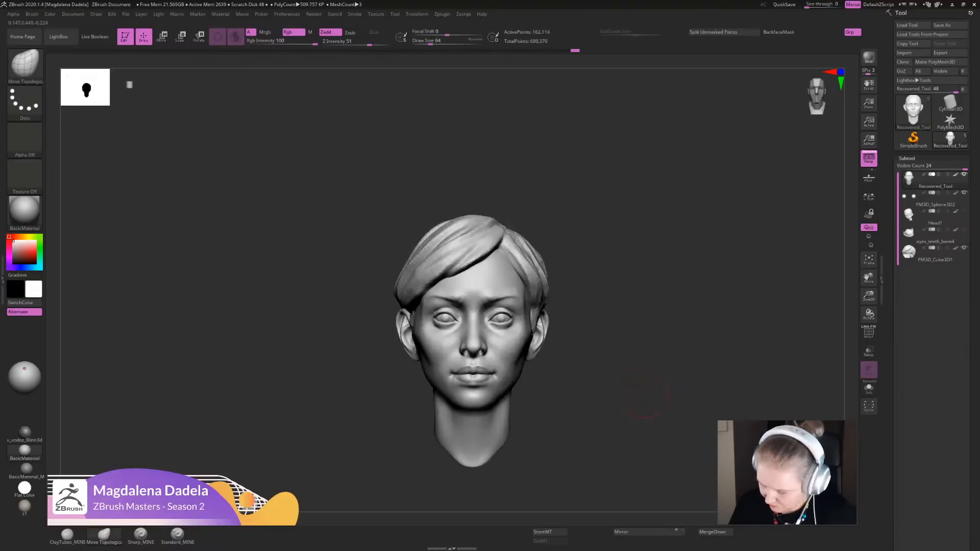
- Nudge the earlobes slightly inward with the Move Topological brush and smooth the inside of the ear
mouse_move(381, 250)
left_mouse_down("alt")
mouse_move(436, 308)
mouse_move(440, 326)
left_mouse_up("alt")
left_click_drag(440, 327, 327, 337)
left_click_drag(593, 401, 587, 429, "alt")
left_click_drag(409, 348, 403, 346)
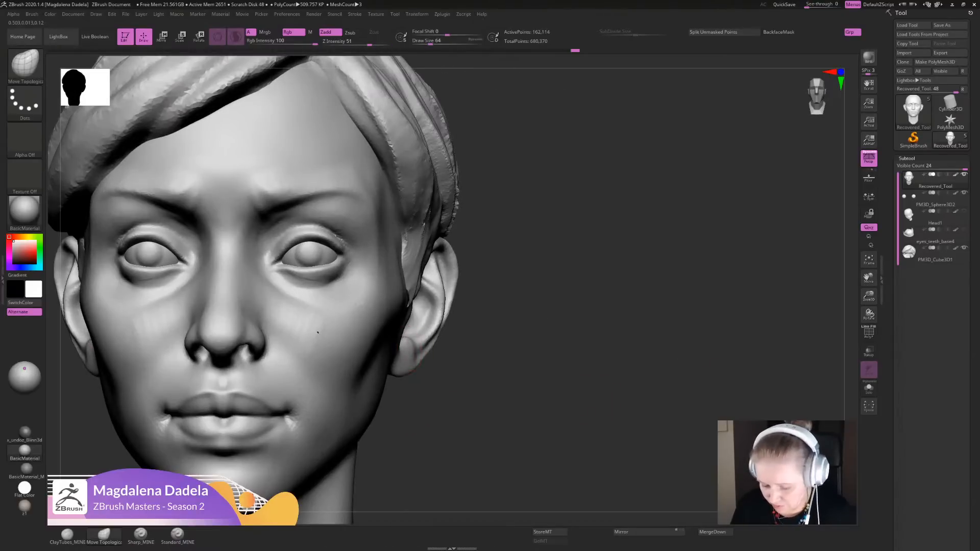
left_click_drag(562, 352, 433, 337)
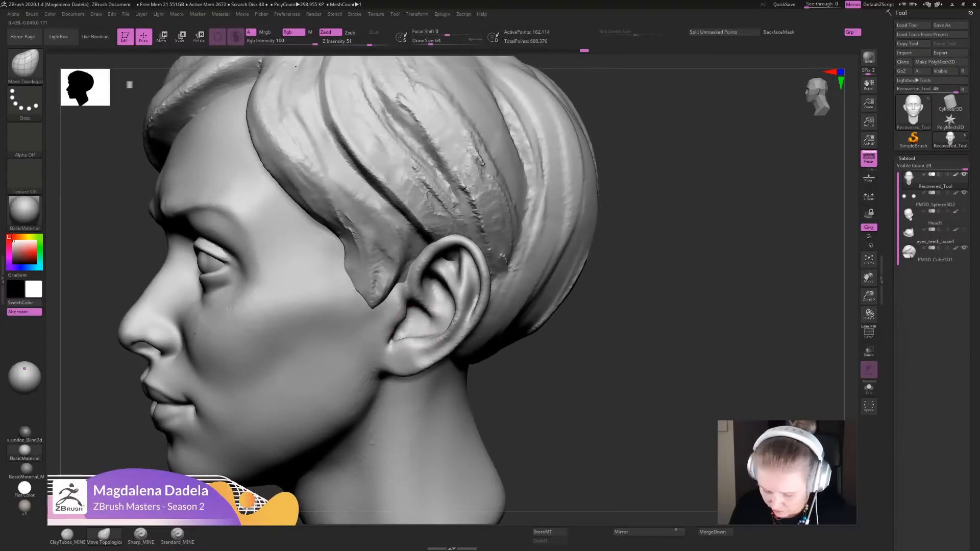
key("shift")
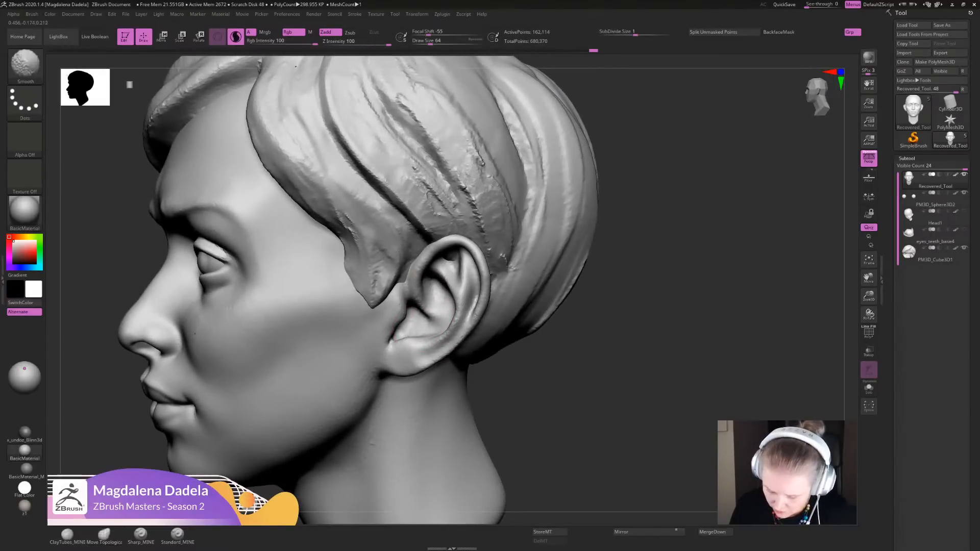
left_click_drag(440, 301, 449, 288, "shift")
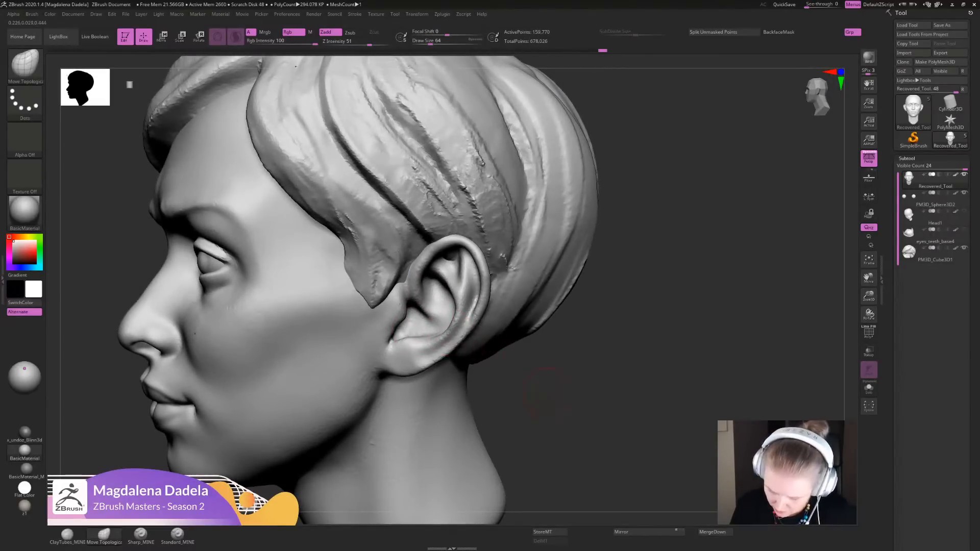
- Make the eyeballs the active subtool and carve round iris hollows into them with the ClayTubes brush
left_click_drag(549, 393, 622, 329, "alt")
left_click_drag(540, 327, 594, 388, "alt")
left_click(486, 320, "alt")
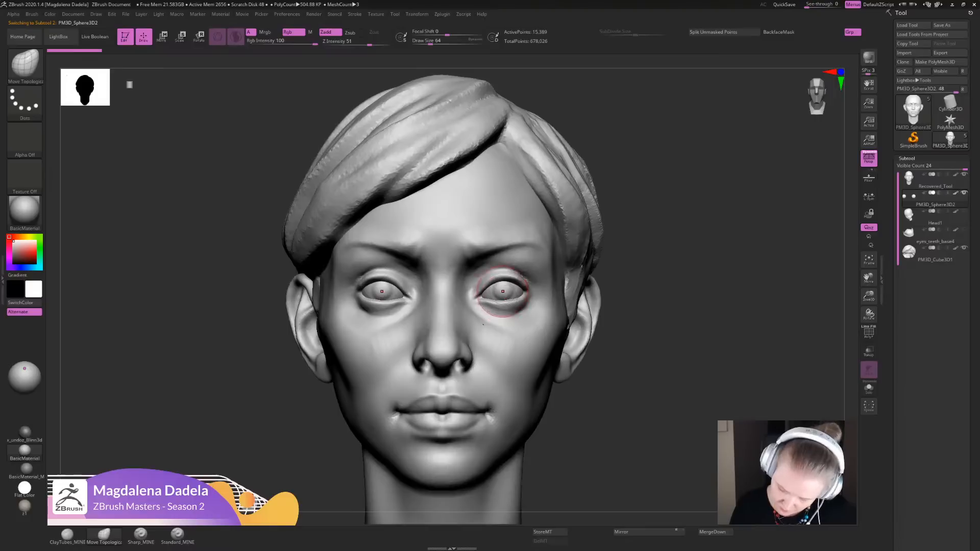
left_click(140, 534)
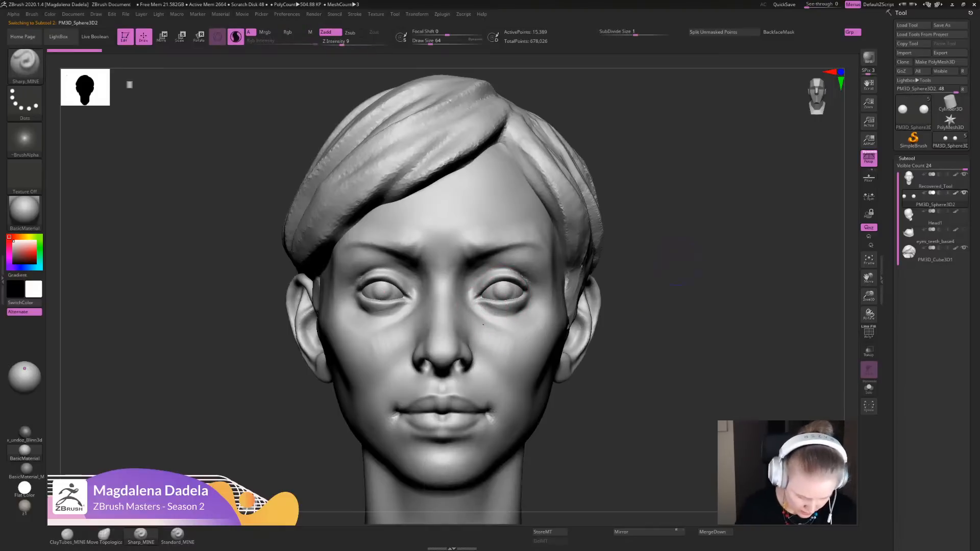
left_click_drag(483, 324, 531, 476, "alt")
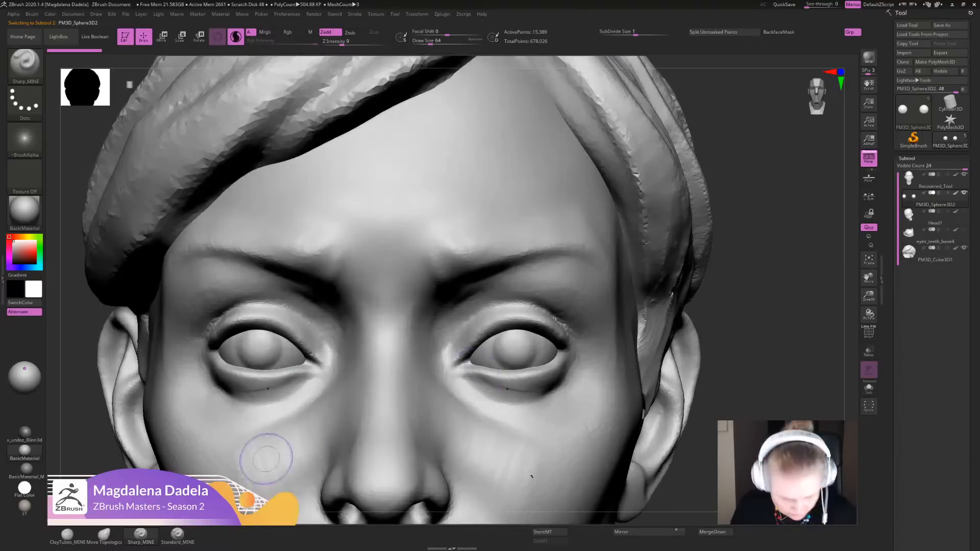
left_click(67, 534)
key("alt+shift")
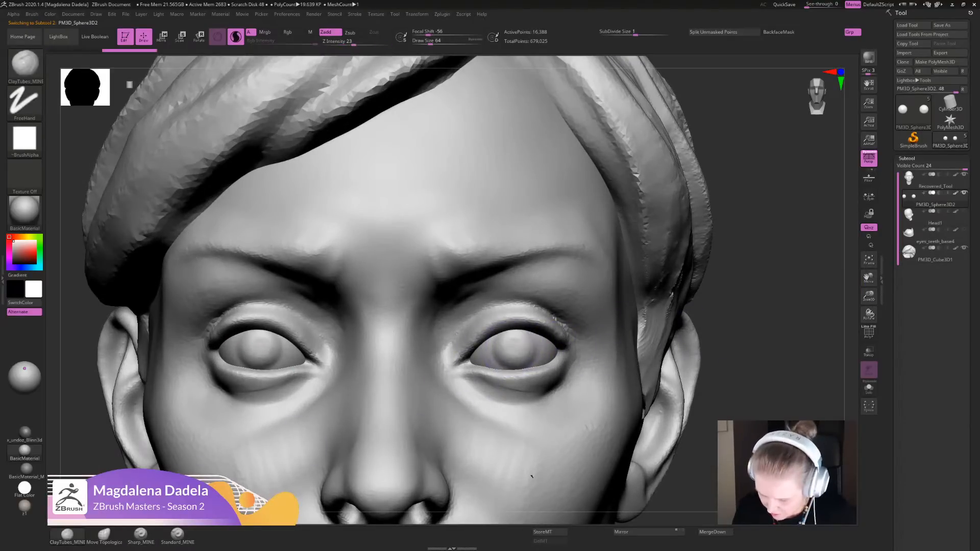
mouse_move(502, 339)
left_mouse_down()
mouse_move(523, 359)
mouse_move(504, 357)
mouse_move(519, 345)
left_mouse_up()
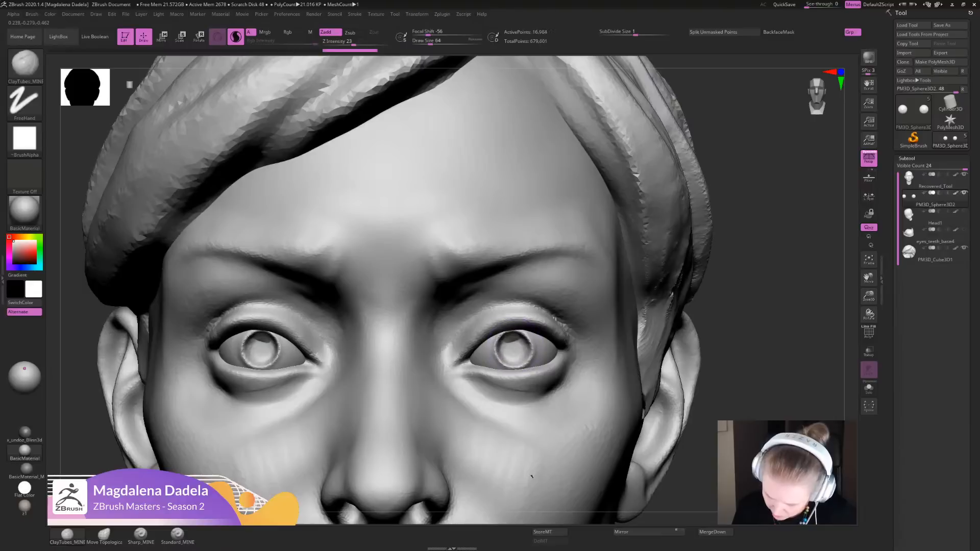
left_click(513, 345, "alt")
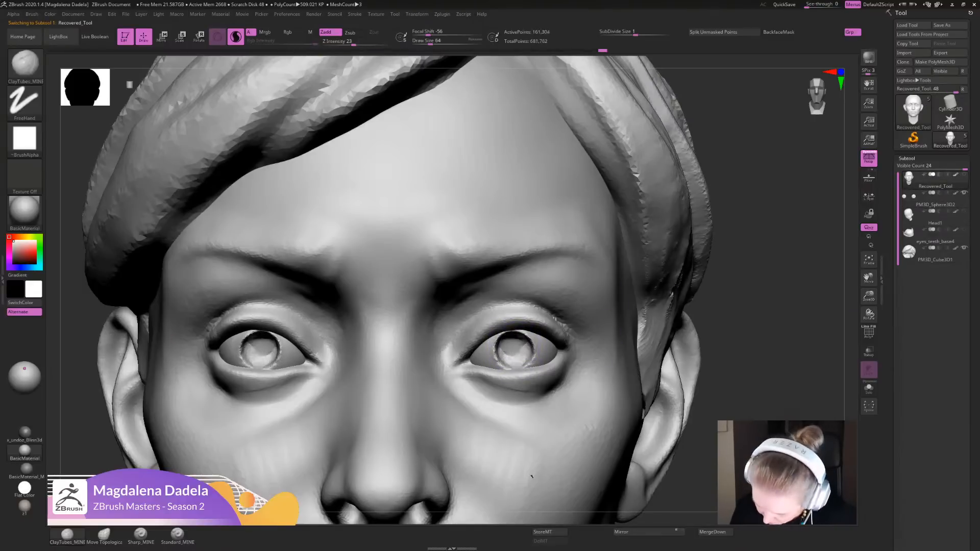
mouse_move(510, 348)
left_mouse_down()
mouse_move(518, 343)
mouse_move(512, 355)
left_mouse_up()
- Smooth the iris hollows on the eyeball subtool while the head is hidden, and show the head again
left_click(933, 200)
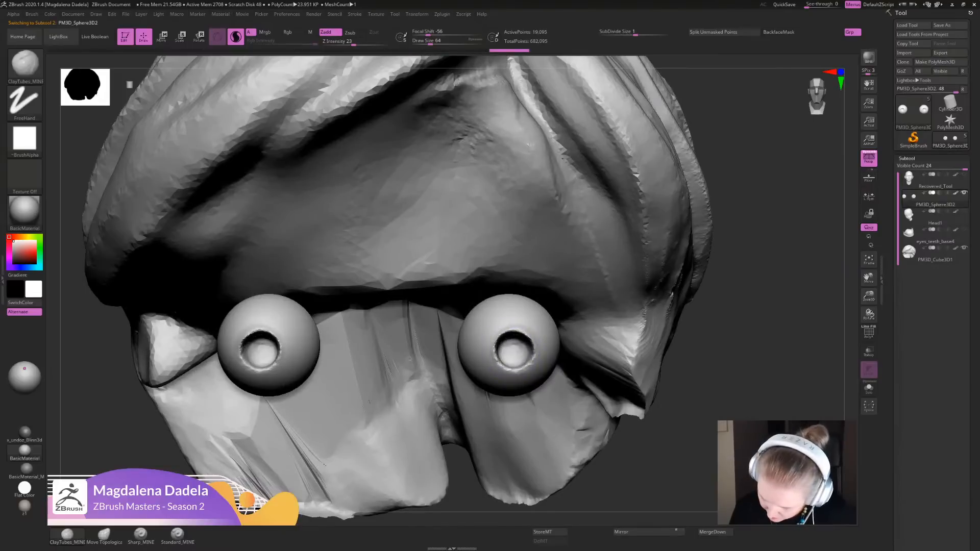
left_click_drag(764, 366, 755, 347, "alt")
left_click_drag(499, 359, 530, 359, "shift")
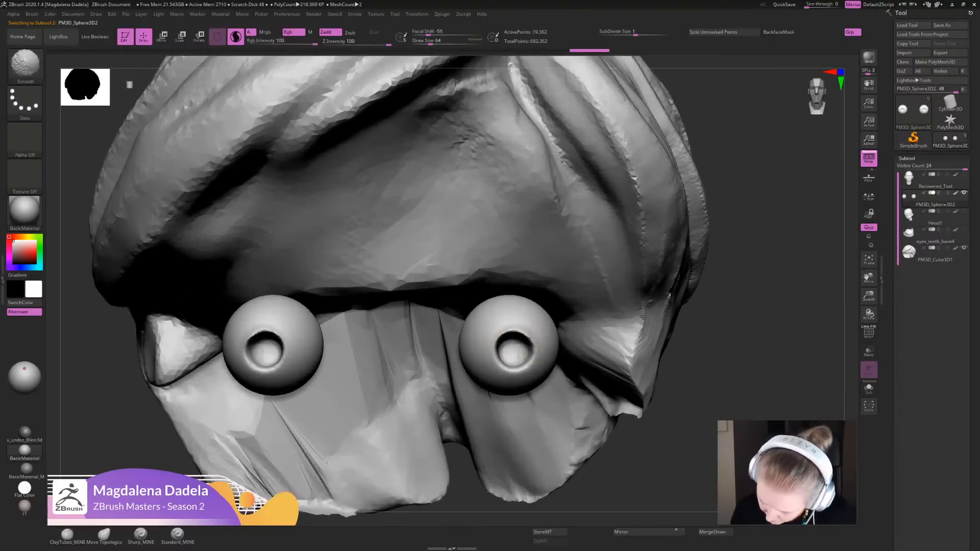
left_click_drag(730, 375, 734, 326, "alt")
left_click(964, 174)
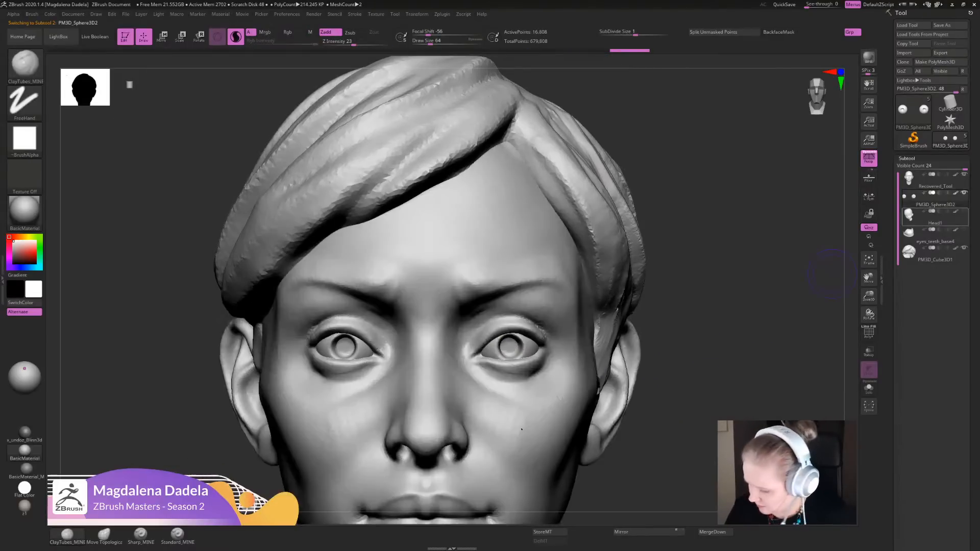
- Refine the iris hollows on the eyeball subtool with a short ClayTubes stroke
left_click_drag(678, 398, 628, 414, "alt")
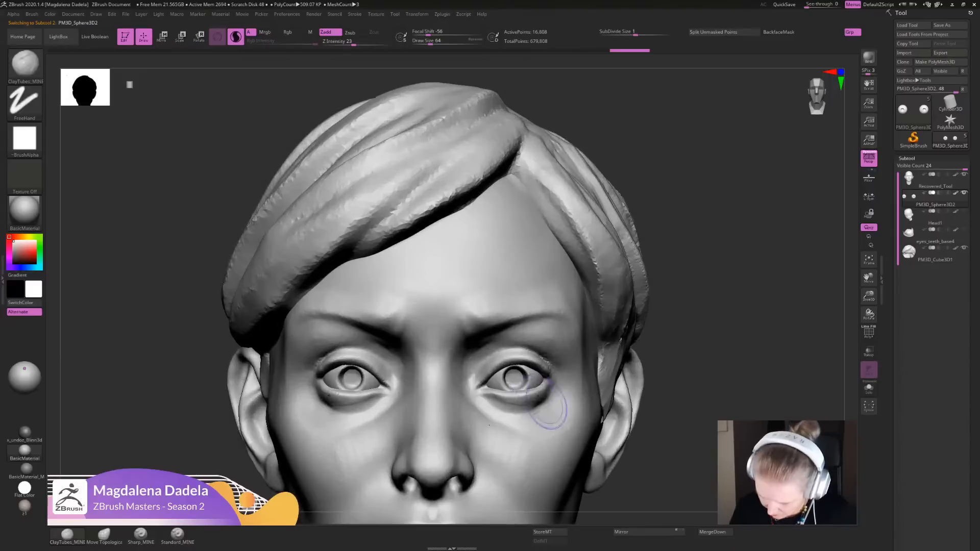
left_click_drag(516, 373, 517, 386)
left_click_drag(718, 369, 707, 290, "alt")
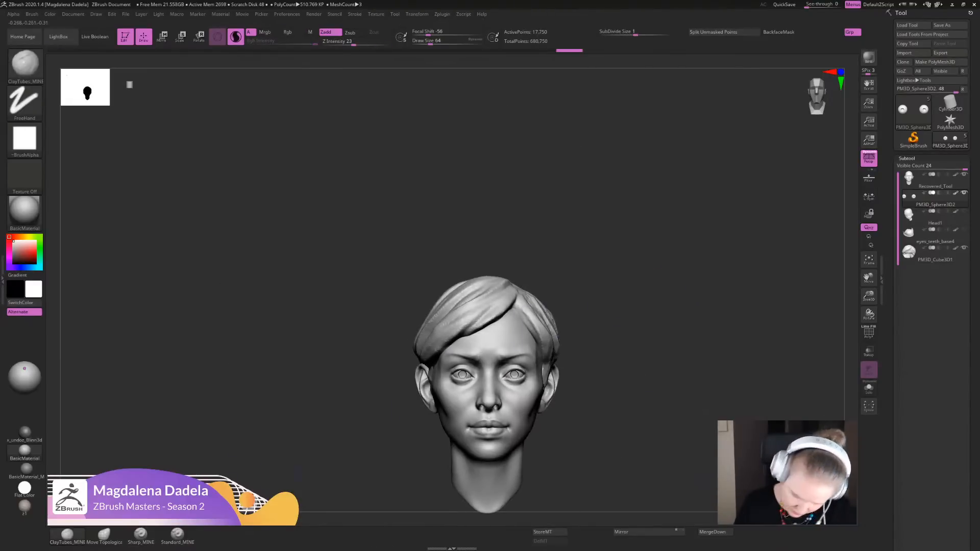
- Nudge the irises on the eyeball subtool into shape with small Move Topological strokes
left_click(104, 535)
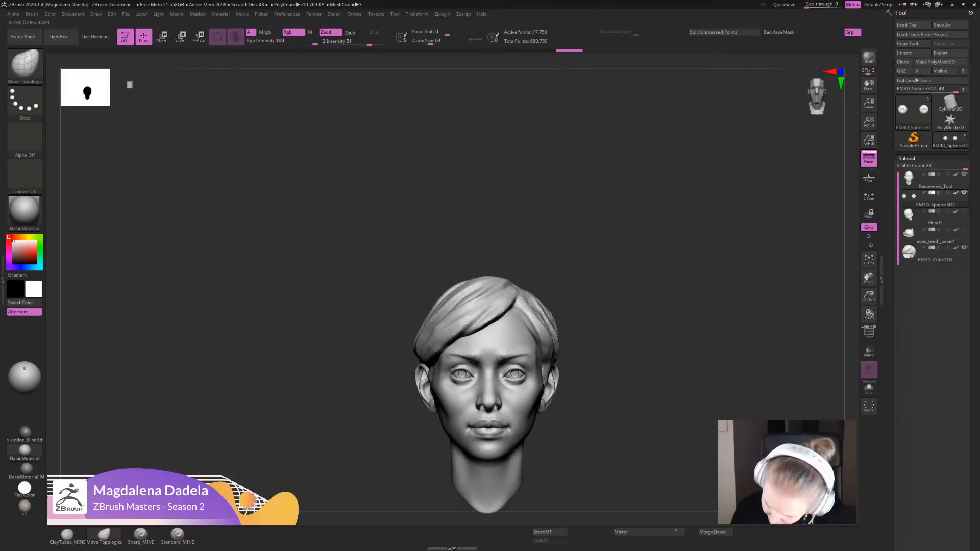
left_click_drag(515, 374, 514, 374)
left_click_drag(635, 347, 631, 420, "alt")
left_click_drag(517, 375, 514, 378)
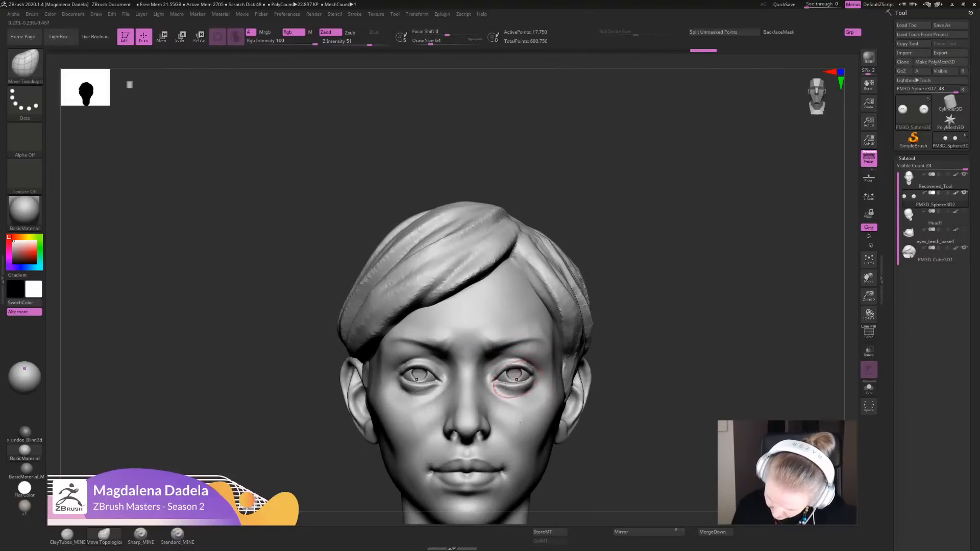
left_click_drag(620, 413, 612, 345, "alt")
left_click_drag(607, 391, 603, 478, "alt")
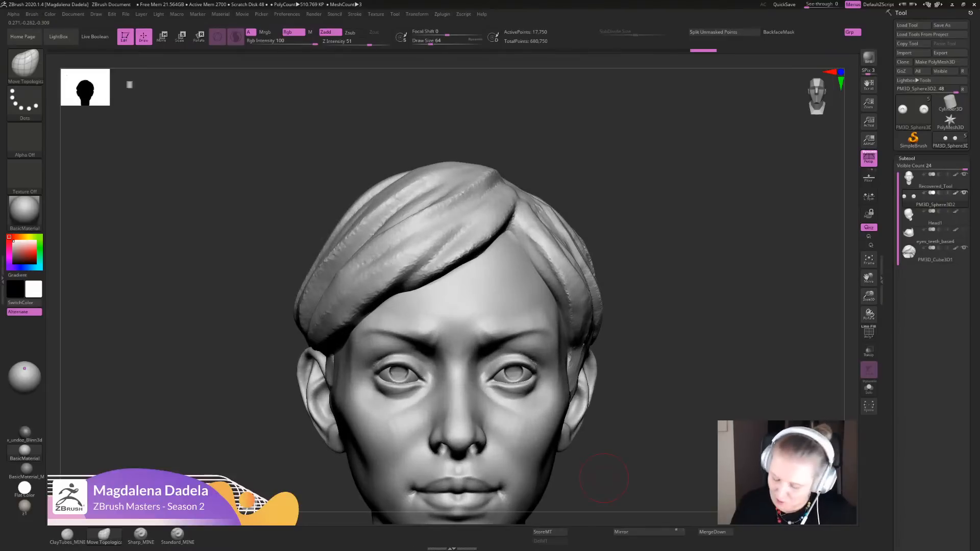
left_click_drag(518, 371, 516, 372)
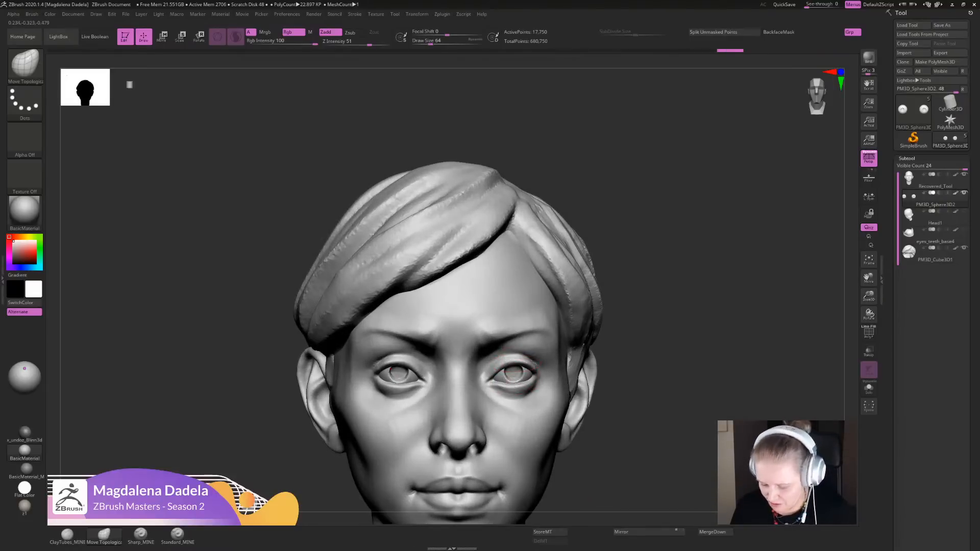
- Make the head the active subtool and adjust the eyelids around the irises with the Move Topological brush
left_click_drag(608, 357, 534, 360)
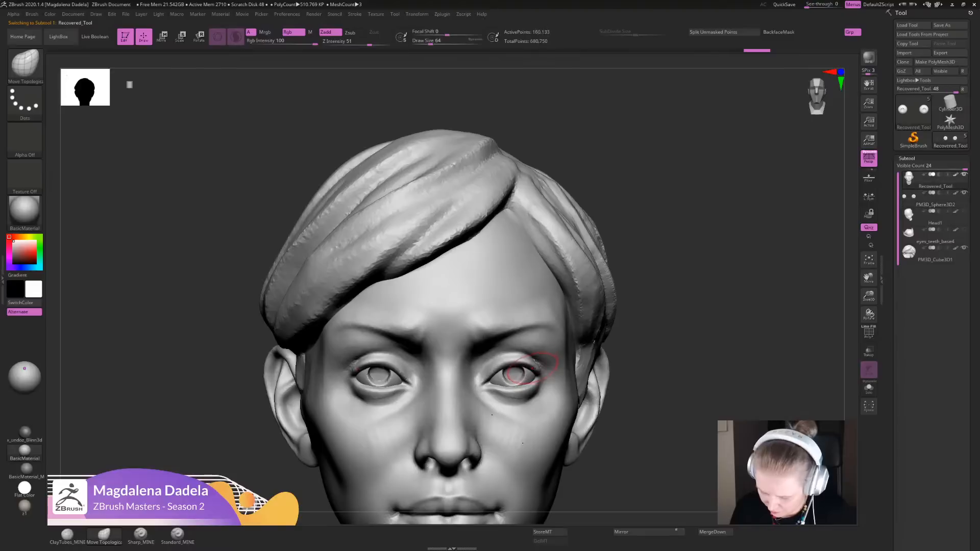
left_click_drag(515, 366, 512, 371)
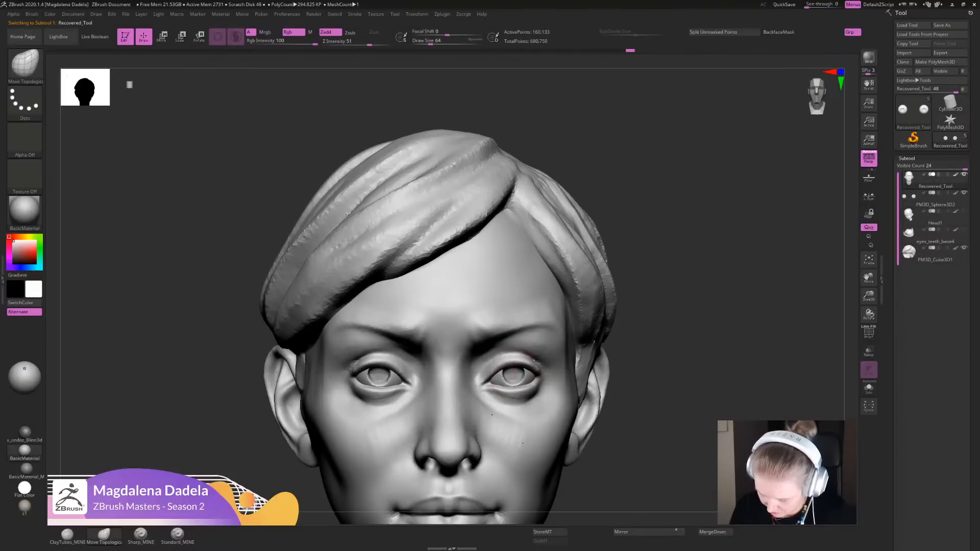
right_click_drag(522, 443, 510, 367, "ctrl")
right_click_drag(510, 367, 514, 413)
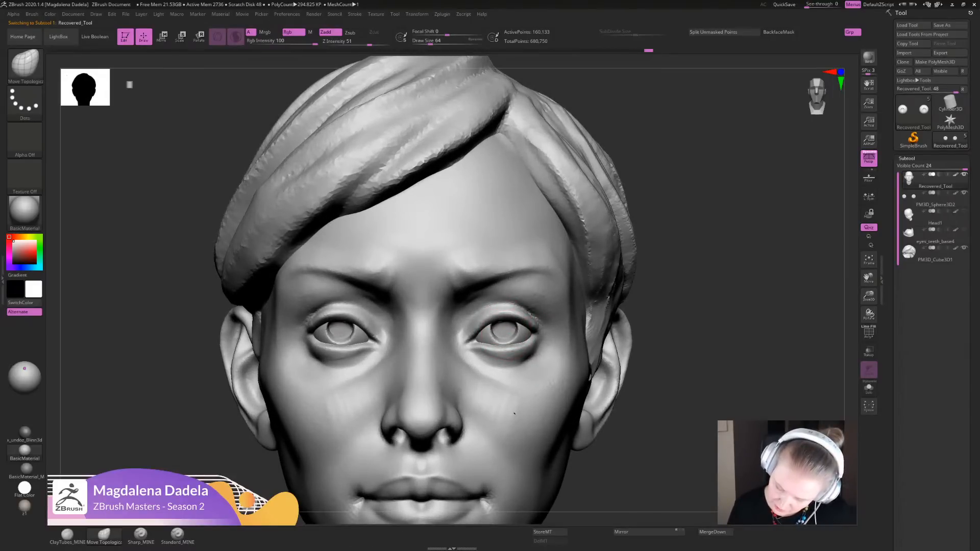
mouse_move(514, 413)
right_mouse_down("ctrl")
mouse_move(516, 263)
mouse_move(544, 352)
mouse_move(569, 375)
right_mouse_up("ctrl")
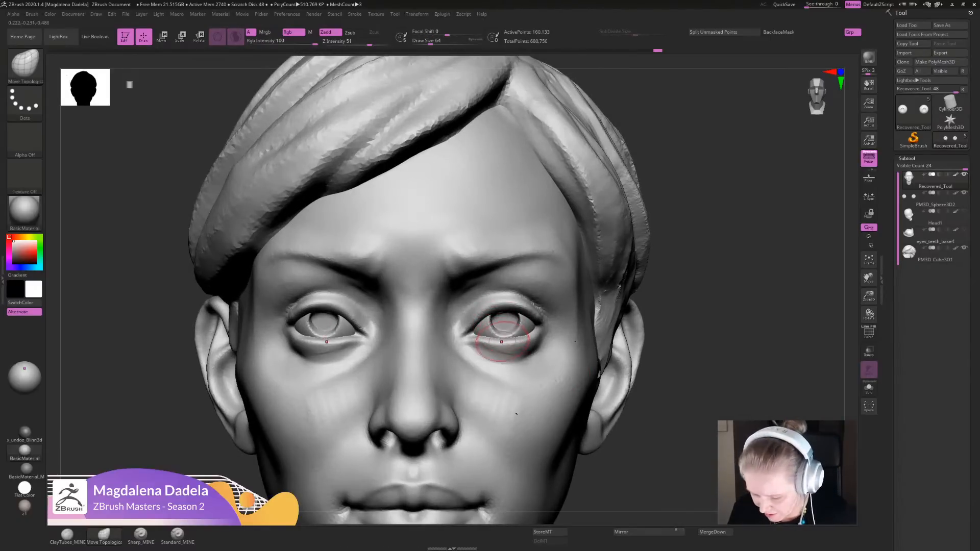
mouse_move(624, 345)
right_mouse_down("ctrl")
mouse_move(644, 280)
mouse_move(587, 377)
right_mouse_up("ctrl")
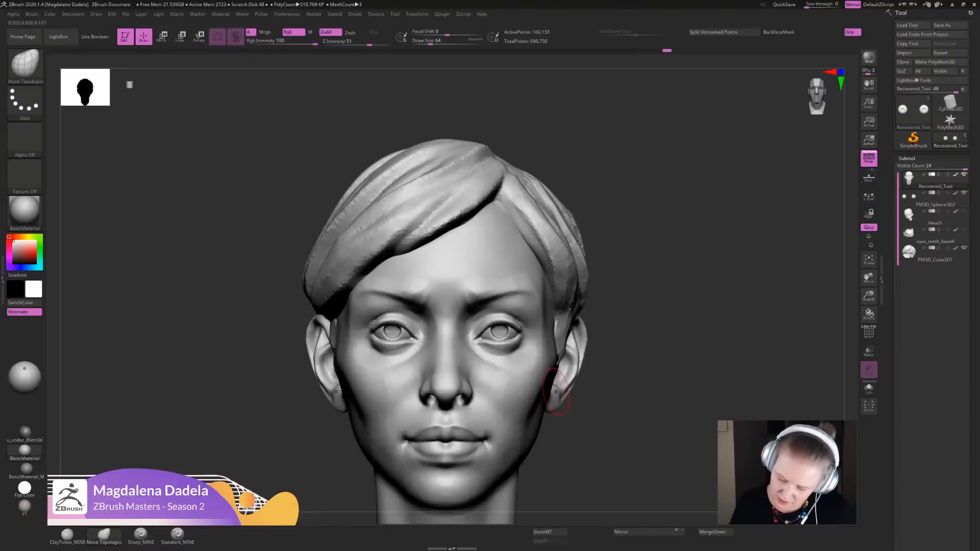
- Nudge the outer eye corners of the head subtool slightly inward with the Move Topological brush
left_click(491, 339, "alt")
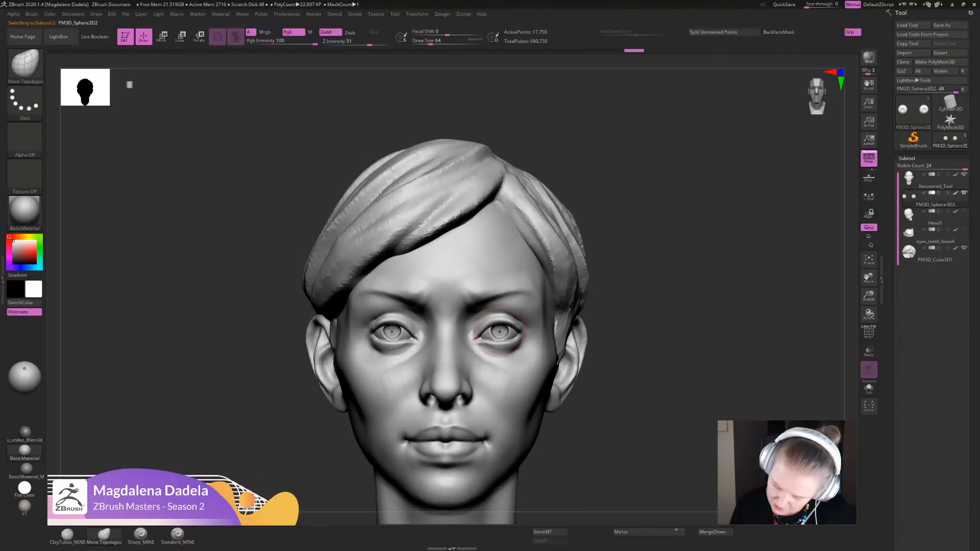
right_click_drag(670, 315, 676, 251, "ctrl")
mouse_move(676, 251)
right_mouse_down()
mouse_move(706, 253)
mouse_move(676, 252)
mouse_move(658, 335)
right_mouse_up()
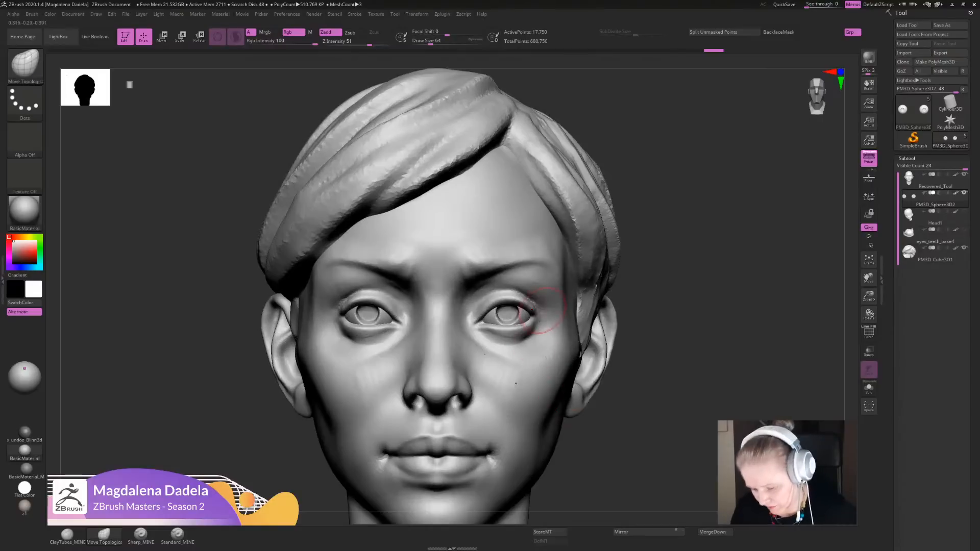
left_click(542, 309, "alt")
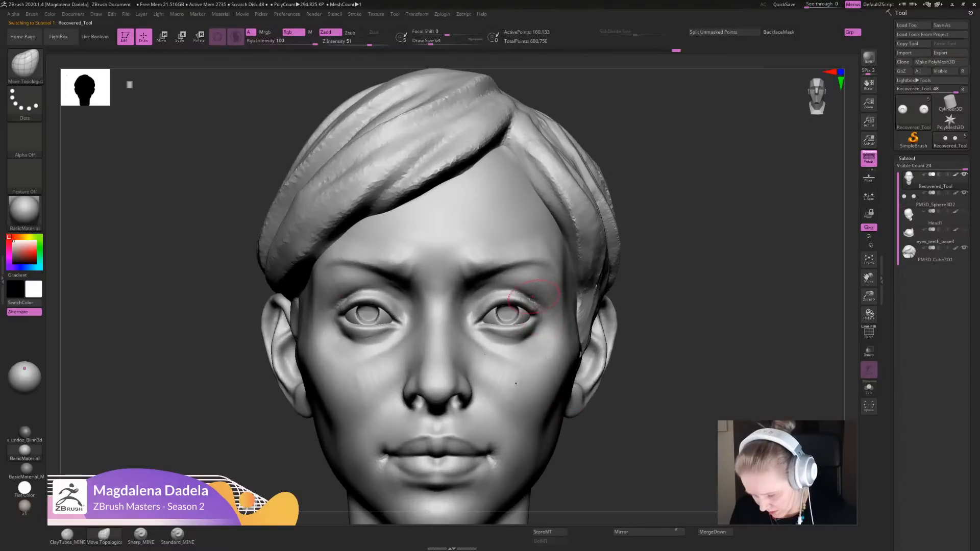
mouse_move(542, 314)
left_mouse_down()
mouse_move(542, 325)
mouse_move(533, 315)
left_mouse_up()
mouse_move(648, 316)
left_mouse_down("alt")
mouse_move(652, 247)
mouse_move(622, 321)
mouse_move(677, 340)
mouse_move(676, 352)
left_mouse_up("alt")
- Make the eyeballs the active subtool and insert a tiny cylinder into one iris with the IMM Primitives brush
left_click(934, 198)
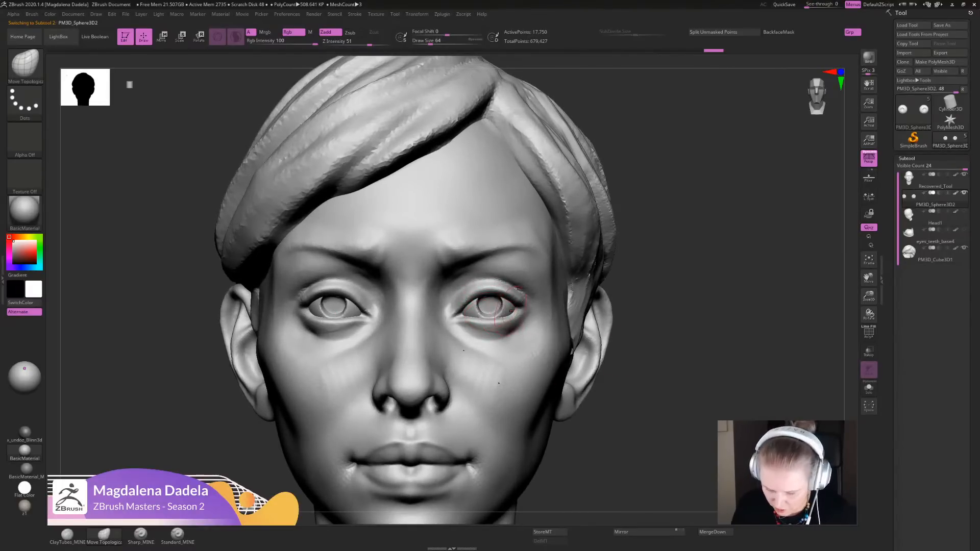
mouse_move(663, 316)
left_mouse_down("alt")
mouse_move(677, 337)
mouse_move(677, 375)
left_mouse_up("alt")
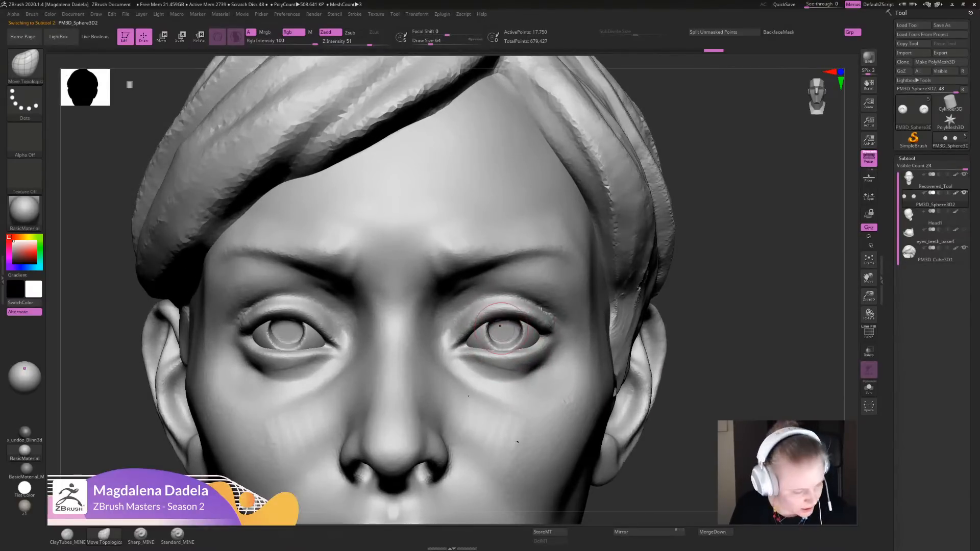
key("b")
key("i")
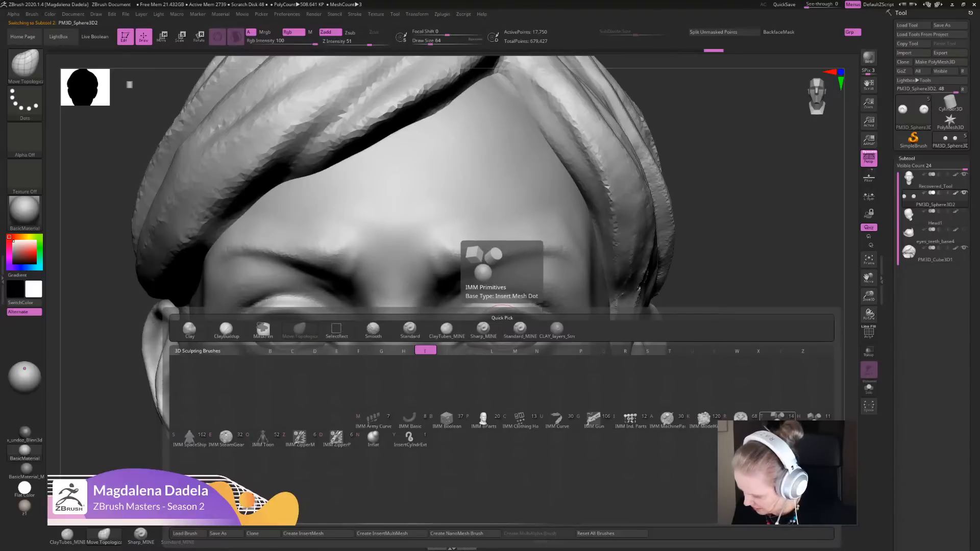
left_click(776, 416)
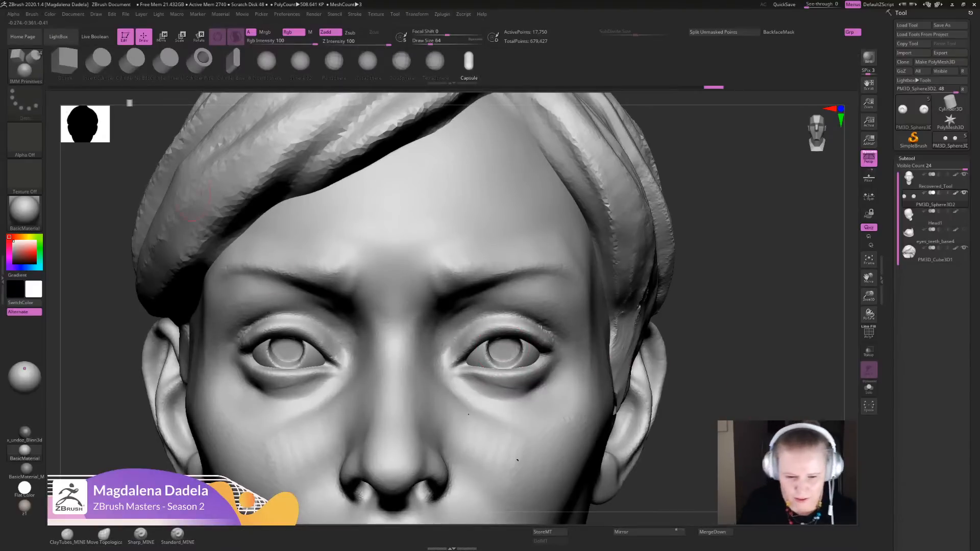
left_click(100, 60)
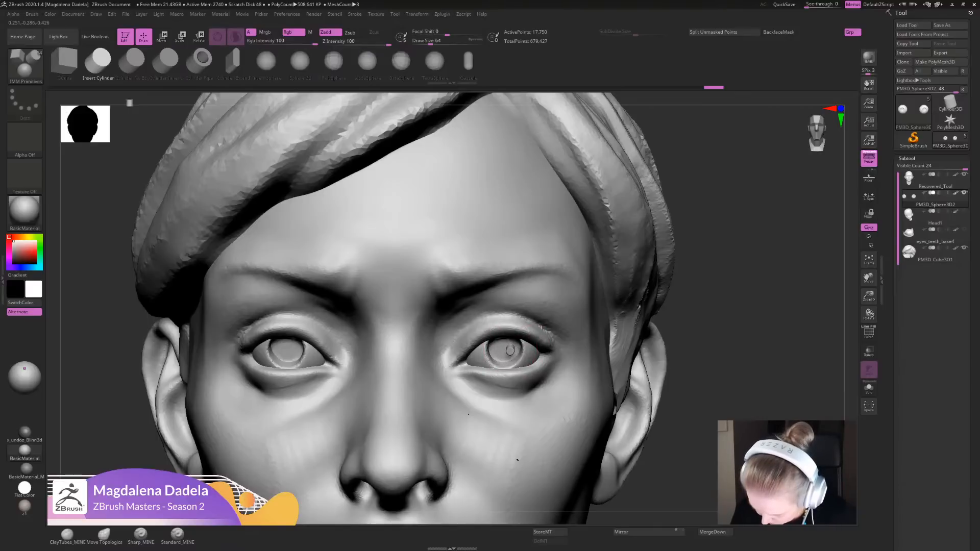
left_click_drag(509, 350, 509, 351)
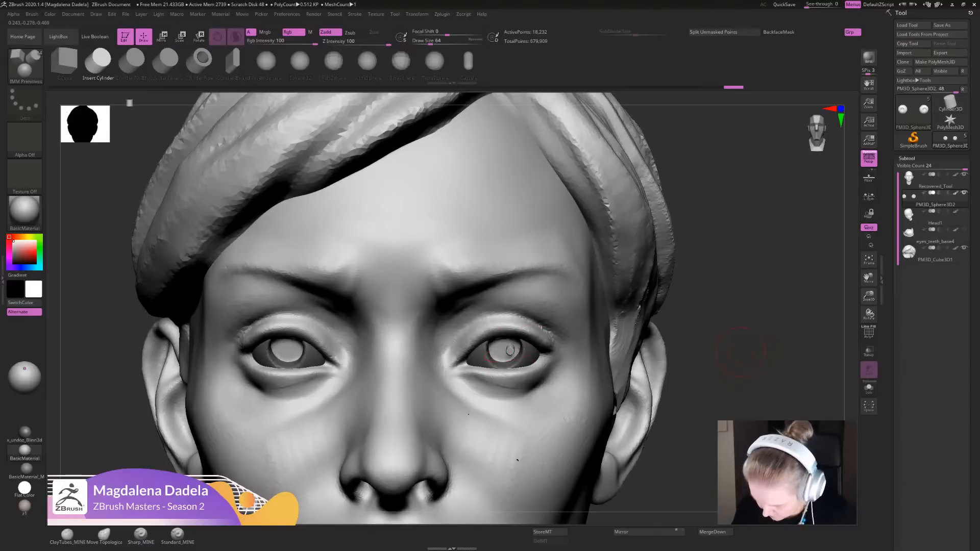
- Shift the inserted cylinder along its depth axis toward the front of the iris, using side views of the eye
mouse_move(740, 352)
left_mouse_down("alt")
mouse_move(692, 311)
mouse_move(720, 315)
mouse_move(735, 365)
left_mouse_up("alt")
key("w")
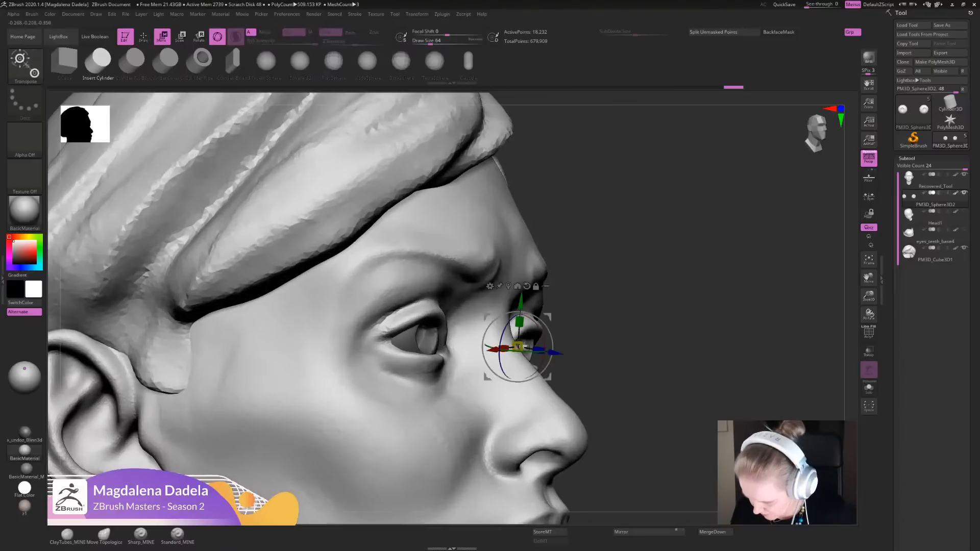
left_click_drag(550, 334, 548, 326)
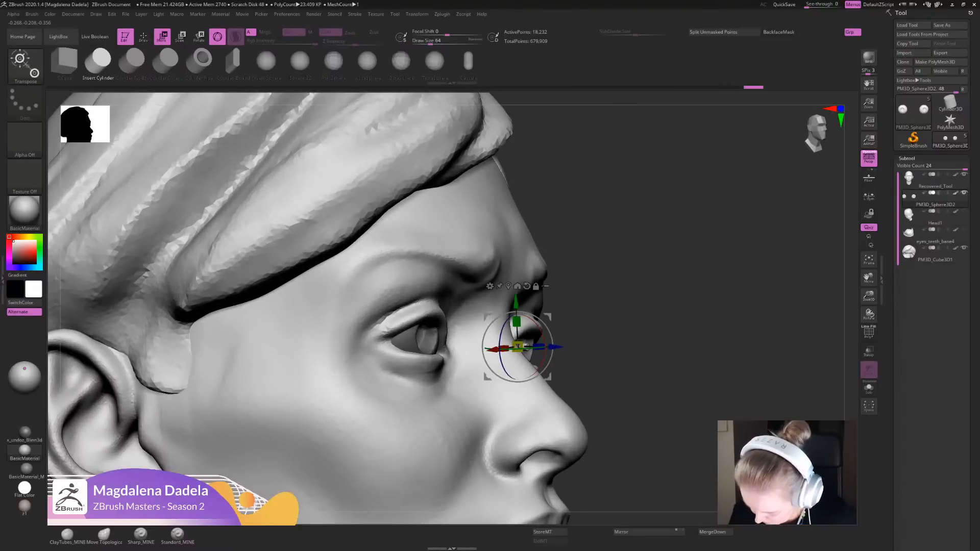
left_click_drag(689, 408, 488, 446)
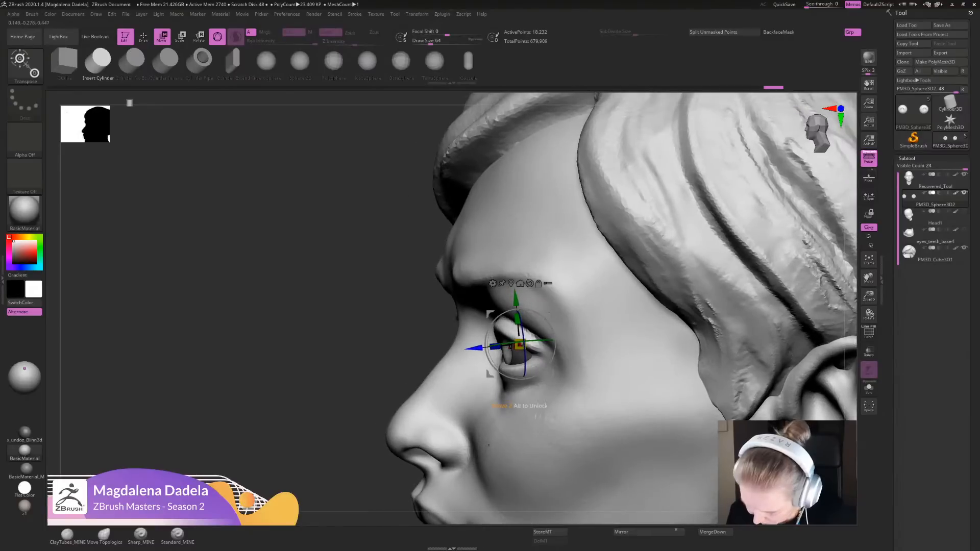
left_click_drag(476, 348, 473, 348)
mouse_move(474, 348)
right_mouse_down("ctrl")
mouse_move(475, 312)
mouse_move(519, 312)
right_mouse_up("ctrl")
- Scale the inserted cylinder along its depth and fine-tune its position in the iris as an eye highlight
key("q")
mouse_move(500, 403)
right_mouse_down()
mouse_move(520, 343)
mouse_move(503, 327)
mouse_move(521, 352)
right_mouse_up()
key("e")
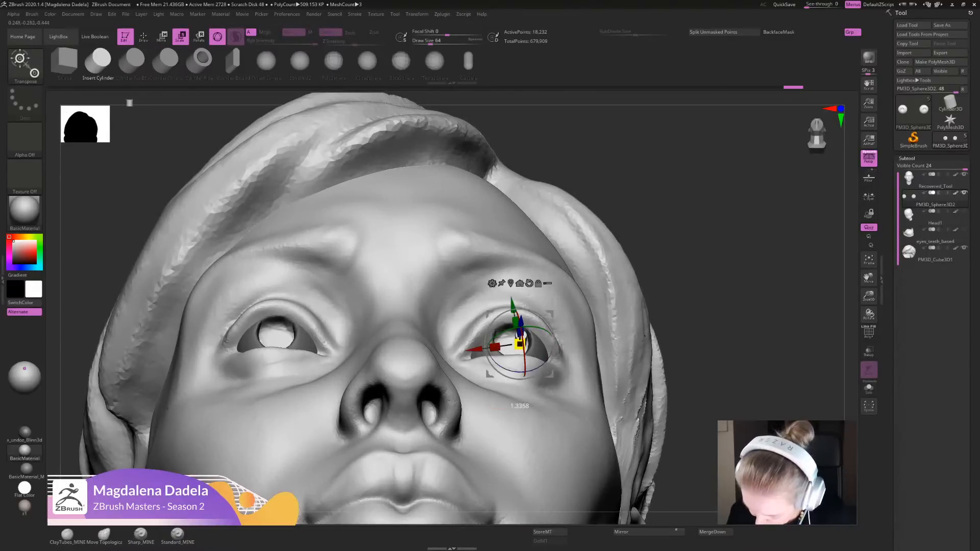
left_click_drag(520, 336, 530, 334)
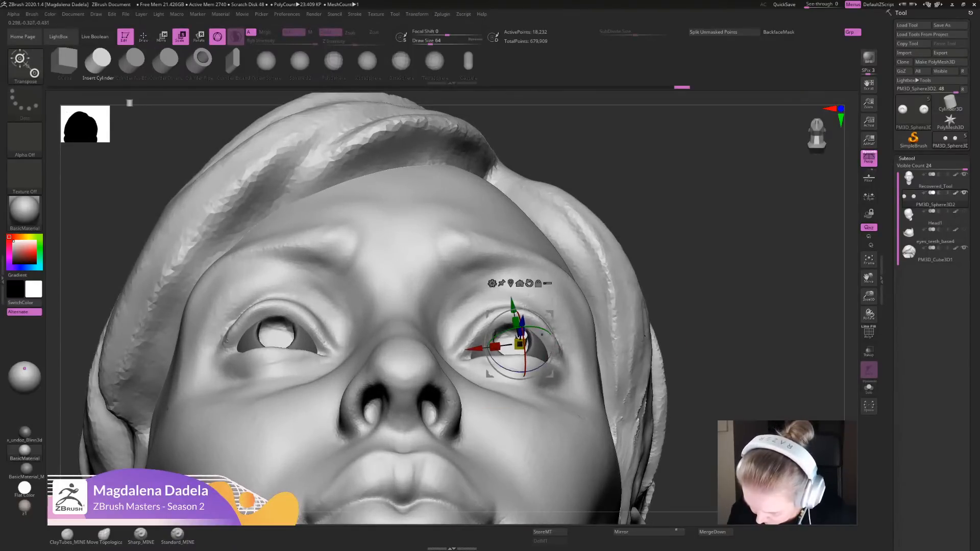
mouse_move(528, 334)
right_mouse_down("ctrl")
mouse_move(522, 298)
mouse_move(523, 415)
right_mouse_up("ctrl")
key("q")
key("w")
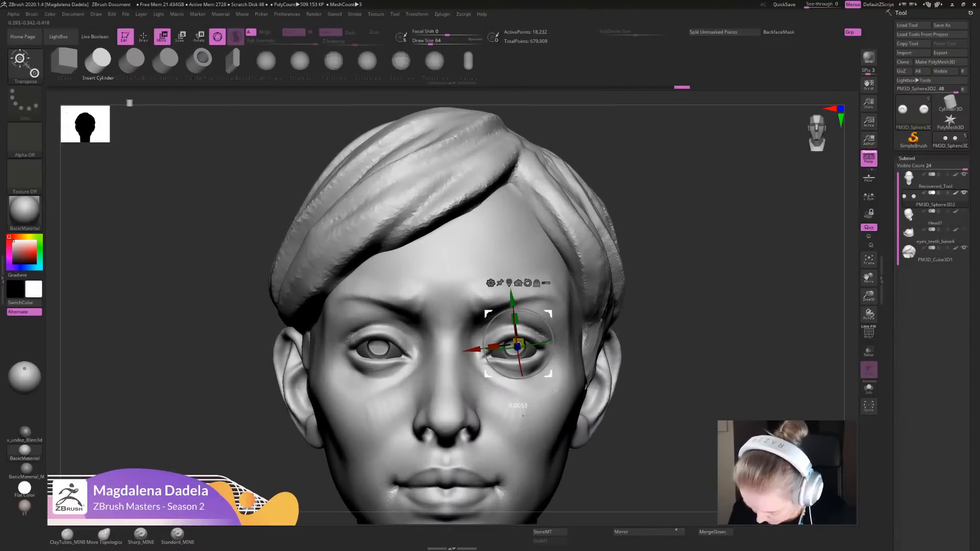
left_click_drag(517, 347, 517, 348)
right_click_drag(681, 278, 685, 312, "ctrl")
key("q")
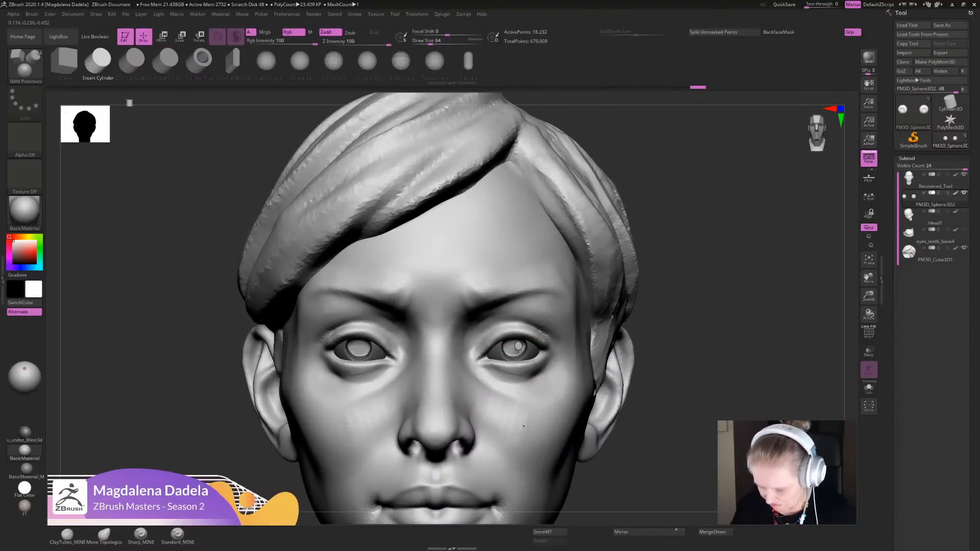
- Fine-tune the highlight cylinder's proportions and placement against the iris
right_click_drag(523, 425, 356, 381)
right_click_drag(356, 380, 332, 319, "ctrl")
right_click_drag(614, 327, 620, 403, "ctrl")
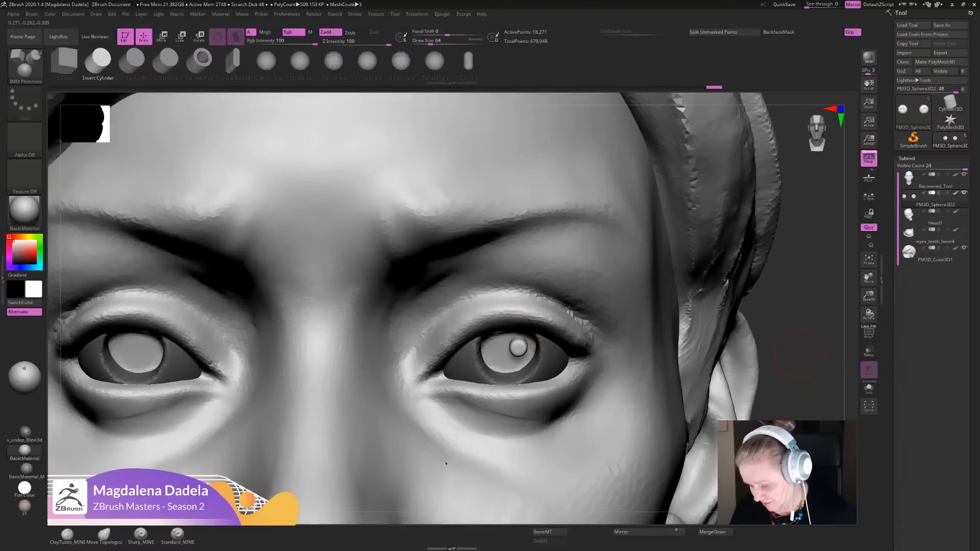
key("f")
right_click_drag(517, 345, 522, 433, "ctrl")
key("e")
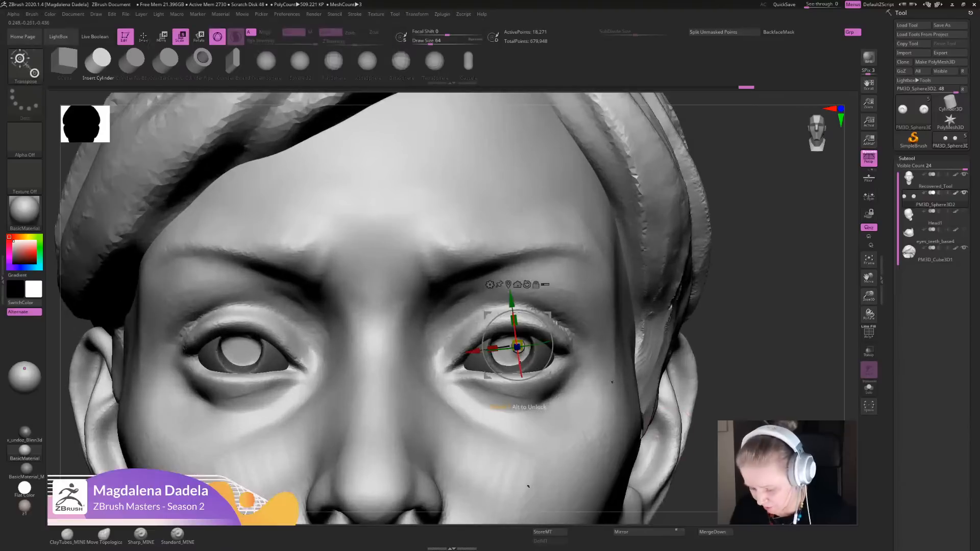
right_click_drag(528, 486, 490, 488)
left_click_drag(482, 349, 487, 348)
mouse_move(491, 488)
right_mouse_down("ctrl")
mouse_move(493, 419)
mouse_move(535, 417)
right_mouse_up("ctrl")
key("q")
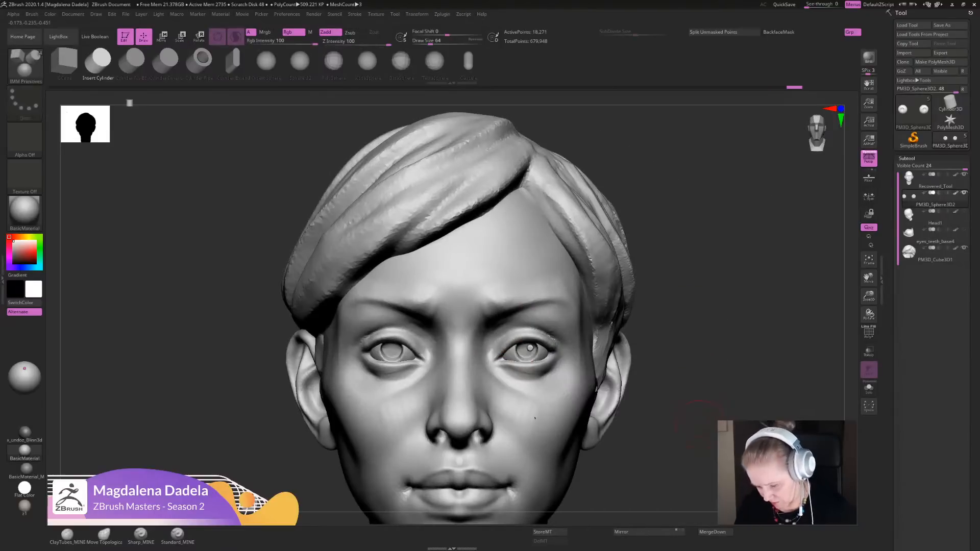
- Duplicate the highlight cylinder sideways into the iris of the other eye
key("f")
right_click_drag(664, 353, 590, 384, "ctrl")
key("w")
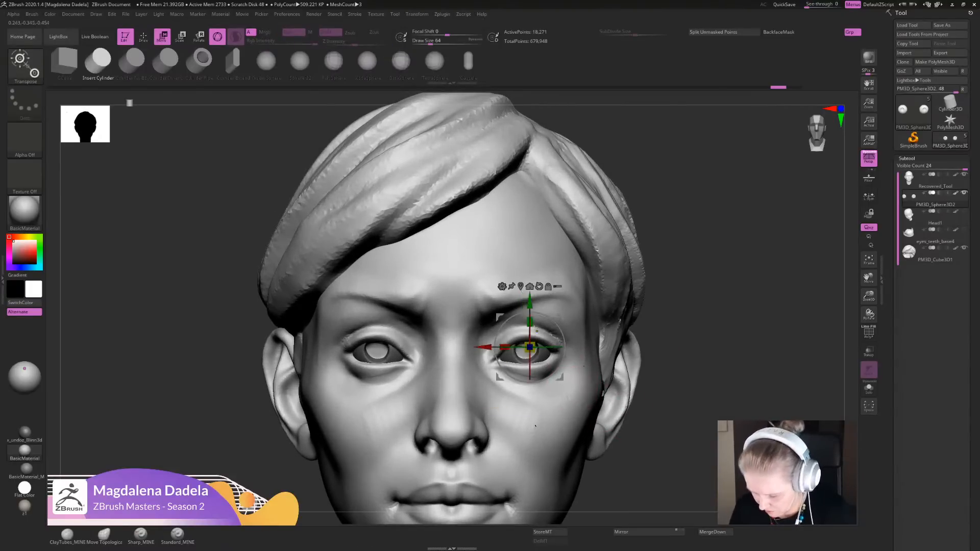
left_click_drag(503, 350, 355, 348)
key("q")
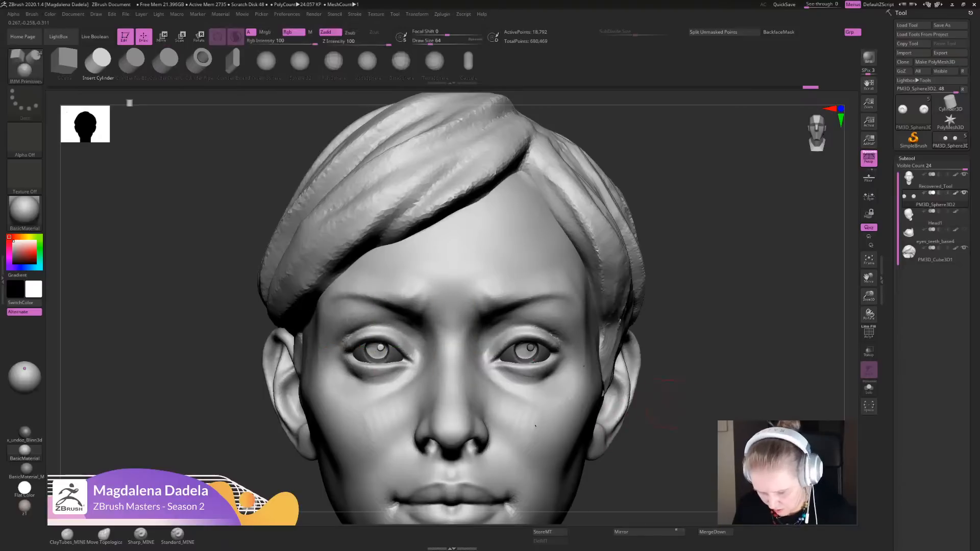
- Choose the Sharp_MINE brush and make the head the active subtool
right_click_drag(531, 346, 534, 280)
right_click_drag(533, 476, 632, 308)
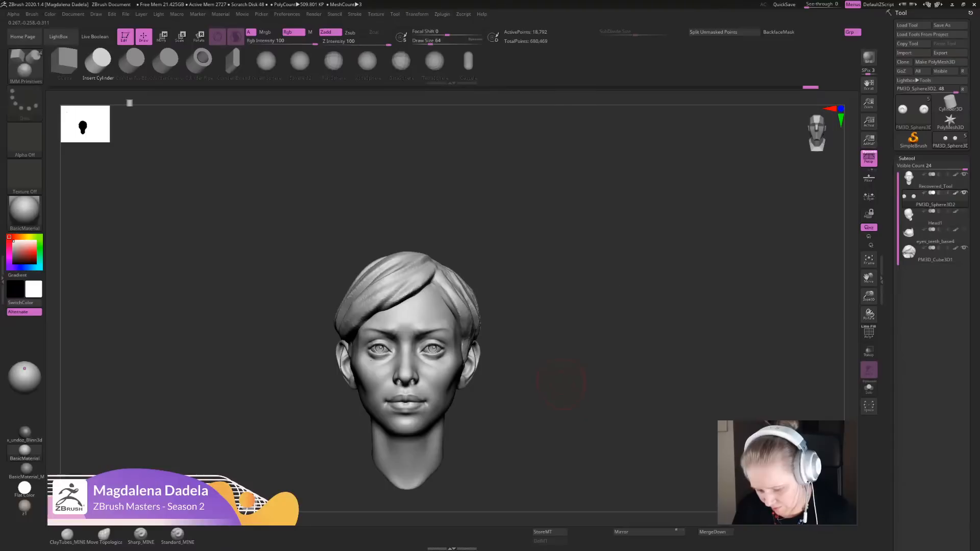
mouse_move(566, 378)
right_mouse_down("alt")
mouse_move(592, 333)
mouse_move(627, 355)
mouse_move(626, 368)
right_mouse_up("alt")
left_click(140, 536)
right_click_drag(587, 343, 567, 354, "ctrl")
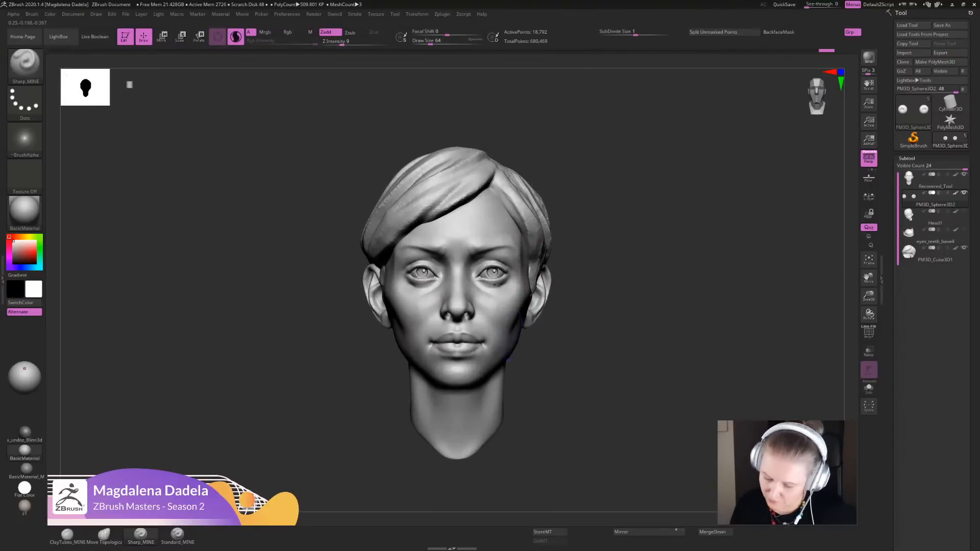
left_click(505, 327, "alt")
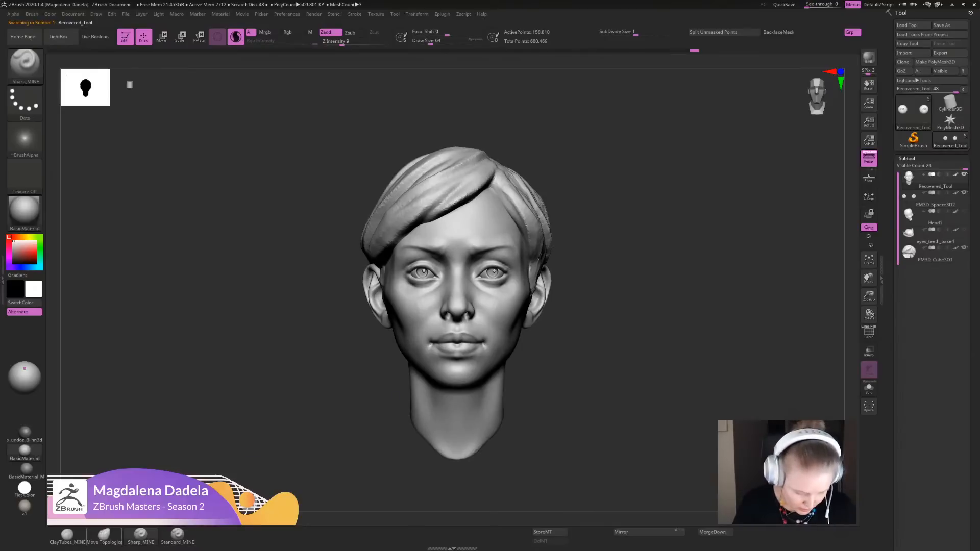
- Switch to the Move Topological brush, make the eyes the active subtool and nudge the iris highlights
left_click(104, 535)
right_click_drag(468, 327, 450, 352, "ctrl")
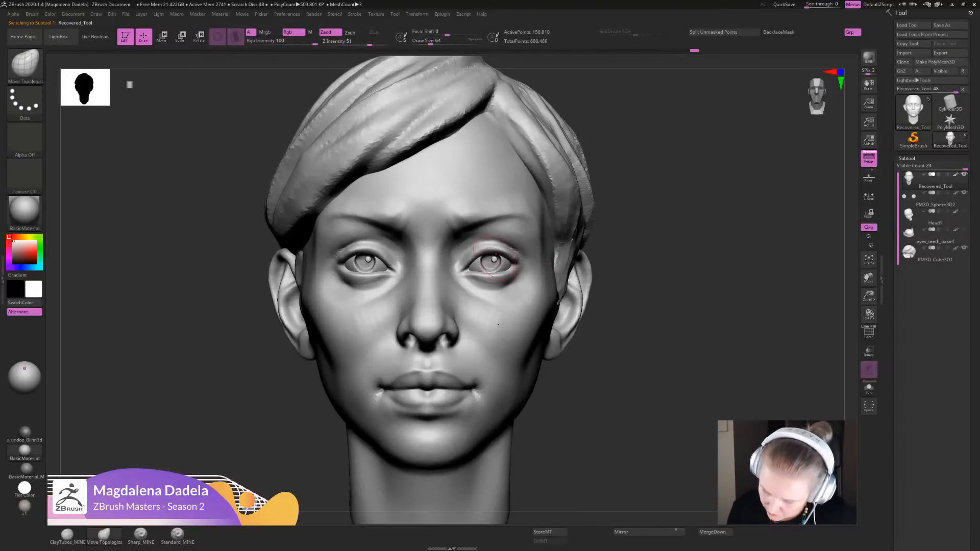
left_click(494, 259, "alt")
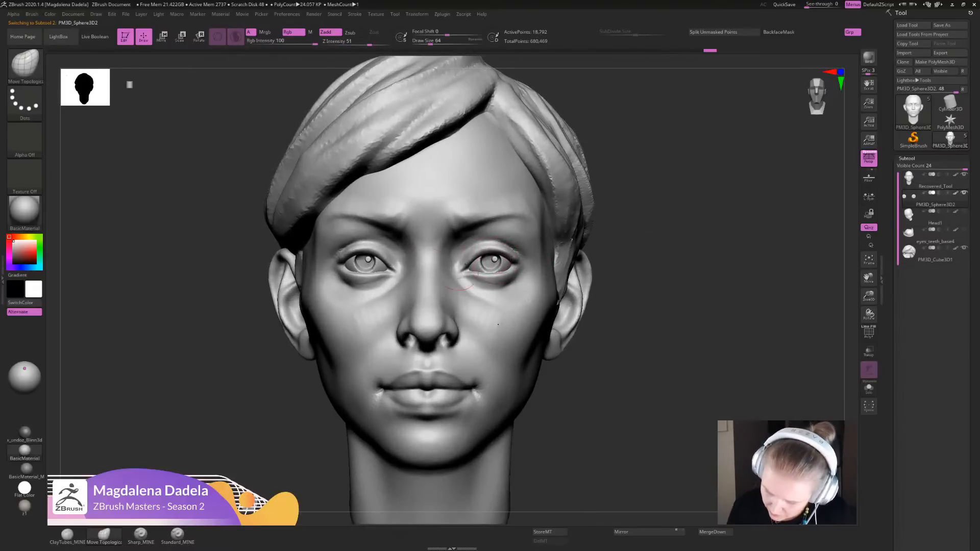
right_click_drag(370, 261, 371, 242, "alt")
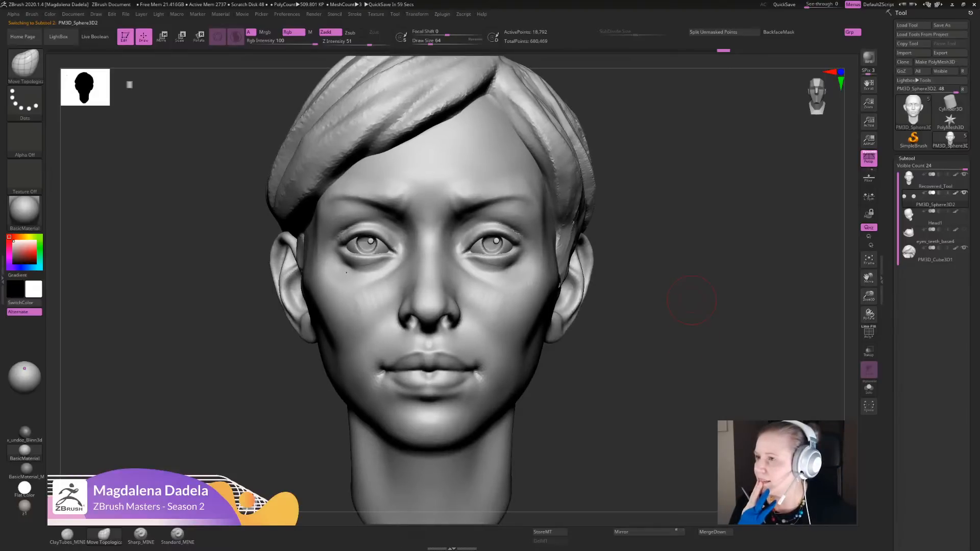
left_click_drag(692, 300, 634, 380, "alt")
- Make the head the active subtool and adjust and smooth the temple area beside the sideburn and ear
left_click(505, 279, "alt")
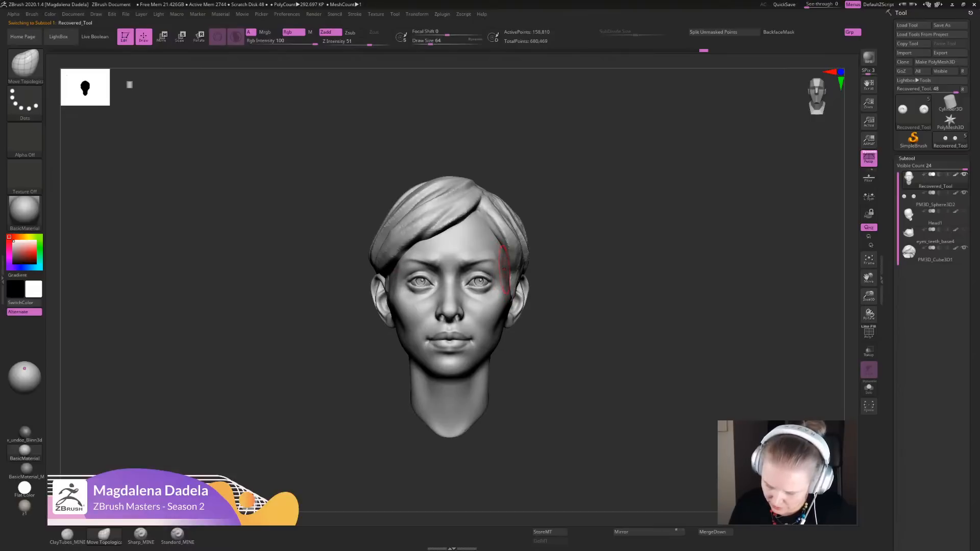
left_click_drag(561, 245, 531, 299, "alt")
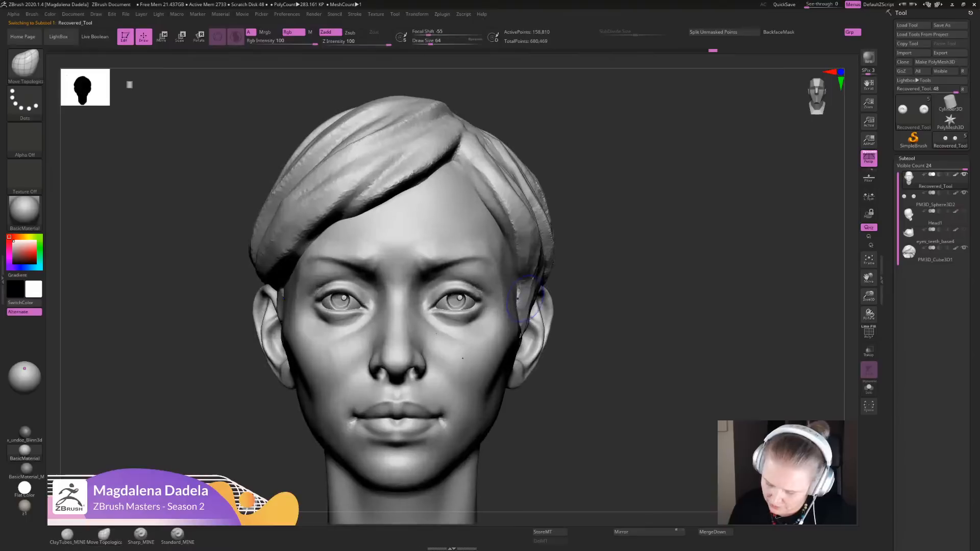
key("shift")
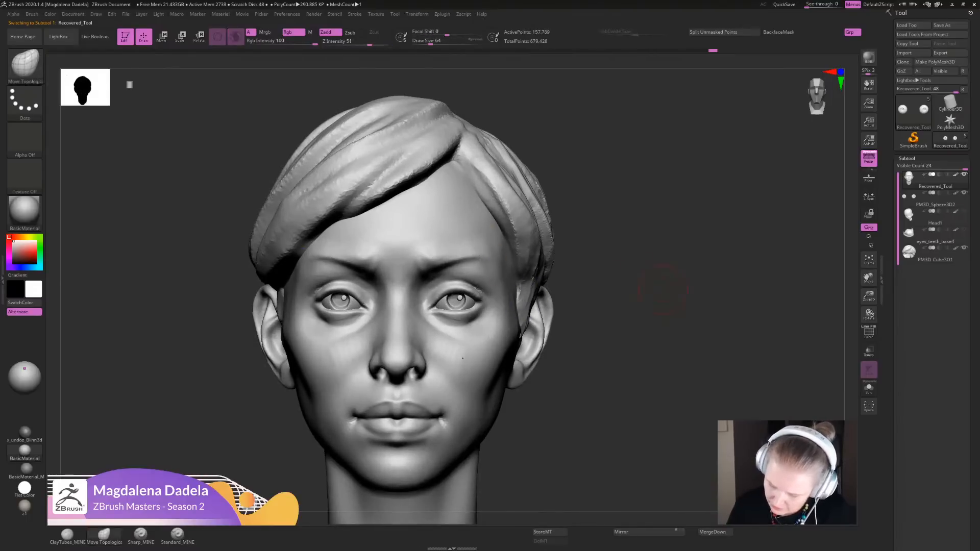
mouse_move(667, 290)
left_mouse_down("alt")
mouse_move(620, 219)
mouse_move(602, 224)
mouse_move(567, 271)
left_mouse_up("alt")
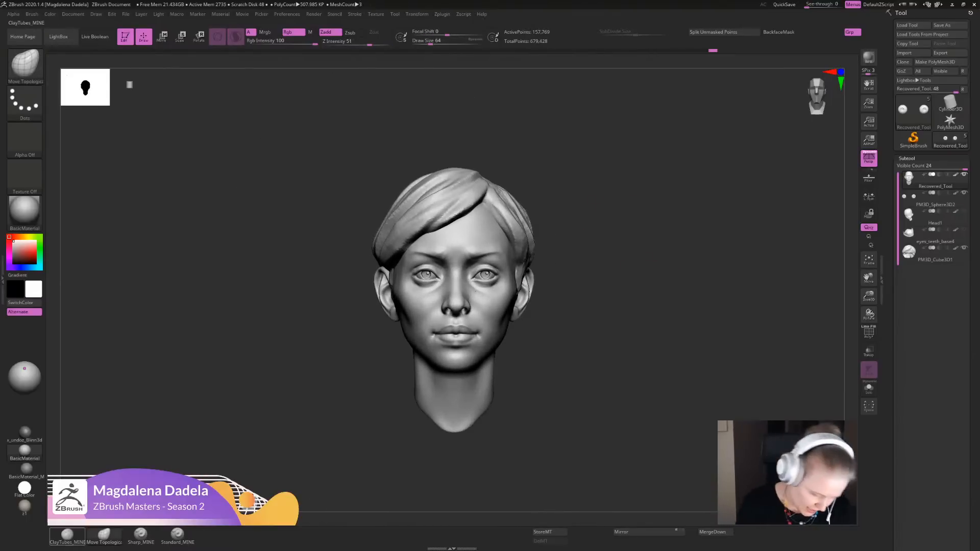
- Build up the outer brow and upper-lid area with the ClayTubes_MINE brush and smooth the strokes
left_click(67, 535)
left_click_drag(577, 234, 546, 332, "alt")
mouse_move(481, 305)
left_mouse_down()
mouse_move(453, 306)
mouse_move(506, 322)
left_mouse_up()
key("shift")
key("shift")
mouse_move(587, 352)
left_mouse_down("alt")
mouse_move(586, 248)
mouse_move(483, 306)
left_mouse_up("alt")
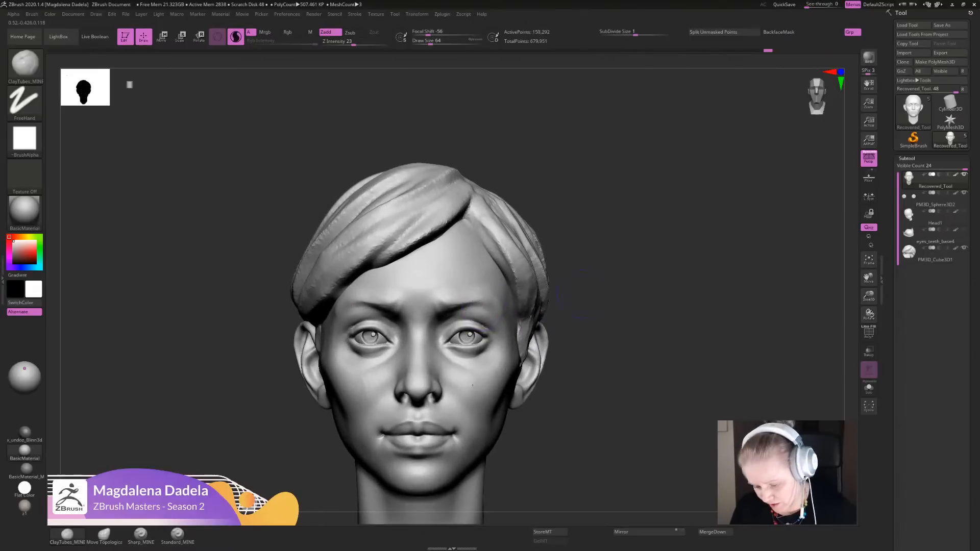
- Add more ClayTubes strokes along the brow bone toward the temple and smooth them
left_click_drag(581, 293, 579, 338, "alt")
mouse_move(451, 301)
left_mouse_down()
mouse_move(474, 296)
mouse_move(521, 328)
mouse_move(512, 314)
left_mouse_up()
left_click_drag(625, 316, 619, 255, "alt")
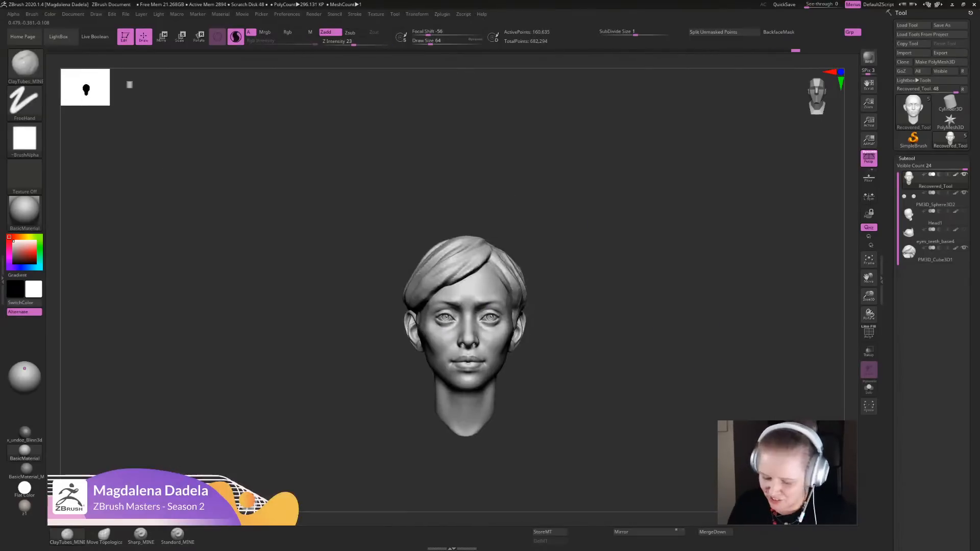
left_click_drag(586, 286, 572, 334, "alt")
mouse_move(486, 316)
left_mouse_down()
mouse_move(482, 306)
mouse_move(522, 341)
mouse_move(502, 327)
left_mouse_up()
key("shift")
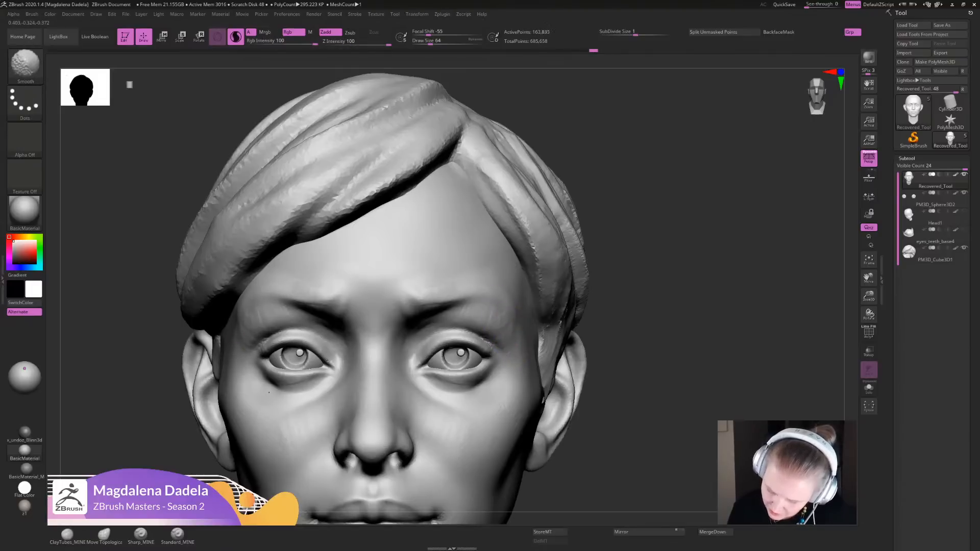
- Fill in and soften the area between the outer eye corners and the temples
key("f")
left_click_drag(613, 235, 608, 311, "alt")
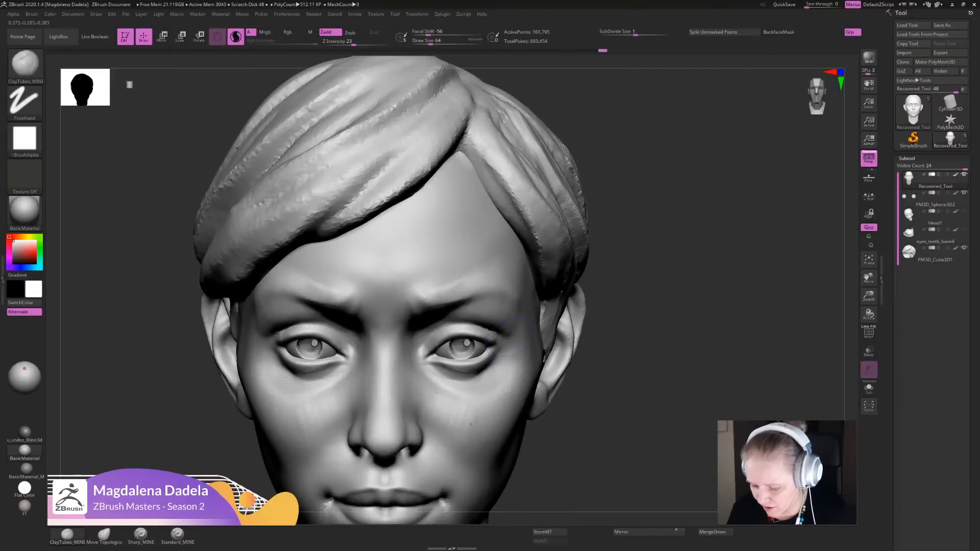
mouse_move(508, 346)
left_mouse_down()
mouse_move(504, 360)
mouse_move(516, 334)
left_mouse_up()
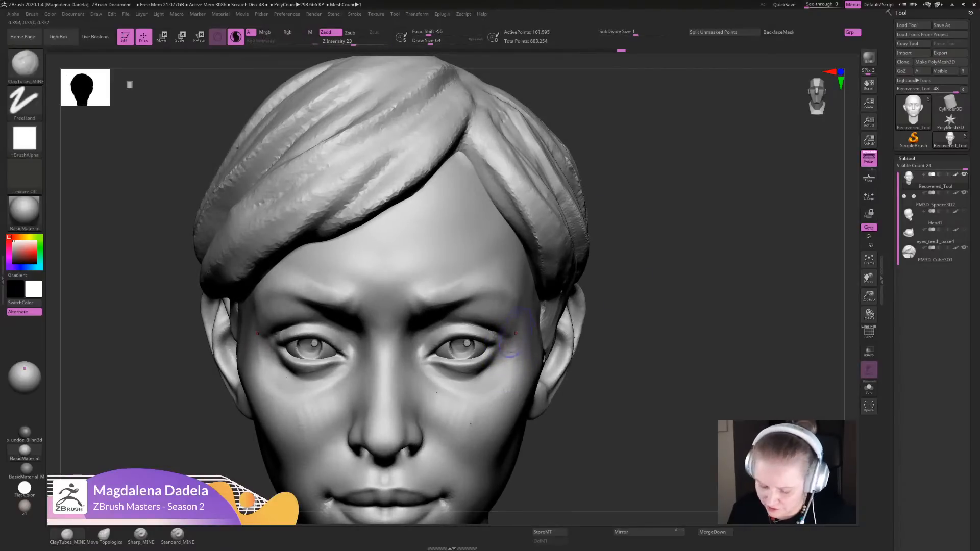
key("f")
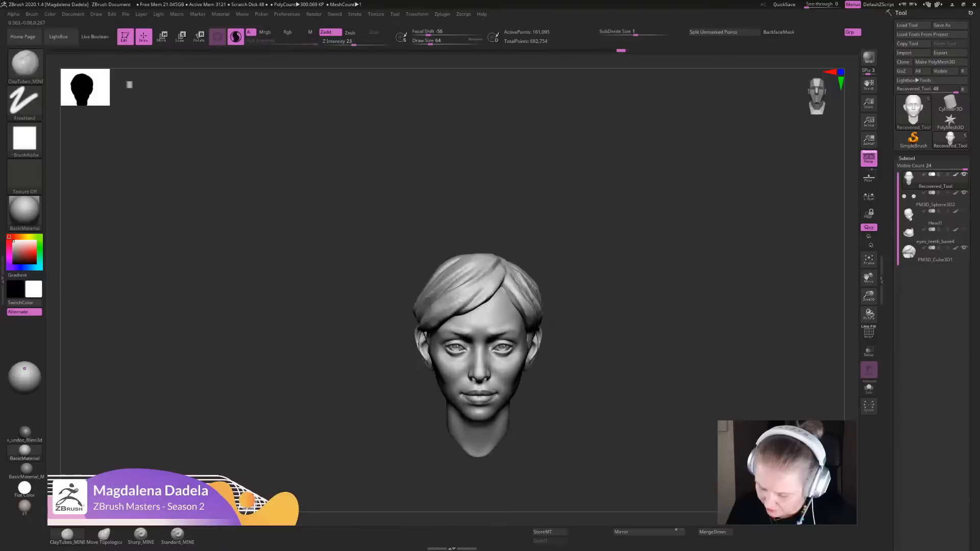
left_click_drag(623, 270, 618, 332, "alt")
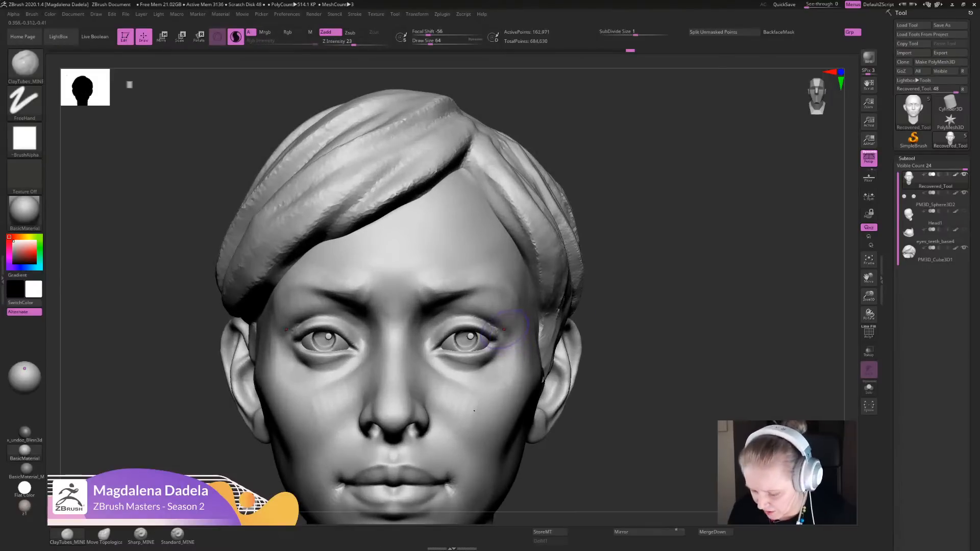
- Sculpt the lower eyelids and under-eye bags out to the outer eye corners with ClayTubes strokes
left_click_drag(511, 352, 501, 365)
right_click_drag(471, 403, 470, 460, "ctrl")
right_click_drag(470, 459, 438, 468)
left_click_drag(482, 357, 480, 365)
left_click_drag(420, 388, 456, 383)
mouse_move(392, 383)
left_mouse_down()
mouse_move(448, 390)
mouse_move(485, 361)
left_mouse_up()
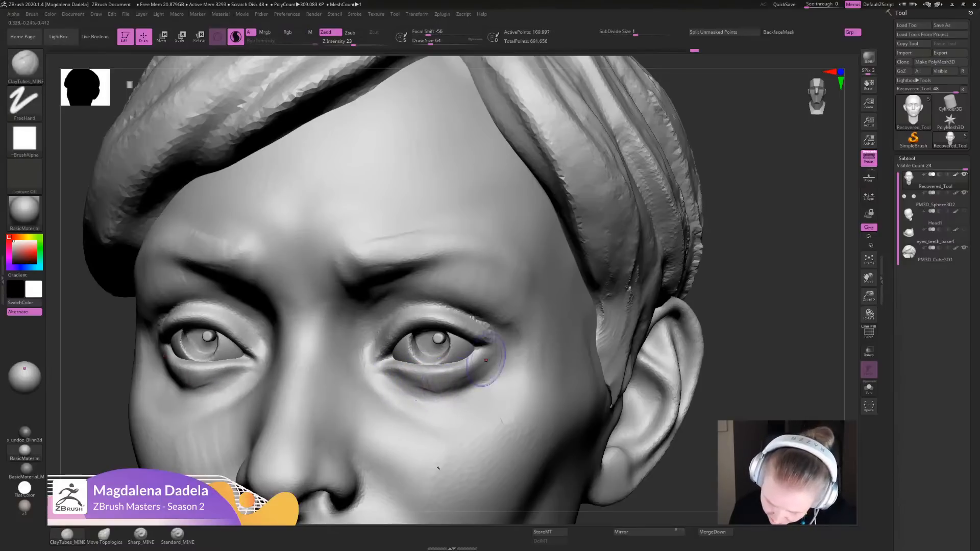
mouse_move(426, 381)
left_mouse_down()
mouse_move(484, 362)
mouse_move(468, 381)
mouse_move(484, 363)
left_mouse_up()
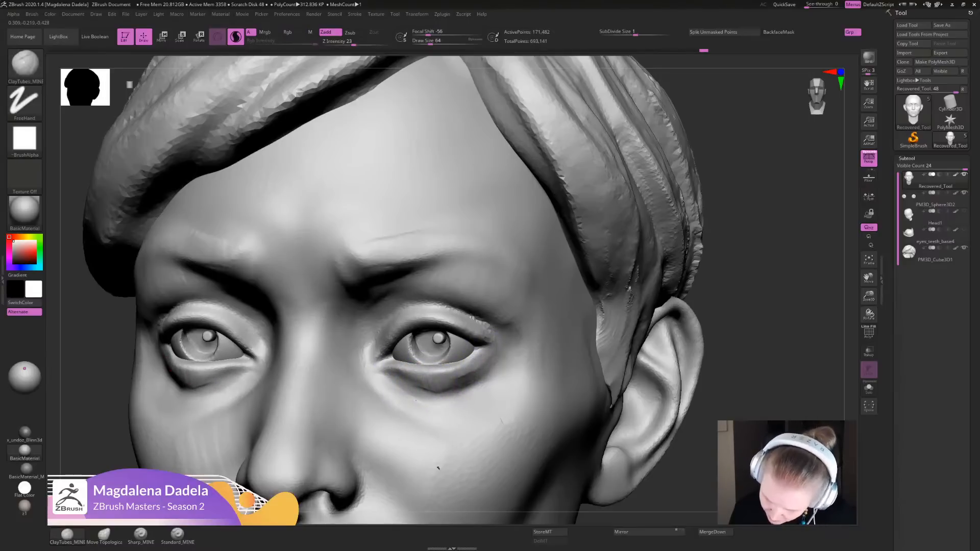
- Refine the mouth corners and the edge of the lower lip with the Sharp_MINE brush
left_click_drag(768, 298, 658, 245, "alt")
left_click_drag(576, 326, 607, 329, "shift")
mouse_move(587, 378)
left_mouse_down("alt")
mouse_move(579, 243)
mouse_move(591, 238)
mouse_move(524, 398)
mouse_move(607, 307)
mouse_move(577, 403)
left_mouse_up("alt")
left_click(140, 536)
left_click_drag(630, 345, 635, 365)
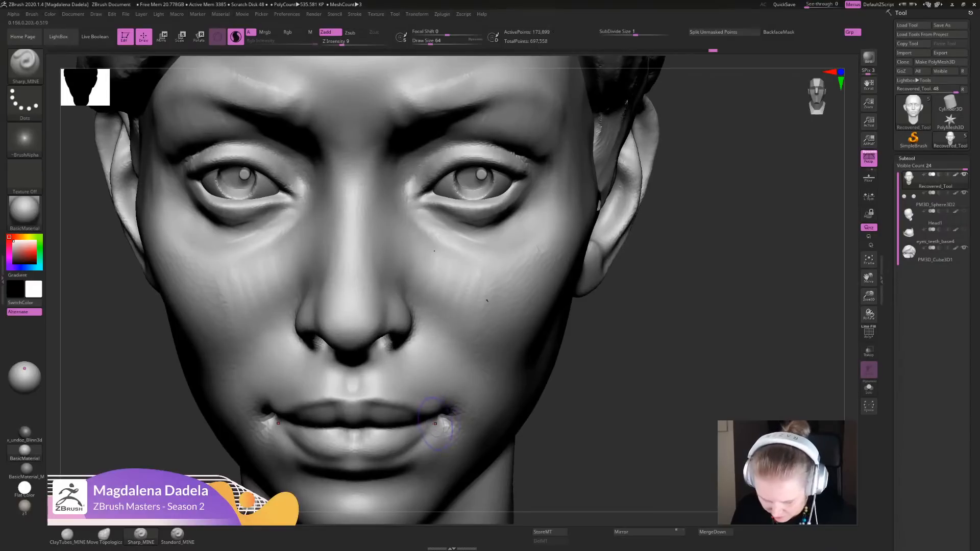
left_click_drag(443, 420, 420, 439)
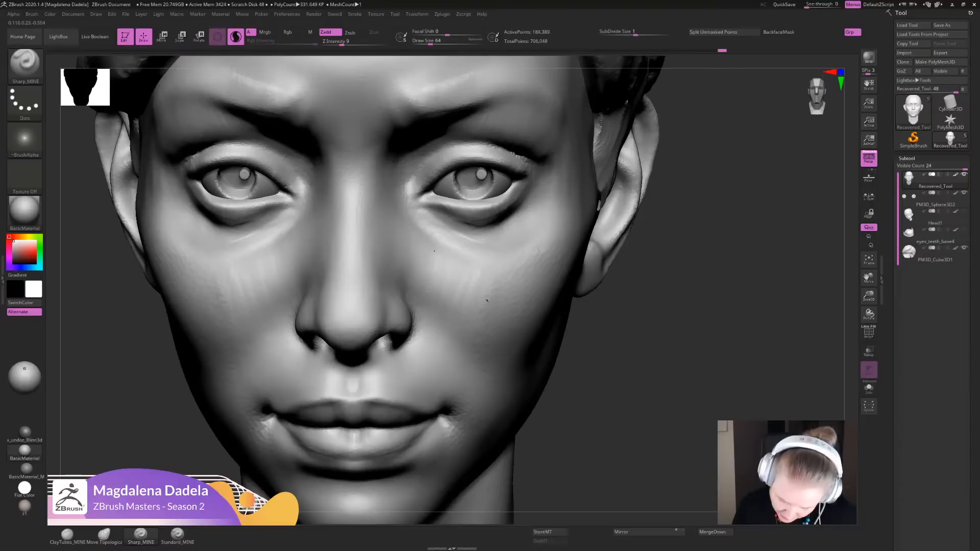
mouse_move(413, 439)
left_mouse_down("shift")
mouse_move(429, 427)
mouse_move(431, 439)
left_mouse_up("shift")
key("f")
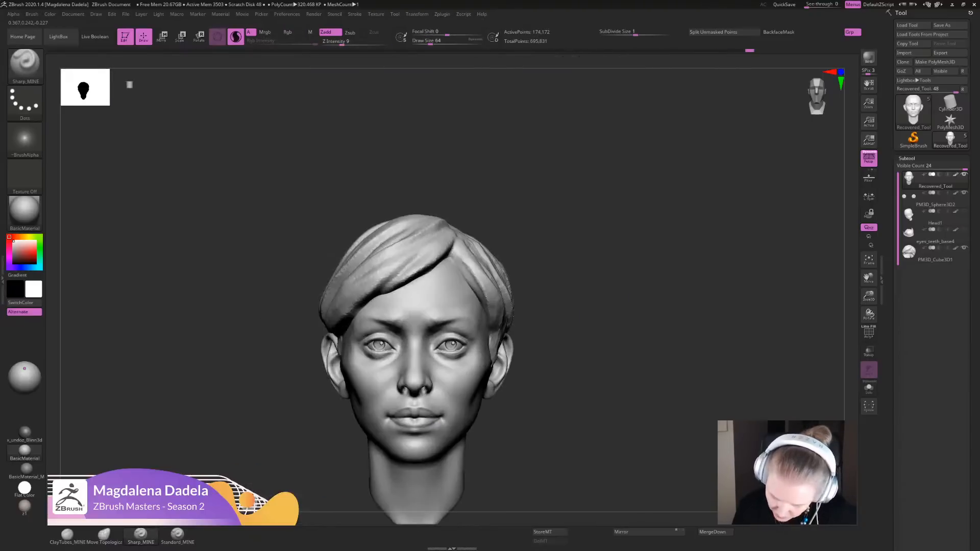
right_click_drag(468, 364, 513, 257, "ctrl")
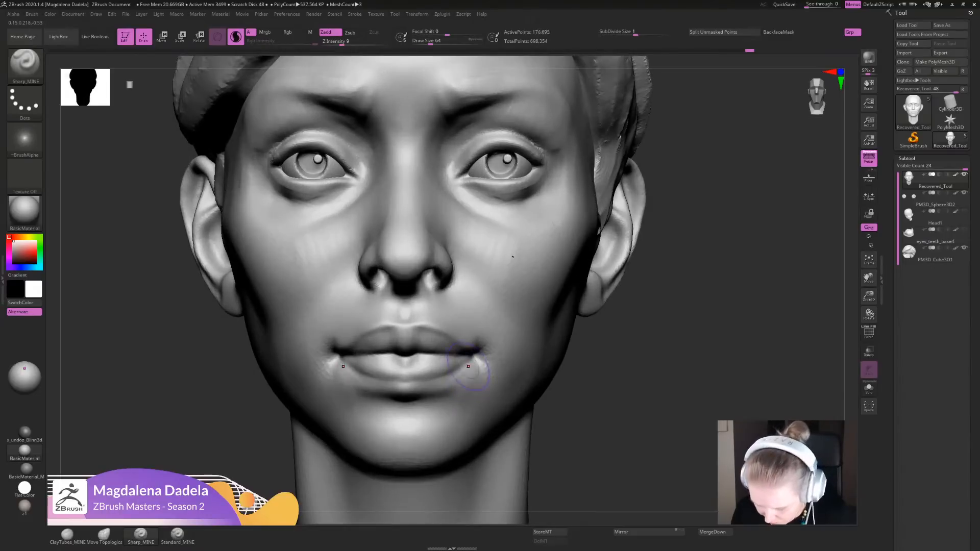
left_click_drag(466, 368, 417, 398)
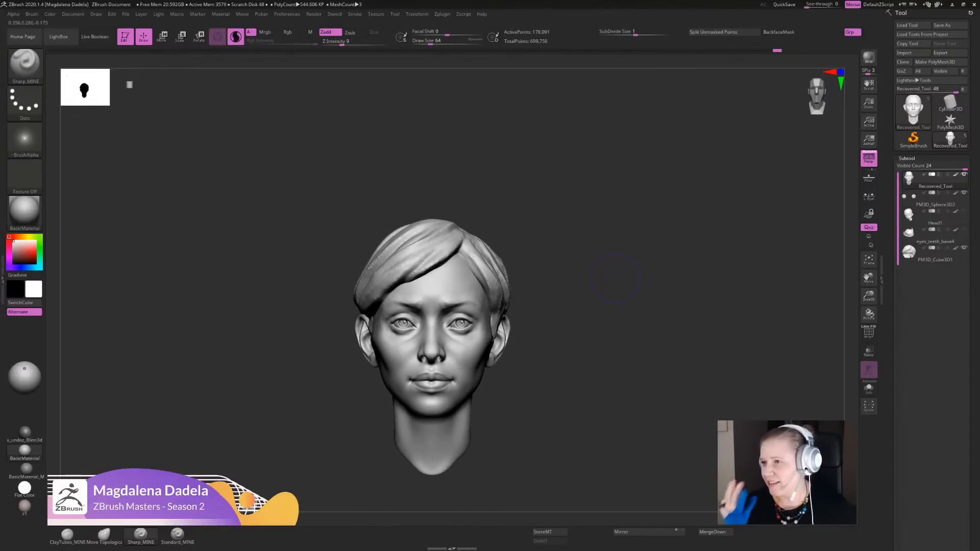
- Define the nostril rims and the underside of the nose with the Sharp_MINE brush
mouse_move(592, 343)
left_mouse_down("alt")
mouse_move(610, 311)
mouse_move(567, 293)
left_mouse_up("alt")
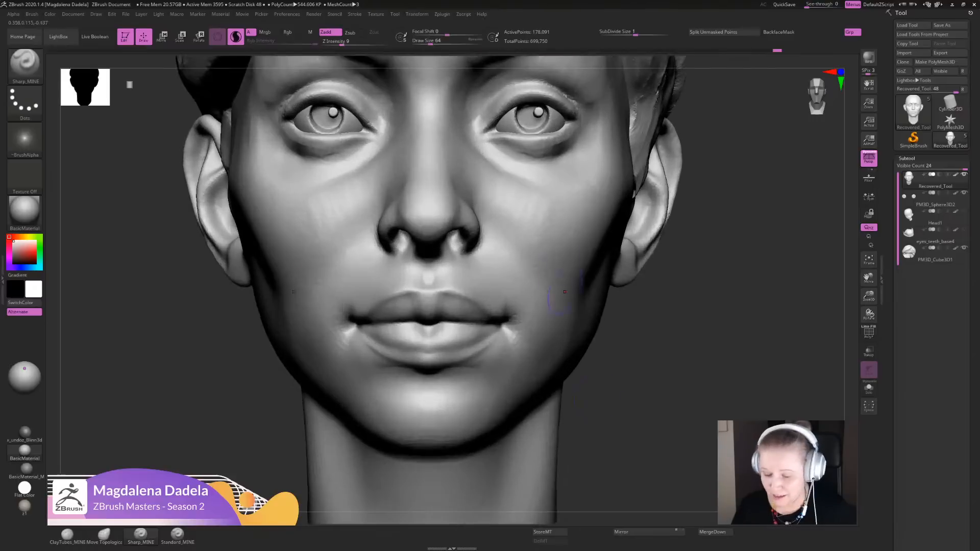
left_click_drag(452, 239, 455, 258)
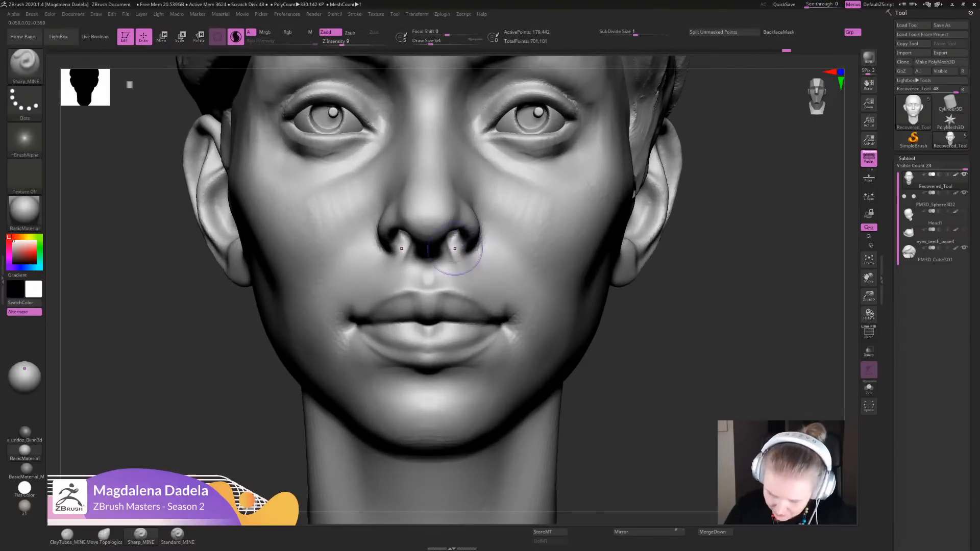
mouse_move(699, 329)
left_mouse_down()
mouse_move(717, 245)
mouse_move(699, 240)
left_mouse_up()
left_click_drag(461, 225, 464, 229)
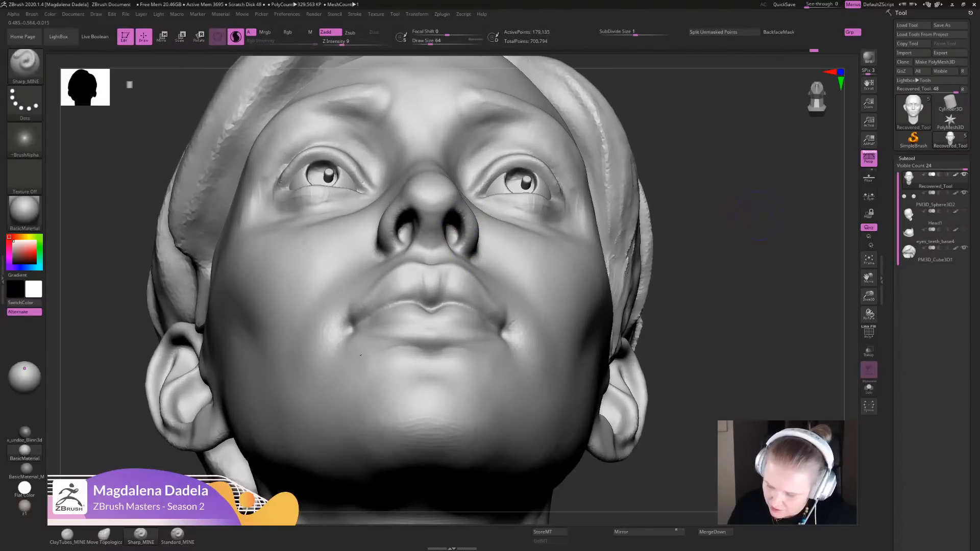
- Touch up and smooth the creases at the mouth corners in front view
key("f")
left_click_drag(760, 215, 756, 301)
left_click_drag(714, 245, 714, 387, "alt")
left_click_drag(484, 352, 487, 358, "shift")
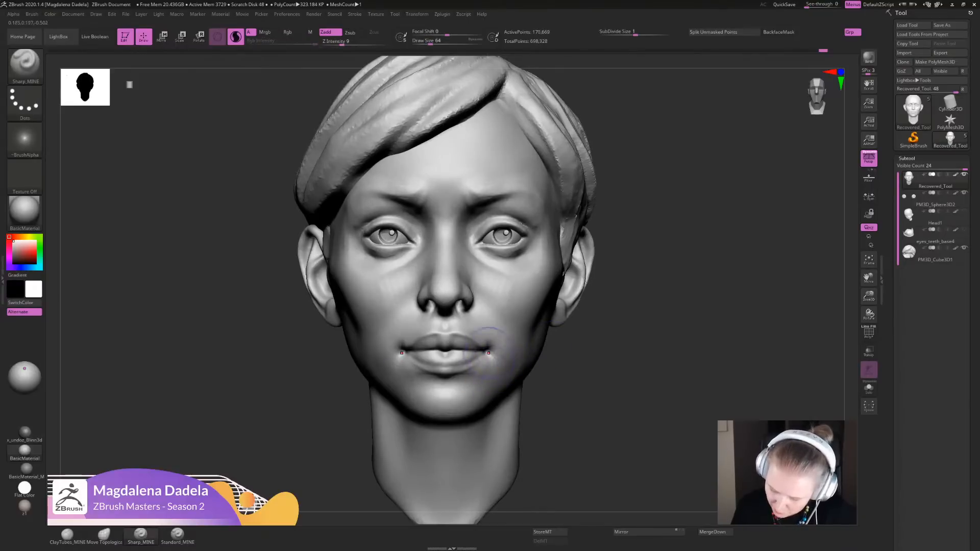
left_click_drag(490, 349, 496, 359, "shift")
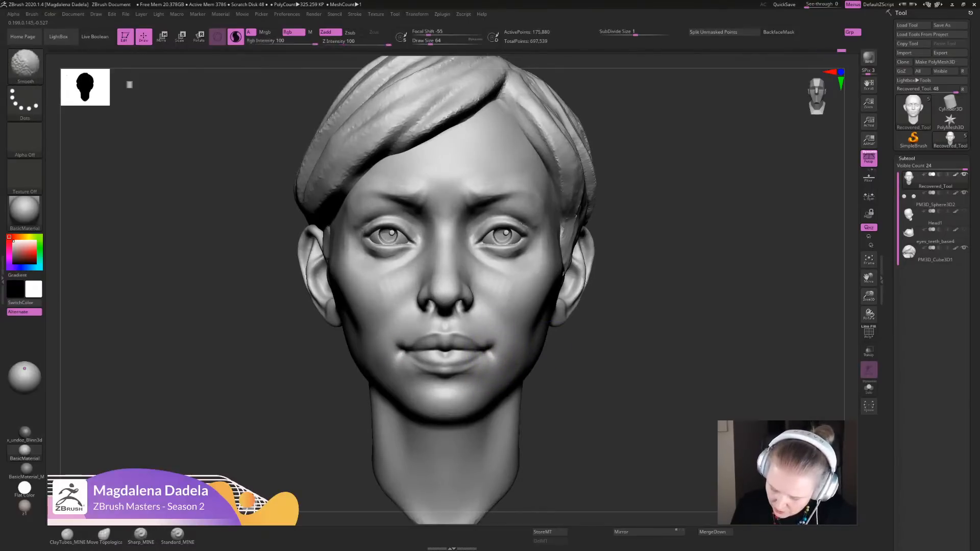
- Reshape the mouth corners slightly with the Move Topological brush
mouse_move(714, 357)
left_mouse_down("alt")
mouse_move(715, 265)
mouse_move(714, 293)
left_mouse_up("alt")
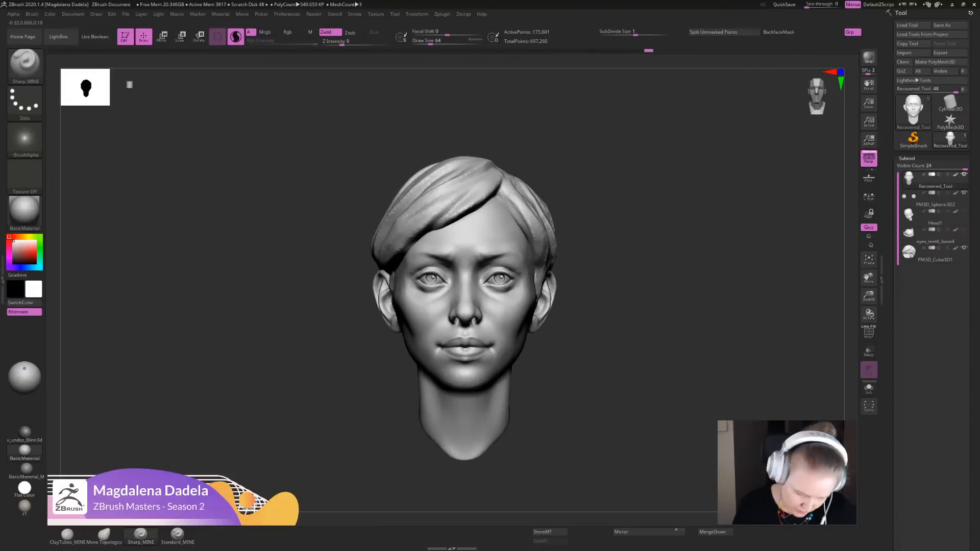
left_click(67, 535)
left_click(104, 535)
left_click_drag(602, 339, 602, 398, "alt")
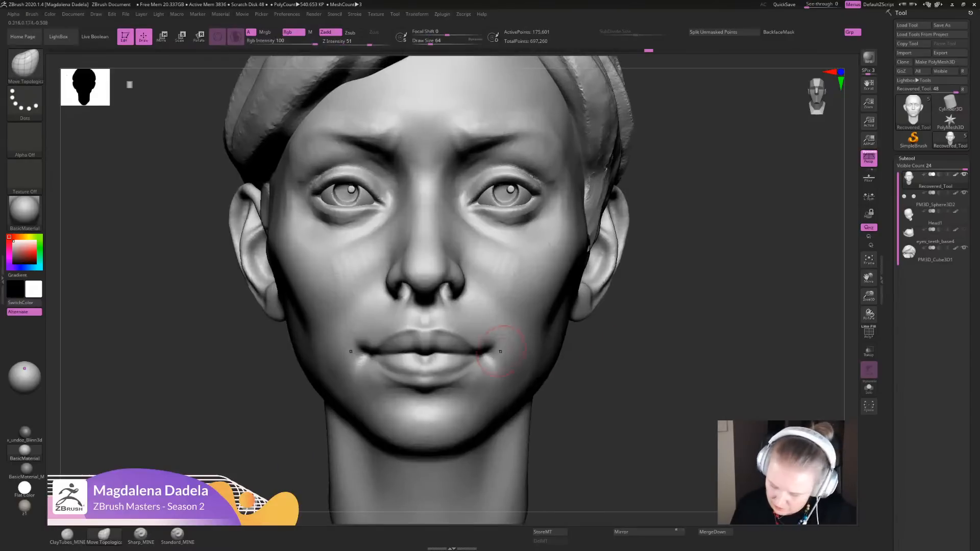
left_click_drag(499, 349, 496, 356)
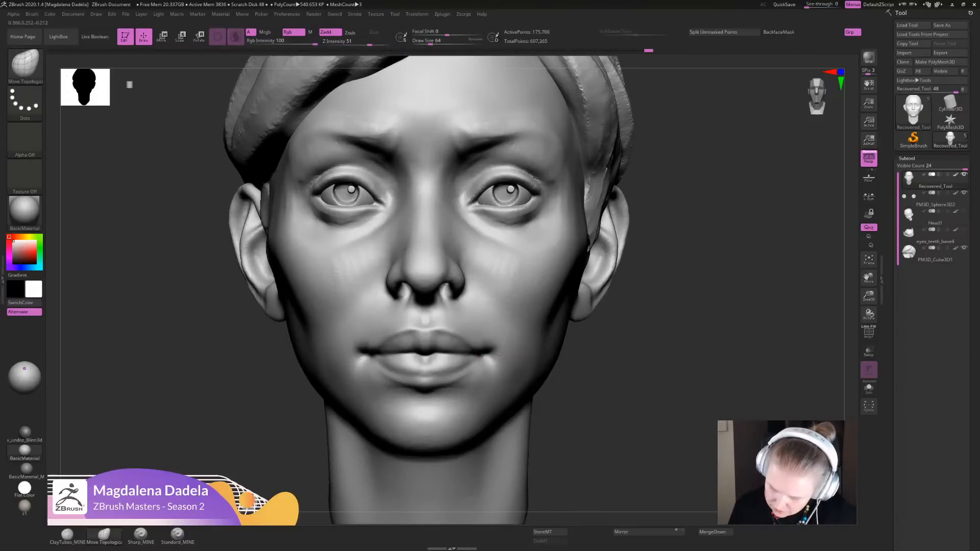
- Adjust the base of the nose and the upper lip in profile with the Move Topological brush
left_click_drag(612, 383, 612, 306, "alt")
left_click_drag(679, 347, 541, 358)
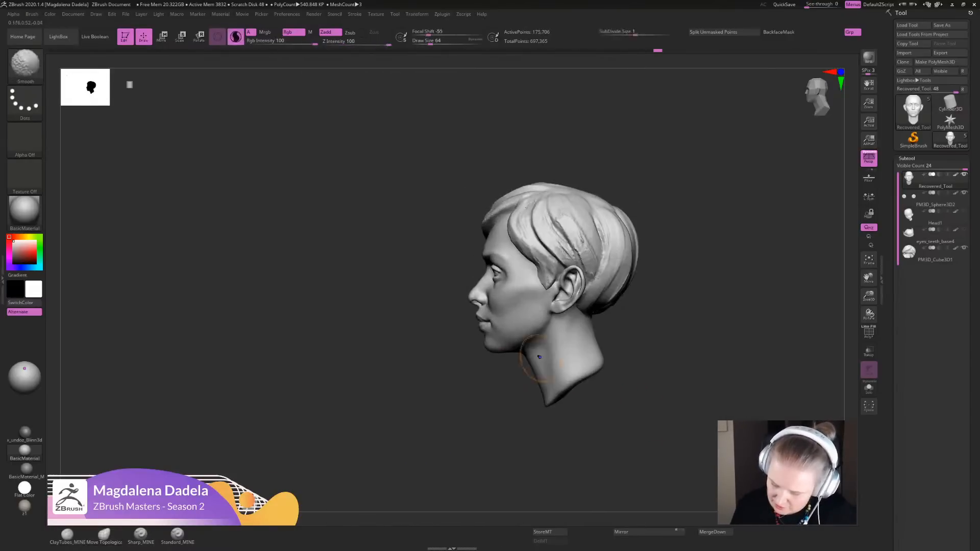
left_click_drag(612, 346, 613, 413, "alt")
left_click_drag(473, 391, 472, 456, "alt")
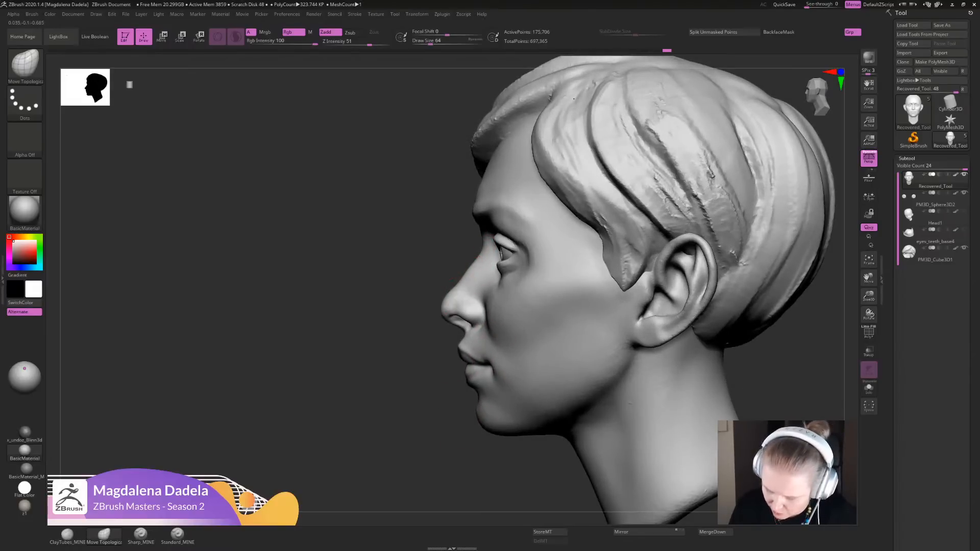
mouse_move(471, 286)
left_mouse_down("alt")
mouse_move(472, 230)
mouse_move(471, 325)
mouse_move(456, 339)
left_mouse_up("alt")
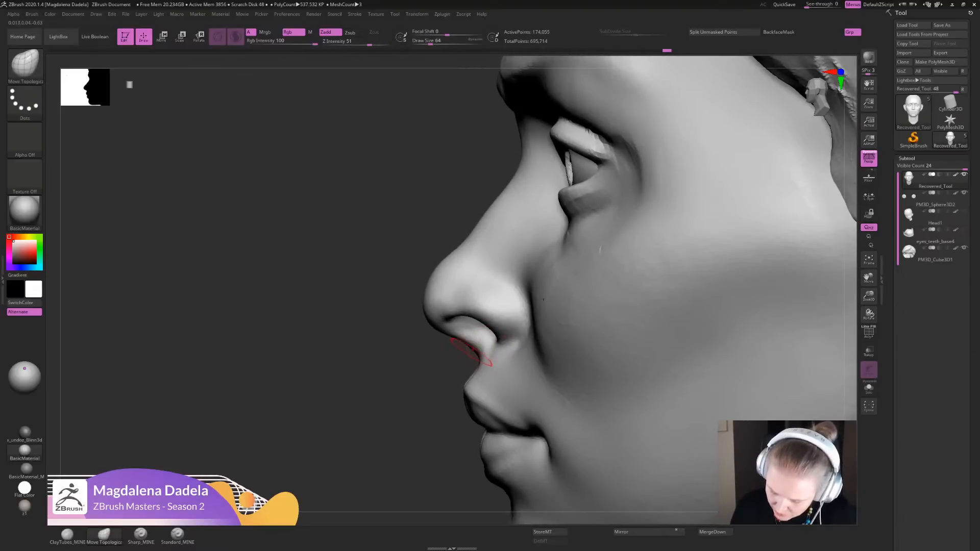
left_click_drag(423, 397, 438, 322)
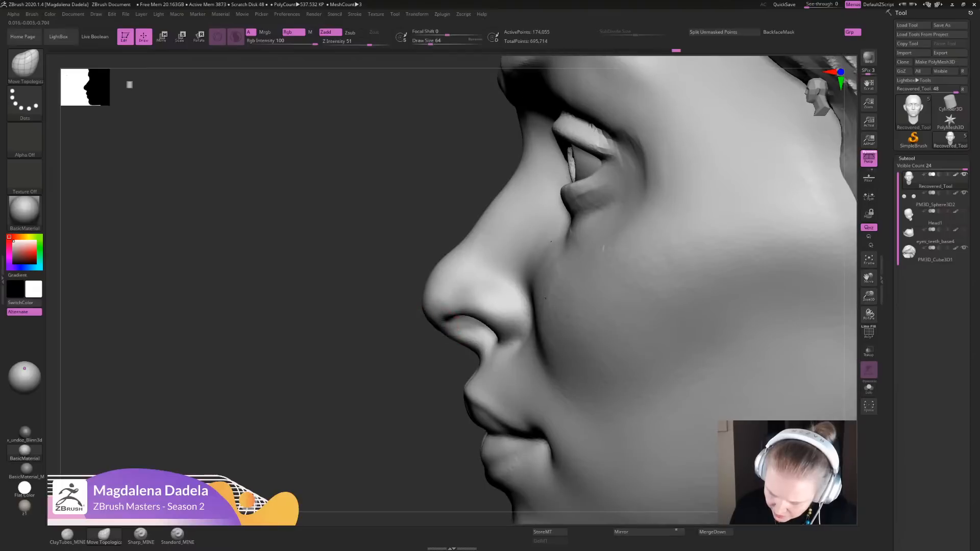
key("shift")
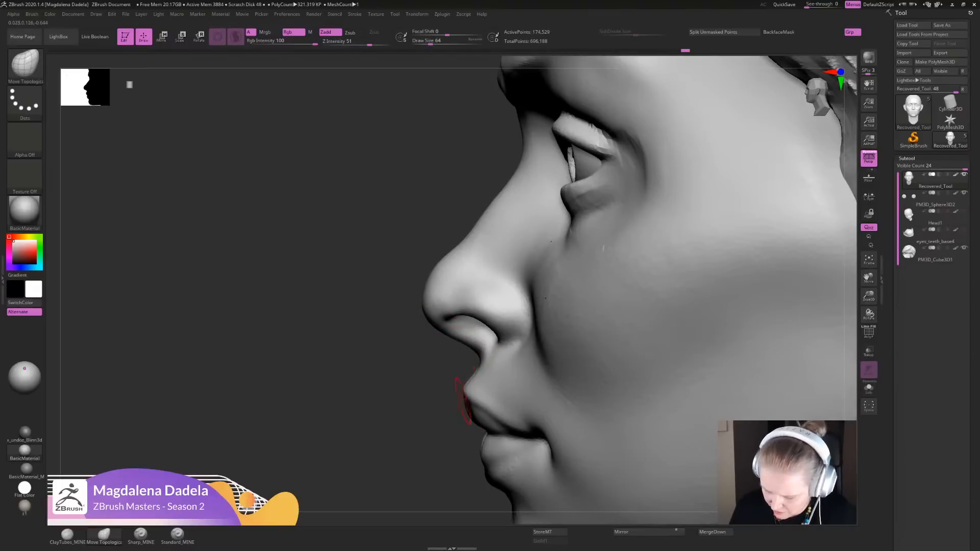
mouse_move(408, 369)
left_mouse_down("alt")
mouse_move(380, 309)
mouse_move(373, 224)
mouse_move(360, 220)
mouse_move(365, 296)
mouse_move(544, 345)
left_mouse_up("alt")
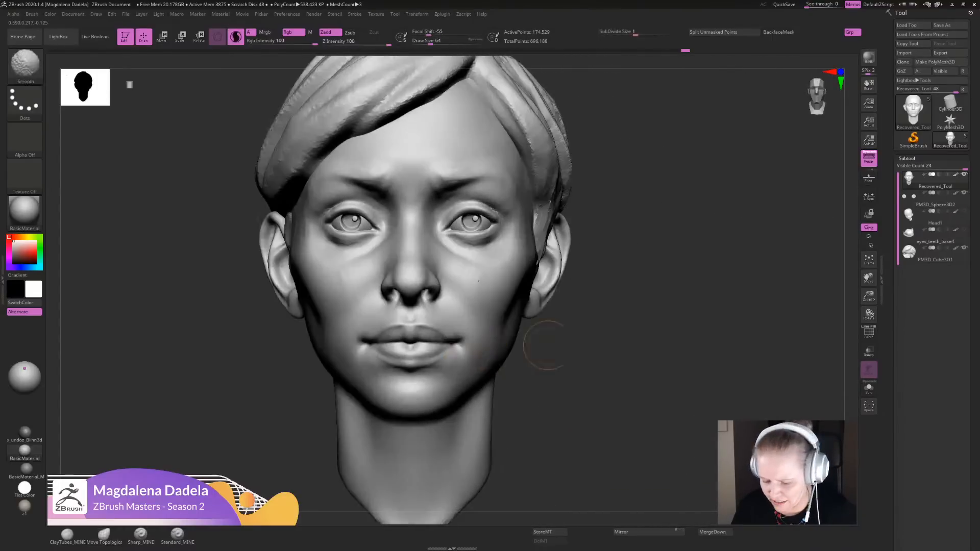
- Adjust the eyelids from a low viewing angle with the Move Topological brush
mouse_move(607, 366)
left_mouse_down("alt")
mouse_move(593, 289)
mouse_move(608, 375)
mouse_move(594, 268)
mouse_move(596, 298)
left_mouse_up("alt")
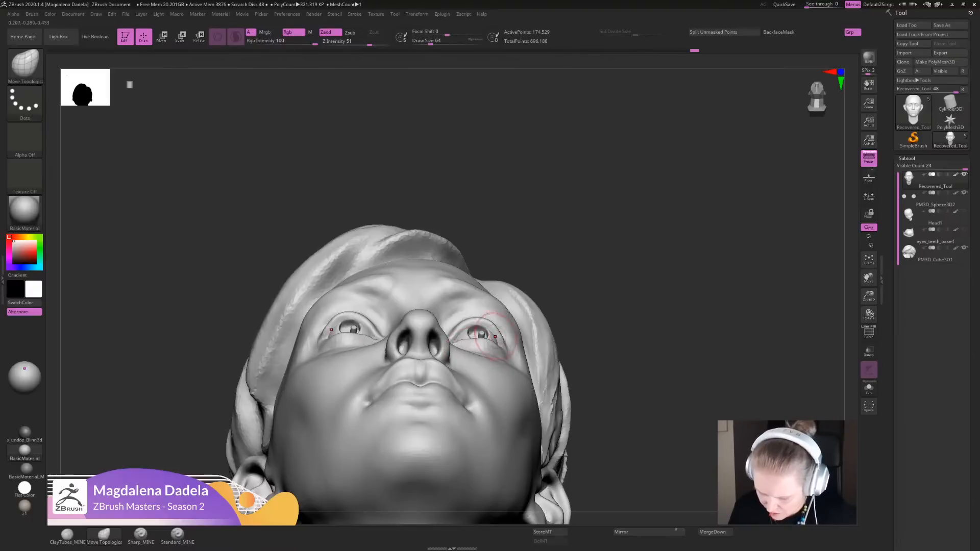
left_click_drag(594, 306, 596, 345, "alt")
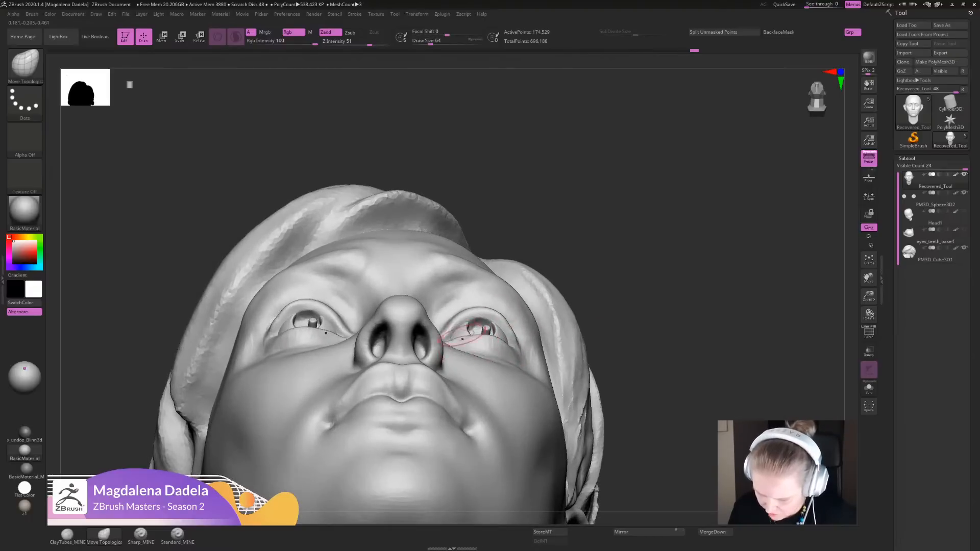
left_click_drag(493, 316, 493, 312)
mouse_move(598, 352)
left_mouse_down("alt")
mouse_move(595, 285)
mouse_move(598, 365)
mouse_move(596, 319)
mouse_move(576, 329)
mouse_move(574, 375)
left_mouse_up("alt")
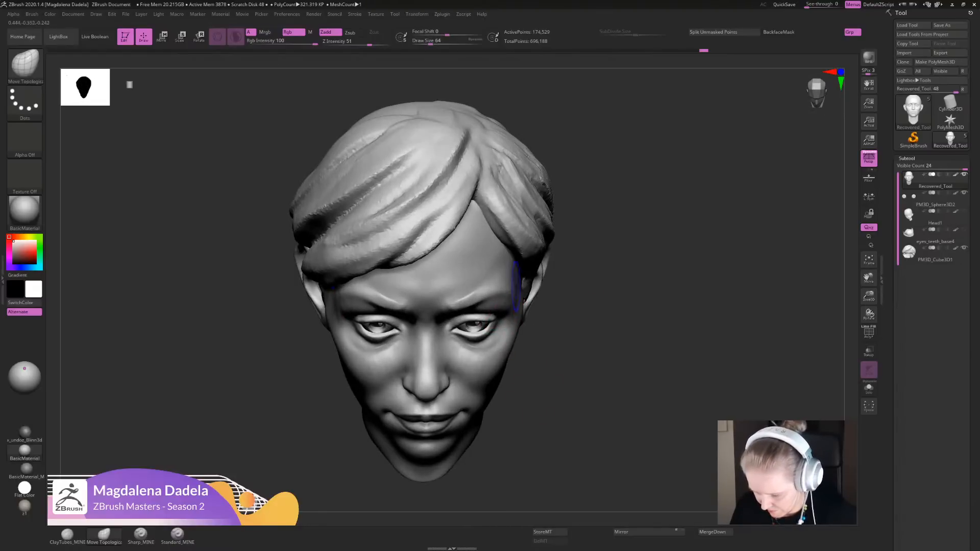
- Reshape the temples beside the outer brows with the Move Topological brush and smooth the area in front of the ear
left_click_drag(516, 285, 514, 301, "shift")
left_click_drag(581, 357, 580, 277, "alt")
mouse_move(580, 291)
left_mouse_down("alt")
mouse_move(577, 327)
mouse_move(550, 333)
left_mouse_up("alt")
left_click_drag(529, 295, 531, 306, "shift")
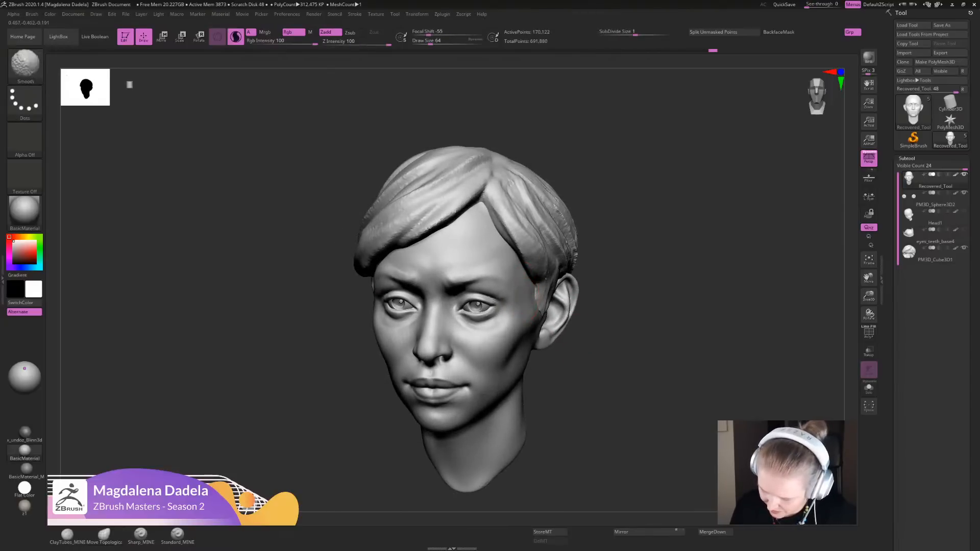
- Adjust the mid-face, nose bridge and inner brows in front view with the Move Topological brush
left_click_drag(589, 352, 590, 301, "alt")
mouse_move(591, 316)
left_mouse_down()
mouse_move(623, 301)
mouse_move(603, 309)
mouse_move(601, 352)
mouse_move(612, 353)
mouse_move(605, 368)
mouse_move(617, 377)
mouse_move(591, 409)
left_mouse_up()
mouse_move(443, 387)
left_mouse_down("shift")
mouse_move(450, 349)
mouse_move(456, 366)
left_mouse_up("shift")
left_click_drag(631, 329, 599, 219, "alt")
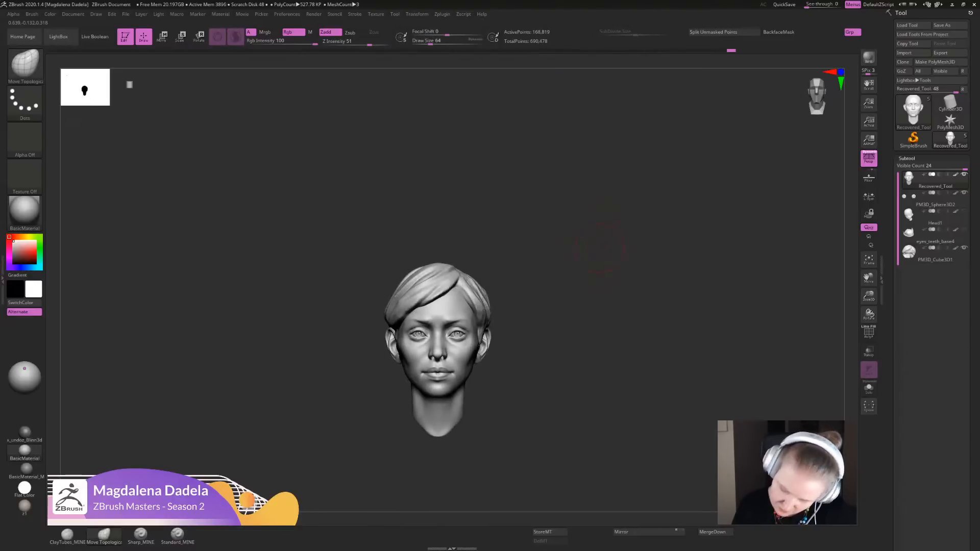
mouse_move(586, 252)
left_mouse_down("alt")
mouse_move(617, 253)
mouse_move(582, 403)
left_mouse_up("alt")
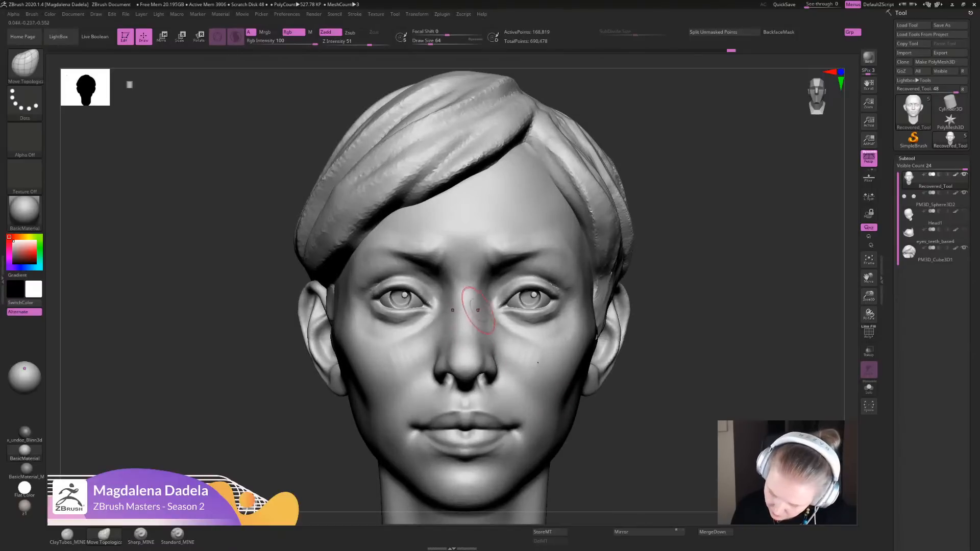
mouse_move(478, 305)
left_mouse_down()
mouse_move(495, 278)
mouse_move(498, 246)
mouse_move(498, 255)
left_mouse_up()
key("shift")
mouse_move(648, 316)
left_mouse_down("alt")
mouse_move(608, 263)
mouse_move(620, 301)
left_mouse_up("alt")
mouse_move(620, 301)
left_mouse_down("shift")
mouse_move(630, 304)
mouse_move(628, 340)
left_mouse_up("shift")
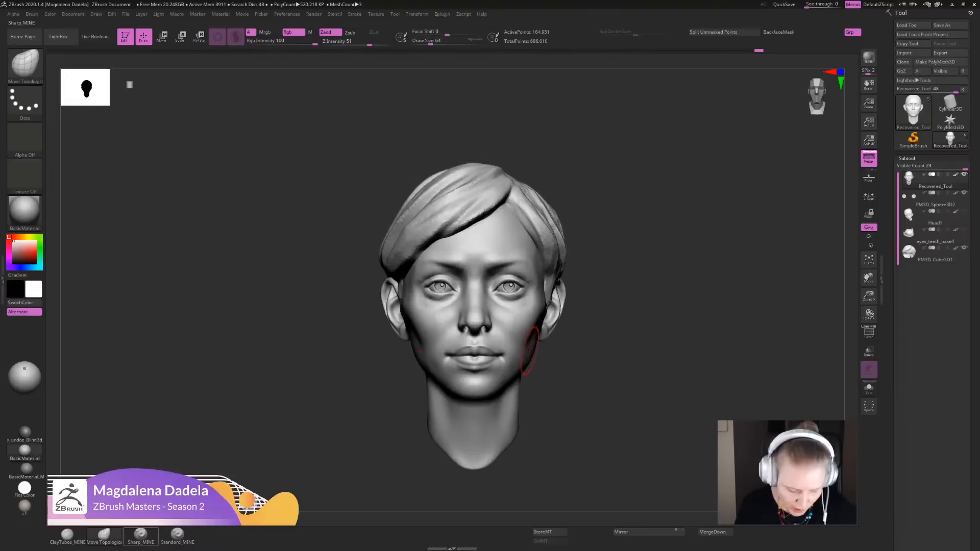
- Build up the brow ridges from the inner brow outward with the ClayTubes_MINE brush and smooth the strokes toward the temples
left_click(67, 534)
left_click_drag(669, 270, 653, 339, "alt")
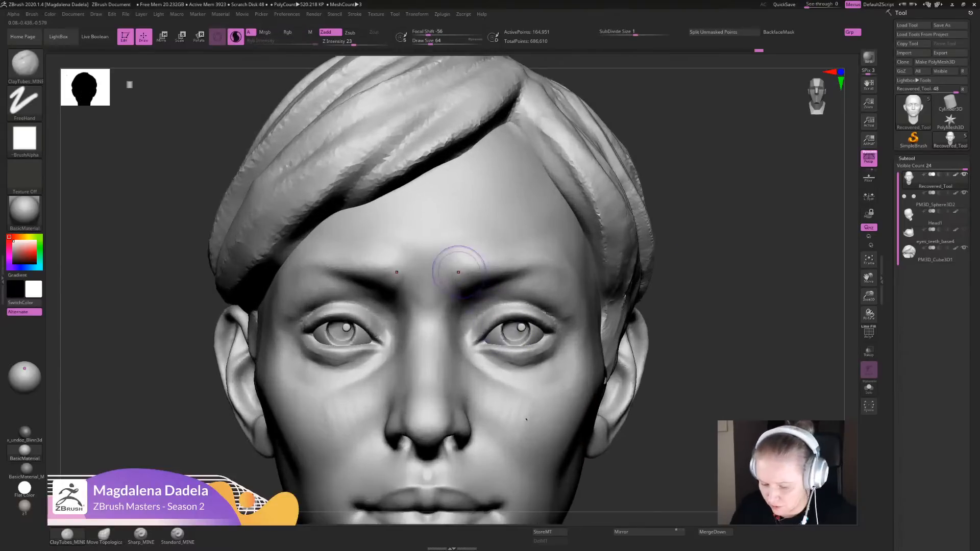
mouse_move(457, 266)
left_mouse_down()
mouse_move(534, 263)
mouse_move(533, 276)
left_mouse_up()
left_click_drag(704, 296, 658, 291)
mouse_move(522, 284)
left_mouse_down()
mouse_move(545, 271)
mouse_move(580, 293)
left_mouse_up()
key("shift")
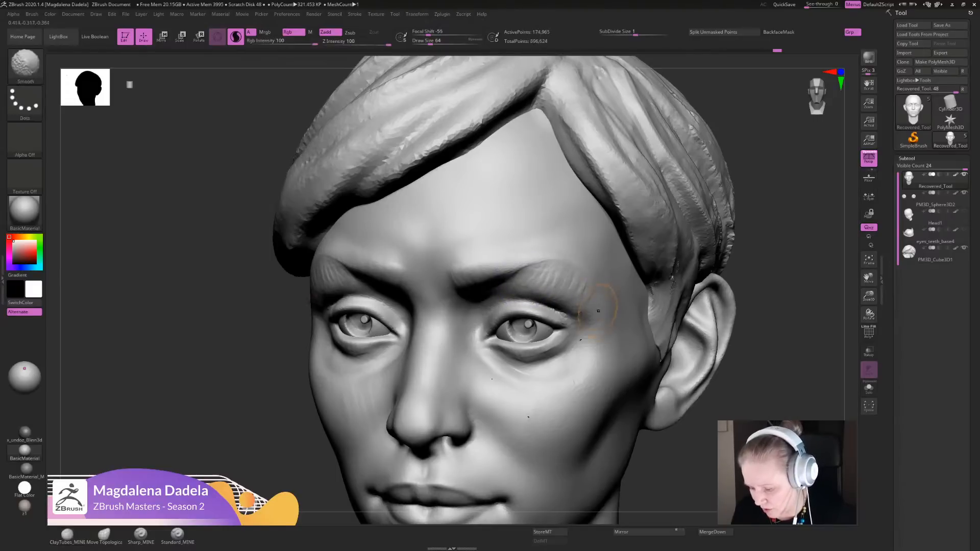
left_click_drag(755, 316, 714, 245, "alt")
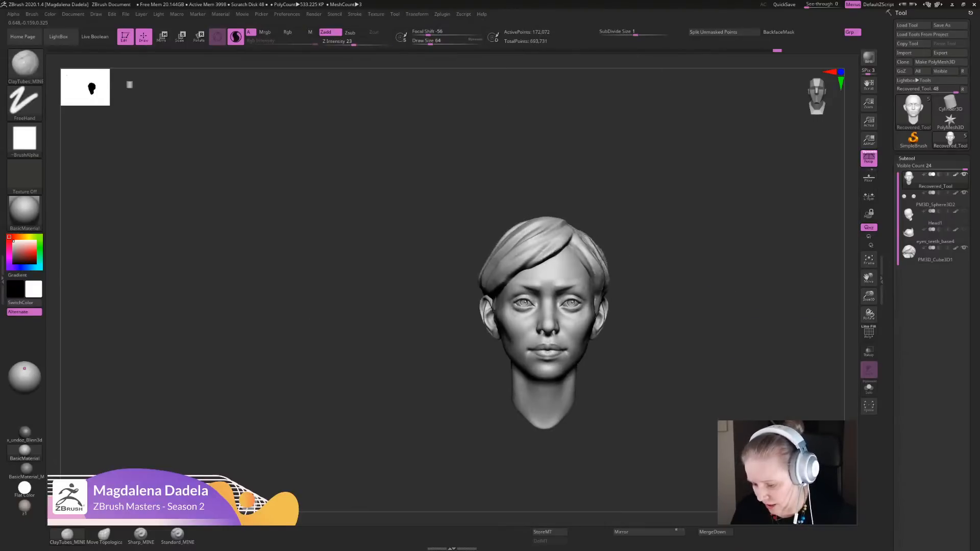
left_click_drag(674, 289, 555, 292, "alt")
mouse_move(422, 303)
left_mouse_down()
mouse_move(462, 285)
mouse_move(479, 289)
mouse_move(460, 289)
left_mouse_up()
left_click_drag(637, 337, 620, 268, "alt")
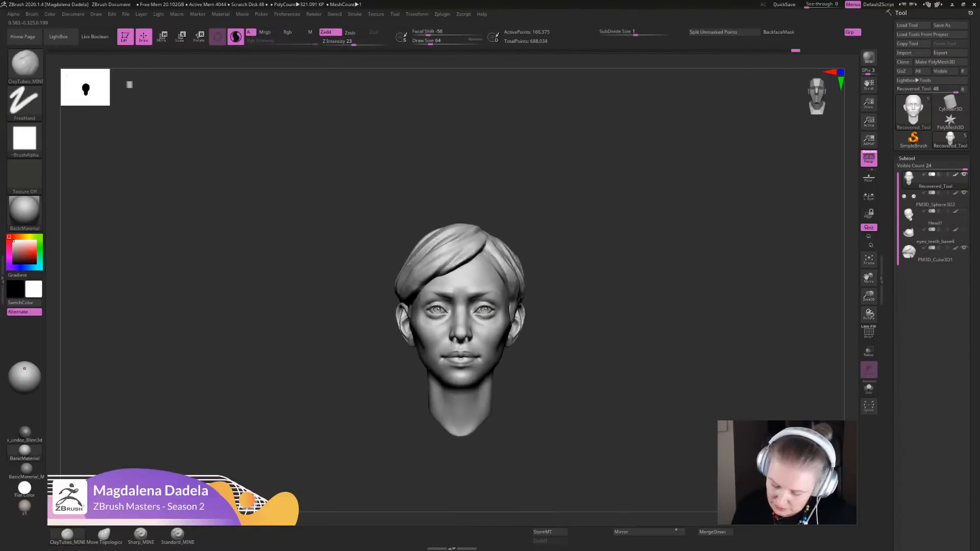
- Add volume to the upper cheeks below the eyes with the ClayTubes_MINE brush and smooth the strokes
left_click_drag(589, 305, 619, 280, "alt")
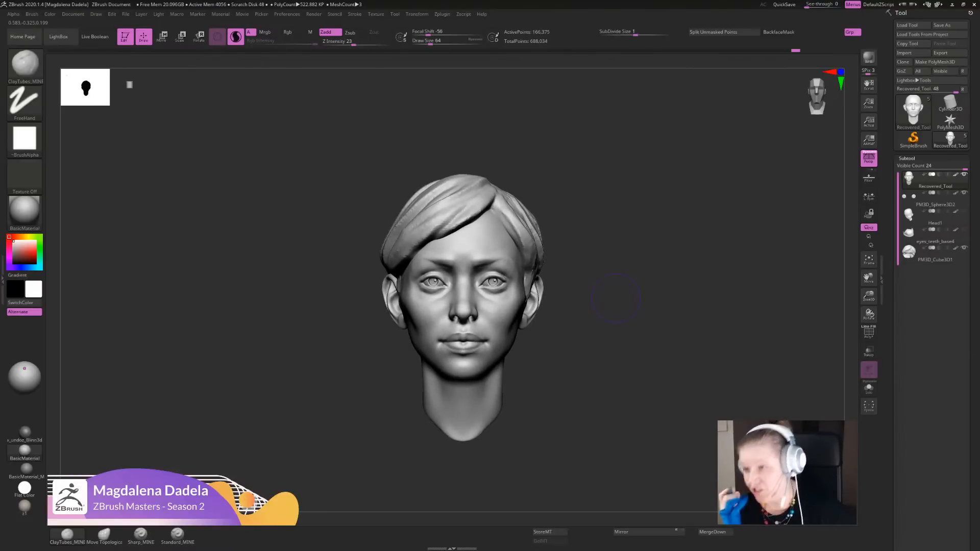
mouse_move(616, 299)
left_mouse_down("alt")
mouse_move(659, 274)
mouse_move(647, 312)
mouse_move(515, 321)
mouse_move(525, 318)
mouse_move(516, 343)
mouse_move(500, 320)
mouse_move(511, 333)
left_mouse_up("alt")
right_click_drag(514, 344, 571, 339)
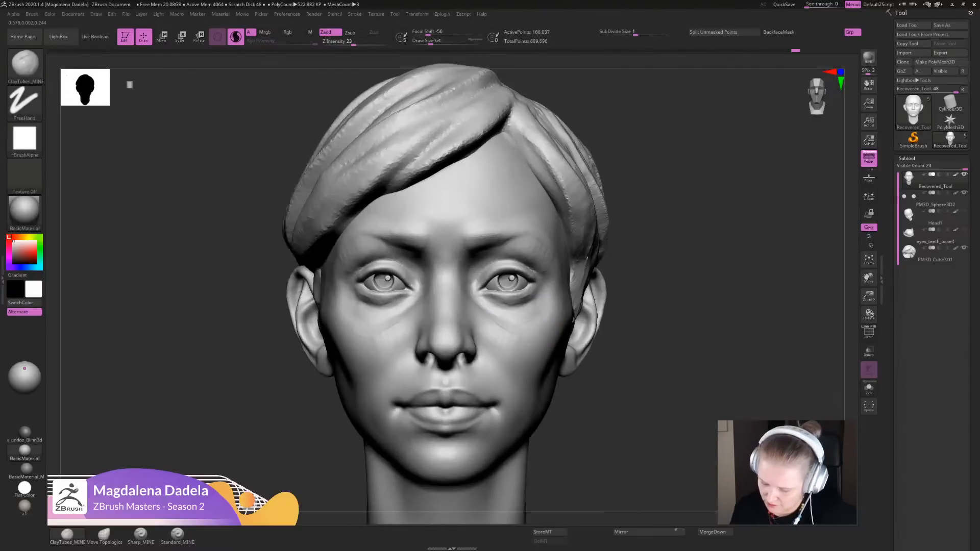
right_click_drag(540, 306, 530, 337, "alt")
mouse_move(511, 324)
left_mouse_down()
mouse_move(485, 306)
mouse_move(515, 322)
mouse_move(551, 302)
mouse_move(553, 317)
left_mouse_up()
mouse_move(704, 308)
right_mouse_down("ctrl")
mouse_move(644, 210)
mouse_move(587, 306)
right_mouse_up("ctrl")
mouse_move(547, 318)
left_mouse_down("shift")
mouse_move(536, 305)
mouse_move(514, 325)
mouse_move(543, 317)
left_mouse_up("shift")
mouse_move(532, 350)
left_mouse_down()
mouse_move(542, 333)
mouse_move(526, 333)
left_mouse_up()
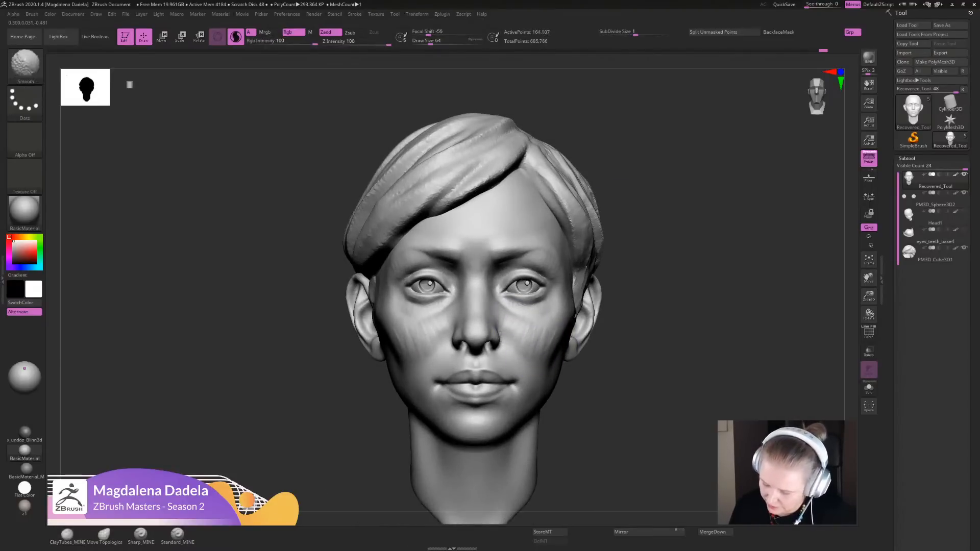
right_click_drag(655, 380, 612, 255, "ctrl")
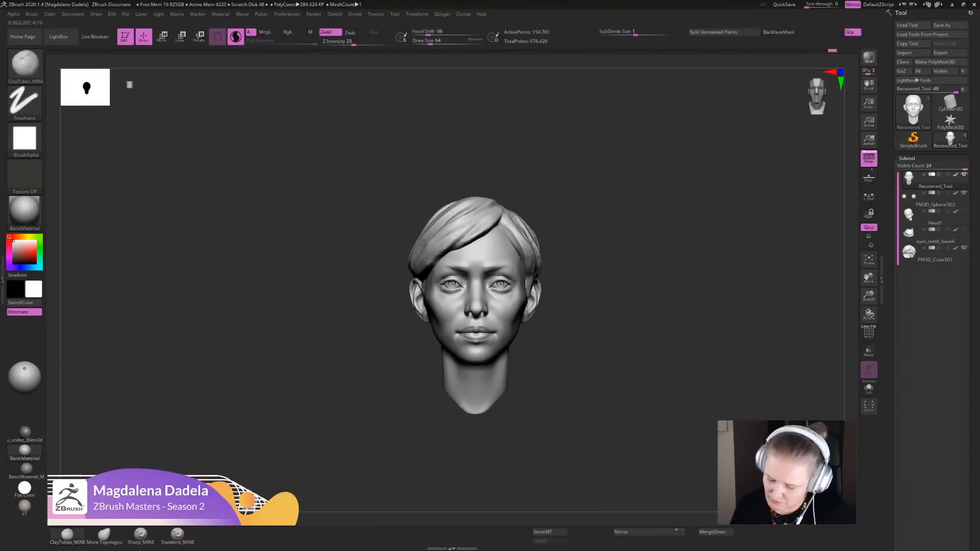
right_click_drag(631, 312, 621, 449, "ctrl")
- Activate the hair subtool and build up the strands beside the parting above the forehead with ClayTubes_MINE
left_click(526, 235, "alt")
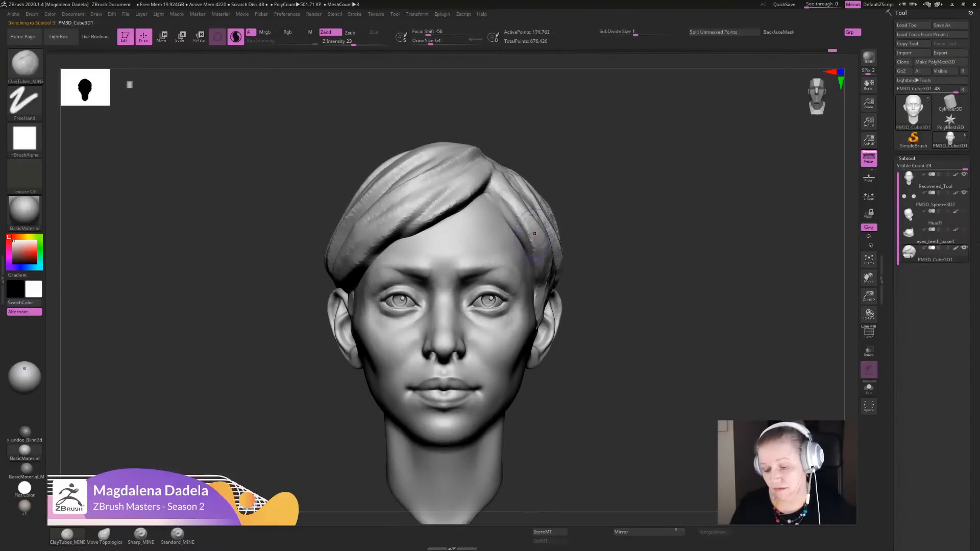
left_click_drag(493, 184, 511, 216)
right_click_drag(515, 219, 454, 250)
mouse_move(500, 170)
left_mouse_down()
mouse_move(494, 198)
mouse_move(514, 218)
left_mouse_up()
left_click_drag(496, 187, 520, 234)
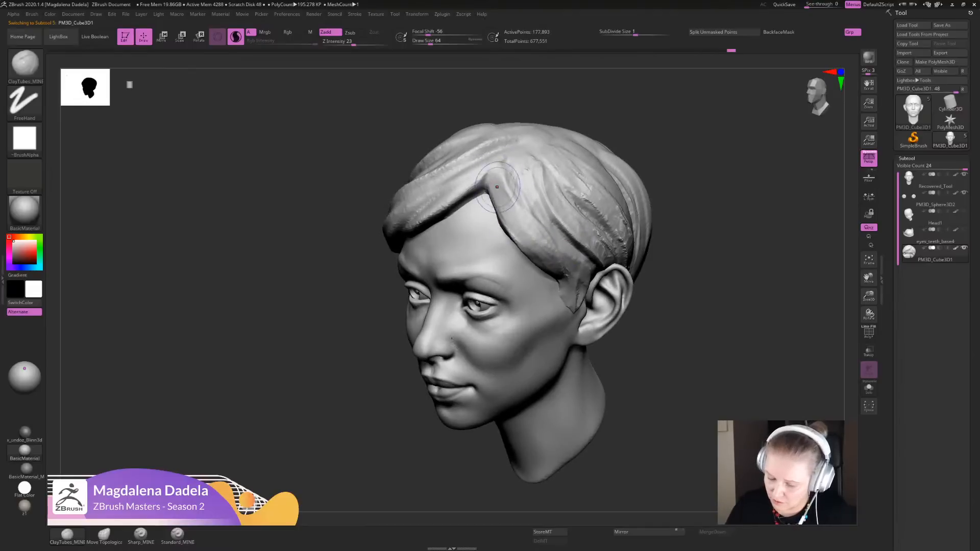
- Extend the clay strokes from the parting over the side hair and the fringe root, seen from the side and above
mouse_move(497, 187)
left_mouse_down()
mouse_move(523, 221)
mouse_move(547, 219)
left_mouse_up()
mouse_move(520, 214)
right_mouse_down("alt")
mouse_move(520, 280)
mouse_move(536, 327)
right_mouse_up("alt")
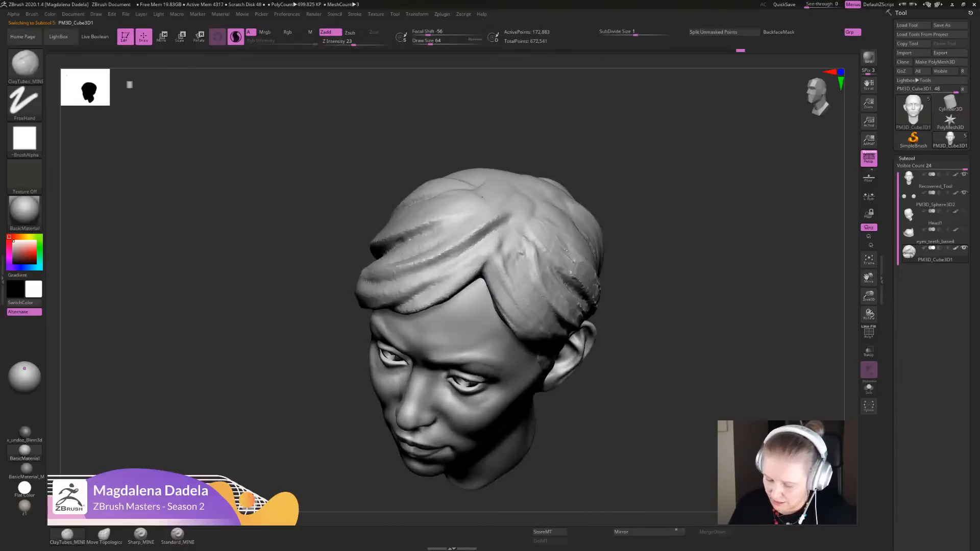
right_click_drag(483, 197, 478, 219)
left_click_drag(504, 256, 491, 281)
left_click_drag(503, 229, 488, 274)
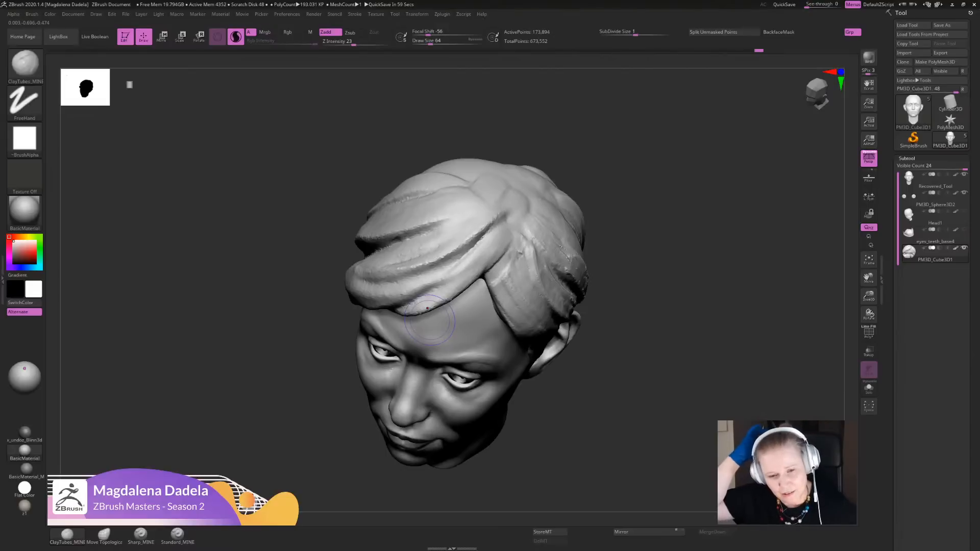
- Define the strand lines around the parting and along the side hairline with the Sharp_MINE brush
left_click(141, 535)
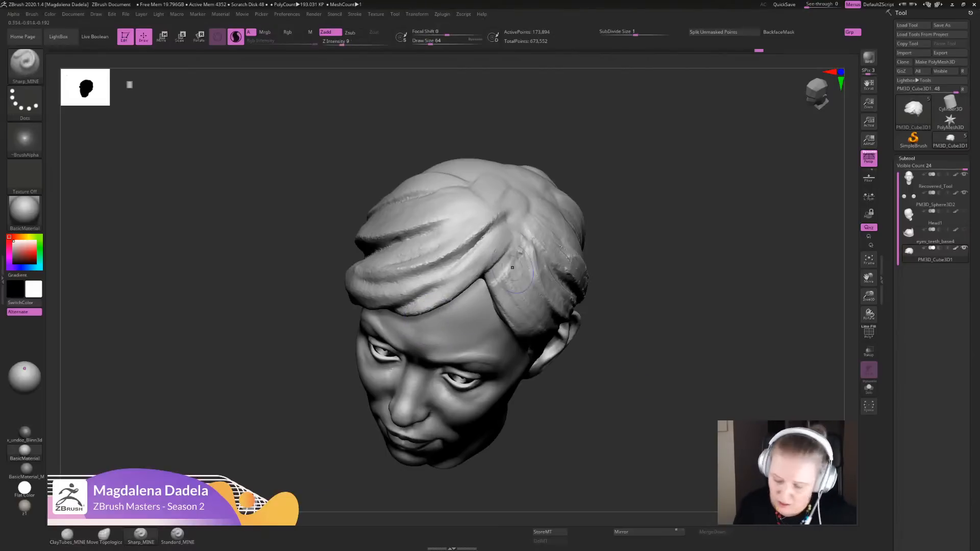
mouse_move(510, 249)
left_mouse_down()
mouse_move(488, 274)
mouse_move(503, 247)
left_mouse_up()
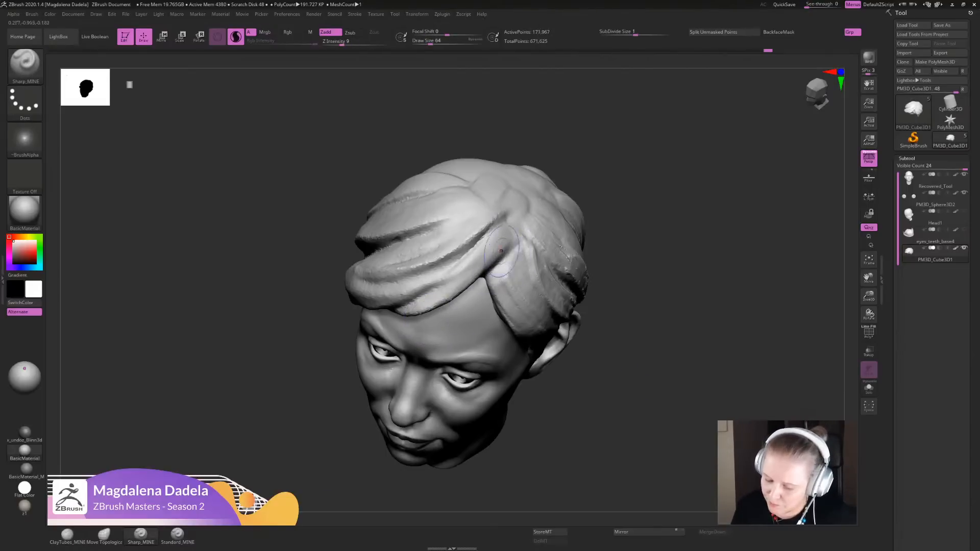
mouse_move(441, 291)
left_mouse_down()
mouse_move(504, 243)
mouse_move(492, 268)
left_mouse_up()
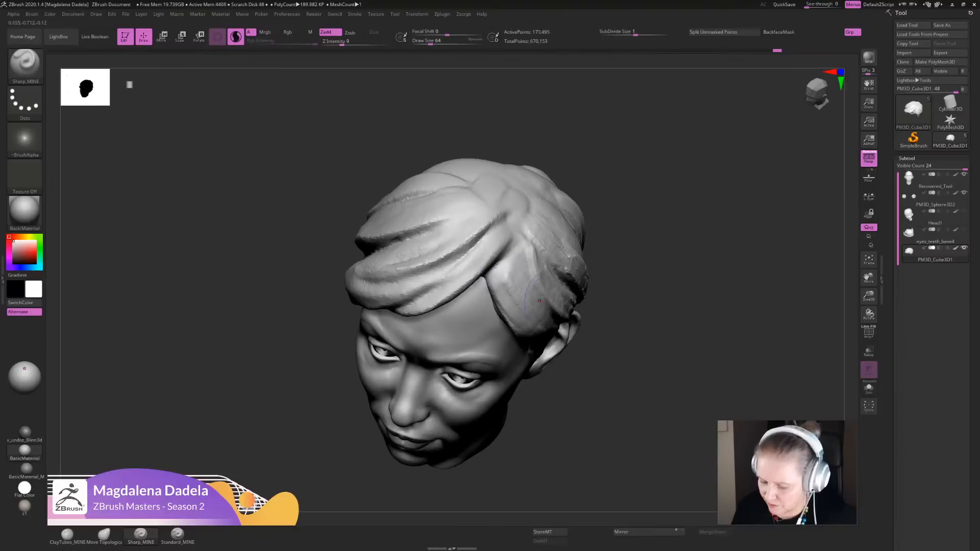
left_click_drag(539, 300, 538, 306)
mouse_move(538, 306)
right_mouse_down("ctrl")
mouse_move(521, 240)
mouse_move(561, 240)
mouse_move(502, 255)
mouse_move(487, 294)
right_mouse_up("ctrl")
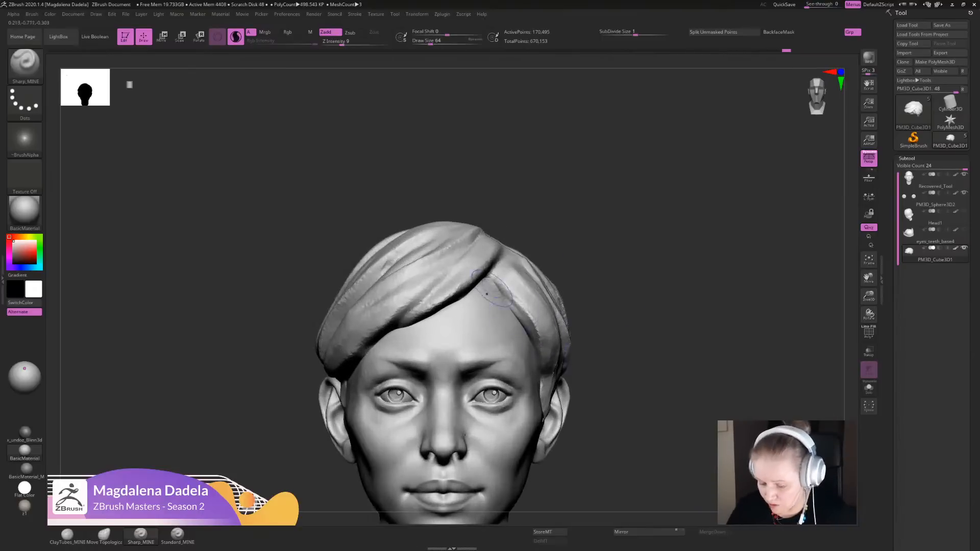
left_click_drag(499, 281, 547, 360)
left_click_drag(521, 306, 540, 359)
mouse_move(556, 352)
right_mouse_down("ctrl")
mouse_move(587, 273)
mouse_move(592, 298)
right_mouse_up("ctrl")
- Save the tool under the file name demo_head in the DEMO_STUFF folder
left_click(941, 25)
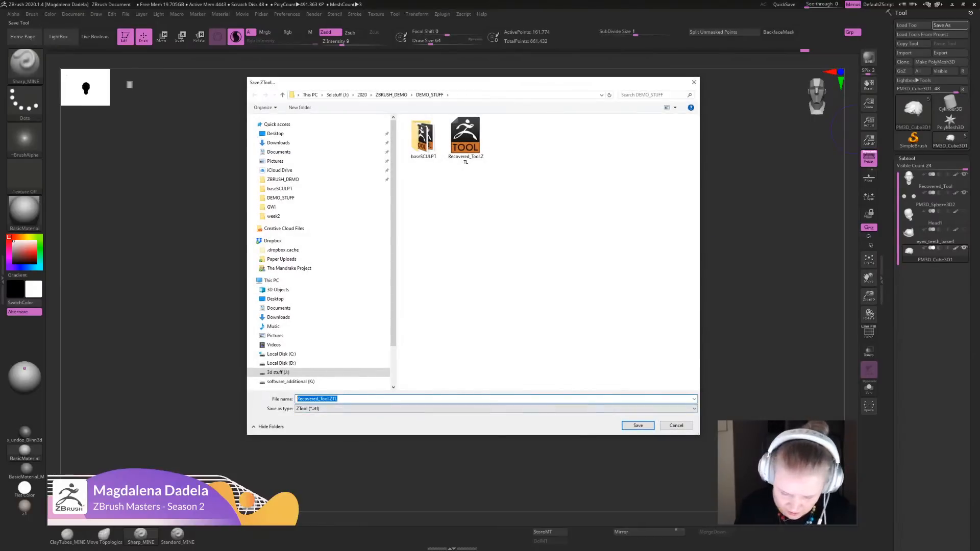
type("demo_")
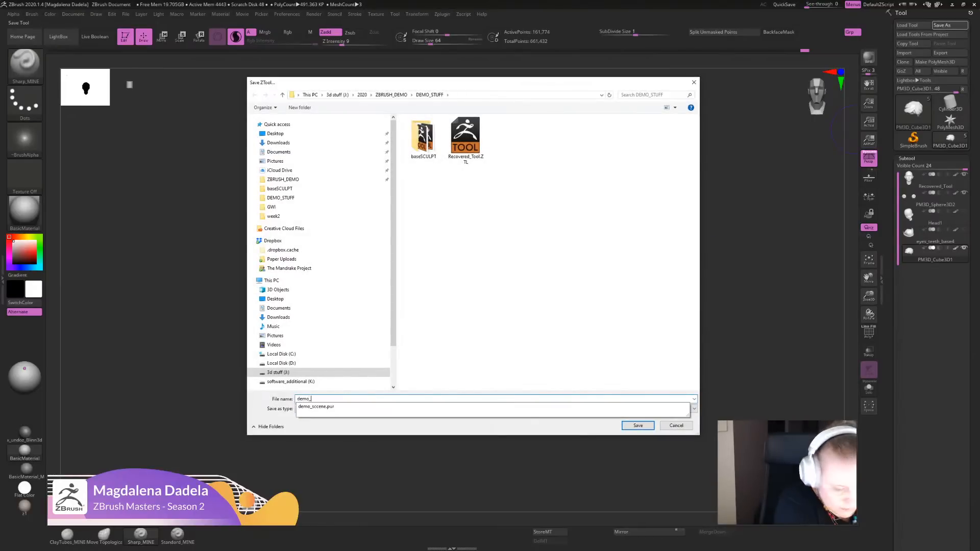
type("head")
key("Return")
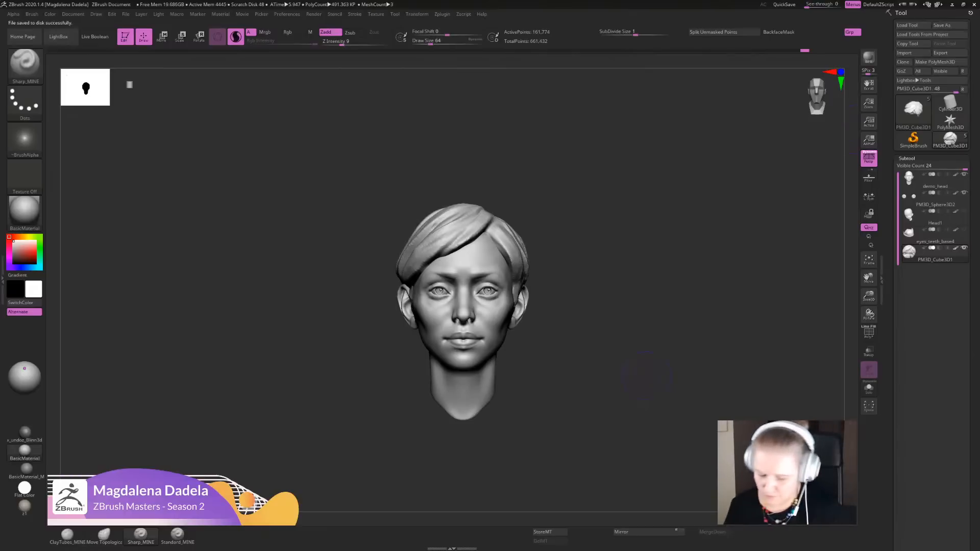
- Choose the Move Topological brush and check the head and skull reference board
mouse_move(609, 408)
left_mouse_down("alt")
mouse_move(623, 386)
mouse_move(620, 424)
left_mouse_up("alt")
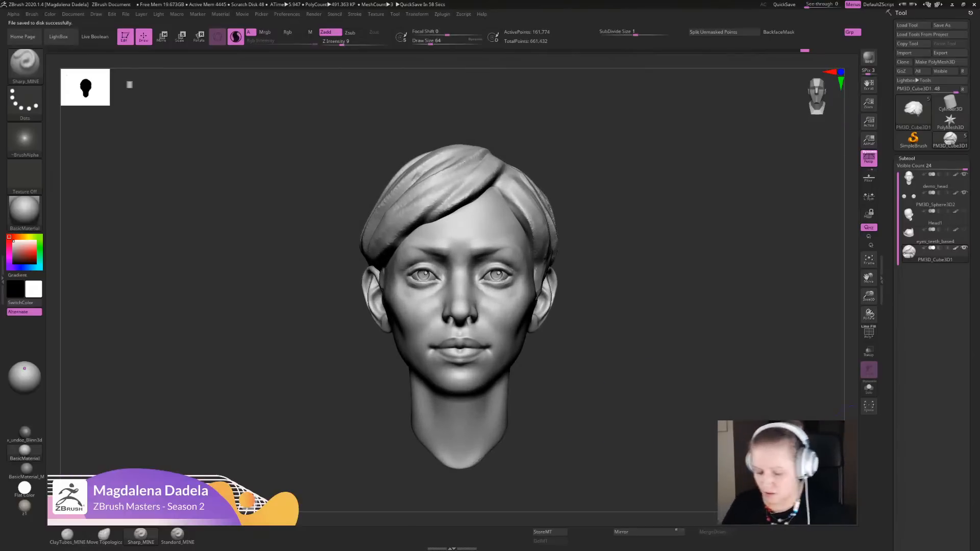
left_click(104, 534)
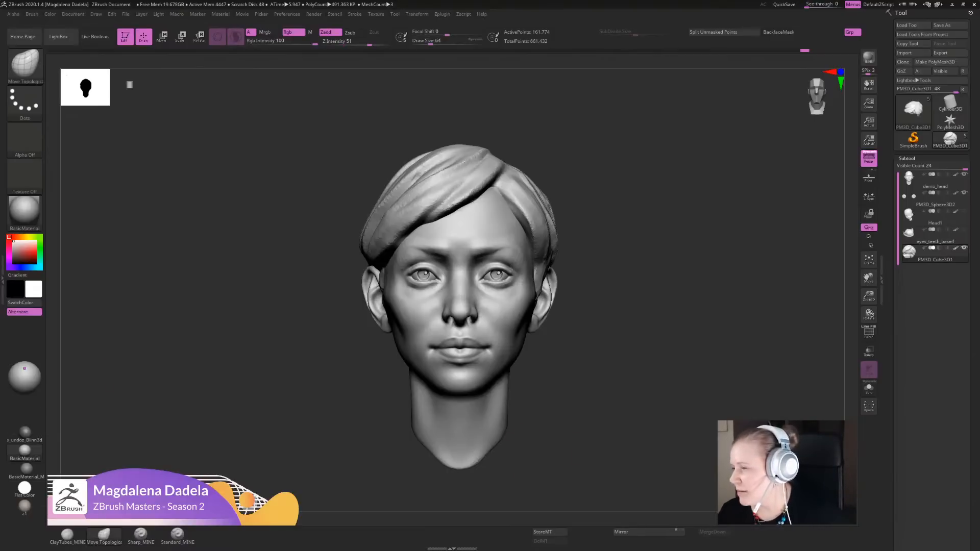
key("alt+Tab")
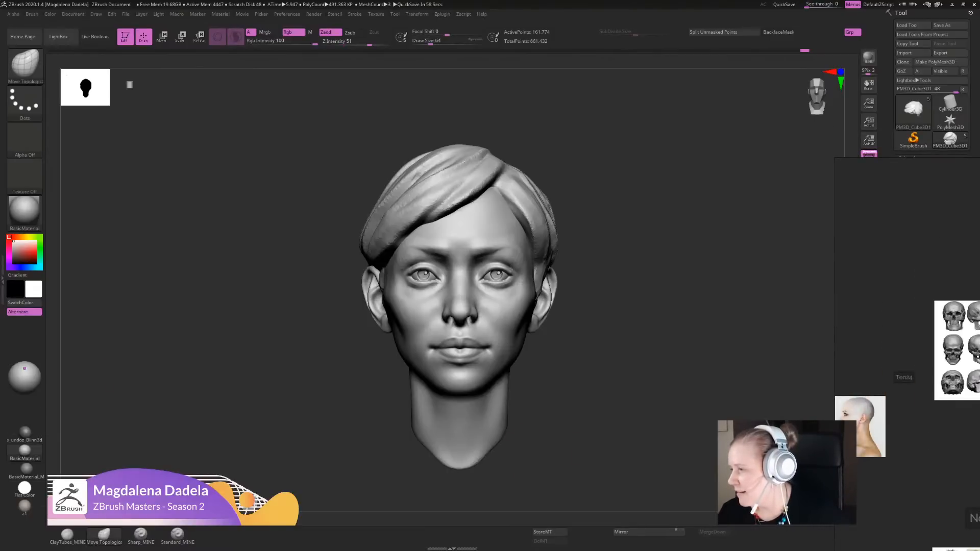
key("alt+Tab")
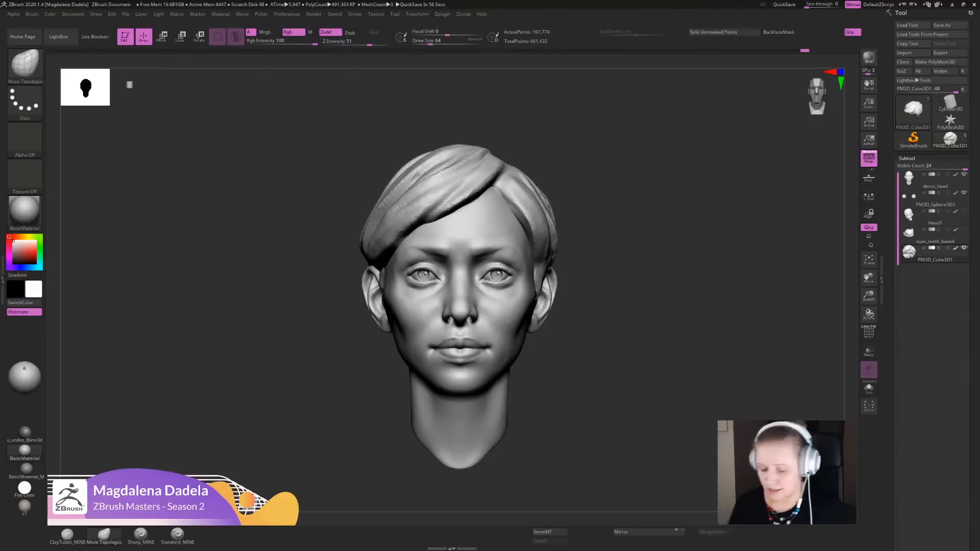
- Activate the demo_head subtool and adjust the nostril wings with the Move Topological brush, undoing the first stroke
left_click_drag(607, 345, 597, 408, "alt")
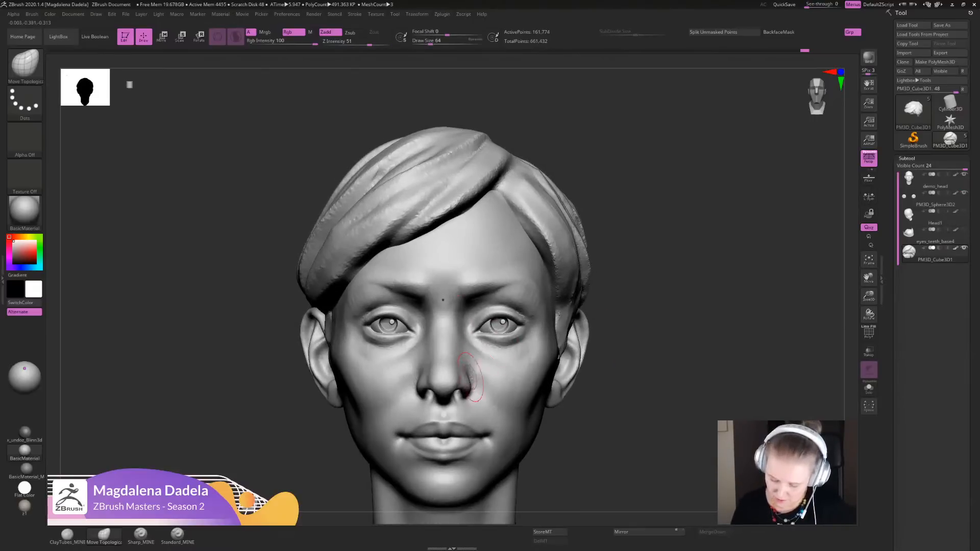
left_click(470, 377, "alt")
left_click_drag(468, 376, 470, 370)
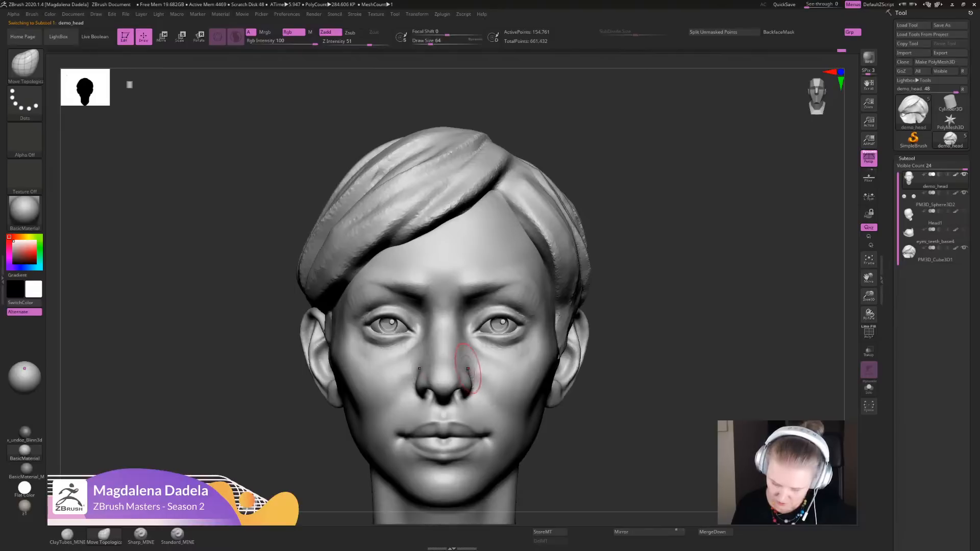
key("ctrl+z")
mouse_move(470, 377)
right_mouse_down("ctrl")
mouse_move(470, 286)
mouse_move(507, 363)
right_mouse_up("ctrl")
left_click_drag(507, 363, 507, 370, "shift")
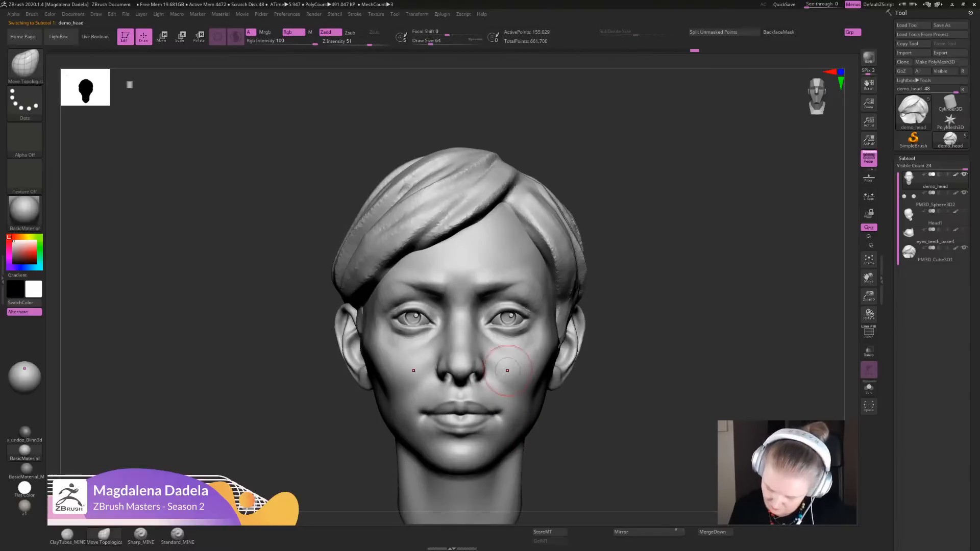
- Reshape the outer cheeks and the side of the jaw with the Move Topological brush
mouse_move(525, 358)
right_mouse_down("ctrl")
mouse_move(530, 291)
mouse_move(536, 341)
right_mouse_up("ctrl")
mouse_move(536, 341)
left_mouse_down("shift")
mouse_move(542, 321)
mouse_move(534, 352)
left_mouse_up("shift")
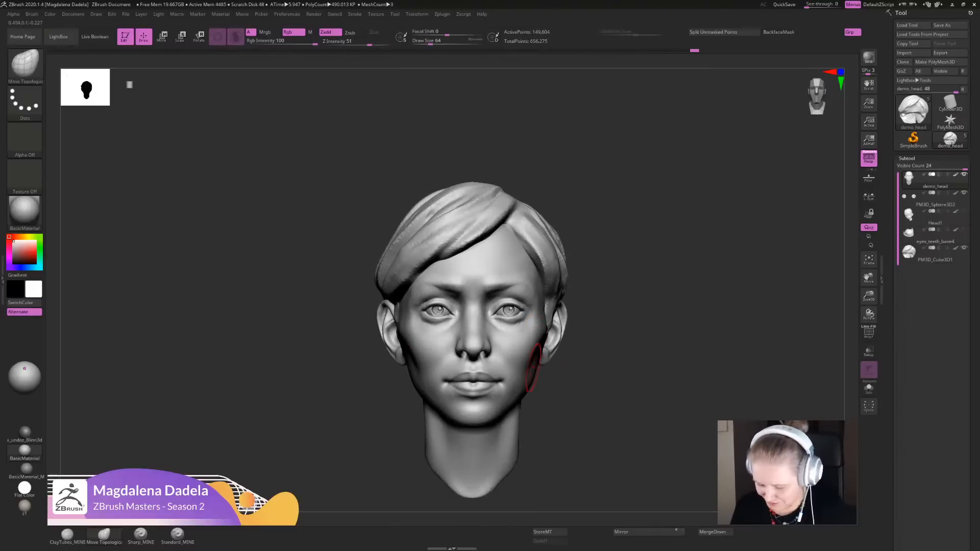
right_click_drag(564, 391, 569, 357, "ctrl")
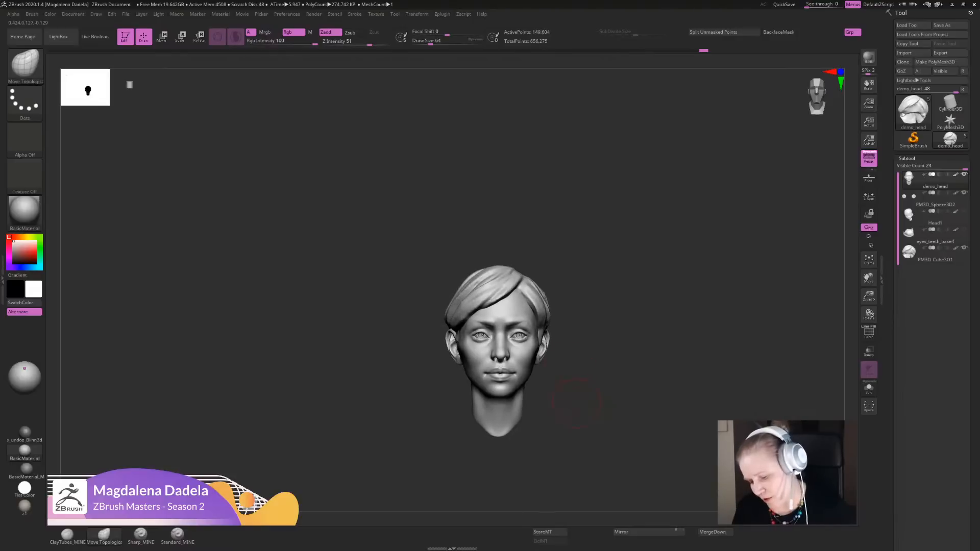
- Switch to the Sharp_MINE brush and refine the lower eyelids of the face
right_click_drag(583, 423, 575, 397, "alt")
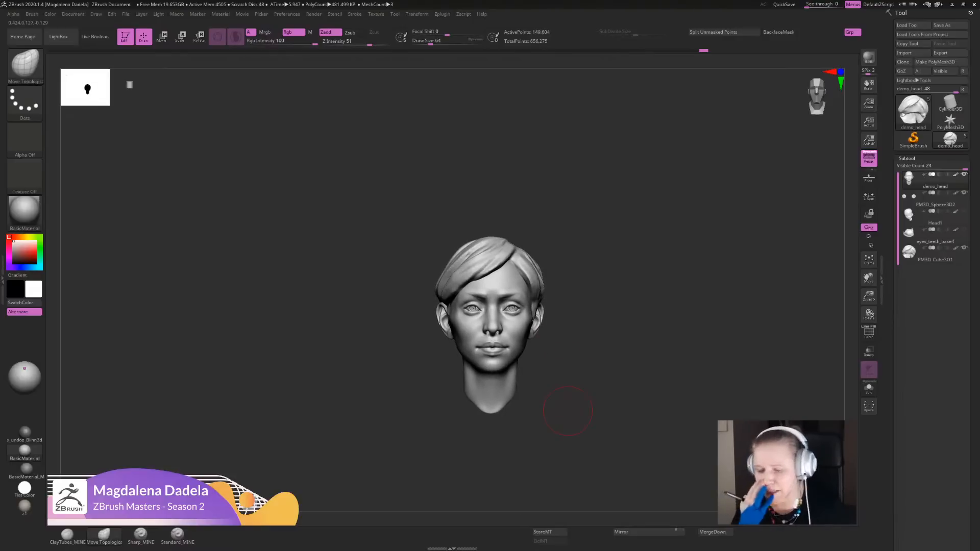
key("3")
right_click_drag(635, 252, 636, 314, "ctrl")
right_click_drag(636, 314, 636, 378, "ctrl")
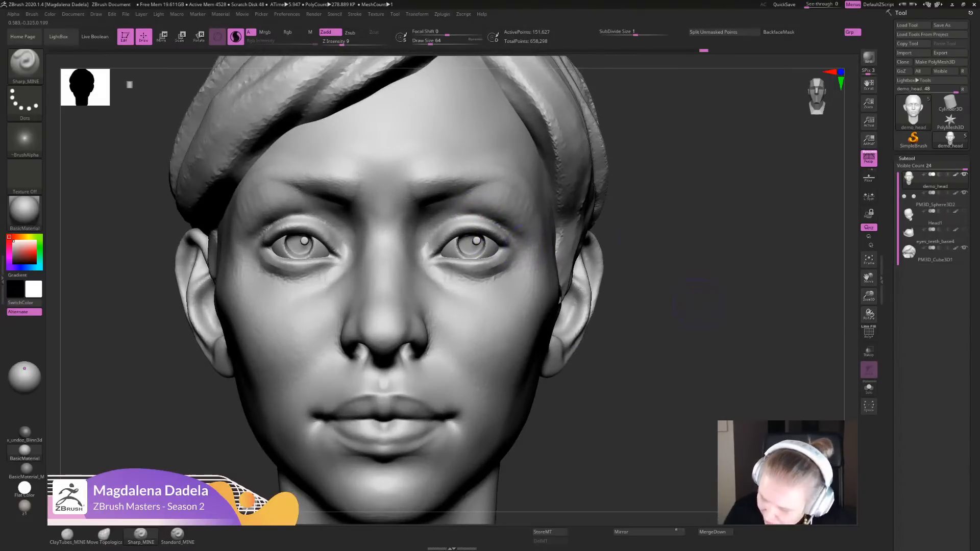
right_click_drag(696, 304, 596, 301)
mouse_move(526, 261)
left_mouse_down()
mouse_move(497, 276)
mouse_move(510, 265)
mouse_move(470, 249)
left_mouse_up()
- Define the middle of the upper lip and the line between the lips with the Sharp_MINE brush
right_click_drag(607, 326, 607, 230, "ctrl")
right_click_drag(607, 286, 587, 327)
right_click_drag(587, 326, 564, 326, "alt")
left_click_drag(470, 328, 468, 307)
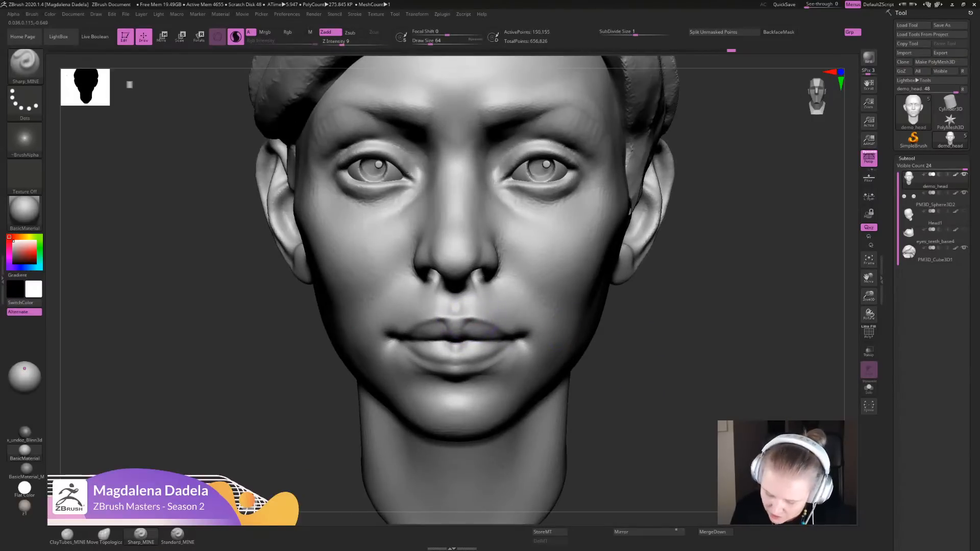
right_click_drag(575, 356, 575, 391)
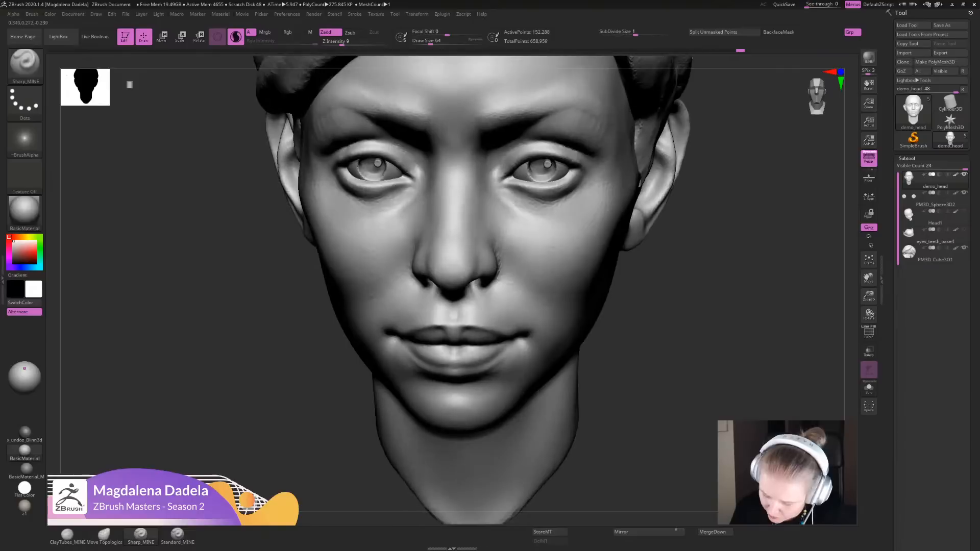
mouse_move(509, 343)
left_mouse_down()
mouse_move(496, 360)
mouse_move(509, 353)
left_mouse_up()
right_click_drag(509, 356, 509, 307, "ctrl")
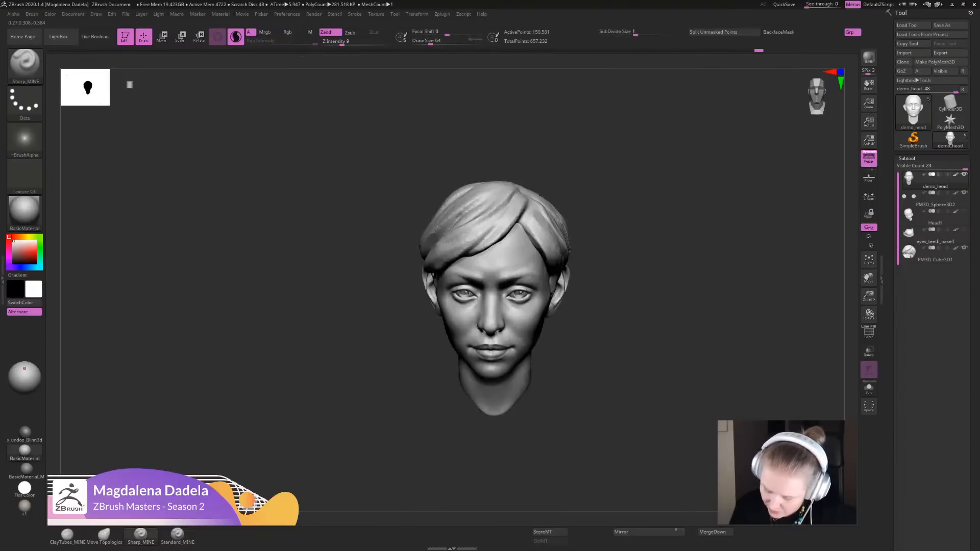
- Refine the mouth corner and the crease behind the nostril wing from the side with the Sharp_MINE brush
right_click_drag(587, 307, 536, 341)
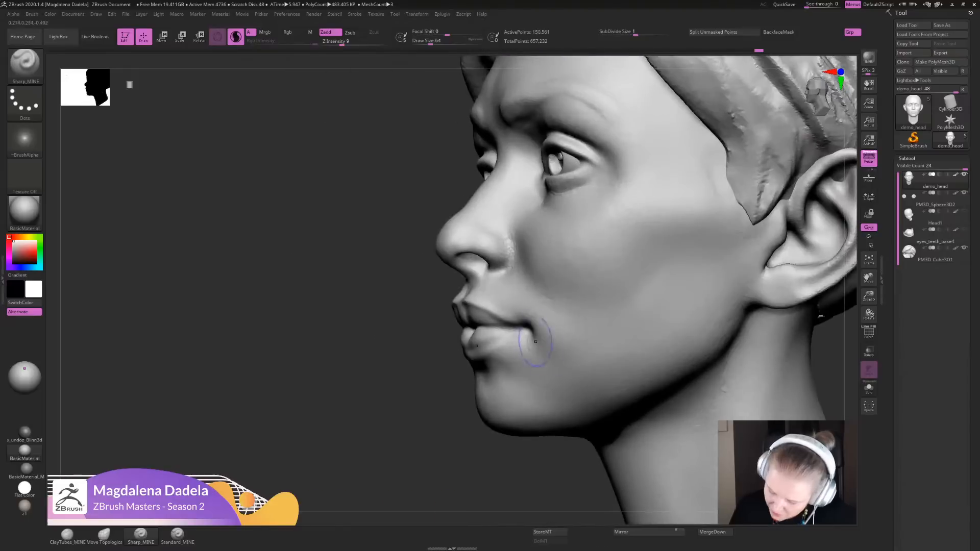
mouse_move(524, 322)
left_mouse_down()
mouse_move(532, 330)
mouse_move(511, 324)
mouse_move(493, 341)
left_mouse_up()
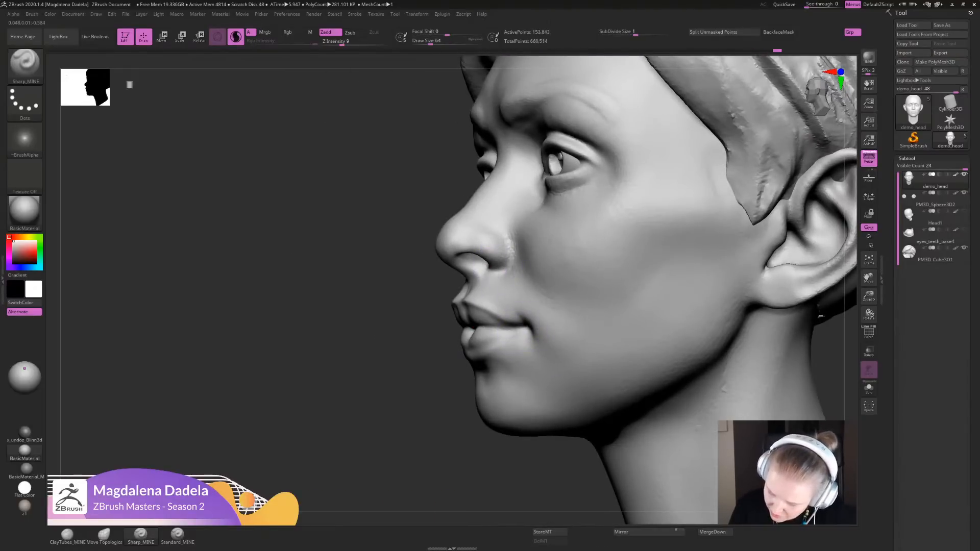
mouse_move(512, 249)
left_mouse_down()
mouse_move(501, 269)
mouse_move(511, 247)
mouse_move(519, 265)
left_mouse_up()
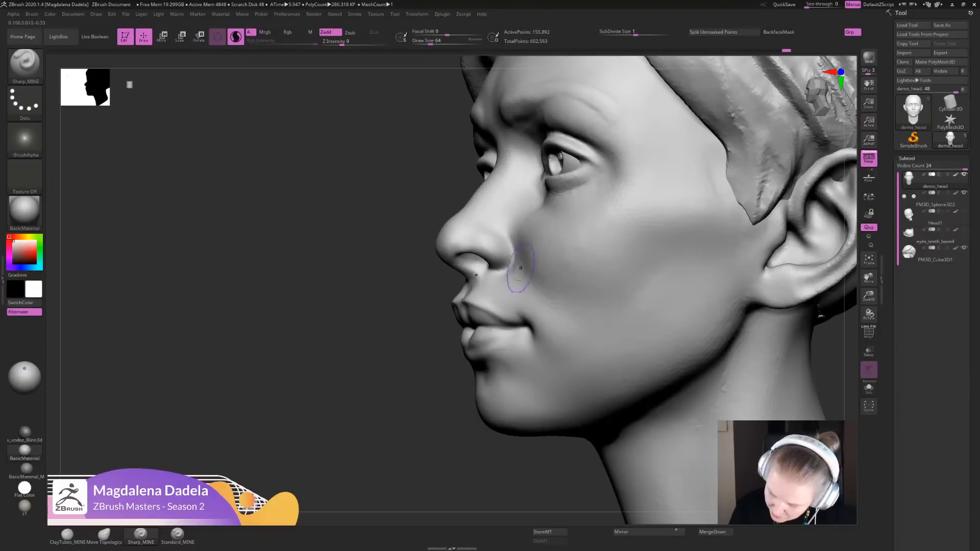
left_click_drag(530, 300, 522, 270, "shift")
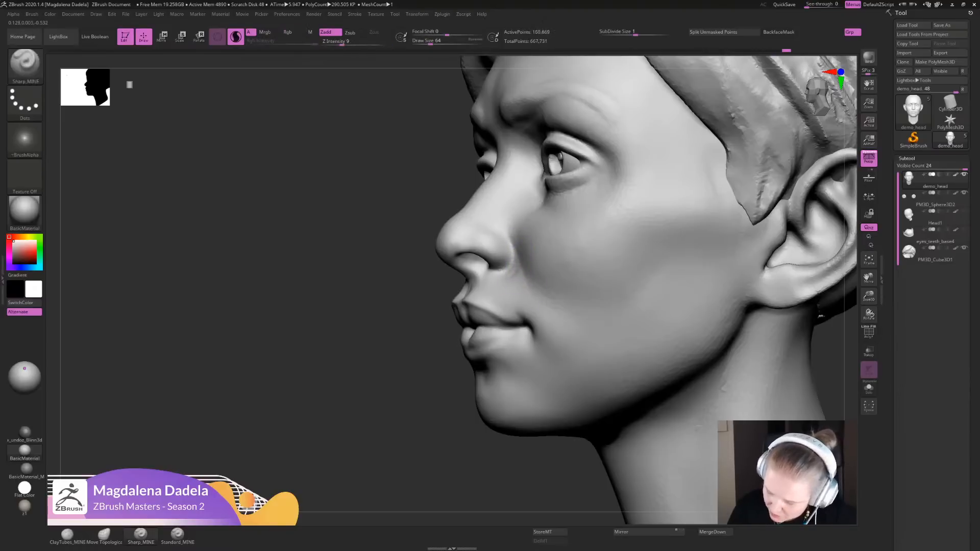
- Smooth the area between the nostrils and mouth corners, and refine the cheek beside the nose with the Sharp_MINE brush
mouse_move(420, 463)
left_mouse_down("alt")
mouse_move(424, 352)
mouse_move(571, 327)
left_mouse_up("alt")
left_click_drag(608, 286, 613, 377, "alt")
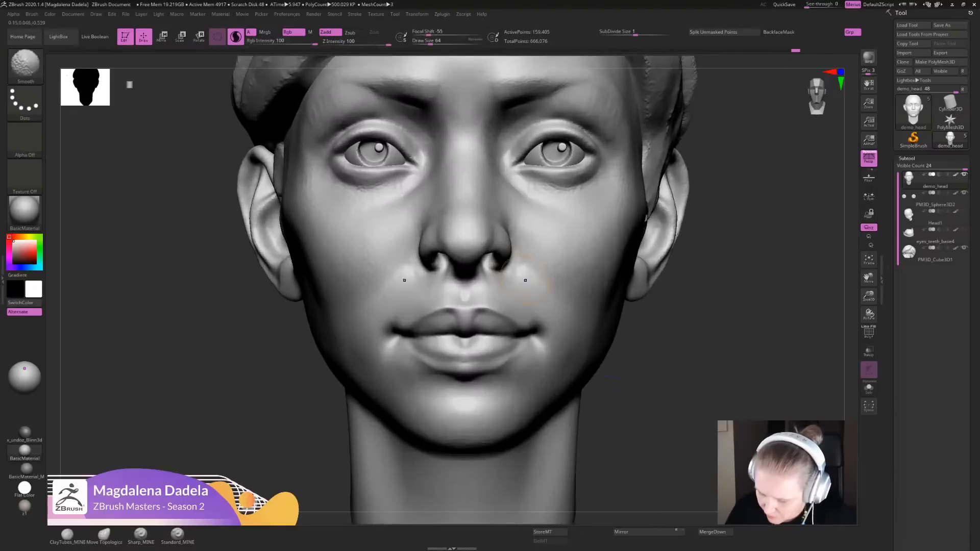
left_click_drag(528, 293, 526, 280, "shift")
mouse_move(638, 403)
left_mouse_down("alt")
mouse_move(636, 320)
mouse_move(628, 455)
left_mouse_up("alt")
mouse_move(521, 306)
left_mouse_down("shift")
mouse_move(532, 264)
mouse_move(560, 260)
left_mouse_up("shift")
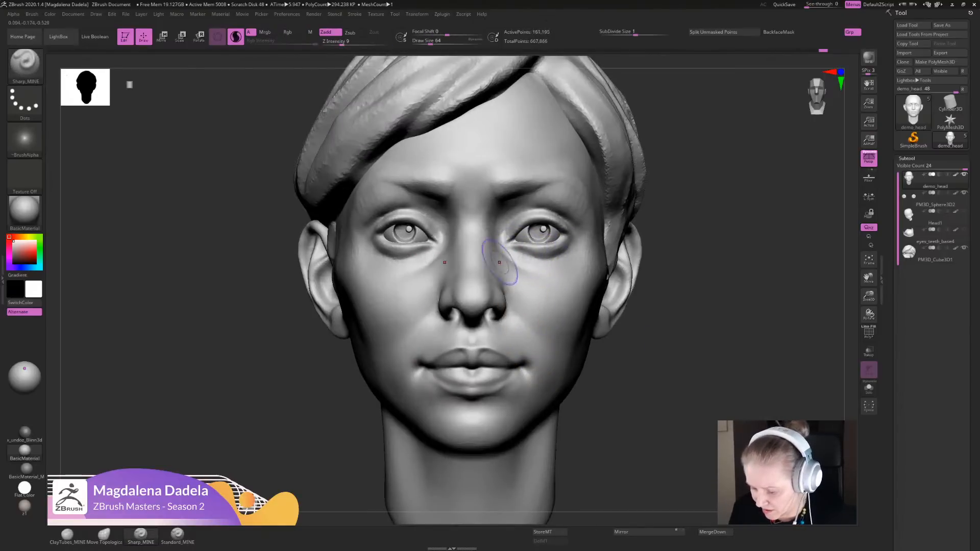
- Choose the Move Topological brush and check the whole head's proportions from the front
left_click_drag(656, 347, 653, 197, "alt")
mouse_move(633, 229)
left_mouse_down()
mouse_move(755, 232)
mouse_move(608, 224)
mouse_move(649, 306)
mouse_move(667, 313)
mouse_move(669, 301)
left_mouse_up()
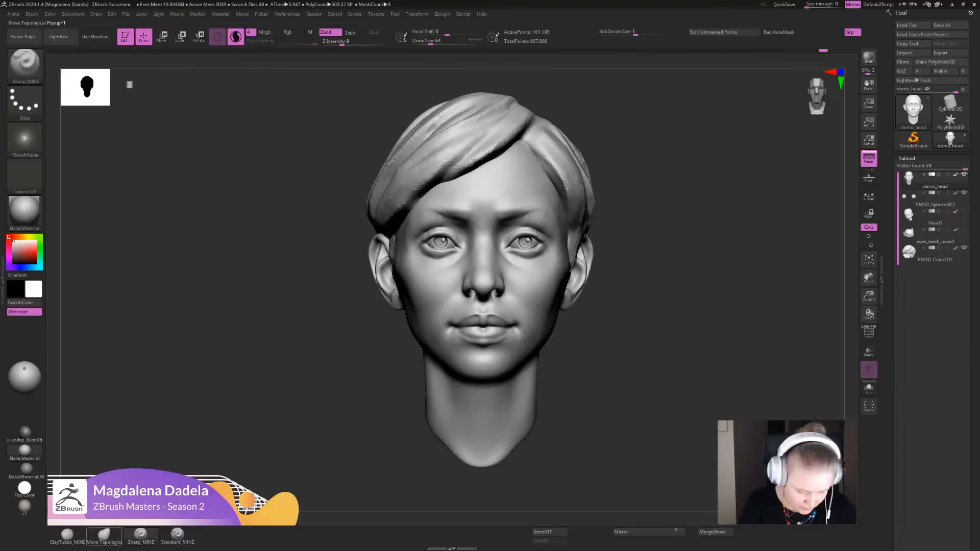
left_click(104, 536)
mouse_move(702, 311)
left_mouse_down("alt")
mouse_move(703, 362)
mouse_move(693, 355)
left_mouse_up("alt")
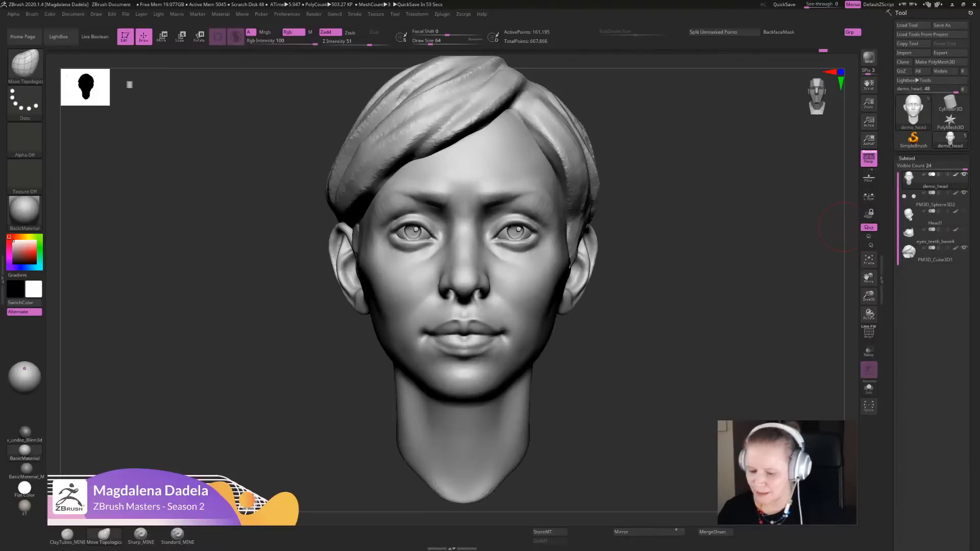
left_click_drag(663, 370, 655, 347, "alt")
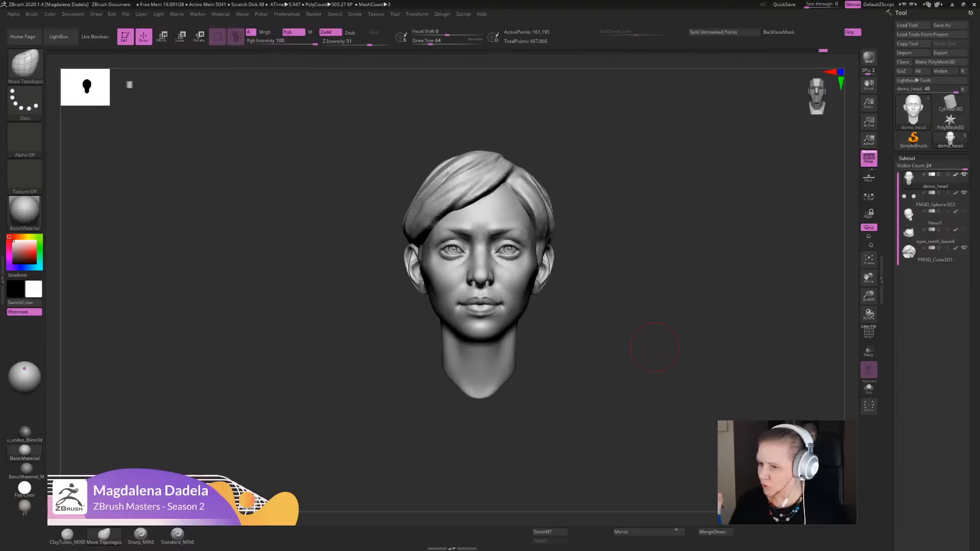
left_click_drag(979, 56, 979, 78)
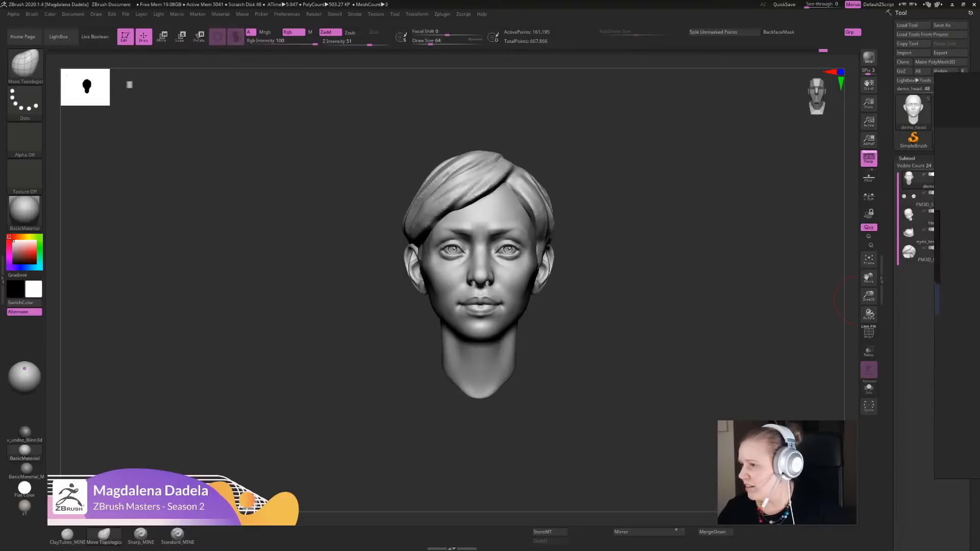
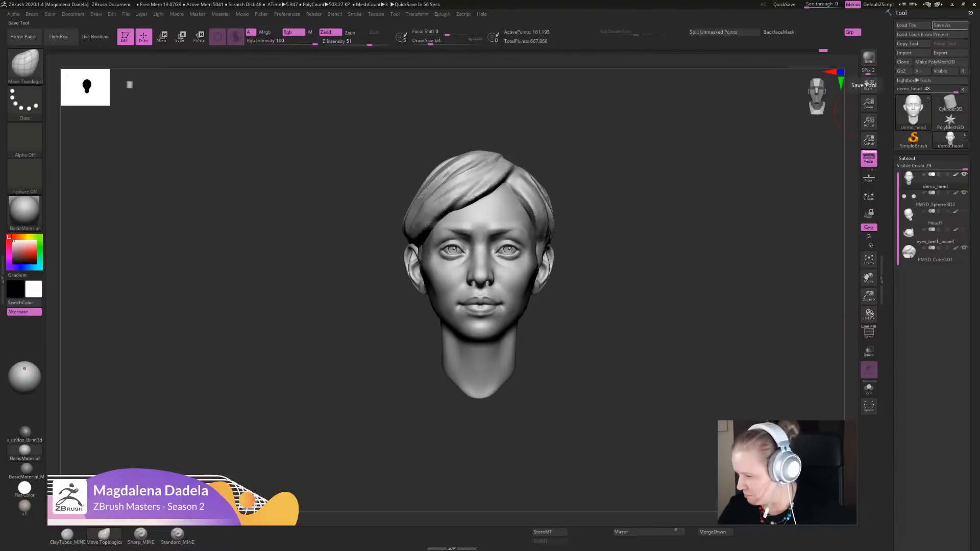
- Save the sculpt over the existing demo_head.ZTL file in the DEMO_STUFF folder
left_click(941, 25)
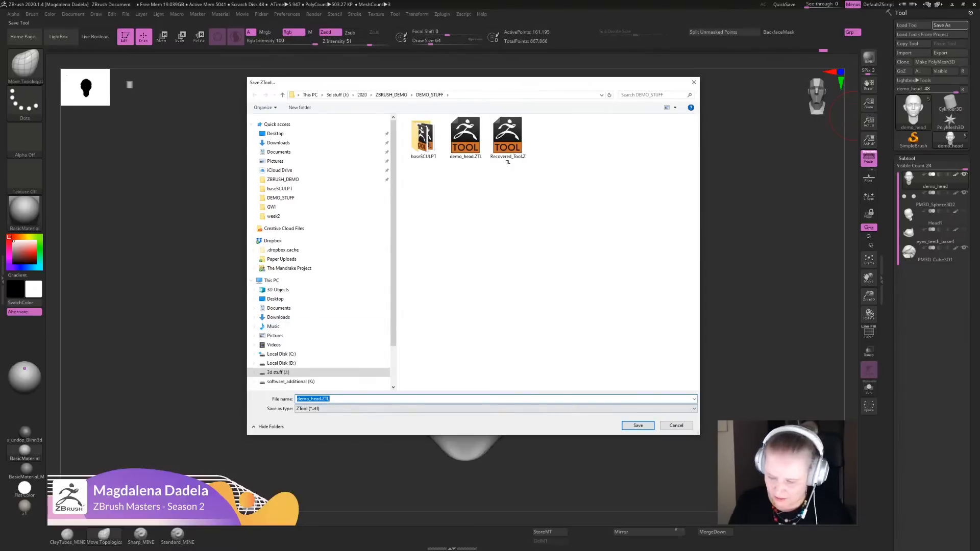
key("Return")
key("Left")
key("Return")
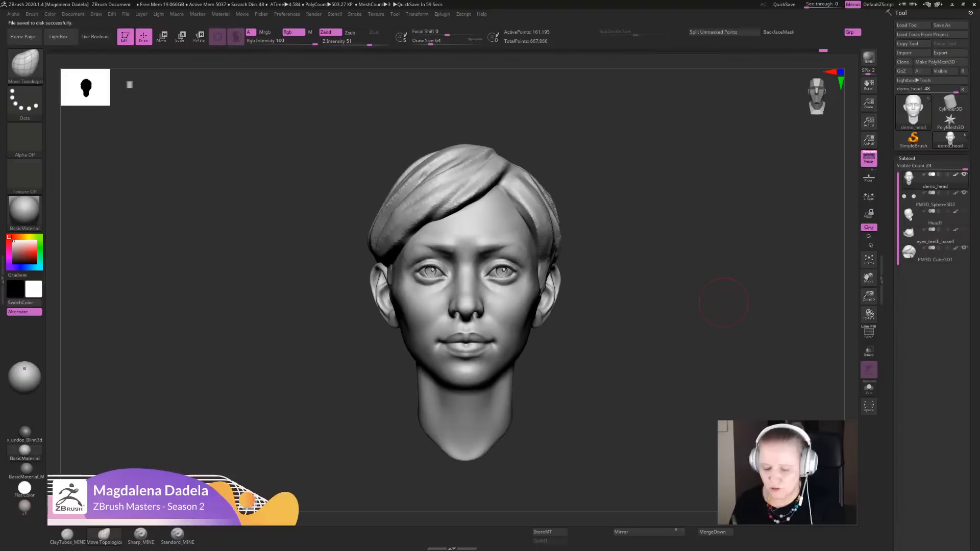
left_click_drag(647, 366, 650, 368, "alt")
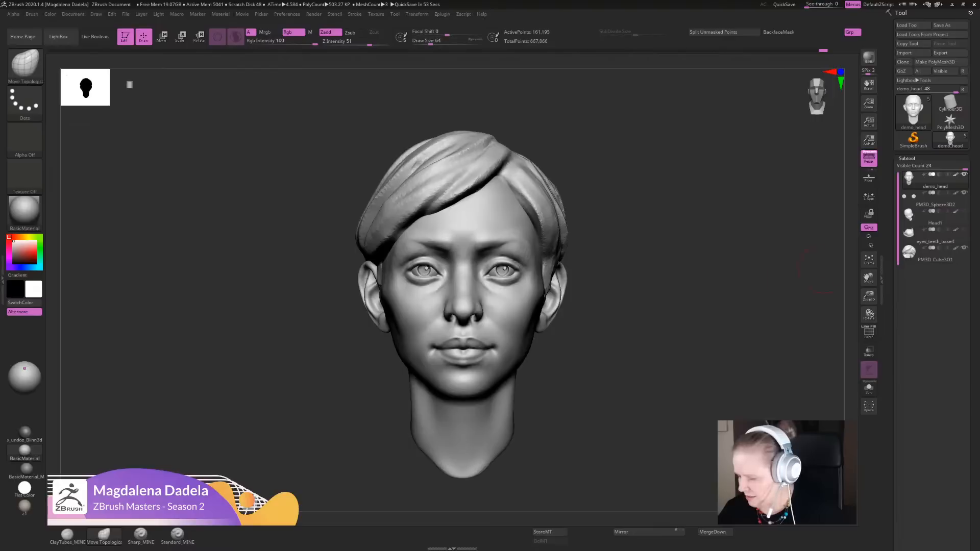
- Select the eyes_teeth_base4 subtool, isolate it and inspect its wireframe and polygroups
left_click(935, 235)
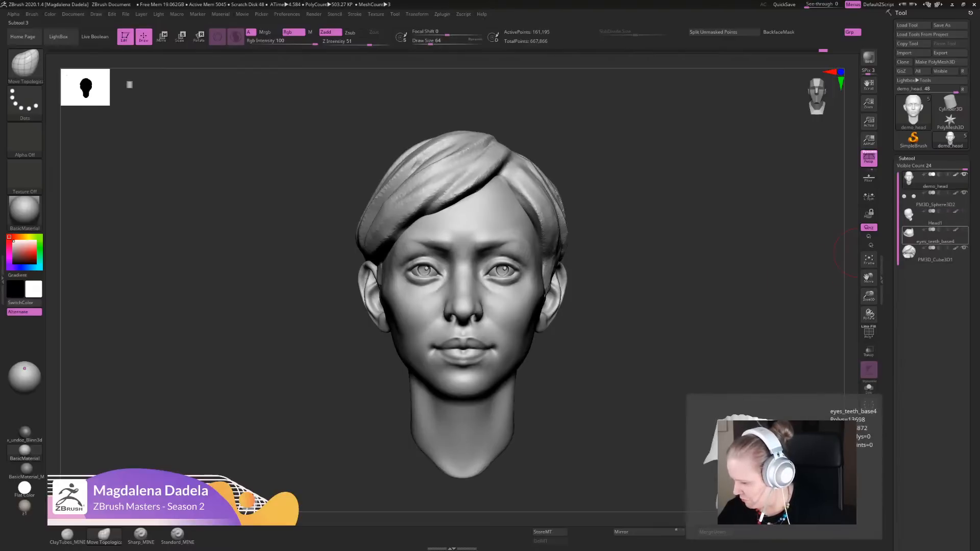
left_click(868, 388)
left_click_drag(796, 352, 775, 358)
key("f")
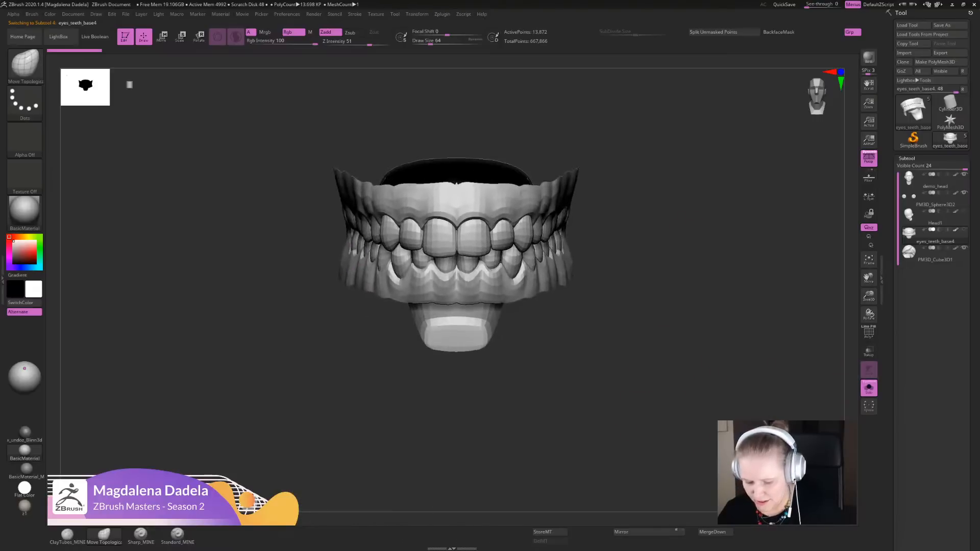
left_click(868, 332)
mouse_move(785, 336)
left_mouse_down()
mouse_move(653, 332)
mouse_move(776, 337)
left_mouse_up()
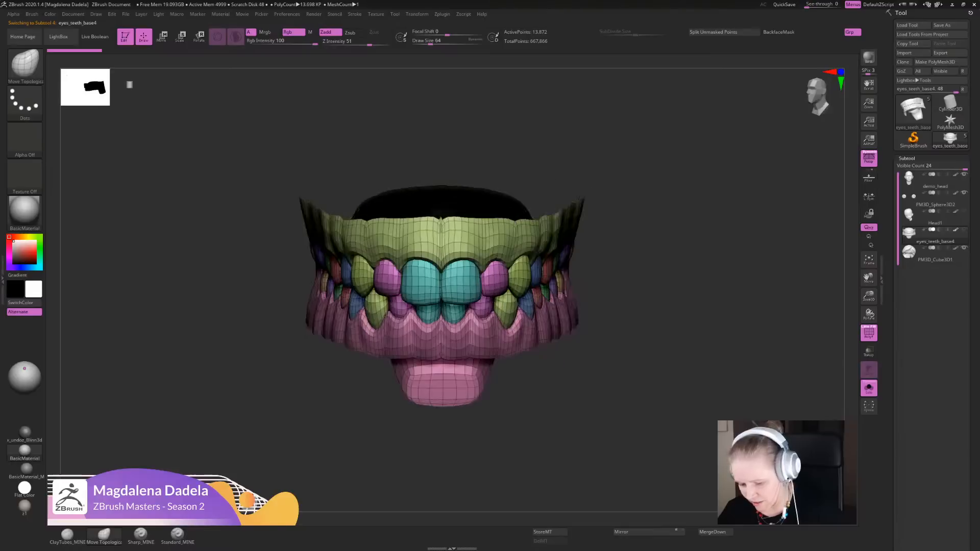
left_click(868, 333)
left_click_drag(717, 354, 724, 354, "alt")
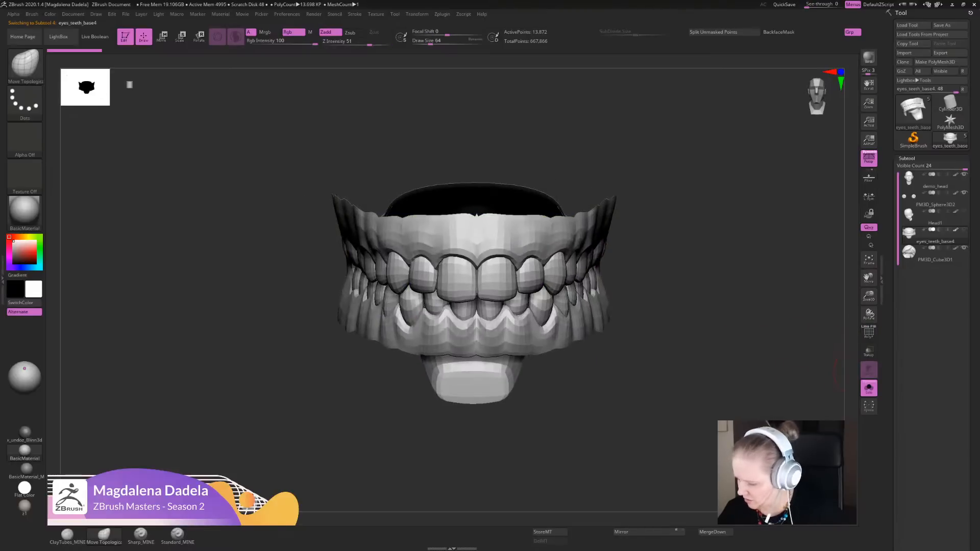
- Preview the teeth at subdivision level 3 and return them to level 1
left_click_drag(924, 375, 923, 232)
left_click(924, 212)
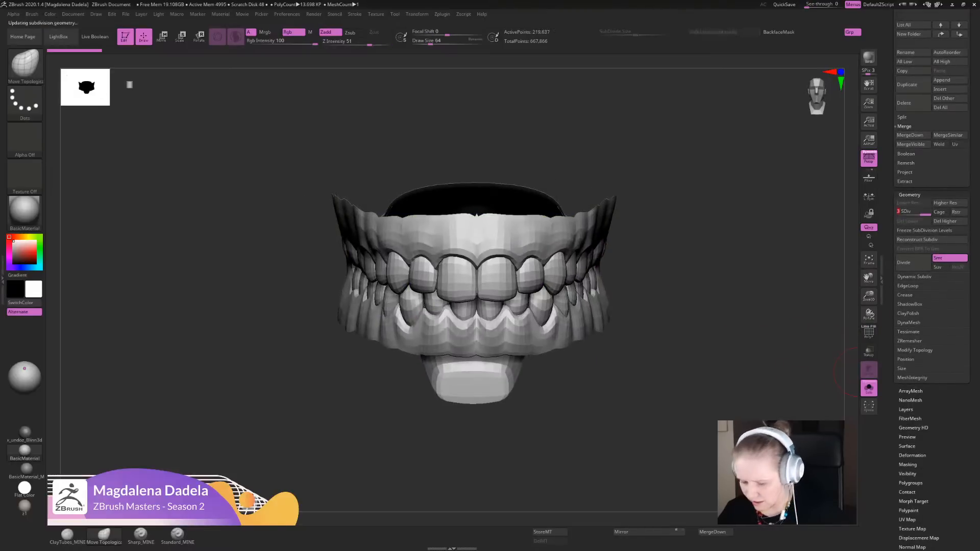
left_click_drag(691, 293, 631, 280)
left_click(901, 213)
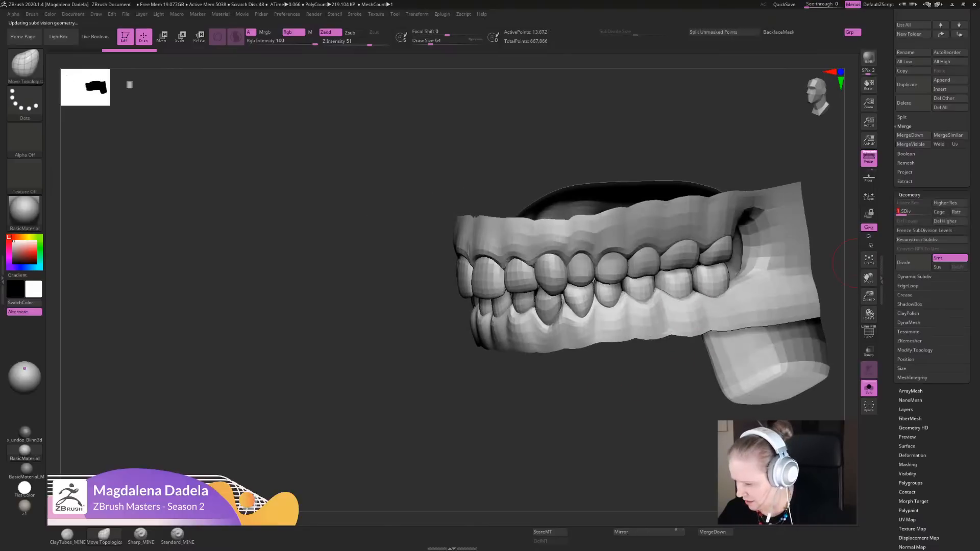
- Show the whole head with ghost transparency and move the teeth slightly up and forward behind the lips in profile
left_click_drag(684, 380, 857, 344)
left_click(869, 389)
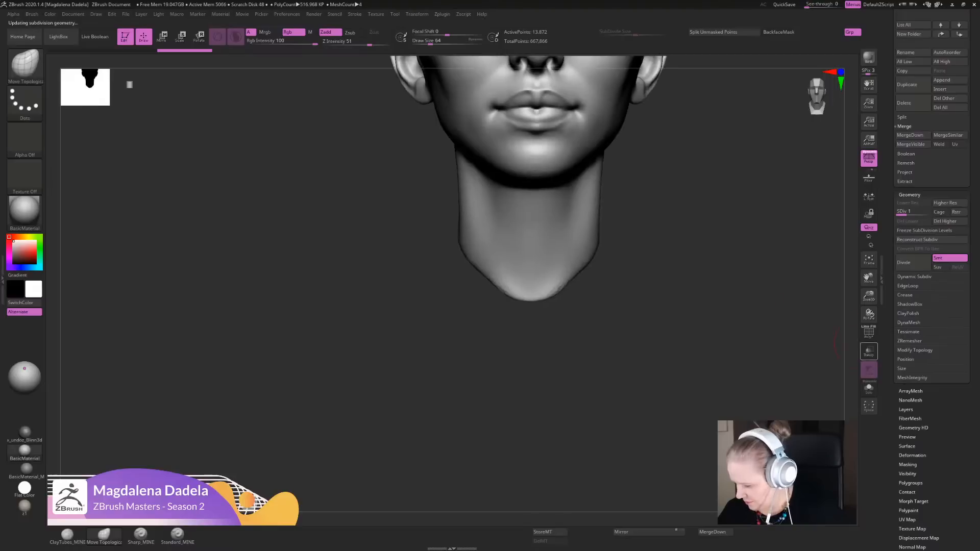
left_click(867, 350)
mouse_move(726, 252)
left_mouse_down("alt")
mouse_move(695, 388)
mouse_move(715, 331)
mouse_move(602, 334)
mouse_move(521, 380)
mouse_move(525, 419)
left_mouse_up("alt")
key("w")
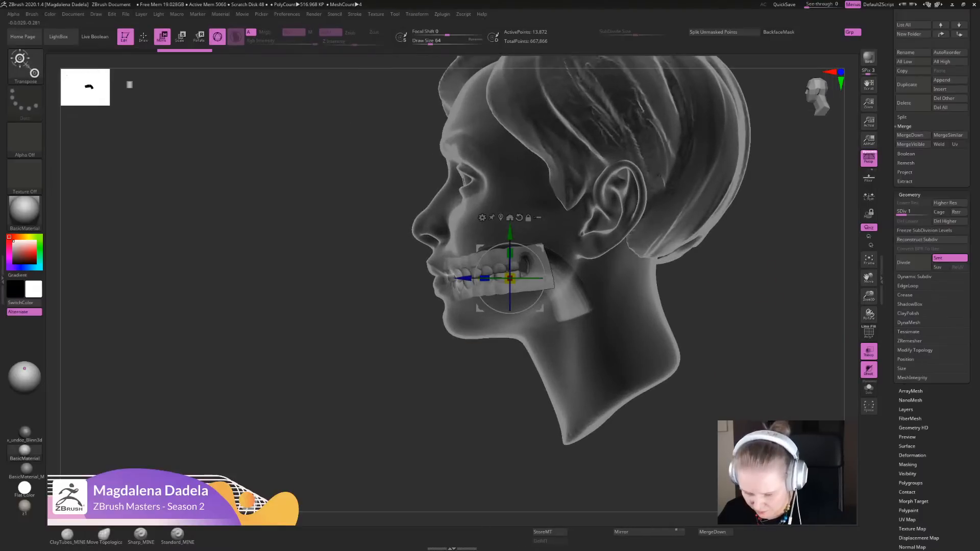
left_click_drag(510, 232, 510, 228)
left_click_drag(463, 273, 461, 273)
left_click_drag(507, 226, 507, 224)
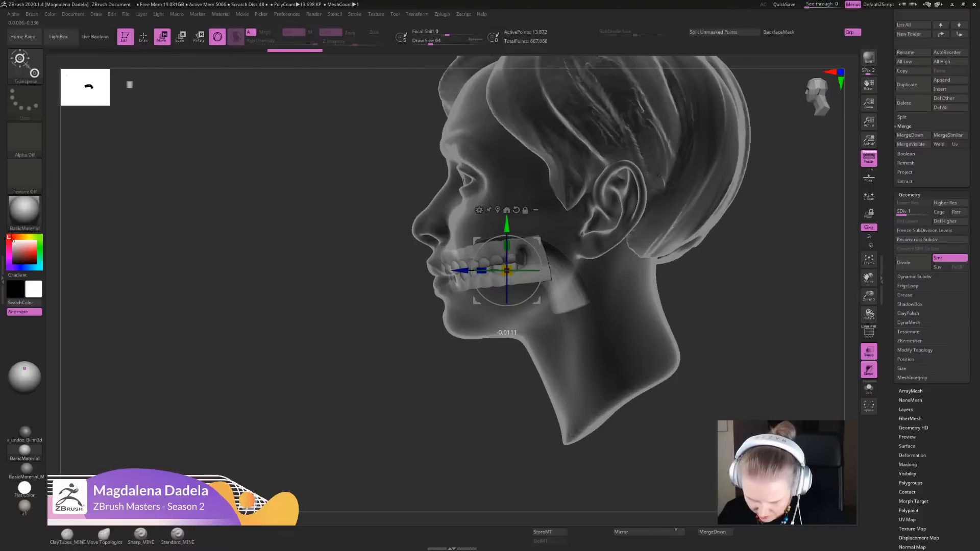
left_click_drag(461, 270, 458, 271)
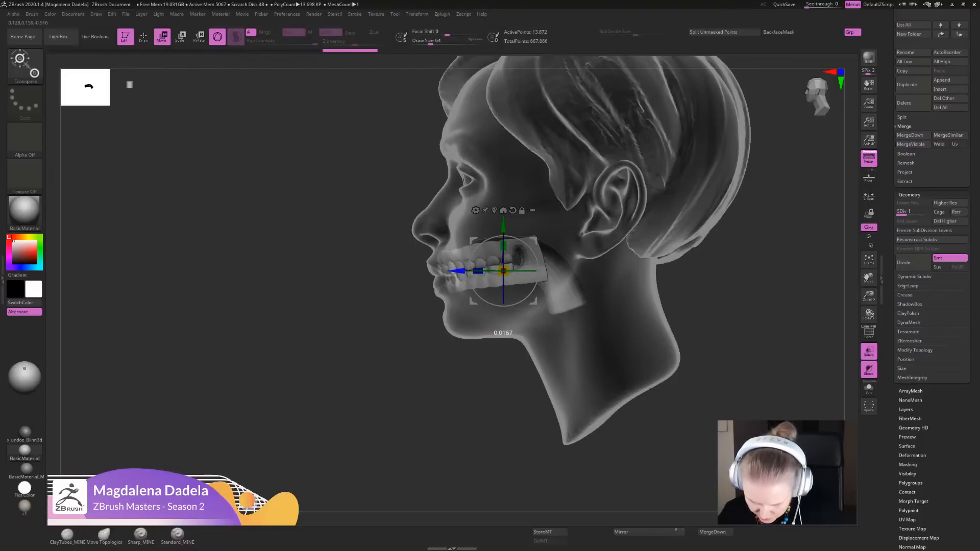
left_click_drag(380, 307, 490, 306)
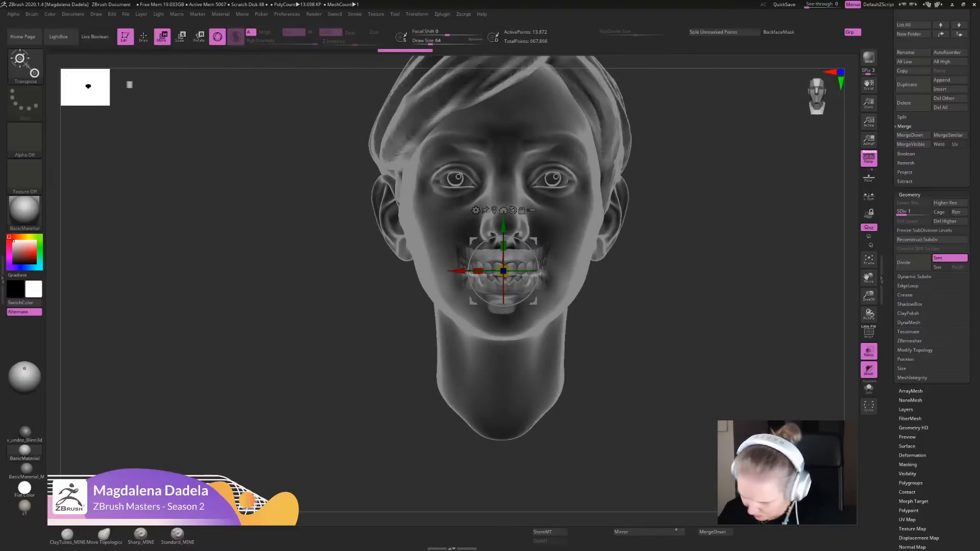
- Check how the teeth sit inside the head from the front, comparing solid, isolated and transparent display
left_click(868, 351)
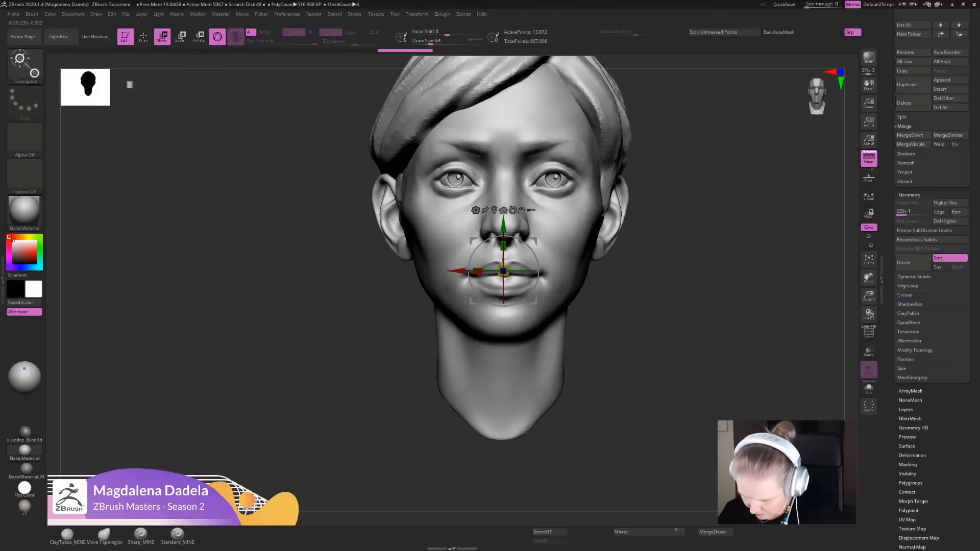
left_click_drag(740, 327, 745, 346, "alt")
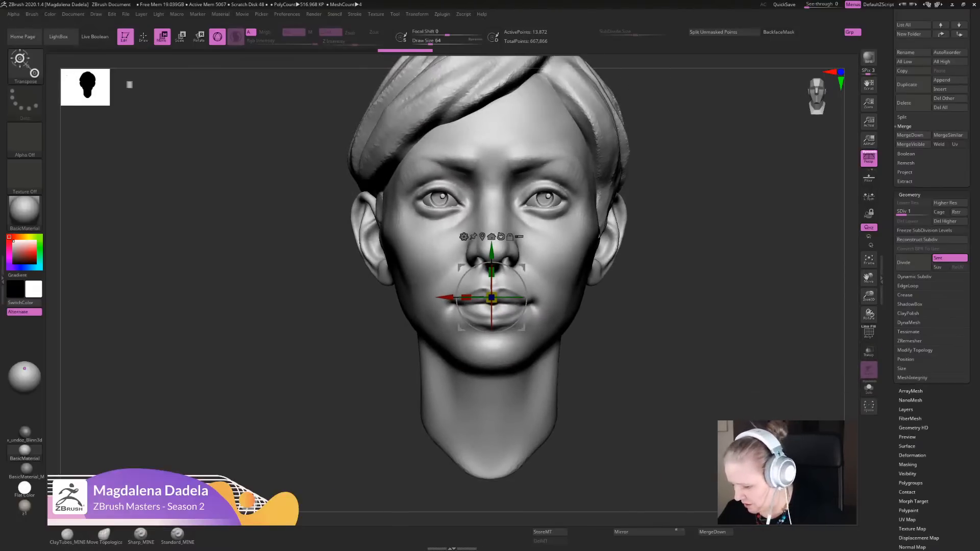
left_click(868, 388)
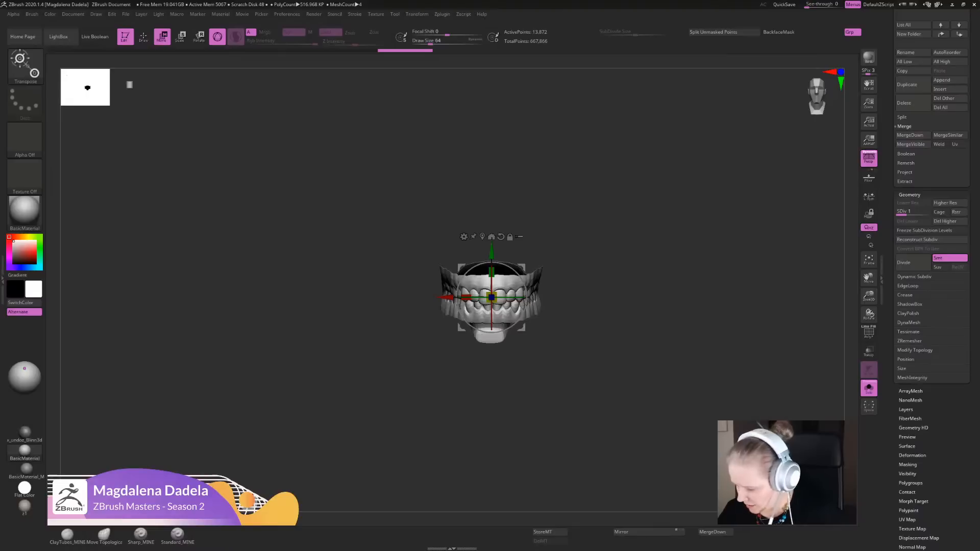
left_click(868, 387)
left_click_drag(972, 153, 973, 472)
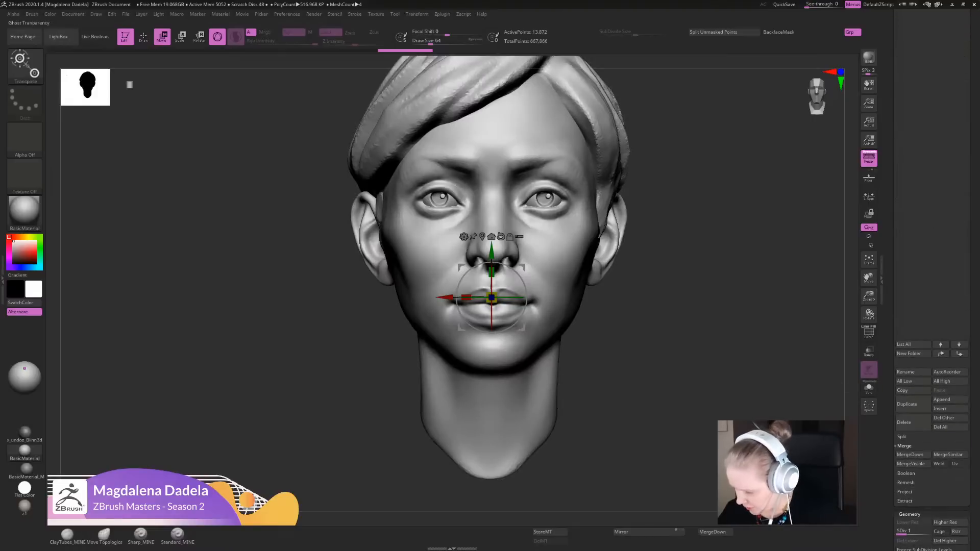
left_click_drag(973, 199, 973, 473)
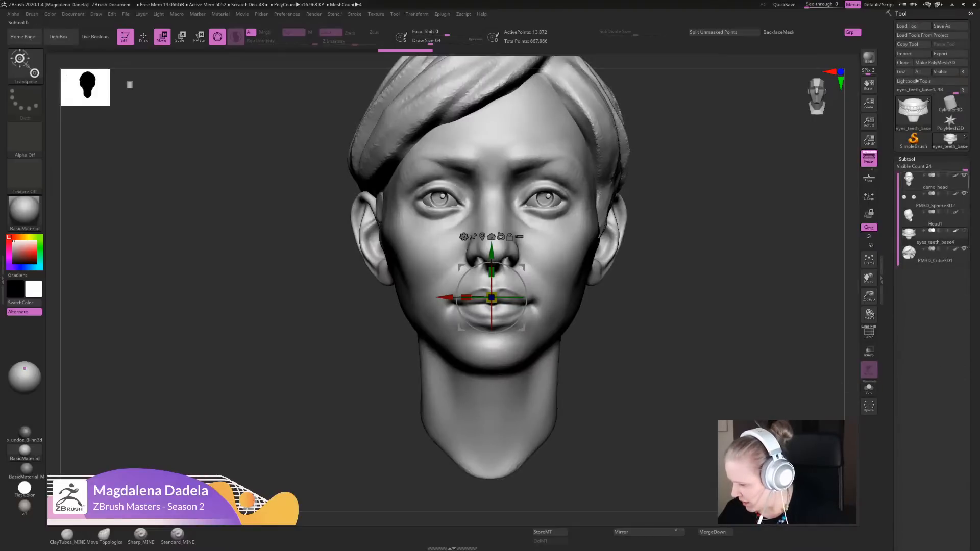
left_click(869, 351)
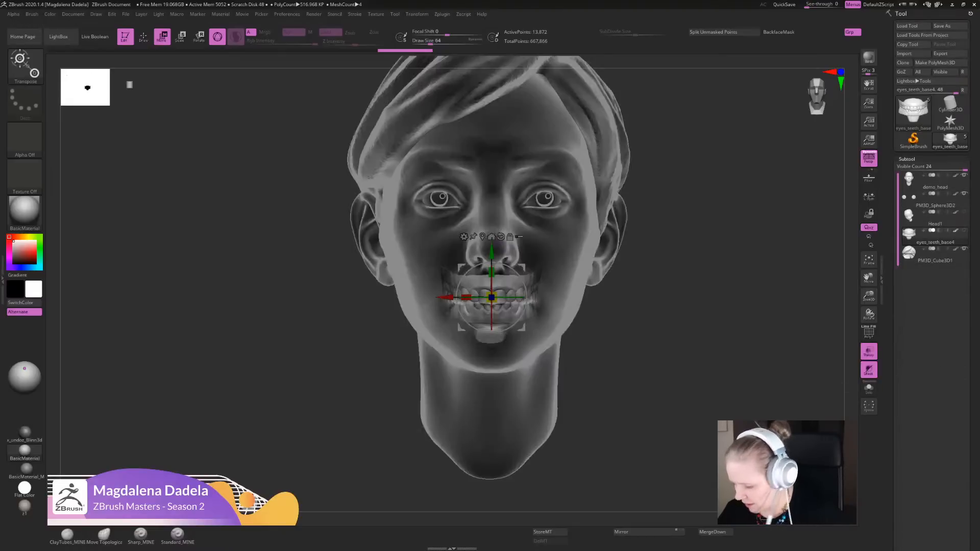
left_click_drag(740, 347, 510, 347)
left_click_drag(540, 120, 718, 65, "shift")
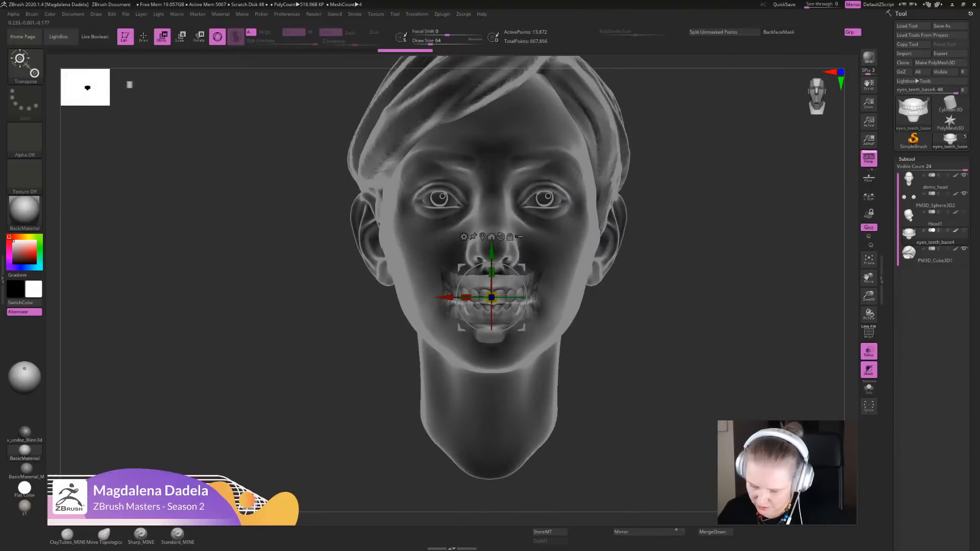
left_click(868, 351)
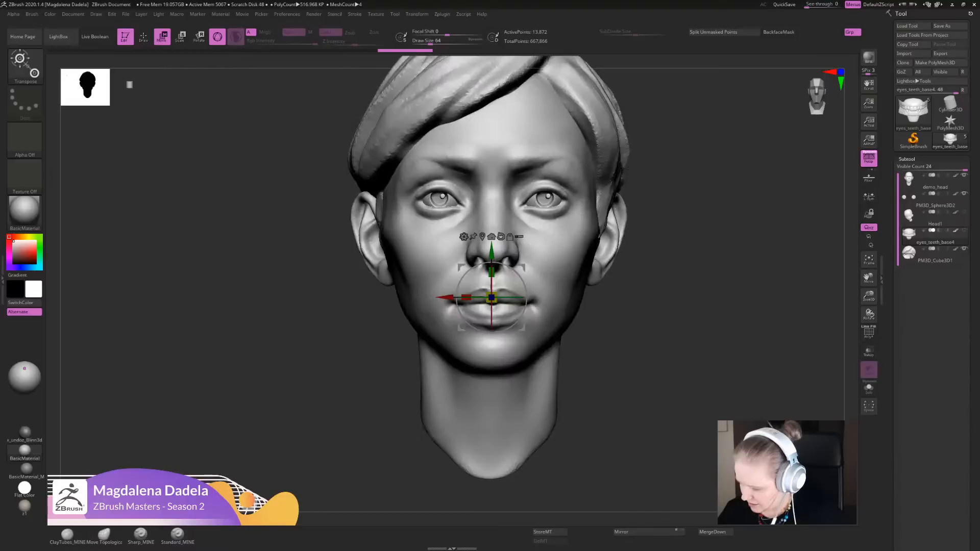
- Make demo_head the active subtool, build up the outer area between brow and eye with the ClayTubes_MINE brush, and smooth it
left_click_drag(714, 306, 710, 328, "alt")
key("q")
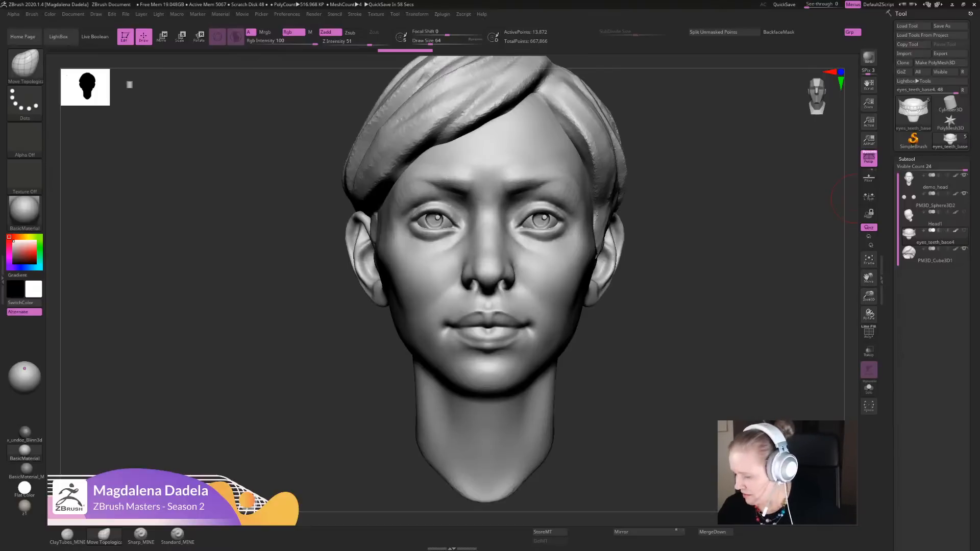
scroll(931, 204, "down", 5)
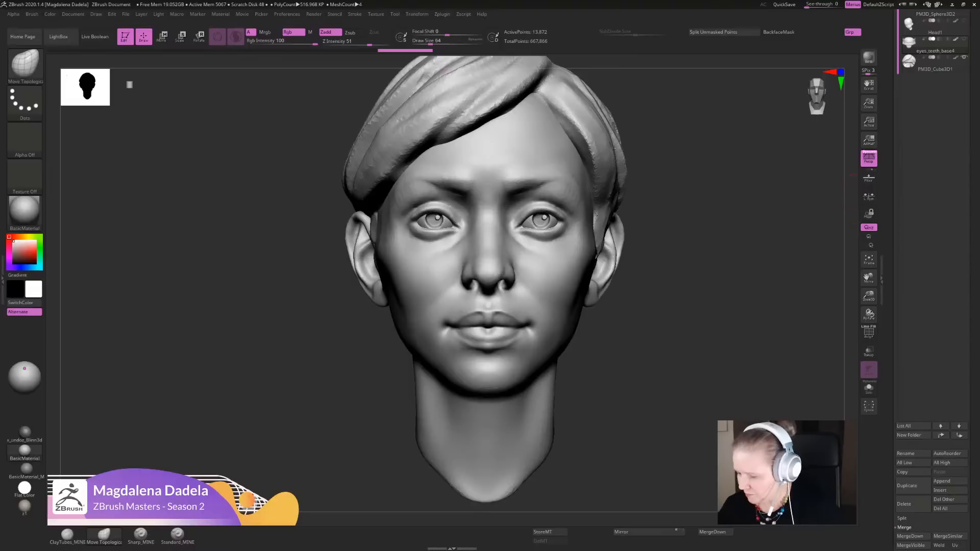
key("f")
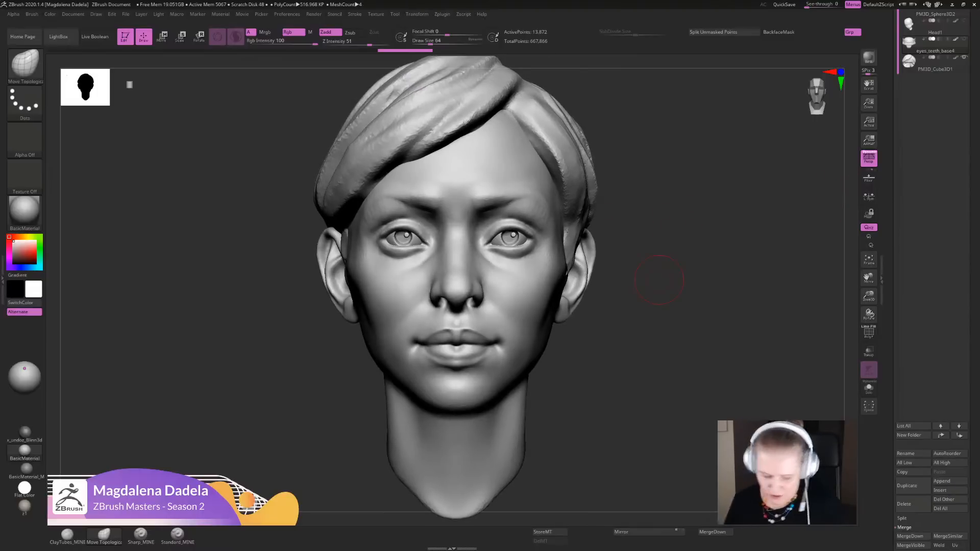
left_click(67, 535)
left_click_drag(659, 281, 655, 380, "alt")
left_click(551, 192, "alt")
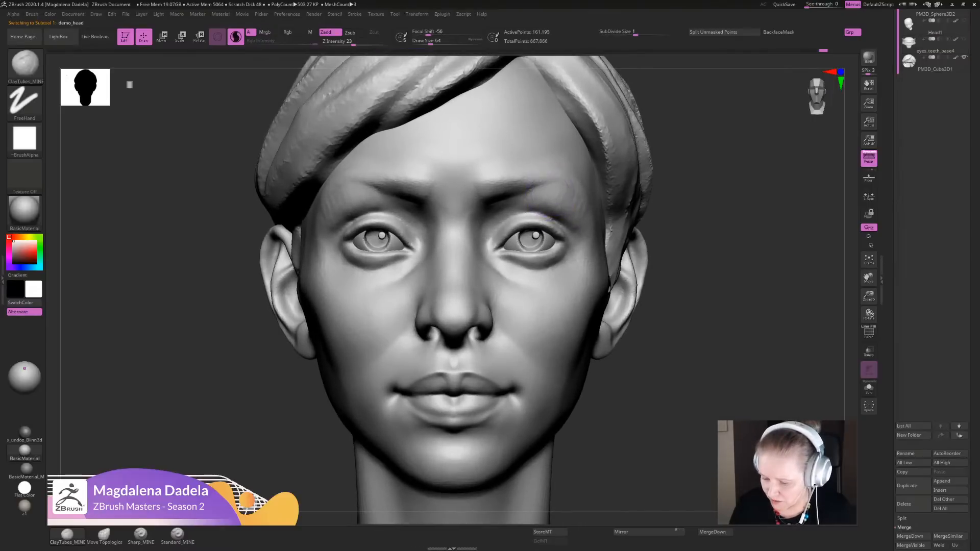
mouse_move(530, 176)
left_mouse_down()
mouse_move(569, 167)
mouse_move(561, 206)
mouse_move(586, 229)
left_mouse_up()
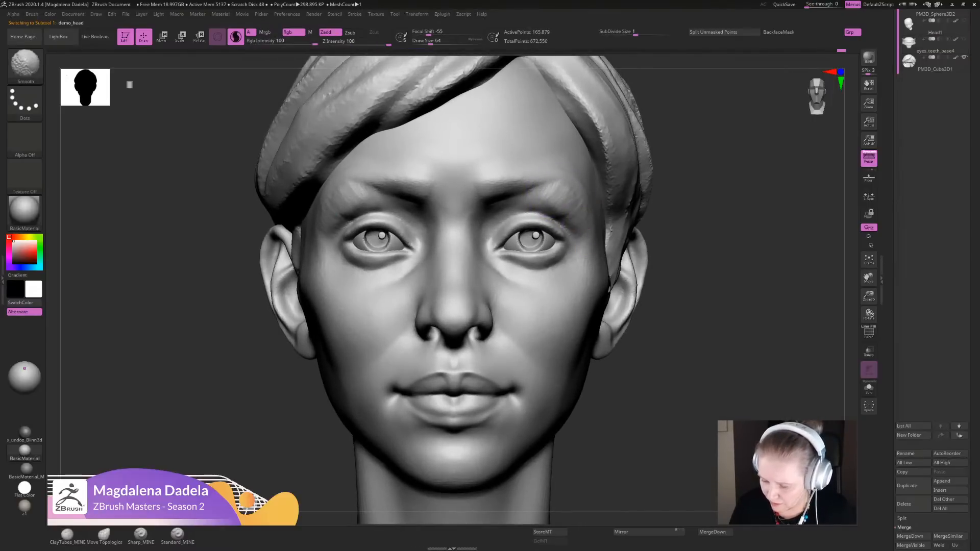
mouse_move(714, 307)
left_mouse_down("alt")
mouse_move(714, 225)
mouse_move(623, 277)
mouse_move(595, 274)
left_mouse_up("alt")
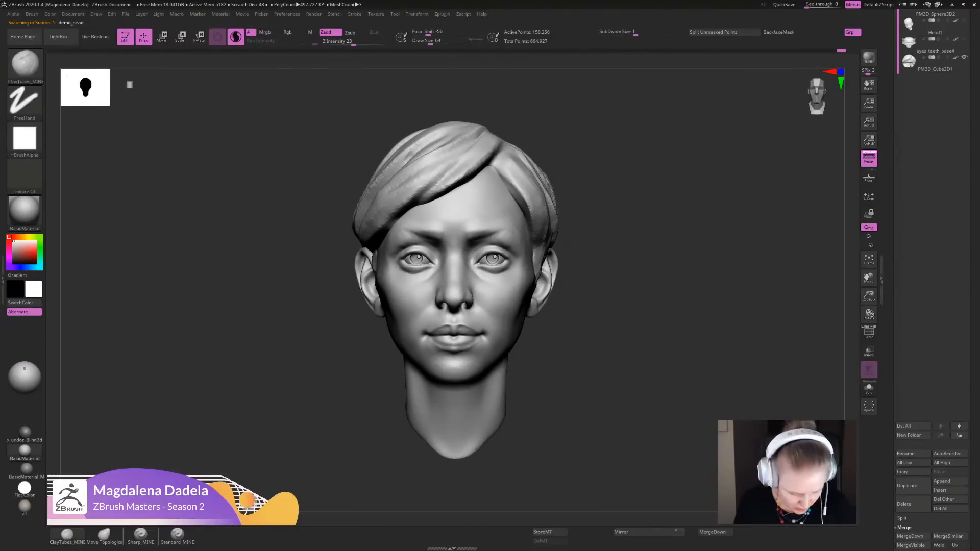
- Adjust the shape of the cheeks and mouth area with the Move Topological brush, checking the face from front, three-quarter and profile
left_click(104, 536)
left_click_drag(587, 326, 602, 341, "alt")
left_click_drag(633, 331, 459, 326)
mouse_move(408, 357)
left_mouse_down("alt")
mouse_move(408, 375)
mouse_move(505, 352)
mouse_move(491, 337)
left_mouse_up("alt")
mouse_move(621, 341)
left_mouse_down("alt")
mouse_move(624, 360)
mouse_move(551, 348)
mouse_move(549, 332)
mouse_move(633, 334)
mouse_move(607, 352)
mouse_move(606, 370)
left_mouse_up("alt")
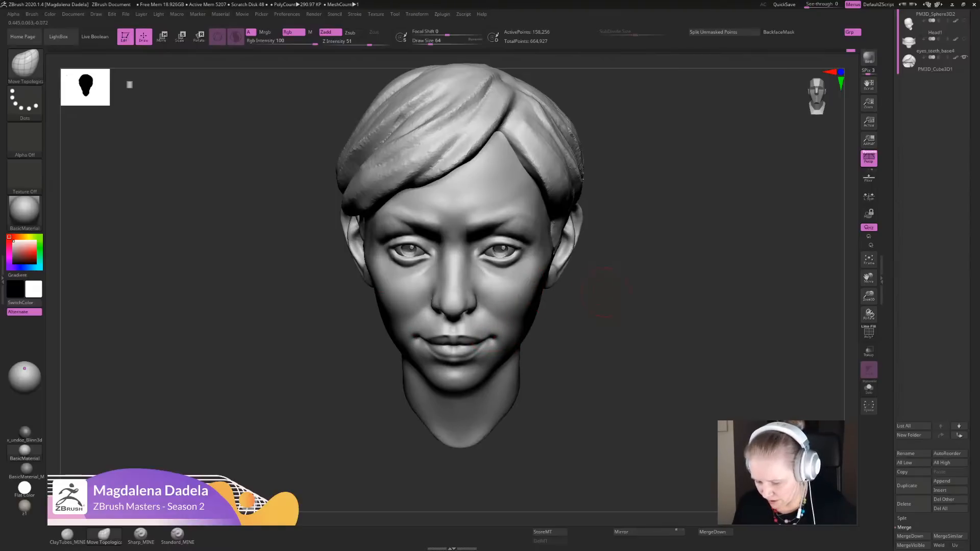
mouse_move(604, 316)
left_mouse_down()
mouse_move(603, 301)
mouse_move(541, 302)
mouse_move(556, 278)
mouse_move(547, 287)
left_mouse_up()
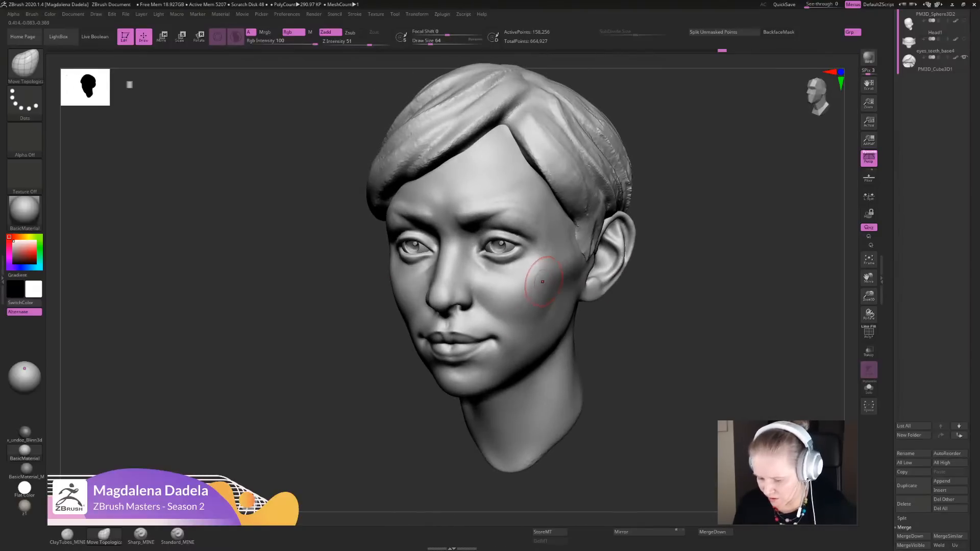
mouse_move(661, 341)
left_mouse_down()
mouse_move(586, 340)
mouse_move(585, 375)
left_mouse_up()
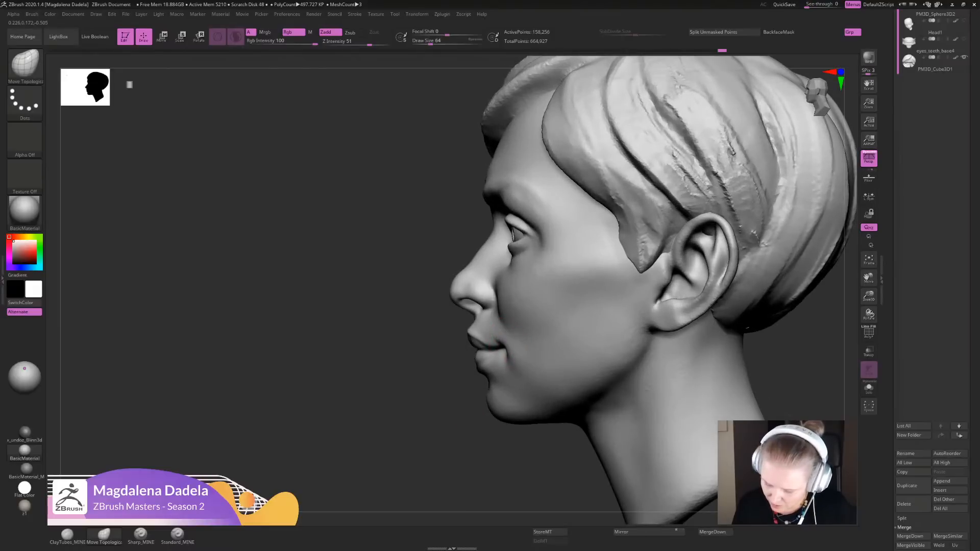
left_click_drag(408, 358, 506, 360)
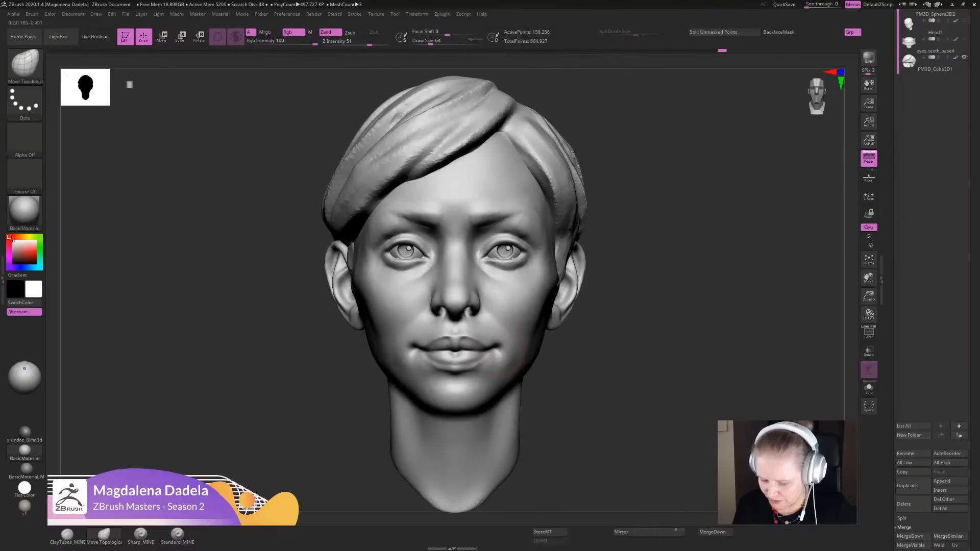
left_click_drag(587, 353, 493, 350)
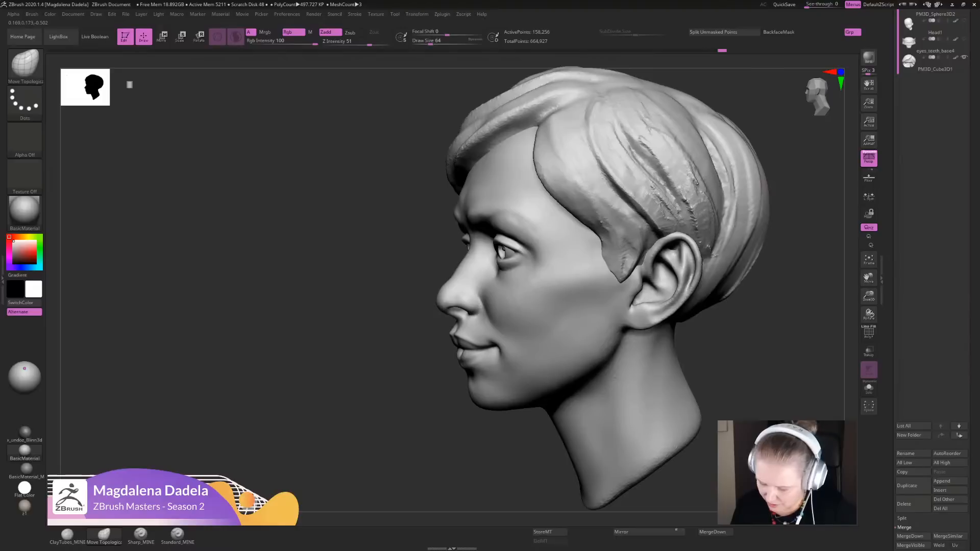
left_click_drag(409, 354, 503, 354, "shift")
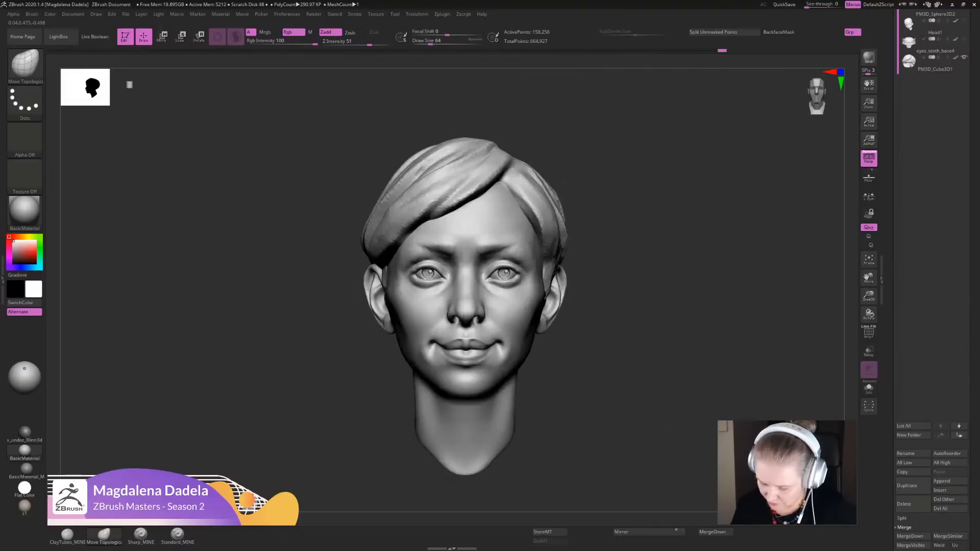
left_click_drag(587, 347, 585, 362, "alt")
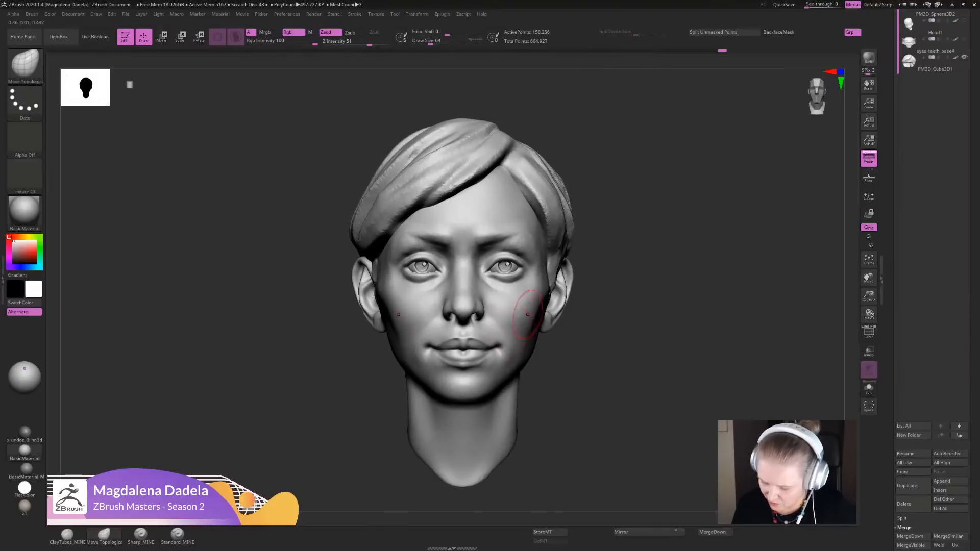
- Check the shape of the face from above, in profile, from below and from the front
mouse_move(579, 317)
left_mouse_down("alt")
mouse_move(579, 332)
mouse_move(552, 361)
left_mouse_up("alt")
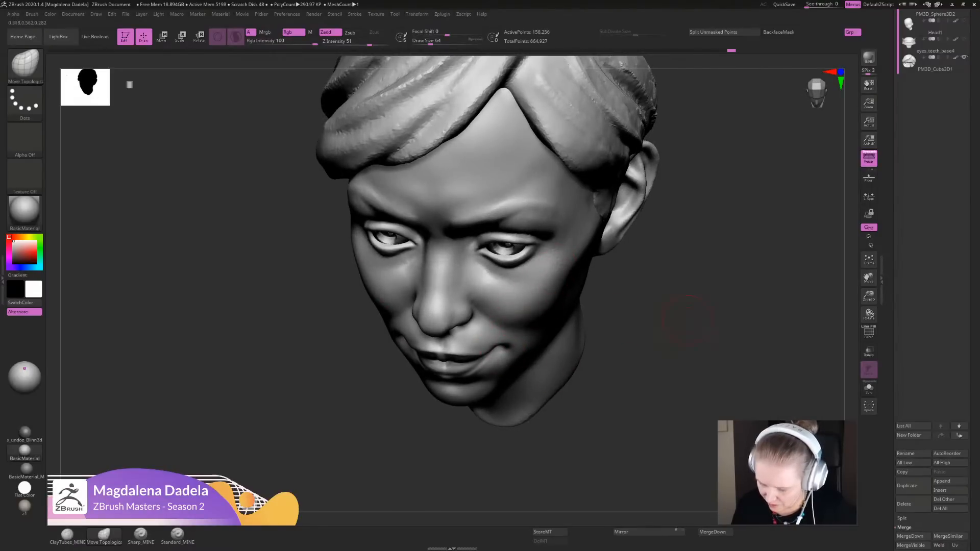
left_click_drag(687, 321, 706, 296, "shift")
left_click_drag(699, 317, 697, 286, "alt")
left_click_drag(653, 321, 652, 345, "alt")
left_click_drag(633, 347, 518, 350)
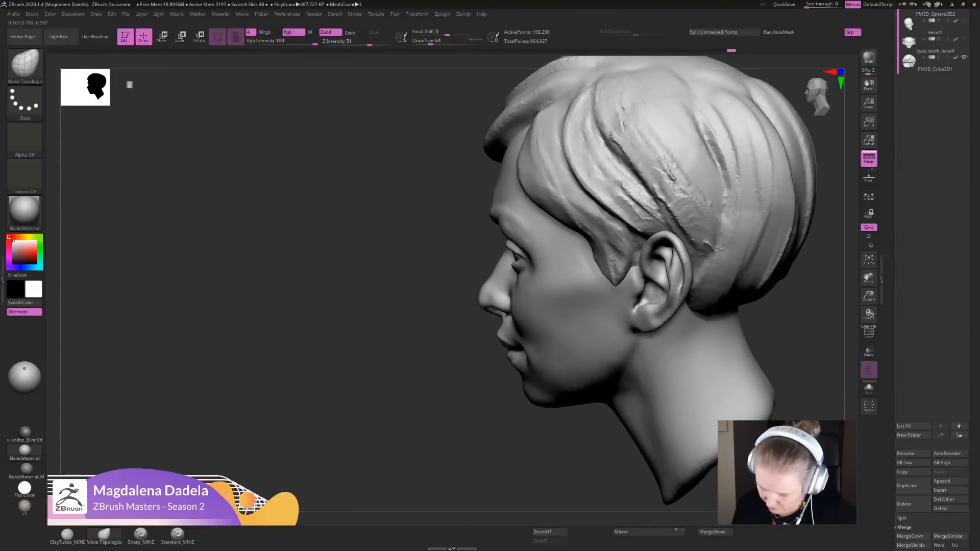
mouse_move(472, 352)
left_mouse_down("shift")
mouse_move(572, 360)
mouse_move(595, 399)
mouse_move(552, 352)
mouse_move(539, 357)
left_mouse_up("shift")
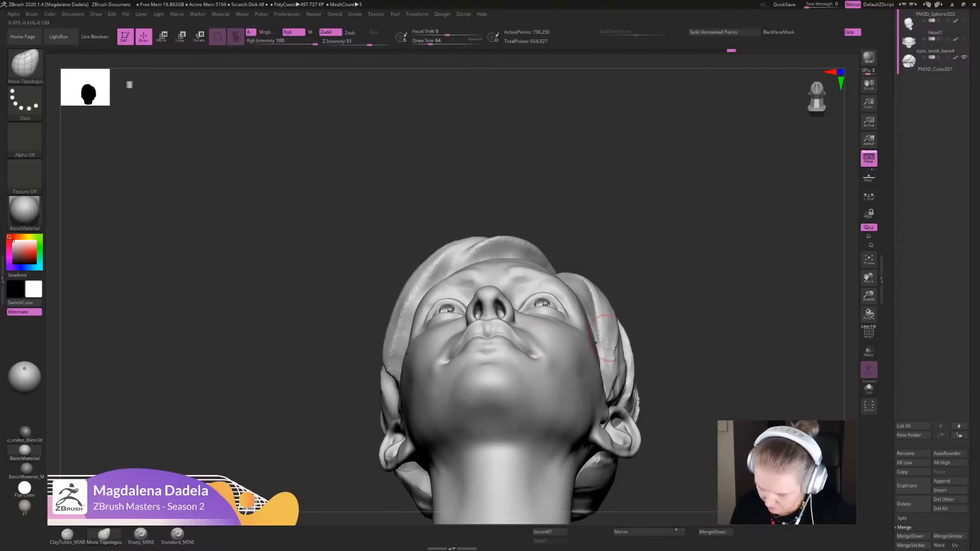
left_click_drag(656, 347, 644, 403)
left_click_drag(607, 357, 606, 375, "alt")
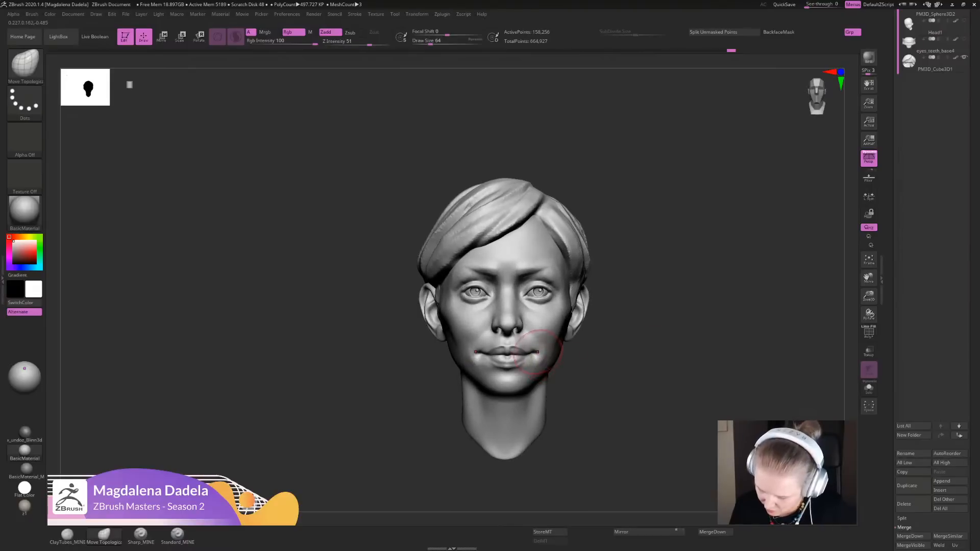
- Reshape the mouth corners and surrounding lower cheeks with the Move Topological brush, working from the front view
right_click_drag(537, 350, 537, 370, "ctrl")
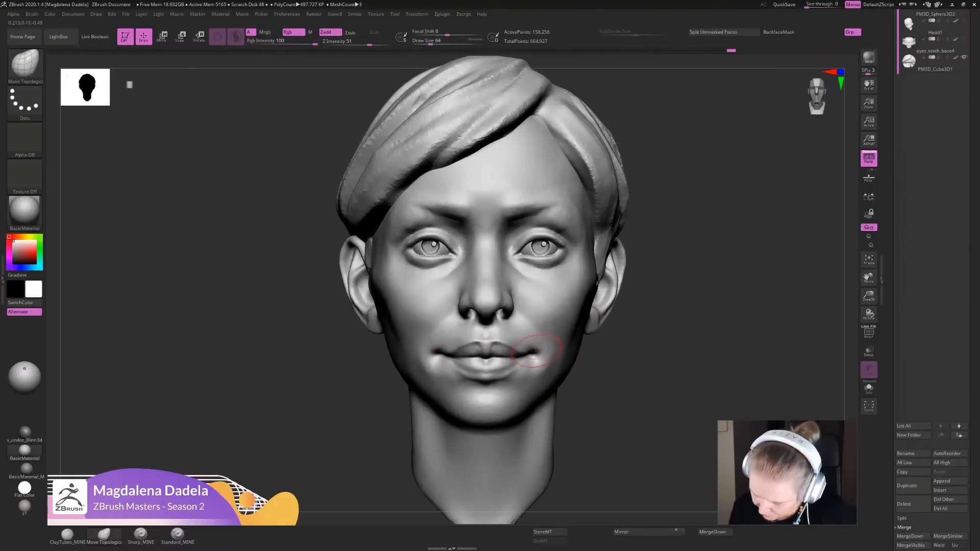
left_click_drag(522, 348, 518, 346)
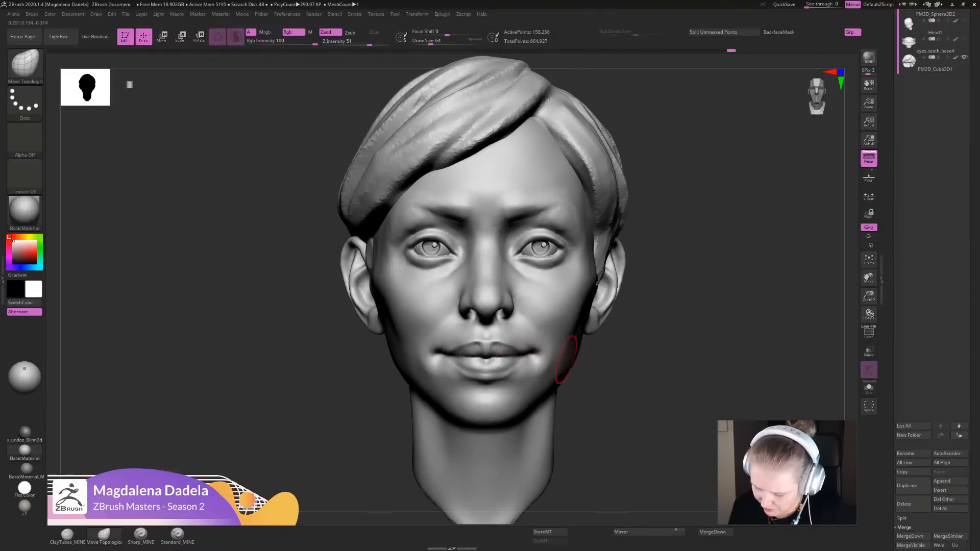
right_click_drag(540, 372, 509, 346, "ctrl")
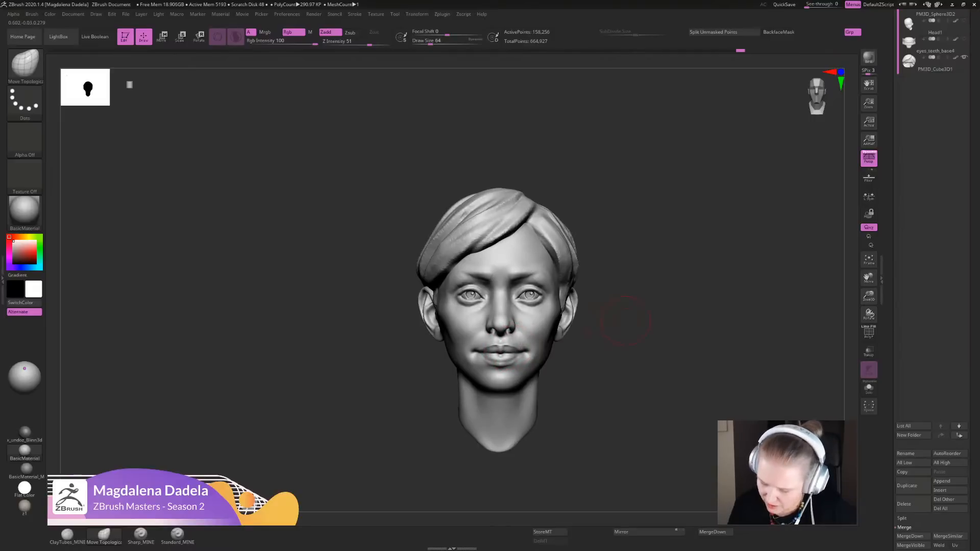
right_click_drag(529, 346, 527, 357, "ctrl")
right_click_drag(621, 380, 516, 345, "ctrl")
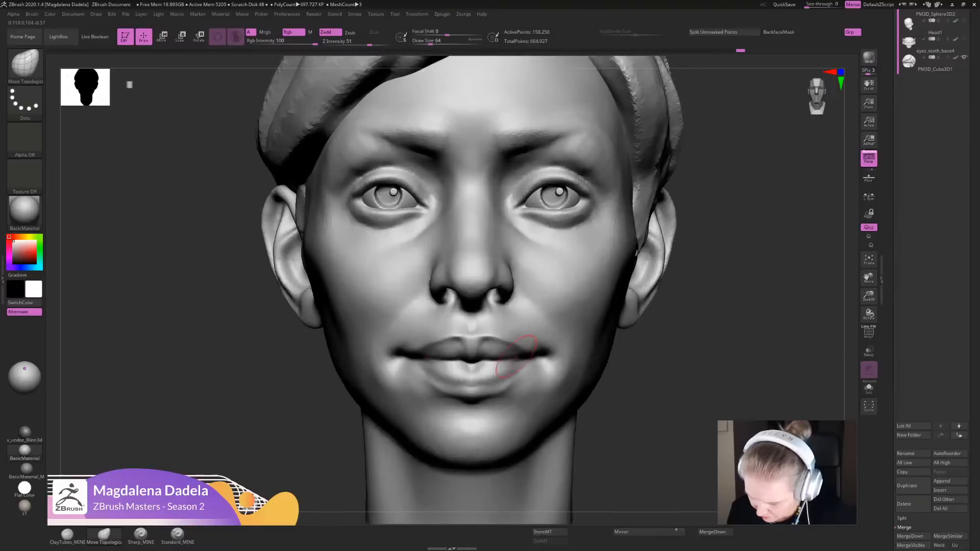
left_click_drag(532, 352, 522, 360)
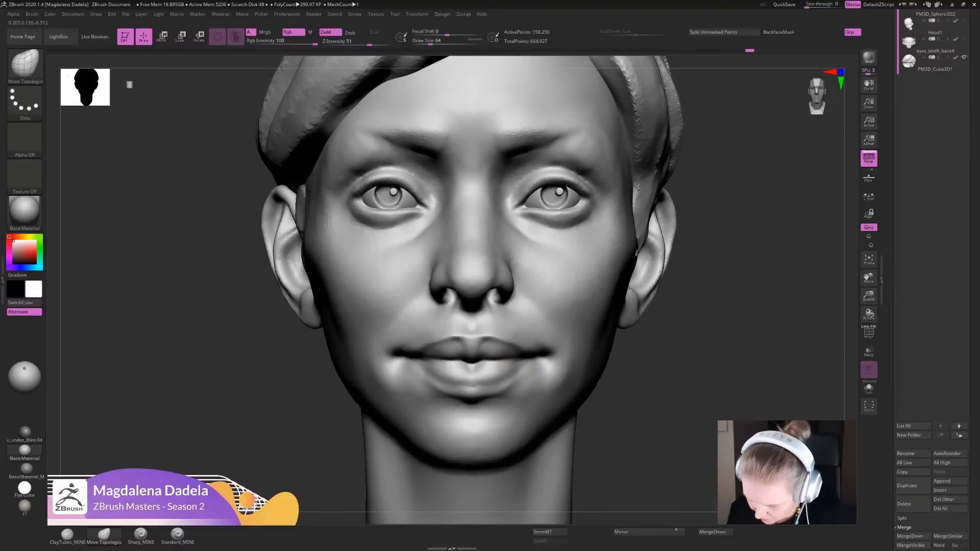
mouse_move(685, 381)
right_mouse_down("ctrl")
mouse_move(685, 311)
mouse_move(674, 314)
mouse_move(668, 370)
right_mouse_up("ctrl")
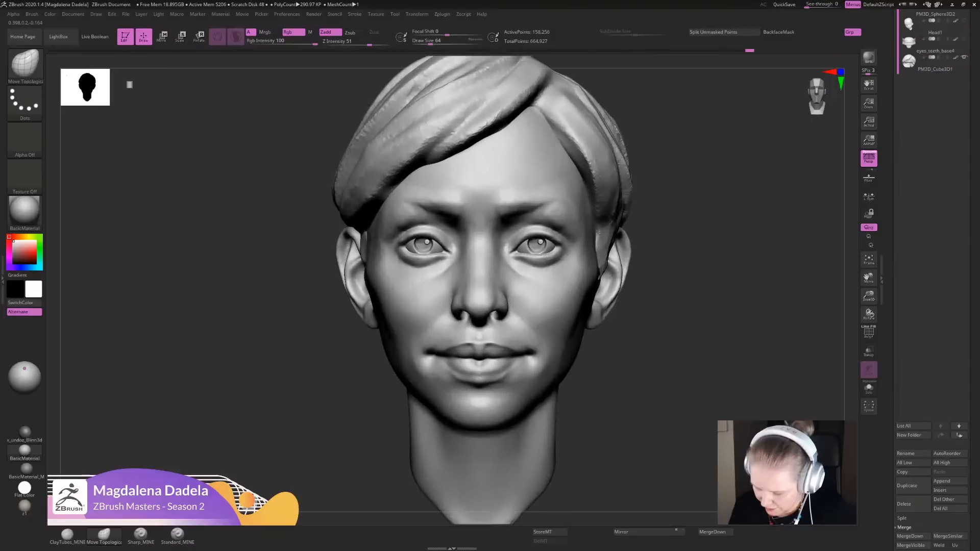
left_click_drag(541, 359, 541, 370, "shift")
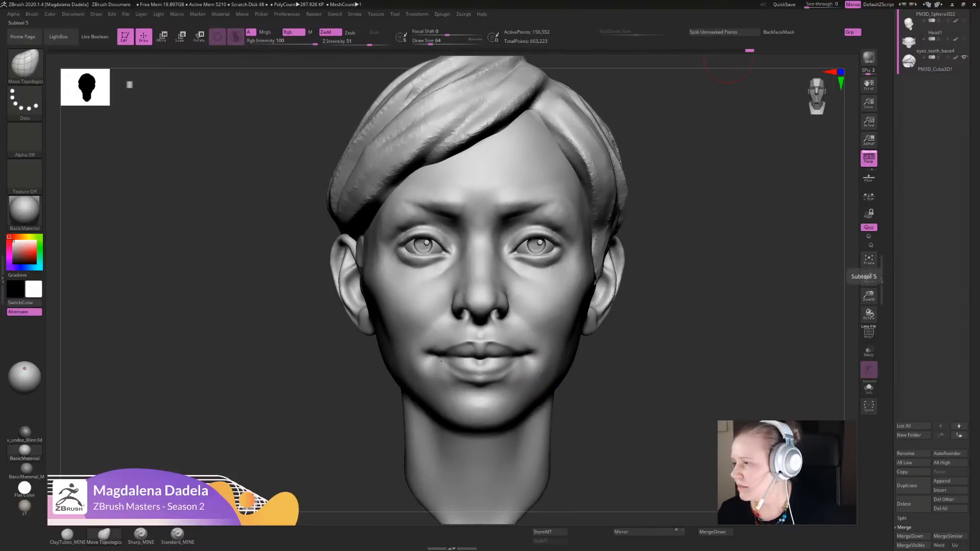
- Switch to the image reference board and go to the empty area around the Antoine Houdon note
right_click_drag(979, 281, 383, 288)
scroll(383, 289, "up", 4)
middle_click_drag(561, 230, 321, 374)
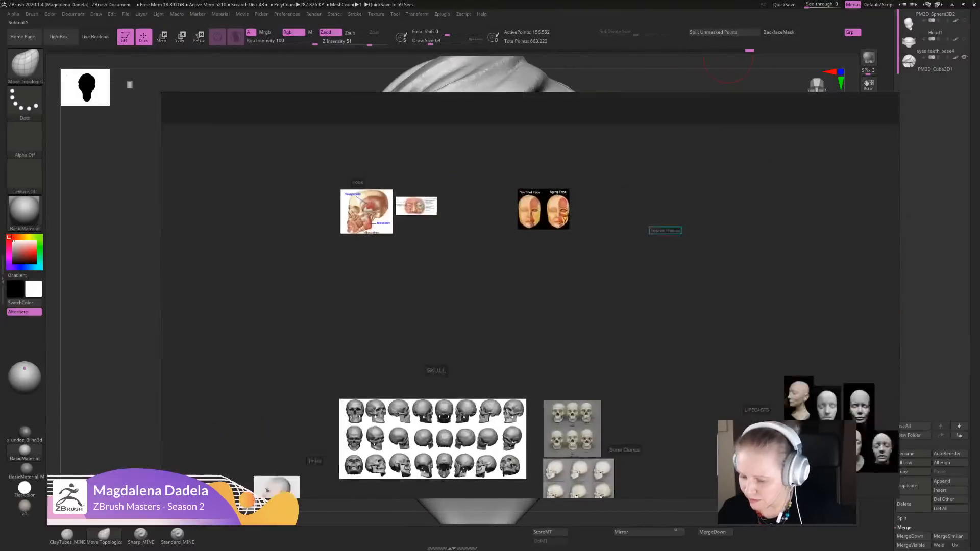
middle_click_drag(611, 305, 566, 390)
scroll(563, 348, "up", 3)
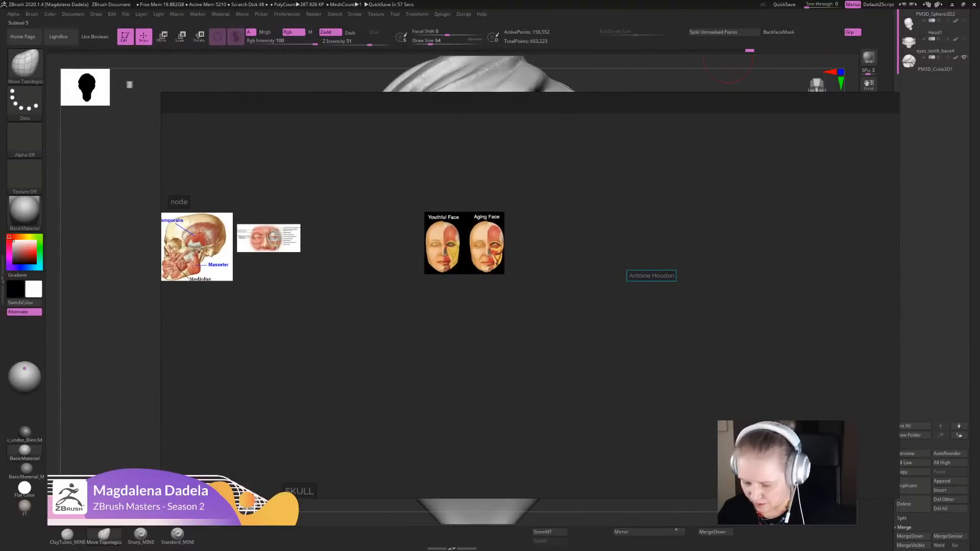
middle_click_drag(590, 337, 443, 353)
scroll(443, 354, "up", 6)
- Add a text note reading "triplegangers" below the Antoine Houdon note on the reference board
right_click(513, 279)
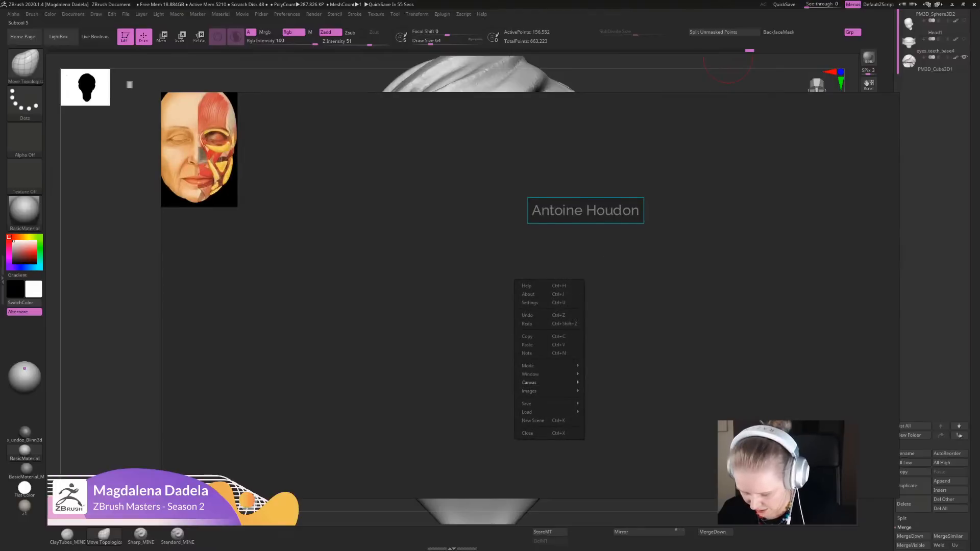
left_click(526, 354)
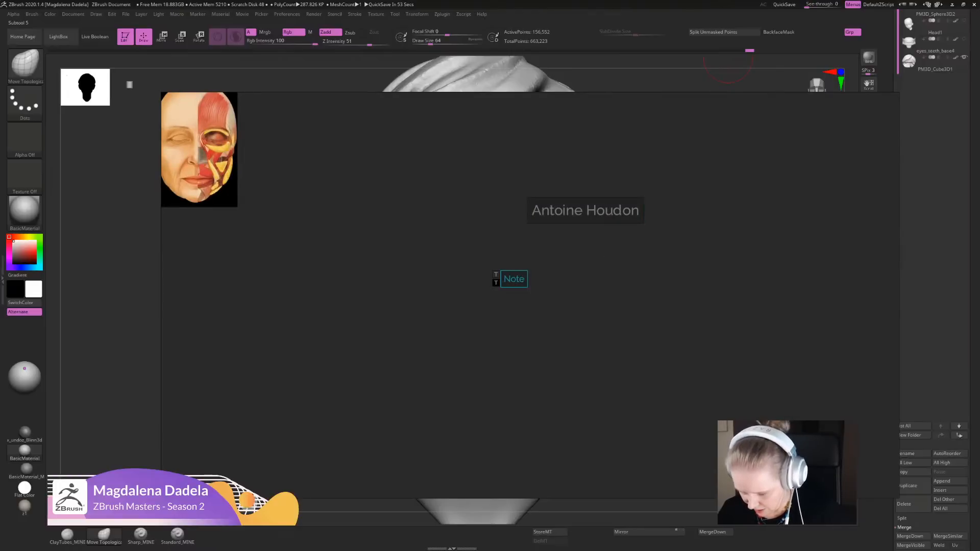
scroll(517, 282, "up", 10)
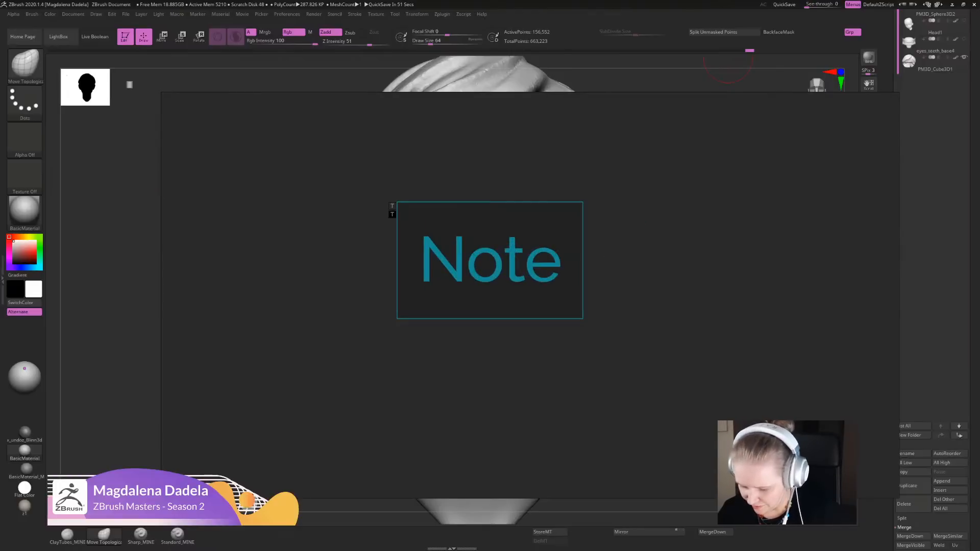
type("trip")
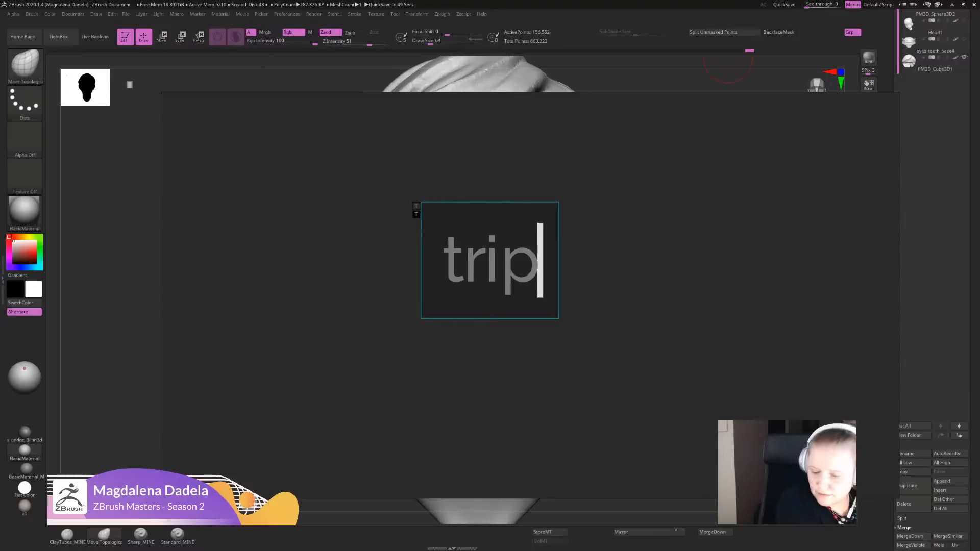
type("legangers")
key("Escape")
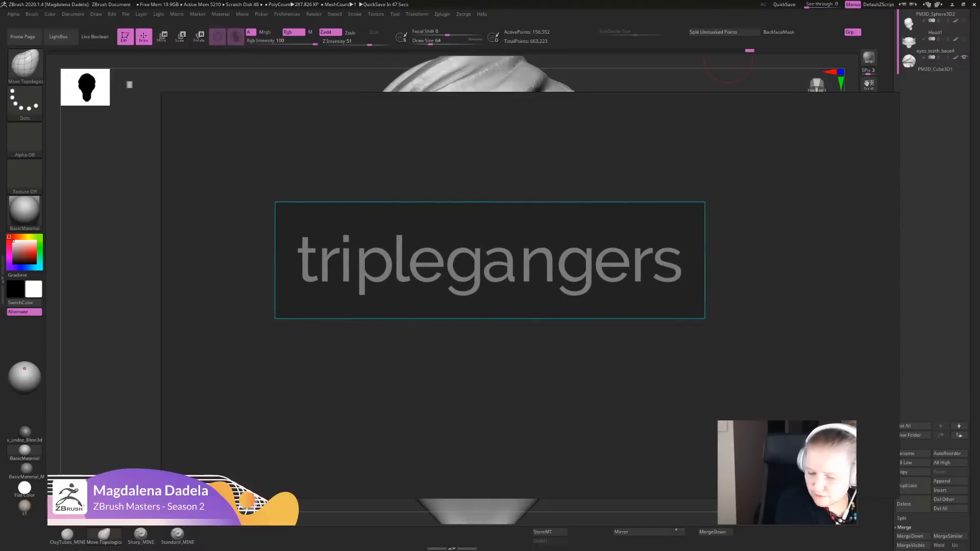
- Show the complete triplegangers note enlarged on the reference board and return to the head sculpt
scroll(513, 284, "up", 3)
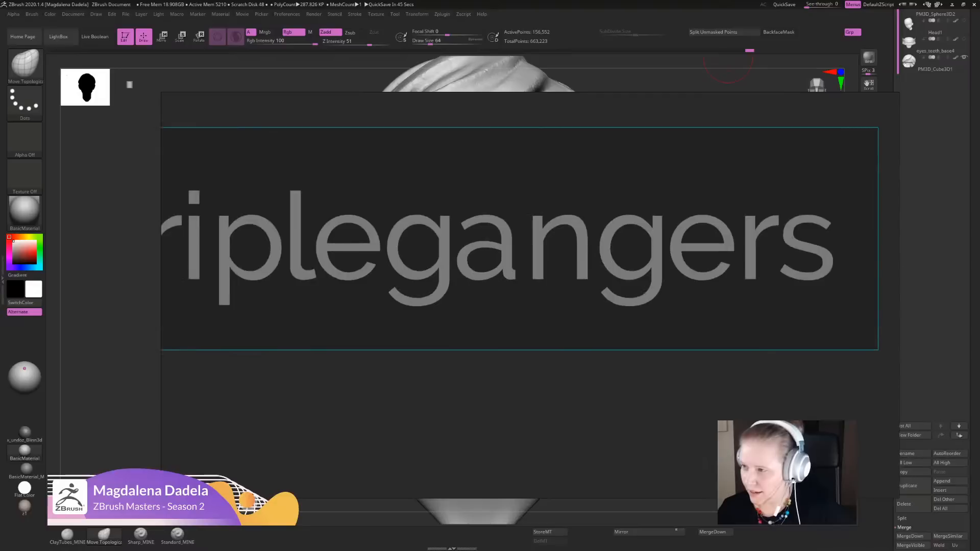
middle_click_drag(513, 284, 566, 314)
scroll(567, 311, "down", 2)
scroll(573, 310, "up", 1)
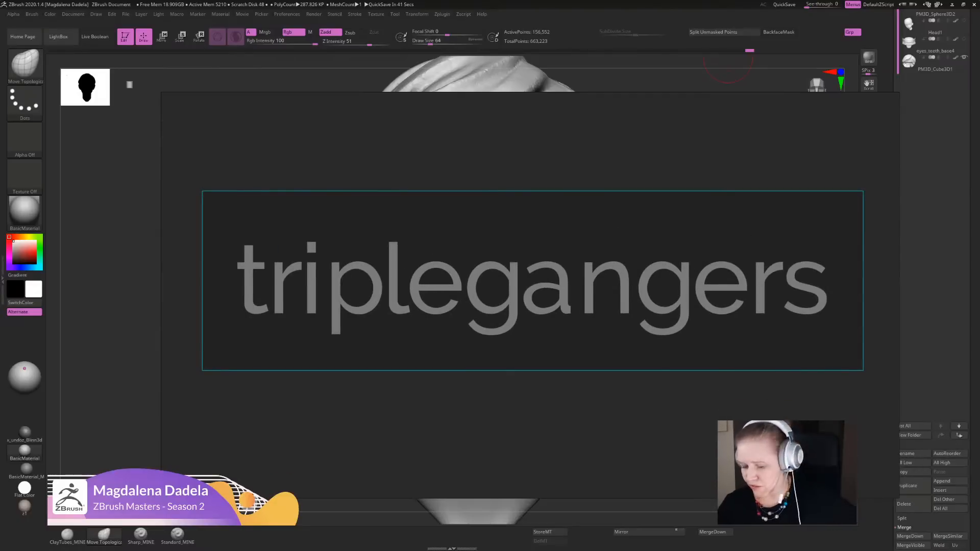
mouse_move(572, 309)
right_mouse_down()
mouse_move(951, 170)
mouse_move(361, 357)
mouse_move(457, 328)
mouse_move(393, 344)
mouse_move(0, 372)
right_mouse_up()
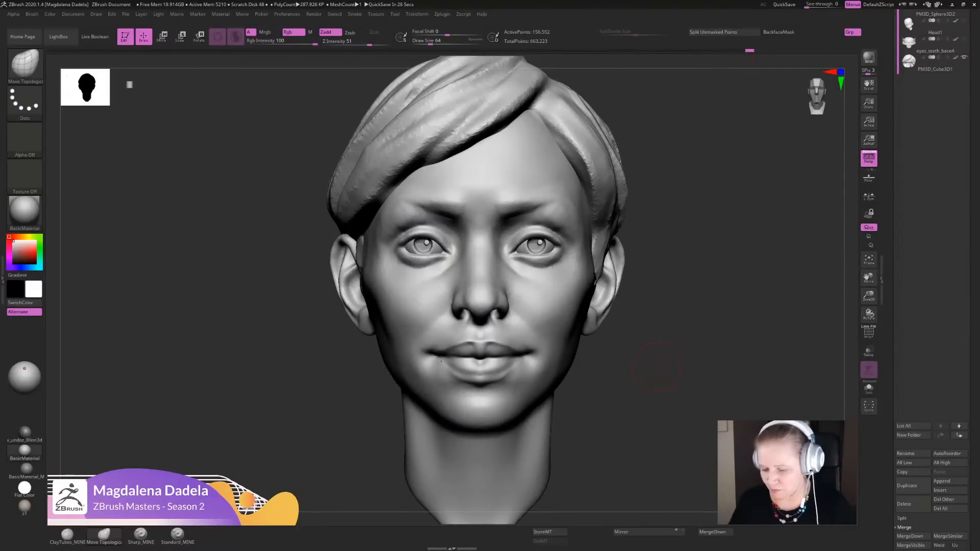
- Build up the area beside the mouth corners with the ClayTubes_MINE brush
left_click_drag(651, 355, 648, 265, "alt")
mouse_move(648, 306)
left_mouse_down("alt")
mouse_move(636, 367)
mouse_move(608, 382)
left_mouse_up("alt")
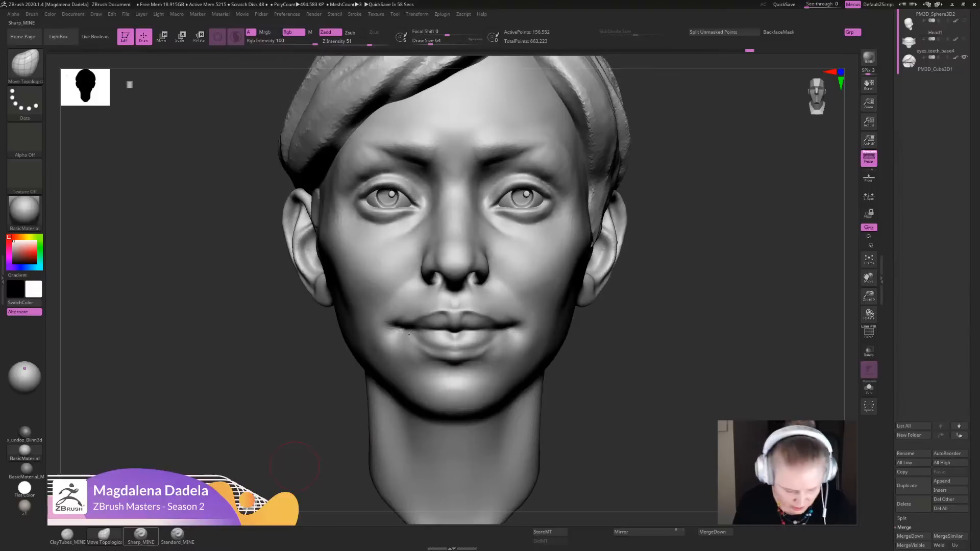
left_click(67, 534)
left_click_drag(515, 336, 527, 317)
mouse_move(634, 372)
left_mouse_down("alt")
mouse_move(632, 329)
mouse_move(651, 356)
mouse_move(650, 383)
left_mouse_up("alt")
- Carve the nasolabial fold from the nostril wing to the mouth corner with the Sharp_MINE brush
left_click(141, 535)
left_click_drag(650, 383, 548, 372)
left_click_drag(485, 266, 530, 313)
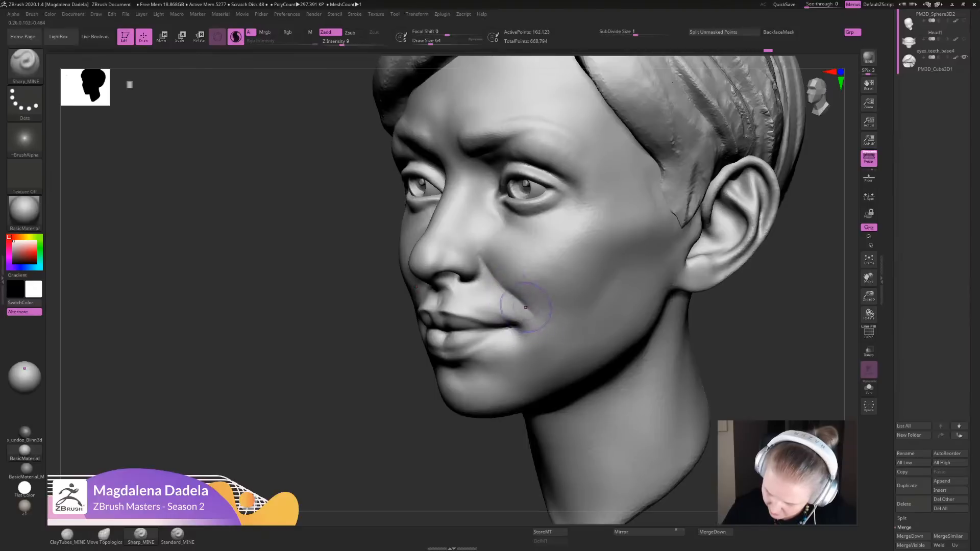
mouse_move(482, 234)
left_mouse_down()
mouse_move(498, 288)
mouse_move(528, 311)
mouse_move(512, 329)
left_mouse_up()
left_click_drag(478, 256, 484, 263)
left_click_drag(506, 327, 523, 325)
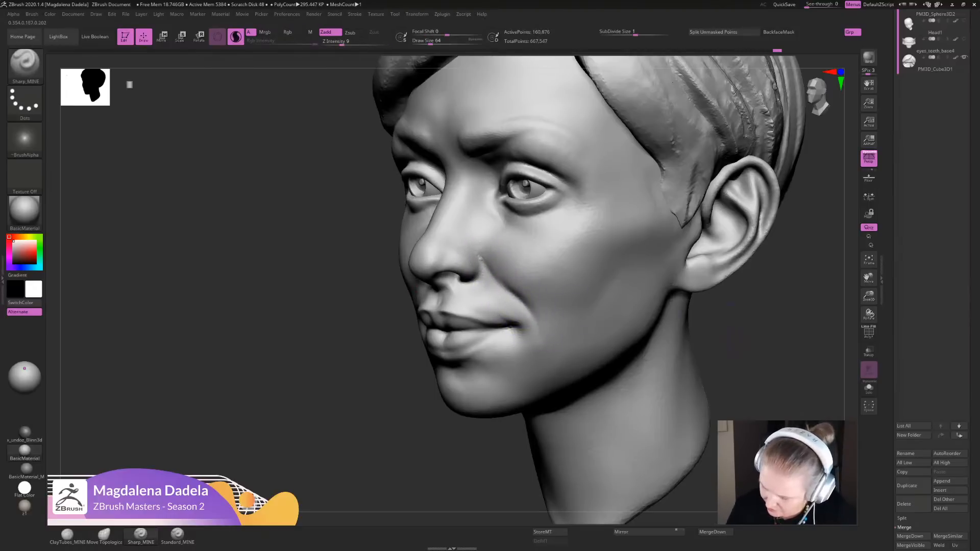
- Smooth the skin just outside the mouth corners from the front view
mouse_move(731, 305)
left_mouse_down("alt")
mouse_move(718, 255)
mouse_move(765, 260)
left_mouse_up("alt")
left_click_drag(714, 285, 715, 352, "alt")
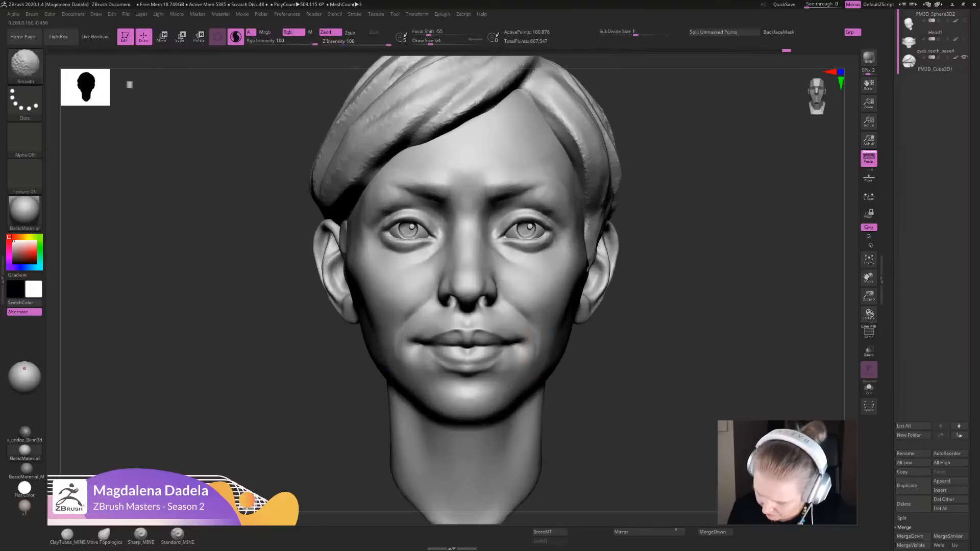
left_click_drag(524, 352, 526, 342, "shift")
left_click_drag(714, 285, 714, 326, "alt")
- Define the plane below the cheekbone and the lower end of the nasolabial fold with the Sharp_MINE brush
left_click_drag(714, 326, 633, 322)
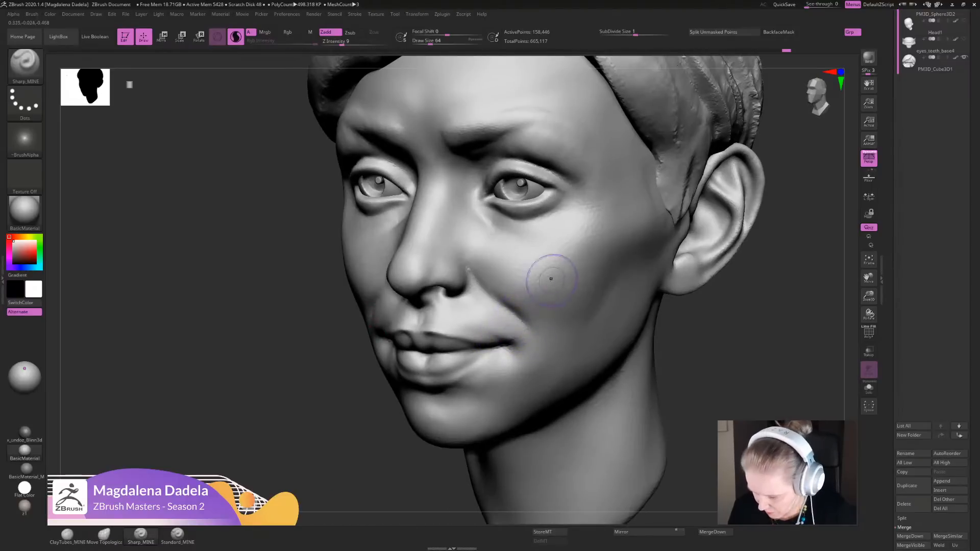
left_click_drag(599, 233, 568, 258)
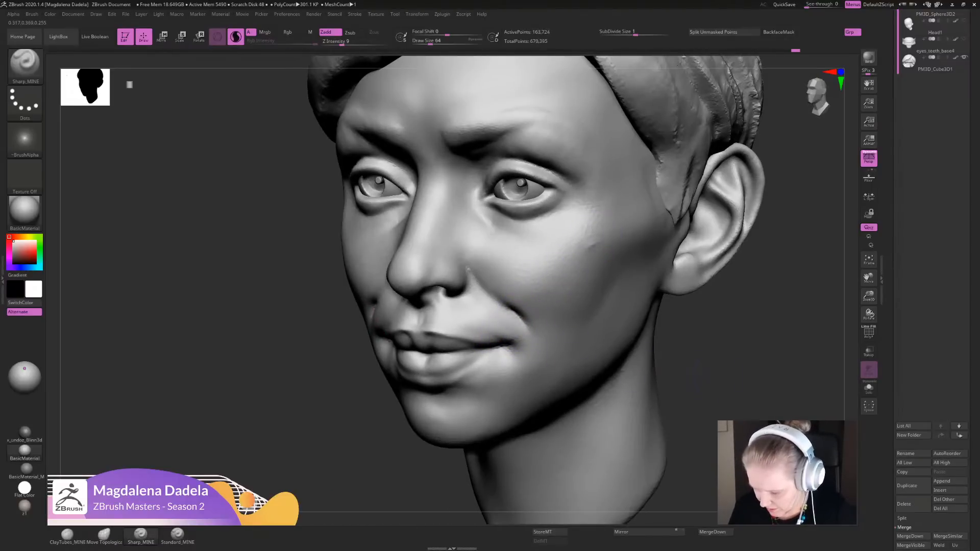
mouse_move(714, 347)
left_mouse_down("alt")
mouse_move(714, 296)
mouse_move(715, 342)
left_mouse_up("alt")
left_click_drag(518, 308, 517, 323, "shift")
left_click_drag(714, 347, 676, 268, "alt")
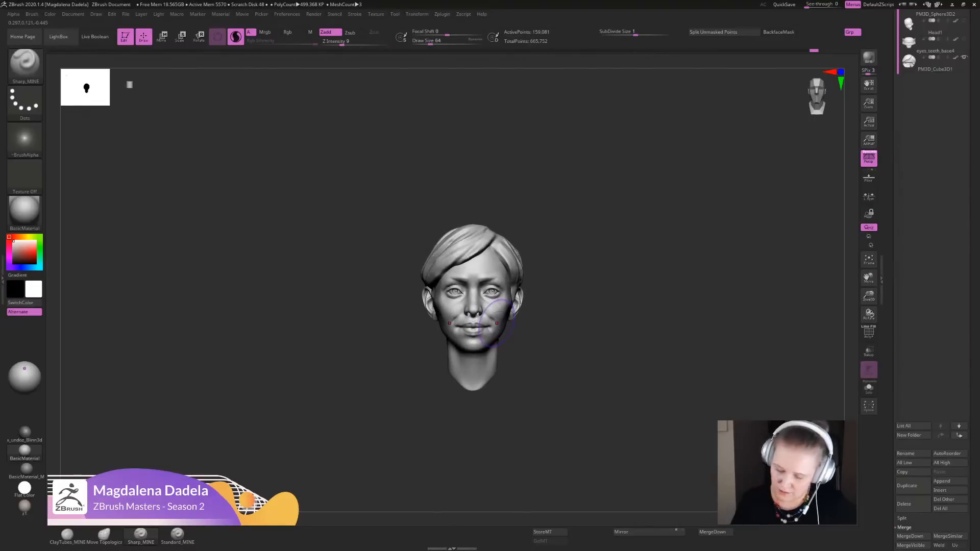
- Refine the nasolabial folds and the cheek planes beside them with Sharp_MINE strokes from three-quarter and front views
left_click_drag(556, 271, 561, 357, "alt")
left_click_drag(663, 316, 566, 301)
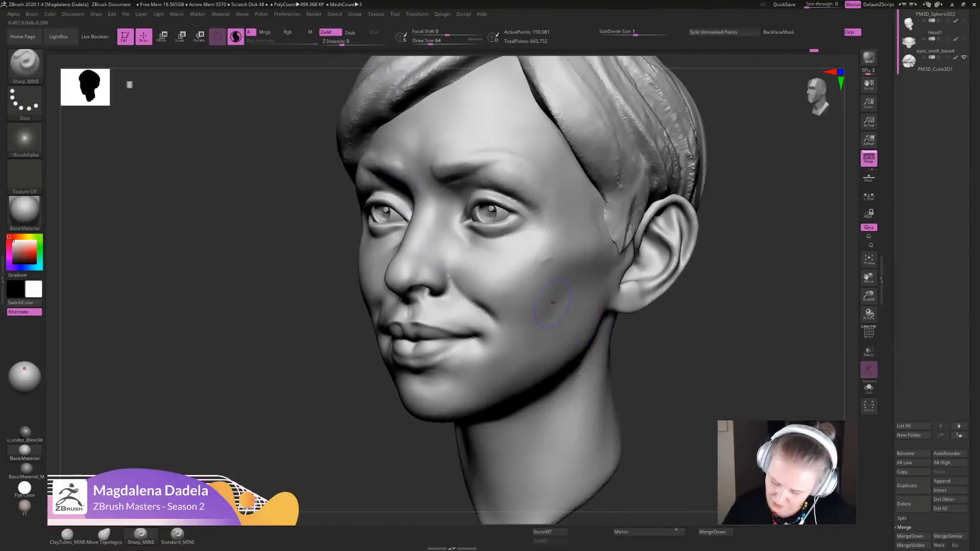
left_click_drag(452, 270, 486, 308)
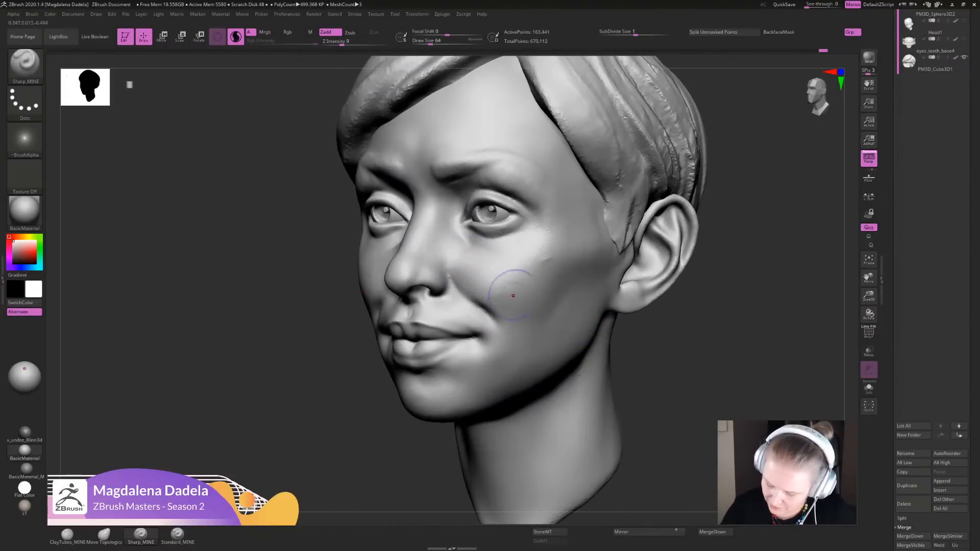
mouse_move(658, 326)
left_mouse_down("shift")
mouse_move(725, 327)
mouse_move(666, 343)
mouse_move(667, 352)
left_mouse_up("shift")
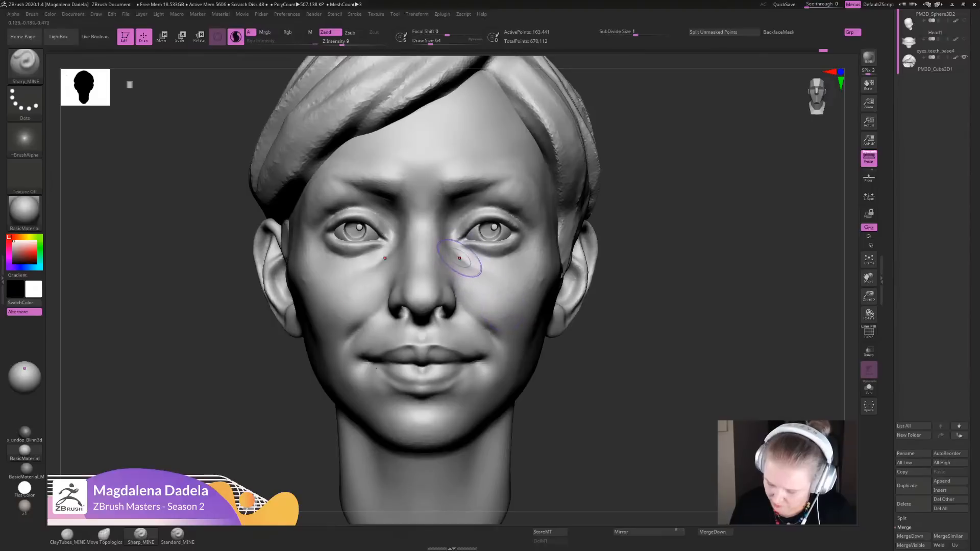
left_click_drag(531, 295, 493, 318)
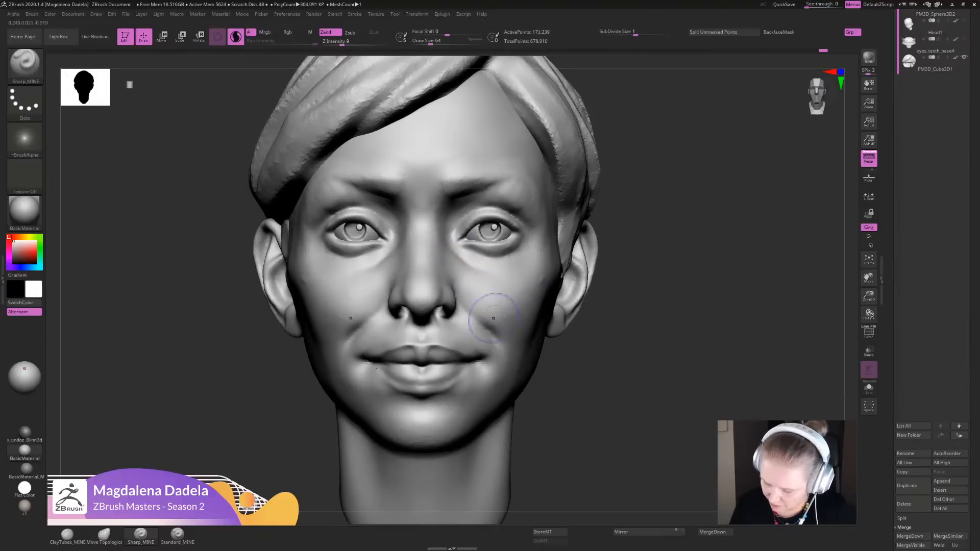
mouse_move(444, 263)
left_mouse_down()
mouse_move(487, 322)
mouse_move(489, 310)
left_mouse_up()
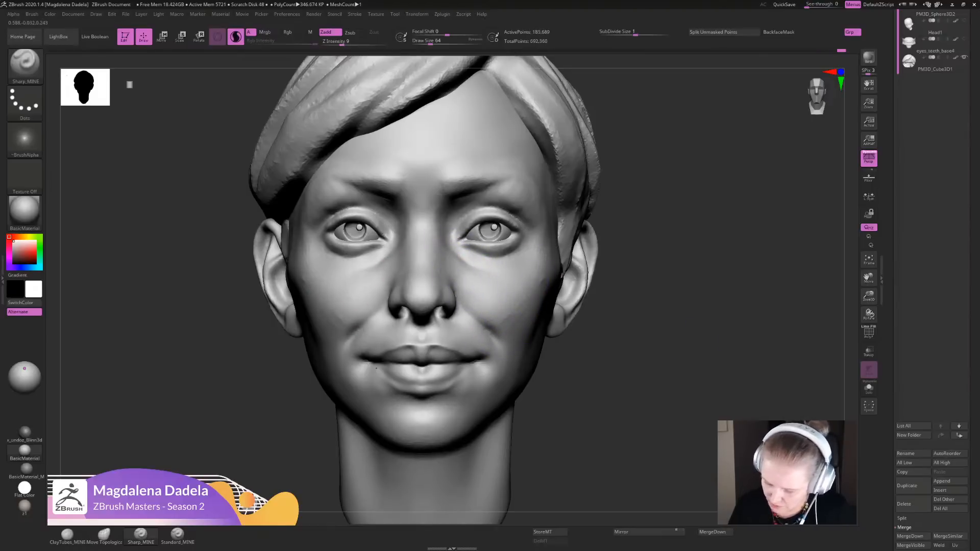
left_click_drag(658, 357, 669, 378, "alt")
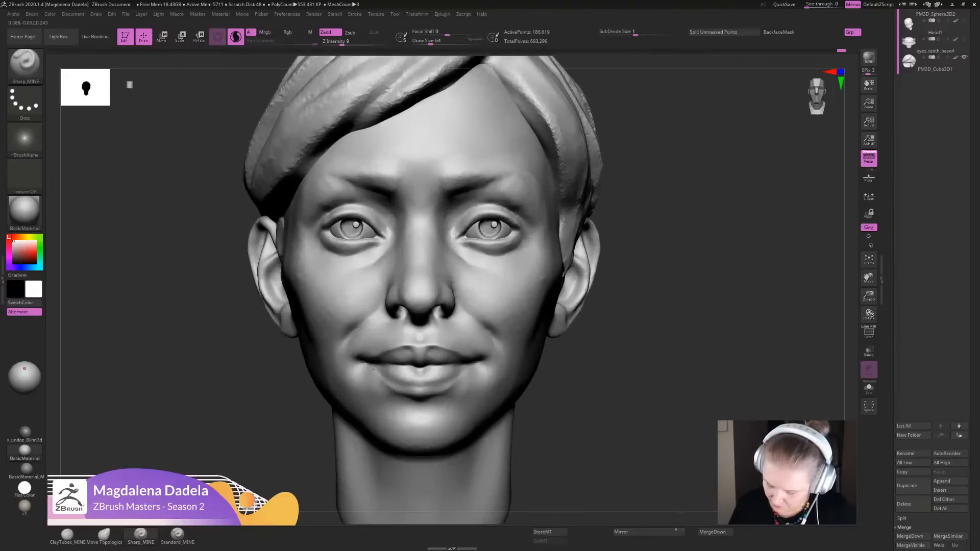
left_click_drag(648, 326, 513, 324)
mouse_move(487, 328)
left_mouse_down()
mouse_move(461, 305)
mouse_move(471, 313)
left_mouse_up()
- Build up the cheek along the nasolabial fold down to the mouth corner with the ClayTubes_MINE brush
left_click_drag(332, 327, 451, 327)
key("1")
mouse_move(479, 280)
left_mouse_down()
mouse_move(478, 297)
mouse_move(496, 309)
left_mouse_up()
mouse_move(481, 274)
left_mouse_down("shift")
mouse_move(471, 288)
mouse_move(520, 328)
left_mouse_up("shift")
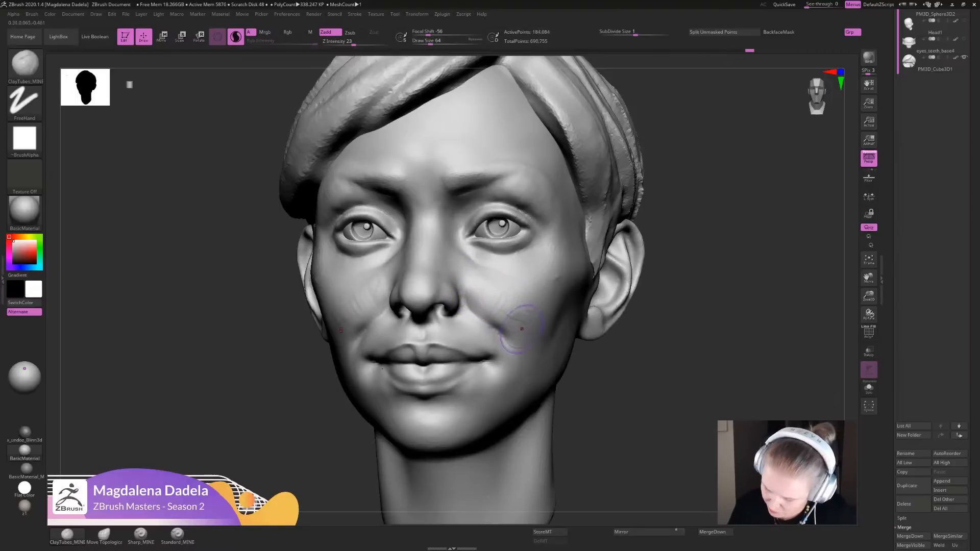
- Build up the cheek beside the nostril with the ClayTubes_MINE brush, undoing the last stroke
left_click_drag(471, 280, 507, 318)
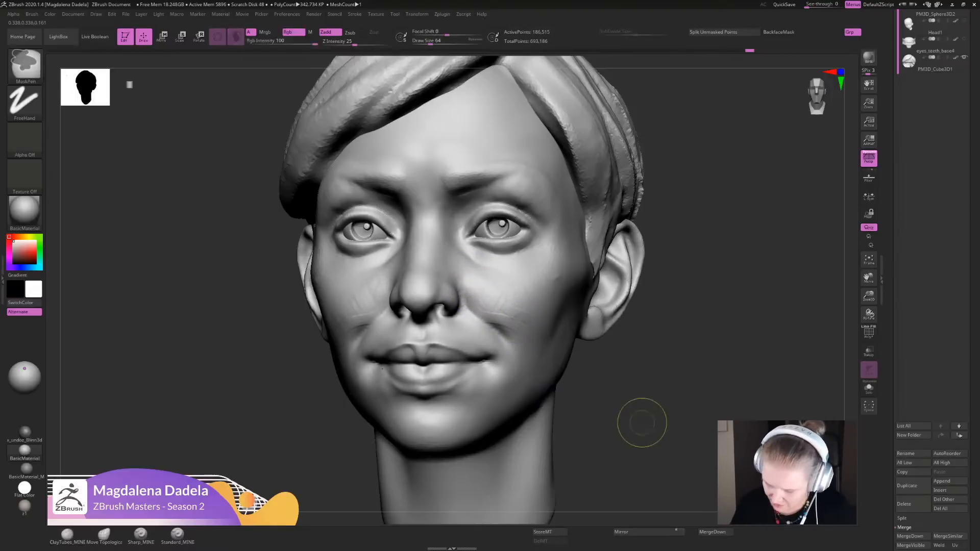
key("ctrl+z")
left_click_drag(641, 422, 672, 422)
- Refine the nasolabial fold from the nostril down past the mouth corner with Sharp_MINE strokes
key("3")
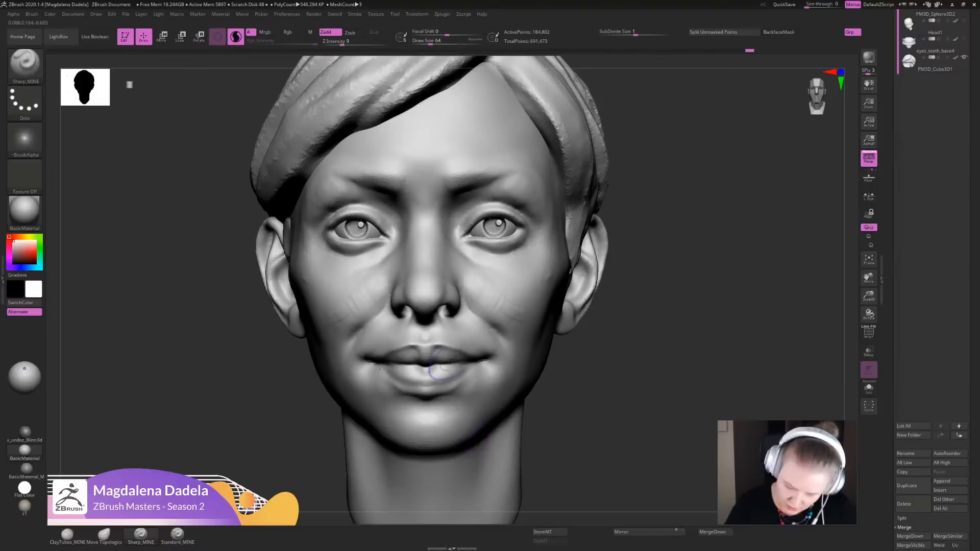
mouse_move(461, 288)
left_mouse_down()
mouse_move(503, 334)
mouse_move(505, 357)
mouse_move(499, 325)
mouse_move(496, 348)
left_mouse_up()
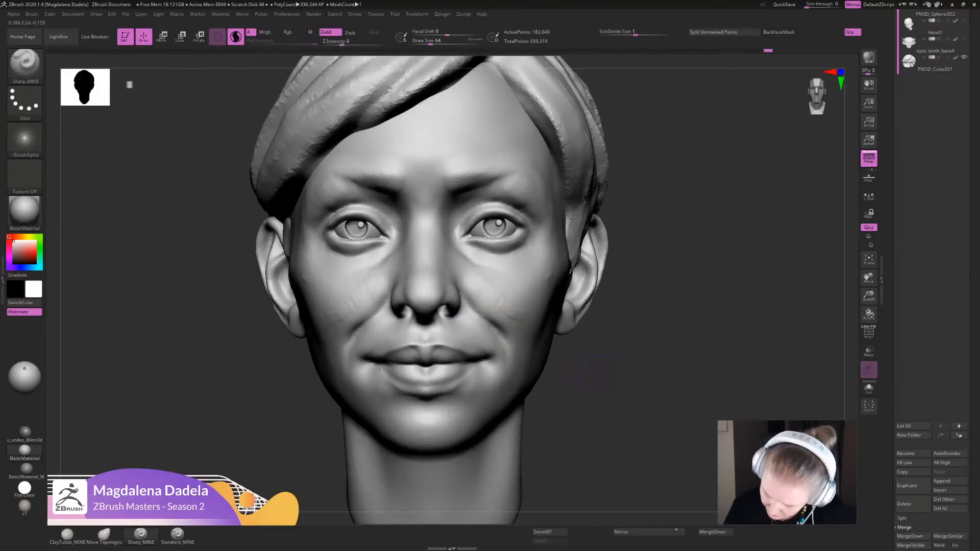
left_click_drag(601, 372, 604, 288, "alt")
left_click_drag(601, 323, 604, 395, "alt")
left_click_drag(699, 357, 645, 368)
left_click_drag(475, 339, 487, 377)
left_click_drag(647, 369, 645, 304, "alt")
left_click_drag(576, 378, 602, 392)
left_click_drag(593, 400, 607, 378)
- Adjust the cheek contours with the Move Topological brush from three-quarter and front views
left_click(104, 536)
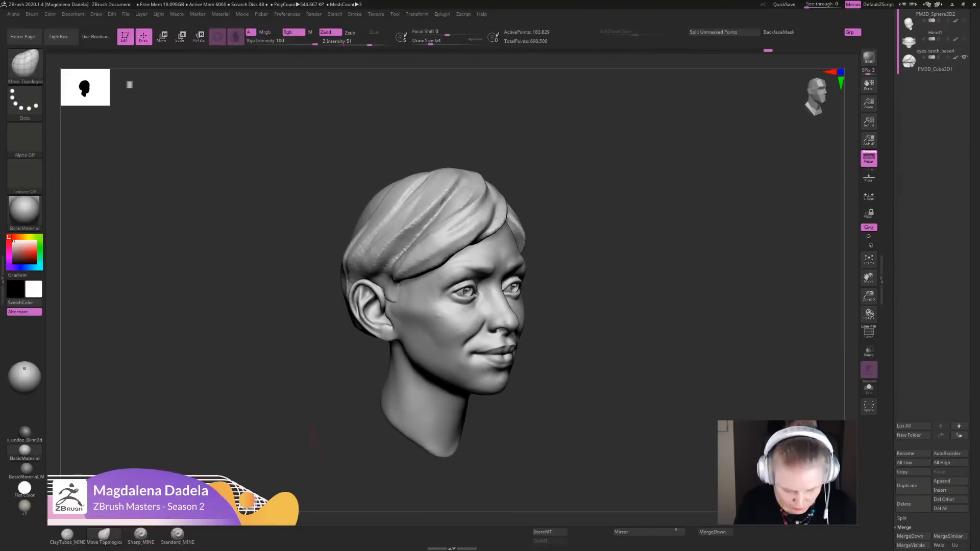
left_click_drag(586, 306, 588, 343, "alt")
left_click_drag(529, 314, 525, 333)
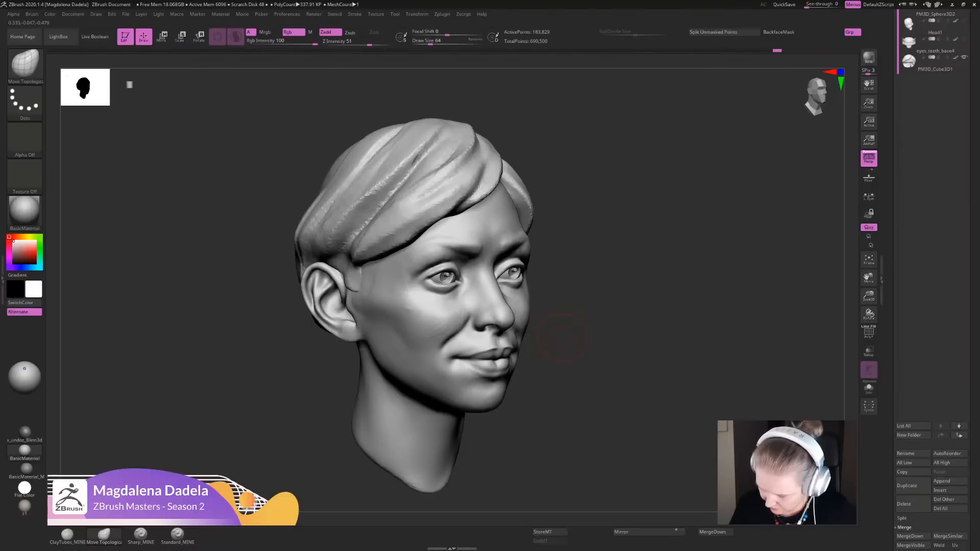
left_click_drag(577, 306, 534, 308)
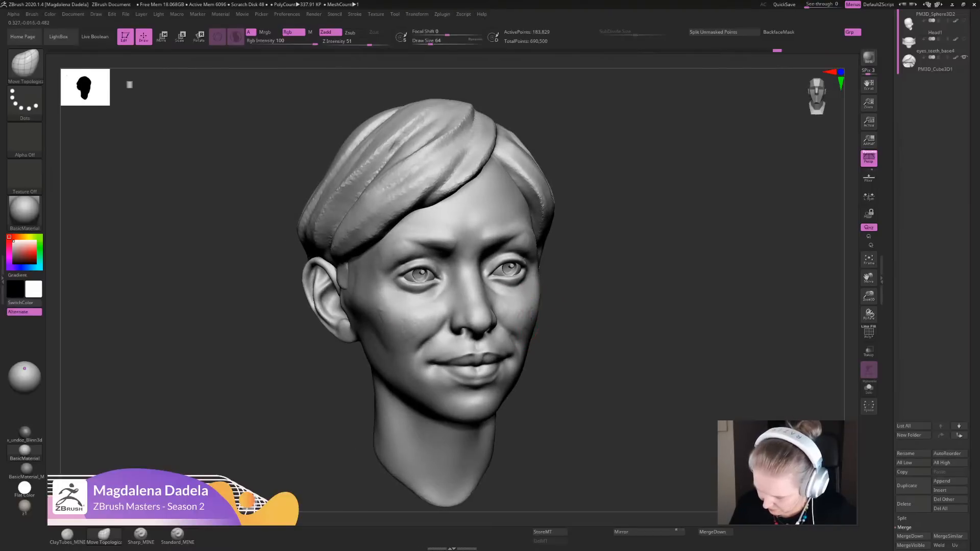
mouse_move(572, 357)
left_mouse_down("alt")
mouse_move(573, 336)
mouse_move(545, 337)
mouse_move(629, 329)
mouse_move(597, 321)
left_mouse_up("alt")
left_click_drag(598, 321, 546, 332, "alt")
left_click_drag(546, 332, 560, 331)
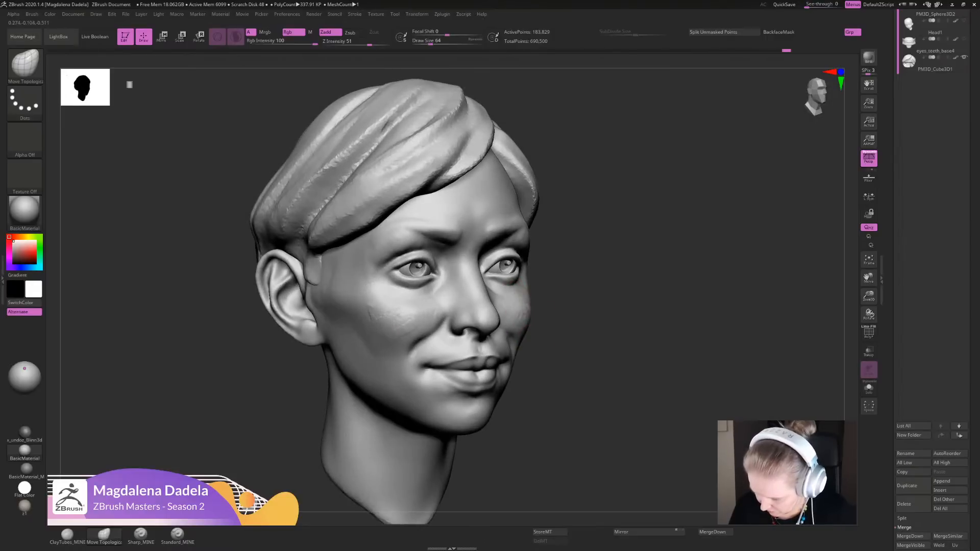
key("shift")
mouse_move(556, 329)
left_mouse_down("alt")
mouse_move(554, 305)
mouse_move(527, 309)
mouse_move(526, 319)
left_mouse_up("alt")
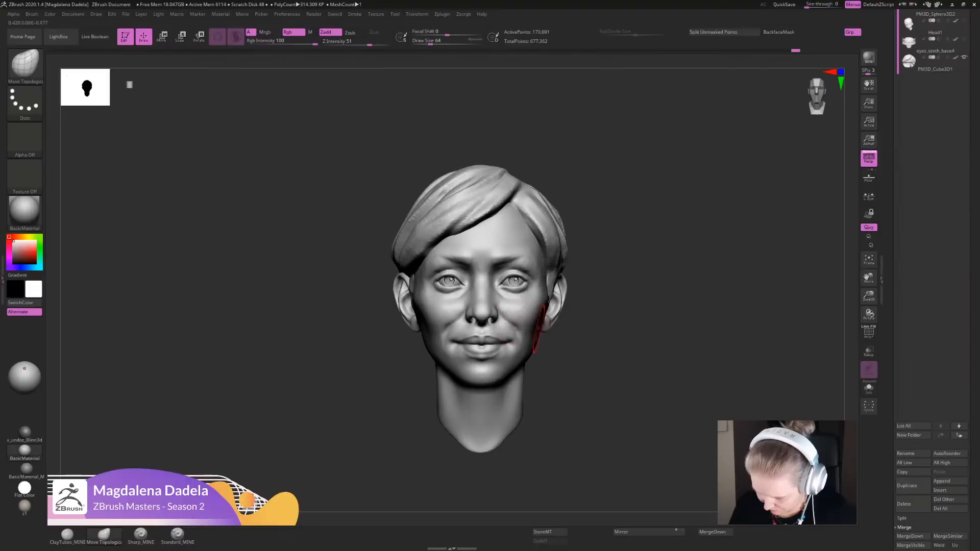
right_click_drag(536, 328, 508, 332, "ctrl")
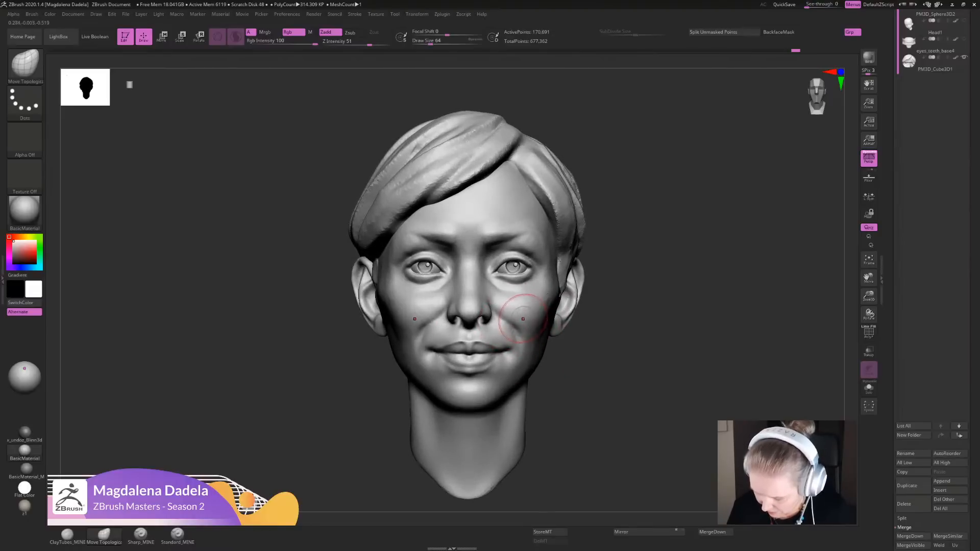
right_click_drag(539, 303, 474, 274, "ctrl")
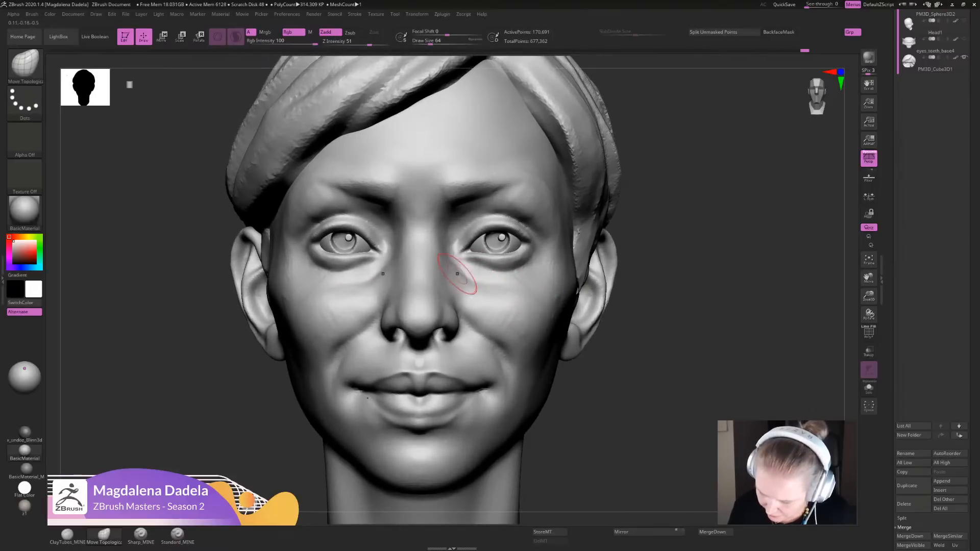
- Define the crease below the inner part of the lower eyelid with the Sharp_MINE brush
key("f")
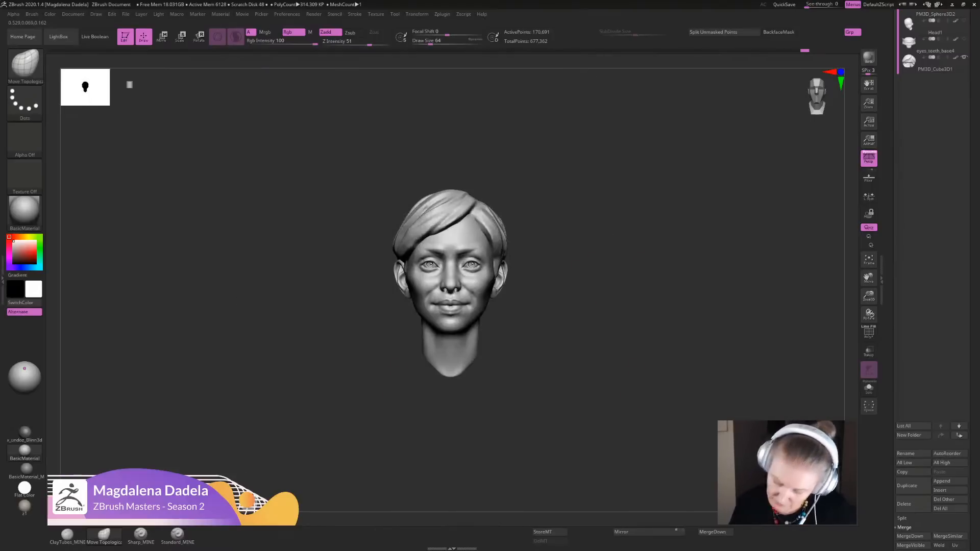
key("f")
left_click(140, 535)
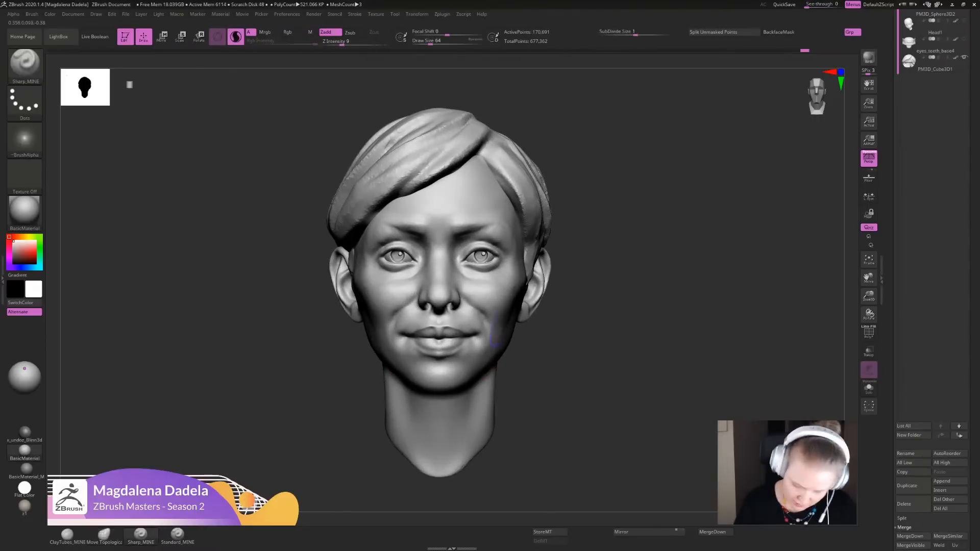
right_click_drag(312, 398, 322, 459, "ctrl")
left_click_drag(470, 270, 444, 237)
key("f")
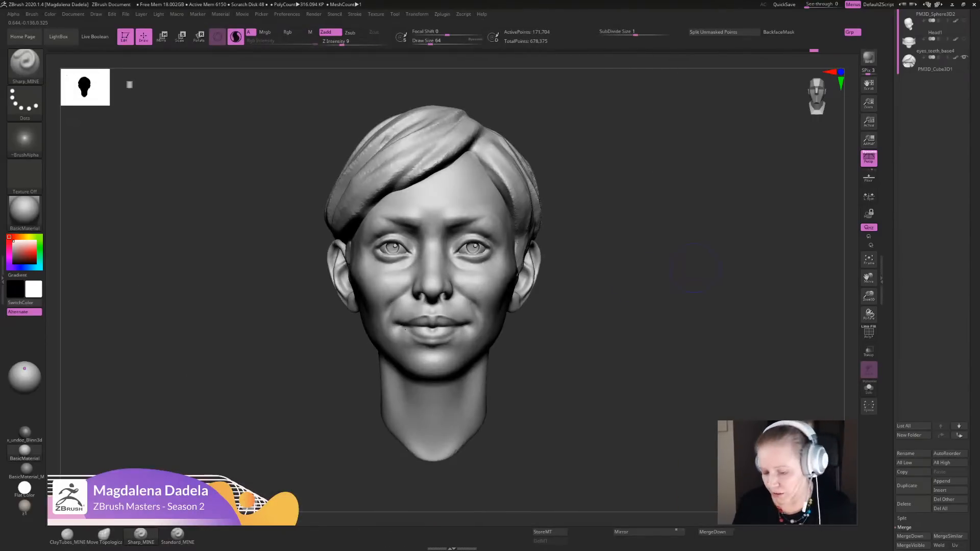
mouse_move(696, 268)
left_mouse_down("alt")
mouse_move(709, 270)
mouse_move(708, 312)
left_mouse_up("alt")
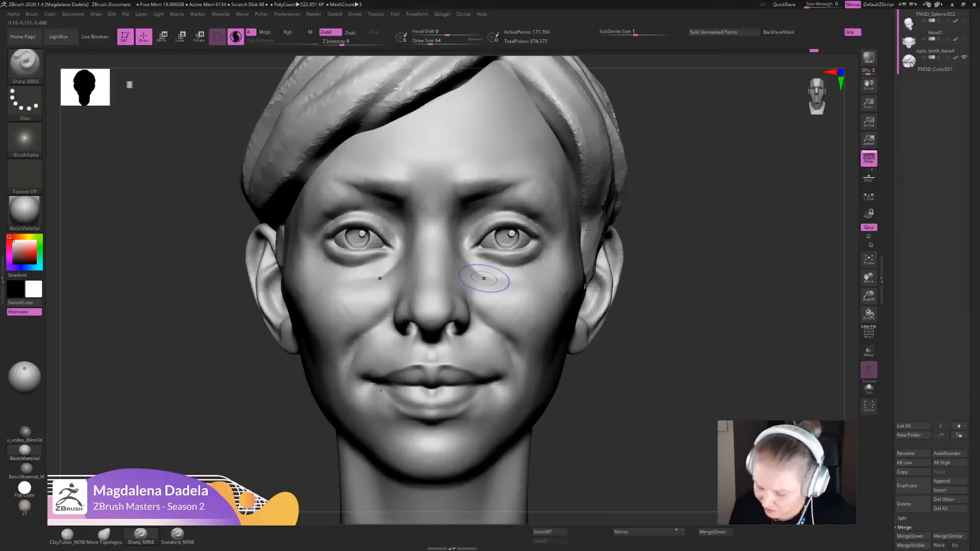
mouse_move(484, 278)
left_mouse_down()
mouse_move(503, 284)
mouse_move(489, 292)
left_mouse_up()
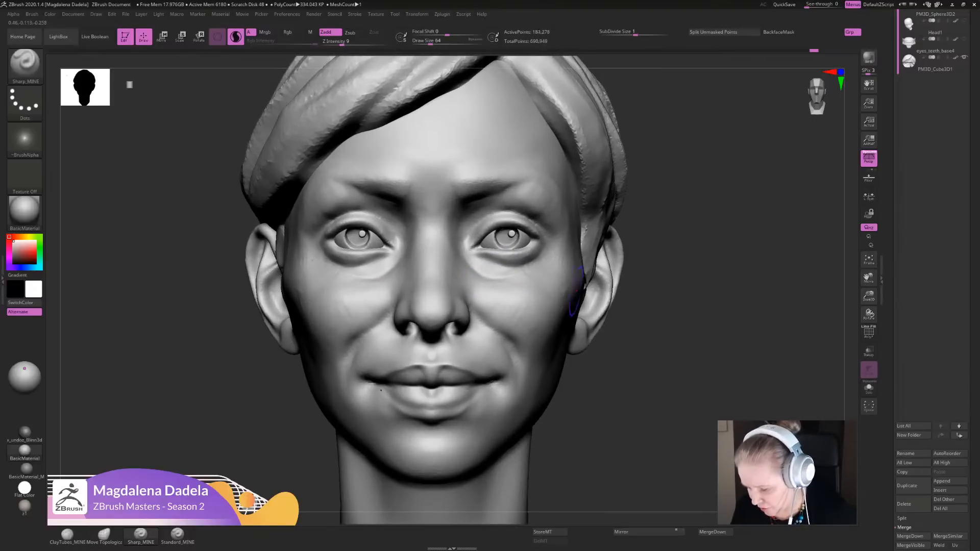
- Shape the plane between the outer lower eyelid and the cheekbone with Sharp_MINE strokes from front and three-quarter views
key("f")
left_click_drag(691, 377, 690, 410, "alt")
left_click_drag(563, 270, 508, 283)
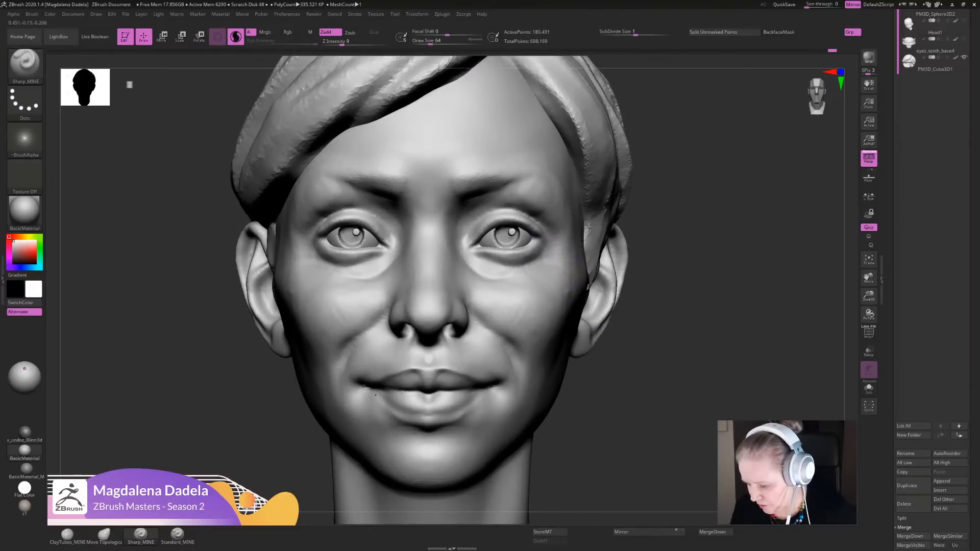
key("f")
mouse_move(713, 312)
left_mouse_down()
mouse_move(644, 335)
mouse_move(650, 388)
mouse_move(603, 365)
left_mouse_up()
left_click_drag(537, 262, 483, 260)
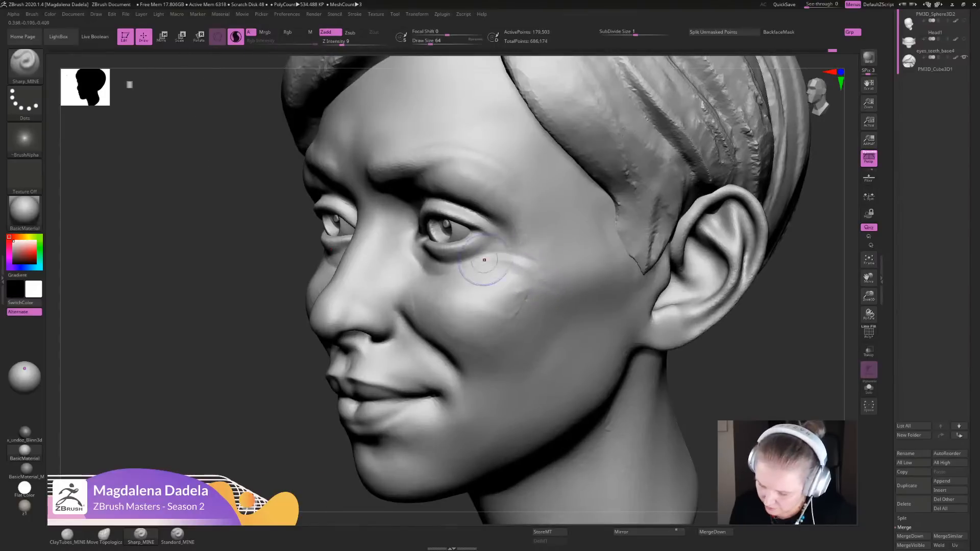
left_click_drag(558, 263, 513, 273)
- Sharpen the nasolabial fold from the nostril toward the mouth corner and touch up the area under the eye
key("f")
mouse_move(648, 326)
left_mouse_down()
mouse_move(722, 329)
mouse_move(648, 383)
left_mouse_up()
mouse_move(471, 314)
left_mouse_down()
mouse_move(501, 354)
mouse_move(493, 378)
left_mouse_up()
mouse_move(658, 332)
left_mouse_down("alt")
mouse_move(664, 224)
mouse_move(658, 306)
left_mouse_up("alt")
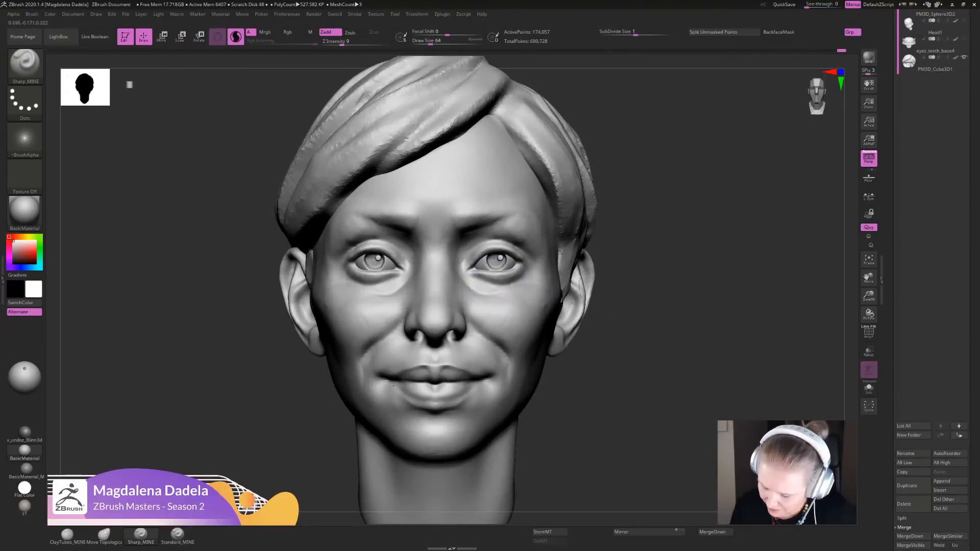
mouse_move(664, 257)
left_mouse_down("alt")
mouse_move(677, 284)
mouse_move(680, 337)
left_mouse_up("alt")
left_click_drag(491, 289, 495, 294)
- Reshape the outer part of the lower eyelid with the Move Topological brush in a close front view
left_click(67, 535)
left_click_drag(674, 275, 677, 339, "alt")
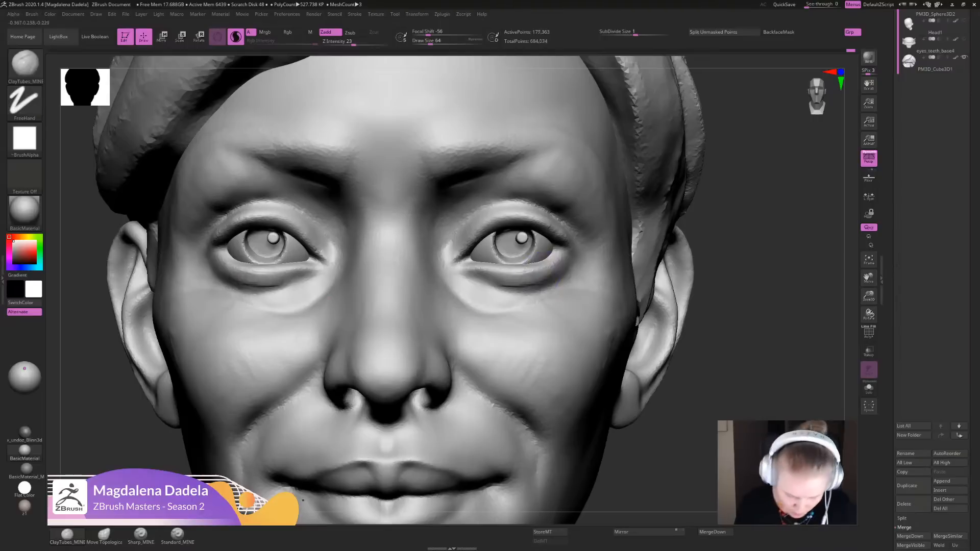
left_click(104, 533)
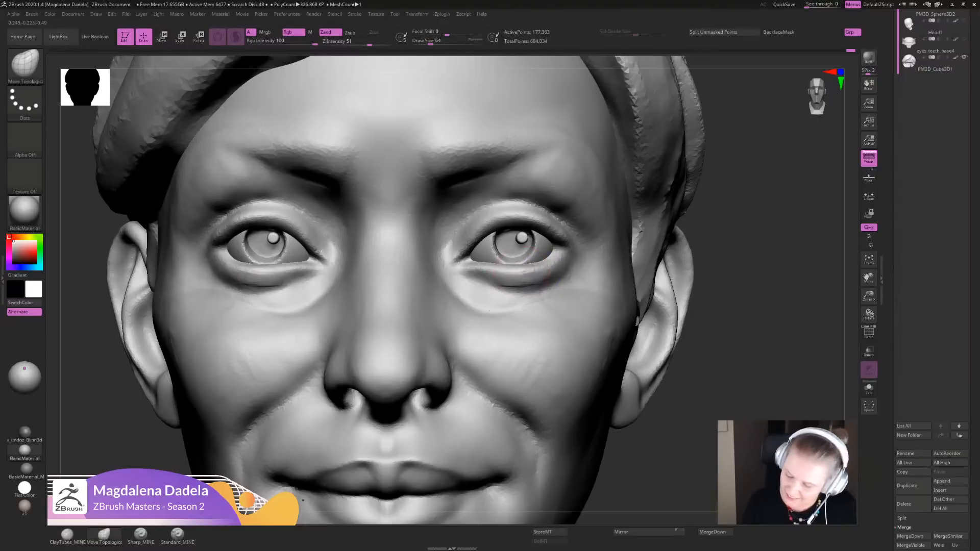
left_click_drag(542, 264, 498, 279)
left_click_drag(740, 329, 644, 238, "alt")
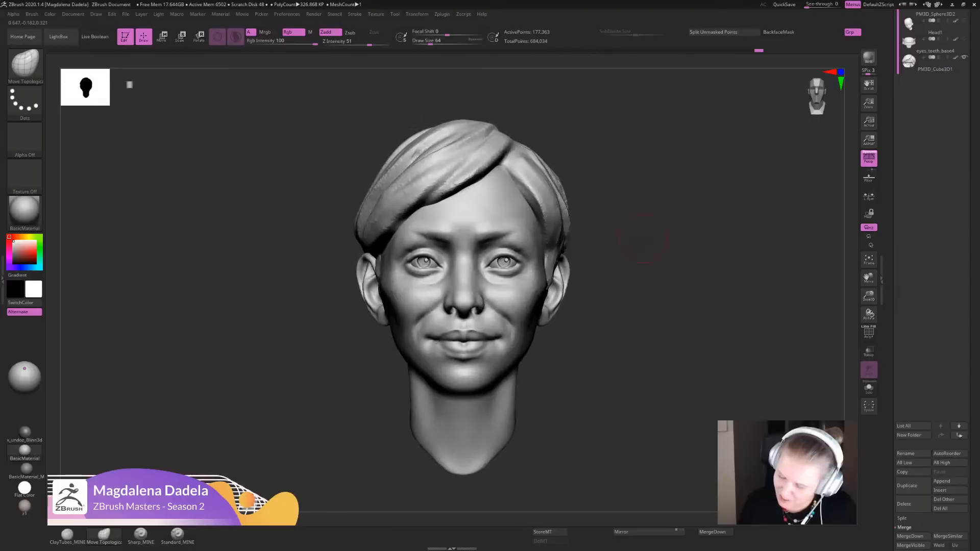
left_click_drag(581, 274, 613, 312, "alt")
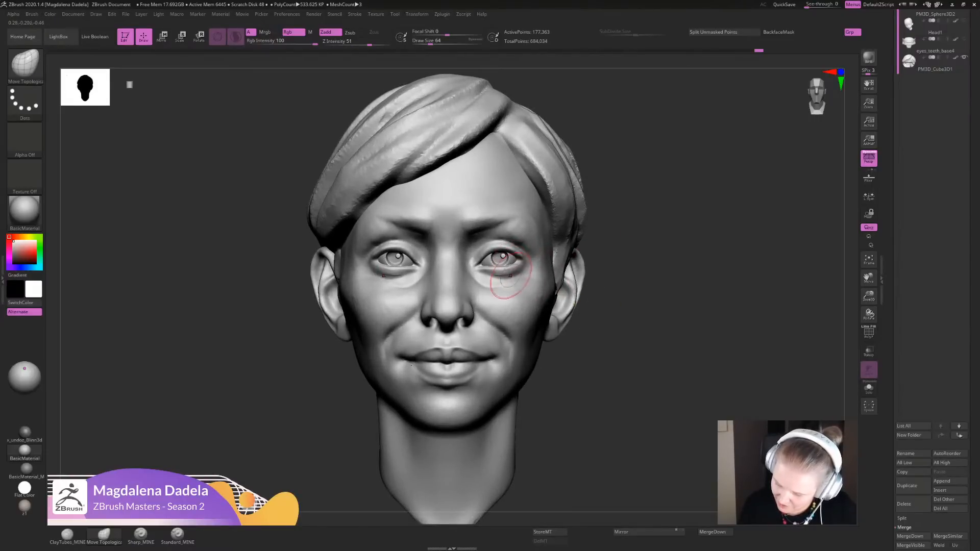
- Refine the under-eye crease and the outer lower lid with Sharp_MINE strokes from the front view
left_click(141, 534)
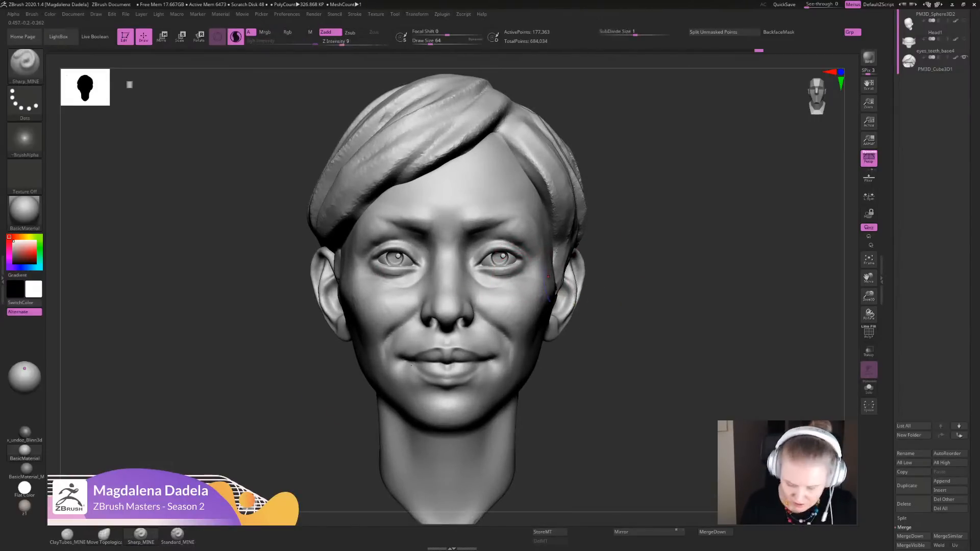
left_click_drag(633, 281, 643, 314, "alt")
left_click_drag(483, 282, 532, 271)
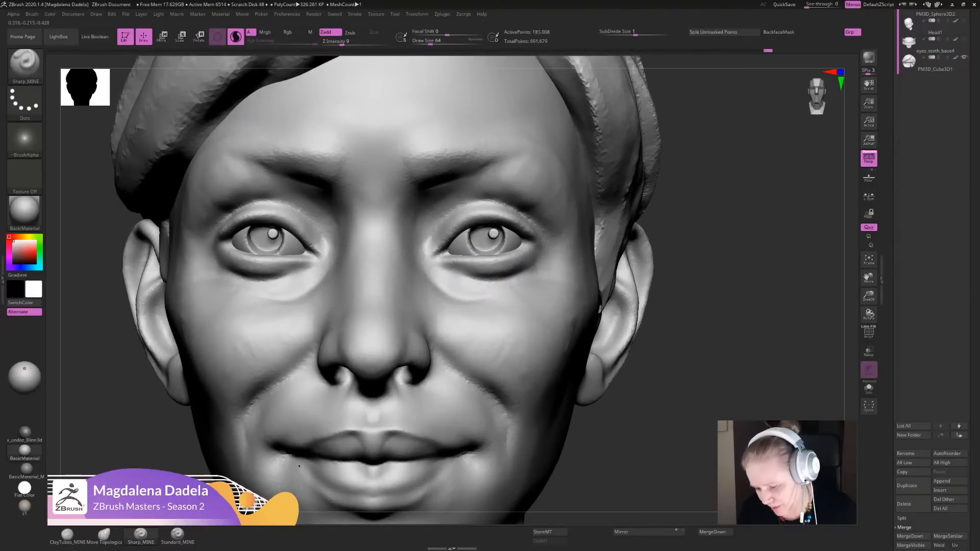
left_click_drag(733, 277, 643, 270, "alt")
mouse_move(493, 266)
left_mouse_down()
mouse_move(521, 263)
mouse_move(534, 250)
left_mouse_up()
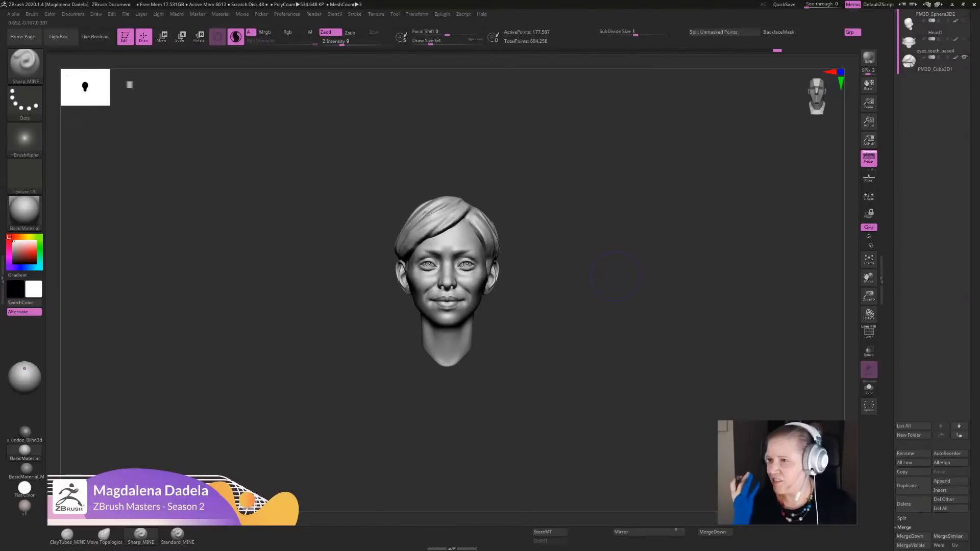
- Touch up the mouth corner and sharpen the transition from the lower eyelid to the cheekbone with Sharp_MINE strokes
mouse_move(615, 275)
left_mouse_down("alt")
mouse_move(626, 352)
mouse_move(618, 378)
left_mouse_up("alt")
left_click_drag(488, 388, 490, 389)
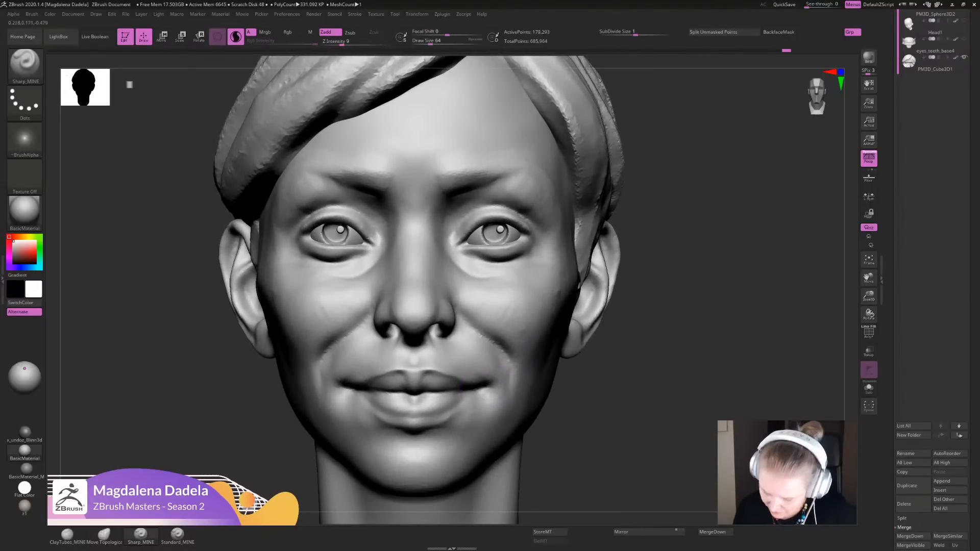
left_click_drag(663, 306, 587, 301)
left_click_drag(526, 255, 569, 261)
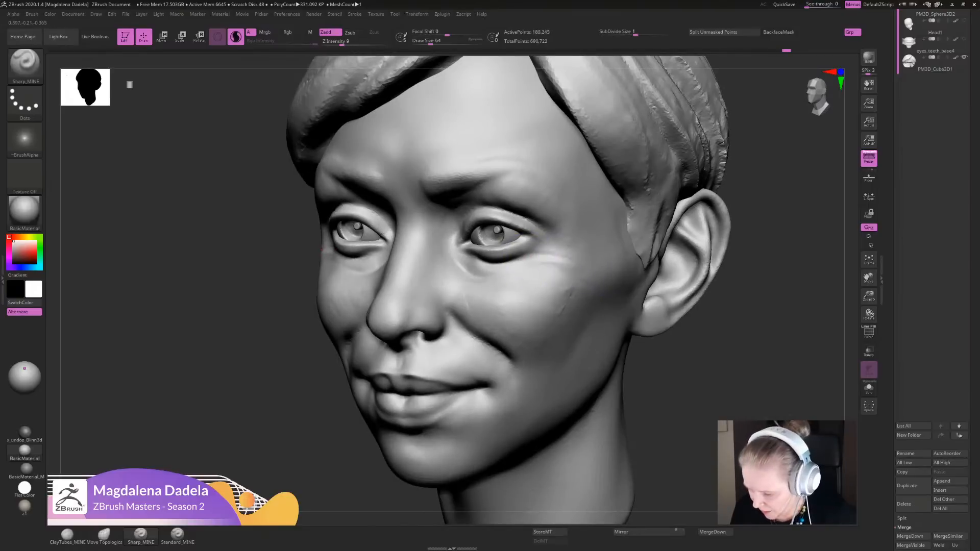
left_click_drag(500, 266, 541, 258)
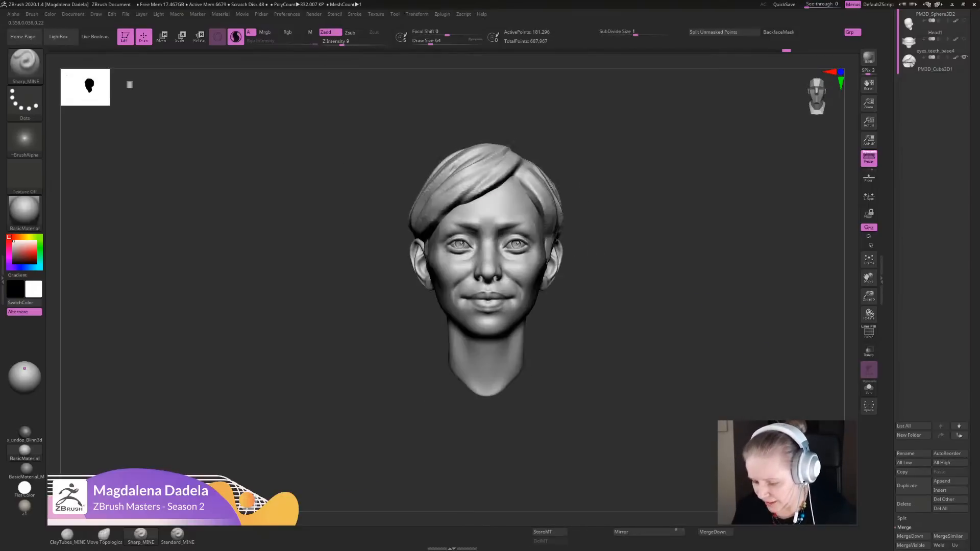
- Build up the upper cheek below the outer eye with ClayTubes_MINE strokes along the cheekbone
left_click(67, 535)
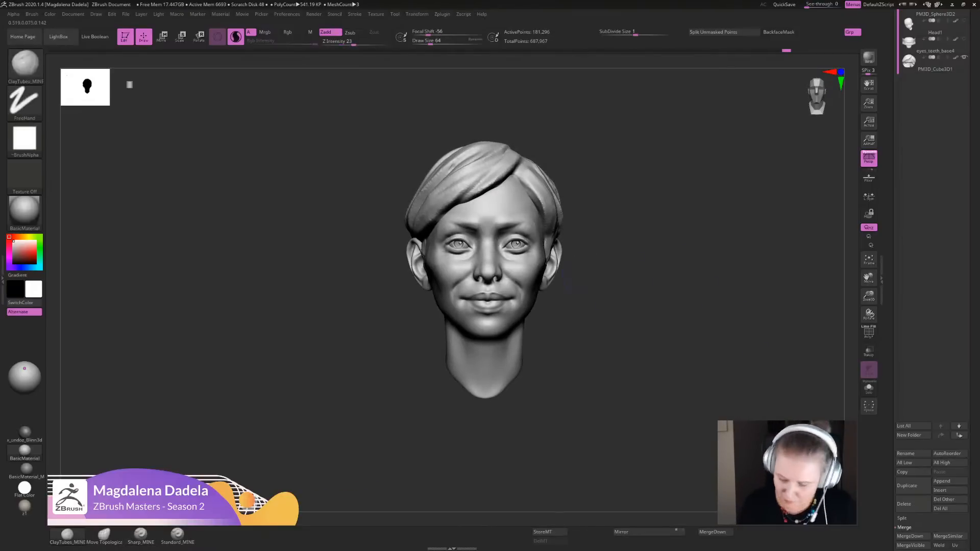
left_click_drag(664, 286, 623, 352, "alt")
left_click_drag(678, 306, 676, 327)
mouse_move(516, 287)
left_mouse_down()
mouse_move(543, 273)
mouse_move(568, 282)
left_mouse_up()
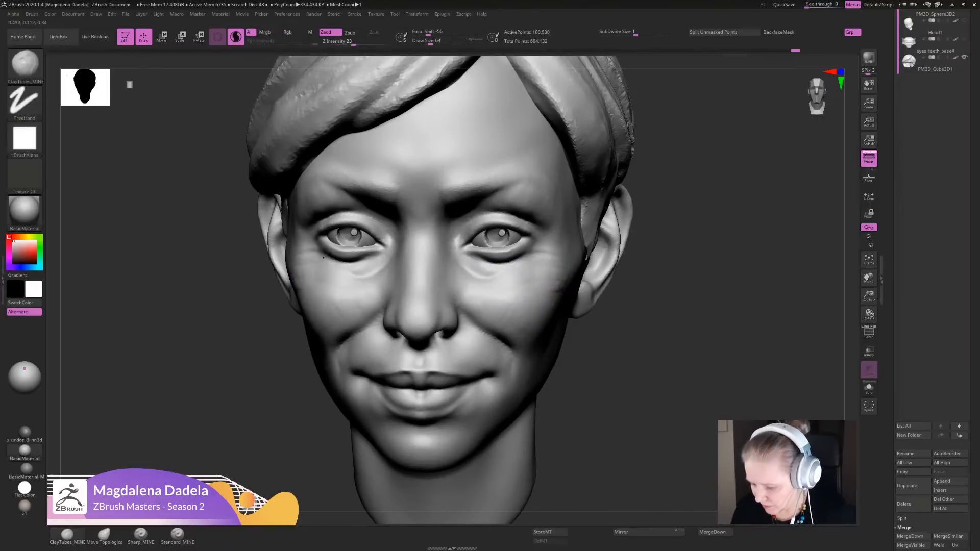
left_click_drag(519, 258, 499, 294)
left_click_drag(551, 278, 560, 286, "shift")
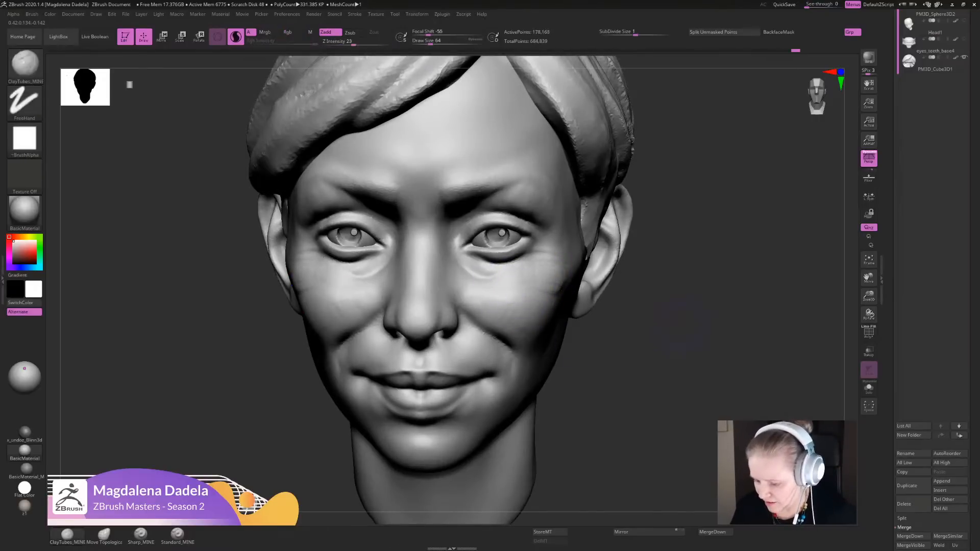
- Refine the inner cheek beside the nostril with ClayTubes_MINE and Sharp_MINE strokes from a three-quarter view
mouse_move(684, 352)
left_mouse_down("alt")
mouse_move(709, 265)
mouse_move(690, 217)
mouse_move(602, 373)
mouse_move(526, 374)
left_mouse_up("alt")
mouse_move(410, 298)
left_mouse_down()
mouse_move(383, 259)
mouse_move(395, 273)
mouse_move(399, 266)
mouse_move(387, 264)
left_mouse_up()
left_click(141, 535)
mouse_move(414, 309)
left_mouse_down()
mouse_move(445, 321)
mouse_move(394, 286)
mouse_move(382, 252)
mouse_move(376, 266)
left_mouse_up()
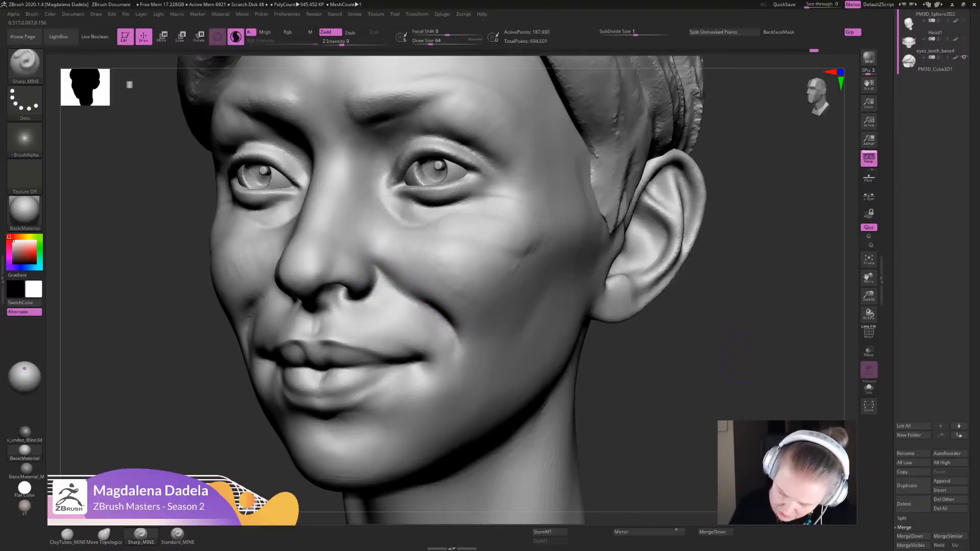
left_click_drag(748, 356, 658, 237, "alt")
left_click_drag(613, 265, 689, 219, "shift")
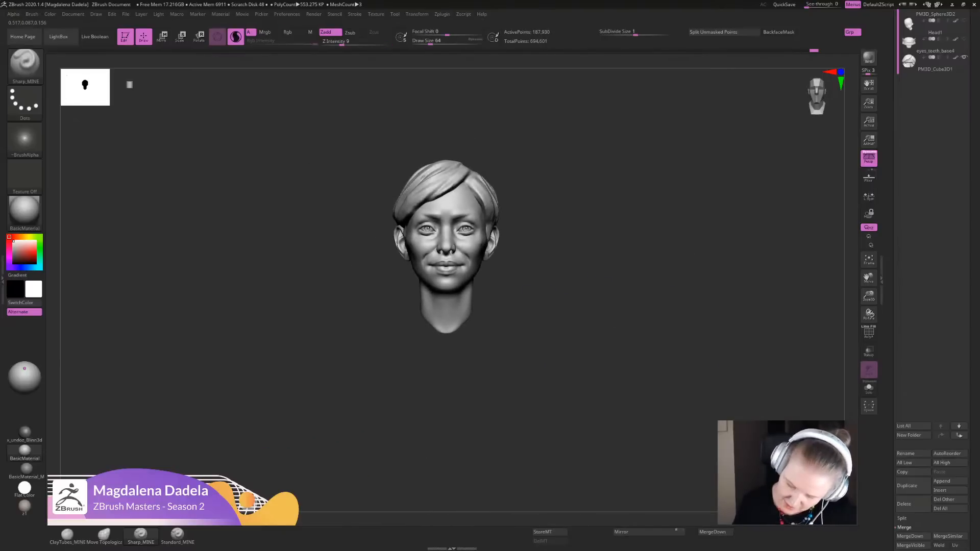
- Adjust the shape of the lips and mouth area with Move Topological from the front and side views
left_click(104, 535)
left_click_drag(568, 271, 579, 331, "alt")
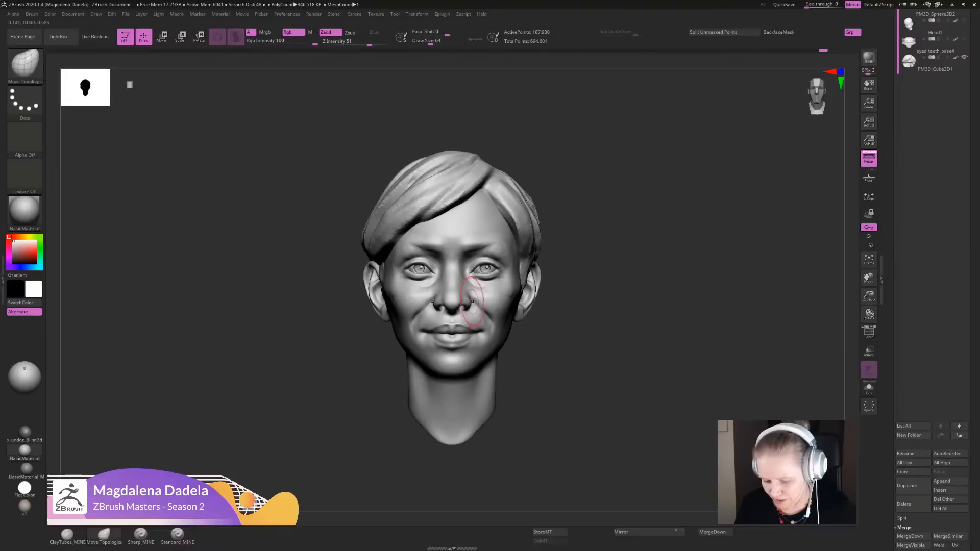
mouse_move(602, 375)
left_mouse_down()
mouse_move(438, 389)
mouse_move(442, 457)
left_mouse_up()
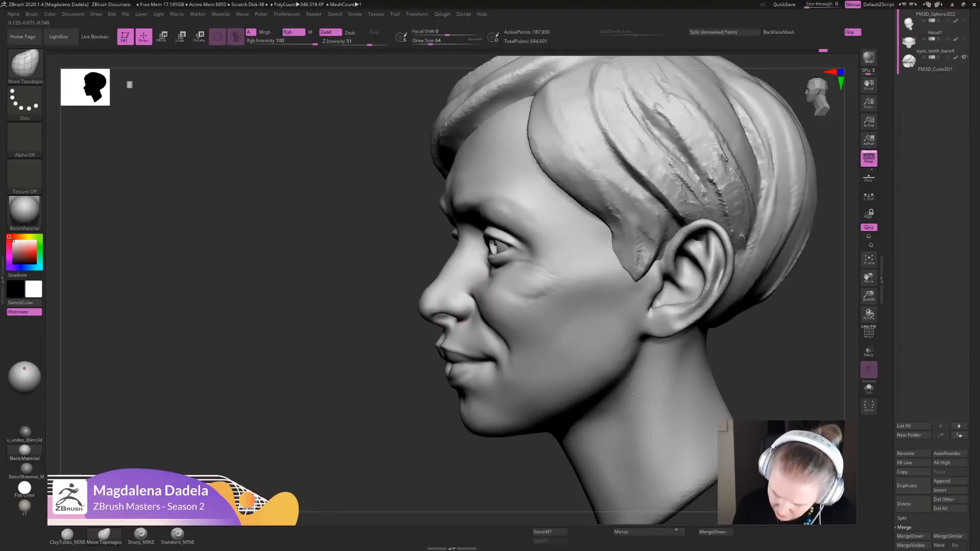
mouse_move(408, 459)
left_mouse_down("alt")
mouse_move(412, 424)
mouse_move(551, 341)
mouse_move(548, 380)
mouse_move(464, 348)
left_mouse_up("alt")
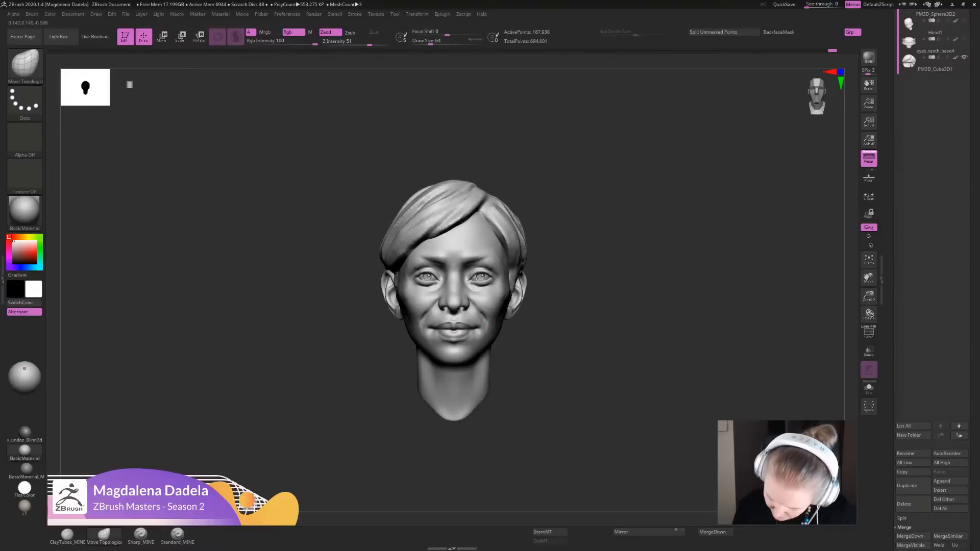
left_click_drag(472, 326, 493, 368, "alt")
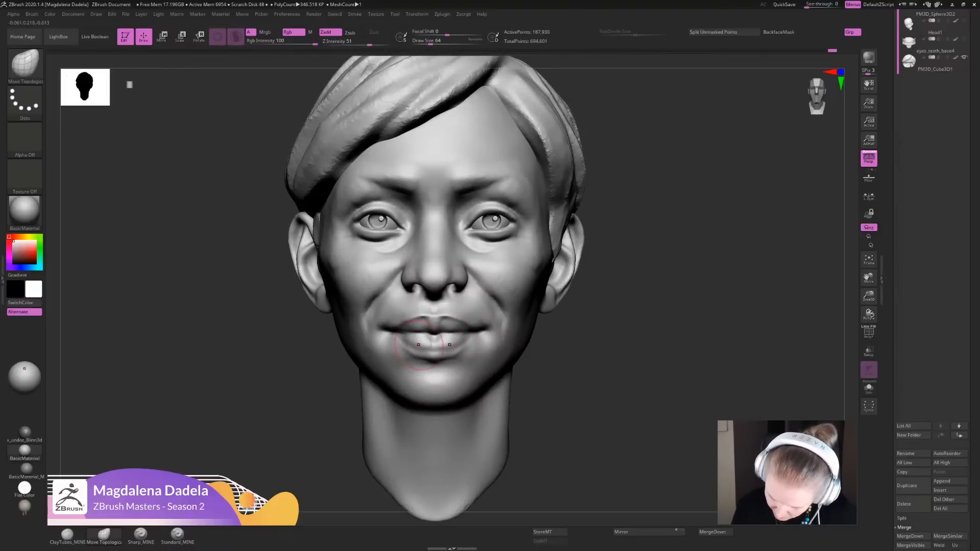
- Refine the line between the lips from the centre toward the mouth corners with Sharp_MINE strokes
left_click(141, 535)
mouse_move(571, 334)
left_mouse_down("alt")
mouse_move(574, 377)
mouse_move(625, 413)
mouse_move(619, 438)
left_mouse_up("alt")
mouse_move(428, 321)
left_mouse_down()
mouse_move(478, 302)
mouse_move(428, 326)
left_mouse_up()
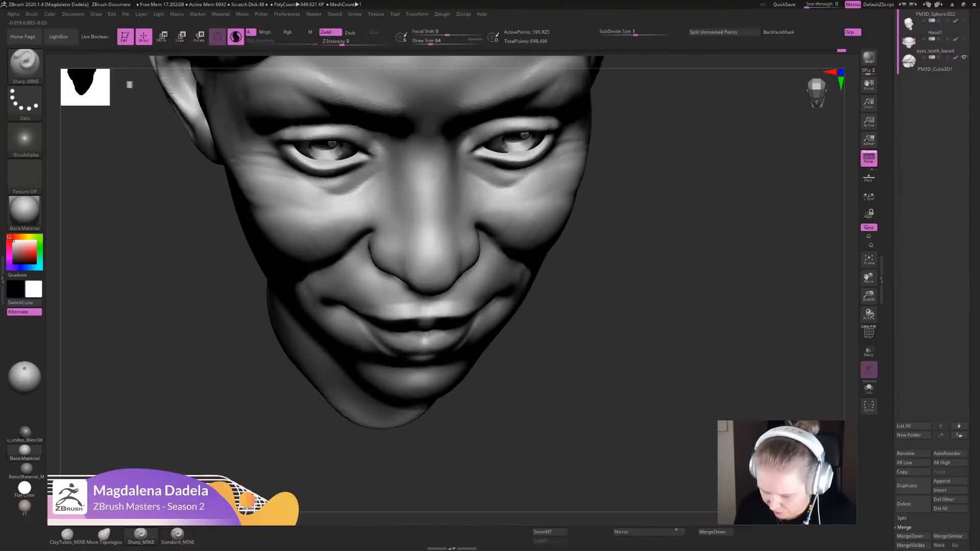
key("f")
mouse_move(612, 377)
left_mouse_down("shift")
mouse_move(594, 322)
mouse_move(588, 339)
mouse_move(589, 388)
mouse_move(598, 311)
mouse_move(621, 291)
mouse_move(624, 365)
left_mouse_up("shift")
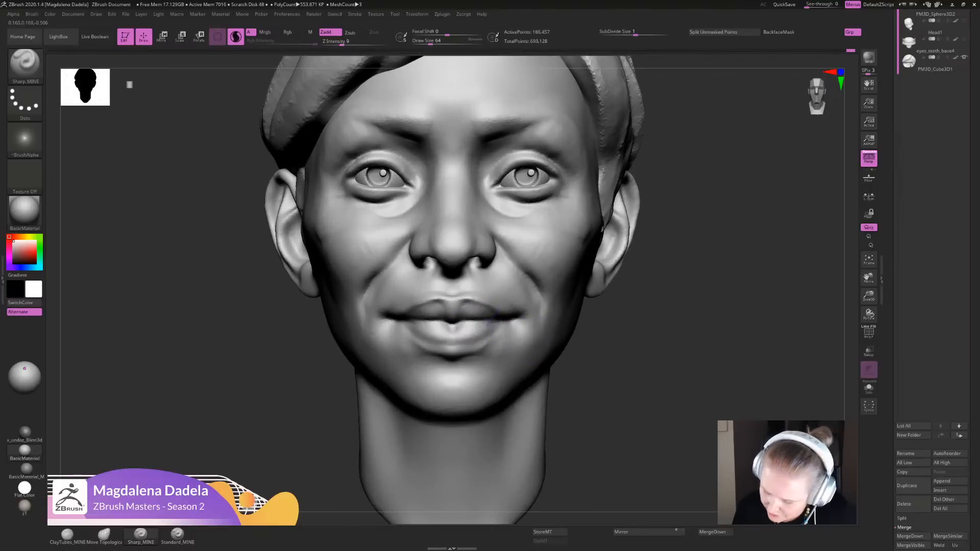
left_click_drag(459, 325, 475, 323)
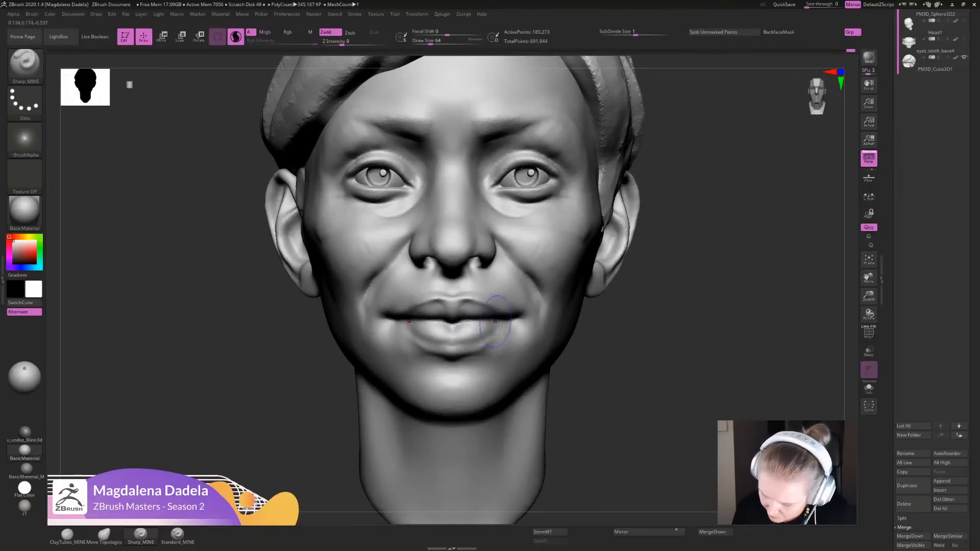
- Mask the head from the lip line down and invert the mask to leave the lower lip, chin and neck editable
left_click_drag(607, 403, 607, 332, "alt")
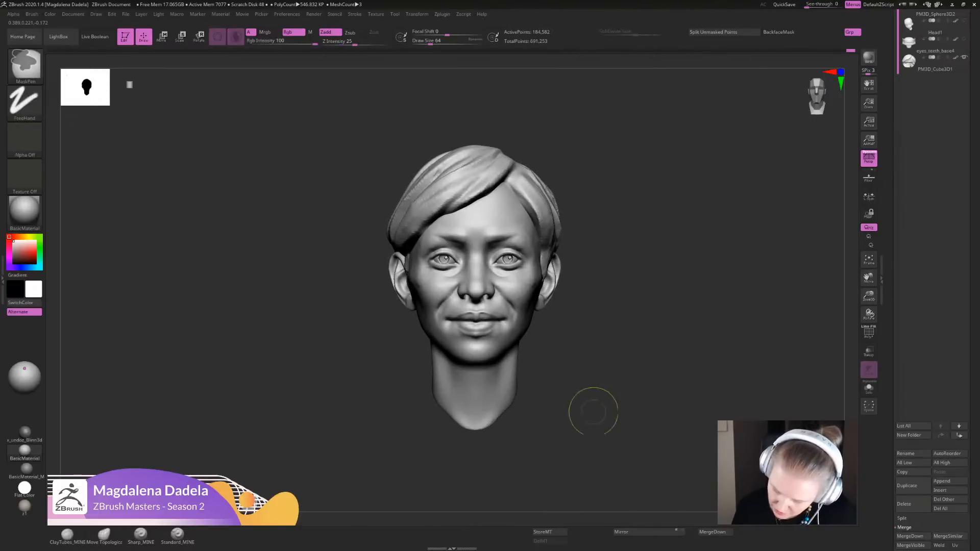
left_click_drag(589, 418, 374, 323, "ctrl")
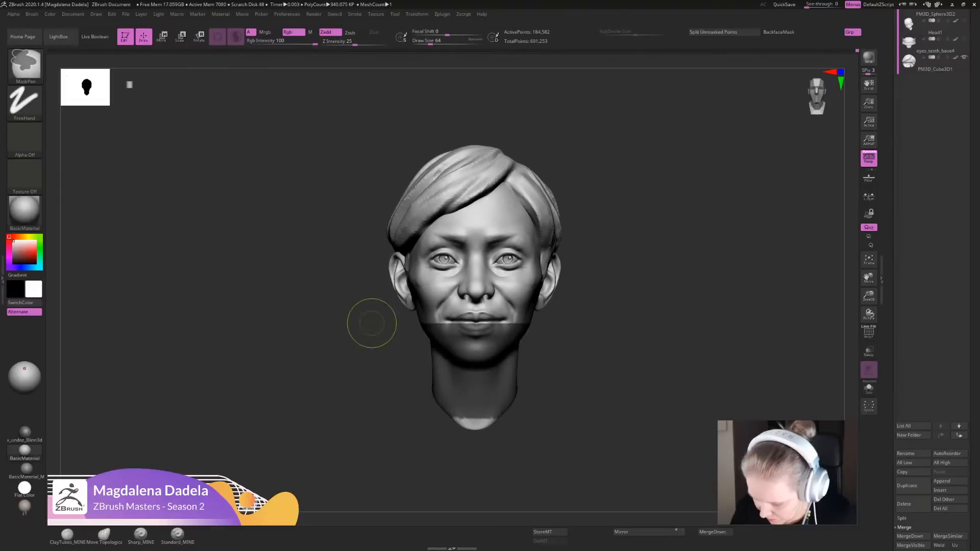
left_click_drag(620, 357, 607, 393, "alt")
left_click_drag(601, 464, 367, 322, "ctrl")
left_click(606, 321, "ctrl")
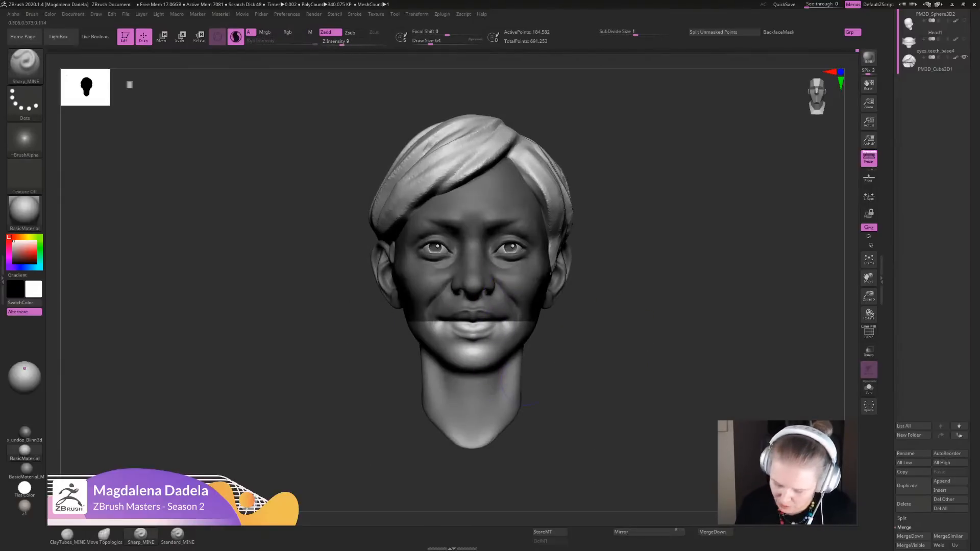
- Move the unmasked lower lip and mouth area slightly down with Move Topological, checking the profile, and clear the mask
left_click(67, 534)
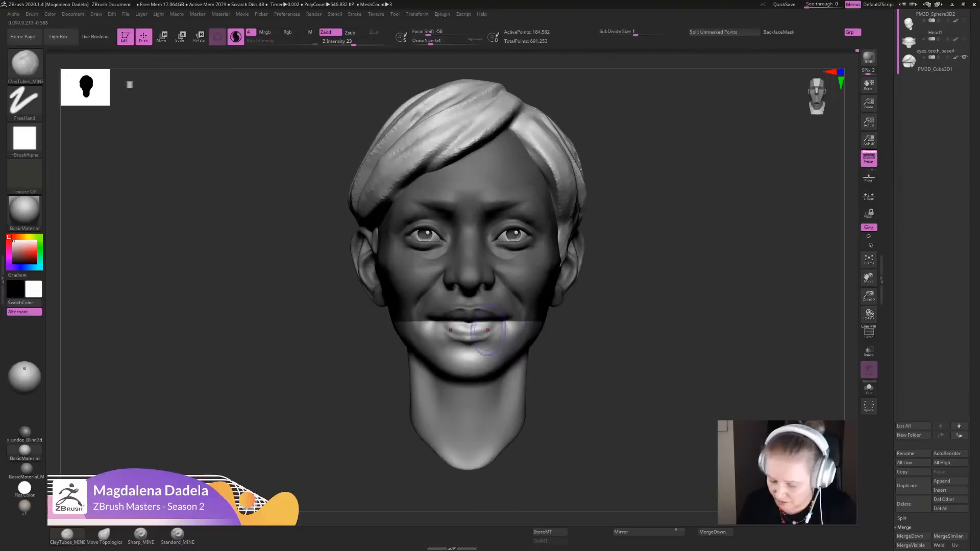
left_click(104, 534)
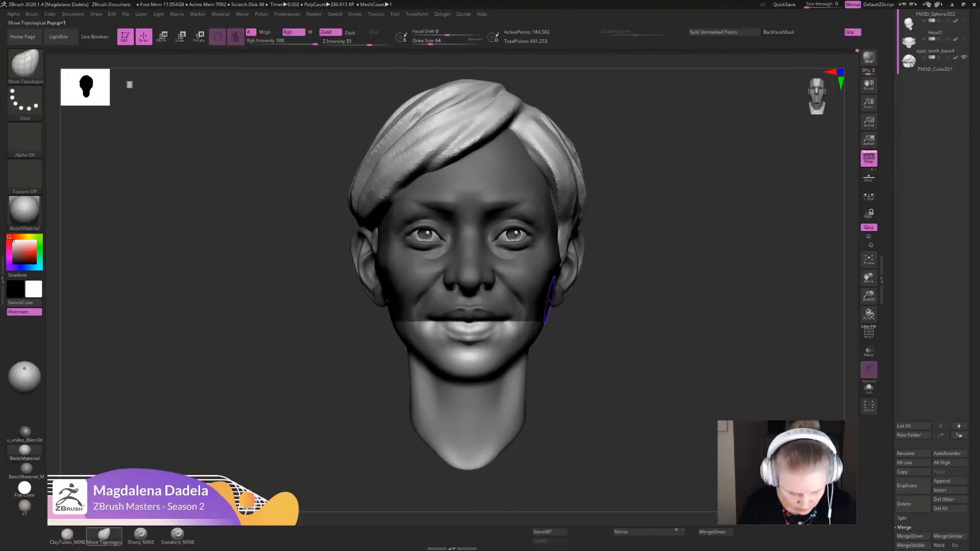
right_click_drag(489, 329, 502, 335, "ctrl")
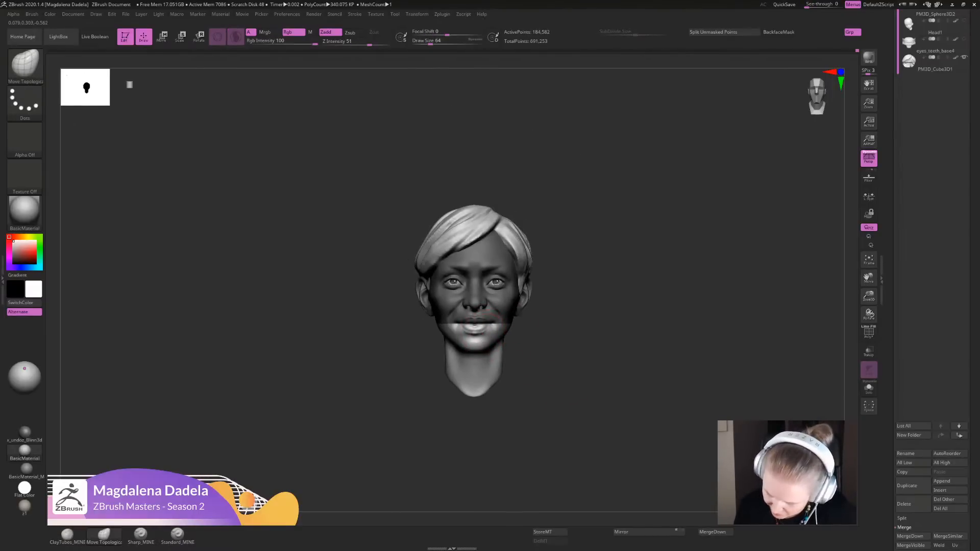
right_click_drag(554, 336, 566, 353, "ctrl")
right_click_drag(566, 353, 477, 345)
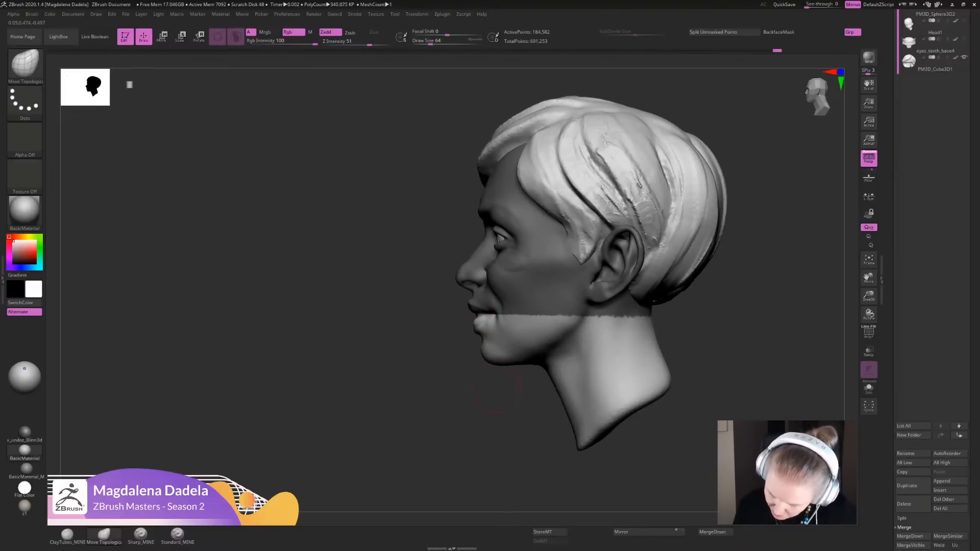
right_click_drag(494, 390, 512, 309, "ctrl")
left_click(511, 324, "ctrl")
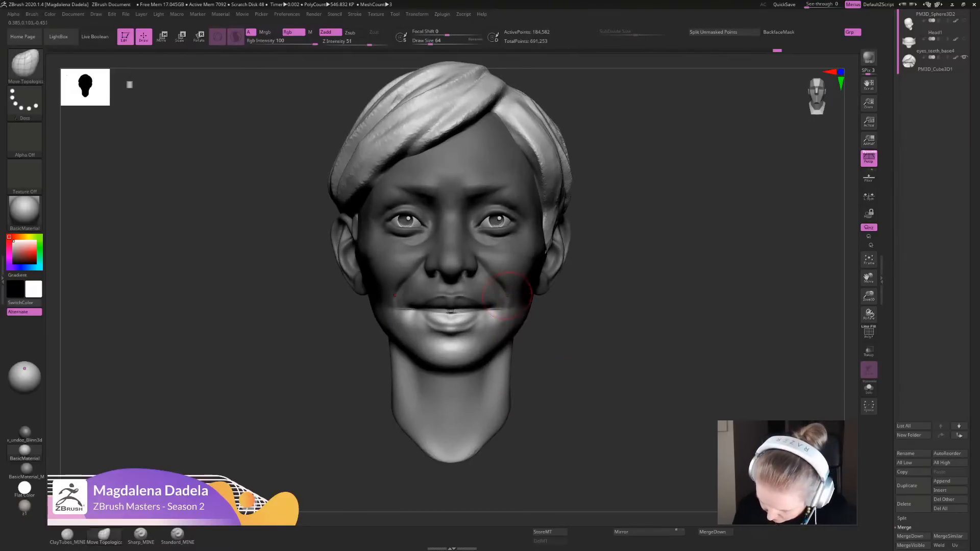
left_click_drag(551, 332, 569, 379, "ctrl")
mouse_move(568, 380)
right_mouse_down("ctrl")
mouse_move(564, 339)
mouse_move(551, 375)
right_mouse_up("ctrl")
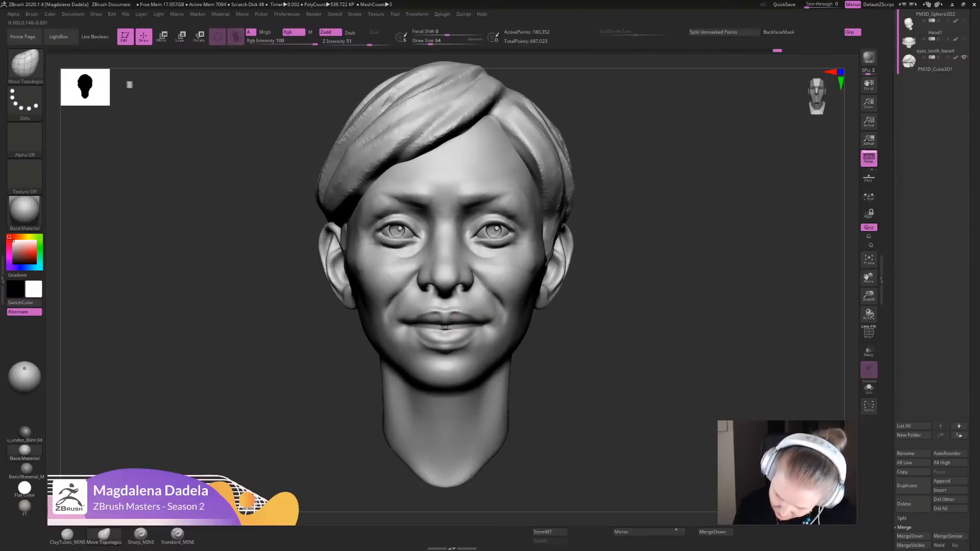
- Carve a deeper, darker parting between the upper and lower lip with Sharp_MINE strokes
left_click(141, 534)
right_click_drag(416, 306, 423, 337, "alt")
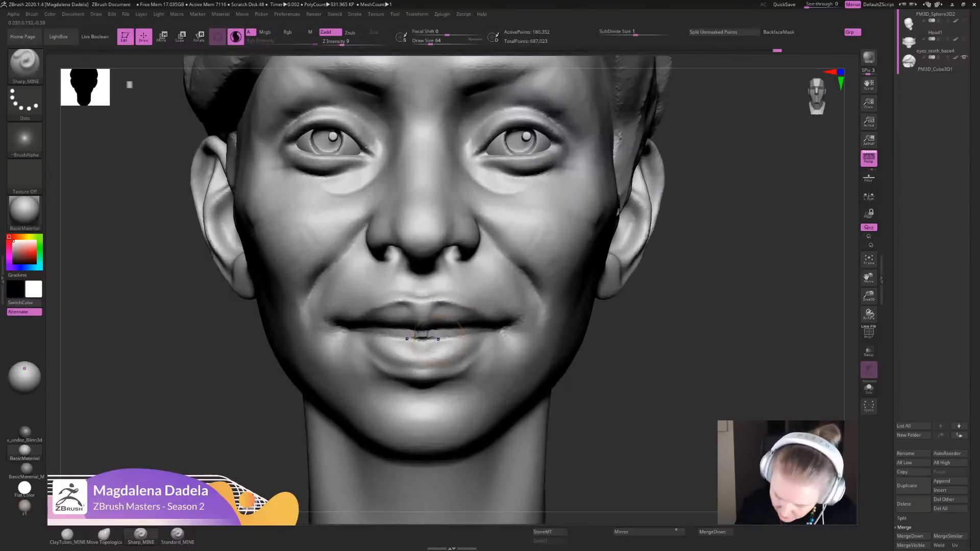
left_click_drag(422, 337, 472, 331, "shift")
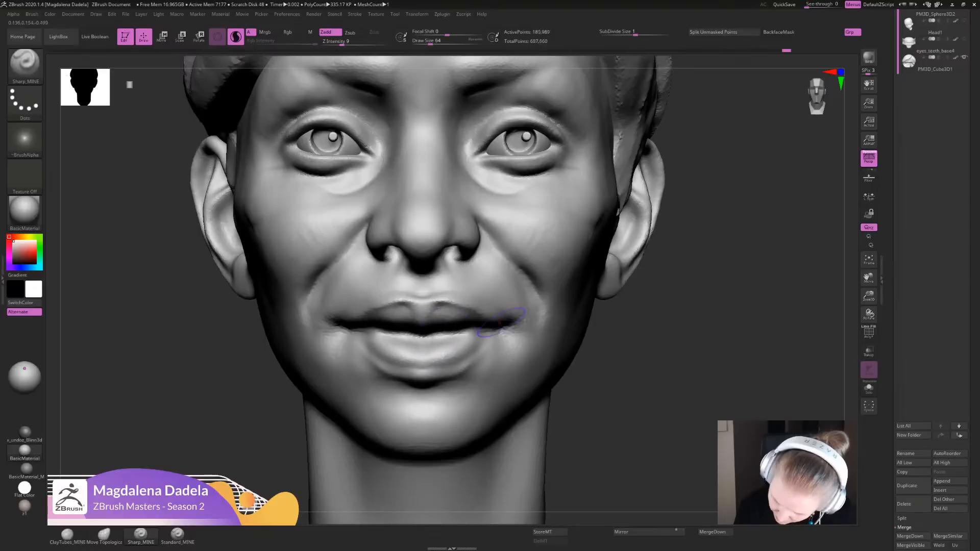
- Show the eyes_teeth_base4 subtool
right_click_drag(721, 363, 692, 280, "ctrl")
left_click_drag(971, 40, 971, 66)
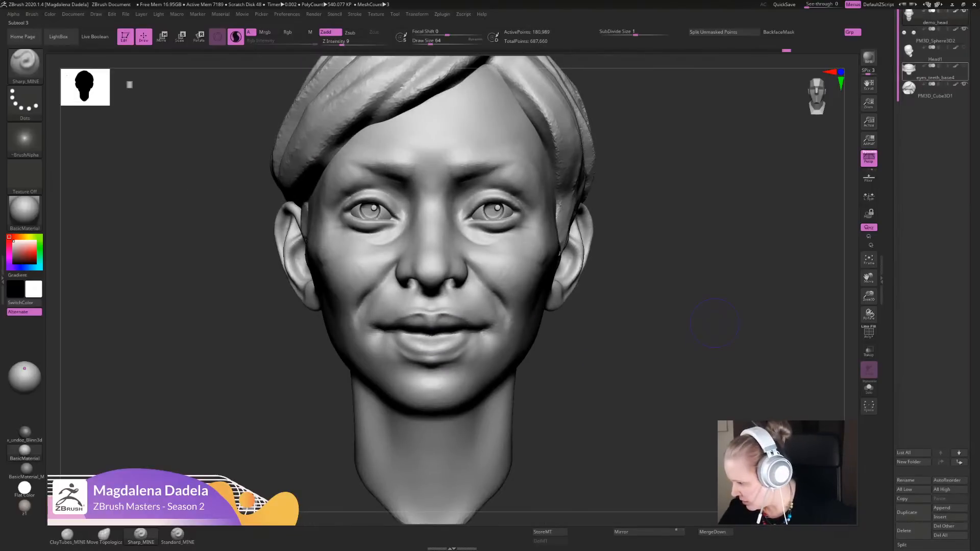
left_click(963, 66)
- Open the mouth around the front teeth by parting the lips with Sharp_MINE and Move Topological
right_click_drag(703, 275, 580, 346, "ctrl")
mouse_move(454, 316)
right_mouse_down("ctrl")
mouse_move(449, 331)
mouse_move(454, 319)
mouse_move(442, 325)
right_mouse_up("ctrl")
left_click(104, 535)
mouse_move(444, 325)
left_mouse_down()
mouse_move(414, 322)
mouse_move(438, 337)
left_mouse_up()
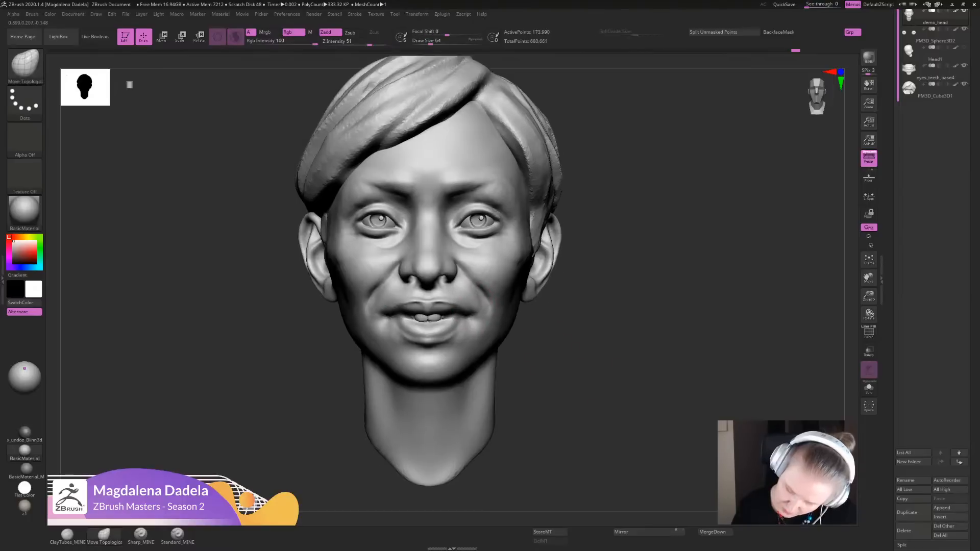
right_click_drag(461, 286, 458, 312, "ctrl")
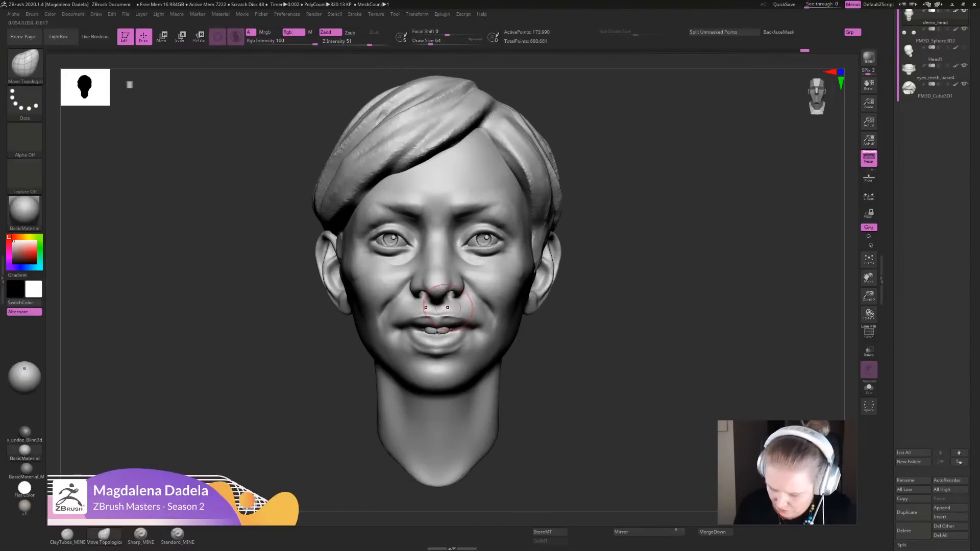
- Rework the area beside the nostrils and along the nose with light ClayTubes_MINE strokes
left_click(67, 533)
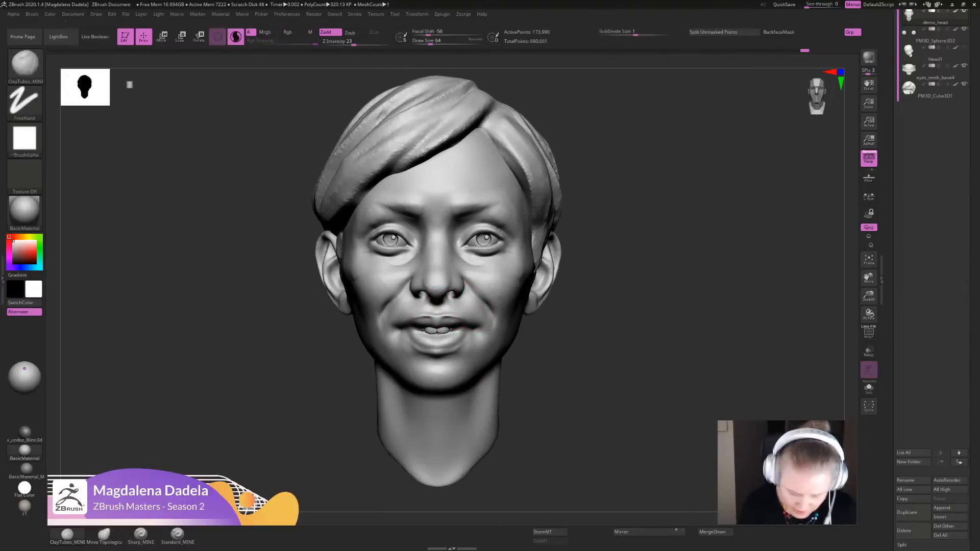
mouse_move(466, 293)
left_mouse_down()
mouse_move(465, 314)
mouse_move(467, 301)
left_mouse_up()
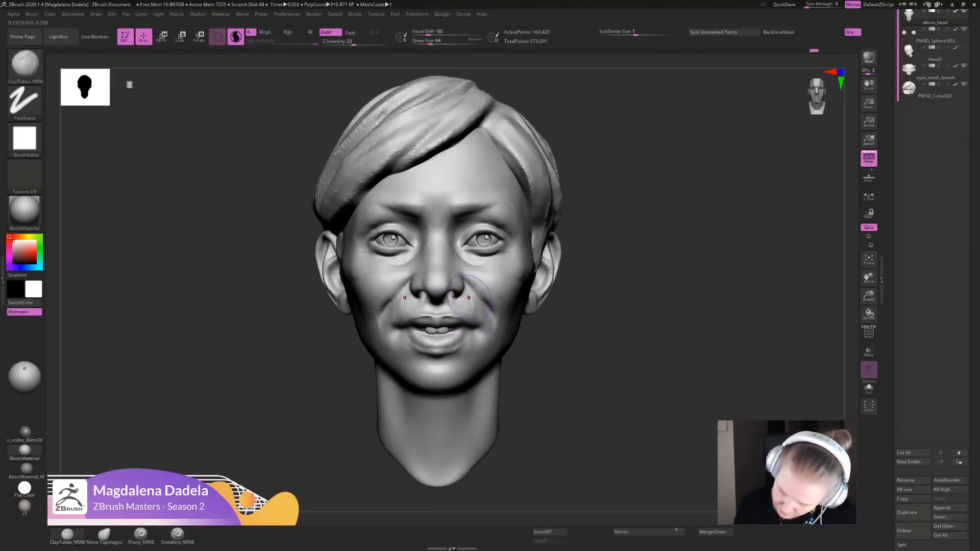
mouse_move(449, 233)
left_mouse_down()
mouse_move(466, 270)
mouse_move(451, 237)
left_mouse_up()
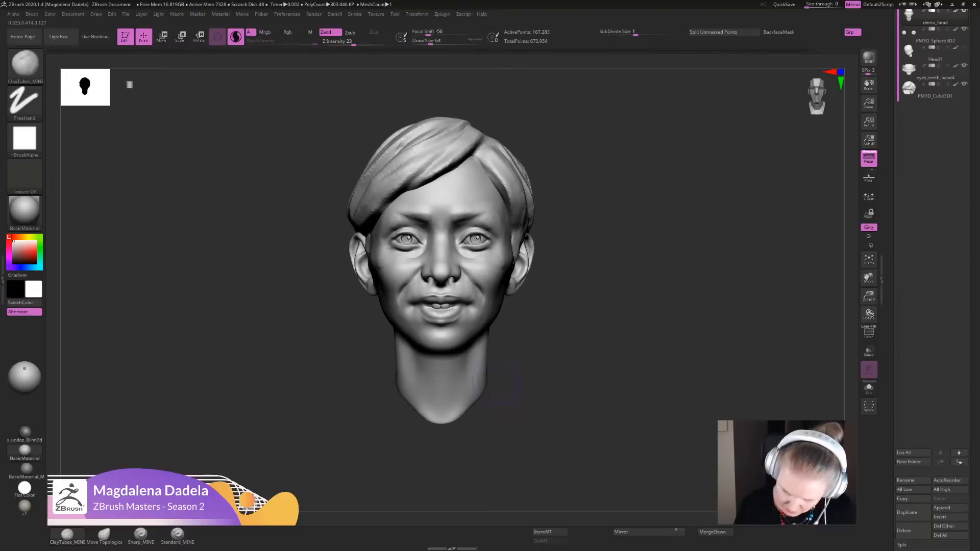
- Reshape the upper lip and mouth corners around the teeth with Move Topological
left_click(104, 535)
right_click_drag(442, 286, 439, 331, "ctrl")
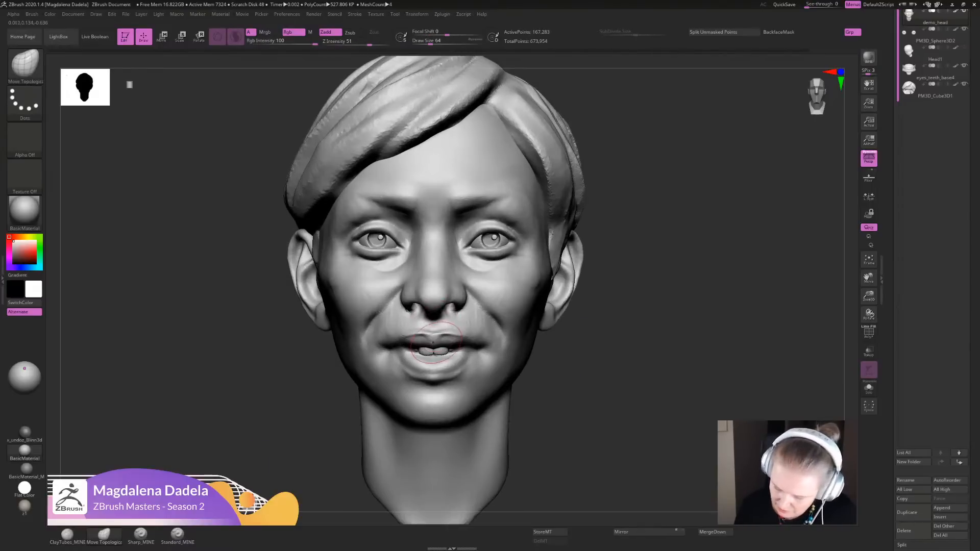
left_click_drag(461, 342, 471, 338)
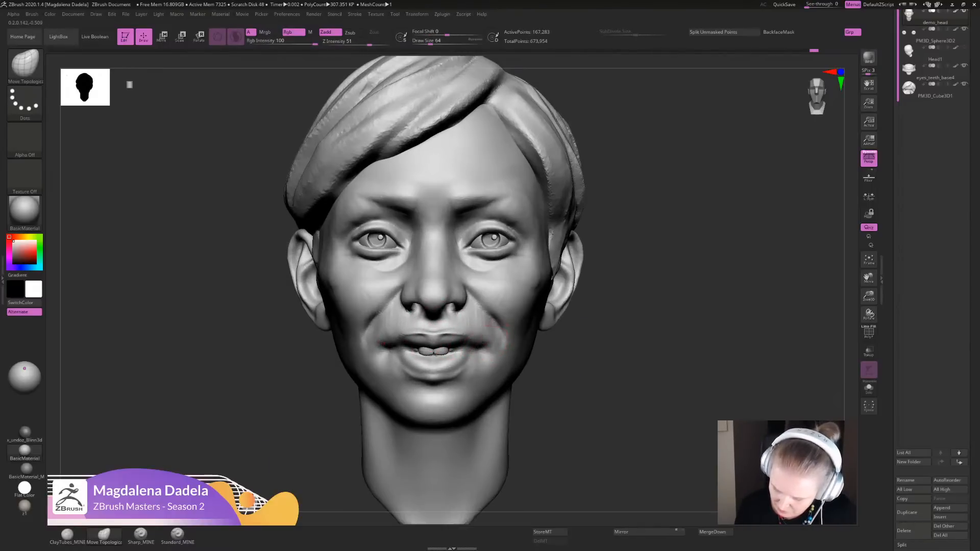
left_click_drag(498, 333, 520, 364, "shift")
mouse_move(484, 338)
right_mouse_down("ctrl")
mouse_move(481, 315)
mouse_move(483, 352)
right_mouse_up("ctrl")
- Extend the lip opening toward the mouth corners with Sharp_MINE strokes, working from the front and side views
left_click(141, 535)
mouse_move(482, 343)
left_mouse_down("alt")
mouse_move(450, 338)
mouse_move(485, 347)
mouse_move(451, 352)
left_mouse_up("alt")
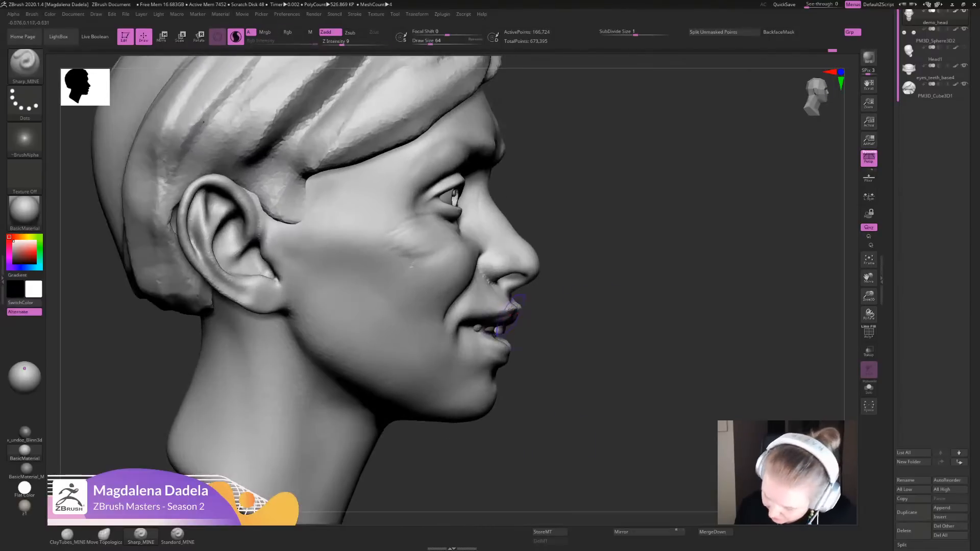
left_click_drag(487, 312, 466, 320)
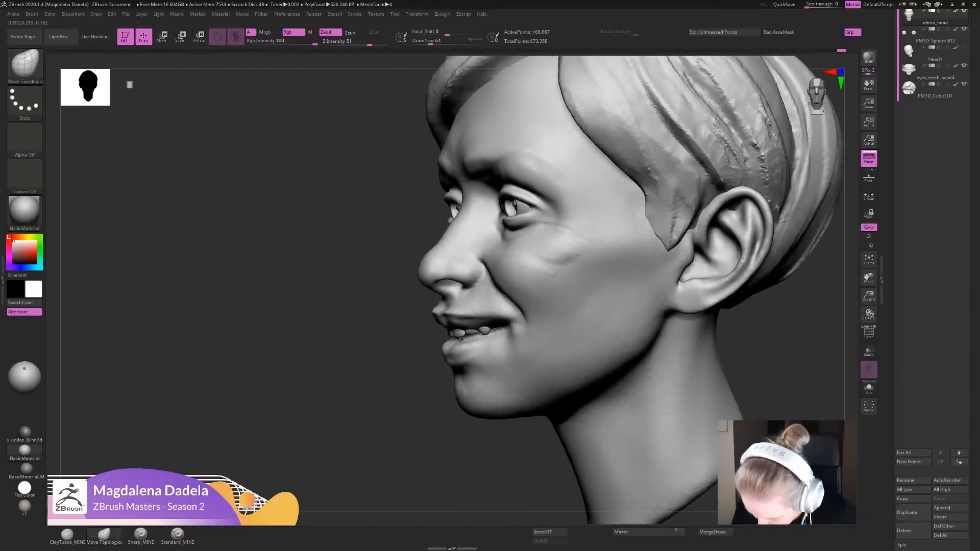
- Pull the mouth corners into a wider smile around the teeth with Move Topological, using front, side and underside views
left_click_drag(571, 333, 544, 335)
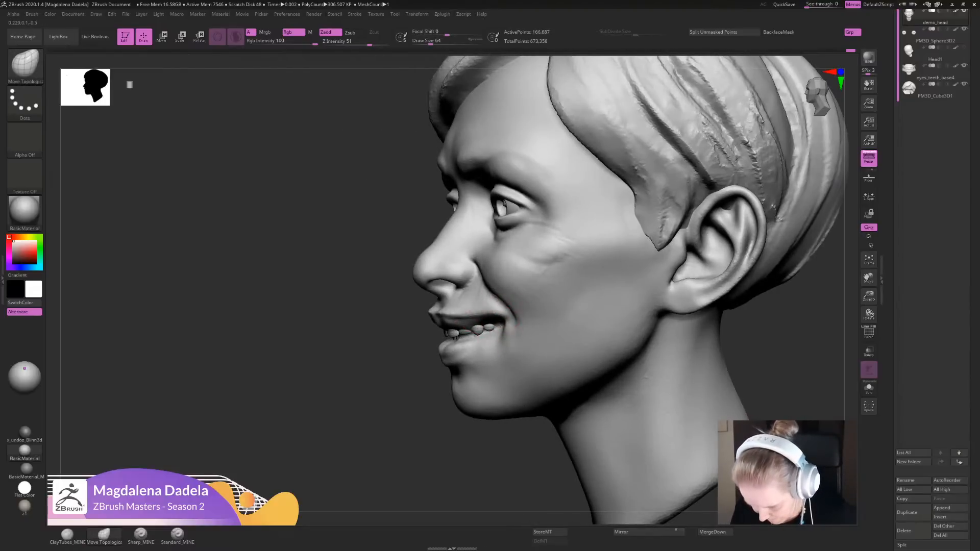
left_click_drag(464, 453, 459, 352, "alt")
mouse_move(459, 352)
left_mouse_down()
mouse_move(567, 357)
mouse_move(574, 408)
mouse_move(577, 320)
mouse_move(467, 327)
left_mouse_up()
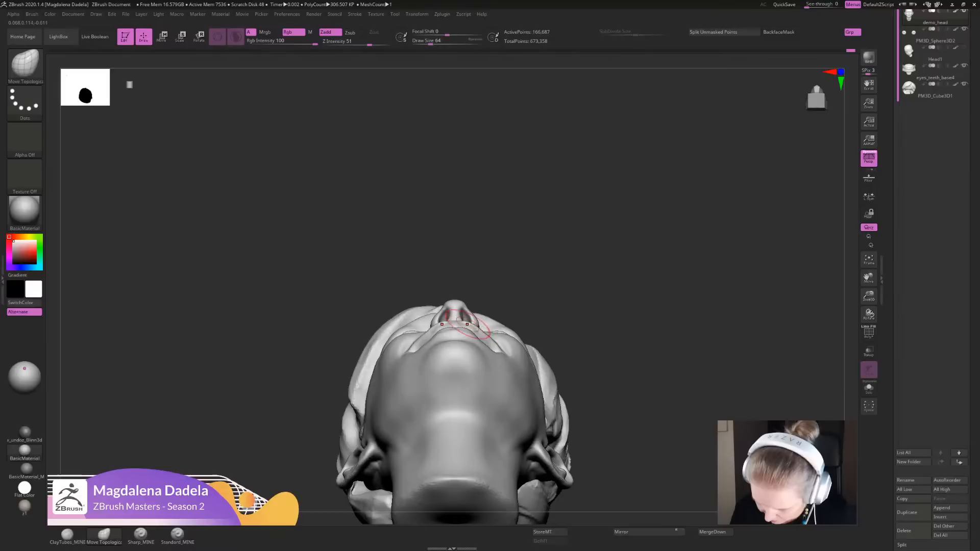
left_click_drag(590, 351, 494, 342)
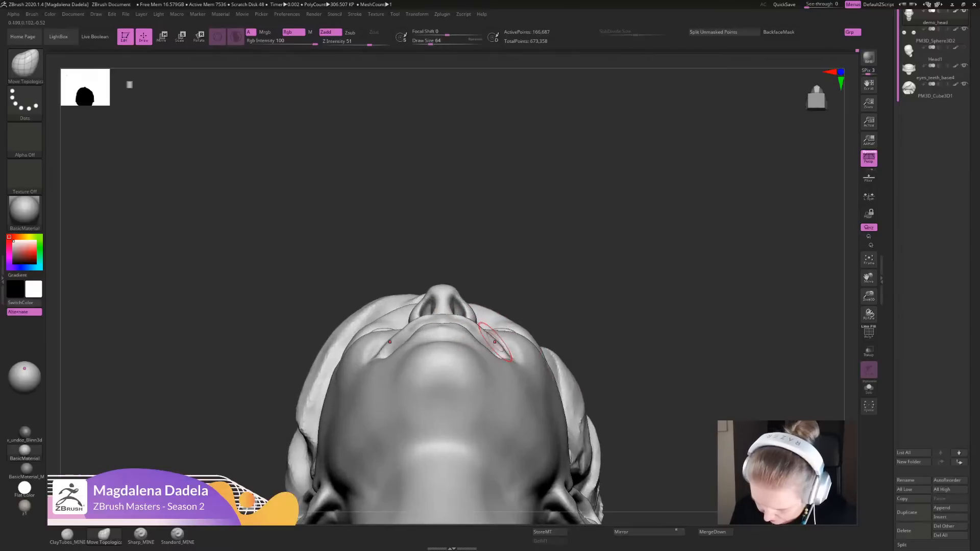
left_click_drag(565, 340, 421, 479, "alt")
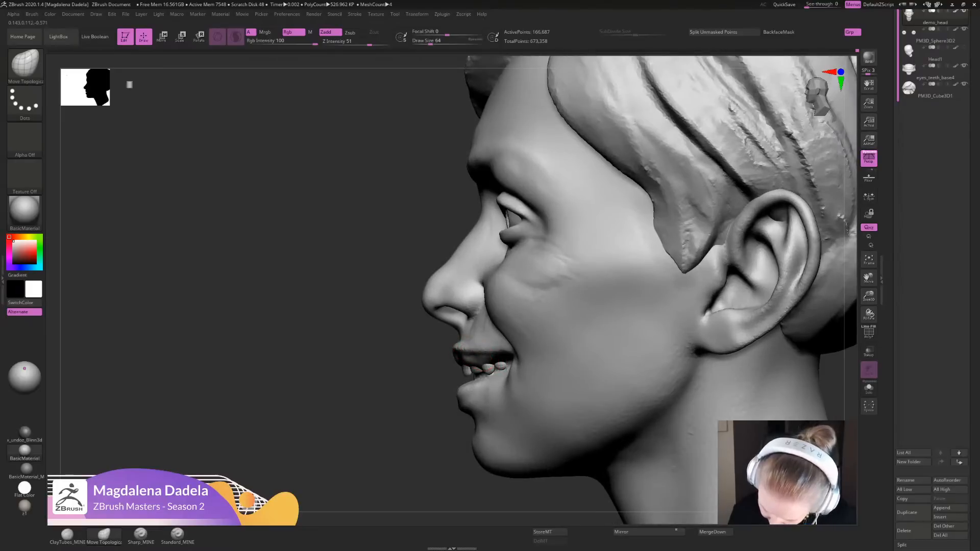
- Smooth the crease running from the mouth corner into the cheek, working from a high three-quarter view
left_click_drag(434, 403, 408, 316)
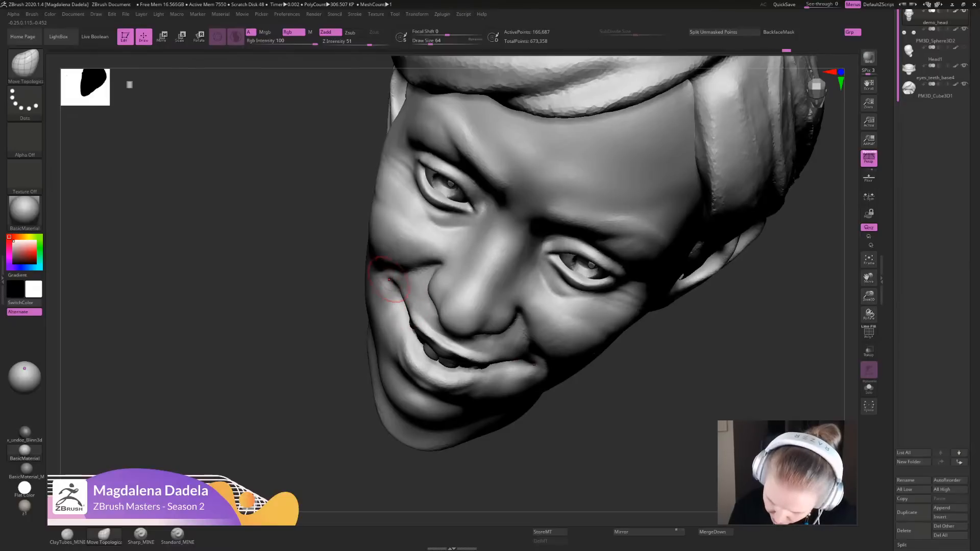
key("shift")
left_click_drag(399, 300, 406, 312, "shift")
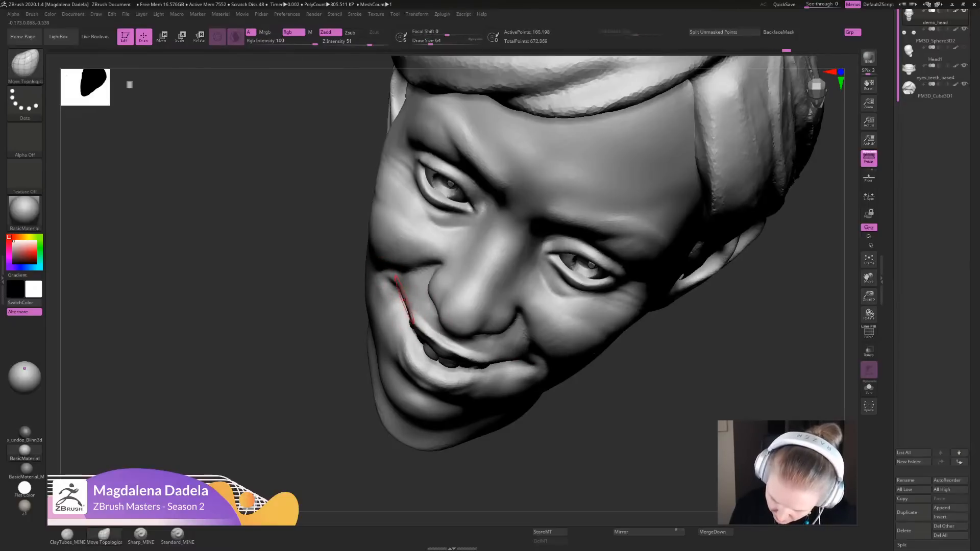
mouse_move(602, 408)
left_mouse_down("alt")
mouse_move(601, 350)
mouse_move(602, 415)
left_mouse_up("alt")
key("shift")
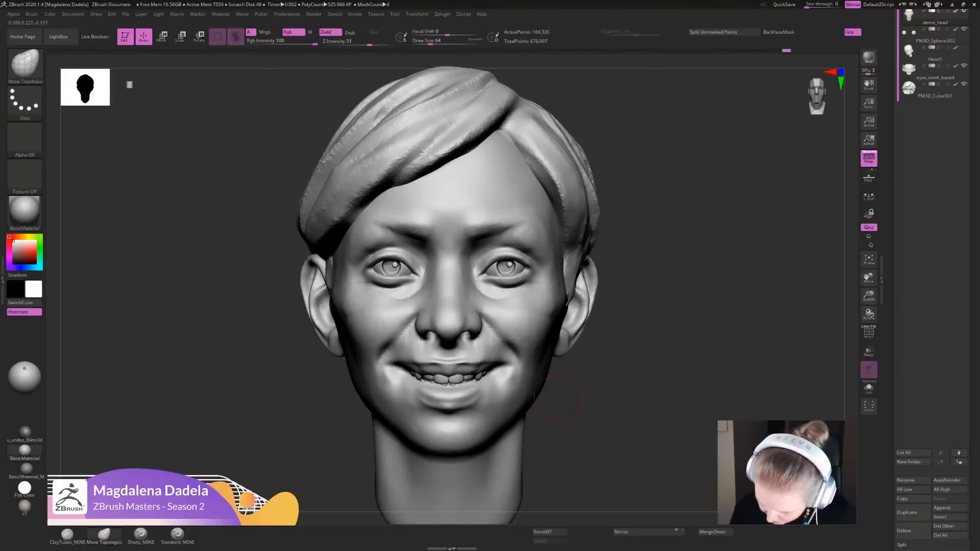
- Adjust the mouth corners and adjoining cheeks with Move Topological, working from front, underside and high views
mouse_move(612, 383)
left_mouse_down("alt")
mouse_move(573, 403)
mouse_move(573, 415)
left_mouse_up("alt")
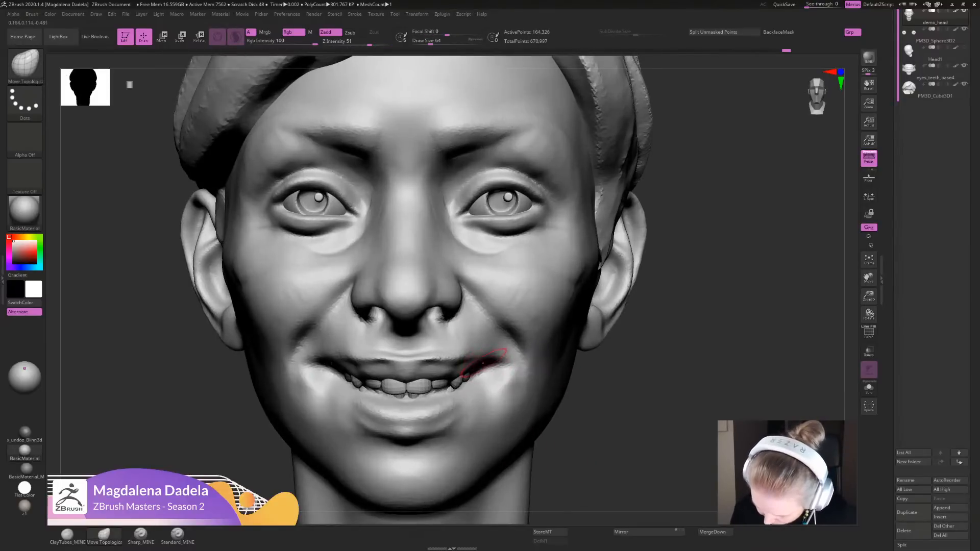
left_click_drag(503, 361, 505, 356)
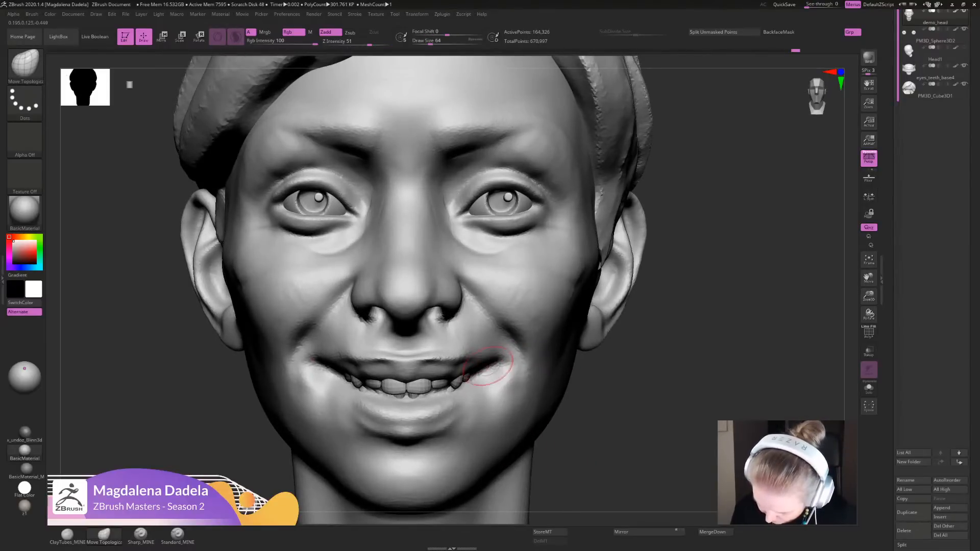
left_click_drag(623, 383, 581, 306, "alt")
mouse_move(583, 359)
left_mouse_down()
mouse_move(589, 339)
mouse_move(586, 367)
left_mouse_up()
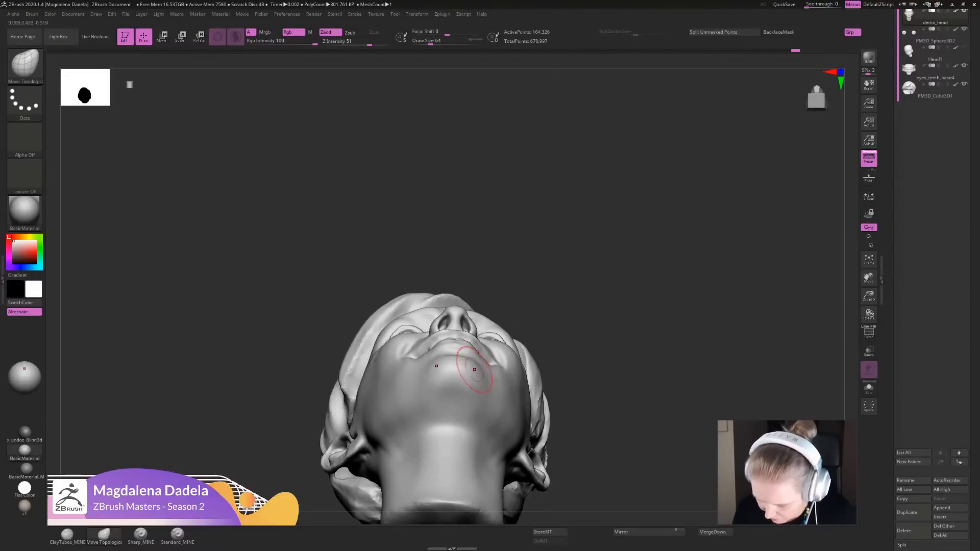
left_click_drag(584, 388, 579, 316, "alt")
left_click_drag(579, 316, 560, 451)
mouse_move(585, 347)
left_mouse_down()
mouse_move(592, 390)
mouse_move(581, 408)
left_mouse_up()
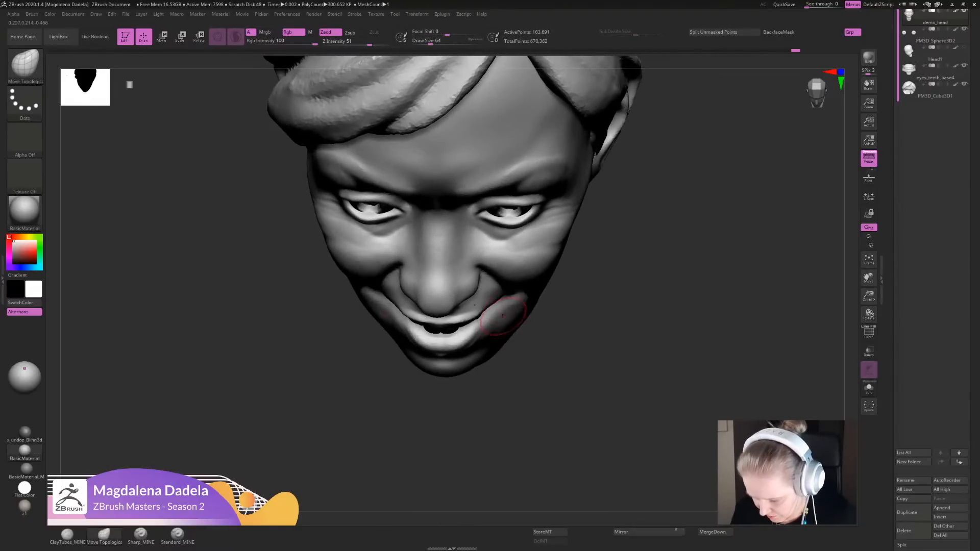
mouse_move(577, 378)
left_mouse_down("alt")
mouse_move(569, 329)
mouse_move(567, 357)
left_mouse_up("alt")
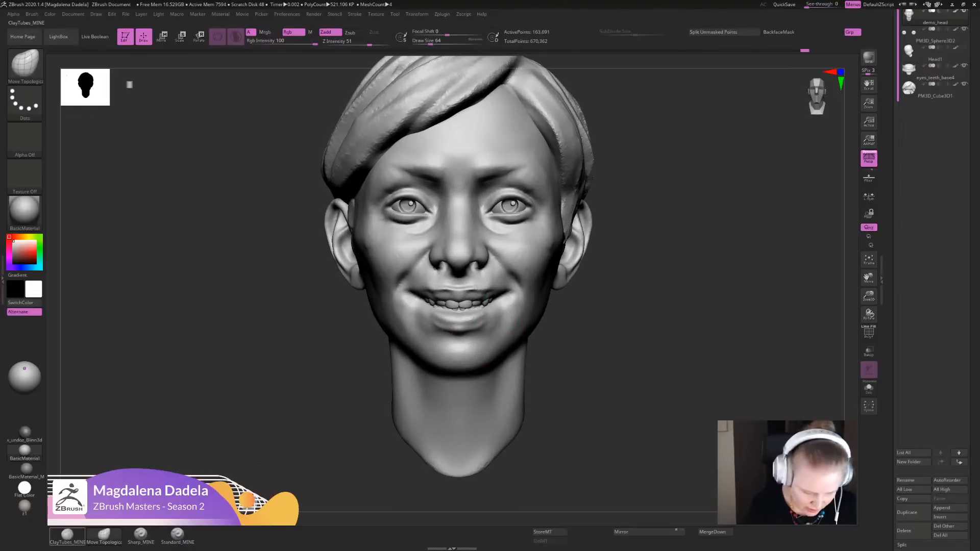
- Build up the folds running from the mouth corners down beside the chin with ClayTubes_MINE strokes
left_click(67, 534)
left_click_drag(327, 395, 306, 424, "alt")
left_click_drag(505, 299, 477, 337)
left_click_drag(511, 303, 482, 350)
mouse_move(513, 311)
left_mouse_down()
mouse_move(488, 352)
mouse_move(496, 302)
mouse_move(519, 275)
left_mouse_up()
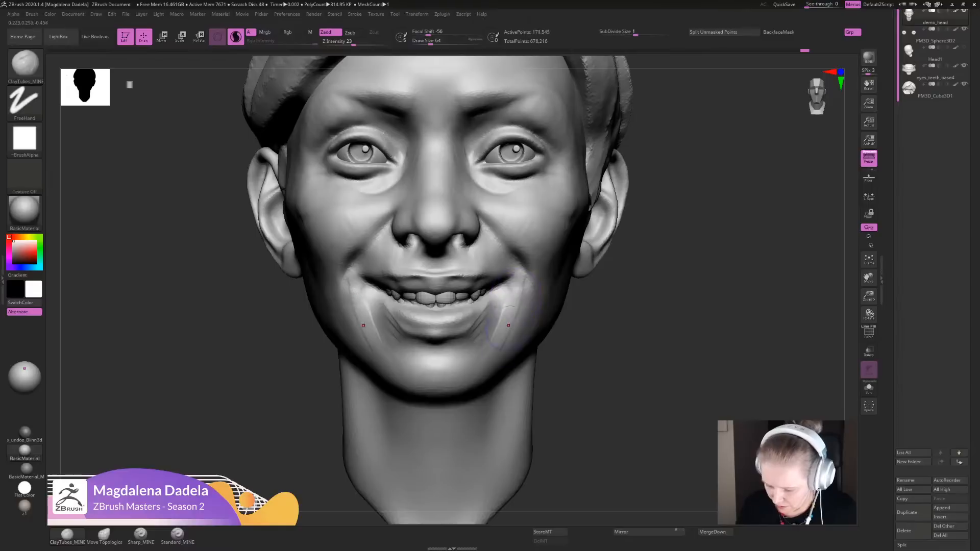
mouse_move(508, 325)
left_mouse_down()
mouse_move(520, 286)
mouse_move(492, 352)
left_mouse_up()
mouse_move(494, 339)
left_mouse_down("shift")
mouse_move(520, 293)
mouse_move(521, 327)
left_mouse_up("shift")
mouse_move(622, 362)
left_mouse_down("alt")
mouse_move(628, 281)
mouse_move(610, 322)
mouse_move(611, 299)
mouse_move(619, 359)
mouse_move(602, 421)
mouse_move(613, 416)
mouse_move(616, 454)
left_mouse_up("alt")
left_click_drag(472, 350, 467, 357)
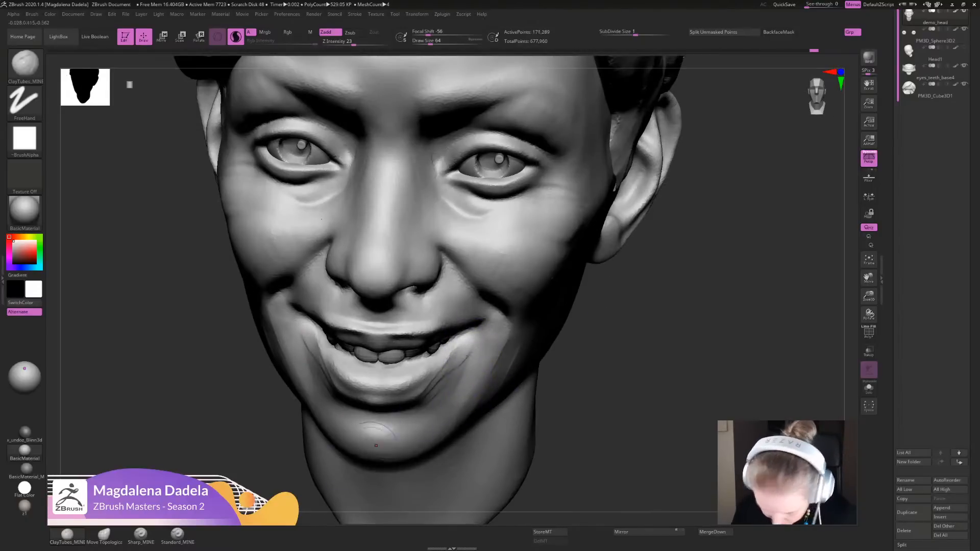
- Adjust the lower lip's curve with Move Topological from a high view and soften the area beside the mouth
left_click(103, 533)
mouse_move(623, 352)
left_mouse_down("alt")
mouse_move(618, 296)
mouse_move(616, 347)
left_mouse_up("alt")
left_click_drag(428, 369, 427, 365)
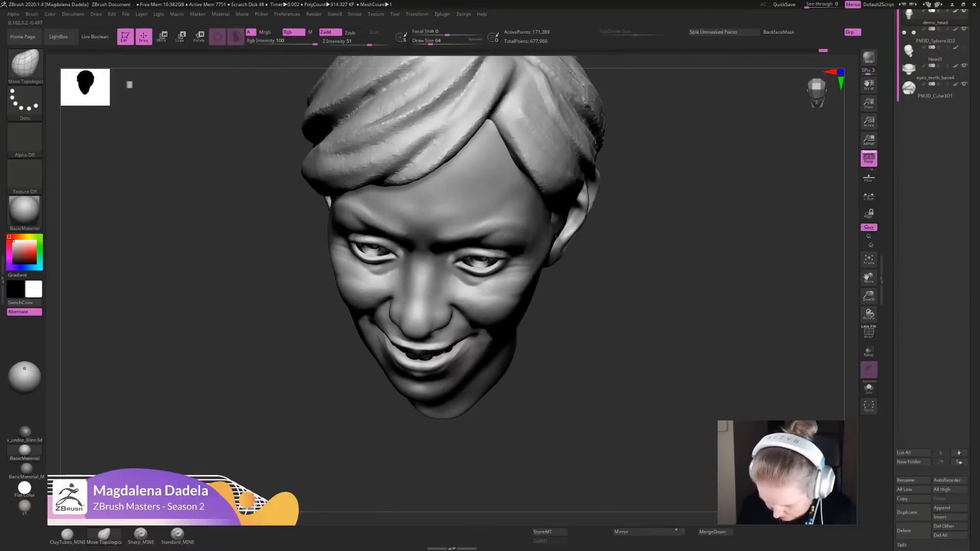
left_click_drag(424, 371, 423, 366)
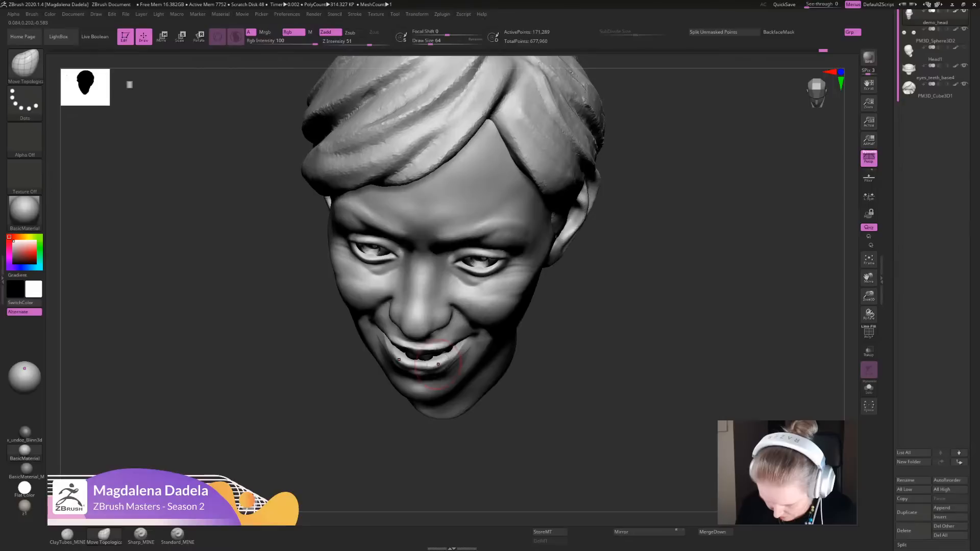
mouse_move(568, 372)
left_mouse_down()
mouse_move(566, 306)
mouse_move(566, 363)
left_mouse_up()
left_click_drag(463, 357, 469, 353, "shift")
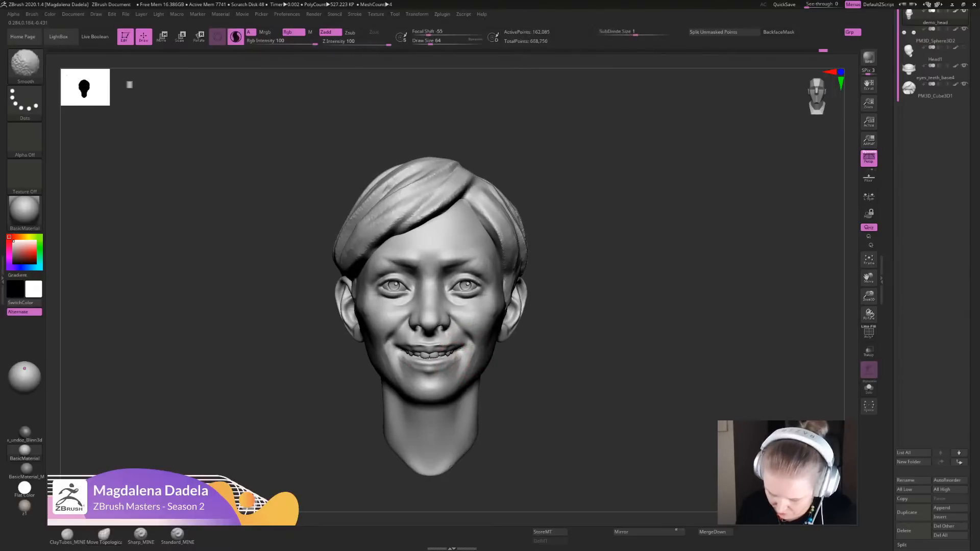
- Refine the upper lip's profile with Move Topological from the side, comparing it with front and underside views
mouse_move(570, 376)
left_mouse_down("alt")
mouse_move(569, 311)
mouse_move(567, 380)
mouse_move(396, 392)
mouse_move(392, 467)
left_mouse_up("alt")
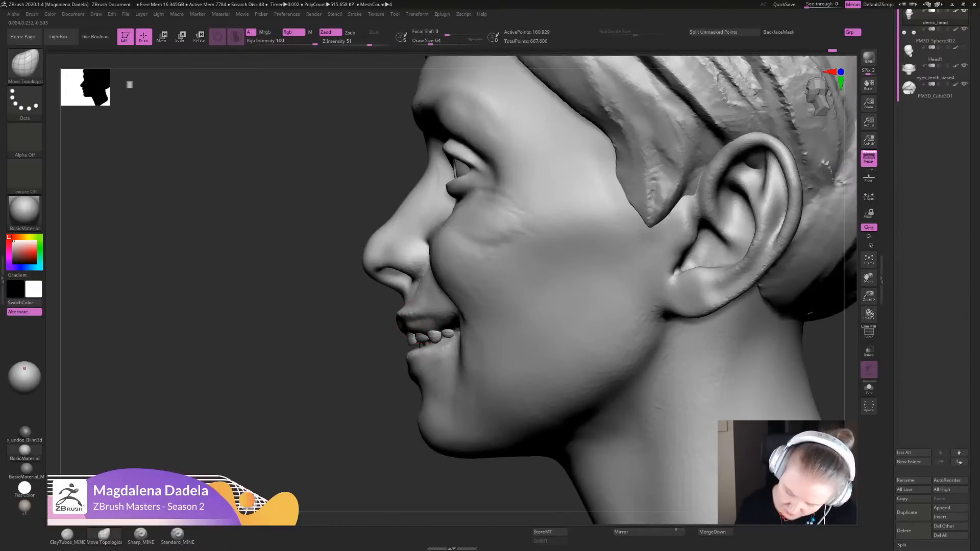
key("f")
left_click_drag(511, 438, 505, 485, "alt")
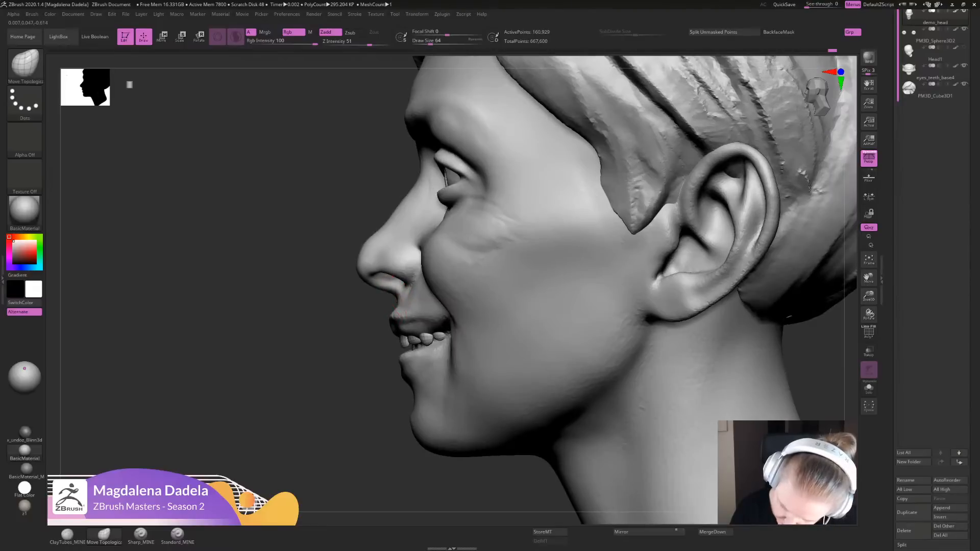
left_click_drag(404, 306, 406, 306, "shift")
mouse_move(337, 428)
left_mouse_down("alt")
mouse_move(334, 373)
mouse_move(490, 388)
mouse_move(551, 418)
left_mouse_up("alt")
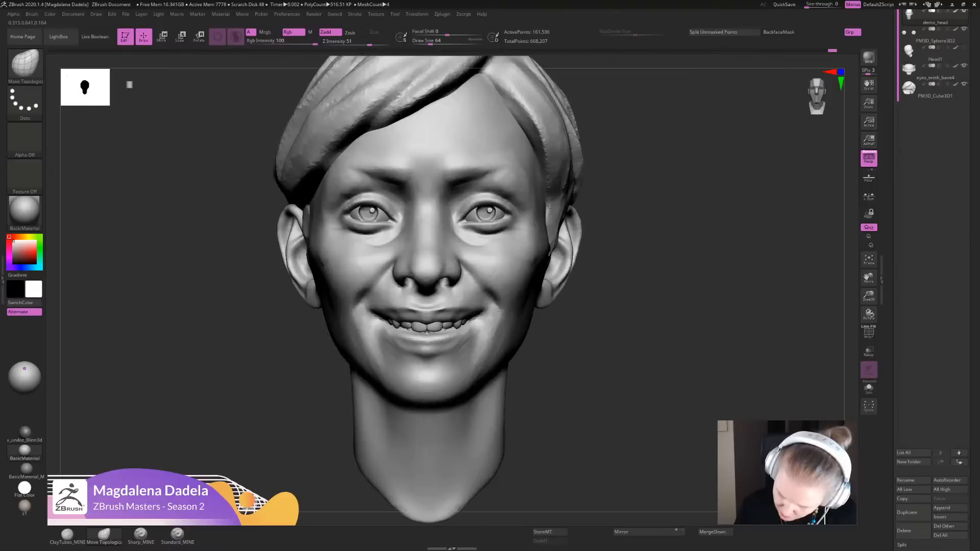
left_click_drag(602, 388, 595, 245)
key("shift")
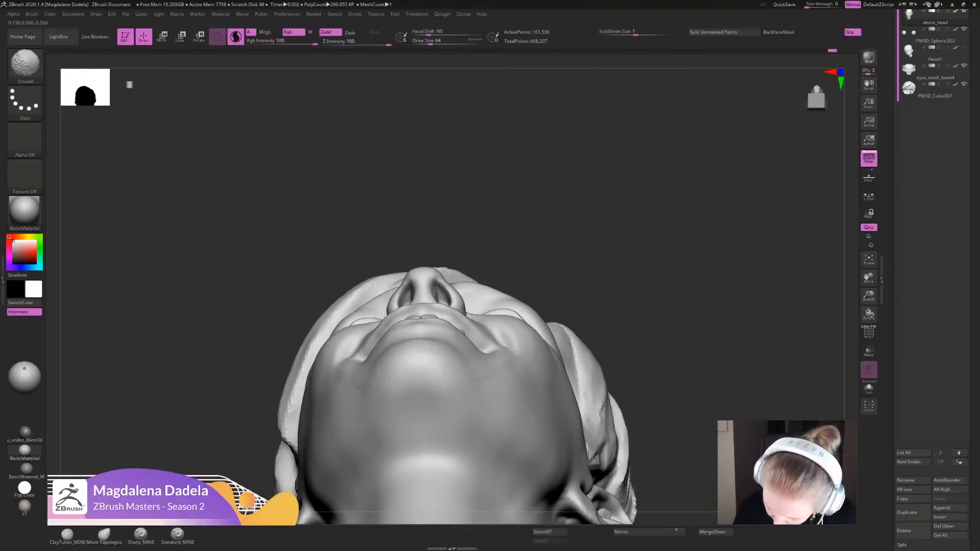
mouse_move(577, 378)
left_mouse_down("alt")
mouse_move(566, 296)
mouse_move(548, 291)
mouse_move(546, 276)
mouse_move(556, 300)
left_mouse_up("alt")
key("f")
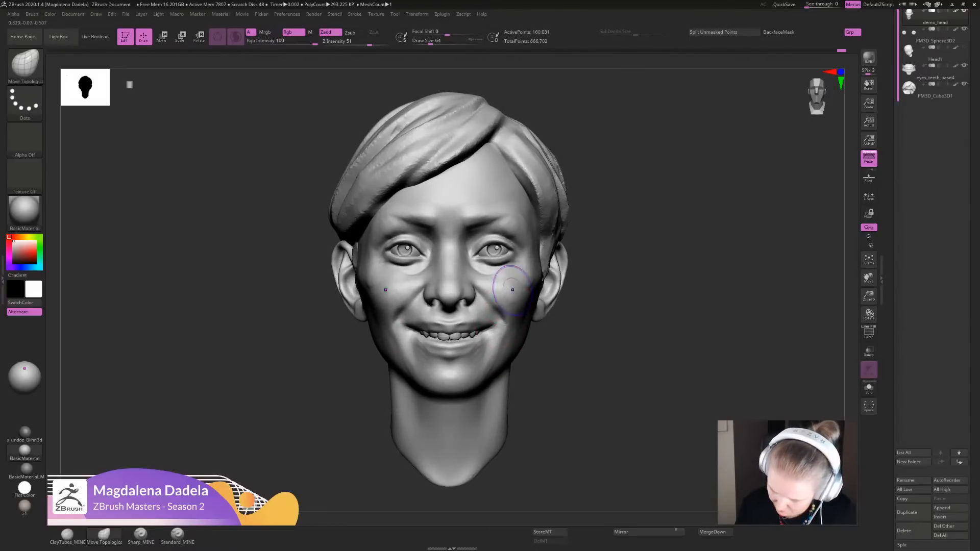
- Reshape the smiling cheeks with Move Topological from front and high three-quarter views, undoing the last cheek move
left_click_drag(513, 289, 502, 308, "shift")
mouse_move(587, 363)
left_mouse_down("alt")
mouse_move(581, 286)
mouse_move(607, 294)
left_mouse_up("alt")
left_click_drag(608, 294, 573, 408, "alt")
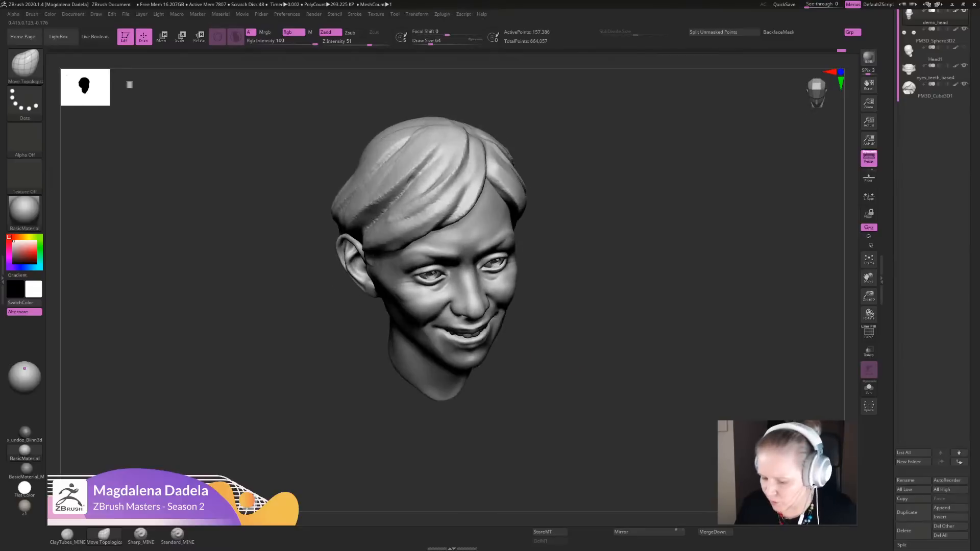
left_click_drag(573, 327, 567, 391, "alt")
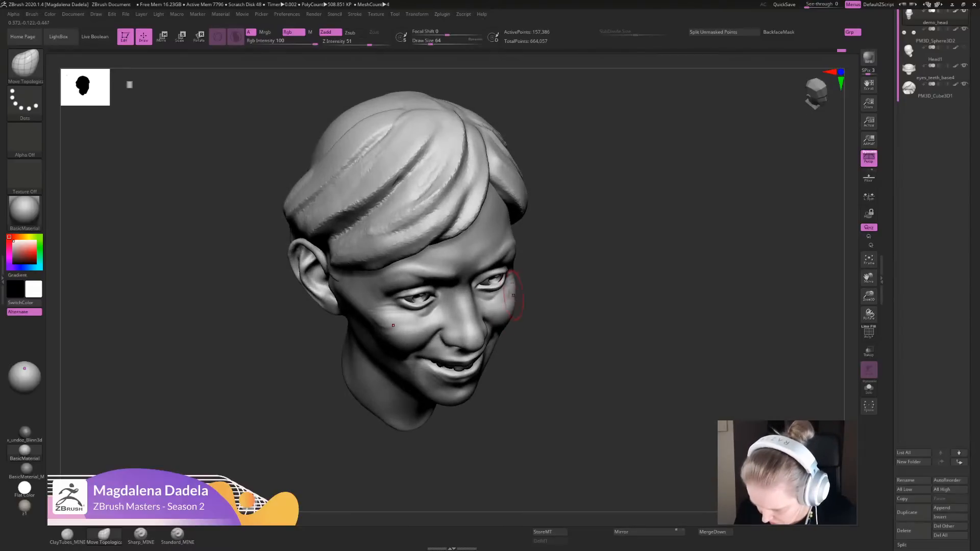
left_click_drag(515, 294, 511, 308, "shift")
mouse_move(580, 357)
left_mouse_down("alt")
mouse_move(566, 307)
mouse_move(559, 332)
left_mouse_up("alt")
left_click_drag(518, 307, 513, 316)
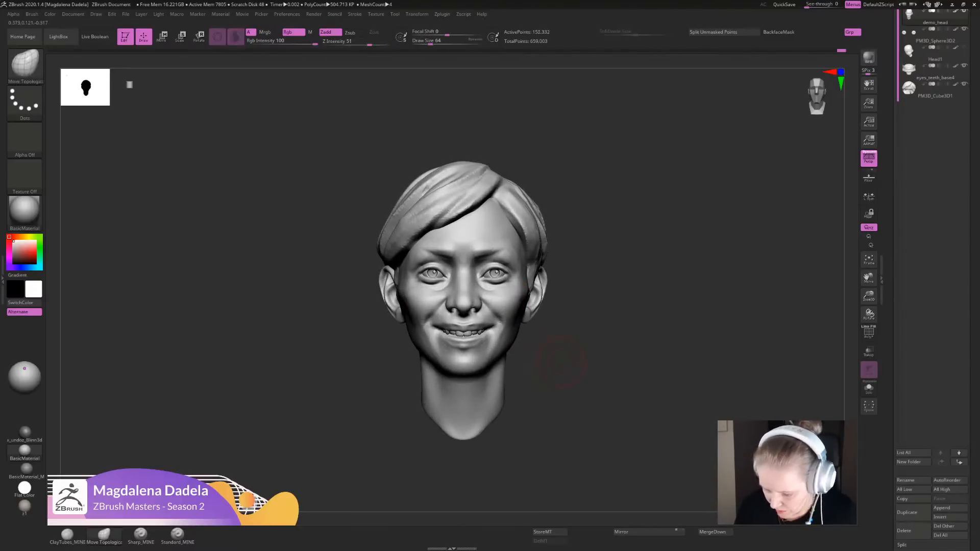
mouse_move(562, 355)
left_mouse_down("alt")
mouse_move(559, 301)
mouse_move(558, 349)
mouse_move(577, 344)
left_mouse_up("alt")
mouse_move(509, 314)
left_mouse_down()
mouse_move(514, 329)
mouse_move(516, 312)
left_mouse_up()
key("ctrl+z")
- Define the nasolabial folds and the edges of the lower and upper lips with Sharp_MINE strokes
left_click_drag(574, 352, 575, 443)
left_click(141, 535)
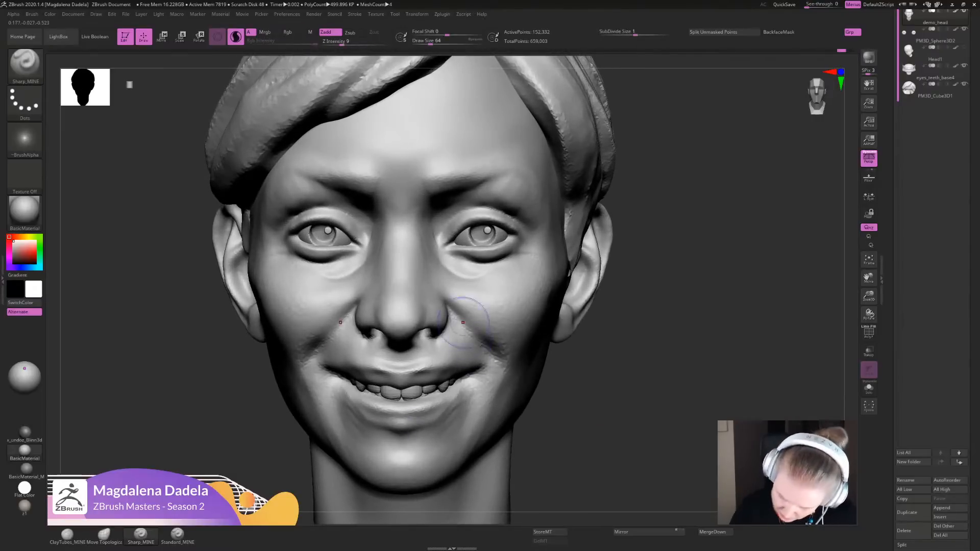
mouse_move(458, 318)
left_mouse_down()
mouse_move(498, 354)
mouse_move(497, 375)
mouse_move(480, 372)
mouse_move(491, 373)
mouse_move(453, 398)
mouse_move(469, 407)
mouse_move(436, 428)
left_mouse_up()
mouse_move(463, 395)
left_mouse_down("shift")
mouse_move(469, 400)
mouse_move(401, 427)
left_mouse_up("shift")
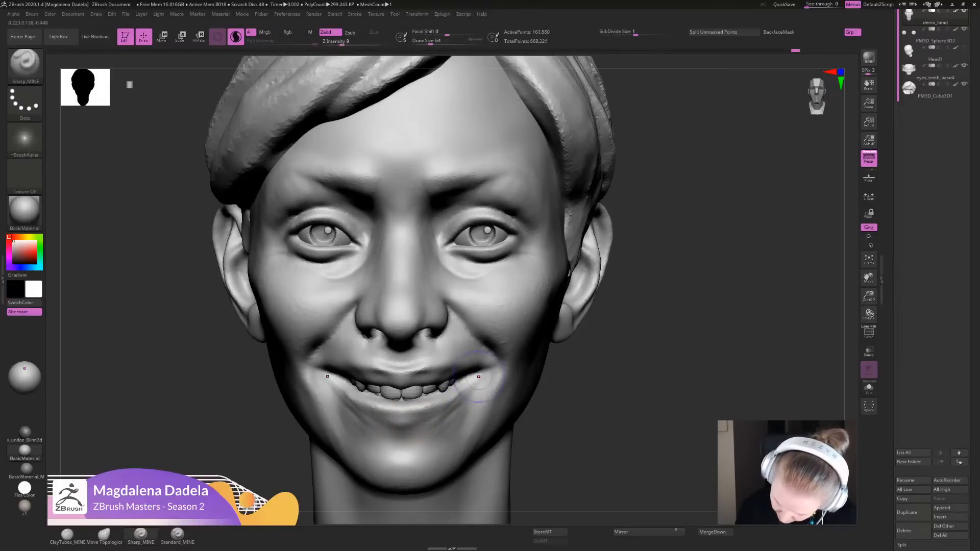
mouse_move(463, 392)
left_mouse_down()
mouse_move(440, 414)
mouse_move(395, 427)
left_mouse_up()
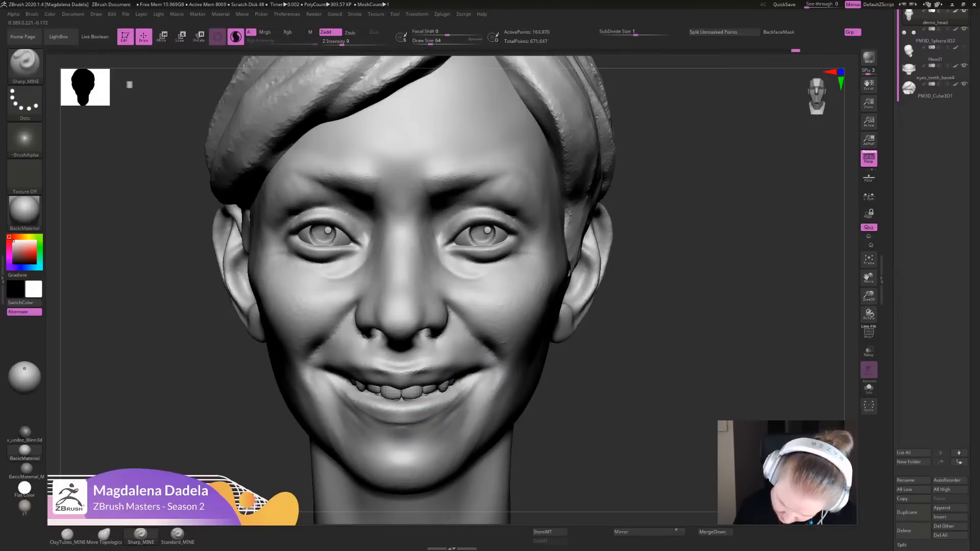
mouse_move(663, 358)
left_mouse_down("alt")
mouse_move(648, 245)
mouse_move(674, 250)
mouse_move(663, 235)
mouse_move(669, 331)
left_mouse_up("alt")
left_click_drag(462, 363, 440, 350)
mouse_move(638, 358)
left_mouse_down()
mouse_move(638, 244)
mouse_move(637, 358)
left_mouse_up()
mouse_move(437, 365)
left_mouse_down()
mouse_move(408, 366)
mouse_move(454, 362)
left_mouse_up()
mouse_move(638, 331)
left_mouse_down("alt")
mouse_move(638, 245)
mouse_move(638, 317)
left_mouse_up("alt")
mouse_move(638, 317)
left_mouse_down()
mouse_move(638, 290)
mouse_move(638, 329)
left_mouse_up()
- Reposition the upper lip and mouth corners with Move Topological and smooth the surrounding folds, using three-quarter and underside views
left_click(104, 536)
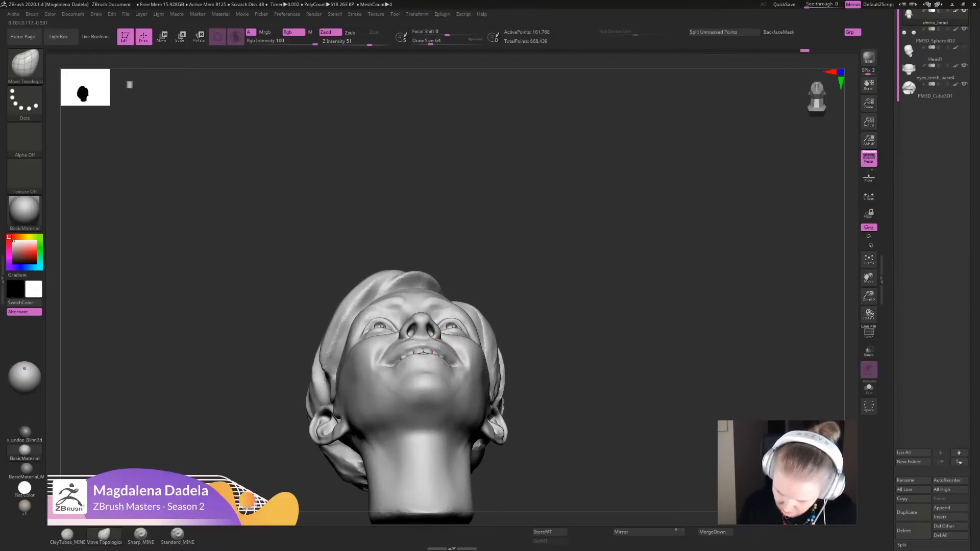
mouse_move(531, 360)
left_mouse_down()
mouse_move(530, 413)
mouse_move(521, 394)
left_mouse_up()
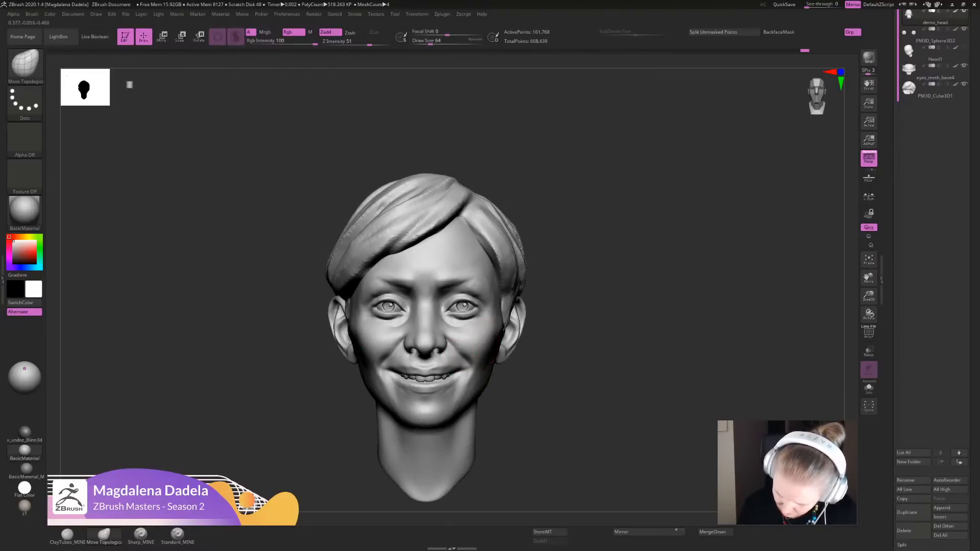
mouse_move(534, 372)
left_mouse_down("alt")
mouse_move(535, 408)
mouse_move(484, 403)
left_mouse_up("alt")
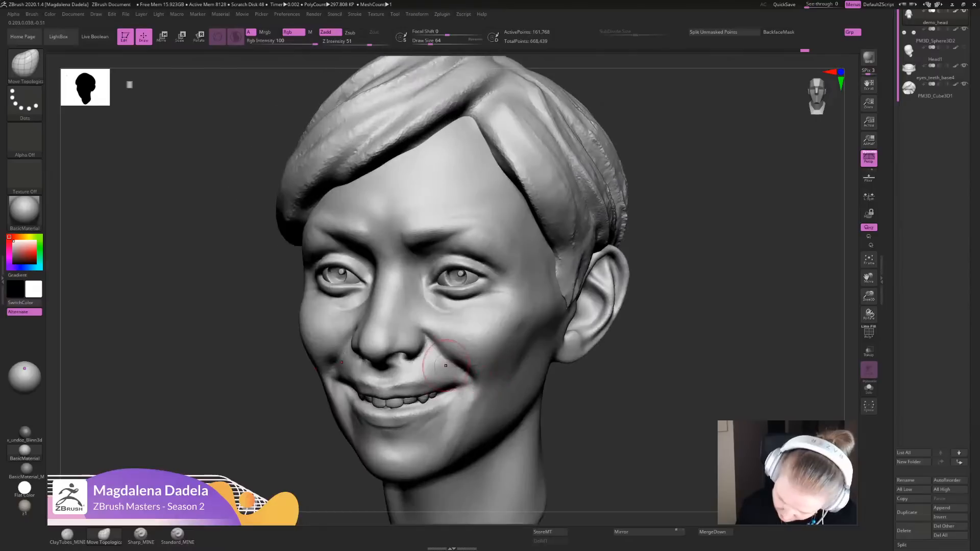
mouse_move(488, 384)
right_mouse_down("ctrl")
mouse_move(502, 327)
mouse_move(551, 349)
mouse_move(554, 388)
mouse_move(530, 327)
mouse_move(491, 315)
mouse_move(463, 389)
right_mouse_up("ctrl")
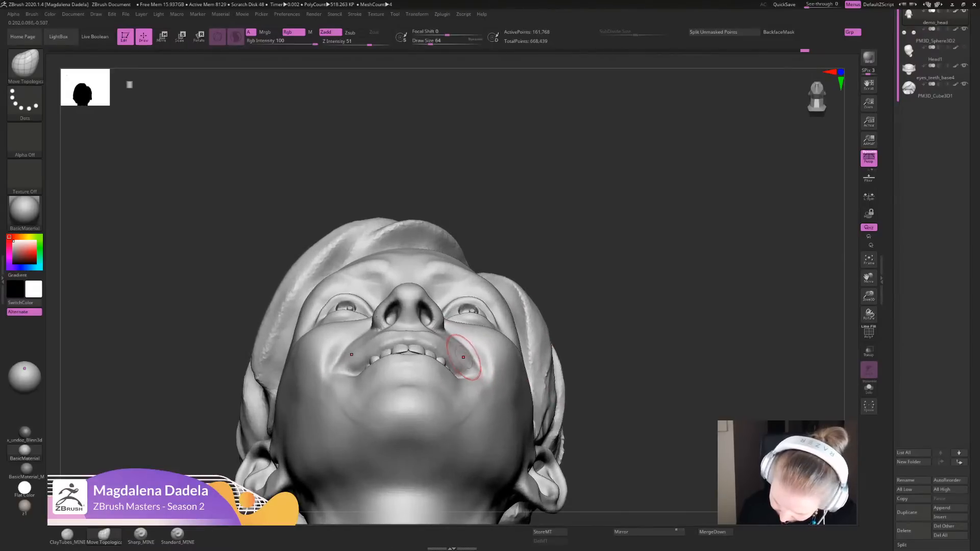
left_click_drag(479, 365, 519, 383, "shift")
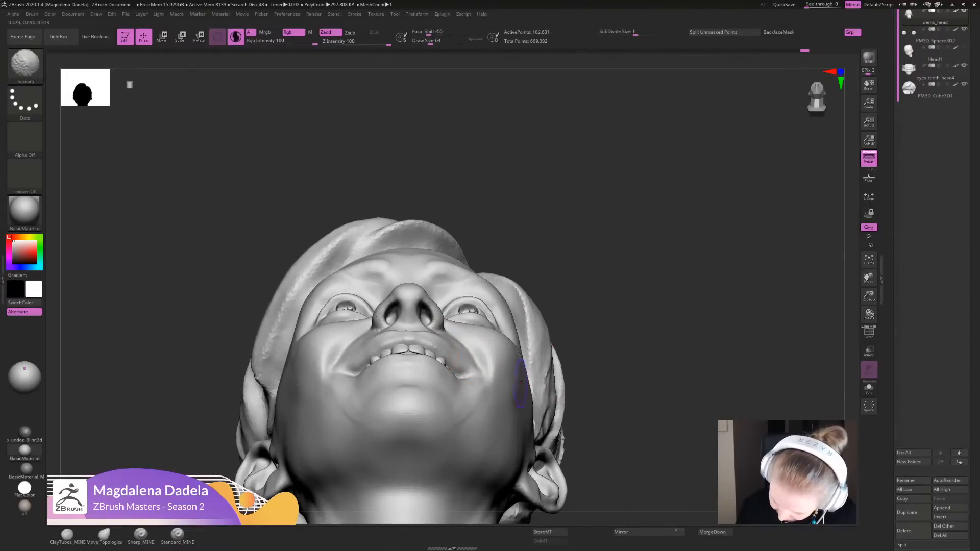
mouse_move(520, 380)
right_mouse_down("ctrl")
mouse_move(543, 301)
mouse_move(568, 338)
mouse_move(567, 322)
right_mouse_up("ctrl")
right_click_drag(443, 306, 443, 352, "ctrl")
left_click_drag(443, 349, 454, 355, "shift")
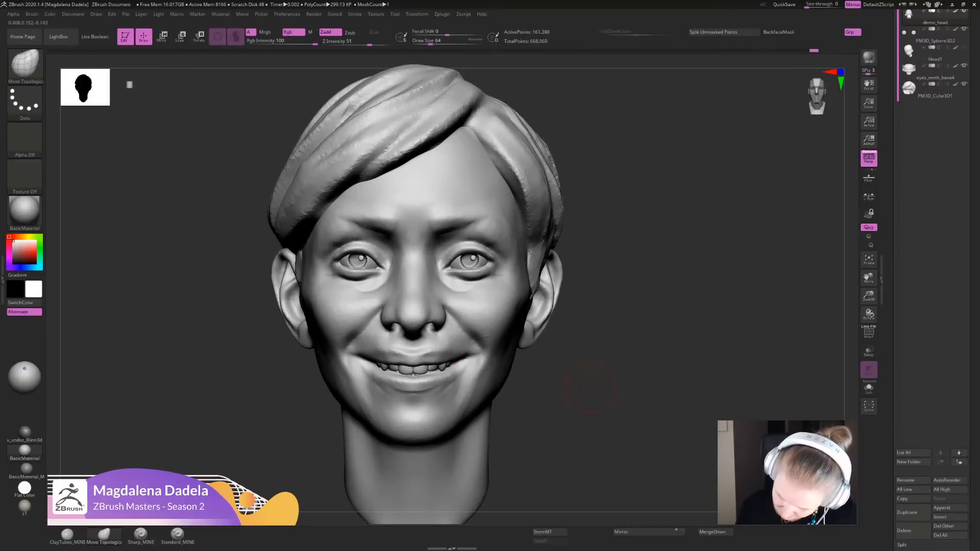
- Add volume along the upper lip from its centre toward the mouth corner with ClayTubes_MINE
mouse_move(586, 387)
right_mouse_down("ctrl")
mouse_move(584, 341)
mouse_move(597, 339)
mouse_move(596, 352)
mouse_move(542, 378)
mouse_move(545, 419)
right_mouse_up("ctrl")
left_click(67, 534)
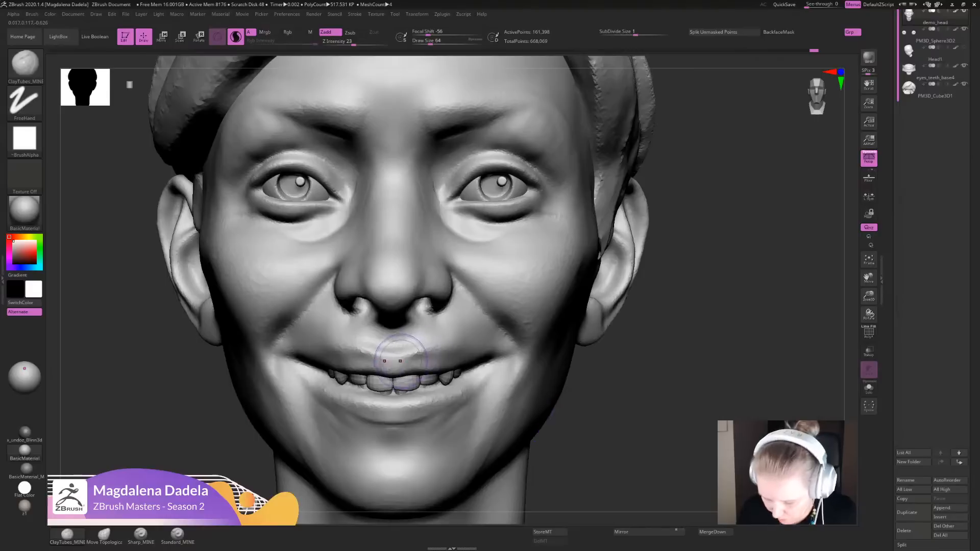
mouse_move(400, 360)
left_mouse_down()
mouse_move(391, 363)
mouse_move(450, 366)
mouse_move(428, 361)
mouse_move(439, 376)
left_mouse_up()
mouse_move(153, 357)
left_mouse_down("alt")
mouse_move(153, 238)
mouse_move(153, 324)
left_mouse_up("alt")
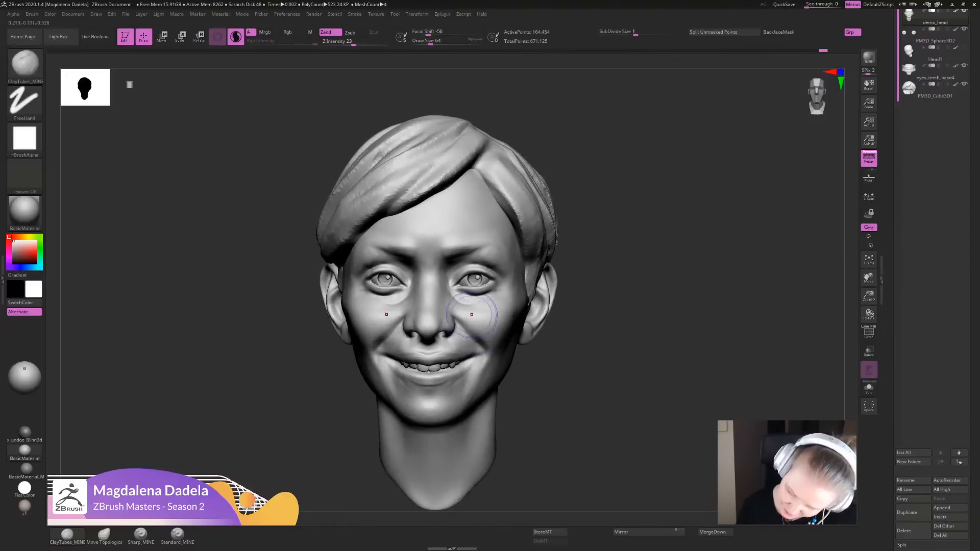
- Build up the inner cheeks and the area beneath the eyes with ClayTubes_MINE strokes
mouse_move(491, 314)
left_mouse_down()
mouse_move(494, 326)
mouse_move(489, 317)
mouse_move(468, 342)
left_mouse_up()
mouse_move(546, 383)
left_mouse_down("alt")
mouse_move(544, 326)
mouse_move(554, 373)
left_mouse_up("alt")
left_click_drag(577, 278, 587, 398, "alt")
left_click_drag(620, 347, 618, 380)
left_click_drag(466, 322, 464, 319)
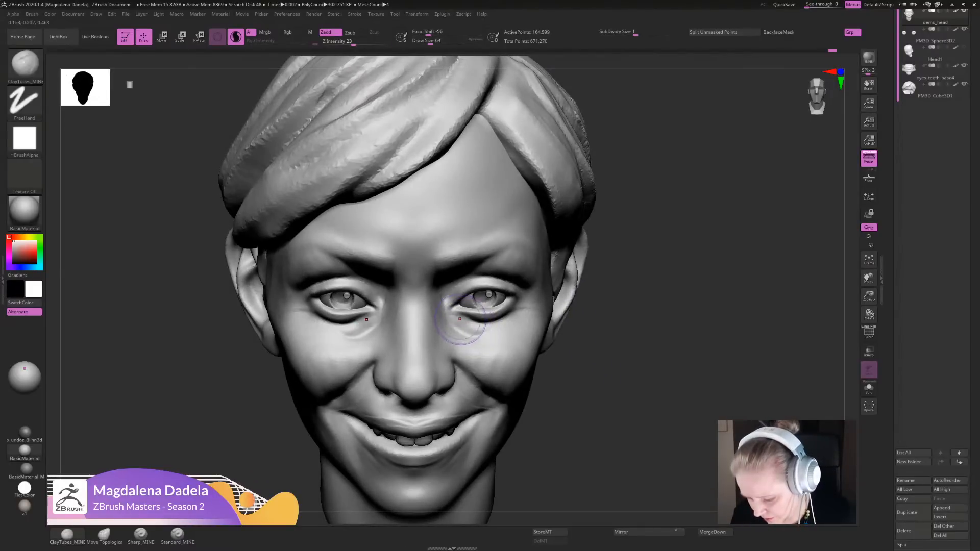
- Fill out the outer cheeks and the area beside the chin with ClayTubes_MINE strokes
mouse_move(590, 350)
left_mouse_down("alt")
mouse_move(557, 276)
mouse_move(559, 237)
mouse_move(562, 286)
left_mouse_up("alt")
left_click_drag(619, 306, 587, 309)
left_click_drag(503, 311, 521, 354)
mouse_move(597, 352)
left_mouse_down("alt")
mouse_move(566, 278)
mouse_move(579, 288)
mouse_move(587, 337)
left_mouse_up("alt")
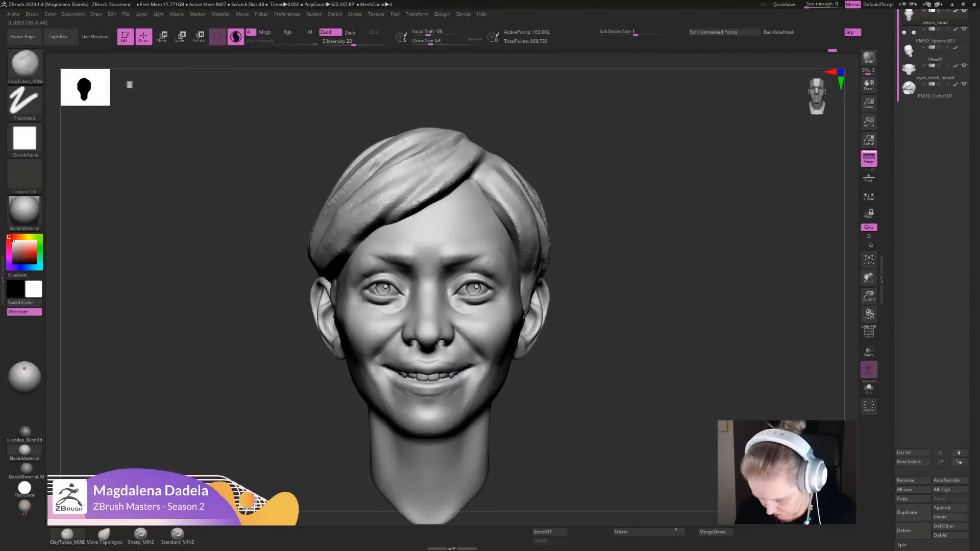
left_click_drag(474, 403, 478, 393)
mouse_move(566, 388)
left_mouse_down("alt")
mouse_move(551, 337)
mouse_move(542, 383)
mouse_move(542, 368)
left_mouse_up("alt")
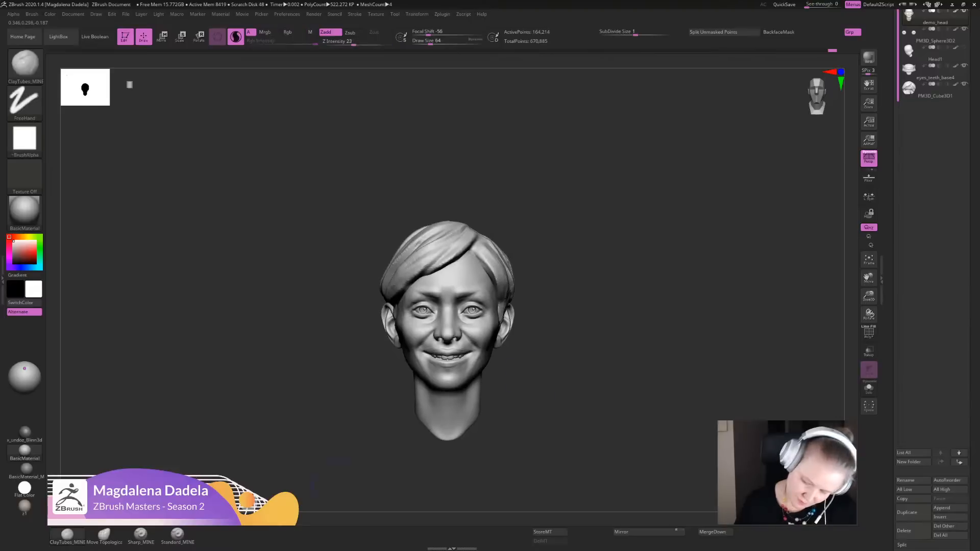
- Sharpen the mouth corners and the lower lip's edge with Sharp_MINE strokes from front and slightly raised views
left_click(141, 535)
left_click_drag(572, 338, 553, 403, "alt")
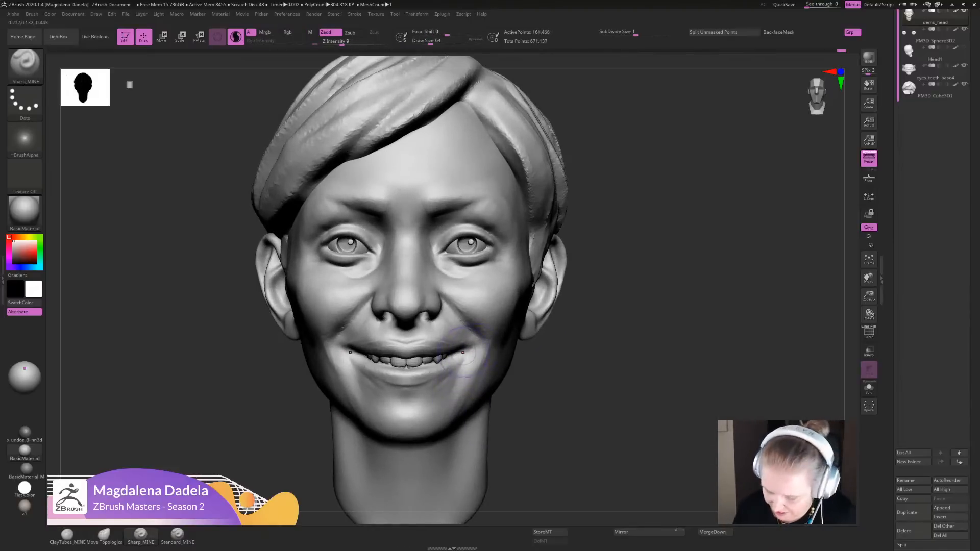
mouse_move(586, 388)
left_mouse_down("alt")
mouse_move(579, 326)
mouse_move(578, 341)
left_mouse_up("alt")
left_click_drag(579, 341, 569, 414, "alt")
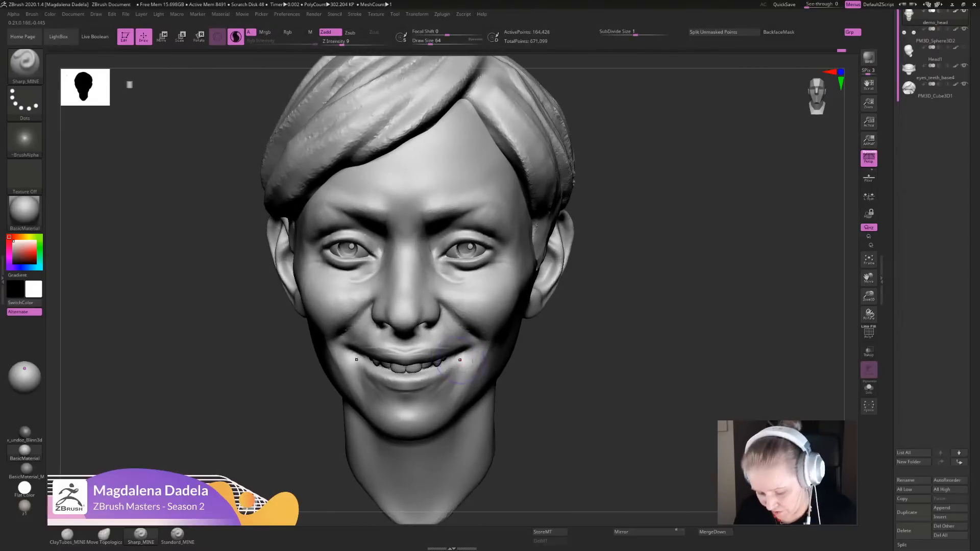
left_click_drag(435, 384, 445, 375, "shift")
mouse_move(579, 352)
left_mouse_down()
mouse_move(578, 363)
mouse_move(577, 332)
mouse_move(571, 390)
left_mouse_up()
mouse_move(447, 369)
left_mouse_down()
mouse_move(405, 399)
mouse_move(438, 380)
left_mouse_up()
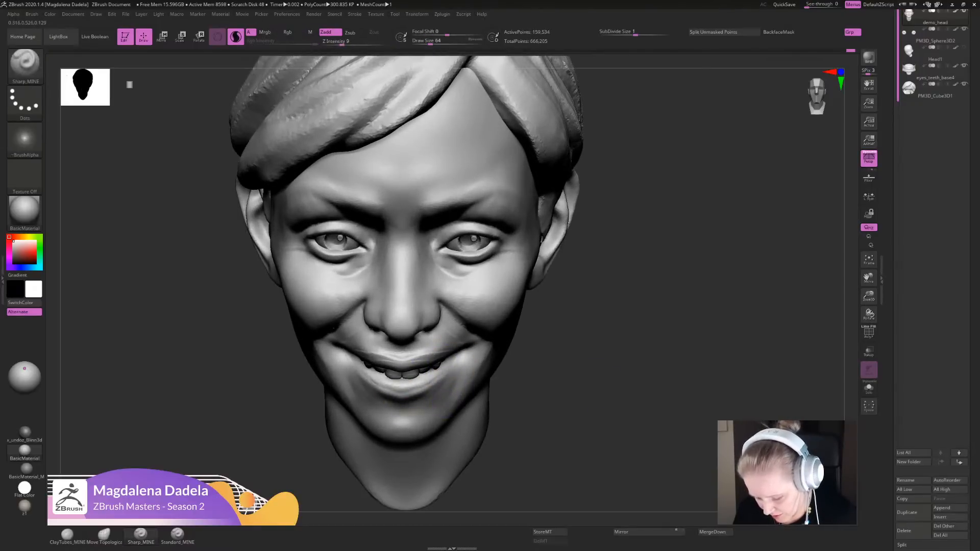
- Sharpen the mouth corner and the adjoining smile fold with Sharp_MINE strokes from front and three-quarter views
right_click_drag(443, 384, 474, 396, "ctrl")
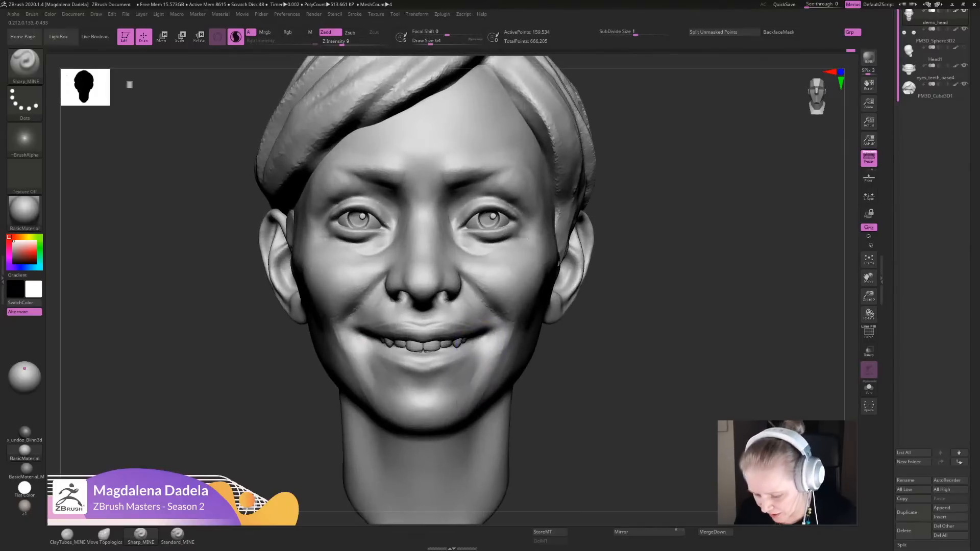
right_click_drag(530, 345, 473, 345)
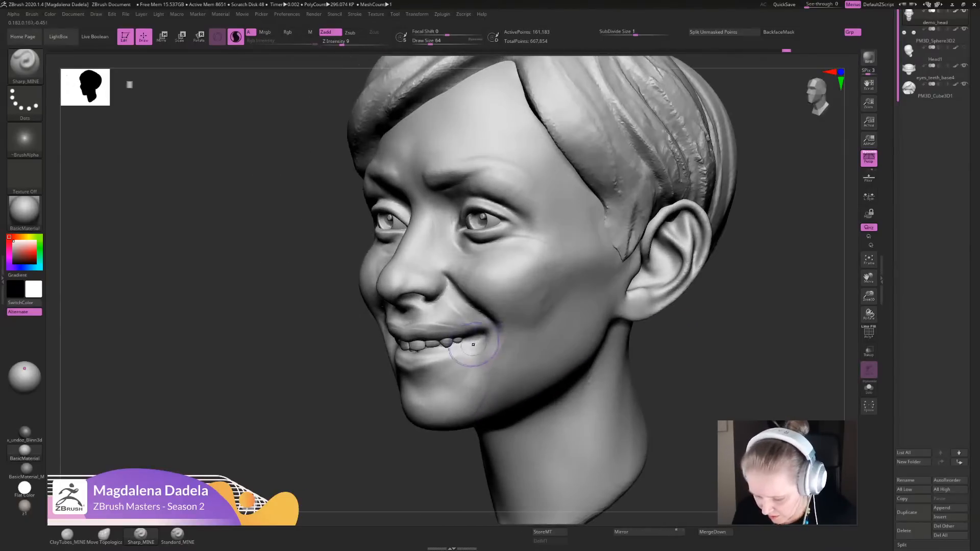
mouse_move(475, 344)
left_mouse_down()
mouse_move(428, 367)
mouse_move(459, 357)
left_mouse_up()
right_click_drag(433, 439, 408, 403, "ctrl")
mouse_move(408, 403)
right_mouse_down("shift")
mouse_move(448, 409)
mouse_move(459, 332)
mouse_move(504, 376)
mouse_move(490, 312)
right_mouse_up("shift")
mouse_move(490, 311)
right_mouse_down()
mouse_move(413, 295)
mouse_move(454, 352)
right_mouse_up()
left_click_drag(489, 326, 498, 340)
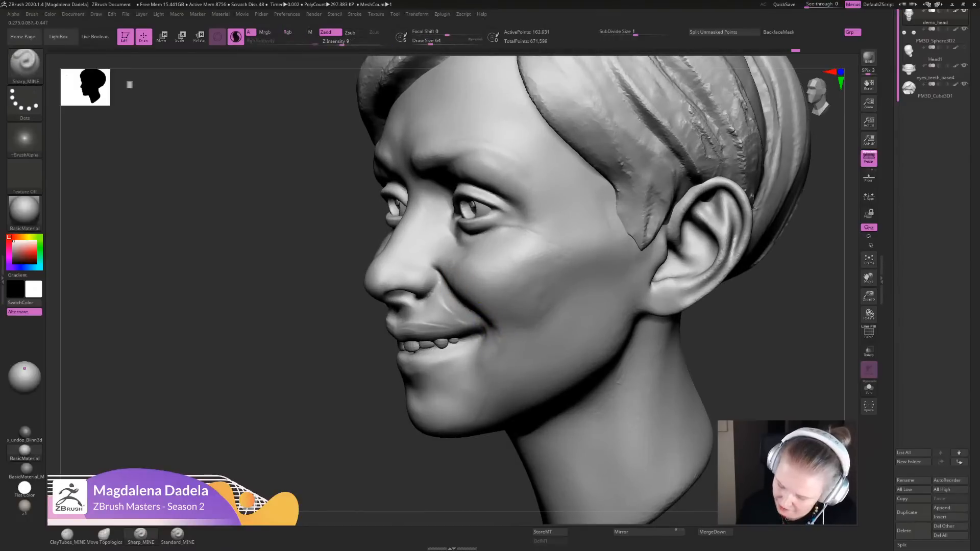
- Define the creases beside the mouth corners with Sharp_MINE strokes and soften them with the Smooth brush
right_click_drag(422, 485, 418, 398, "ctrl")
mouse_move(418, 398)
right_mouse_down()
mouse_move(471, 301)
mouse_move(484, 338)
right_mouse_up()
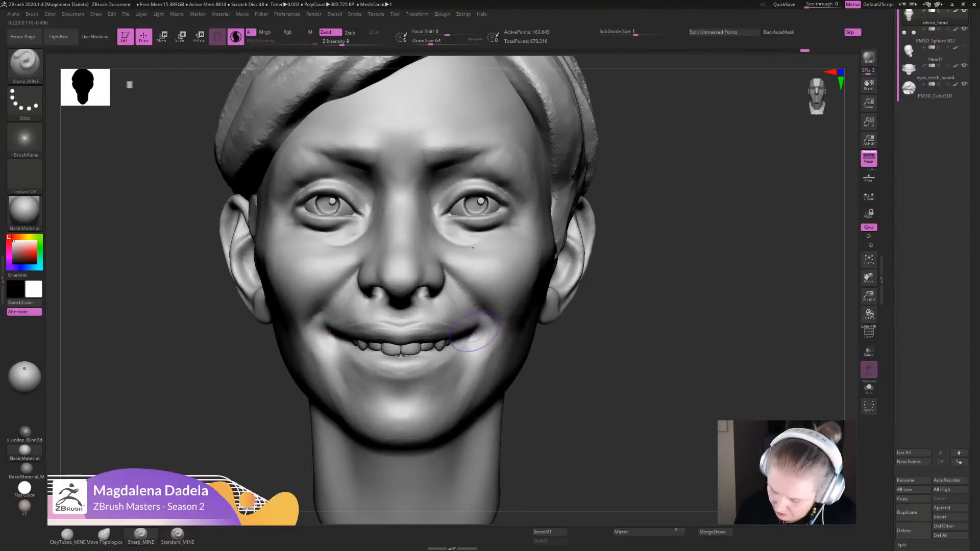
mouse_move(464, 335)
left_mouse_down()
mouse_move(453, 338)
mouse_move(484, 312)
mouse_move(470, 295)
mouse_move(489, 361)
left_mouse_up()
right_click_drag(473, 248, 479, 173, "ctrl")
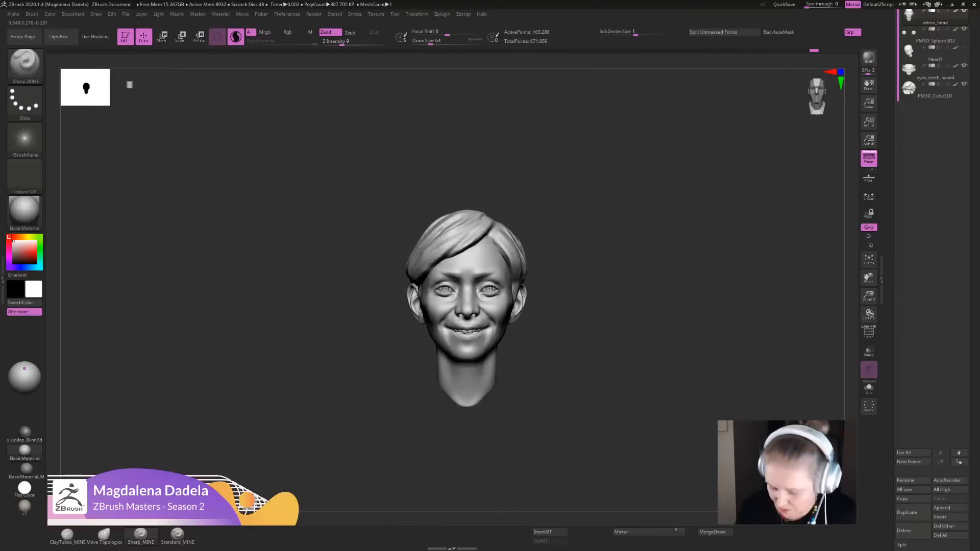
right_click_drag(513, 291, 510, 364, "ctrl")
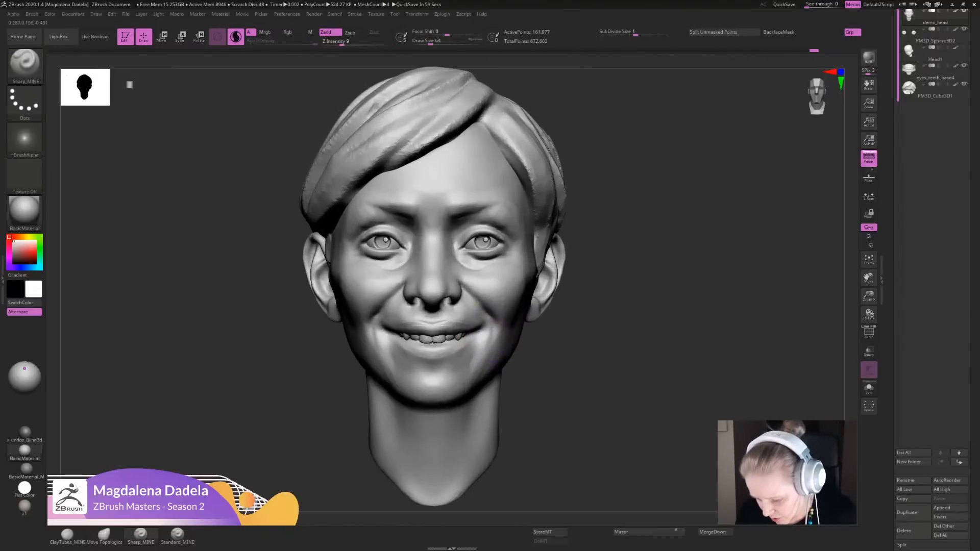
mouse_move(493, 327)
left_mouse_down()
mouse_move(487, 346)
mouse_move(484, 337)
left_mouse_up()
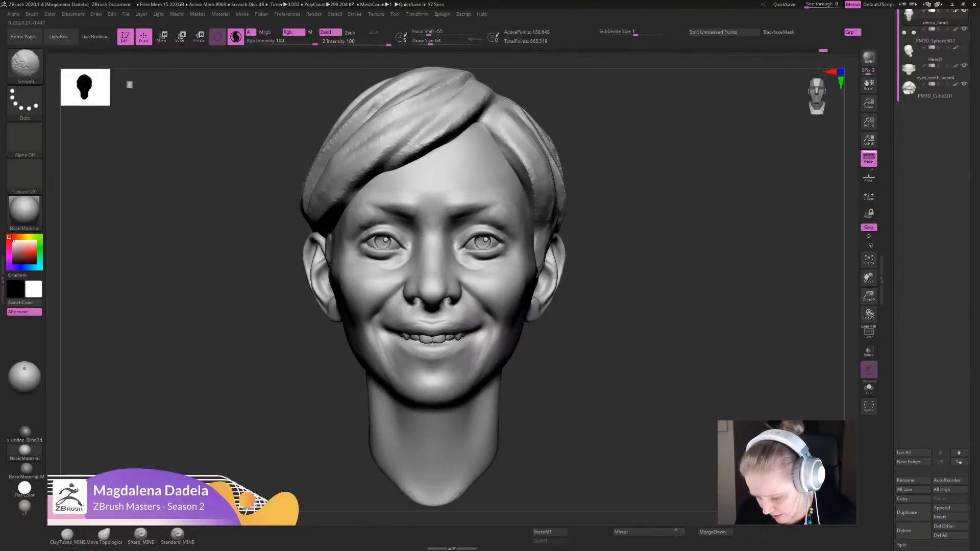
right_click_drag(515, 365, 564, 318, "ctrl")
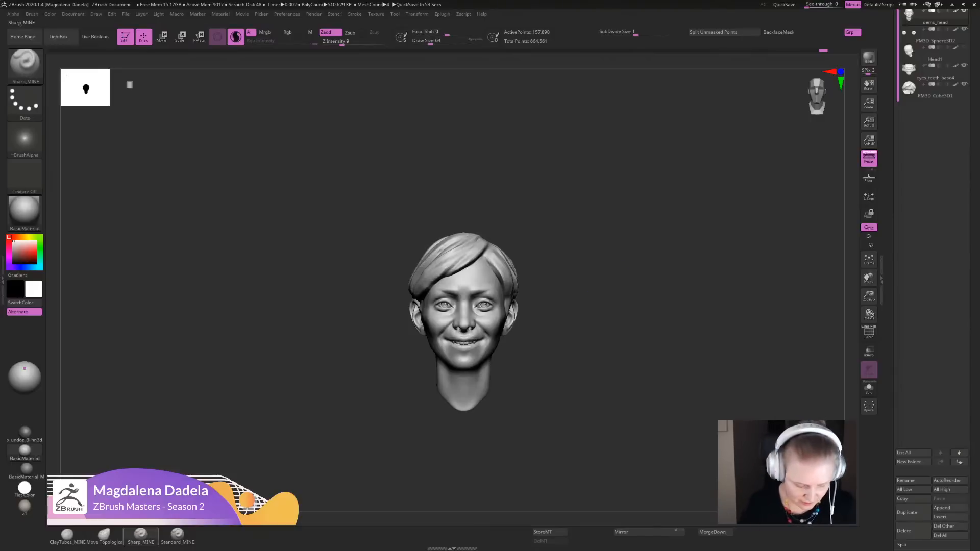
- Reshape the lower eyelids and the area beneath the eyes with the Move Topological brush
left_click(104, 535)
right_click_drag(461, 219, 462, 294, "alt")
right_click_drag(462, 295, 465, 337, "ctrl")
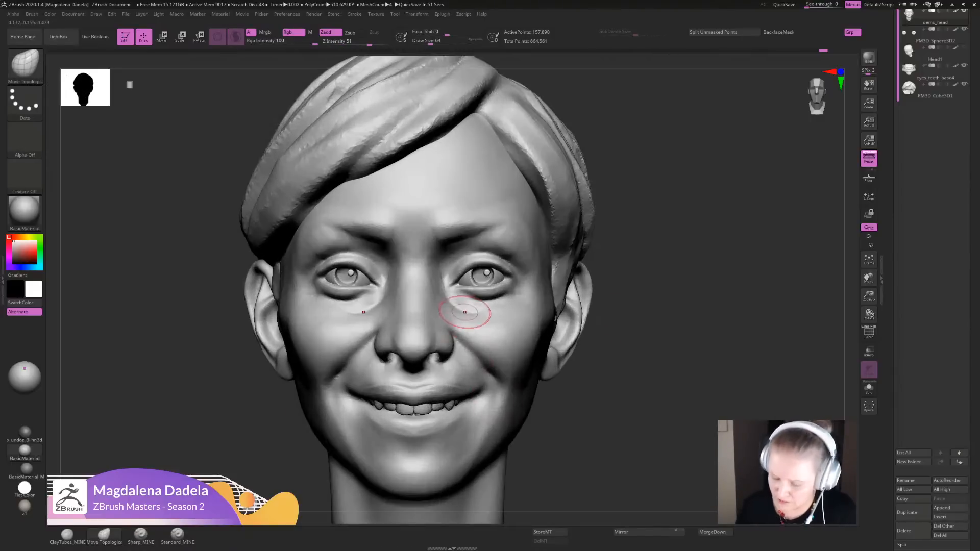
mouse_move(469, 309)
left_mouse_down()
mouse_move(483, 312)
mouse_move(494, 291)
left_mouse_up()
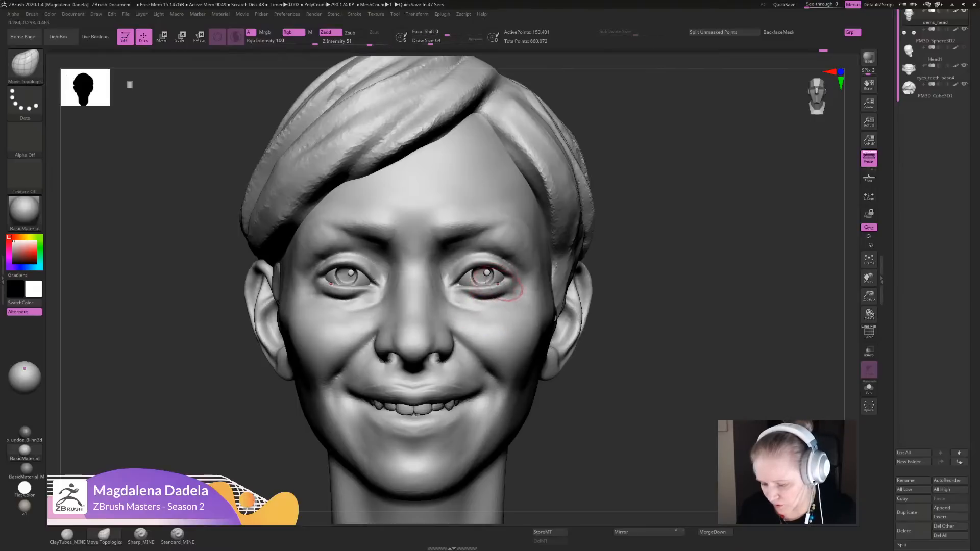
mouse_move(620, 290)
left_mouse_down("alt")
mouse_move(597, 215)
mouse_move(576, 198)
mouse_move(567, 245)
left_mouse_up("alt")
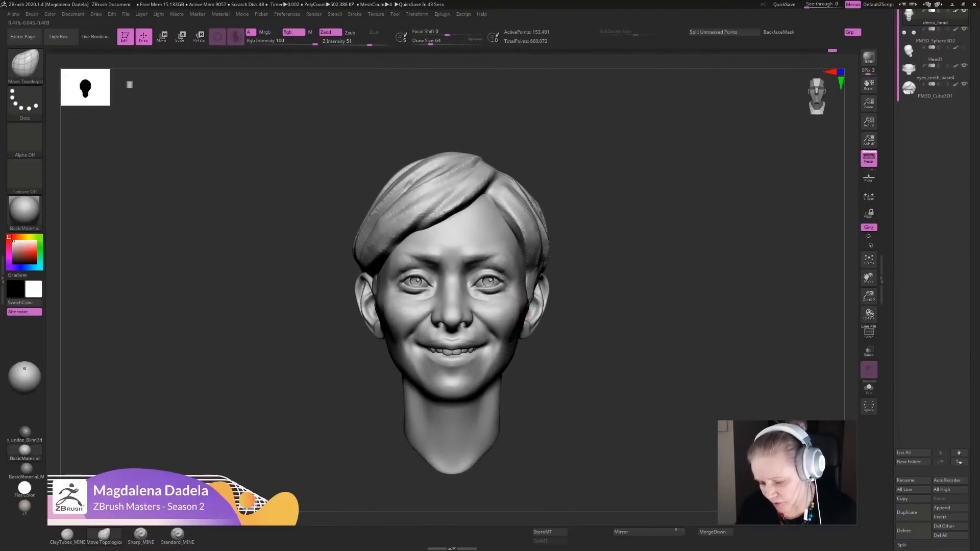
- Adjust the outer cheek contour near the ears with Move Topological from front and three-quarter views
left_click_drag(526, 320, 528, 312, "shift")
left_click_drag(592, 317, 524, 315)
mouse_move(579, 338)
left_mouse_down()
mouse_move(531, 333)
mouse_move(527, 312)
left_mouse_up()
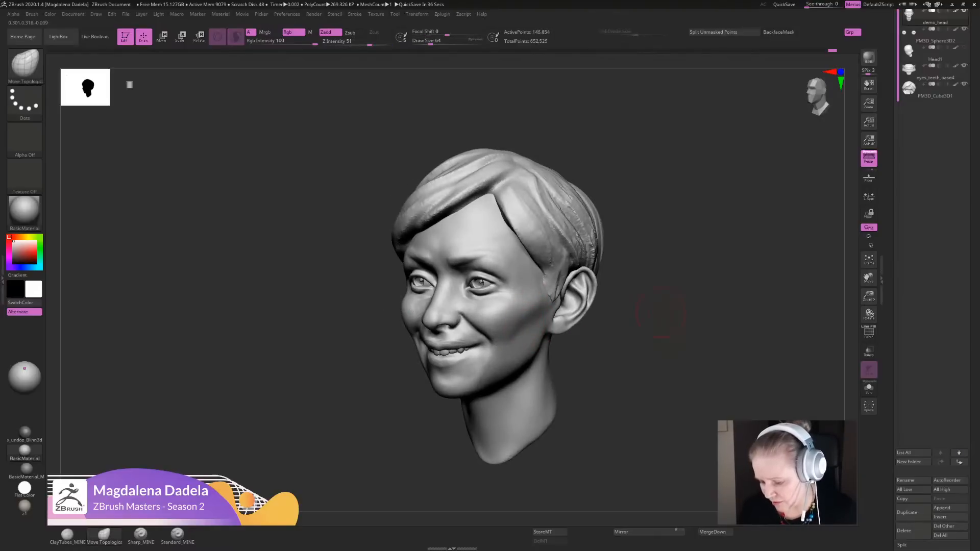
left_click_drag(663, 310, 658, 255, "alt")
left_click_drag(618, 286, 668, 288)
mouse_move(668, 289)
left_mouse_down("alt")
mouse_move(623, 273)
mouse_move(583, 289)
mouse_move(627, 322)
mouse_move(545, 360)
left_mouse_up("alt")
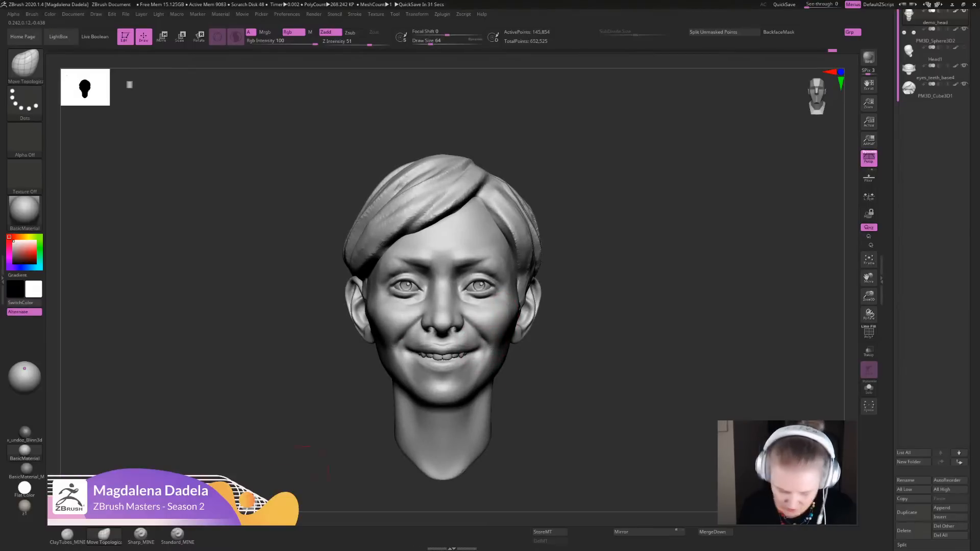
- Define the upper lip's edge from its centre toward the mouth corner with Sharp_MINE strokes
left_click(141, 534)
mouse_move(276, 434)
left_mouse_down("alt")
mouse_move(303, 411)
mouse_move(307, 477)
left_mouse_up("alt")
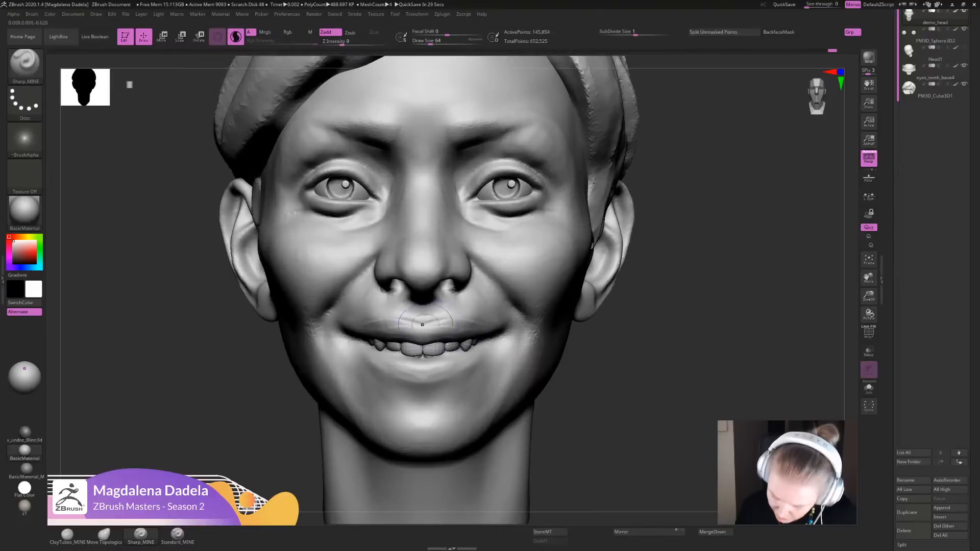
mouse_move(422, 325)
left_mouse_down()
mouse_move(483, 327)
mouse_move(413, 337)
mouse_move(452, 341)
left_mouse_up()
mouse_move(461, 338)
right_mouse_down("ctrl")
mouse_move(455, 276)
mouse_move(477, 229)
mouse_move(467, 266)
mouse_move(487, 380)
mouse_move(589, 381)
right_mouse_up("ctrl")
right_click_drag(590, 382, 535, 372)
left_click_drag(480, 315, 495, 334)
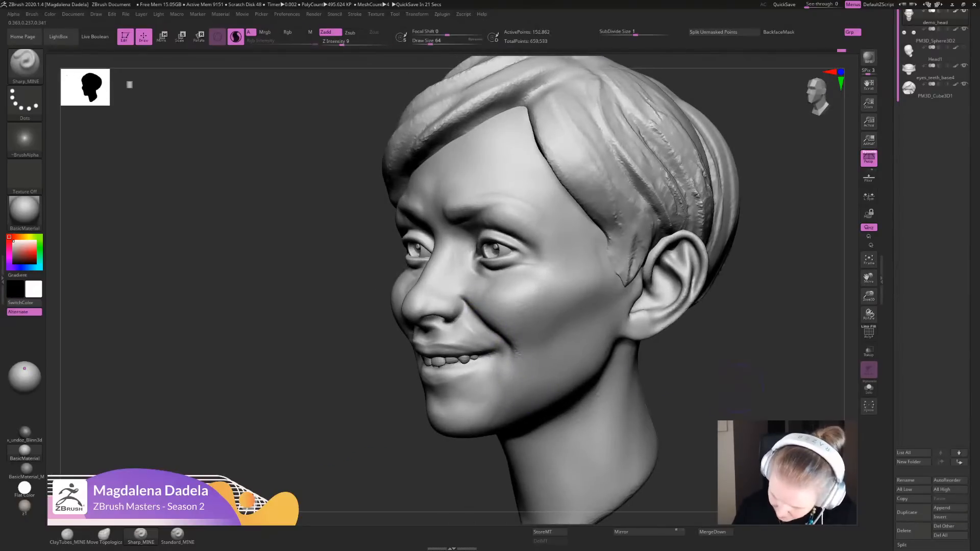
- Check the head from several angles and refine the line between the lips and the mouth corners with Sharp_MINE
right_click_drag(739, 388, 571, 278, "ctrl")
right_click_drag(572, 278, 596, 272)
right_click_drag(596, 272, 582, 322, "alt")
right_click_drag(581, 323, 610, 312, "alt")
right_click_drag(610, 312, 634, 329, "ctrl")
mouse_move(929, 54)
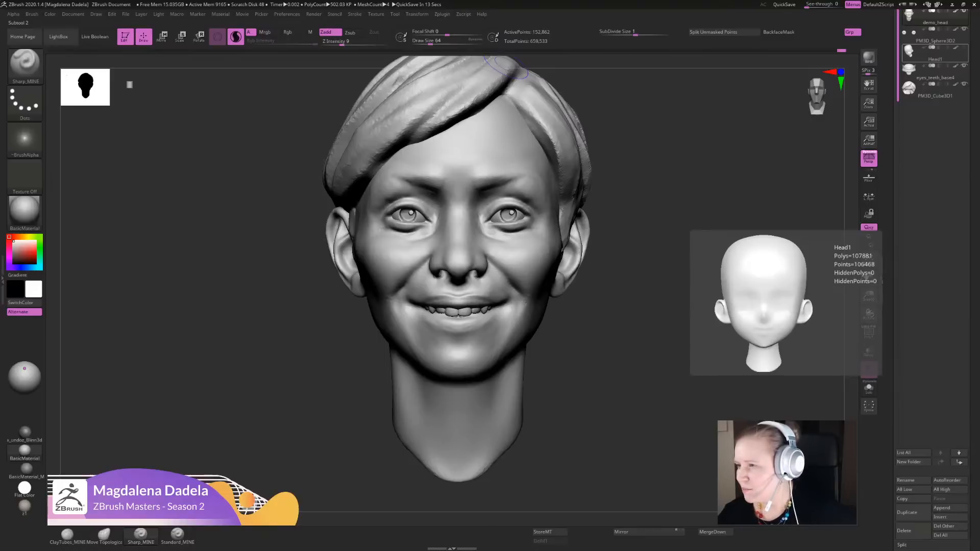
right_click_drag(516, 291, 526, 267, "alt")
right_click_drag(526, 267, 514, 311, "ctrl")
left_click_drag(516, 307, 410, 360)
mouse_move(495, 305)
left_mouse_down()
mouse_move(424, 343)
mouse_move(443, 352)
left_mouse_up()
- Rework the mouth corners with Sharp_MINE strokes from front and low views, undoing the first stroke
left_click_drag(633, 367, 630, 296, "alt")
mouse_move(592, 302)
left_mouse_down()
mouse_move(635, 306)
mouse_move(615, 300)
mouse_move(615, 401)
left_mouse_up()
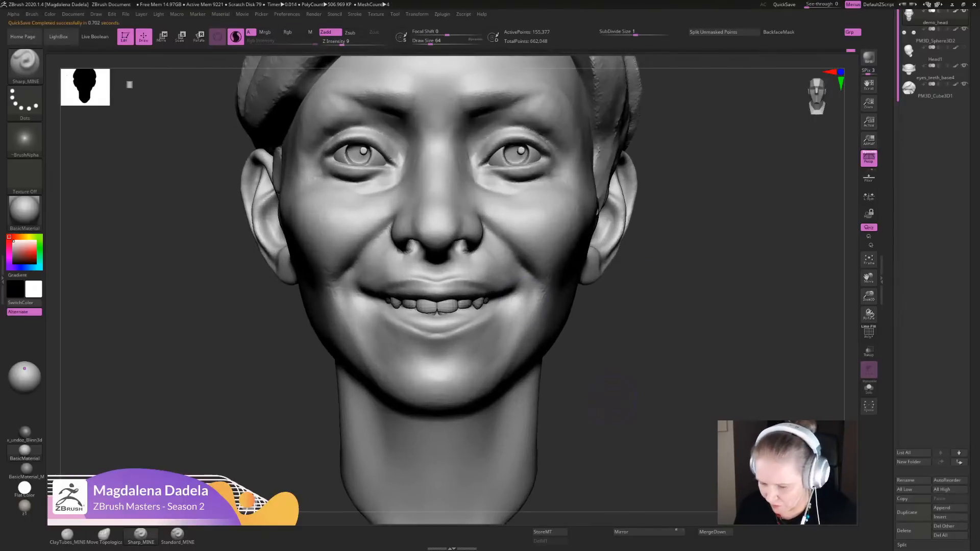
left_click_drag(517, 284, 503, 289)
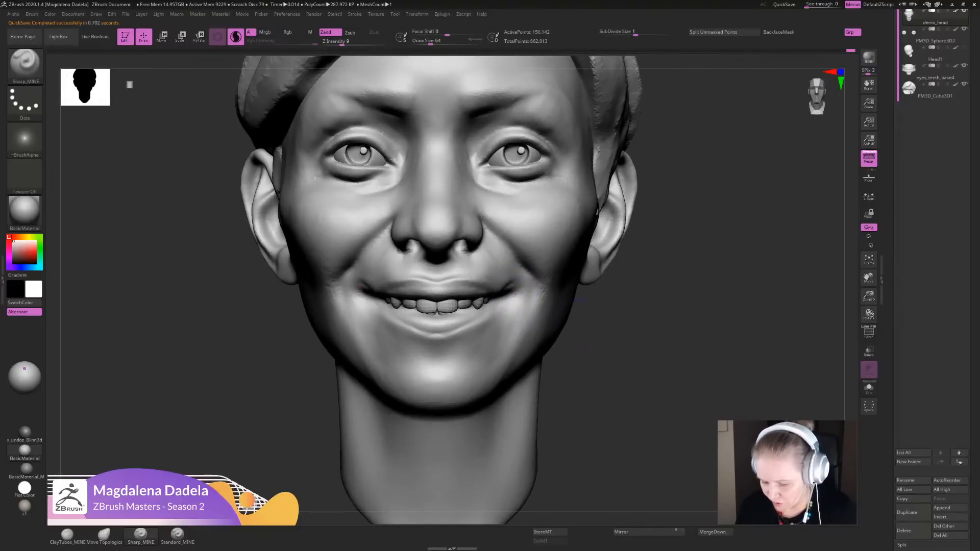
key("ctrl+z")
left_click_drag(622, 347, 627, 287)
mouse_move(494, 291)
left_mouse_down()
mouse_move(510, 290)
mouse_move(493, 301)
left_mouse_up()
left_click_drag(555, 254, 521, 271)
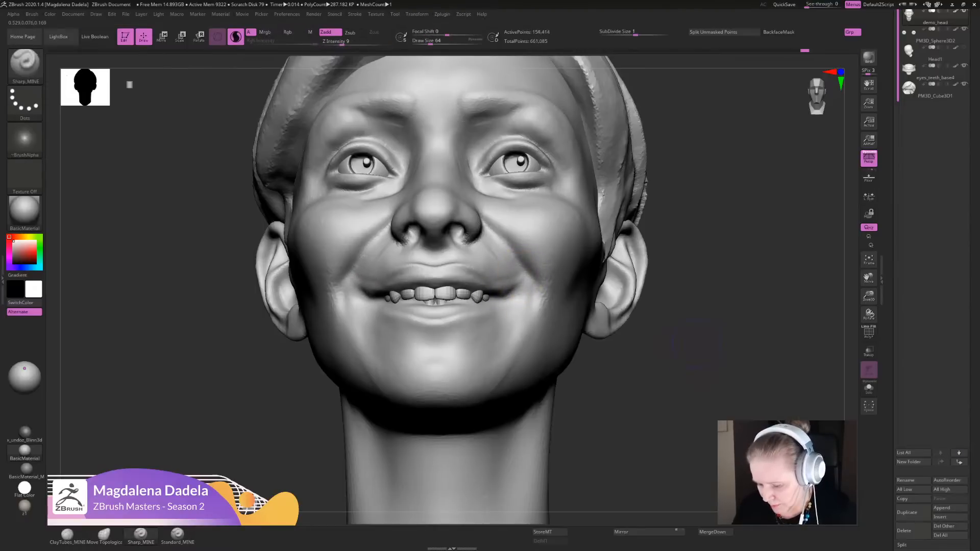
- Sharpen the outer mouth corners and the lower ends of the smile folds with Sharp_MINE from the front
key("f")
right_click_drag(530, 285, 529, 332, "ctrl")
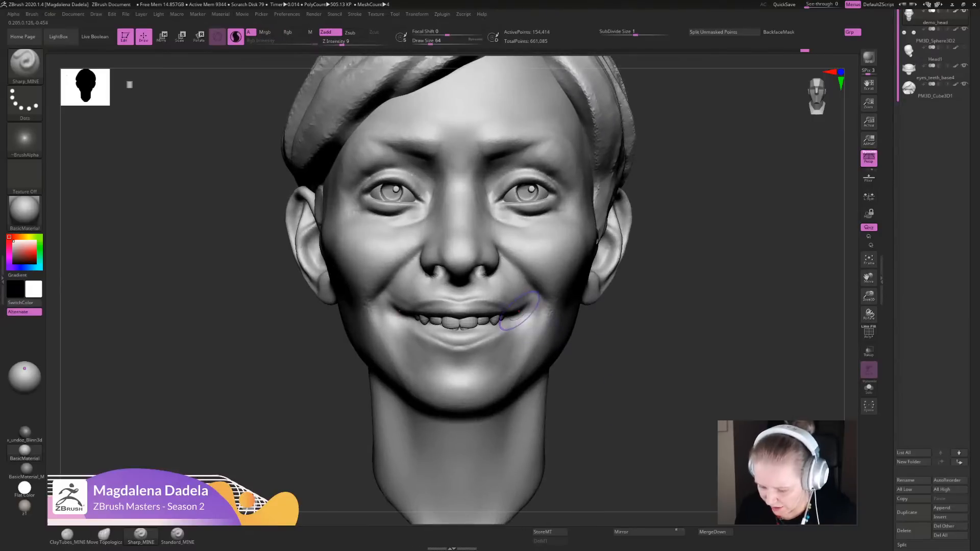
left_click_drag(525, 315, 533, 301)
mouse_move(666, 374)
right_mouse_down("ctrl")
mouse_move(666, 316)
mouse_move(667, 378)
right_mouse_up("ctrl")
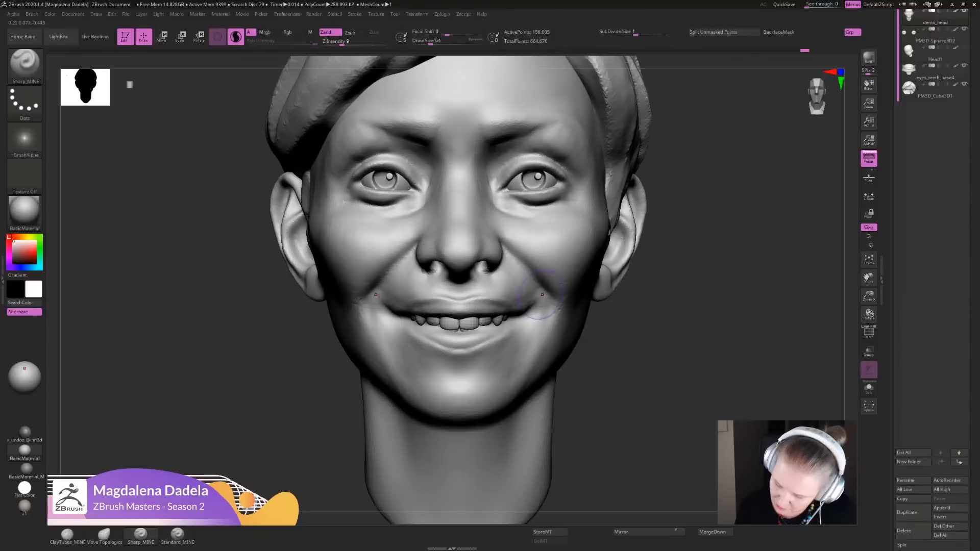
mouse_move(541, 294)
left_mouse_down()
mouse_move(532, 305)
mouse_move(471, 308)
mouse_move(523, 305)
left_mouse_up()
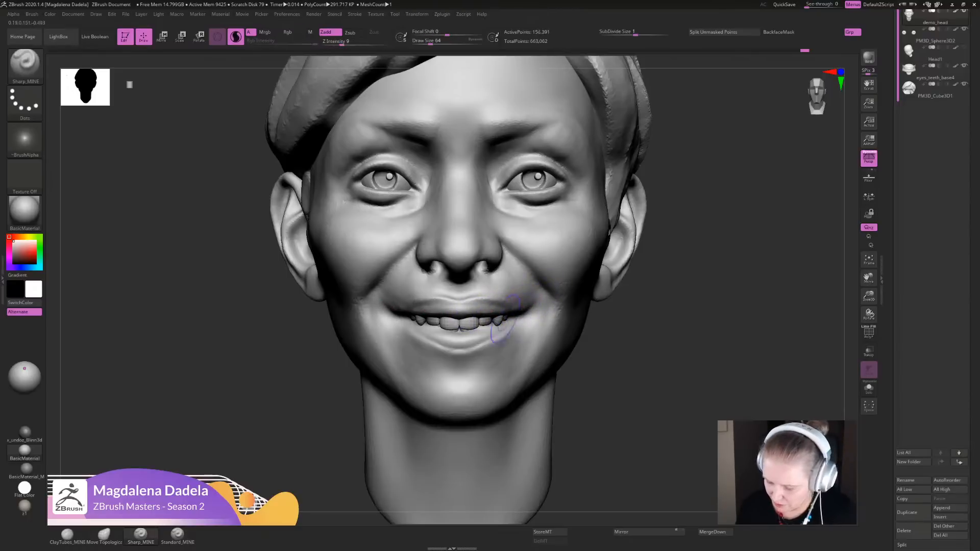
- Examine the smile and overall face shape from front and three-quarter views at different distances
left_click_drag(669, 326, 678, 245, "alt")
left_click_drag(546, 304, 544, 322, "shift")
mouse_move(669, 306)
left_mouse_down("alt")
mouse_move(658, 378)
mouse_move(577, 347)
left_mouse_up("alt")
left_click_drag(663, 373, 659, 266, "alt")
left_click_drag(602, 326, 673, 326)
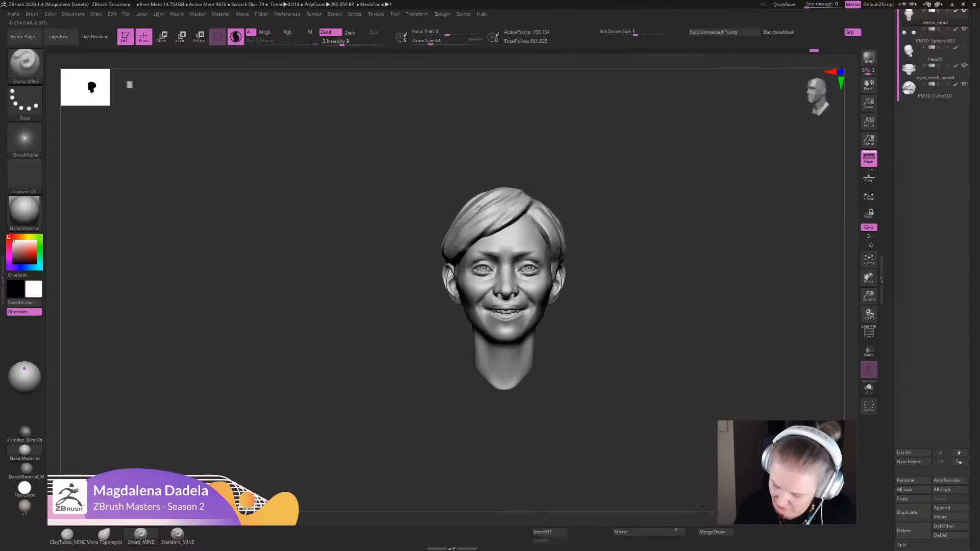
mouse_move(622, 306)
left_mouse_down("alt")
mouse_move(595, 327)
mouse_move(595, 474)
left_mouse_up("alt")
left_click_drag(528, 326, 489, 326)
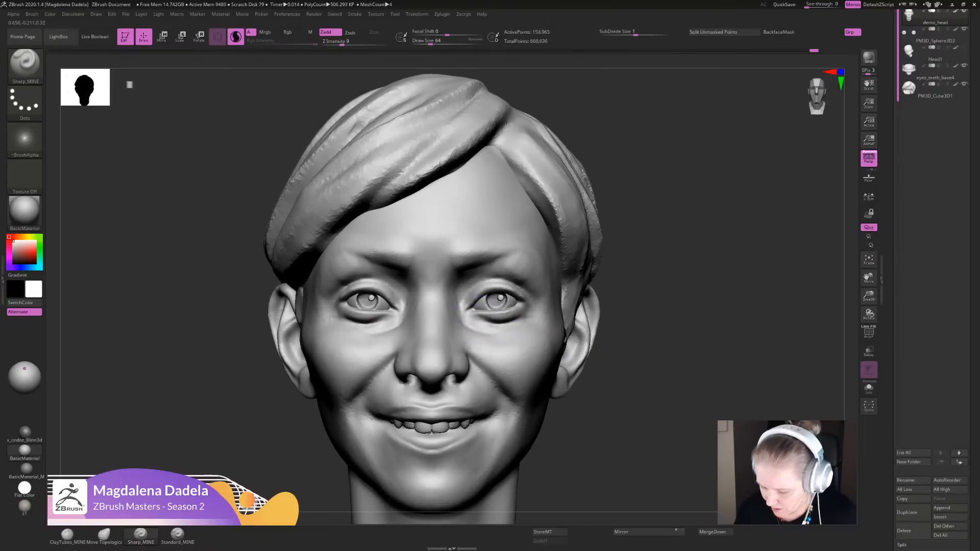
- Define the crease beneath the lower eyelids with Sharp_MINE strokes
mouse_move(659, 306)
left_mouse_down("alt")
mouse_move(656, 298)
mouse_move(642, 372)
left_mouse_up("alt")
mouse_move(516, 331)
left_mouse_down()
mouse_move(541, 329)
mouse_move(514, 326)
left_mouse_up()
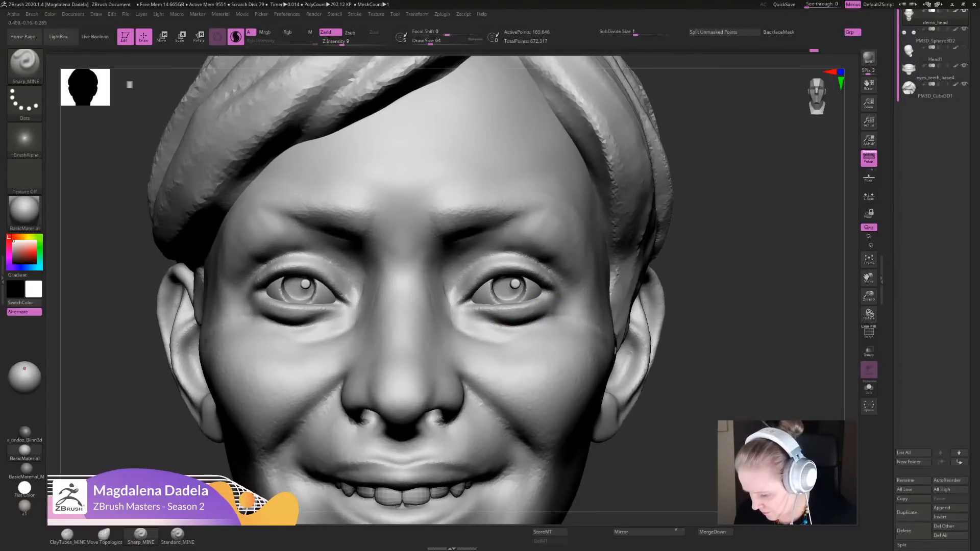
mouse_move(733, 352)
left_mouse_down("alt")
mouse_move(710, 311)
mouse_move(603, 251)
mouse_move(592, 222)
mouse_move(602, 233)
left_mouse_up("alt")
- Reshape the lower cheeks and the sides of the jaw with the Move Topological brush
left_click(104, 535)
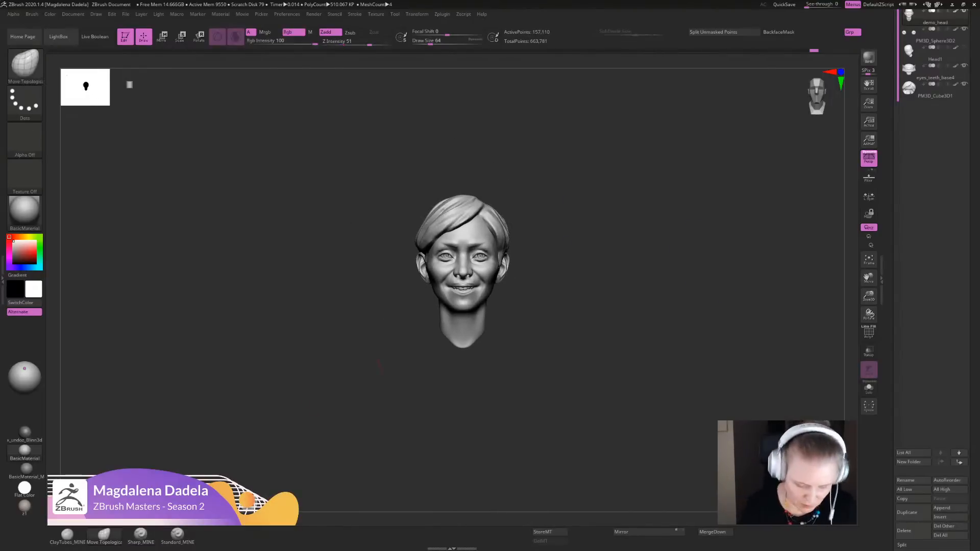
left_click_drag(546, 260, 521, 317, "alt")
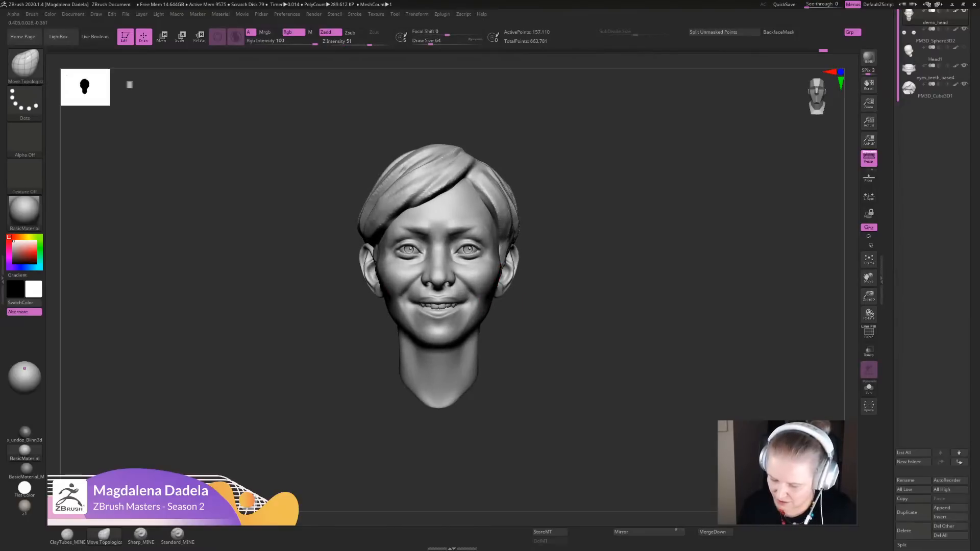
left_click_drag(554, 276, 569, 322, "alt")
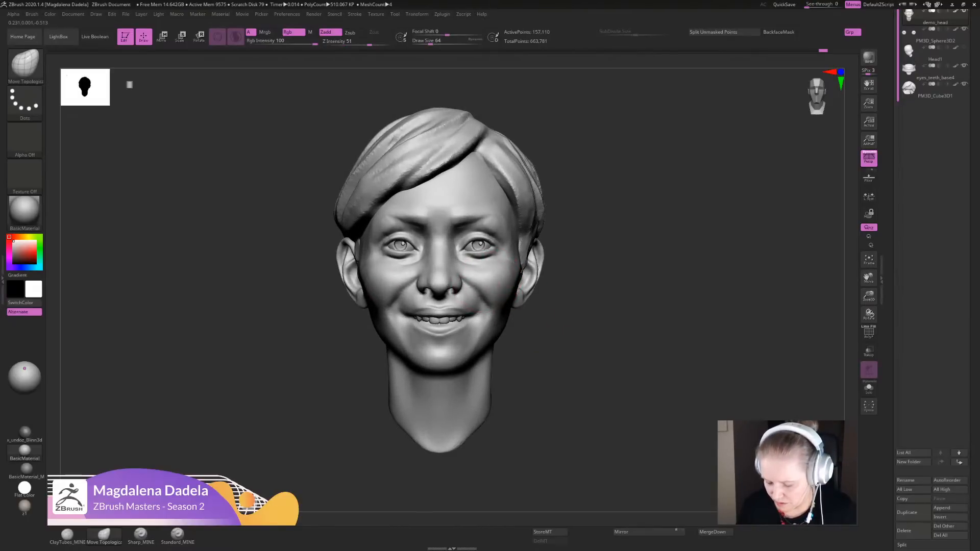
mouse_move(545, 280)
left_mouse_down("alt")
mouse_move(567, 240)
mouse_move(571, 331)
left_mouse_up("alt")
left_click_drag(602, 286, 600, 347)
mouse_move(514, 341)
left_mouse_down("shift")
mouse_move(472, 310)
mouse_move(514, 342)
mouse_move(509, 334)
mouse_move(513, 352)
left_mouse_up("shift")
mouse_move(595, 357)
left_mouse_down("alt")
mouse_move(601, 308)
mouse_move(595, 321)
left_mouse_up("alt")
left_click_drag(512, 326, 515, 334, "shift")
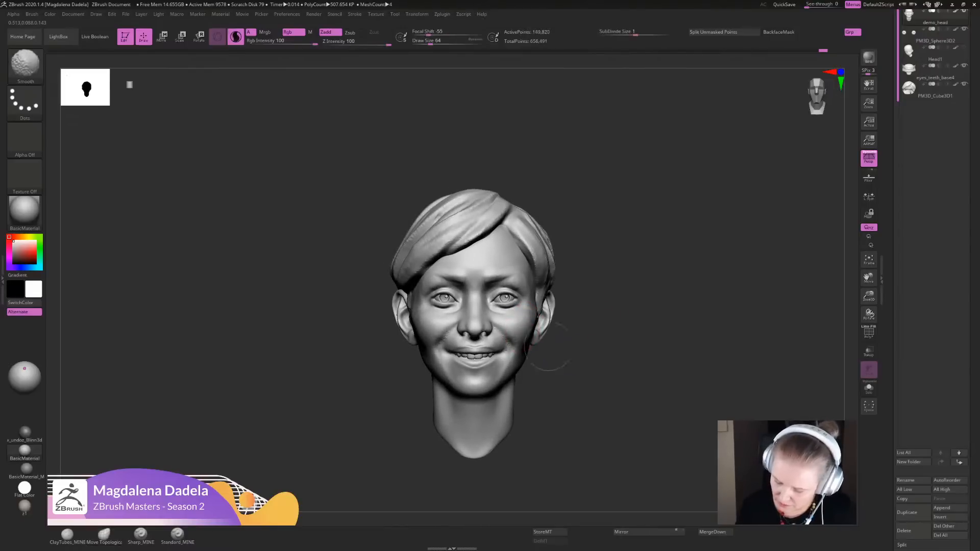
- Refine the jaw contour beside the mouth with another Move Topological adjustment from the front
left_click_drag(587, 352, 596, 304, "alt")
key("f")
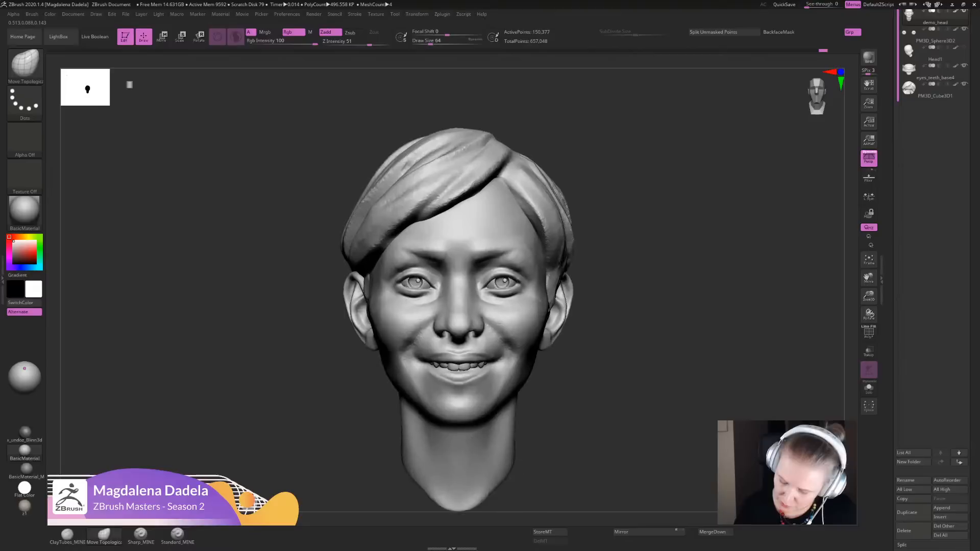
key("shift")
left_click_drag(549, 382, 521, 378, "alt")
key("shift")
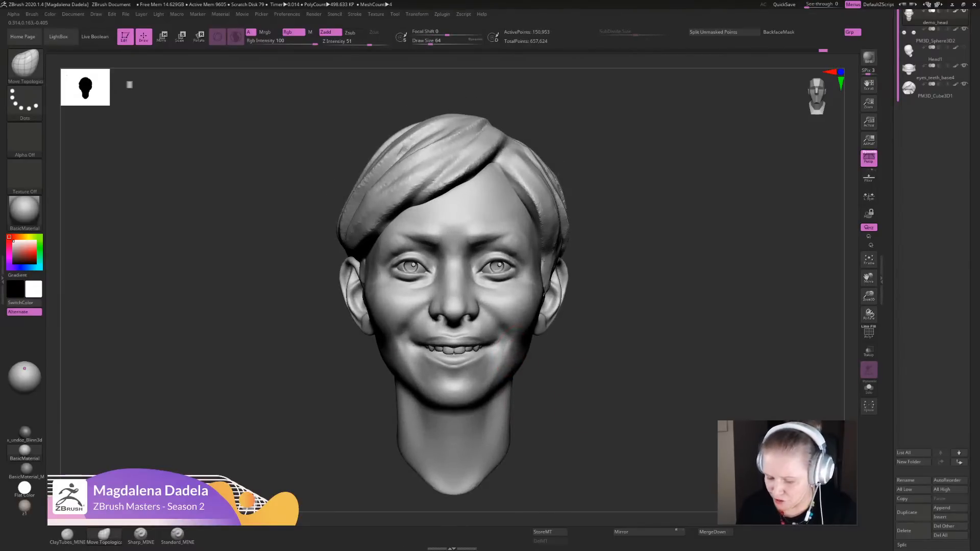
- Adjust the nose with Move Topological and check its shape from front and profile views
left_click(140, 535)
left_click_drag(561, 339, 533, 367, "alt")
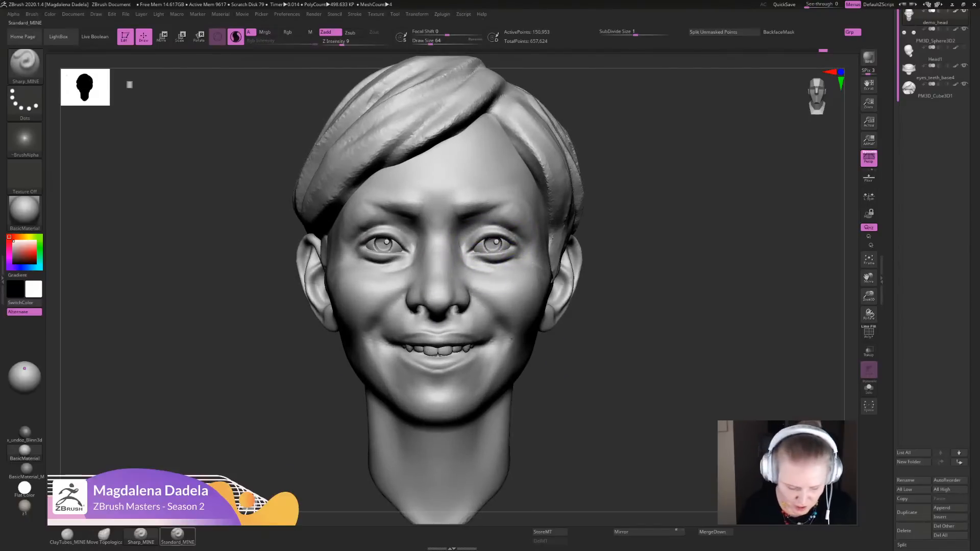
left_click(104, 536)
left_click_drag(648, 218, 655, 311, "alt")
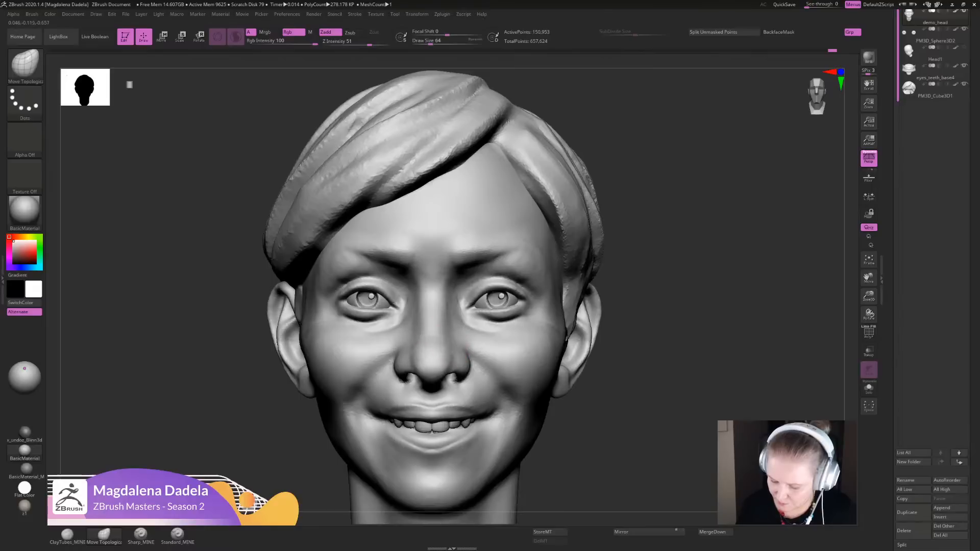
left_click_drag(445, 308, 446, 328, "shift")
mouse_move(663, 332)
left_mouse_down("alt")
mouse_move(610, 227)
mouse_move(596, 259)
mouse_move(470, 261)
left_mouse_up("alt")
left_click_drag(633, 326, 646, 408, "alt")
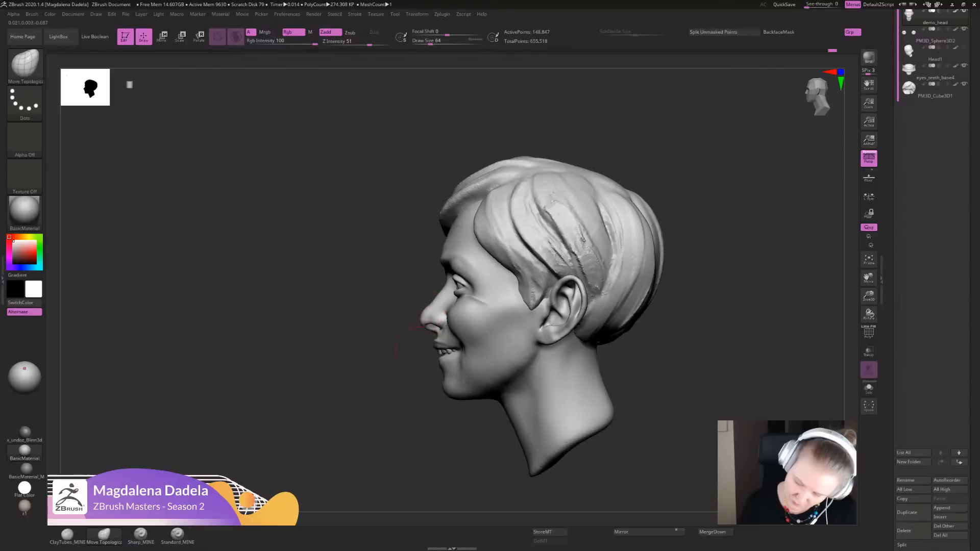
left_click_drag(380, 378, 494, 424)
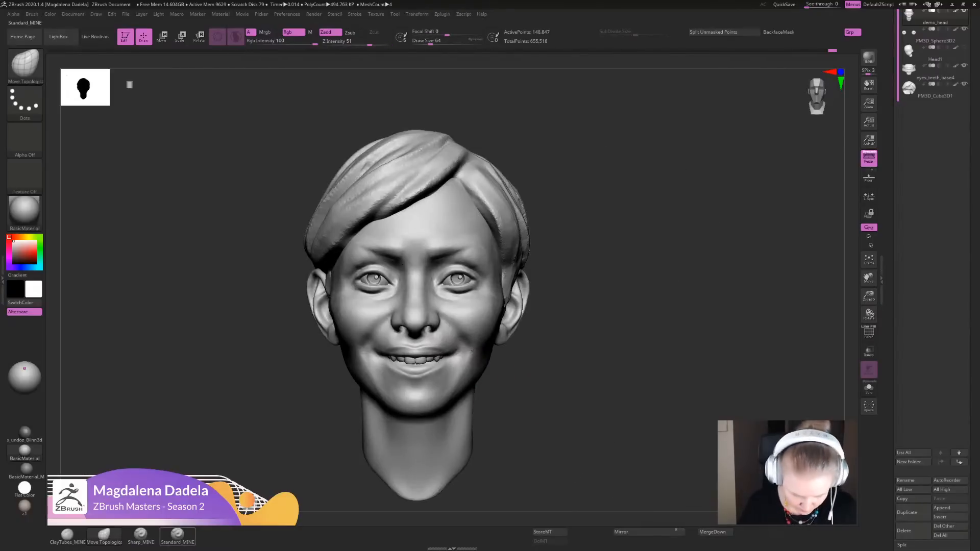
- Smooth the folds beside the mouth corners with the Smooth brush from the front
mouse_move(579, 375)
left_mouse_down("alt")
mouse_move(583, 399)
mouse_move(605, 376)
left_mouse_up("alt")
left_click(140, 535)
mouse_move(586, 332)
left_mouse_down("alt")
mouse_move(594, 281)
mouse_move(560, 399)
left_mouse_up("alt")
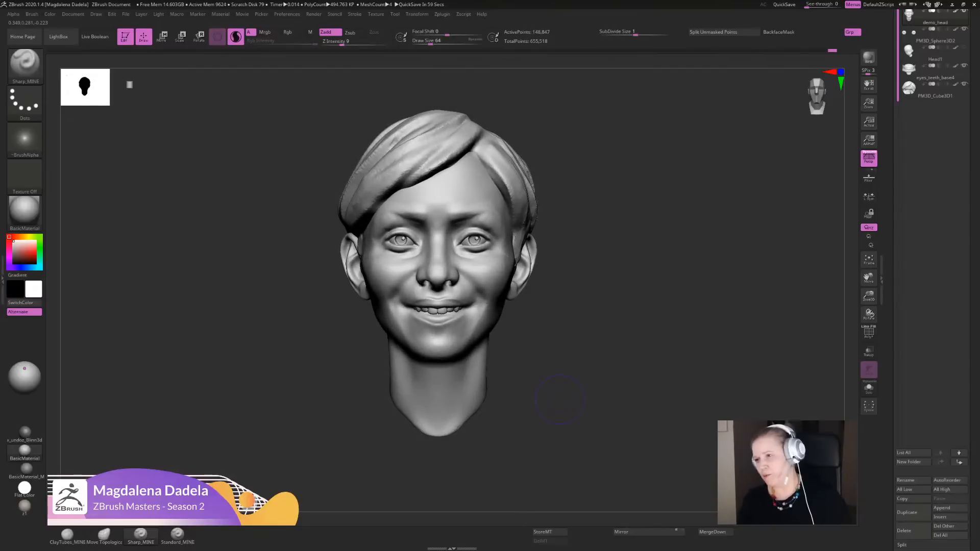
left_click_drag(617, 272, 608, 344, "alt")
left_click(105, 535)
mouse_move(526, 405)
left_mouse_down("alt")
mouse_move(529, 437)
mouse_move(522, 331)
left_mouse_up("alt")
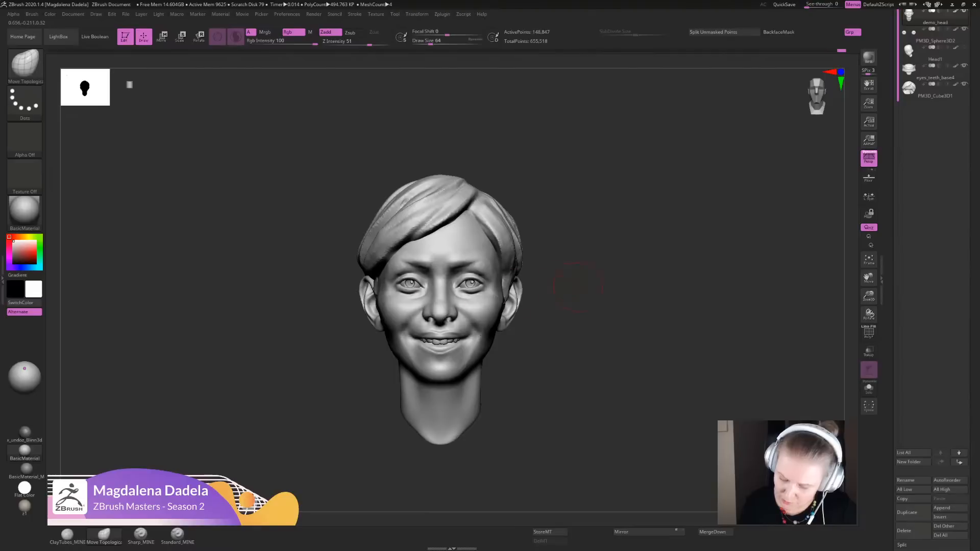
left_click_drag(579, 288, 575, 334, "alt")
mouse_move(576, 301)
left_mouse_down("alt")
mouse_move(575, 342)
mouse_move(573, 331)
left_mouse_up("alt")
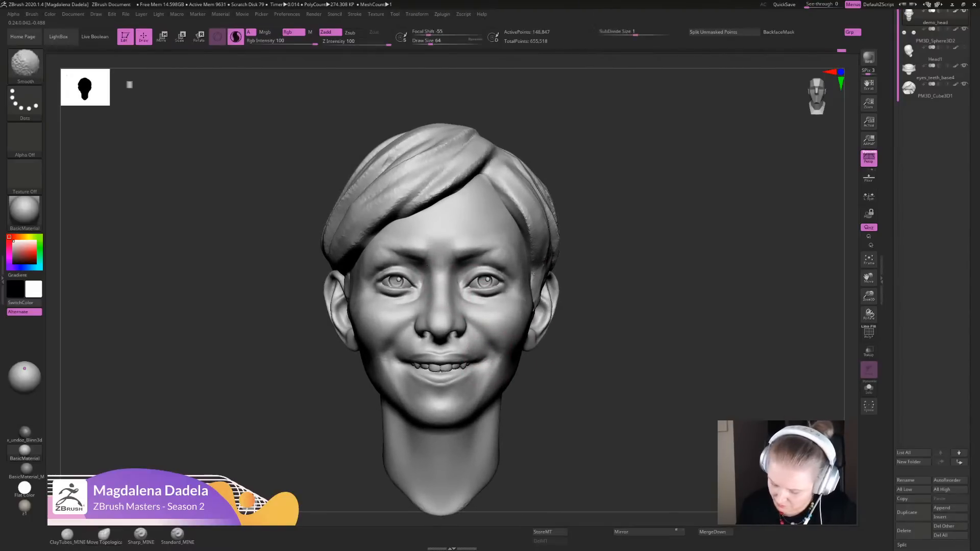
left_click_drag(499, 364, 488, 355, "shift")
- Adjust the area just below the lower lip with Move Topological, checking the mouth and chin in profile
left_click_drag(534, 387, 472, 352)
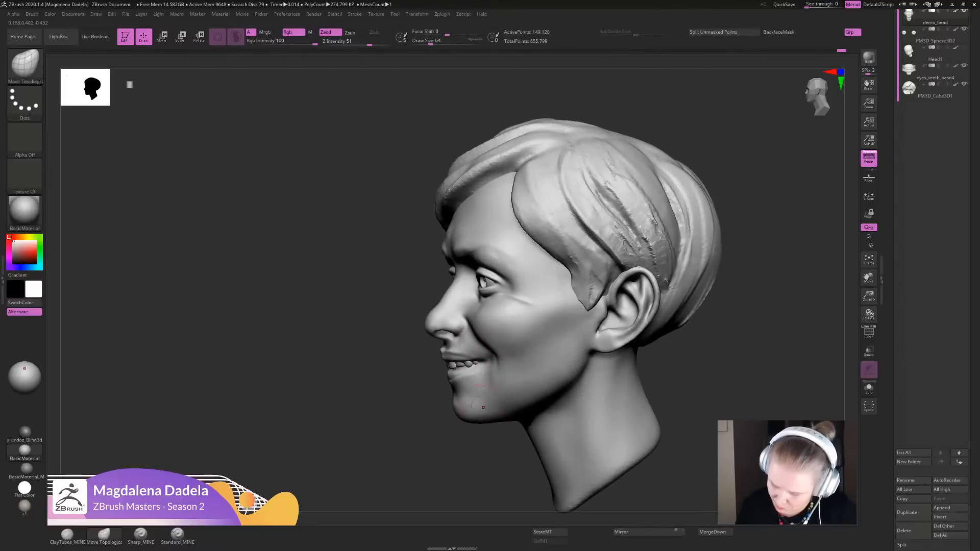
left_click_drag(566, 403, 566, 352, "alt")
left_click_drag(530, 380, 571, 383)
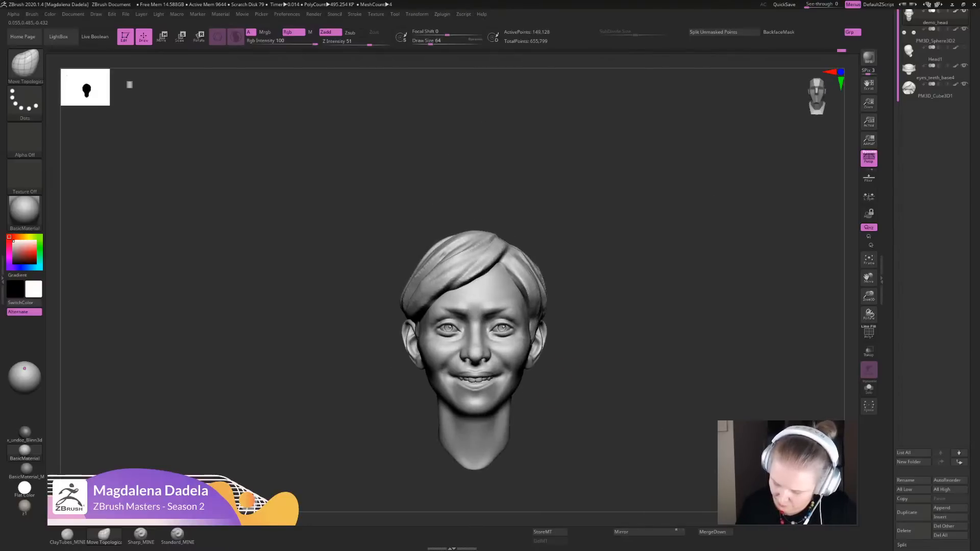
key("f")
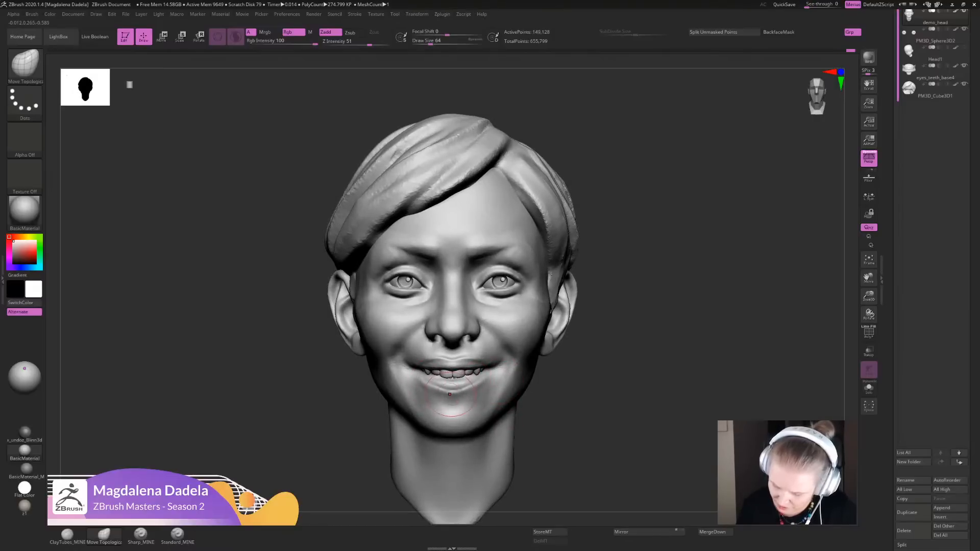
left_click_drag(463, 388, 454, 390, "shift")
mouse_move(604, 368)
left_mouse_down("alt")
mouse_move(590, 324)
mouse_move(590, 352)
mouse_move(568, 403)
left_mouse_up("alt")
key("f")
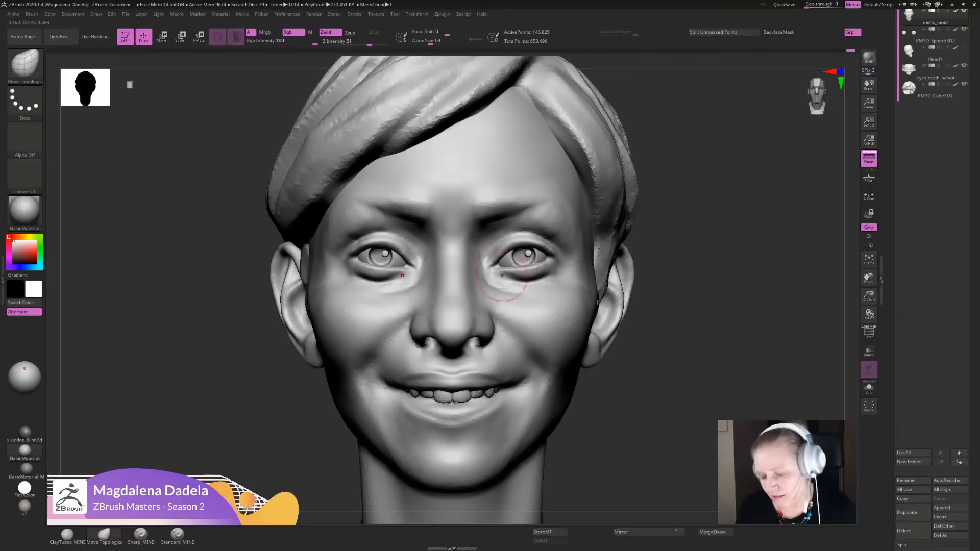
- Reshape the sides of the forehead near the hairline with the Move Topological brush
left_click_drag(662, 243, 683, 327, "alt")
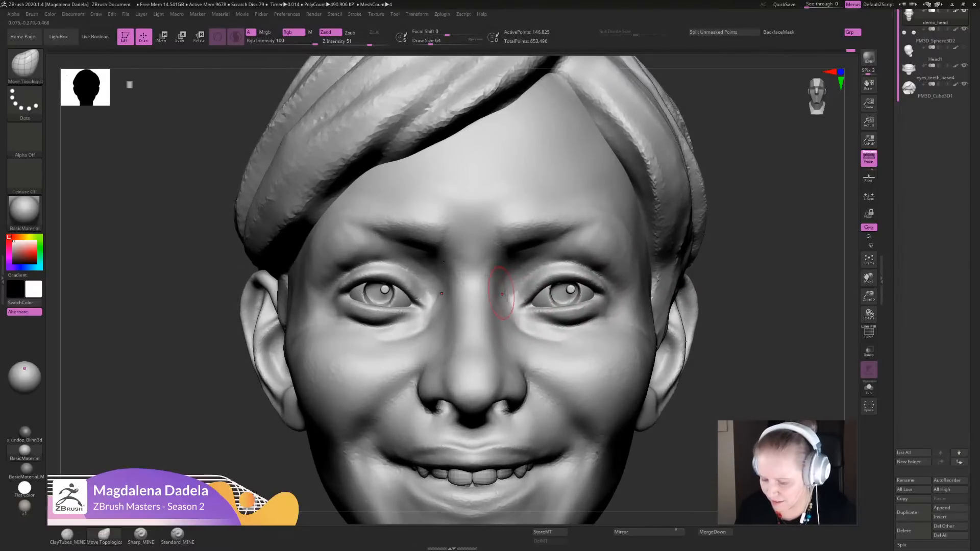
key("f")
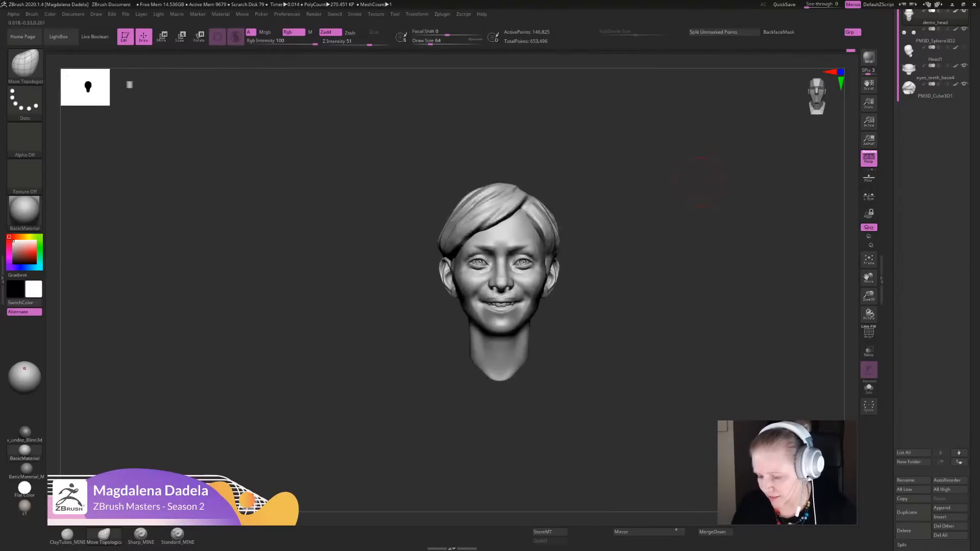
left_click_drag(668, 199, 663, 327, "alt")
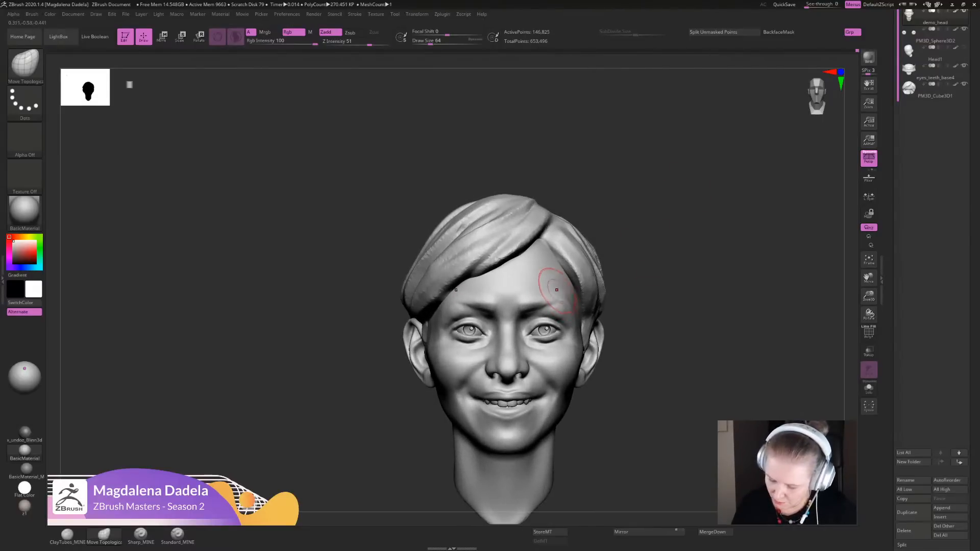
left_click_drag(557, 290, 559, 298, "shift")
left_click_drag(658, 285, 658, 230)
left_click_drag(658, 230, 605, 189, "alt")
left_click_drag(606, 190, 598, 278)
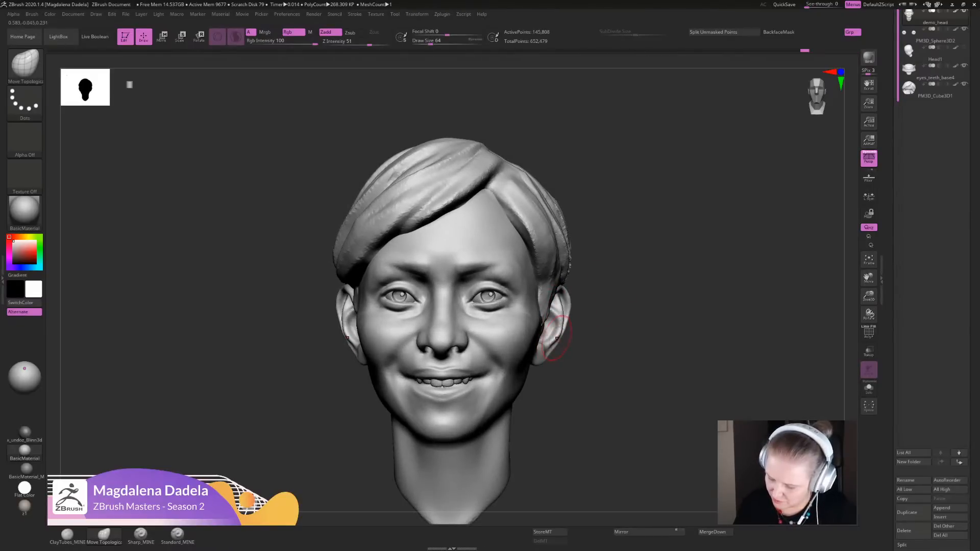
- Adjust the ears and the face contour in front of them with Move Topological, checking from above
mouse_move(564, 325)
left_mouse_down()
mouse_move(625, 352)
mouse_move(612, 286)
mouse_move(547, 398)
left_mouse_up()
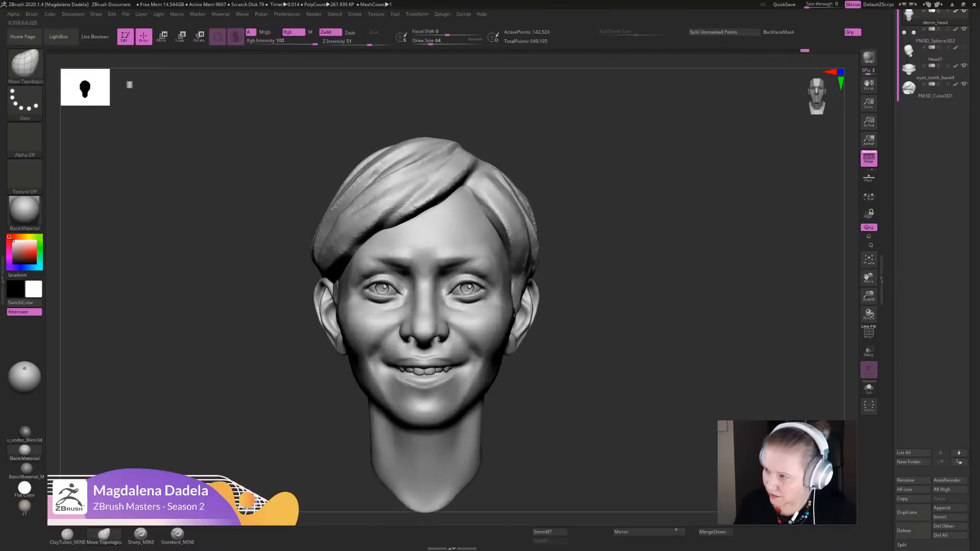
left_click_drag(576, 347, 547, 378, "alt")
left_click_drag(572, 327, 574, 383)
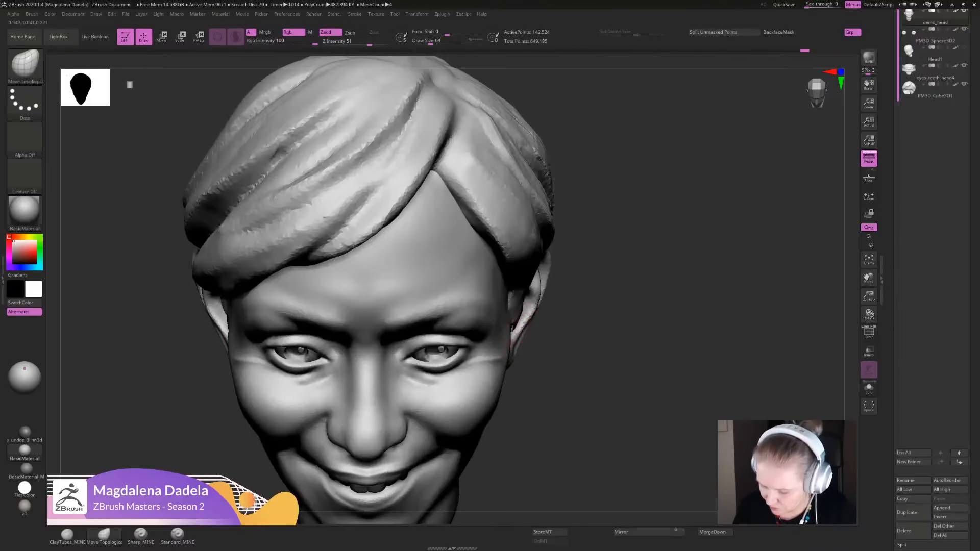
mouse_move(527, 326)
left_mouse_down()
mouse_move(550, 340)
mouse_move(597, 326)
mouse_move(620, 280)
mouse_move(587, 310)
mouse_move(607, 313)
mouse_move(601, 305)
mouse_move(571, 372)
left_mouse_up()
key("f")
- Define the folds around the mouth corners with Sharp_MINE strokes and check the smile in profile
left_click(141, 535)
left_click_drag(448, 299, 467, 311)
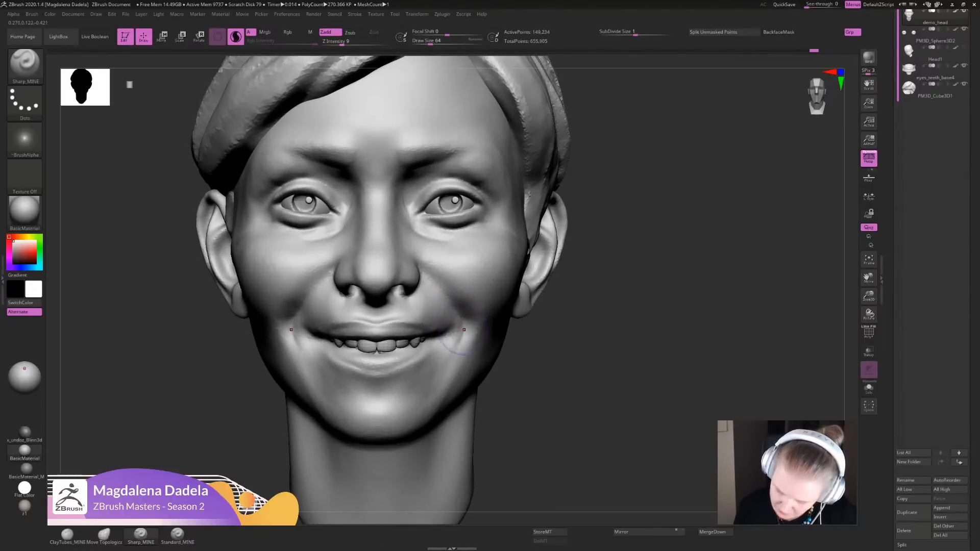
left_click_drag(454, 344, 451, 338)
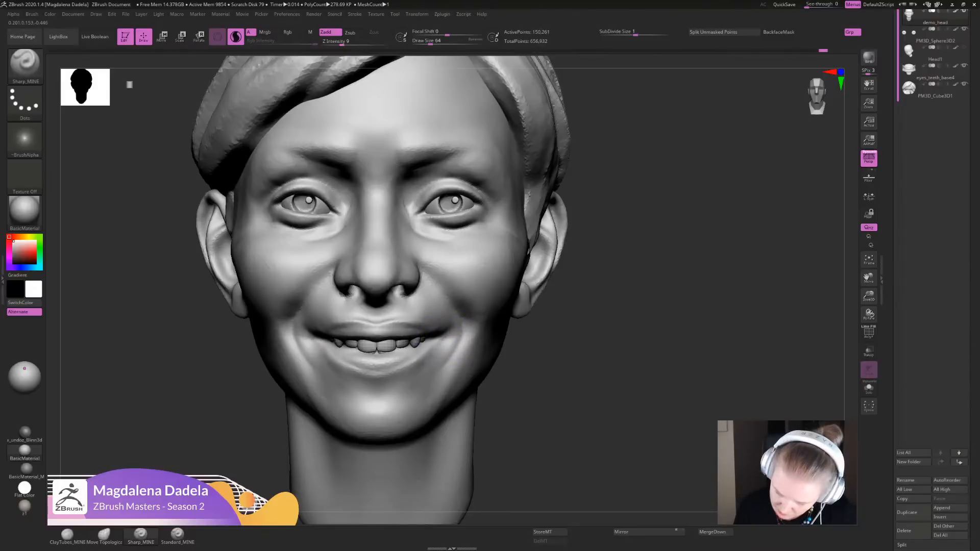
left_click_drag(438, 344, 446, 342)
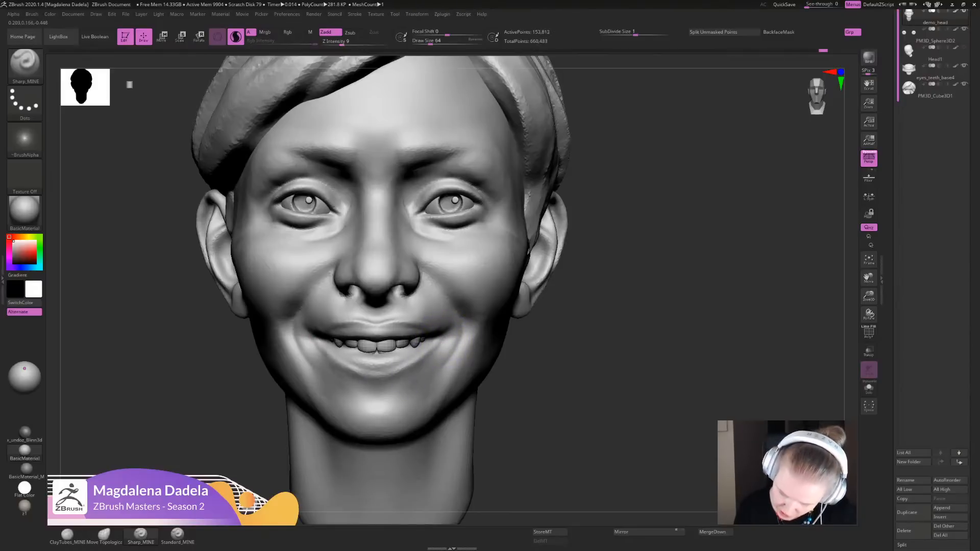
left_click_drag(606, 411, 482, 434, "alt")
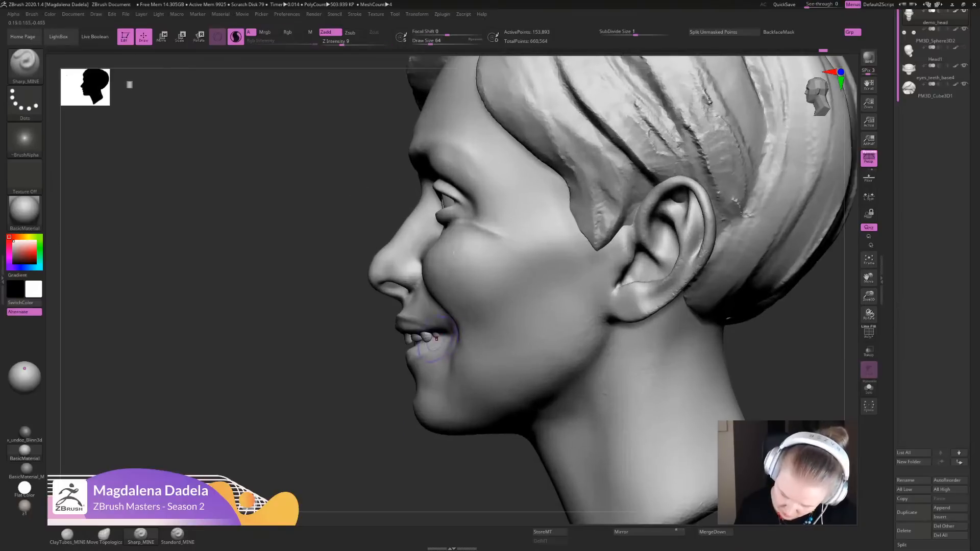
left_click_drag(382, 455, 383, 358, "alt")
left_click_drag(383, 357, 516, 358)
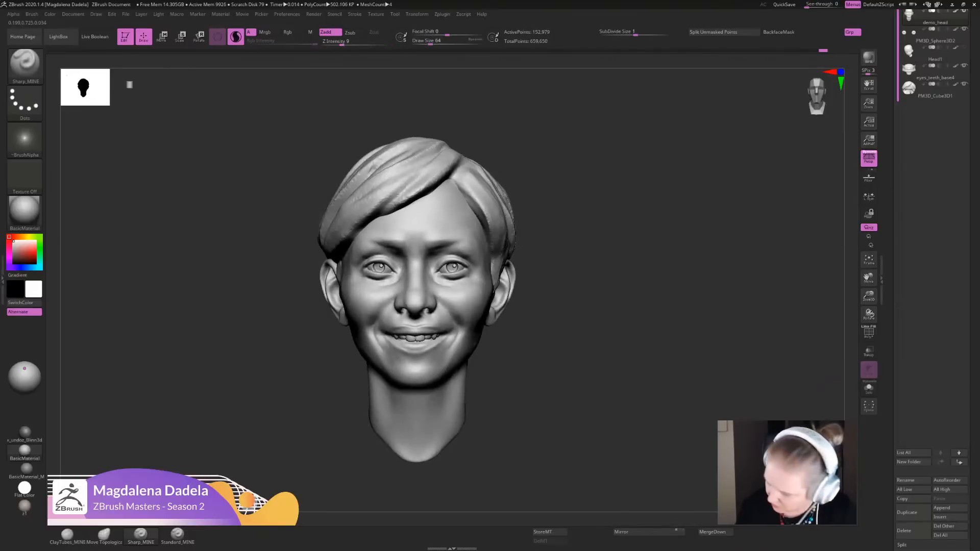
- Isolate the head mesh, sharpen the upper edge of the lower lip with Sharp_MINE, and bring back the other subtools
left_click(868, 387)
mouse_move(665, 408)
left_mouse_down("alt")
mouse_move(724, 419)
mouse_move(725, 474)
mouse_move(699, 472)
left_mouse_up("alt")
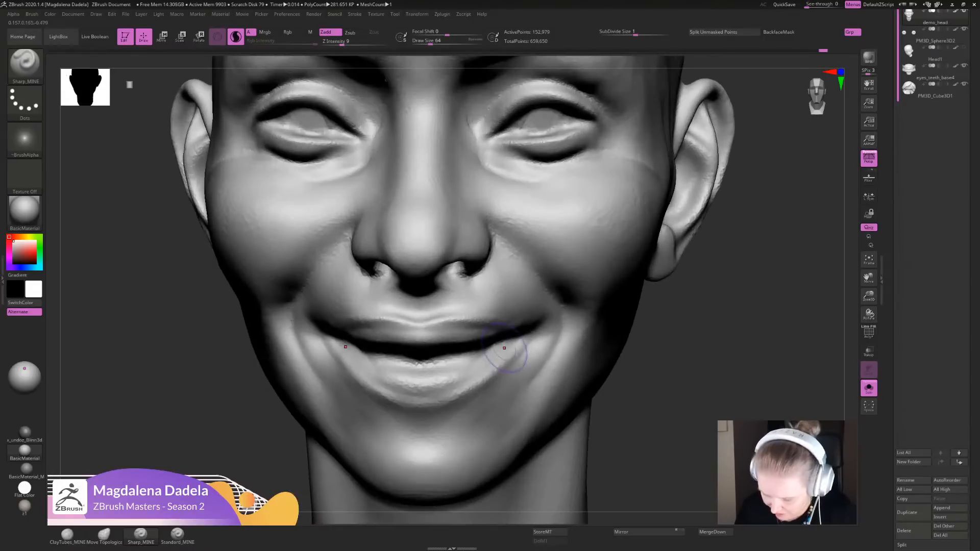
left_click_drag(500, 346, 422, 360)
mouse_move(446, 356)
left_mouse_down()
mouse_move(503, 345)
mouse_move(422, 361)
left_mouse_up()
left_click_drag(425, 361, 478, 353)
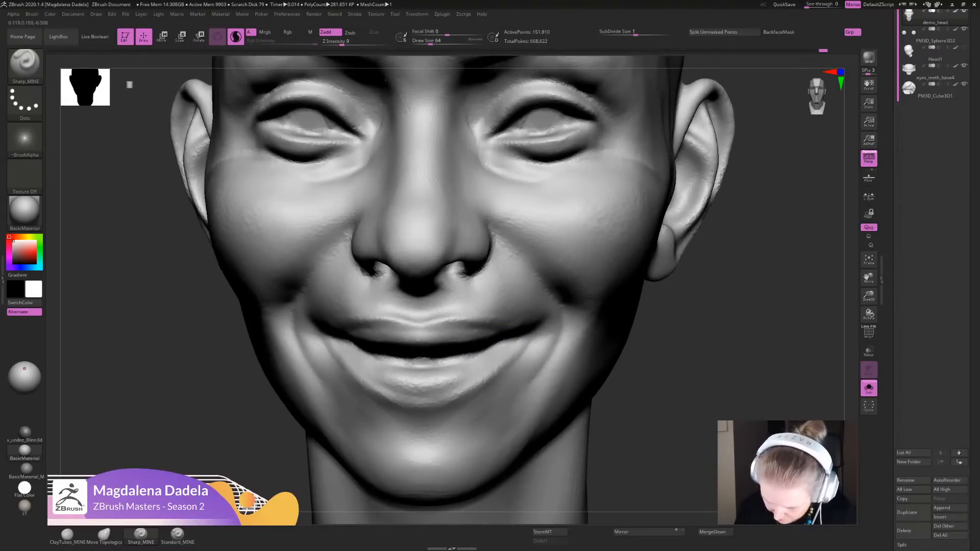
key("f")
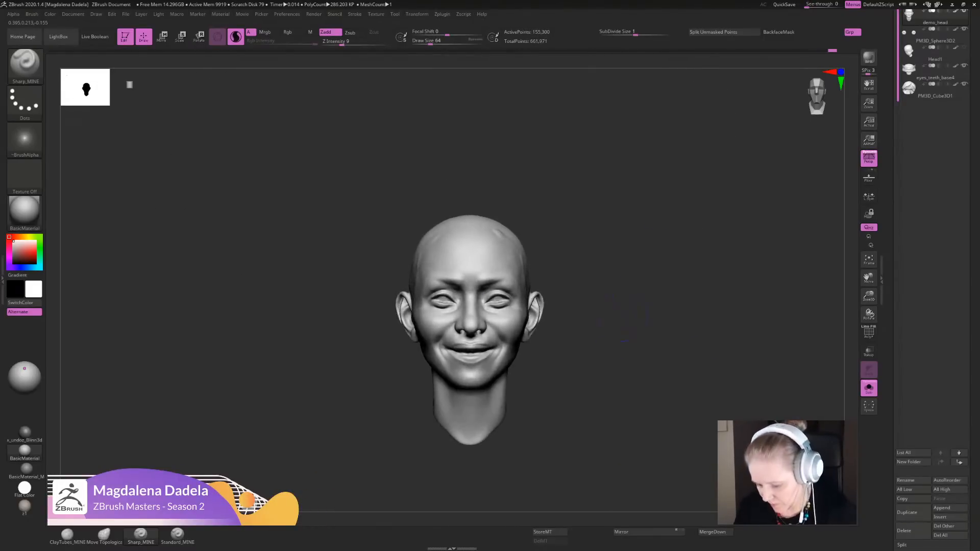
left_click(869, 388)
left_click_drag(734, 377, 711, 290, "alt")
left_click_drag(587, 337, 554, 392)
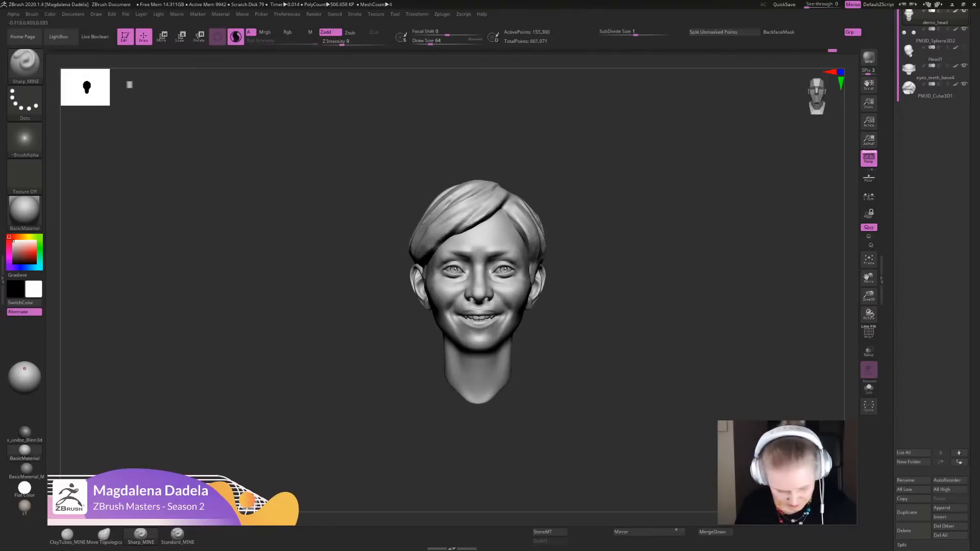
- Refine the temples beside the outer brows with the Move Topological brush
left_click(104, 534)
left_click_drag(581, 284, 575, 315, "alt")
left_click_drag(575, 315, 552, 377)
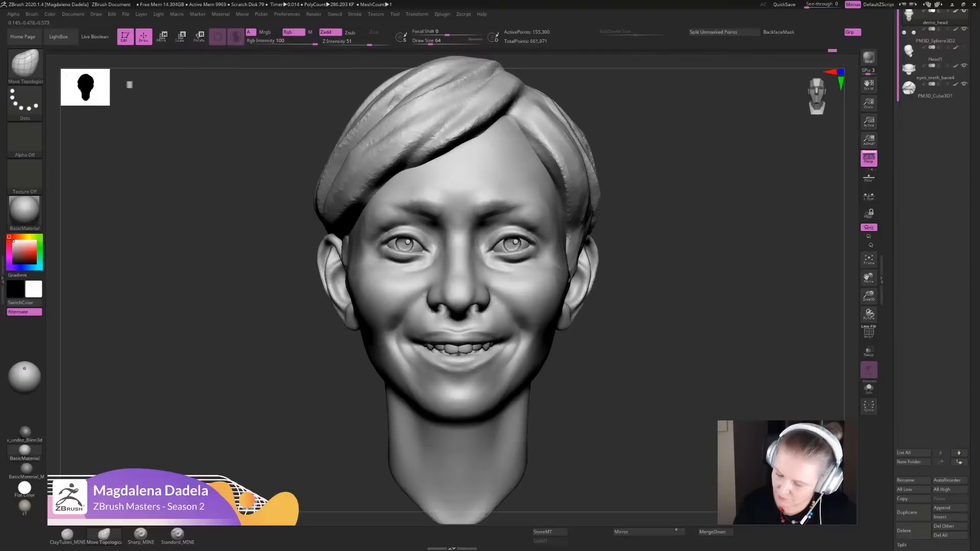
key("shift")
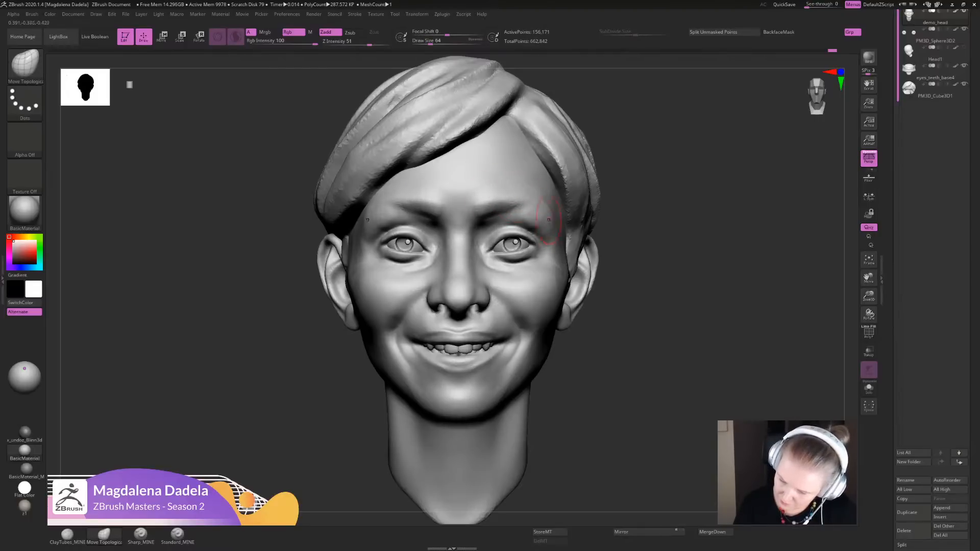
left_click_drag(548, 220, 559, 248, "shift")
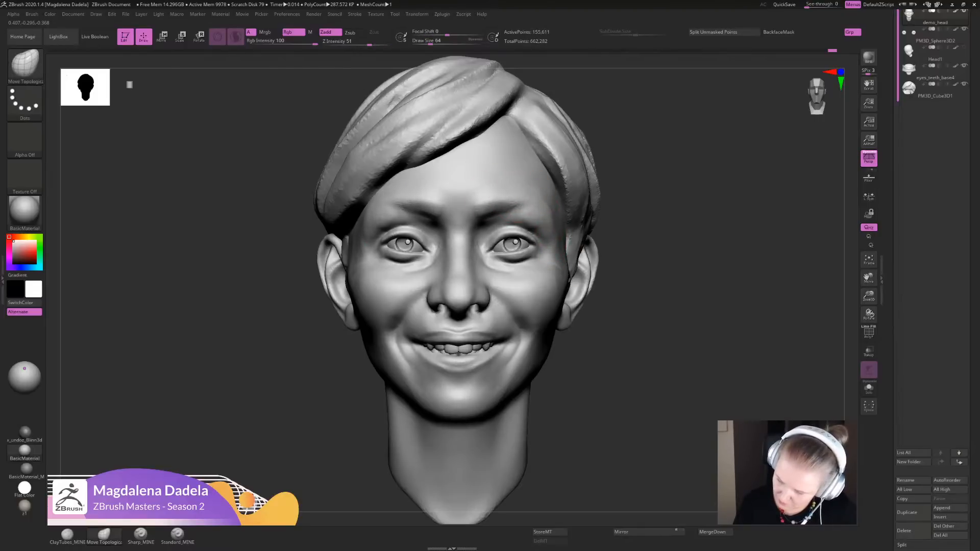
mouse_move(624, 245)
right_mouse_down("ctrl")
mouse_move(624, 168)
mouse_move(623, 235)
right_mouse_up("ctrl")
- Adjust the outer contour of the lower cheeks with Move Topological from the front
left_click_drag(540, 292, 543, 319, "shift")
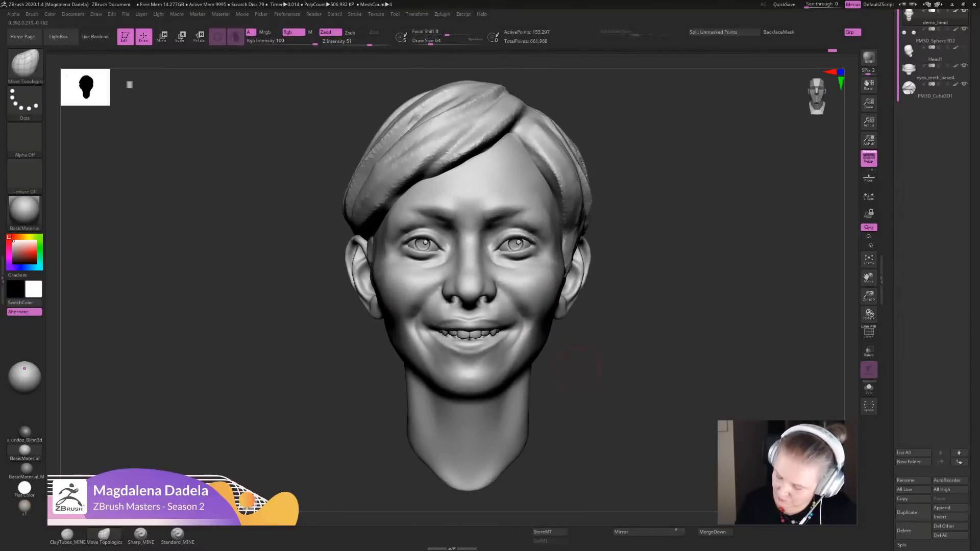
right_click_drag(543, 321, 542, 322, "ctrl")
left_click_drag(543, 323, 540, 342)
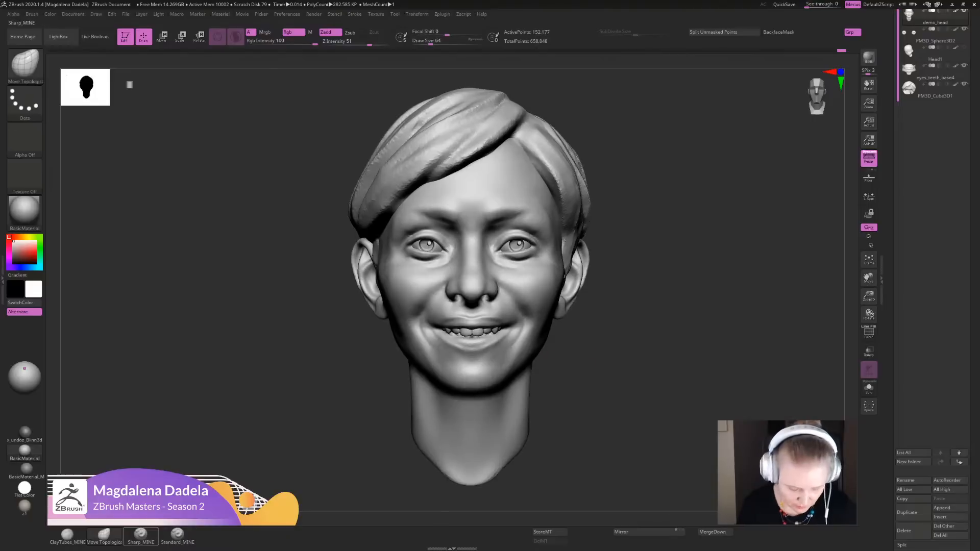
- Sculpt the lower cheeks outside the smile folds with short Sharp_MINE strokes
left_click(140, 535)
right_click_drag(539, 312, 539, 316, "ctrl")
mouse_move(526, 323)
left_mouse_down("shift")
mouse_move(532, 328)
mouse_move(514, 338)
mouse_move(524, 329)
left_mouse_up("shift")
right_click_drag(530, 327, 534, 296, "ctrl")
key("f")
mouse_move(541, 357)
right_mouse_down()
mouse_move(531, 271)
mouse_move(539, 234)
mouse_move(536, 242)
right_mouse_up()
- Shift the cheek volume above the smile folds with the Move Topological brush
left_click(104, 534)
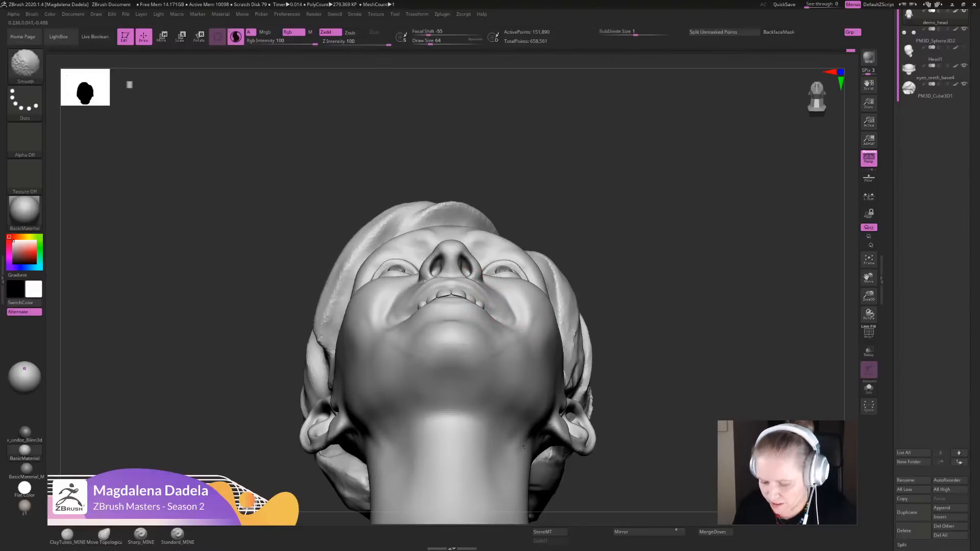
left_click_drag(637, 326, 658, 352, "ctrl")
mouse_move(647, 352)
right_mouse_down("ctrl")
mouse_move(643, 301)
mouse_move(638, 388)
right_mouse_up("ctrl")
right_click_drag(638, 306, 635, 372, "ctrl")
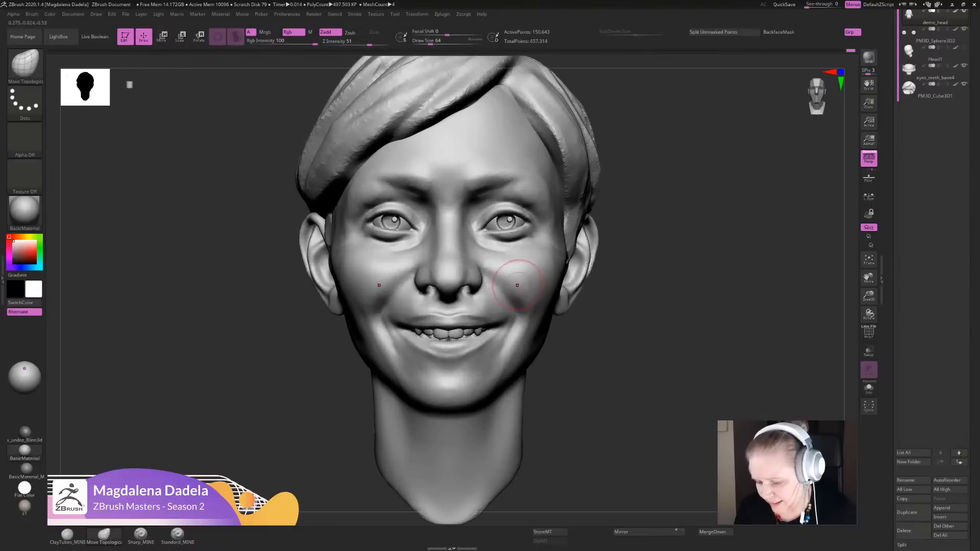
mouse_move(516, 288)
left_mouse_down("shift")
mouse_move(521, 302)
mouse_move(524, 294)
left_mouse_up("shift")
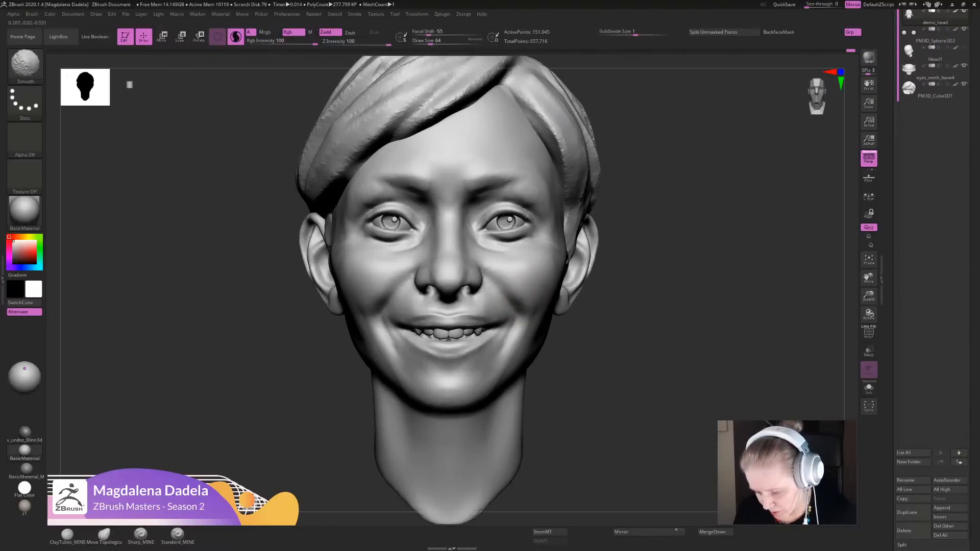
- Smooth and reshape the mouth corners and adjoining cheeks while viewing the head from below
left_click_drag(625, 290, 639, 317, "ctrl")
mouse_move(637, 316)
right_mouse_down("ctrl")
mouse_move(638, 260)
mouse_move(636, 342)
right_mouse_up("ctrl")
right_click_drag(440, 326, 440, 227)
left_click_drag(638, 306, 650, 326, "ctrl")
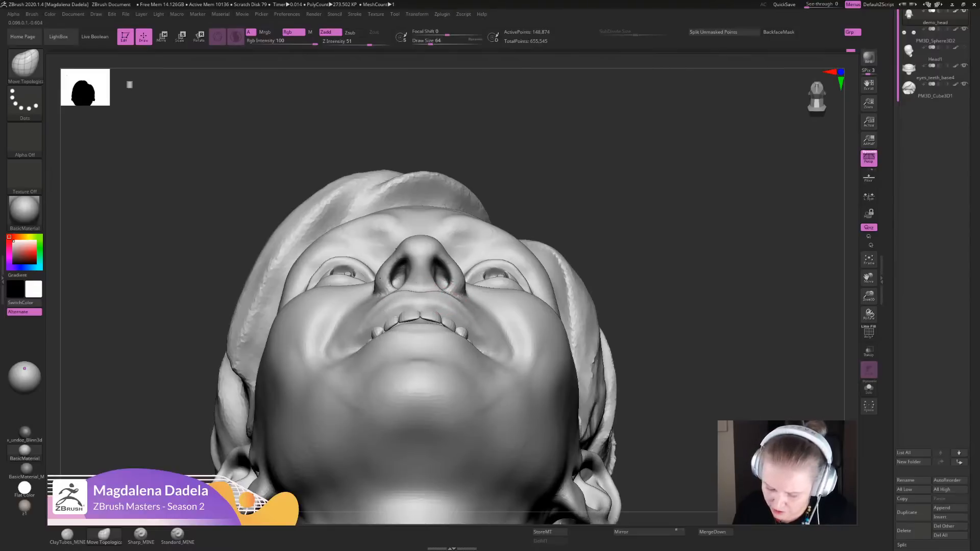
key("shift")
left_click_drag(474, 335, 483, 320, "shift")
right_click_drag(483, 319, 478, 250, "ctrl")
mouse_move(478, 250)
right_mouse_down()
mouse_move(477, 327)
mouse_move(477, 307)
right_mouse_up()
right_click_drag(597, 375, 592, 441, "ctrl")
- Fine-tune the cheeks beside the nose with Move Topological and check the smile from both three-quarter sides
mouse_move(481, 277)
left_mouse_down("shift")
mouse_move(485, 285)
mouse_move(477, 274)
left_mouse_up("shift")
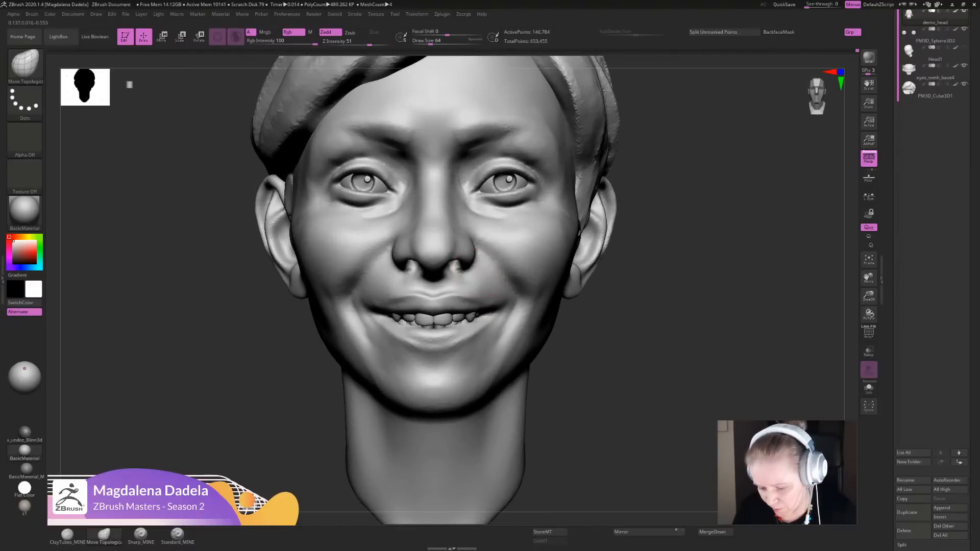
right_click_drag(597, 316, 596, 293, "ctrl")
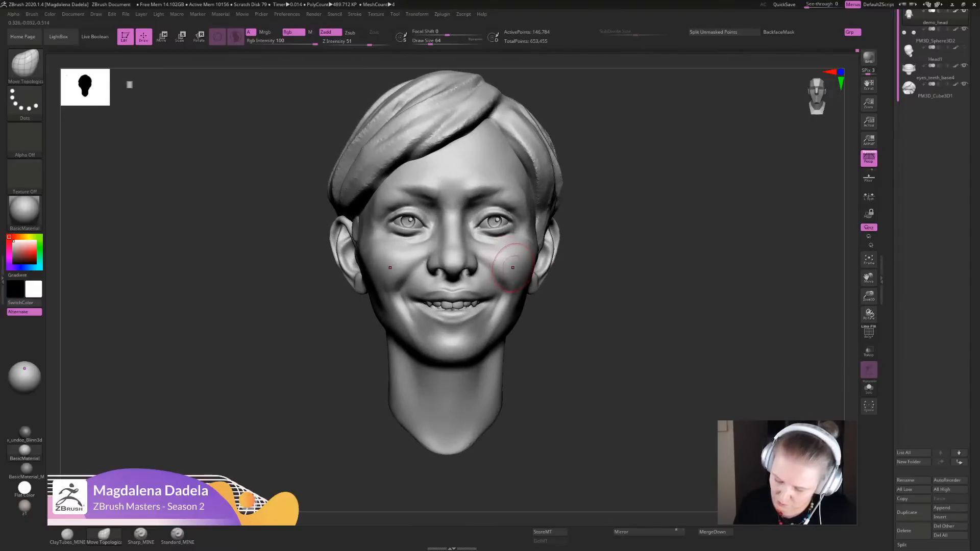
mouse_move(571, 352)
right_mouse_down("ctrl")
mouse_move(573, 289)
mouse_move(625, 292)
mouse_move(610, 404)
right_mouse_up("ctrl")
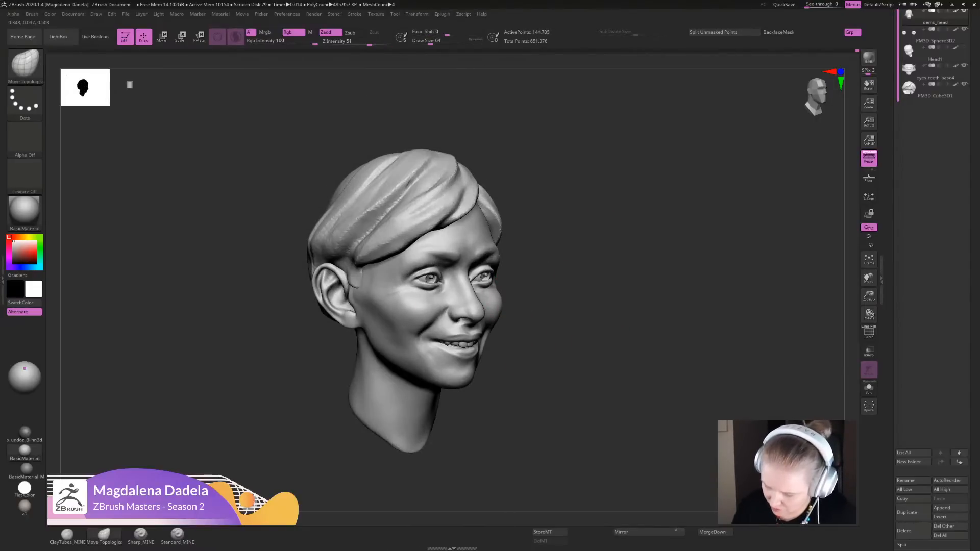
right_click_drag(592, 362, 557, 363, "ctrl")
right_click_drag(557, 362, 526, 322)
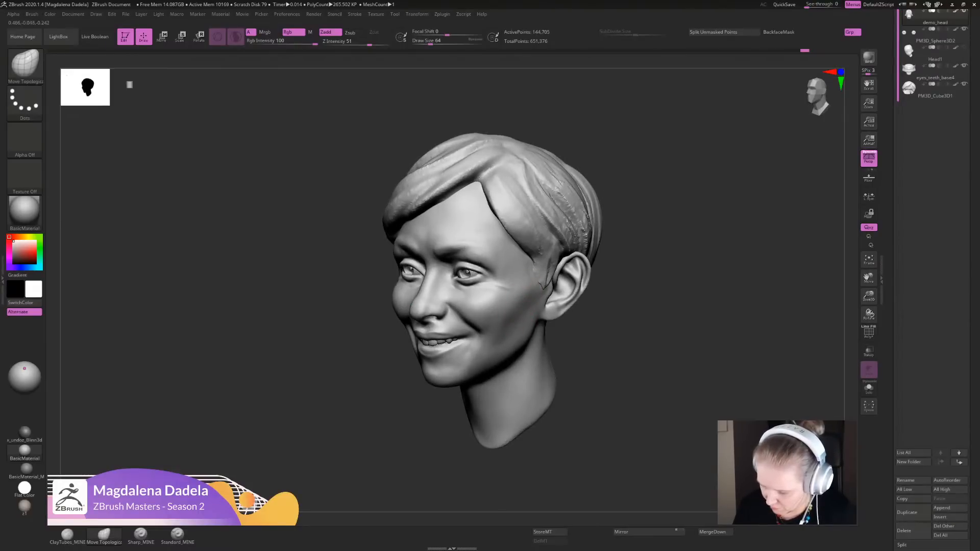
- Adjust the sides of the face between temple and jaw with Move Topological and check them from the front
left_click_drag(532, 287, 528, 306, "shift")
mouse_move(507, 351)
right_mouse_down("ctrl")
mouse_move(508, 305)
mouse_move(534, 302)
mouse_move(534, 331)
right_mouse_up("ctrl")
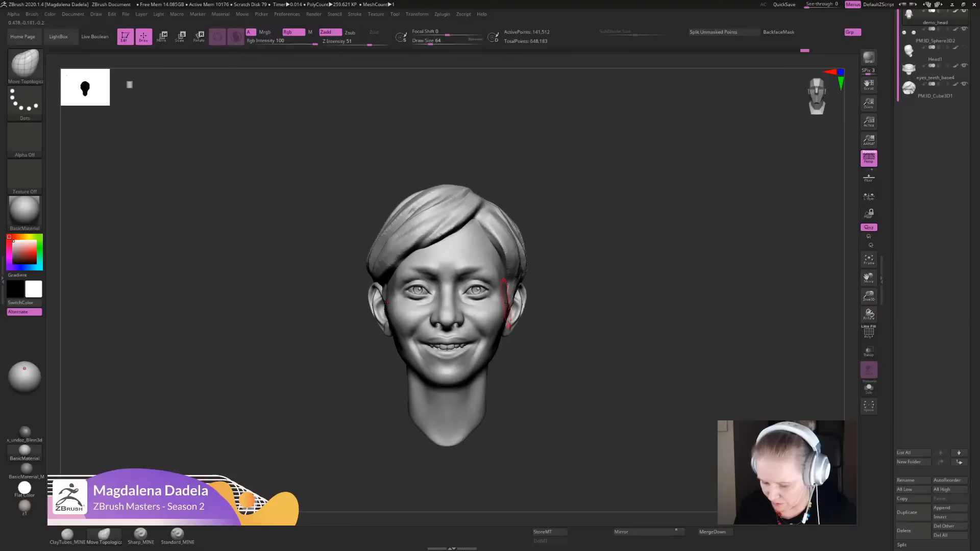
left_click_drag(505, 302, 508, 318, "shift")
right_click_drag(553, 327, 534, 319, "alt")
key("f")
key("shift+f")
left_click(866, 331)
right_click_drag(497, 288, 539, 306)
right_click_drag(539, 306, 523, 305)
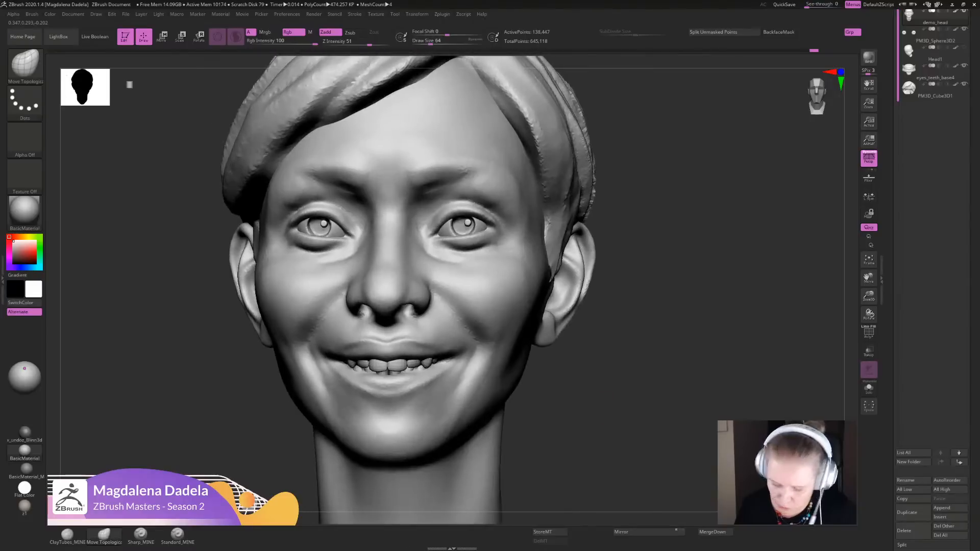
- Refine the smile folds beside the mouth corners with Sharp_MINE and check the face from the front
left_click(140, 534)
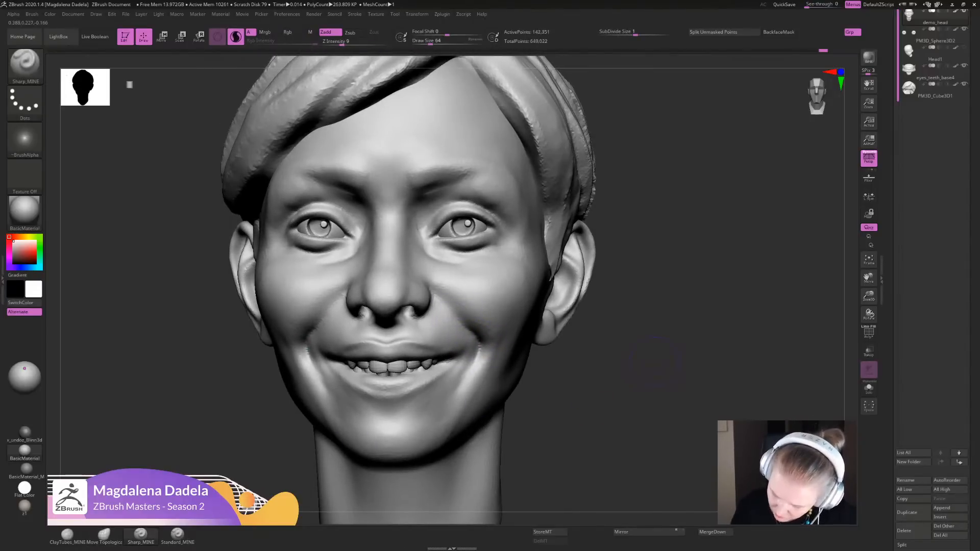
right_click_drag(654, 362, 651, 298, "ctrl")
right_click_drag(587, 332, 542, 377)
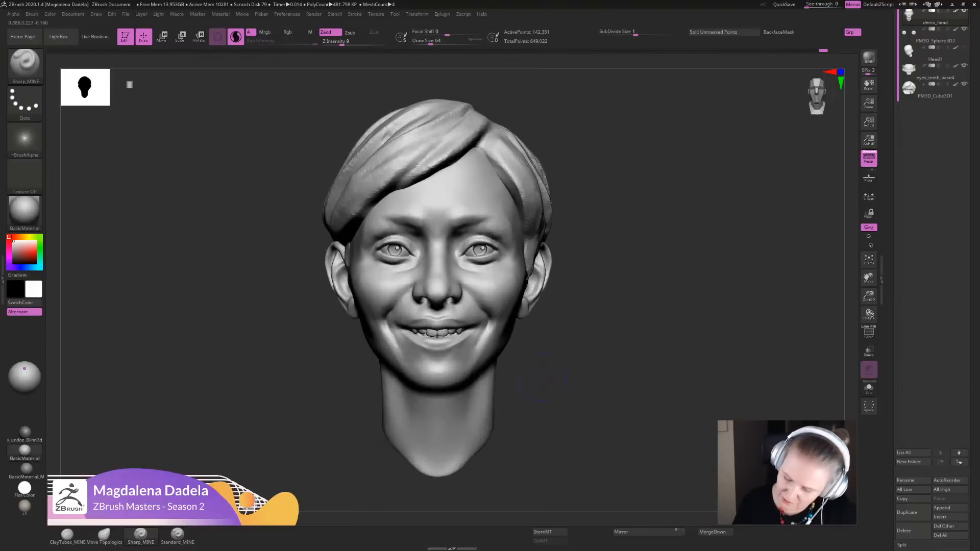
left_click_drag(492, 331, 485, 317, "shift")
right_click_drag(542, 339, 543, 380, "ctrl")
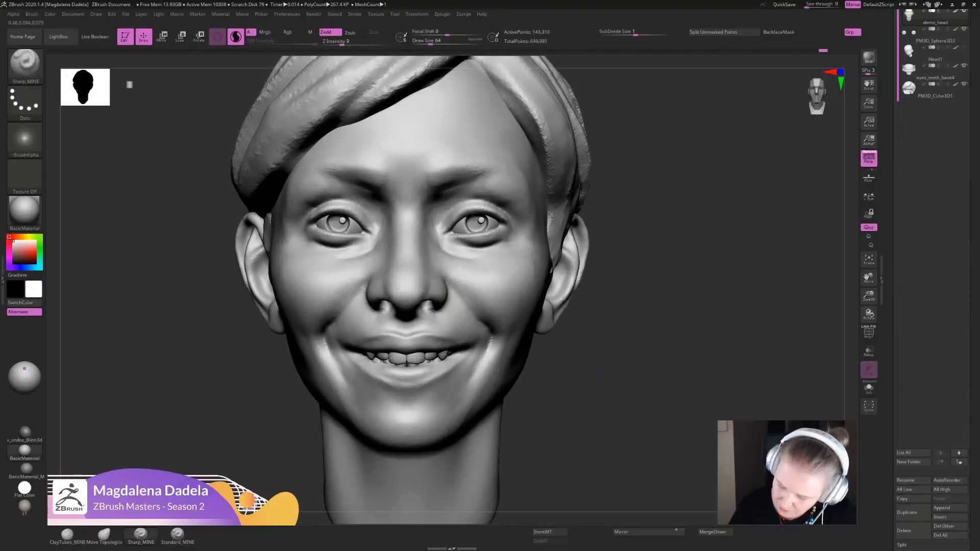
key("f")
left_click_drag(596, 326, 602, 299, "alt")
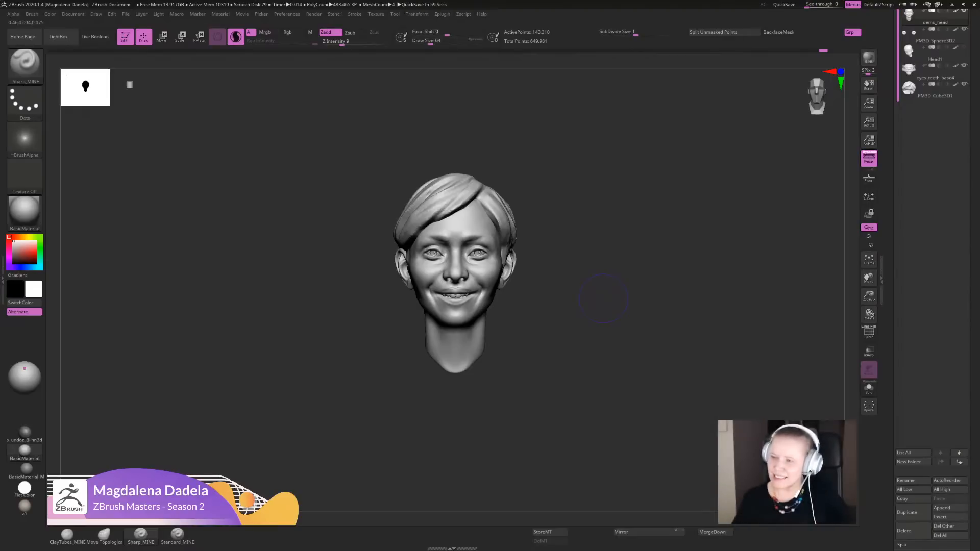
- Refine the area around the eyes and nose with Sharp_MINE, smoothing the cheeks under the eyes
mouse_move(600, 249)
left_mouse_down("alt")
mouse_move(546, 202)
mouse_move(561, 182)
left_mouse_up("alt")
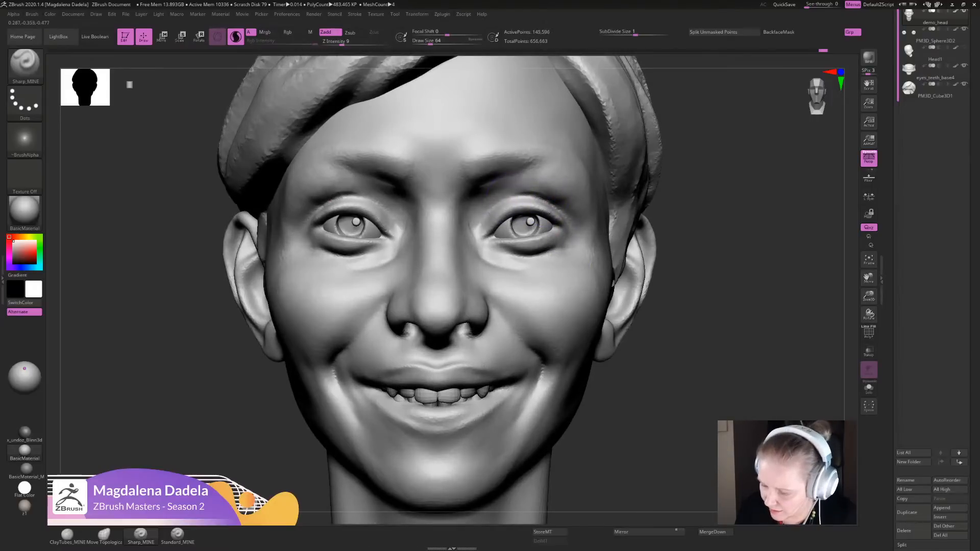
mouse_move(504, 198)
left_mouse_down()
mouse_move(543, 195)
mouse_move(586, 217)
left_mouse_up()
mouse_move(678, 286)
left_mouse_down("alt")
mouse_move(666, 215)
mouse_move(610, 301)
mouse_move(472, 380)
left_mouse_up("alt")
mouse_move(500, 292)
left_mouse_down()
mouse_move(470, 285)
mouse_move(406, 306)
mouse_move(415, 304)
mouse_move(388, 346)
mouse_move(480, 341)
left_mouse_up()
mouse_move(413, 352)
left_mouse_down()
mouse_move(403, 342)
mouse_move(475, 359)
mouse_move(444, 349)
left_mouse_up()
mouse_move(686, 301)
left_mouse_down("alt")
mouse_move(624, 281)
mouse_move(626, 268)
mouse_move(604, 309)
left_mouse_up("alt")
mouse_move(501, 350)
left_mouse_down()
mouse_move(511, 343)
mouse_move(476, 338)
left_mouse_up()
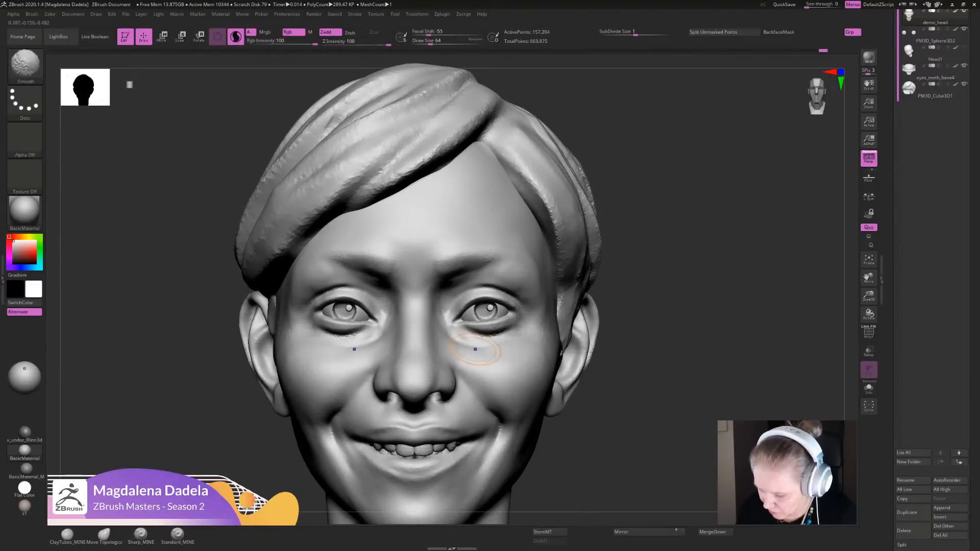
- Touch up the mouth corners, lower lip and outer smile folds with short Sharp_MINE strokes
mouse_move(642, 327)
left_mouse_down("alt")
mouse_move(624, 248)
mouse_move(643, 188)
mouse_move(642, 225)
mouse_move(628, 245)
left_mouse_up("alt")
mouse_move(495, 358)
left_mouse_down()
mouse_move(503, 359)
mouse_move(444, 389)
mouse_move(490, 365)
mouse_move(484, 374)
left_mouse_up()
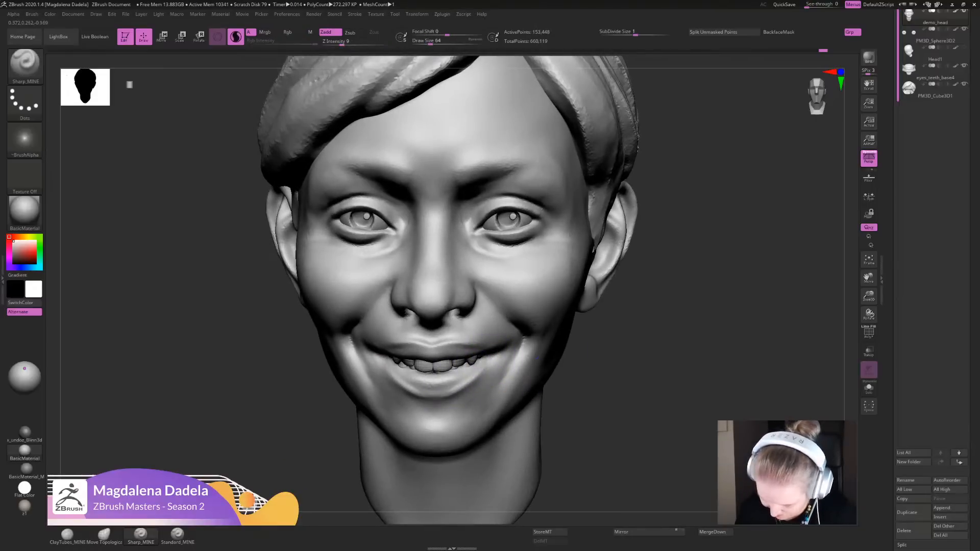
mouse_move(602, 388)
left_mouse_down("alt")
mouse_move(615, 312)
mouse_move(610, 404)
left_mouse_up("alt")
mouse_move(448, 384)
left_mouse_down("shift")
mouse_move(484, 368)
mouse_move(457, 376)
mouse_move(462, 386)
left_mouse_up("shift")
left_click_drag(528, 363, 522, 389, "shift")
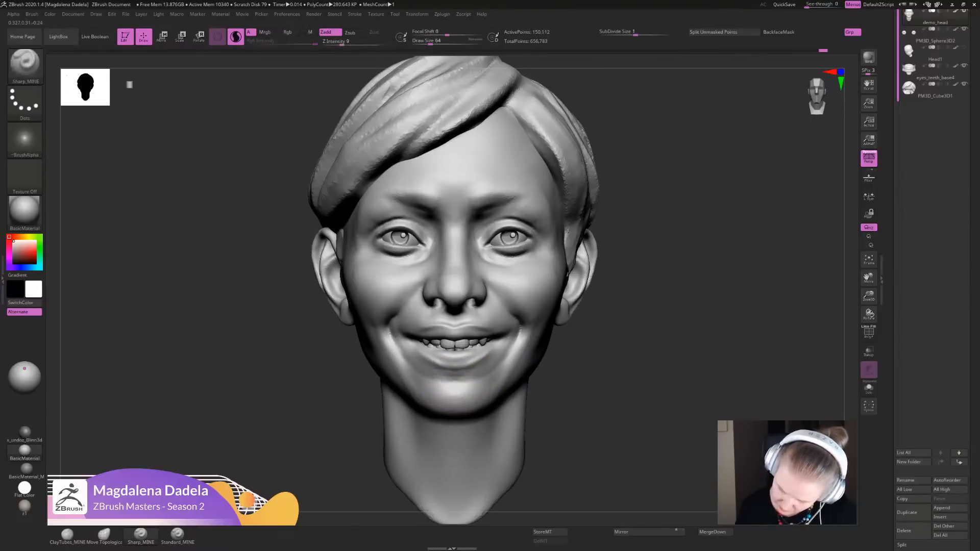
mouse_move(612, 388)
left_mouse_down("alt")
mouse_move(616, 332)
mouse_move(613, 384)
left_mouse_up("alt")
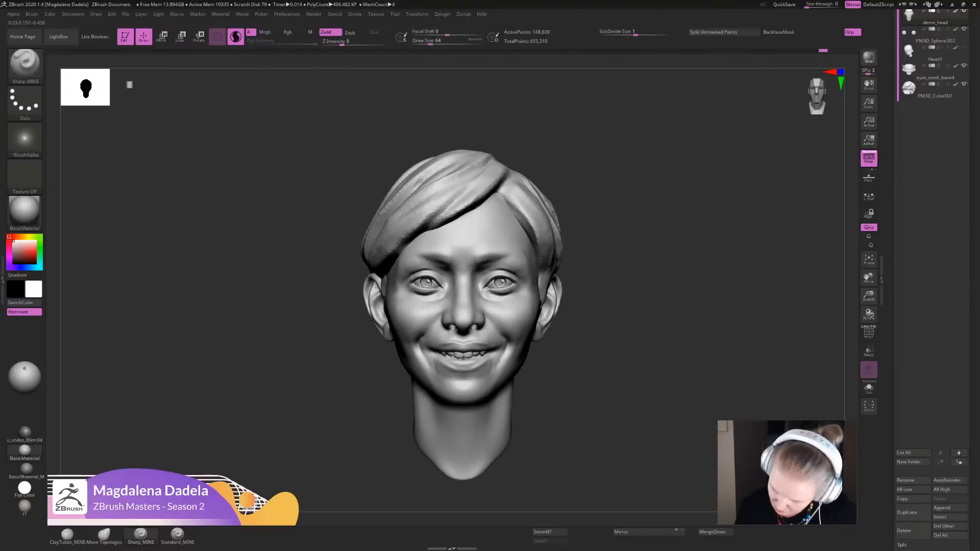
left_click_drag(503, 354, 503, 352, "shift")
mouse_move(615, 383)
left_mouse_down("alt")
mouse_move(618, 306)
mouse_move(616, 365)
left_mouse_up("alt")
- Define the nose wings with Sharp_MINE and reshape the nose bridge with the Move Topological brush
left_click_drag(615, 306, 622, 375, "alt")
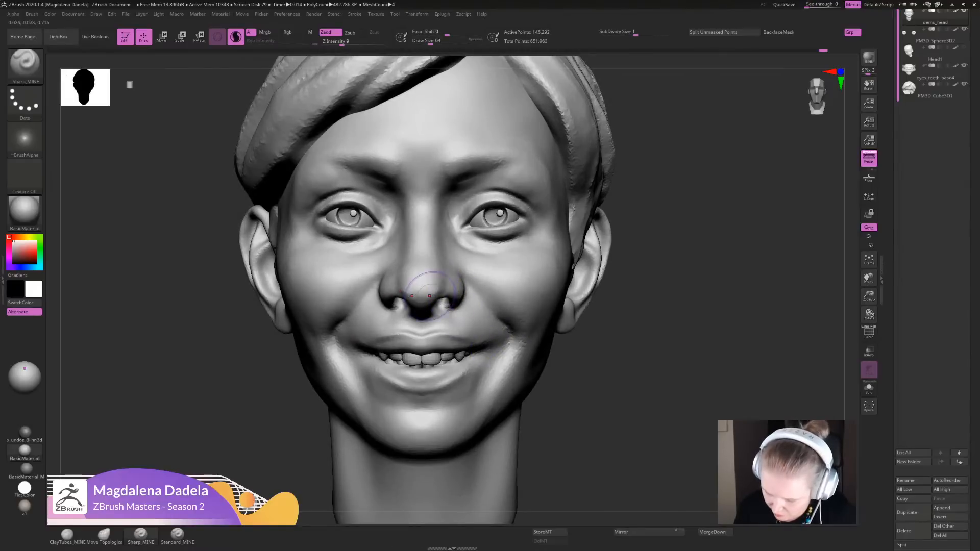
mouse_move(454, 296)
left_mouse_down("shift")
mouse_move(452, 276)
mouse_move(453, 296)
left_mouse_up("shift")
mouse_move(602, 327)
left_mouse_down("alt")
mouse_move(609, 251)
mouse_move(589, 248)
mouse_move(610, 315)
left_mouse_up("alt")
key("f")
left_click(103, 535)
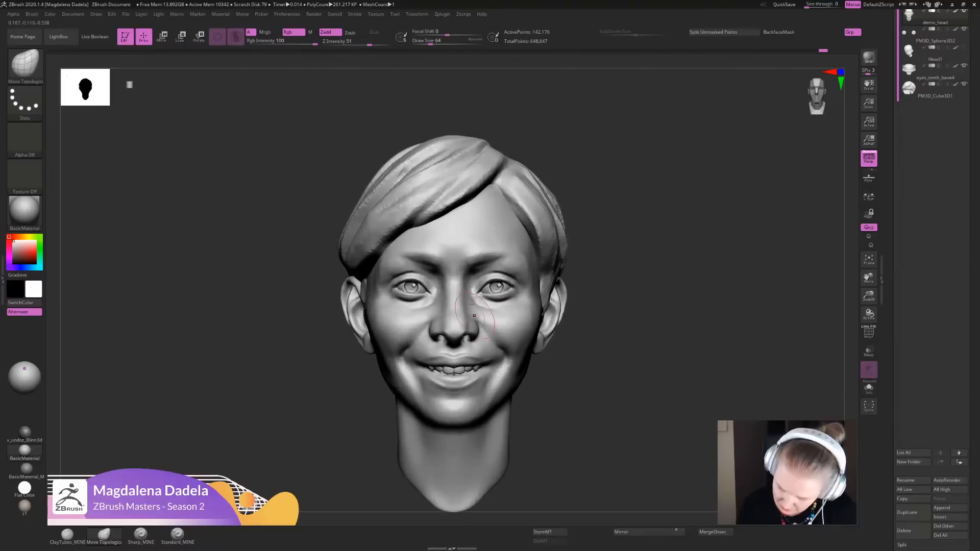
left_click_drag(596, 248, 594, 256, "alt")
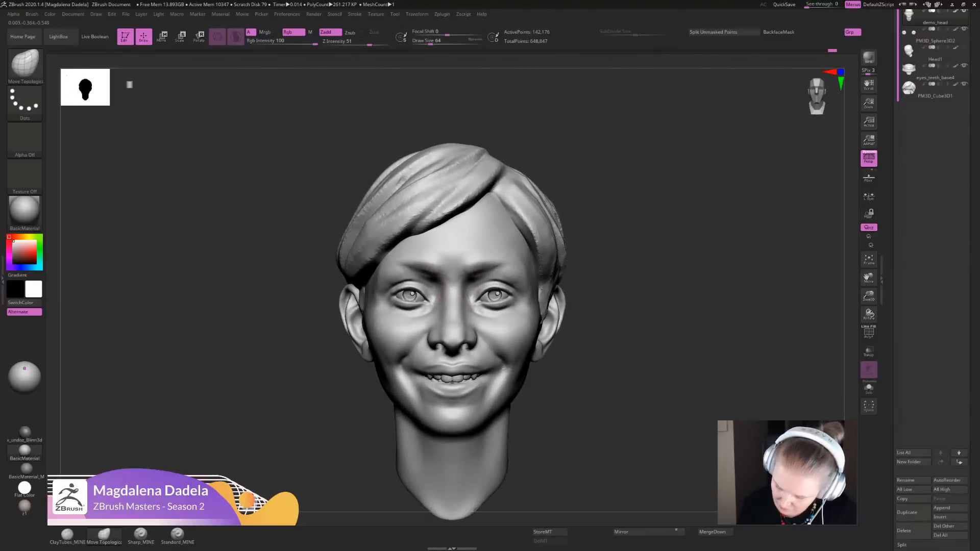
left_click_drag(452, 289, 451, 301, "shift")
mouse_move(597, 258)
left_mouse_down("alt")
mouse_move(586, 174)
mouse_move(618, 327)
left_mouse_up("alt")
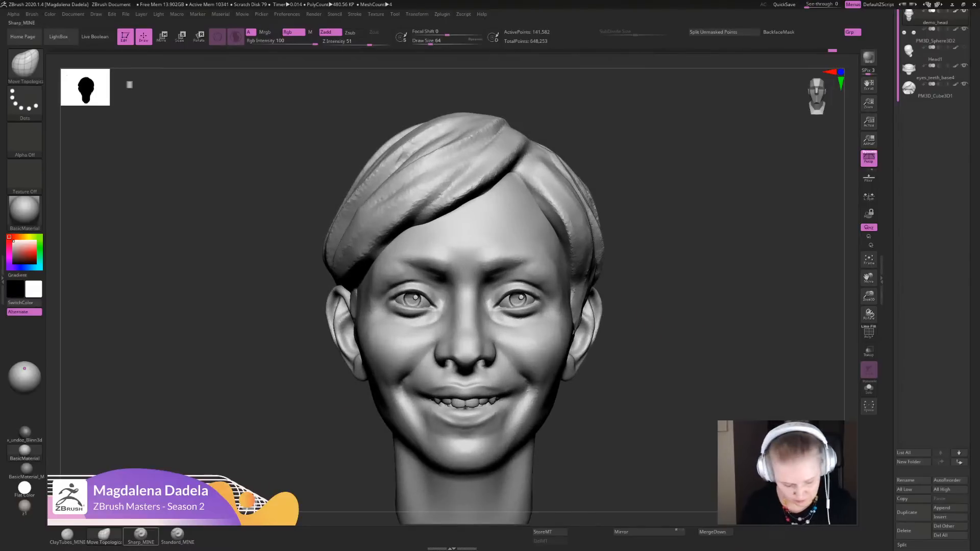
- Build up the eyebrows along the brow ridge with the ClayTubes_MINE brush
left_click(67, 535)
left_click_drag(666, 272, 658, 352, "alt")
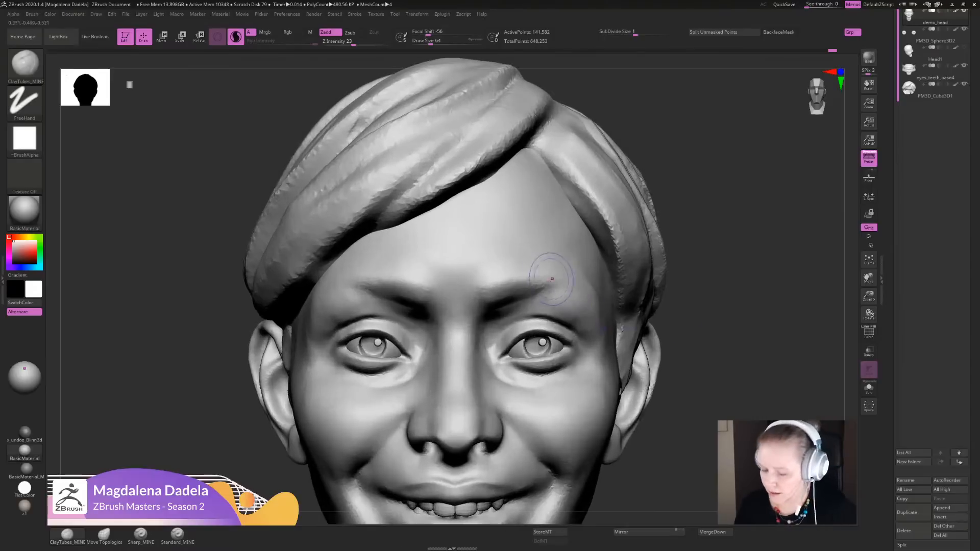
mouse_move(552, 278)
left_mouse_down()
mouse_move(526, 270)
mouse_move(559, 282)
mouse_move(503, 278)
mouse_move(511, 302)
mouse_move(479, 283)
mouse_move(523, 272)
mouse_move(504, 311)
left_mouse_up()
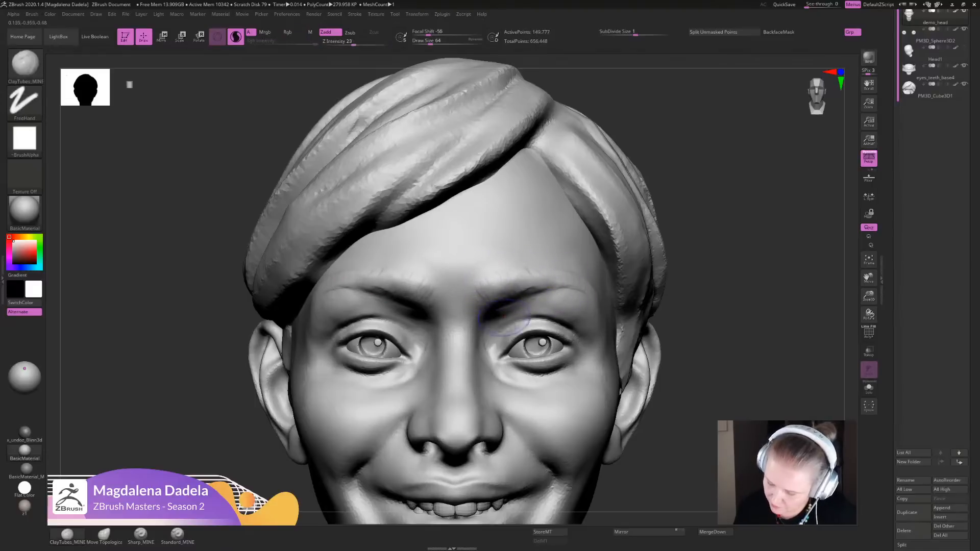
- Sculpt the area between the nostrils and upper lip with ClayTubes_MINE and check it from front and three-quarter views
left_click_drag(686, 289, 663, 204, "alt")
mouse_move(663, 276)
left_mouse_down()
mouse_move(644, 278)
mouse_move(663, 278)
mouse_move(647, 260)
mouse_move(666, 347)
mouse_move(596, 352)
left_mouse_up()
mouse_move(679, 215)
left_mouse_down()
mouse_move(690, 145)
mouse_move(687, 219)
left_mouse_up()
left_click_drag(482, 408, 476, 377)
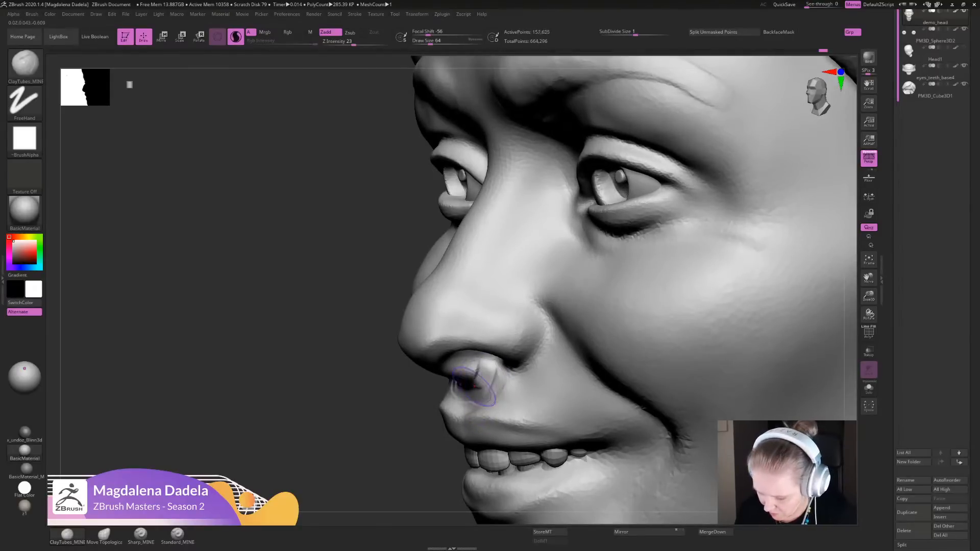
left_click_drag(286, 276, 296, 174, "alt")
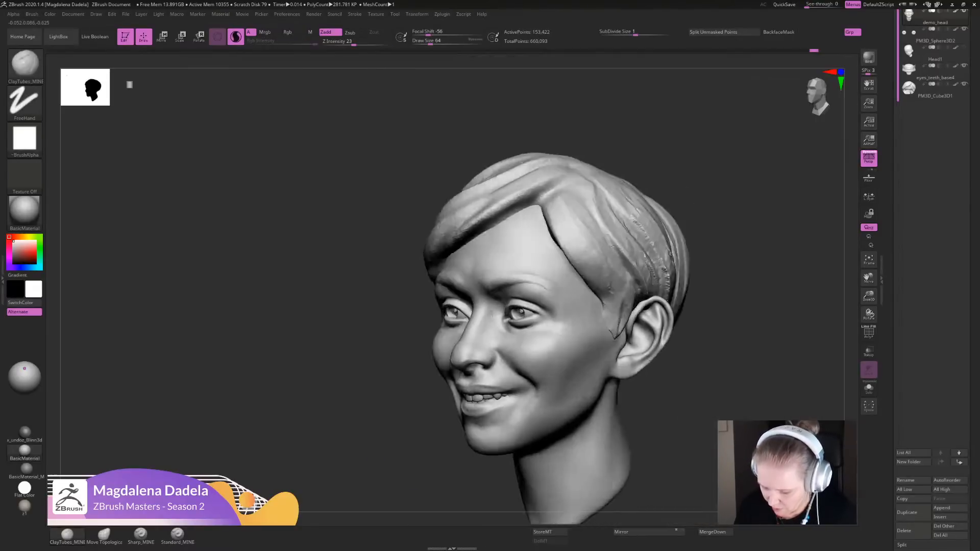
left_click_drag(296, 245, 388, 242, "shift")
left_click_drag(679, 286, 679, 342, "alt")
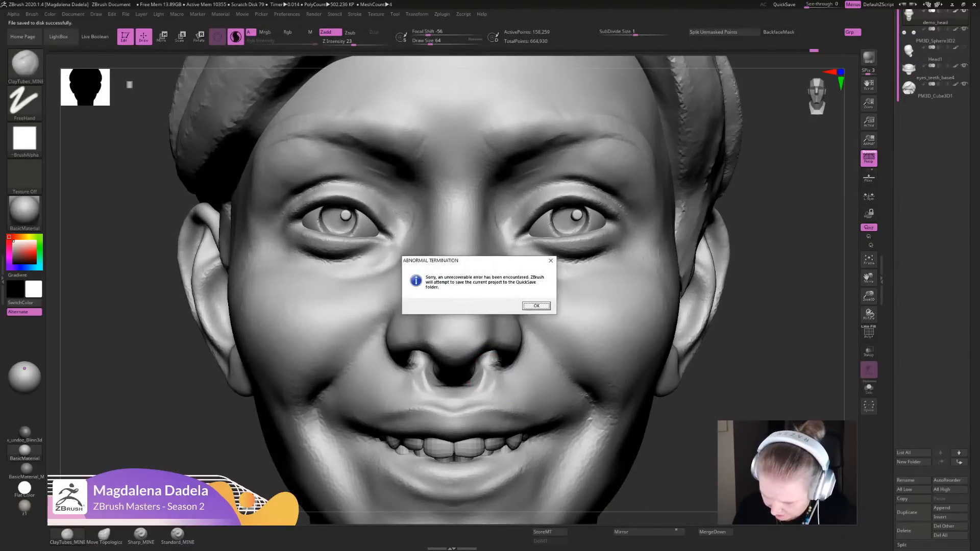
- Acknowledge the crash notices and reopen the recovered head from the QuickSave files
key("Return")
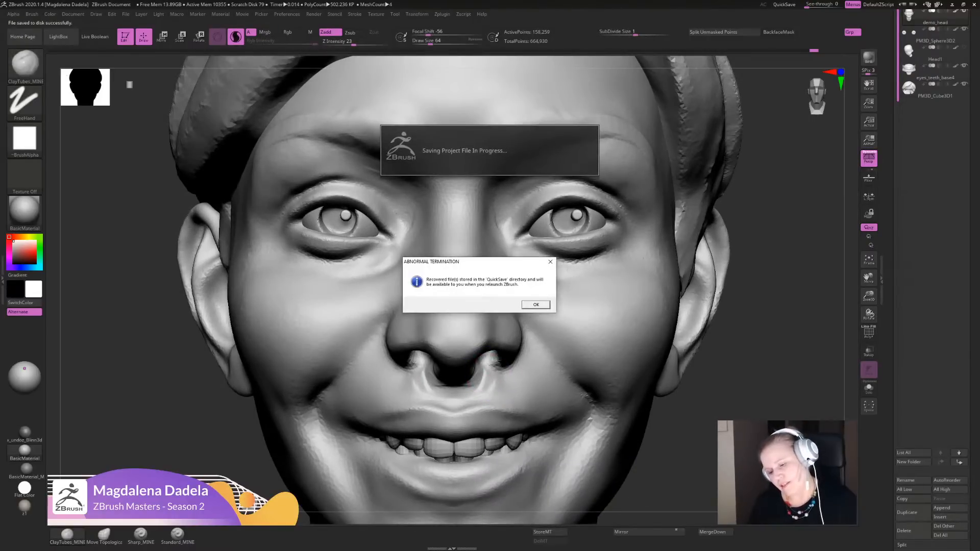
key("Return")
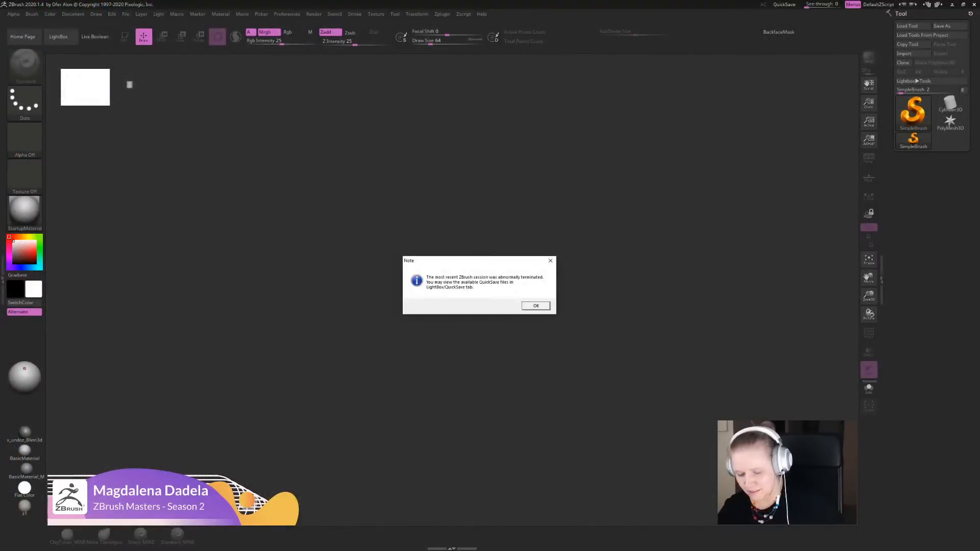
left_click(535, 306)
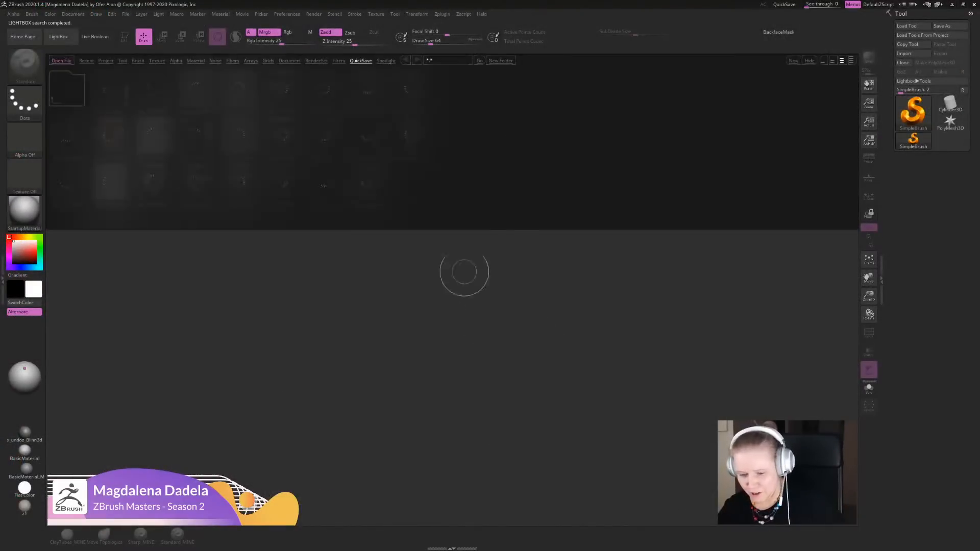
double_click(411, 136)
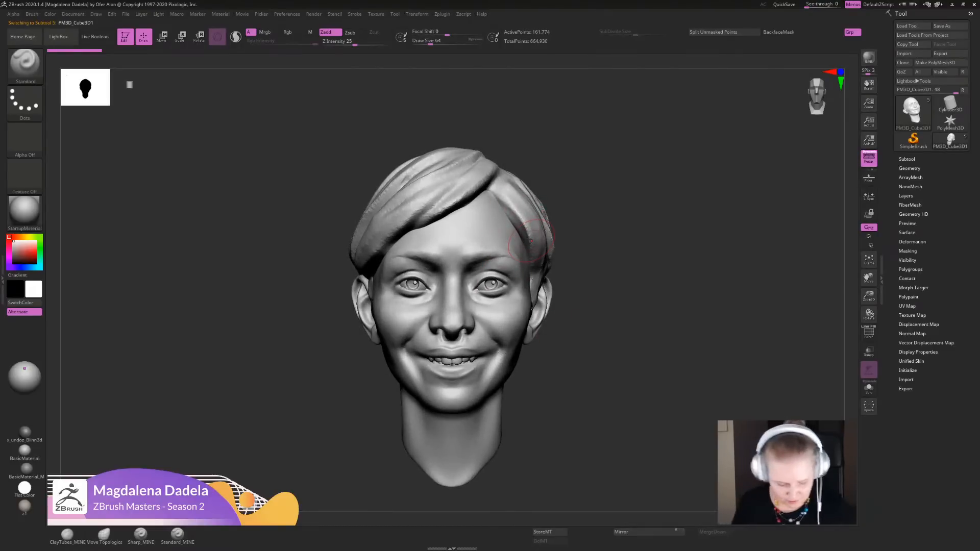
- Carve the hair parting above the forehead deeper with Sharp_MINE strokes while viewing the head from above
key("3")
mouse_move(531, 241)
right_mouse_down("alt")
mouse_move(529, 310)
mouse_move(502, 347)
right_mouse_up("alt")
right_click_drag(505, 281, 508, 237, "alt")
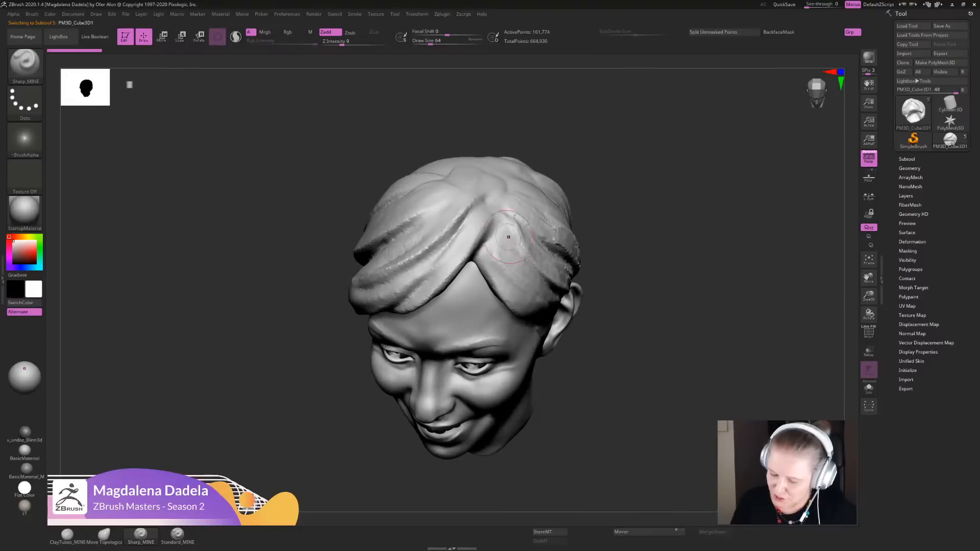
mouse_move(498, 206)
left_mouse_down()
mouse_move(478, 249)
mouse_move(440, 287)
mouse_move(475, 250)
mouse_move(454, 283)
left_mouse_up()
left_click_drag(493, 209, 477, 248, "shift")
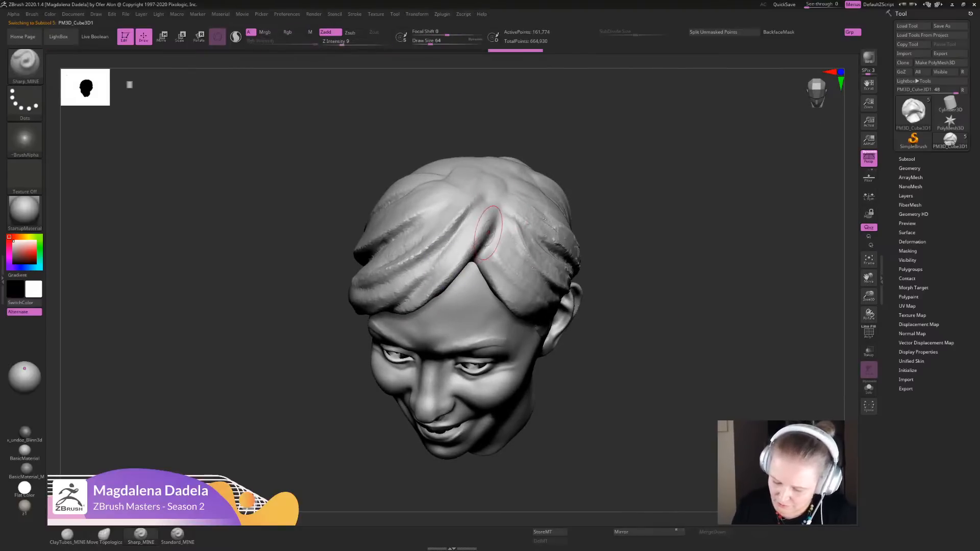
mouse_move(633, 285)
left_mouse_down("alt")
mouse_move(633, 221)
mouse_move(635, 256)
left_mouse_up("alt")
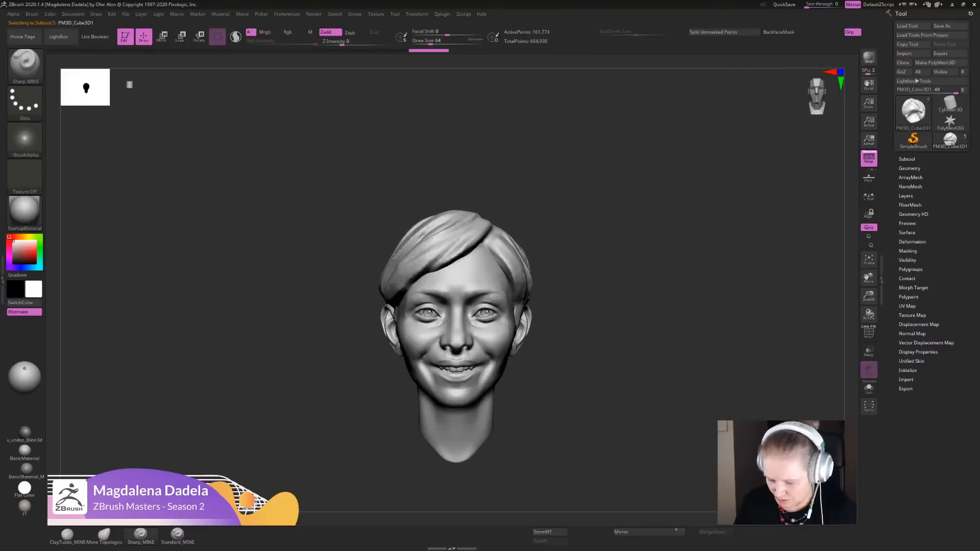
- Turn on Sculptris Pro and sharpen the hairline edge from the parting down the side of the forehead
mouse_move(480, 199)
left_mouse_down("alt")
mouse_move(487, 178)
mouse_move(515, 224)
mouse_move(503, 248)
mouse_move(480, 240)
mouse_move(532, 300)
left_mouse_up("alt")
left_click(235, 36)
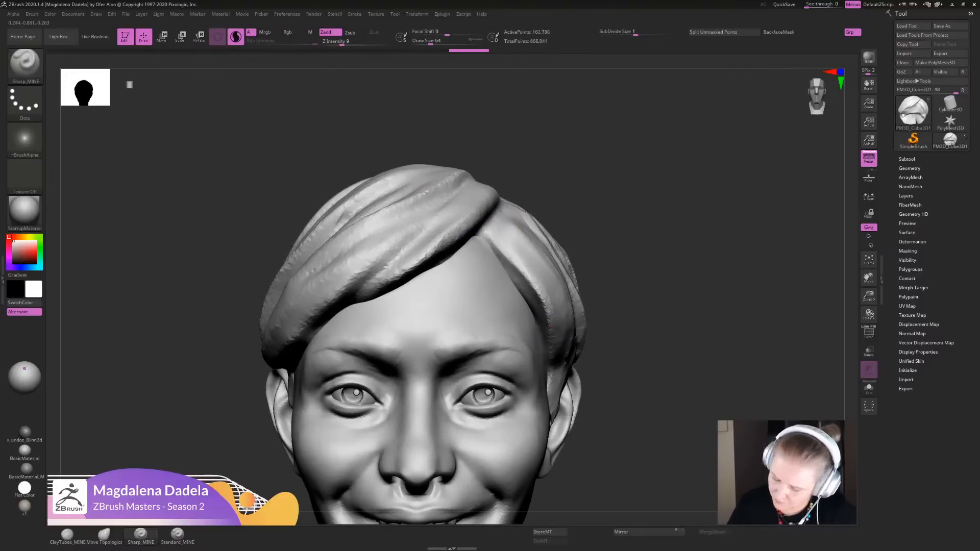
mouse_move(503, 254)
left_mouse_down()
mouse_move(492, 238)
mouse_move(544, 322)
left_mouse_up()
mouse_move(521, 270)
left_mouse_down("shift")
mouse_move(503, 253)
mouse_move(541, 327)
left_mouse_up("shift")
mouse_move(480, 233)
left_mouse_down()
mouse_move(539, 306)
mouse_move(525, 282)
mouse_move(546, 328)
mouse_move(498, 242)
left_mouse_up()
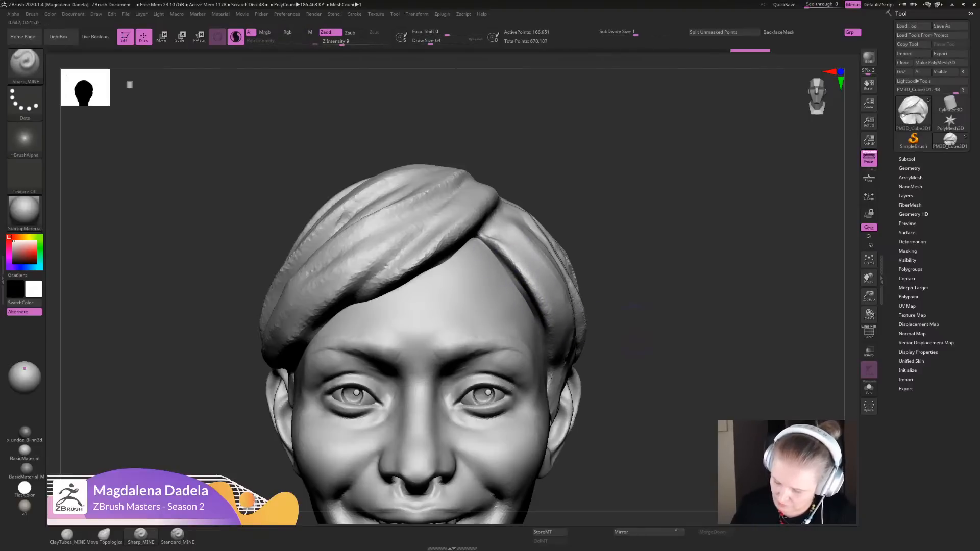
- Make the eyes and teeth subtool active through the open mouth and view the whole head from the front
mouse_move(633, 307)
left_mouse_down("alt")
mouse_move(633, 227)
mouse_move(608, 273)
mouse_move(643, 135)
mouse_move(612, 199)
left_mouse_up("alt")
left_click(491, 325, "alt")
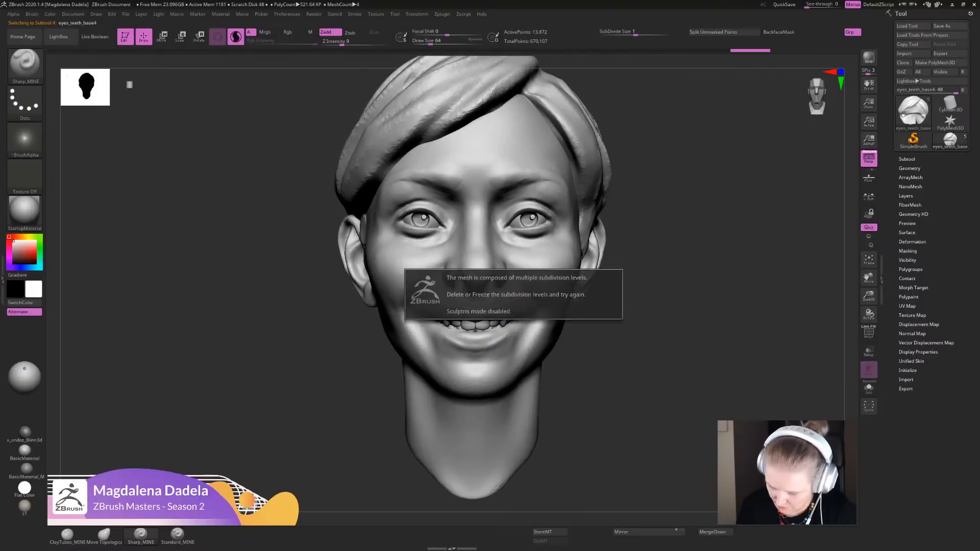
mouse_move(634, 302)
left_mouse_down("alt")
mouse_move(615, 339)
mouse_move(616, 306)
left_mouse_up("alt")
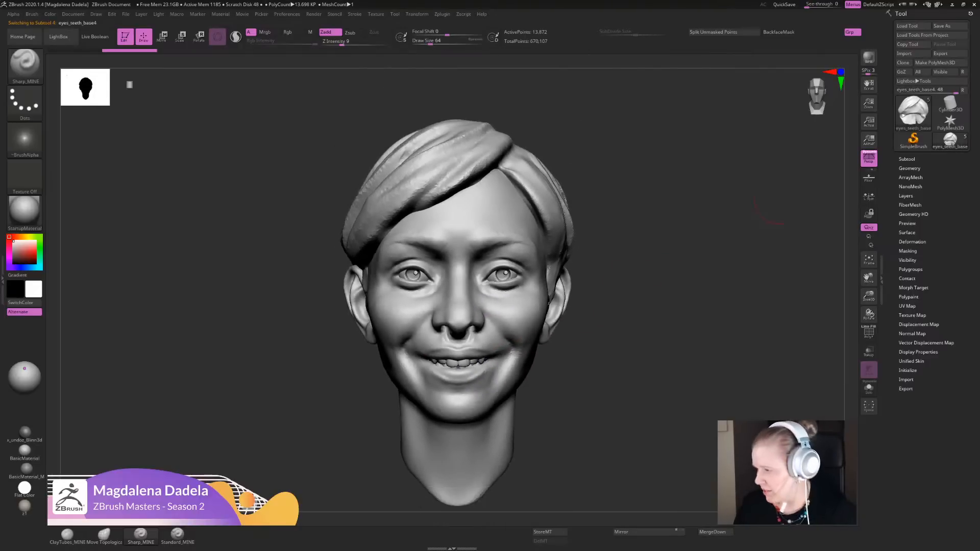
- Start saving the recovered tool as a new file in the DEMO_STUFF folder of ZBRUSH_DEMO, selecting the file name for replacement
left_click(949, 26)
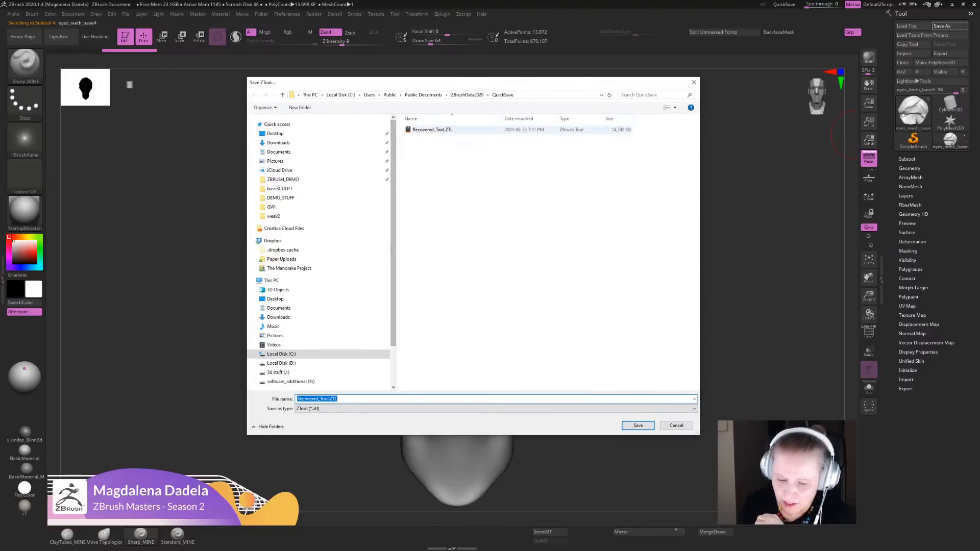
left_click(284, 179)
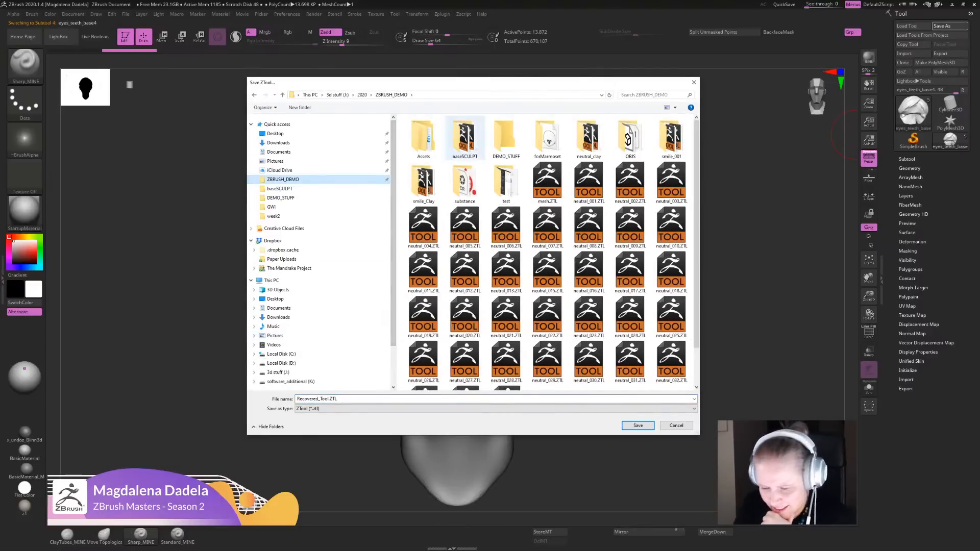
double_click(465, 137)
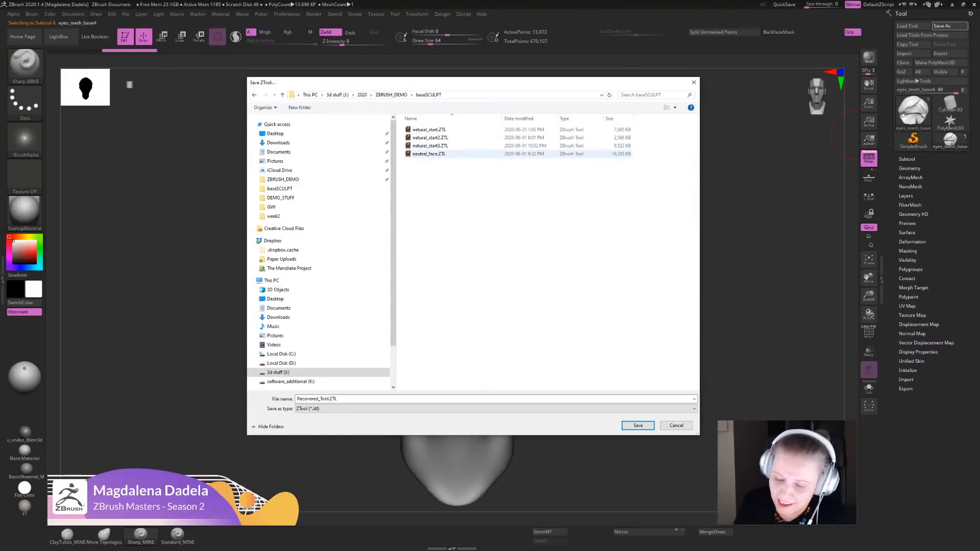
left_click(429, 154)
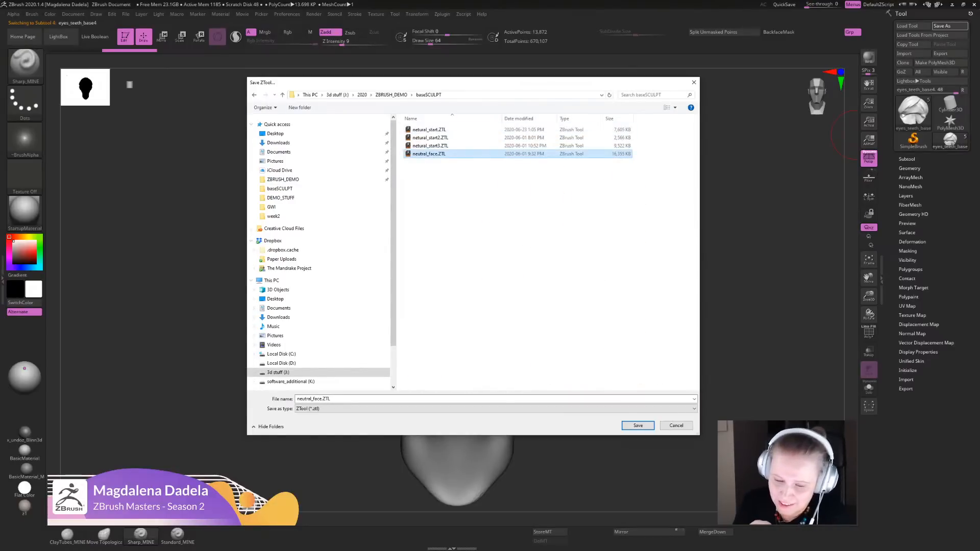
left_click(254, 95)
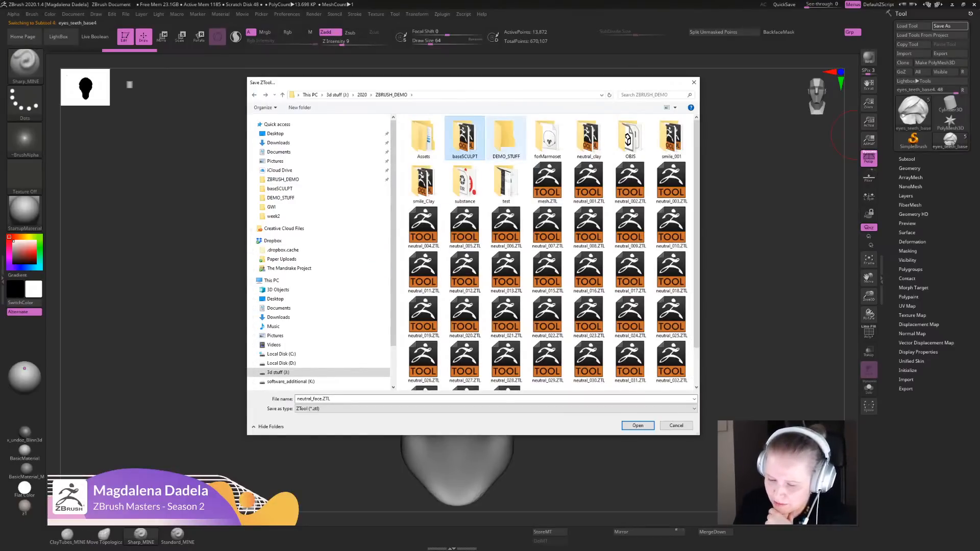
double_click(506, 137)
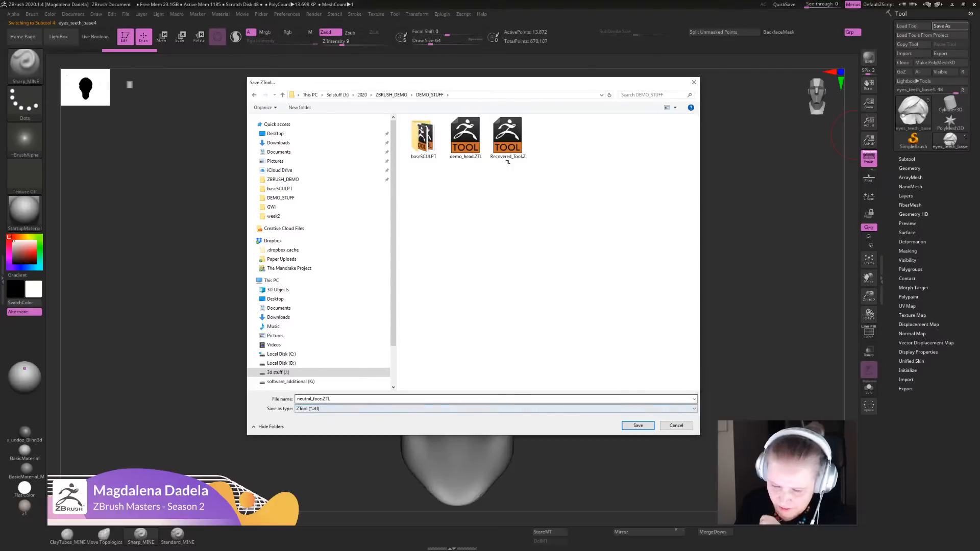
left_click(363, 398)
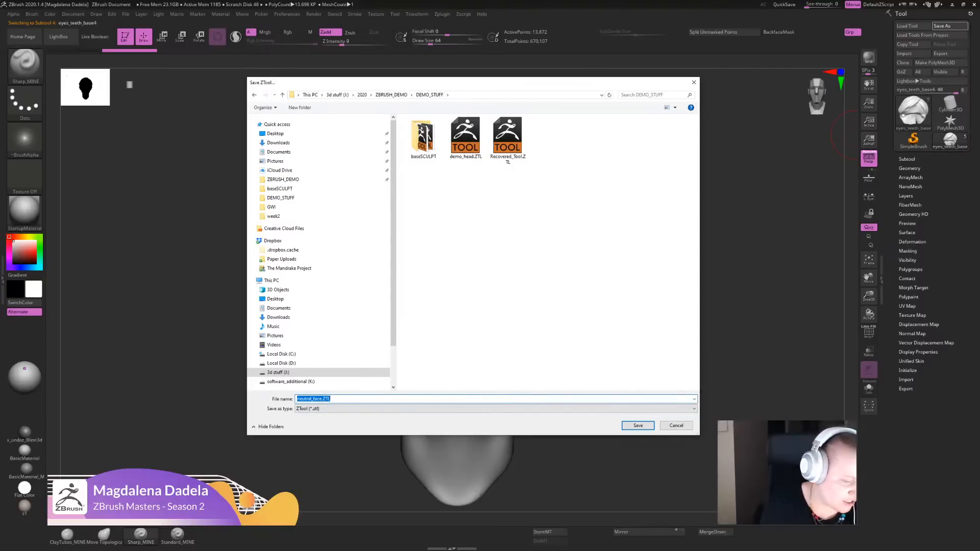
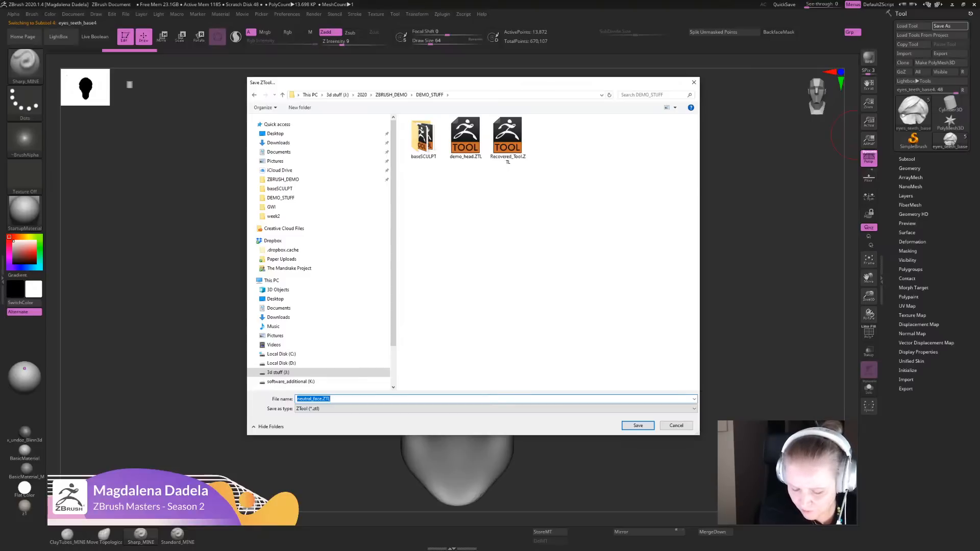
- Complete saving the tool as a ZTL file in the DEMO_STUFF folder
key("Return")
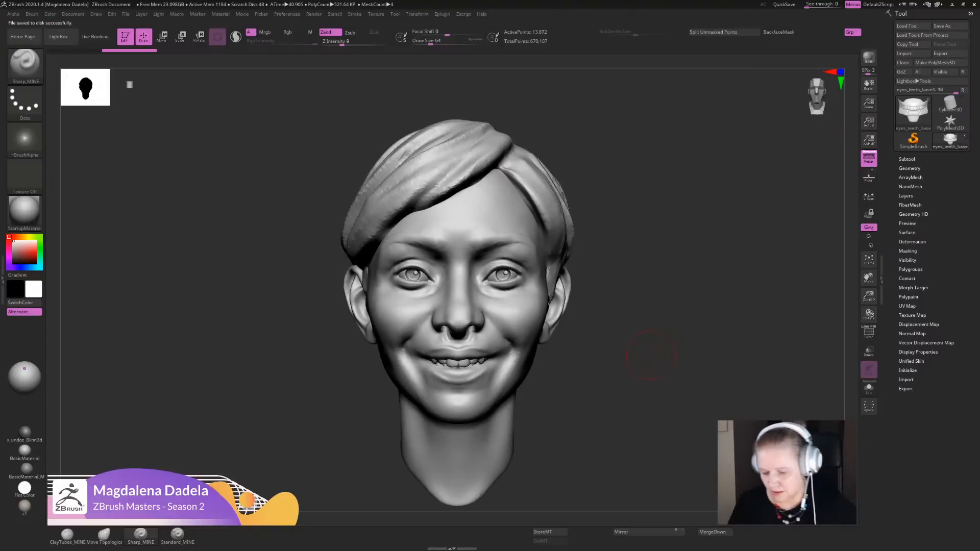
- Set the perspective camera's focal length to the 85 preset for the head
left_click_drag(657, 360, 607, 284, "alt")
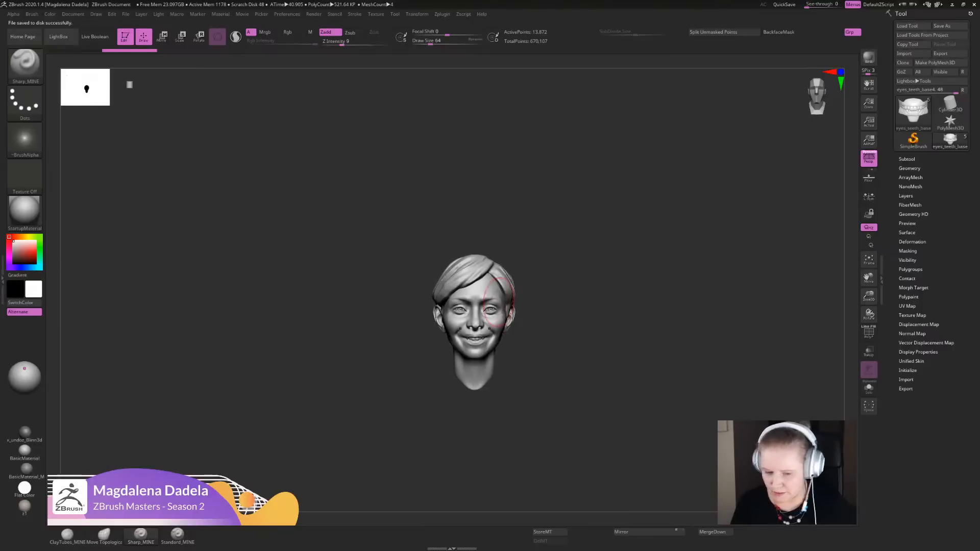
left_click(96, 14)
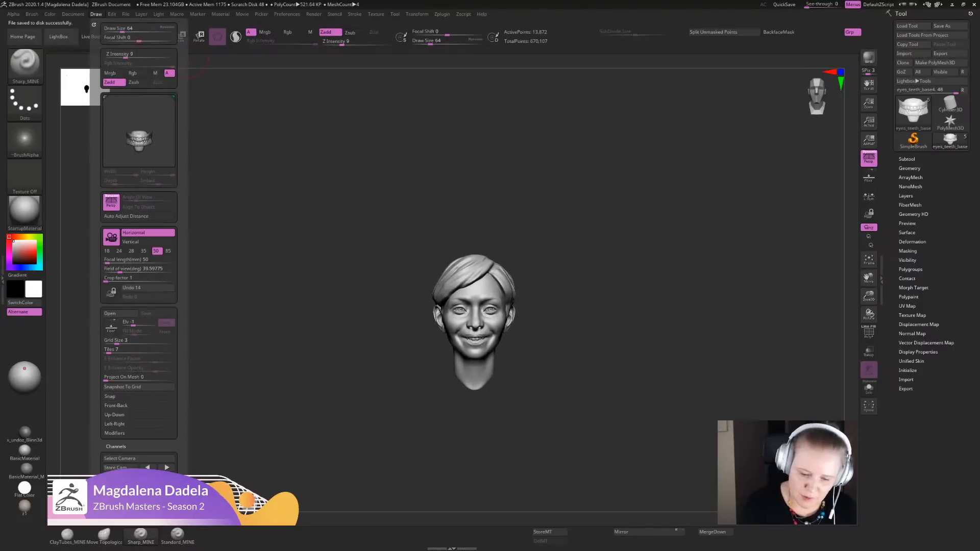
left_click(170, 251)
left_click_drag(240, 256, 253, 265, "alt")
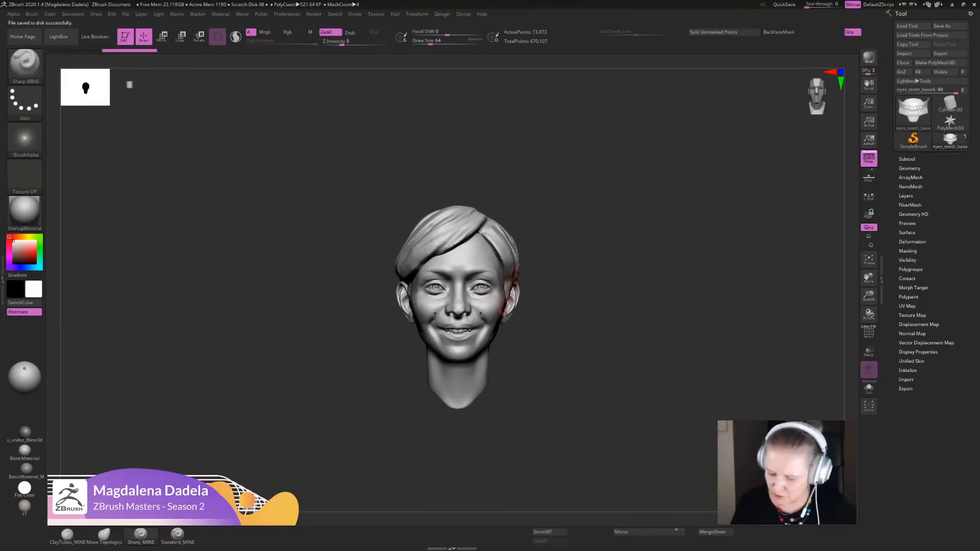
- Make the smile head subtool active and change its material from the grey startup material to the matte beige one
left_click(501, 307, "alt")
left_click(500, 306, "alt")
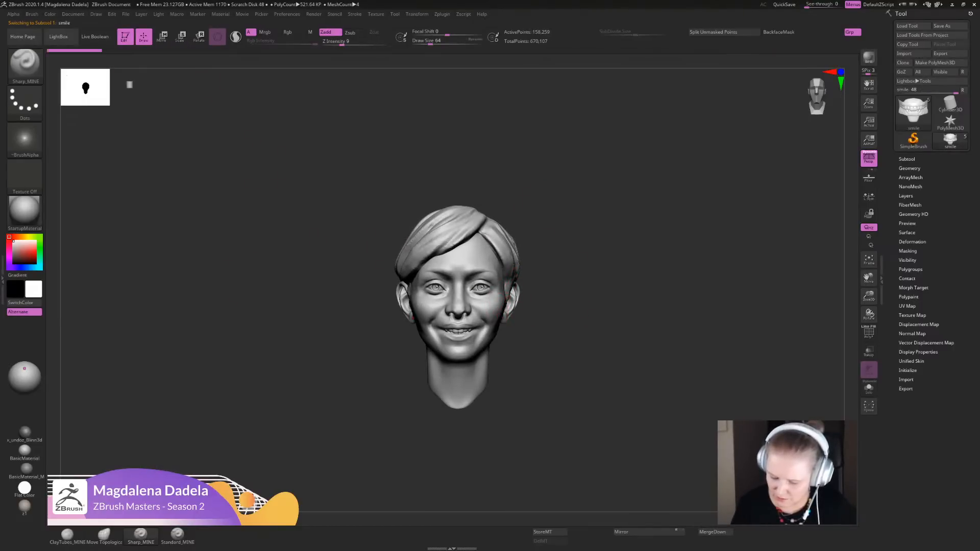
left_click(25, 506)
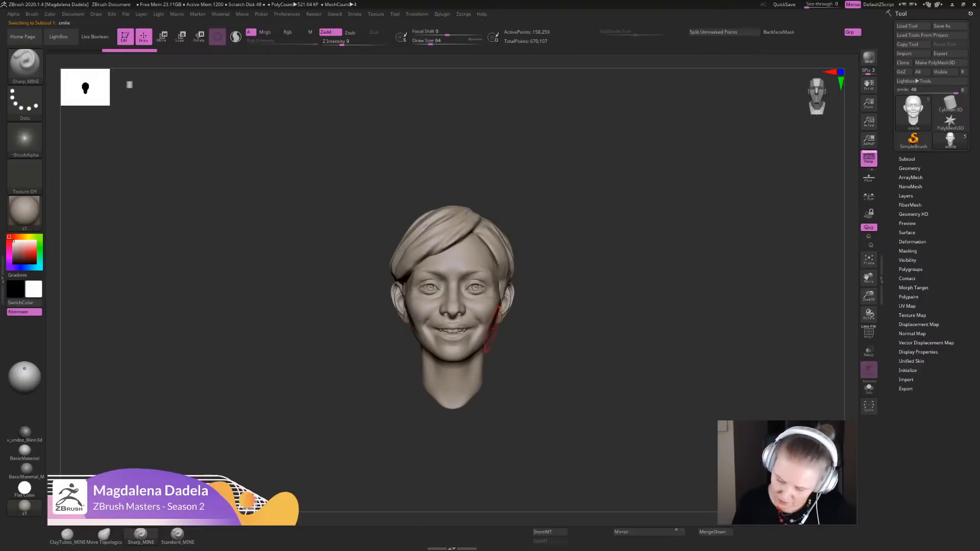
left_click_drag(377, 375, 362, 437, "alt")
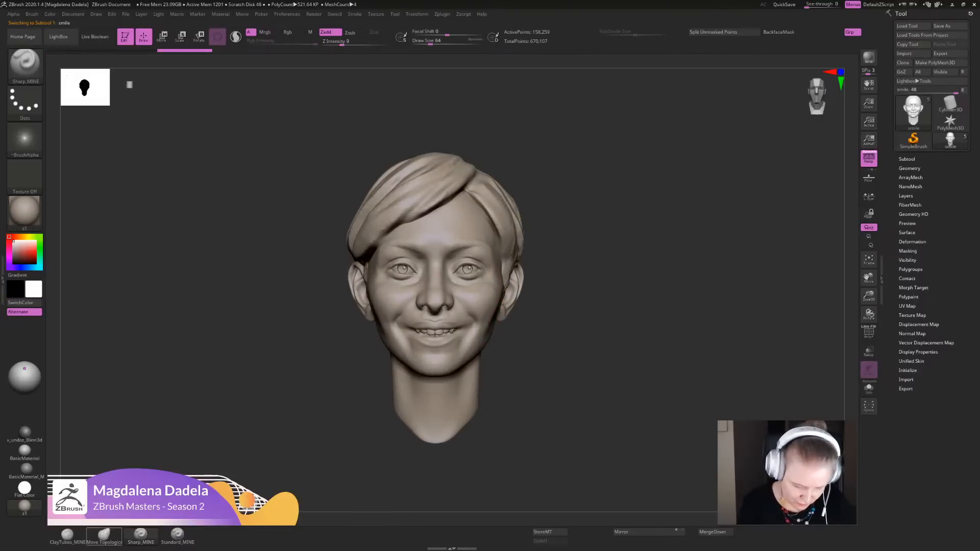
- Reshape the jawline, chin and nose proportions with the Move Topological brush
left_click(104, 534)
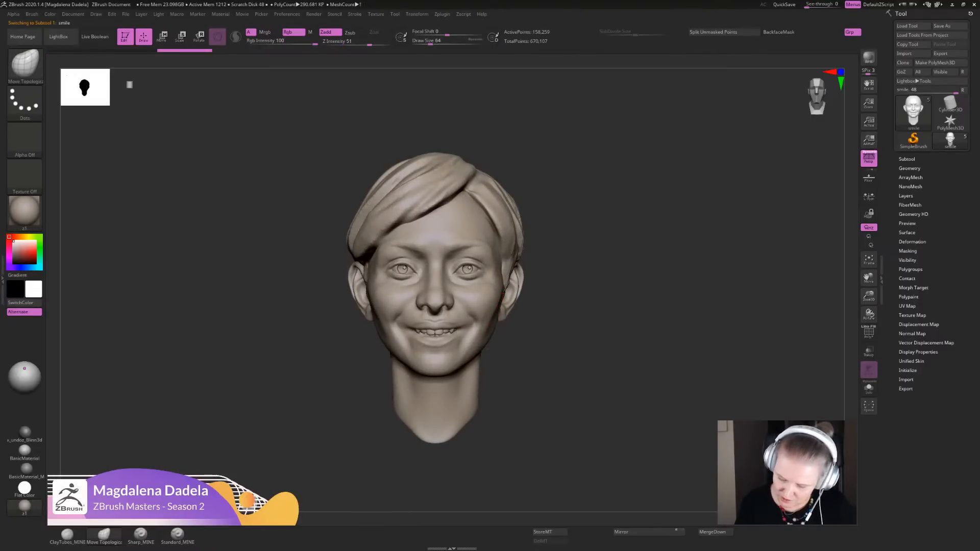
right_click_drag(497, 316, 462, 365, "ctrl")
left_click_drag(450, 363, 446, 360)
right_click_drag(454, 364, 449, 360, "ctrl")
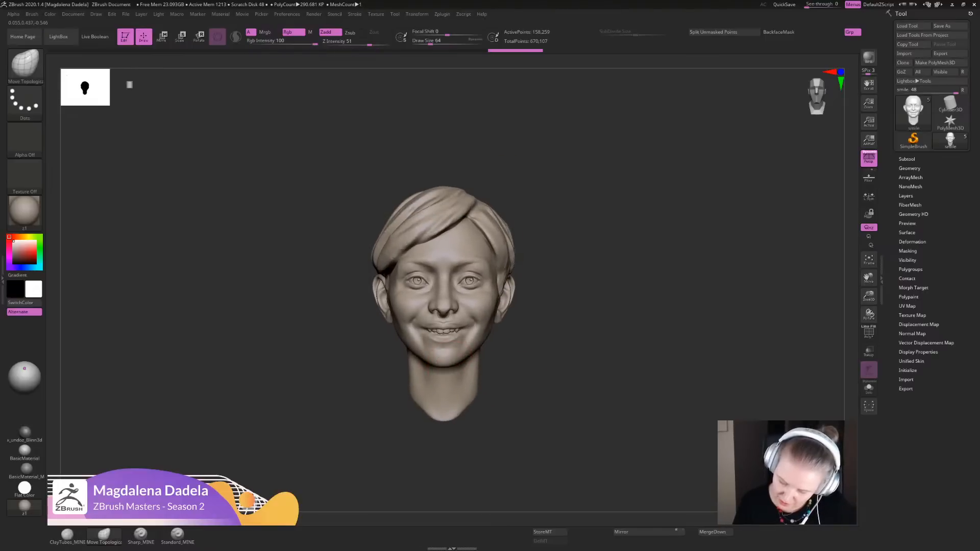
left_click_drag(471, 357, 468, 353)
mouse_move(477, 356)
right_mouse_down("ctrl")
mouse_move(473, 337)
mouse_move(478, 364)
right_mouse_up("ctrl")
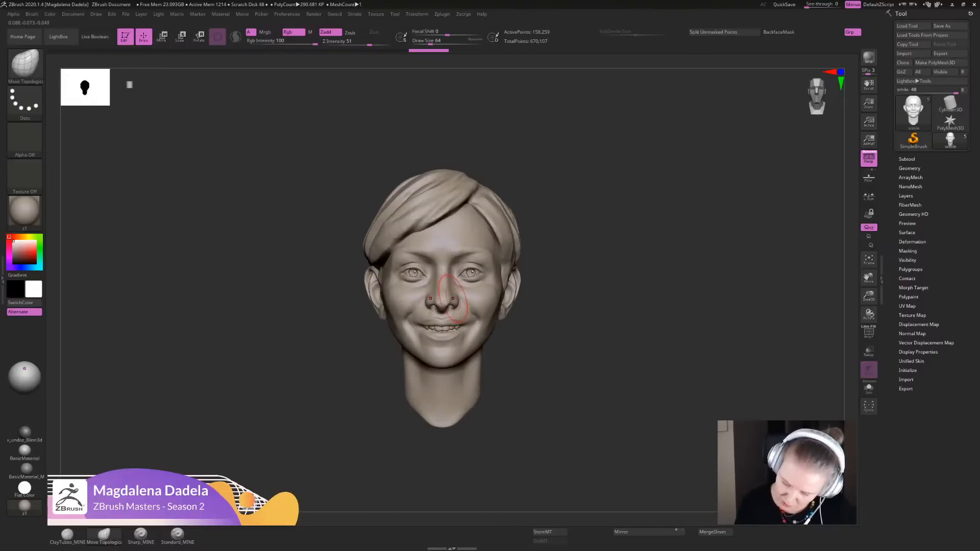
left_click_drag(454, 292, 455, 295)
right_click_drag(456, 294, 485, 372, "ctrl")
- Refine the lower face with the Sharp_MINE brush, turn on Sculptris Pro and redo the stepped-back changes
left_click(141, 534)
mouse_move(491, 343)
left_mouse_down()
mouse_move(482, 340)
mouse_move(480, 359)
mouse_move(477, 341)
mouse_move(491, 356)
mouse_move(481, 342)
mouse_move(493, 339)
mouse_move(497, 352)
mouse_move(510, 320)
left_mouse_up()
left_click(236, 36)
key("ctrl+shift+z")
key("ctrl+shift+z")
key("ctrl+shift+z")
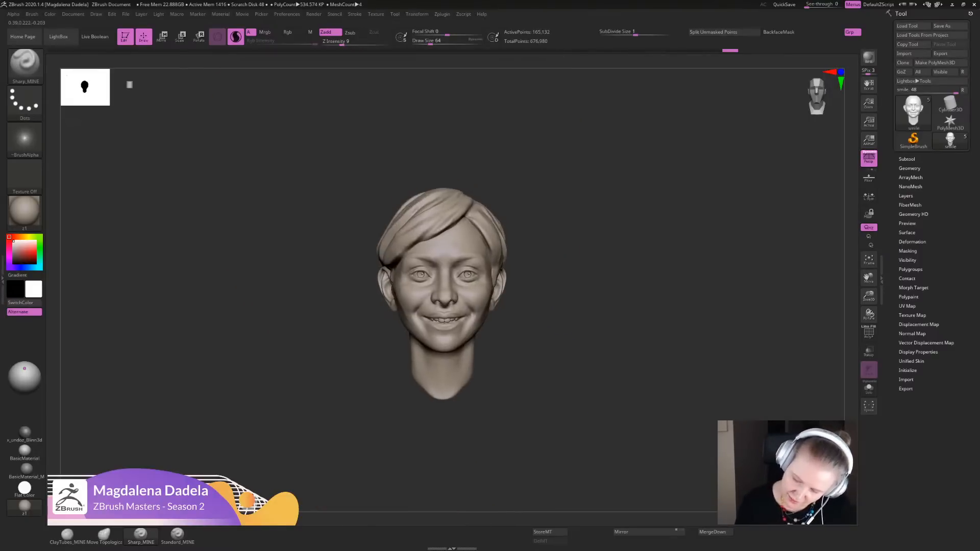
- Refine the mouth corner and the edge of the lower lip with Sharp_MINE, undoing the last stroke
mouse_move(627, 220)
left_mouse_down("alt")
mouse_move(623, 336)
mouse_move(380, 340)
mouse_move(405, 343)
left_mouse_up("alt")
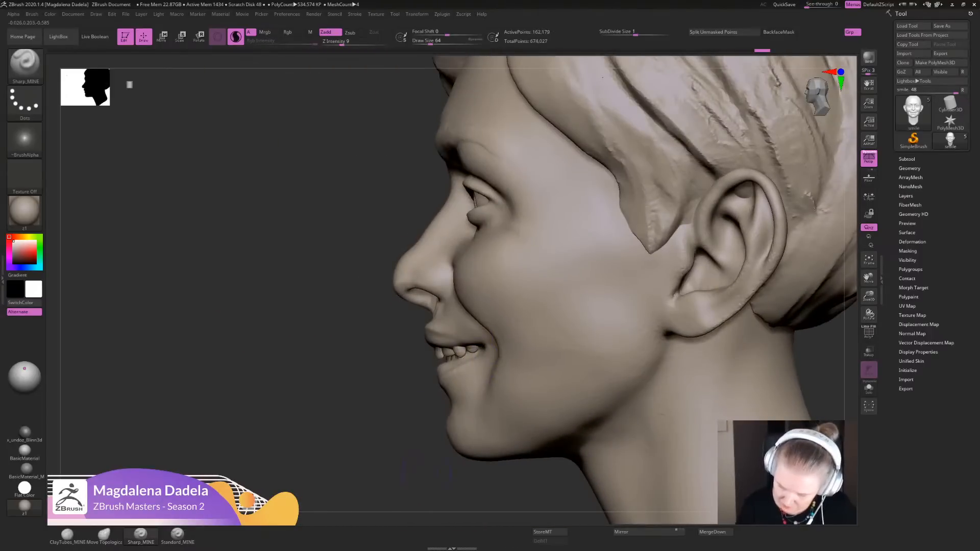
mouse_move(306, 403)
left_mouse_down("alt")
mouse_move(301, 311)
mouse_move(503, 311)
mouse_move(502, 381)
mouse_move(491, 364)
mouse_move(509, 356)
left_mouse_up("alt")
mouse_move(500, 352)
right_mouse_down()
mouse_move(505, 337)
mouse_move(480, 382)
right_mouse_up()
left_click_drag(479, 375, 490, 363)
right_click_drag(525, 406, 485, 384)
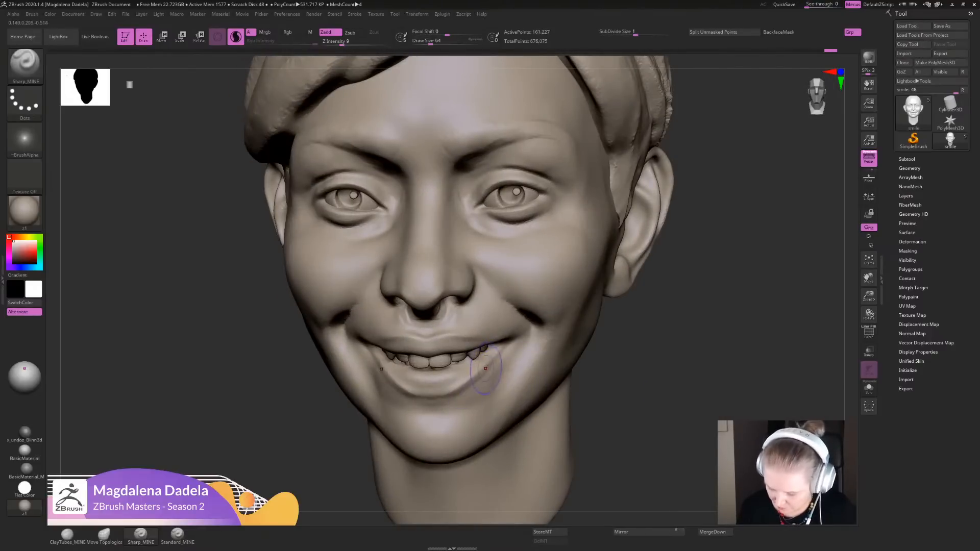
key("ctrl+z")
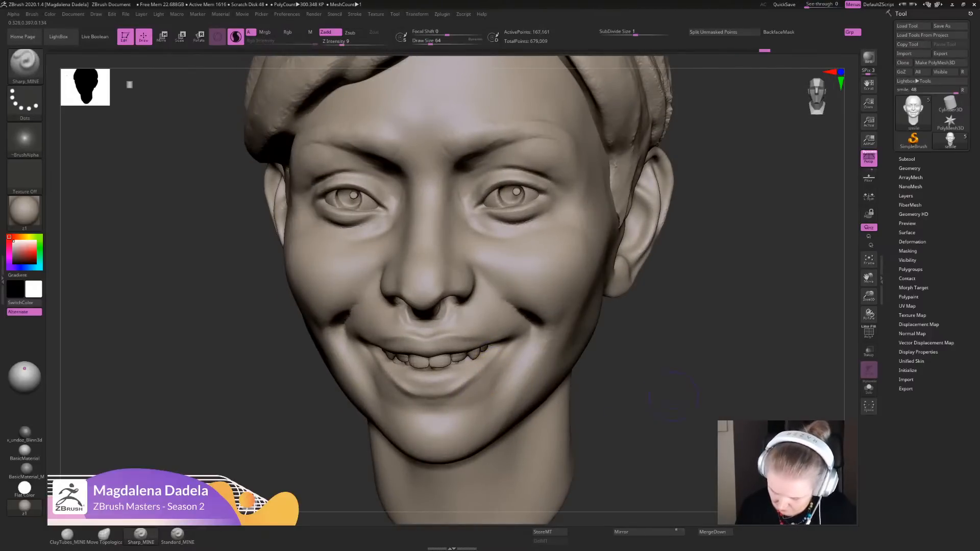
- Define the lower lip and the crease beneath it with Sharp_MINE strokes and smooth the transition toward the chin
right_click_drag(673, 396, 659, 326, "ctrl")
left_click_drag(523, 367, 503, 396, "shift")
right_click_drag(503, 397, 515, 387)
right_click_drag(474, 352, 455, 390, "ctrl")
mouse_move(453, 369)
left_mouse_down()
mouse_move(503, 374)
mouse_move(496, 369)
left_mouse_up()
right_click_drag(493, 362, 489, 403, "ctrl")
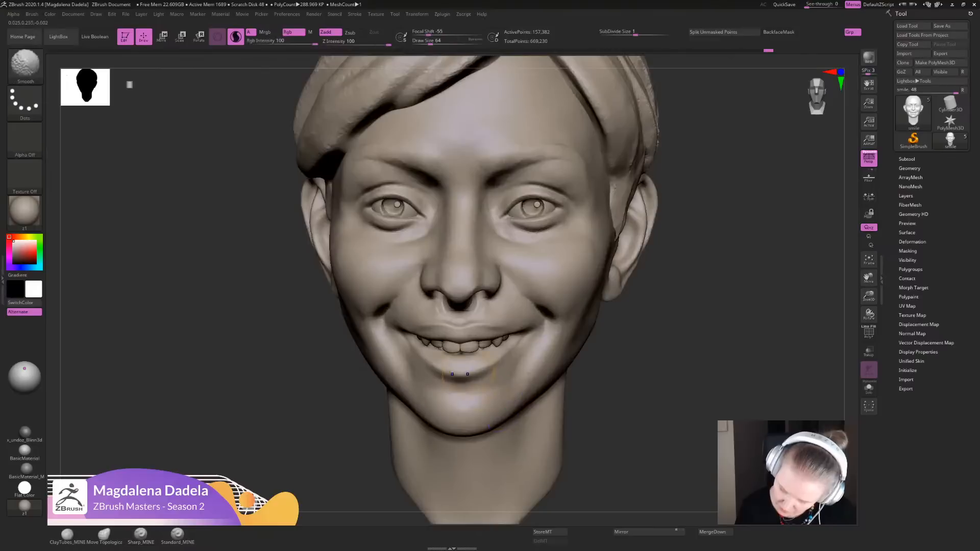
mouse_move(490, 368)
left_mouse_down("shift")
mouse_move(499, 352)
mouse_move(460, 378)
left_mouse_up("shift")
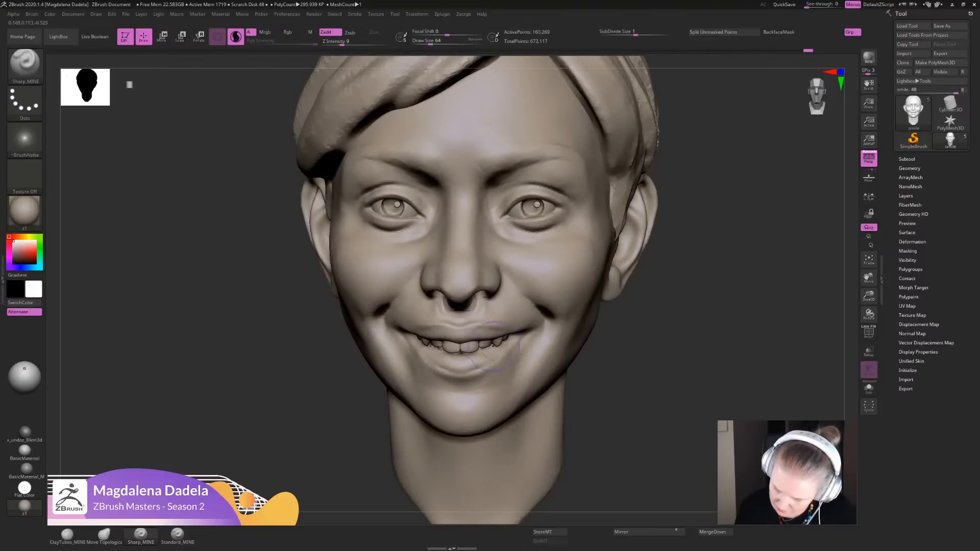
- Adjust the cheek volume under the eyes with the Move Topological brush, checking the face from below
right_click_drag(693, 361, 668, 306, "ctrl")
mouse_move(645, 275)
right_mouse_down("ctrl")
mouse_move(632, 291)
mouse_move(643, 278)
mouse_move(637, 314)
mouse_move(612, 342)
mouse_move(610, 380)
right_mouse_up("ctrl")
left_click(104, 535)
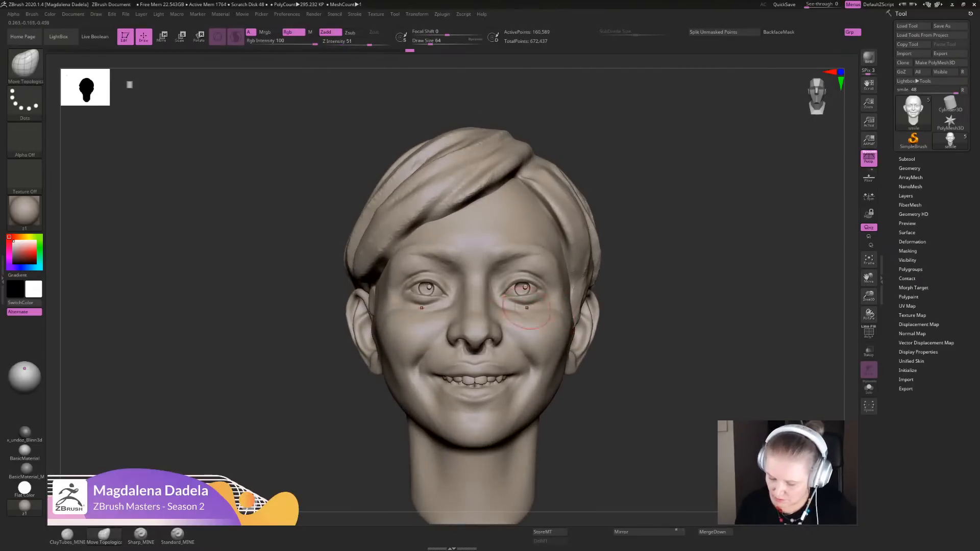
right_click_drag(527, 307, 541, 320, "ctrl")
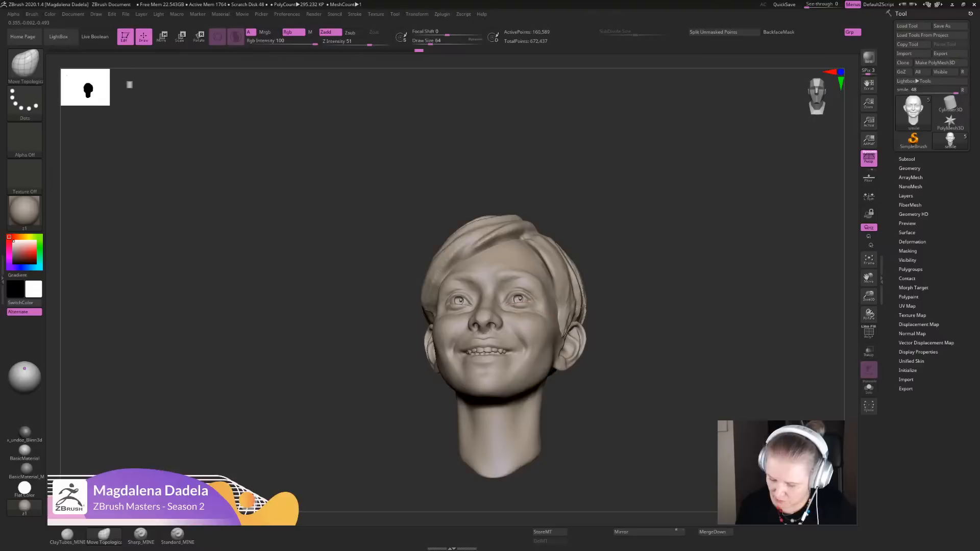
left_click_drag(528, 318, 529, 315)
mouse_move(529, 315)
right_mouse_down()
mouse_move(528, 363)
mouse_move(531, 309)
right_mouse_up()
left_click_drag(546, 317, 544, 315)
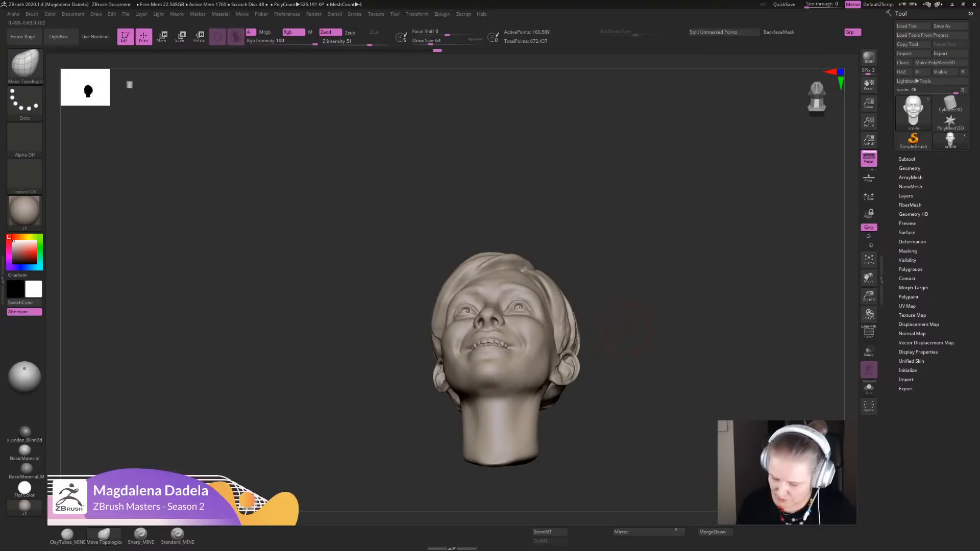
- Refine the outer contour of the cheeks beside the eyes with Move Topological strokes from the front
right_click_drag(556, 319, 551, 403)
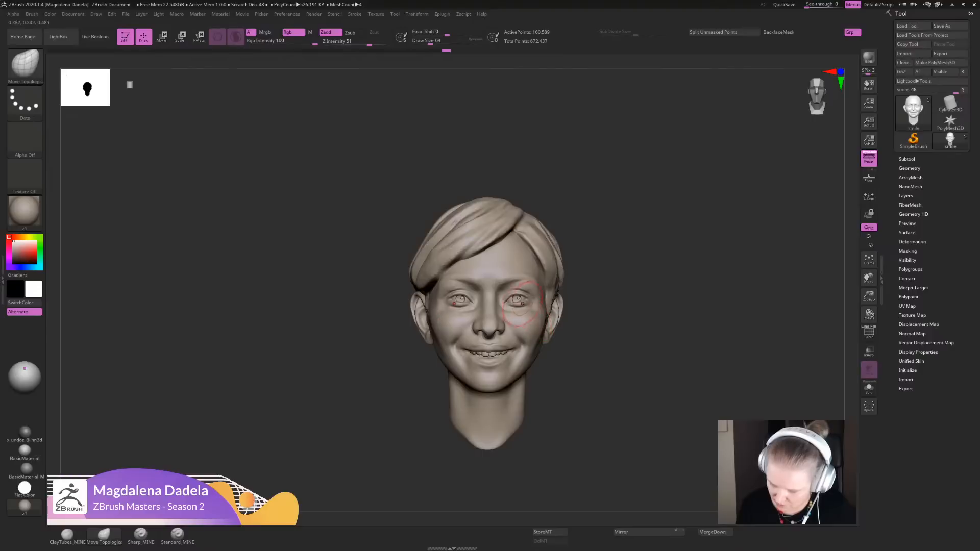
right_click_drag(593, 295, 565, 298, "alt")
mouse_move(565, 298)
right_mouse_down("ctrl")
mouse_move(566, 339)
mouse_move(568, 301)
right_mouse_up("ctrl")
mouse_move(567, 301)
right_mouse_down()
mouse_move(570, 250)
mouse_move(579, 281)
mouse_move(556, 361)
mouse_move(543, 296)
right_mouse_up()
mouse_move(543, 296)
right_mouse_down()
mouse_move(520, 318)
mouse_move(511, 350)
mouse_move(547, 369)
mouse_move(560, 344)
mouse_move(562, 375)
right_mouse_up()
- Add volume to the smile fold beside the mouth corner with the ClayTubes_MINE brush
key("1")
right_click_drag(632, 373, 566, 364)
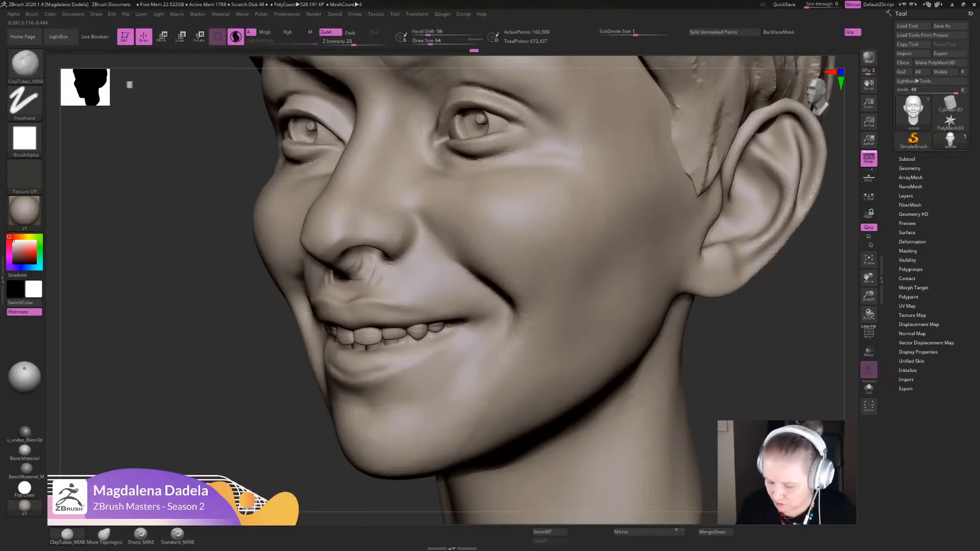
left_click_drag(492, 330, 504, 313)
right_click_drag(603, 340, 620, 286, "ctrl")
right_click_drag(625, 288, 696, 342, "shift")
left_click_drag(486, 325, 492, 312, "shift")
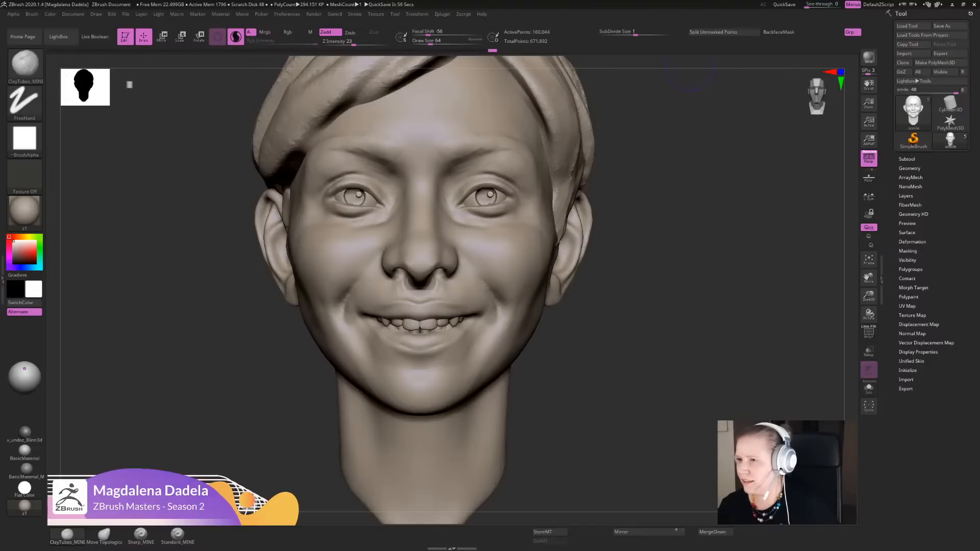
- Bring up the reference board and examine the modiolus and surrounding facial muscles in the skull diagram
right_click_drag(979, 265, 501, 250)
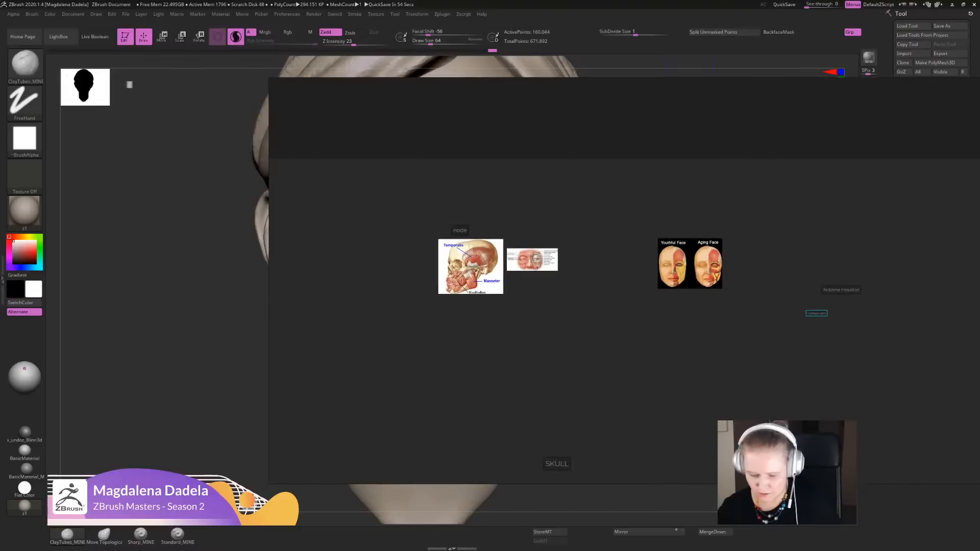
scroll(500, 250, "up", 7)
scroll(401, 329, "up", 8)
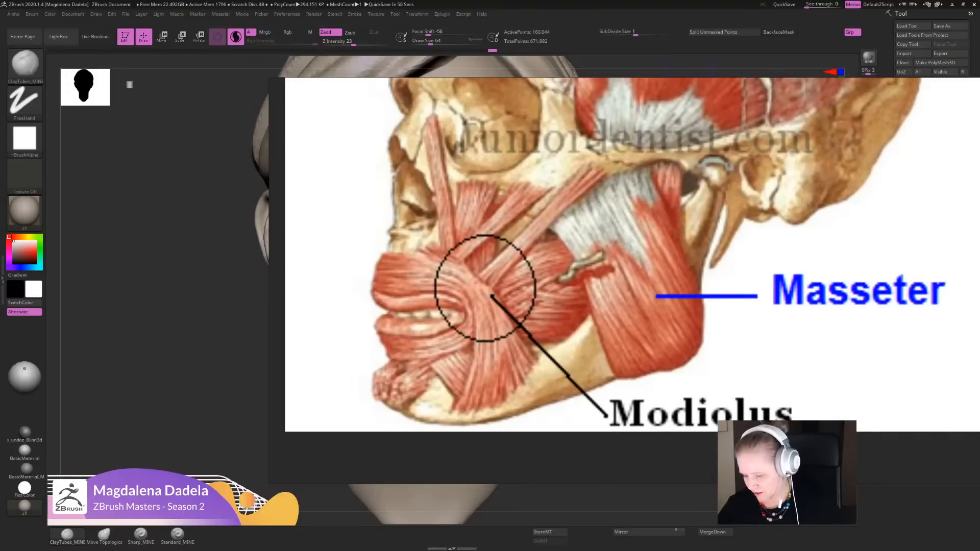
scroll(560, 374, "down", 5)
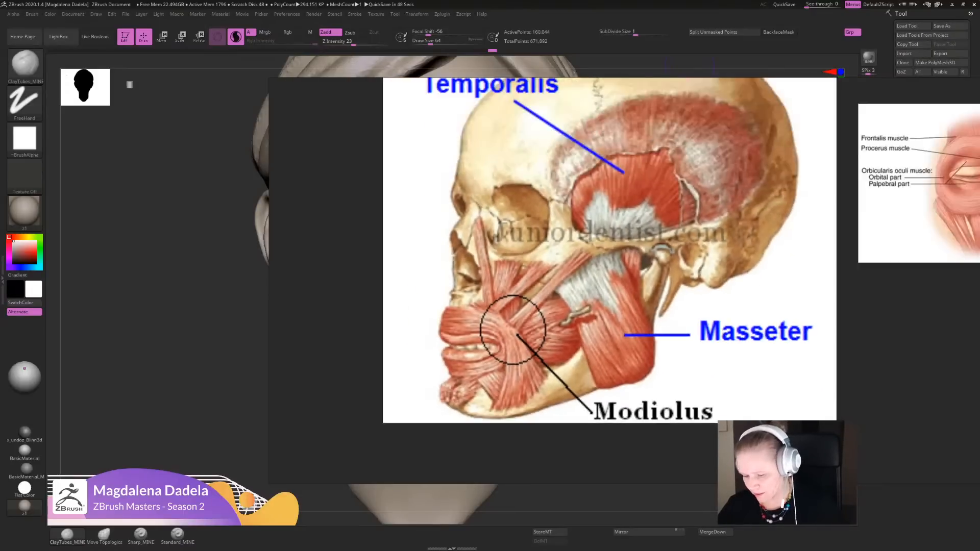
scroll(553, 337, "up", 2)
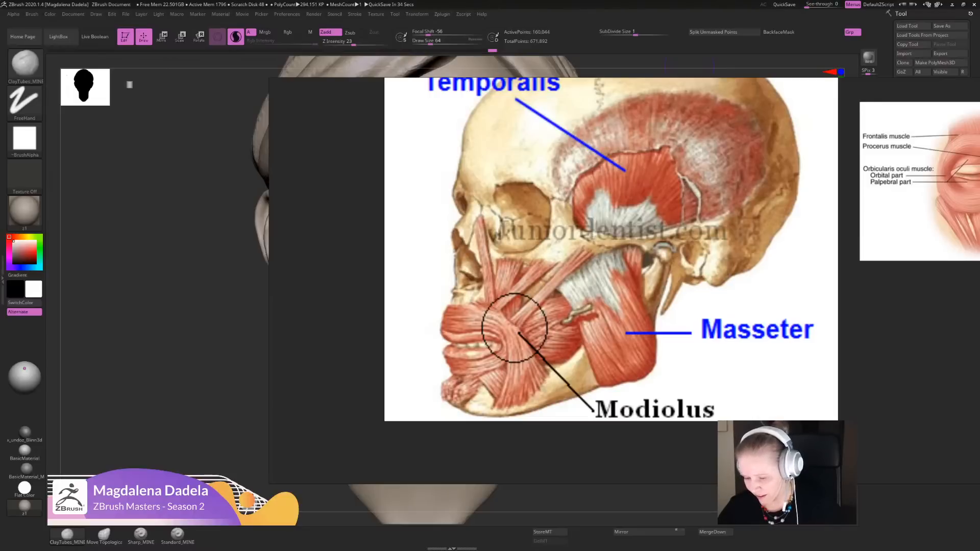
right_click(504, 338)
left_click(500, 334)
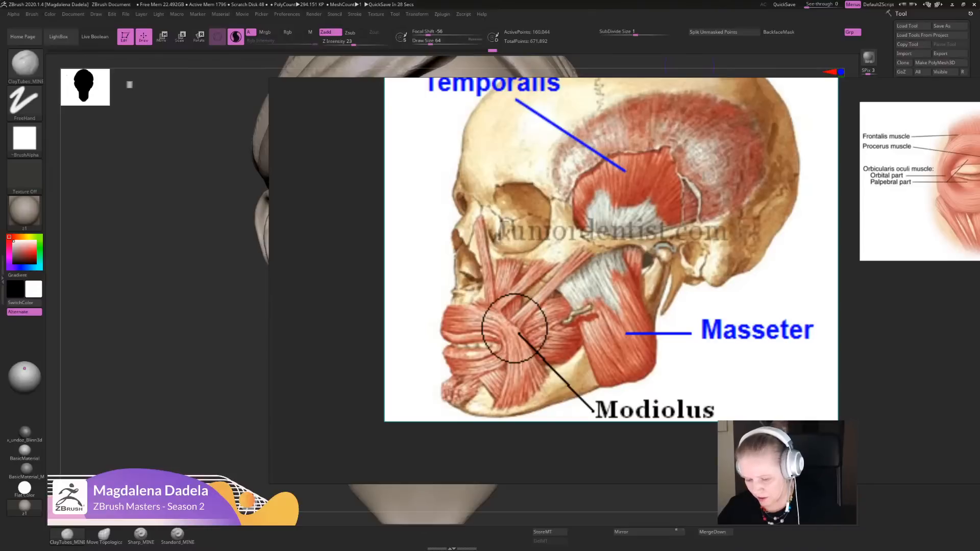
right_click_drag(500, 334, 979, 340)
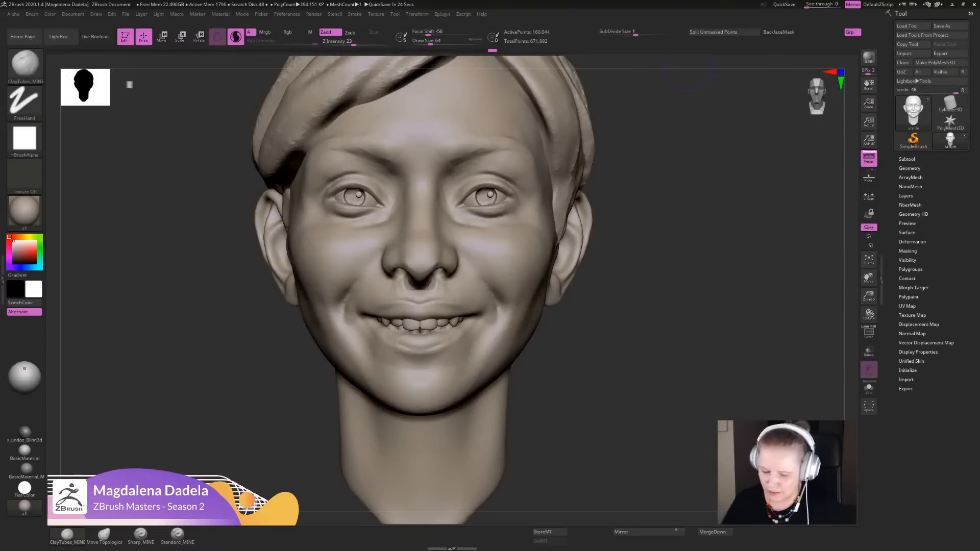
- Soften the cheek area outside the smile folds with ClayTubes_MINE strokes
left_click_drag(500, 329, 496, 308)
mouse_move(503, 314)
right_mouse_down("ctrl")
mouse_move(503, 250)
mouse_move(511, 307)
right_mouse_up("ctrl")
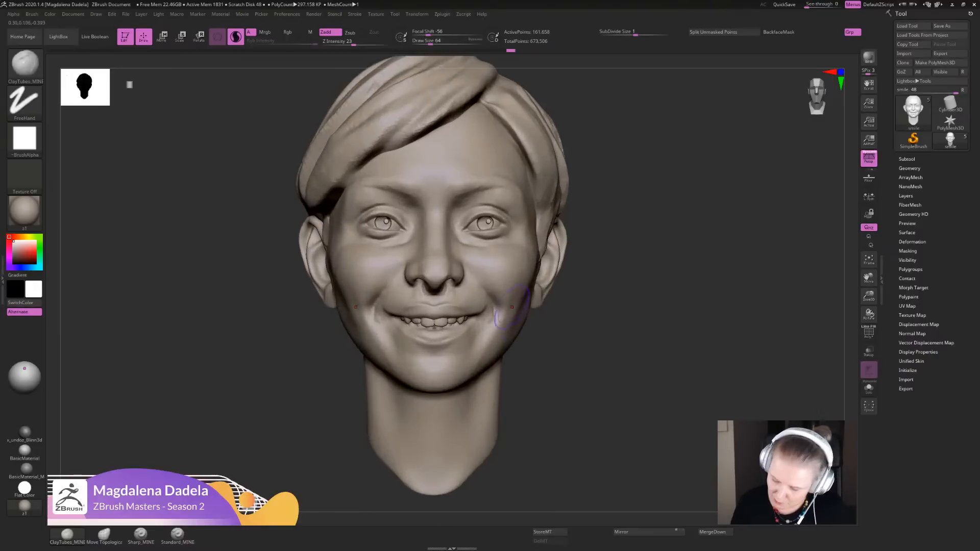
left_click_drag(512, 308, 507, 304)
mouse_move(609, 431)
left_mouse_down("alt")
mouse_move(587, 327)
mouse_move(561, 358)
mouse_move(564, 378)
mouse_move(565, 332)
mouse_move(553, 329)
mouse_move(558, 409)
mouse_move(561, 342)
mouse_move(563, 359)
left_mouse_up("alt")
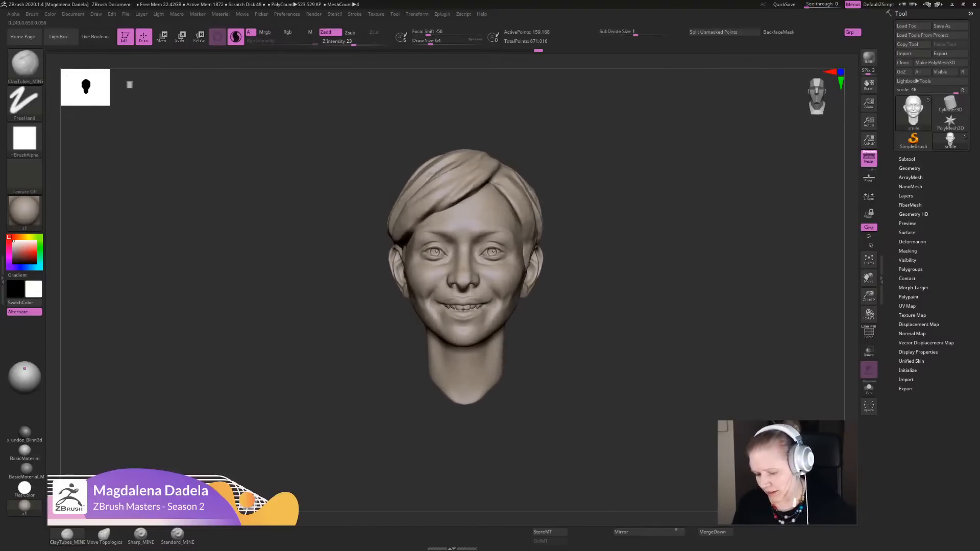
- Build up the modiolus forms just outside the mouth corners with short ClayTubes_MINE strokes
mouse_move(686, 322)
left_mouse_down()
mouse_move(633, 320)
mouse_move(616, 449)
left_mouse_up()
mouse_move(463, 312)
left_mouse_down()
mouse_move(459, 327)
mouse_move(461, 308)
mouse_move(463, 317)
left_mouse_up()
mouse_move(463, 315)
left_mouse_down("shift")
mouse_move(460, 299)
mouse_move(474, 310)
mouse_move(461, 313)
left_mouse_up("shift")
right_click_drag(577, 382, 646, 408, "ctrl")
left_click_drag(468, 317, 463, 303)
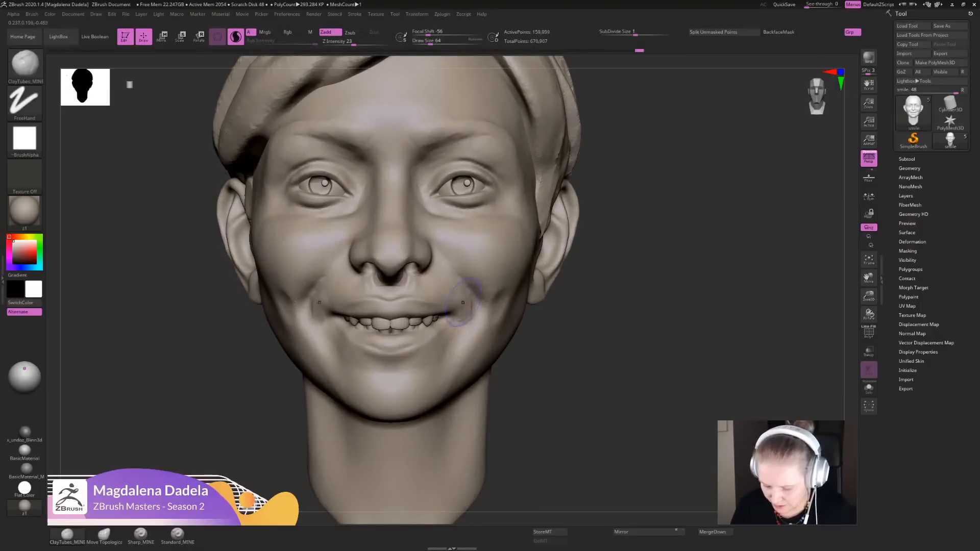
right_click_drag(566, 357, 577, 297, "ctrl")
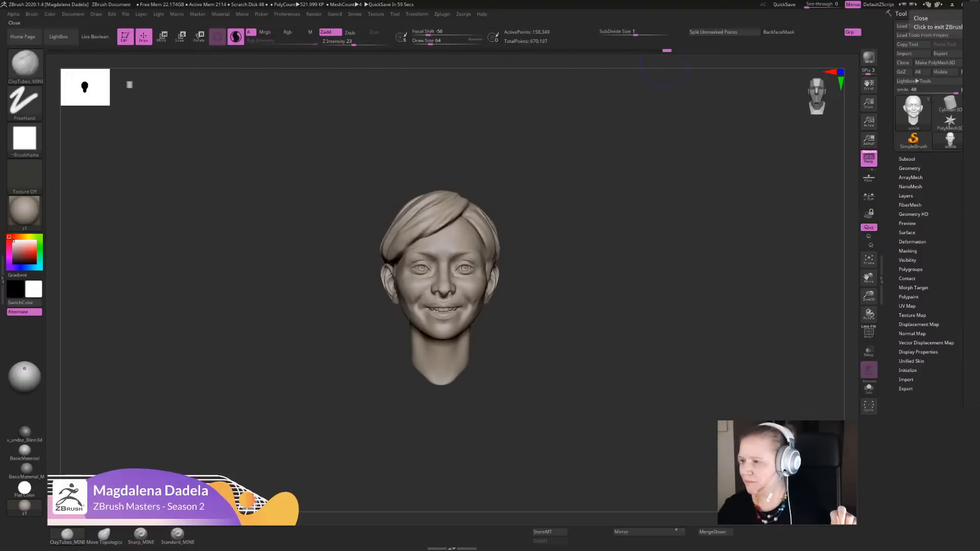
- Bring up the lifecast references and examine the mouth corners and surrounding cheek forms on the female faces
scroll(970, 260, "up", 3)
right_click_drag(979, 255, 142, 308)
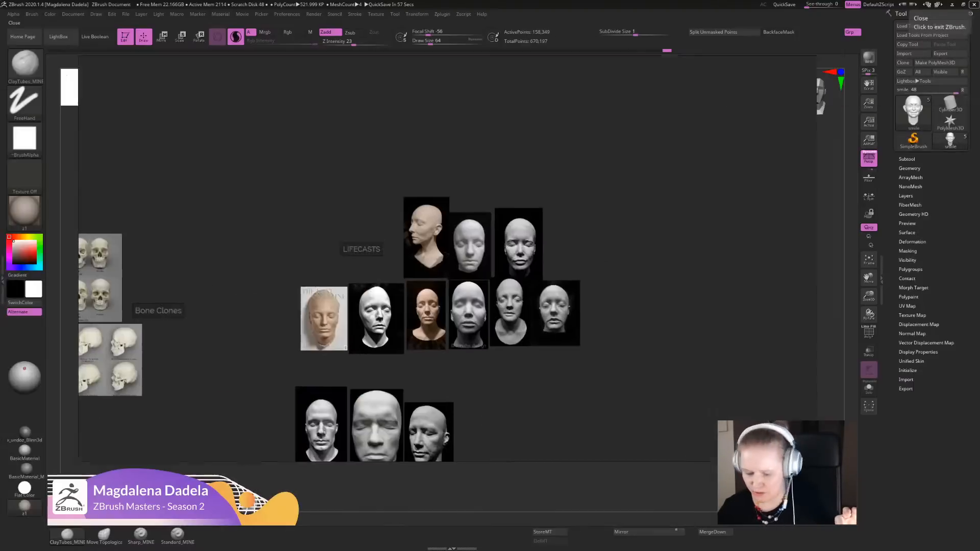
right_click_drag(568, 309, 604, 279)
scroll(605, 280, "up", 3)
scroll(412, 204, "up", 3)
middle_click_drag(609, 168, 591, 211)
scroll(591, 211, "up", 4)
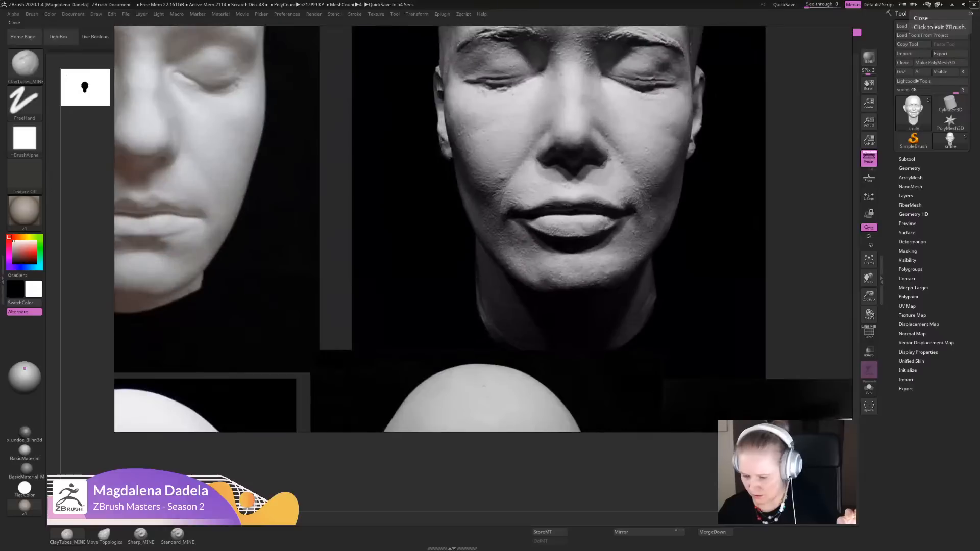
middle_click_drag(398, 215, 745, 222)
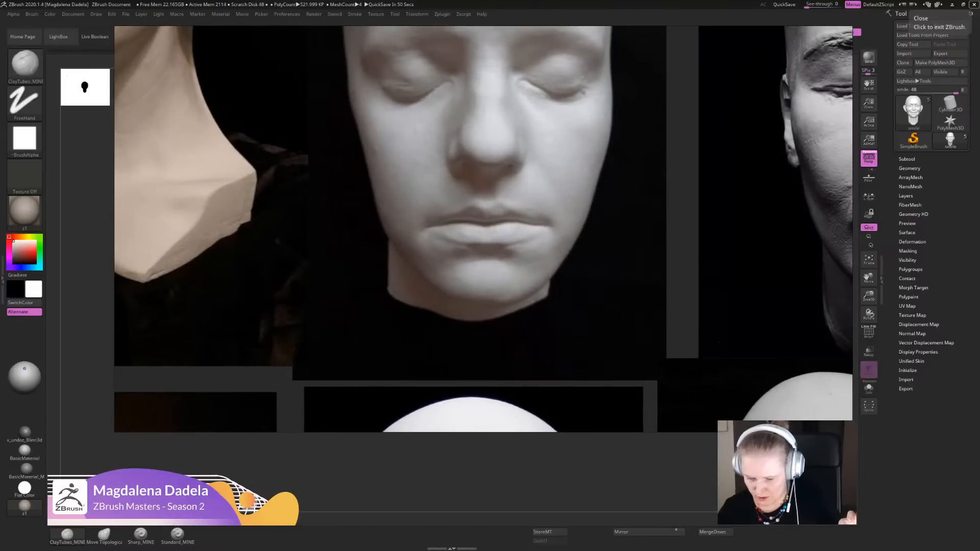
middle_click_drag(459, 408, 583, 36)
scroll(461, 397, "down", 1)
middle_click_drag(598, 283, 434, 303)
scroll(434, 303, "up", 3)
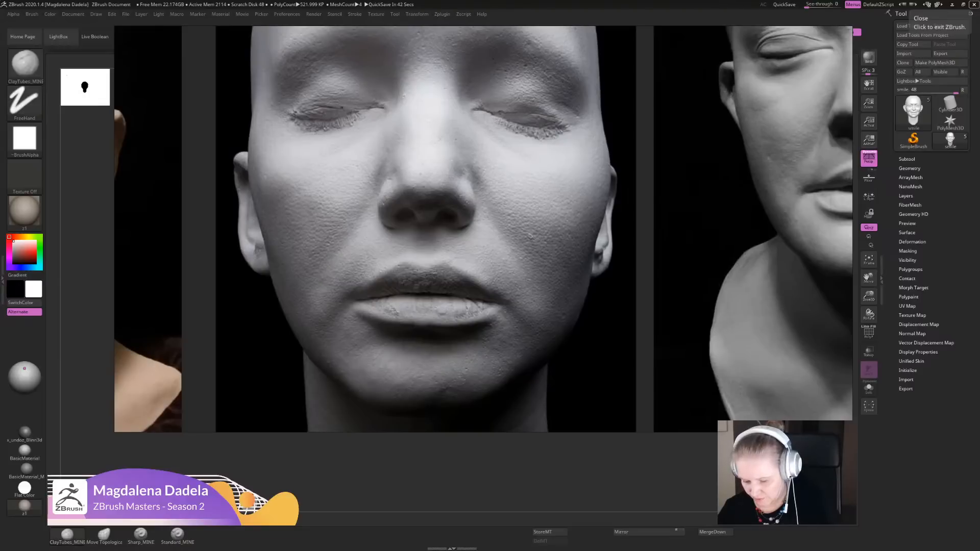
scroll(477, 393, "down", 3)
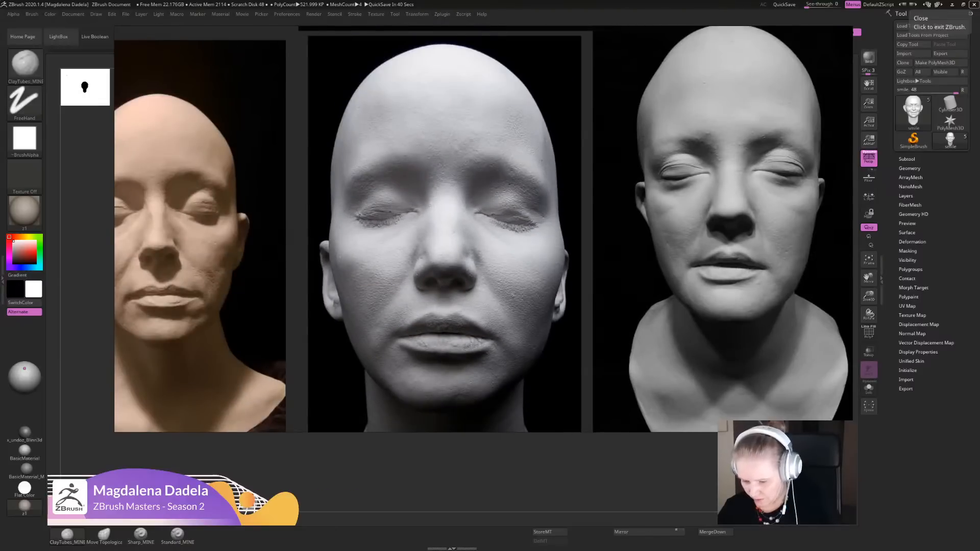
scroll(482, 229, "down", 5)
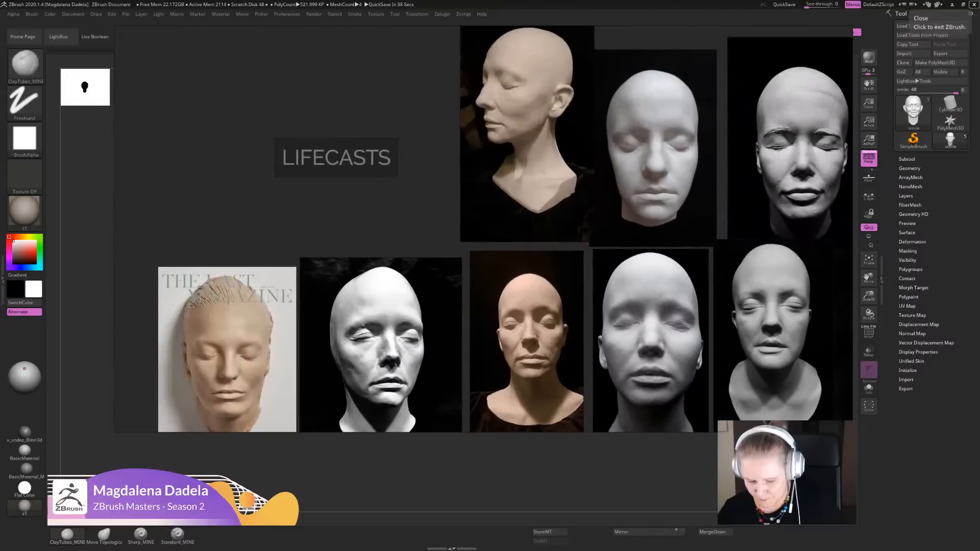
- Examine the magazine lifecast, its neighbouring side-lit face and the male lifecasts for the planes around the mouth
right_click_drag(239, 390, 378, 320)
scroll(377, 320, "up", 5)
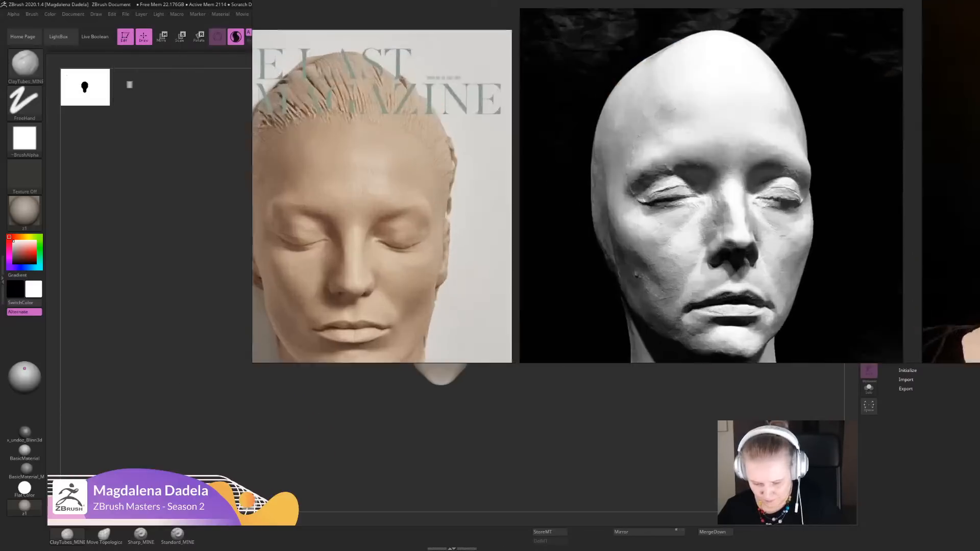
scroll(347, 316, "up", 3)
scroll(519, 102, "down", 5)
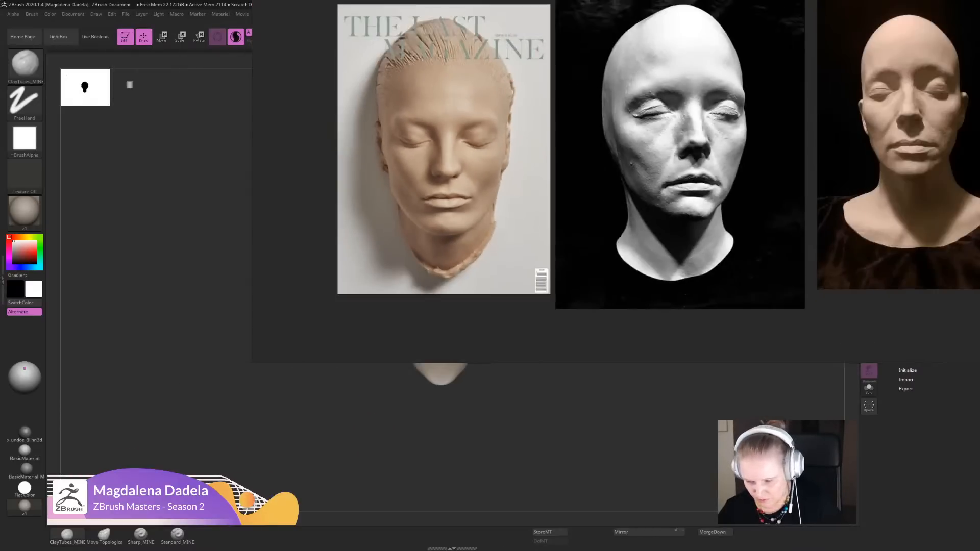
right_click_drag(519, 153, 304, 277)
right_click_drag(304, 326, 317, 255)
scroll(572, 348, "up", 6)
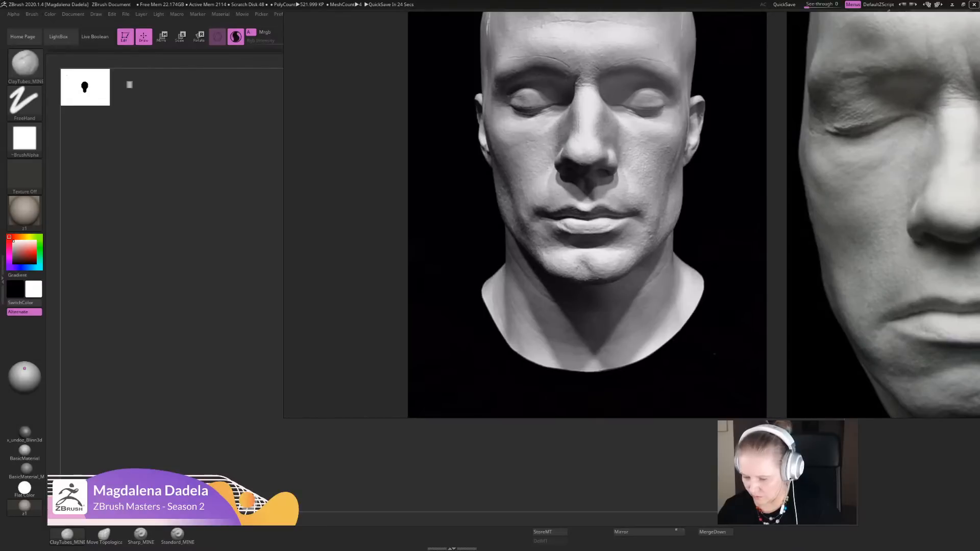
middle_click_drag(612, 255, 513, 267)
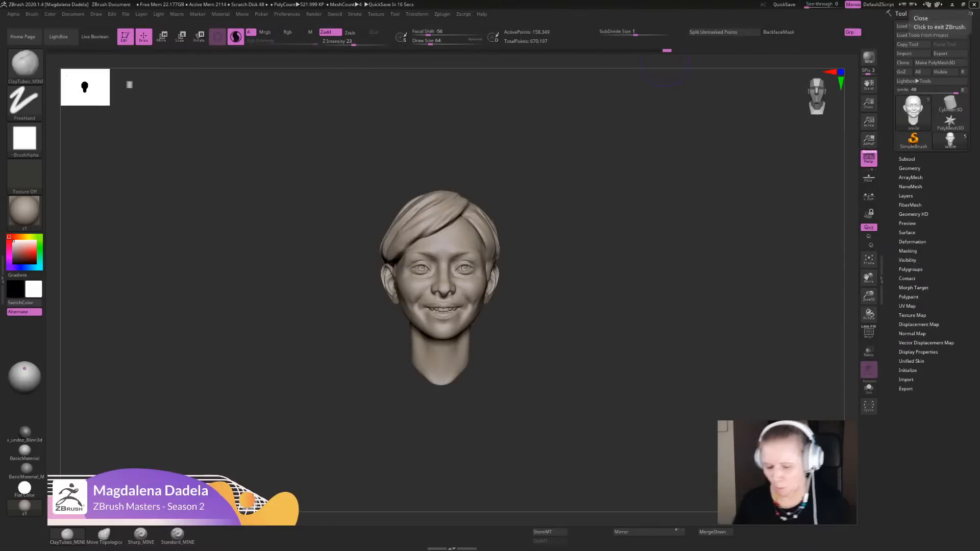
- Sharpen the crease beside the mouth corner of the smiling head with the Sharp_MINE brush
mouse_move(638, 265)
left_mouse_down("alt")
mouse_move(623, 367)
mouse_move(574, 396)
left_mouse_up("alt")
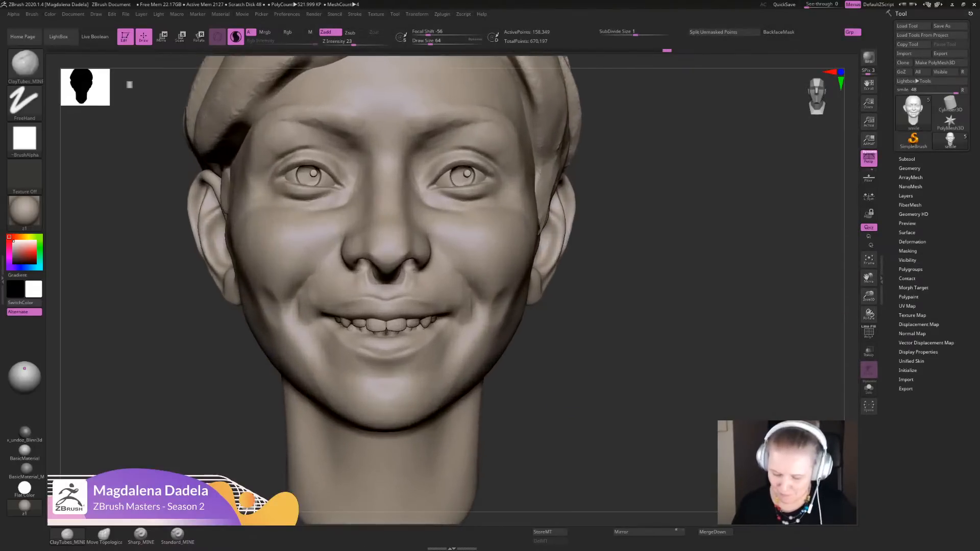
left_click(141, 535)
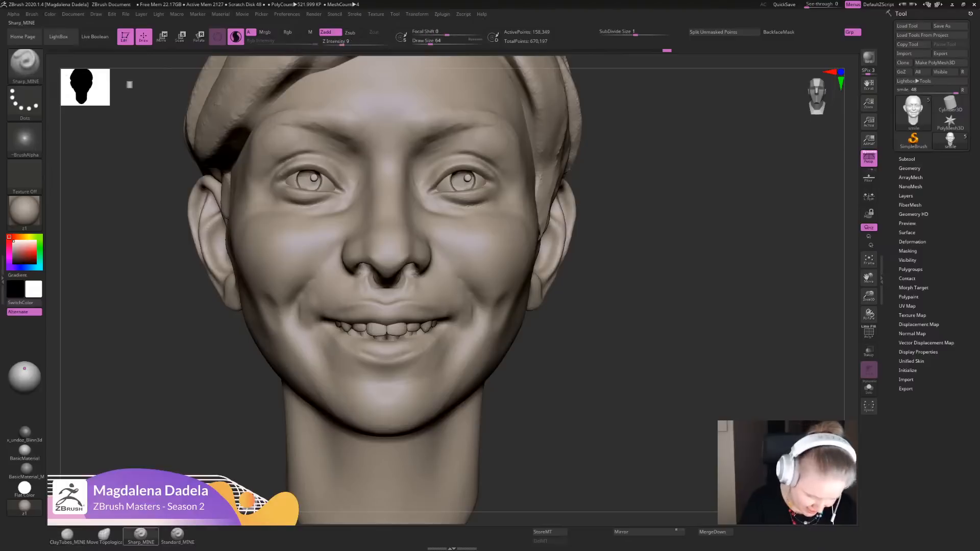
mouse_move(586, 355)
left_mouse_down("alt")
mouse_move(584, 364)
mouse_move(481, 323)
mouse_move(486, 313)
left_mouse_up("alt")
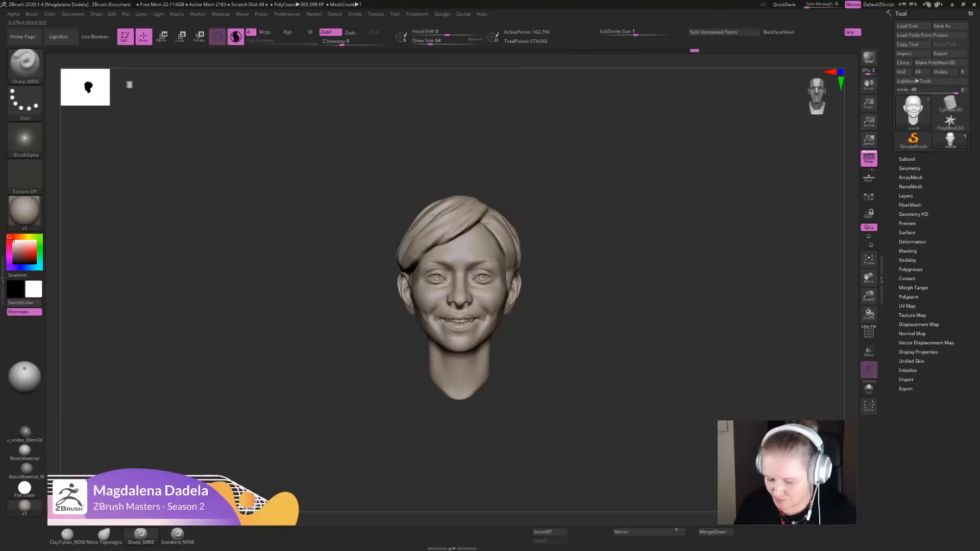
- Reshape the lower cheeks beside the smile folds with the Move Topological brush, checking from three-quarter and front
mouse_move(586, 316)
left_mouse_down("alt")
mouse_move(572, 377)
mouse_move(653, 329)
left_mouse_up("alt")
left_click(104, 535)
left_click_drag(571, 324, 393, 293)
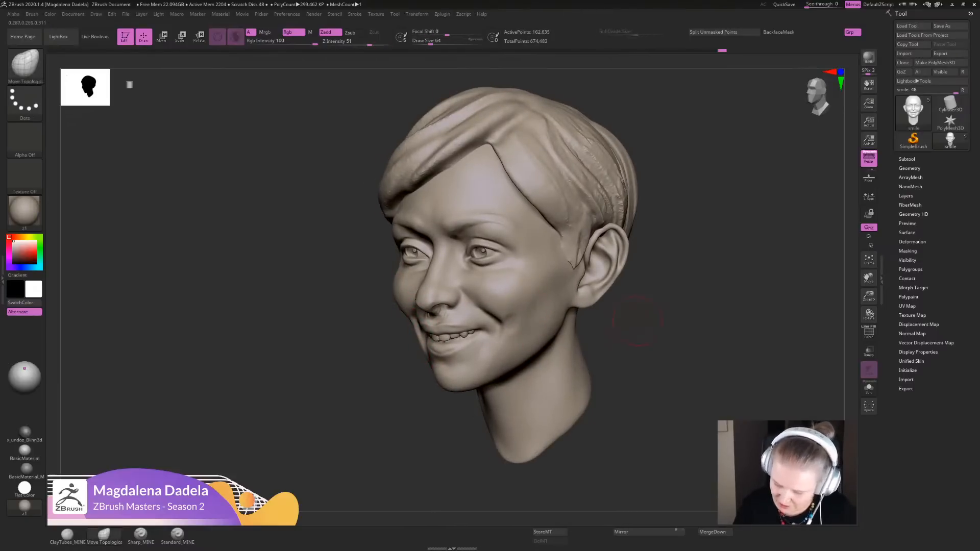
left_click_drag(542, 328, 504, 325)
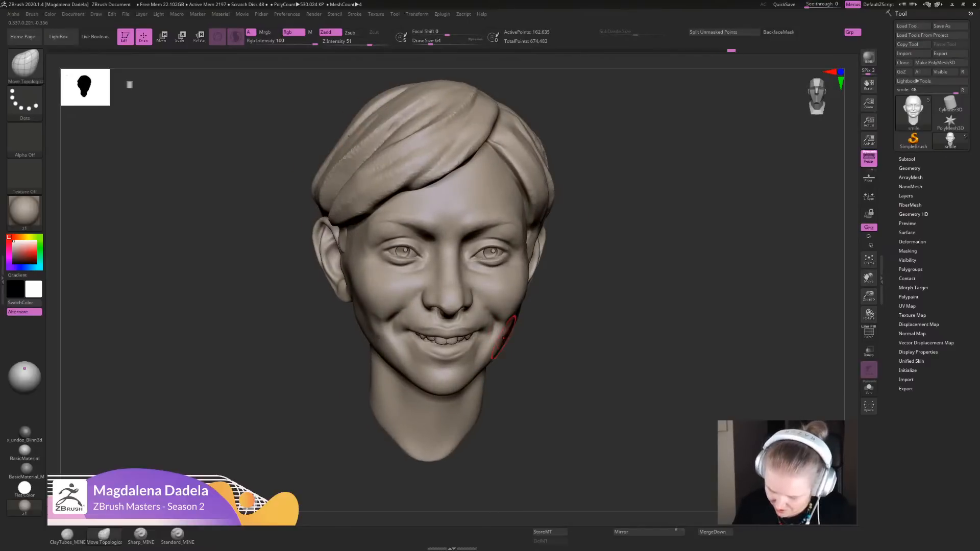
key("shift")
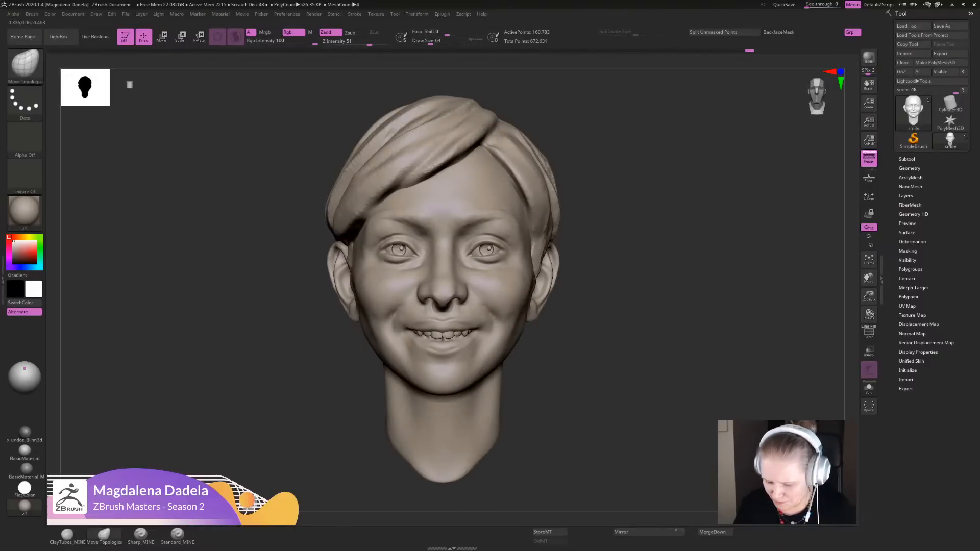
key("shift")
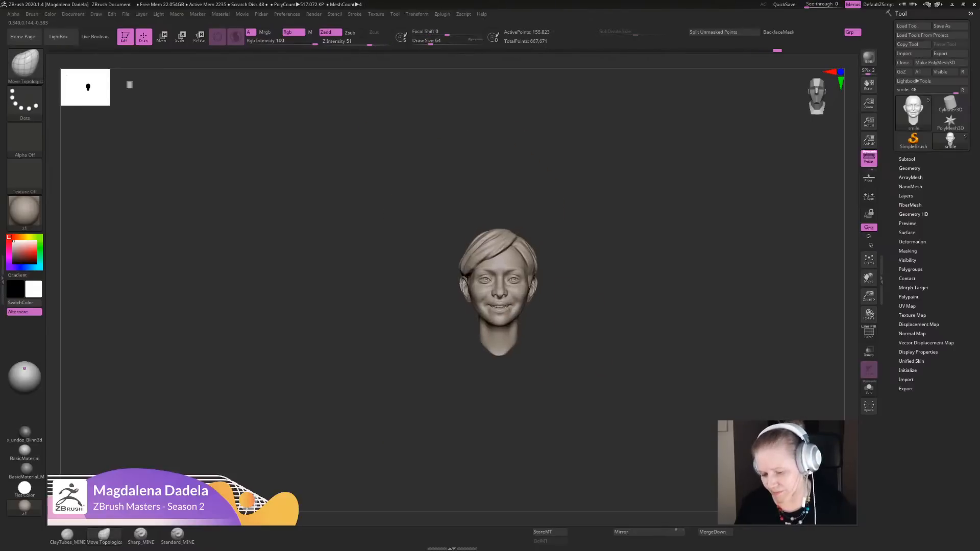
left_click_drag(580, 284, 581, 324, "alt")
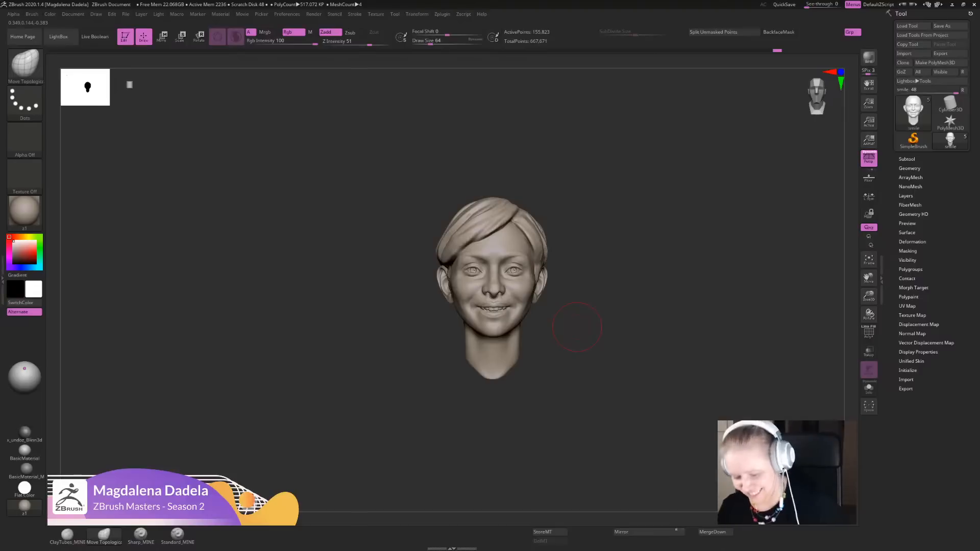
left_click_drag(839, 204, 847, 251, "alt")
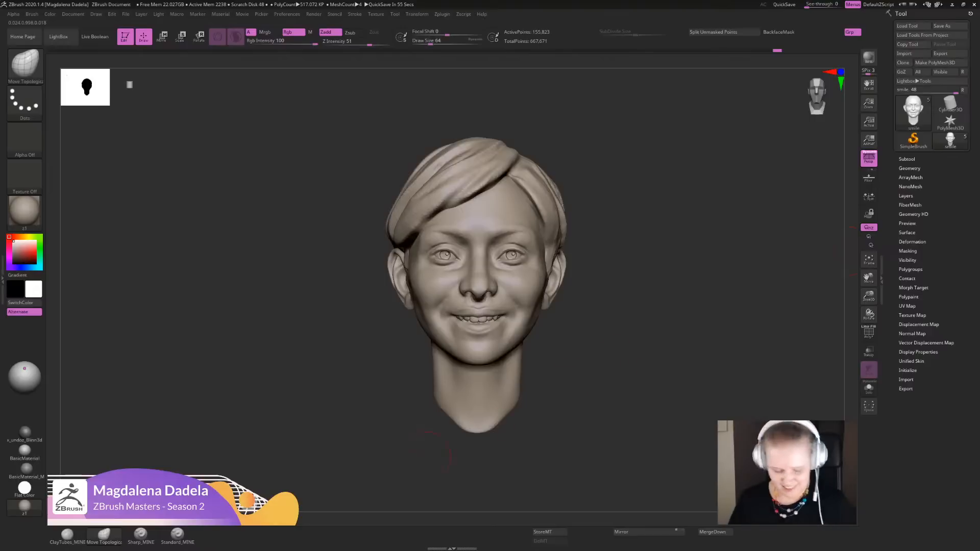
- Deepen the smile fold and the crease at the mouth corner with Sharp_MINE strokes in three-quarter view
left_click(140, 534)
mouse_move(316, 357)
left_mouse_down("alt")
mouse_move(327, 423)
mouse_move(224, 413)
left_mouse_up("alt")
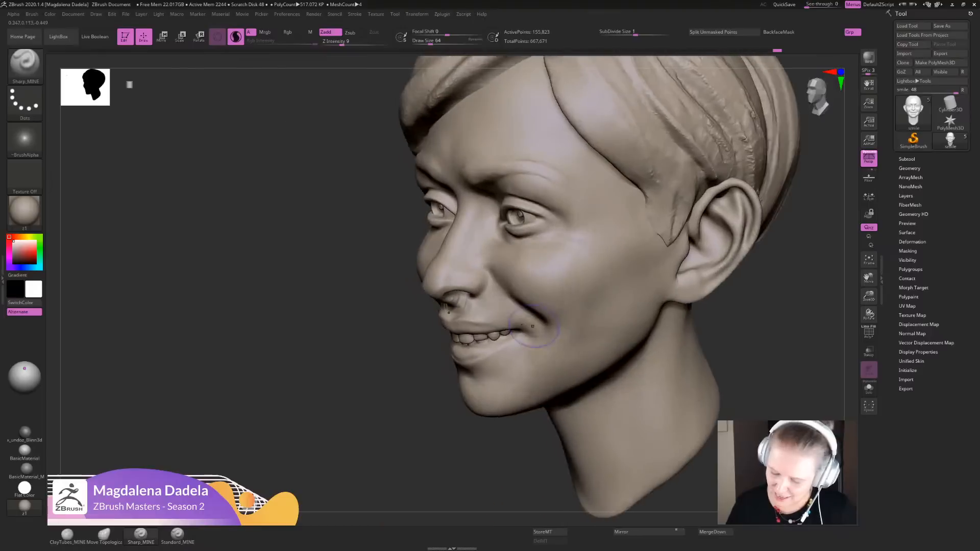
left_click_drag(502, 286, 544, 322)
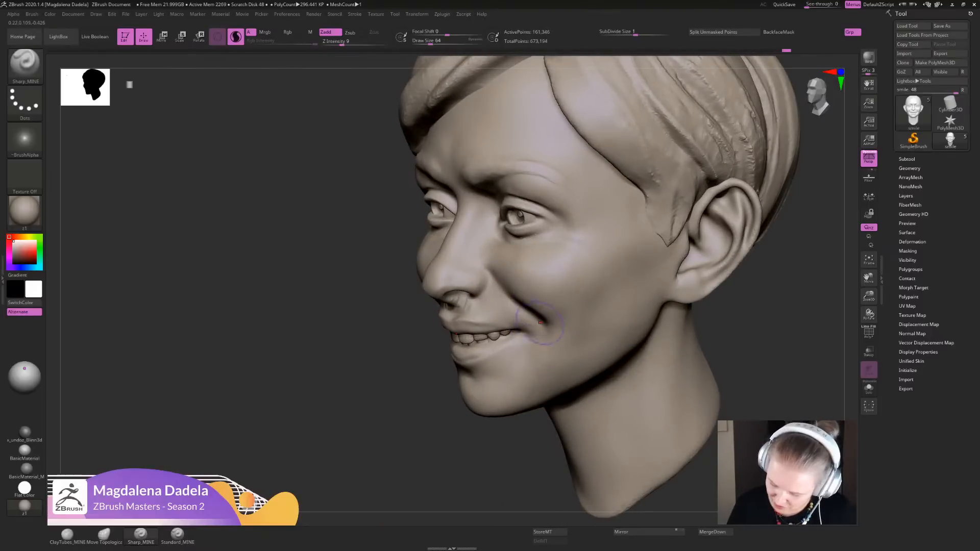
left_click_drag(502, 464, 562, 439)
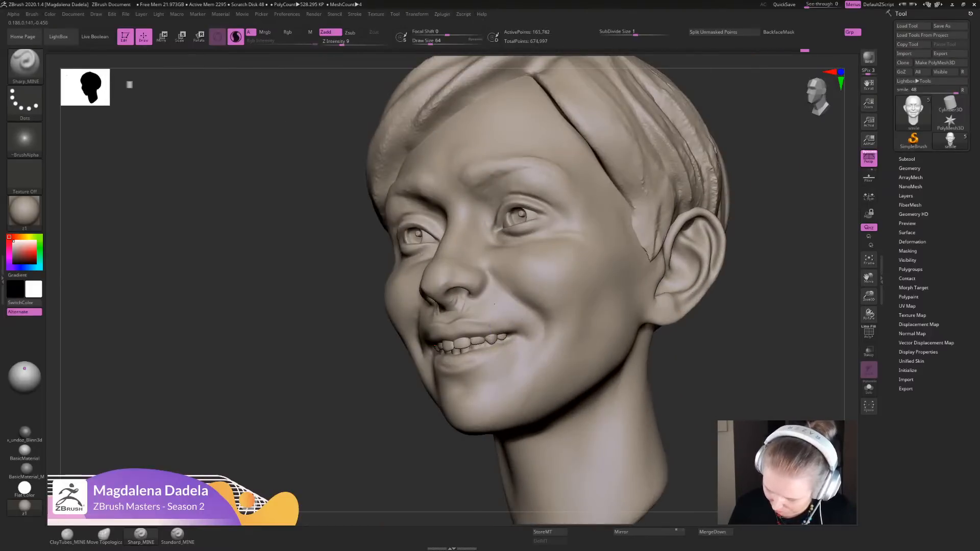
left_click_drag(513, 333, 584, 339)
left_click_drag(715, 377, 709, 307, "alt")
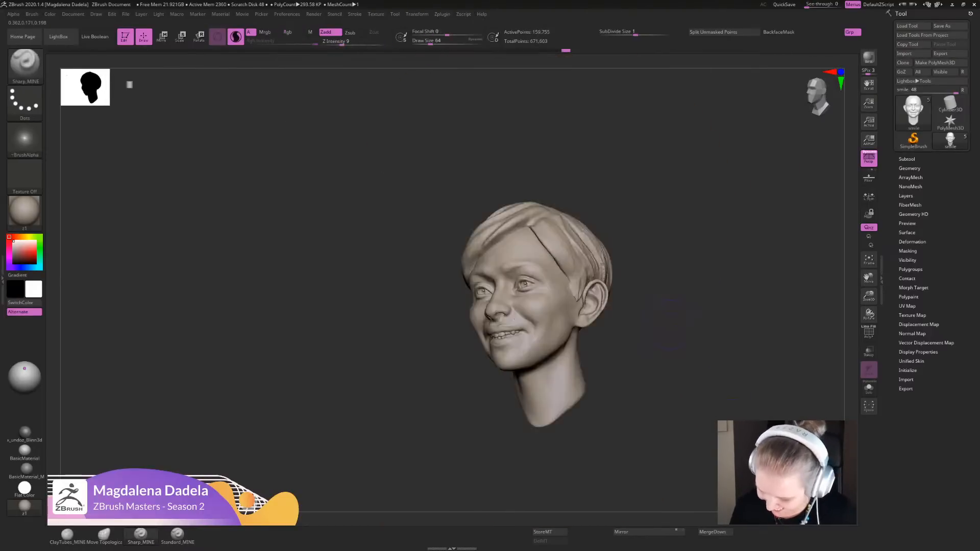
- Refine the mouth corners from the front with short Sharp_MINE strokes
left_click_drag(663, 347, 725, 342, "shift")
left_click_drag(663, 307, 668, 372, "alt")
right_click_drag(507, 304, 510, 332, "ctrl")
mouse_move(521, 332)
left_mouse_down()
mouse_move(533, 342)
mouse_move(523, 334)
left_mouse_up()
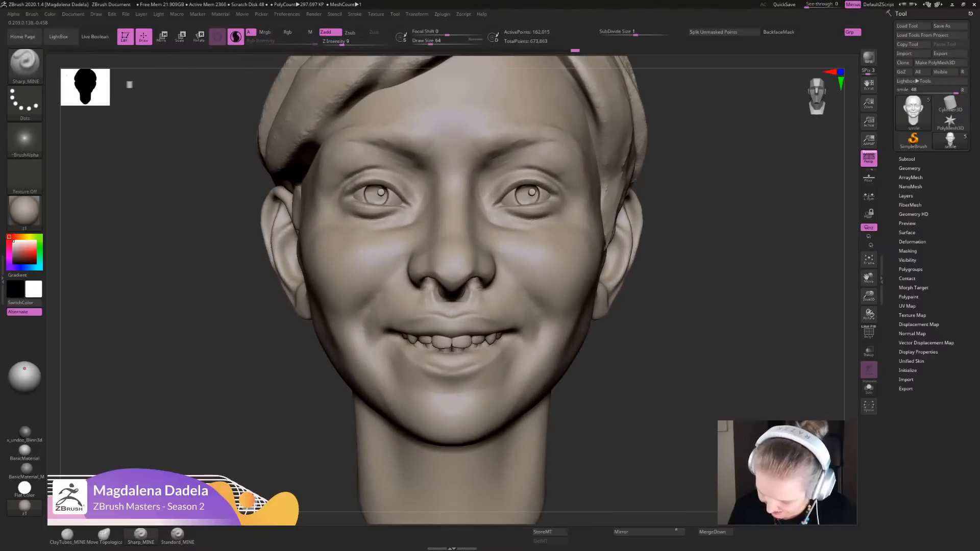
left_click_drag(645, 355, 638, 389)
right_click_drag(523, 317, 519, 348, "ctrl")
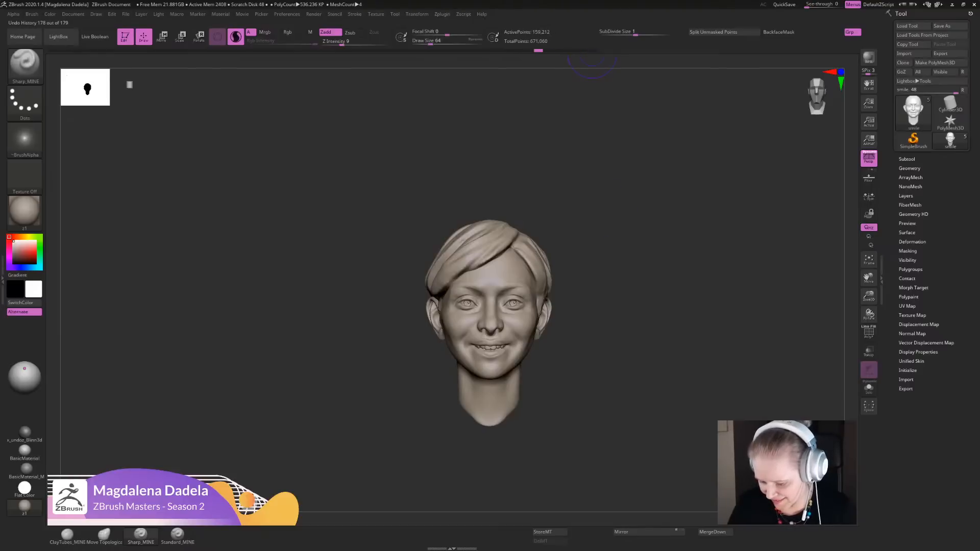
left_click_drag(602, 153, 600, 286, "alt")
left_click(546, 374, "shift")
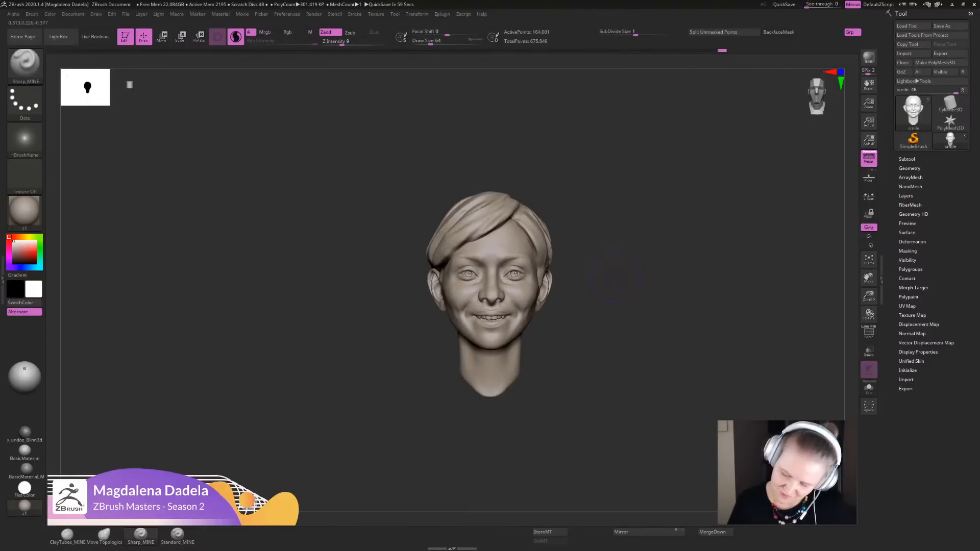
- Build up the area below the mouth corners with ClayTubes_MINE and smooth the strokes
key("f")
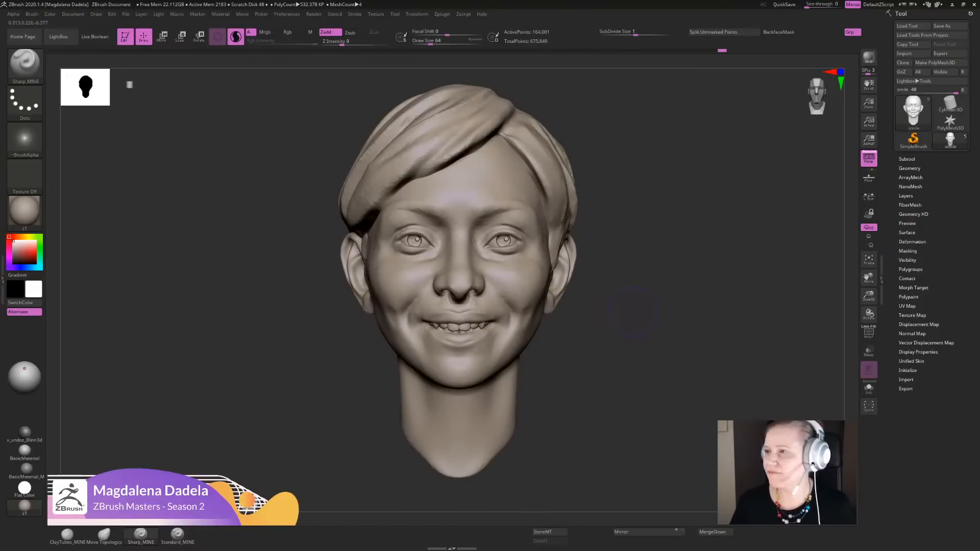
mouse_move(633, 311)
left_mouse_down("alt")
mouse_move(630, 376)
mouse_move(605, 370)
left_mouse_up("alt")
left_click(67, 536)
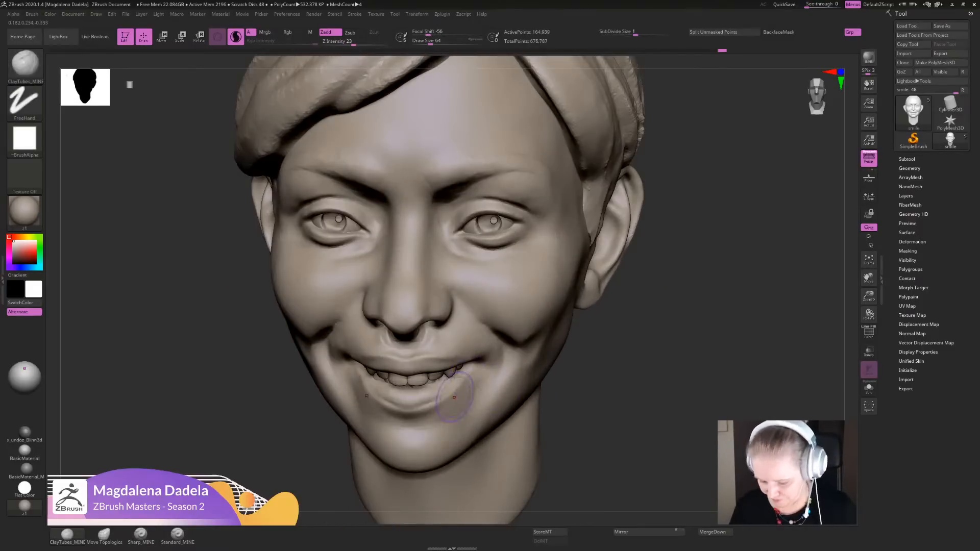
left_click_drag(454, 397, 480, 379)
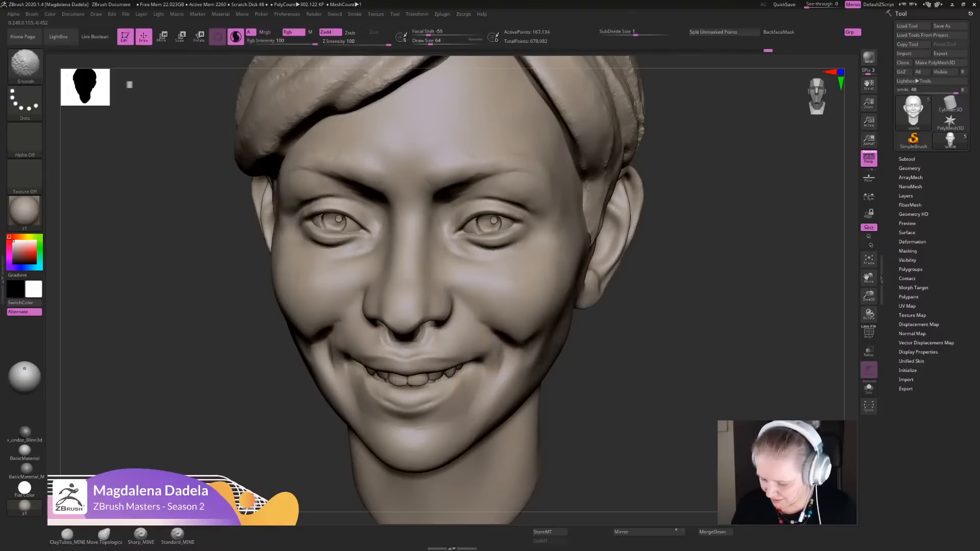
key("f")
mouse_move(595, 325)
left_mouse_down()
mouse_move(608, 327)
mouse_move(607, 311)
mouse_move(596, 372)
left_mouse_up()
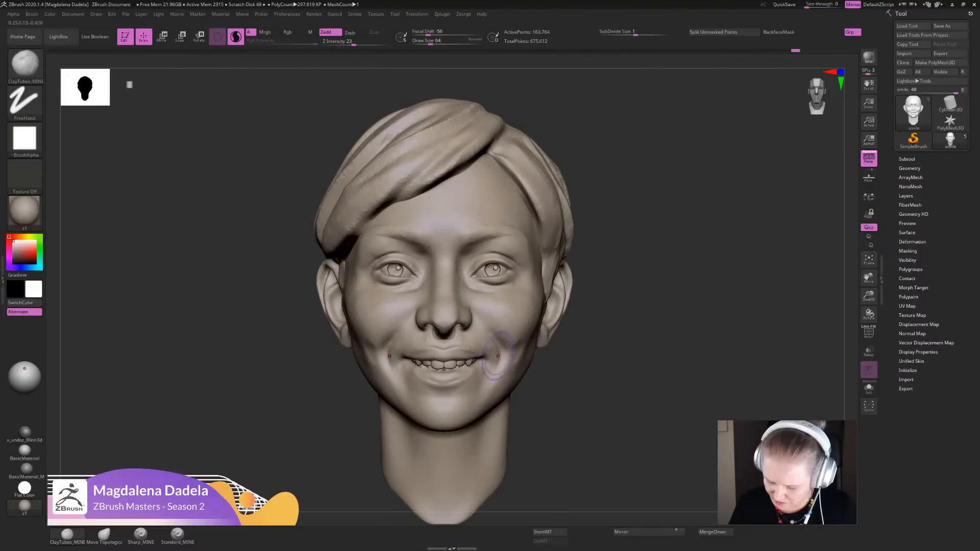
mouse_move(498, 356)
left_mouse_down("shift")
mouse_move(503, 375)
mouse_move(513, 335)
left_mouse_up("shift")
key("ctrl+z")
key("ctrl+z")
- Adjust the mouth corner's position in profile with the Move Topological brush
mouse_move(581, 335)
left_mouse_down("alt")
mouse_move(569, 239)
mouse_move(576, 301)
left_mouse_up("alt")
left_click_drag(618, 327, 480, 322)
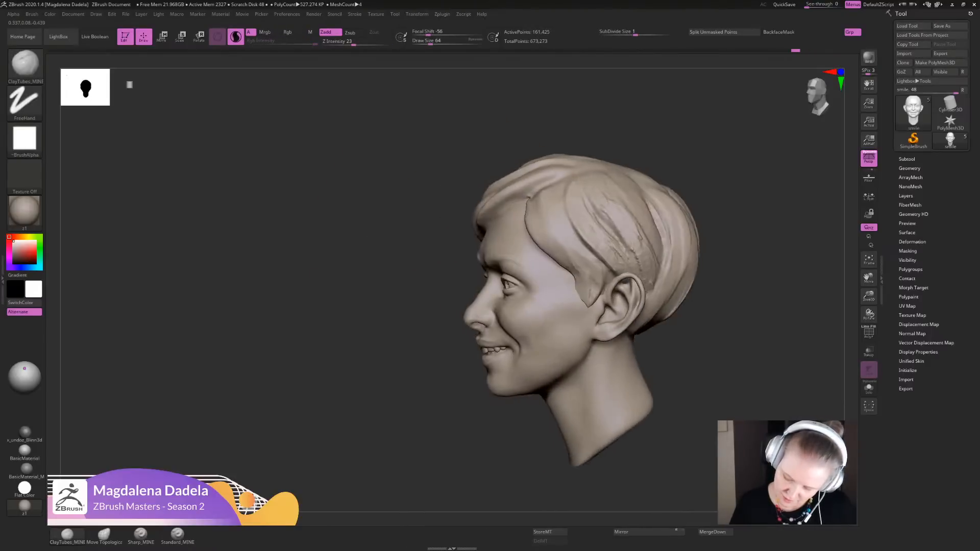
left_click_drag(513, 433, 488, 440)
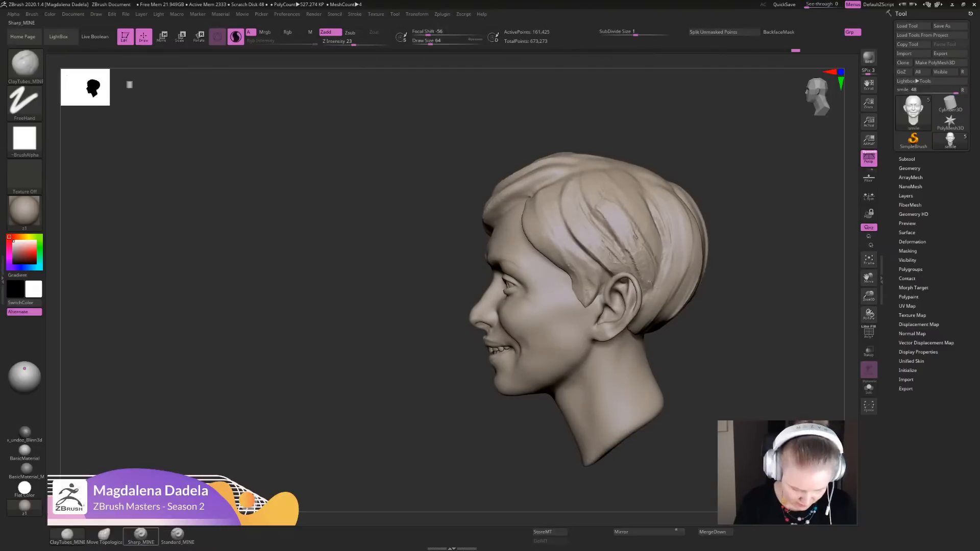
left_click(104, 535)
left_click_drag(472, 357, 480, 400, "alt")
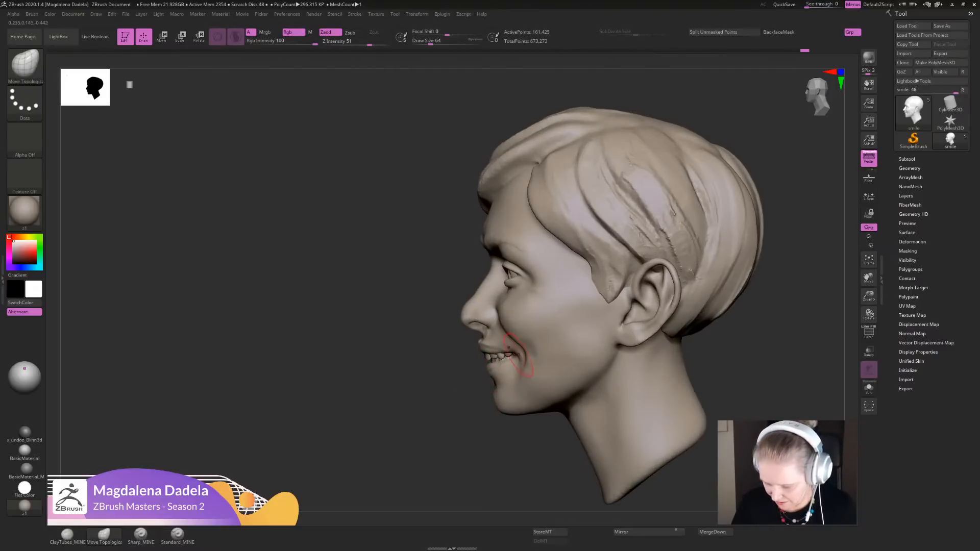
left_click_drag(518, 354, 511, 357)
- Nudge the cheek forms outside the mouth corners from the front with Move Topological, and check the whole head
left_click_drag(460, 411, 559, 424, "alt")
mouse_move(534, 353)
left_mouse_down()
mouse_move(542, 343)
mouse_move(551, 351)
left_mouse_up()
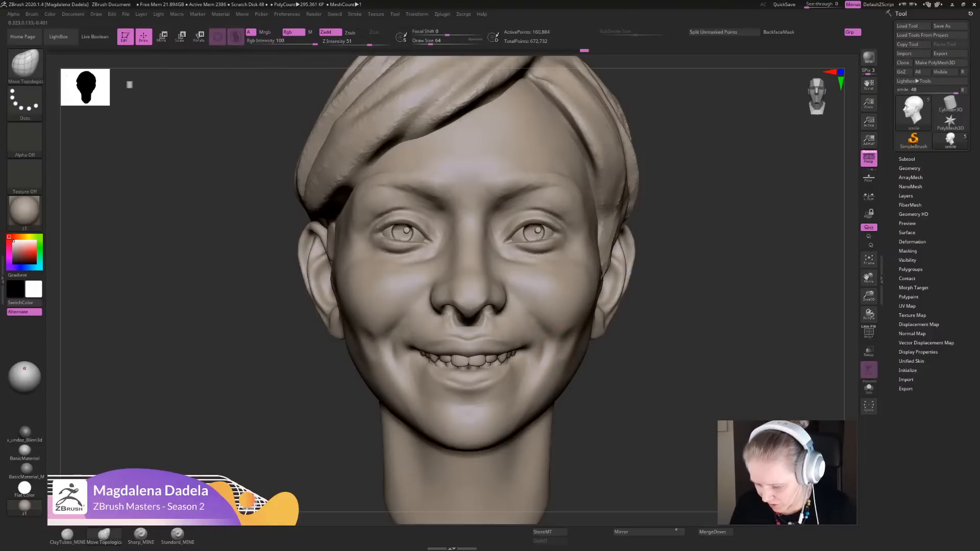
left_click_drag(555, 349, 562, 337, "shift")
mouse_move(641, 383)
left_mouse_down("alt")
mouse_move(593, 296)
mouse_move(612, 332)
mouse_move(592, 362)
mouse_move(534, 344)
mouse_move(523, 352)
left_mouse_up("alt")
left_click_drag(620, 400, 602, 327, "alt")
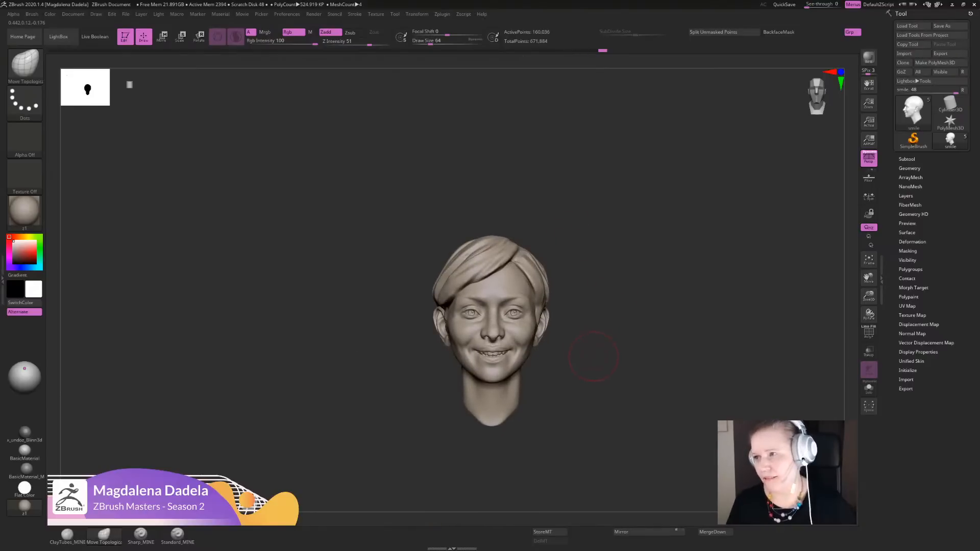
- Nudge the cheek forms and the areas beside the nose with Move Topological, judging them from above, and smooth them
left_click_drag(596, 348, 605, 357, "alt")
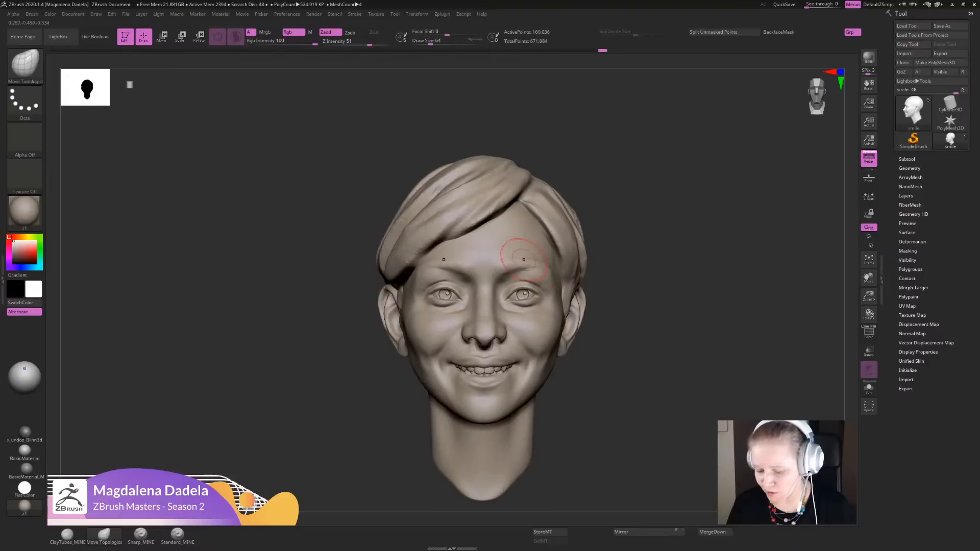
left_click_drag(625, 316, 620, 388)
left_click_drag(560, 284, 560, 286)
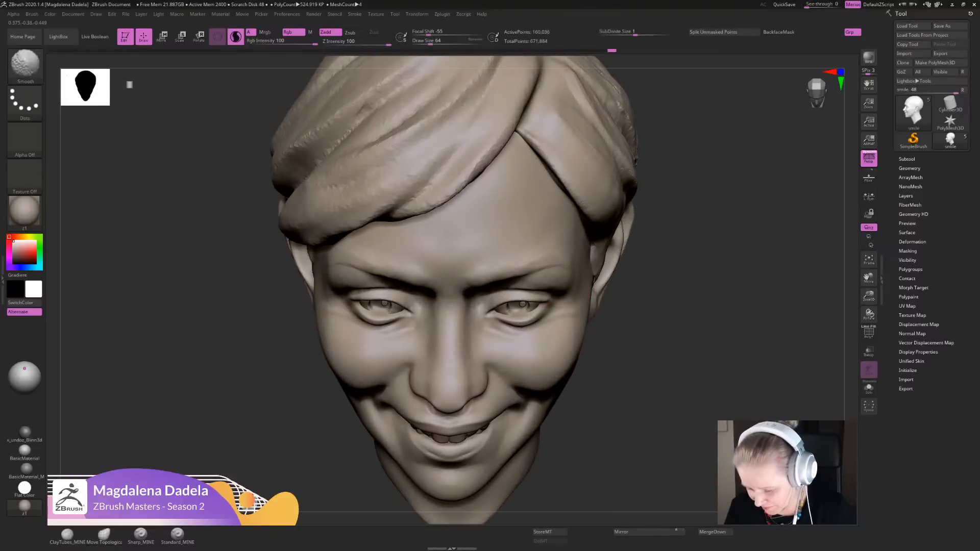
left_click_drag(632, 380, 625, 270, "alt")
left_click_drag(635, 306, 645, 408)
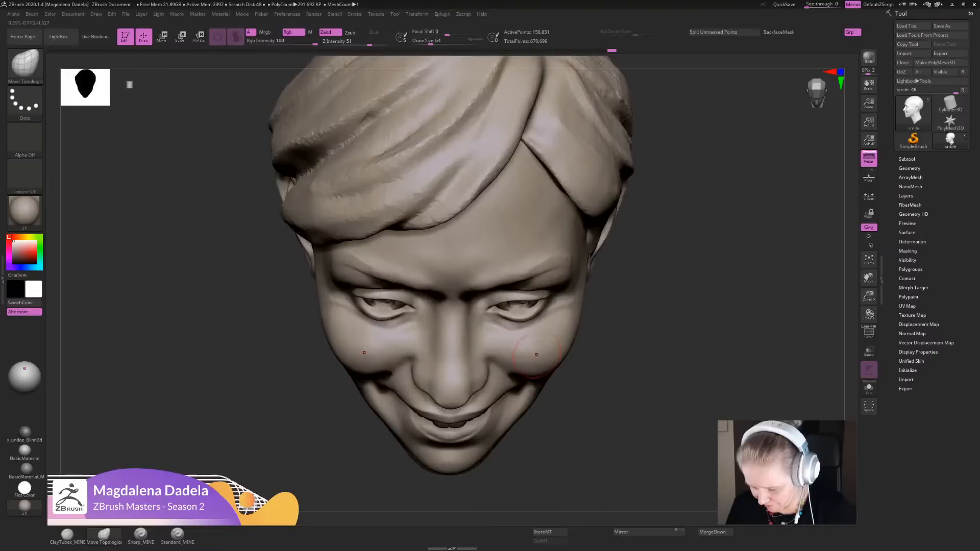
left_click_drag(525, 322, 517, 297)
left_click_drag(641, 332, 644, 349, "alt")
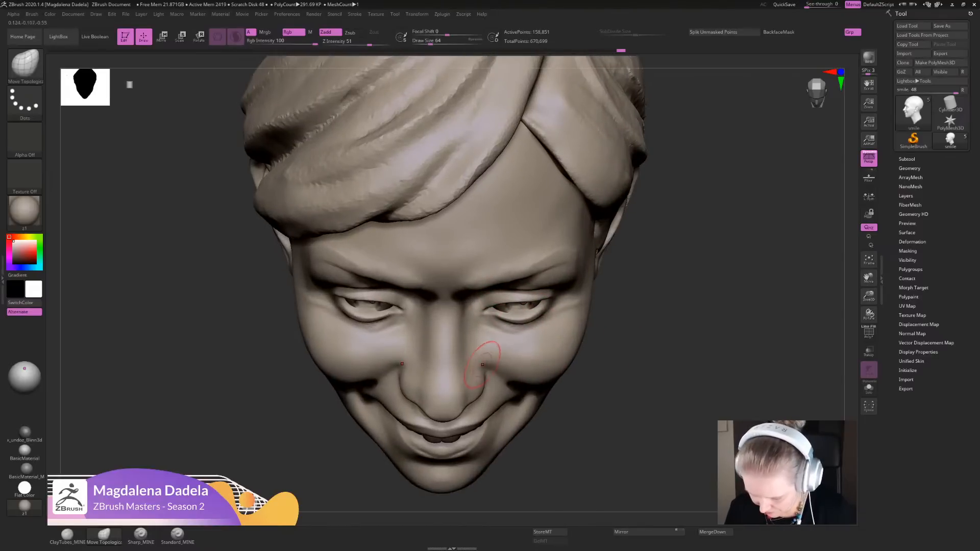
left_click_drag(496, 331, 499, 328)
left_click_drag(607, 377, 604, 311, "alt")
mouse_move(605, 357)
left_mouse_down()
mouse_move(597, 294)
mouse_move(597, 375)
left_mouse_up()
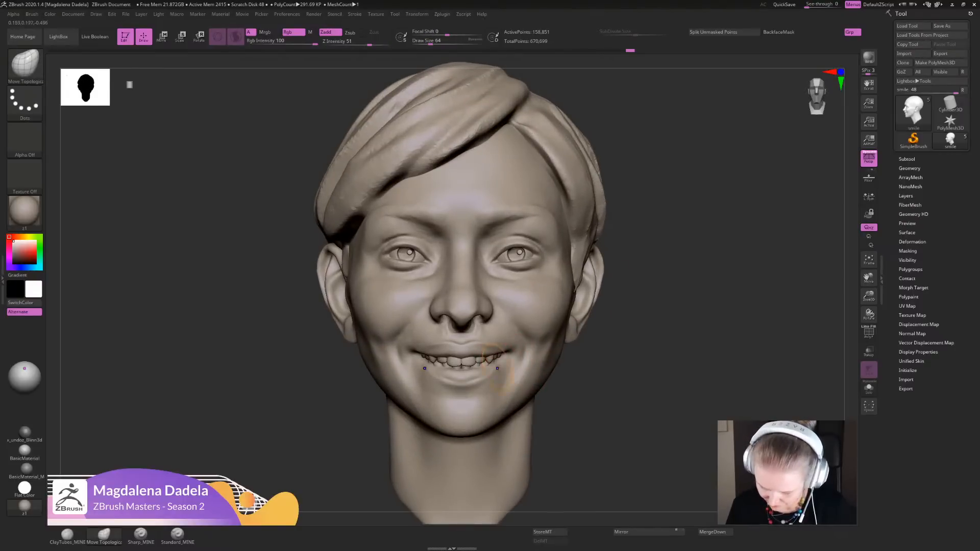
- Smooth and adjust the forms below the mouth corners, and nudge the outer cheeks with Move Topological
left_click_drag(599, 378, 592, 414)
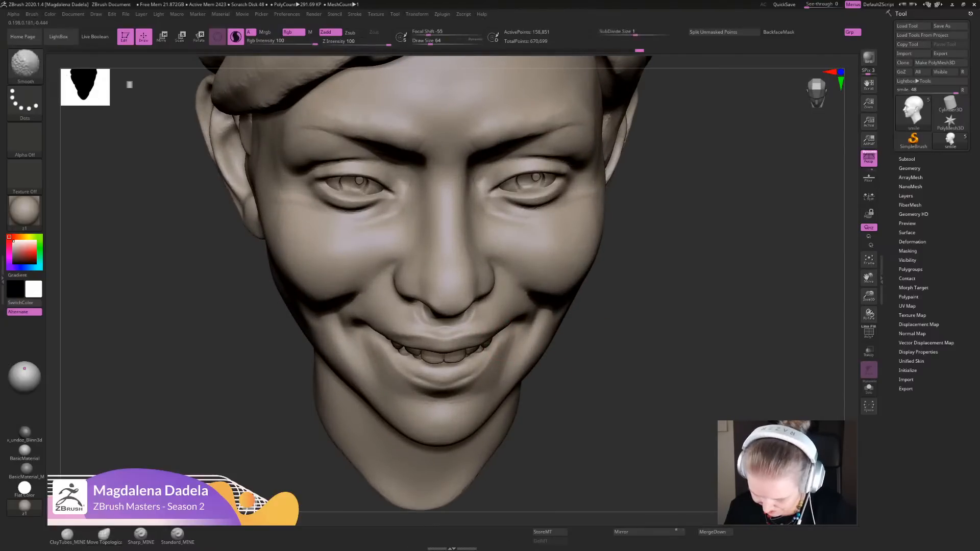
left_click_drag(493, 372, 490, 377)
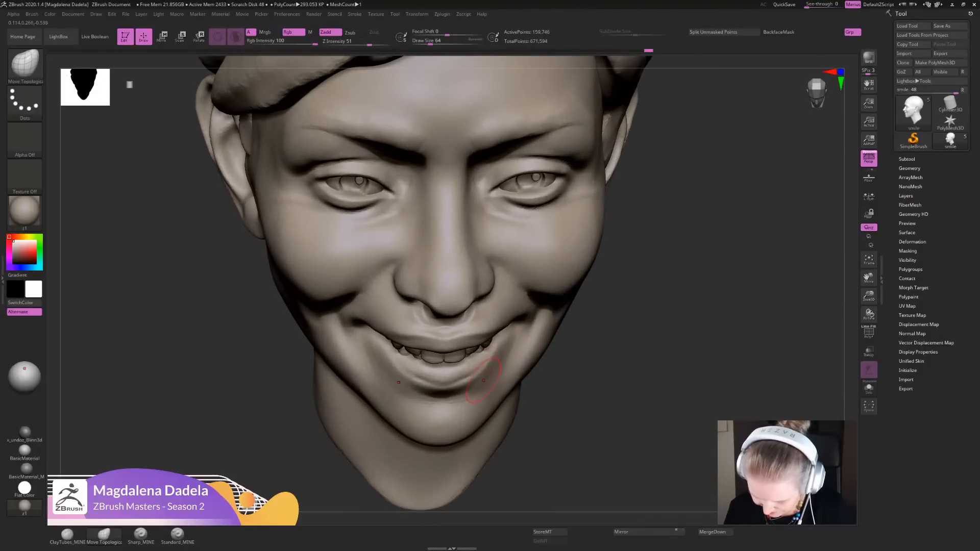
right_click_drag(510, 378, 497, 255, "ctrl")
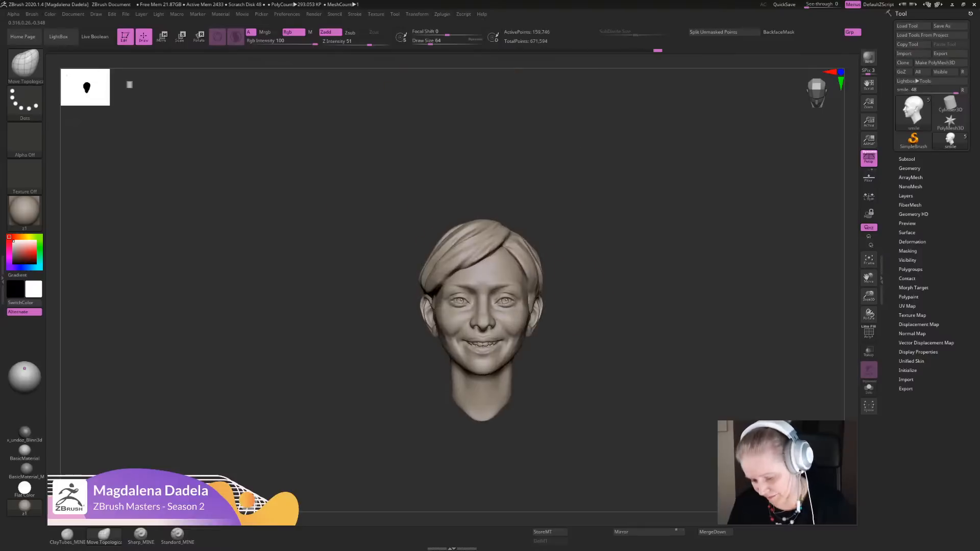
mouse_move(498, 306)
right_mouse_down()
mouse_move(490, 245)
mouse_move(495, 297)
right_mouse_up()
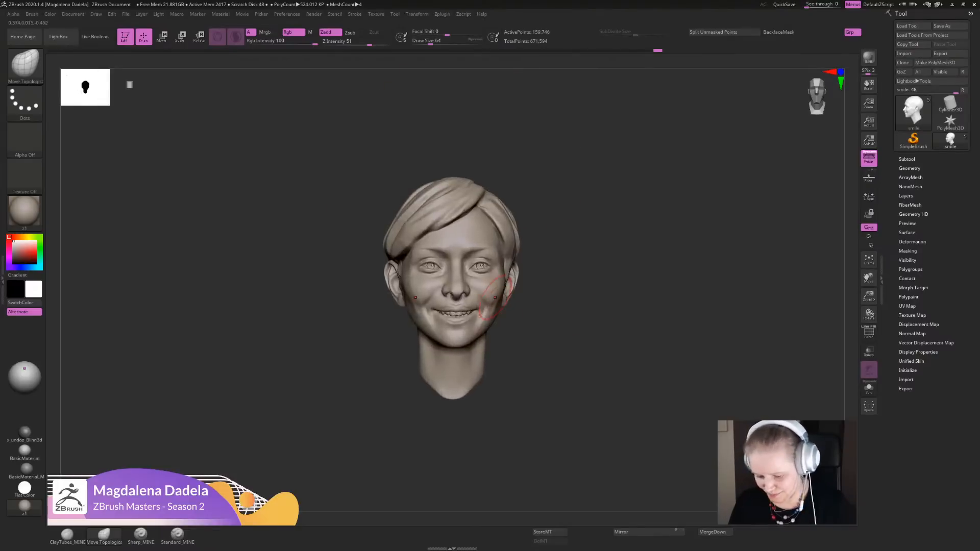
right_click_drag(579, 306, 566, 307)
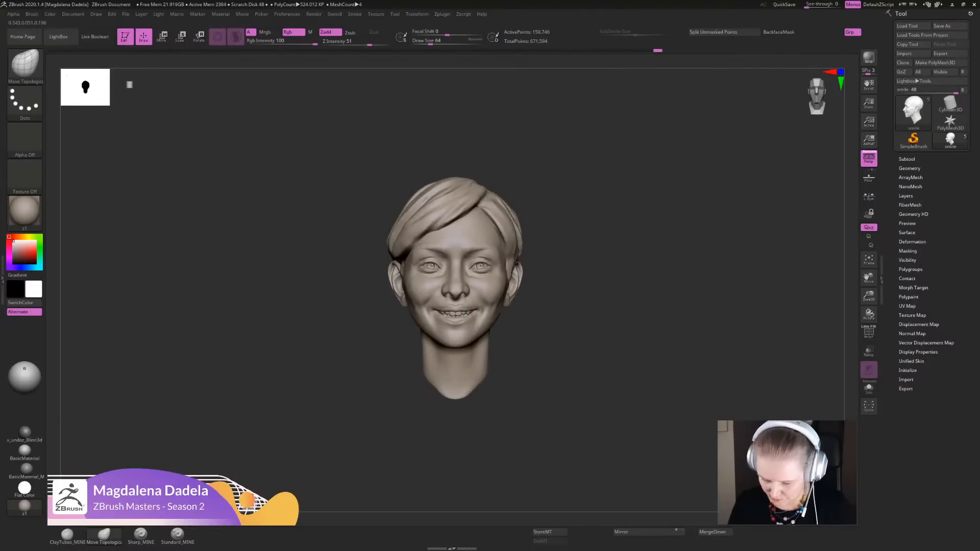
- Refine the areas under the eyes and the upper cheeks with Sharp_MINE strokes
right_click_drag(362, 357, 341, 435, "ctrl")
left_click(141, 535)
right_click_drag(421, 409, 412, 479, "alt")
mouse_move(478, 257)
left_mouse_down()
mouse_move(449, 261)
mouse_move(467, 261)
left_mouse_up()
right_click_drag(467, 265, 453, 343)
left_click_drag(468, 266, 521, 263)
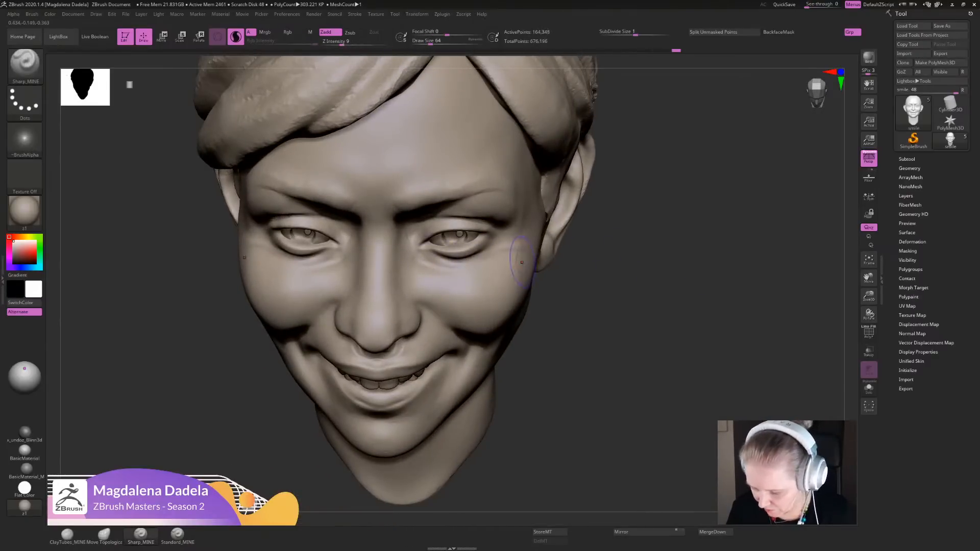
- Reshape the nostril wings slightly from the front with the Move Topological brush
mouse_move(624, 332)
right_mouse_down("ctrl")
mouse_move(620, 266)
mouse_move(607, 275)
mouse_move(580, 358)
mouse_move(566, 328)
mouse_move(553, 358)
right_mouse_up("ctrl")
left_click(105, 536)
left_click_drag(459, 310, 461, 305)
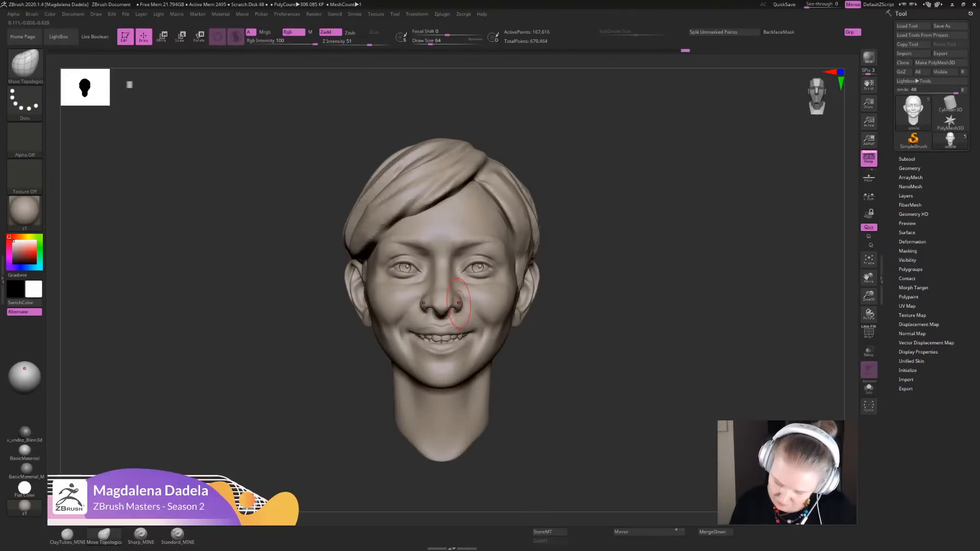
right_click_drag(480, 255, 452, 280, "ctrl")
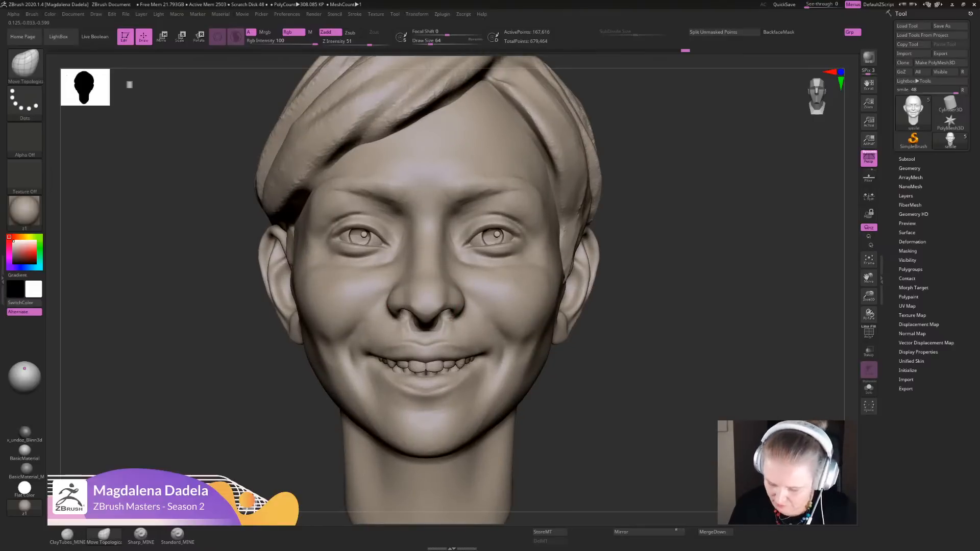
left_click_drag(461, 307, 459, 300)
- Adjust the upper lip and base of the nose with Move Topological, working in profile, from the front and from below
mouse_move(578, 306)
right_mouse_down("ctrl")
mouse_move(626, 236)
mouse_move(503, 240)
mouse_move(529, 369)
right_mouse_up("ctrl")
left_click_drag(474, 348, 471, 364, "shift")
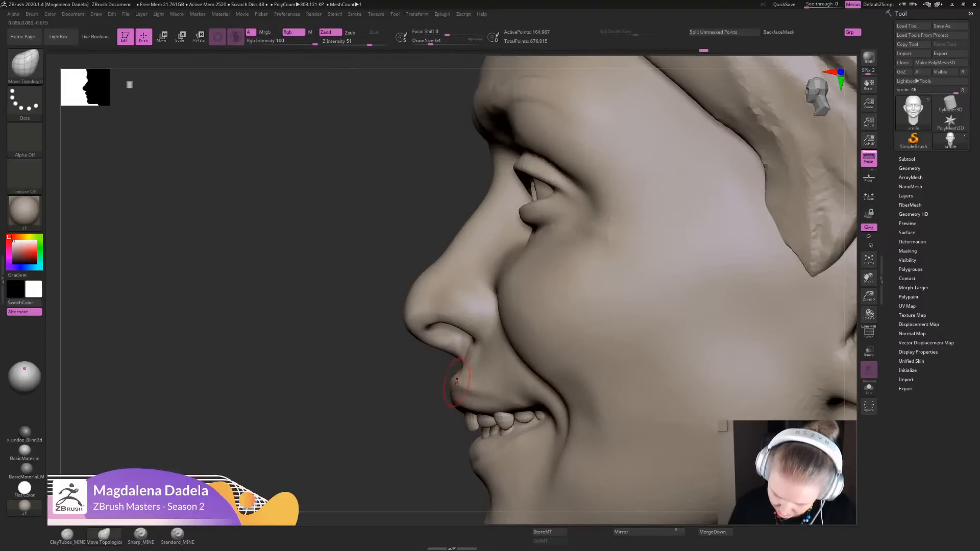
right_click_drag(416, 441, 429, 379, "ctrl")
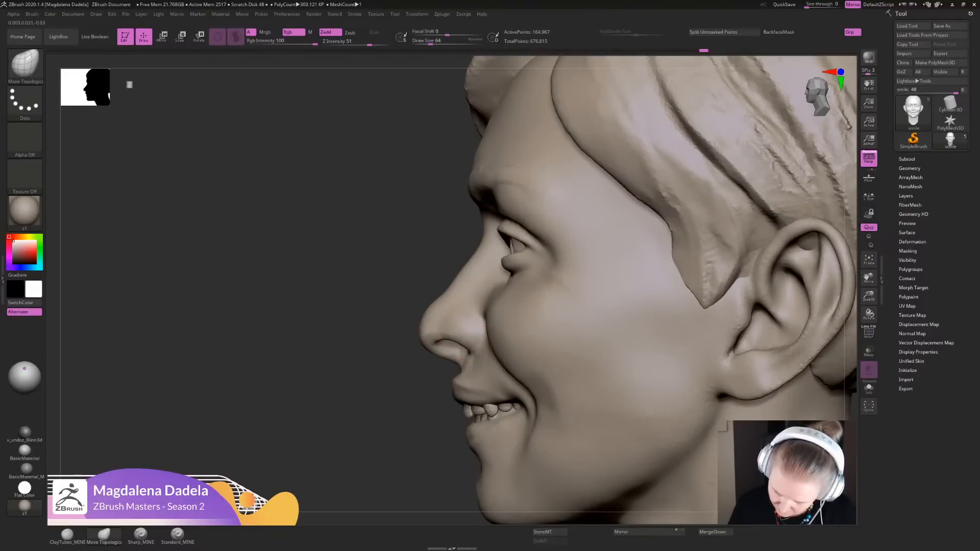
right_click_drag(434, 346, 520, 350)
left_click_drag(461, 362, 464, 355)
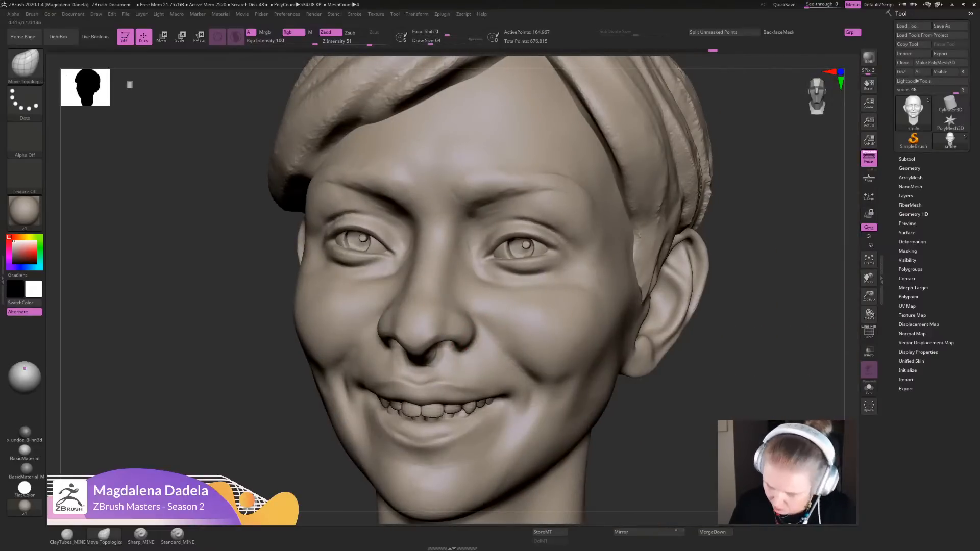
mouse_move(440, 390)
right_mouse_down("ctrl")
mouse_move(438, 291)
mouse_move(465, 295)
mouse_move(466, 380)
right_mouse_up("ctrl")
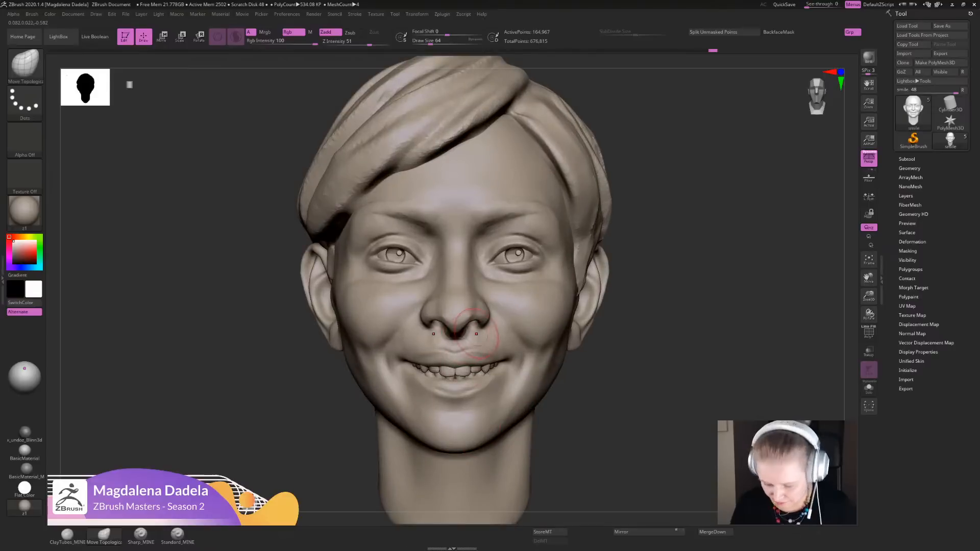
mouse_move(641, 375)
left_mouse_down()
mouse_move(647, 267)
mouse_move(645, 295)
left_mouse_up()
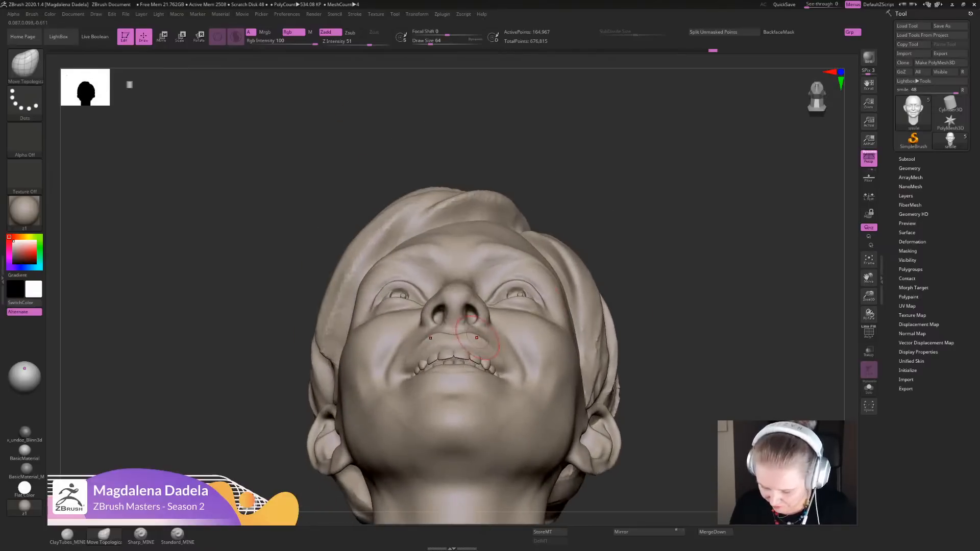
right_click_drag(487, 324, 489, 391, "ctrl")
left_click_drag(478, 316, 483, 312)
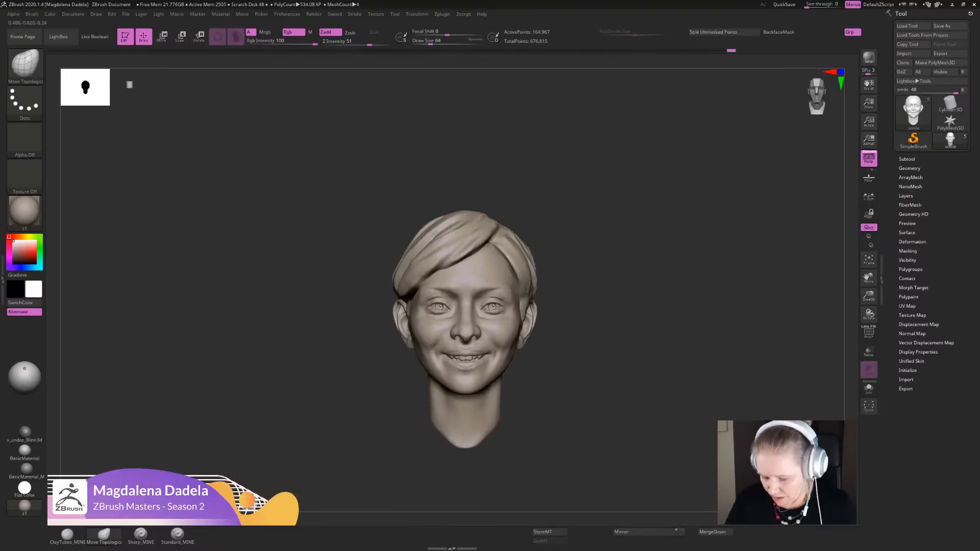
- Bring the reference window to the edge of the sculpting view and make the smile face subtool active again
left_click(513, 303, "alt")
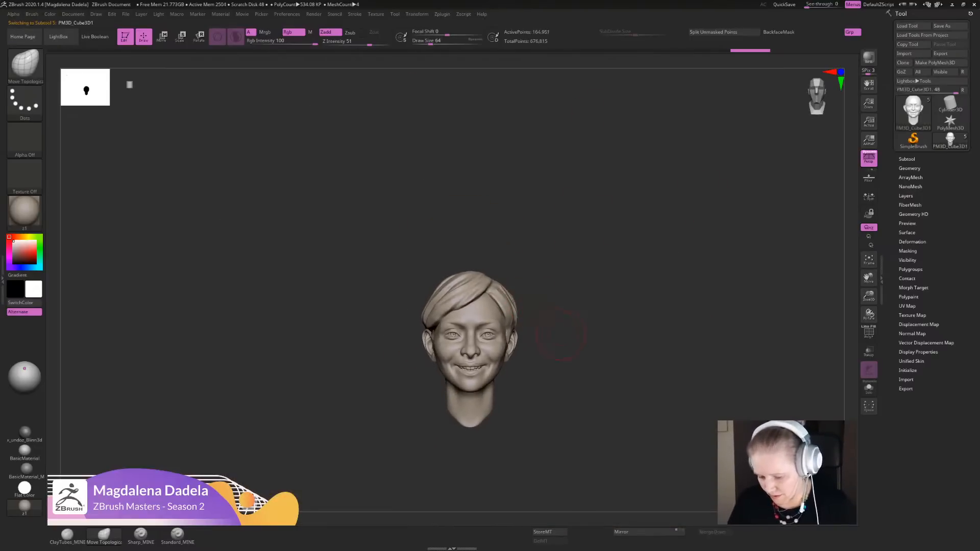
left_click_drag(562, 329, 593, 359, "alt")
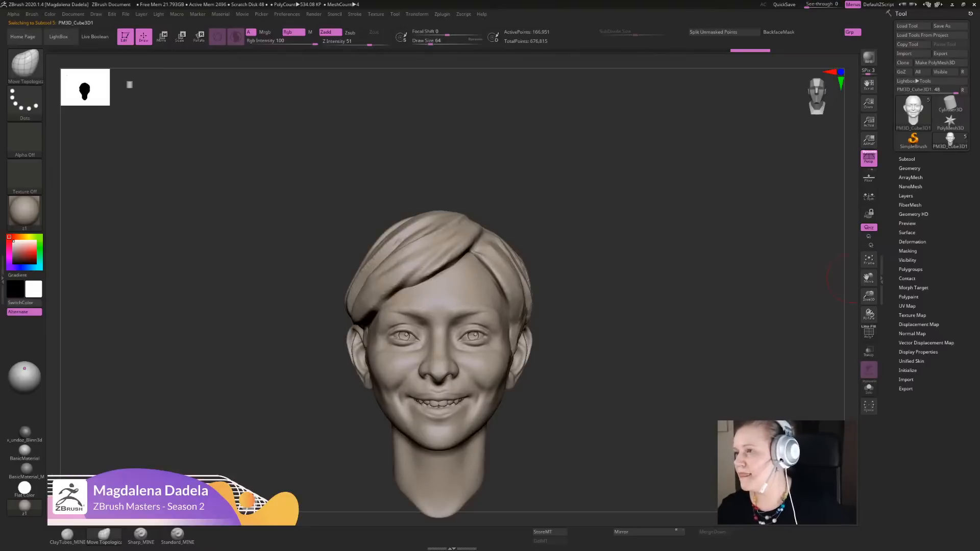
key("alt+Tab")
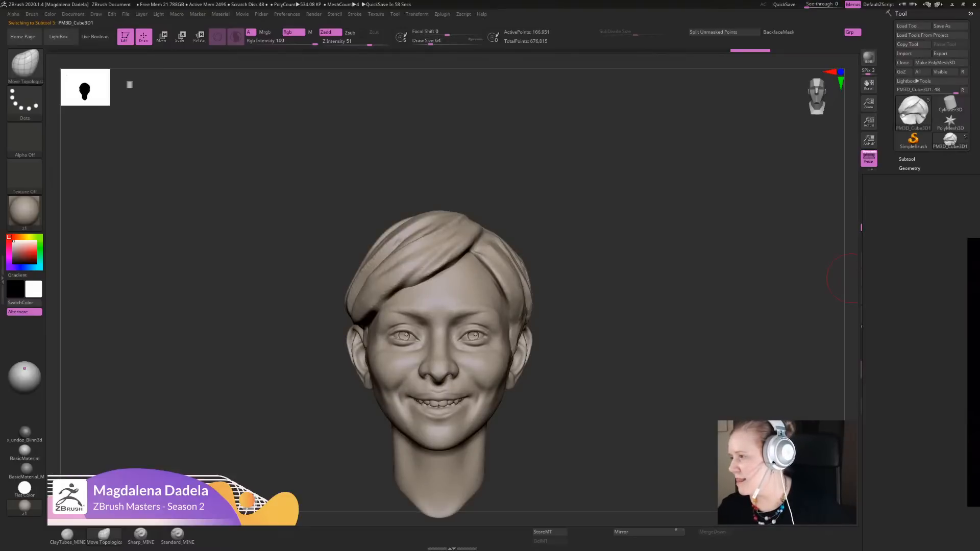
mouse_move(965, 326)
right_mouse_down()
mouse_move(946, 357)
mouse_move(946, 328)
right_mouse_up()
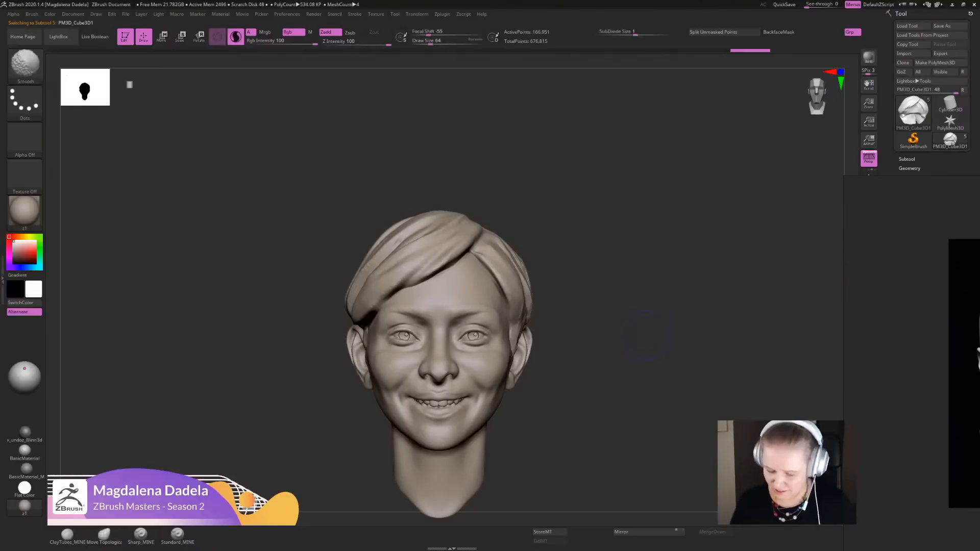
left_click_drag(640, 331, 681, 359, "alt")
left_click(510, 364, "alt")
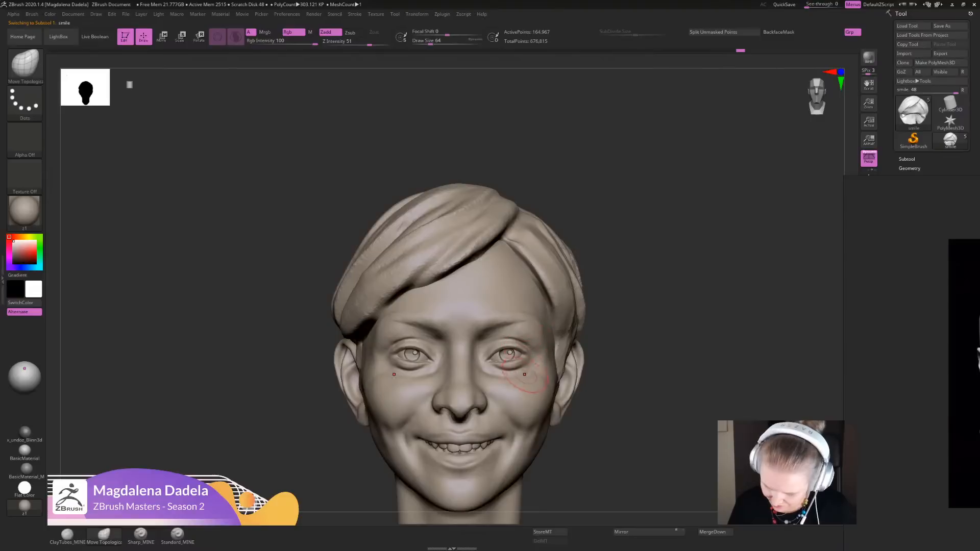
- Nudge the inner cheeks beside the nose with Move Topological, and smooth the transition below the inner eye corners
right_click_drag(562, 393, 493, 383, "ctrl")
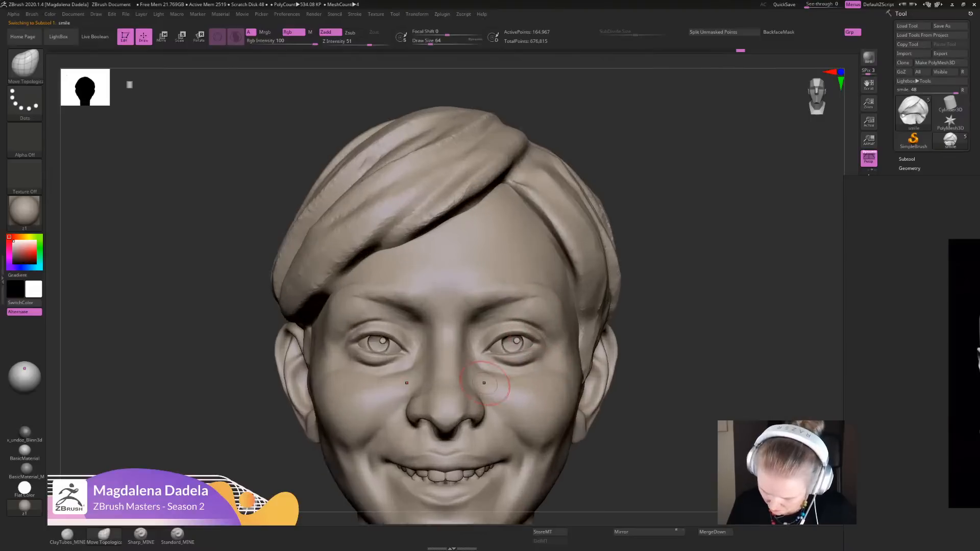
left_click_drag(489, 368, 496, 356)
mouse_move(607, 368)
right_mouse_down("ctrl")
mouse_move(659, 335)
mouse_move(656, 345)
mouse_move(489, 386)
right_mouse_up("ctrl")
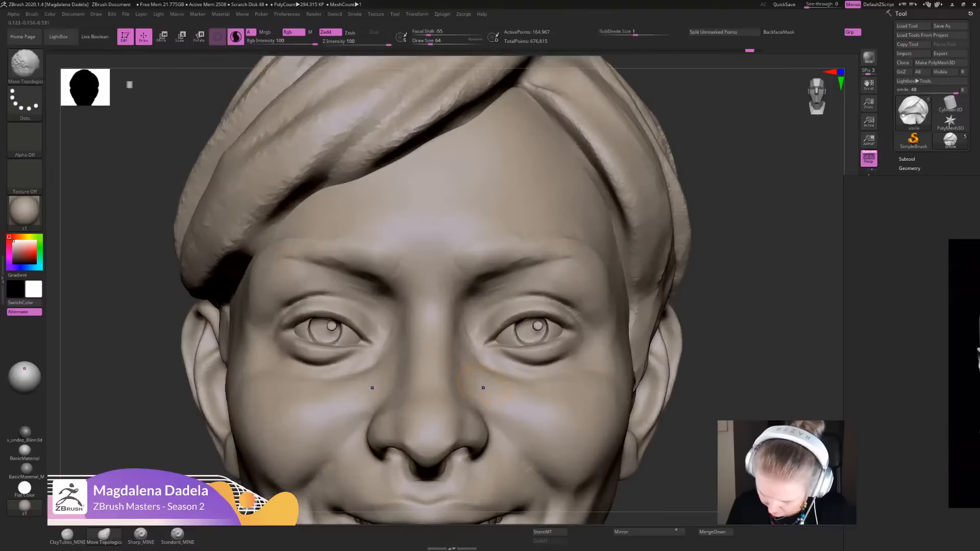
left_click_drag(492, 386, 503, 380, "shift")
mouse_move(515, 375)
right_mouse_down("ctrl")
mouse_move(646, 295)
mouse_move(683, 192)
right_mouse_up("ctrl")
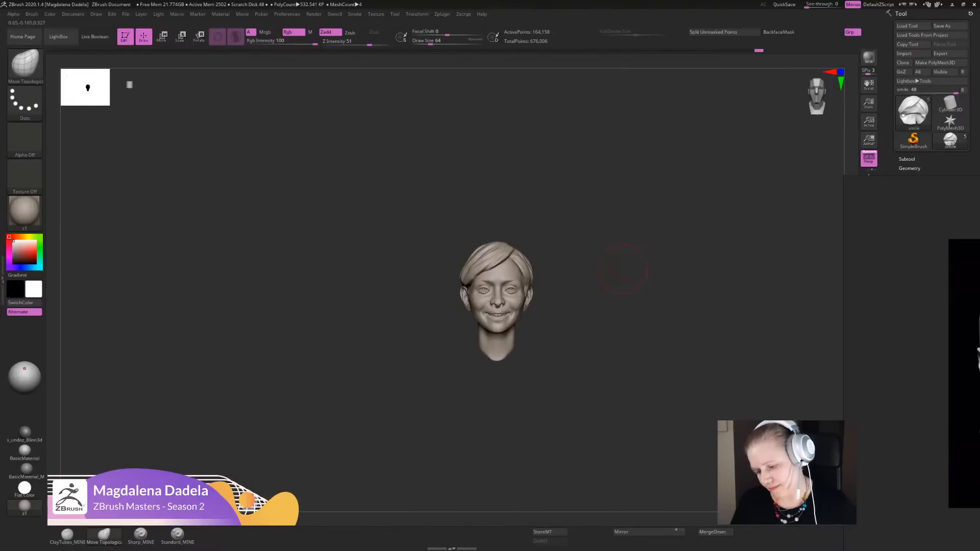
- Adjust the eye area with small Move Topological nudges, and check the head from the front and from below
key("f")
right_click_drag(648, 244, 536, 312, "ctrl")
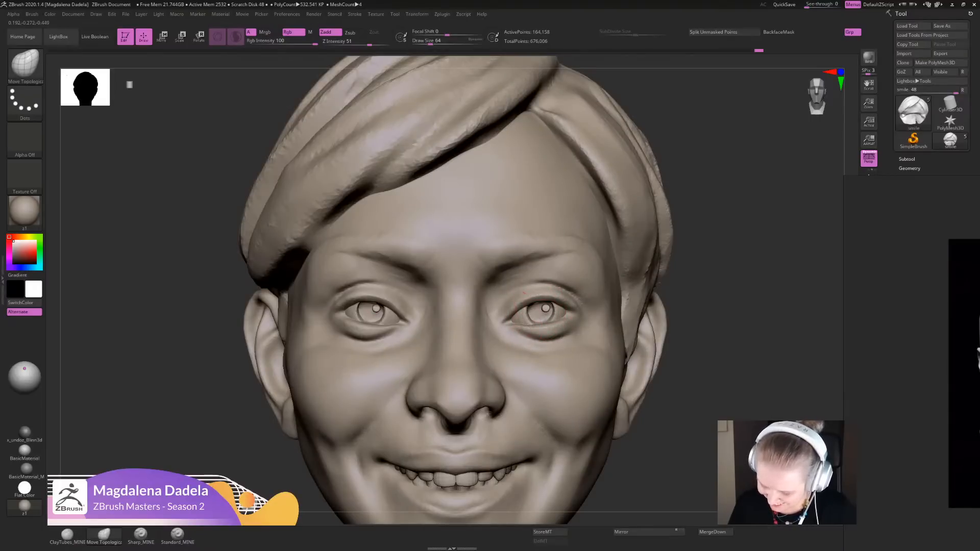
left_click_drag(525, 317, 531, 312)
right_click_drag(713, 304, 706, 199, "ctrl")
right_click_drag(521, 256, 529, 305, "ctrl")
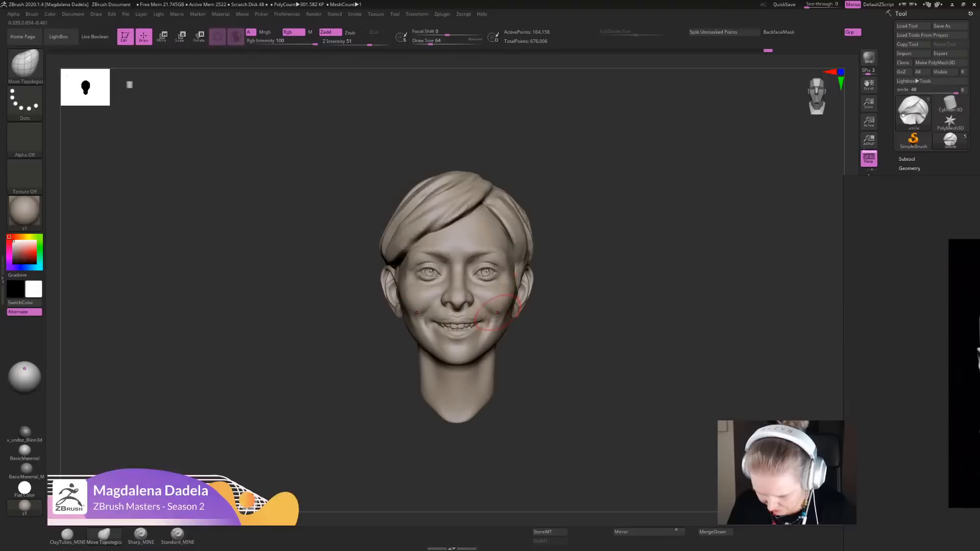
mouse_move(499, 315)
right_mouse_down("ctrl")
mouse_move(503, 375)
mouse_move(492, 286)
mouse_move(483, 319)
mouse_move(499, 466)
right_mouse_up("ctrl")
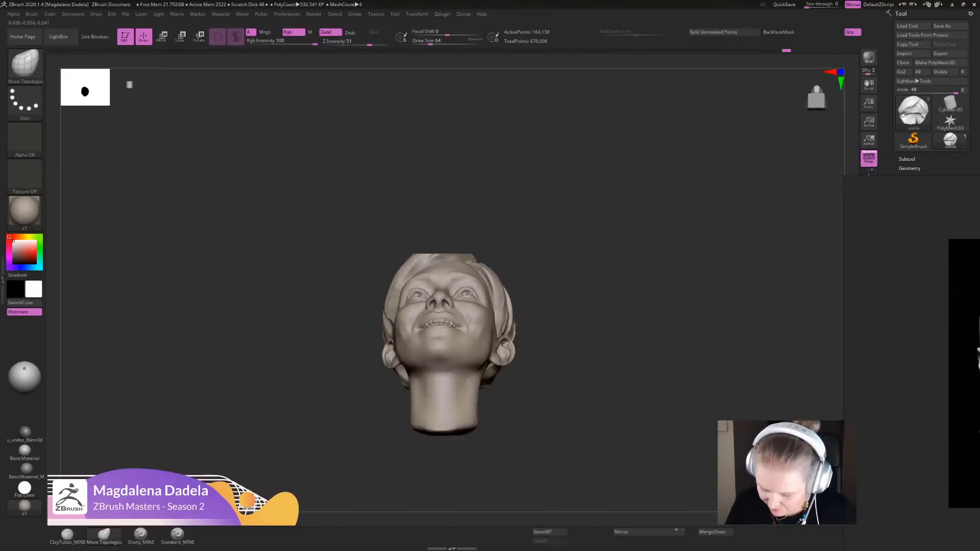
right_click_drag(460, 204, 466, 319, "ctrl")
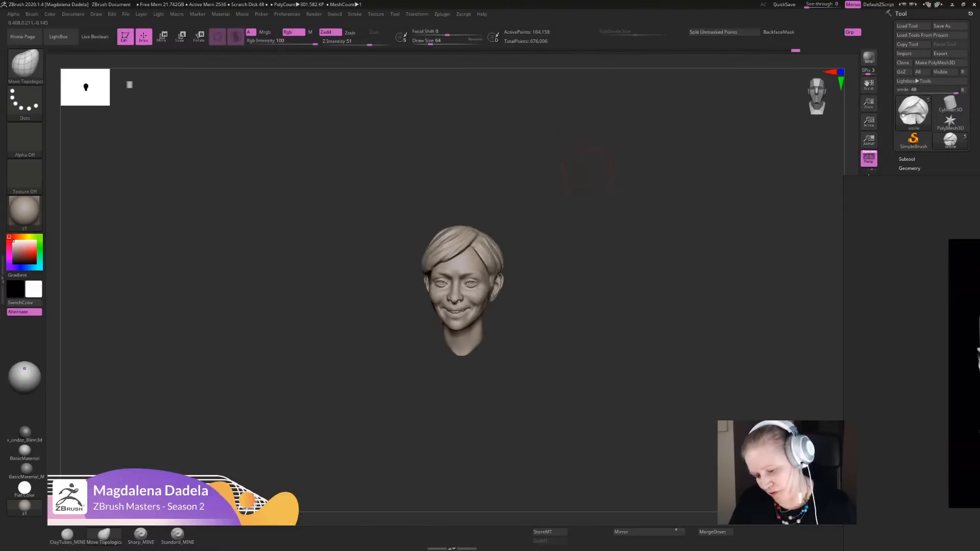
- Smooth the face lightly and sharpen the creases around the mouth corners with the Sharp_MINE brush
right_click_drag(510, 281, 538, 323, "ctrl")
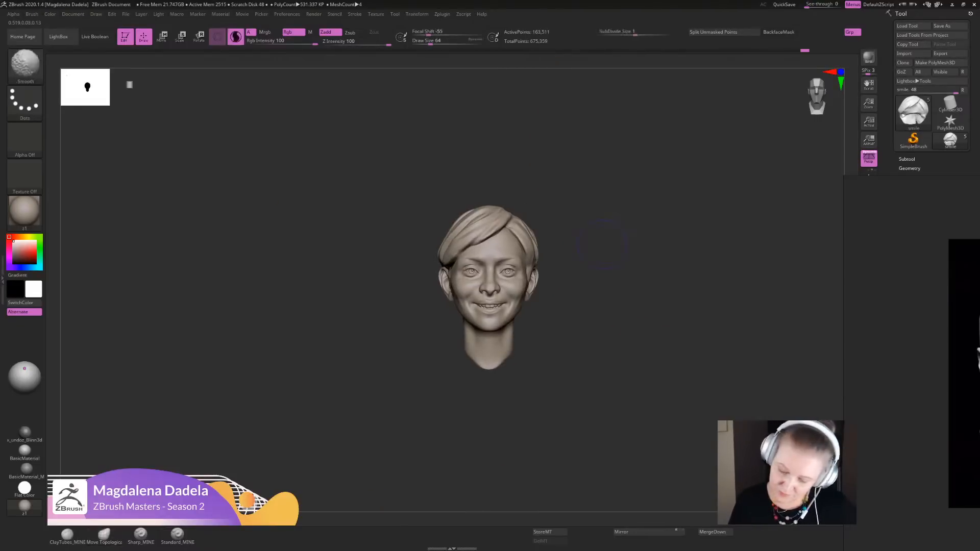
mouse_move(602, 245)
right_mouse_down("ctrl")
mouse_move(591, 259)
mouse_move(621, 317)
right_mouse_up("ctrl")
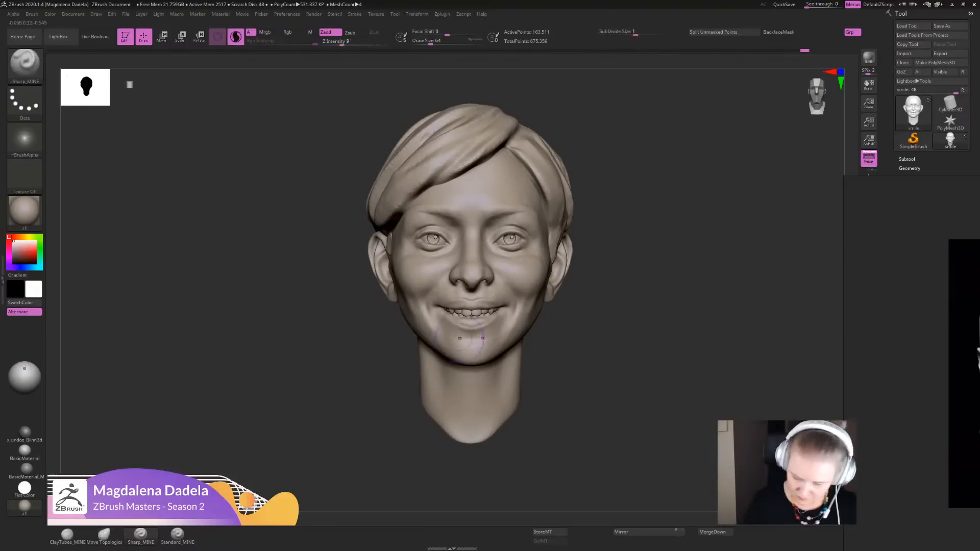
left_click(140, 534)
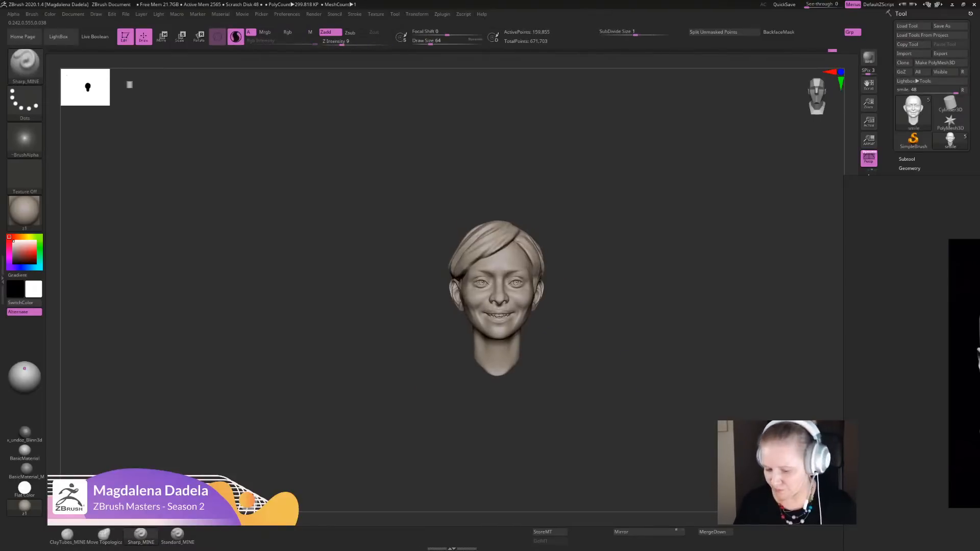
key("f")
right_click_drag(508, 270, 488, 349)
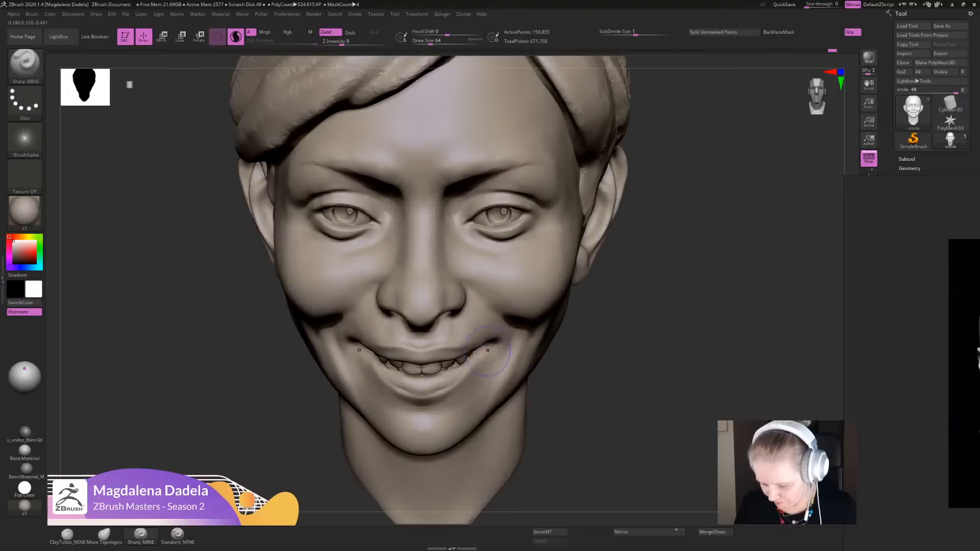
left_click_drag(489, 349, 450, 391)
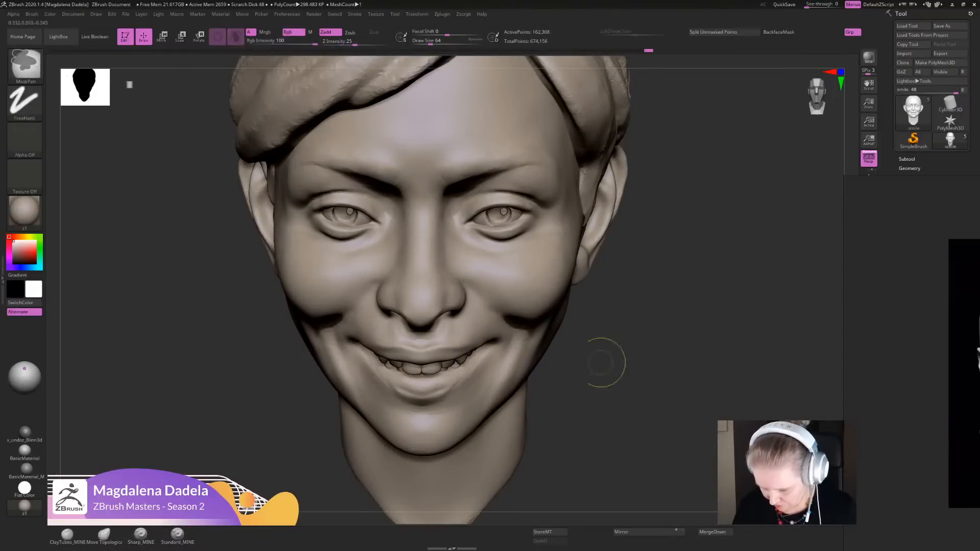
mouse_move(679, 404)
right_mouse_down("ctrl")
mouse_move(670, 342)
mouse_move(644, 285)
mouse_move(628, 323)
right_mouse_up("ctrl")
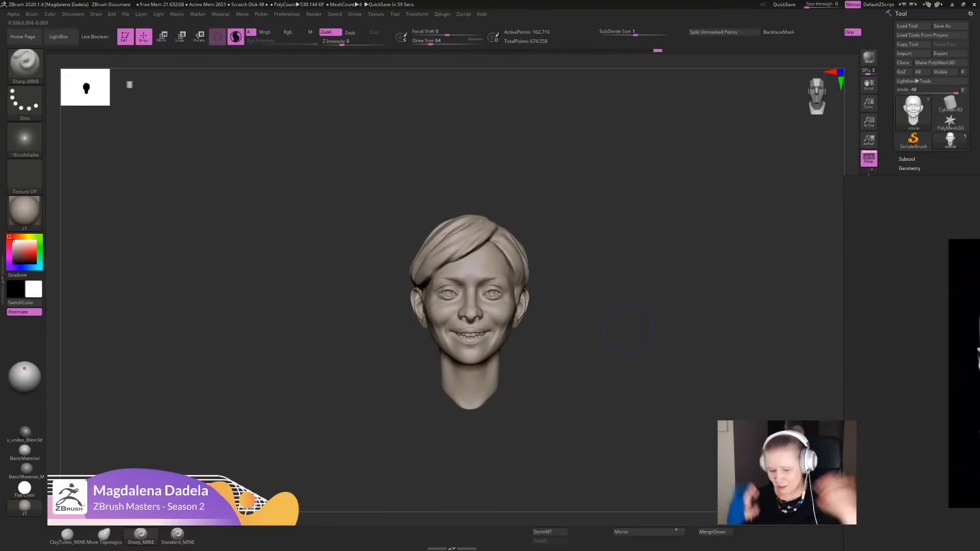
mouse_move(628, 330)
right_mouse_down("ctrl")
mouse_move(630, 401)
mouse_move(629, 347)
mouse_move(633, 368)
mouse_move(640, 351)
mouse_move(637, 371)
right_mouse_up("ctrl")
- Nudge the forehead with Move Topological, make the hair subtool active, and adjust the outer silhouette of the hair from the front
left_click(104, 534)
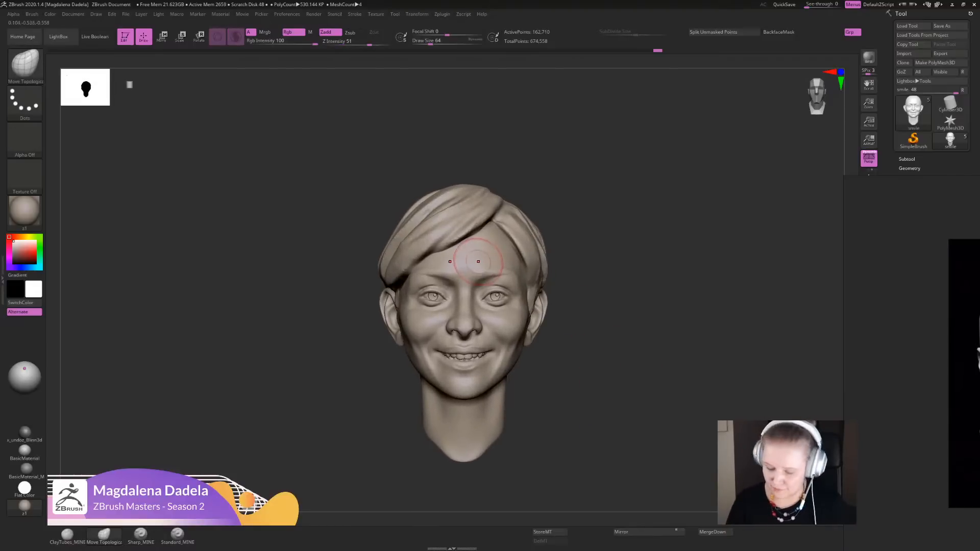
mouse_move(487, 253)
right_mouse_down("ctrl")
mouse_move(489, 225)
mouse_move(473, 260)
right_mouse_up("ctrl")
left_click(517, 244, "alt")
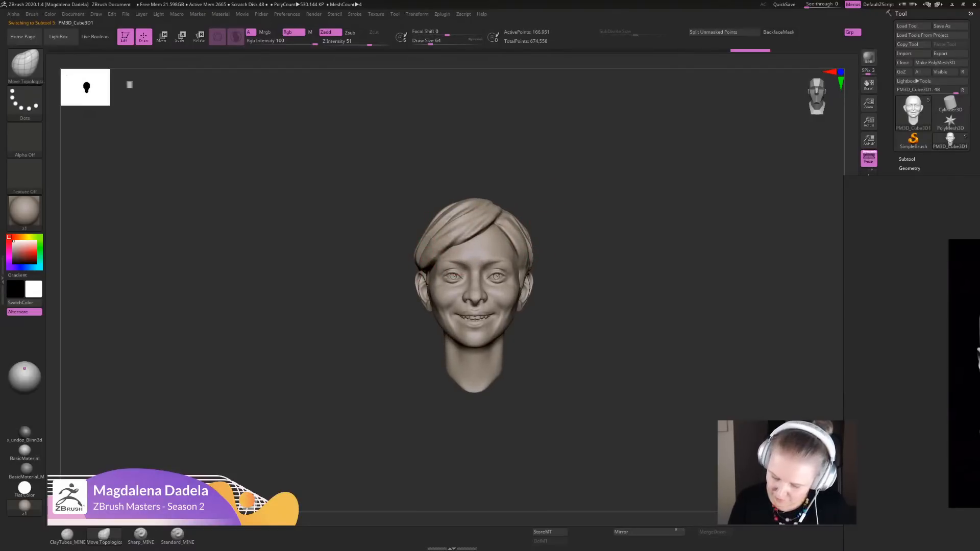
right_click_drag(426, 278, 423, 267, "alt")
right_click_drag(423, 267, 425, 241, "ctrl")
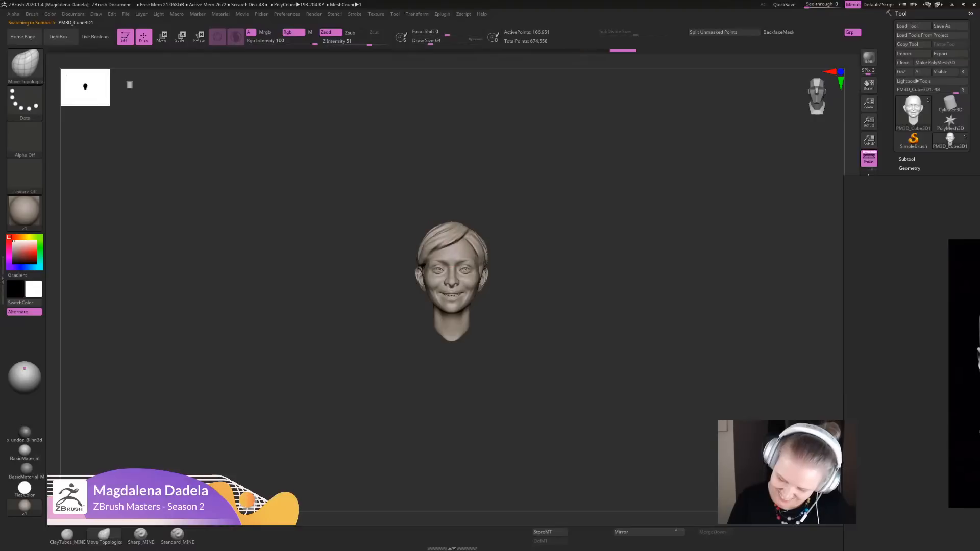
mouse_move(502, 235)
right_mouse_down("ctrl")
mouse_move(486, 262)
mouse_move(512, 258)
mouse_move(485, 268)
right_mouse_up("ctrl")
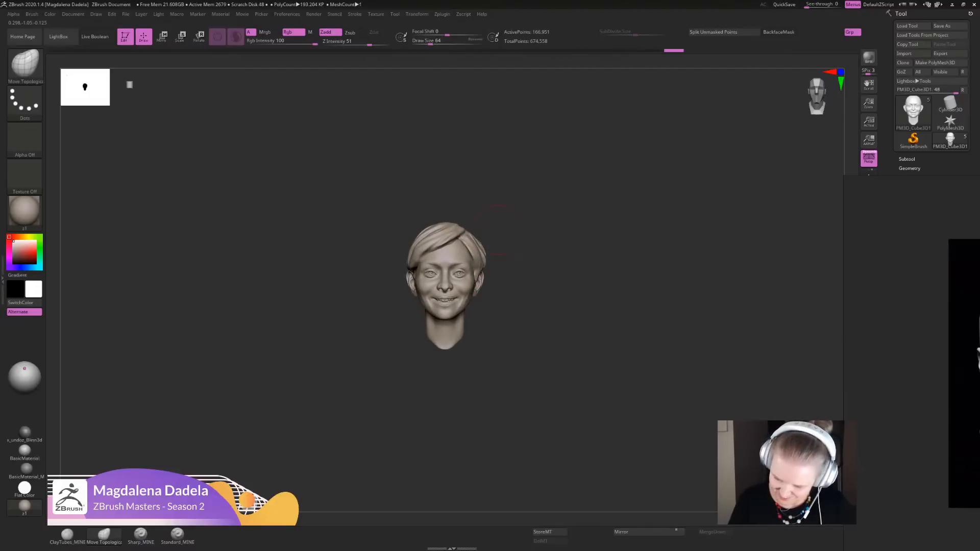
- Reshape the back of the hair in profile with Move Topological, and adjust the hair edge beside the ear from the front
mouse_move(495, 230)
right_mouse_down()
mouse_move(487, 236)
mouse_move(500, 241)
right_mouse_up()
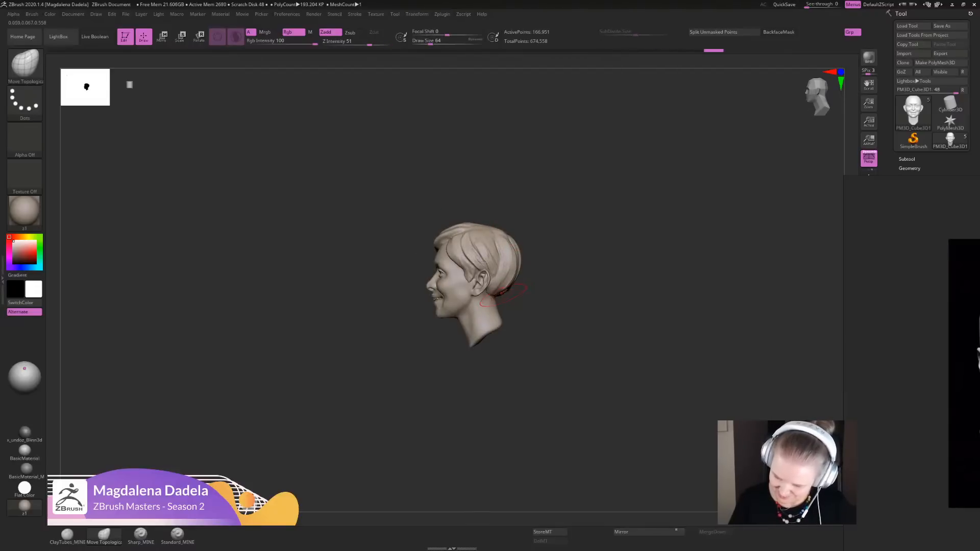
mouse_move(511, 280)
left_mouse_down()
mouse_move(520, 262)
mouse_move(512, 288)
mouse_move(513, 252)
left_mouse_up()
right_click_drag(511, 245, 503, 278, "ctrl")
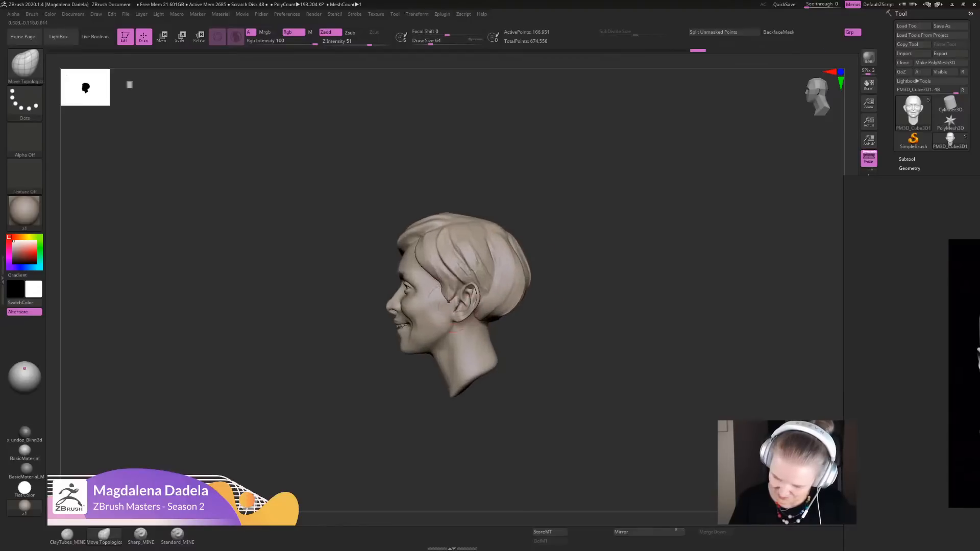
right_click_drag(570, 329, 567, 301, "ctrl")
right_click_drag(567, 301, 612, 295, "shift")
right_click_drag(561, 270, 556, 316, "ctrl")
left_click_drag(497, 288, 500, 288)
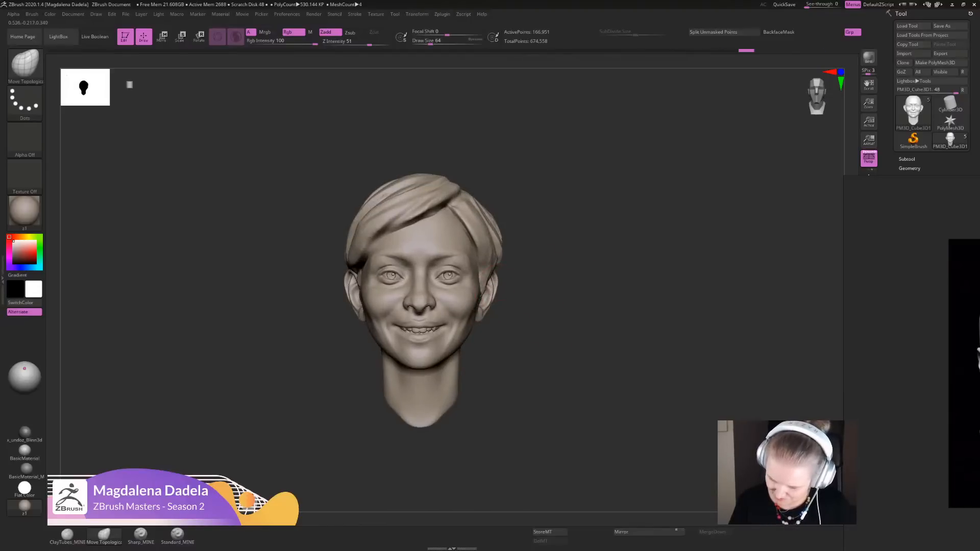
right_click_drag(481, 296, 484, 332, "ctrl")
left_click_drag(491, 309, 494, 311)
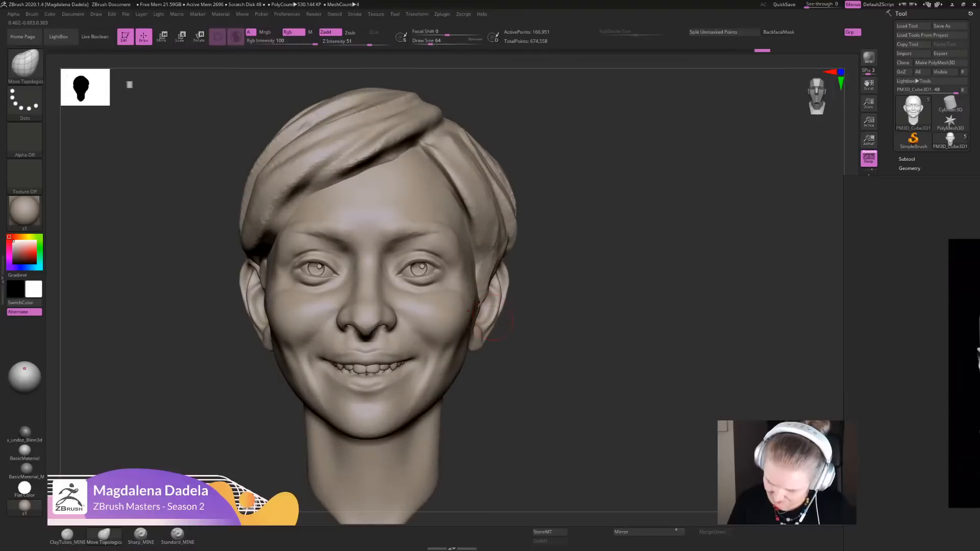
- Make the smile face subtool active and adjust the ears and the outer cheeks beside them with Move Topological
left_click(494, 312, "alt")
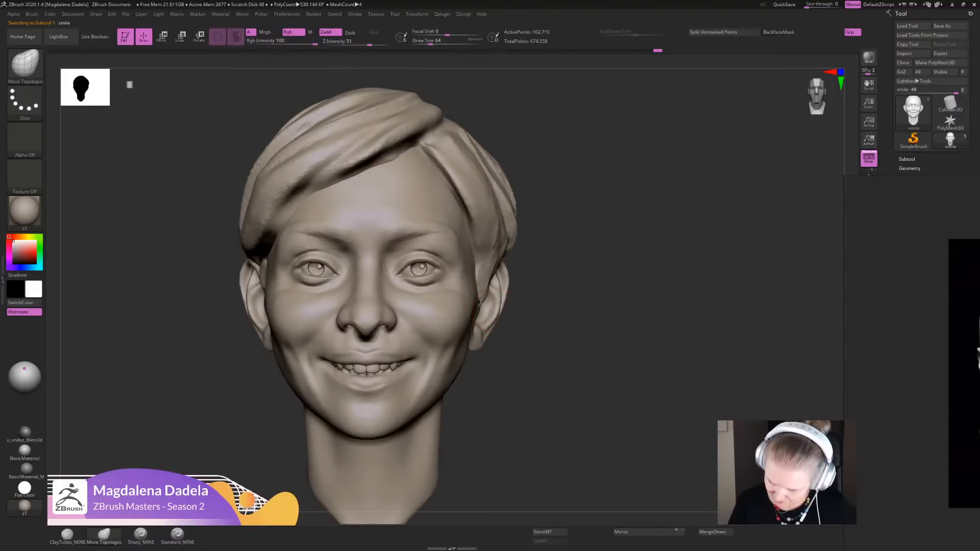
right_click_drag(493, 312, 486, 275, "ctrl")
right_click_drag(486, 276, 484, 309, "alt")
mouse_move(580, 326)
left_mouse_down()
mouse_move(581, 342)
mouse_move(580, 317)
mouse_move(597, 314)
mouse_move(594, 334)
left_mouse_up()
right_click_drag(494, 252, 520, 319, "ctrl")
left_click_drag(499, 312, 505, 327)
right_click_drag(586, 393, 586, 339, "ctrl")
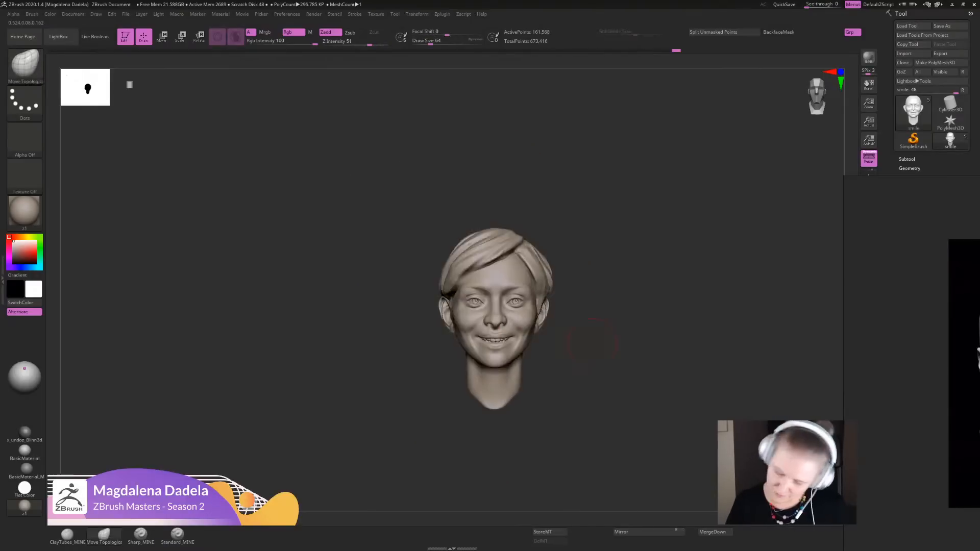
- Make the hair subtool active and push the side of the swept fringe outward above the ear
right_click_drag(410, 454, 408, 497, "ctrl")
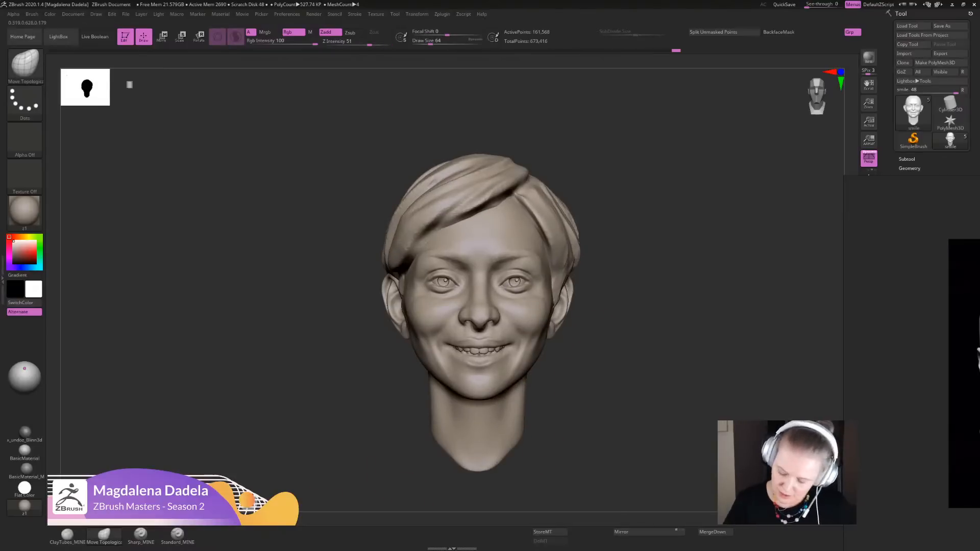
right_click_drag(630, 327, 548, 373, "ctrl")
left_click_drag(500, 310, 497, 310)
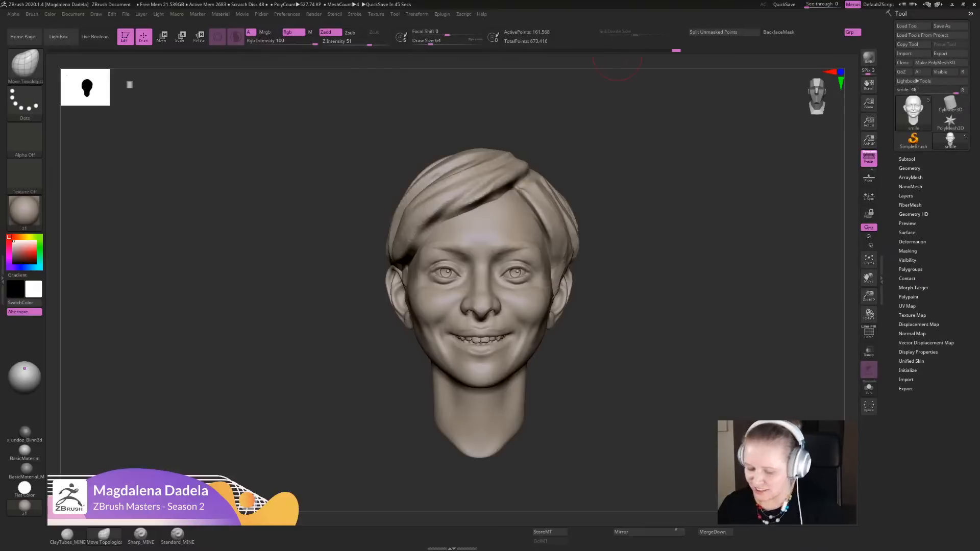
left_click_drag(632, 358, 624, 334, "alt")
left_click(547, 267, "alt")
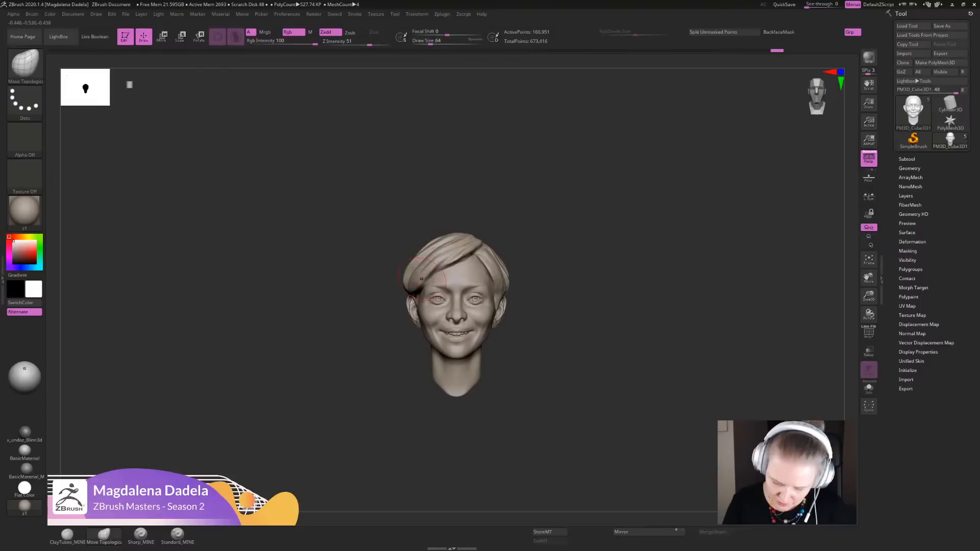
left_click_drag(418, 292, 430, 275)
mouse_move(568, 236)
left_mouse_down("alt")
mouse_move(571, 222)
mouse_move(581, 265)
left_mouse_up("alt")
- Return to the smile face subtool and refine the fold between nose and cheek with Sharp_MINE in three-quarter view
left_click(537, 309, "alt")
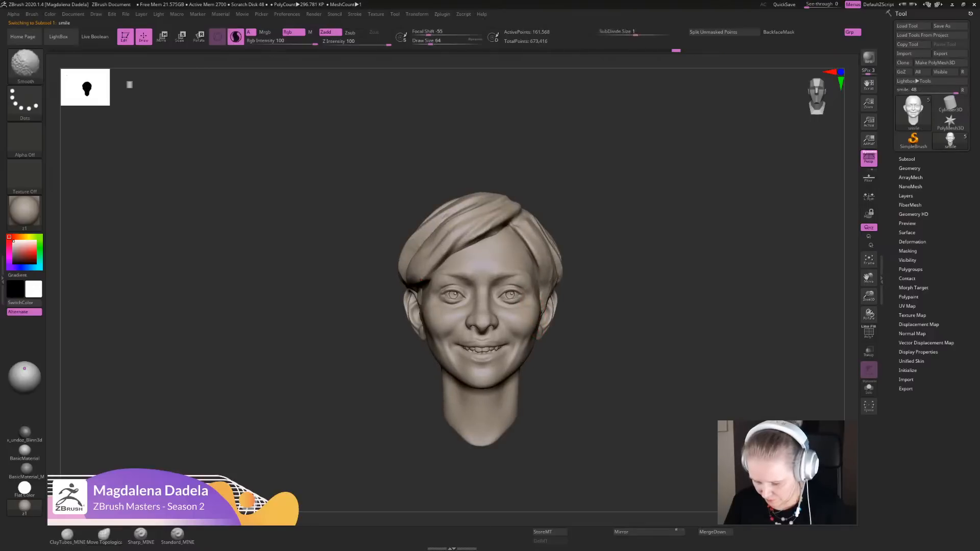
mouse_move(535, 311)
left_mouse_down("shift")
mouse_move(539, 341)
mouse_move(571, 275)
mouse_move(574, 388)
left_mouse_up("shift")
left_click(140, 535)
left_click_drag(663, 357, 577, 352)
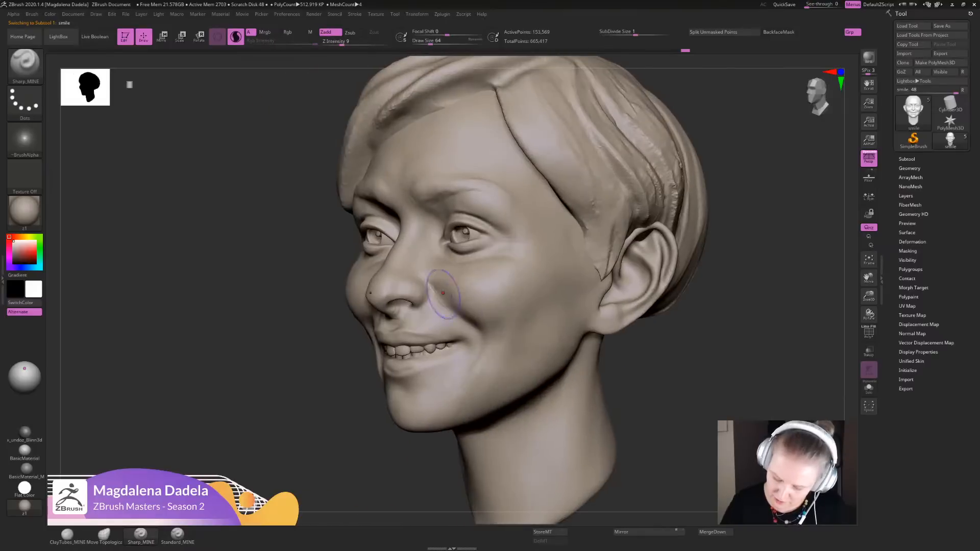
mouse_move(443, 295)
left_mouse_down()
mouse_move(434, 288)
mouse_move(447, 329)
left_mouse_up()
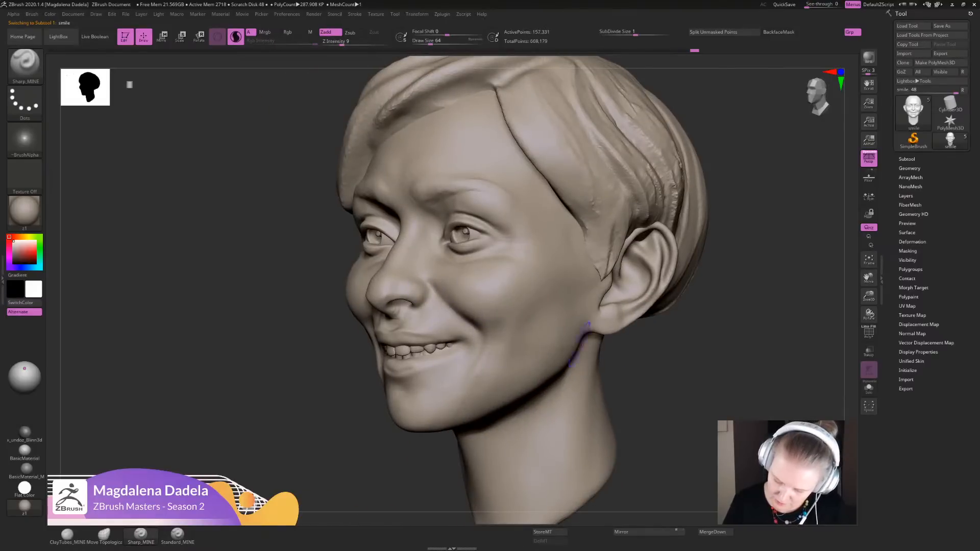
left_click_drag(632, 372, 625, 307, "alt")
mouse_move(612, 329)
left_mouse_down("shift")
mouse_move(666, 328)
mouse_move(658, 388)
left_mouse_up("shift")
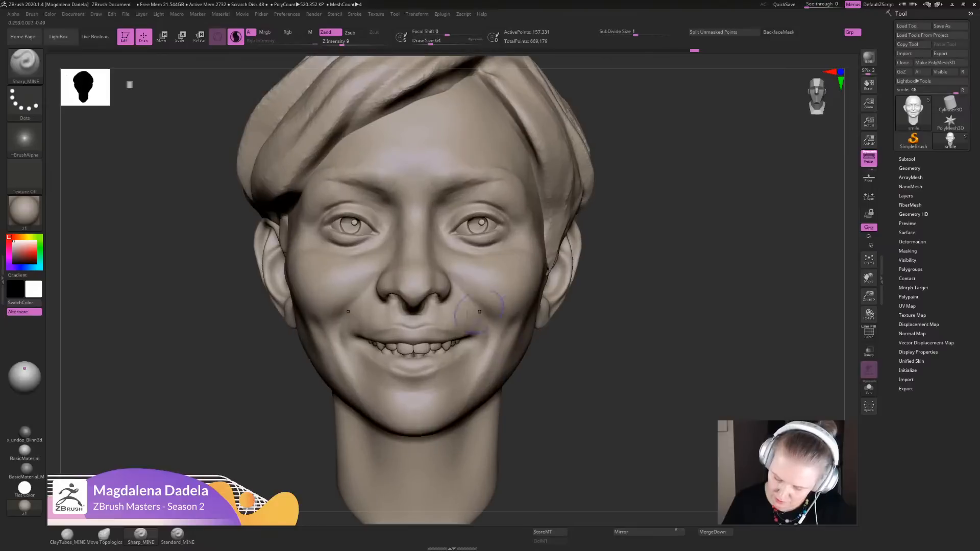
- Refine the smile folds and mouth corners from the front with the Sharp_MINE brush
left_click_drag(454, 299, 476, 363)
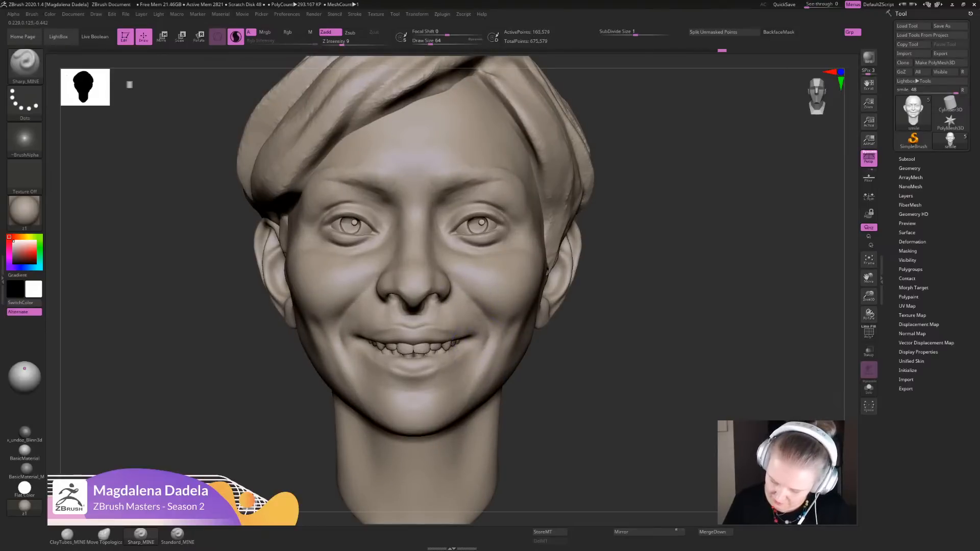
mouse_move(565, 340)
left_mouse_down("alt")
mouse_move(586, 257)
mouse_move(582, 340)
left_mouse_up("alt")
left_click_drag(470, 339, 482, 341)
mouse_move(544, 384)
left_mouse_down("alt")
mouse_move(601, 265)
mouse_move(607, 276)
mouse_move(571, 339)
mouse_move(540, 373)
left_mouse_up("alt")
- Switch the material to BasicMaterial_MINE and adjust the lower eye area and mouth with small Move Topological nudges
left_click(26, 470)
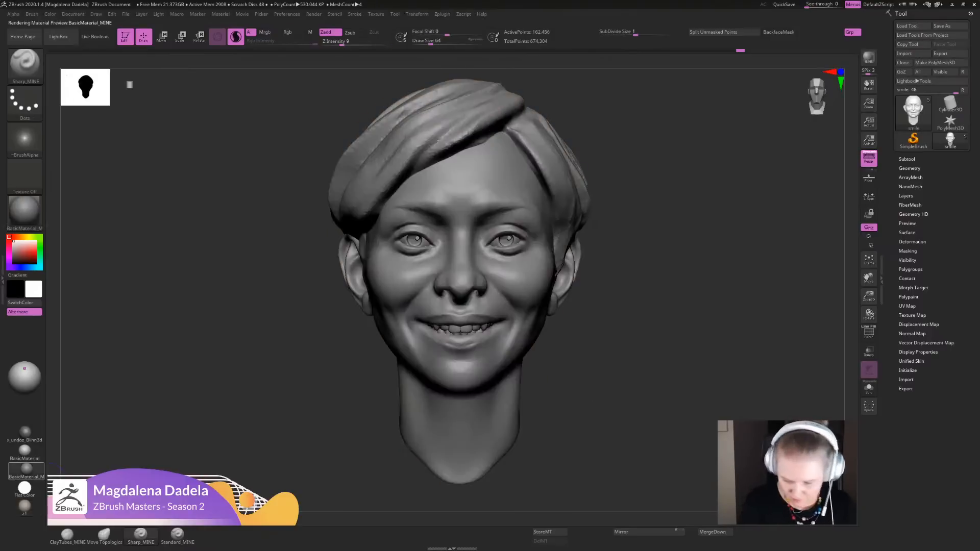
left_click_drag(617, 403, 644, 338, "alt")
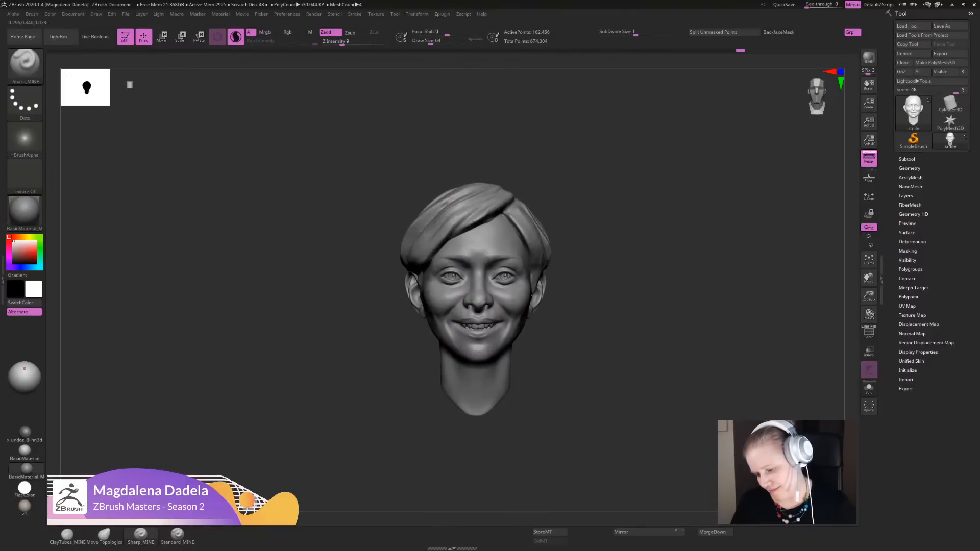
key("f")
left_click(104, 535)
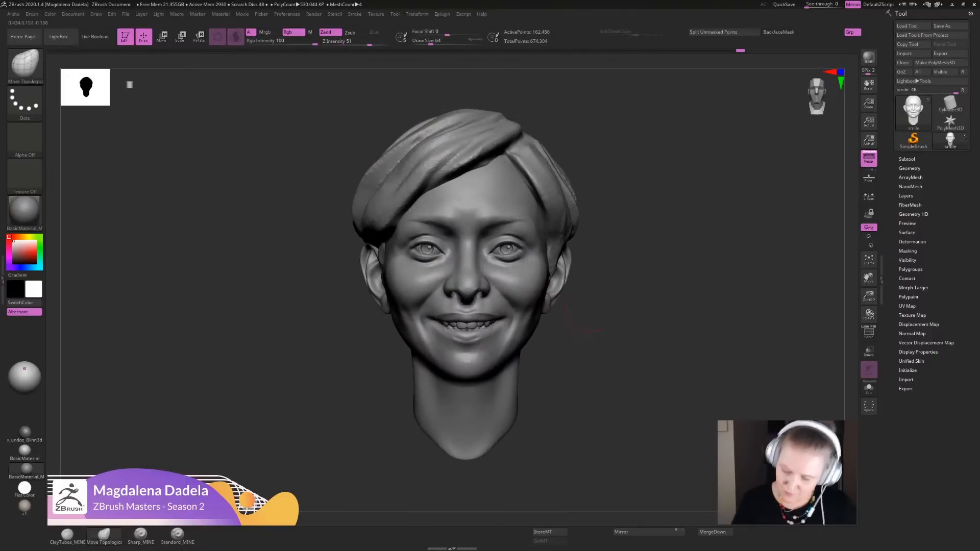
left_click_drag(582, 321, 574, 423, "alt")
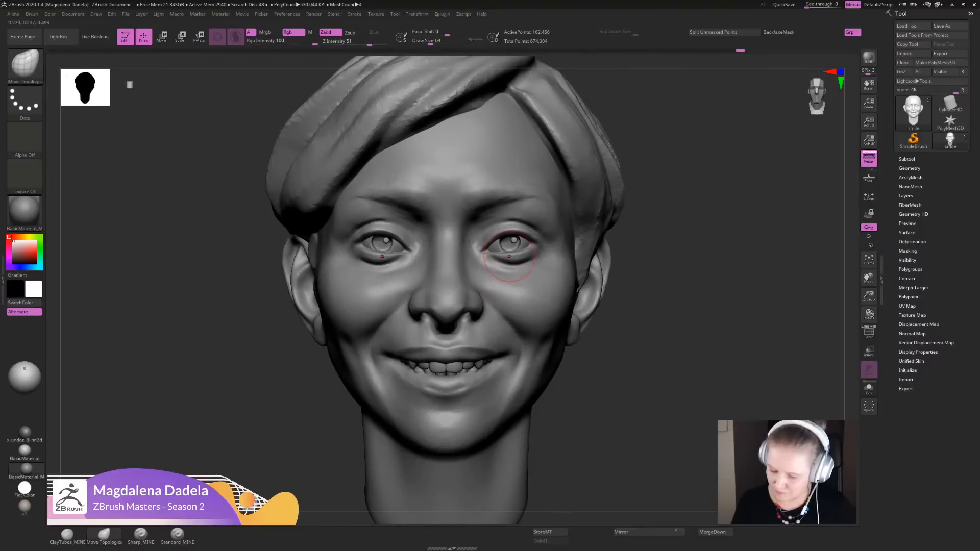
mouse_move(656, 284)
left_mouse_down("alt")
mouse_move(668, 210)
mouse_move(660, 258)
left_mouse_up("alt")
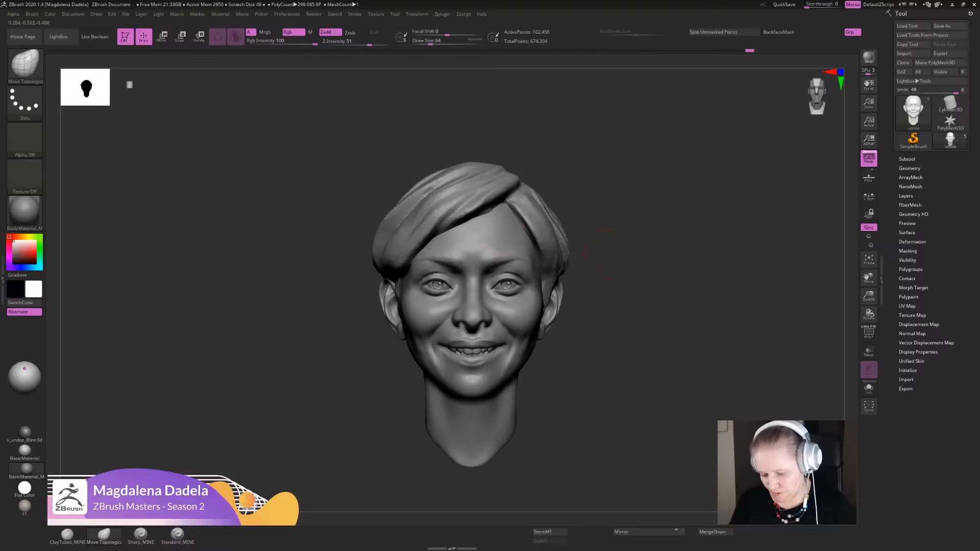
mouse_move(601, 317)
left_mouse_down("alt")
mouse_move(593, 234)
mouse_move(593, 289)
left_mouse_up("alt")
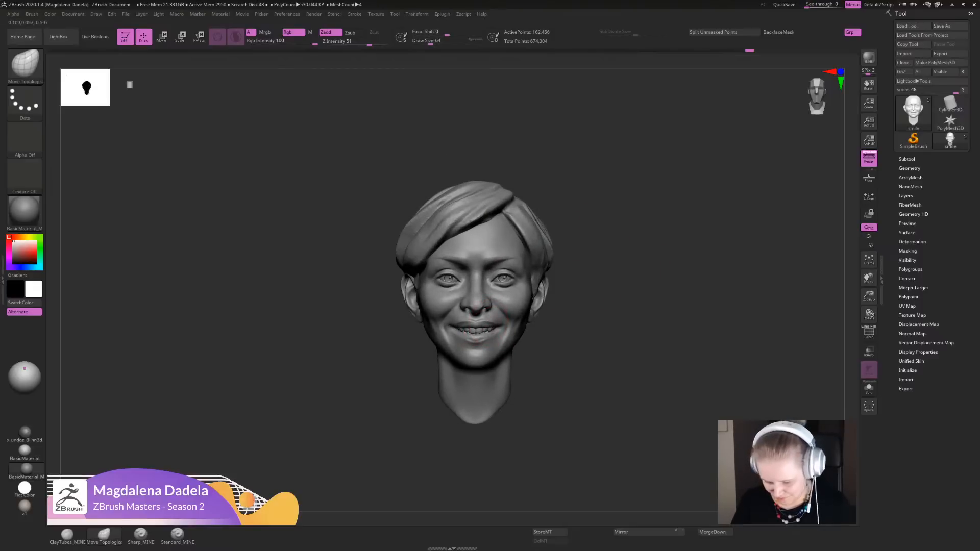
mouse_move(489, 334)
right_mouse_down("ctrl")
mouse_move(491, 304)
mouse_move(508, 331)
mouse_move(516, 311)
mouse_move(523, 329)
right_mouse_up("ctrl")
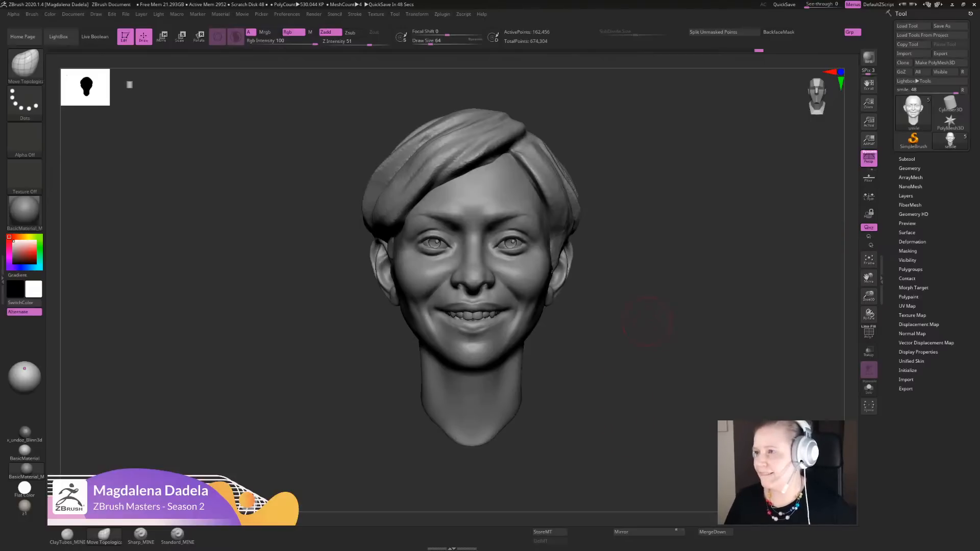
- Smooth and nudge the face with small touches while judging the smile from the front at near and far distances
left_click_drag(648, 321, 629, 357, "alt")
key("shift")
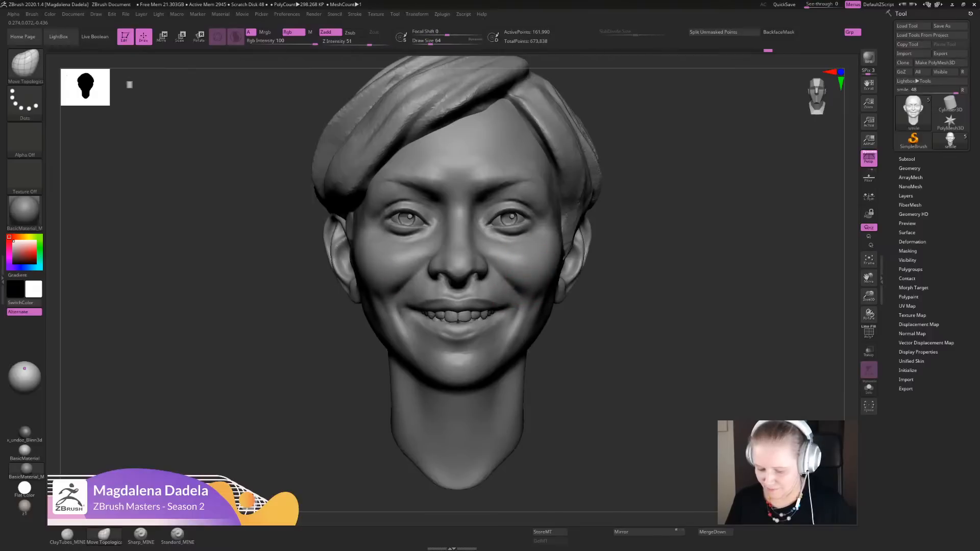
mouse_move(586, 334)
left_mouse_down("alt")
mouse_move(591, 288)
mouse_move(603, 346)
mouse_move(618, 360)
left_mouse_up("alt")
key("shift")
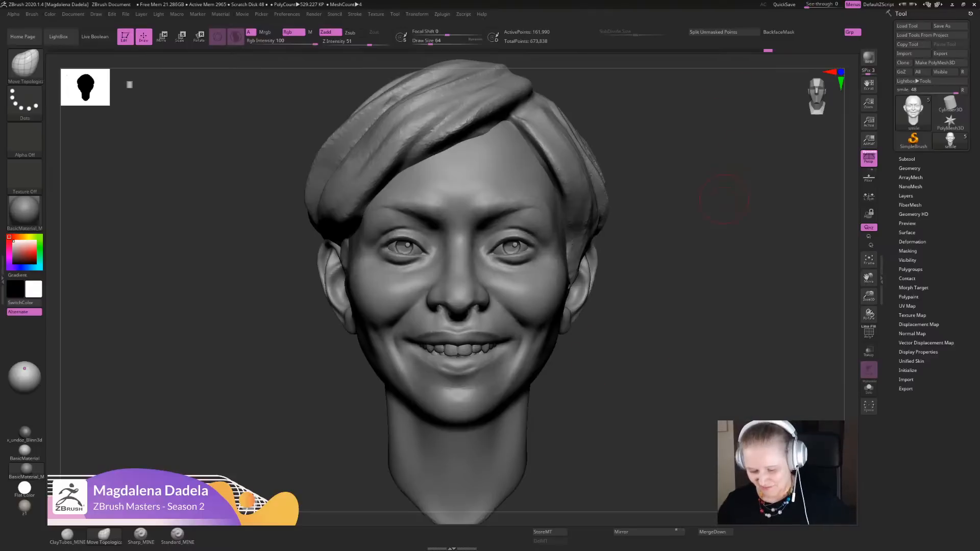
mouse_move(704, 285)
left_mouse_down()
mouse_move(717, 287)
mouse_move(707, 286)
left_mouse_up()
left_click_drag(707, 326, 709, 285, "alt")
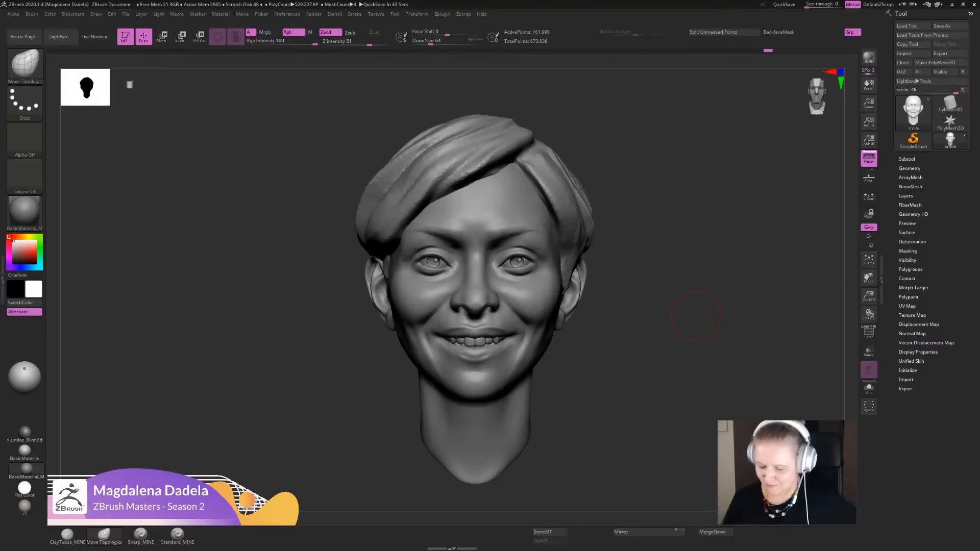
left_click_drag(615, 402, 625, 369, "alt")
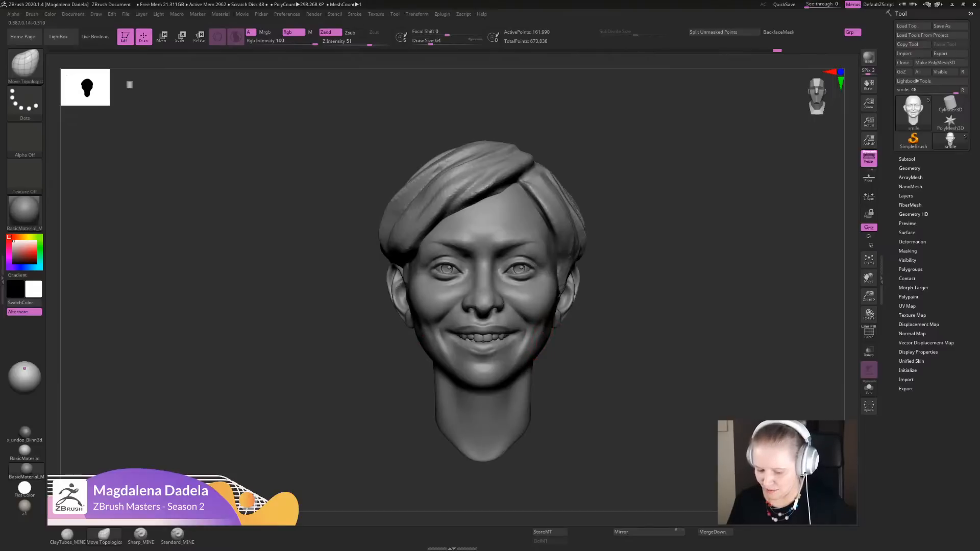
- Nudge the mouth corner and cheek slightly with Move Topological, checking the smile from the front and in profile
mouse_move(594, 404)
left_mouse_down("alt")
mouse_move(601, 376)
mouse_move(597, 402)
left_mouse_up("alt")
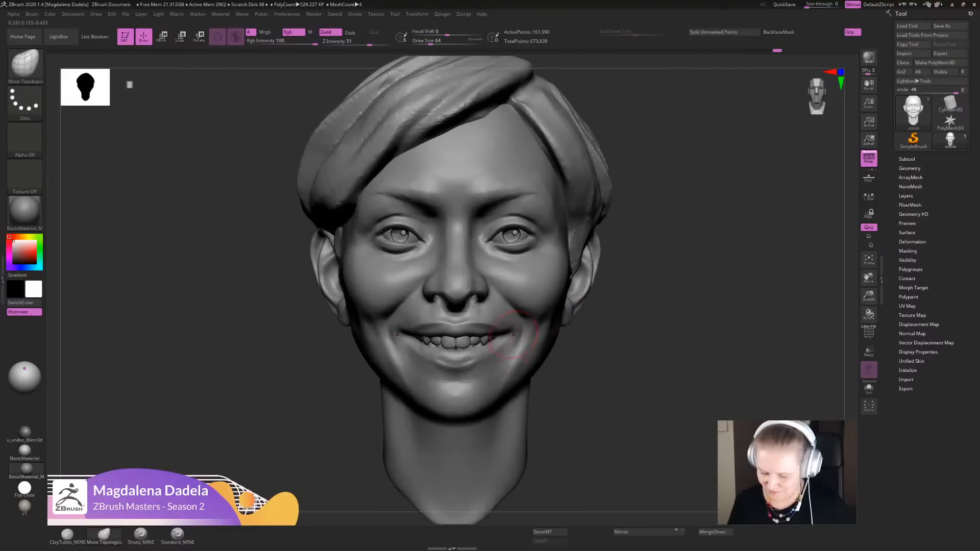
left_click_drag(508, 340, 512, 337)
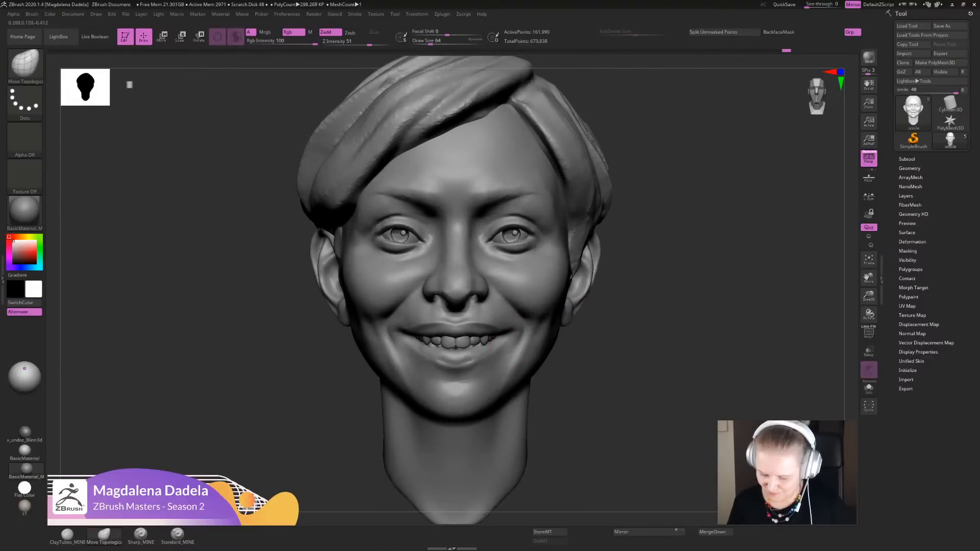
mouse_move(598, 399)
left_mouse_down("alt")
mouse_move(602, 368)
mouse_move(599, 381)
left_mouse_up("alt")
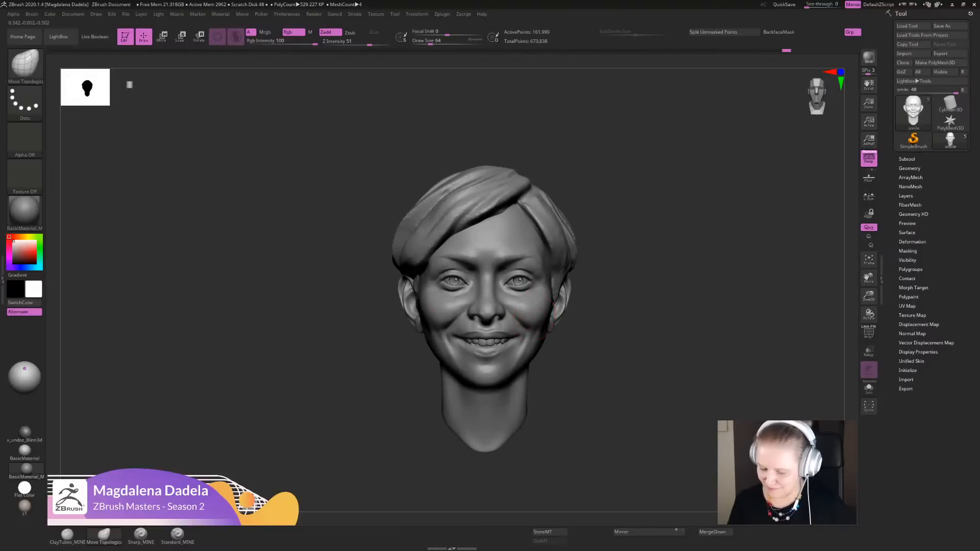
left_click_drag(536, 309, 534, 307)
mouse_move(576, 372)
left_mouse_down("alt")
mouse_move(579, 355)
mouse_move(574, 383)
left_mouse_up("alt")
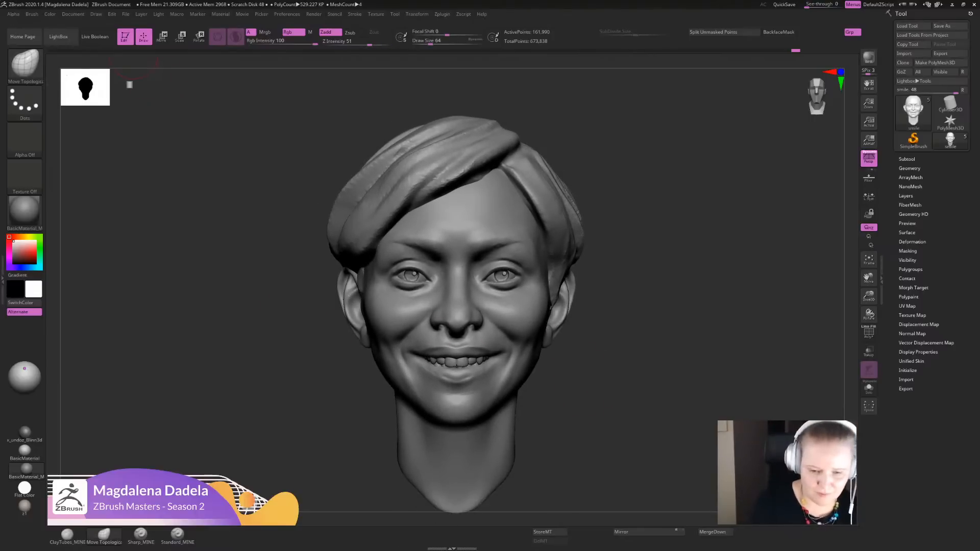
left_click_drag(677, 351, 674, 311, "alt")
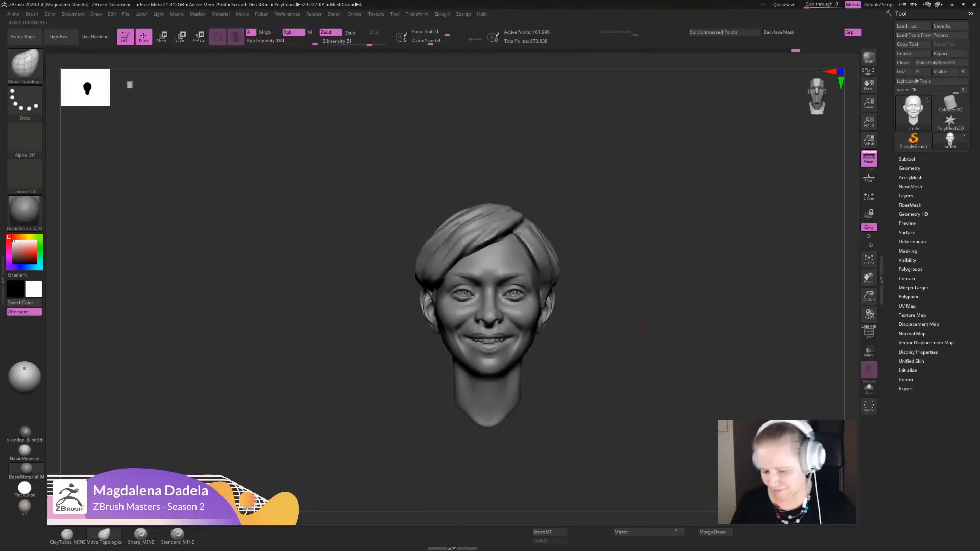
left_click_drag(659, 352, 577, 341, "alt")
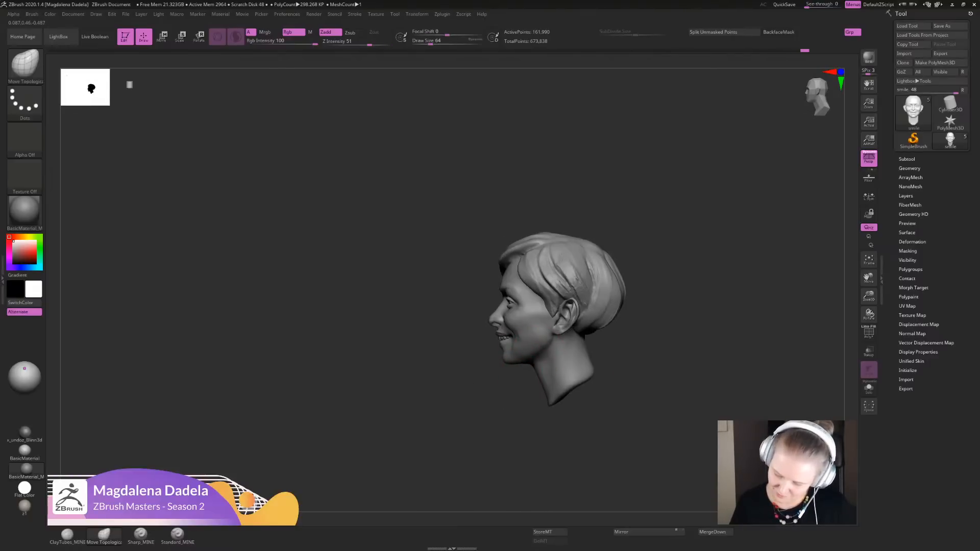
mouse_move(587, 388)
left_mouse_down("shift")
mouse_move(542, 393)
mouse_move(556, 401)
left_mouse_up("shift")
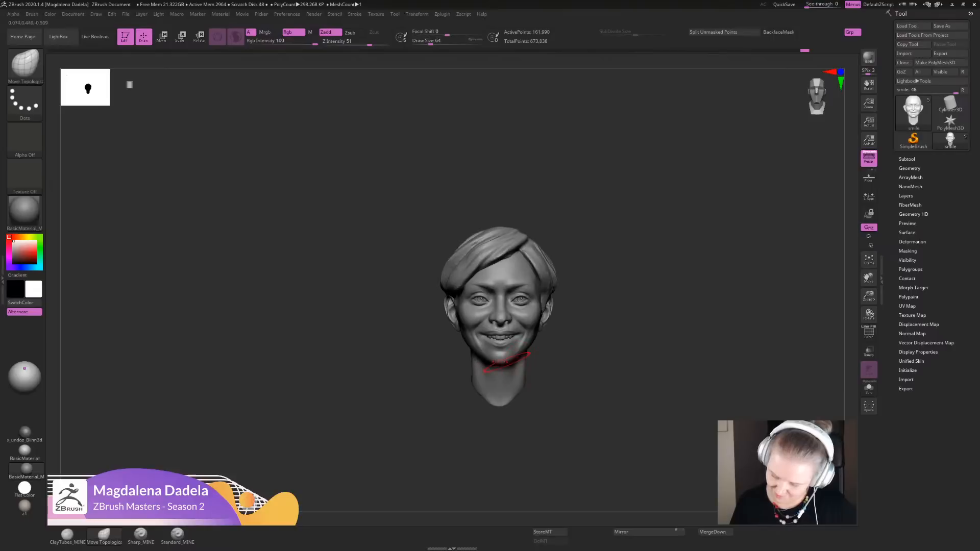
- Define the diagonal neck muscles below the jaw with the Sharp_MINE brush and soften them with Smooth
mouse_move(565, 353)
left_mouse_down("alt")
mouse_move(564, 377)
mouse_move(549, 354)
mouse_move(555, 409)
mouse_move(531, 376)
left_mouse_up("alt")
left_click(140, 536)
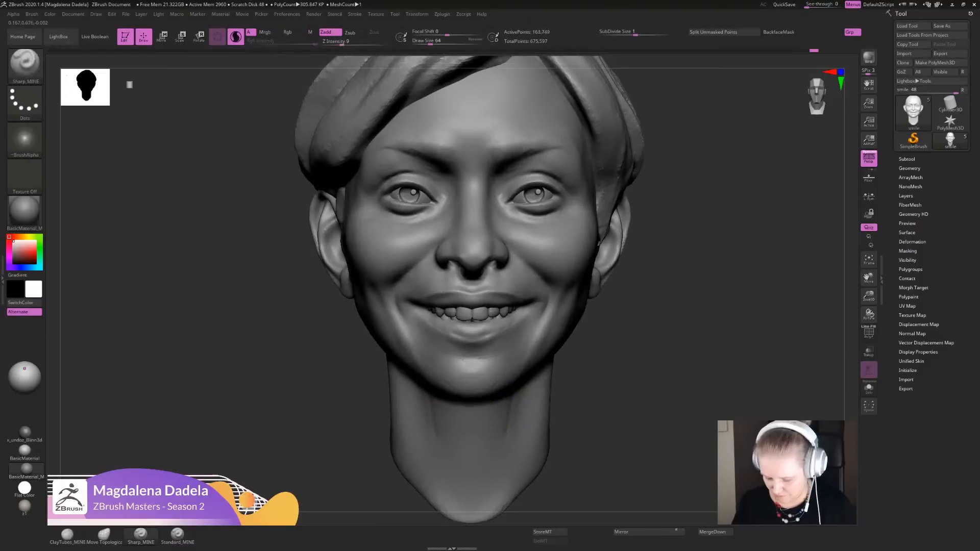
key("f")
key("shift")
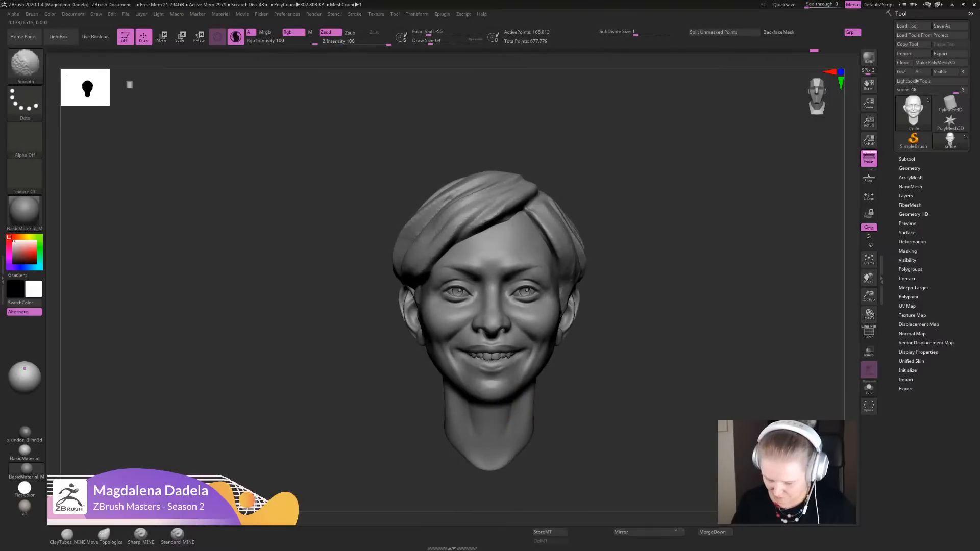